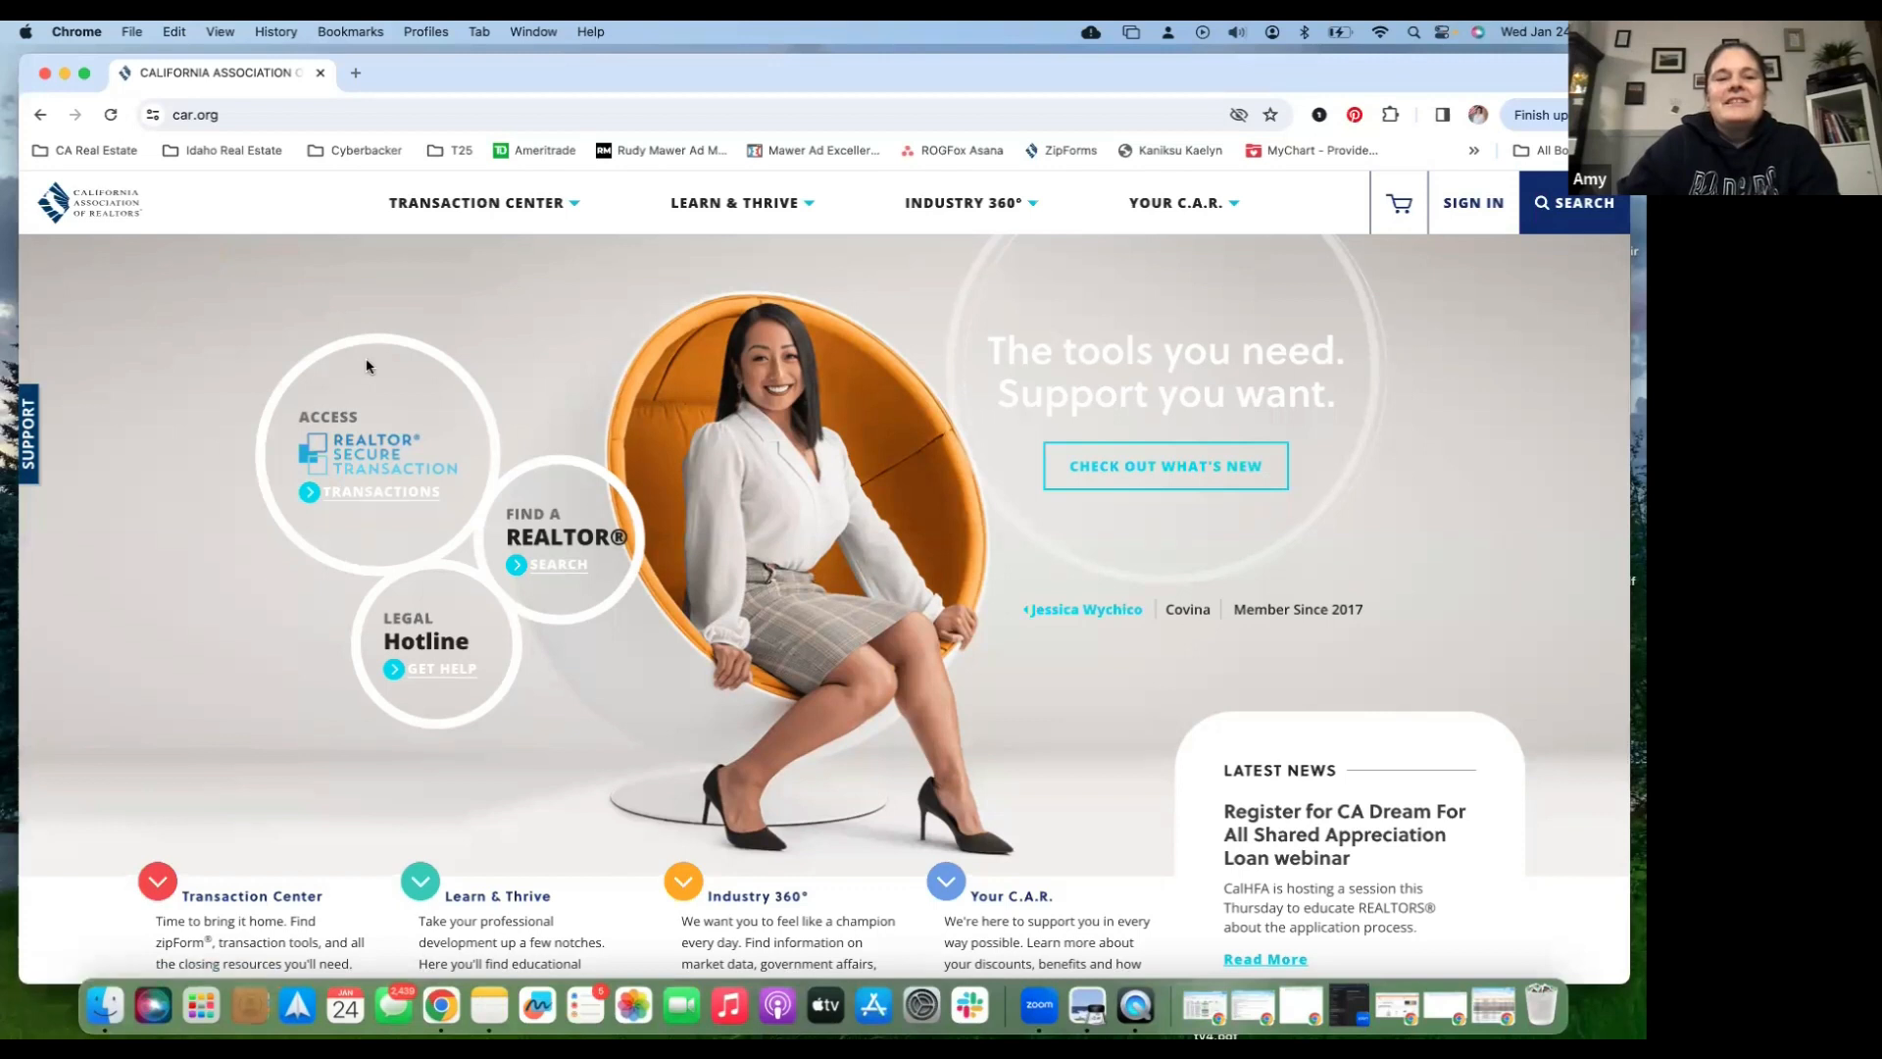
- From Transaction Center, go to REALTOR® Secure Transaction and choose ACCESS NOW for Lone Wolf zipForm Edition
click(564, 212)
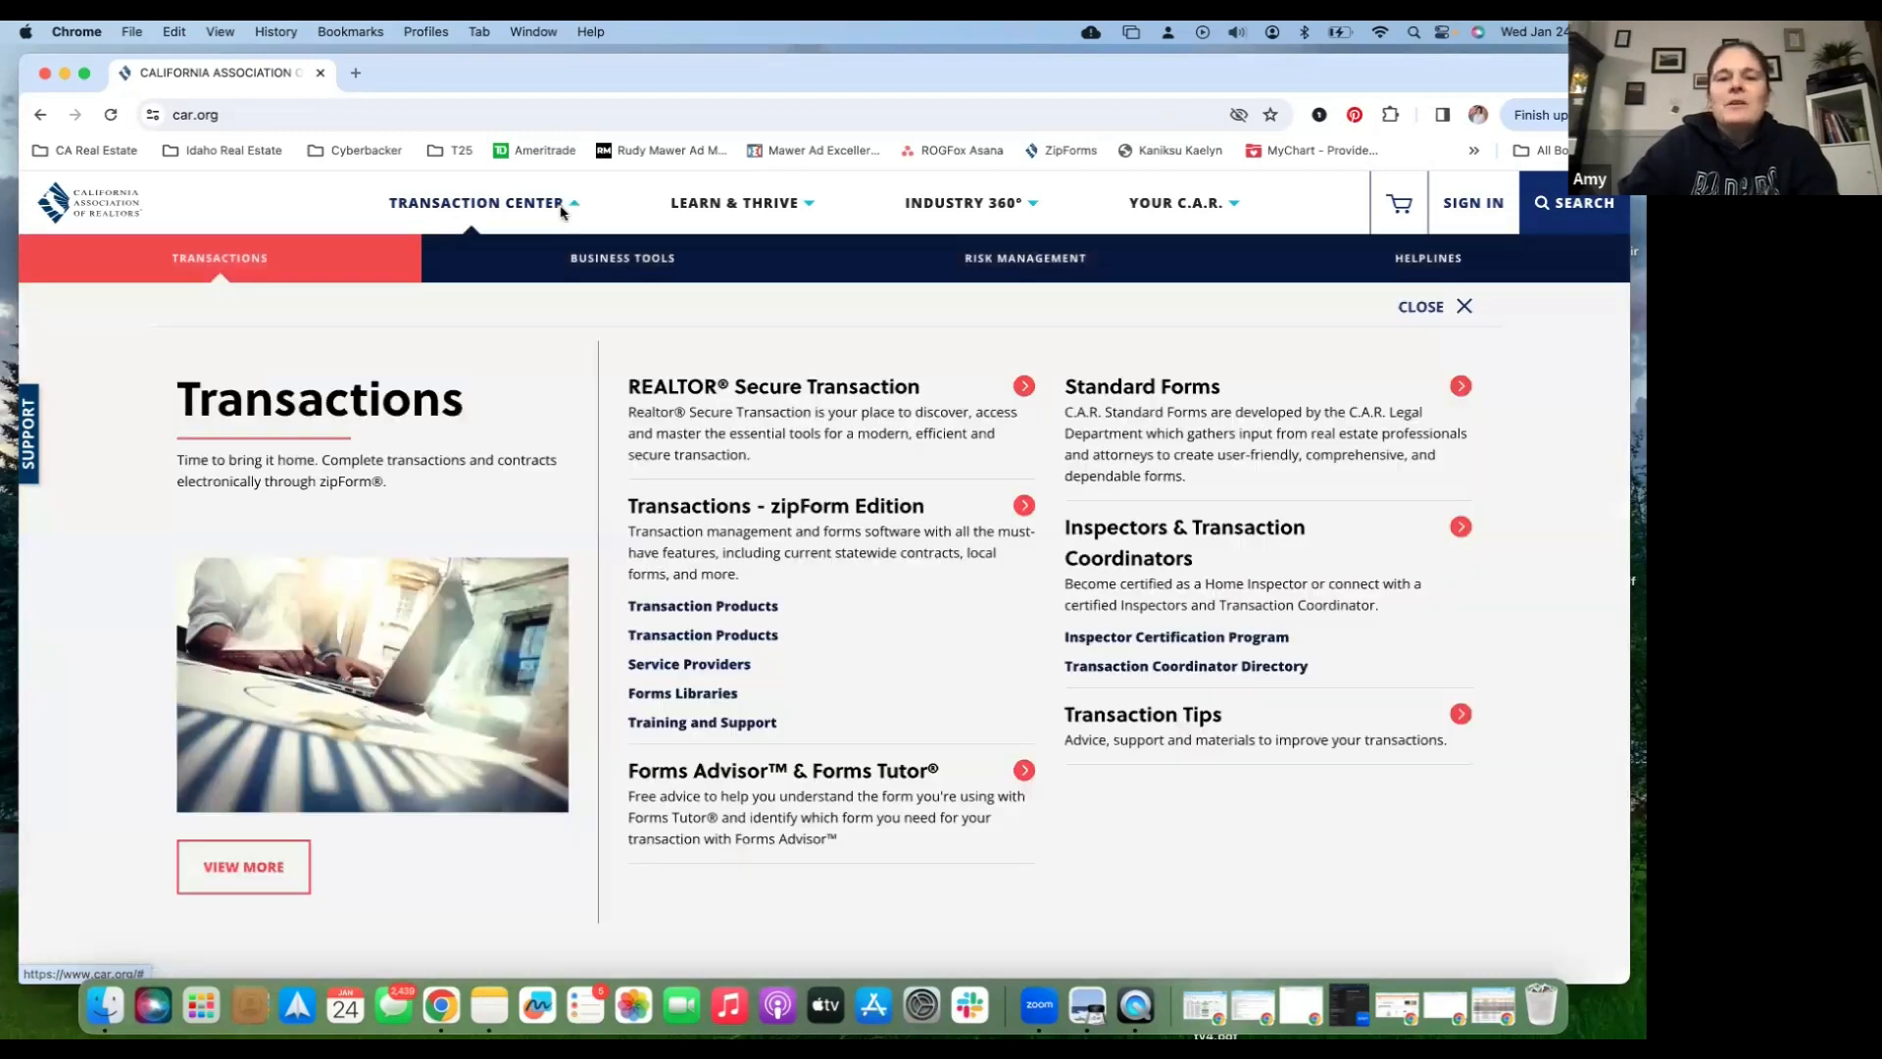
click(731, 402)
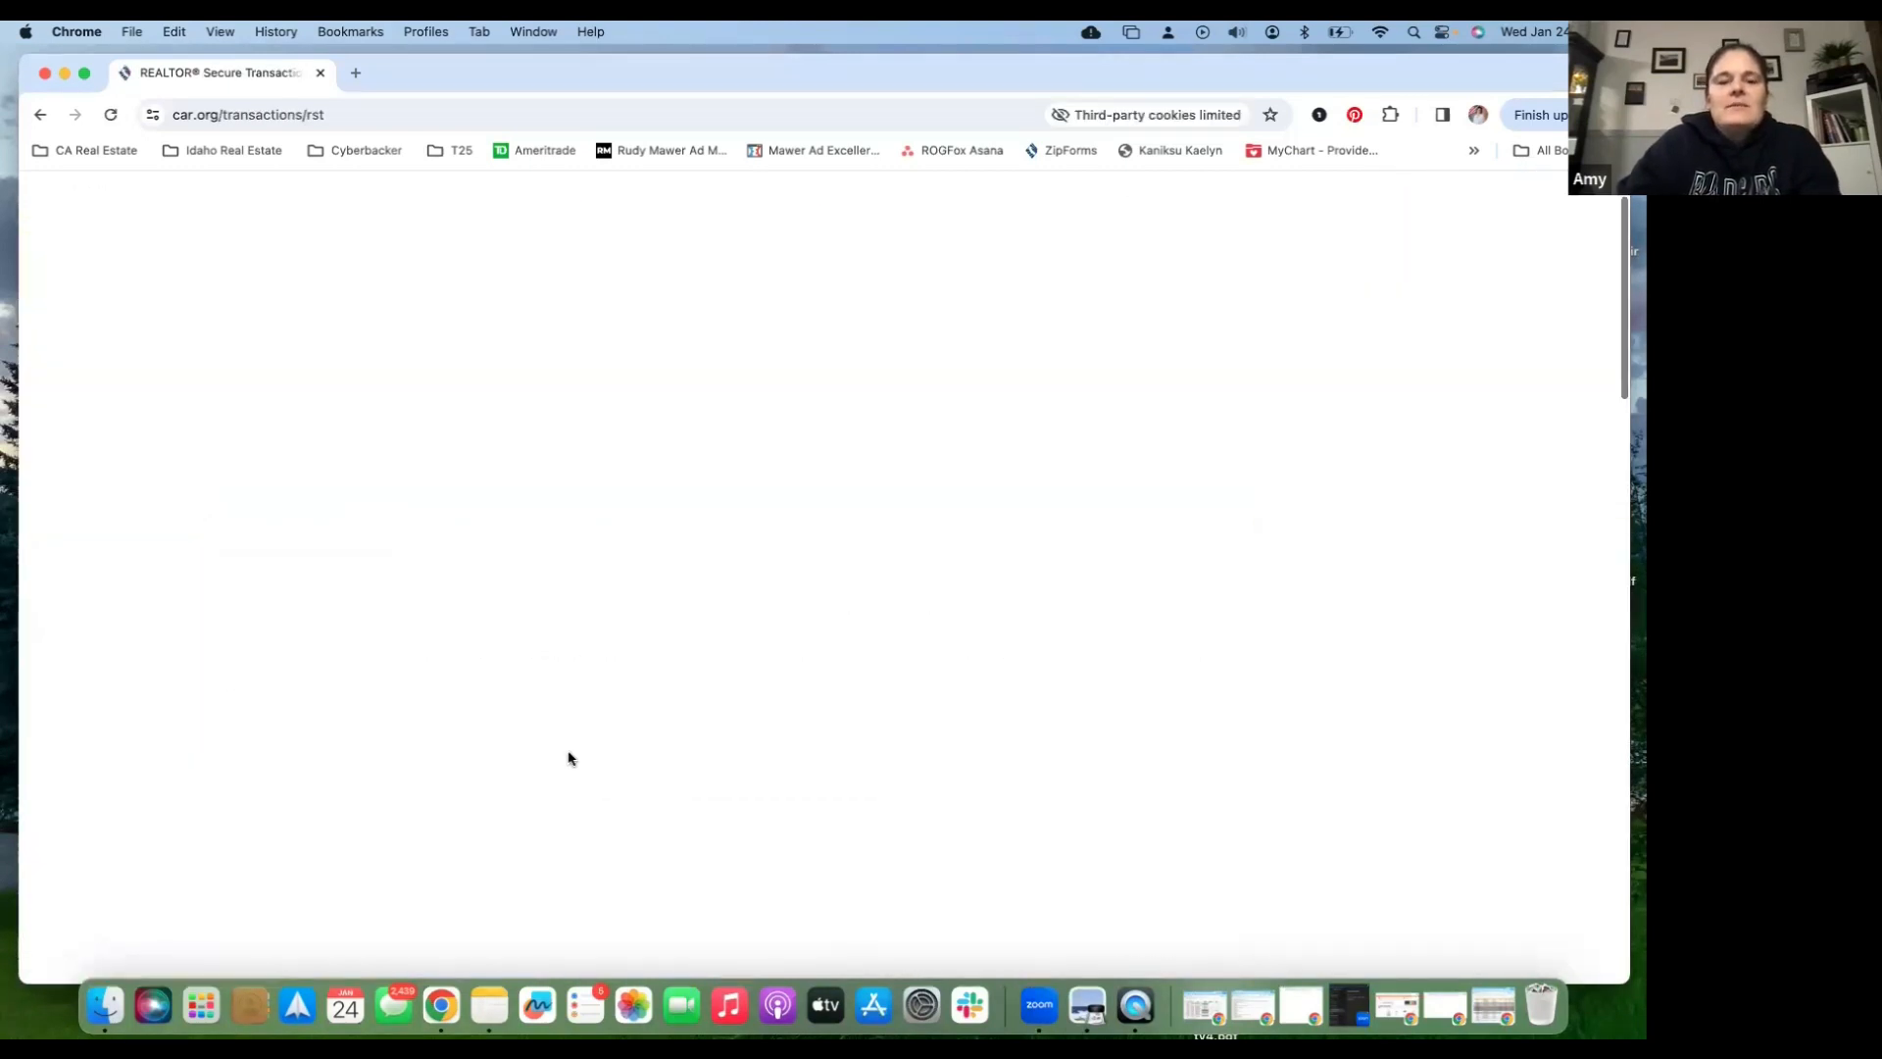
scroll(392, 765, down, 1)
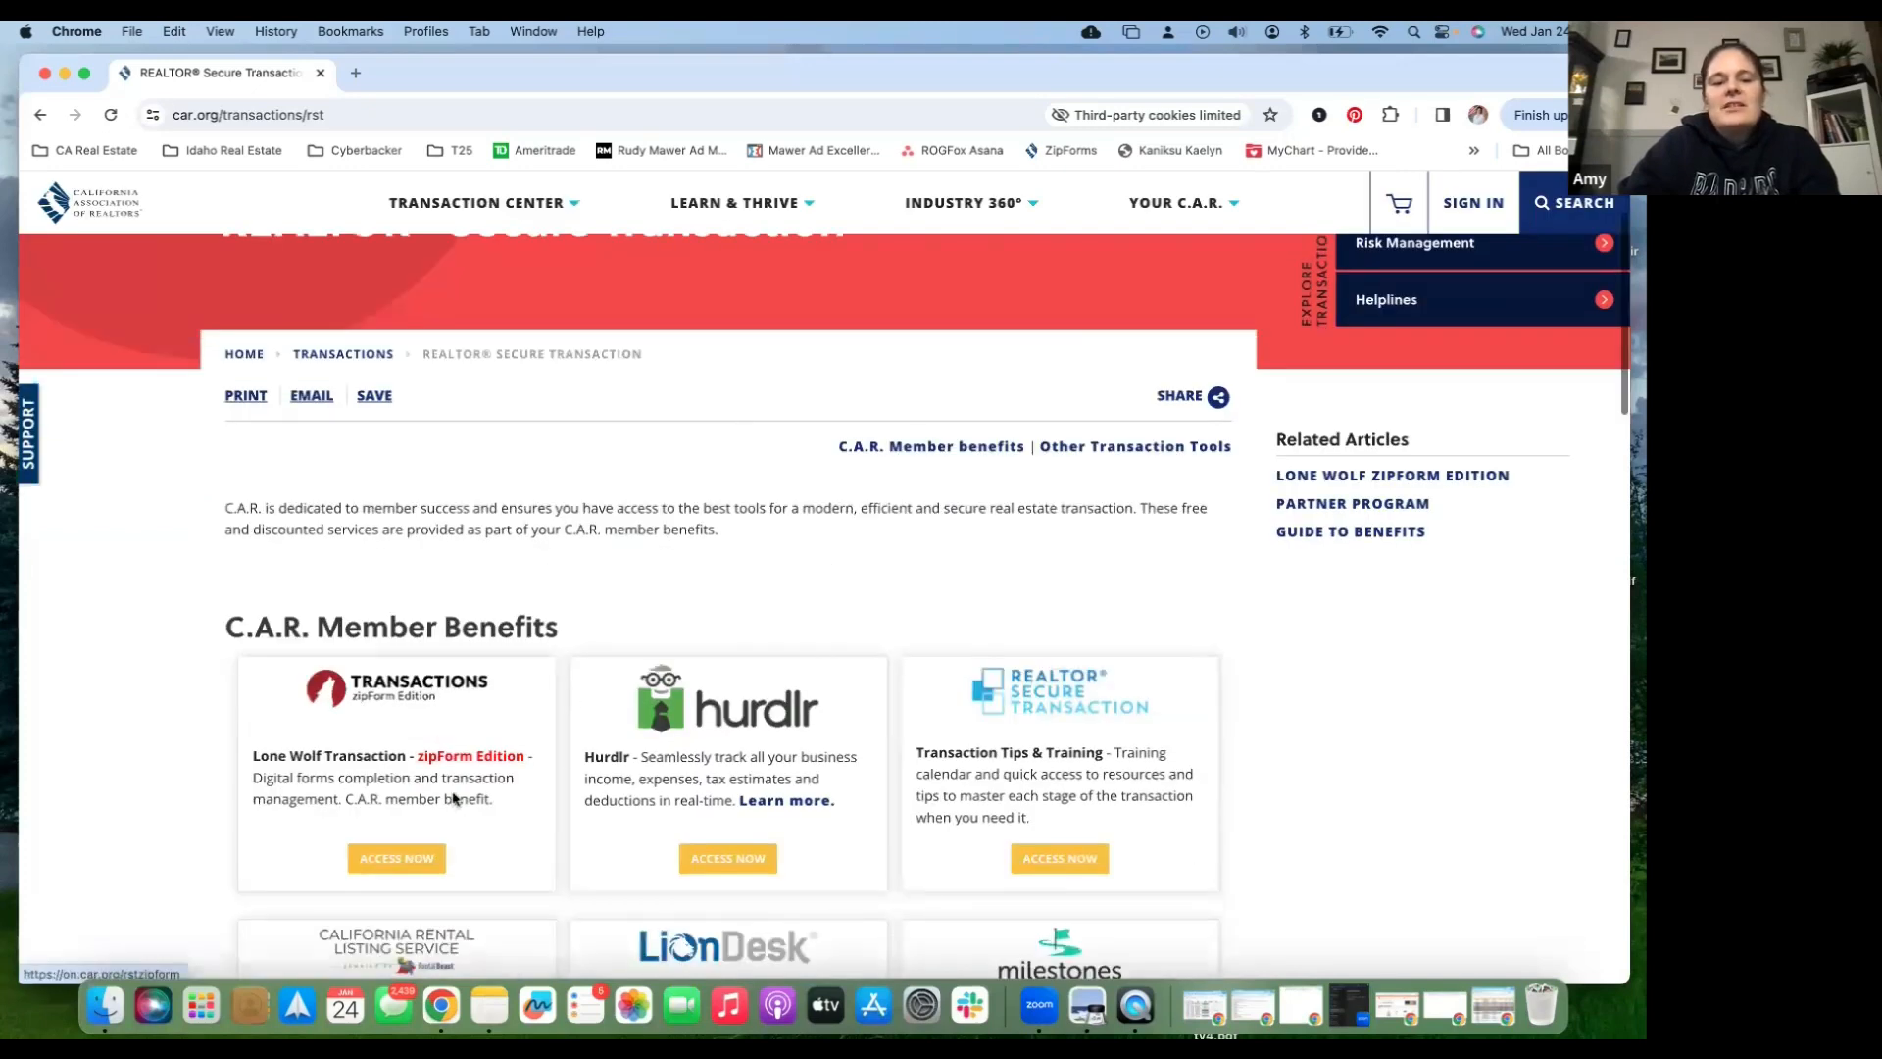
click(393, 859)
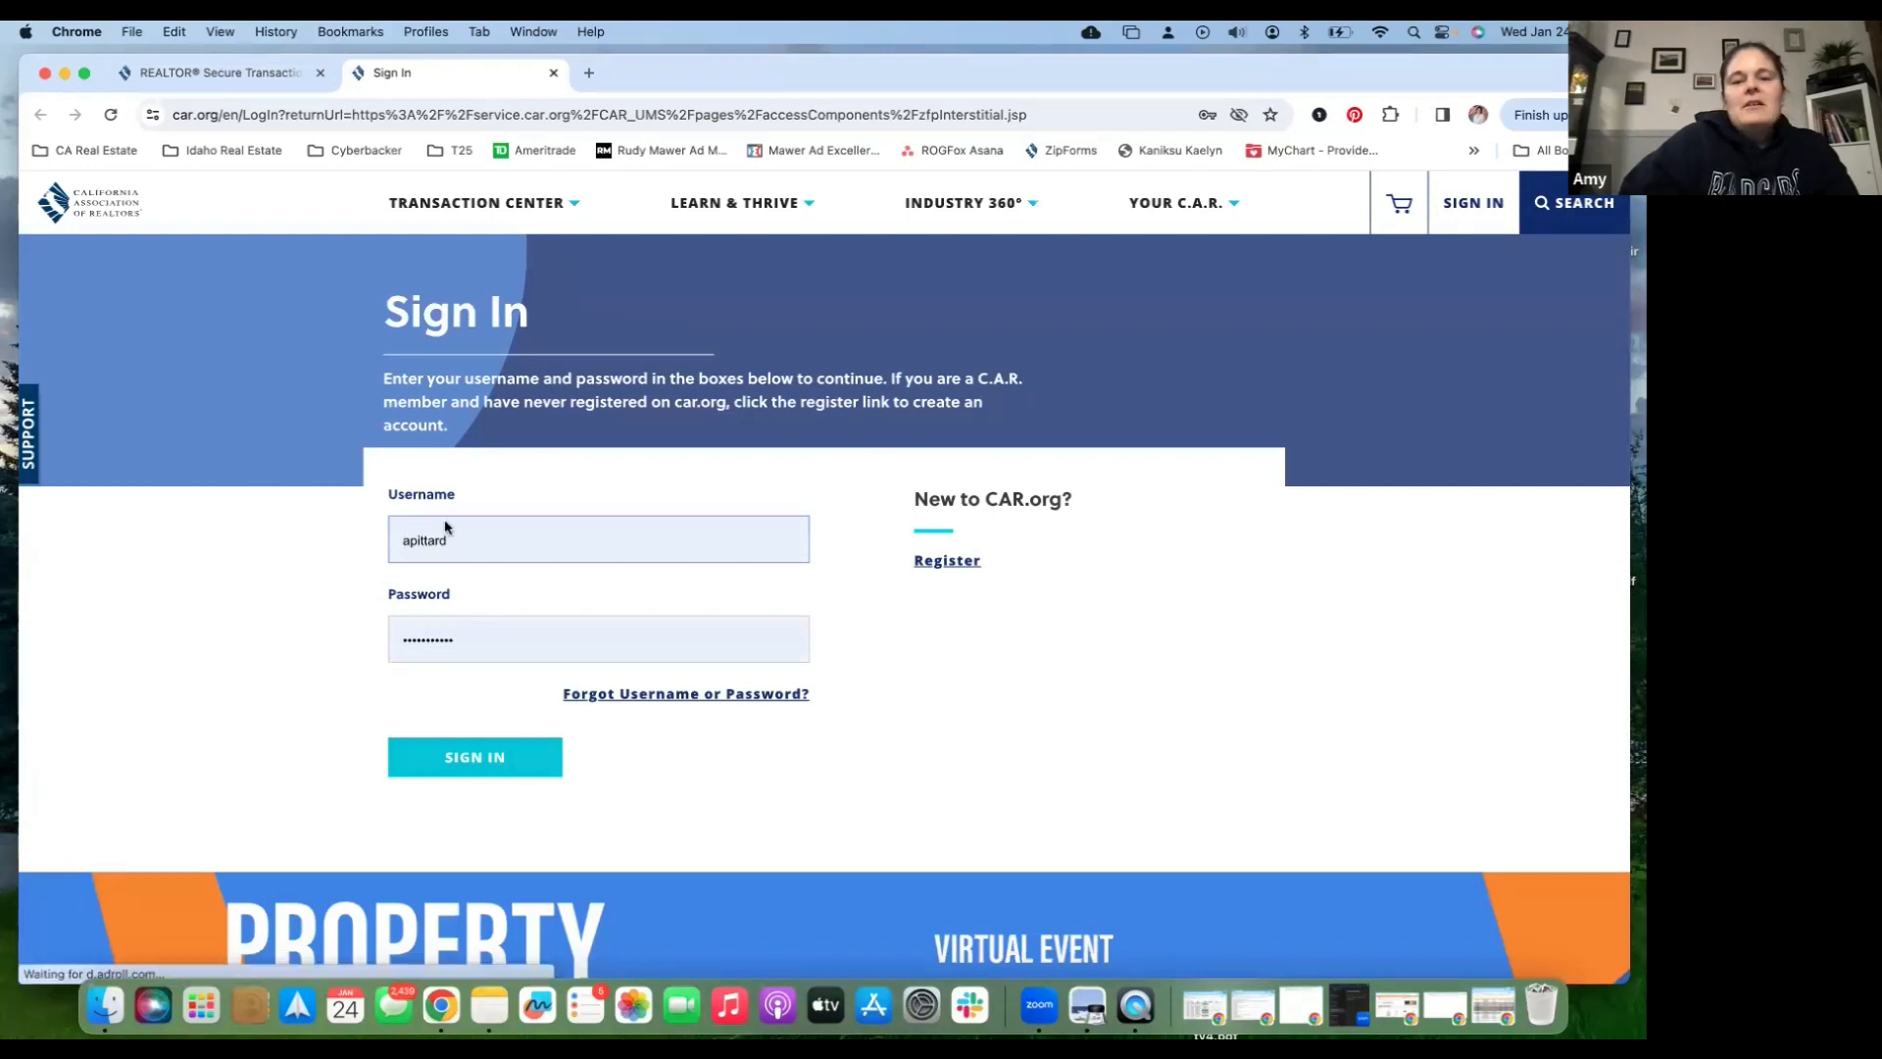
- Sign in with the prefilled car.org credentials and continue to Transactions
click(508, 771)
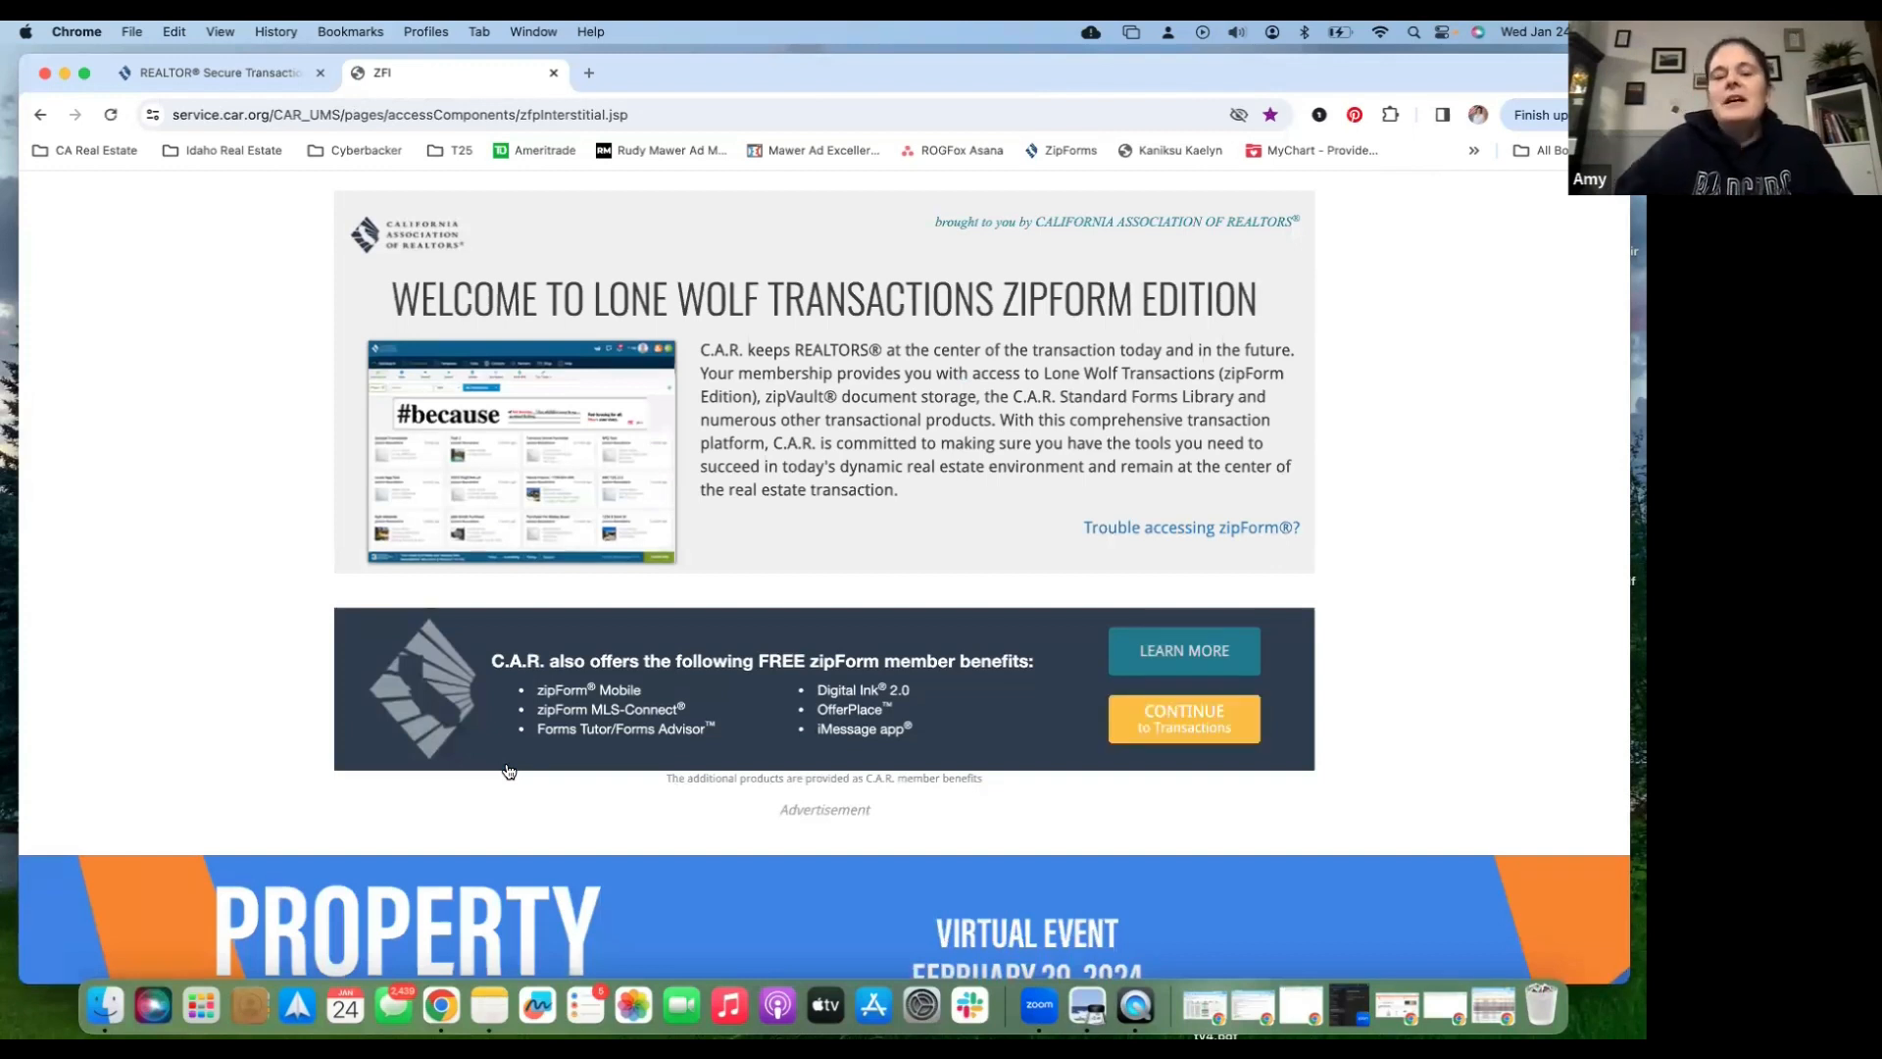
click(1202, 727)
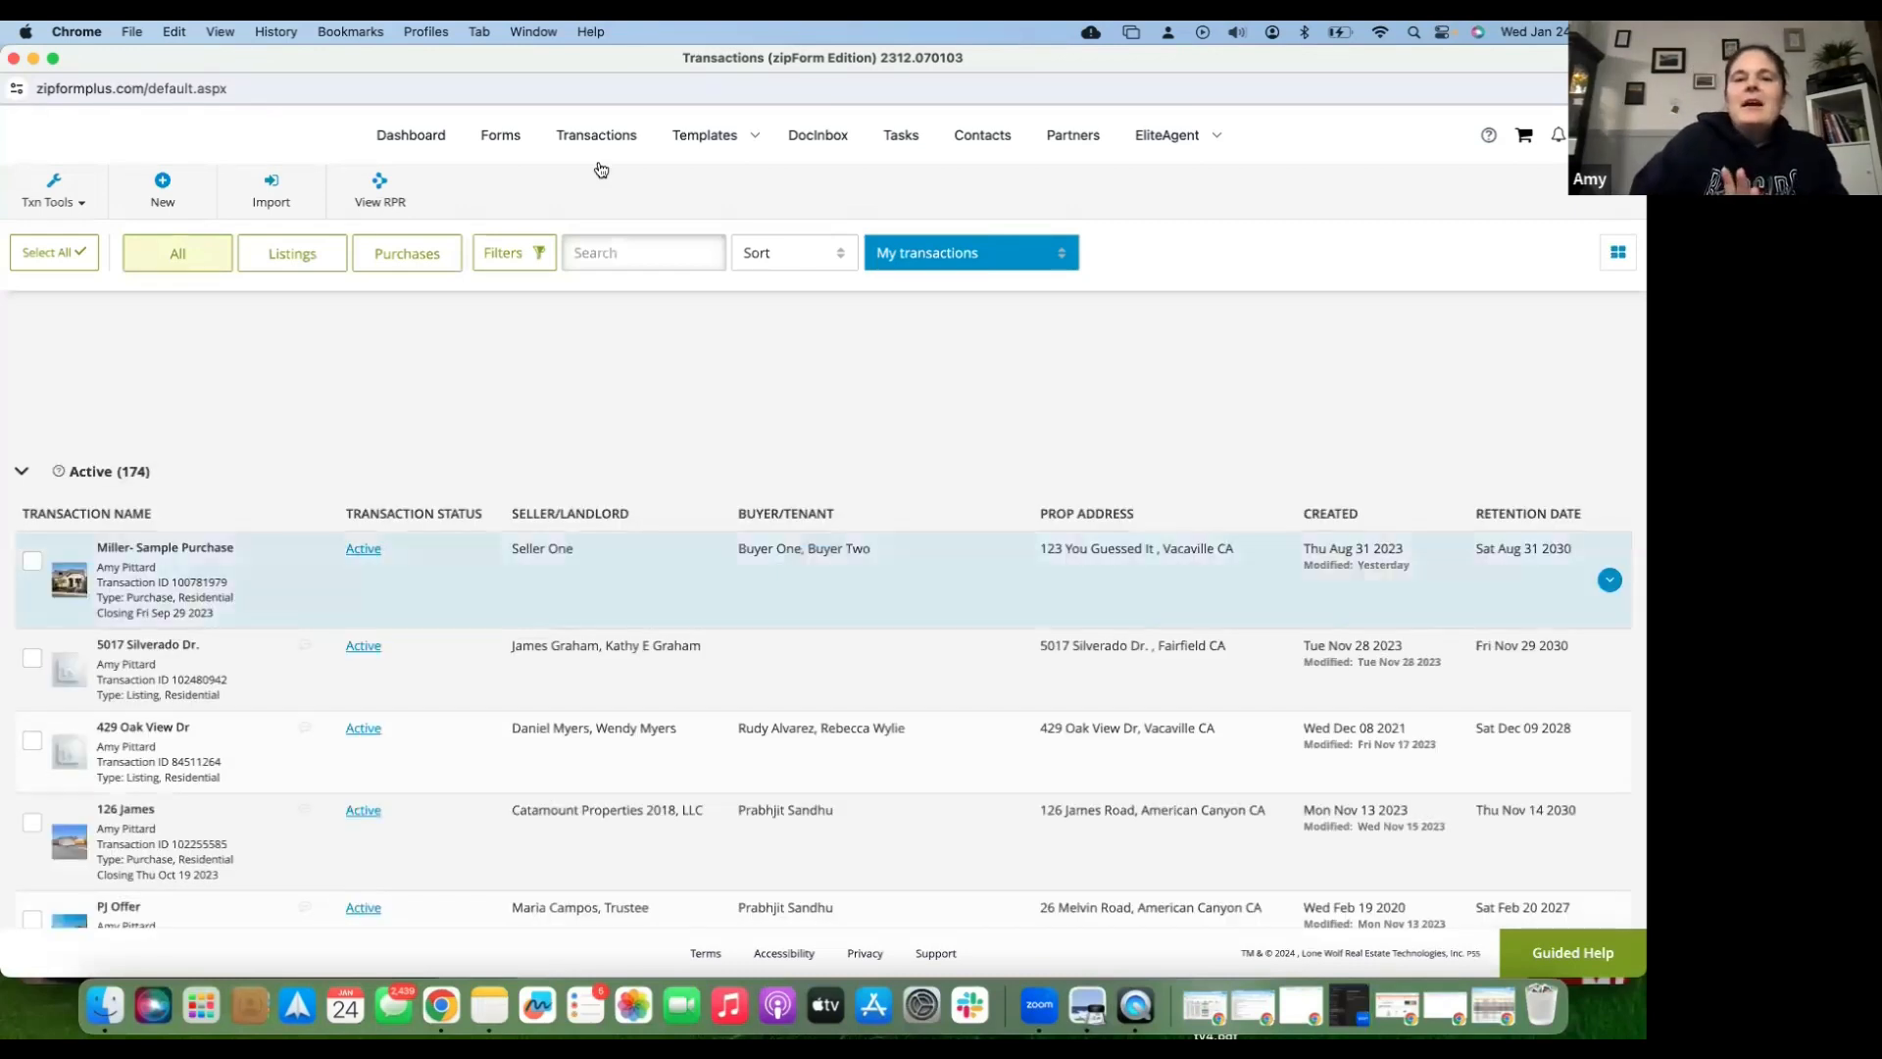
- Go to the Dashboard from the top navigation once the Transactions page loads
click(424, 142)
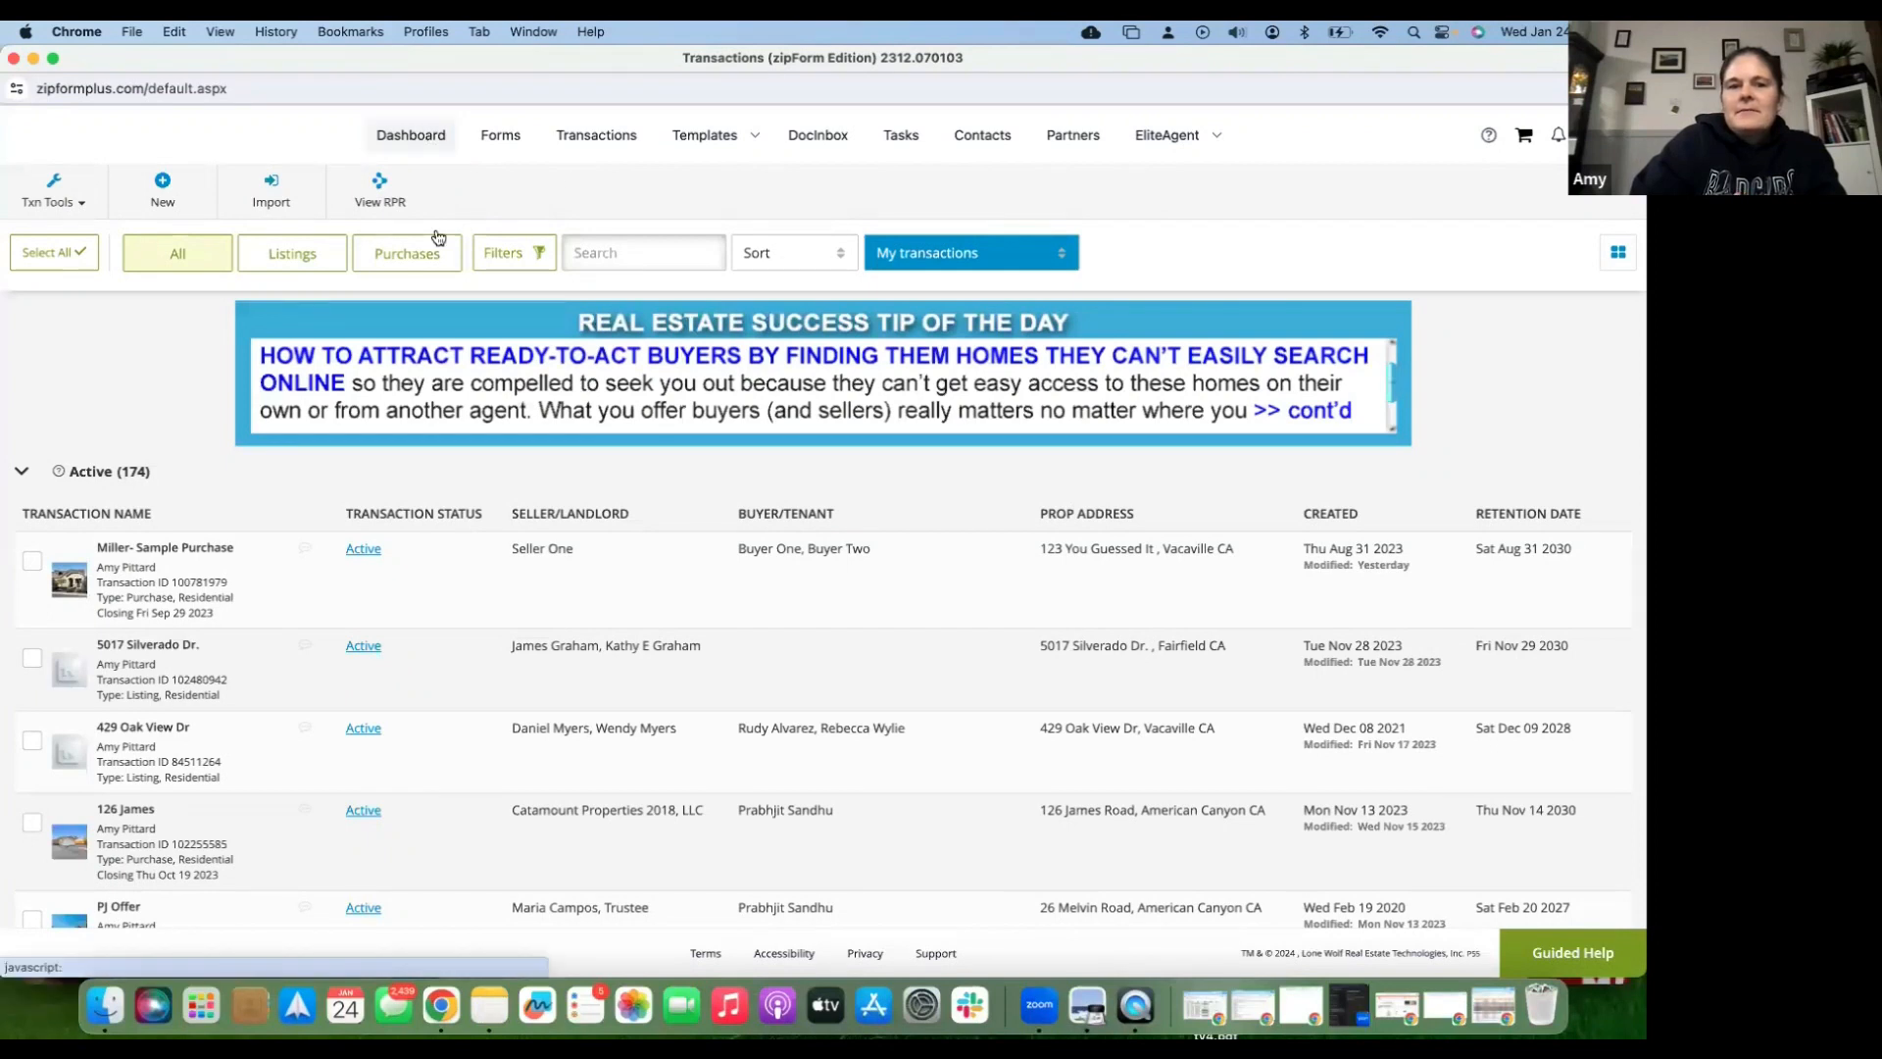
click(603, 147)
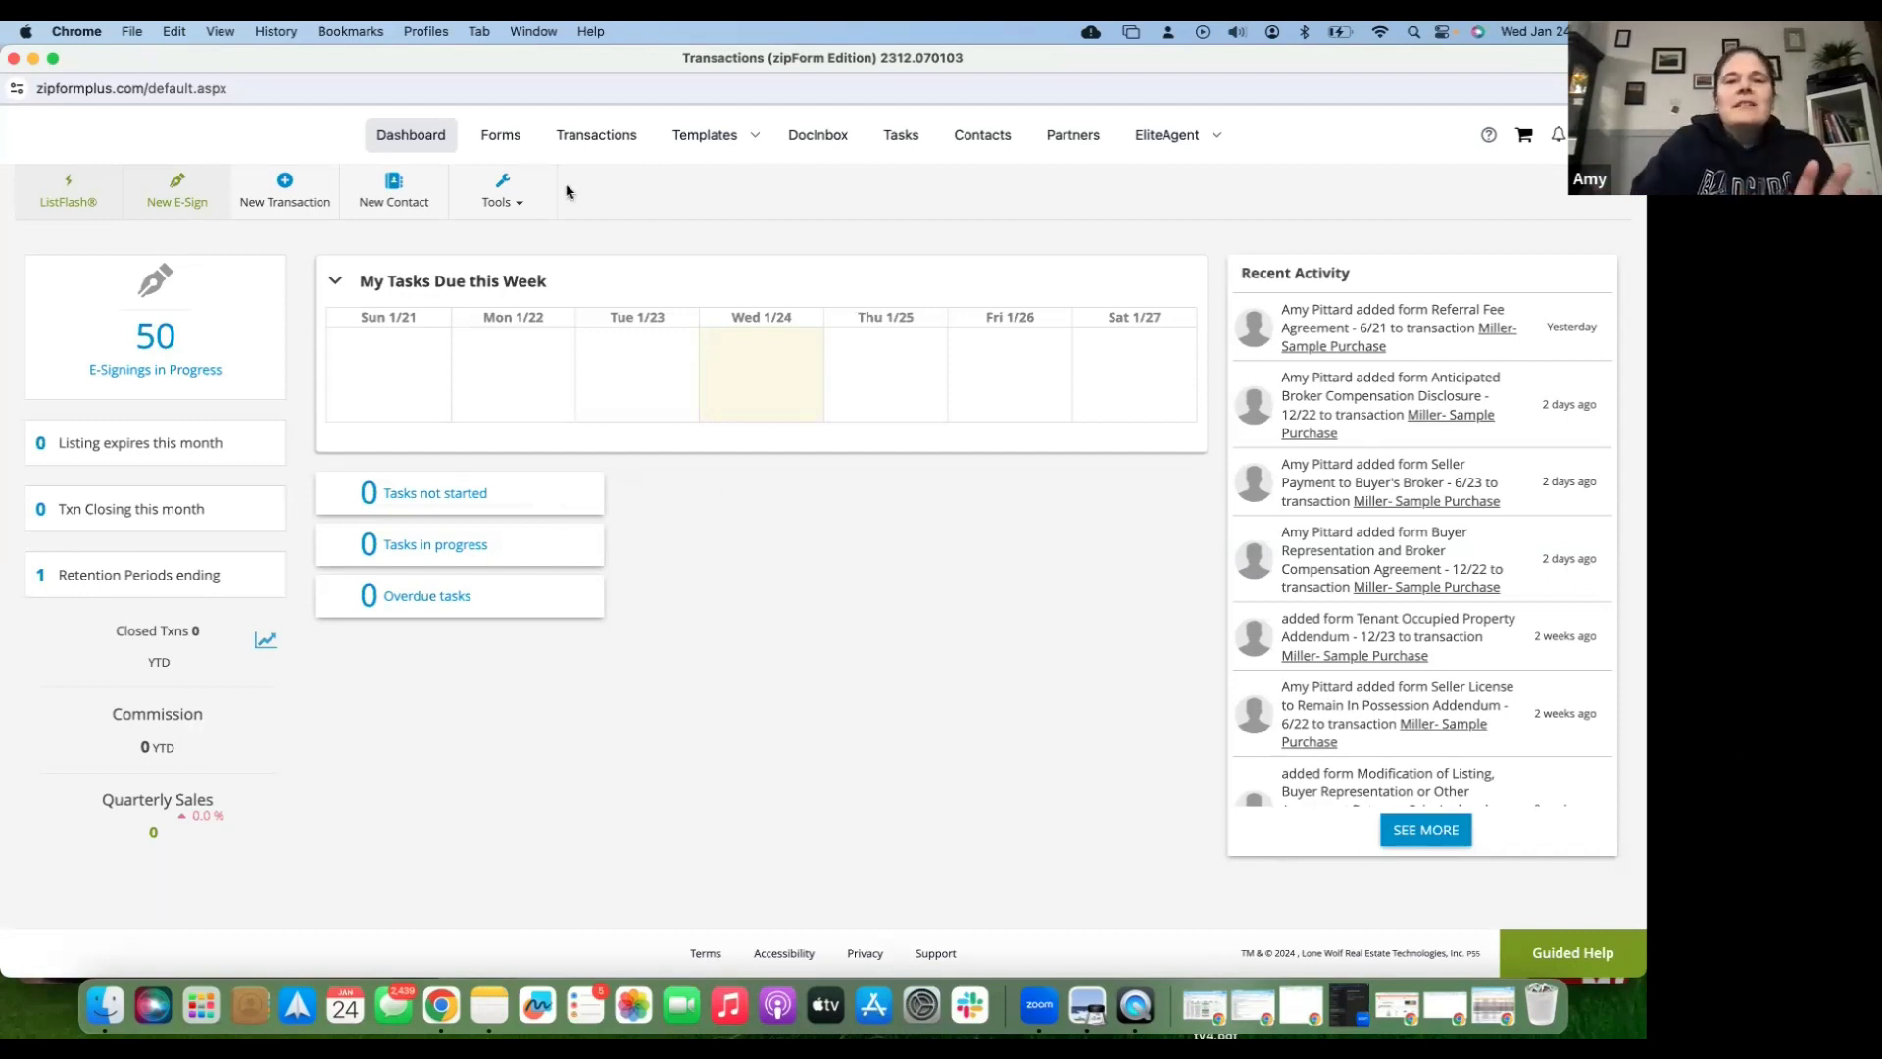
click(632, 144)
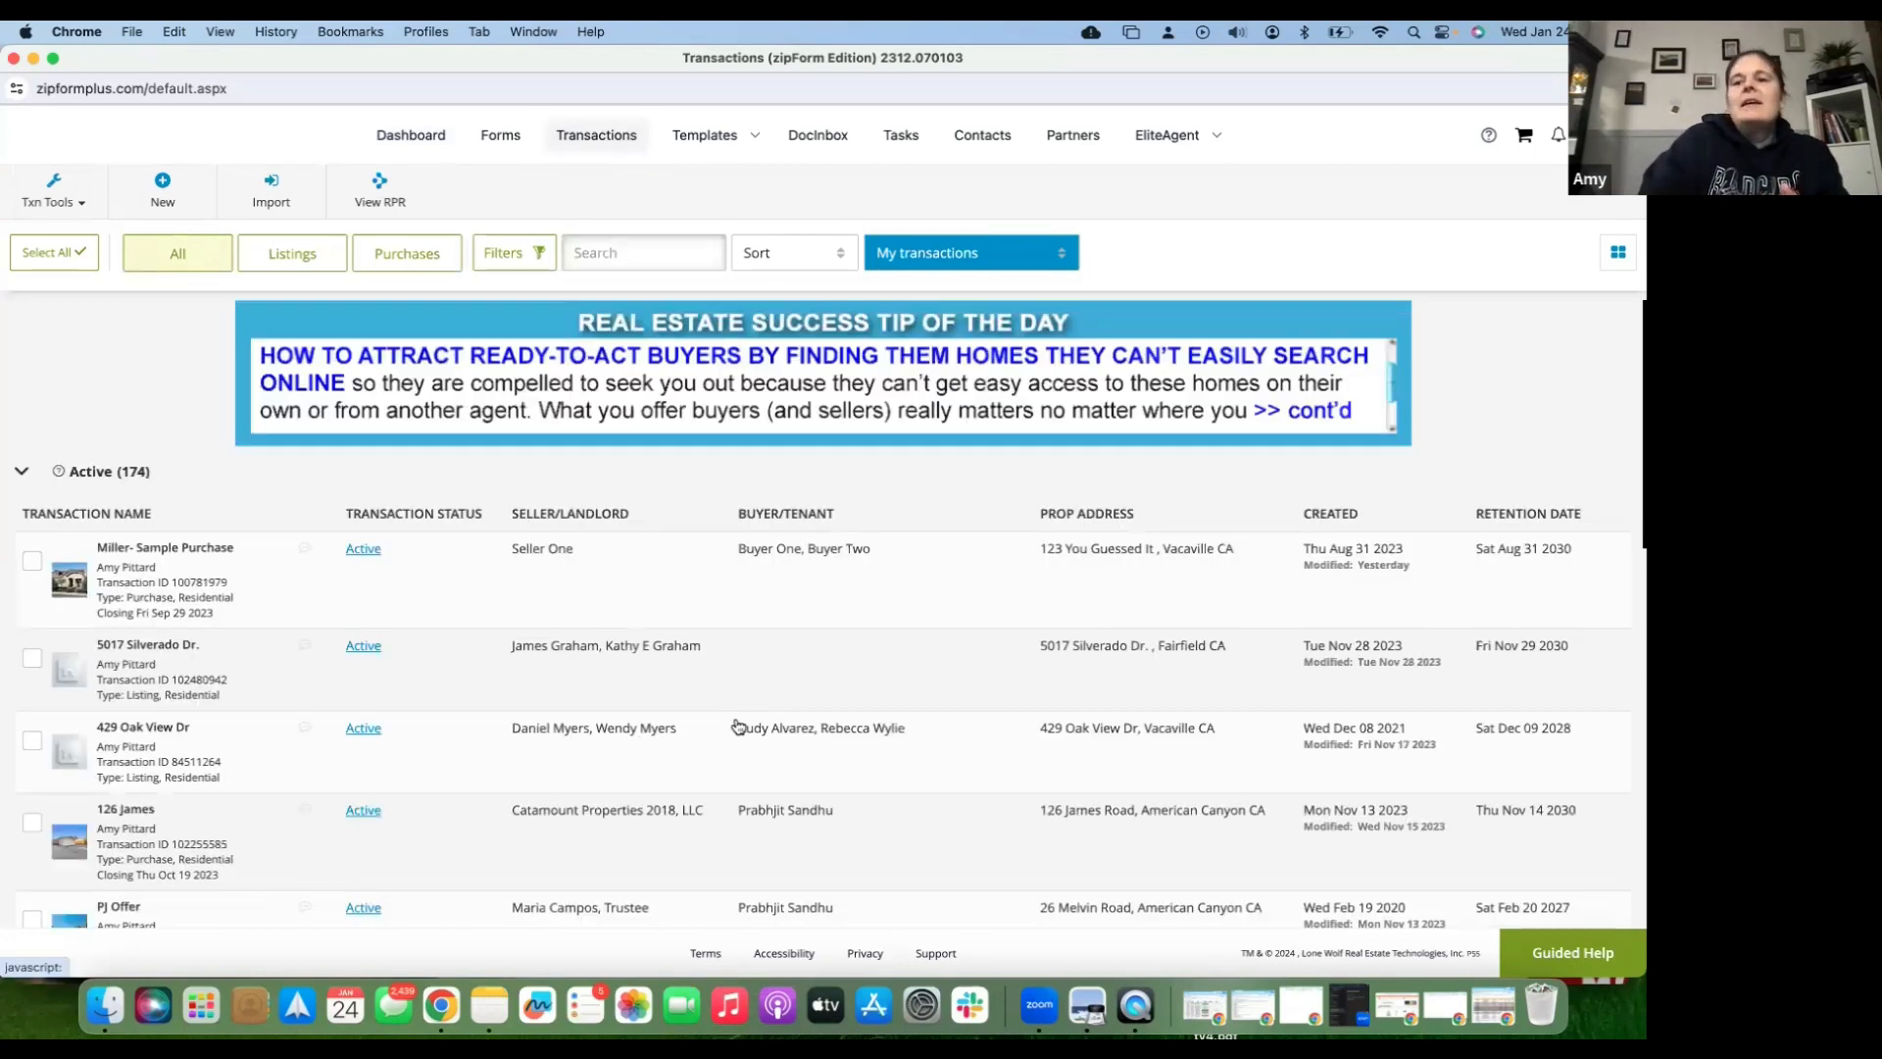
- Show the transactions as a card grid and open the account menu
click(1621, 258)
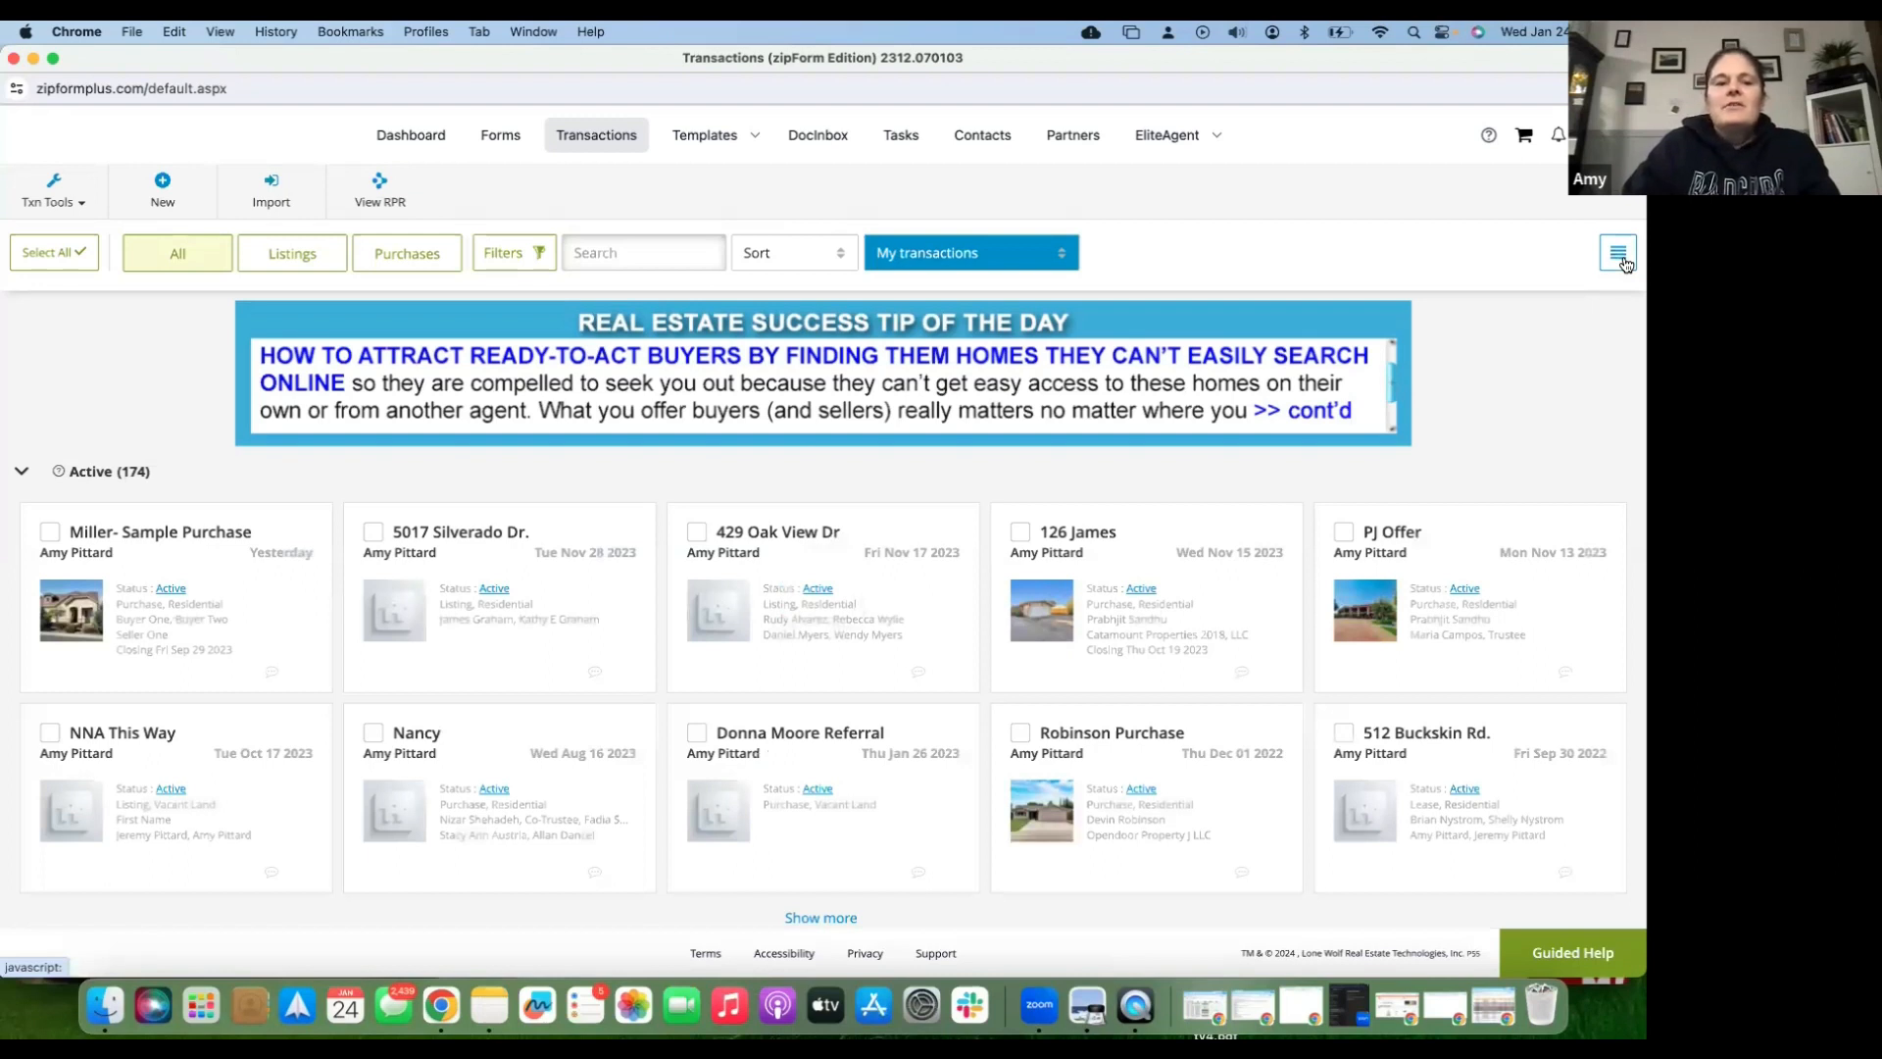
click(1619, 255)
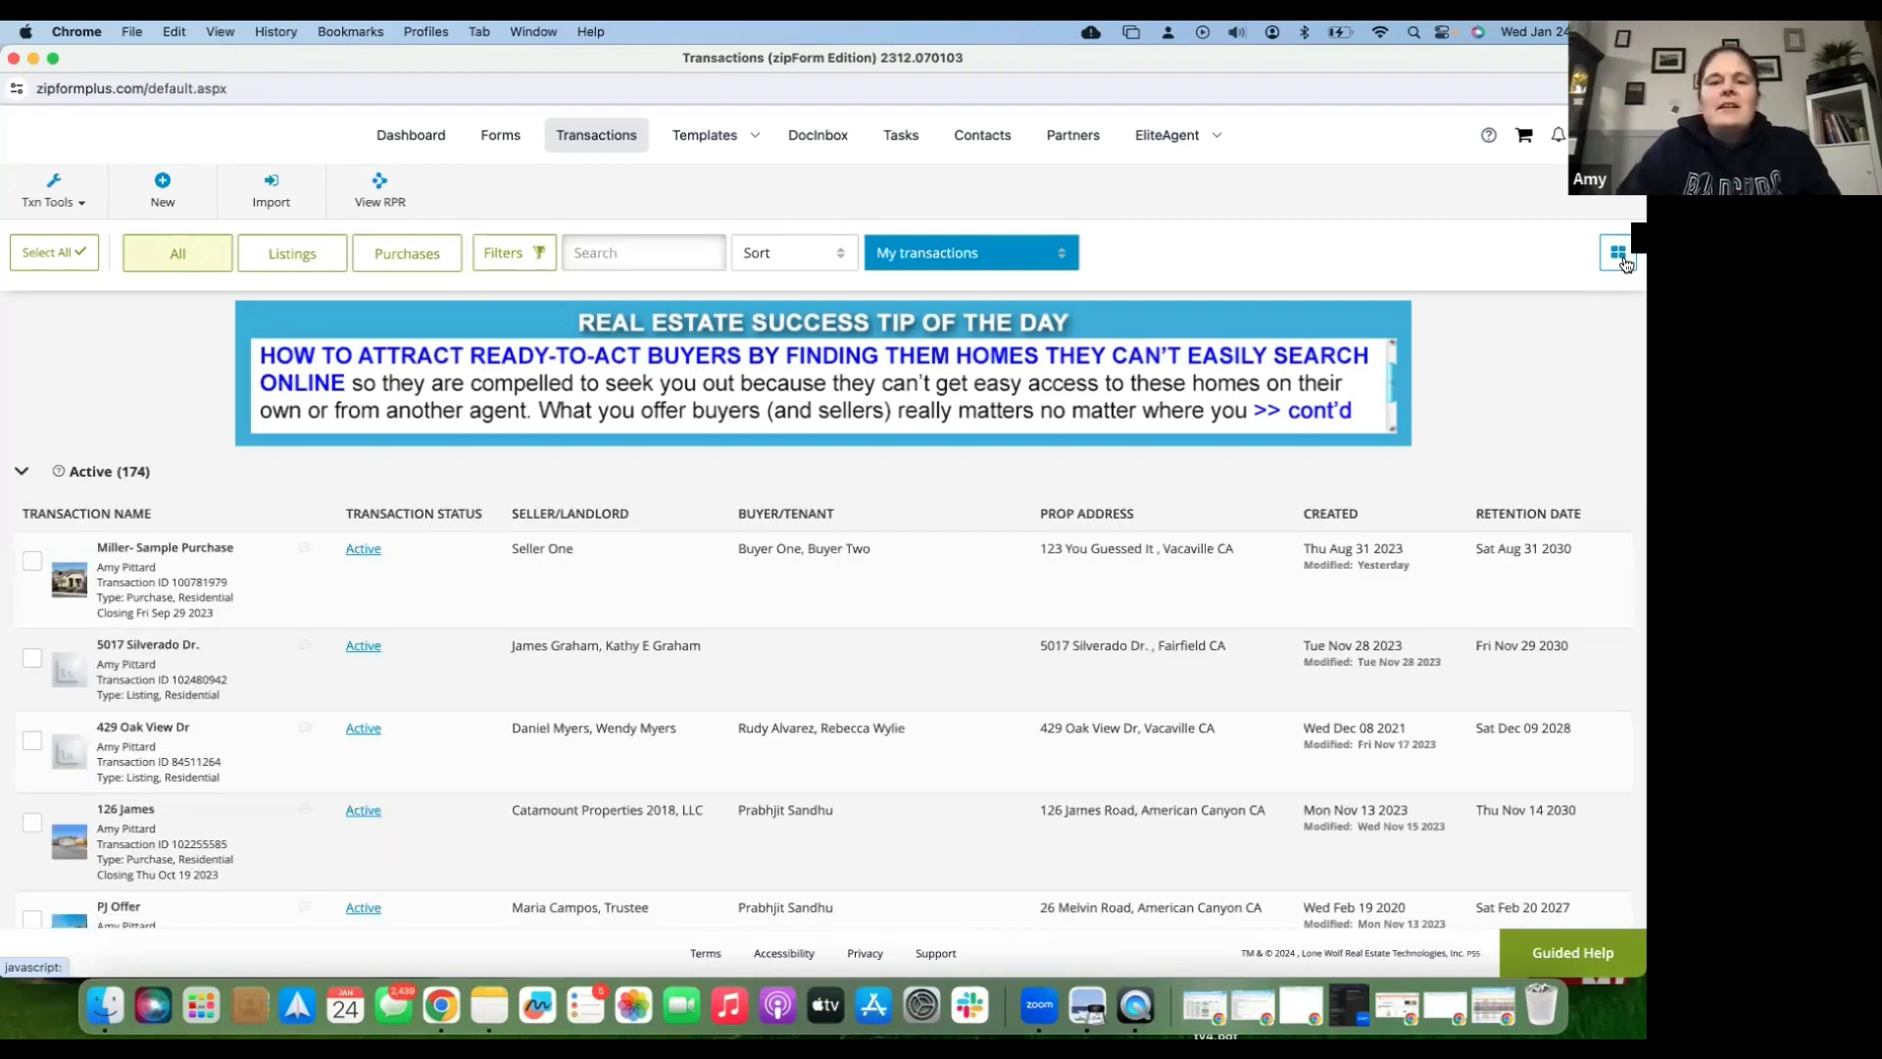
click(1619, 255)
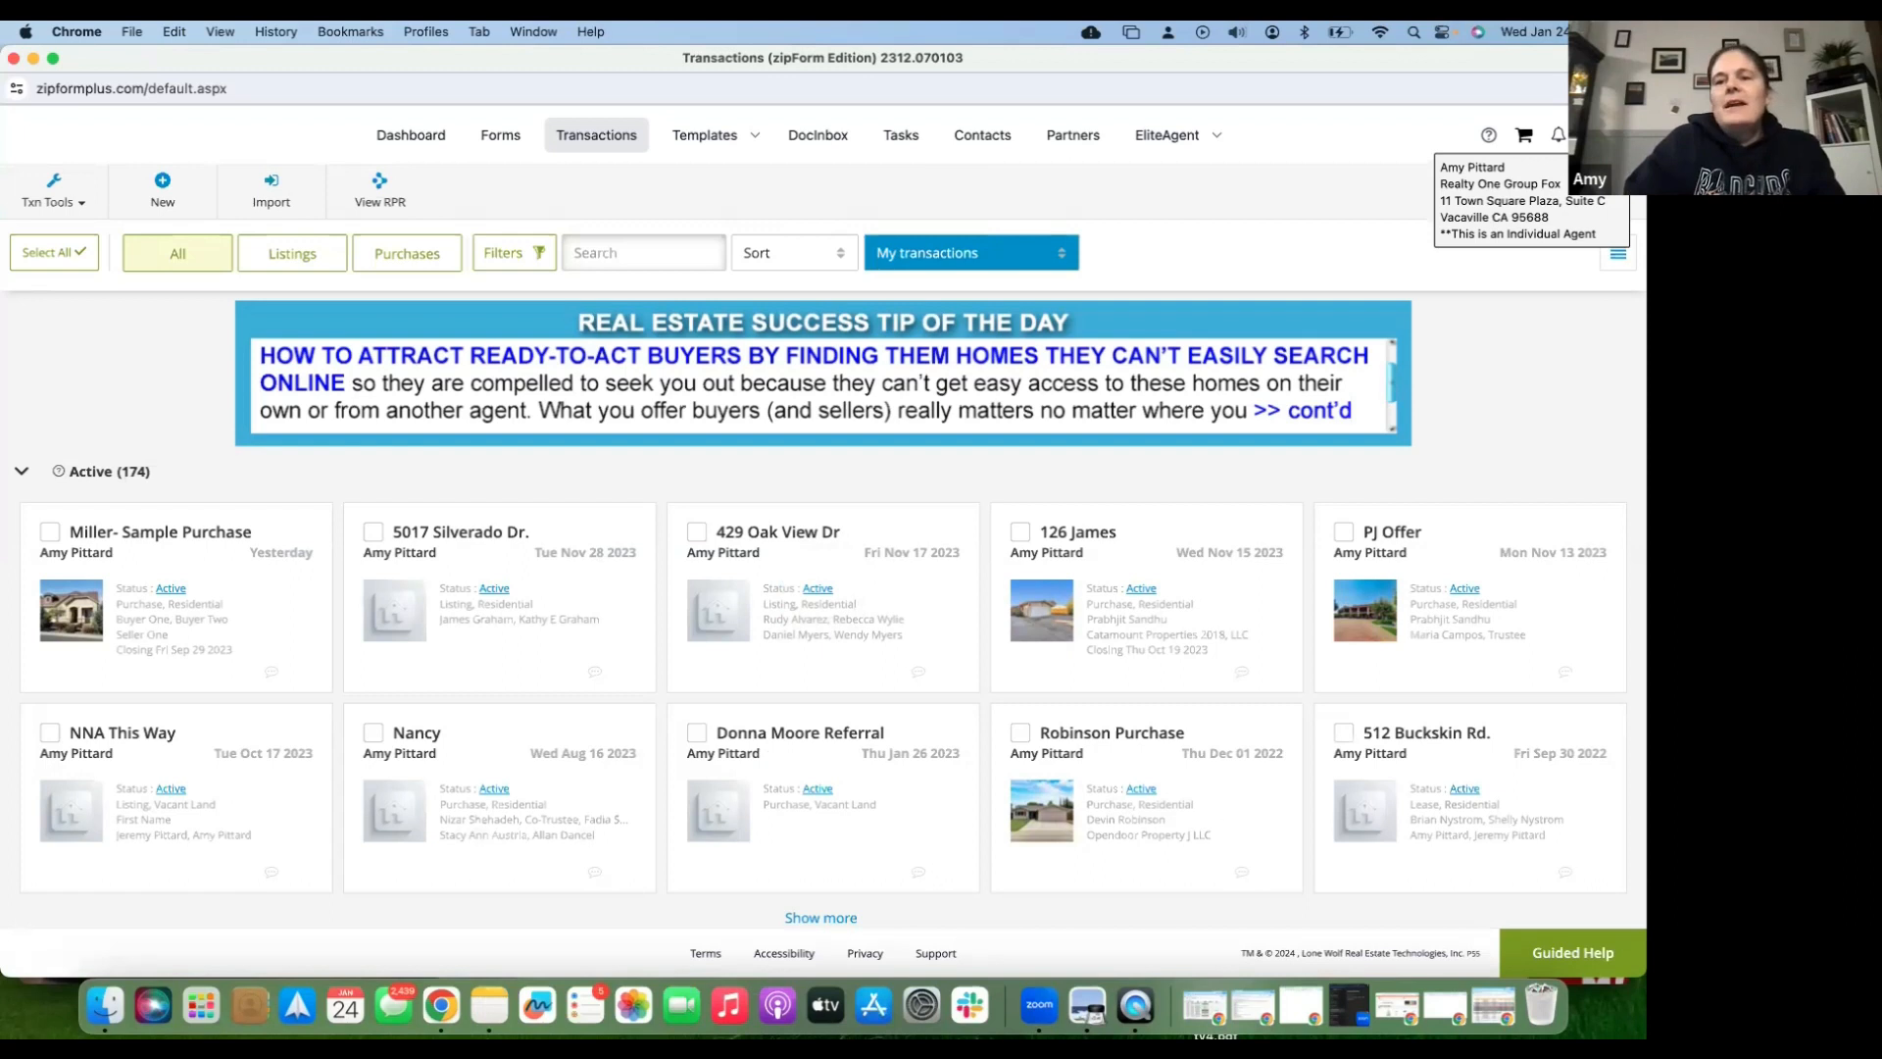
click(1595, 135)
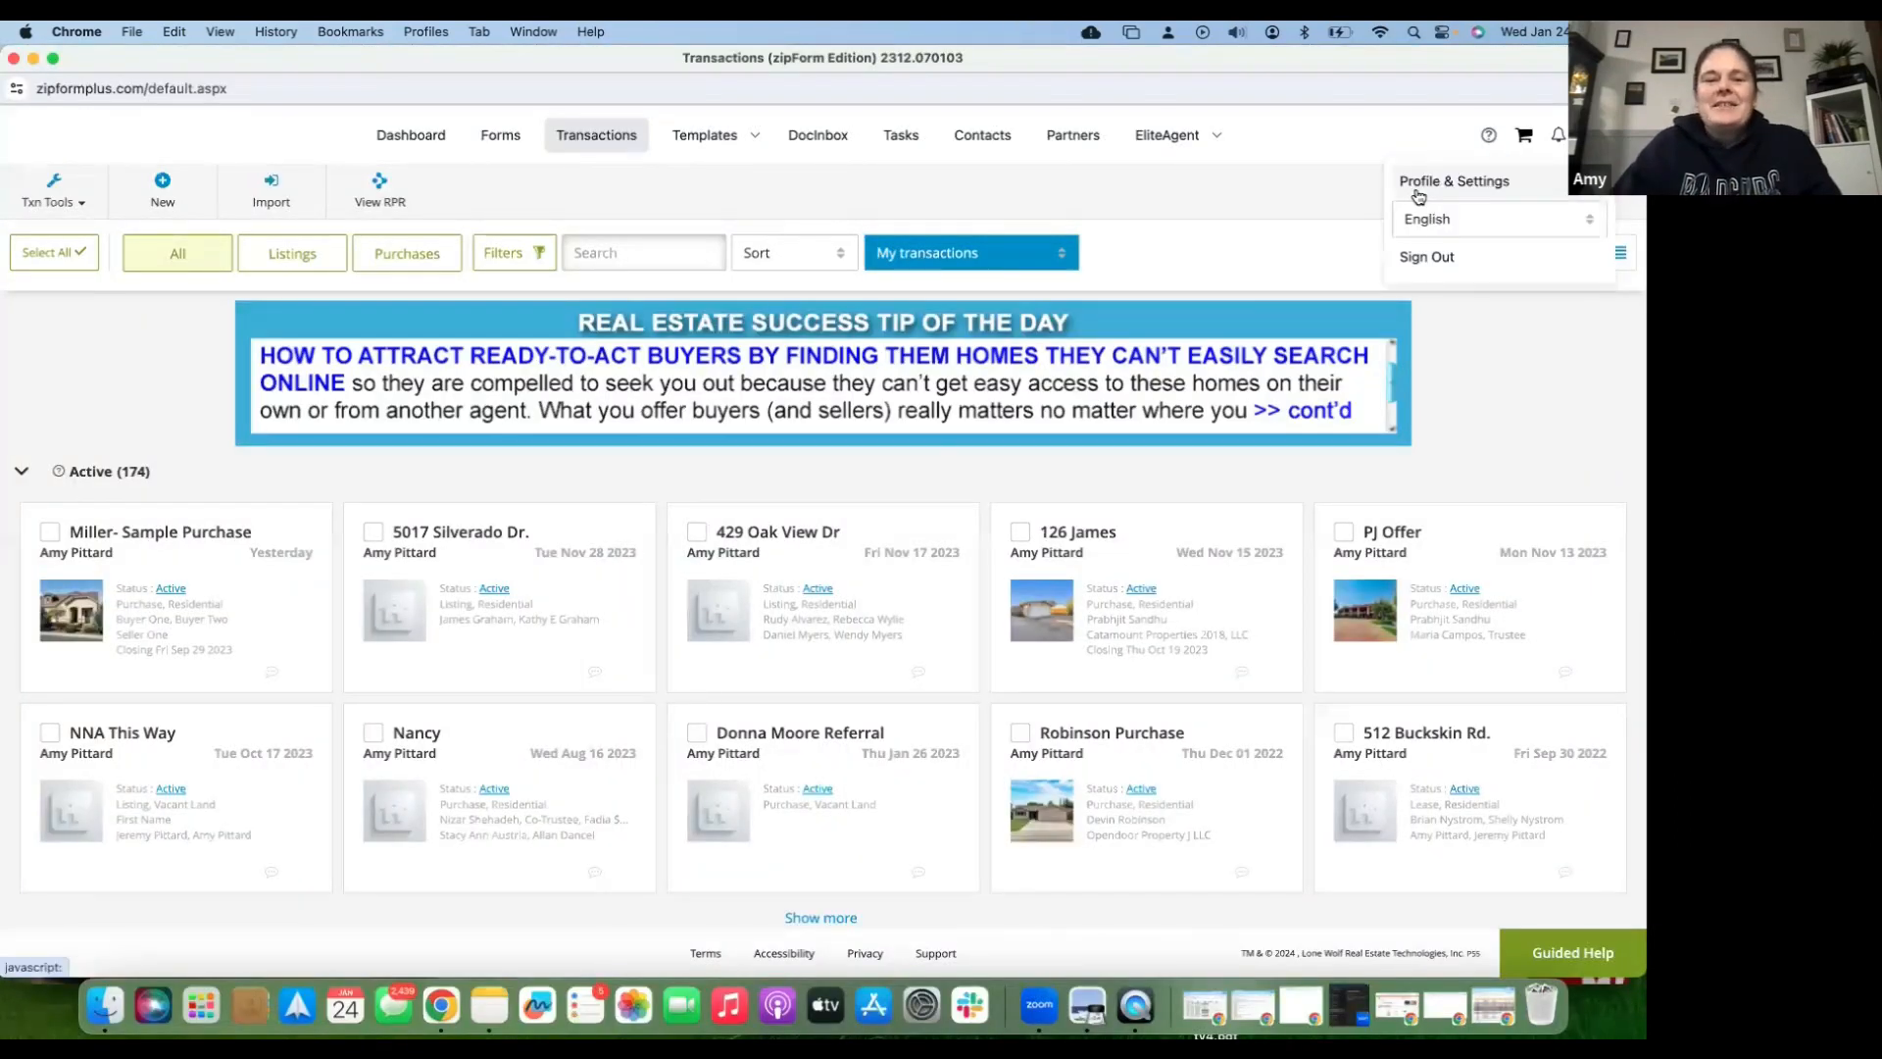
- Go to Profile & Settings and review the About Me information and license details
click(1418, 194)
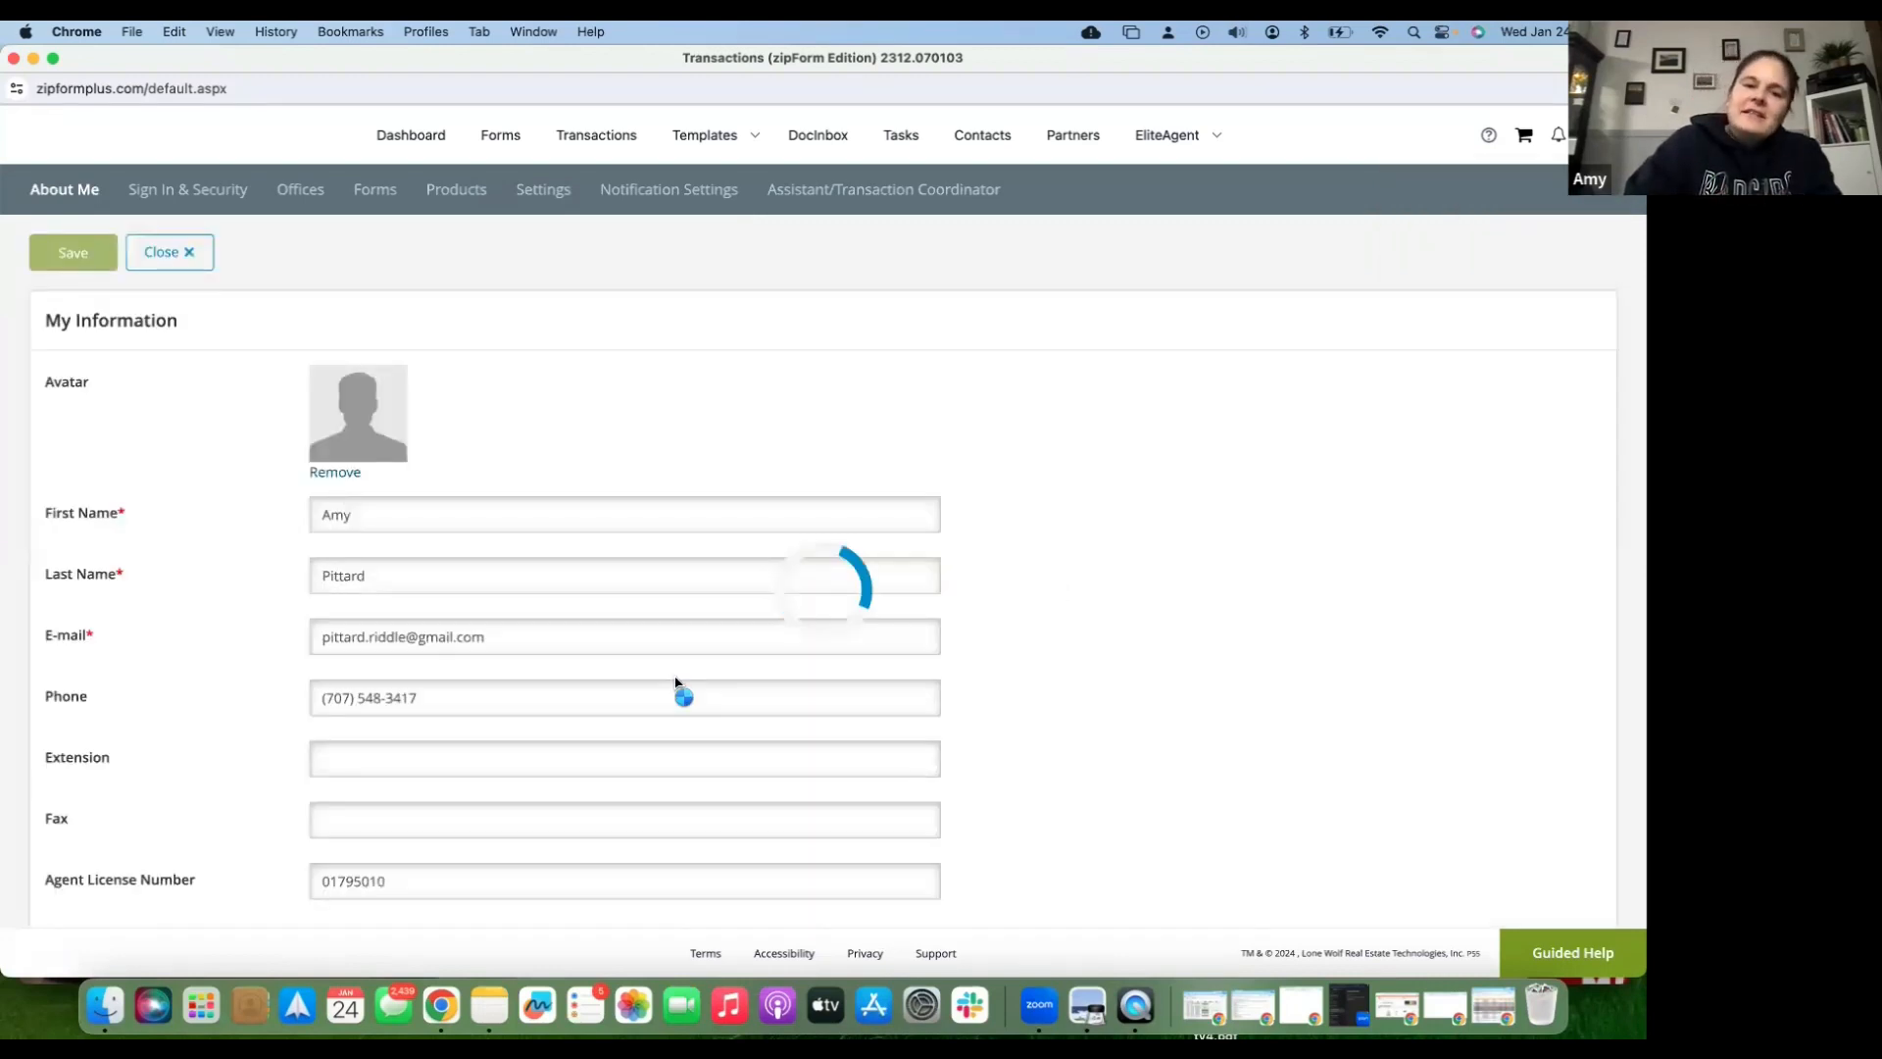
scroll(572, 539, down, 1)
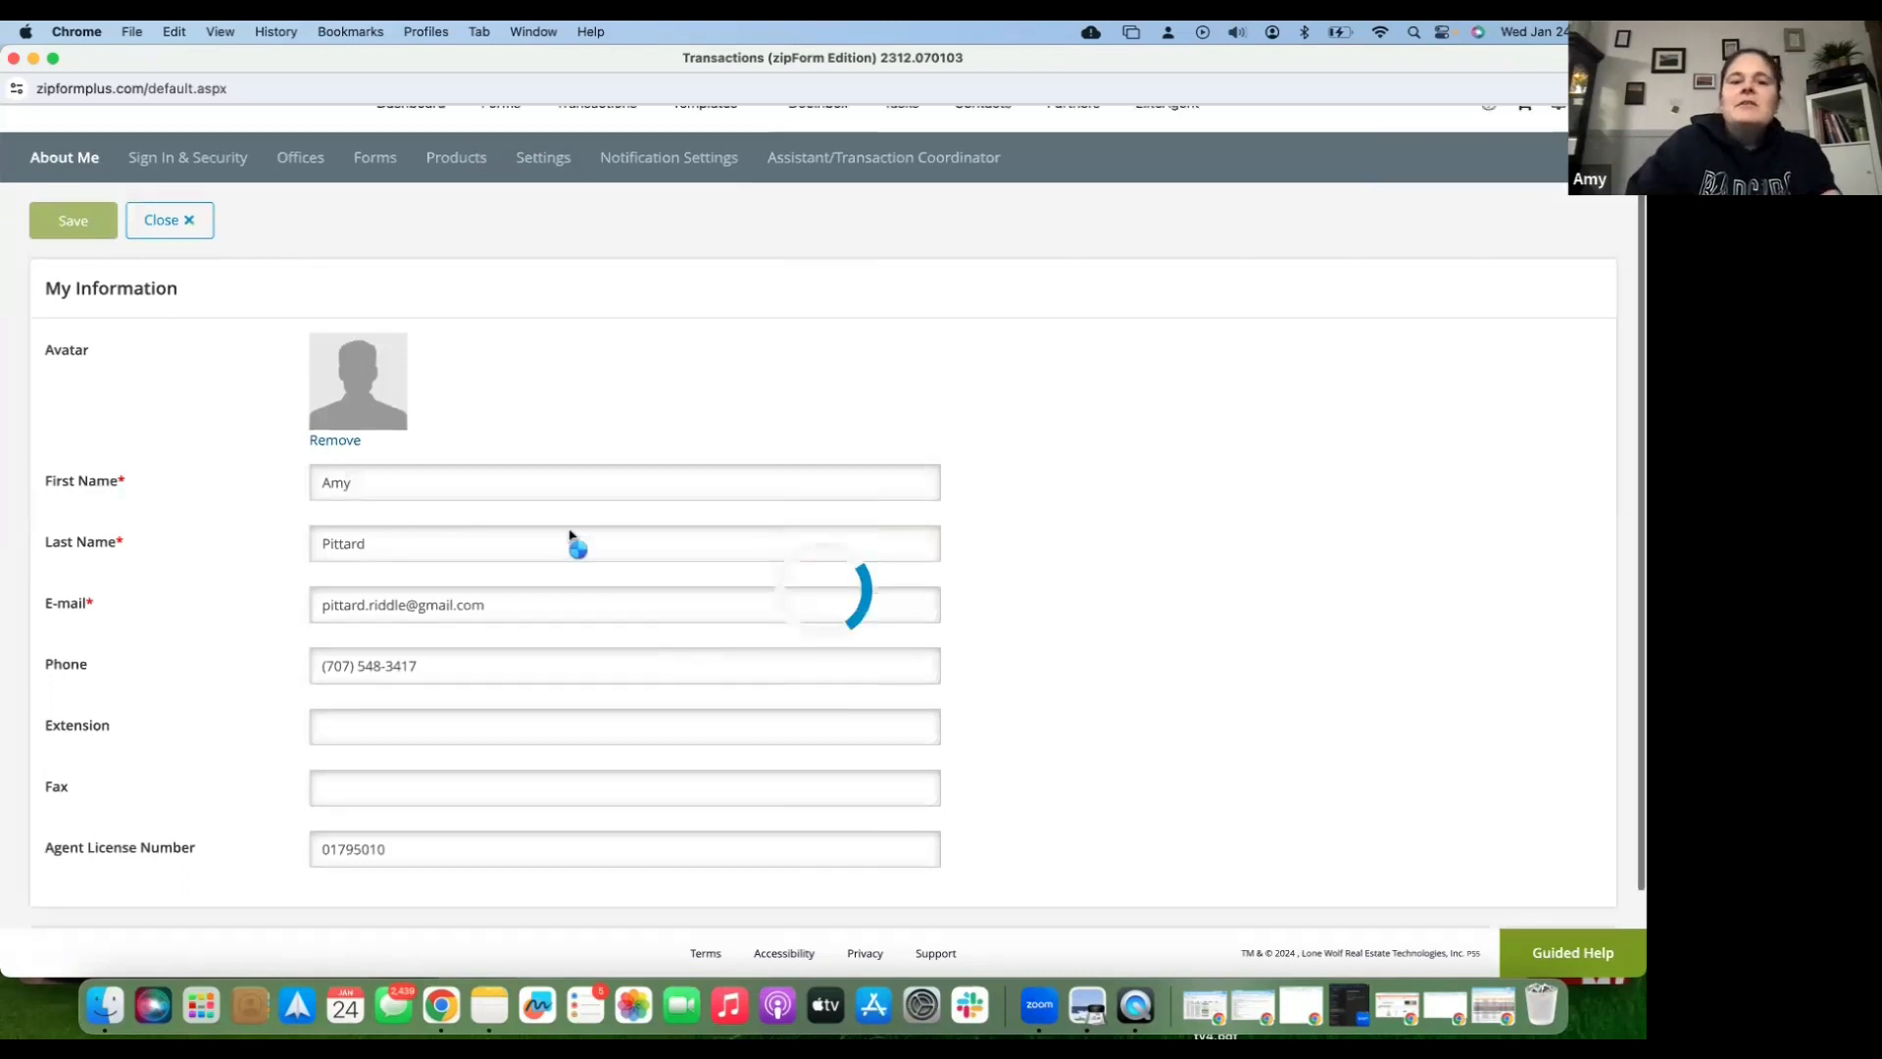
scroll(429, 416, down, 1)
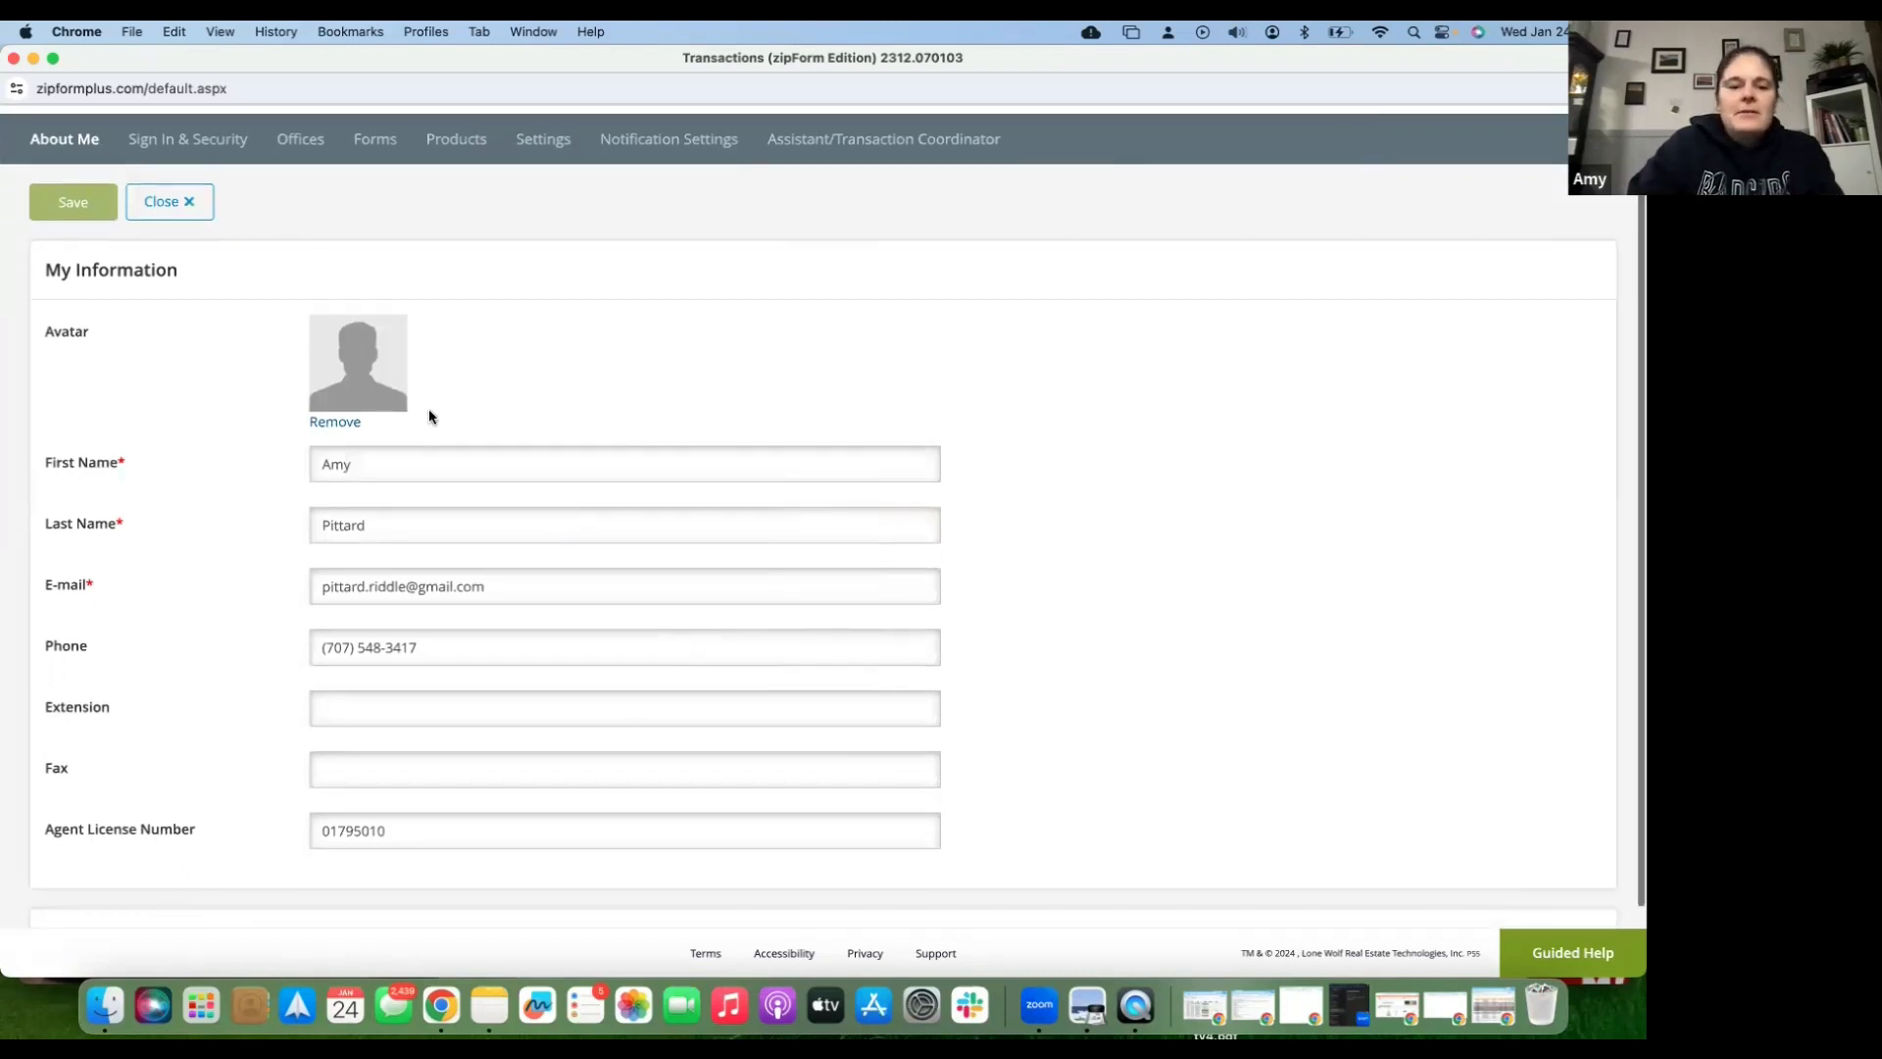
scroll(430, 416, down, 2)
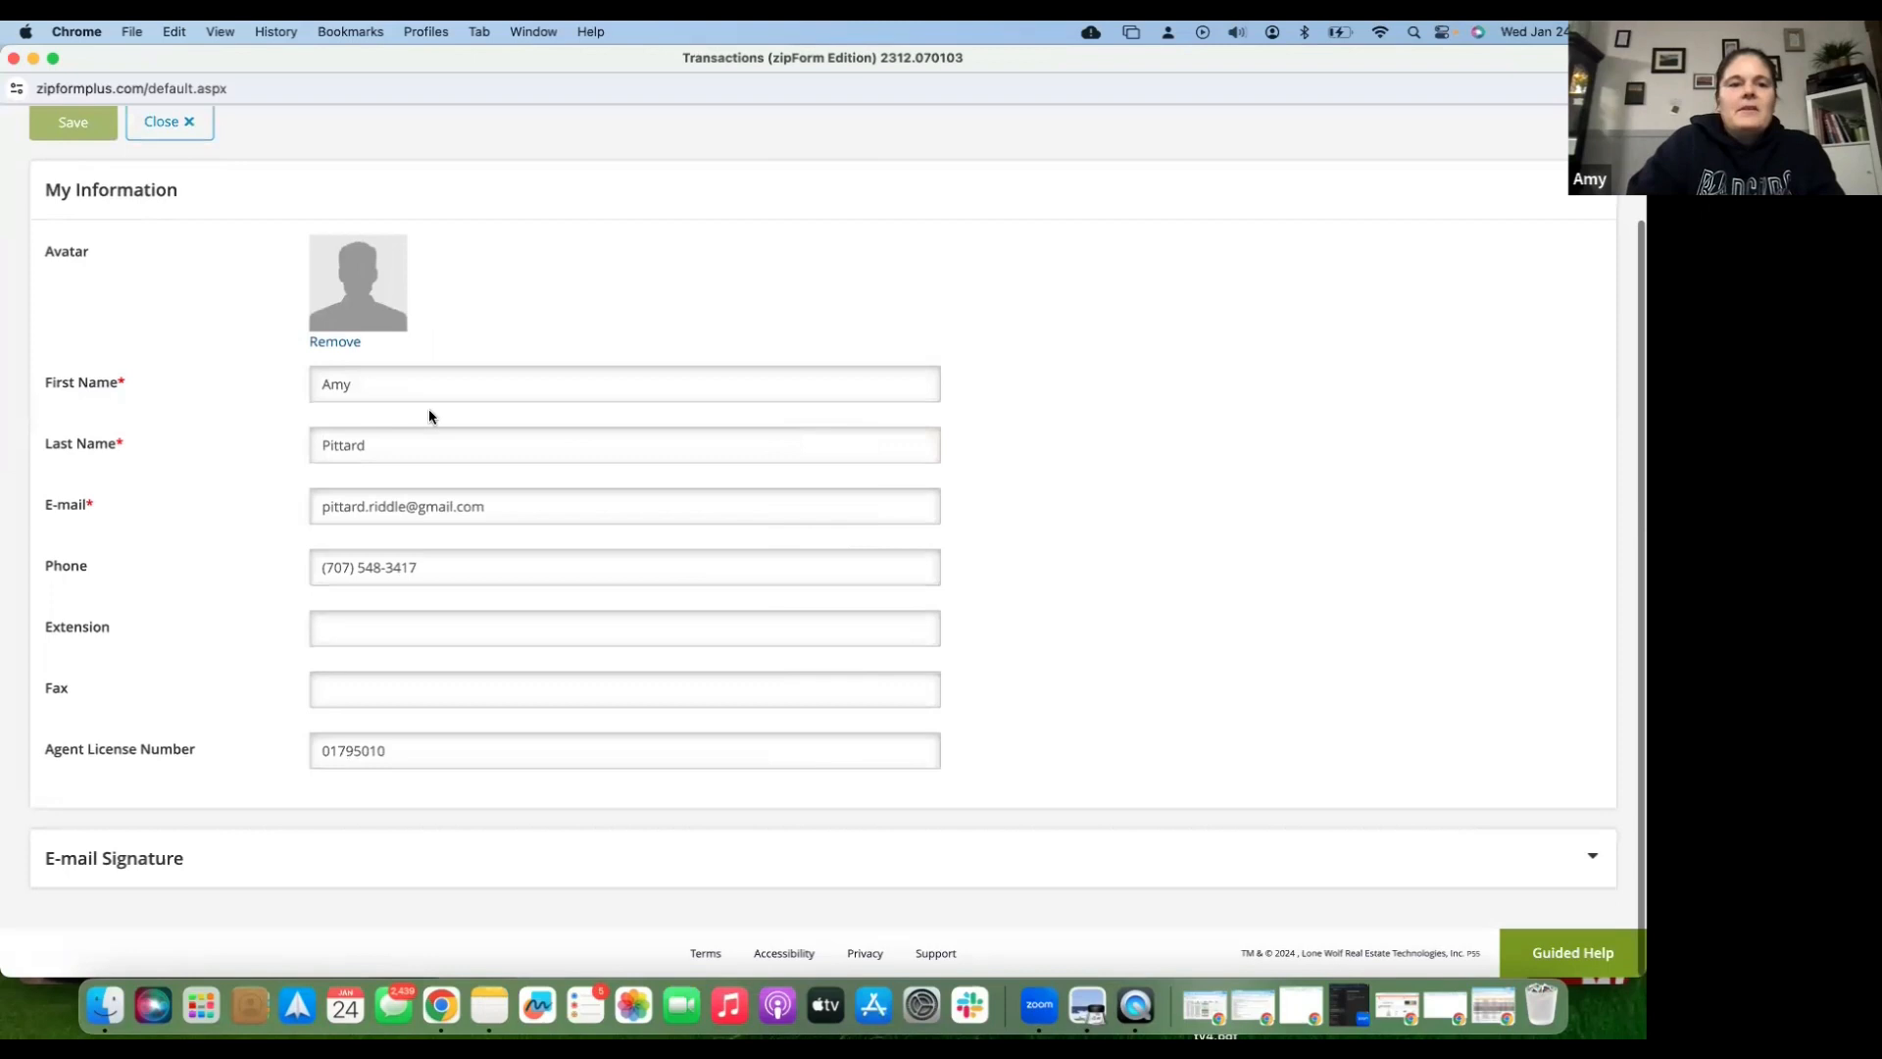
scroll(211, 203, up, 3)
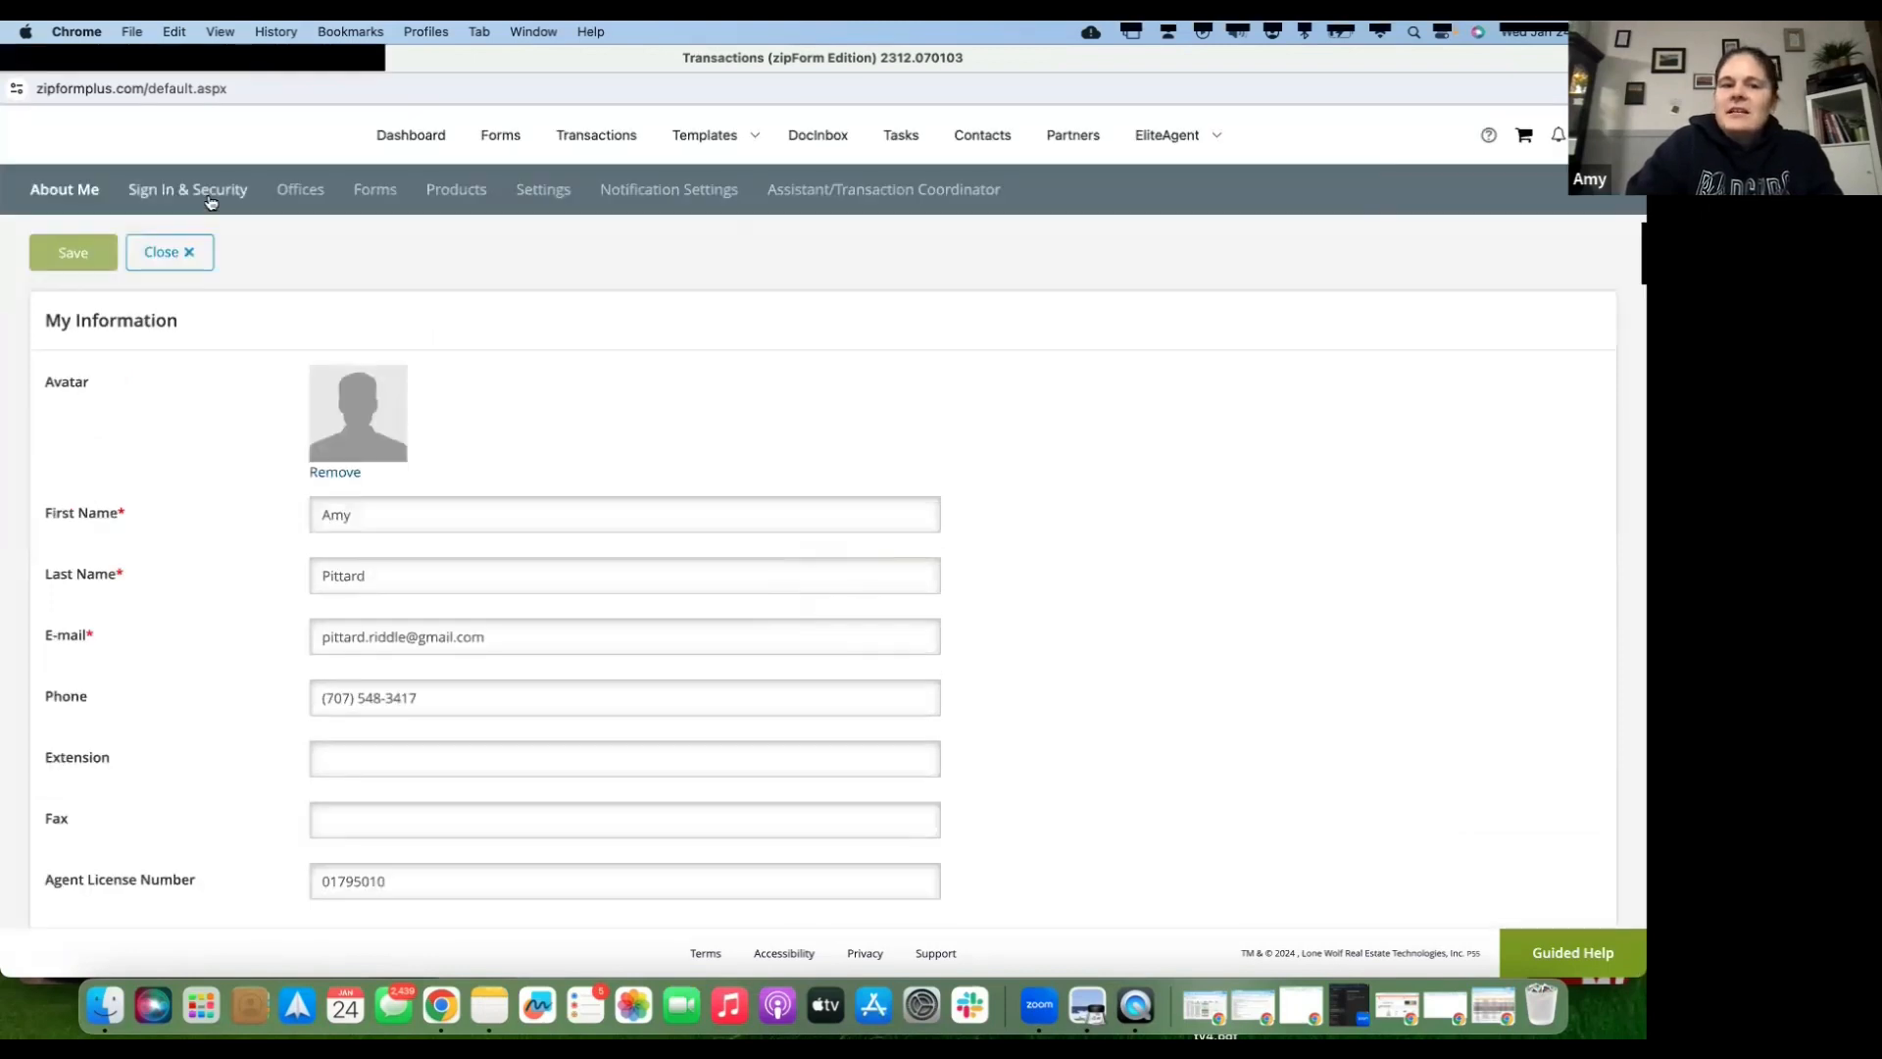
- Browse the Sign In & Security, Offices, Forms and Products tabs, ending on the product list
click(209, 196)
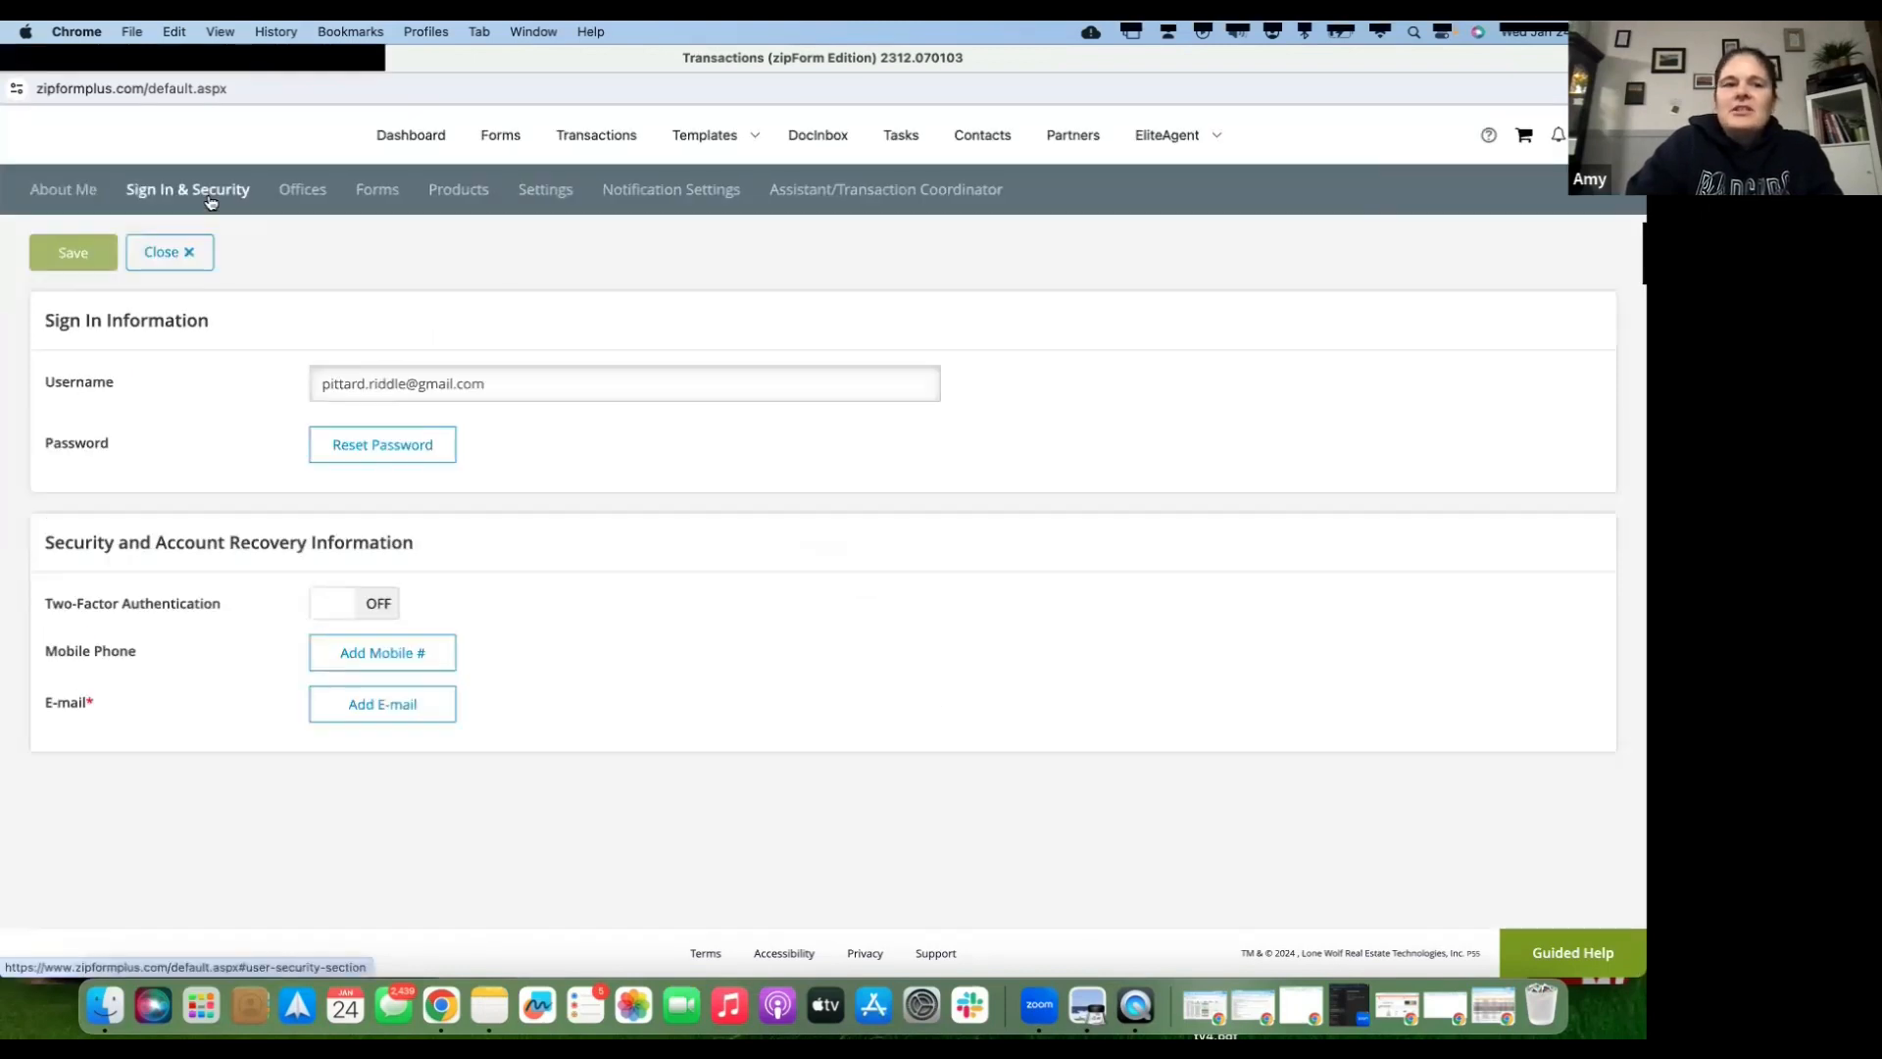
click(298, 190)
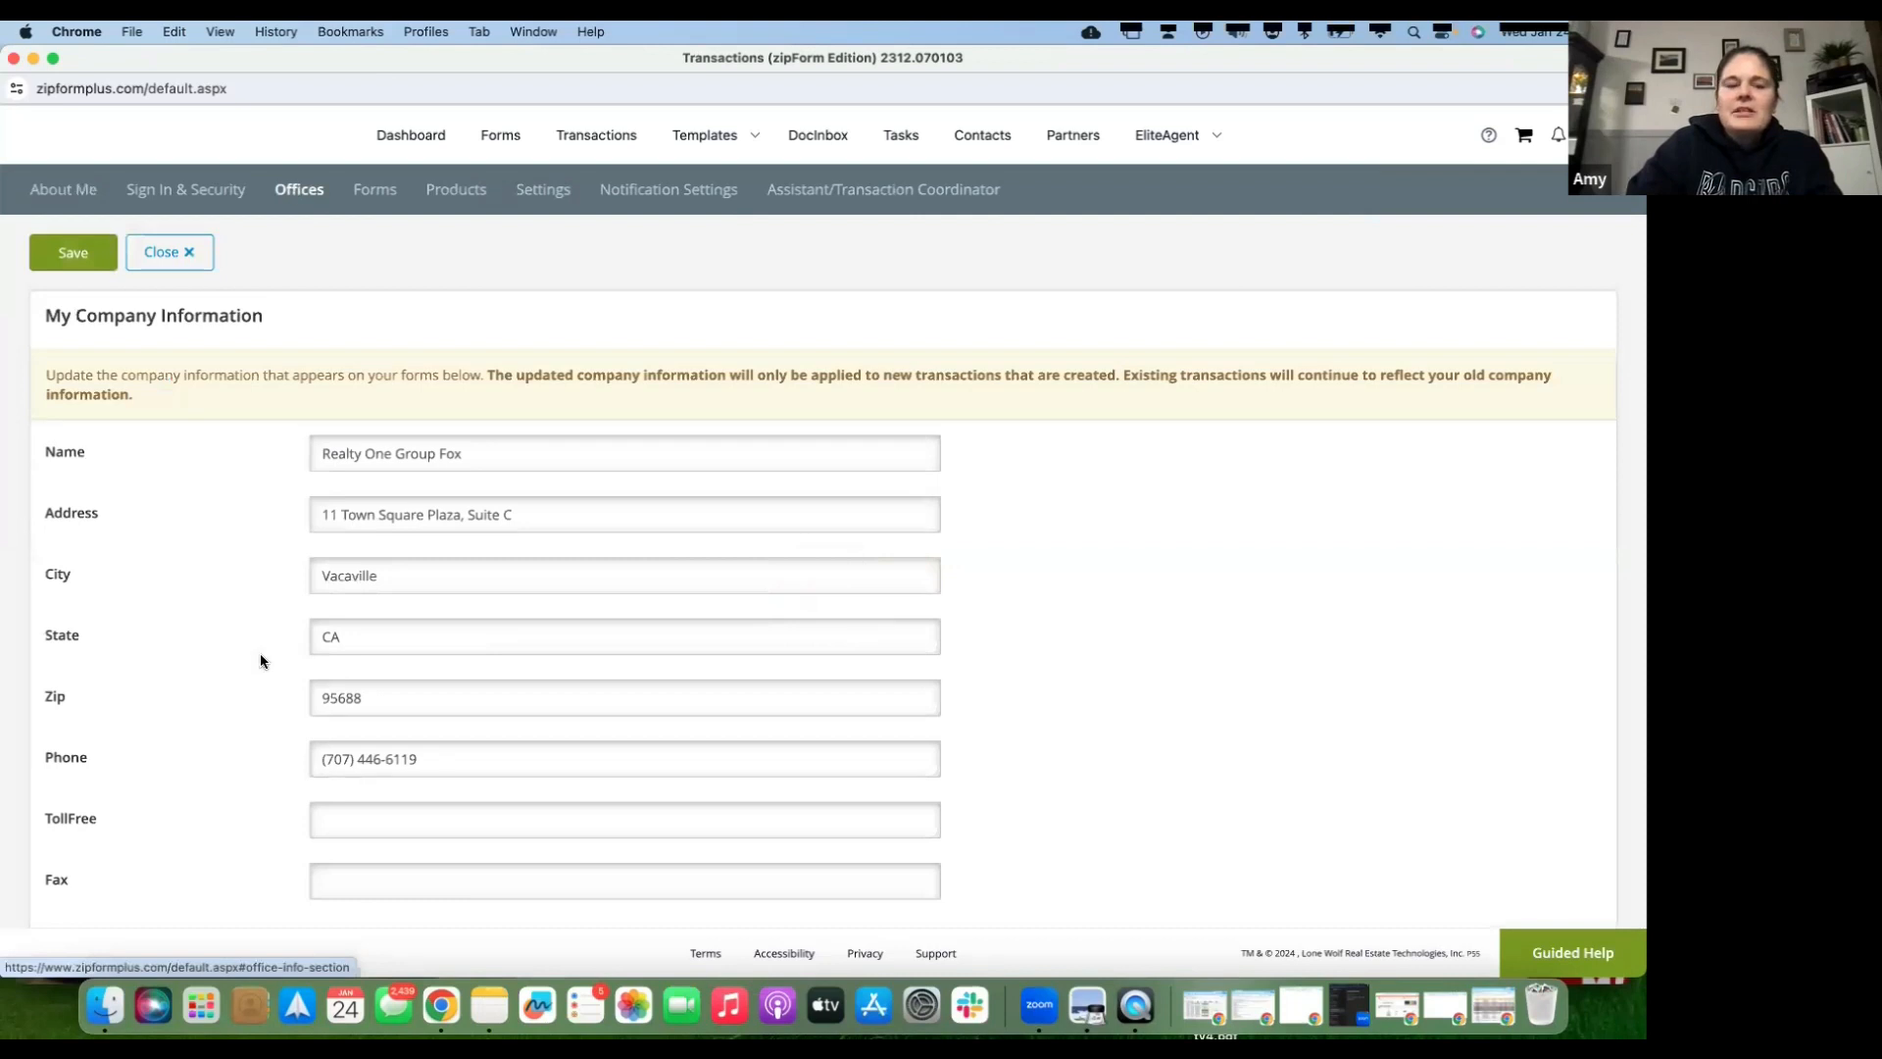
scroll(277, 513, down, 1)
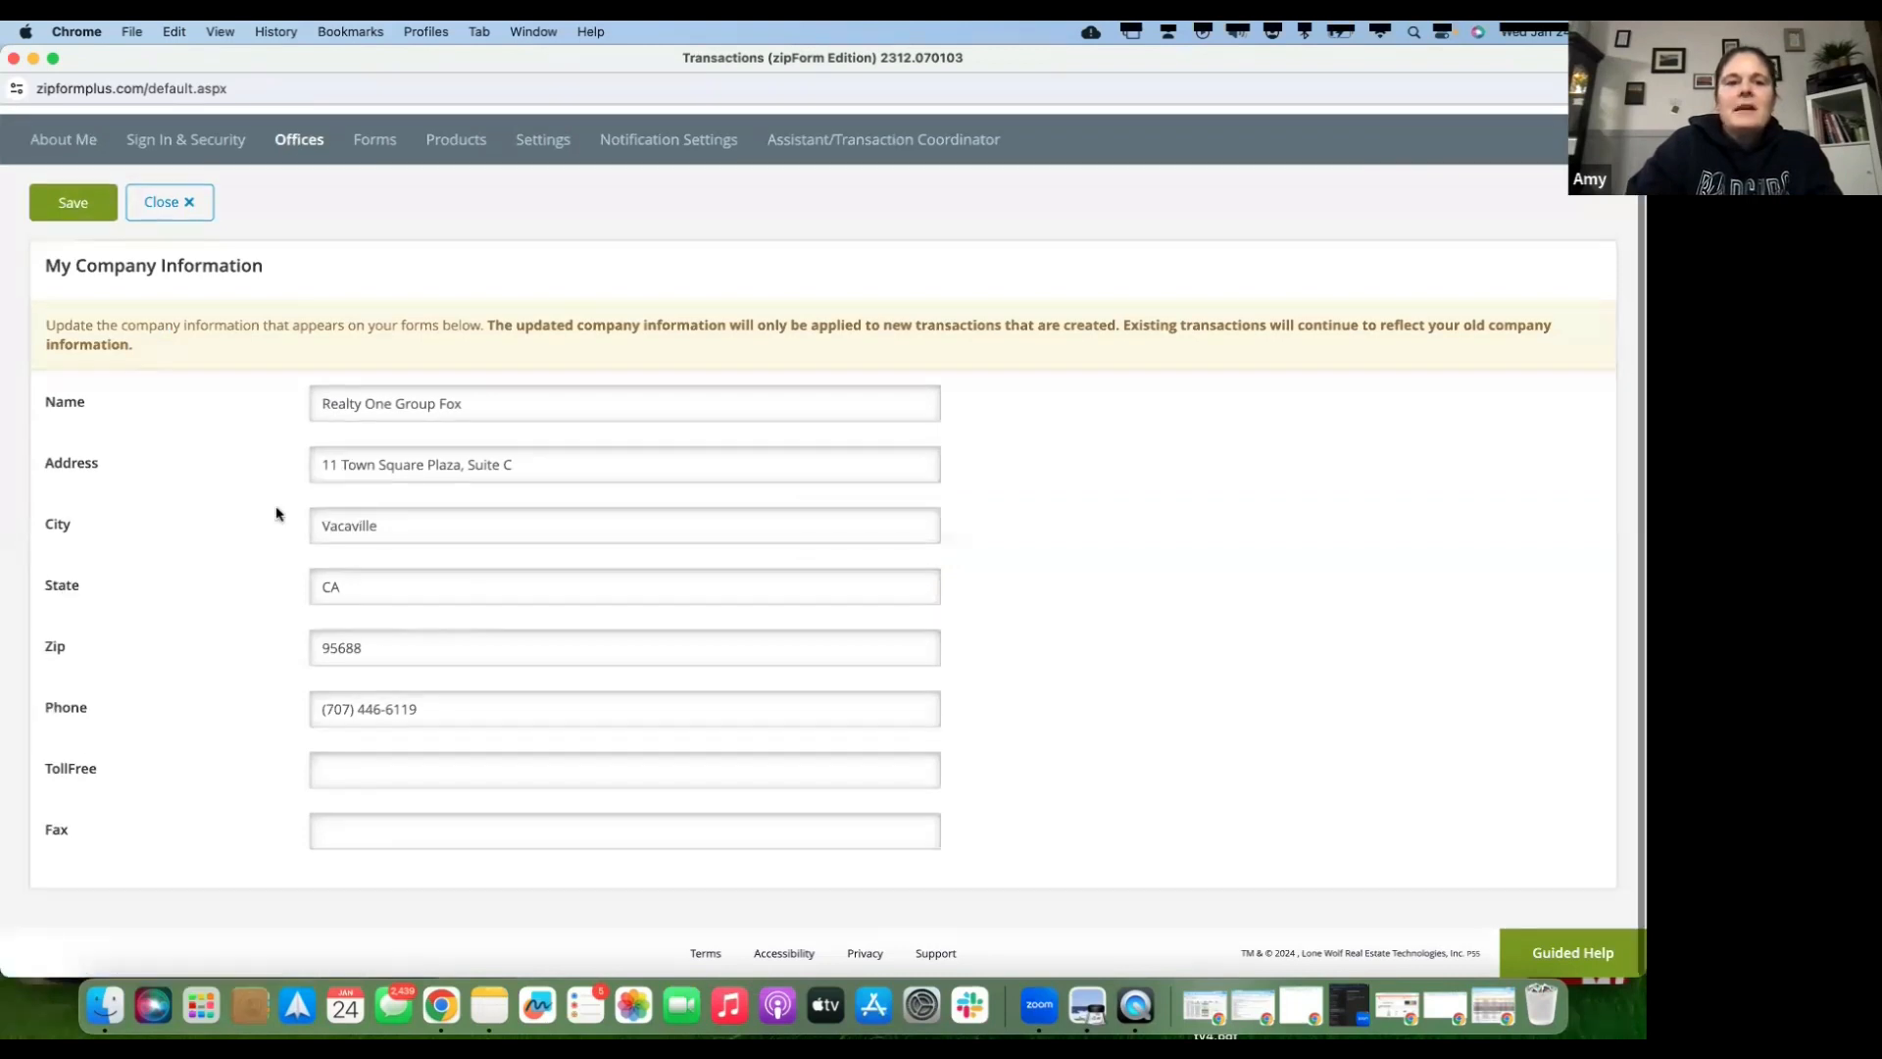
scroll(386, 223, up, 1)
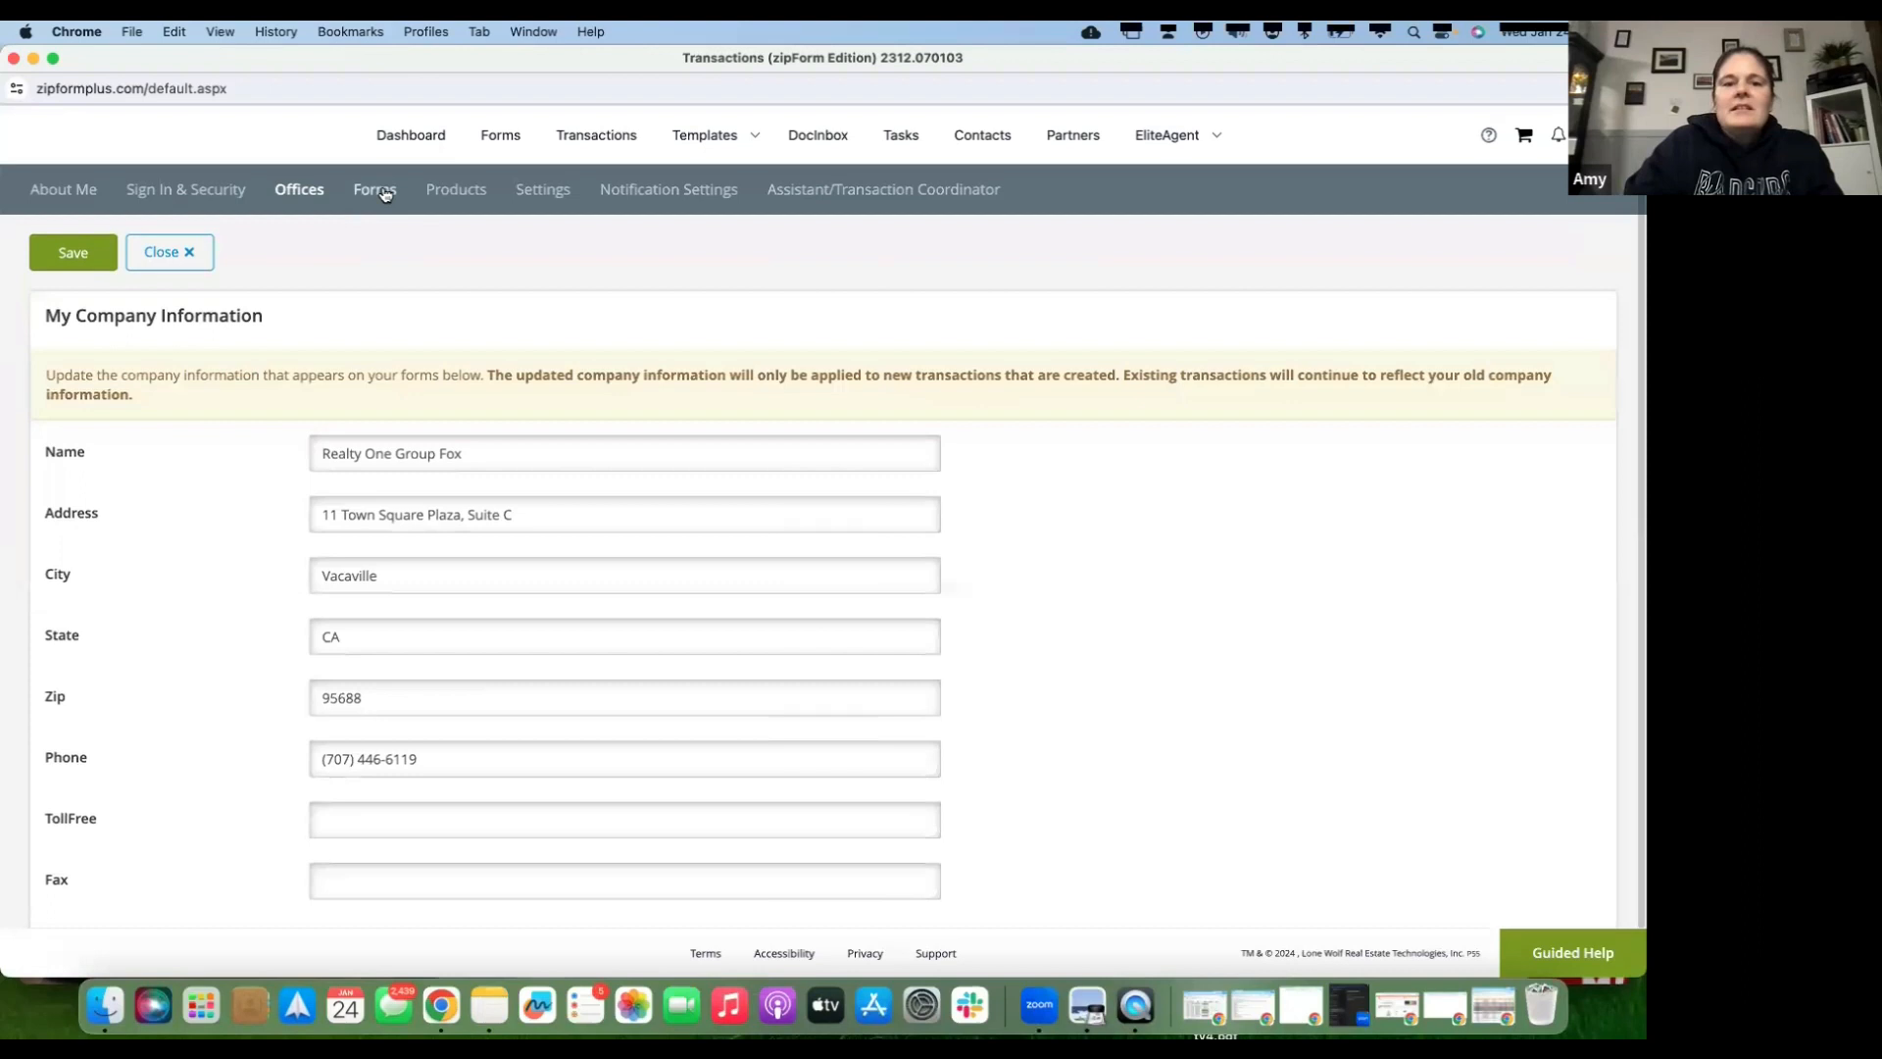
click(385, 193)
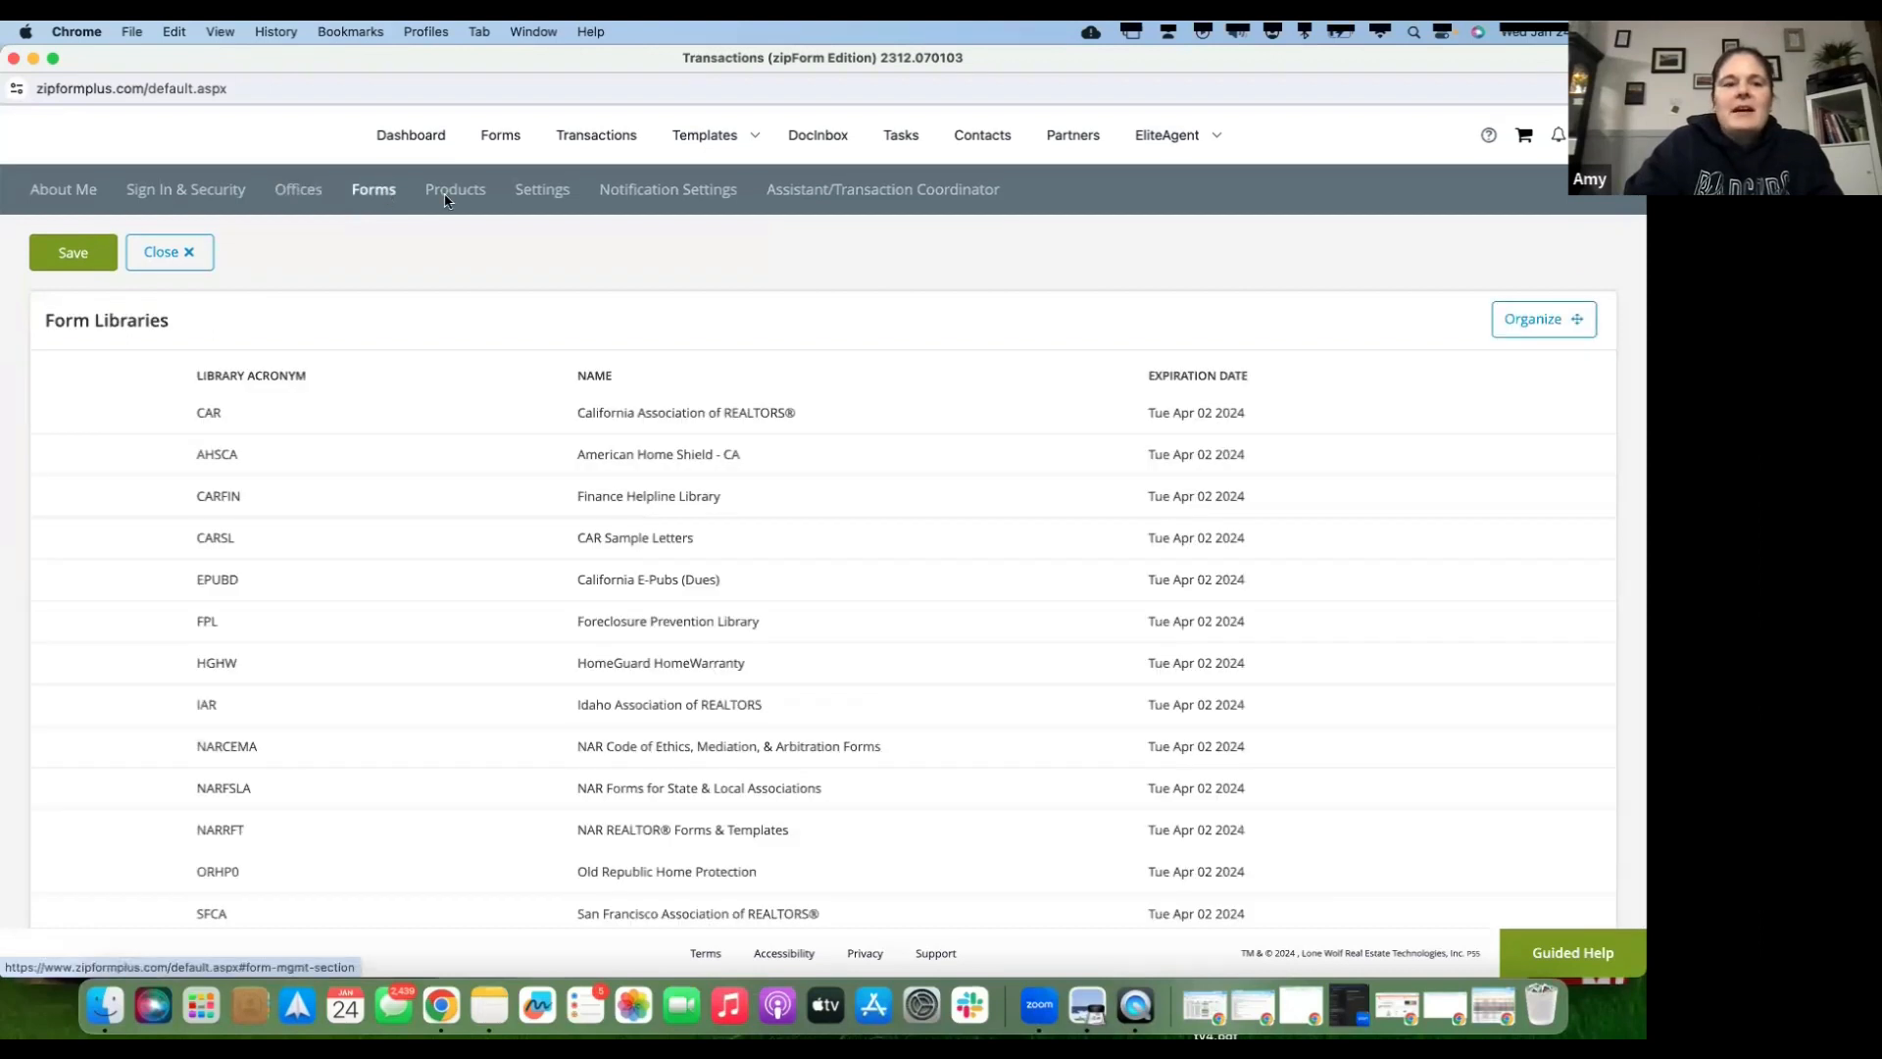
click(446, 194)
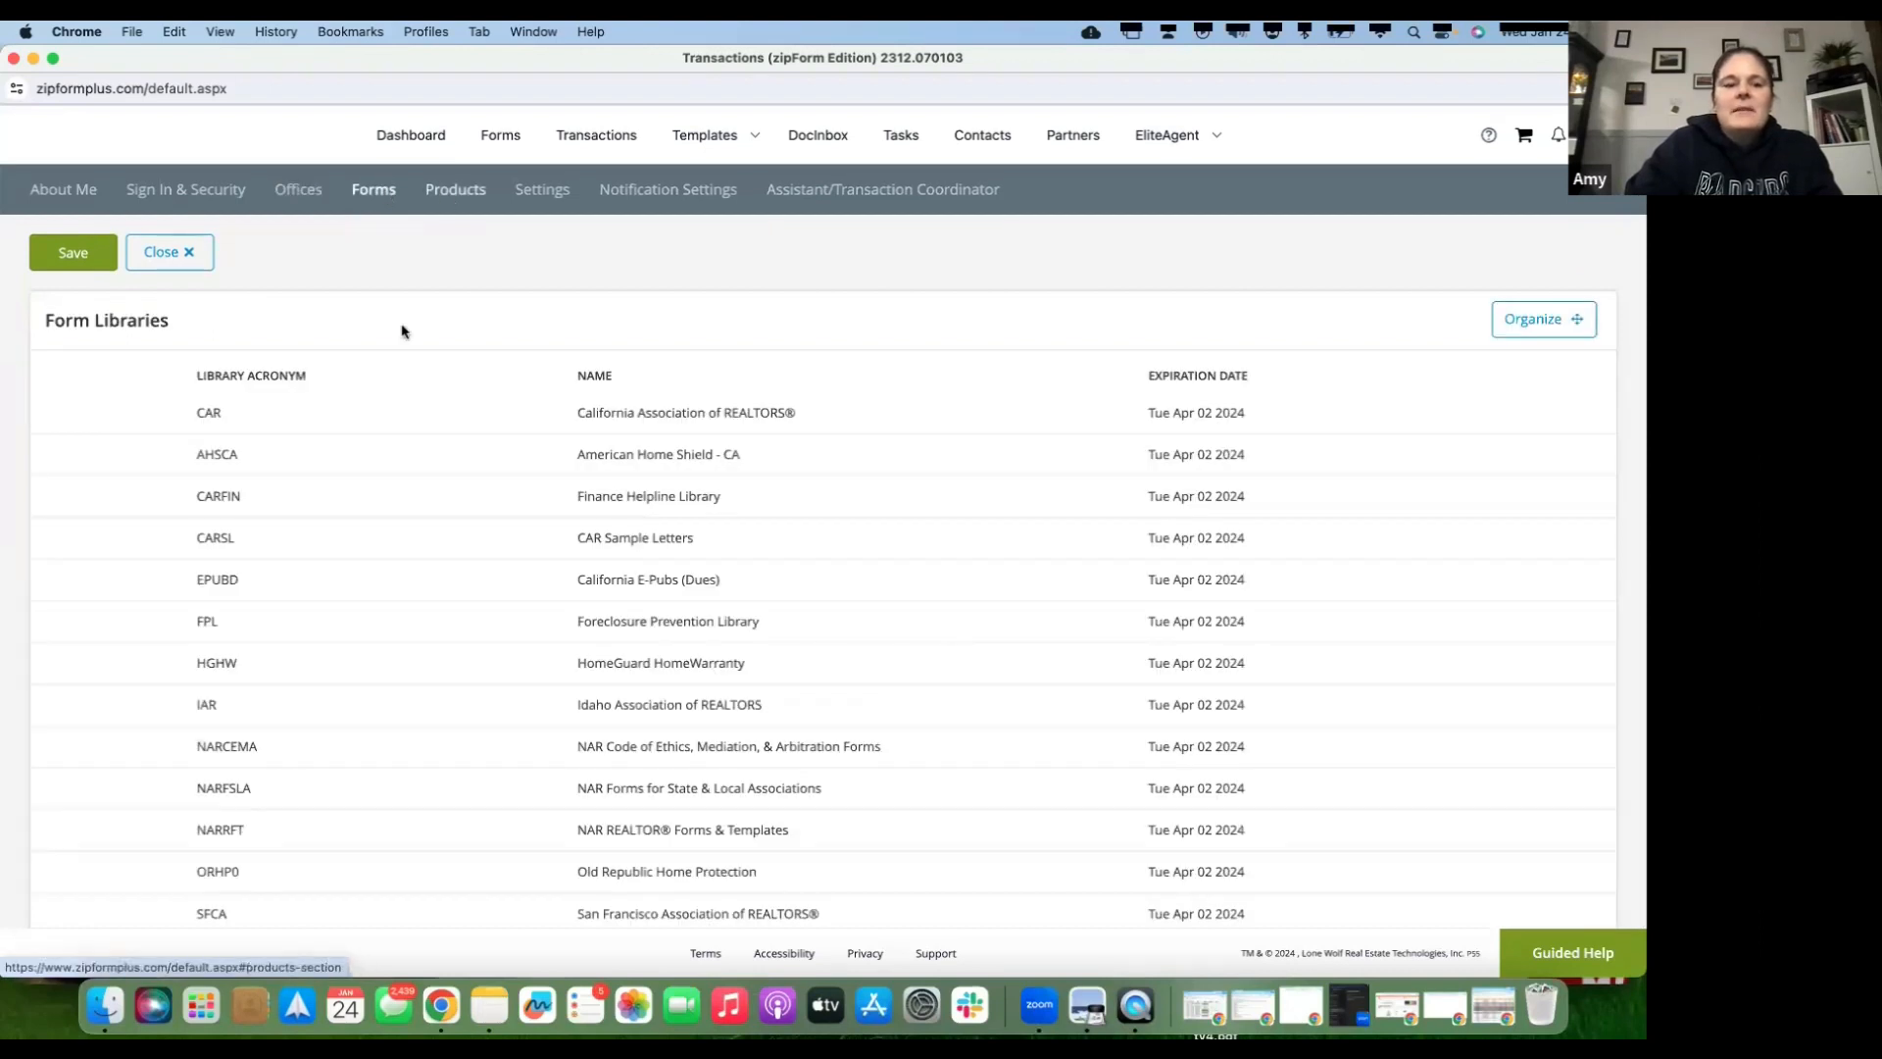
scroll(402, 331, down, 3)
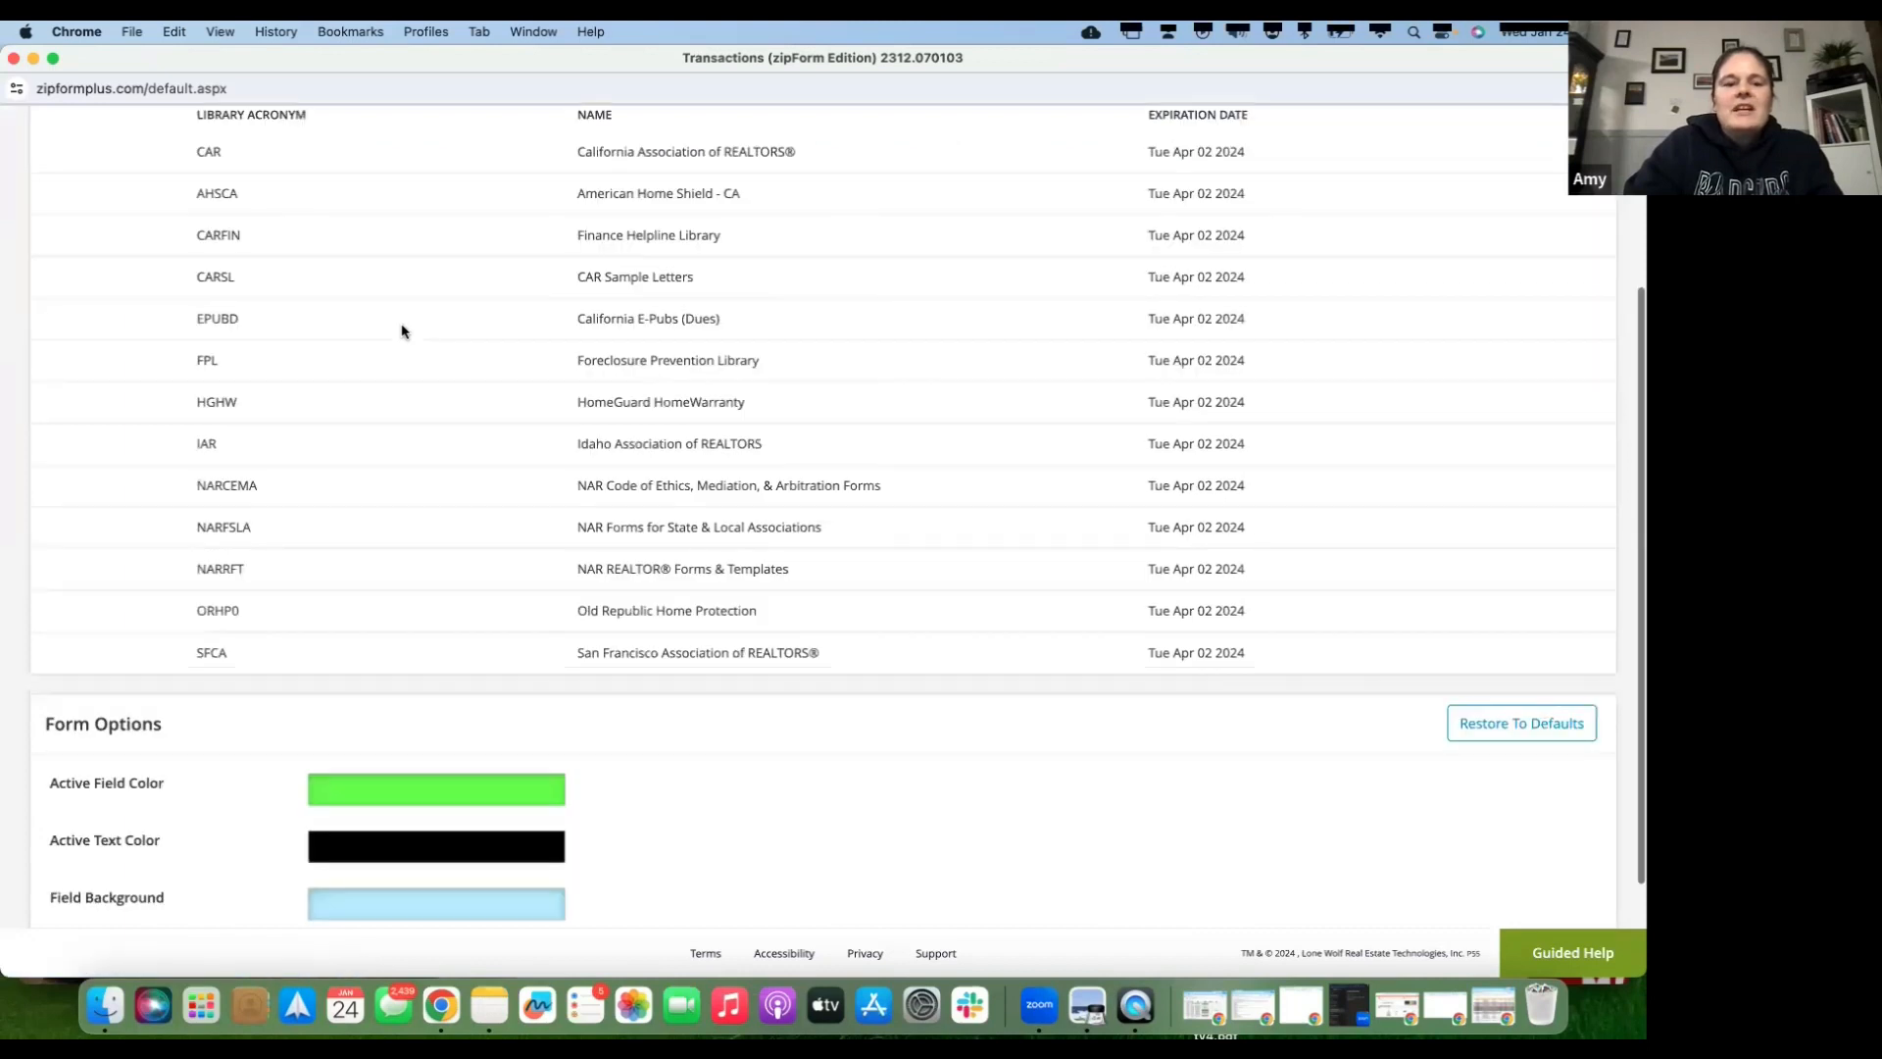
scroll(392, 692, down, 2)
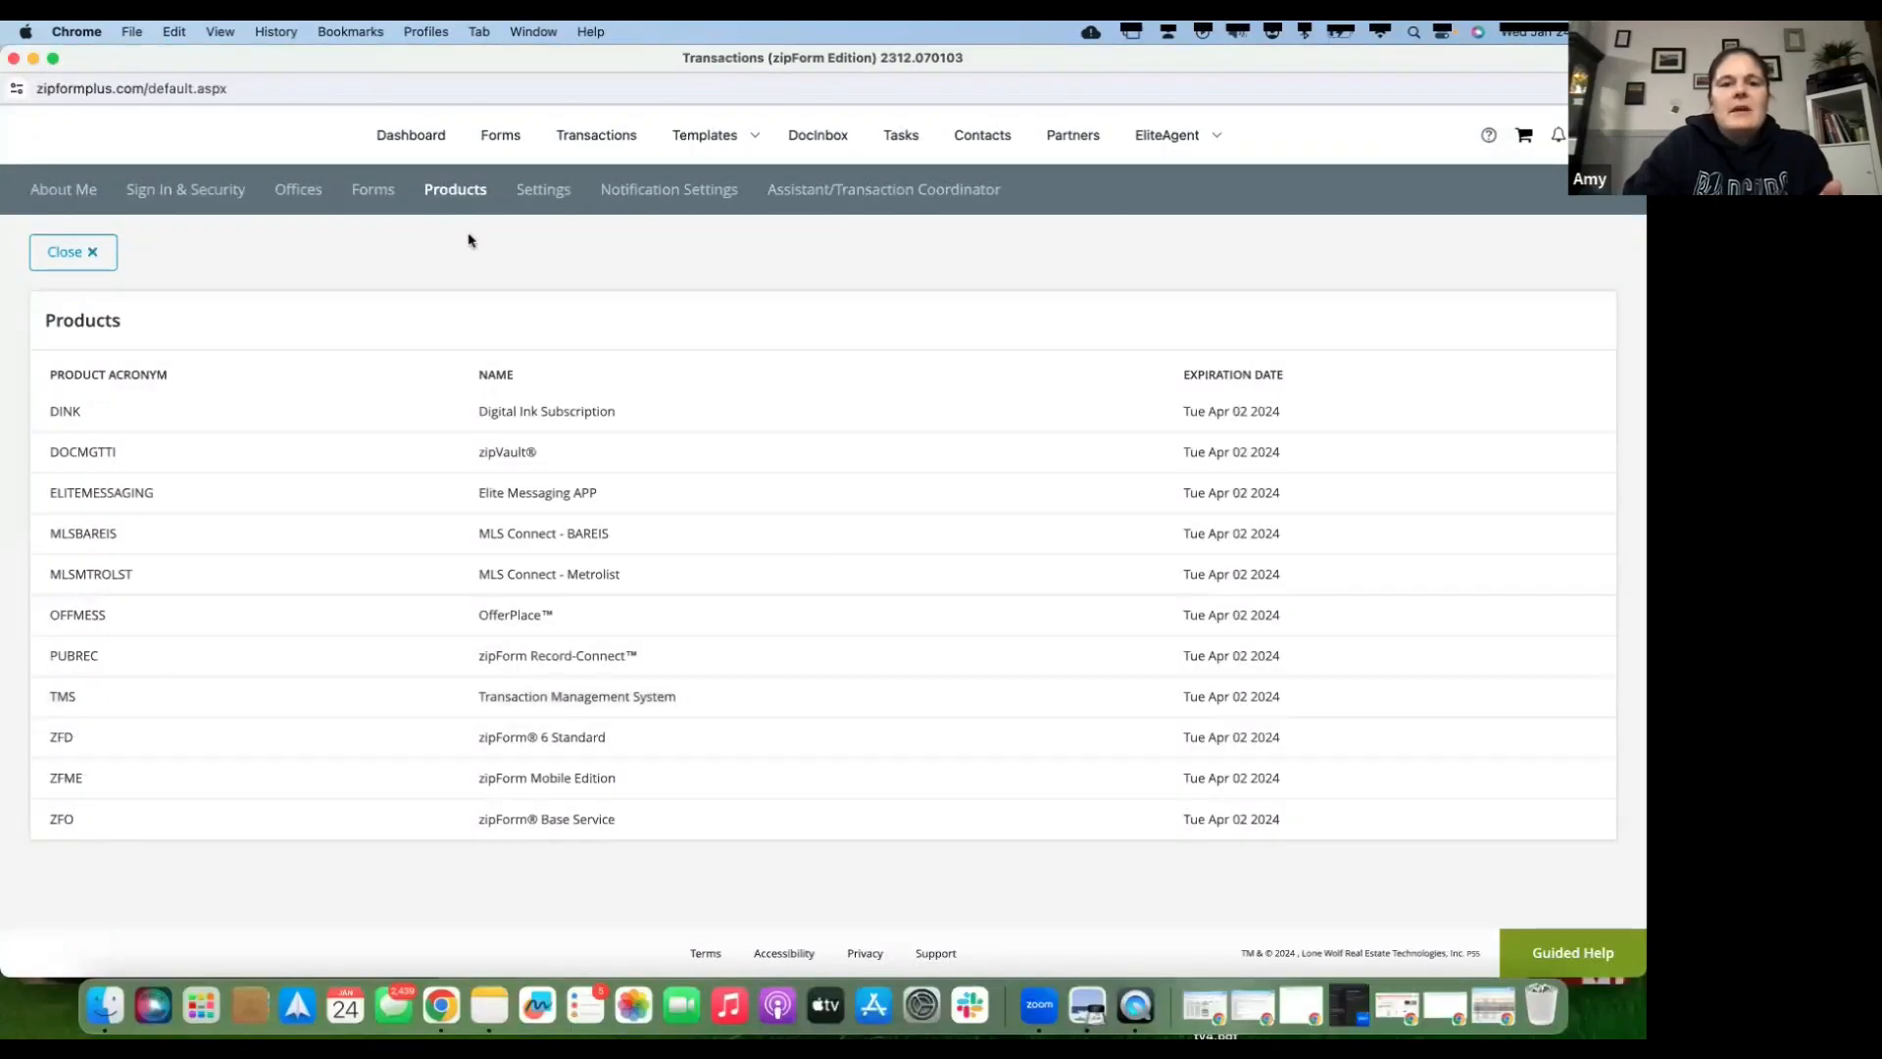
- Show the Settings sub-tab with Authentisign e-sign and Account Preferences
click(545, 195)
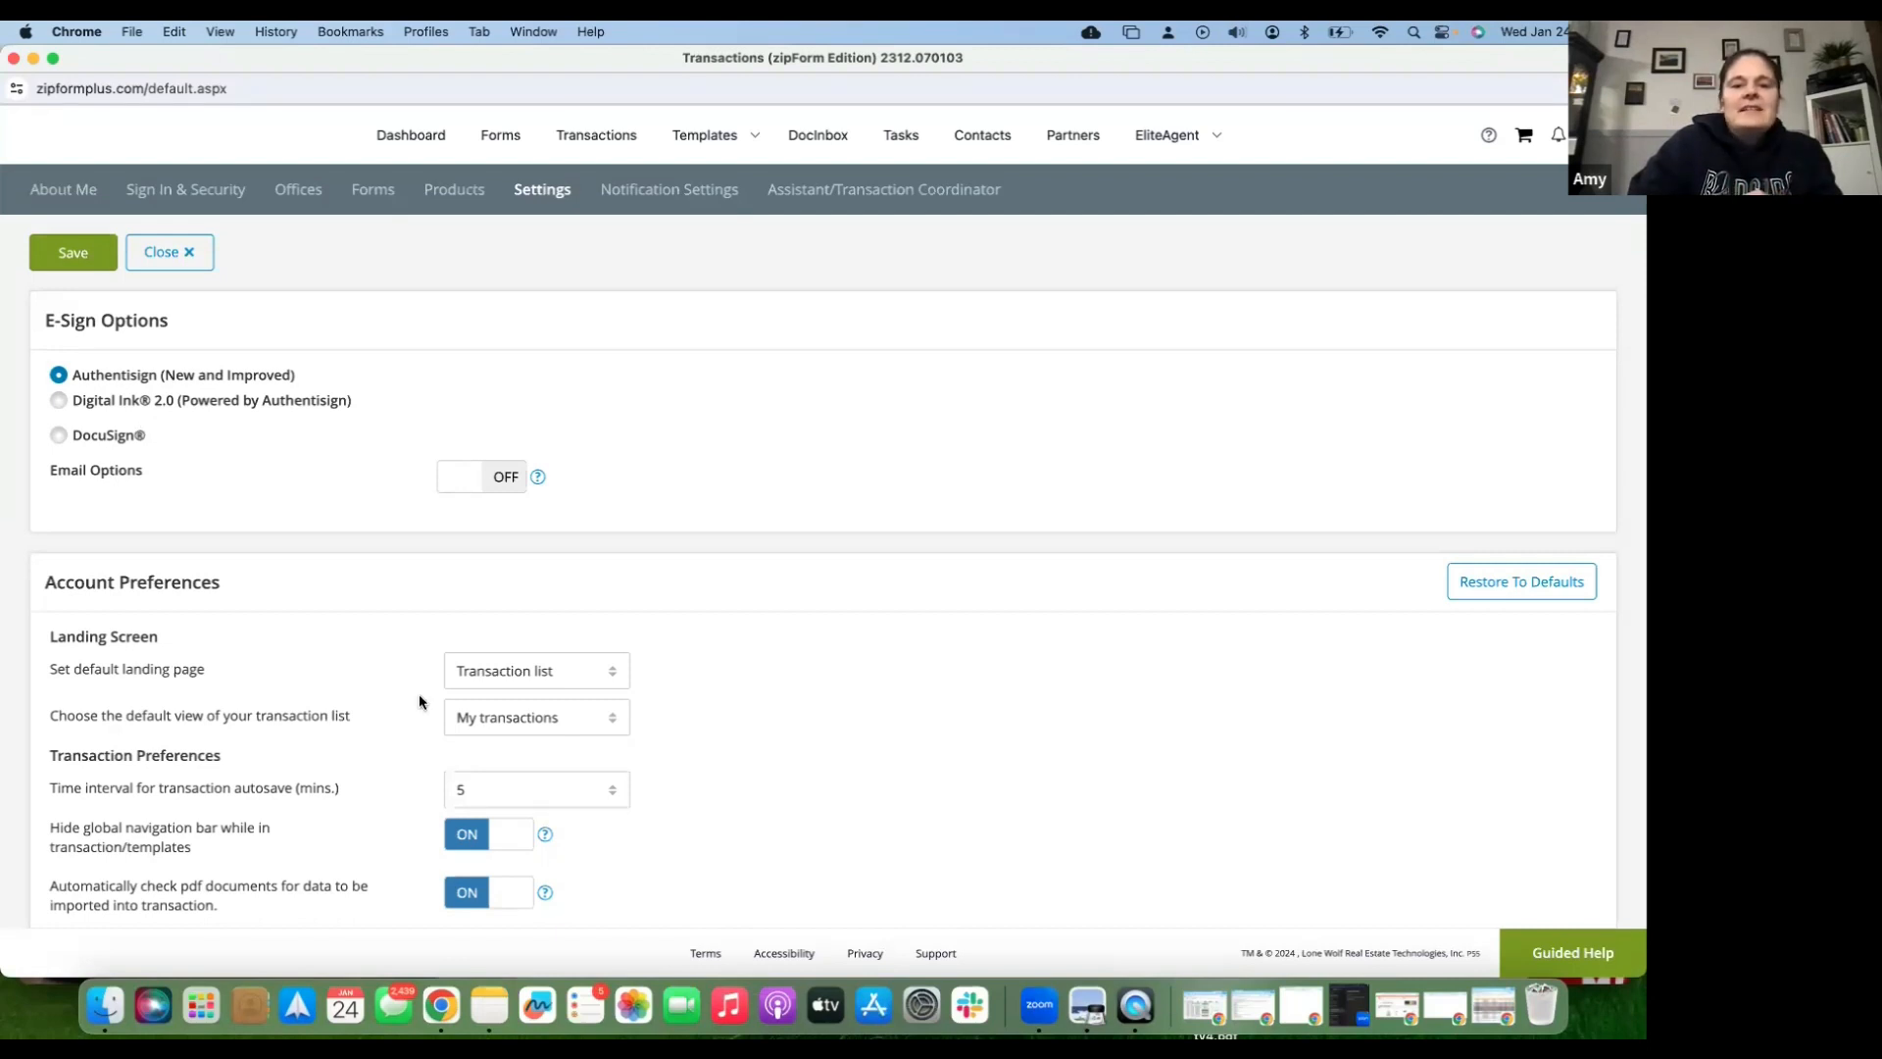
- Keep Transaction list as the default landing page and My transactions as the default view
scroll(531, 579, down, 2)
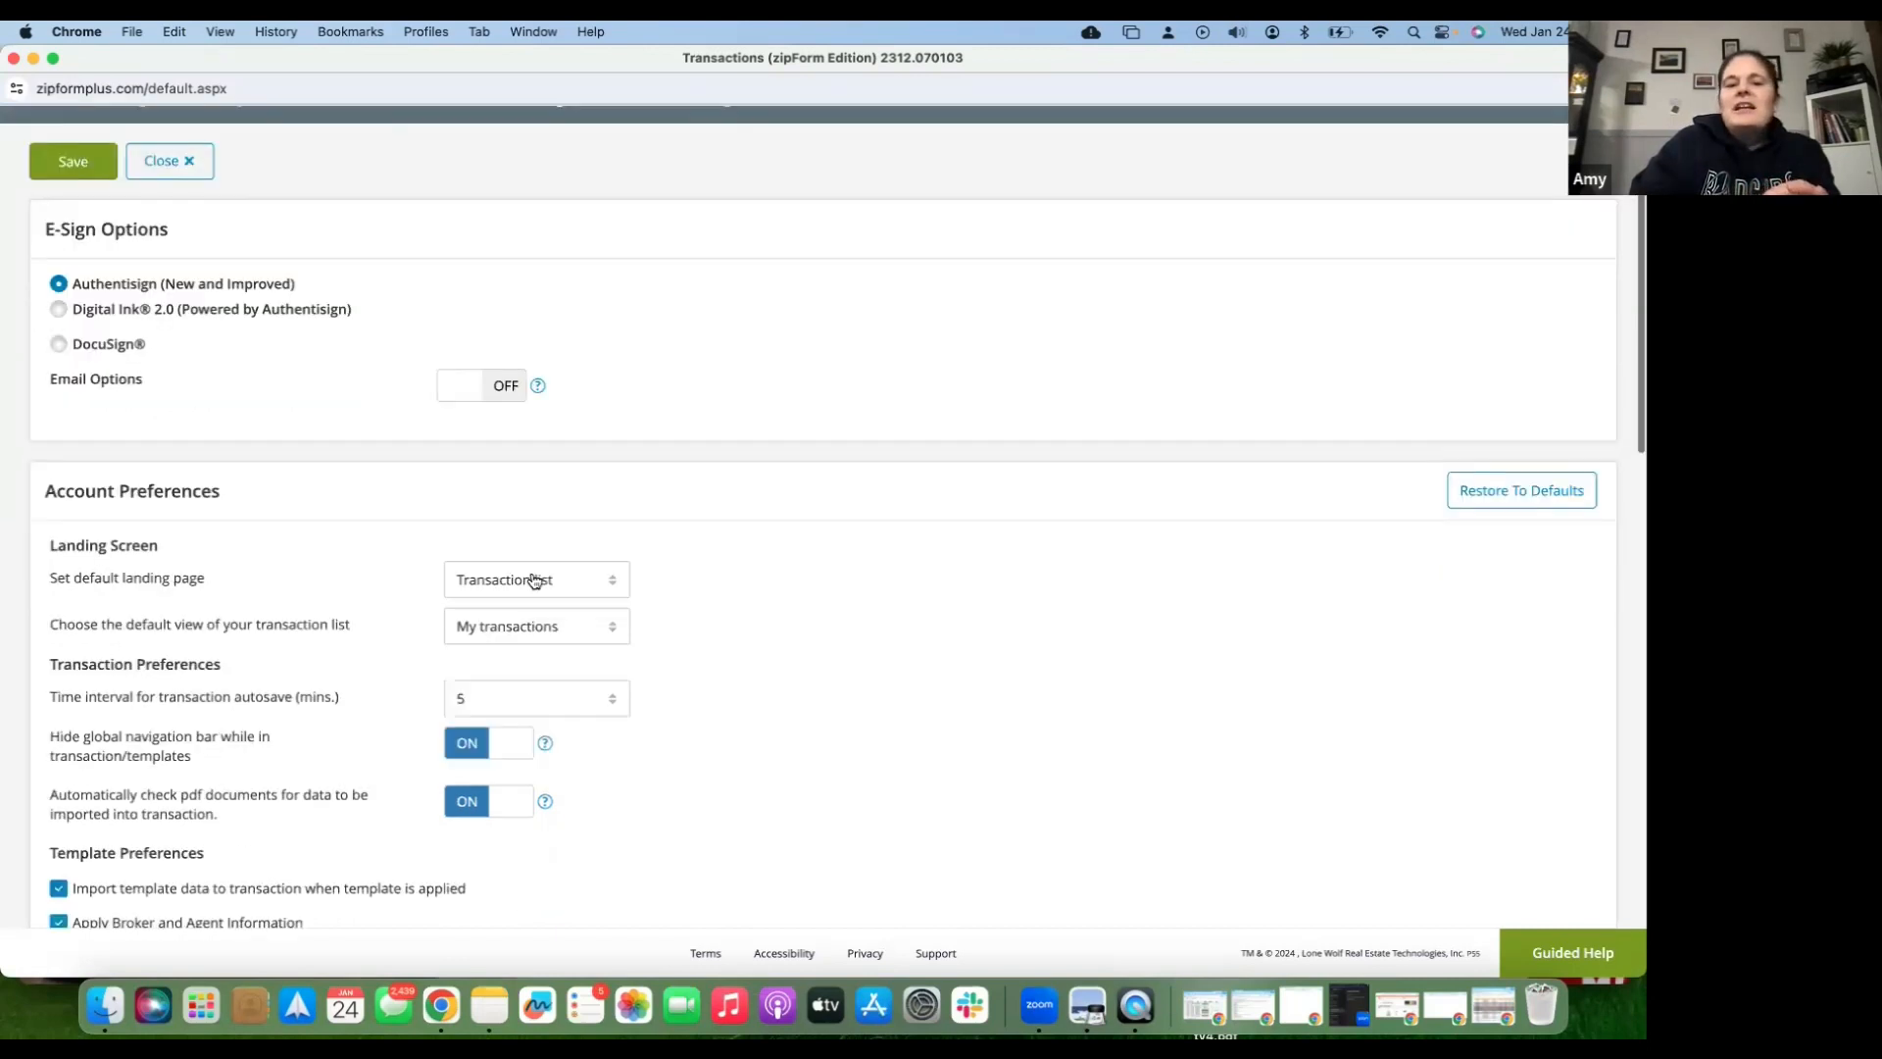
click(535, 582)
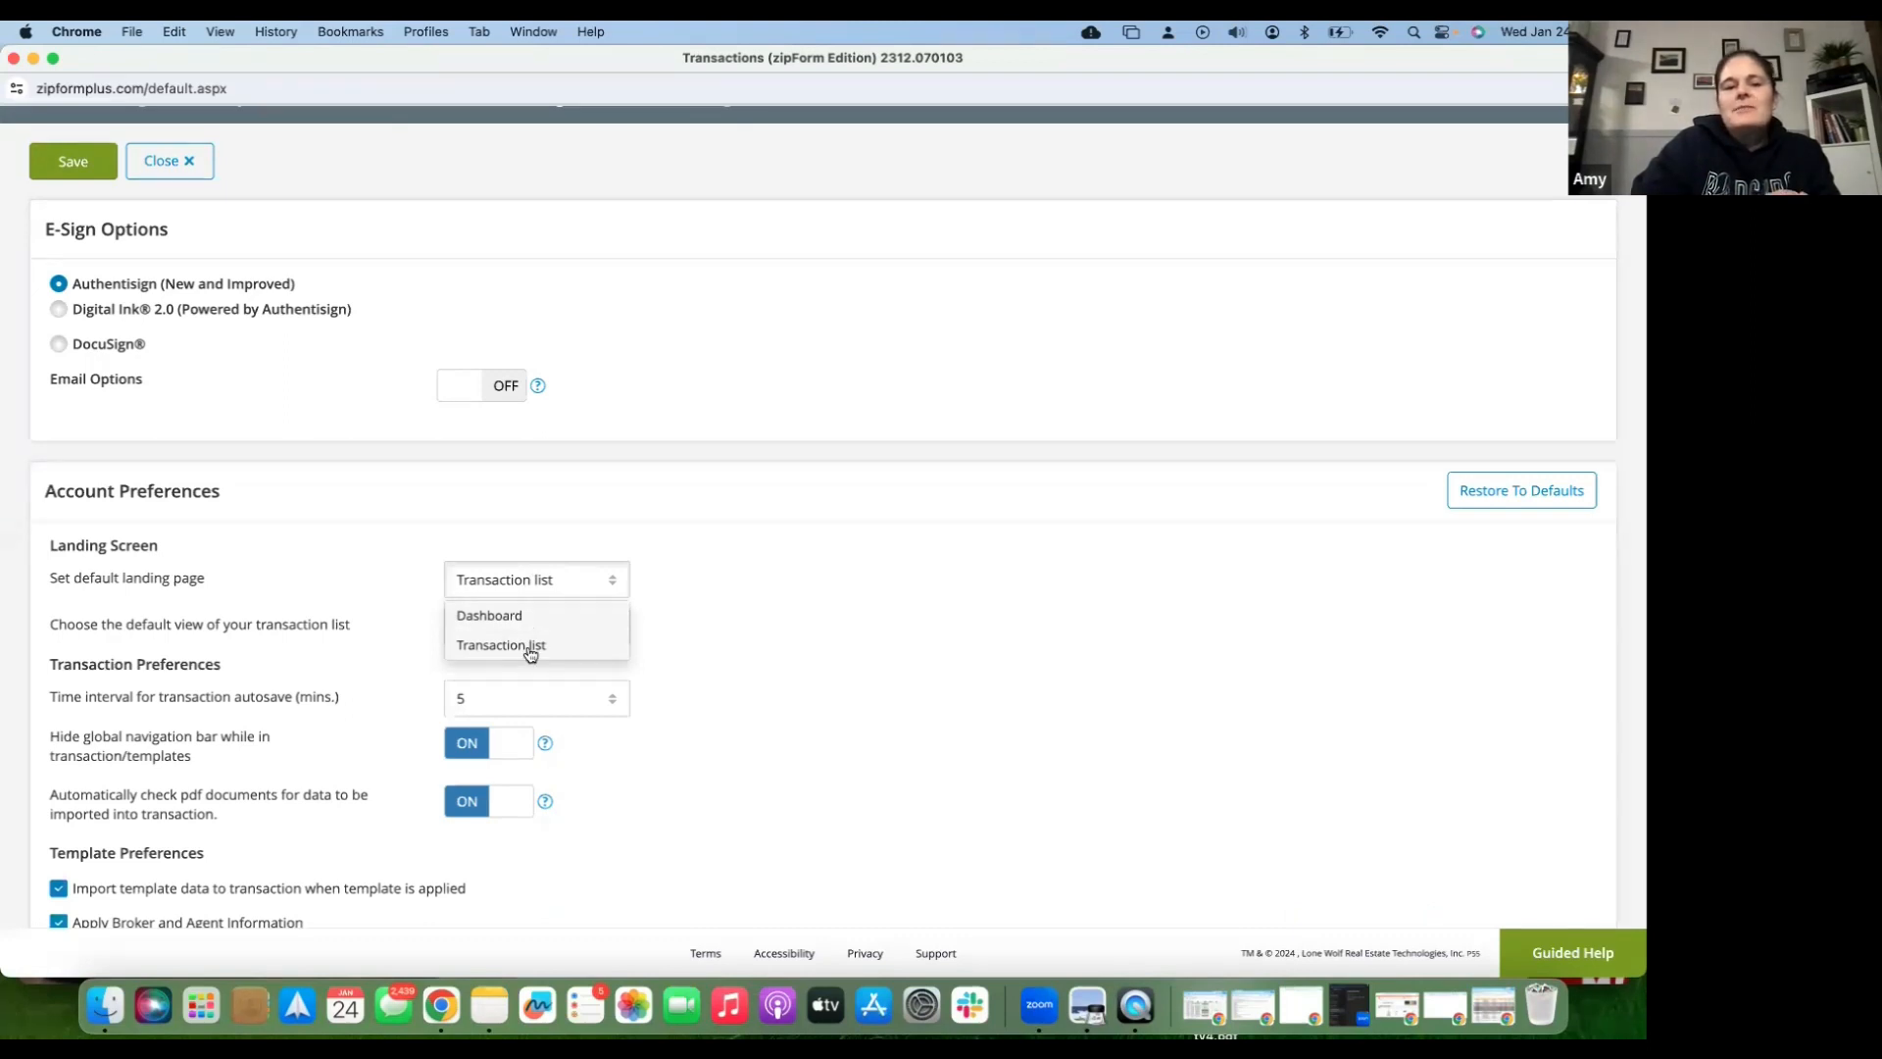
click(530, 649)
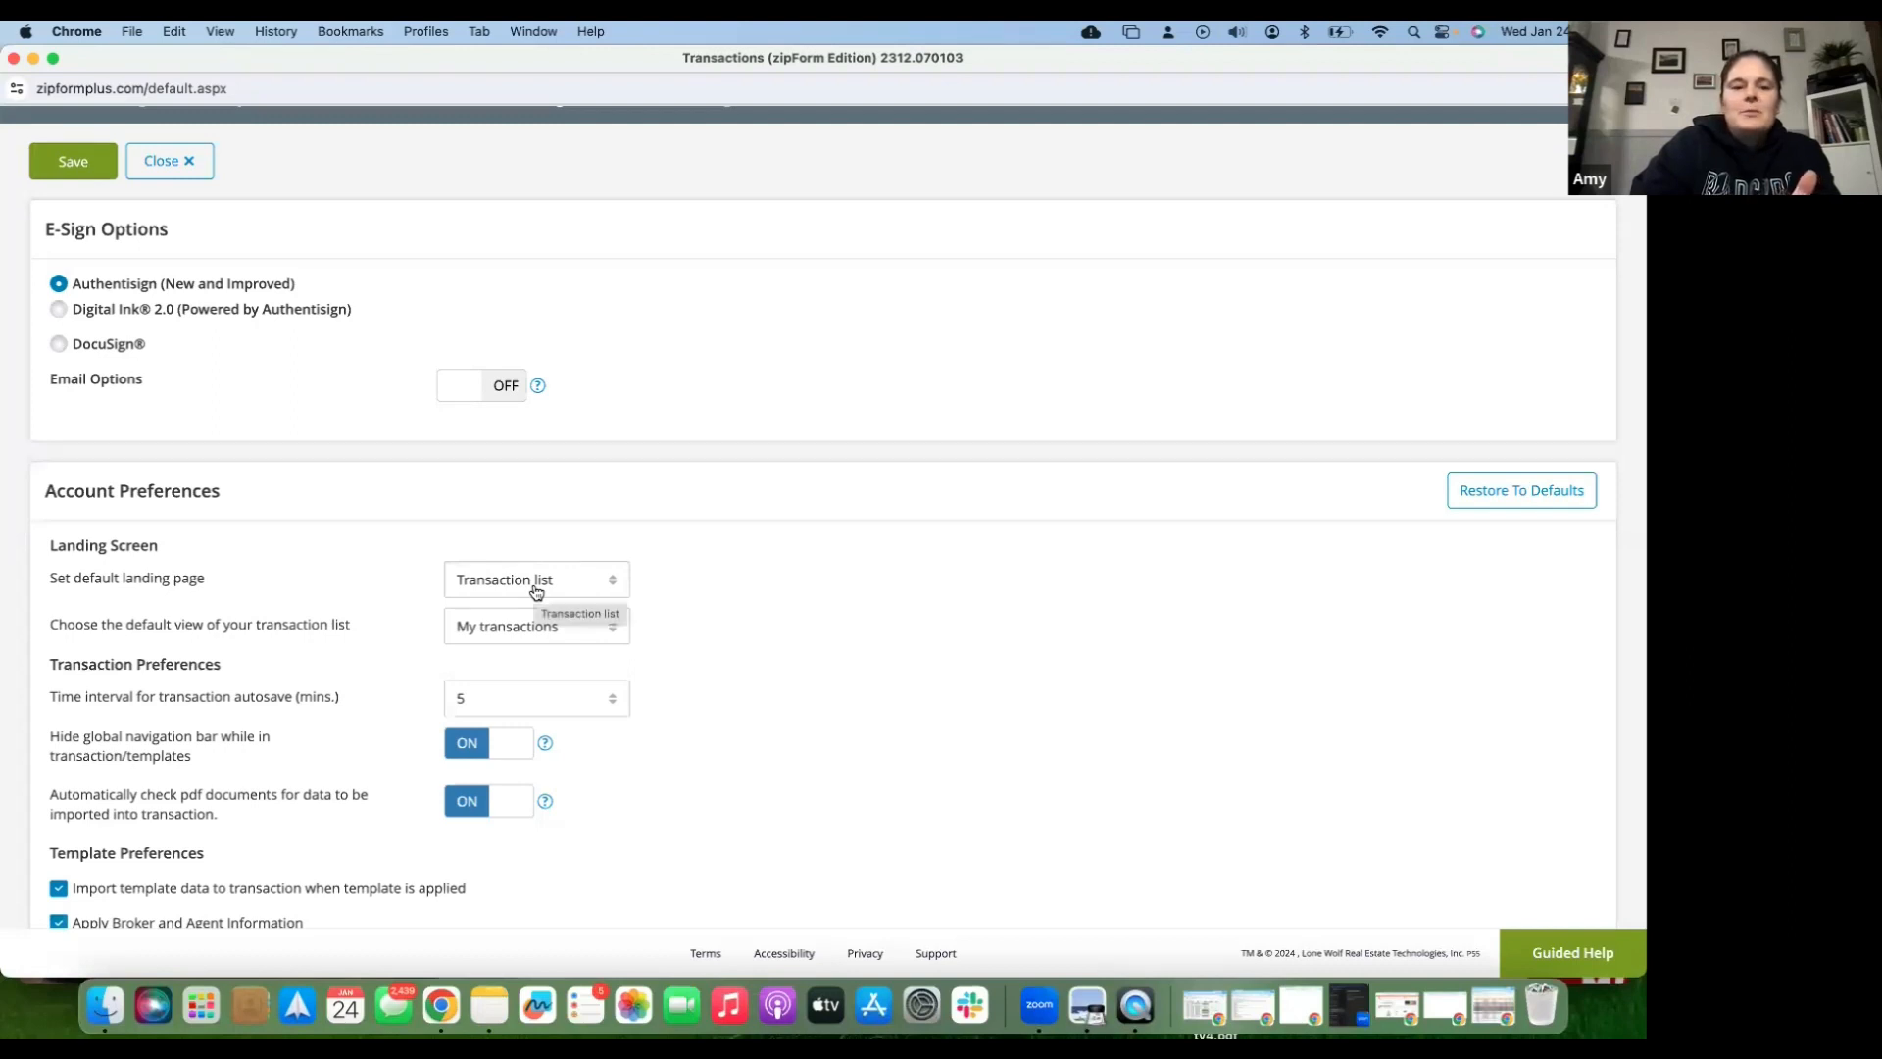
click(518, 639)
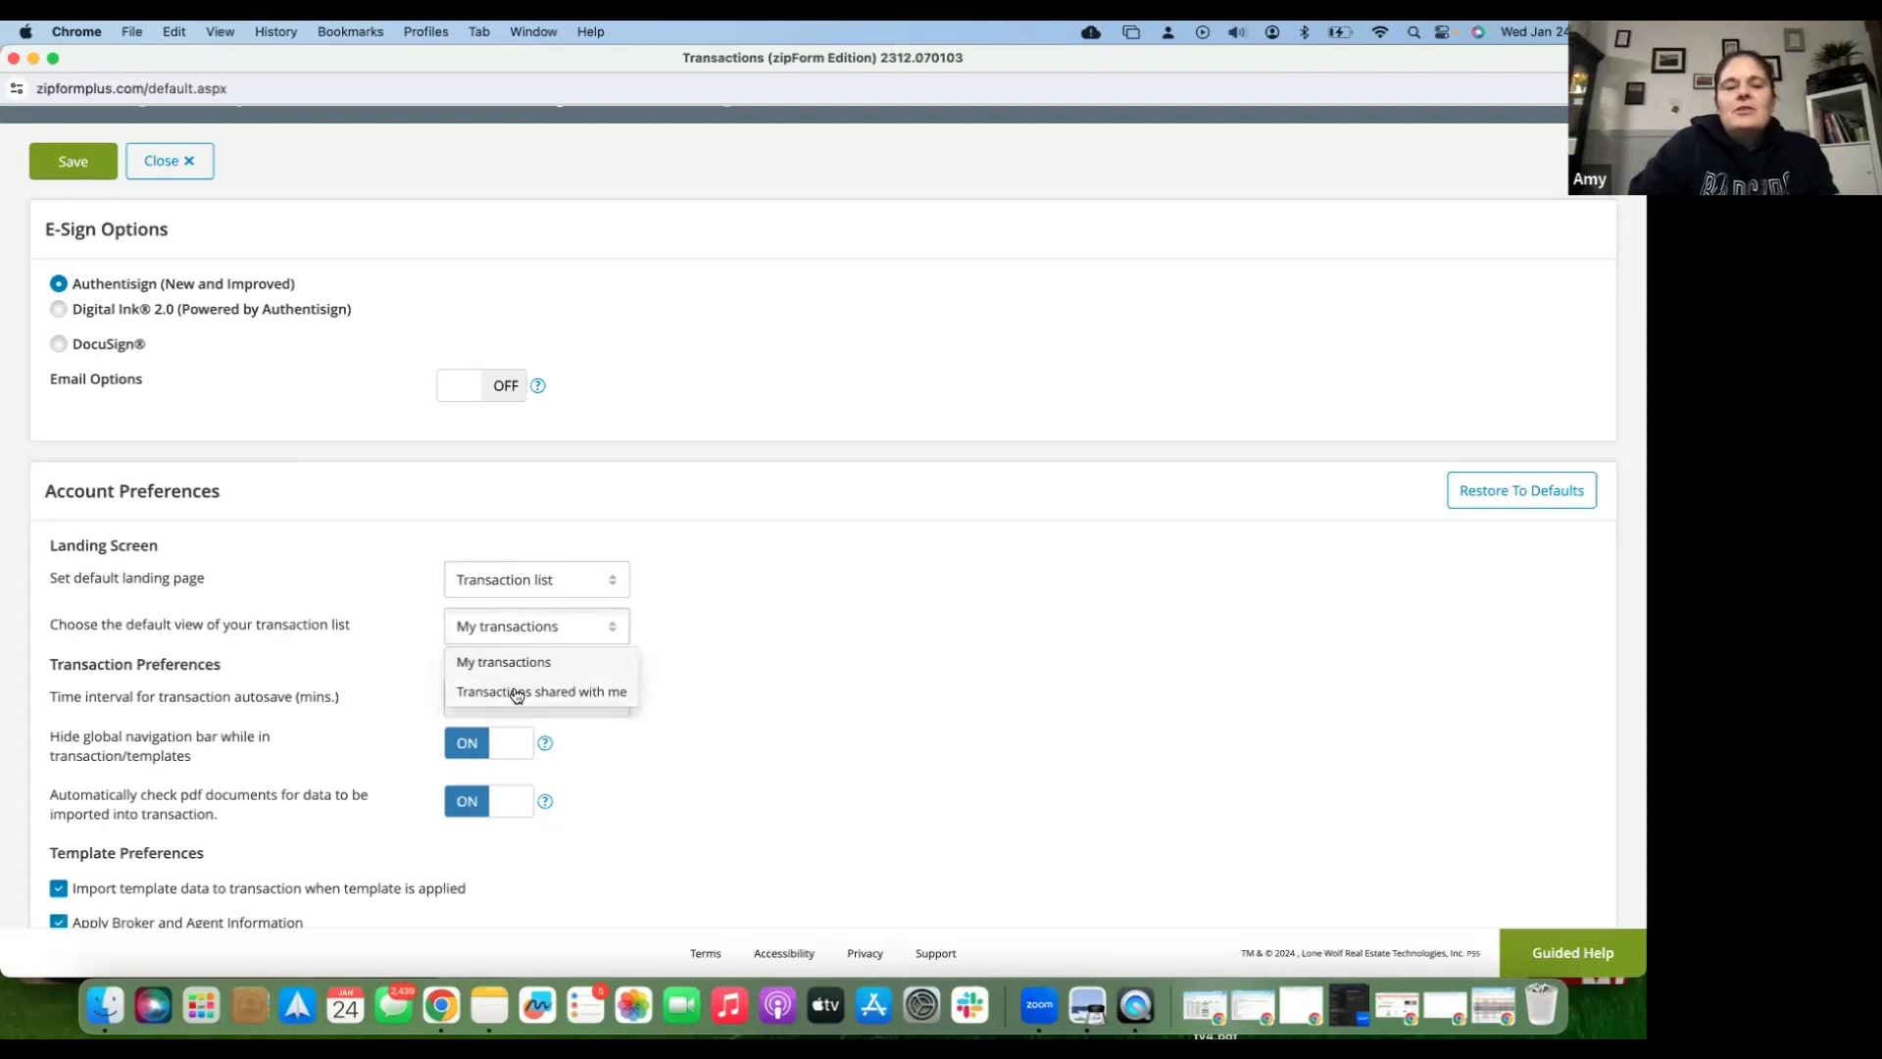
click(412, 636)
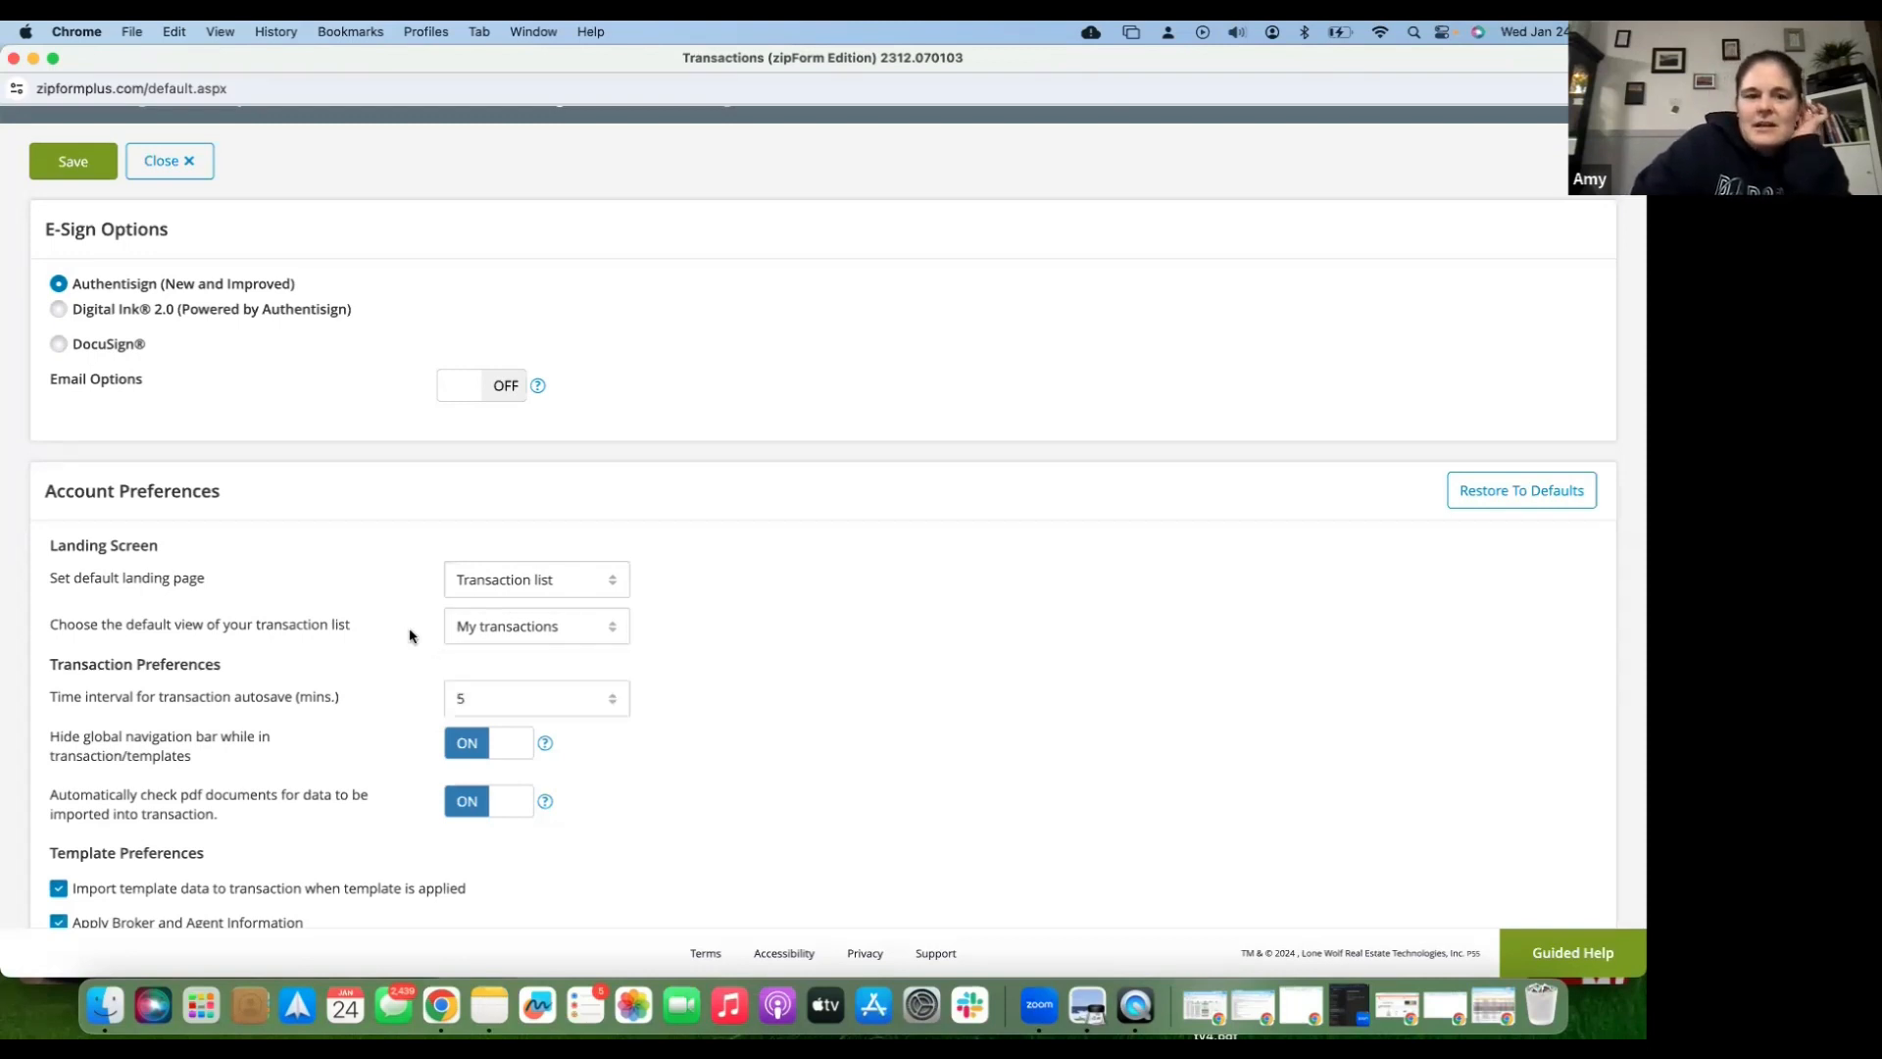
- Change the mortgage calculator default interest rate from 5 to 7
scroll(421, 635, down, 1)
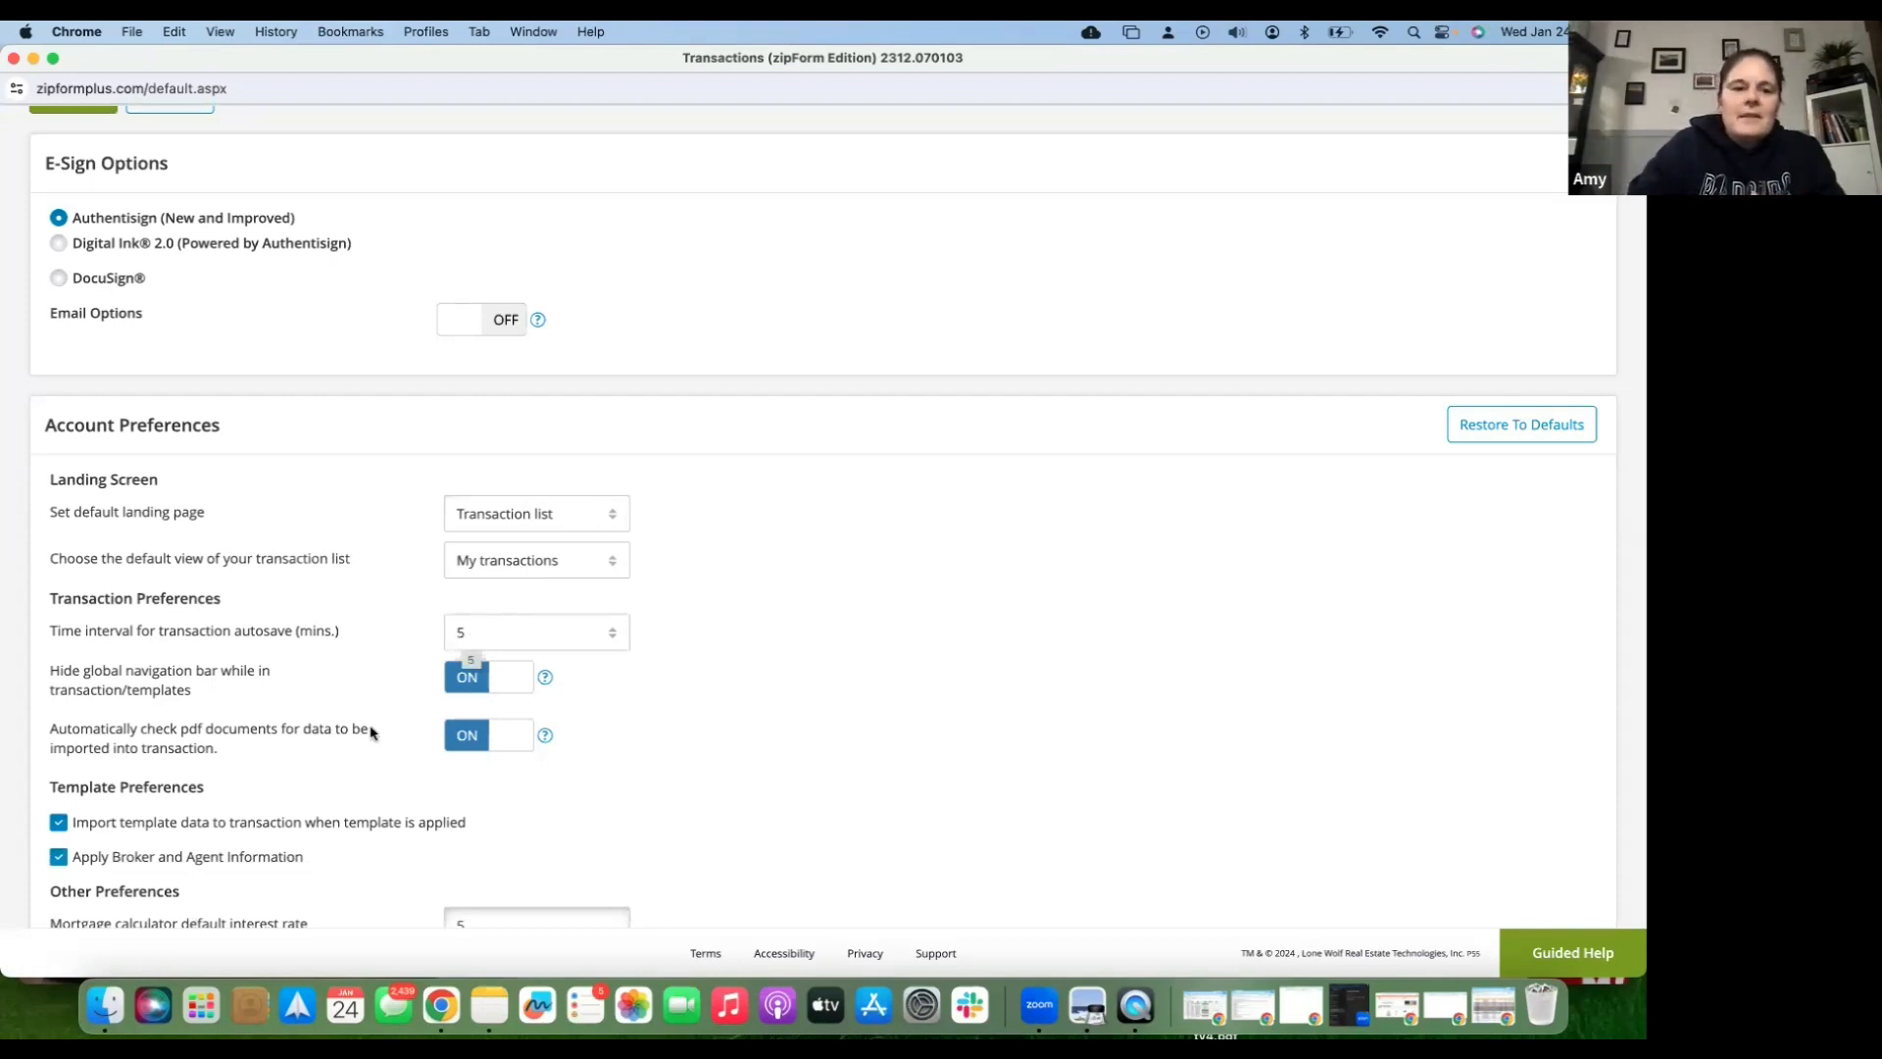
scroll(372, 731, down, 1)
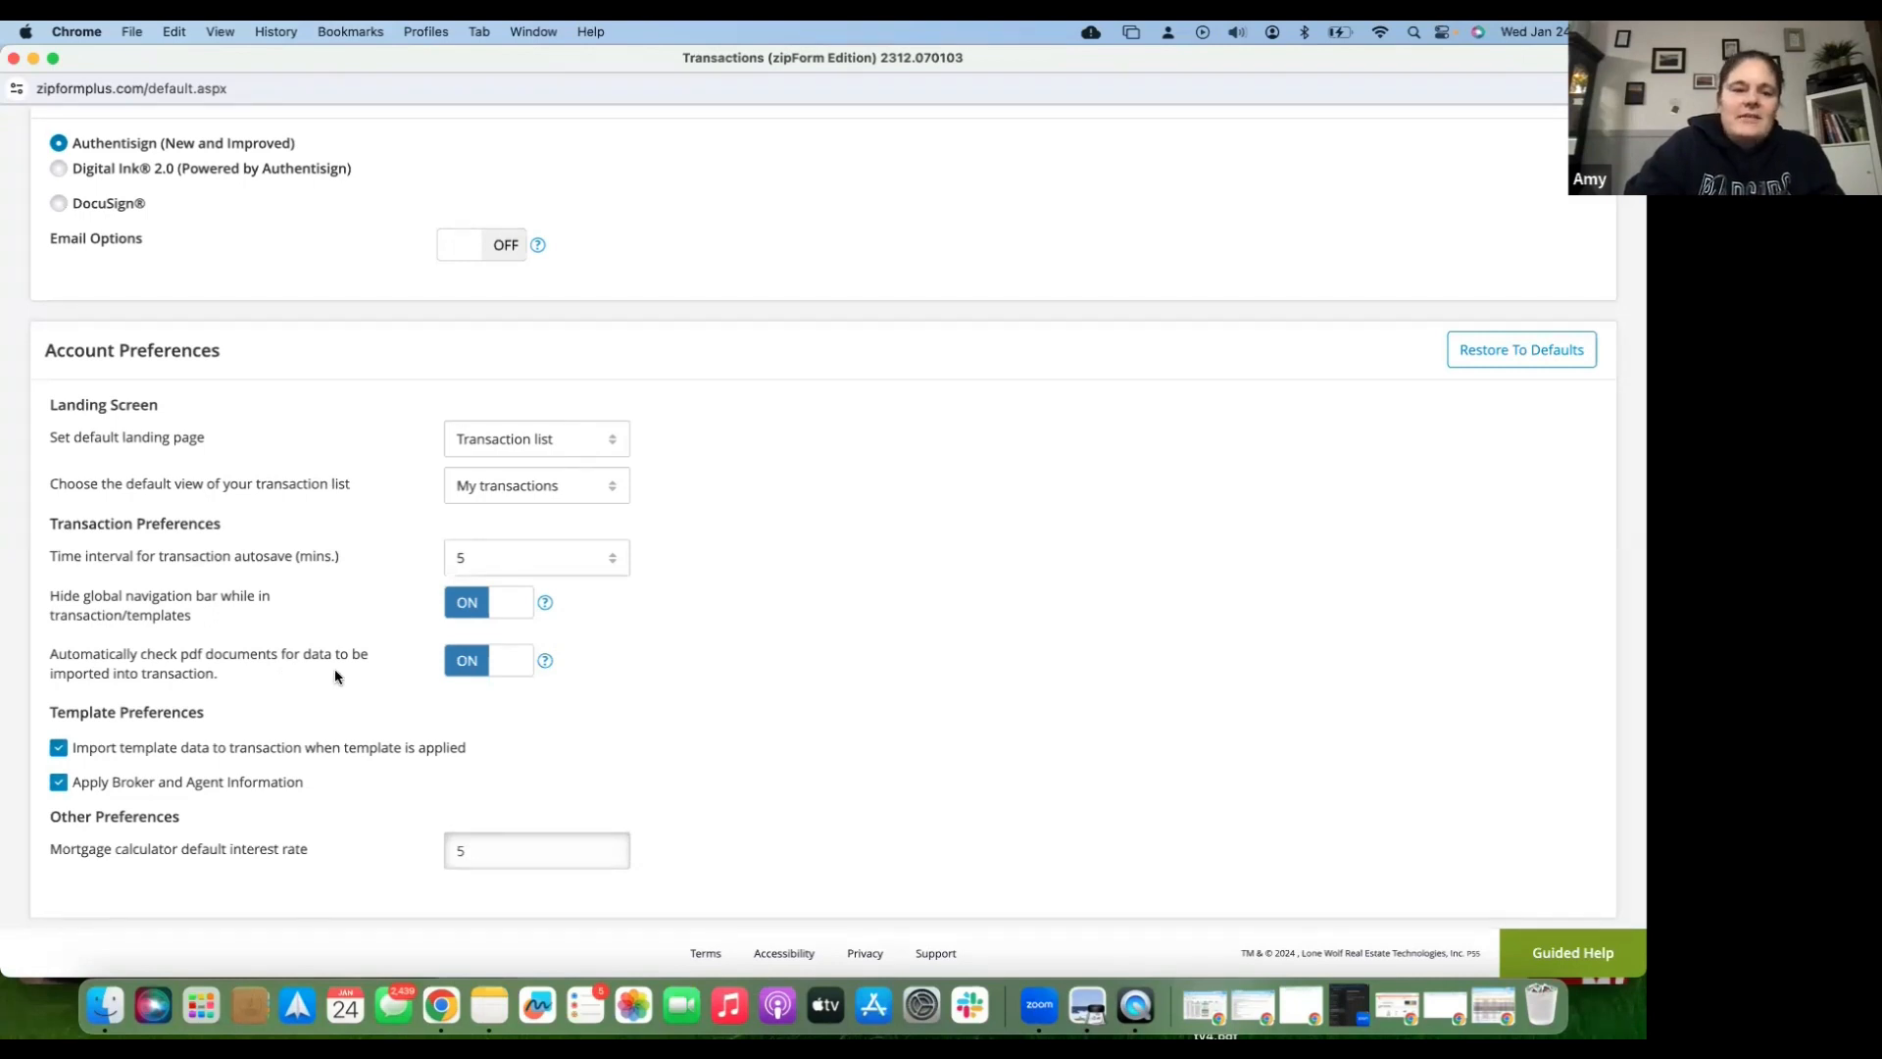
scroll(336, 676, down, 3)
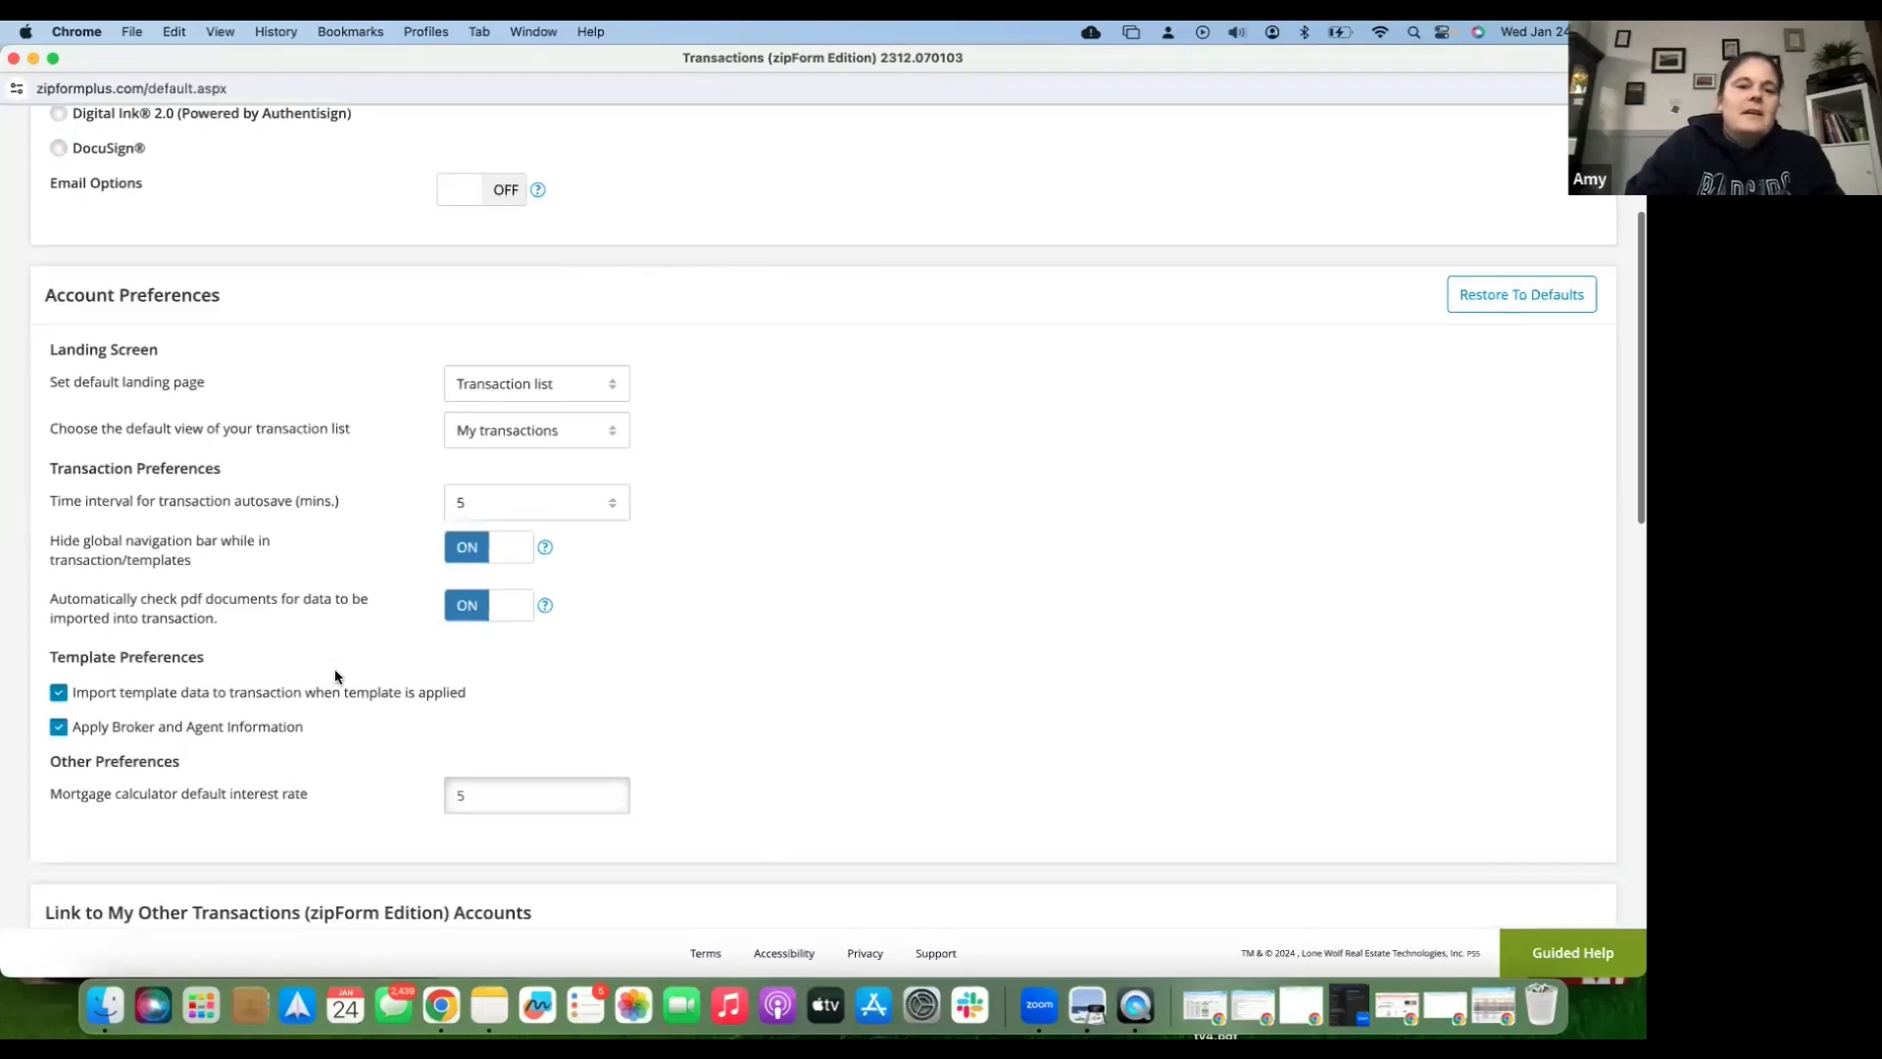
scroll(211, 638, down, 1)
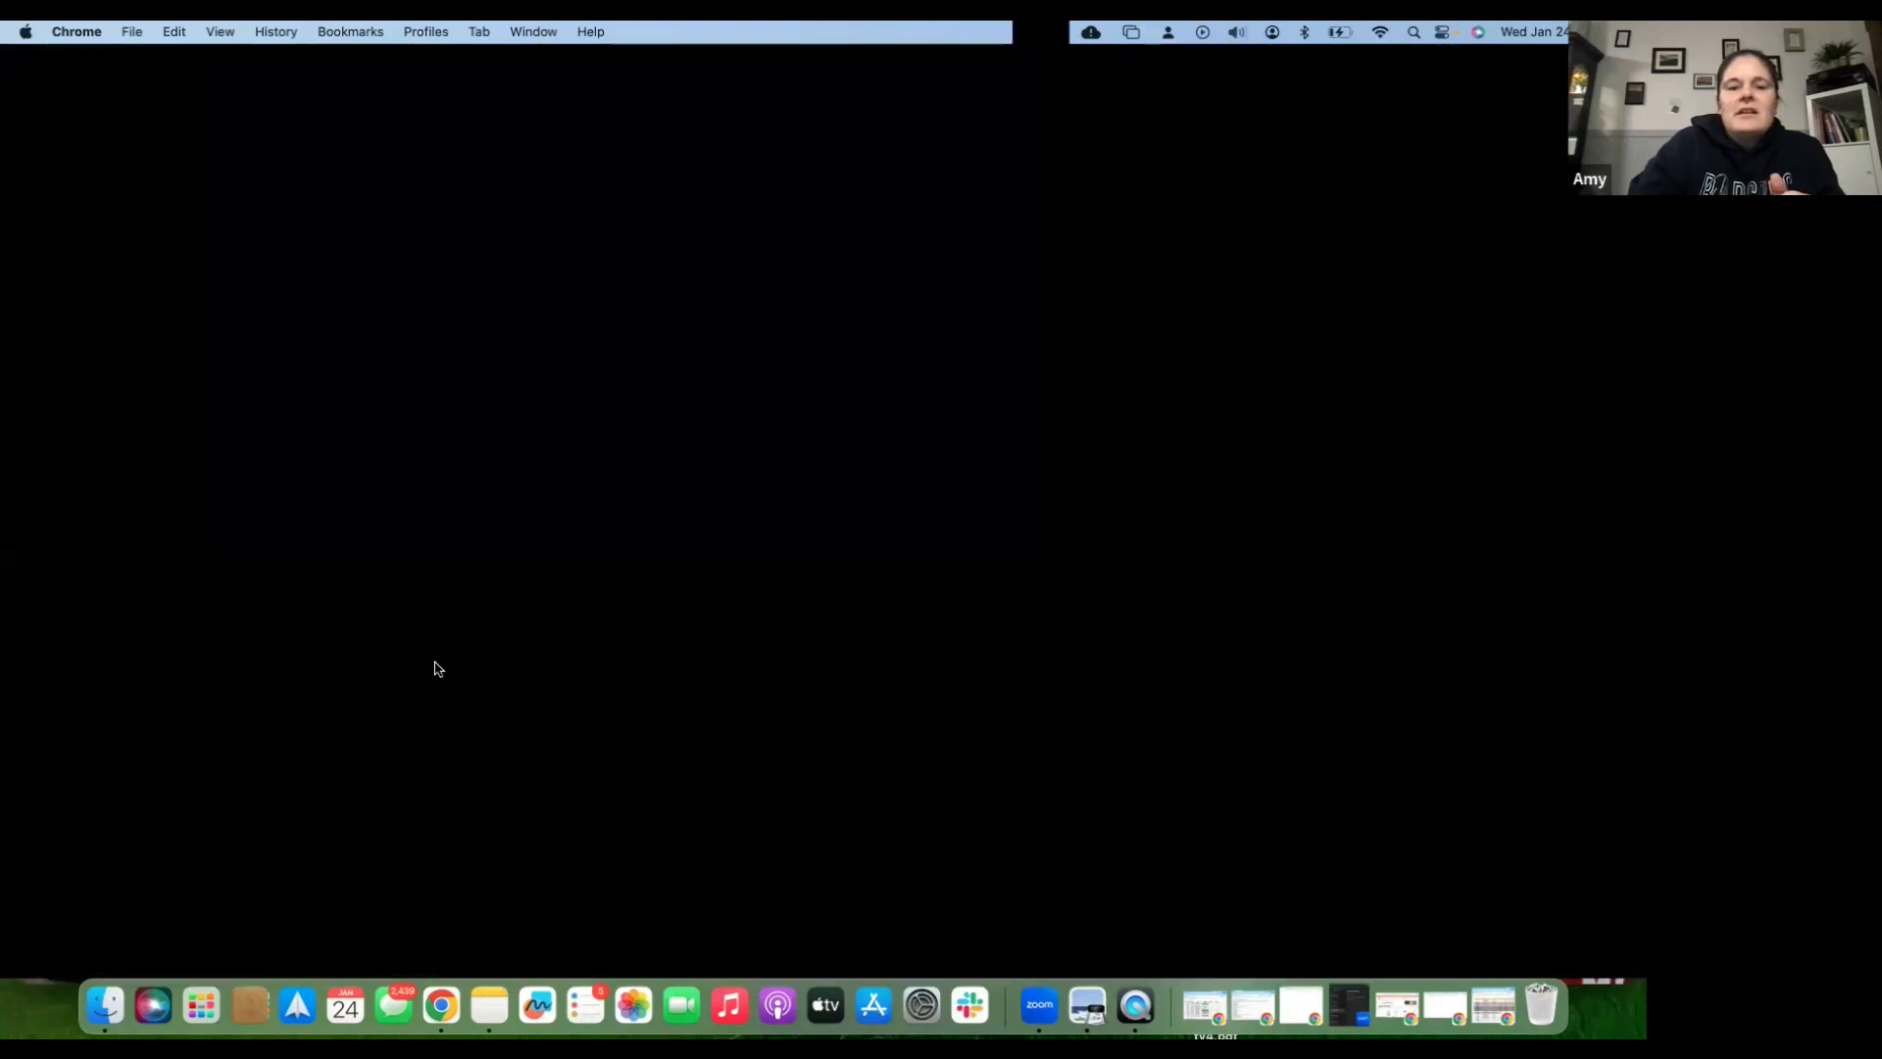
scroll(451, 675, down, 1)
double_click(462, 680)
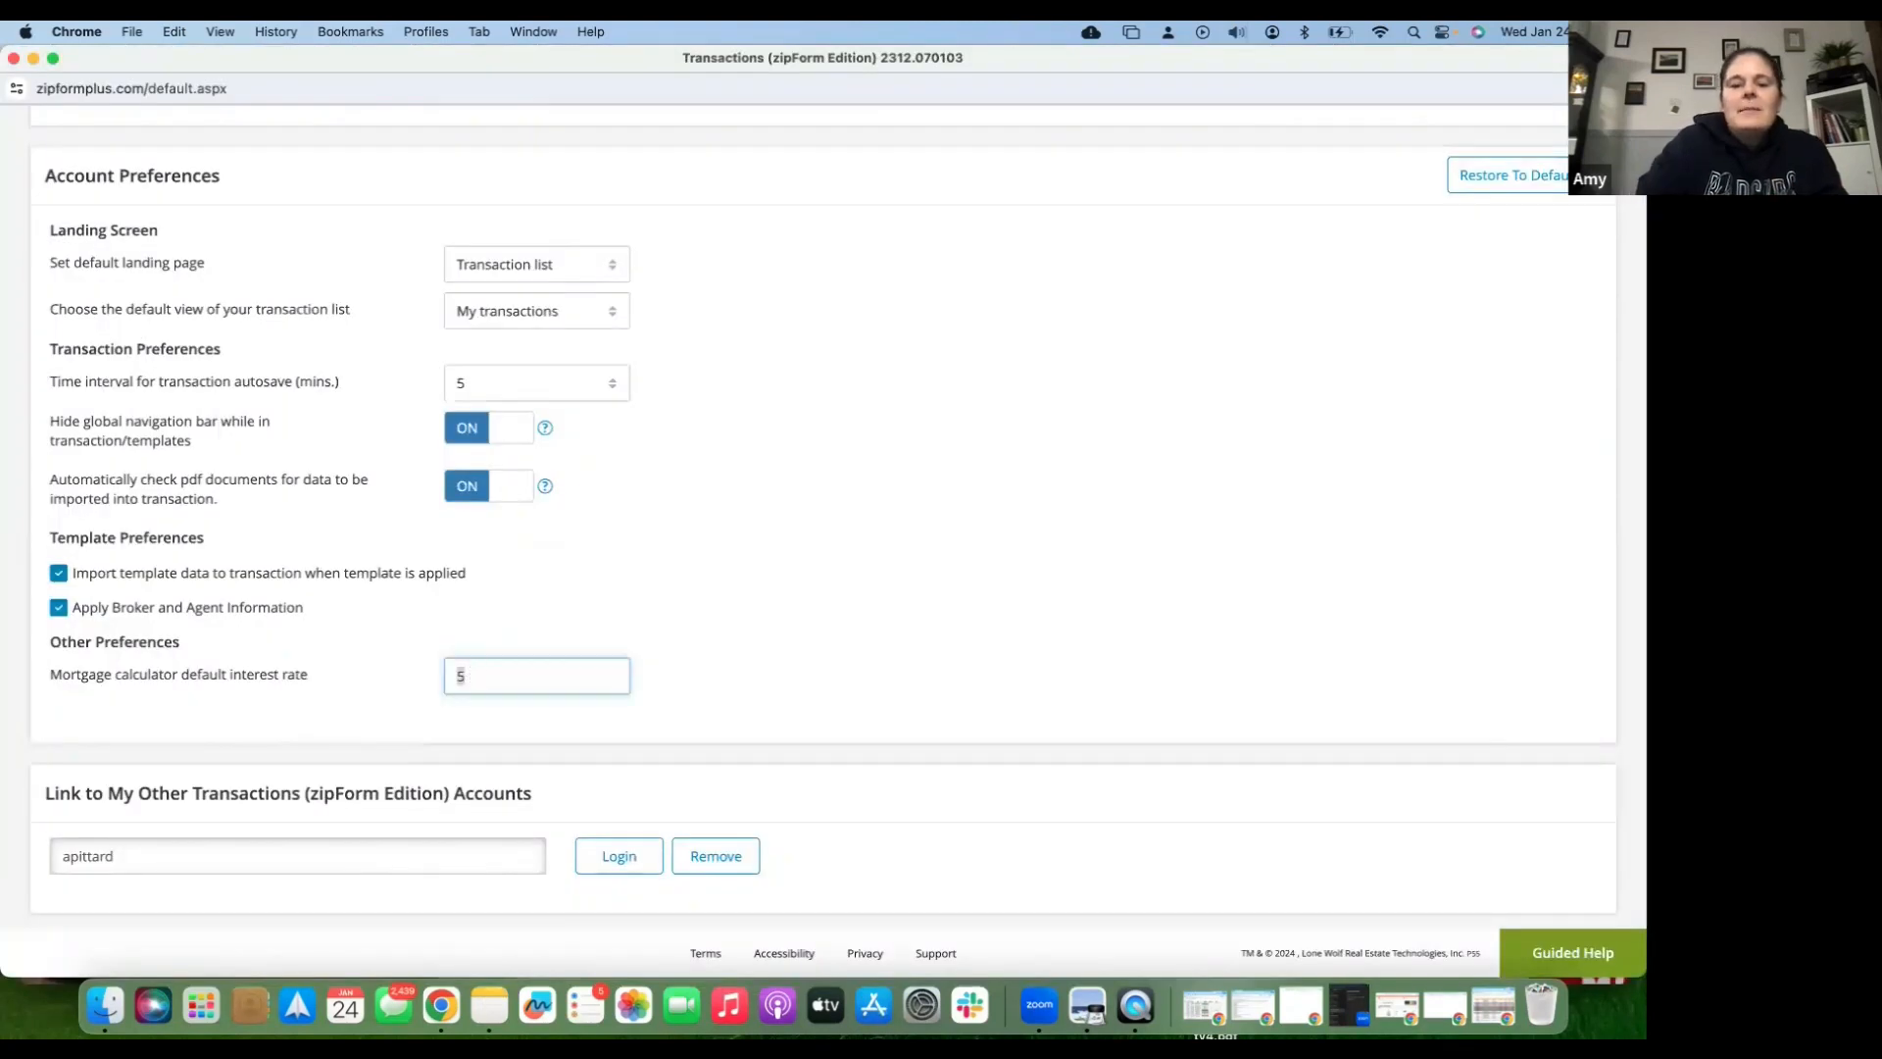
text(7)
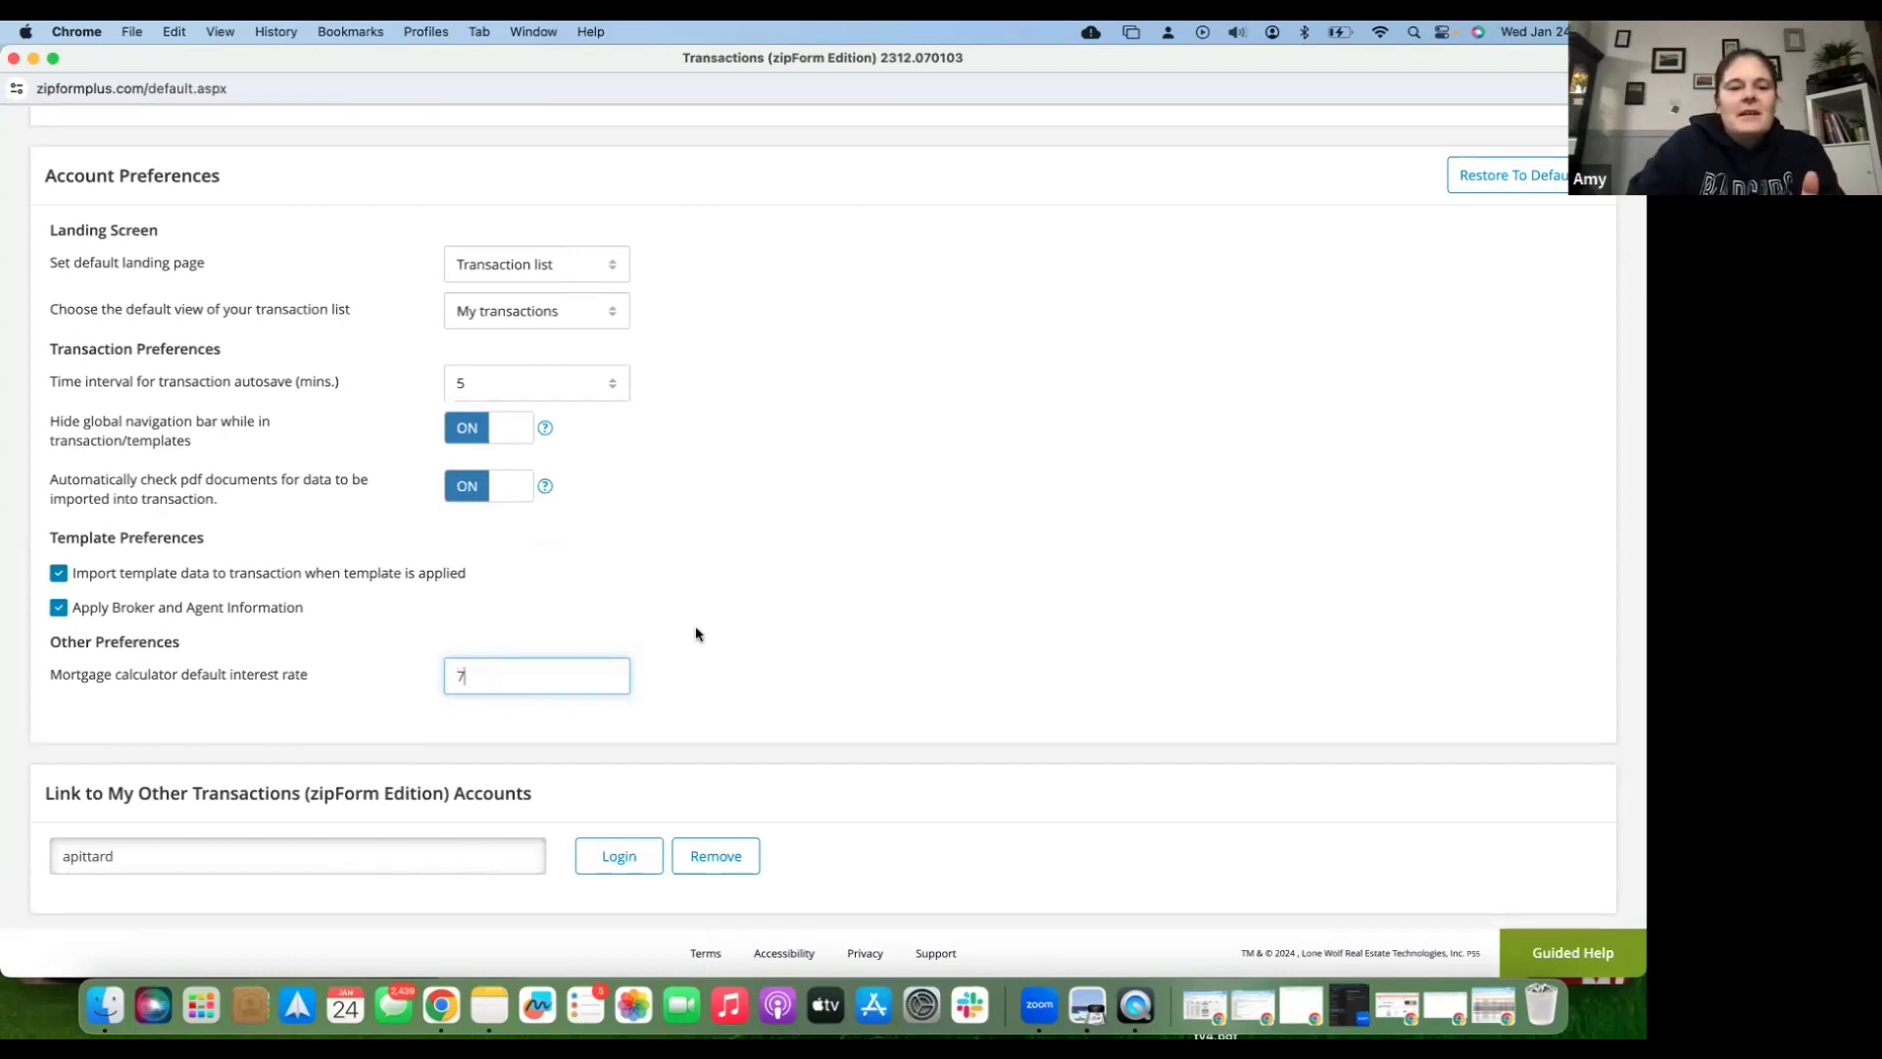
scroll(696, 634, down, 1)
scroll(696, 634, down, 5)
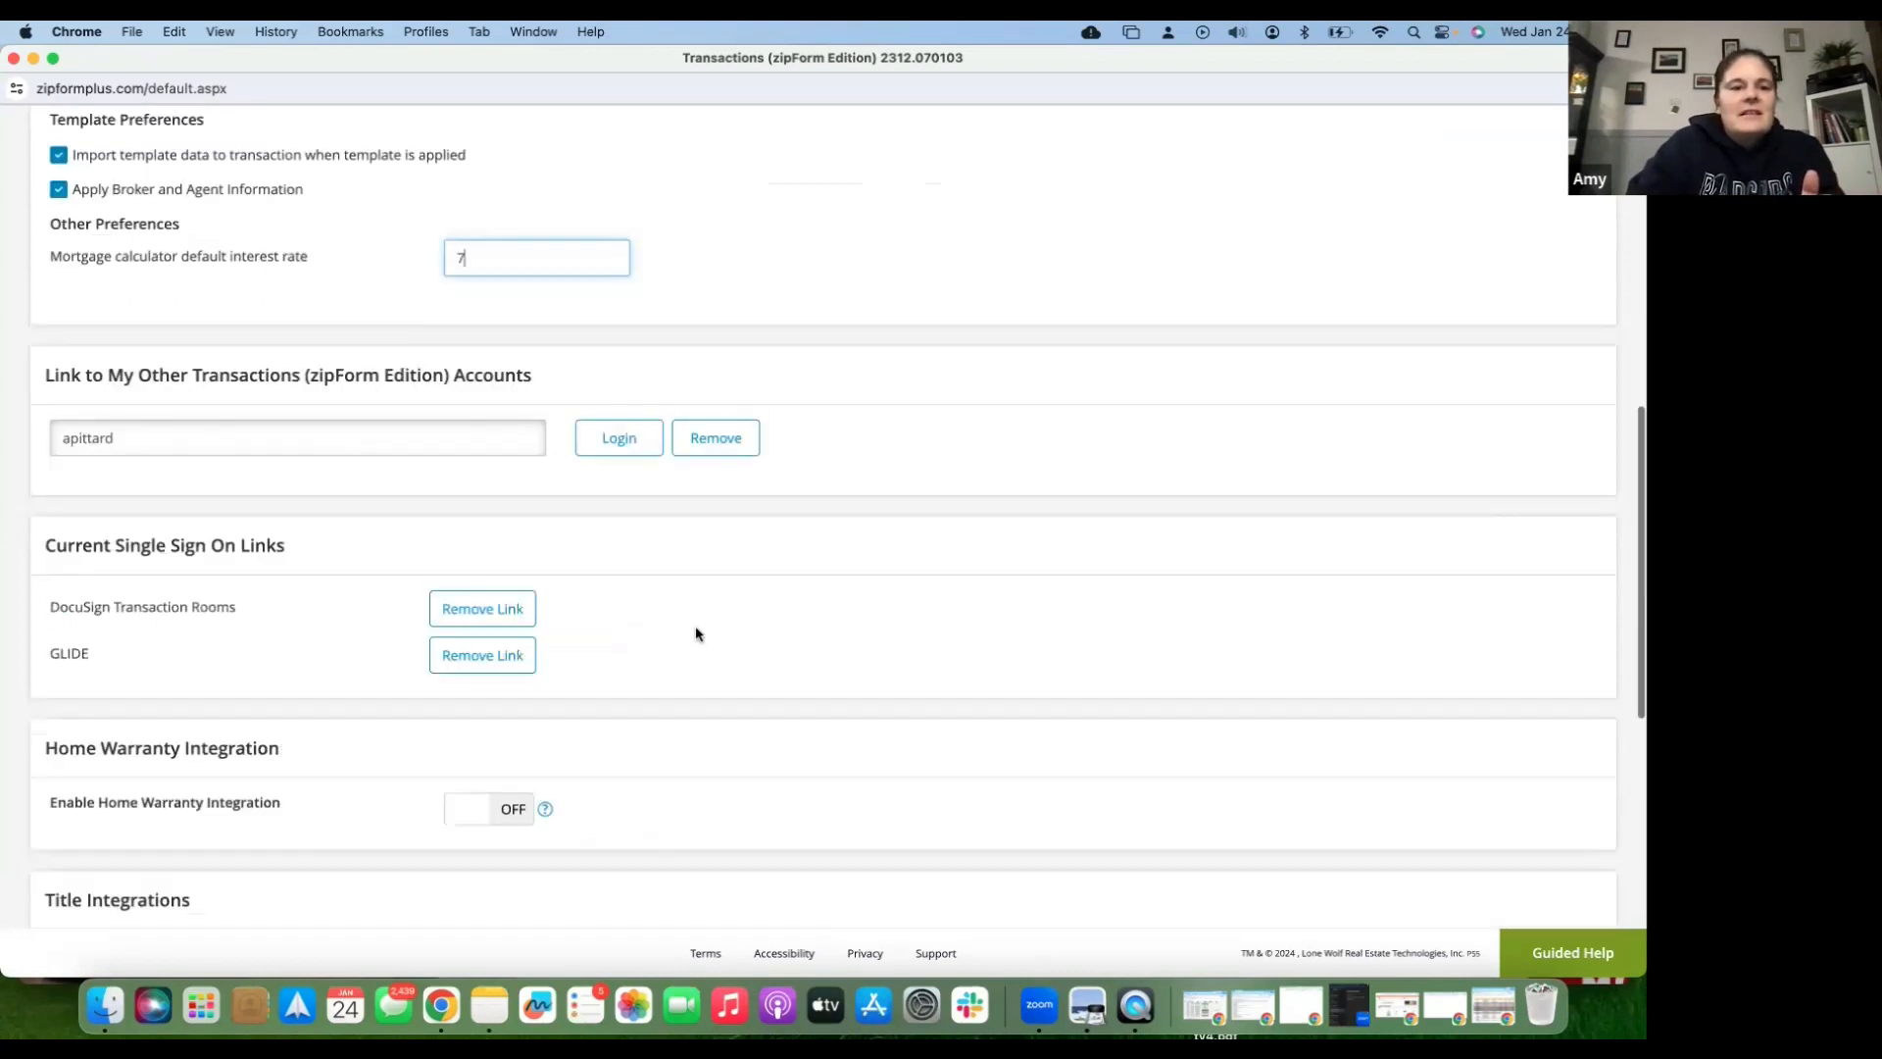
scroll(643, 438, down, 4)
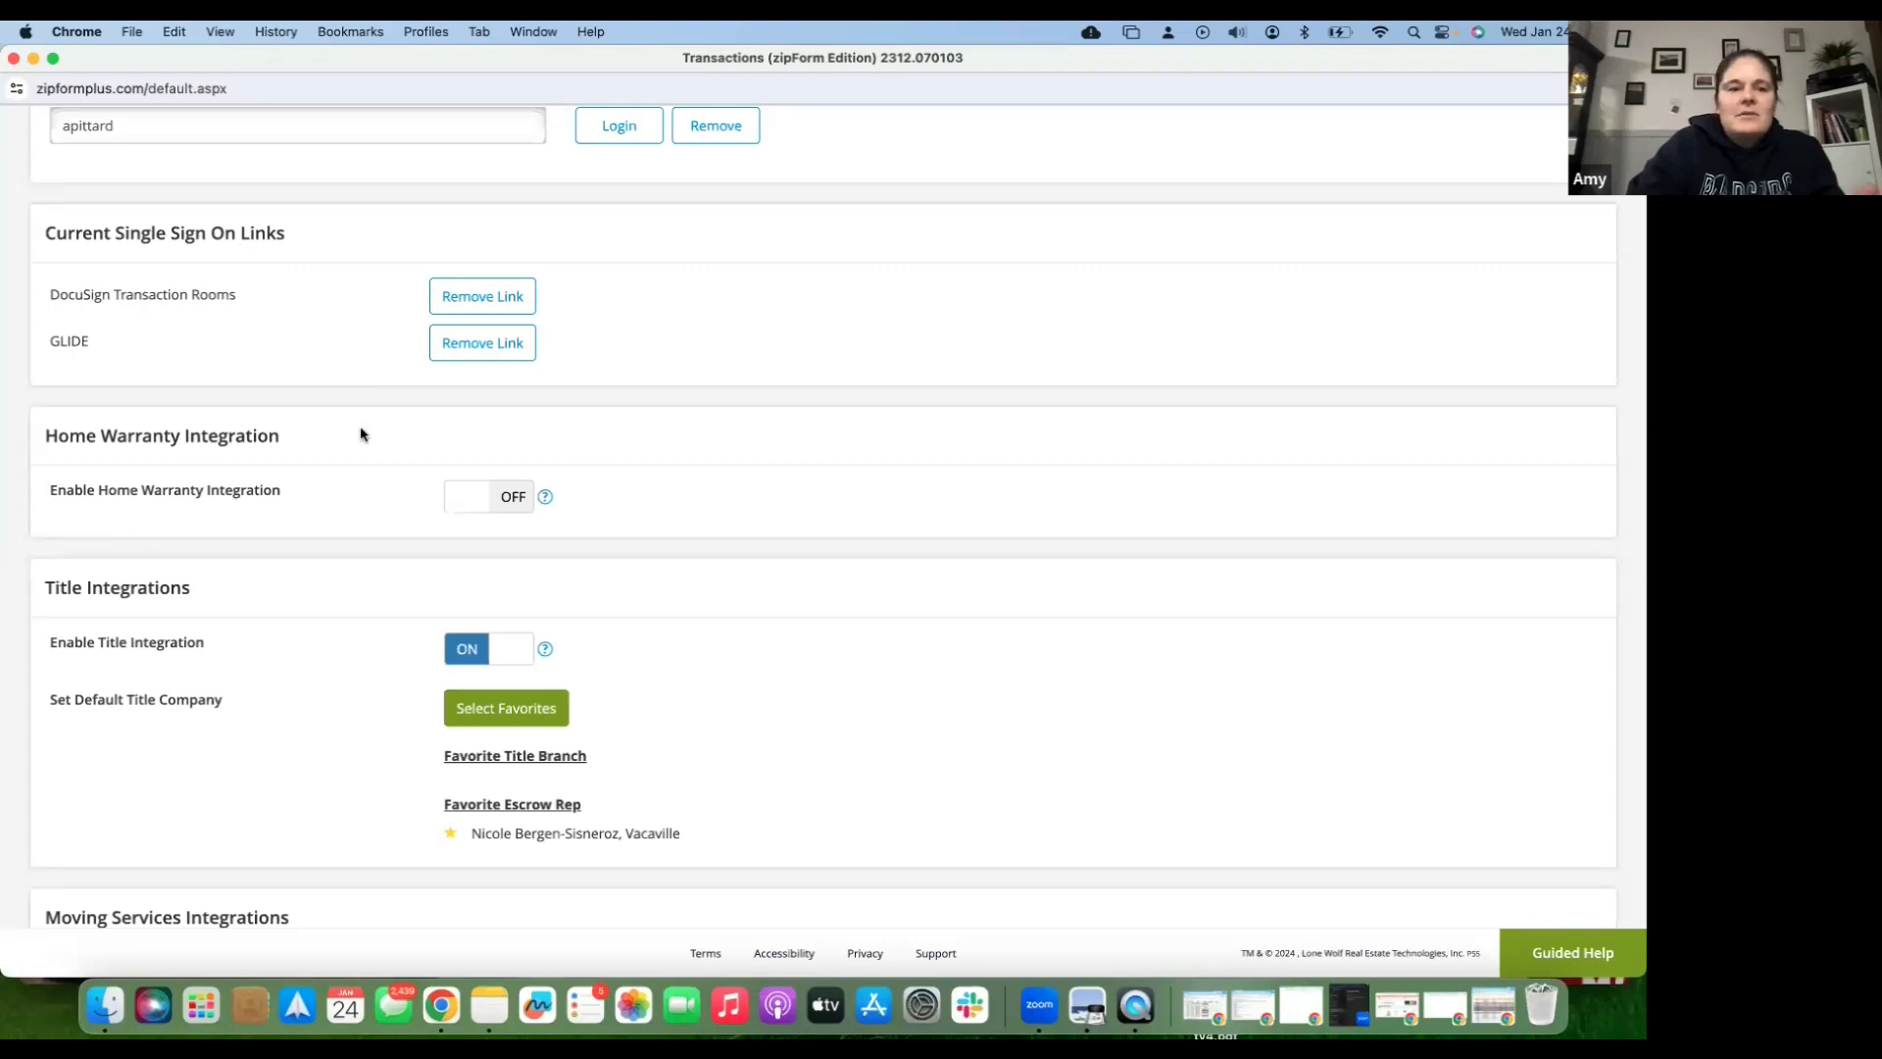
- Turn Home Warranty Integration on, look at the warranty providers, then turn it back off
click(509, 502)
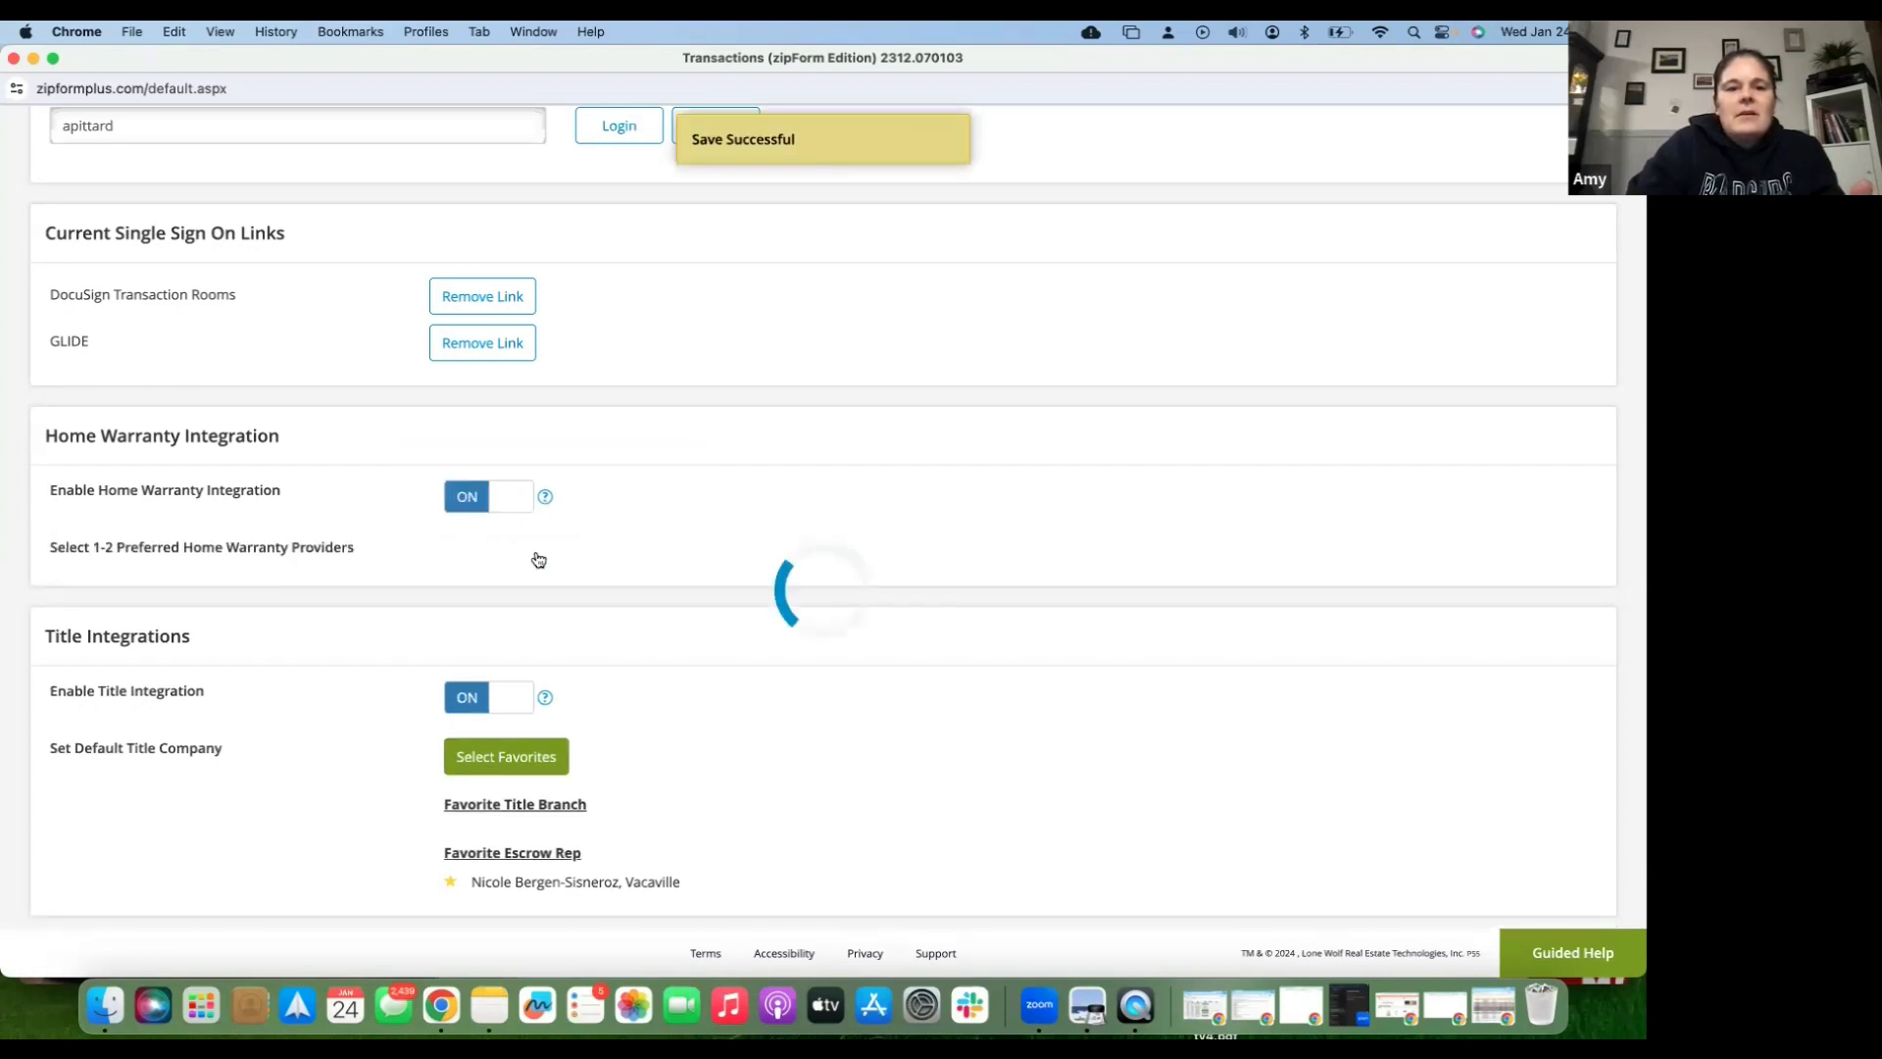
click(538, 557)
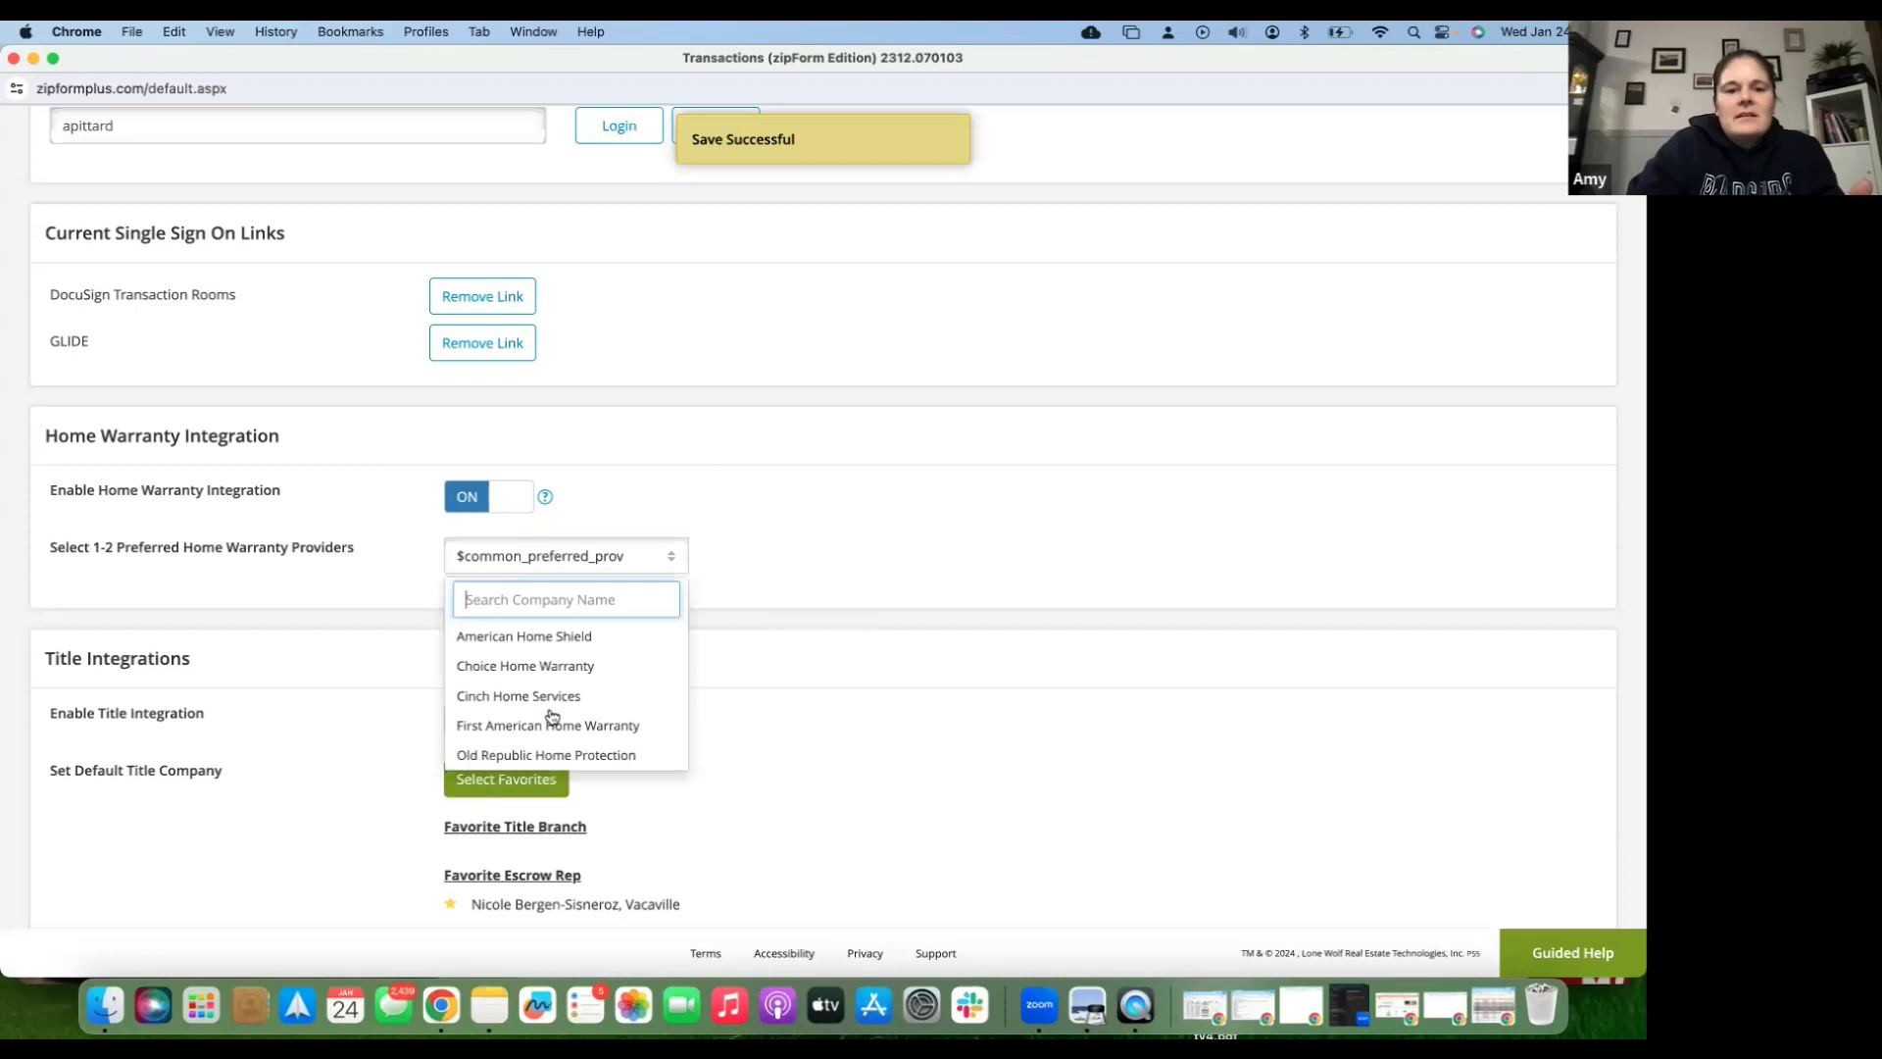
scroll(551, 717, down, 1)
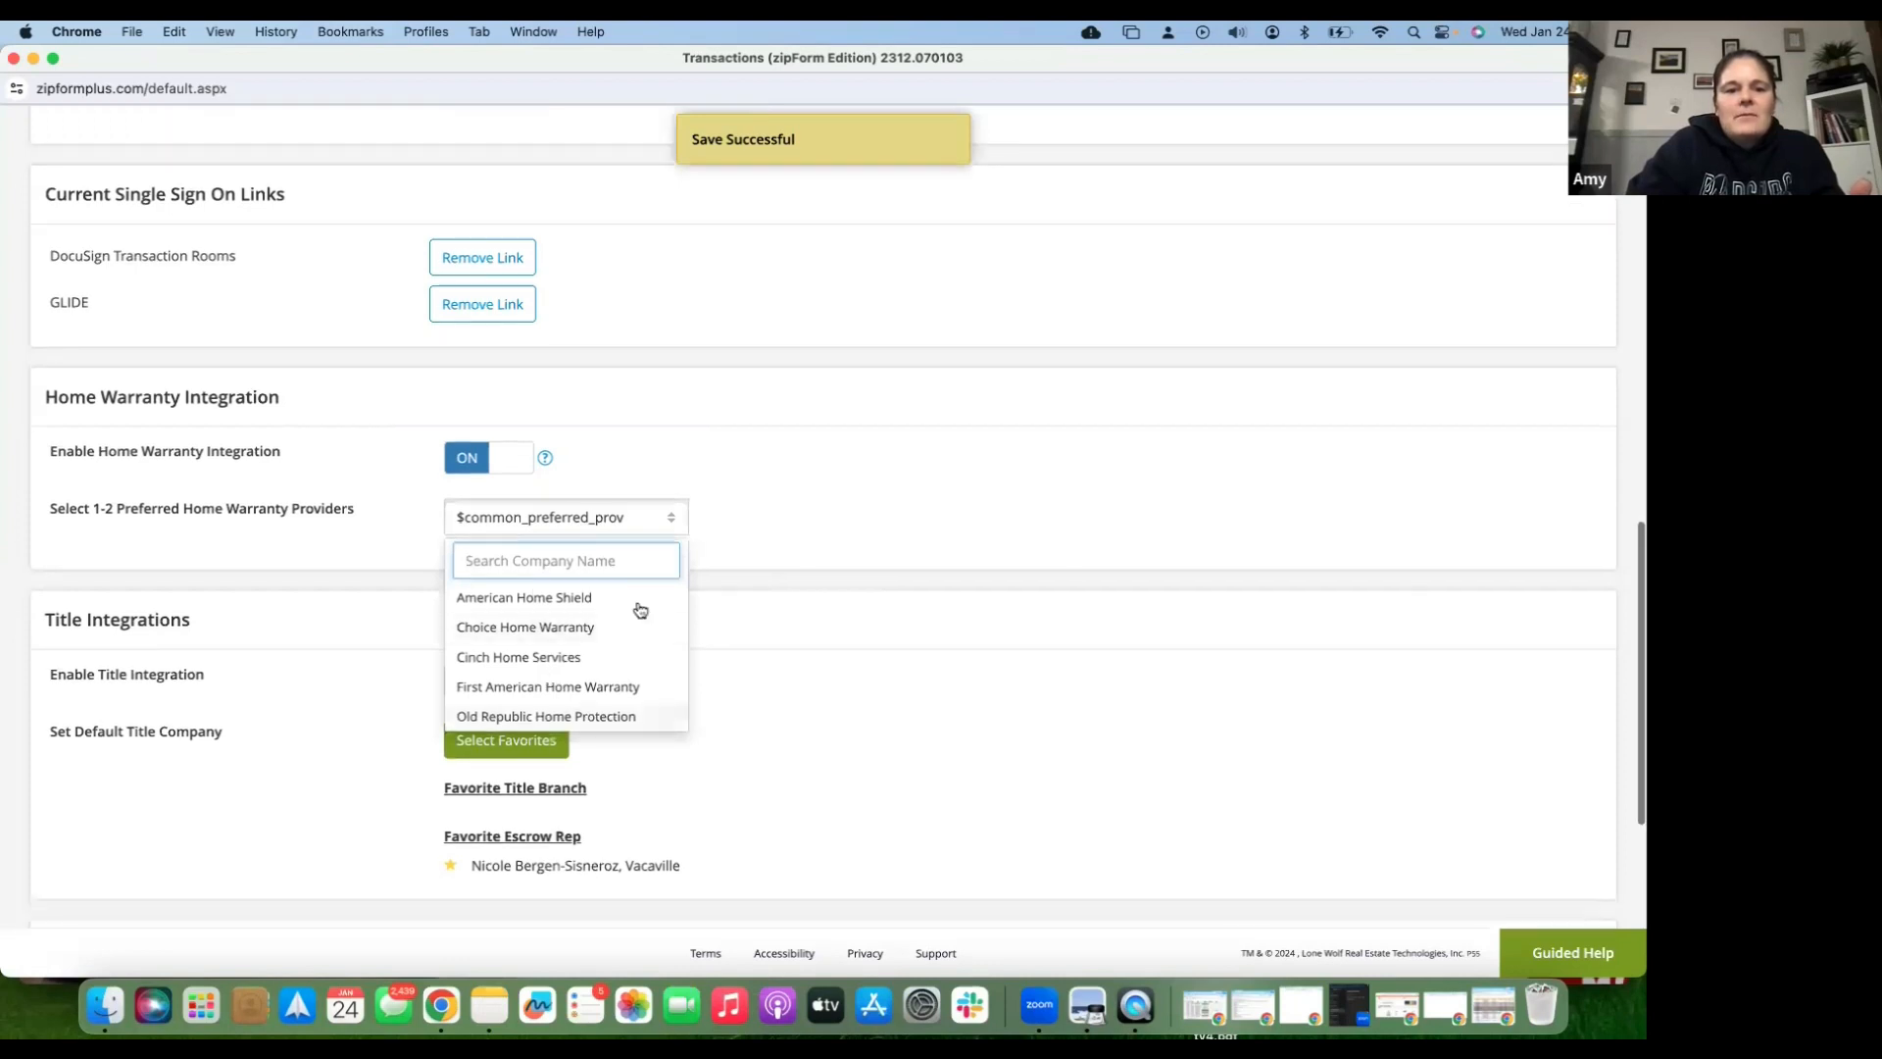
click(554, 482)
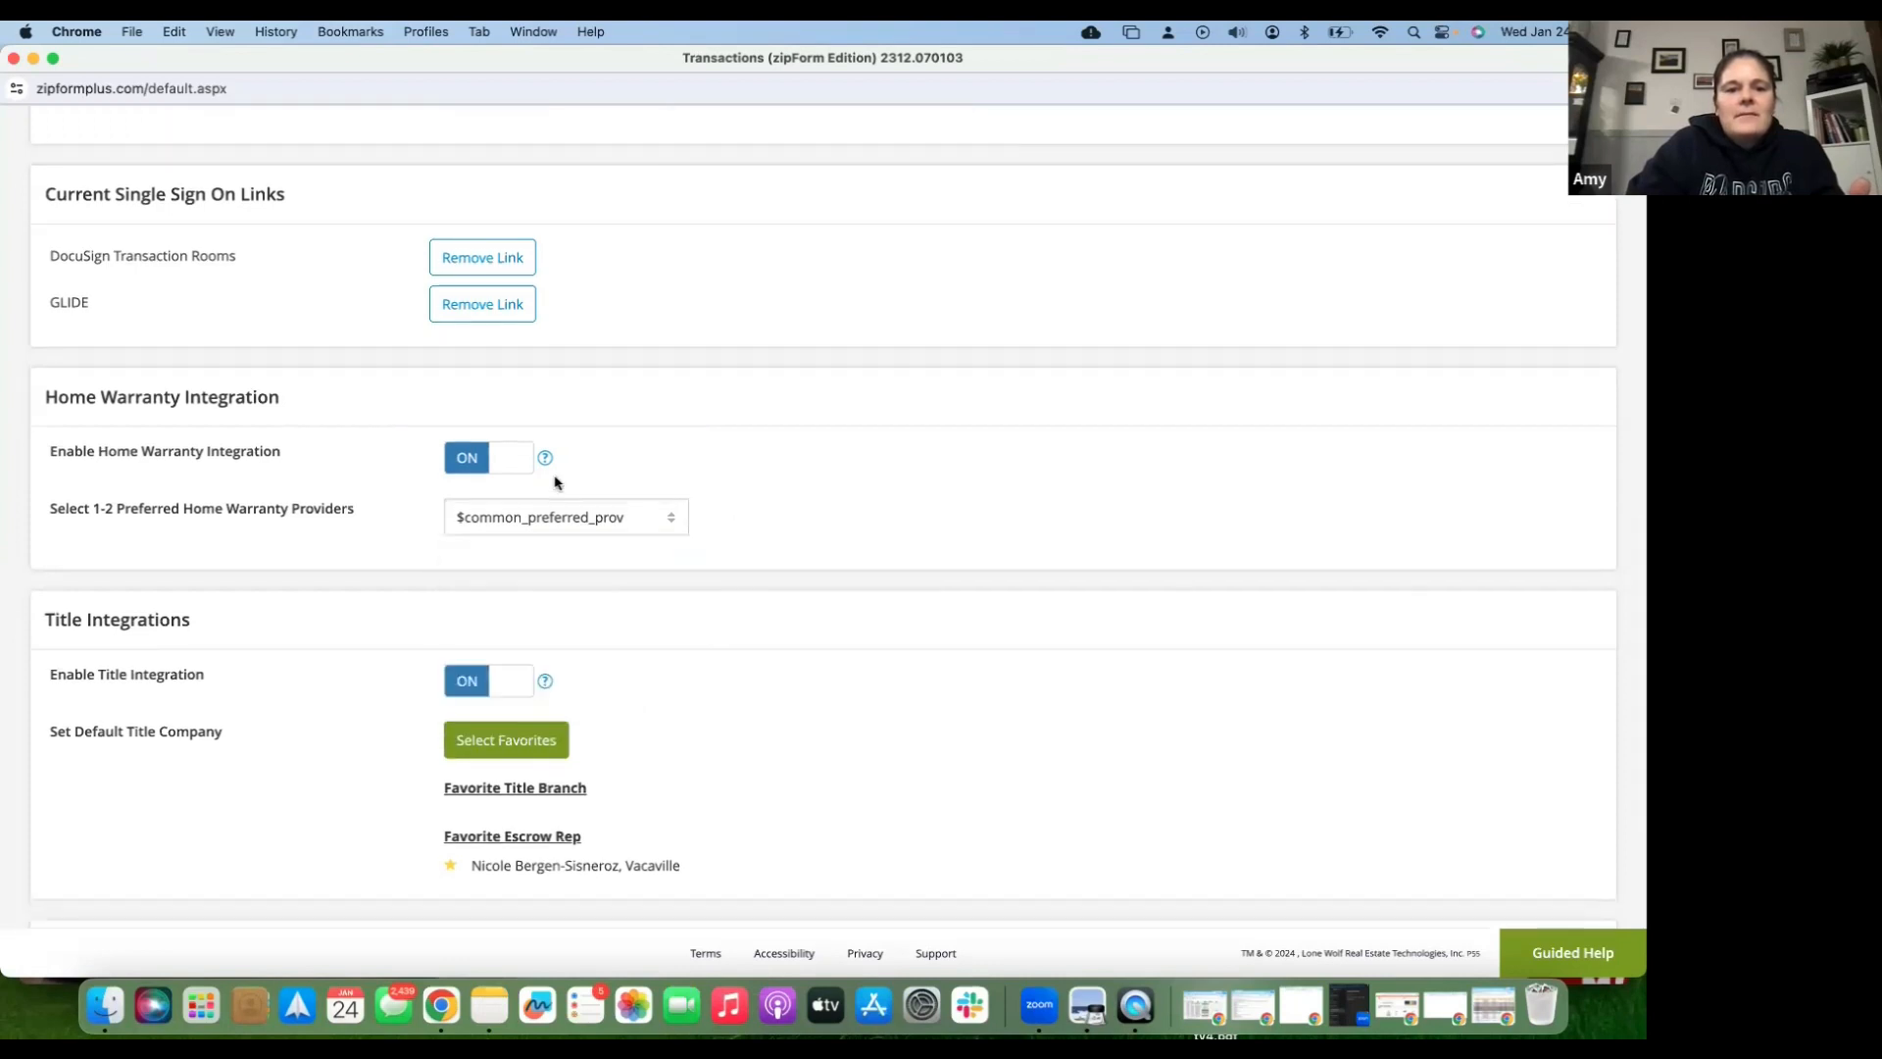
click(474, 462)
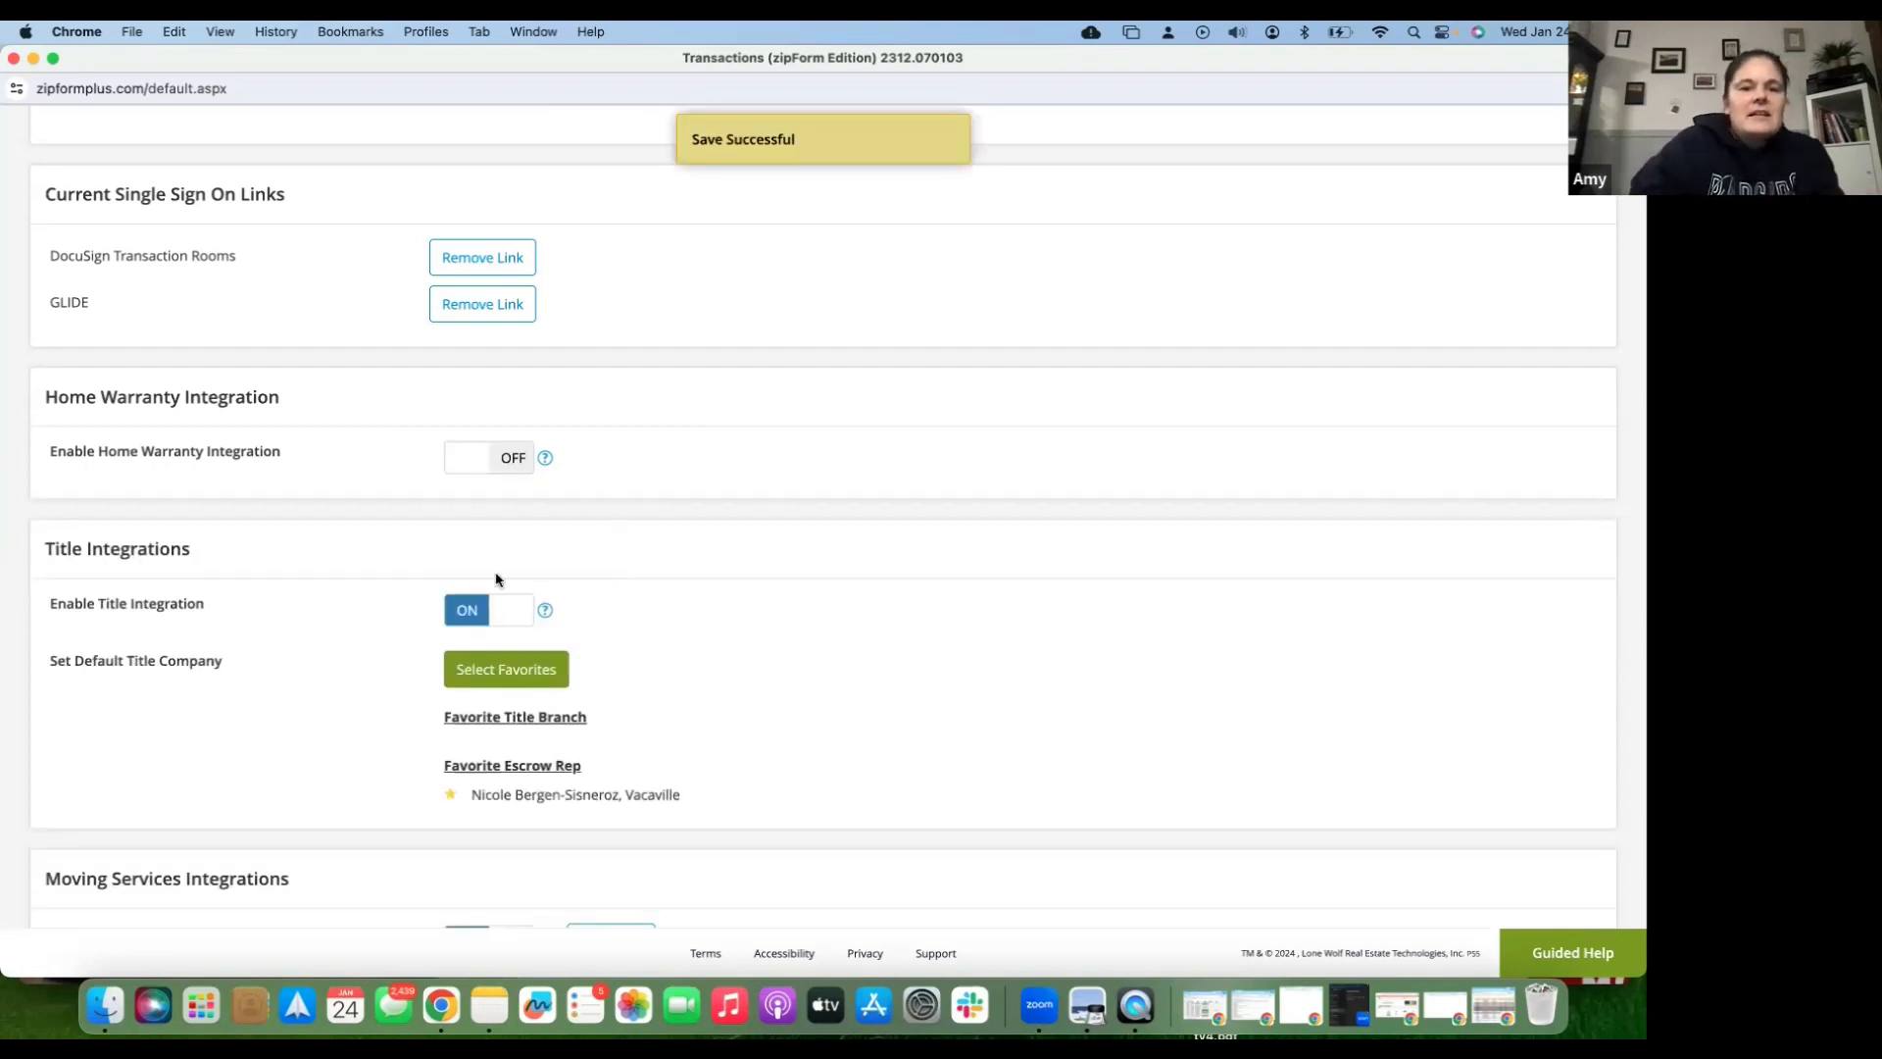
- Search title companies for 'old republic' in zip 9568 and unstar the favorite escrow rep
scroll(495, 578, down, 1)
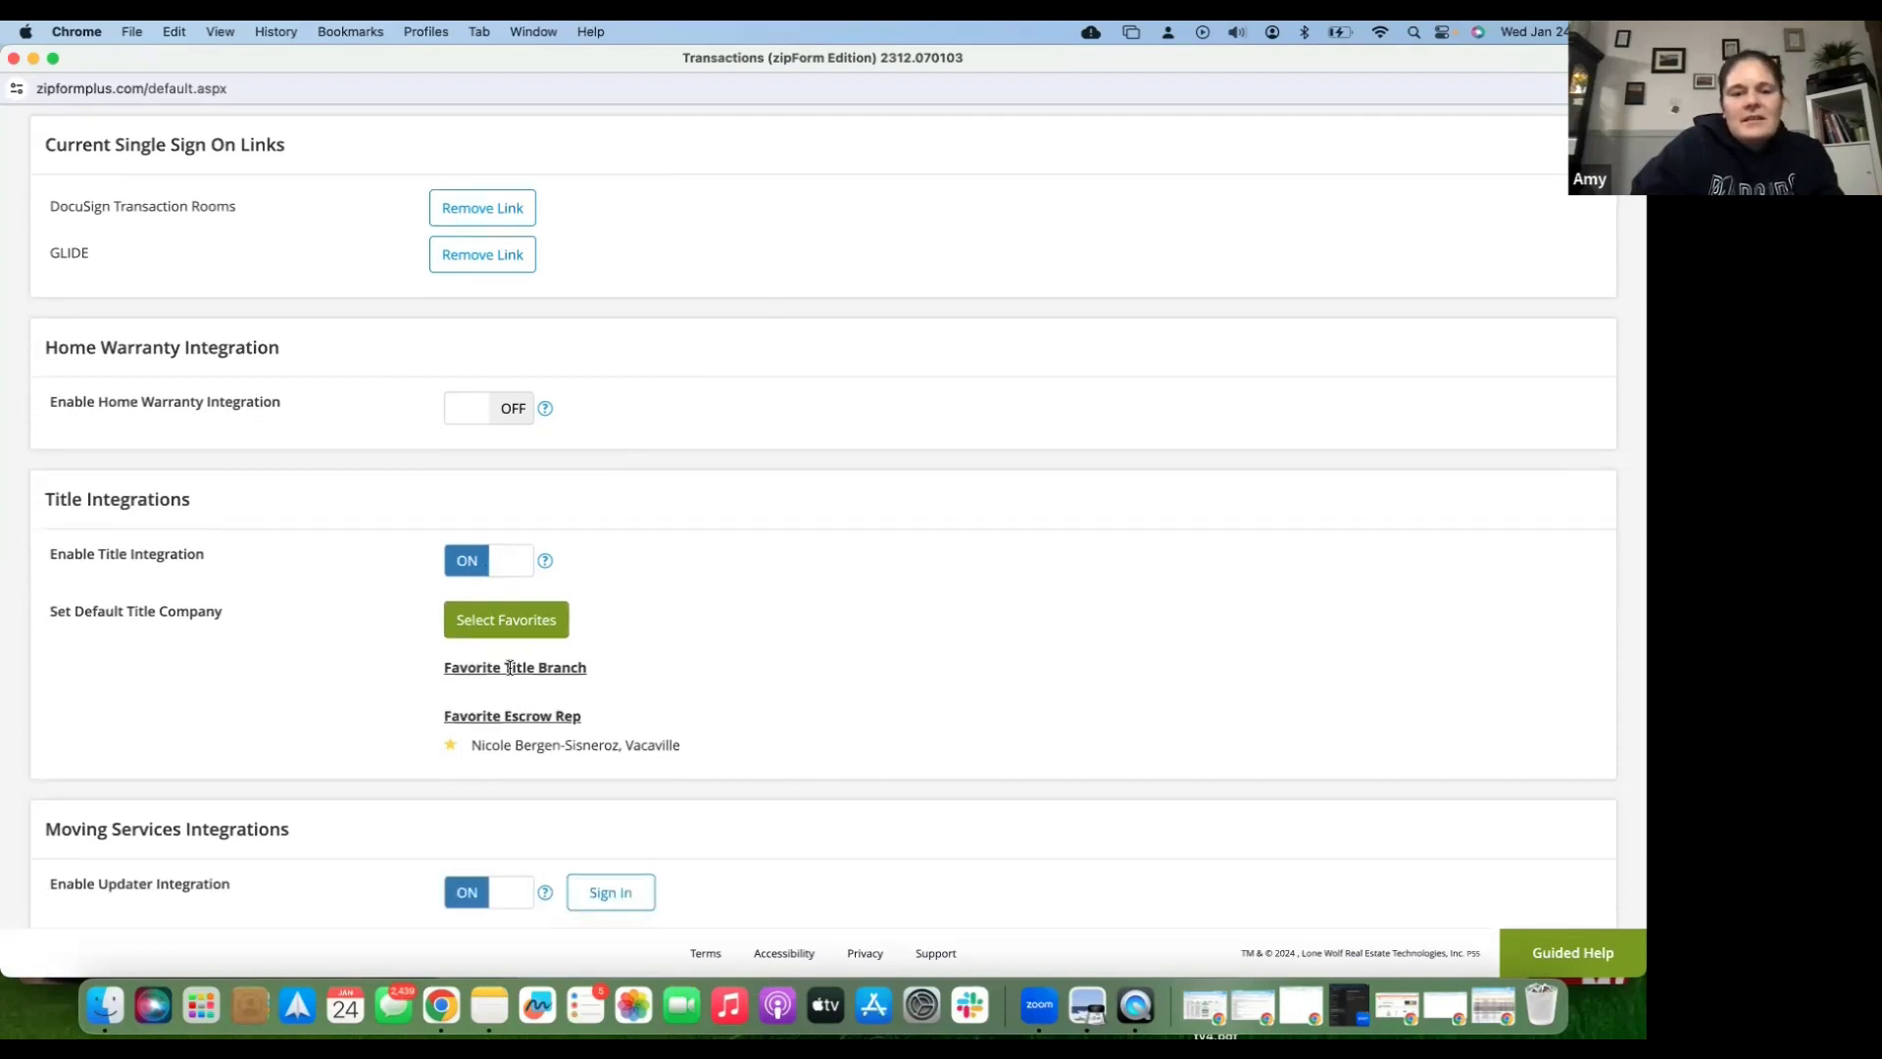
click(507, 627)
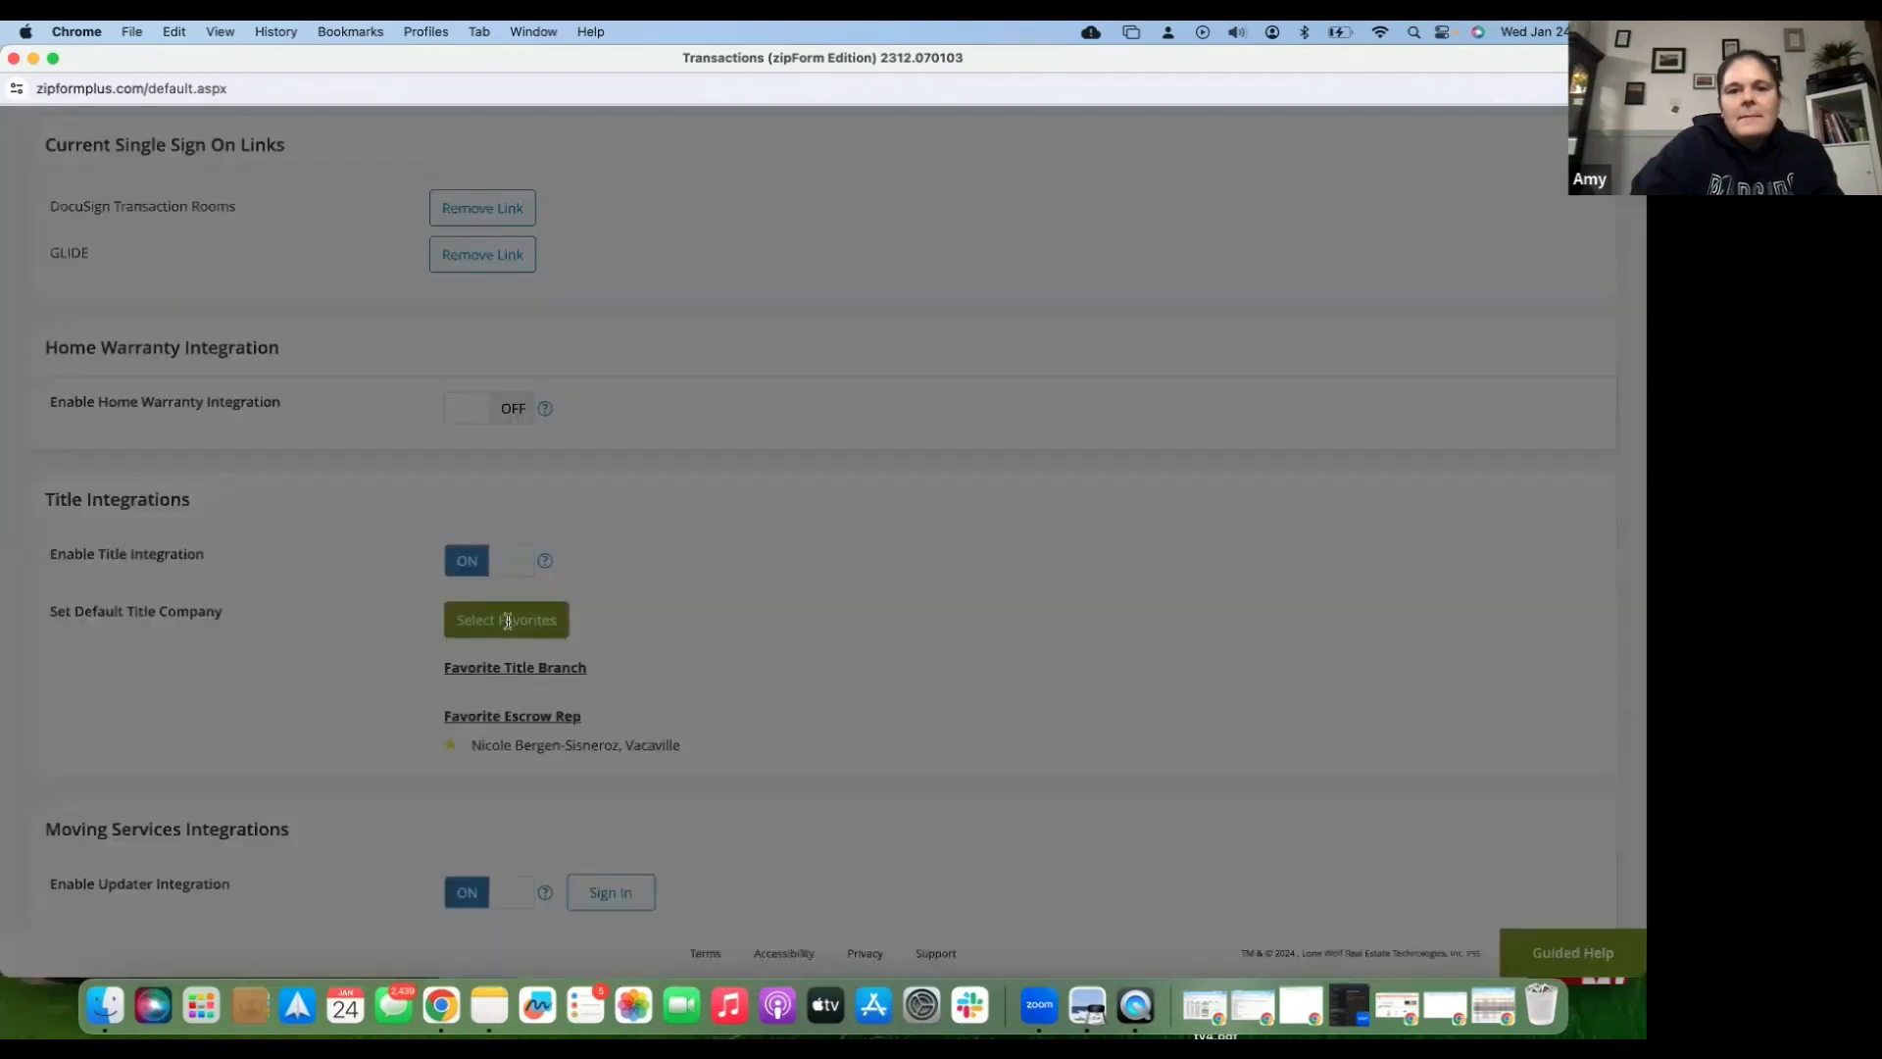
click(580, 303)
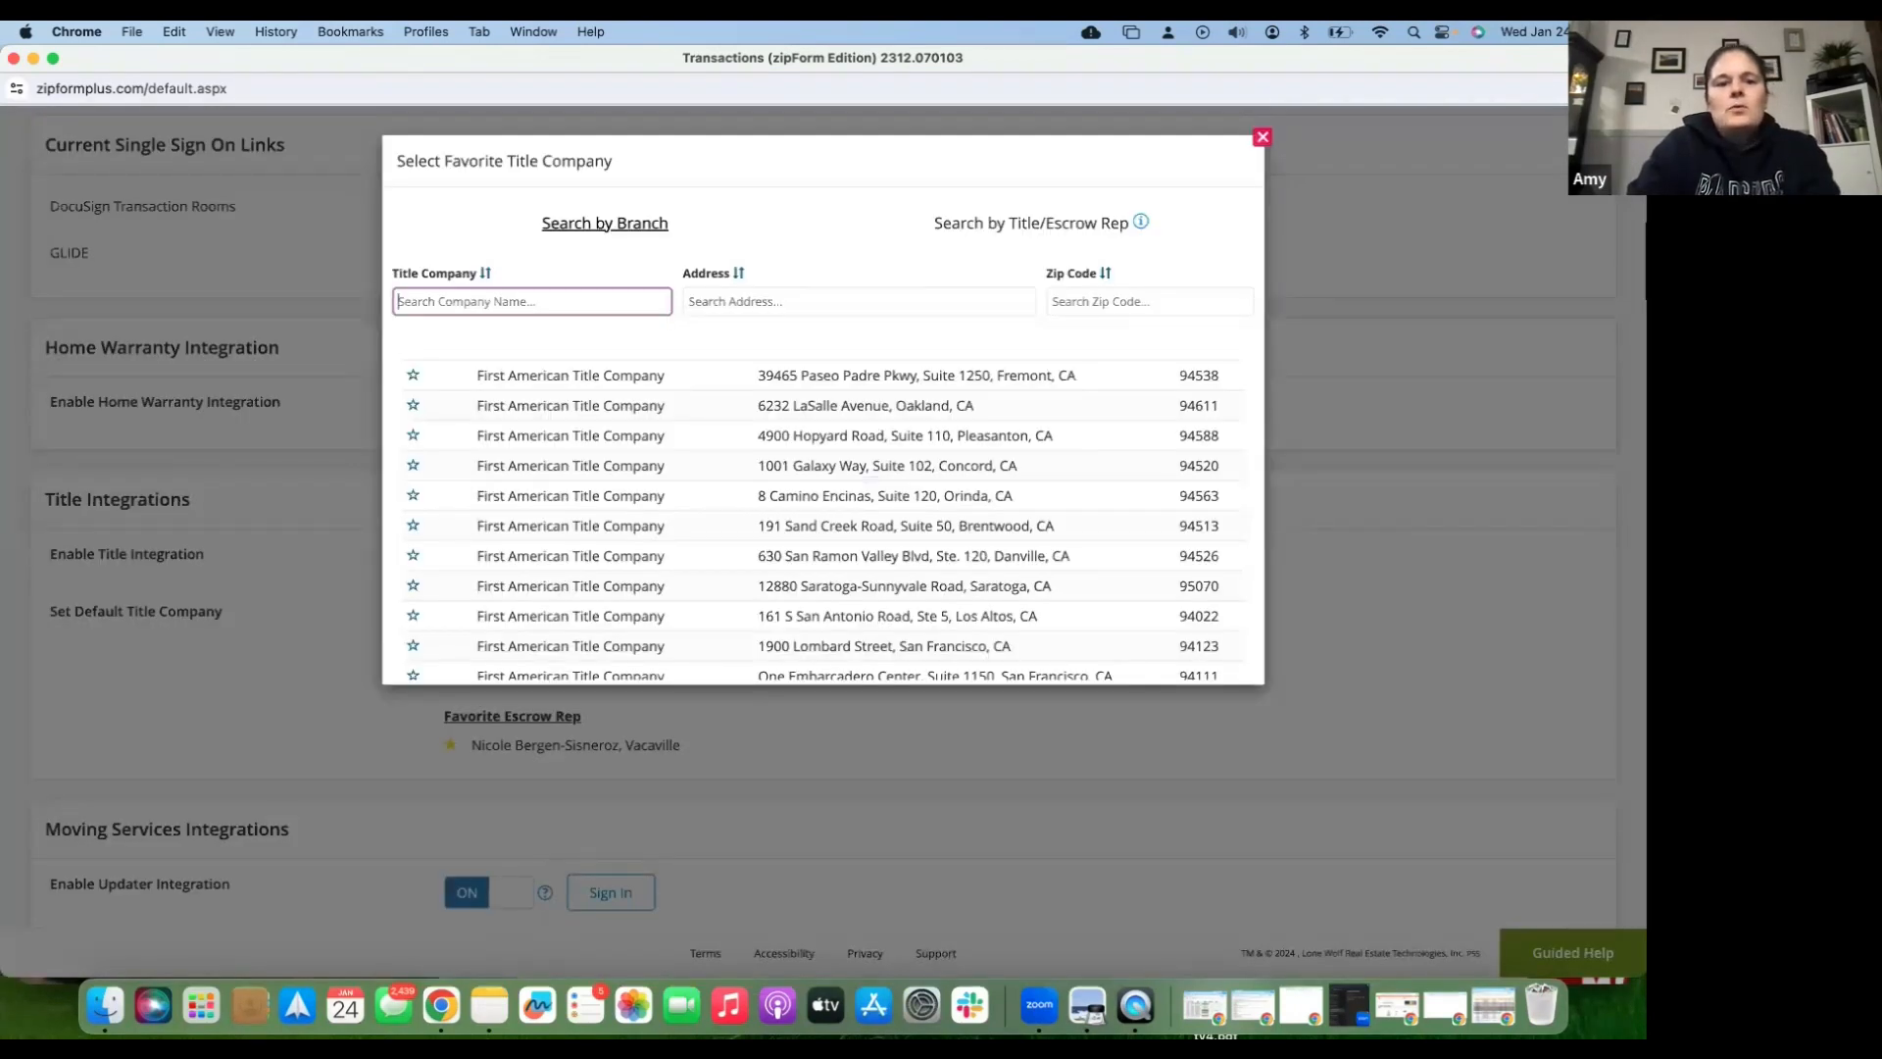
text(old republic)
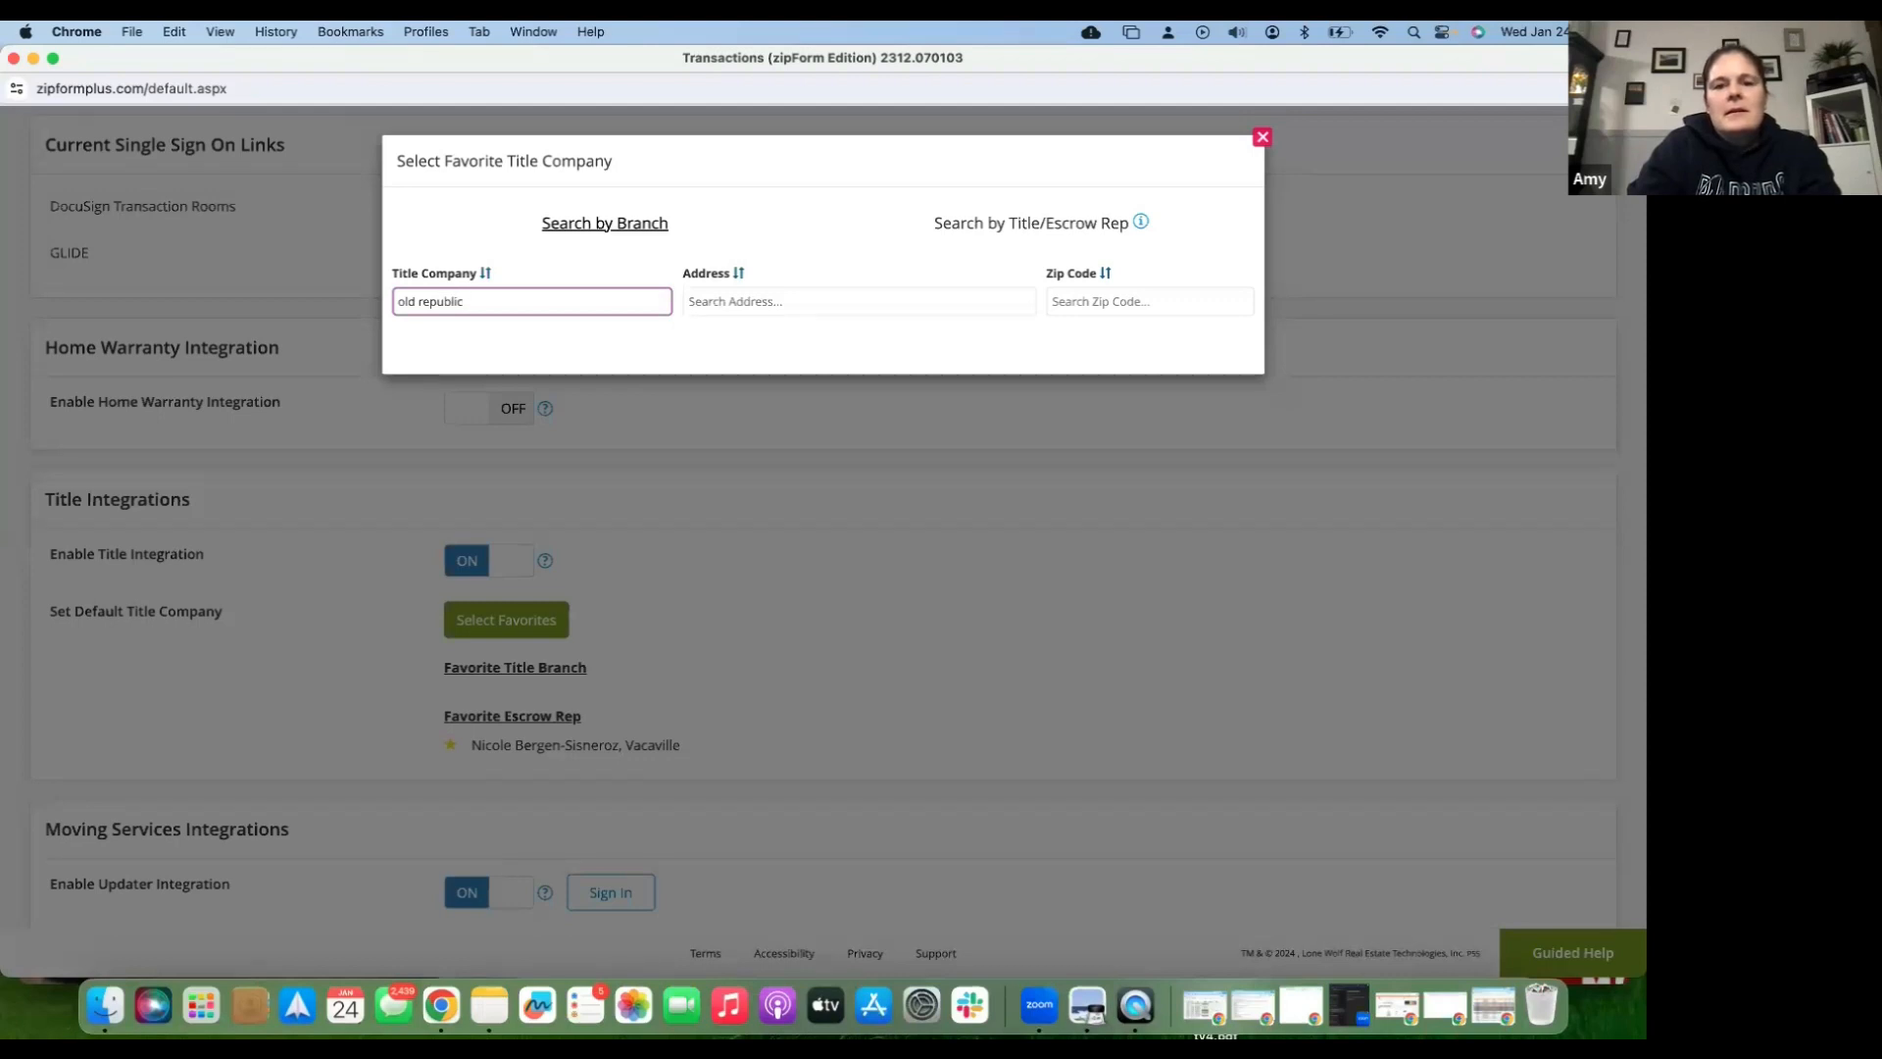
key(Tab)
key(Tab)
key(Tab)
key(Tab)
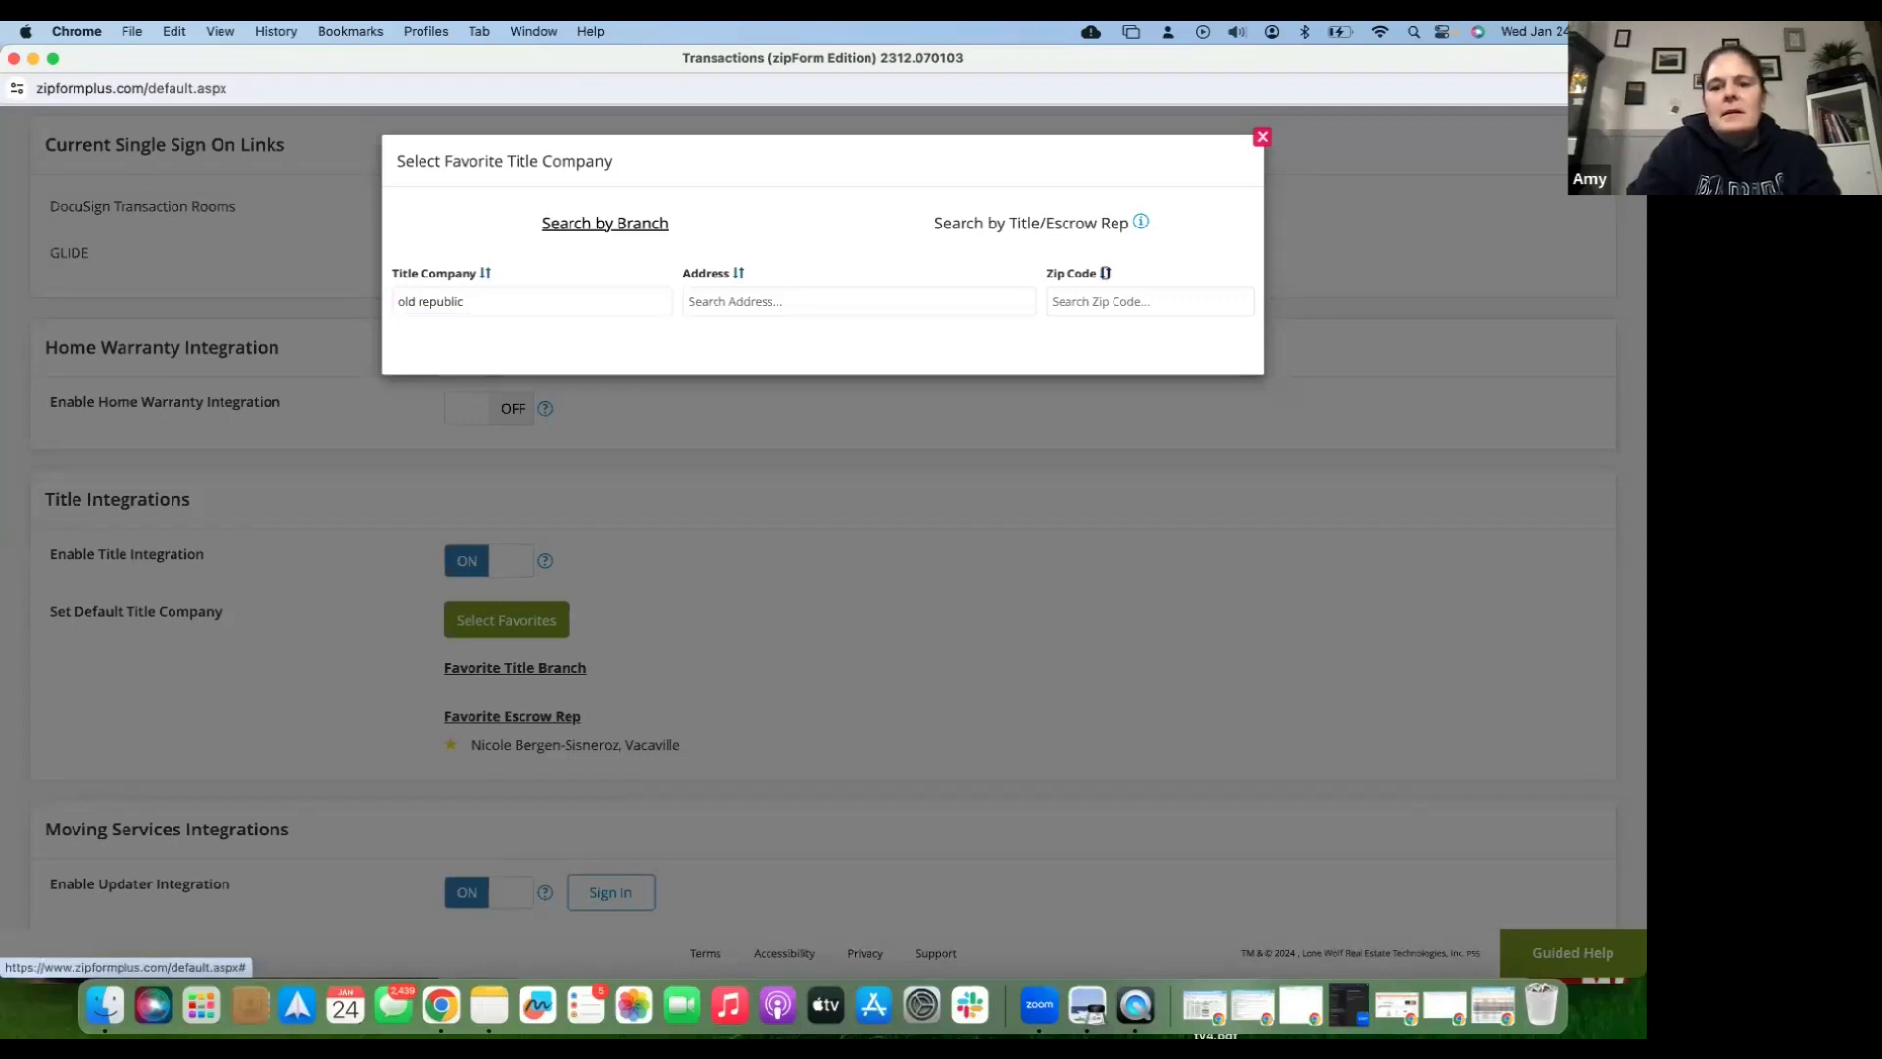
text(95688)
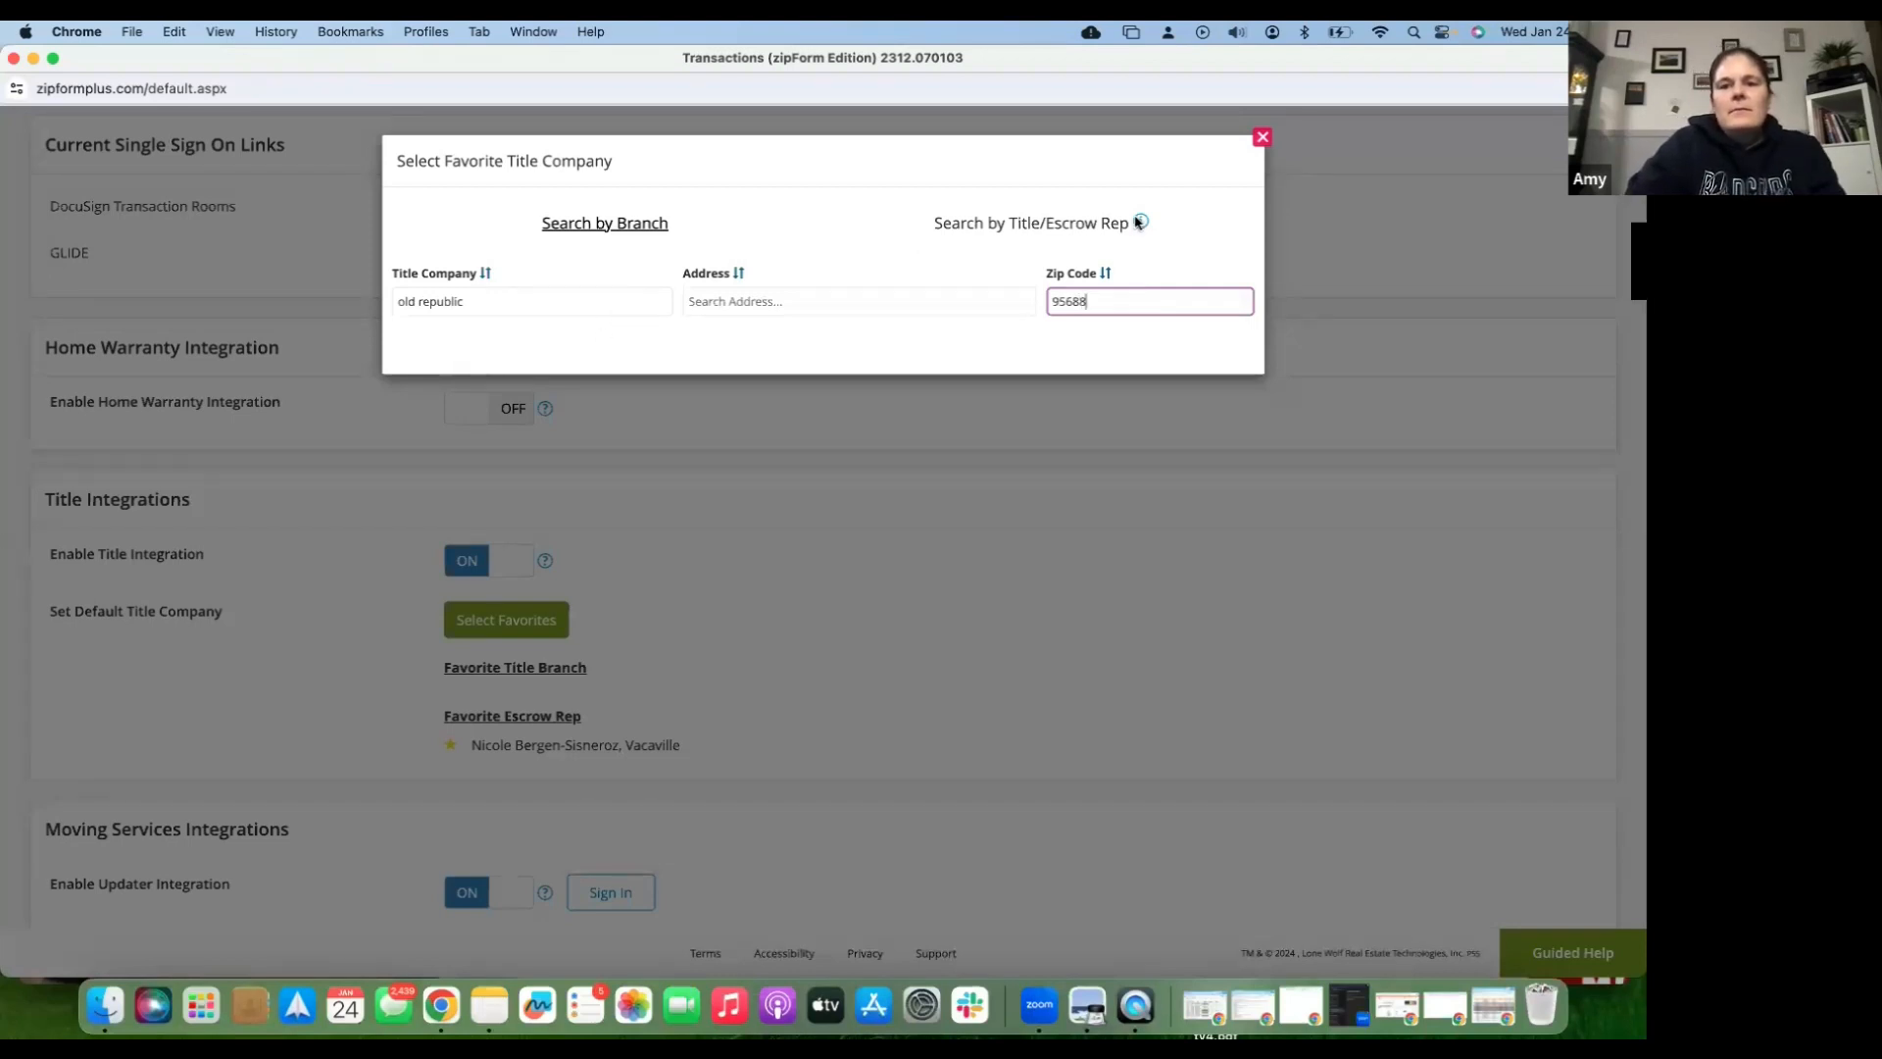
click(1011, 232)
click(598, 387)
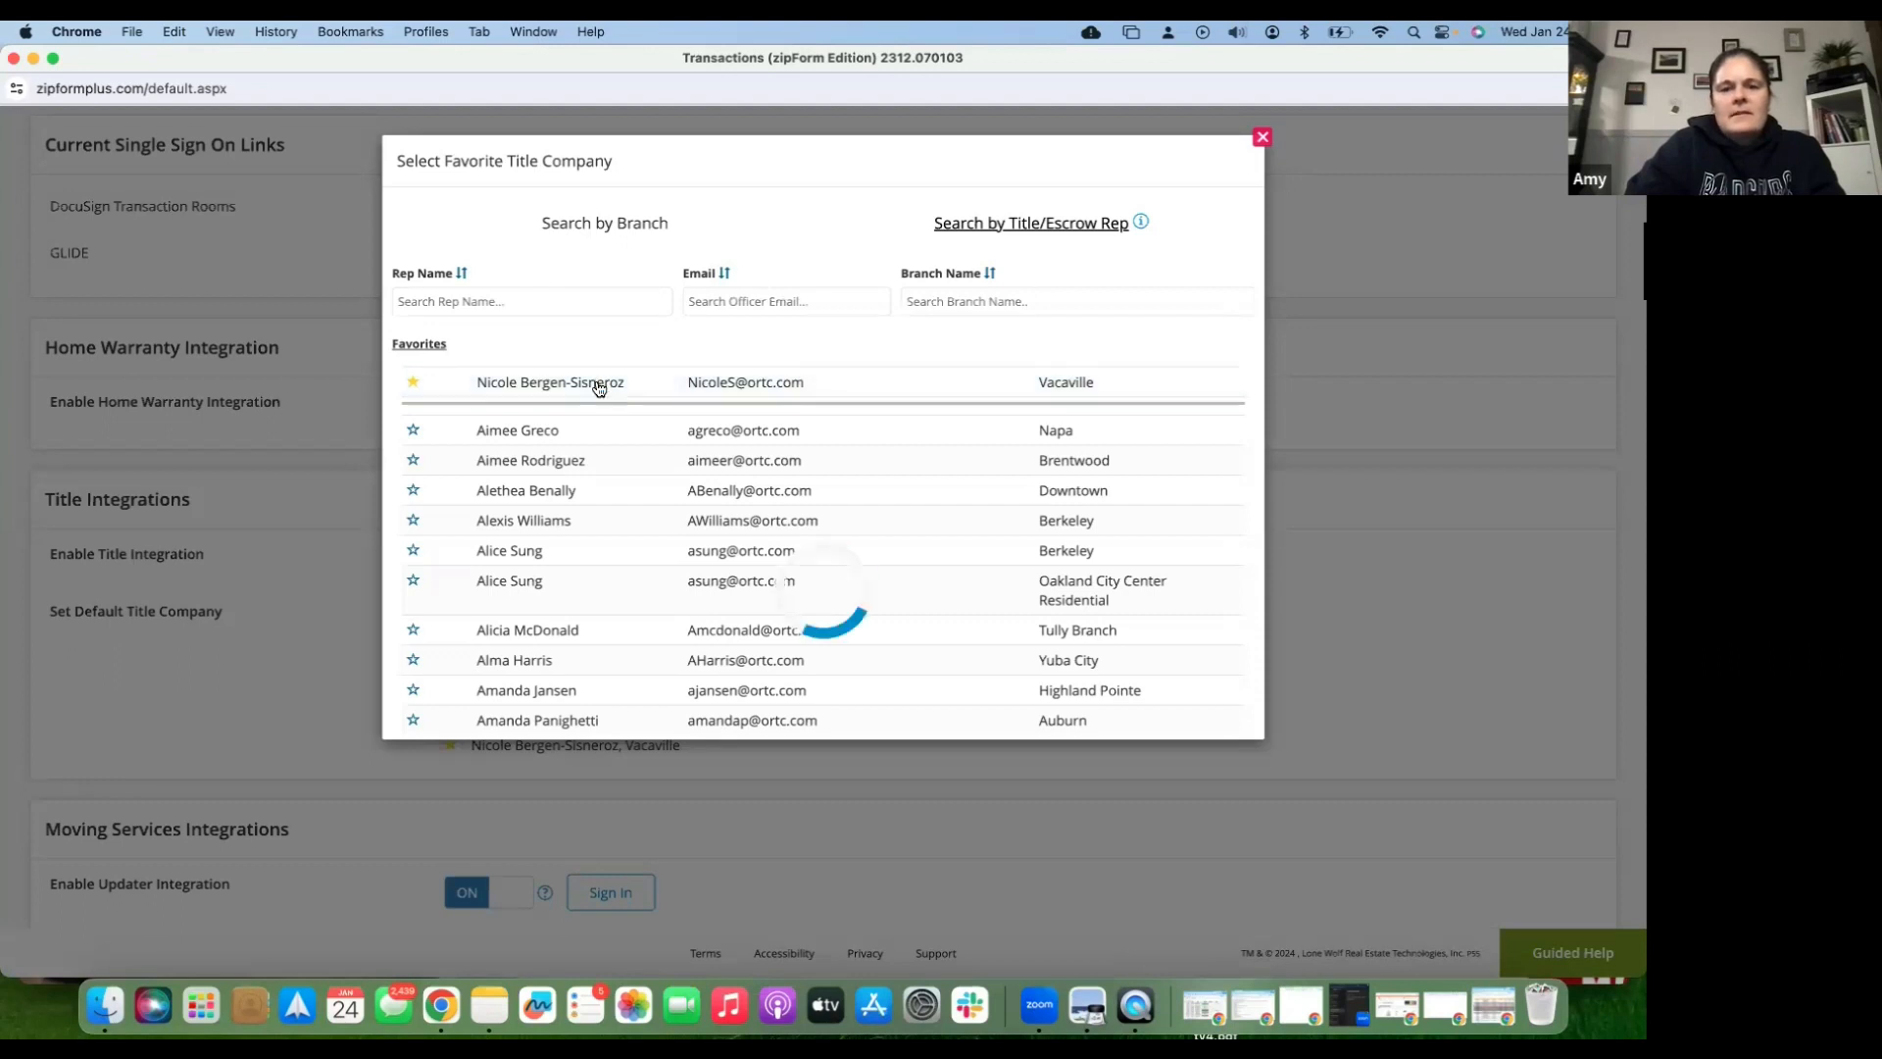
click(1262, 138)
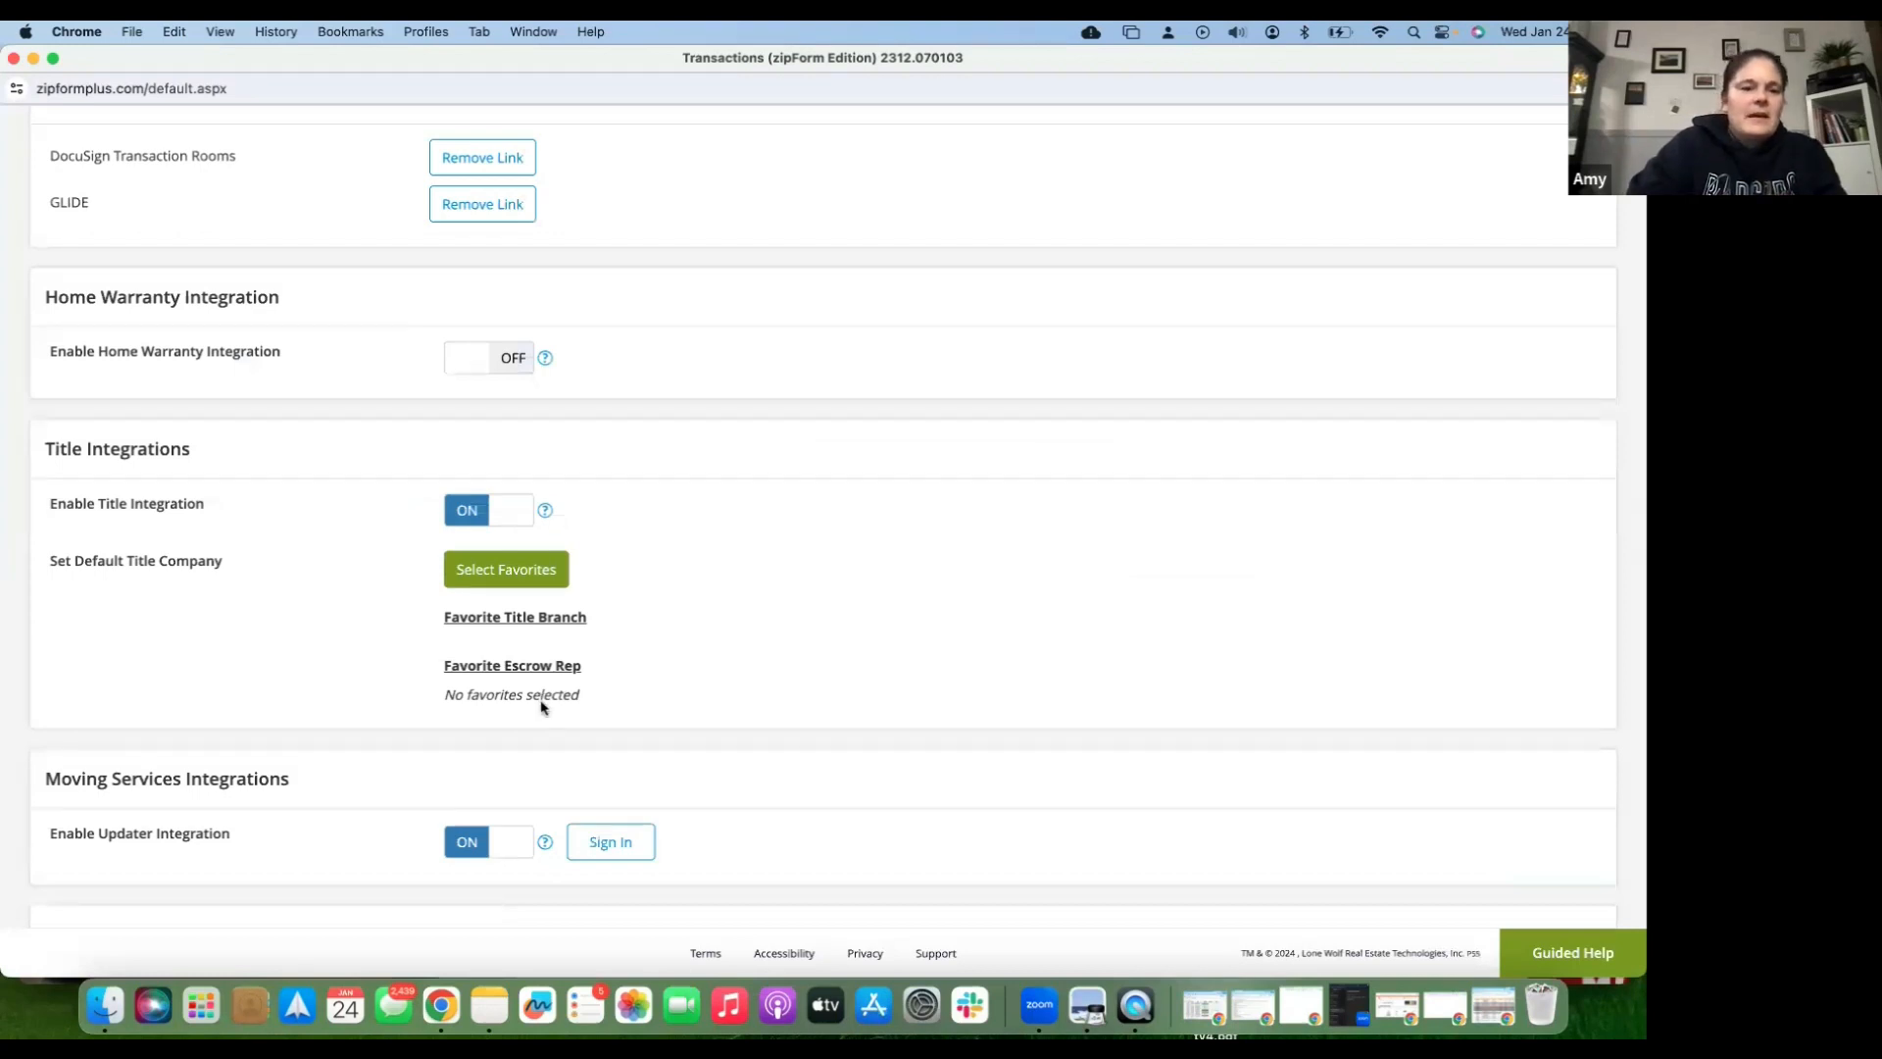
- Save the edited account settings with the Save button at the top of Settings
scroll(541, 706, down, 5)
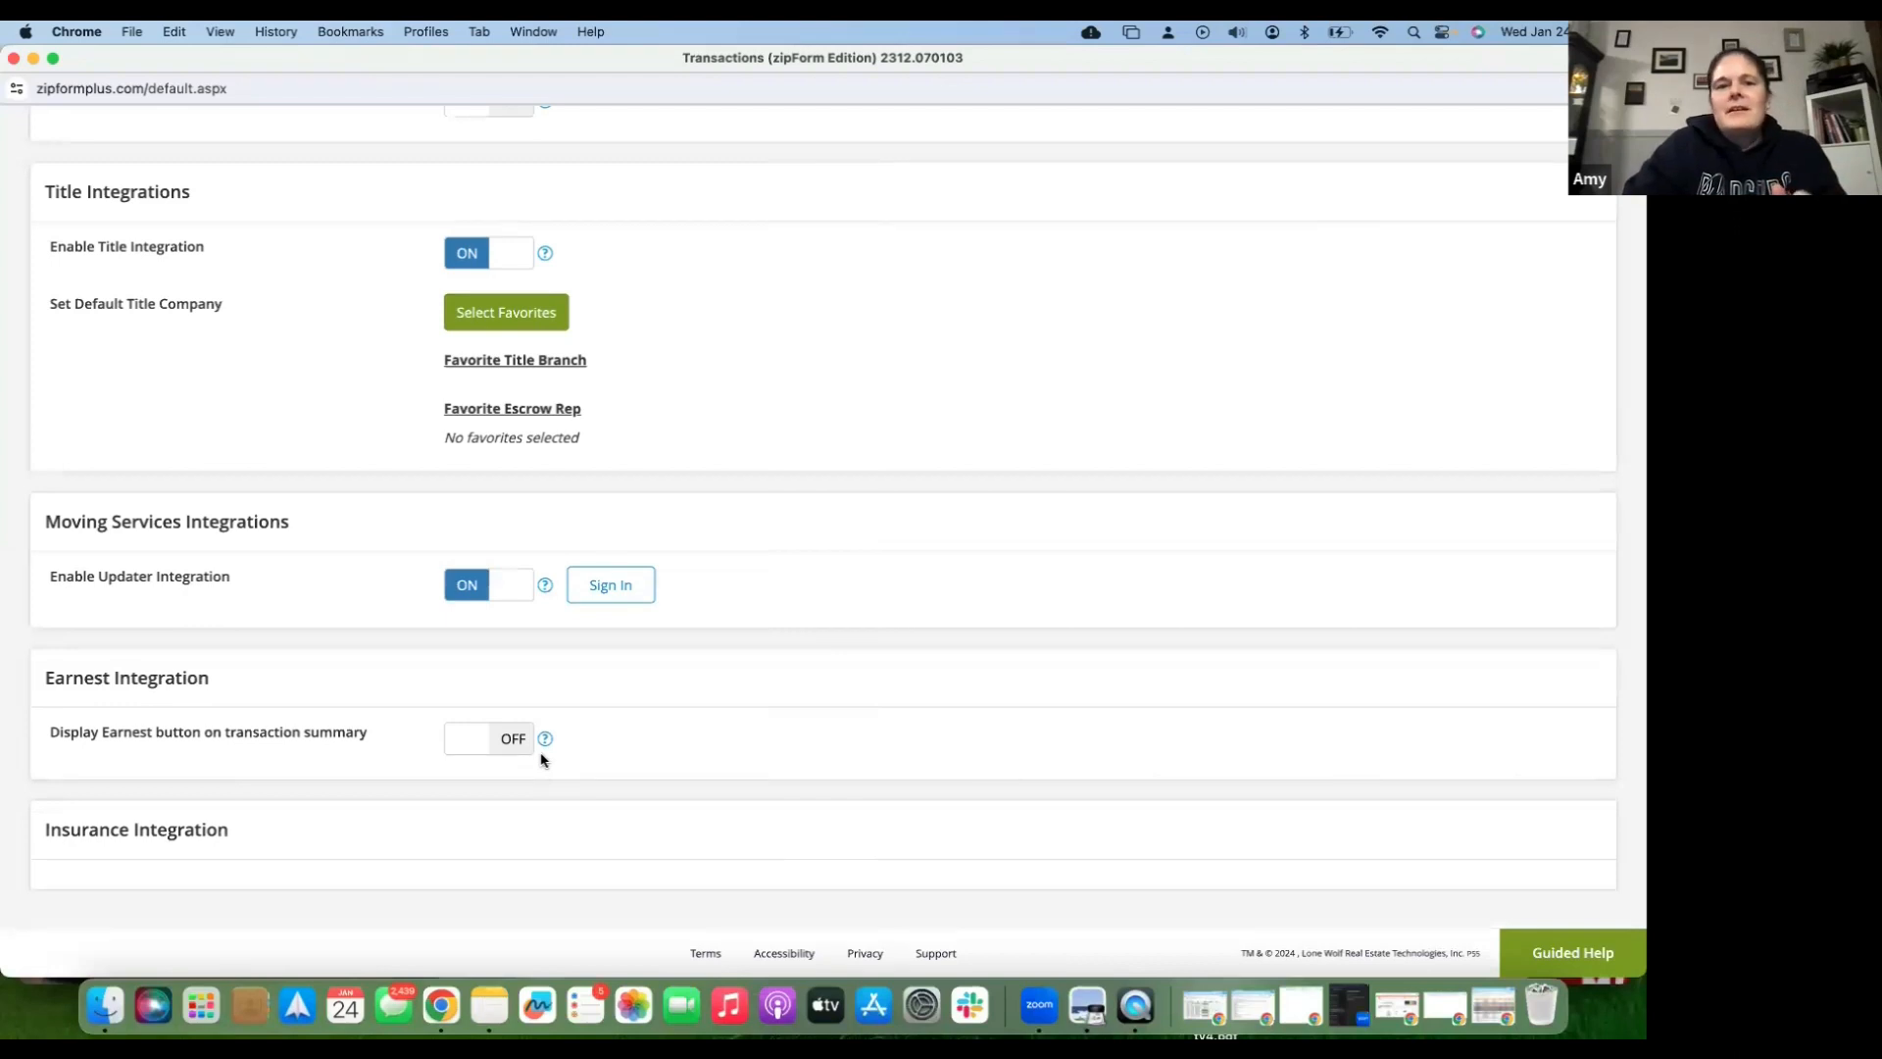
scroll(541, 760, up, 10)
scroll(541, 759, up, 7)
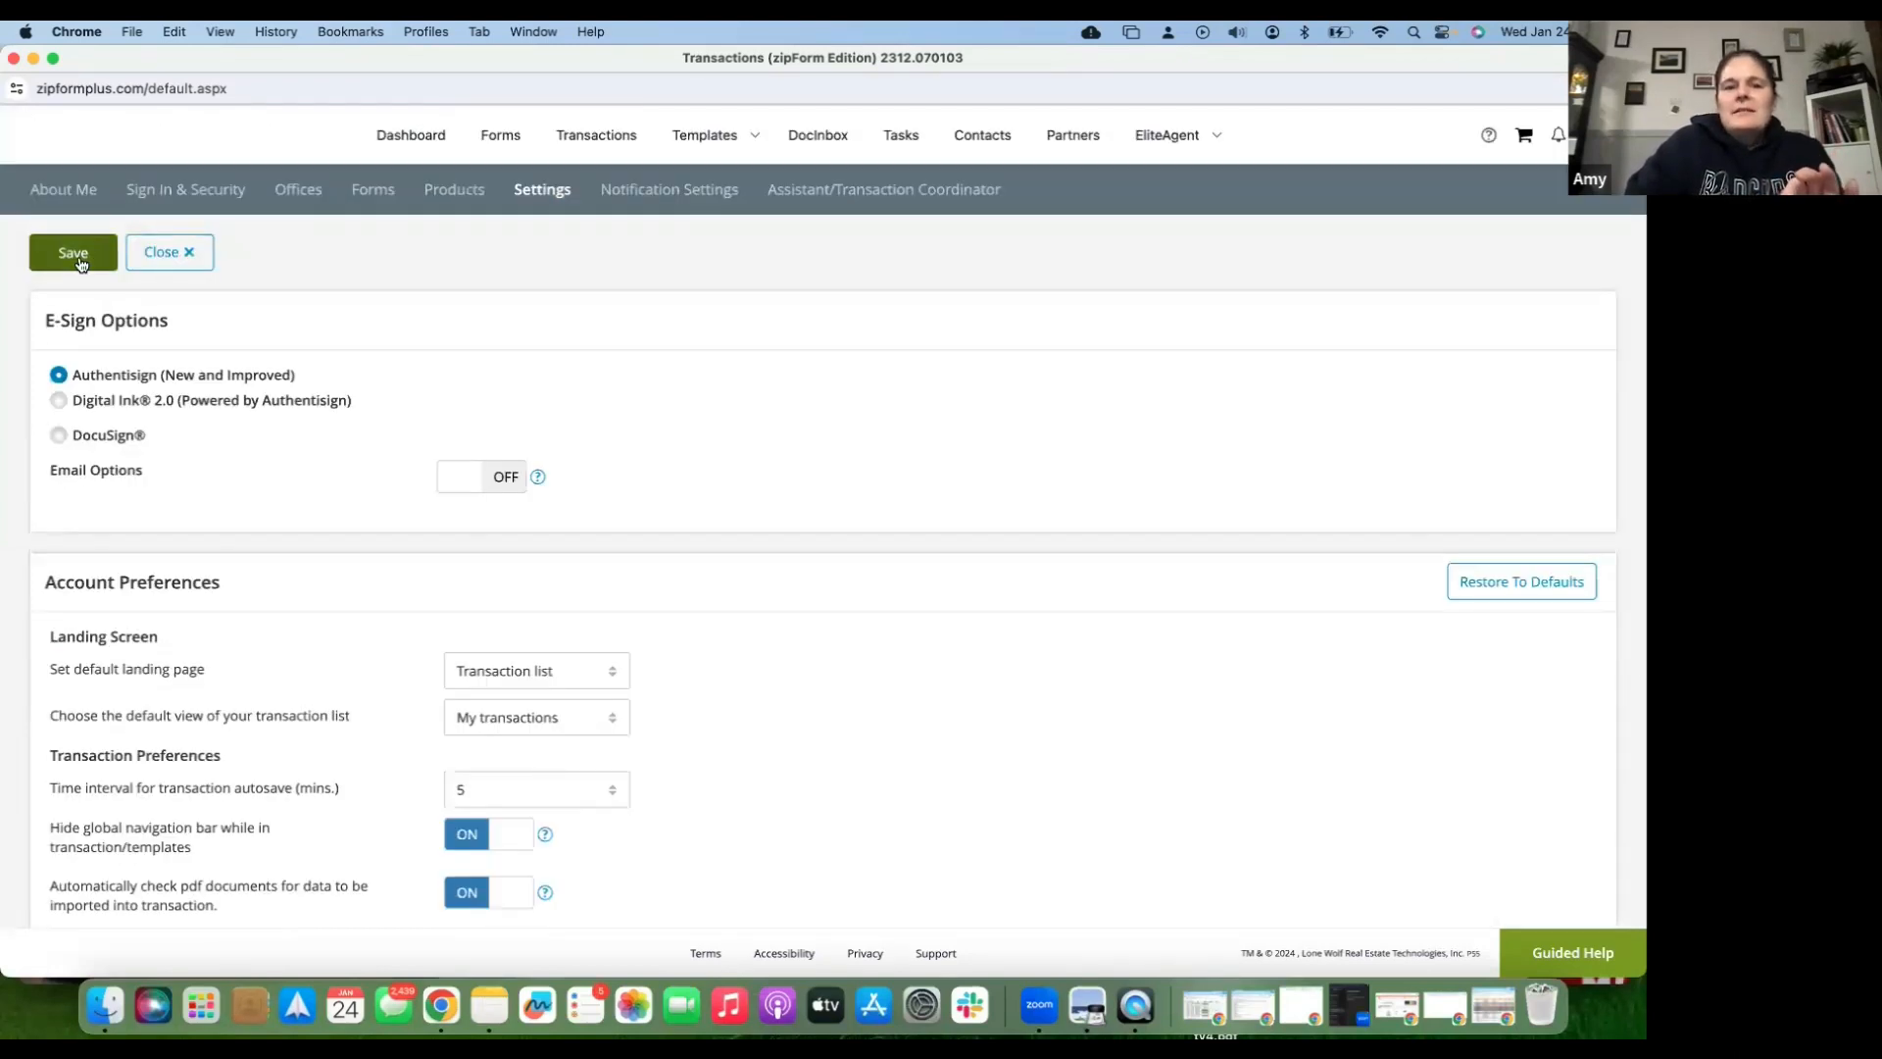
scroll(493, 667, down, 1)
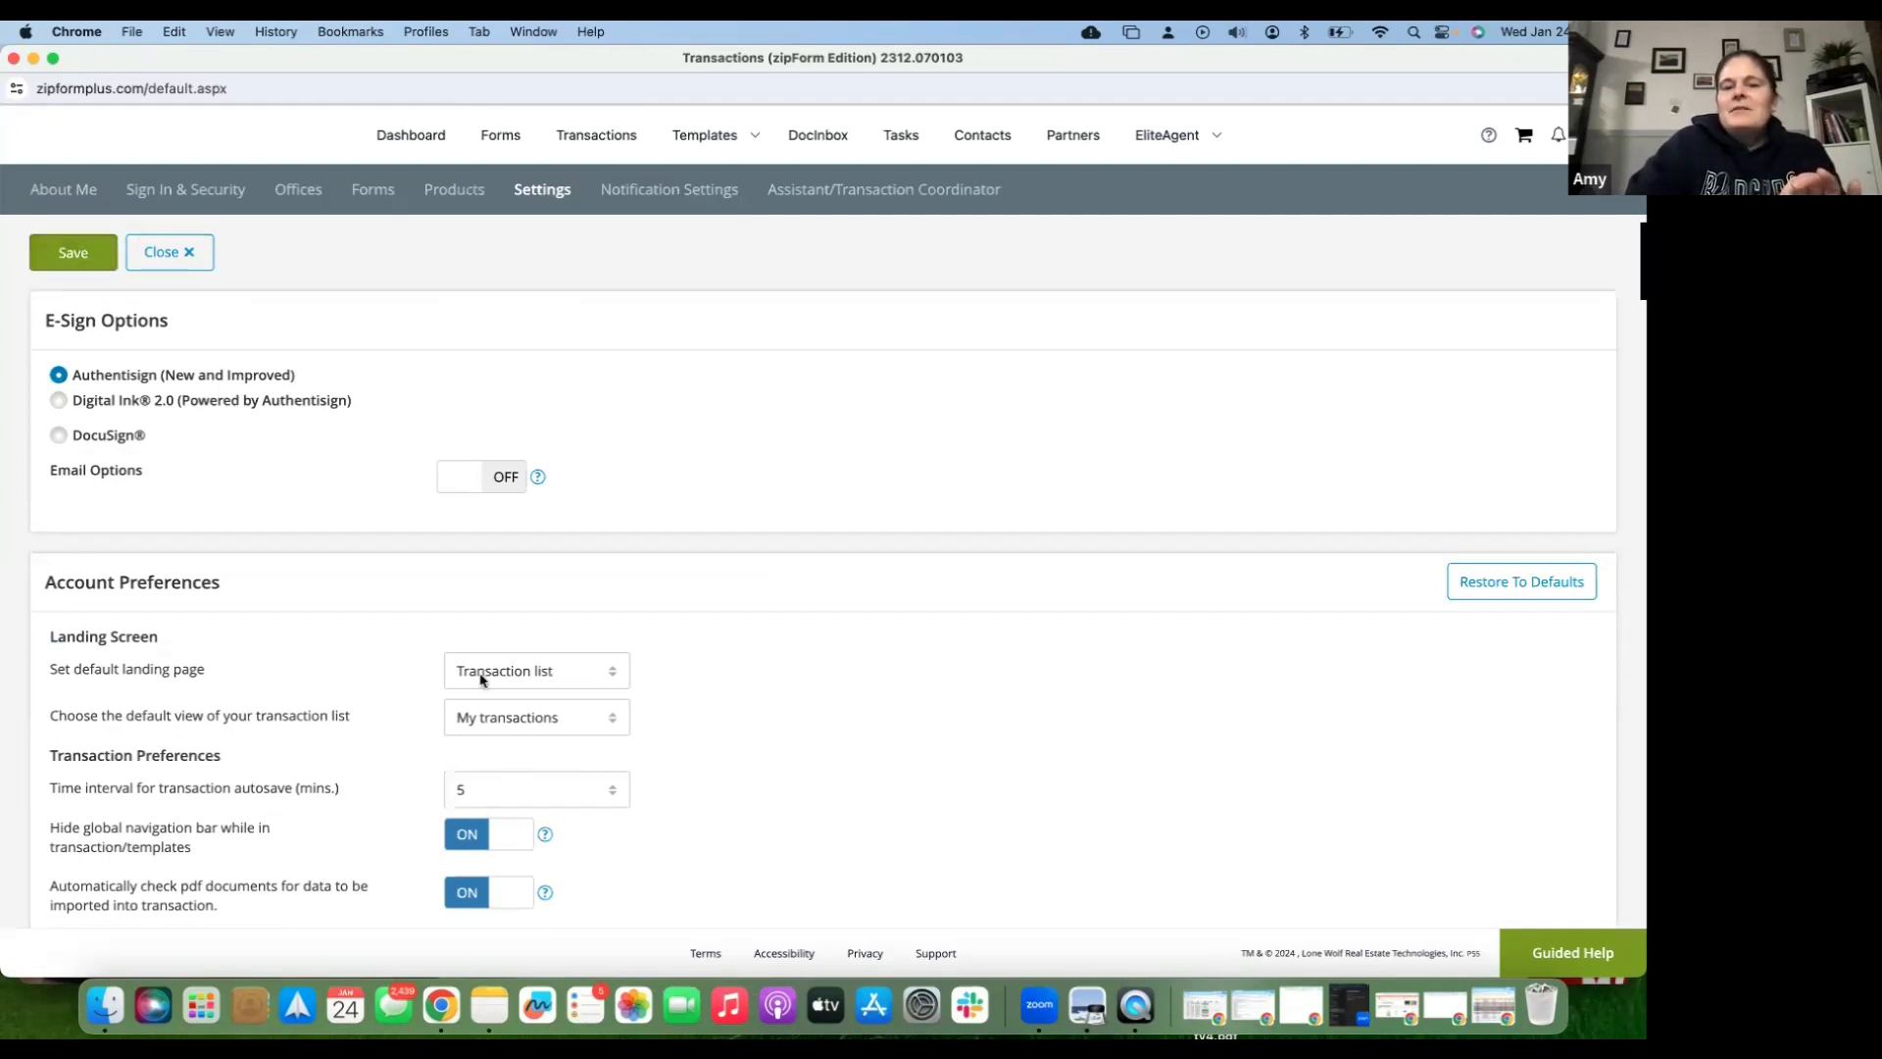
click(77, 259)
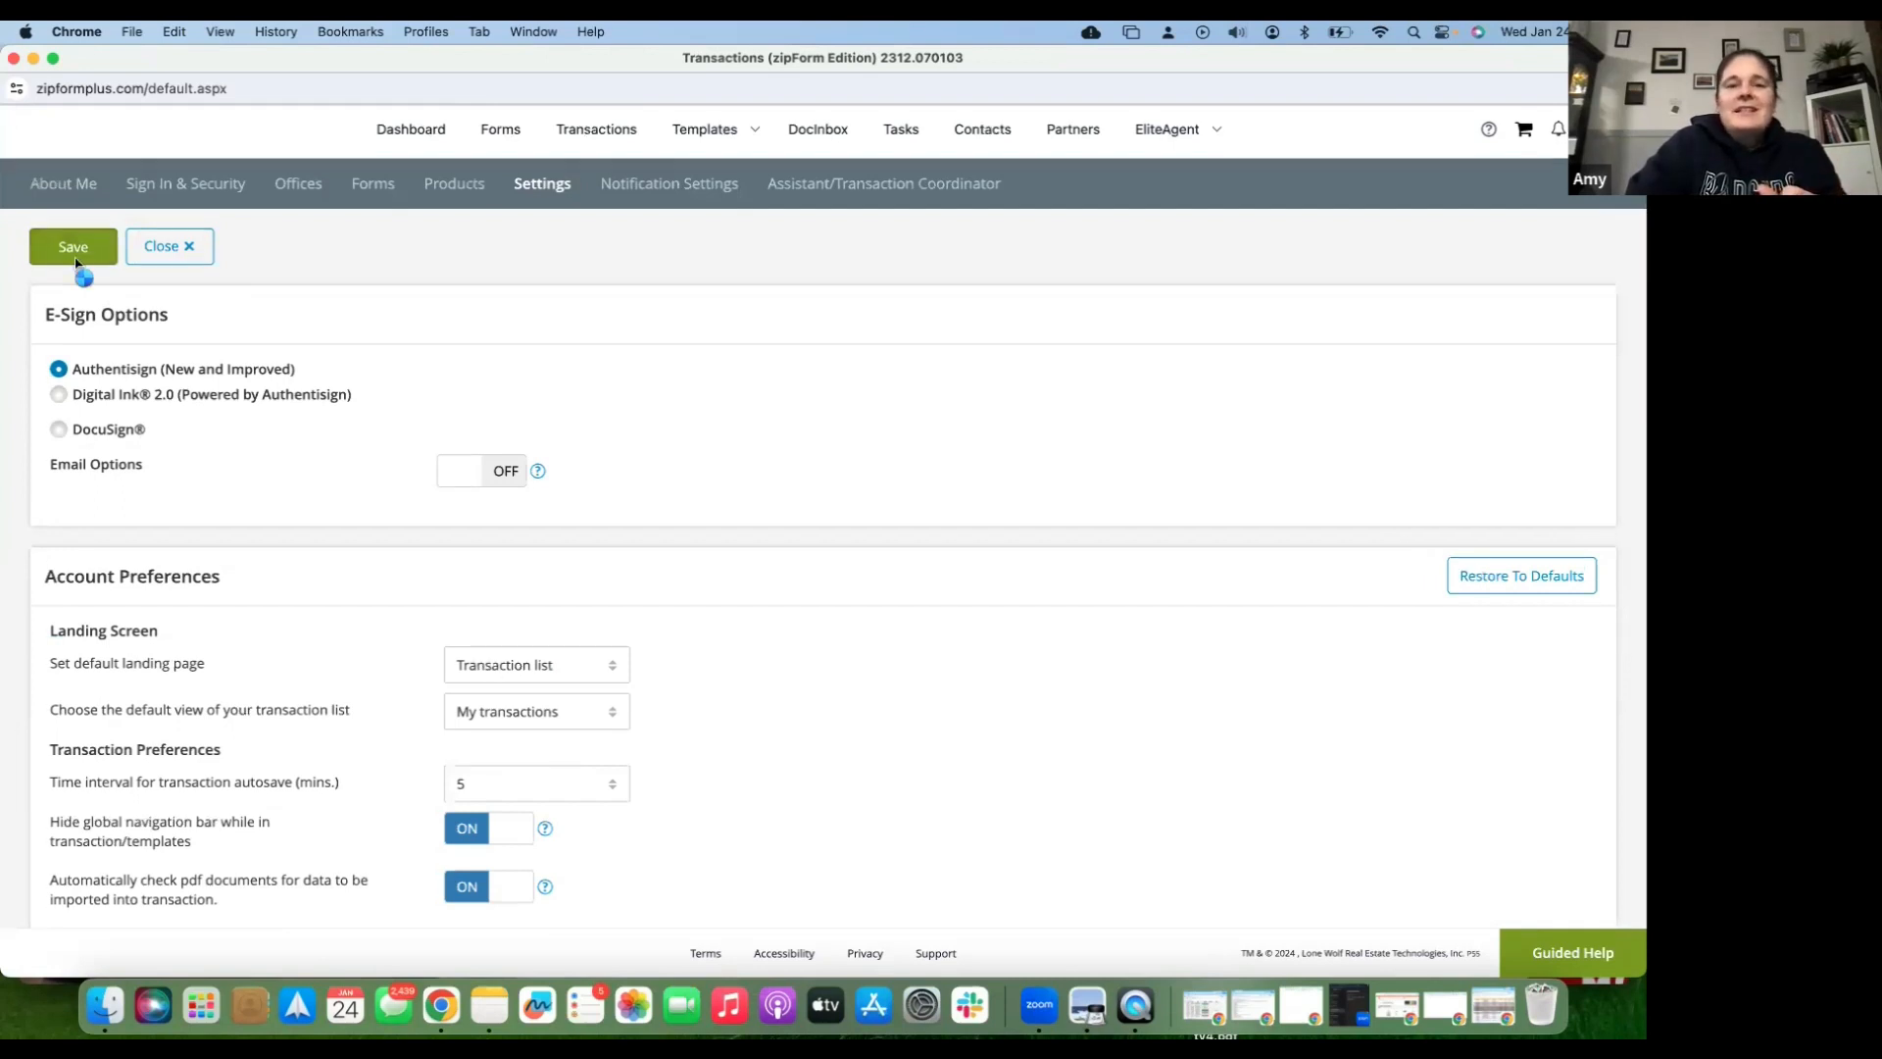
click(74, 256)
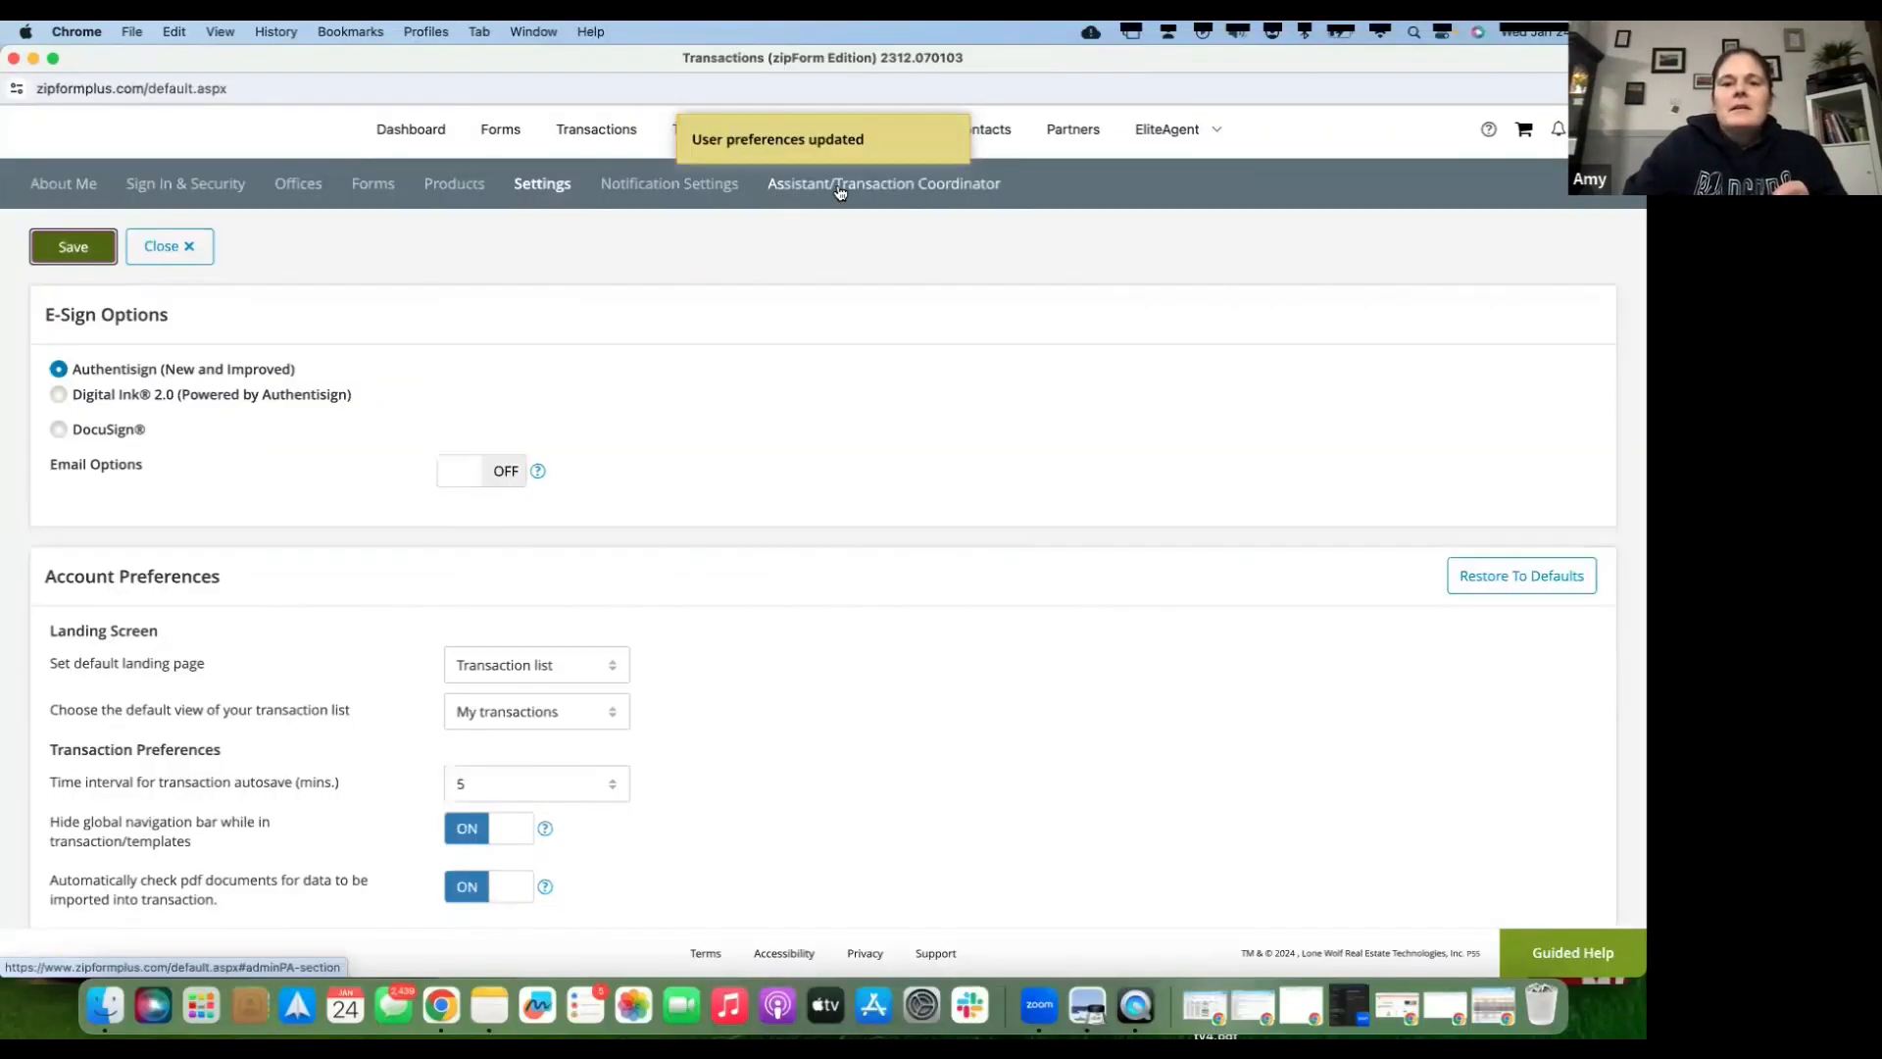
- Open Assistant/Transaction Coordinator settings, start a coordinator invite, dismiss the eliteAgent popup, return to Transactions
click(840, 186)
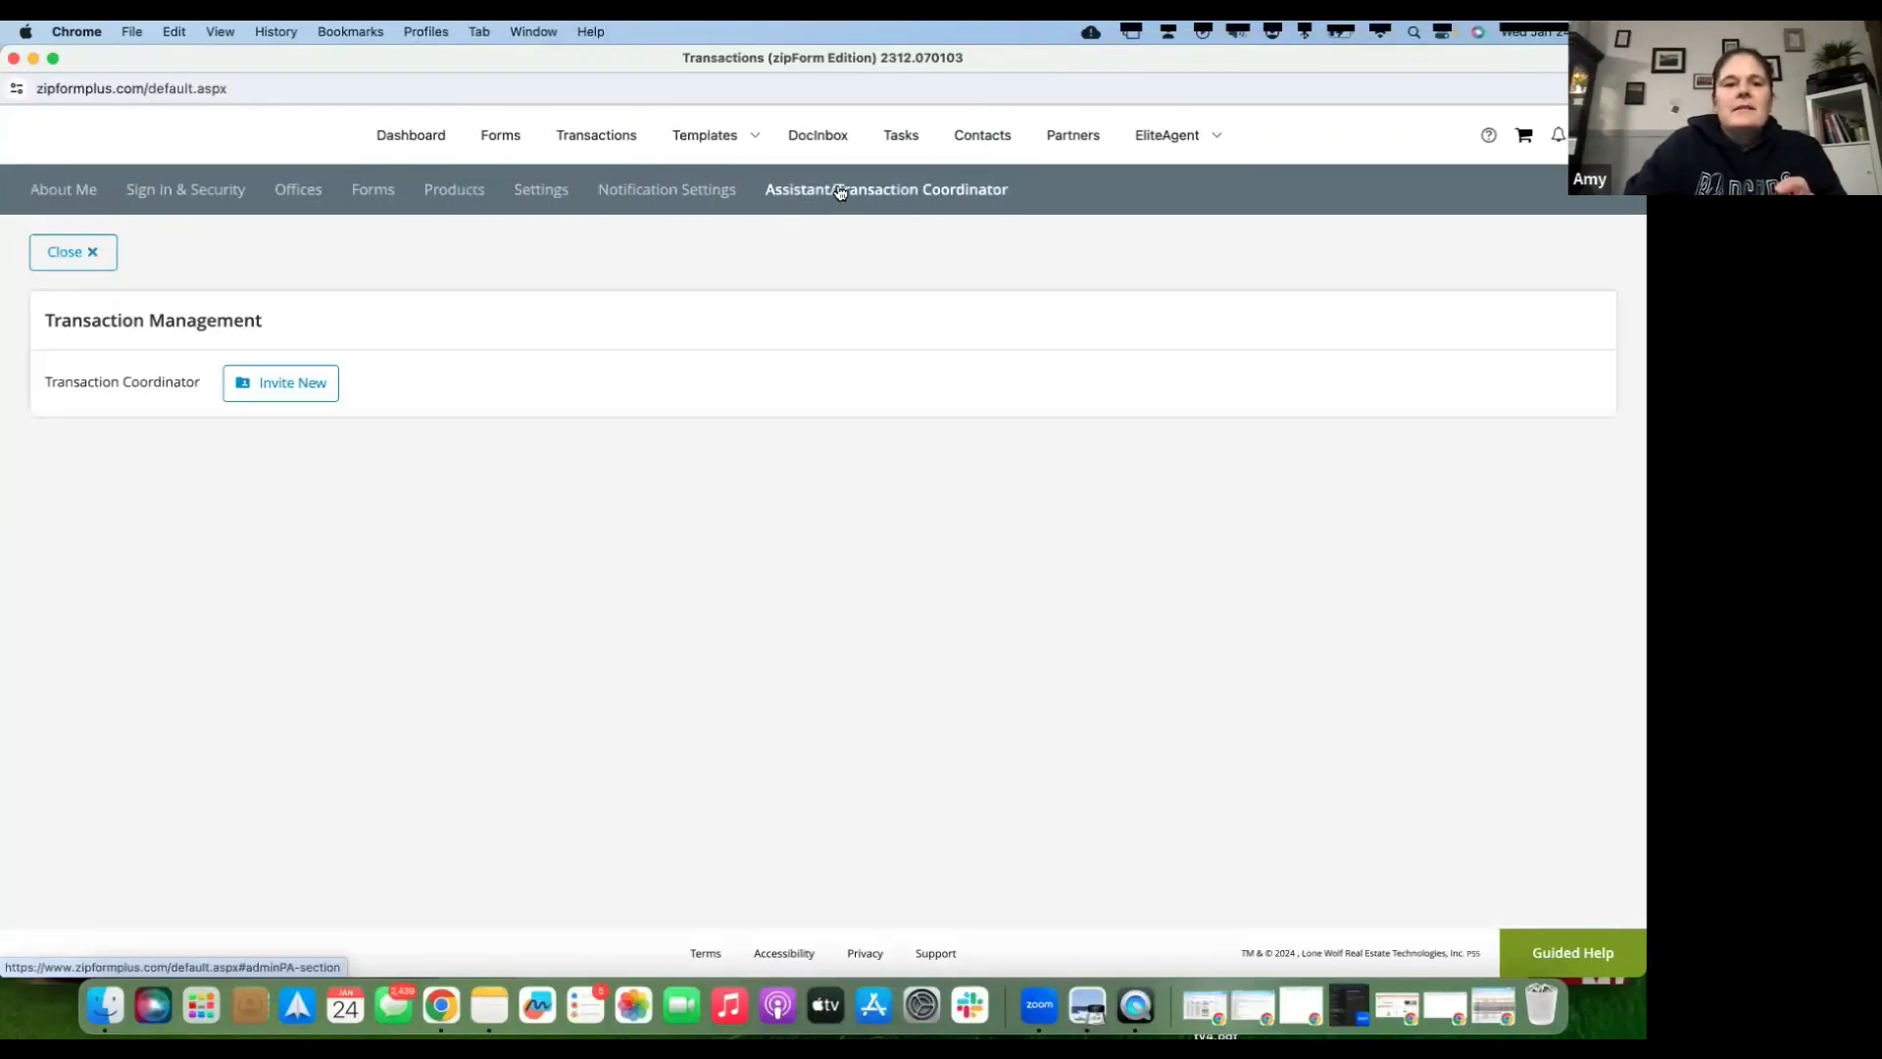
click(292, 392)
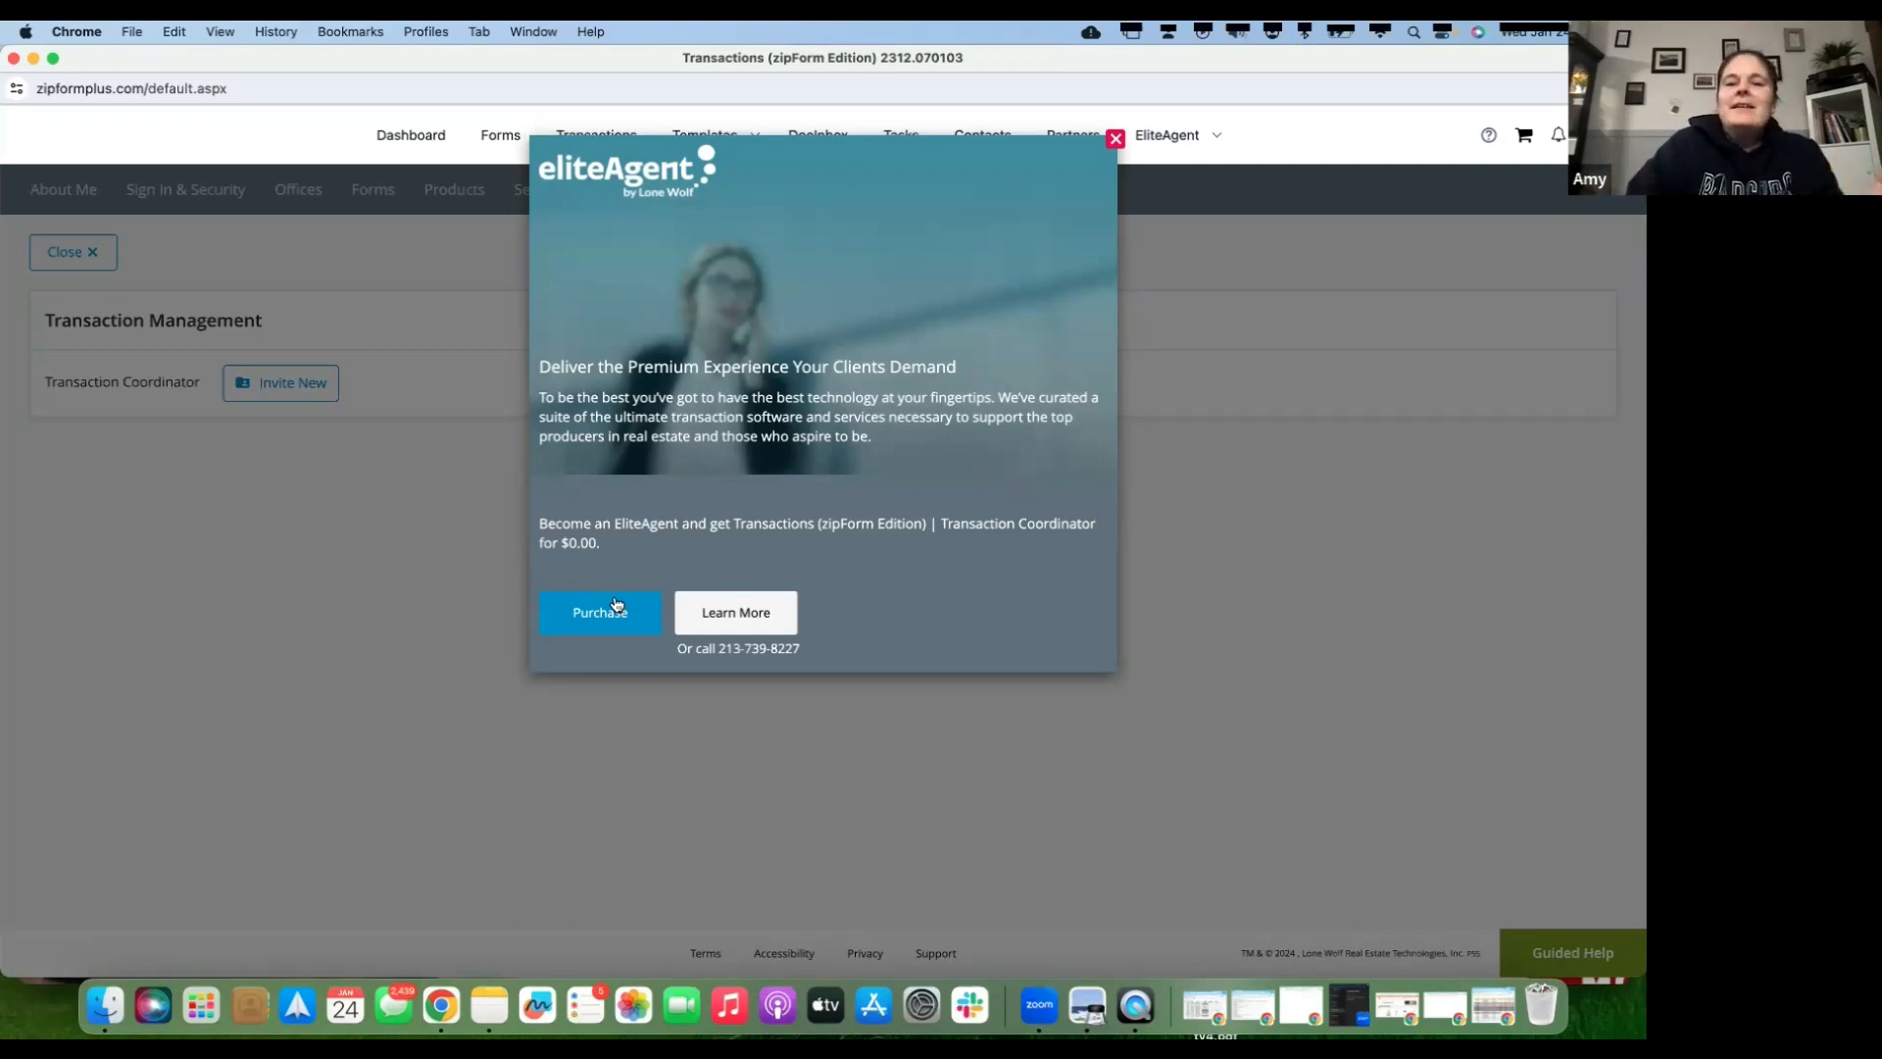
click(1115, 140)
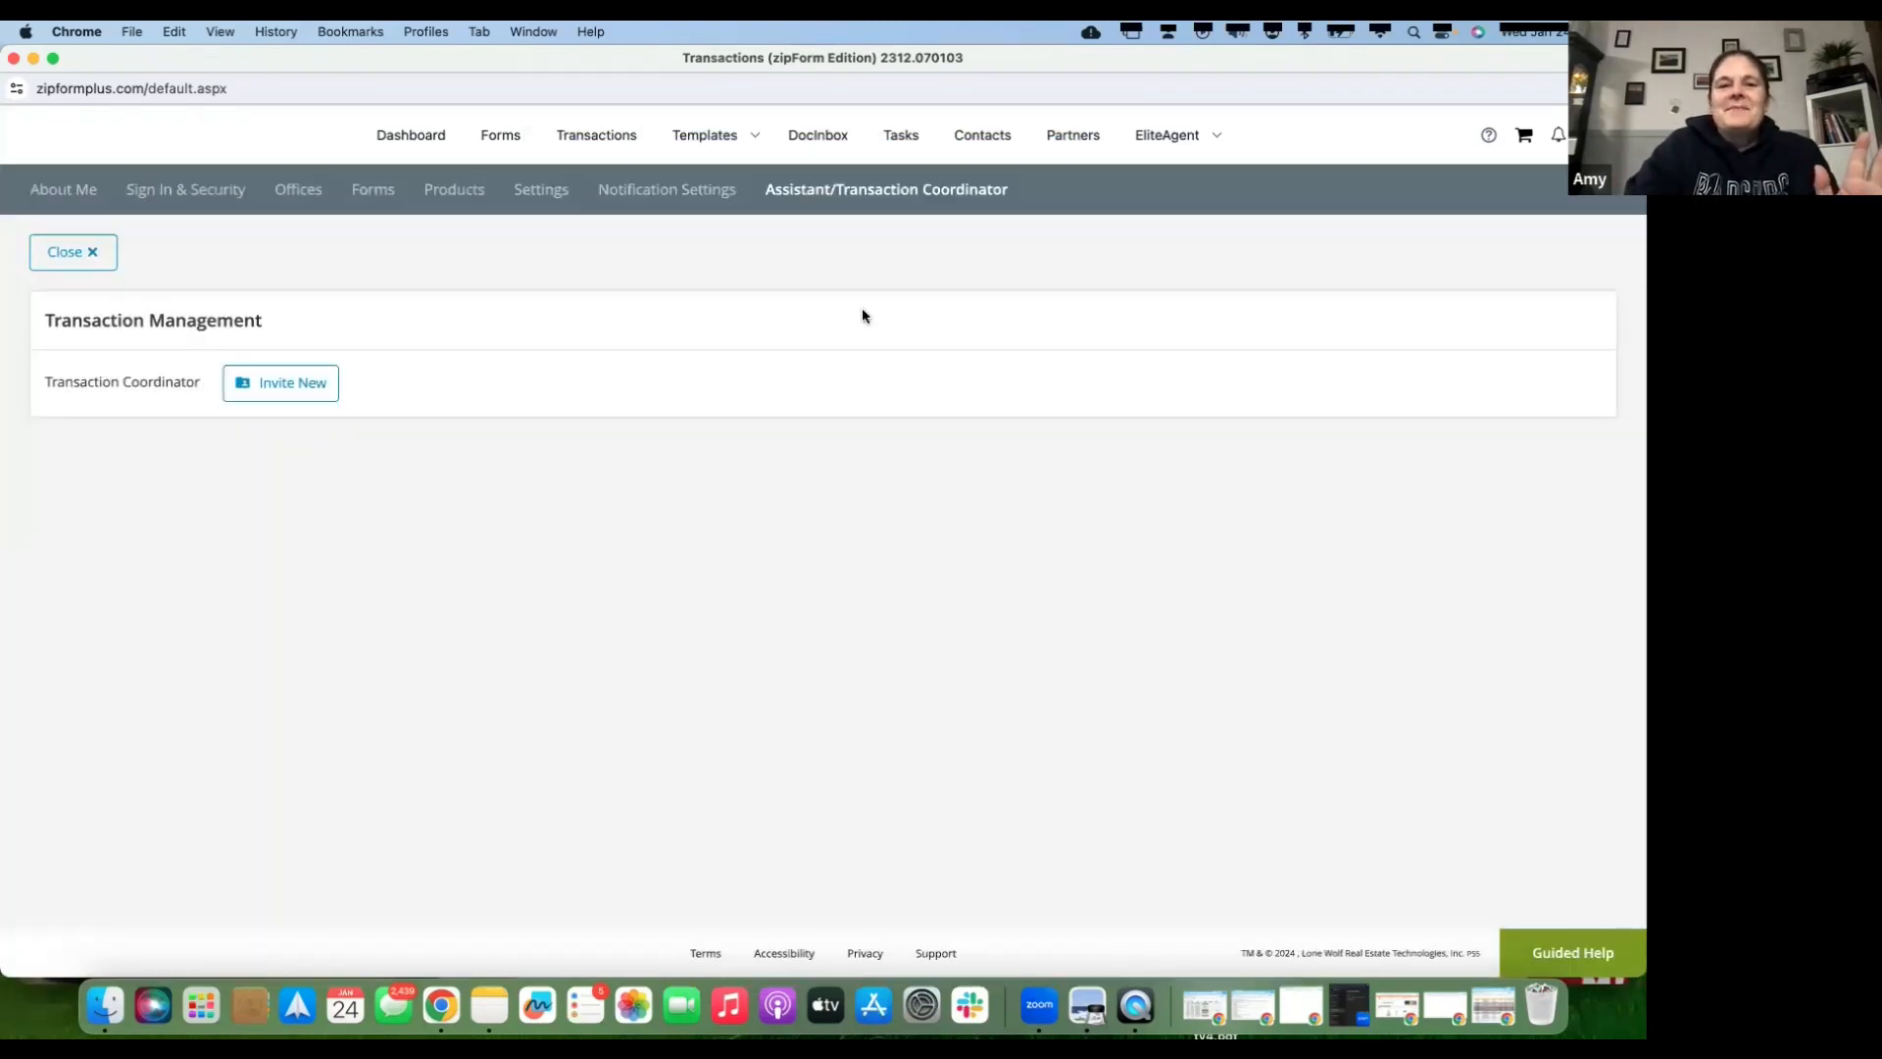
click(593, 135)
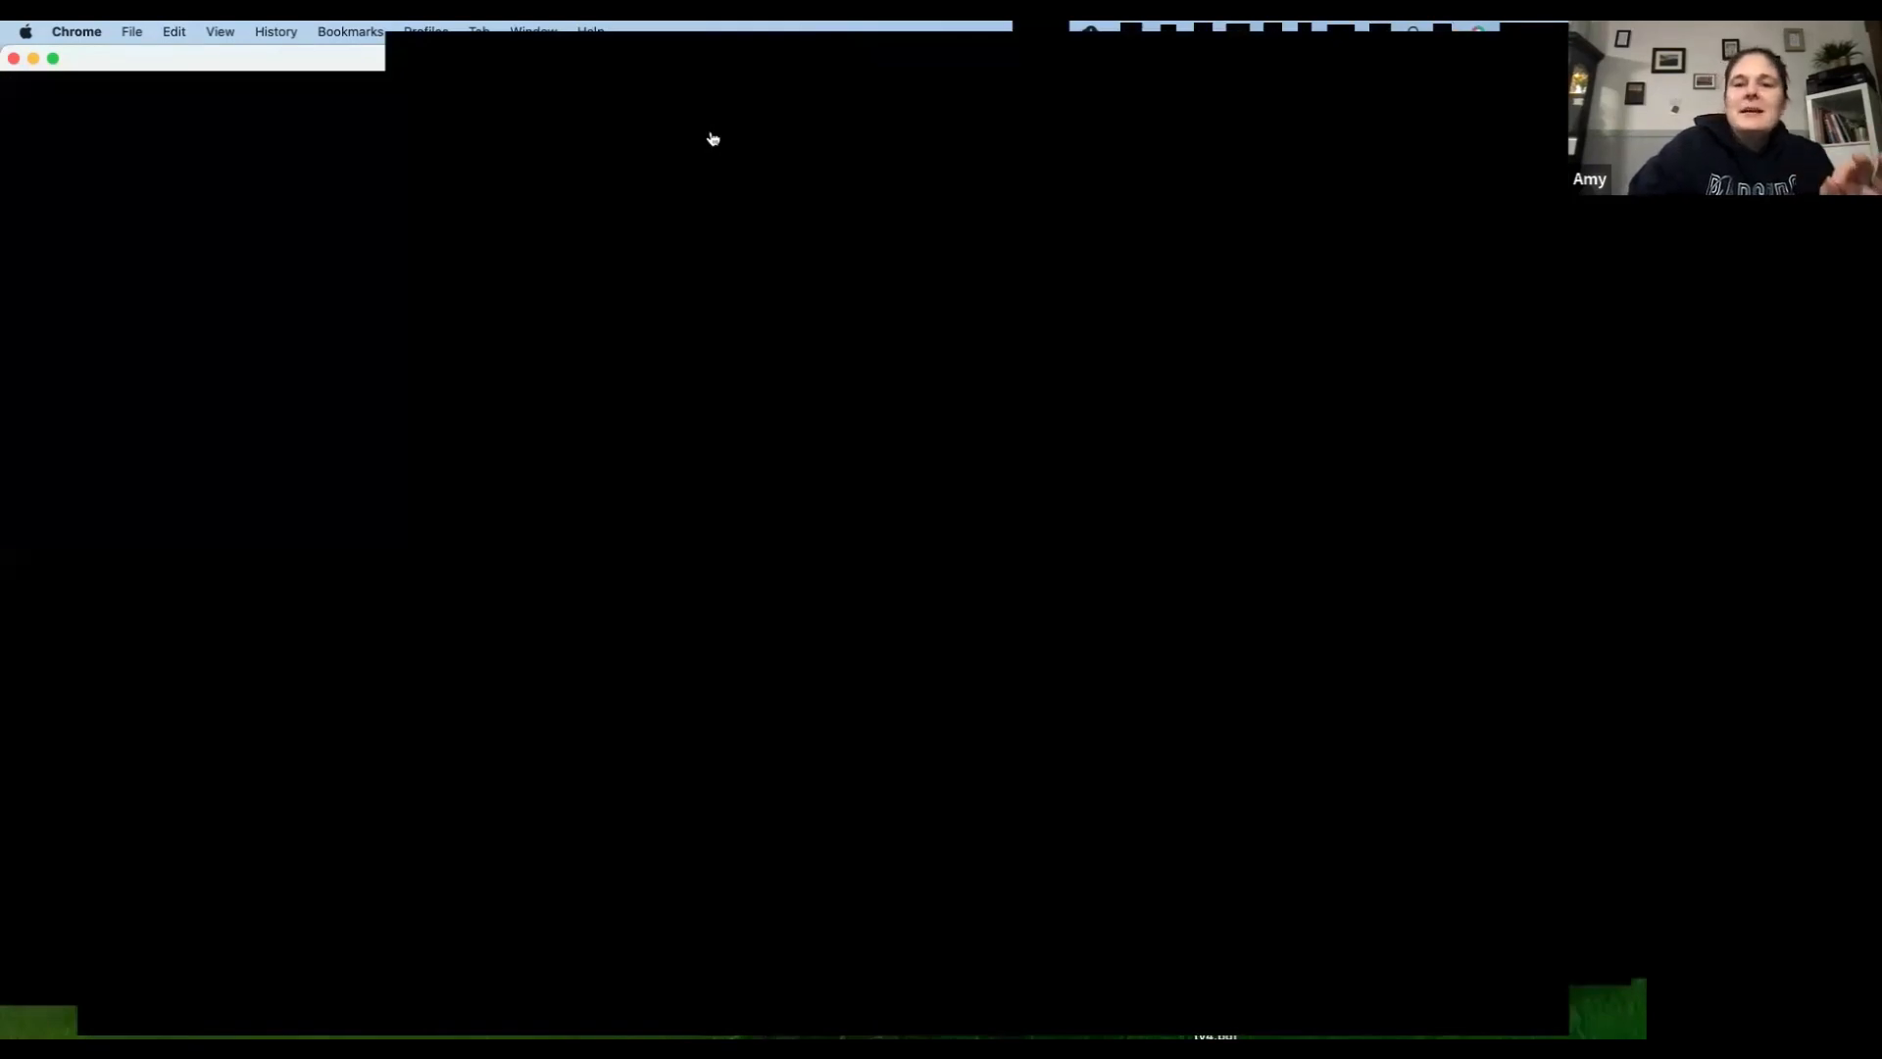
- Open Templates > Forms and Checklists to list the six saved purchase templates
mouse_move(713, 140)
click(707, 140)
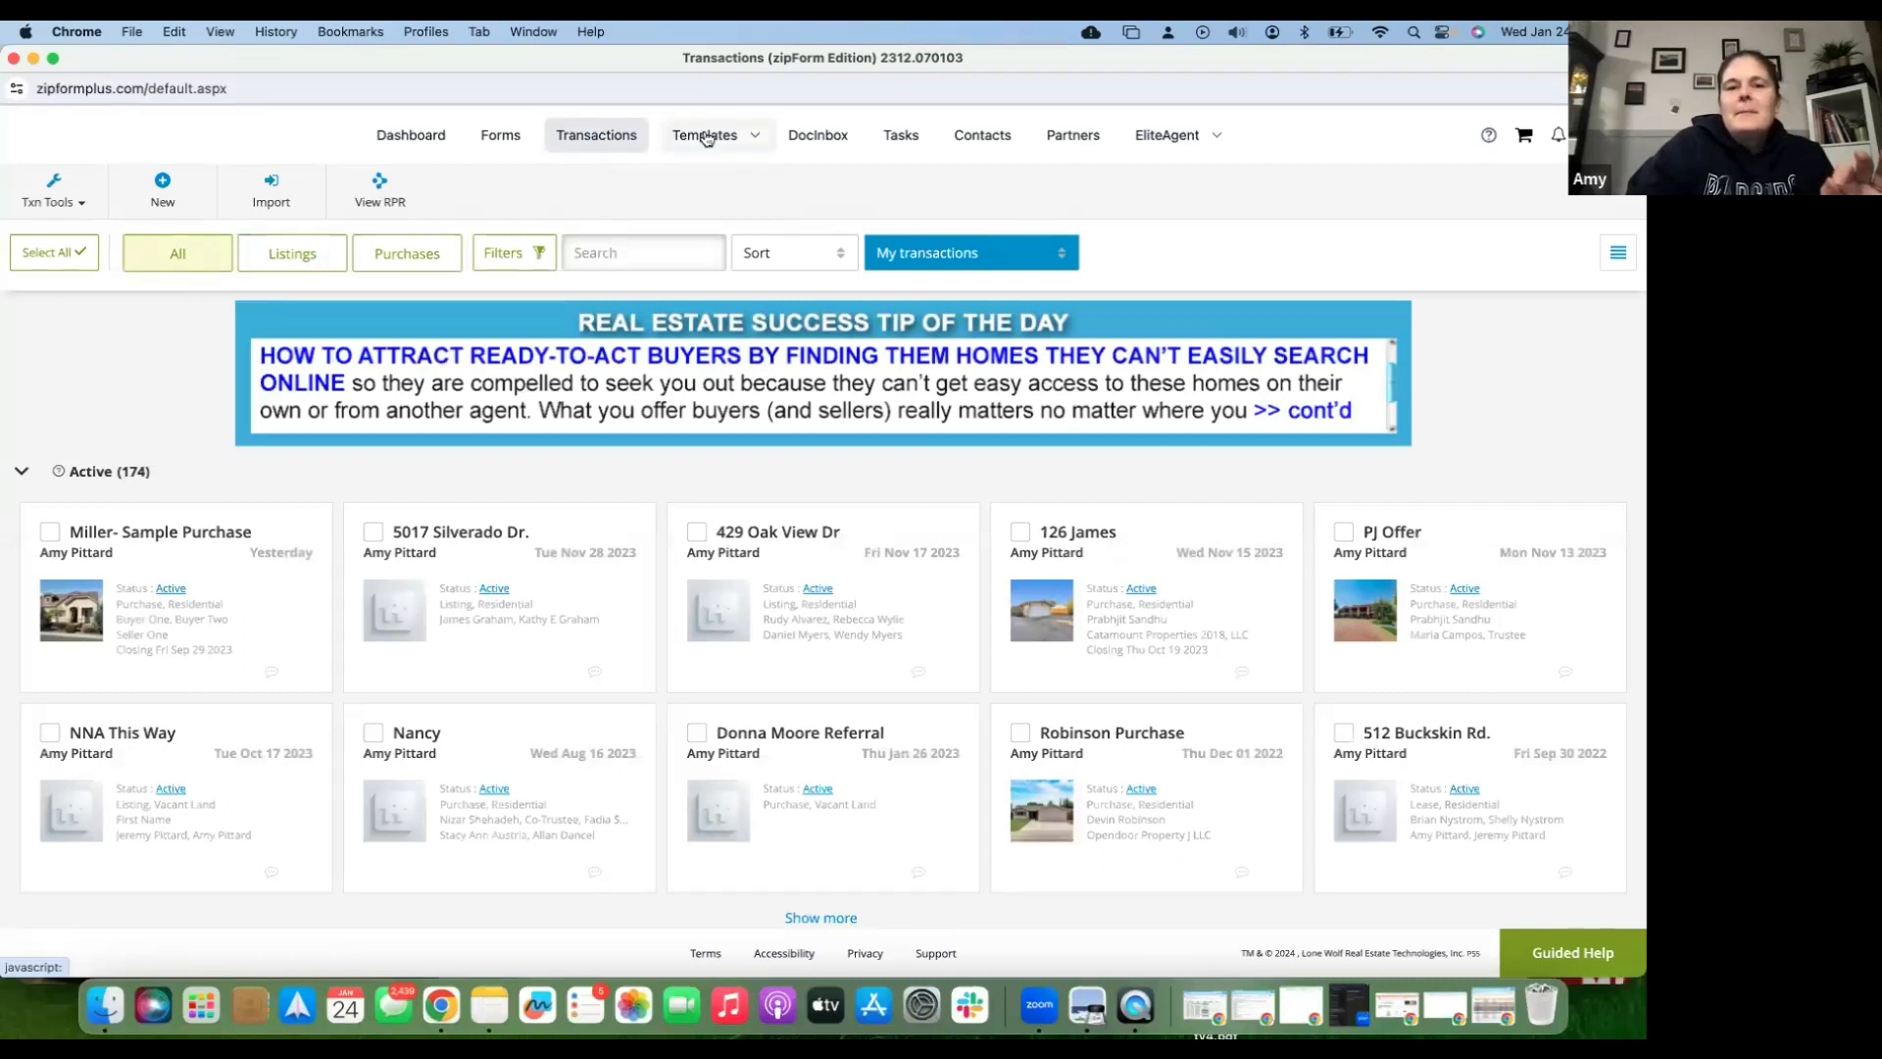
click(706, 140)
click(666, 184)
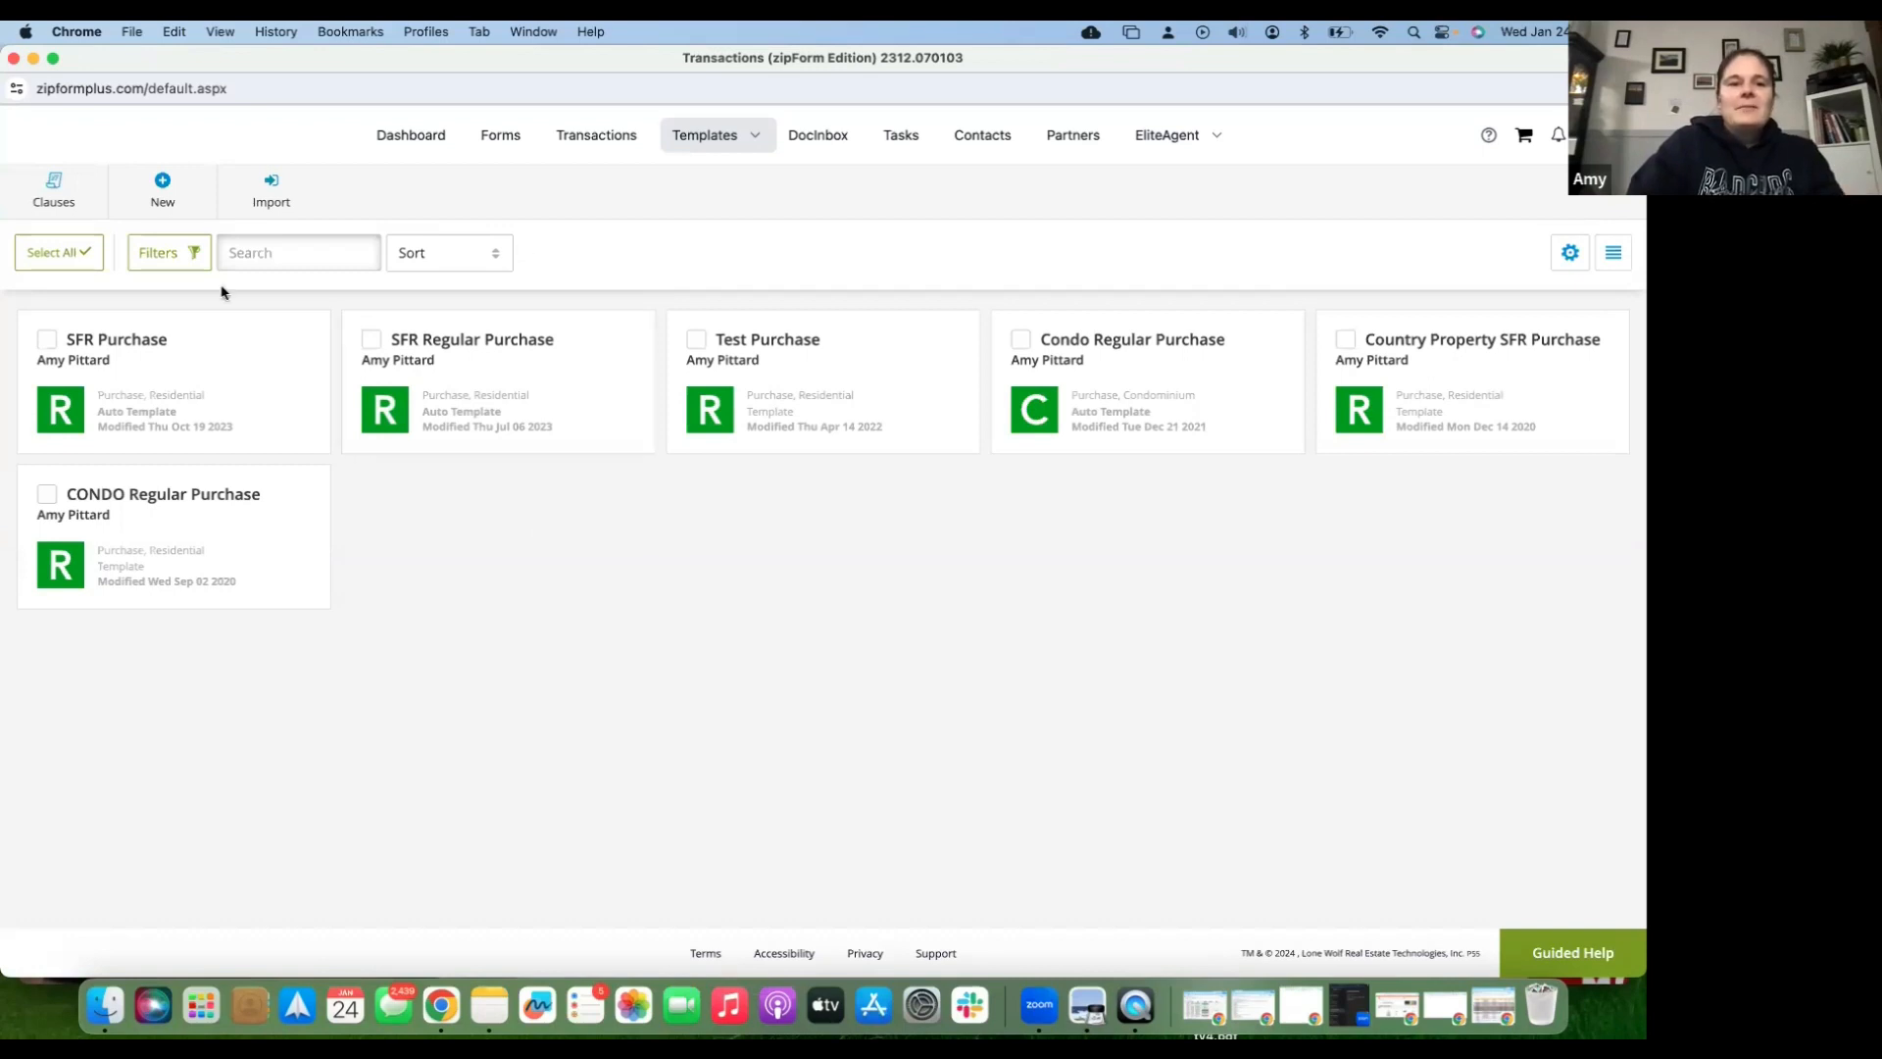
- Create a new Listing template named 'SFR Listing' in the Residential category
click(163, 187)
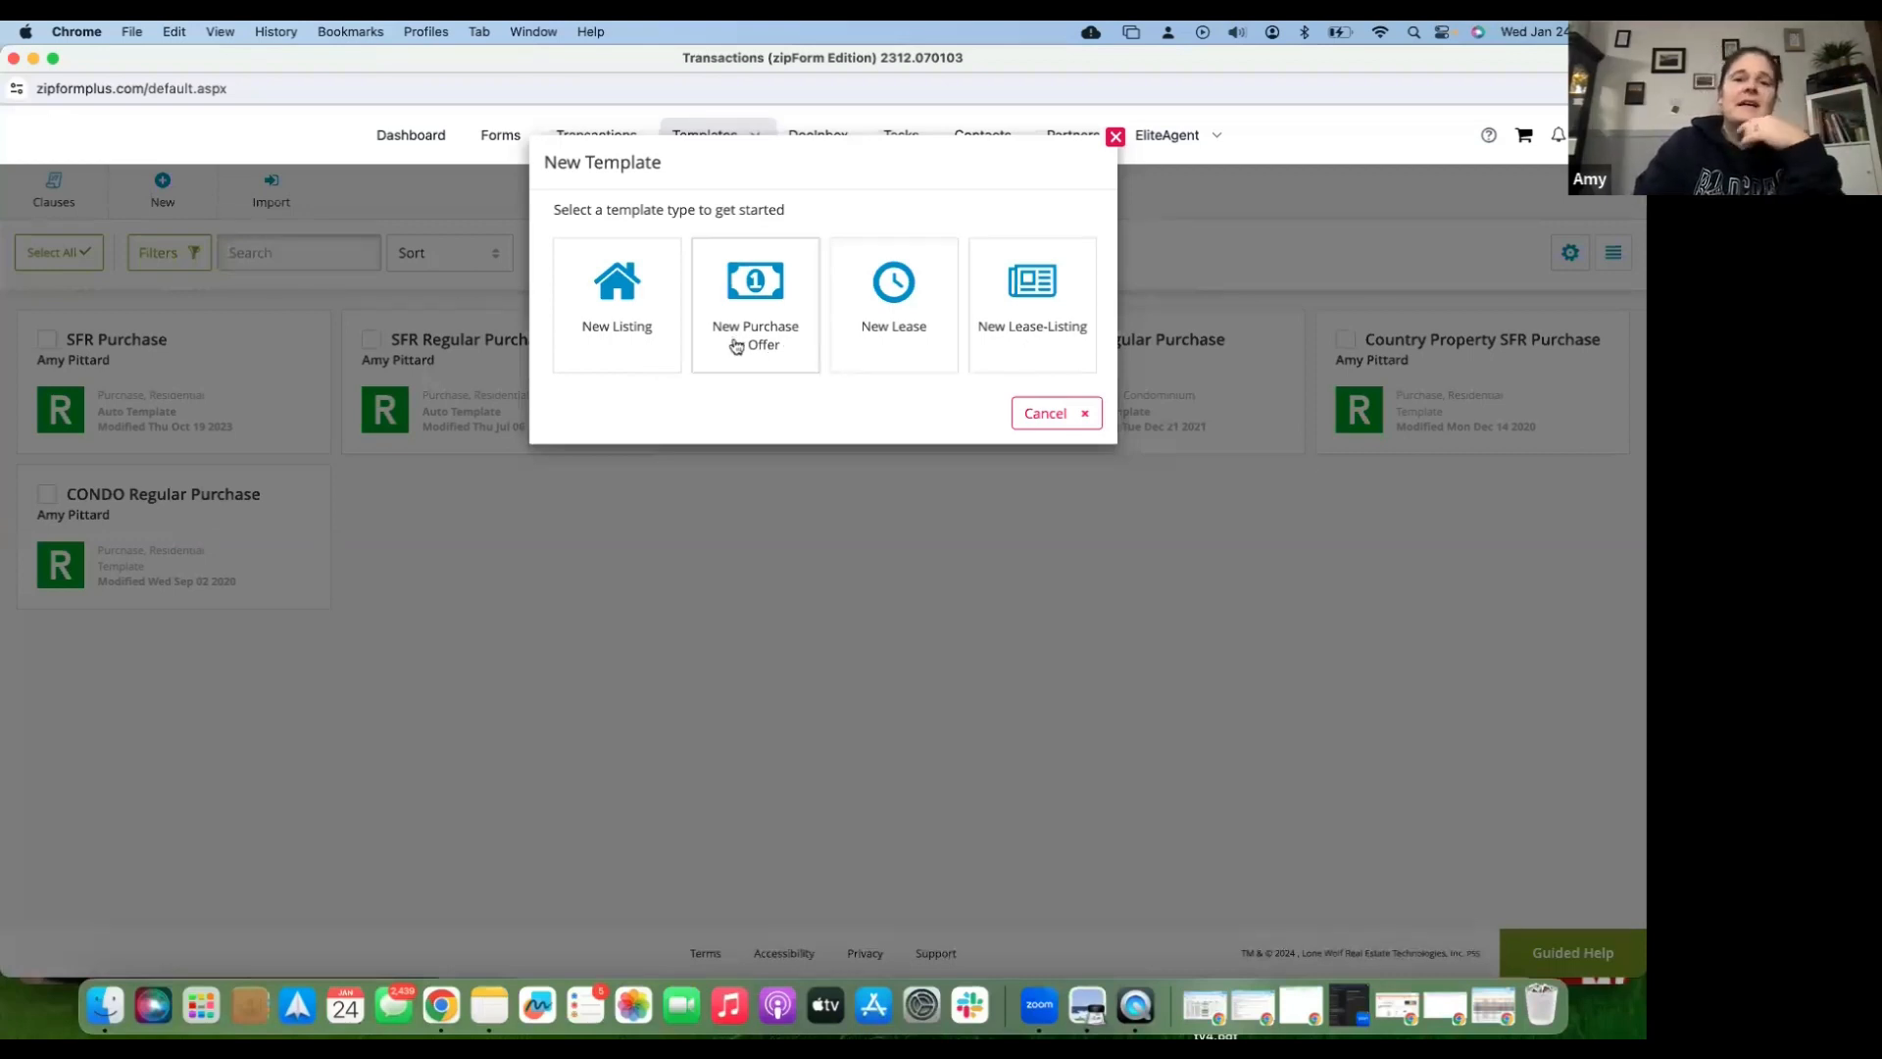
click(630, 328)
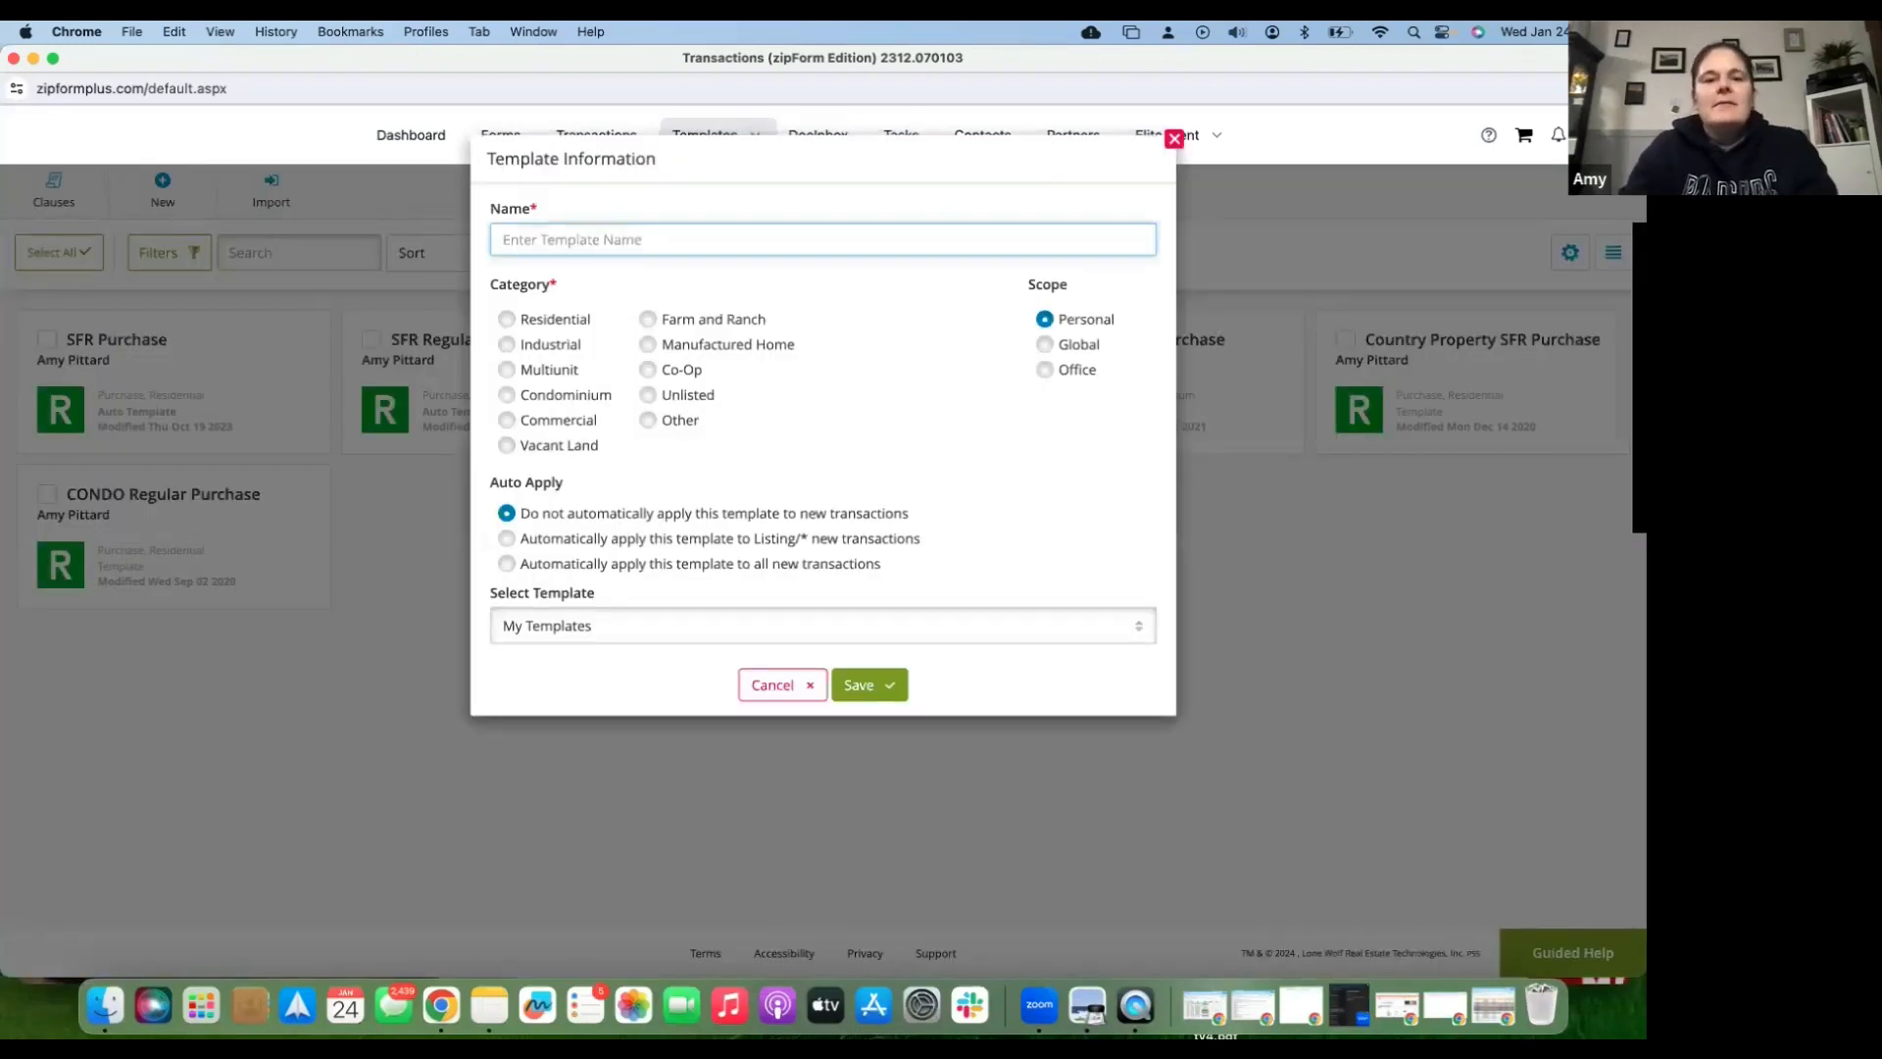
text(SFR Listing)
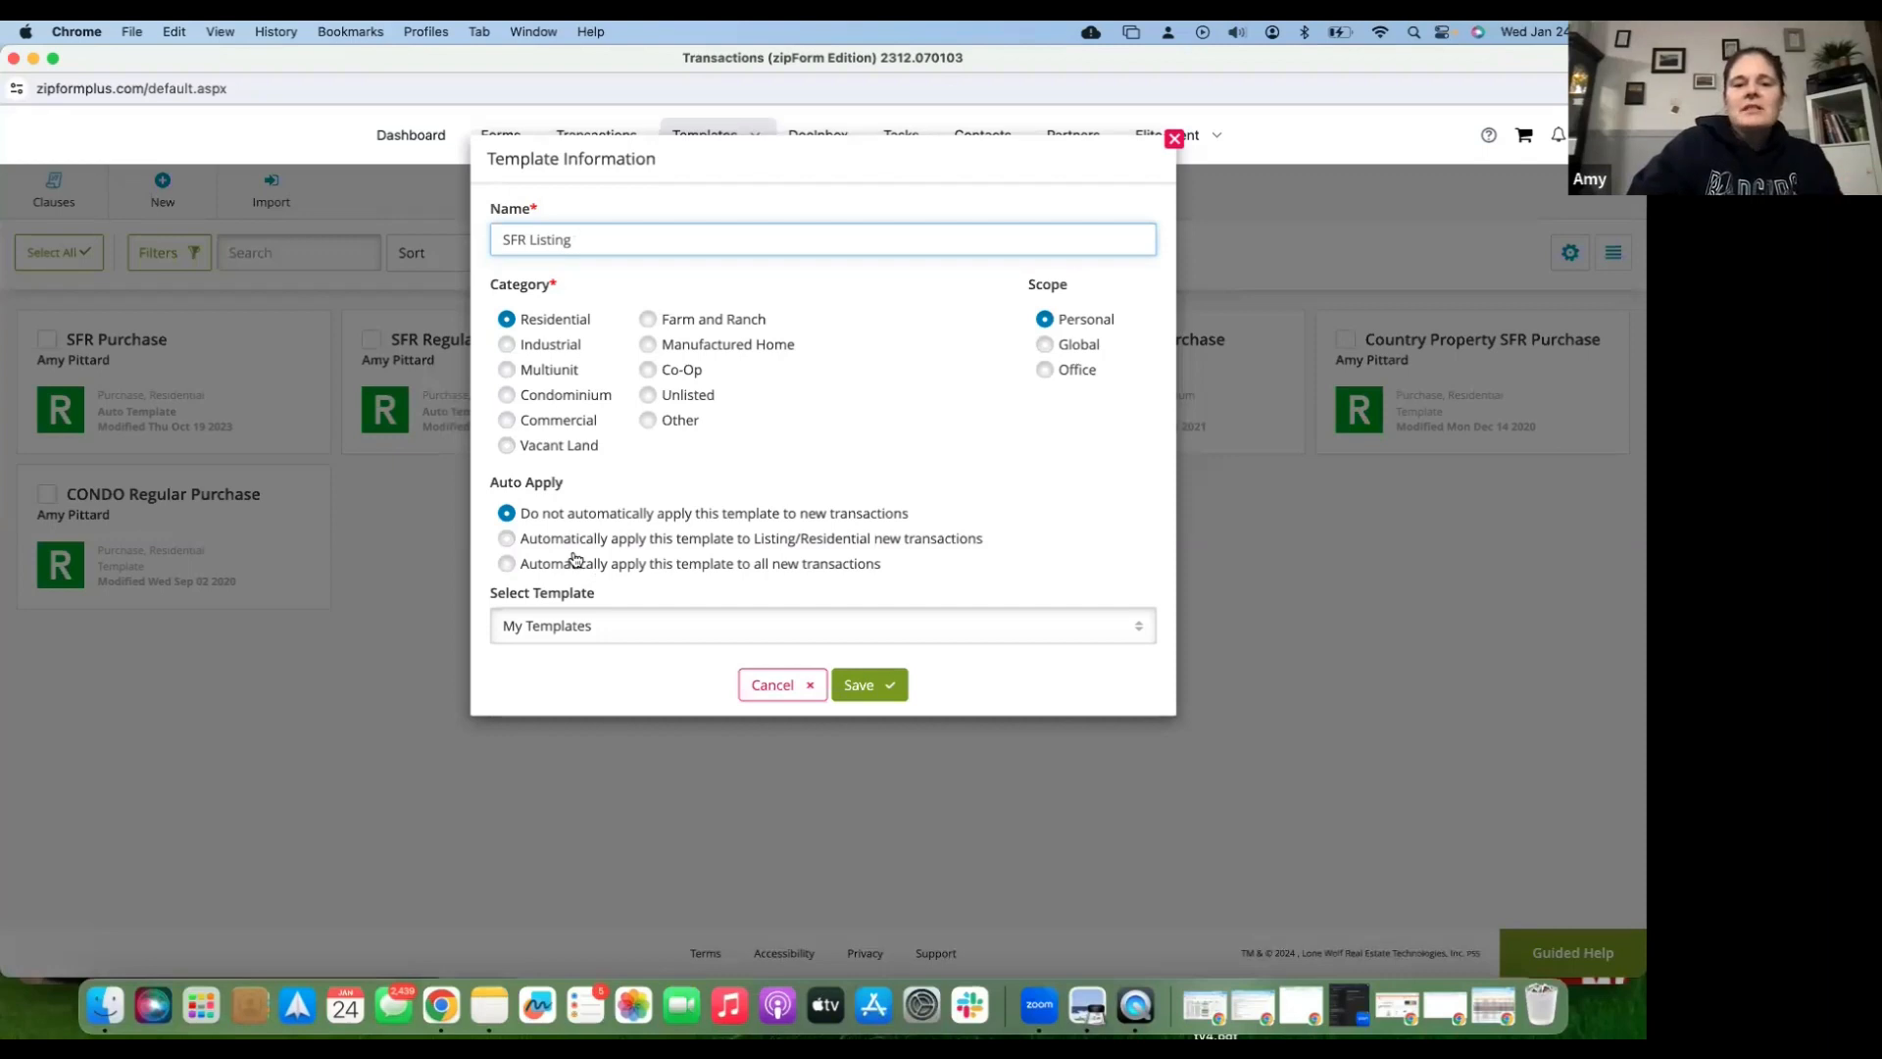
- Enable auto-apply to new Listing/Residential transactions and save the SFR Listing template
click(507, 540)
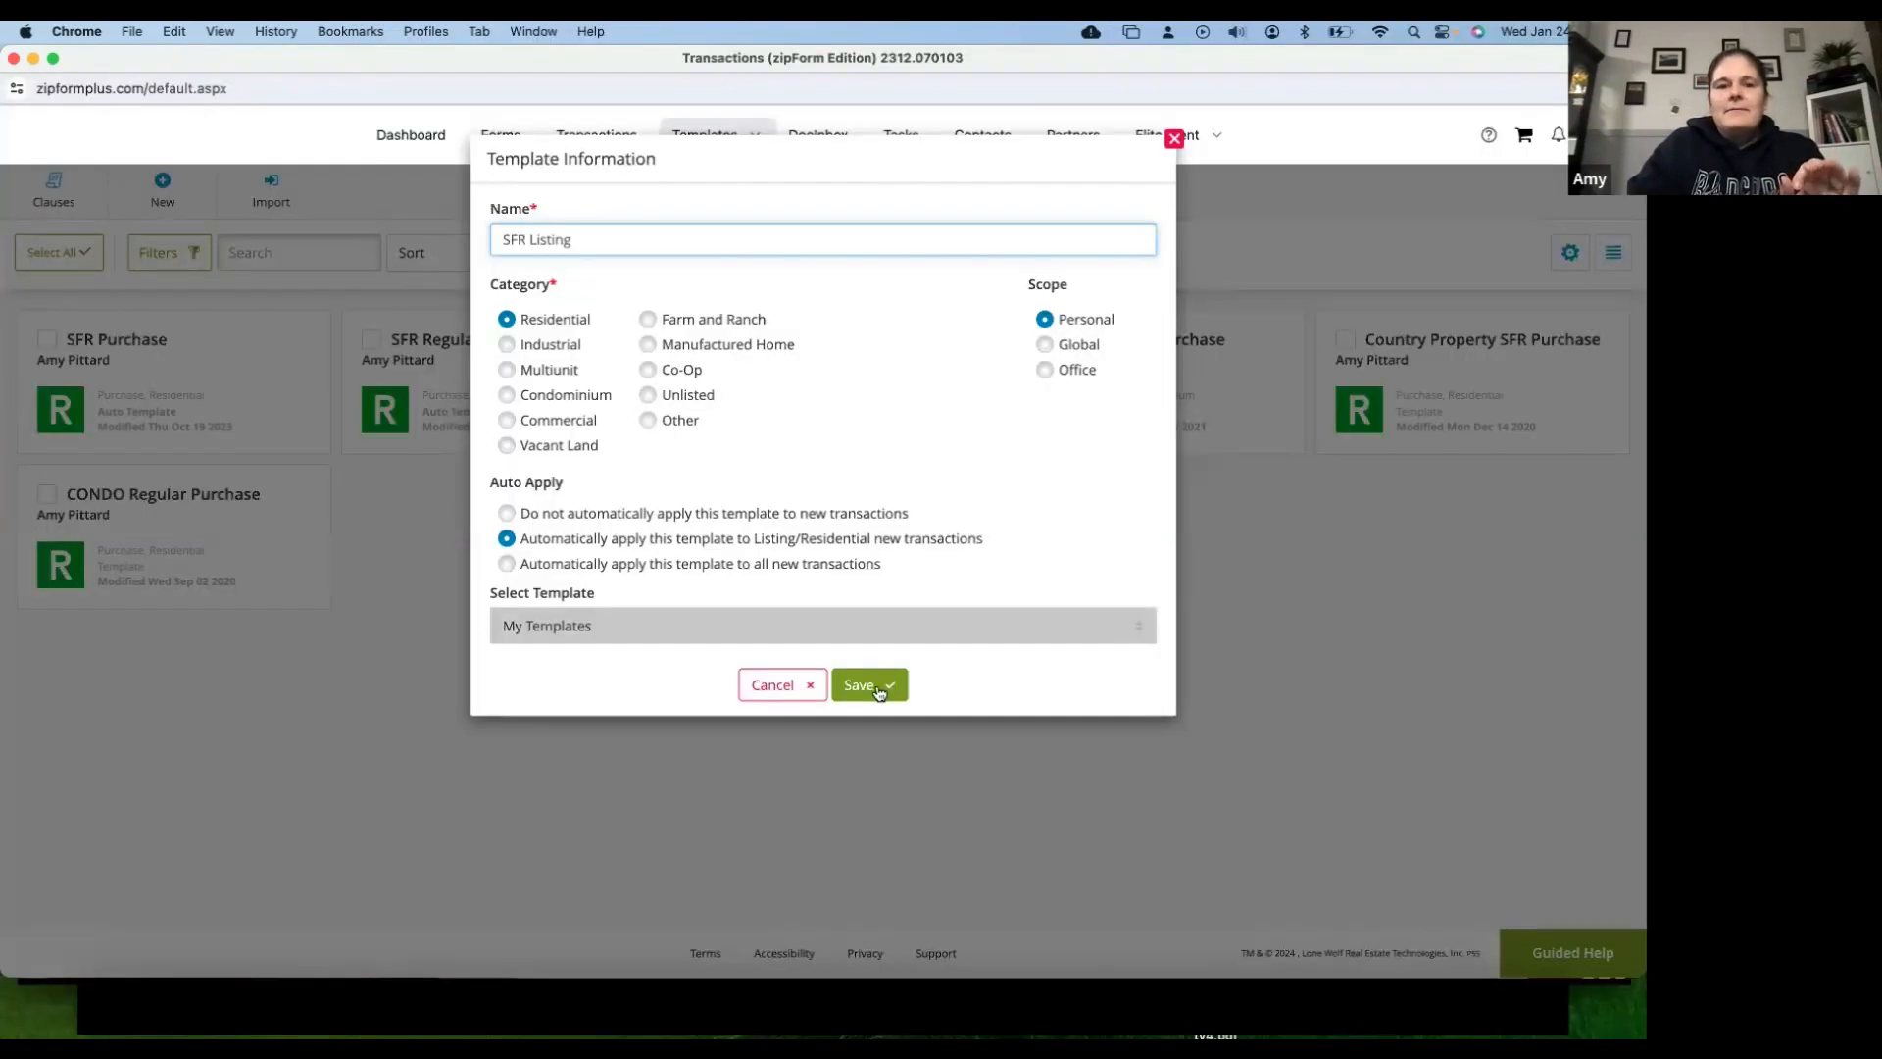
click(876, 686)
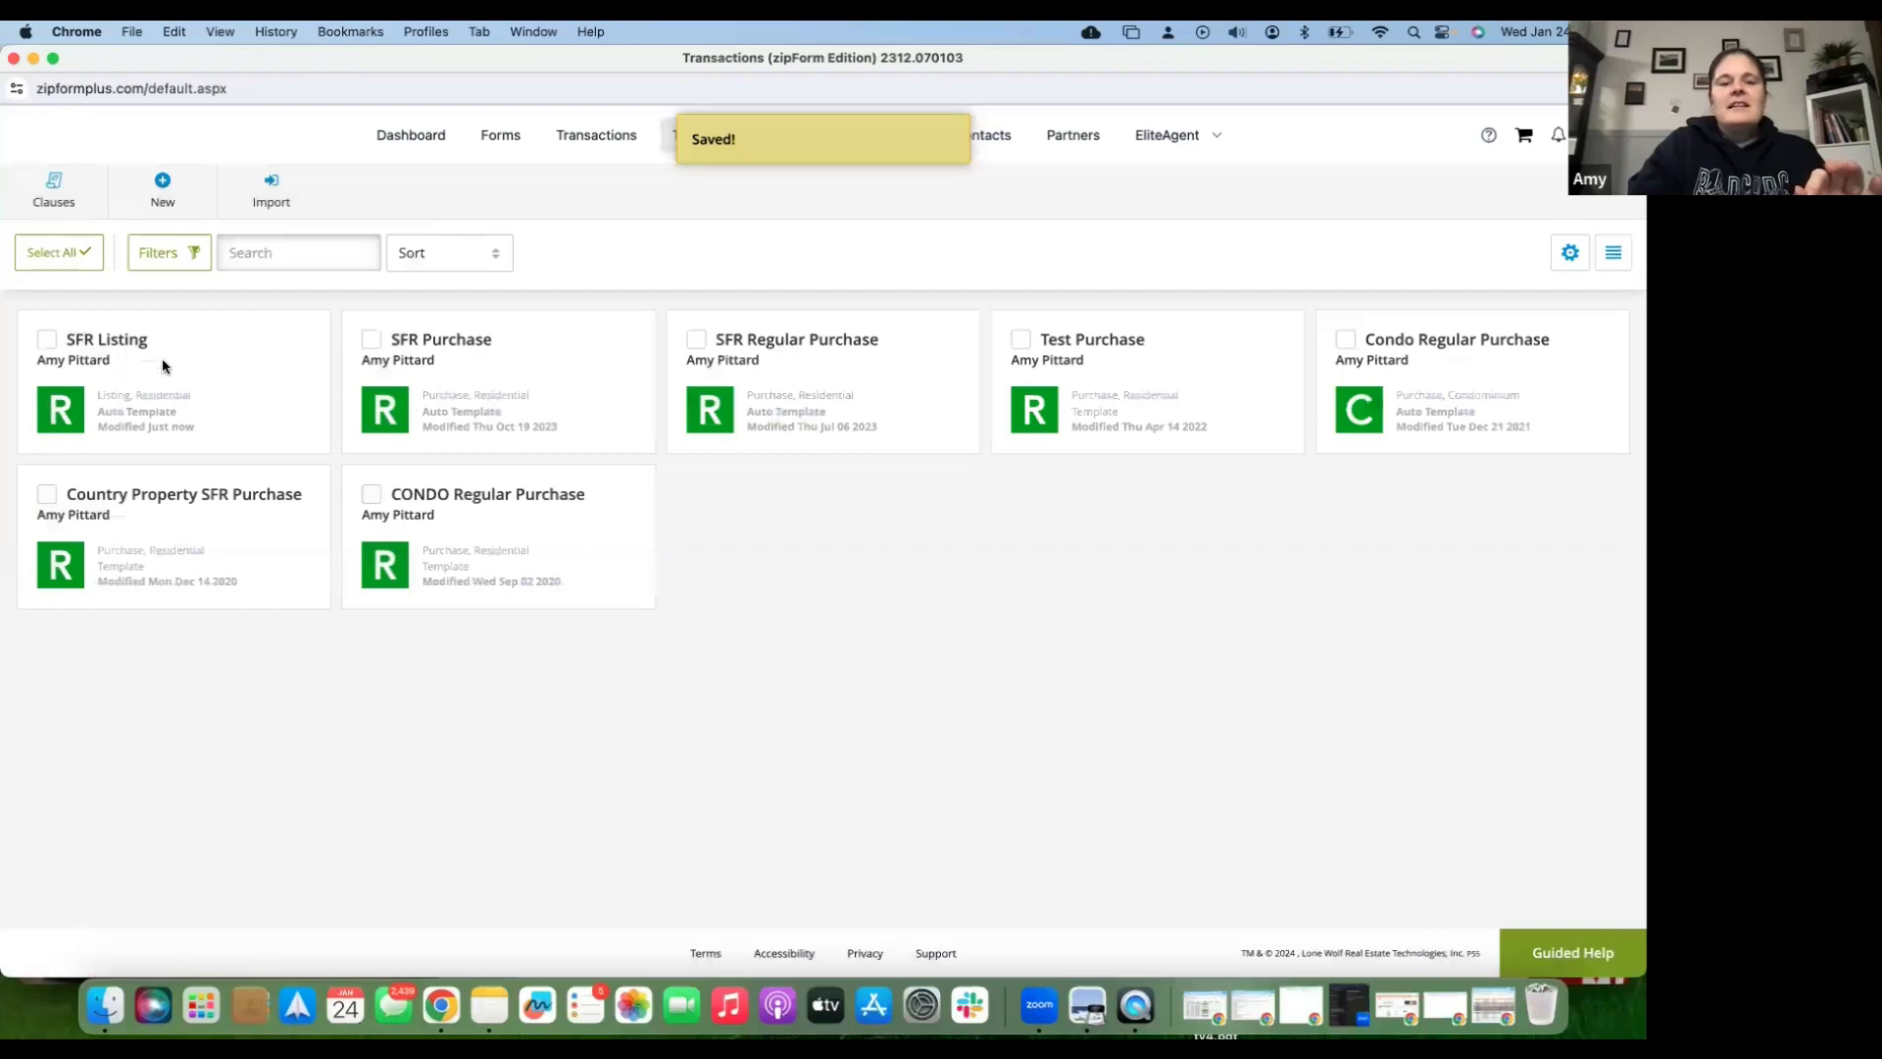
- Open the SFR Listing template's forms library and add the RLA exclusive listing agreement
click(164, 365)
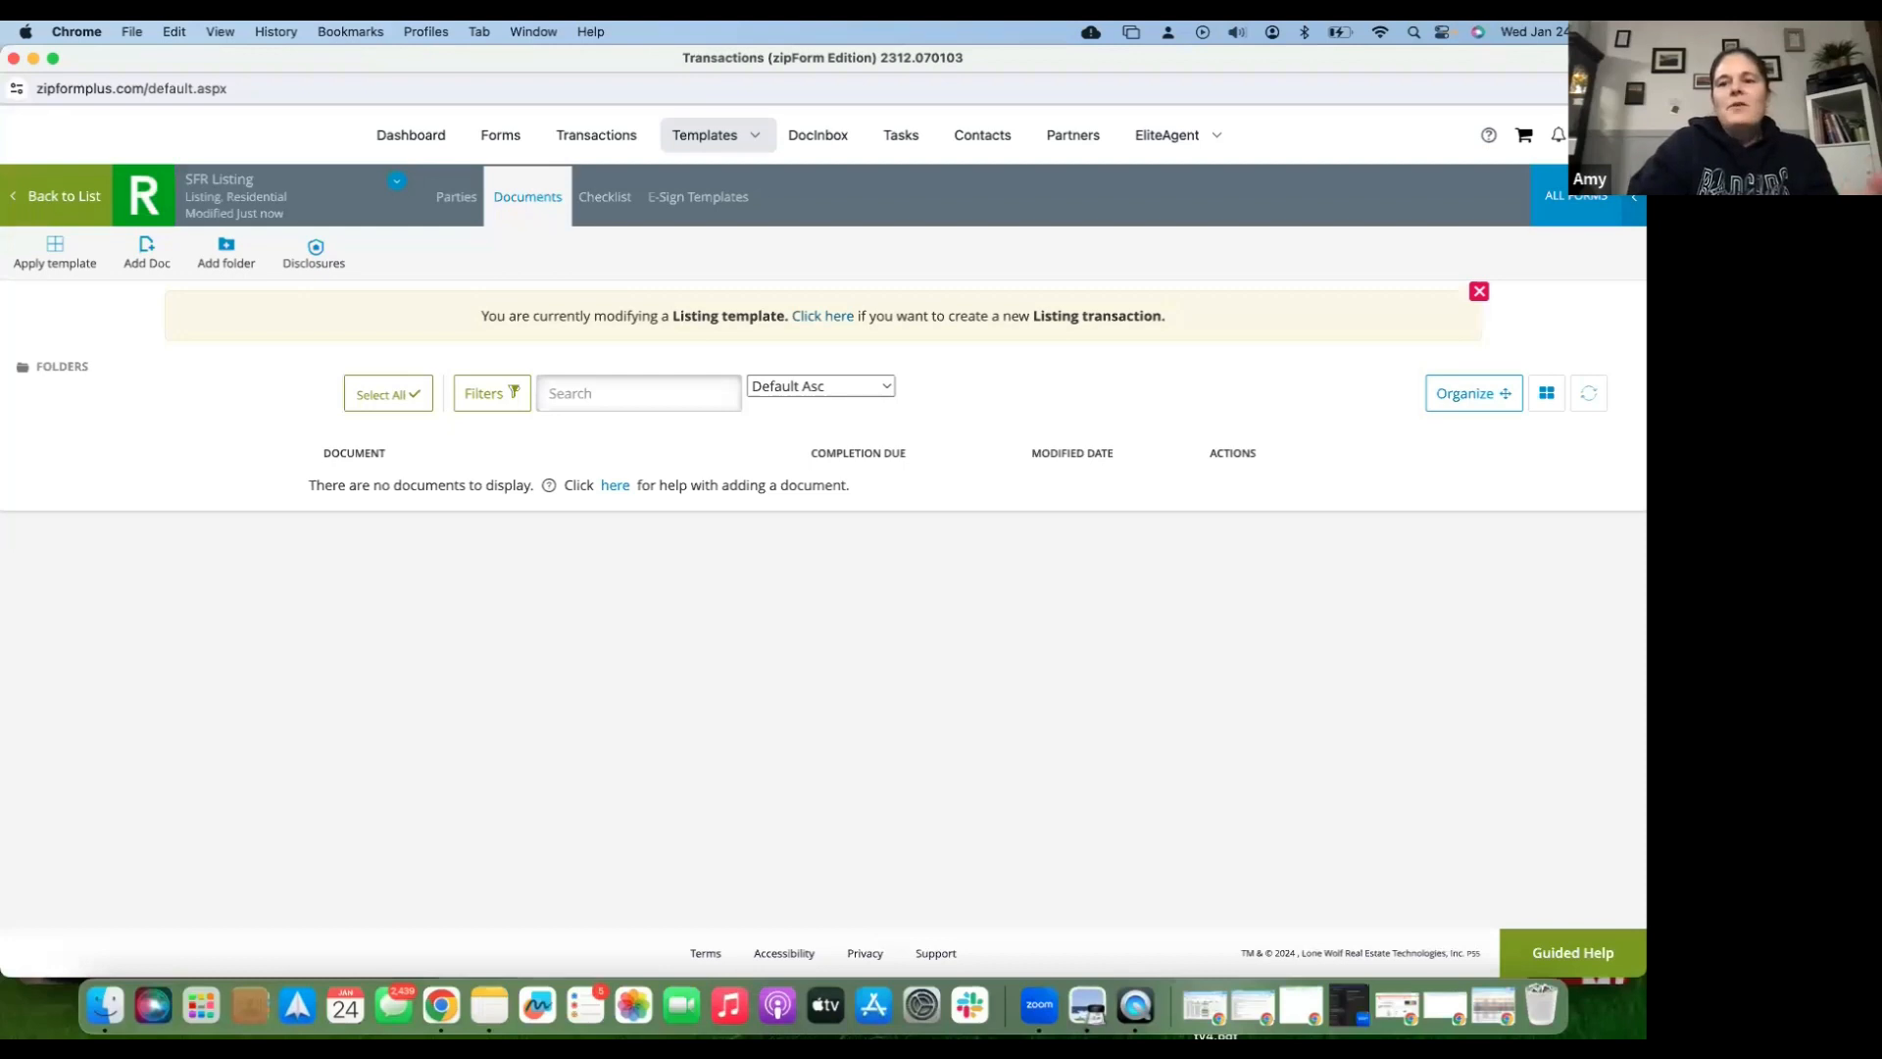
click(1578, 191)
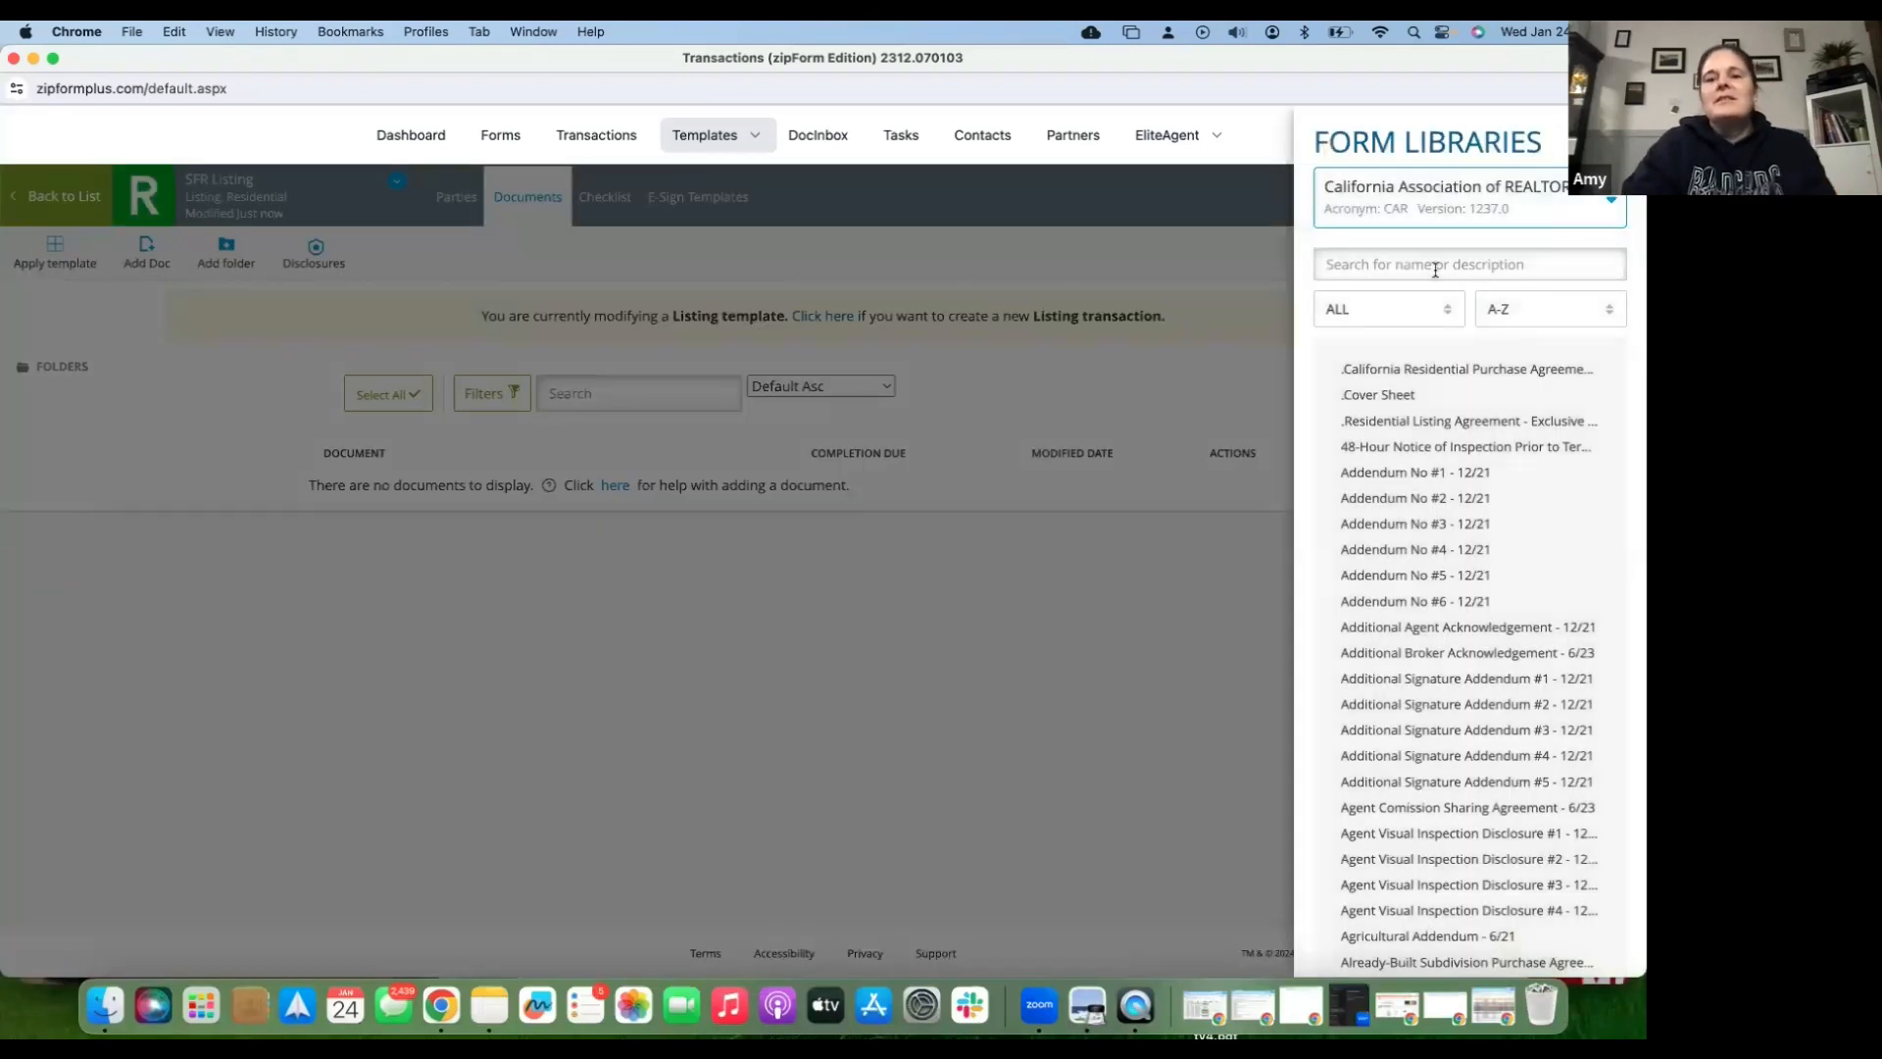
click(1435, 269)
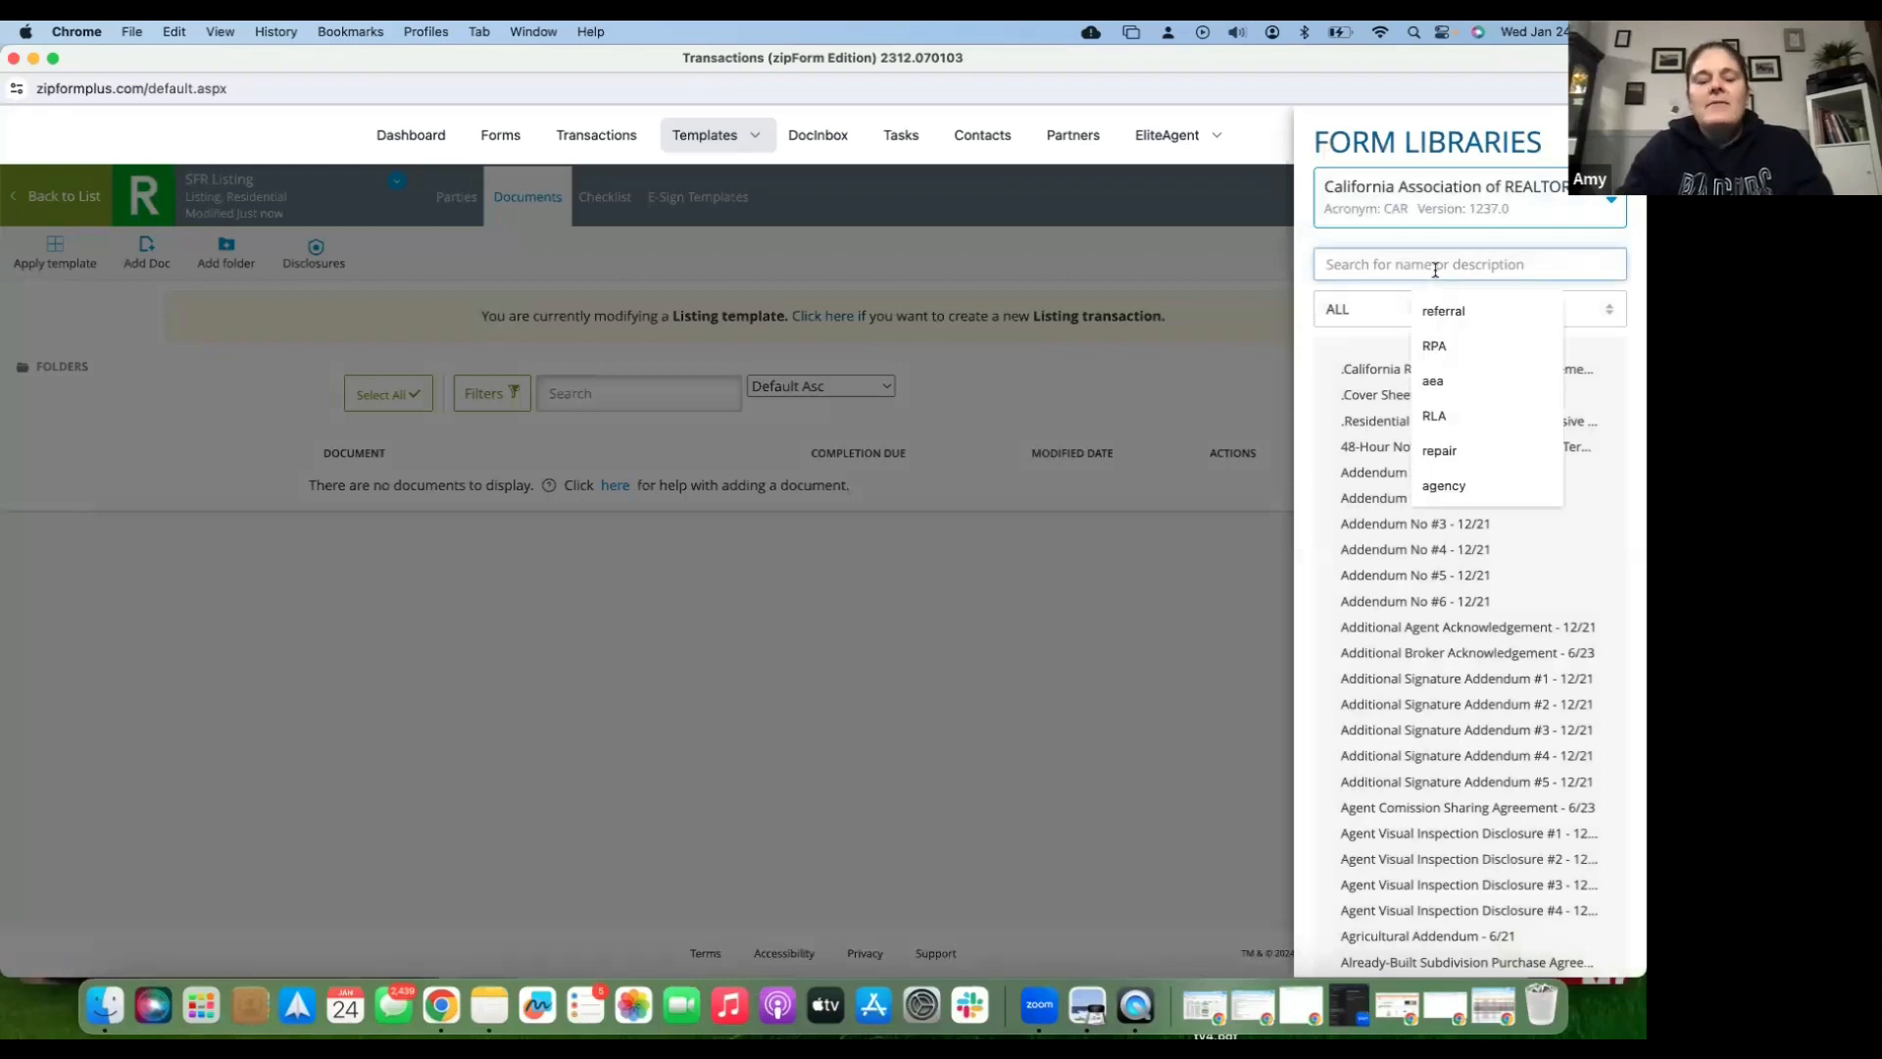
text(RLA)
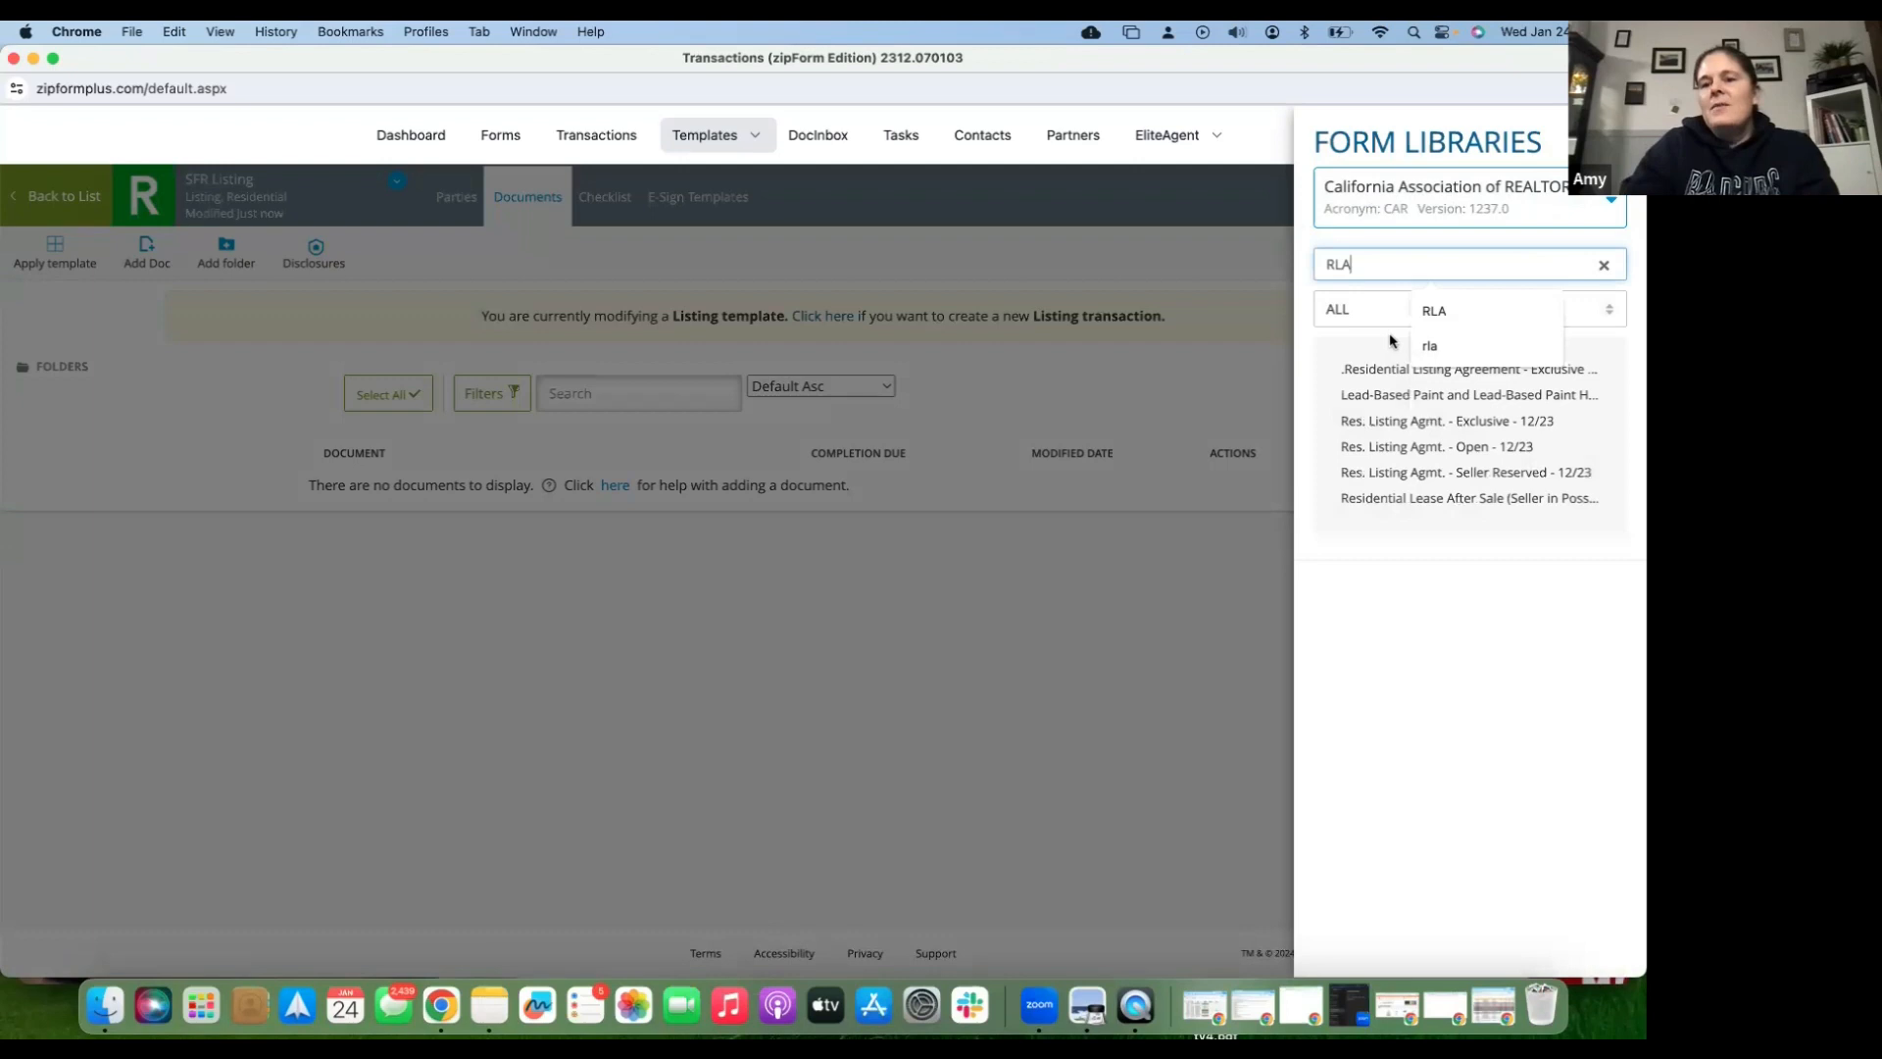
click(1385, 433)
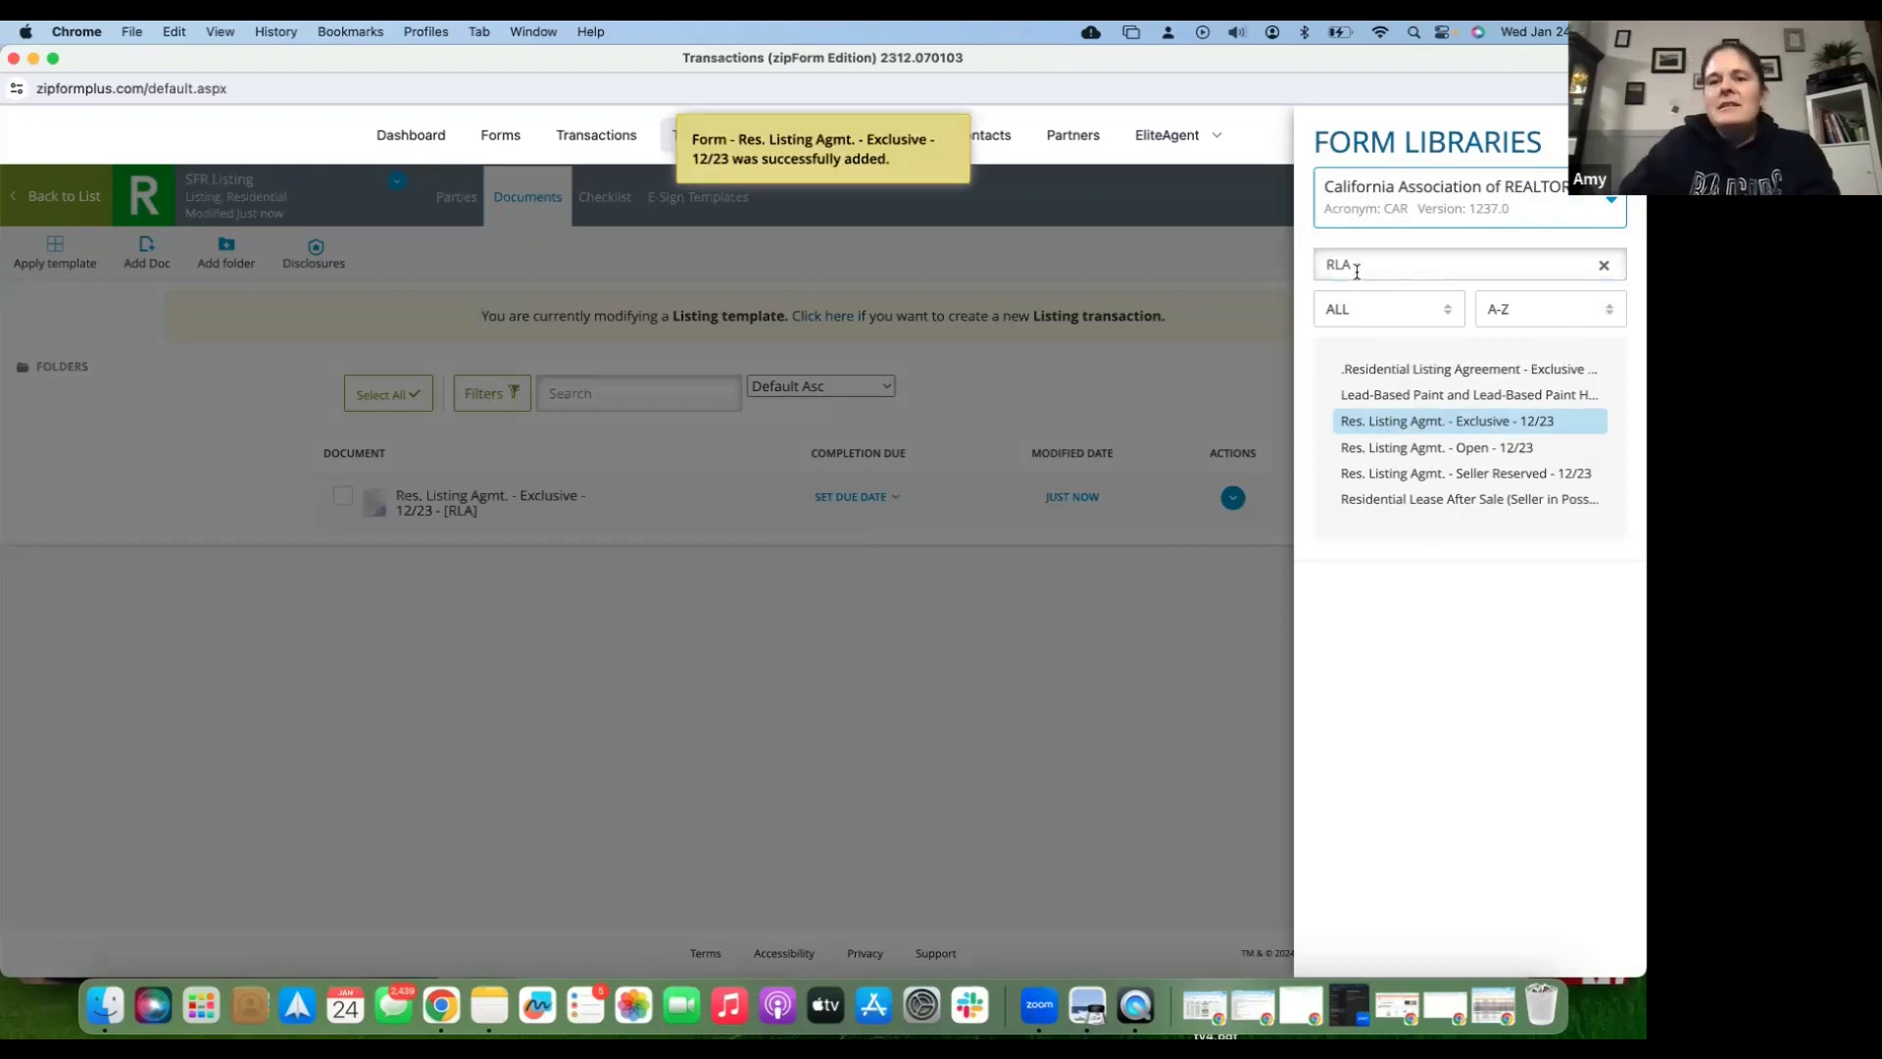
- Search and add the DIA, MCA and WCMD forms to the template
drag(1366, 272, 1308, 276)
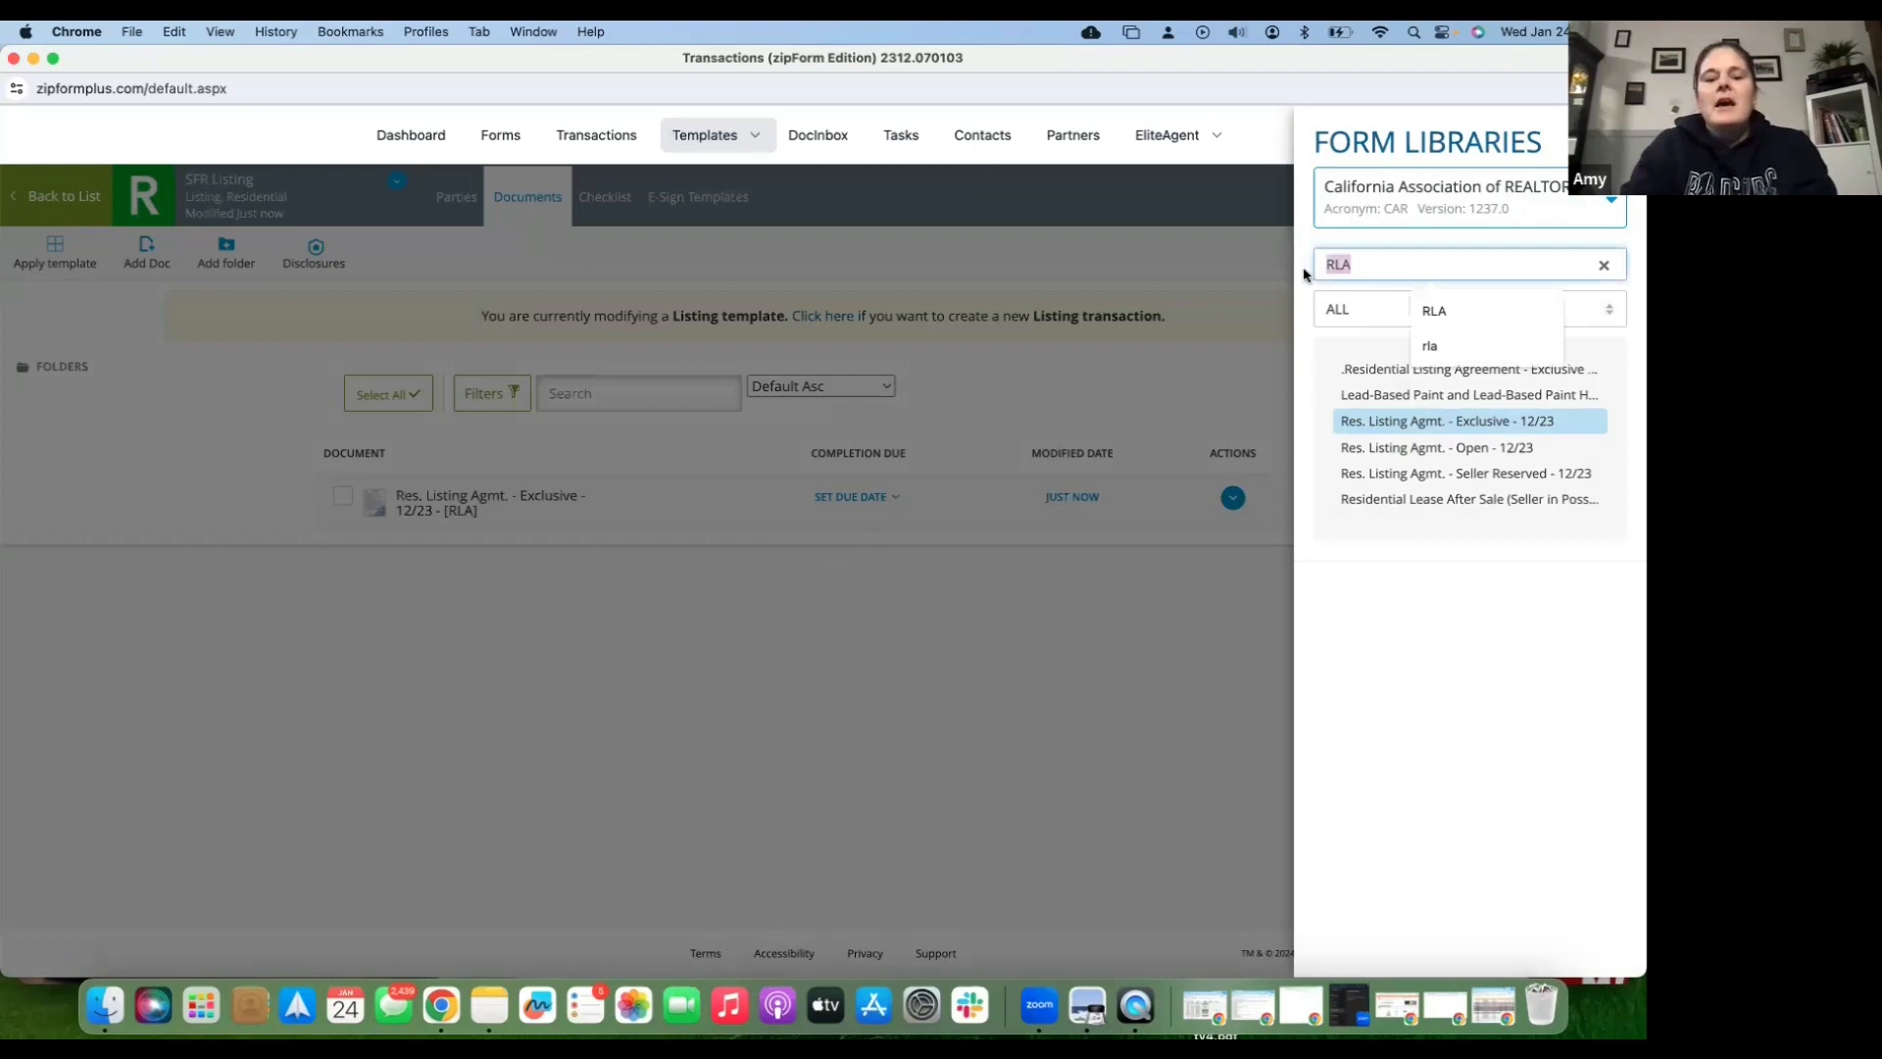
text(DIA)
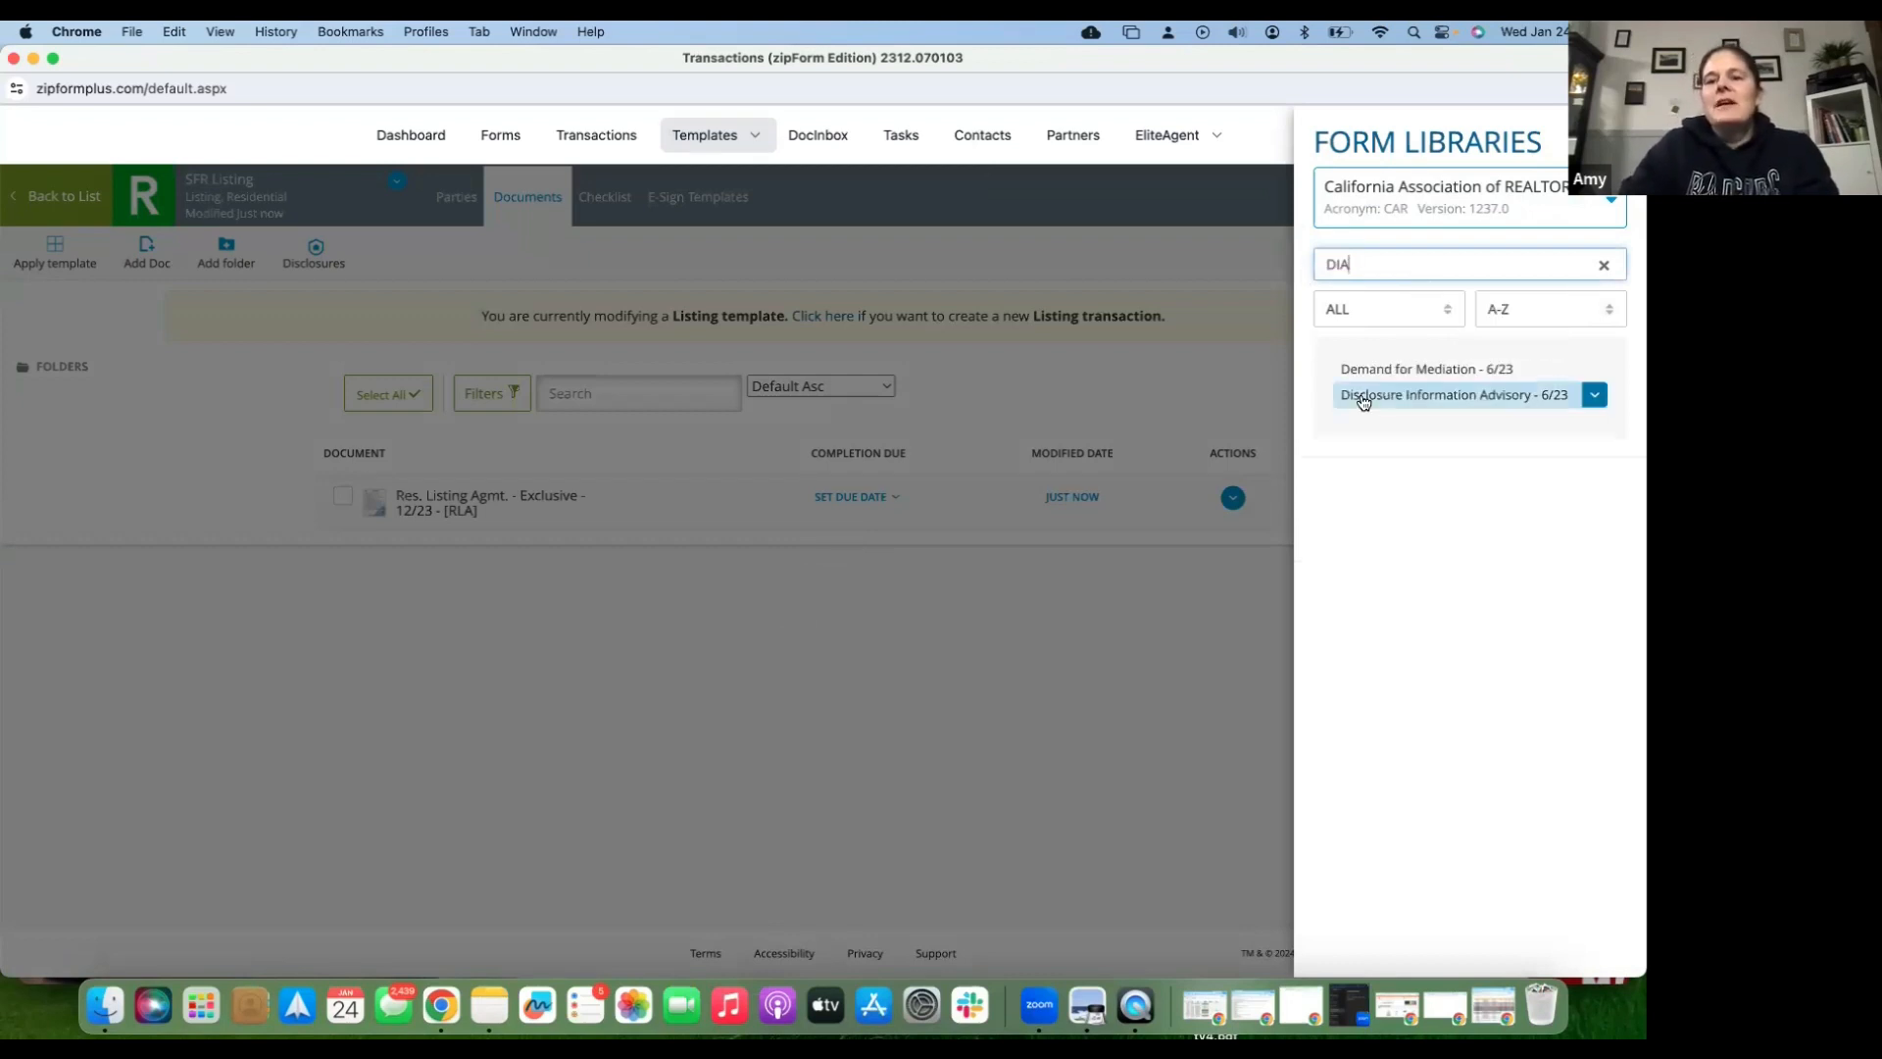
click(1364, 397)
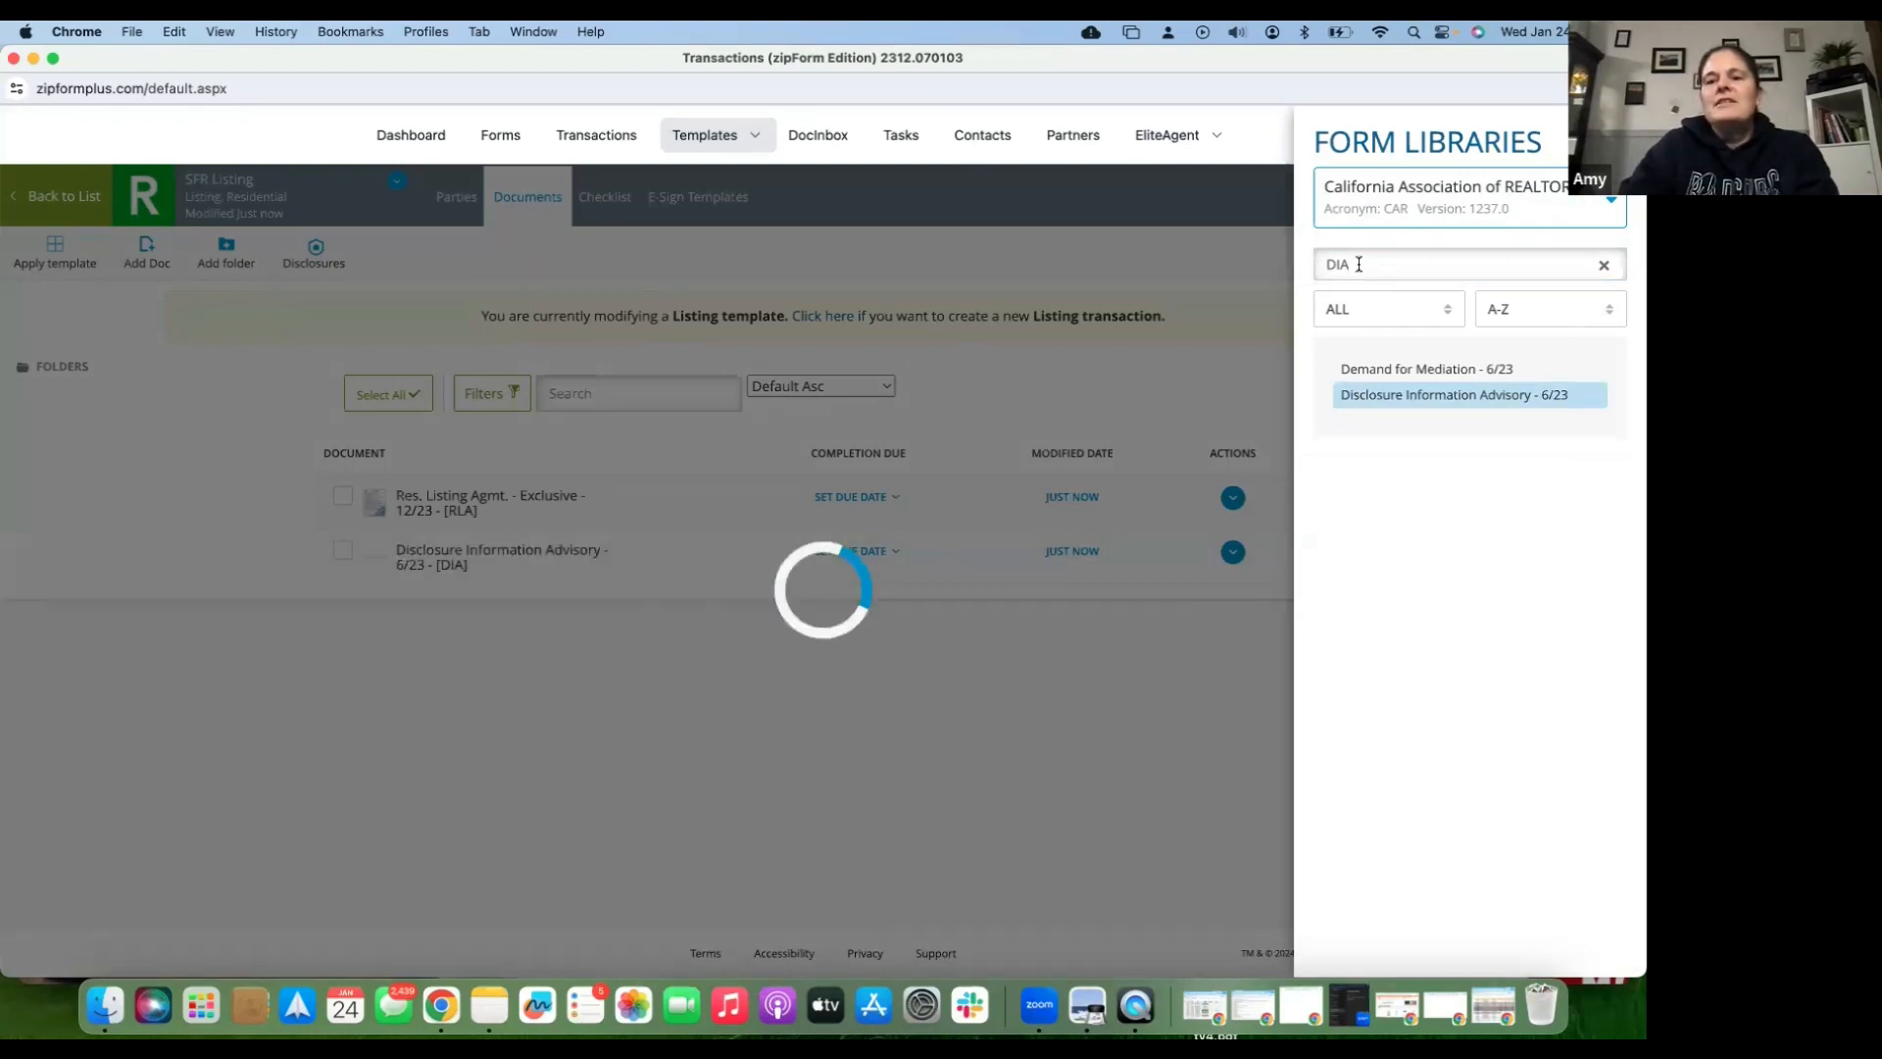
double_click(1314, 264)
text(MC)
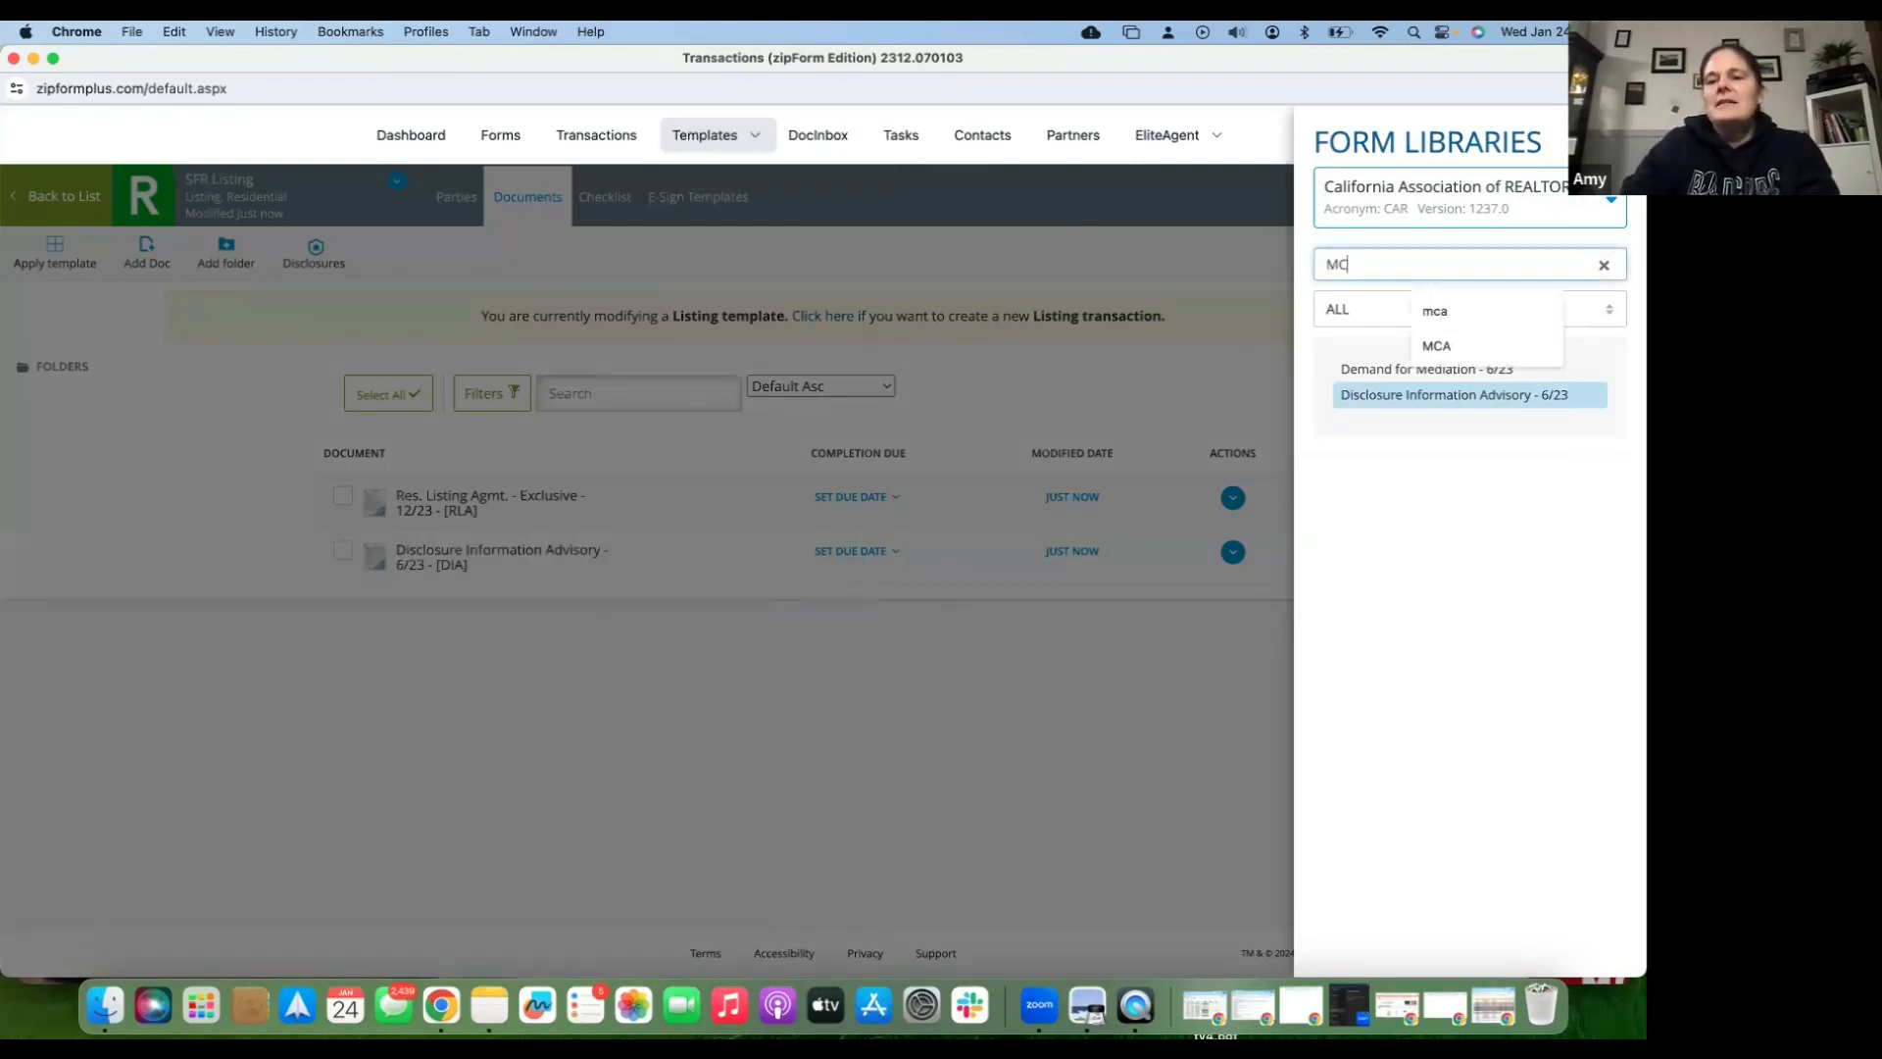
text(A)
click(1360, 376)
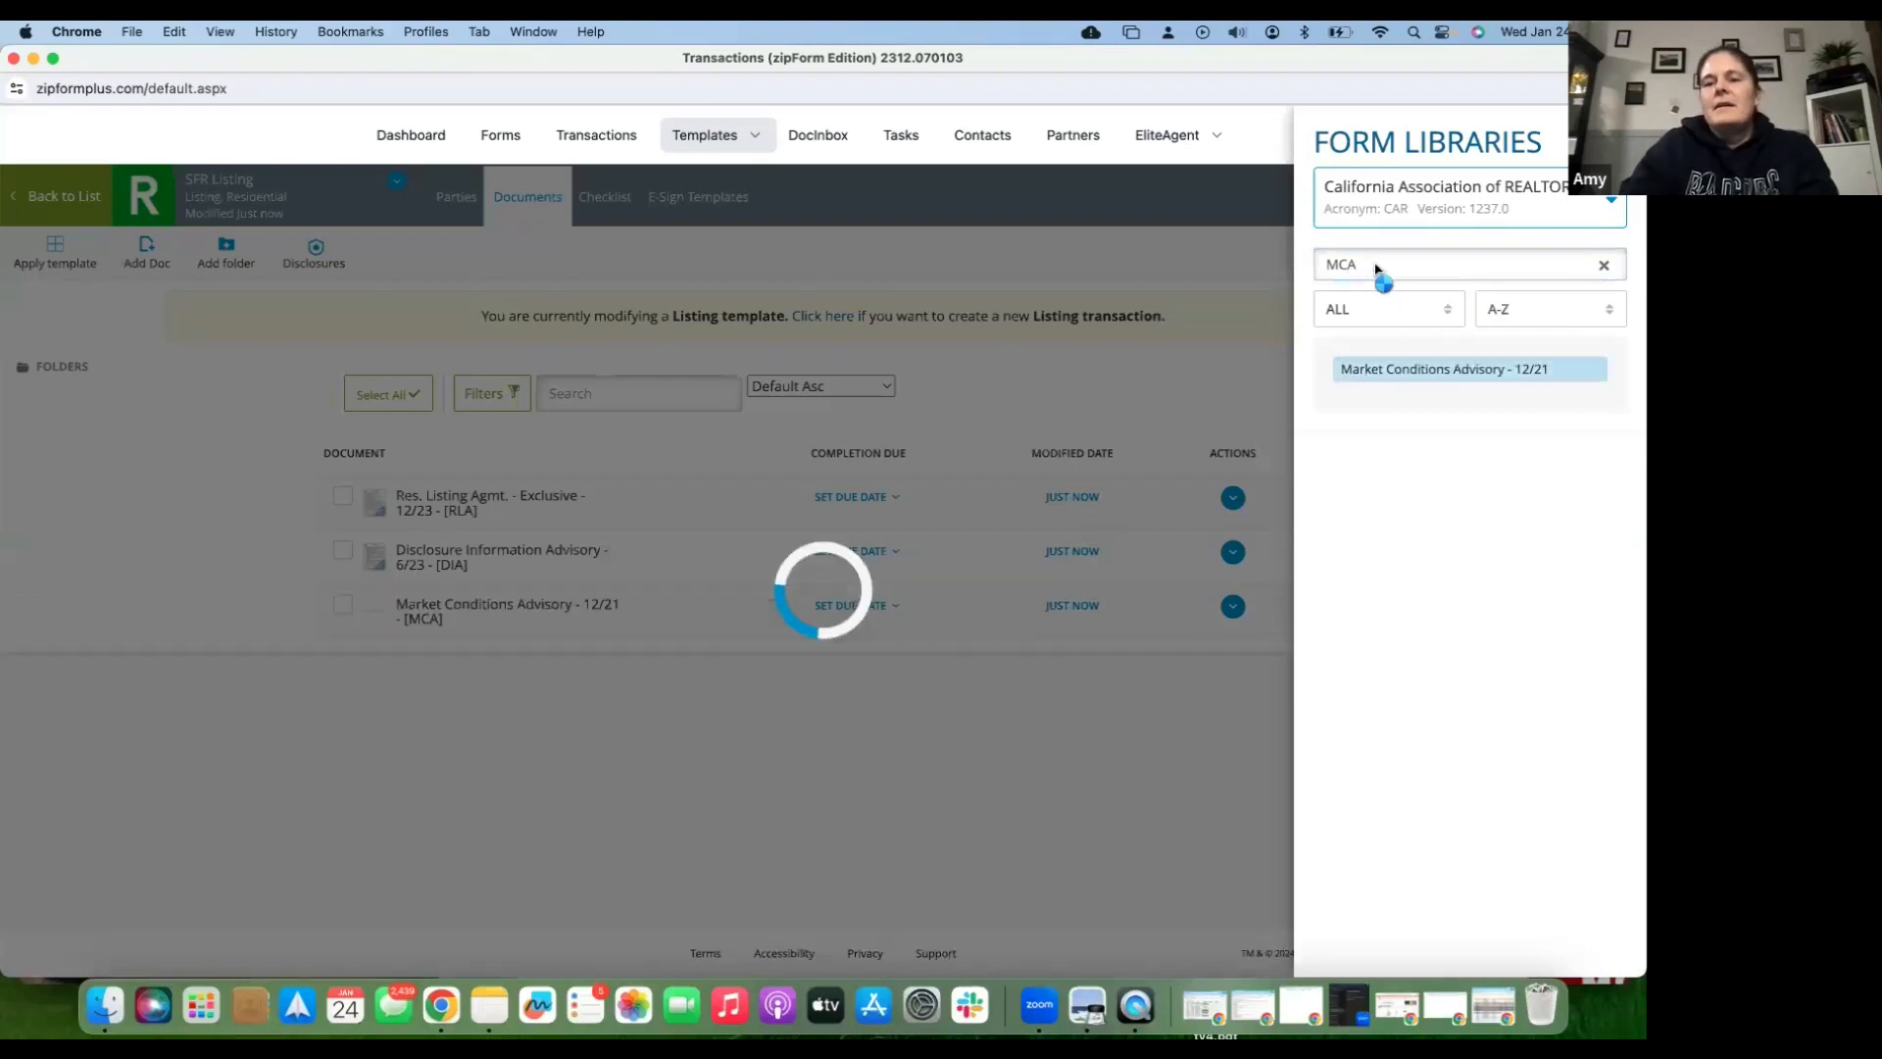
drag(1371, 264, 1313, 273)
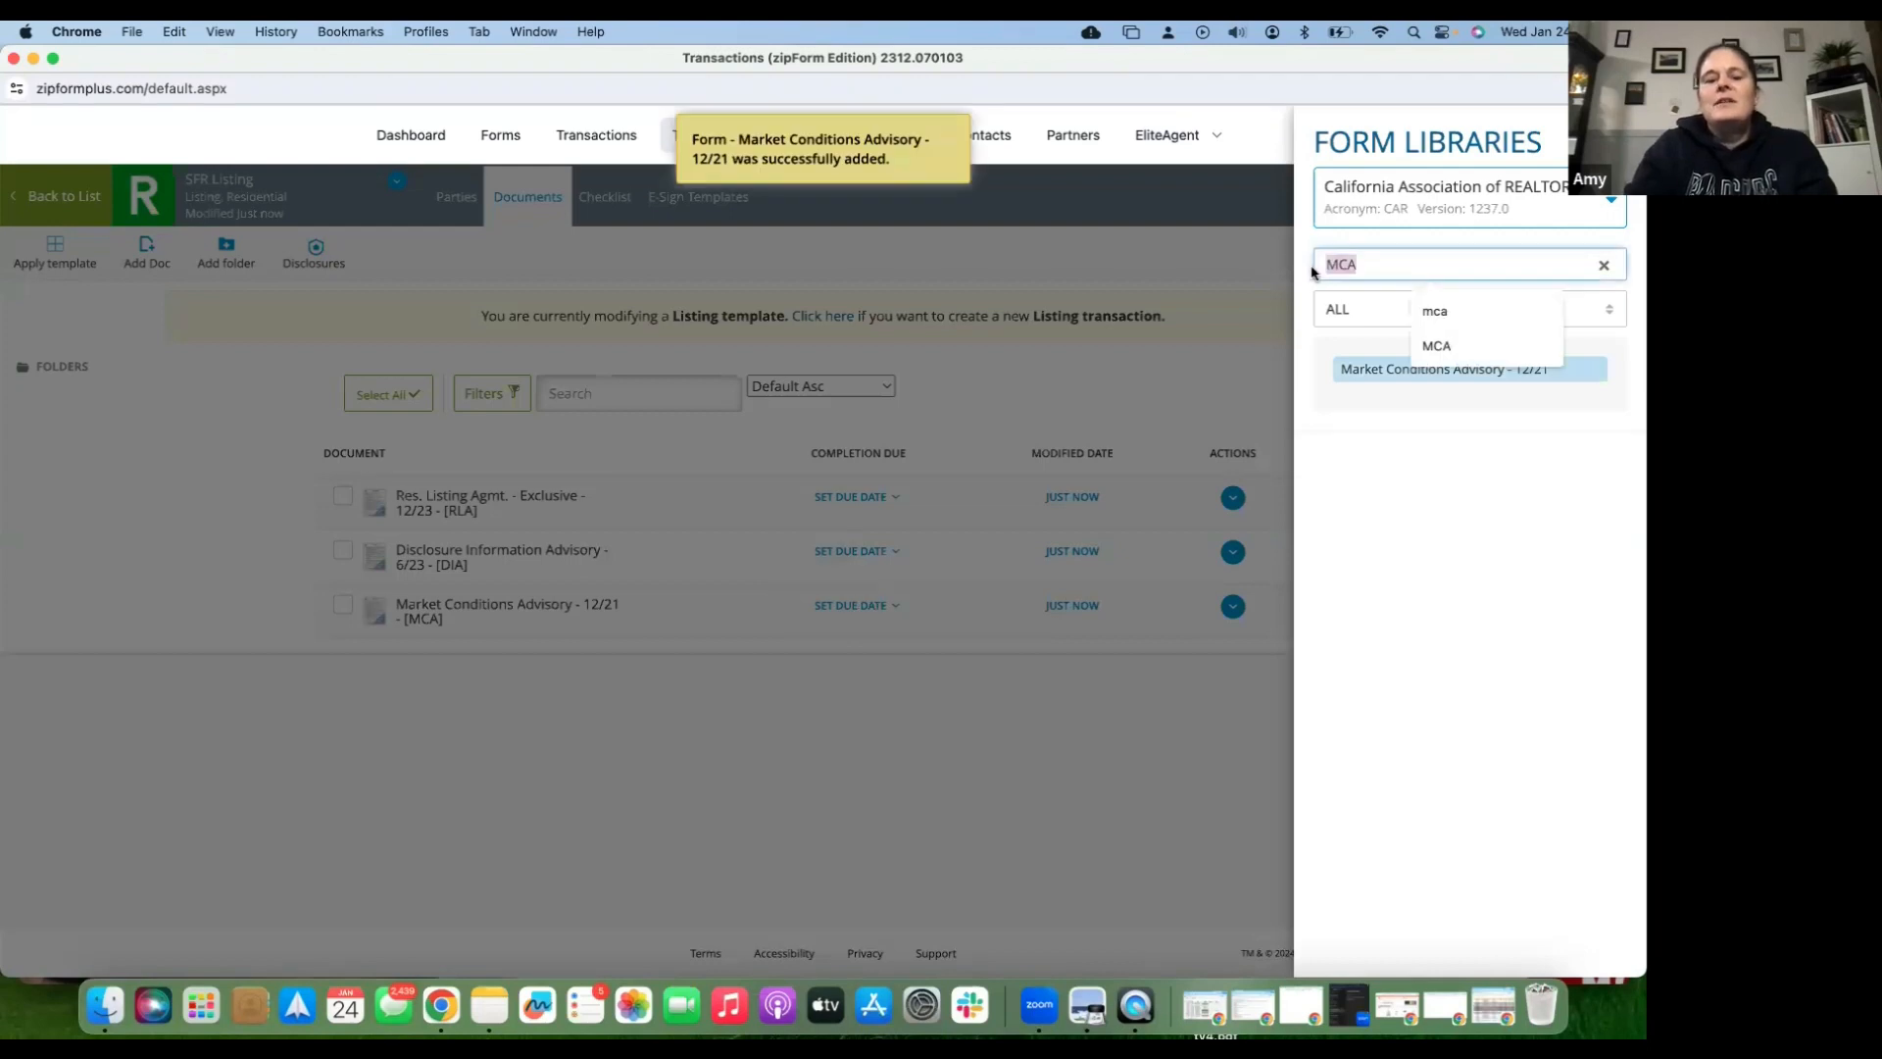
text(WCMD)
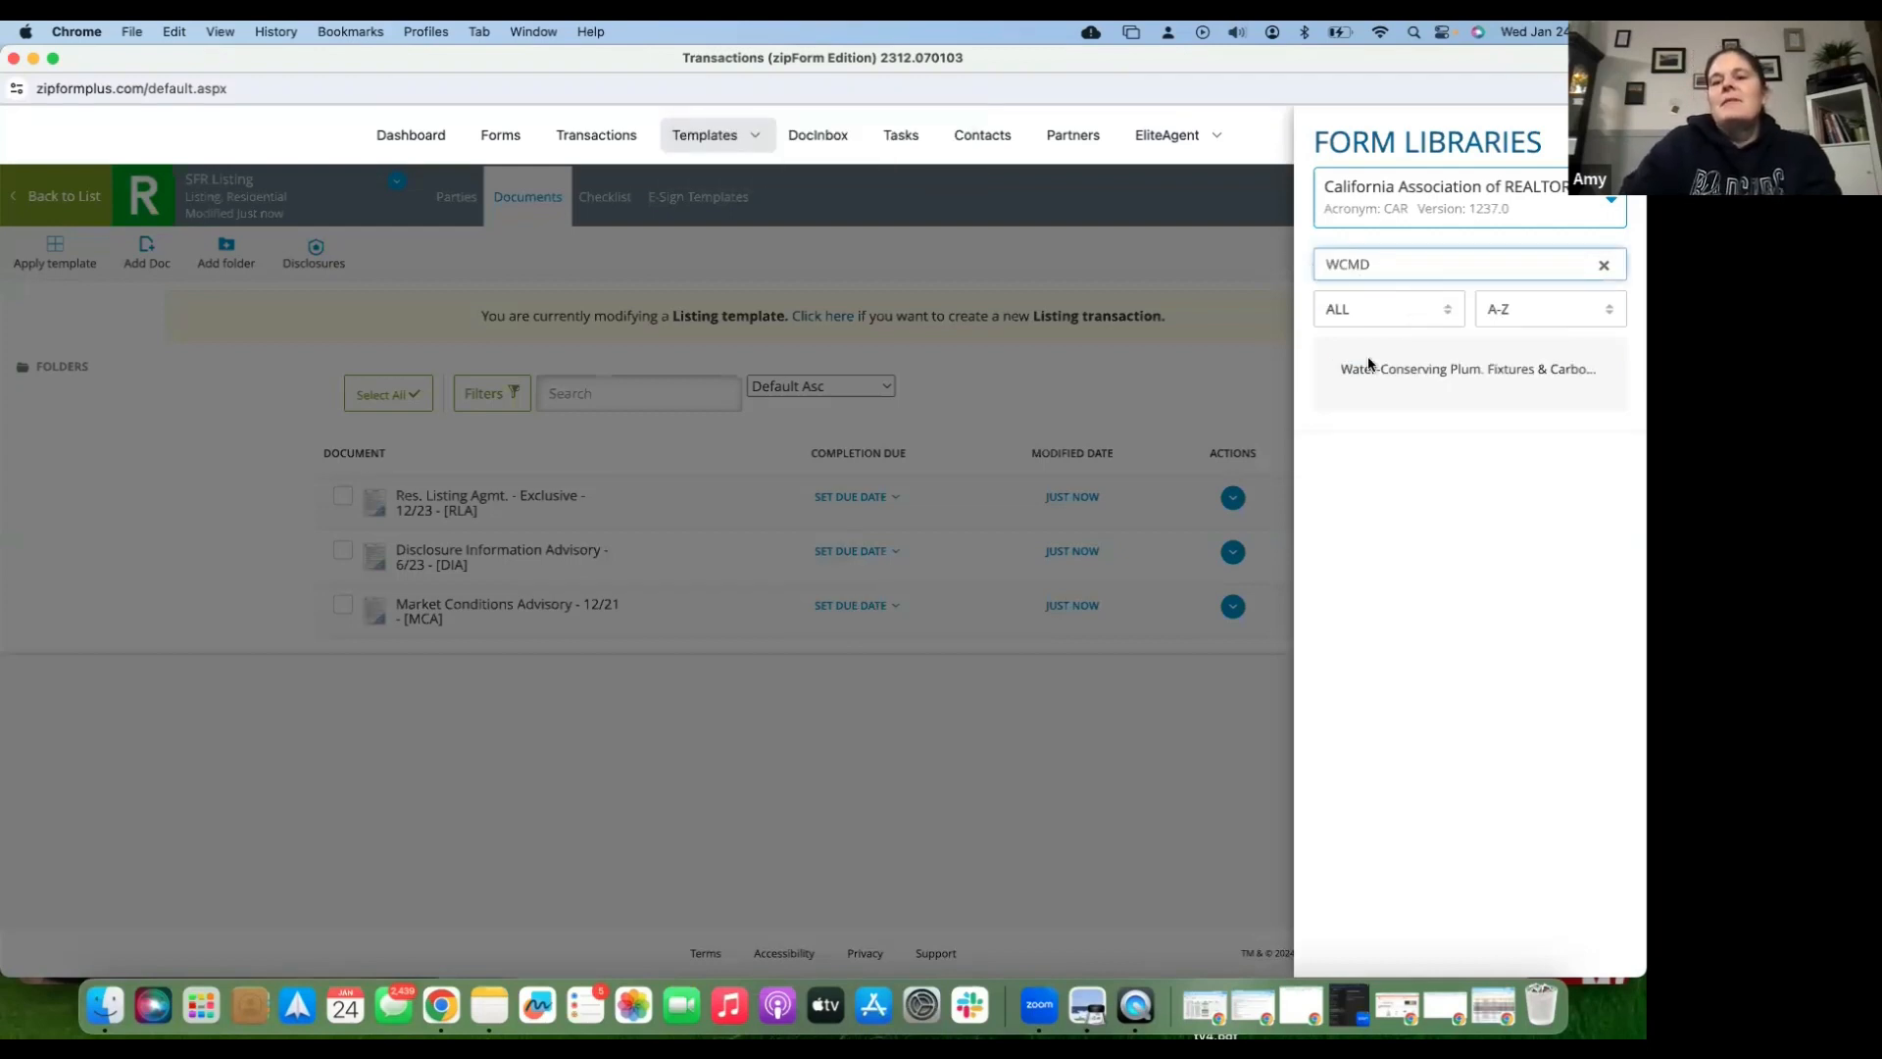
click(1373, 371)
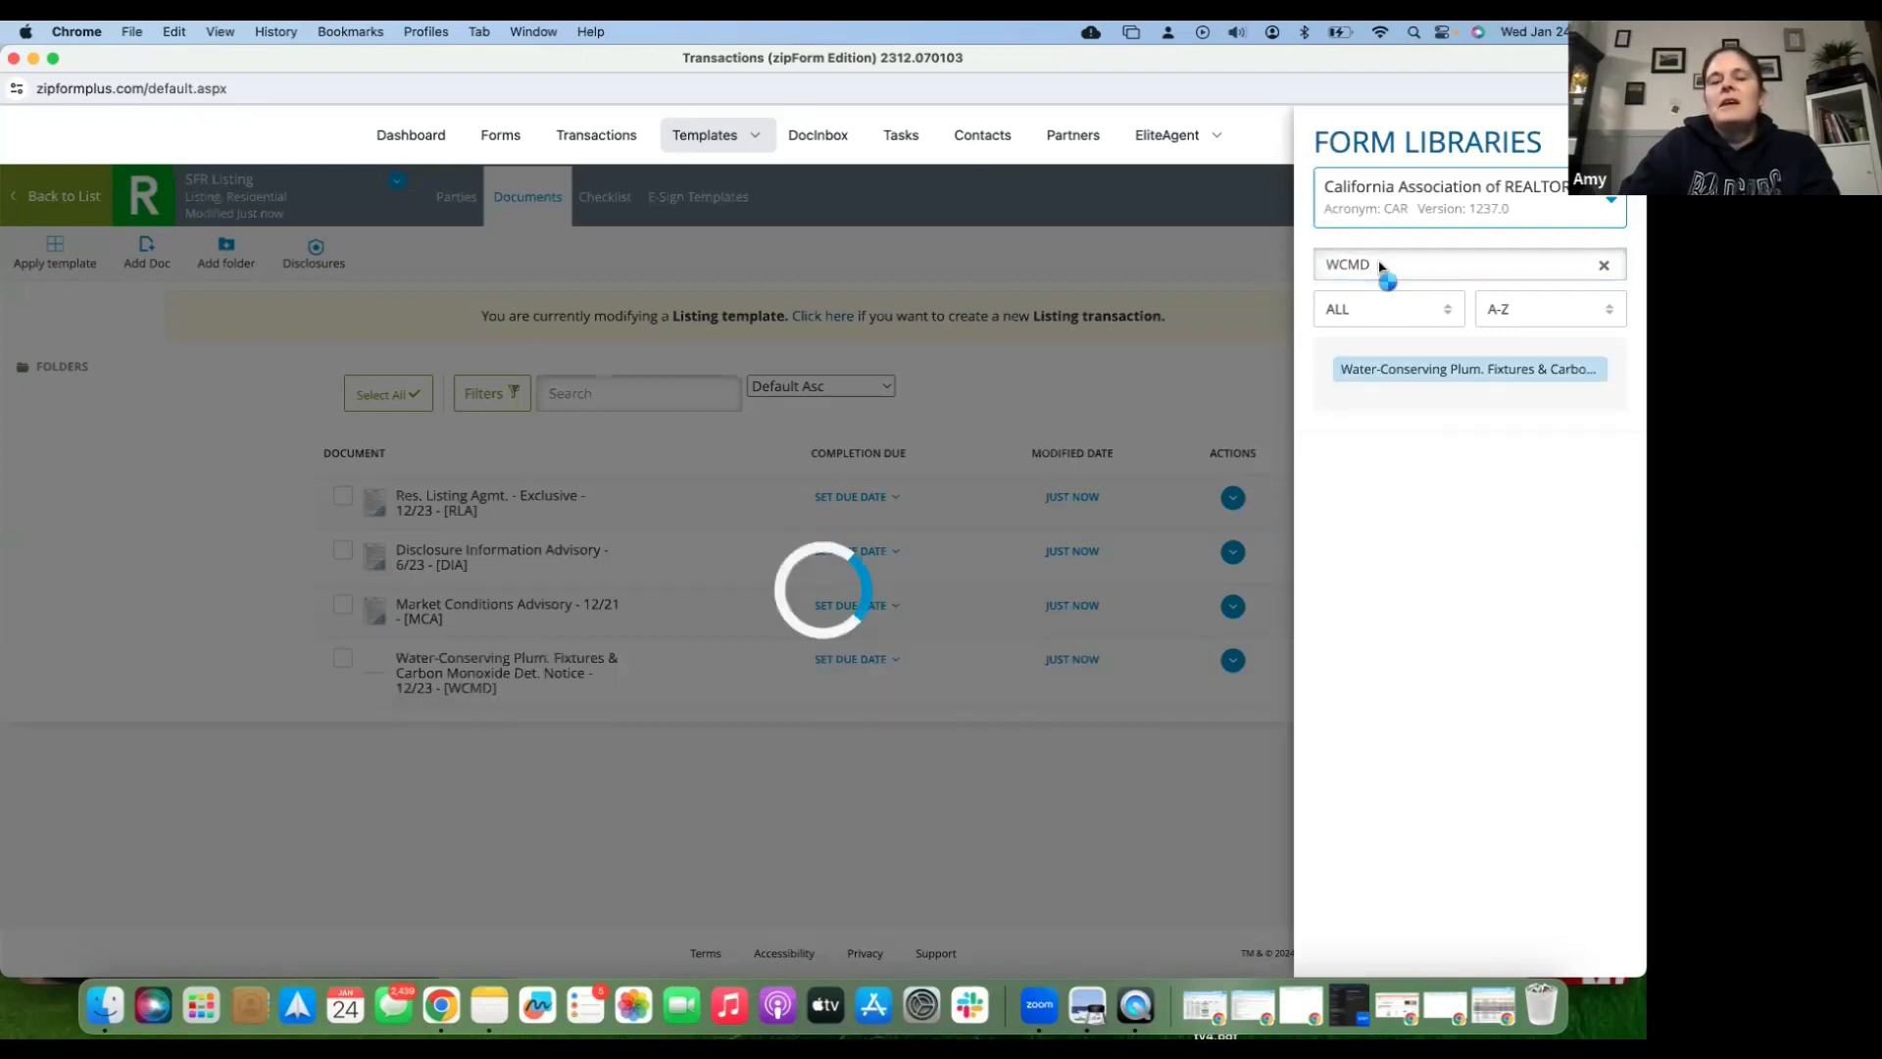
- Add the WHSD and SBSA forms, then search the library for 'Wild'
double_click(1313, 263)
key(BackSpace)
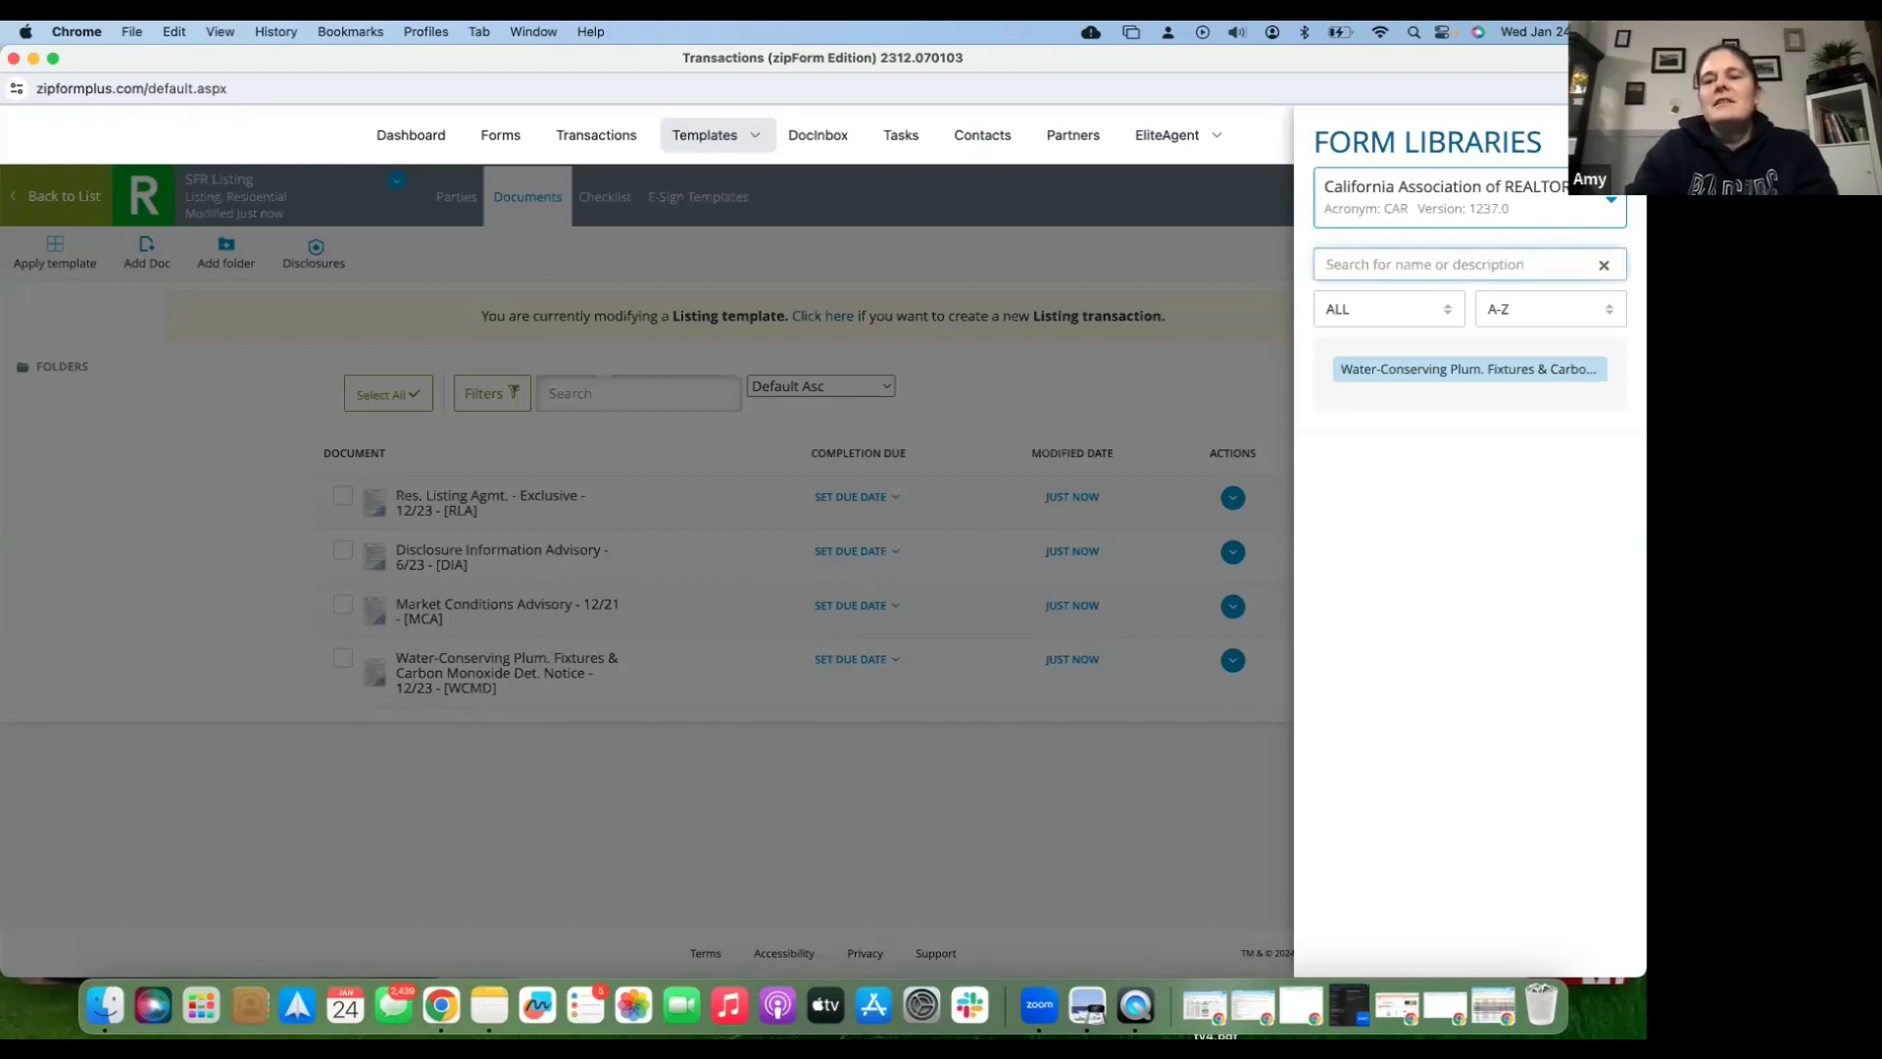
text(WHSA)
key(BackSpace)
text(D)
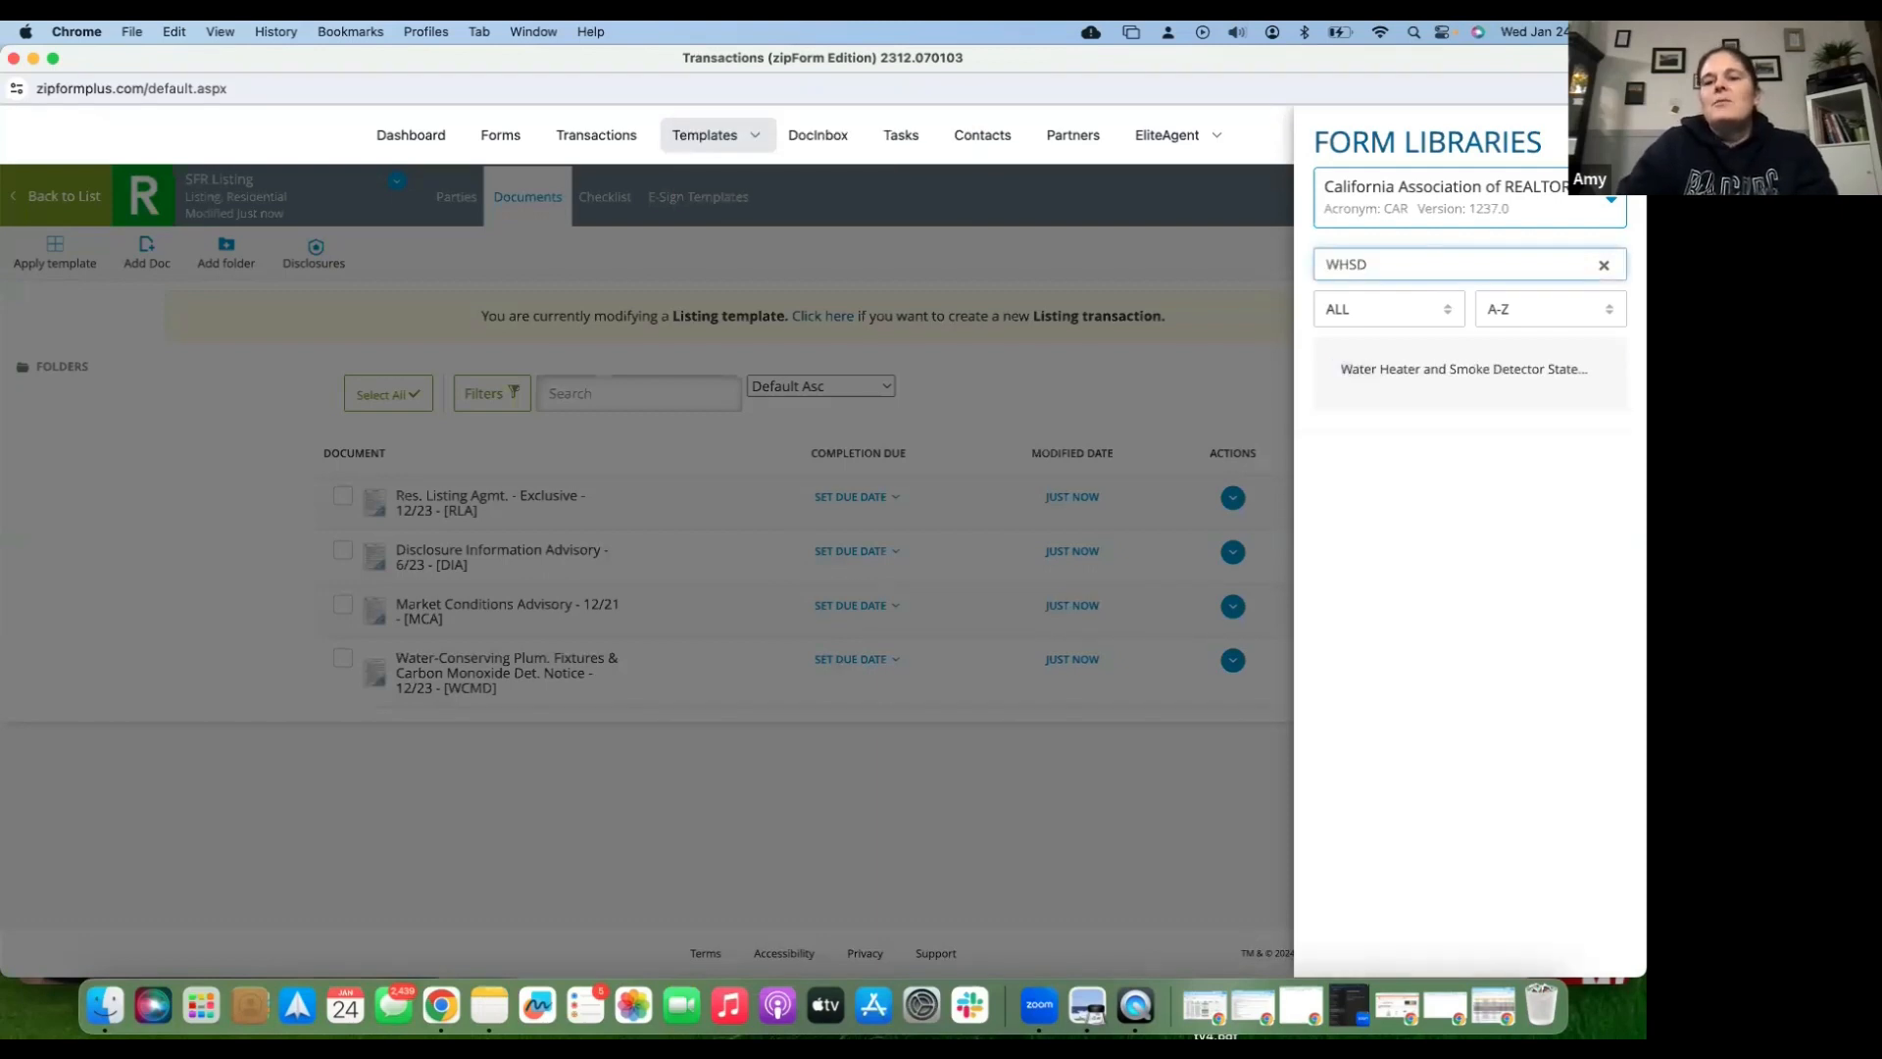
click(1376, 375)
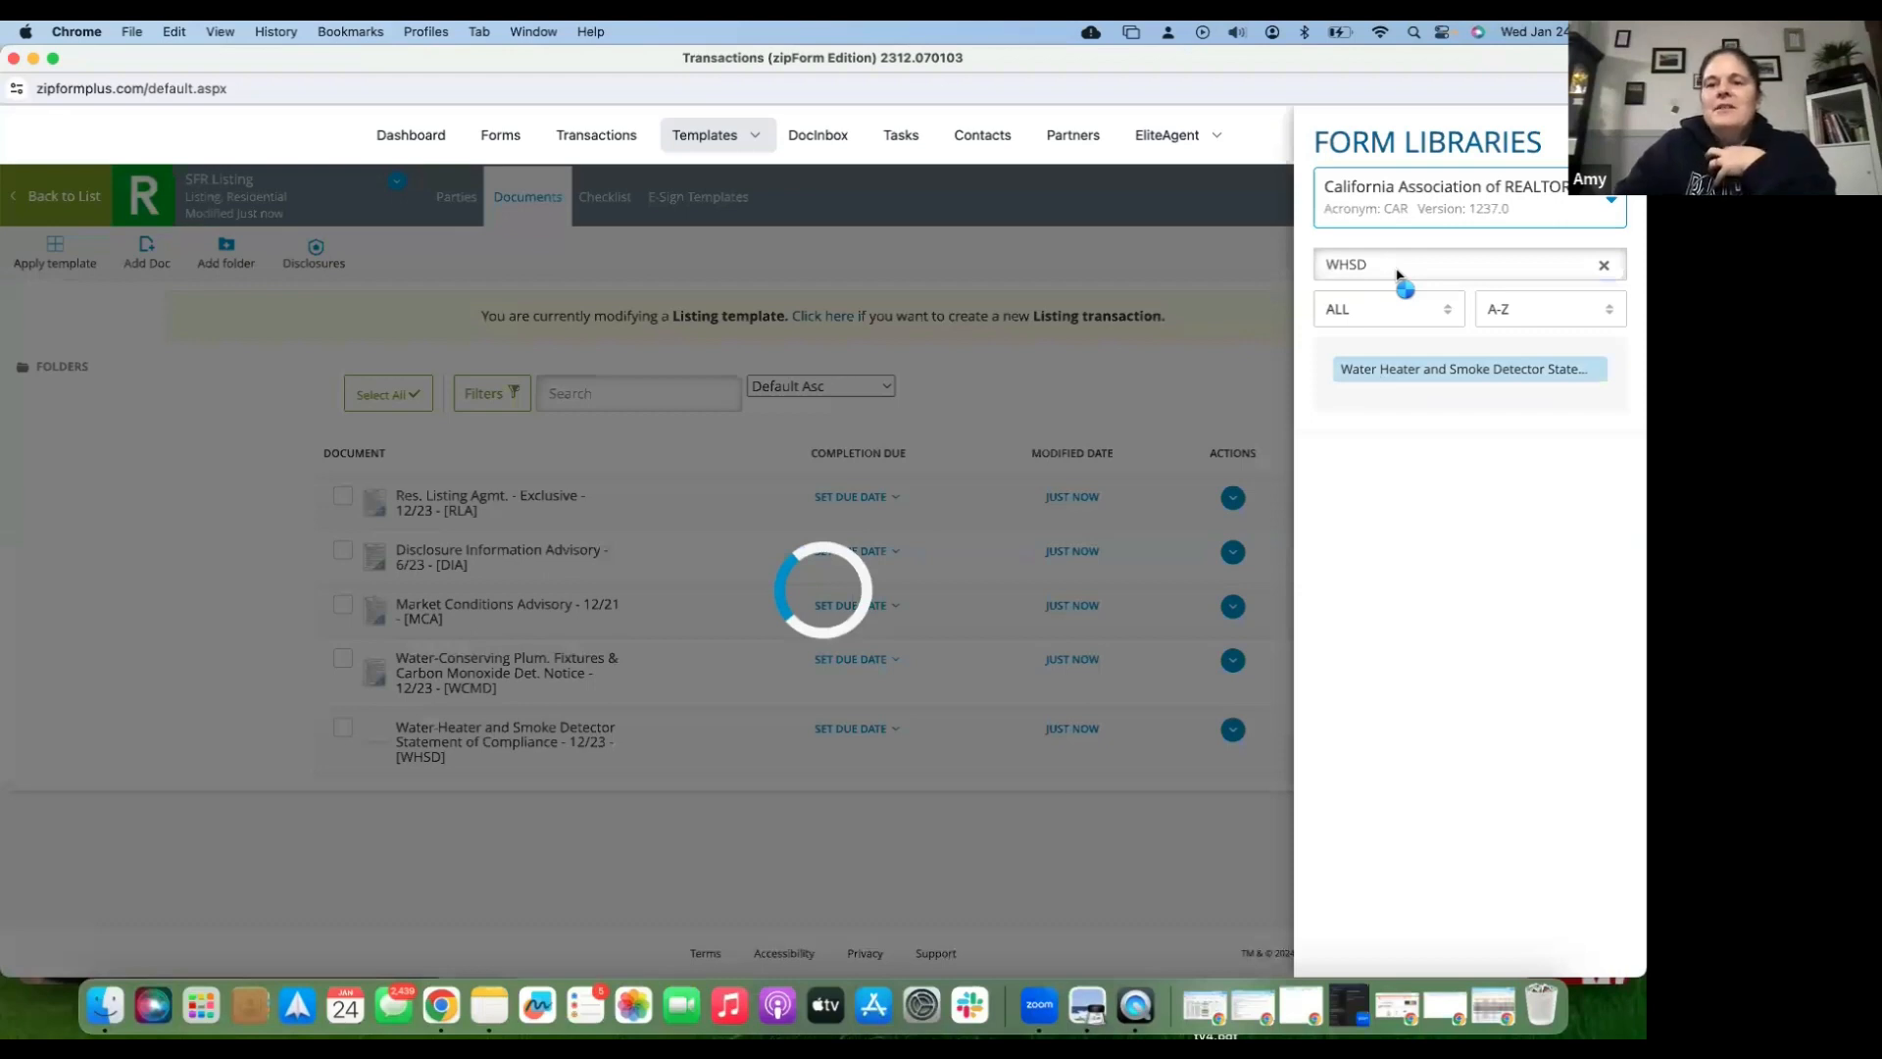
double_click(1313, 267)
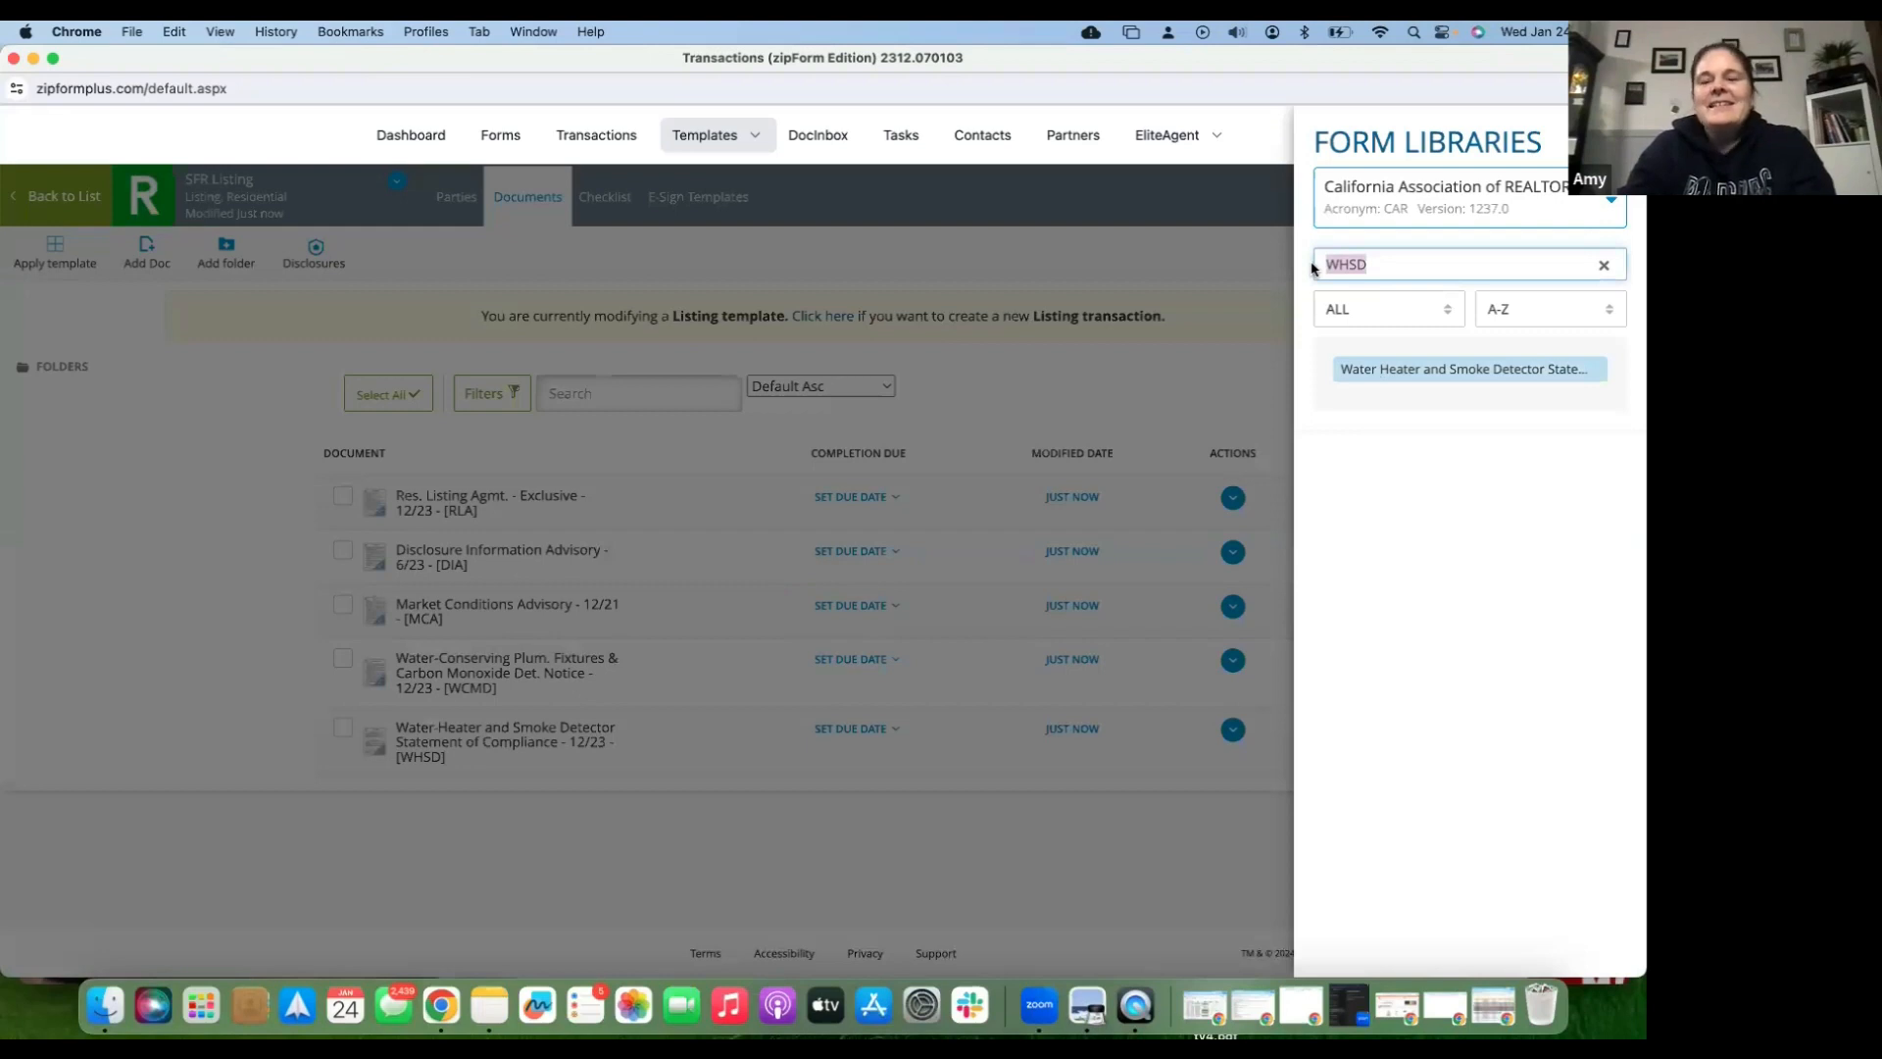
text(SBSA)
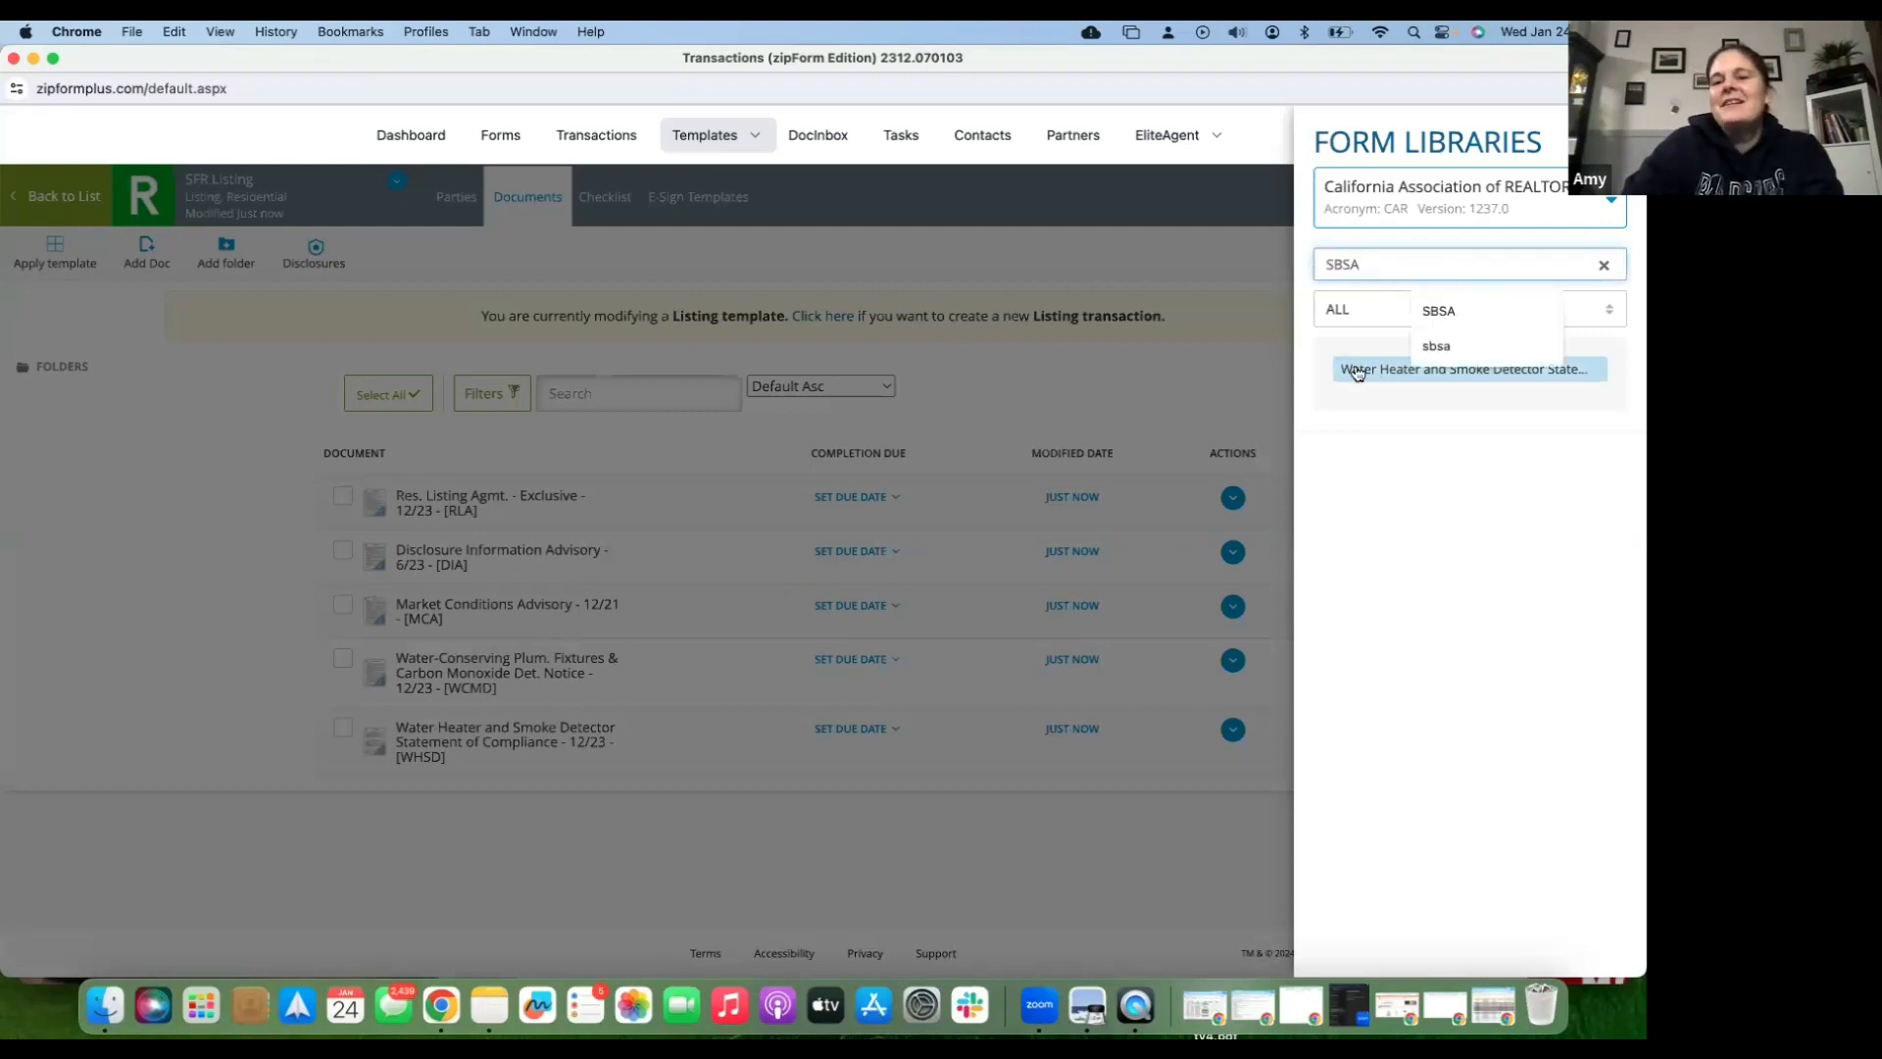
key(Return)
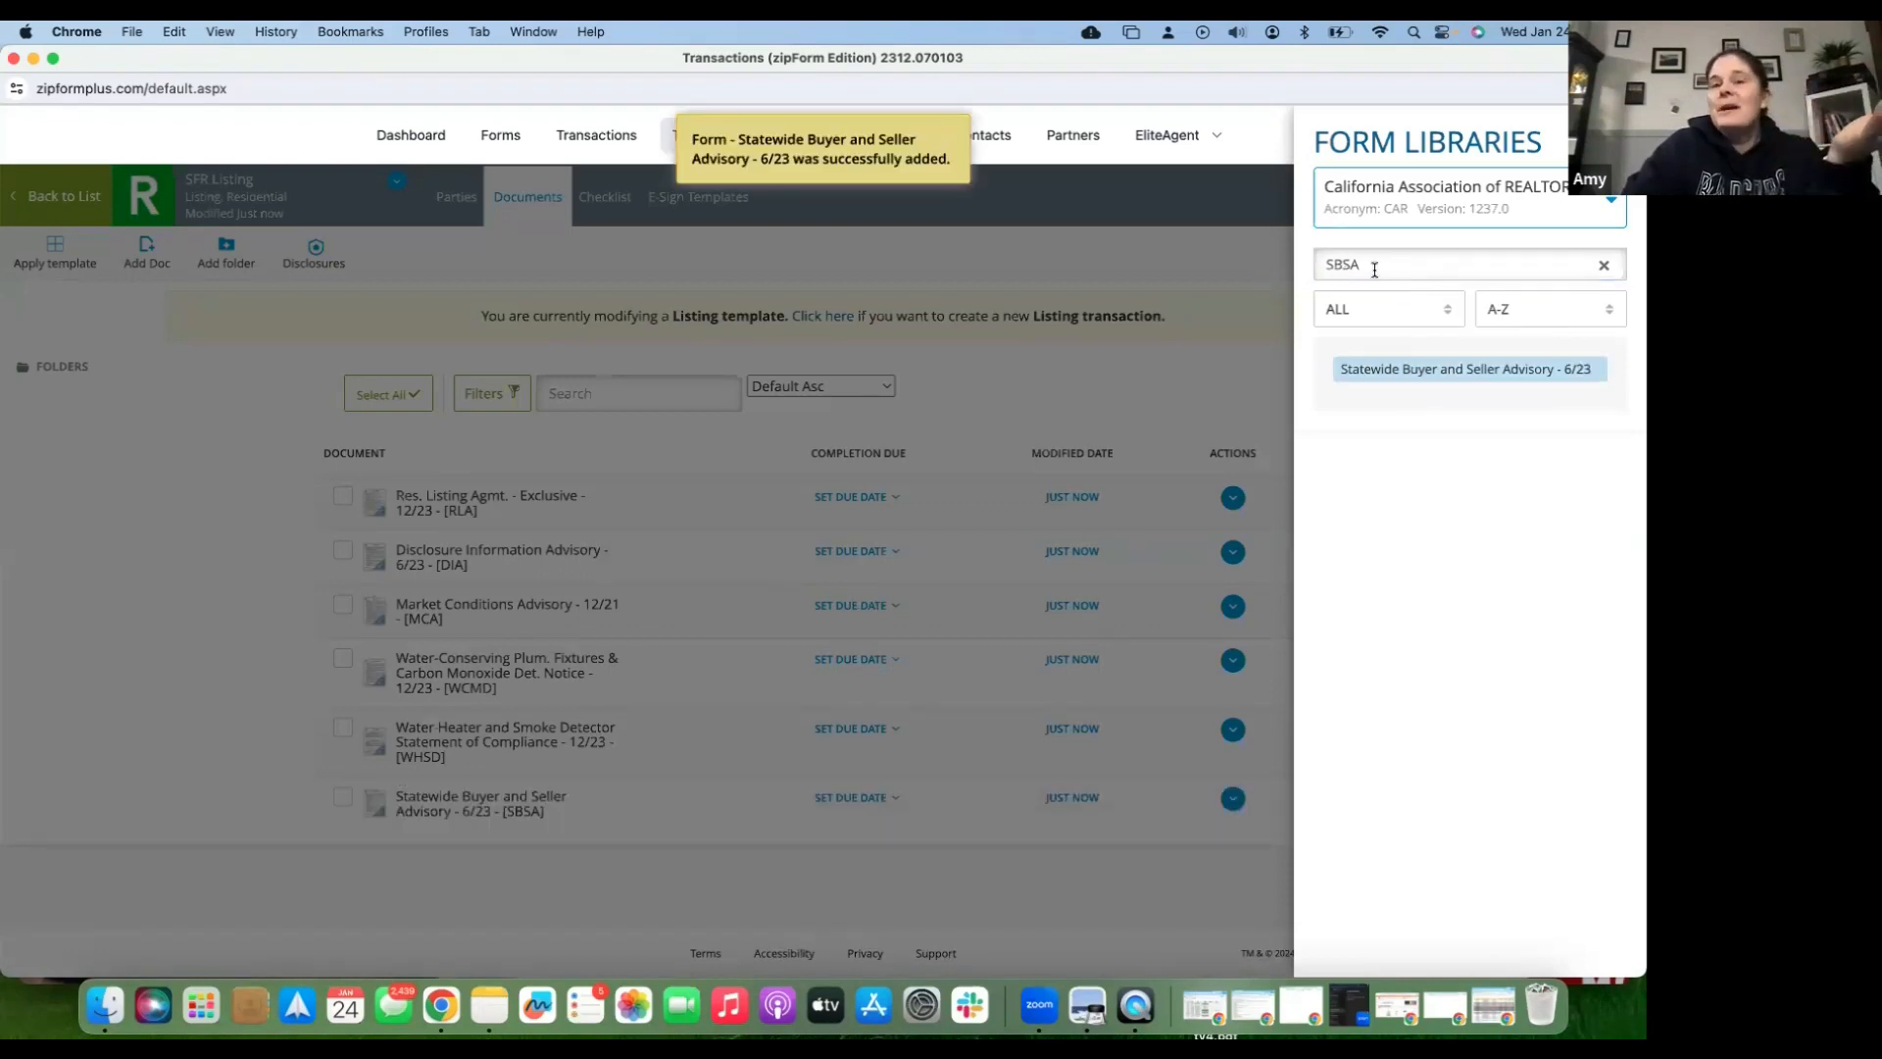
double_click(1331, 274)
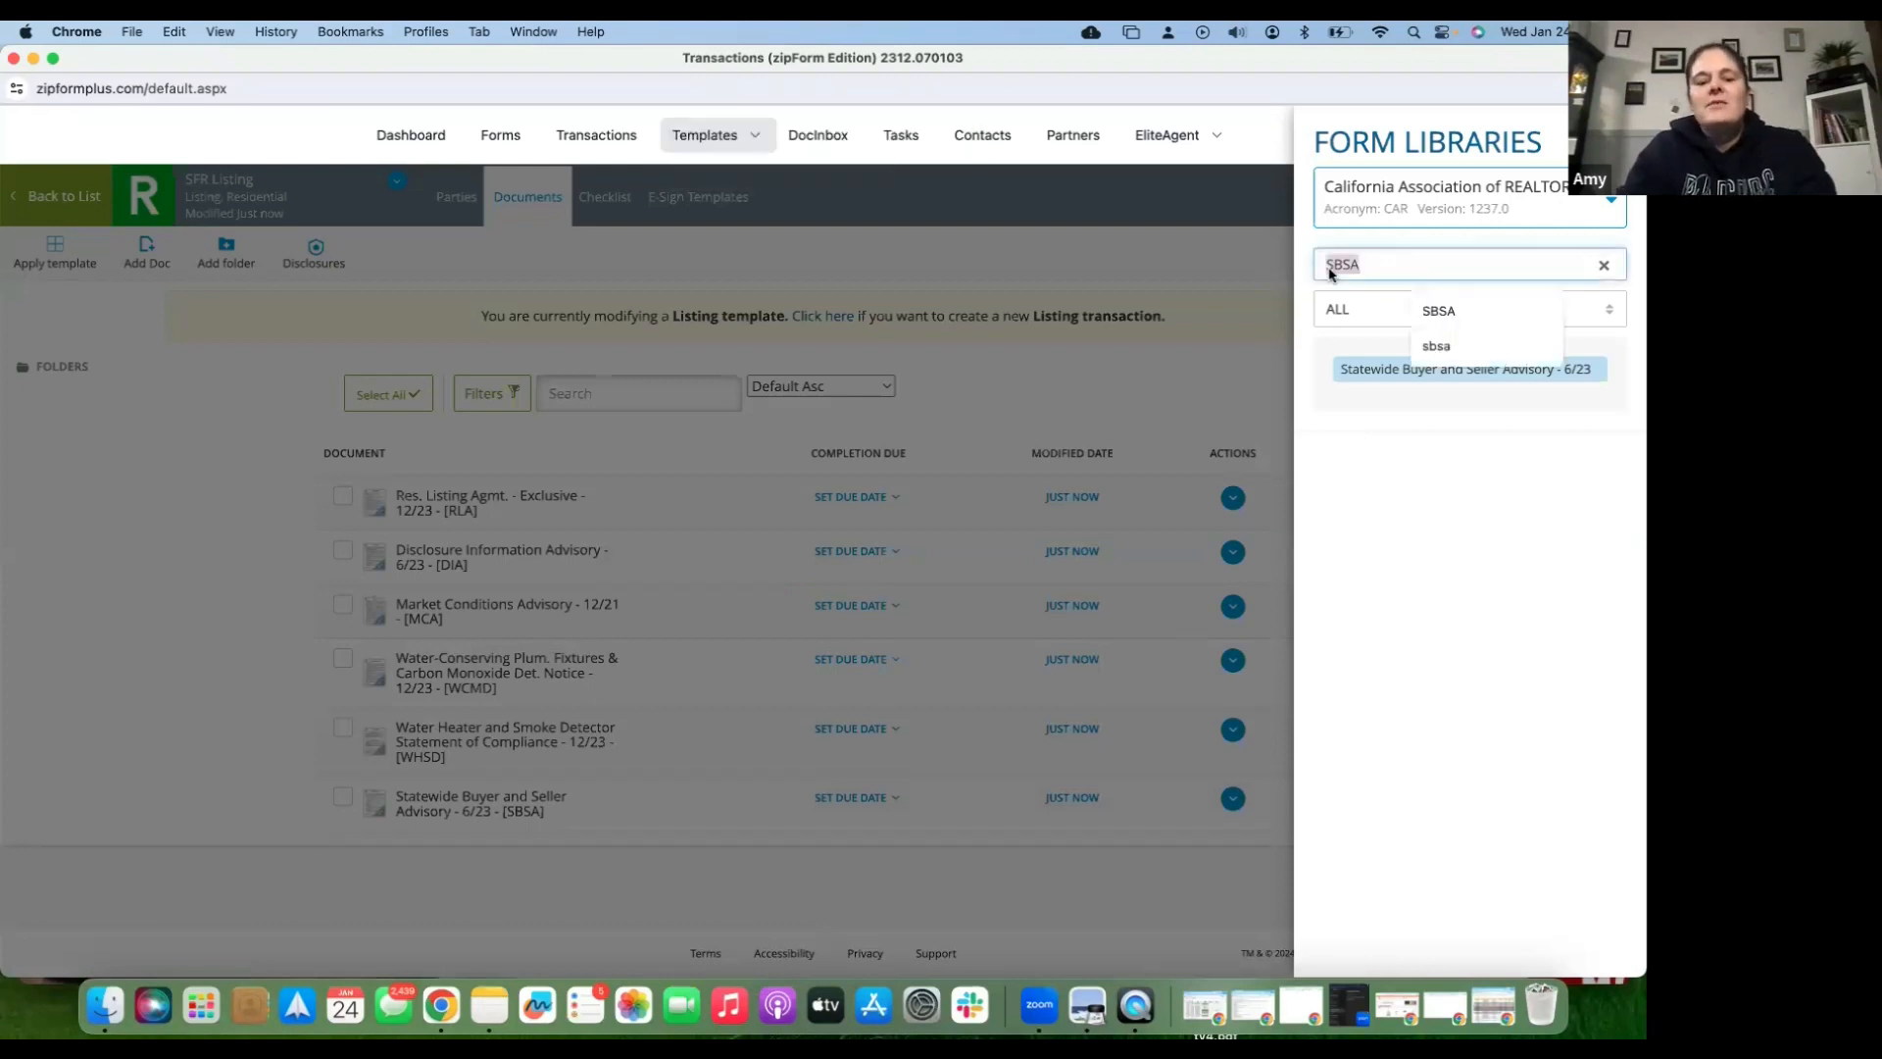
text(Wild)
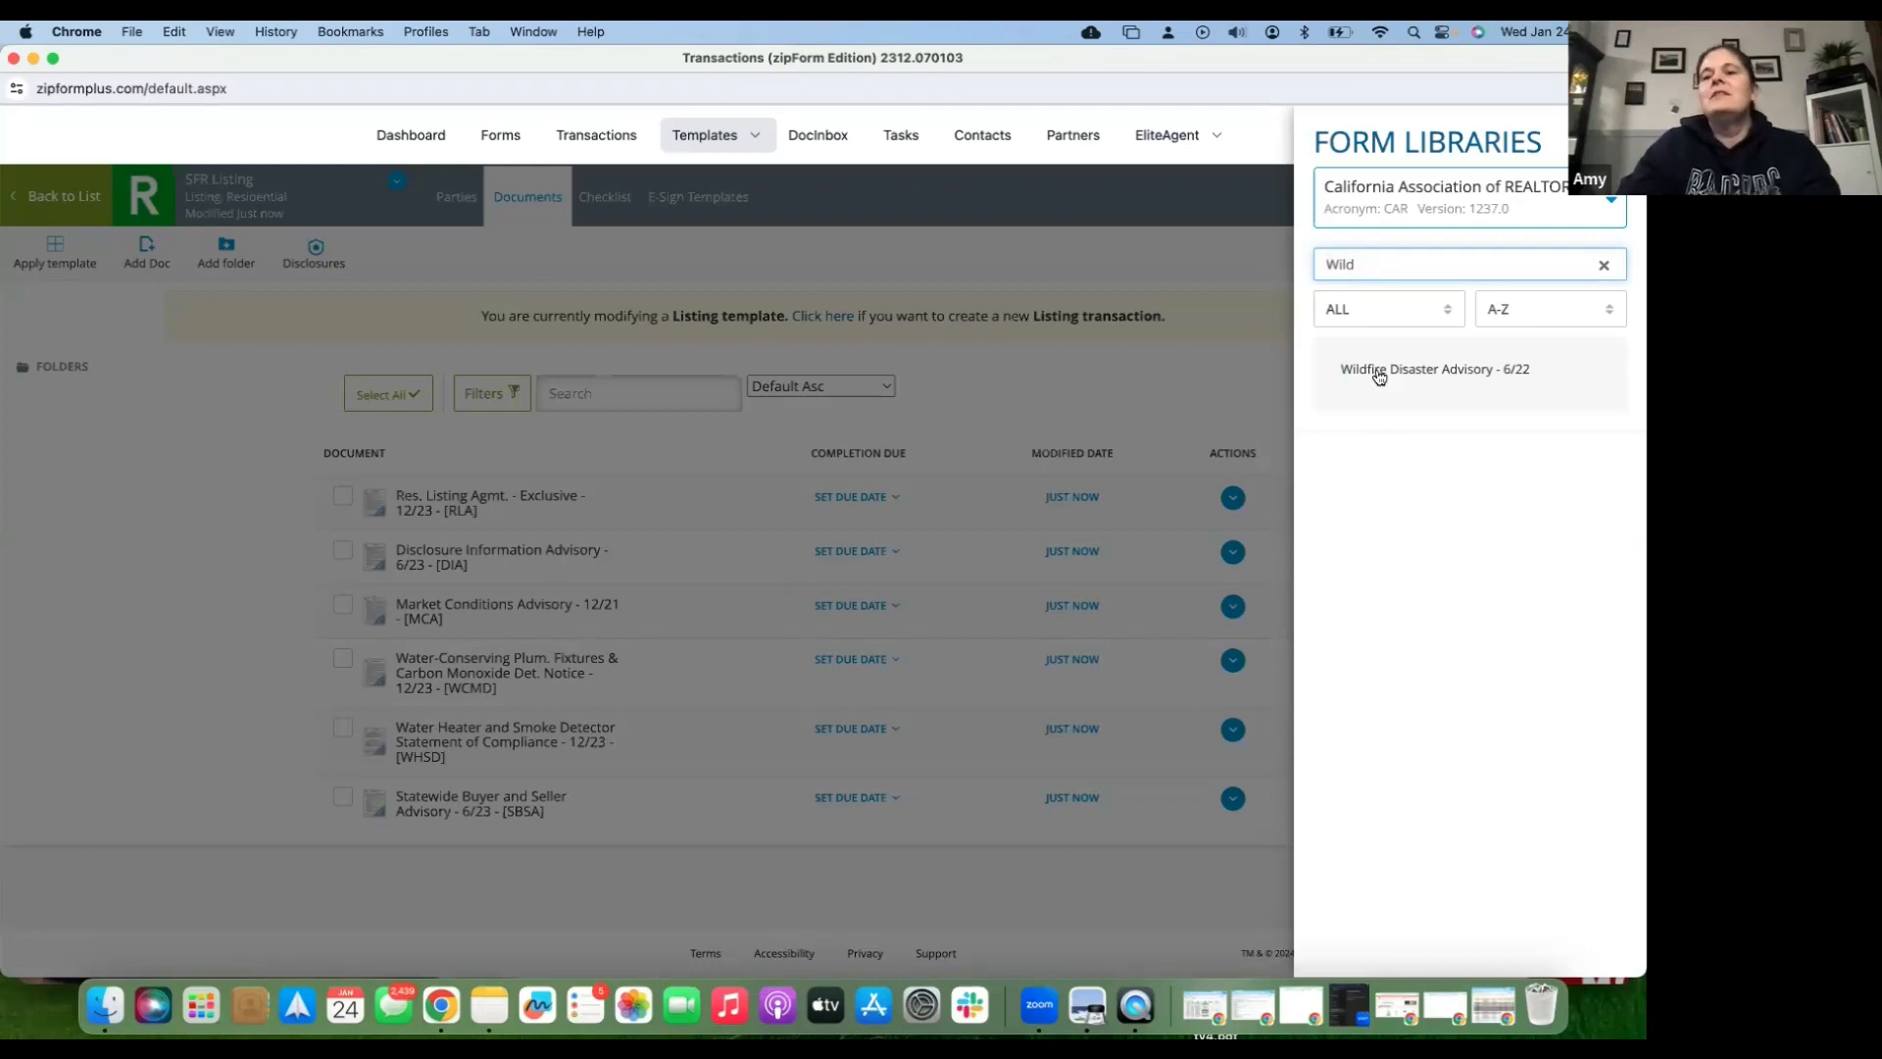
- Add the Wildfire Disaster Advisory, then search 'SFL' and add the Square Foot and Lot Size Advisory
click(1378, 372)
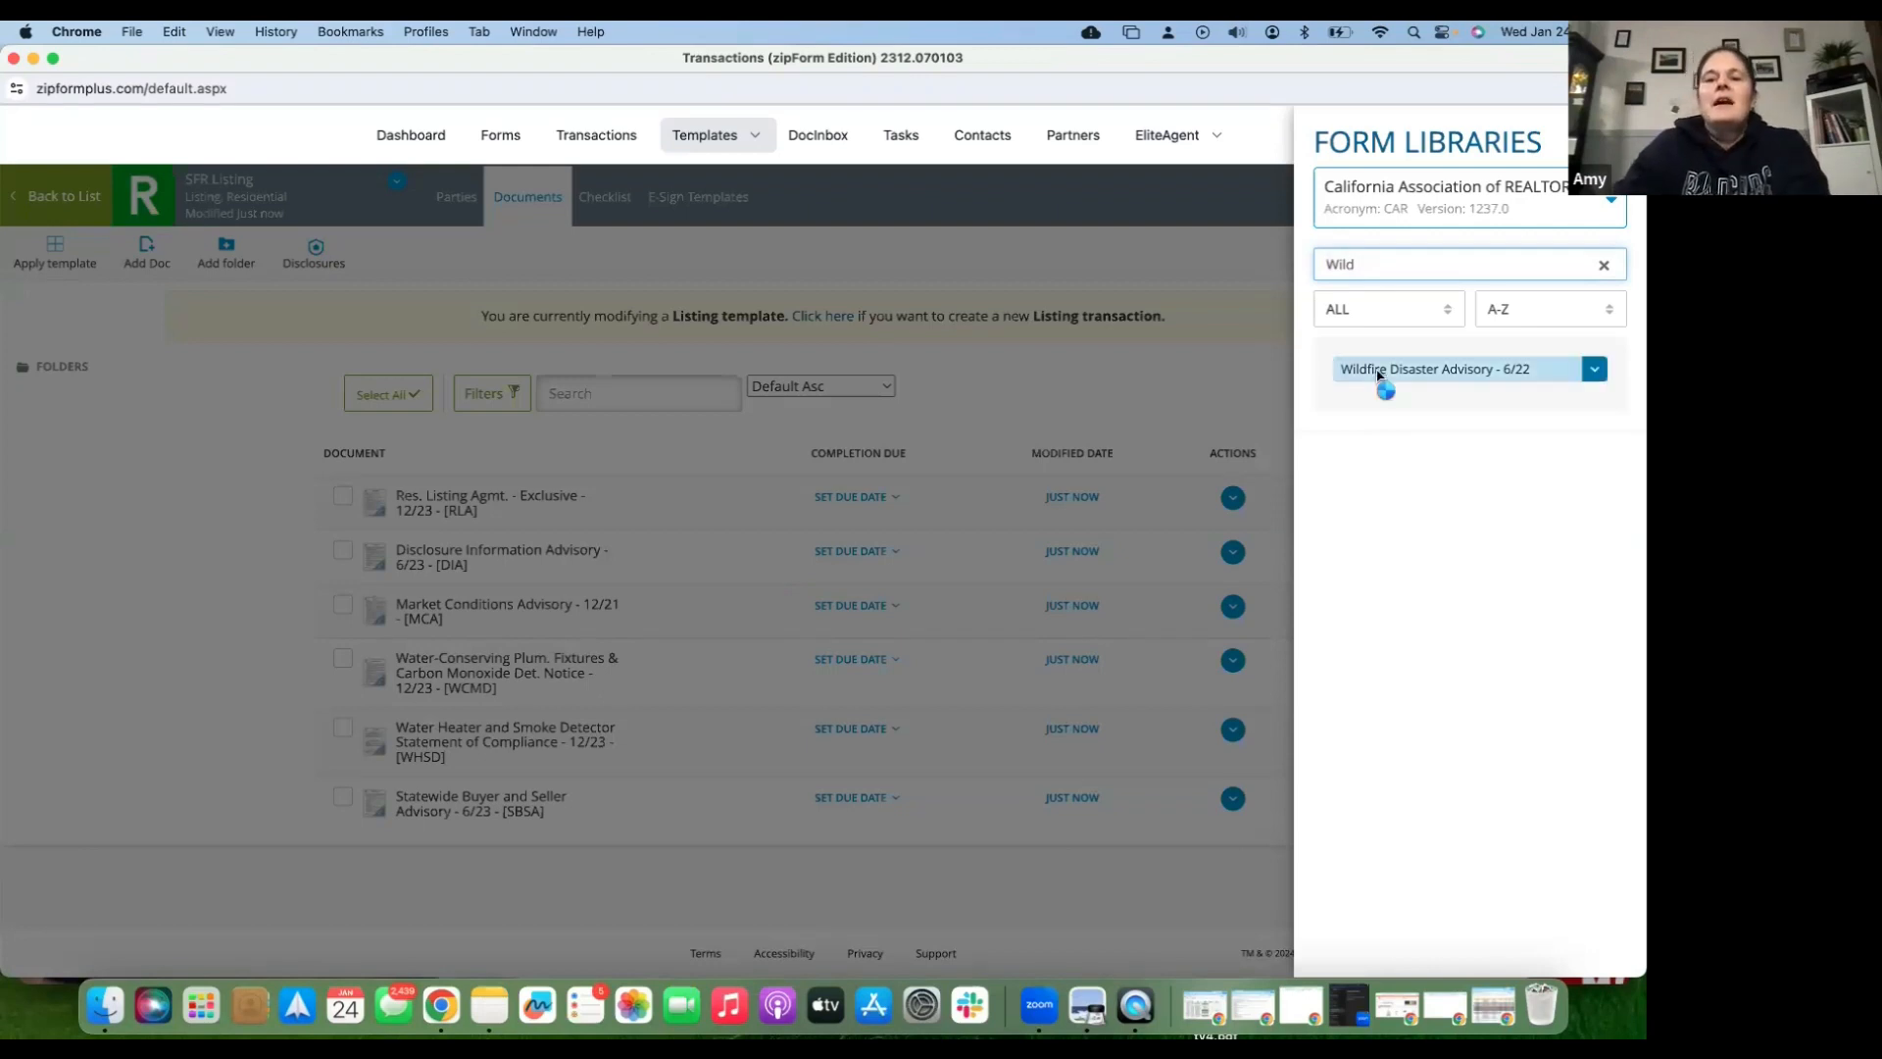
double_click(1378, 372)
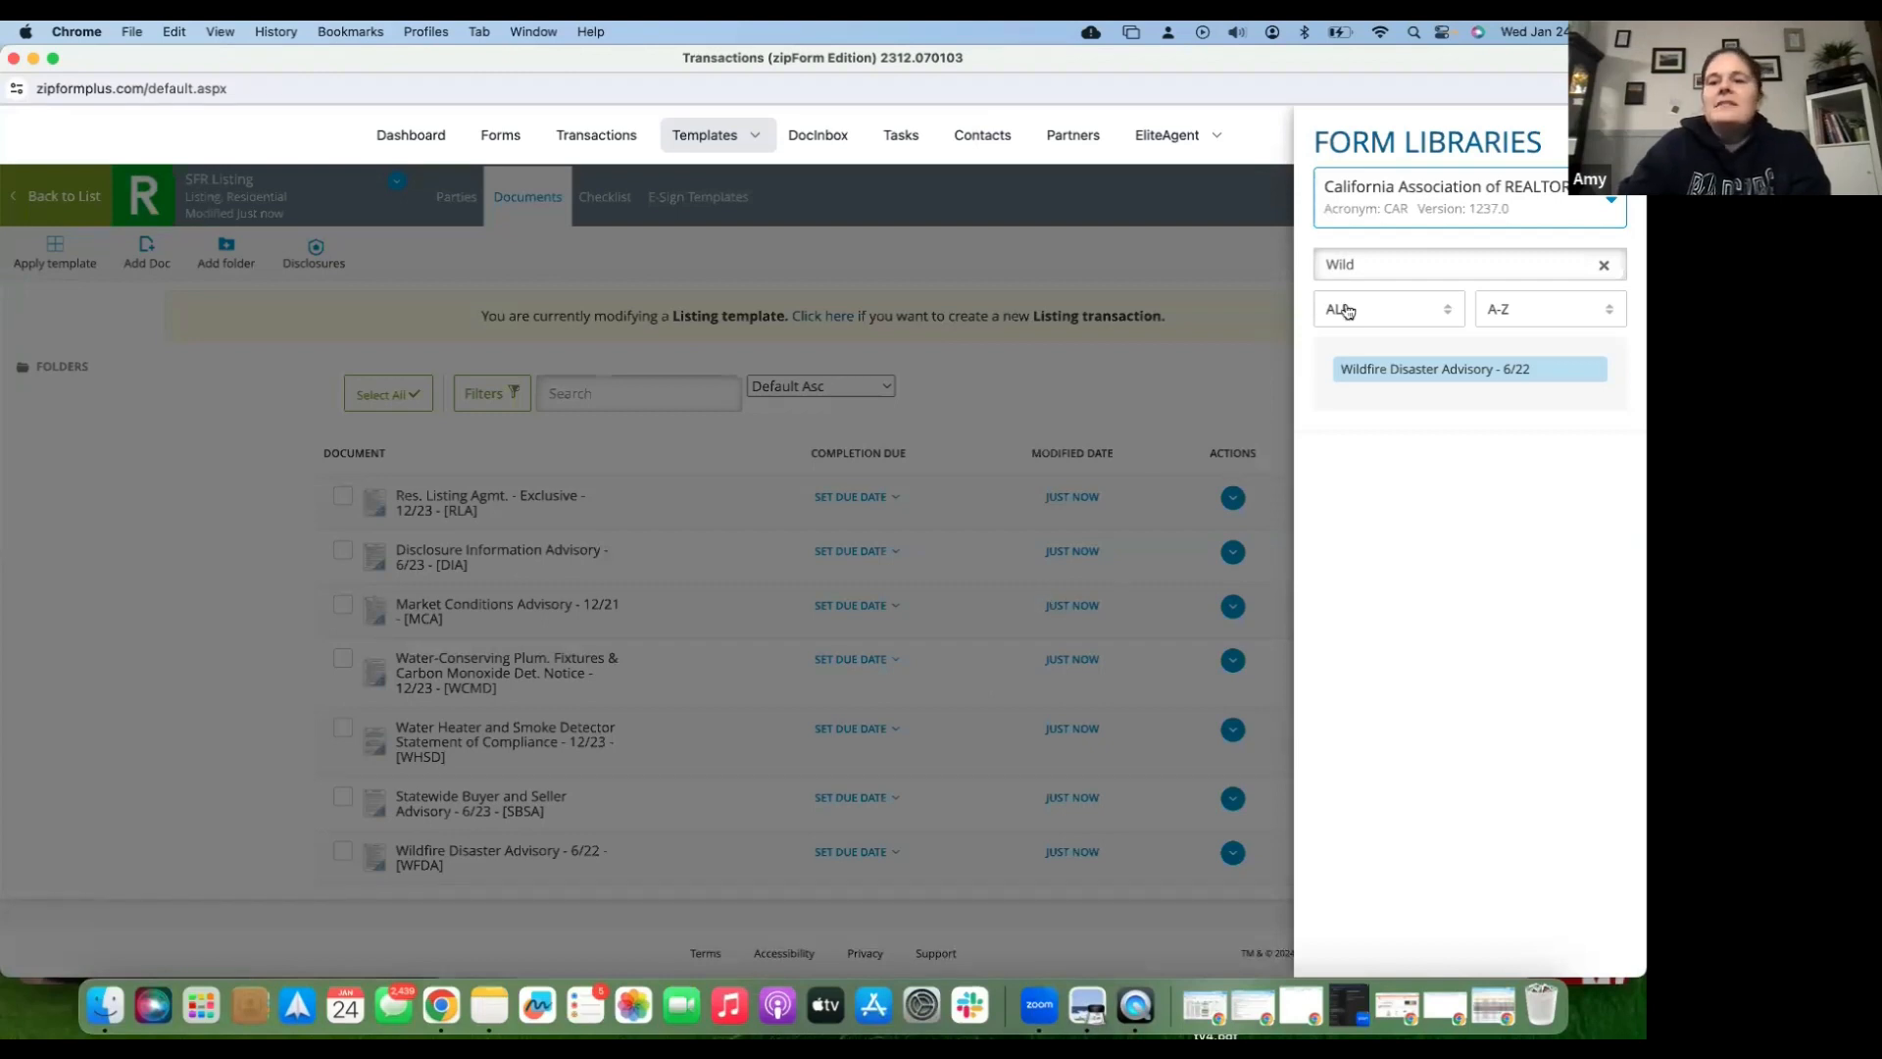
drag(1358, 264, 1279, 261)
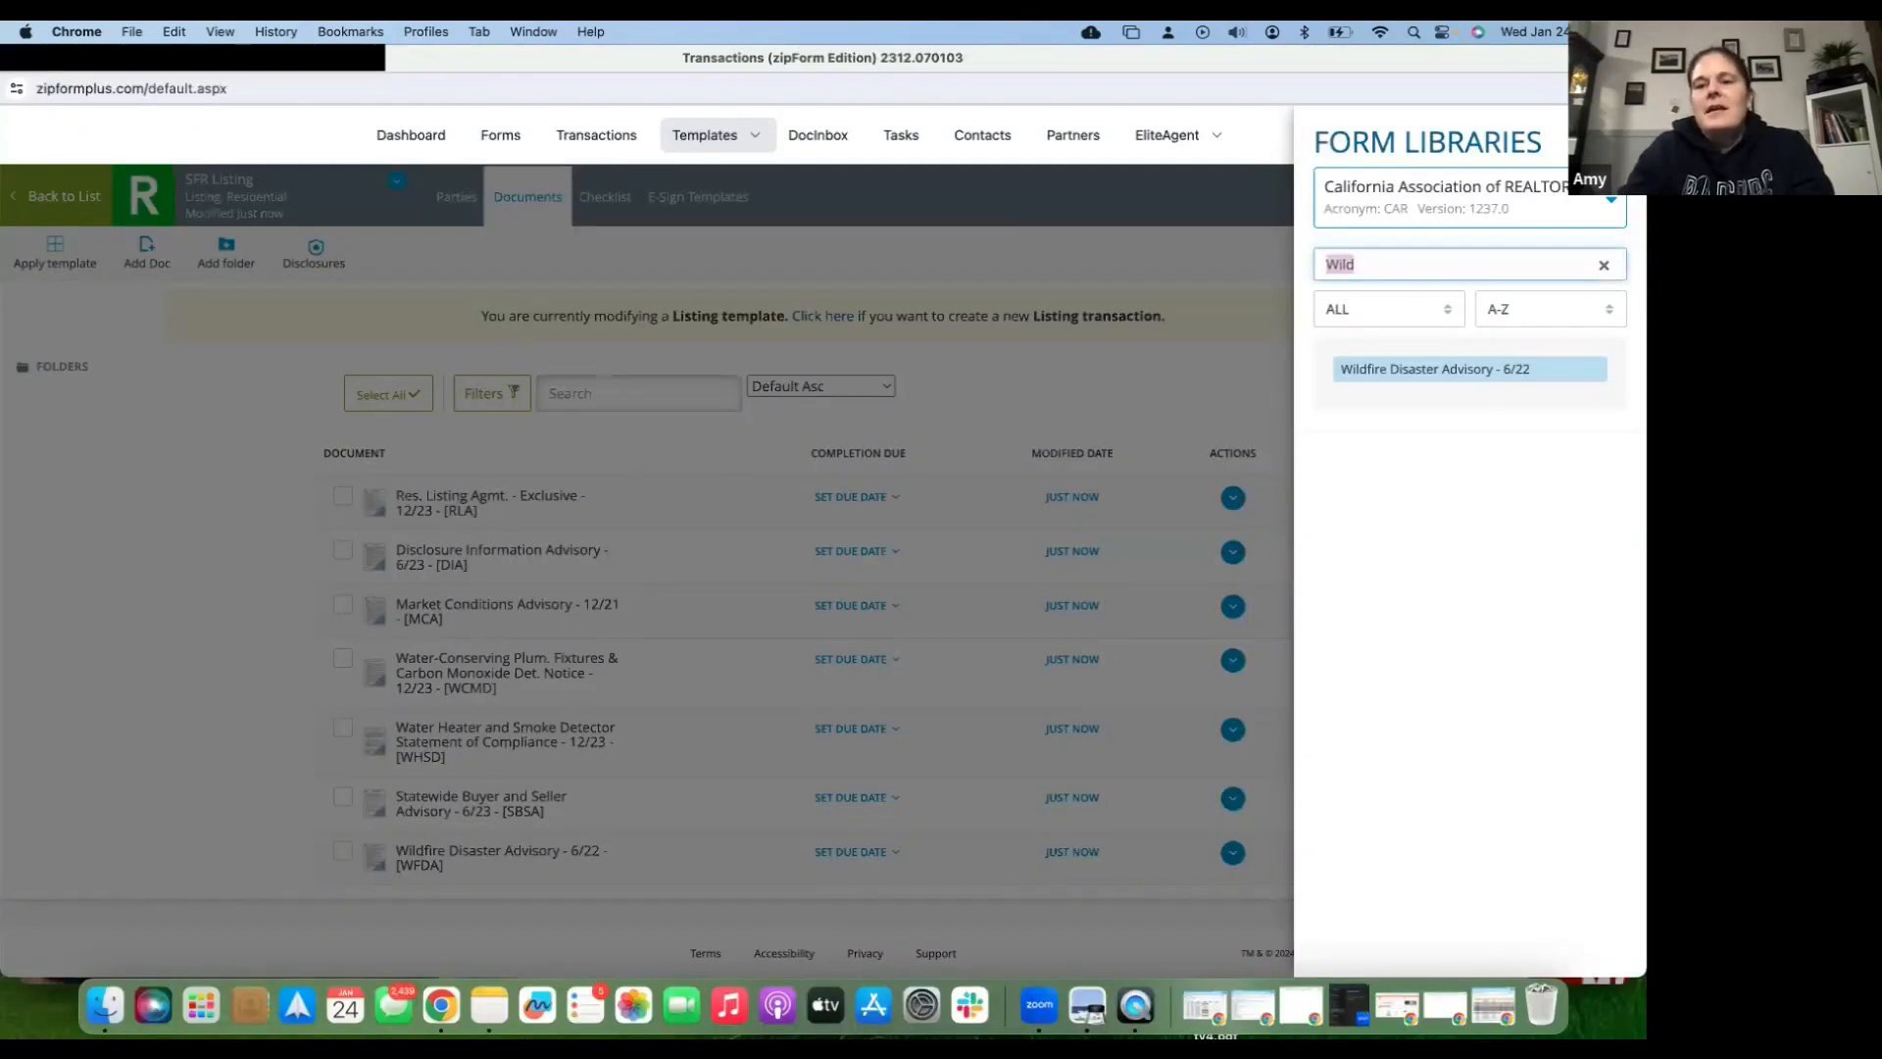
text(SFL)
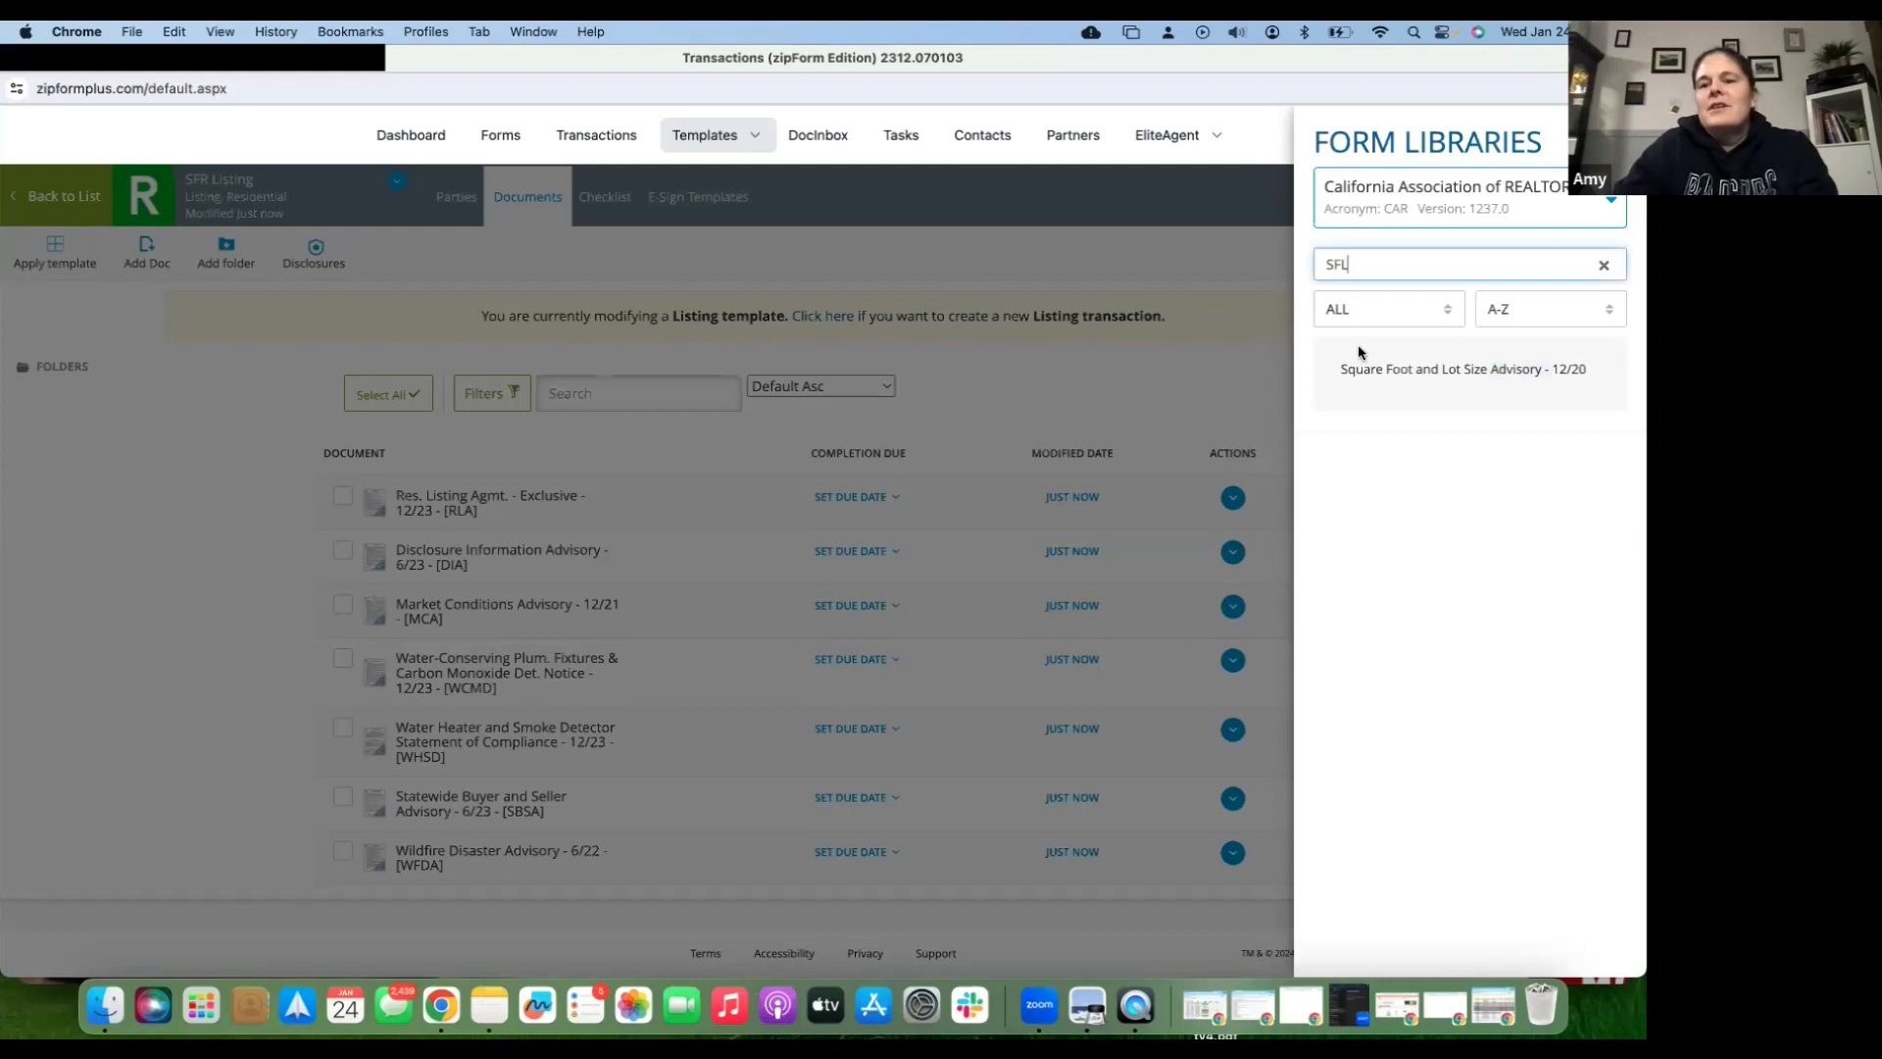
click(1368, 370)
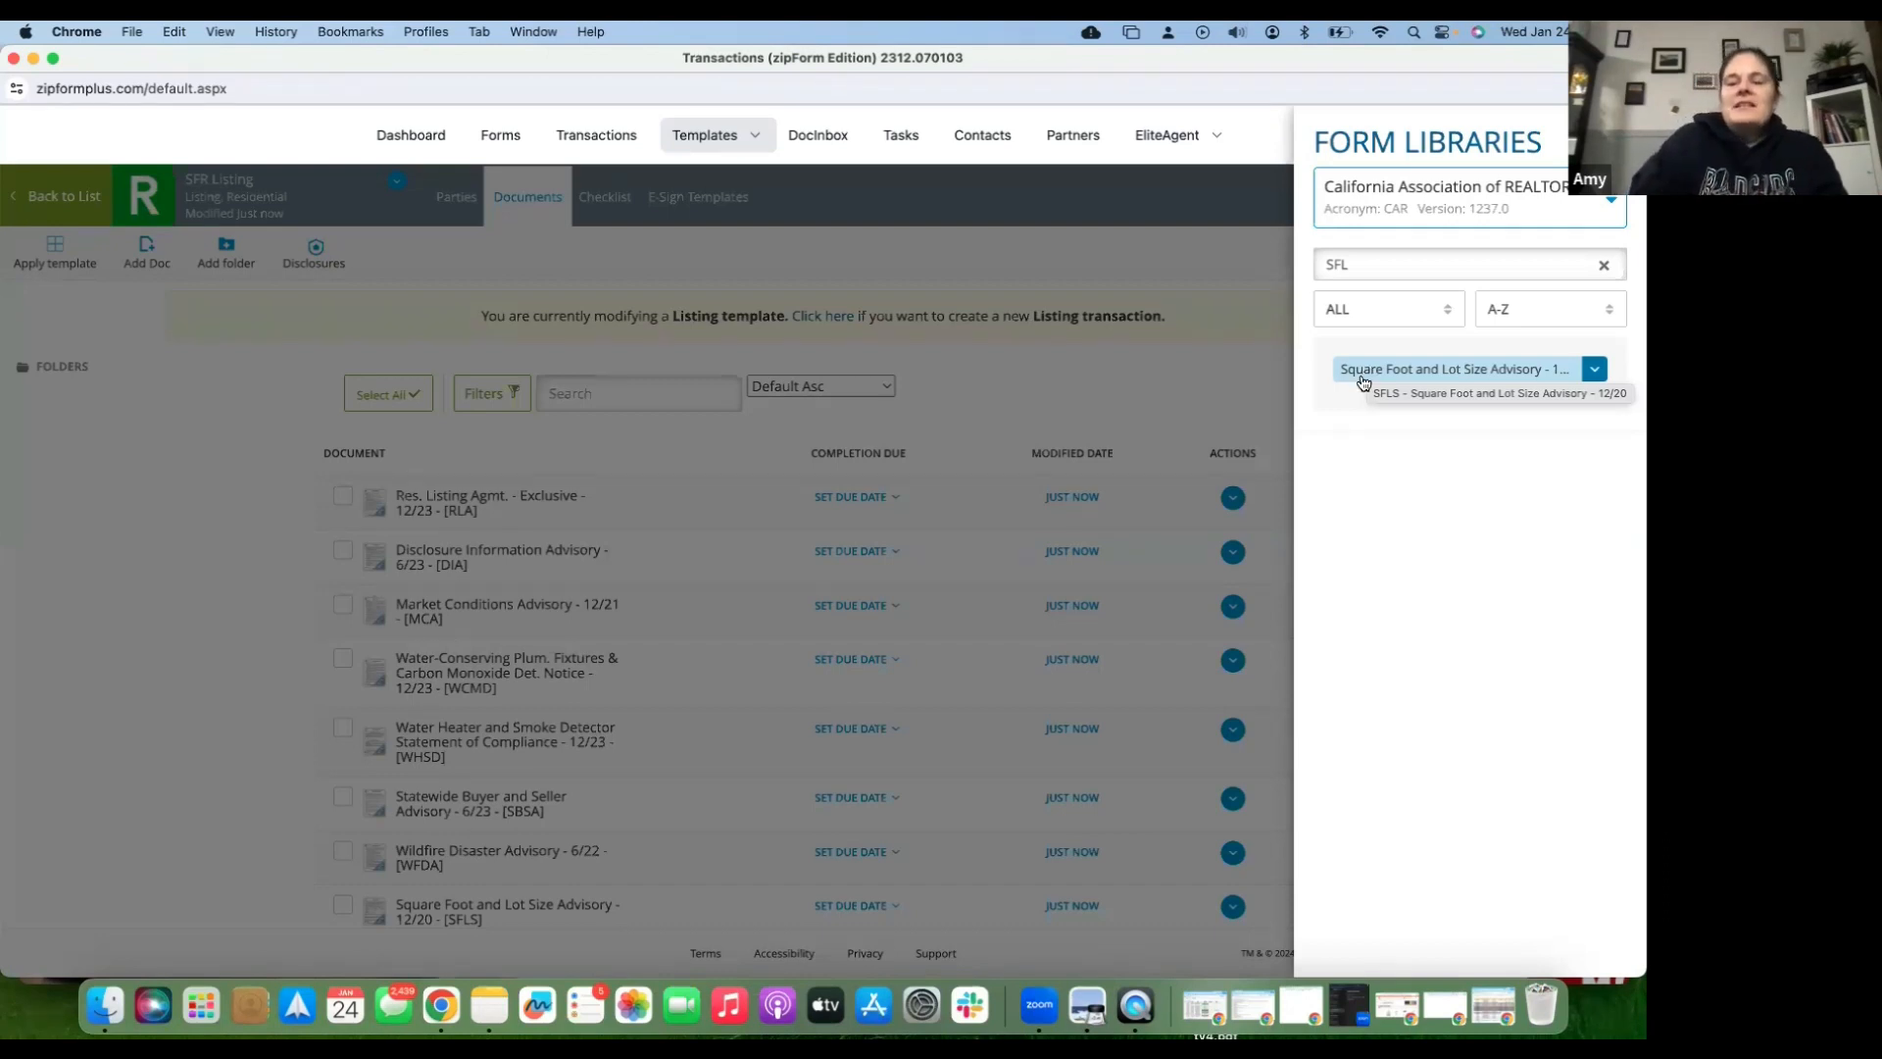
- Close the form libraries panel, review the eight-form document list, then reopen and close the panel
click(1334, 465)
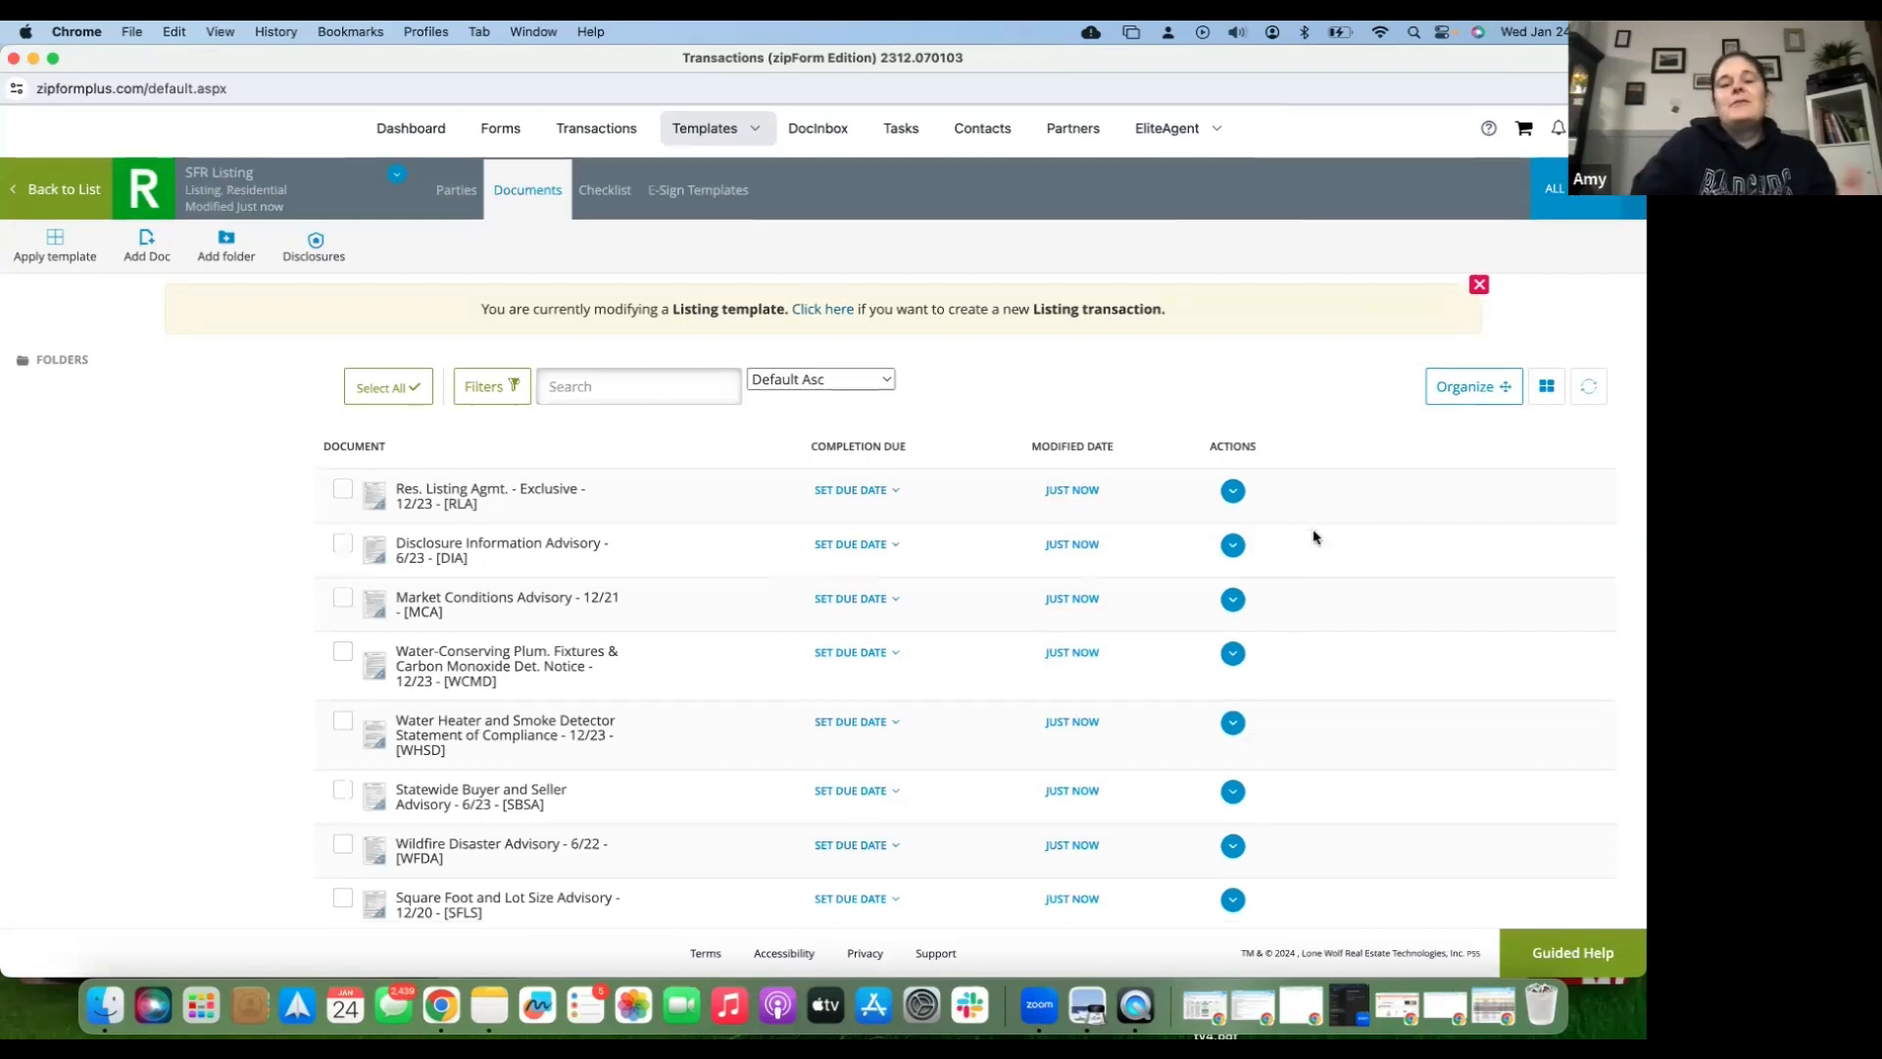
scroll(1314, 537, down, 1)
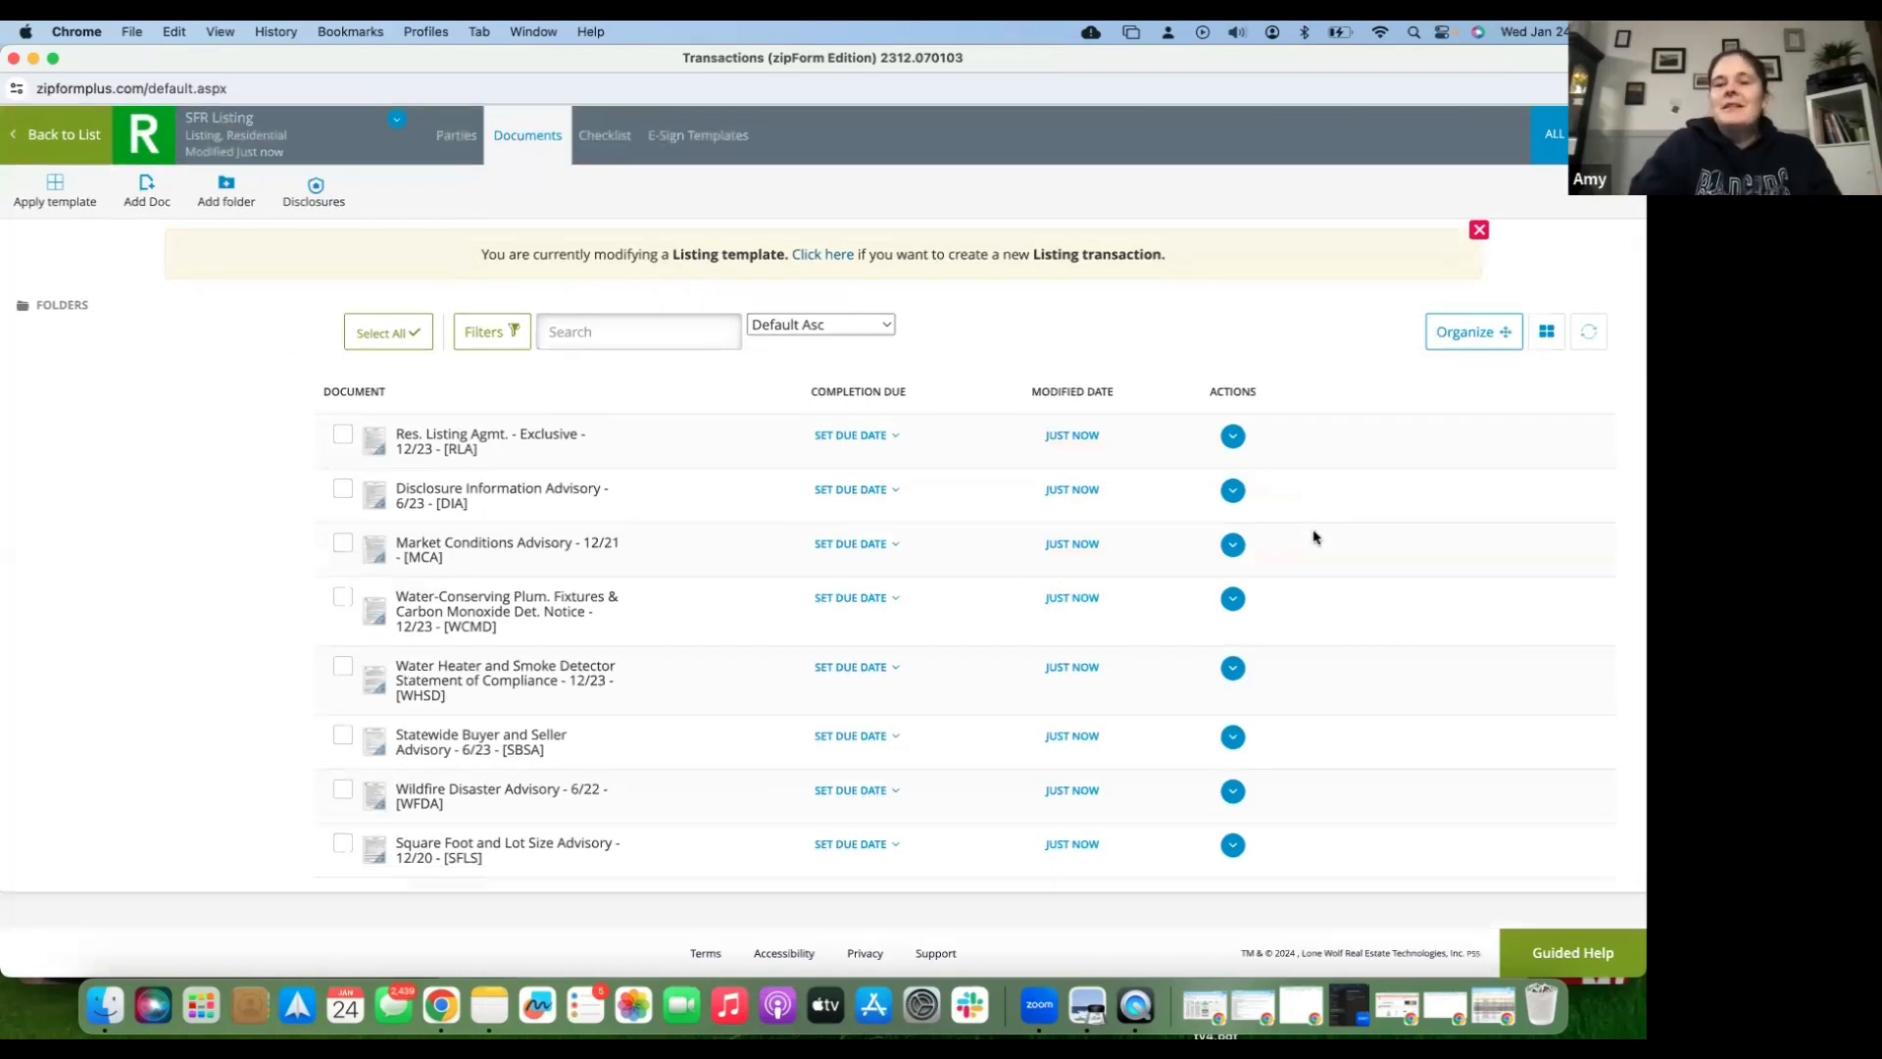
scroll(1315, 537, up, 1)
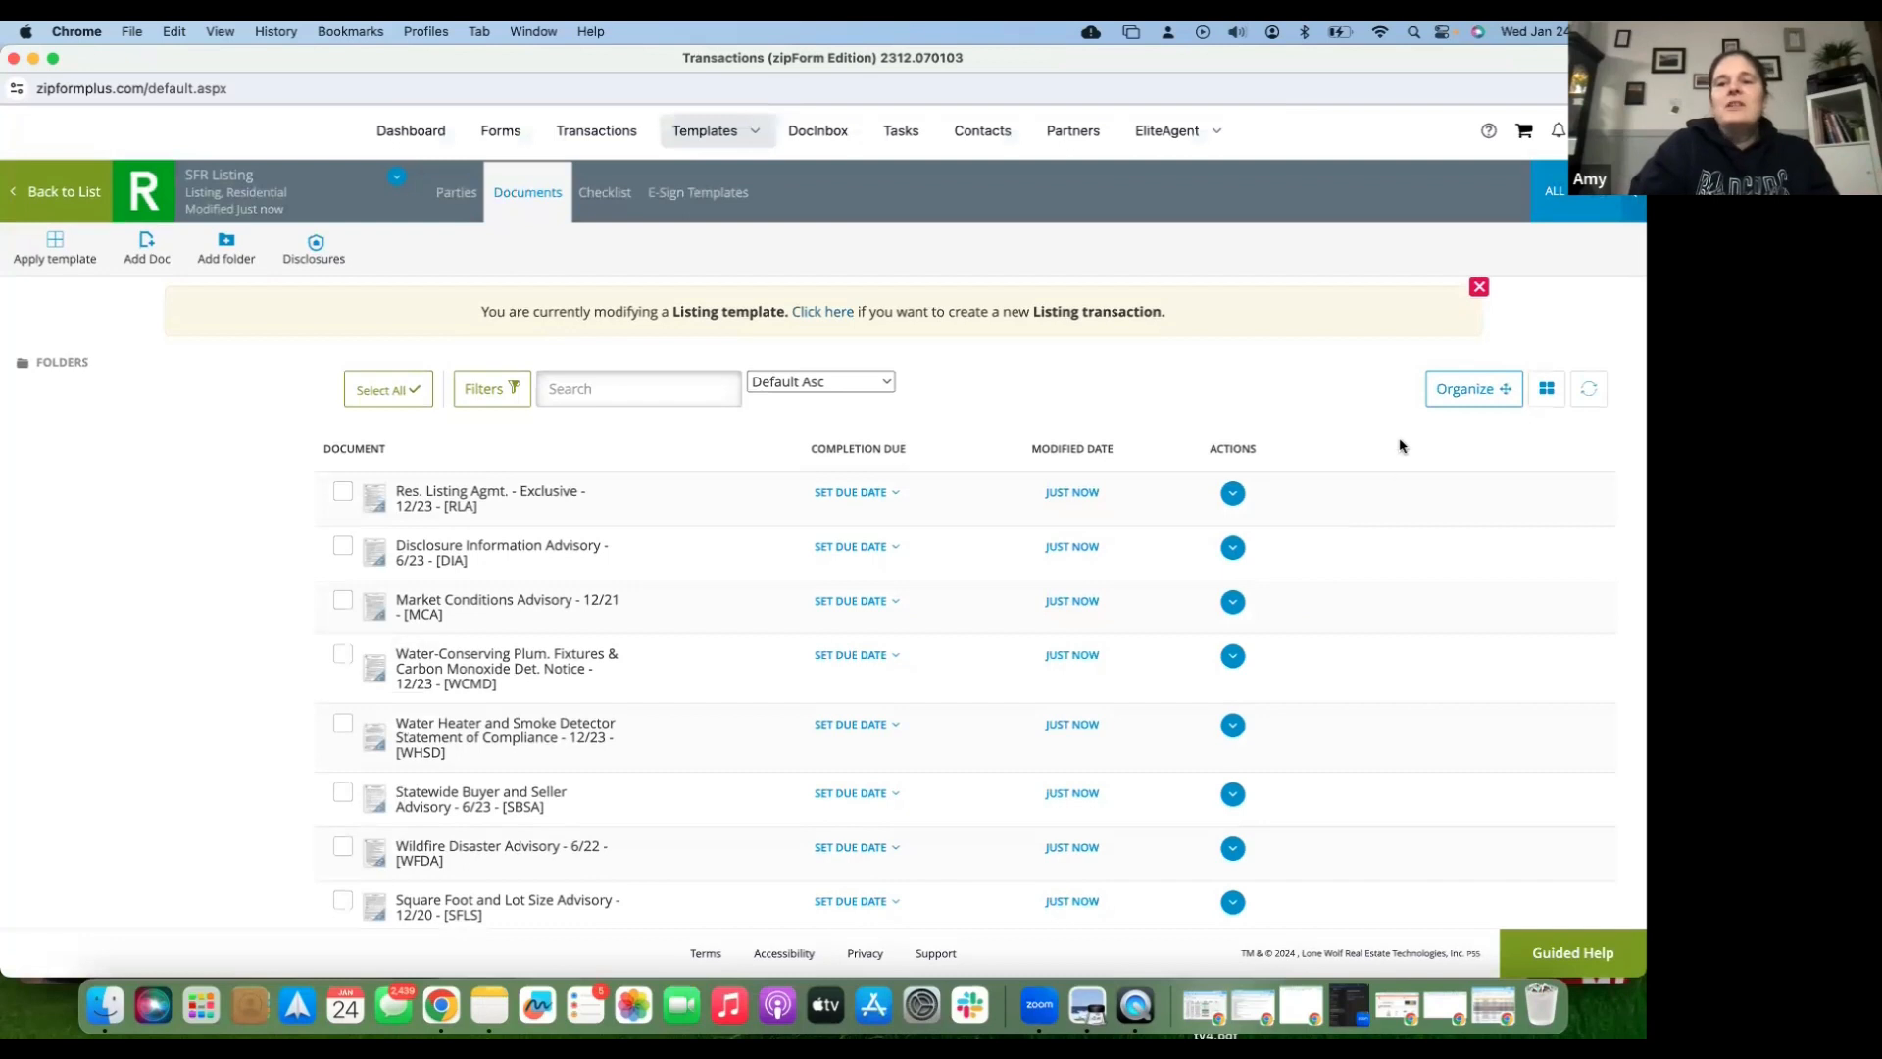
click(1615, 209)
mouse_move(1534, 365)
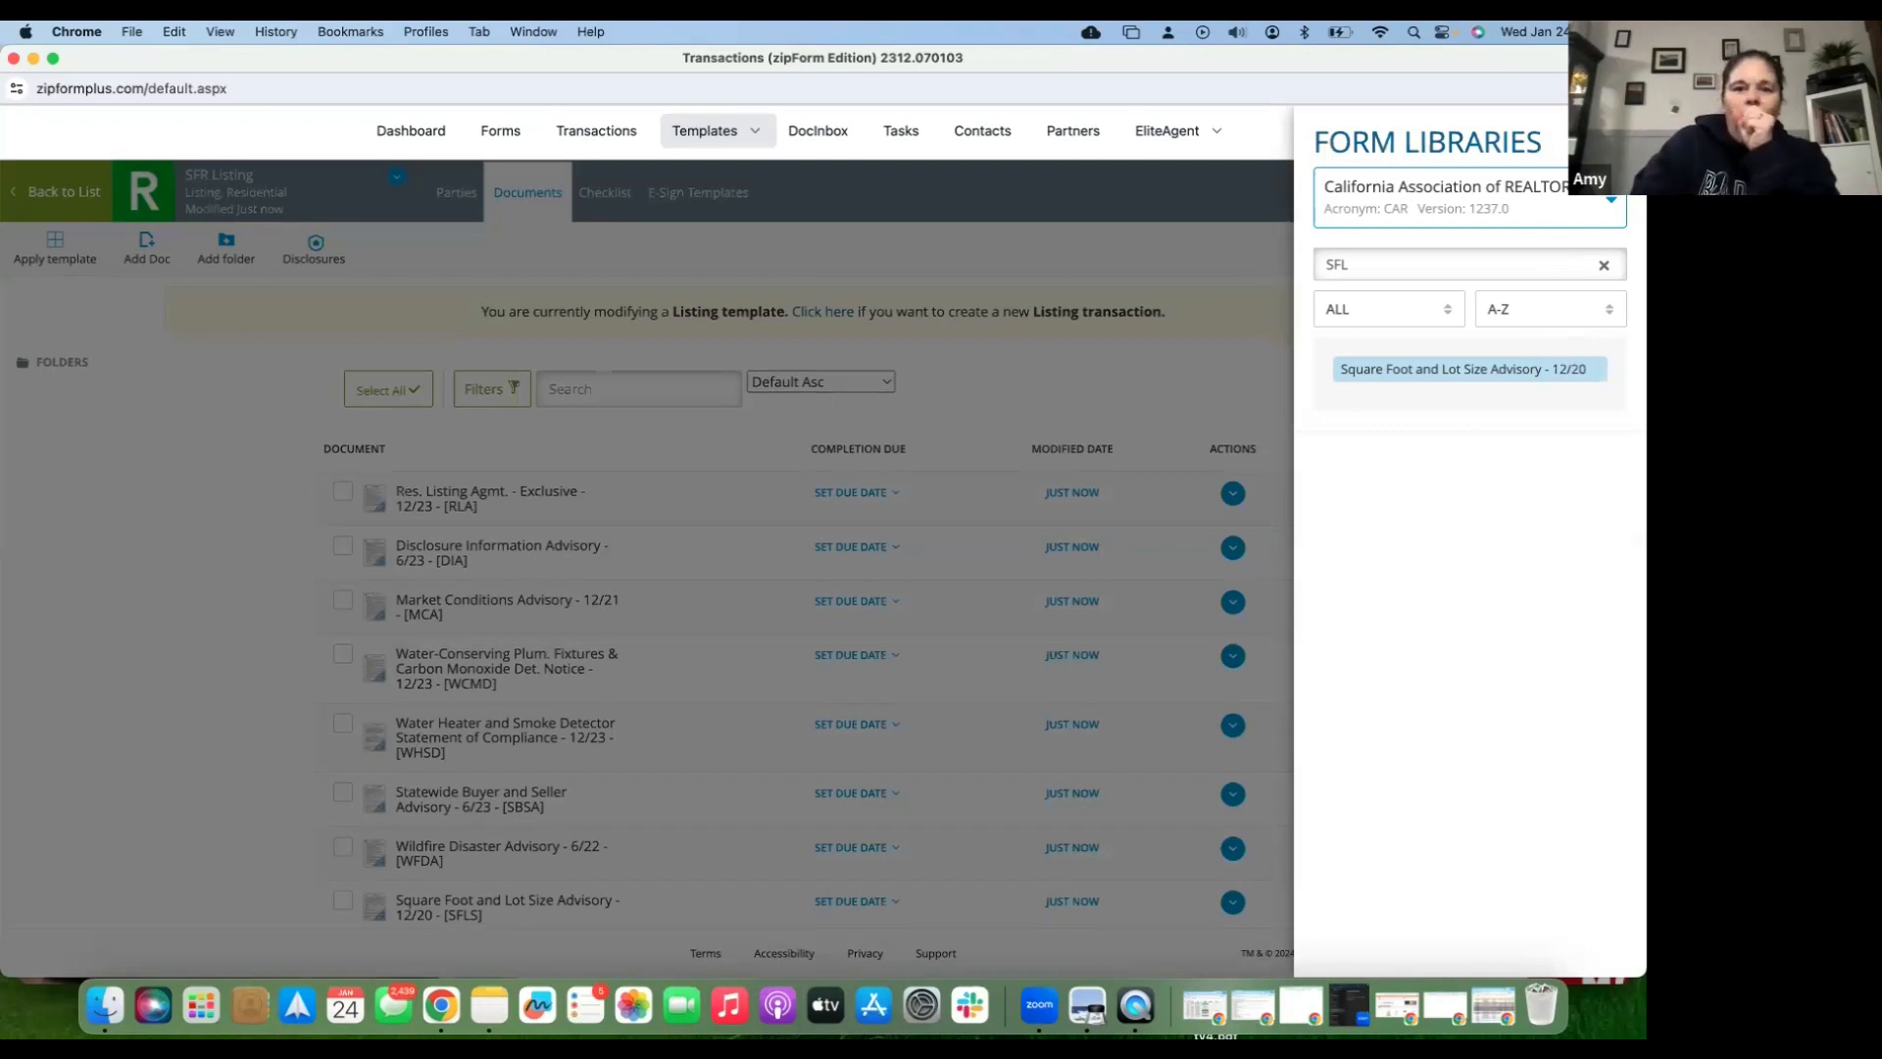
click(575, 359)
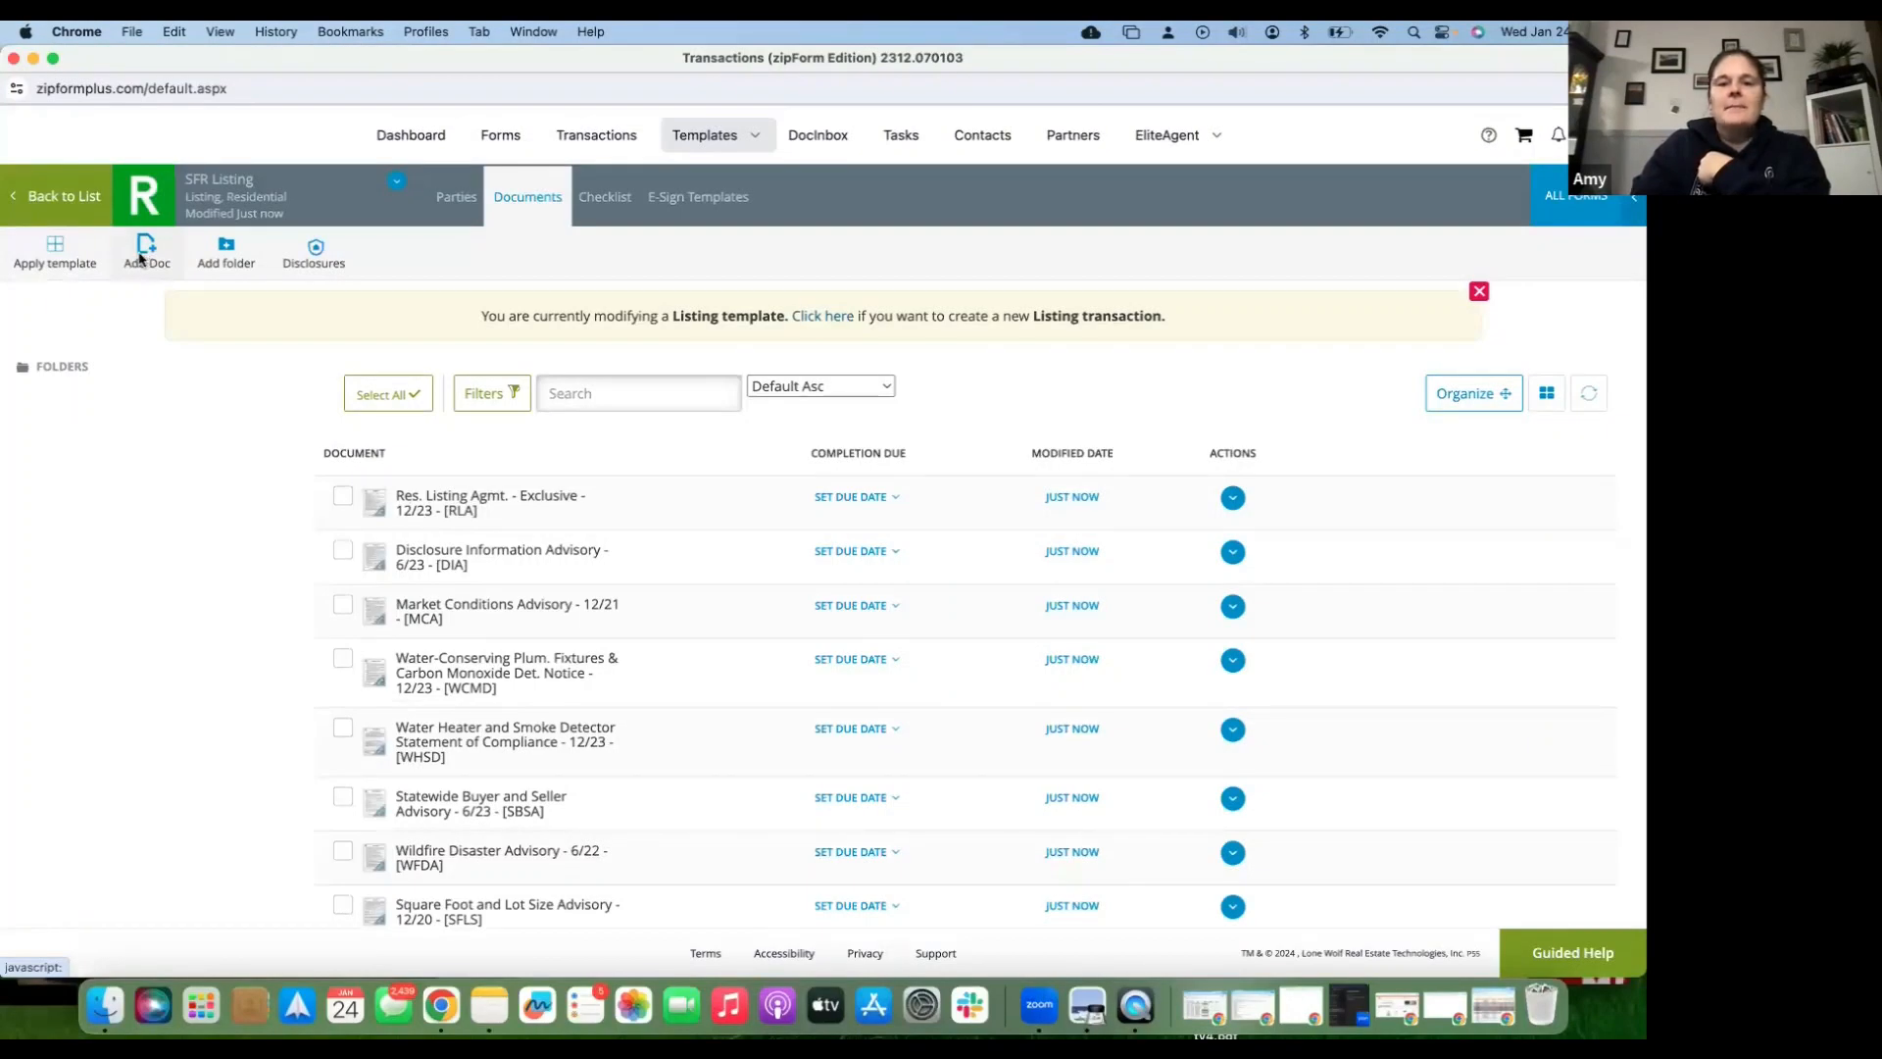
- Open Add Doc's file browser and search the computer for 'Sqlano County regional'
click(141, 258)
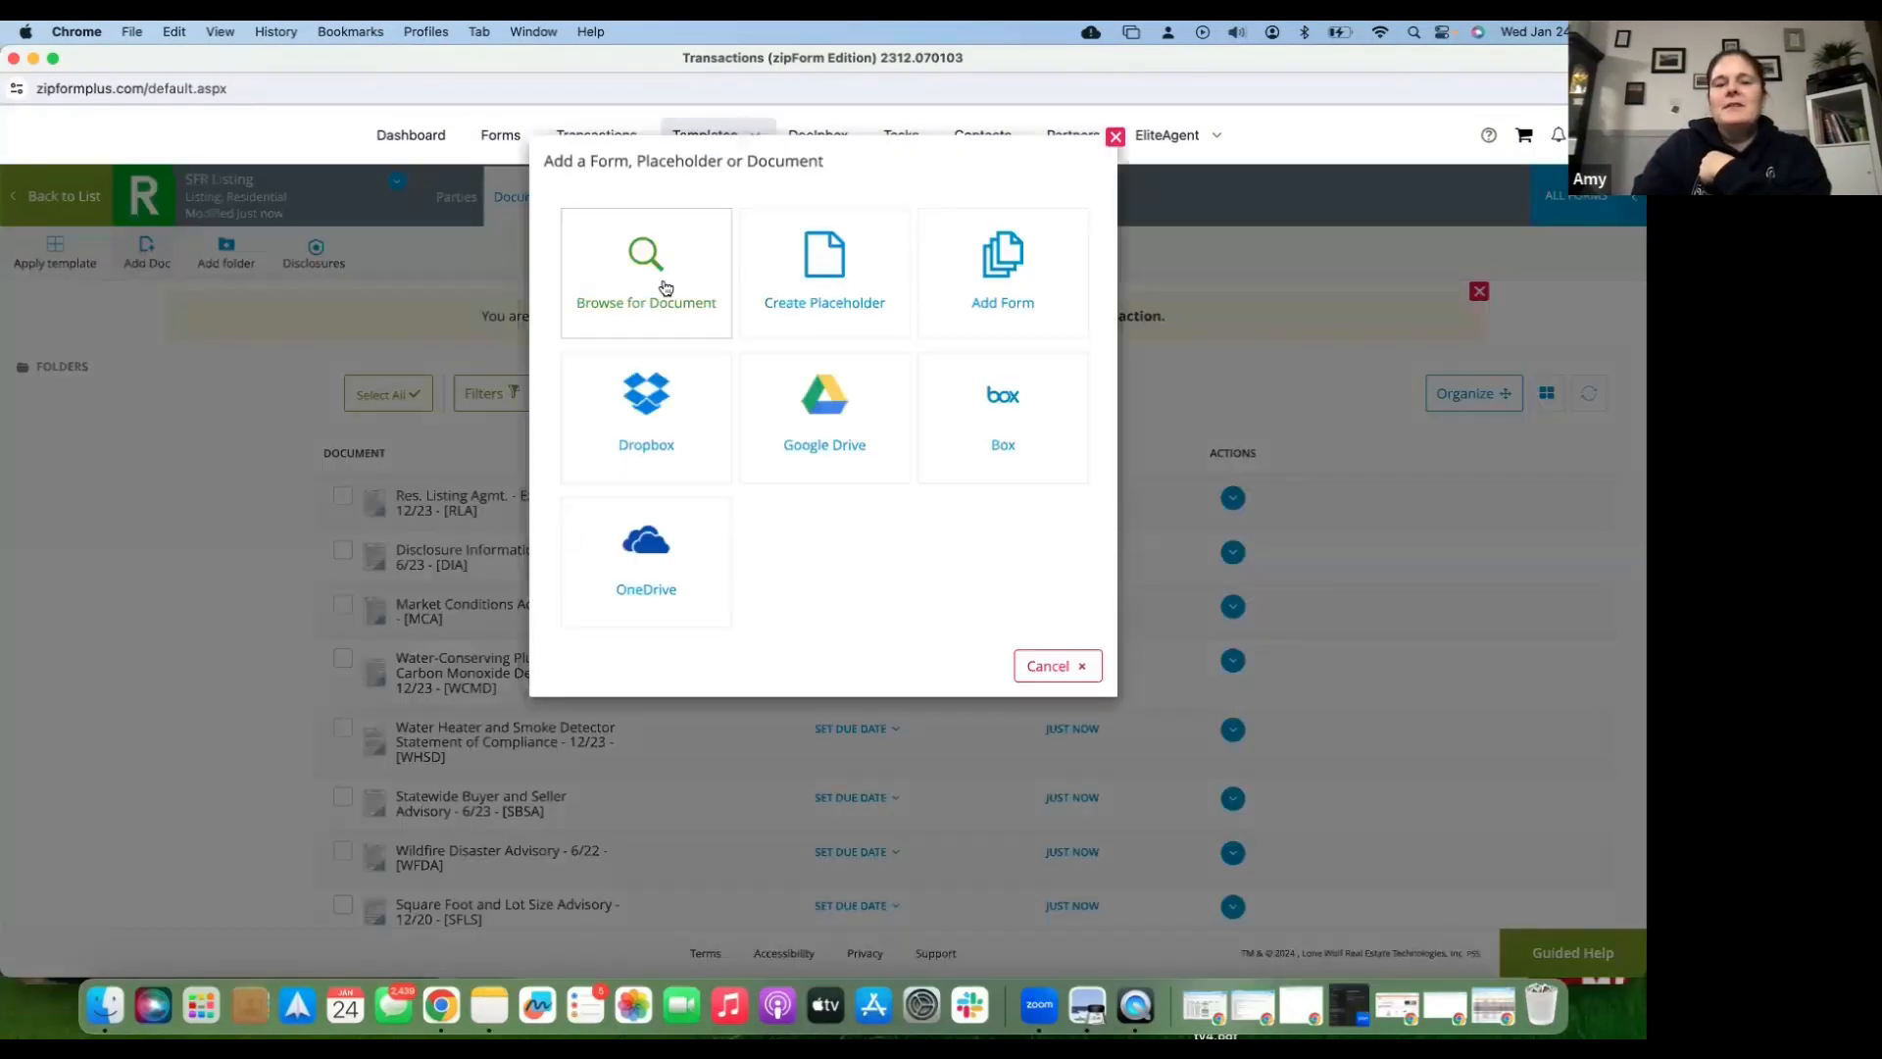
click(664, 287)
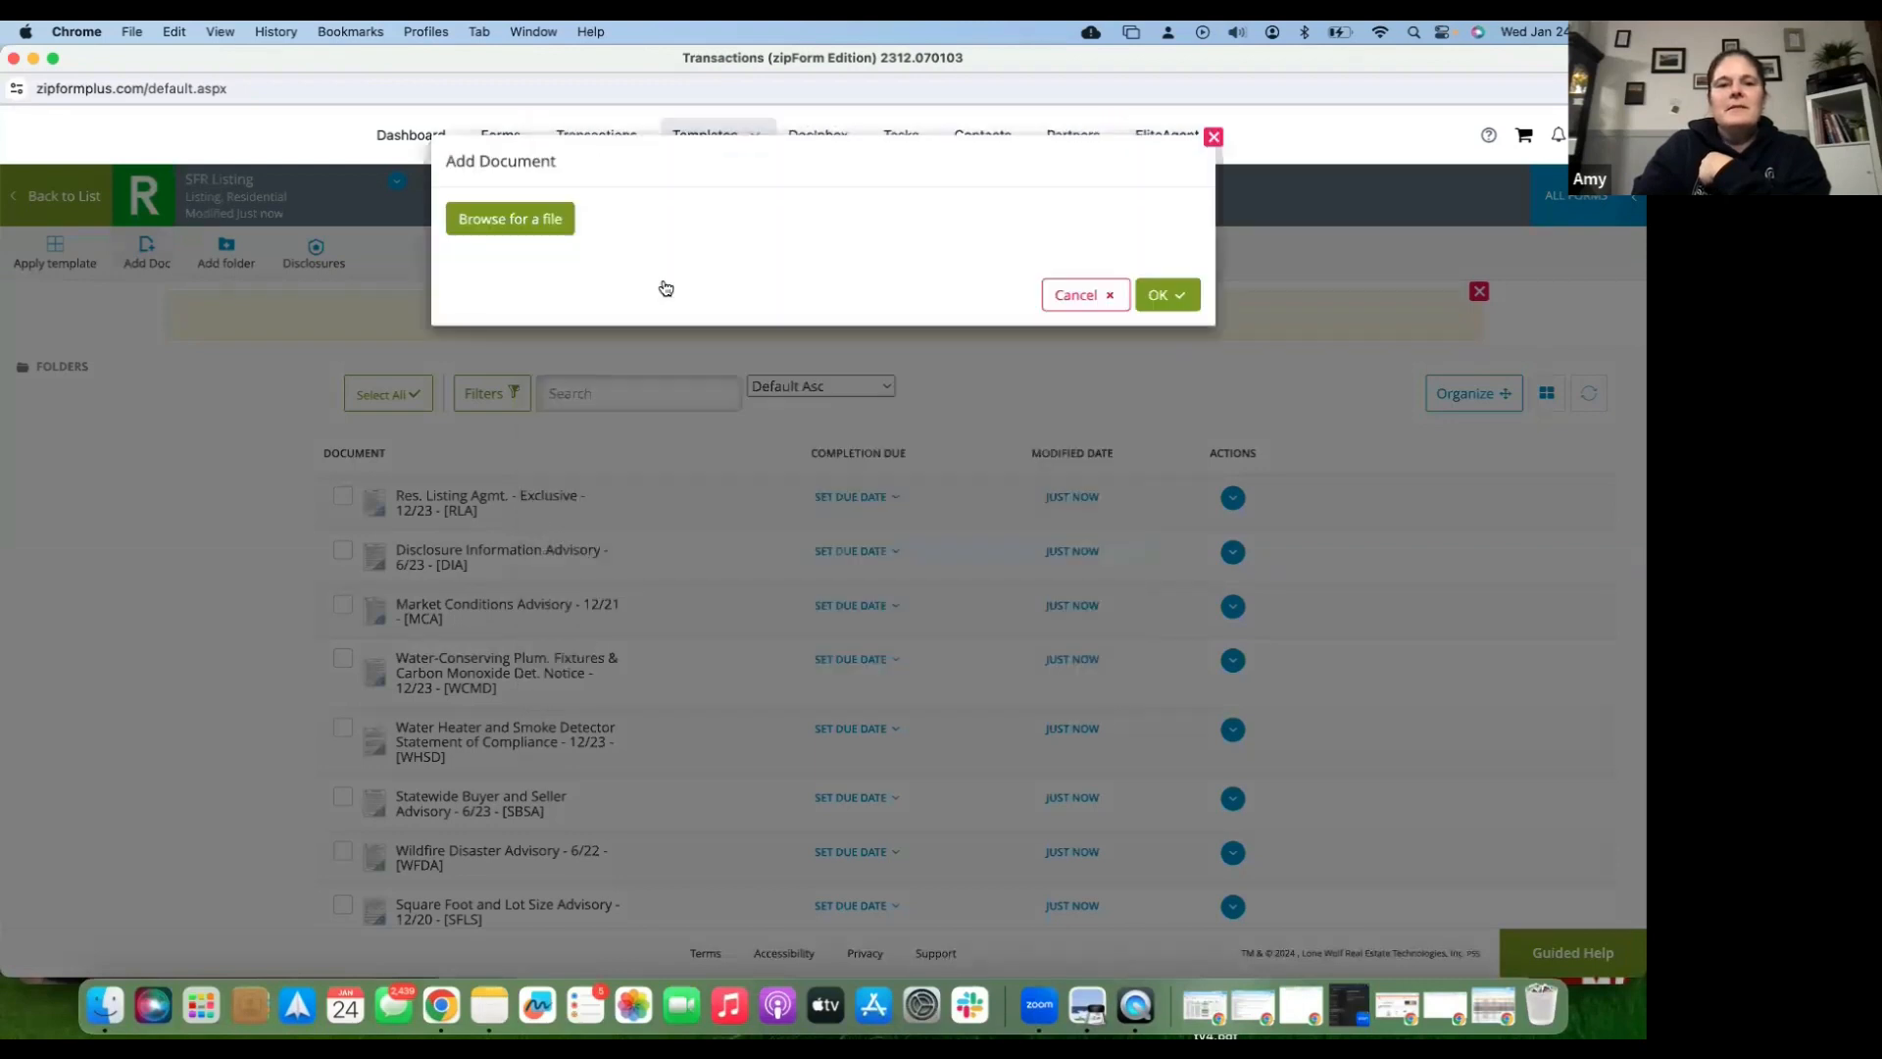
click(527, 218)
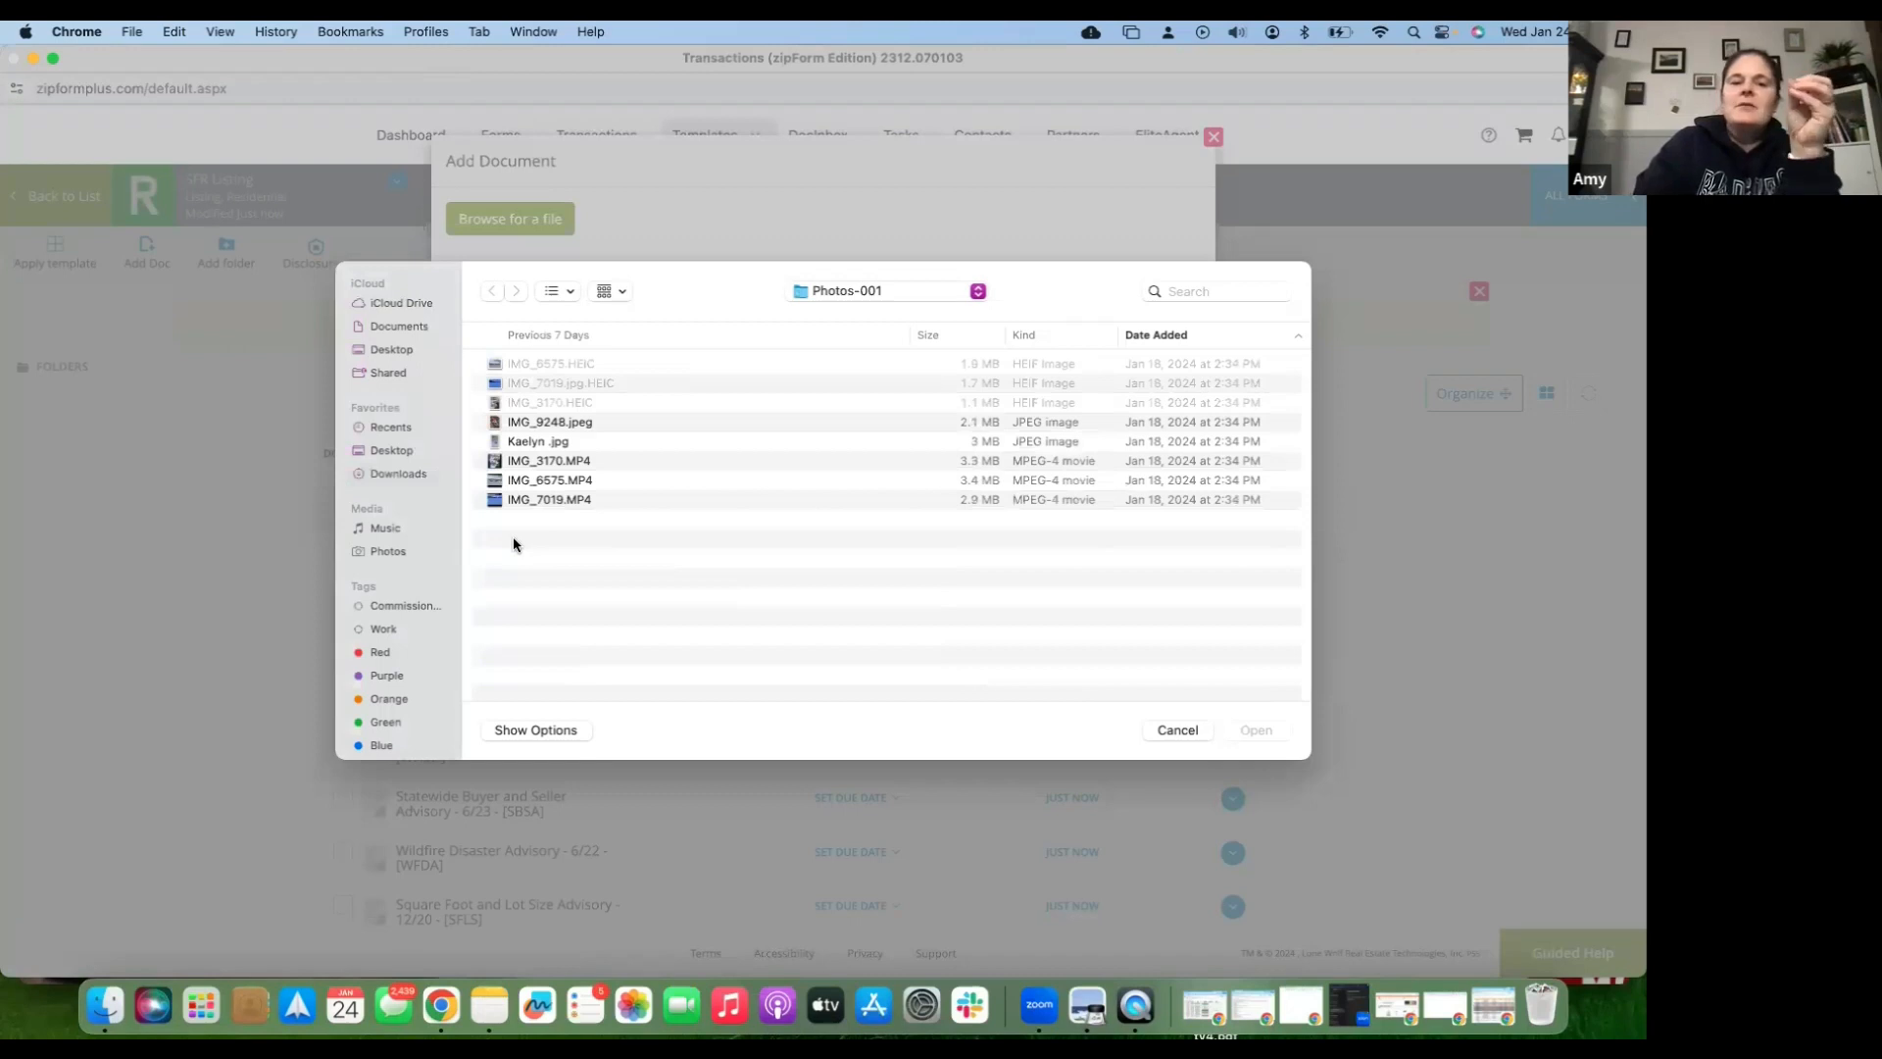
click(411, 476)
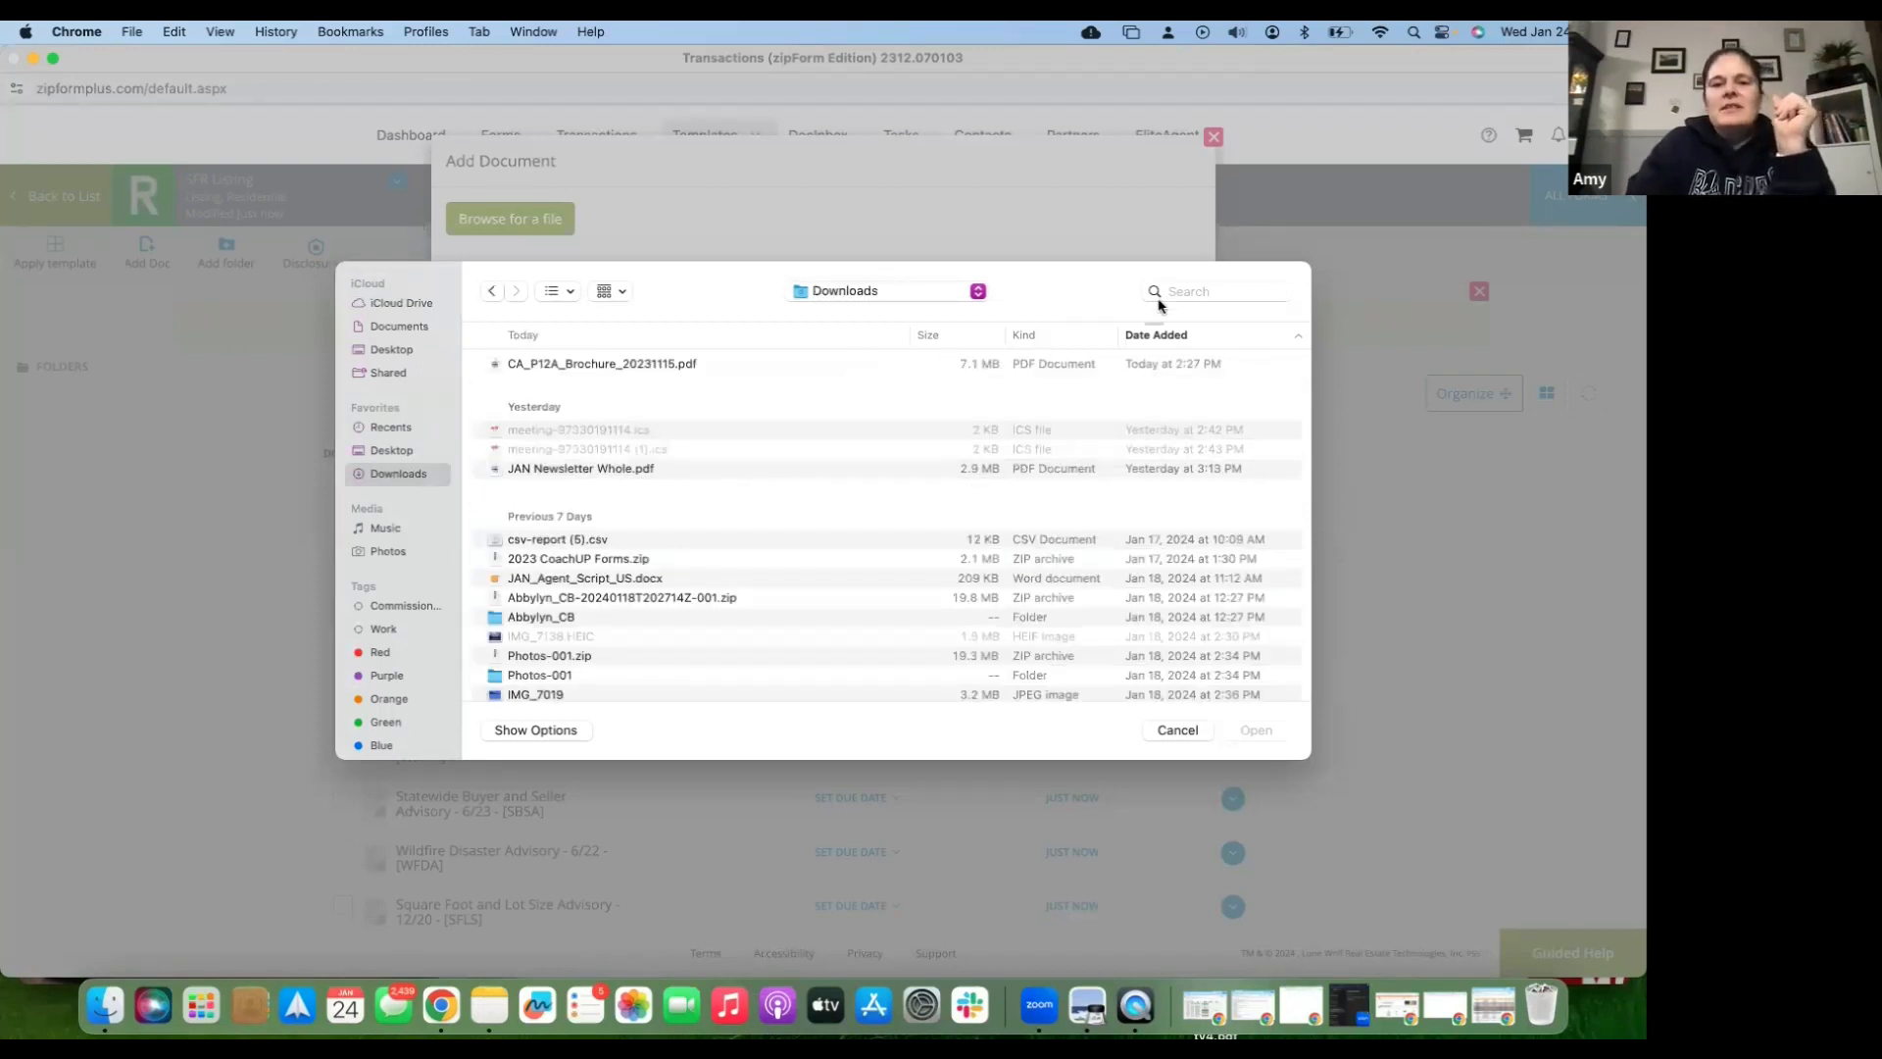
click(1192, 291)
text(Sq)
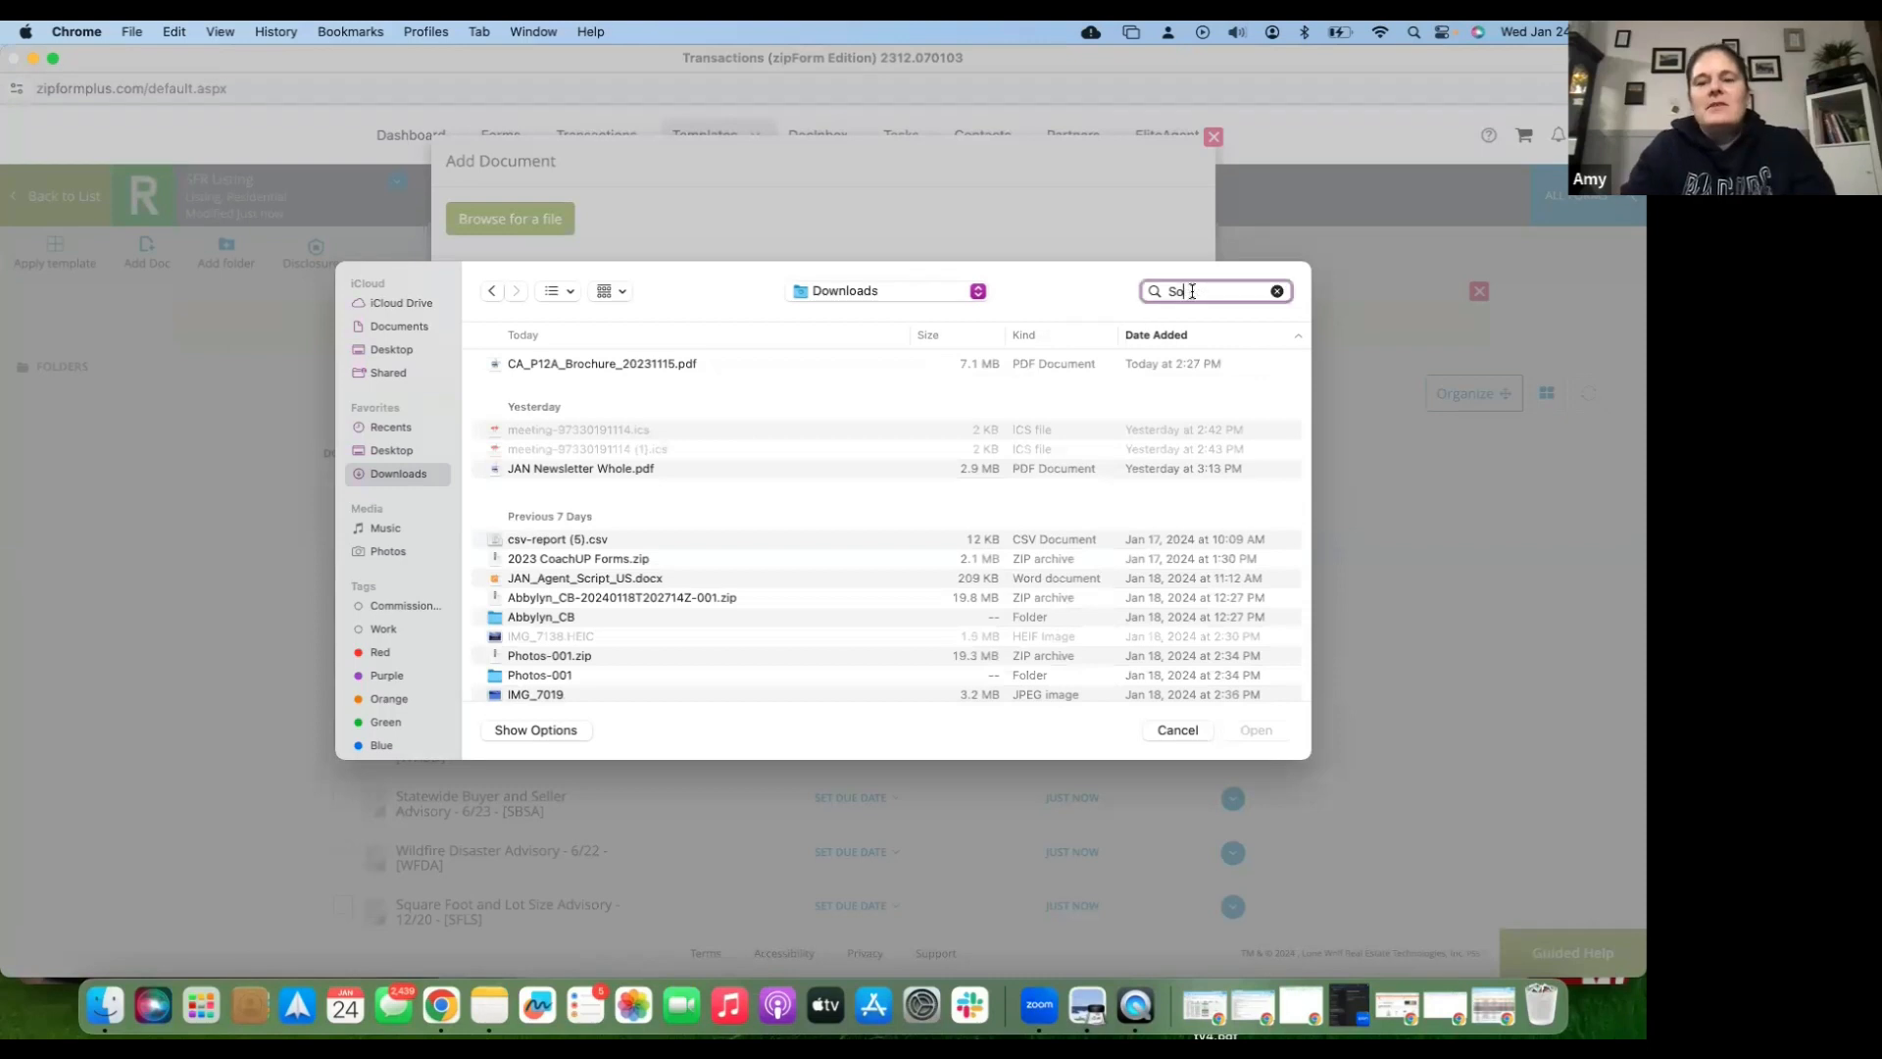
text(lano)
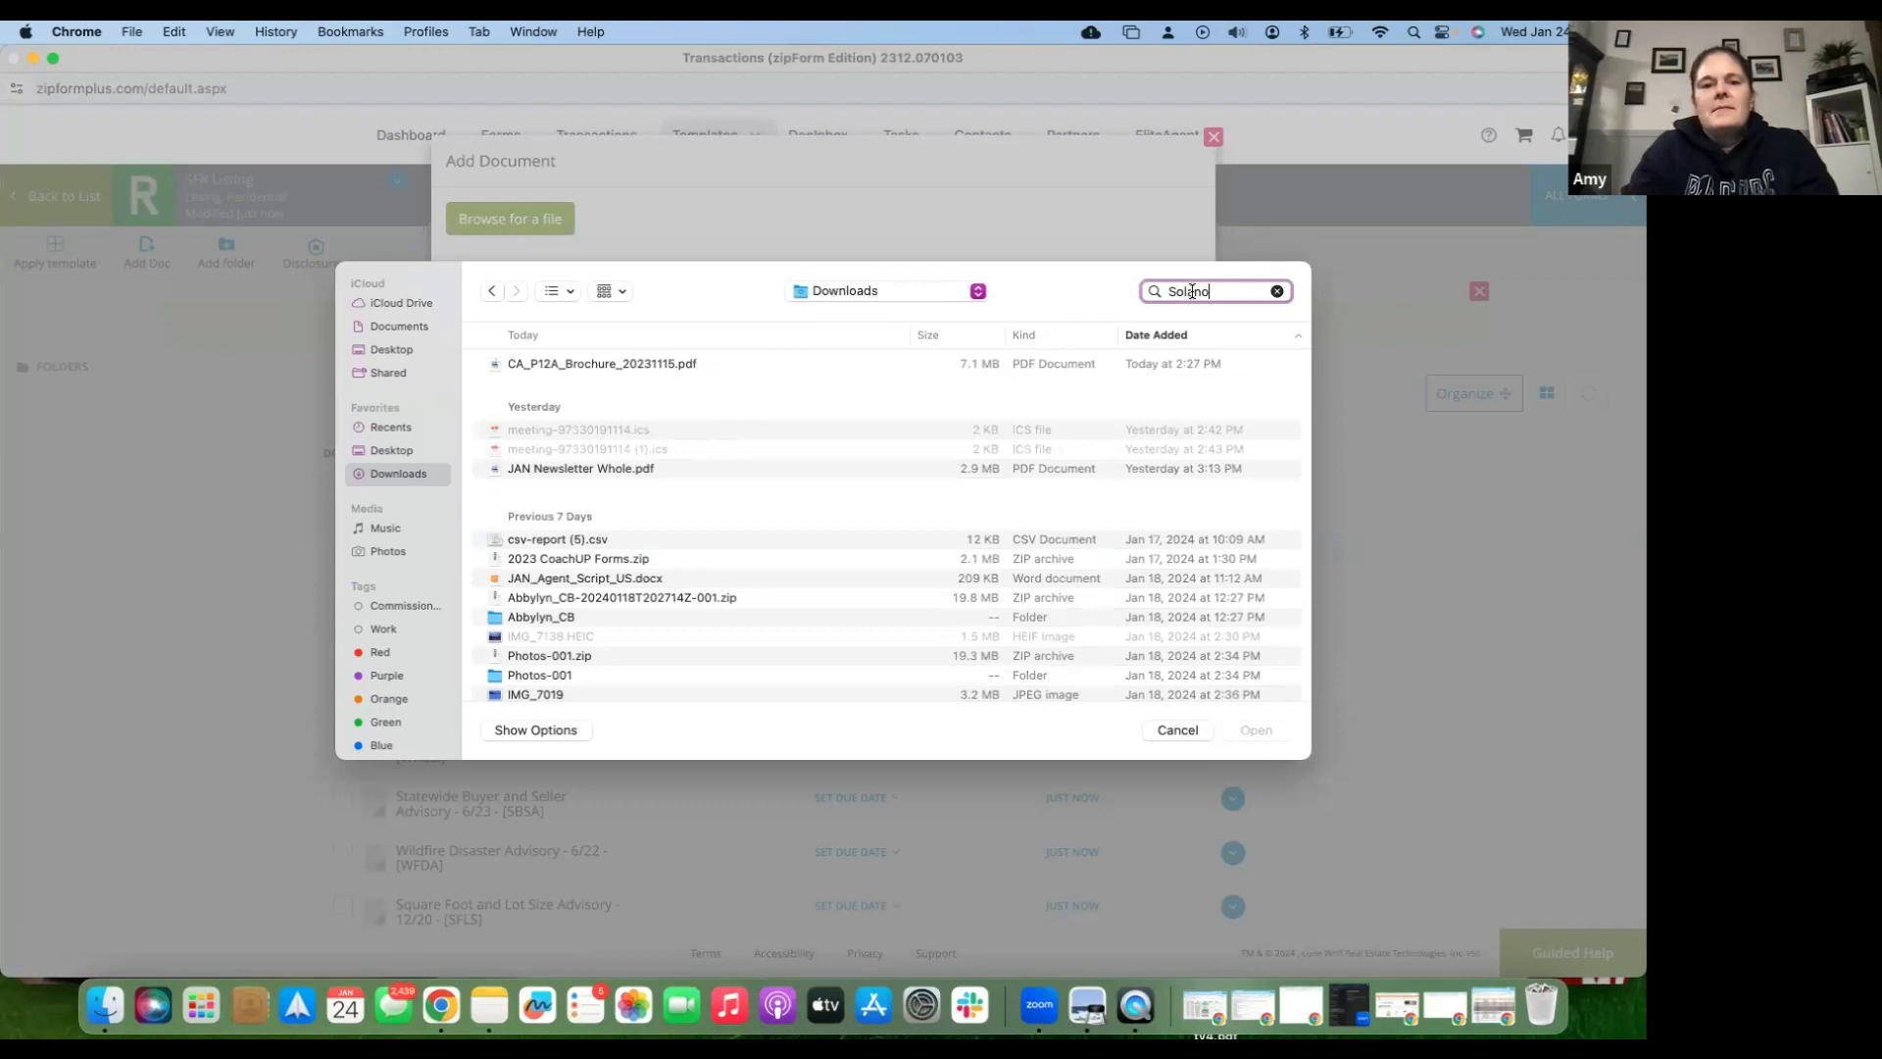
text( County)
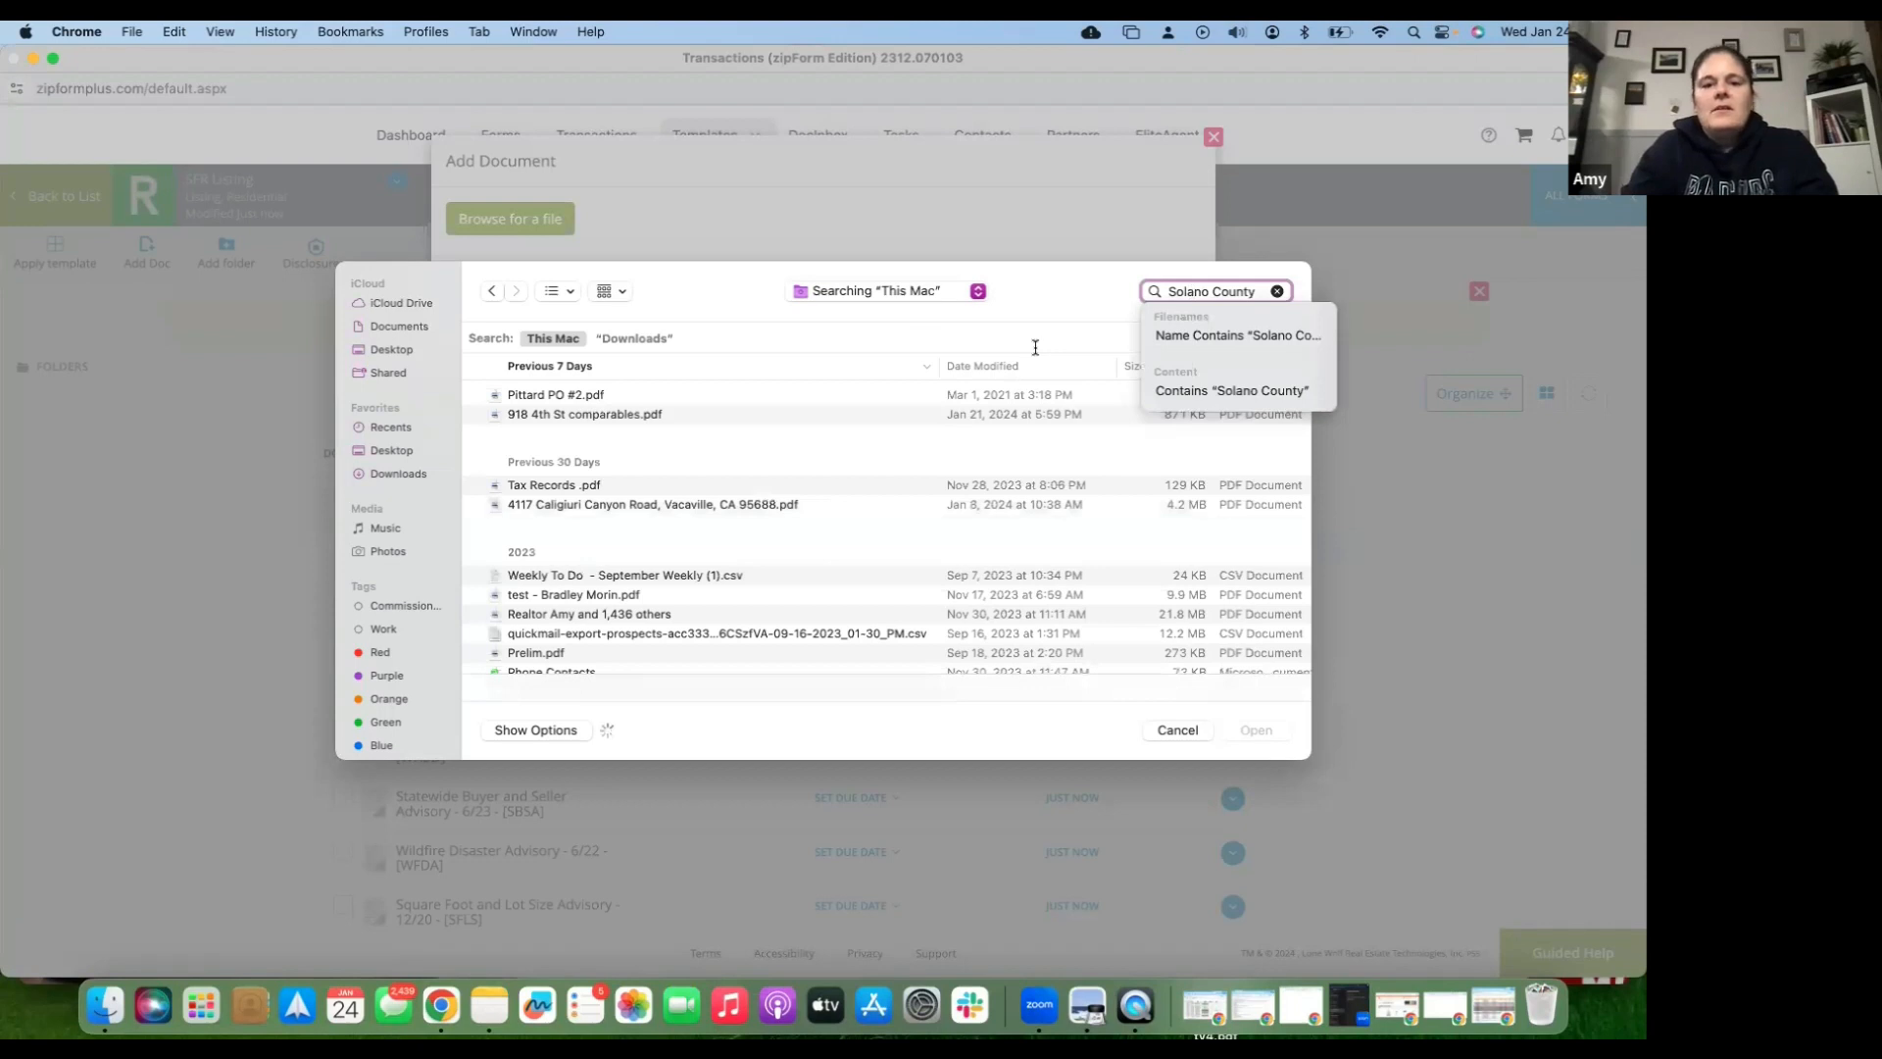
text(regional)
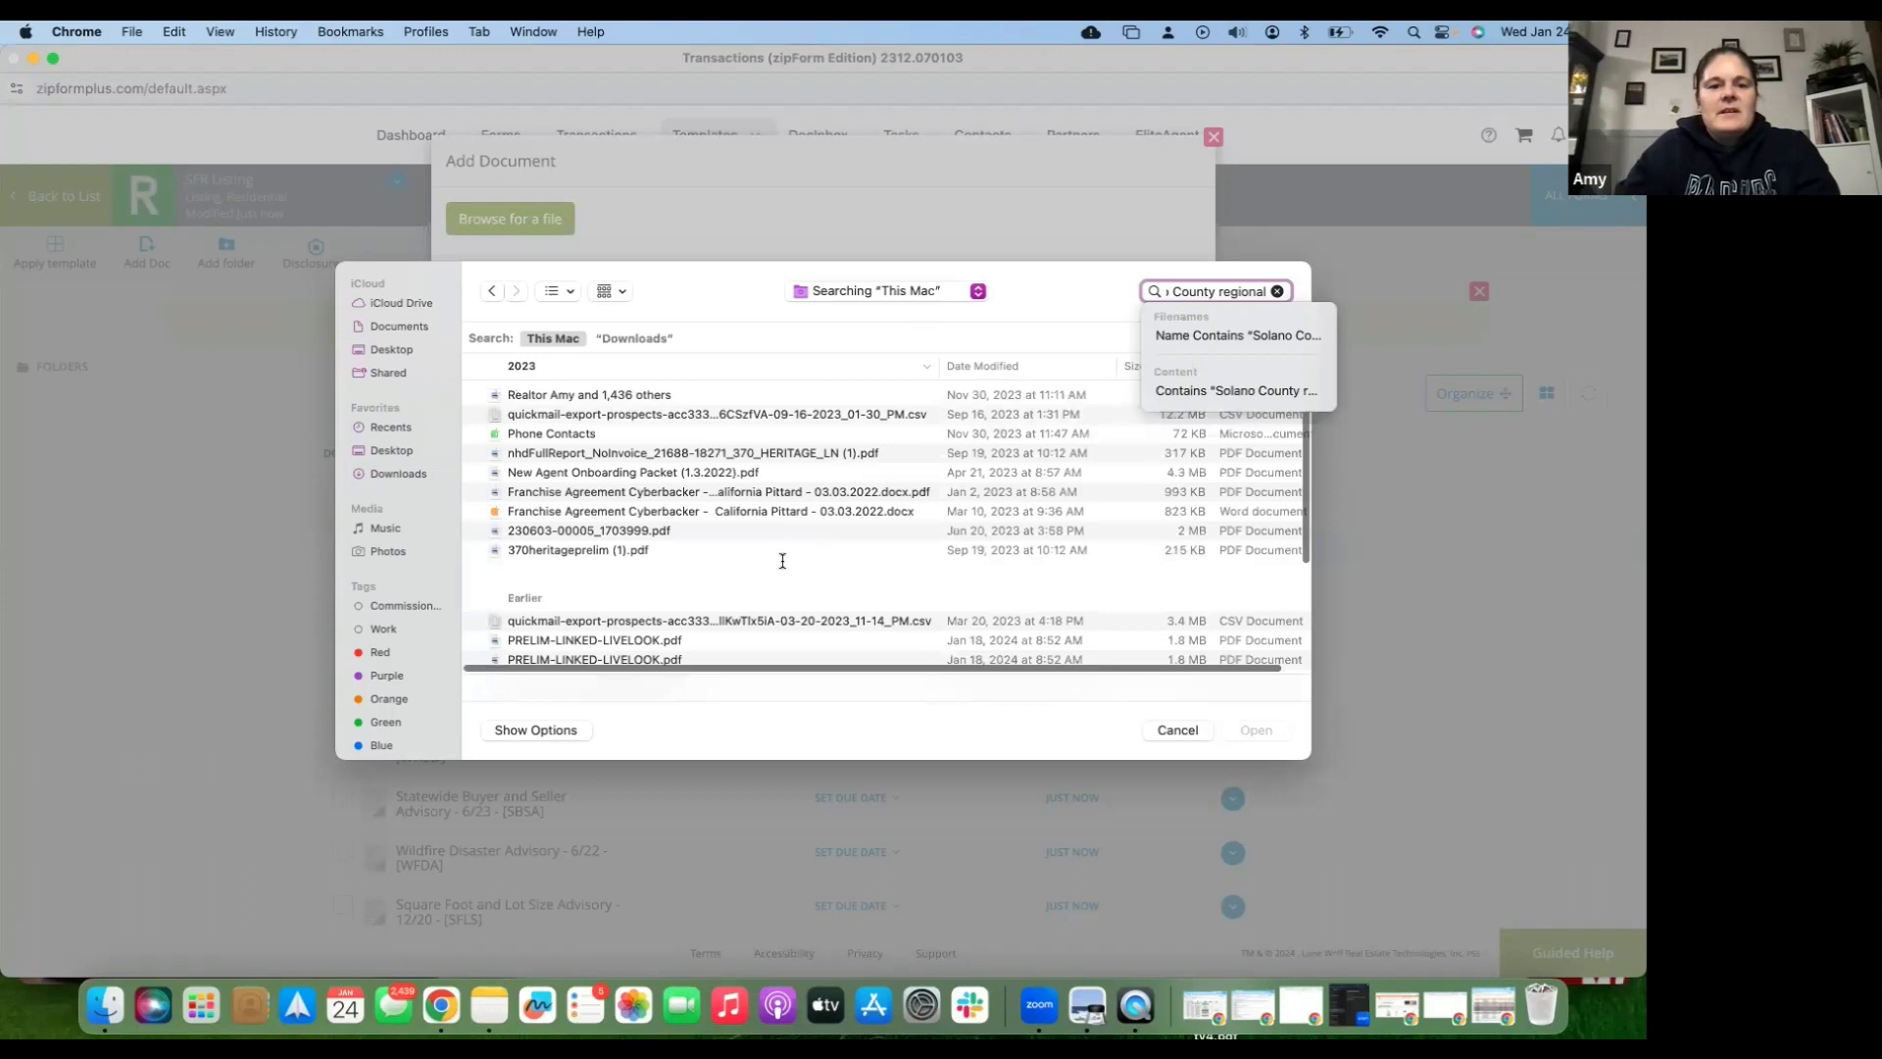
- Select 370heritageprelim (1).pdf from the search results and confirm the upload
scroll(782, 561, down, 2)
scroll(782, 560, down, 5)
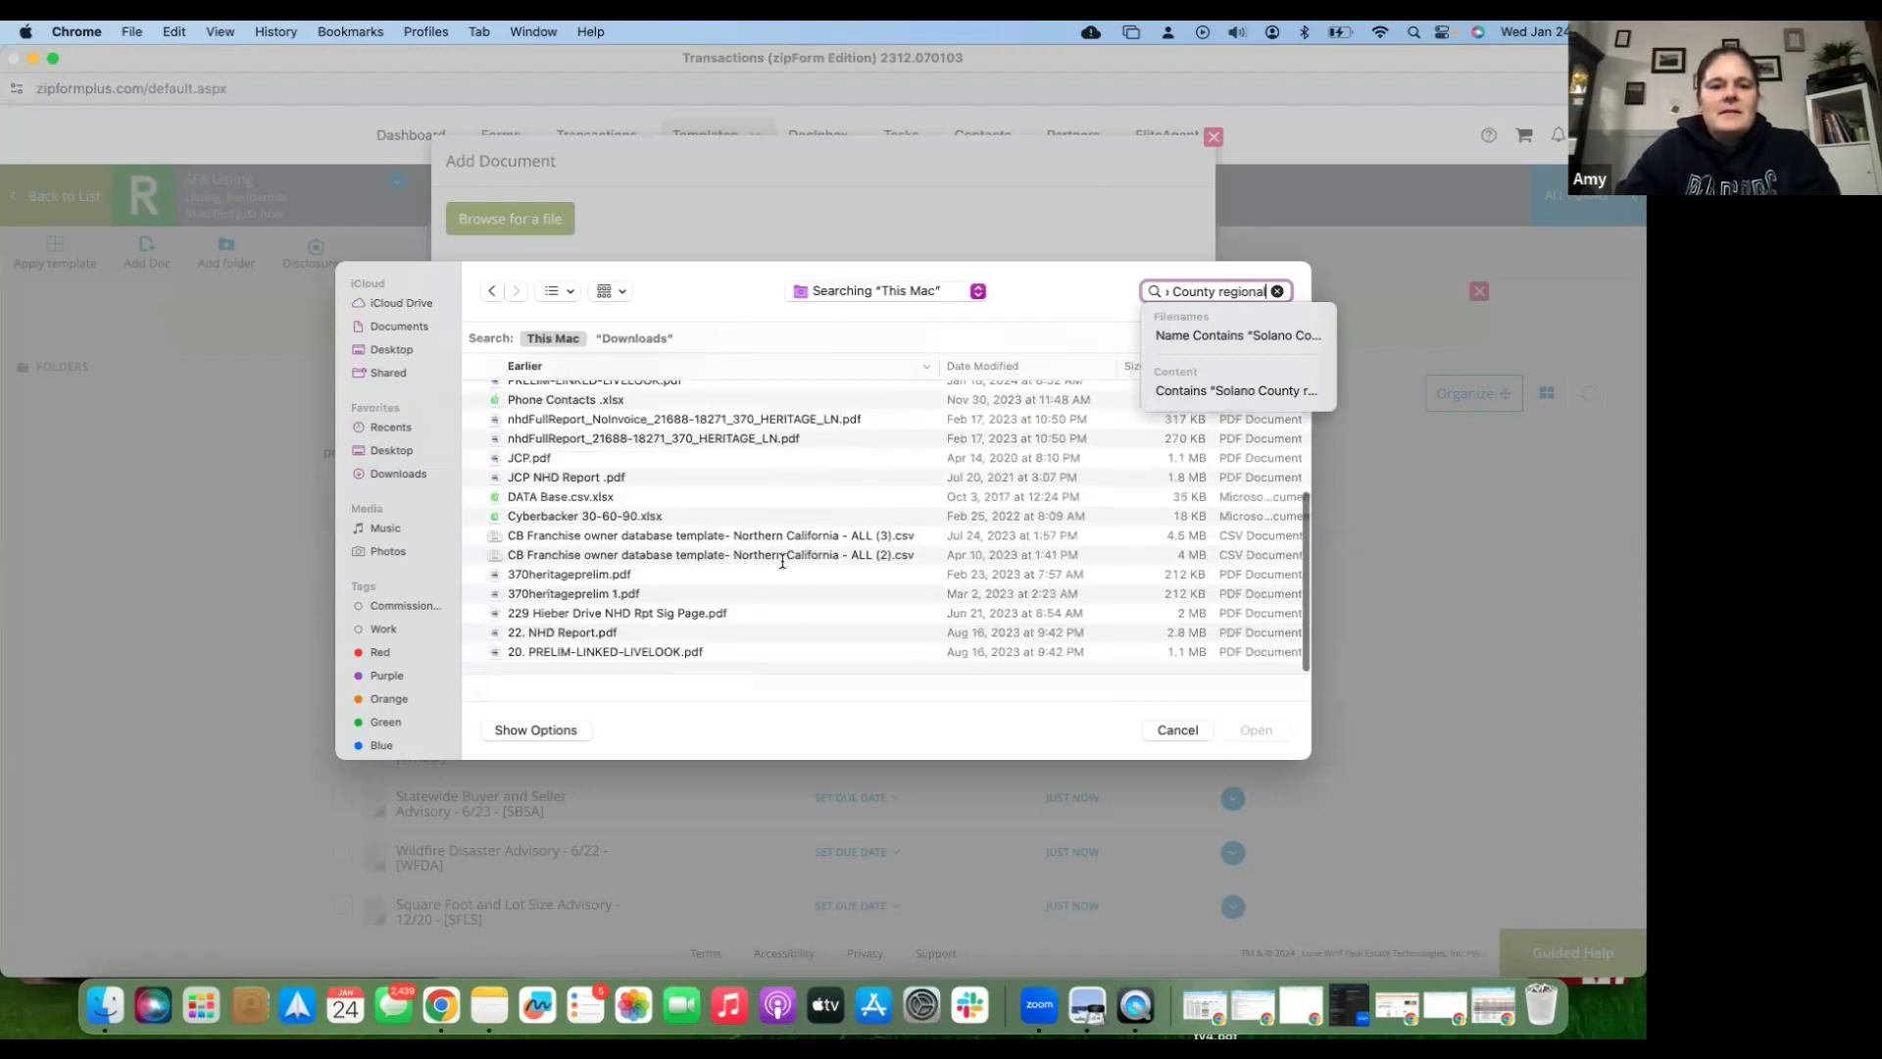
scroll(782, 562, up, 1)
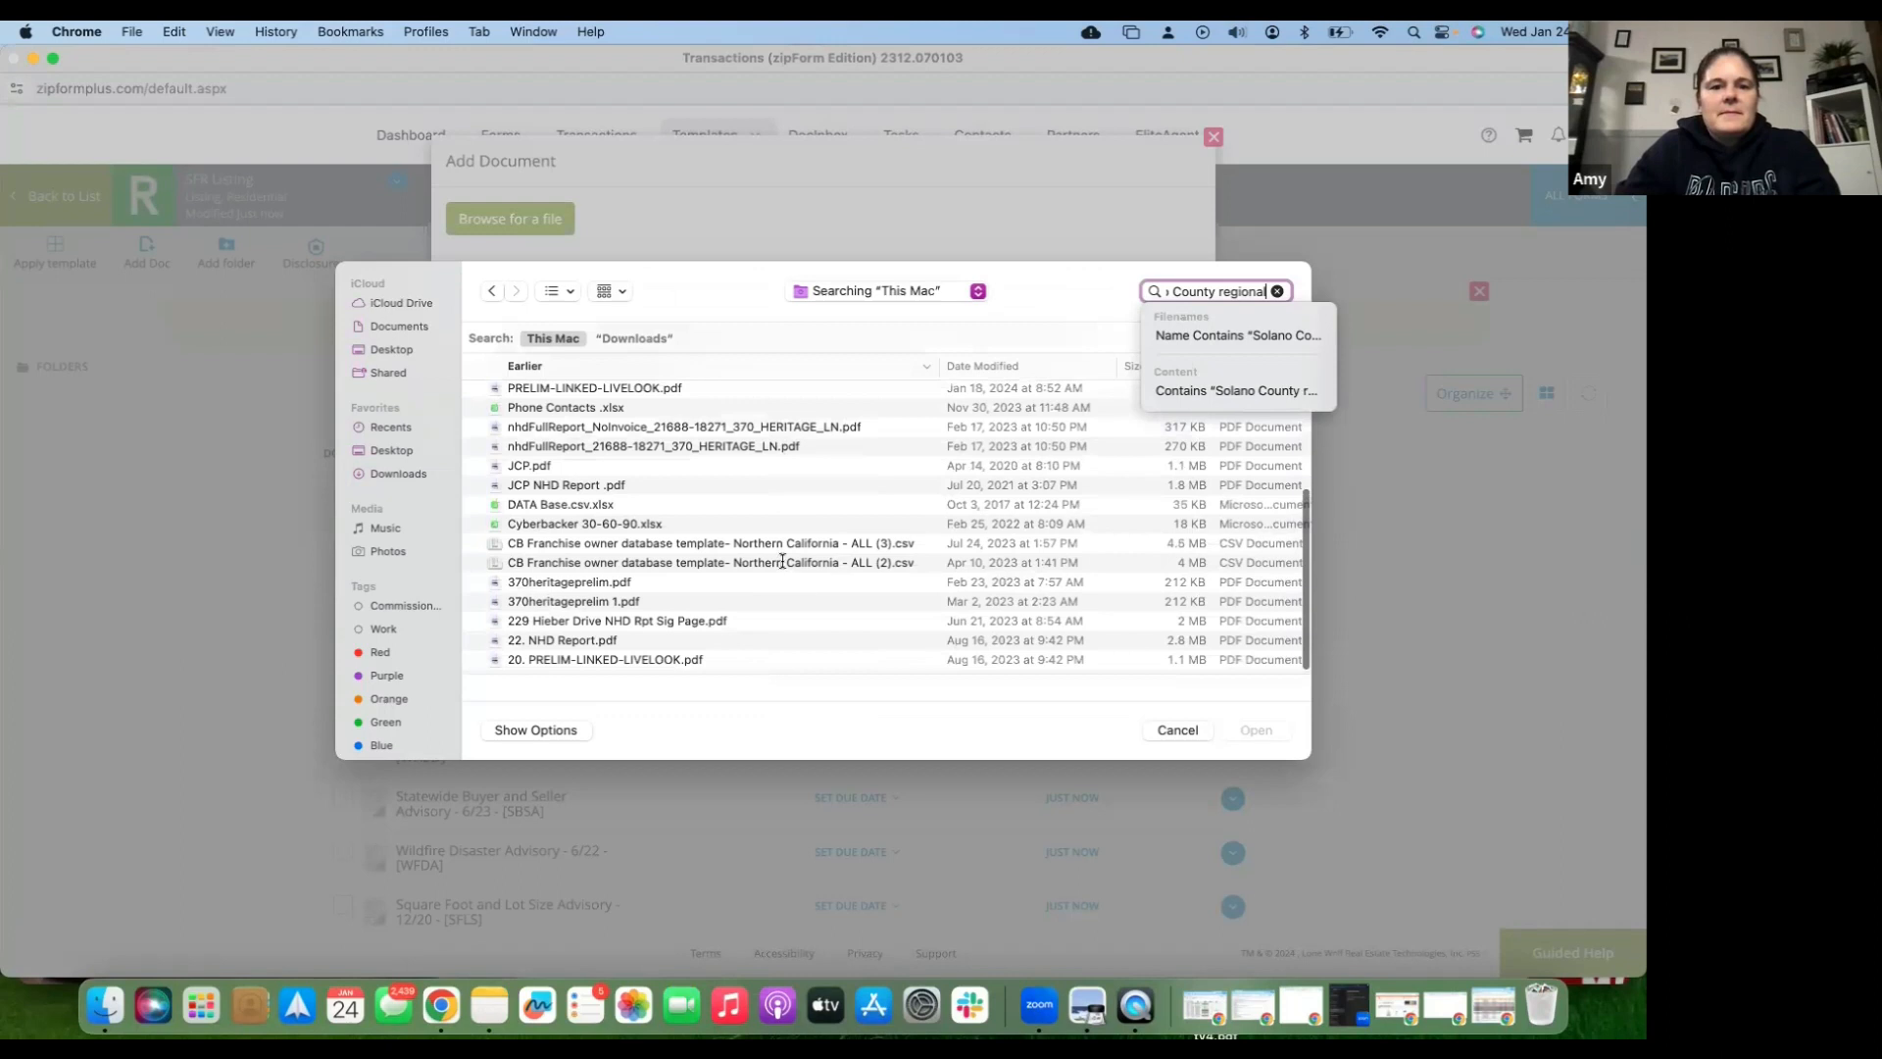
scroll(782, 559, up, 2)
scroll(782, 560, up, 3)
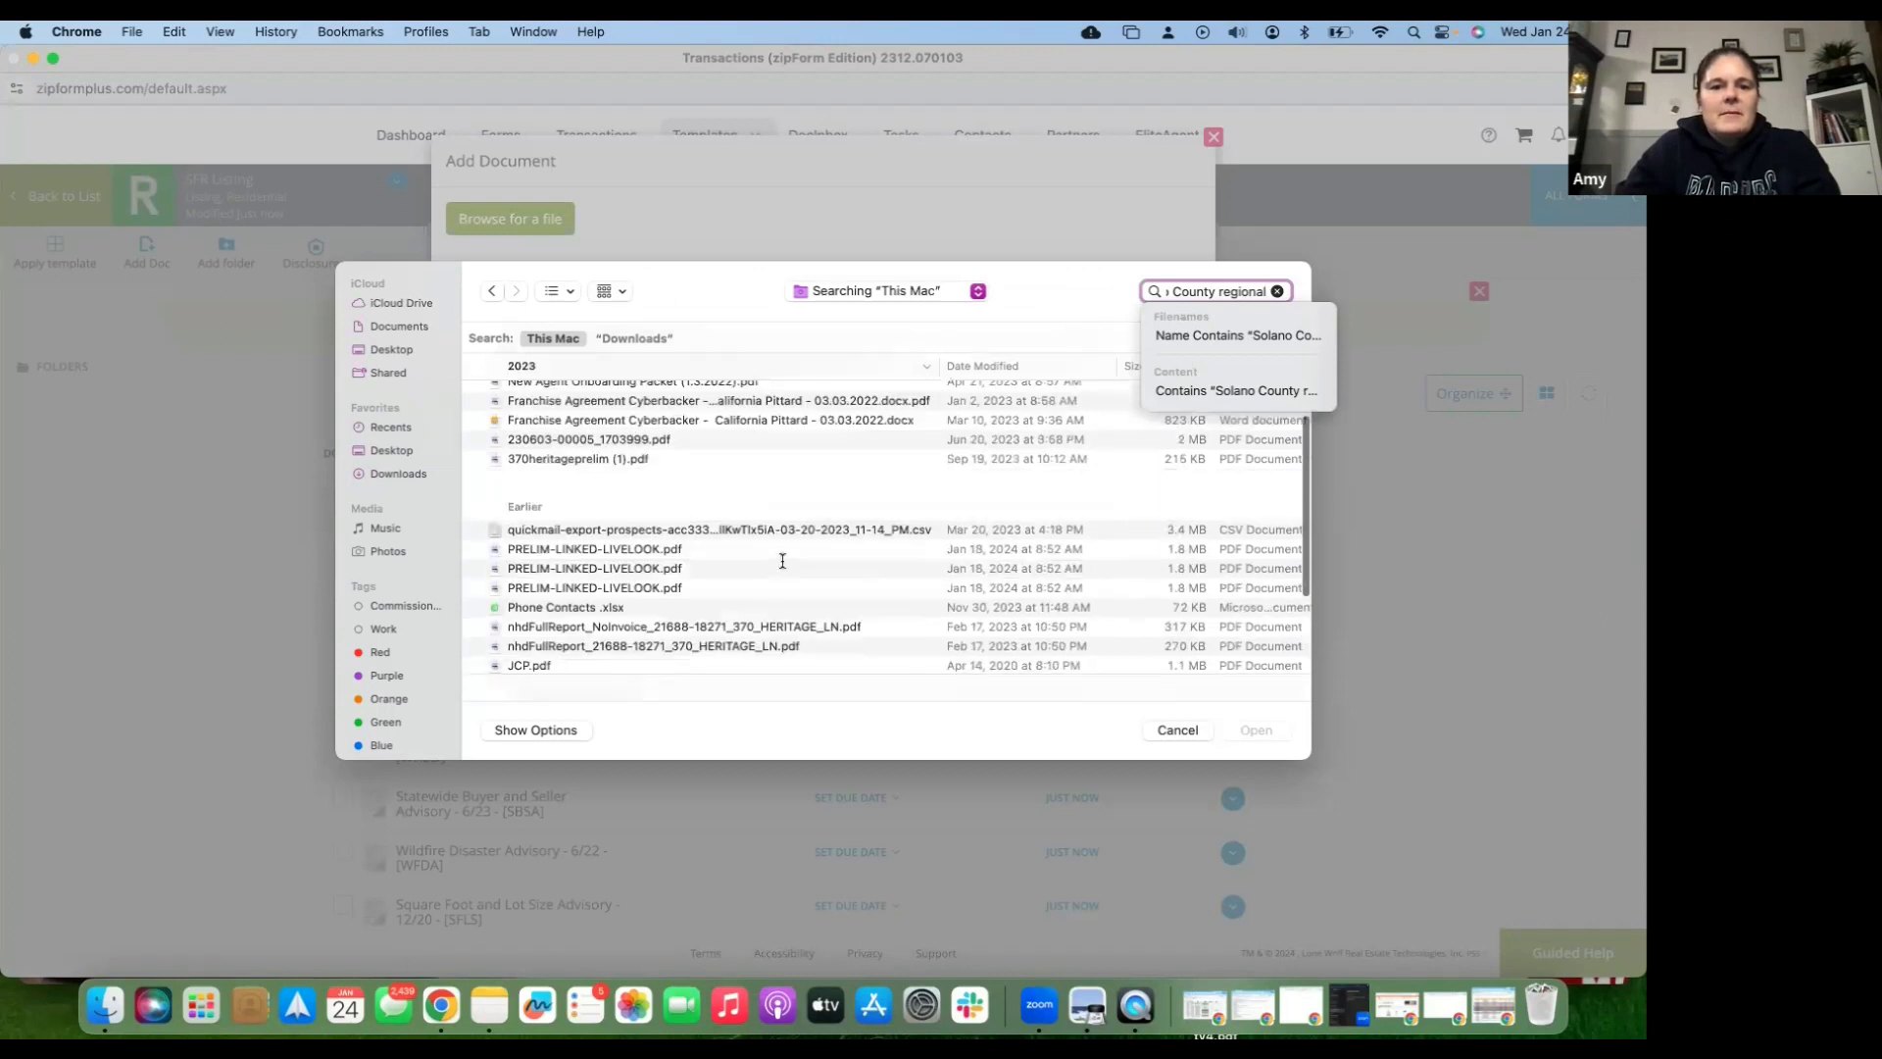
scroll(782, 561, up, 3)
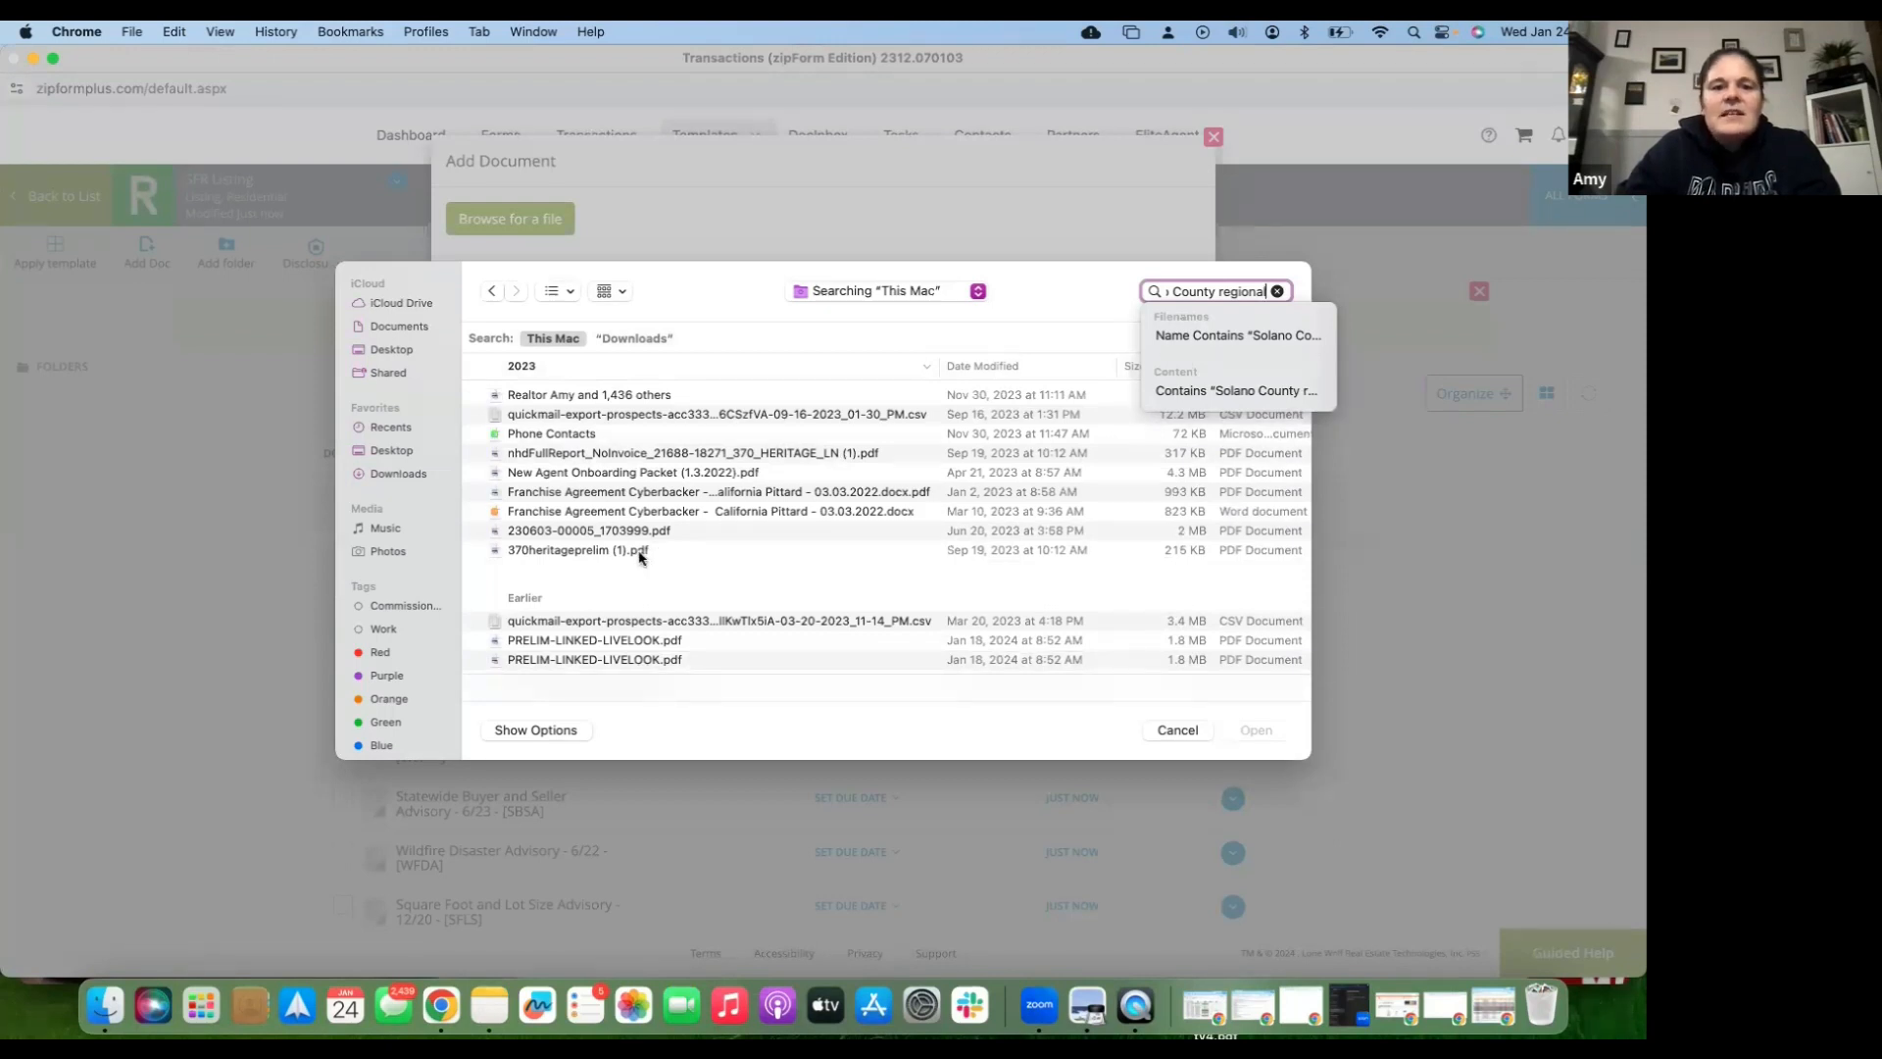
key(Return)
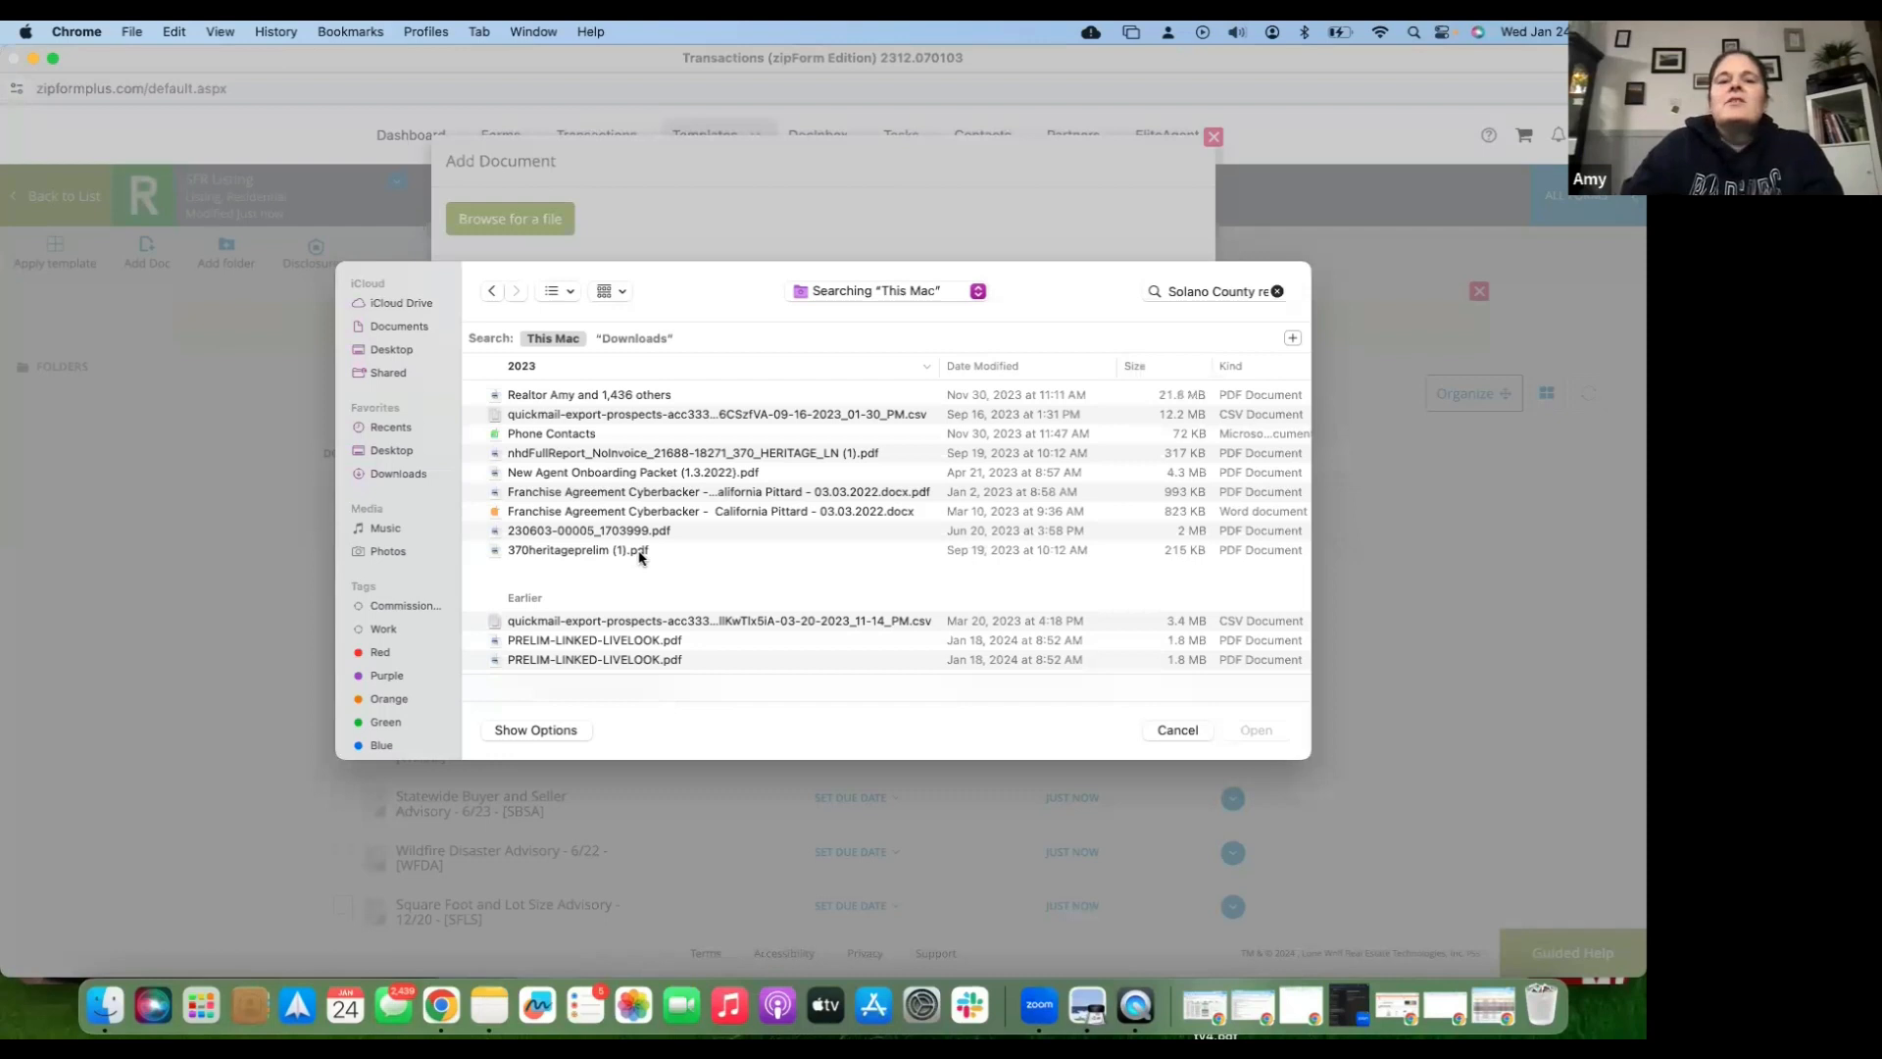
double_click(588, 550)
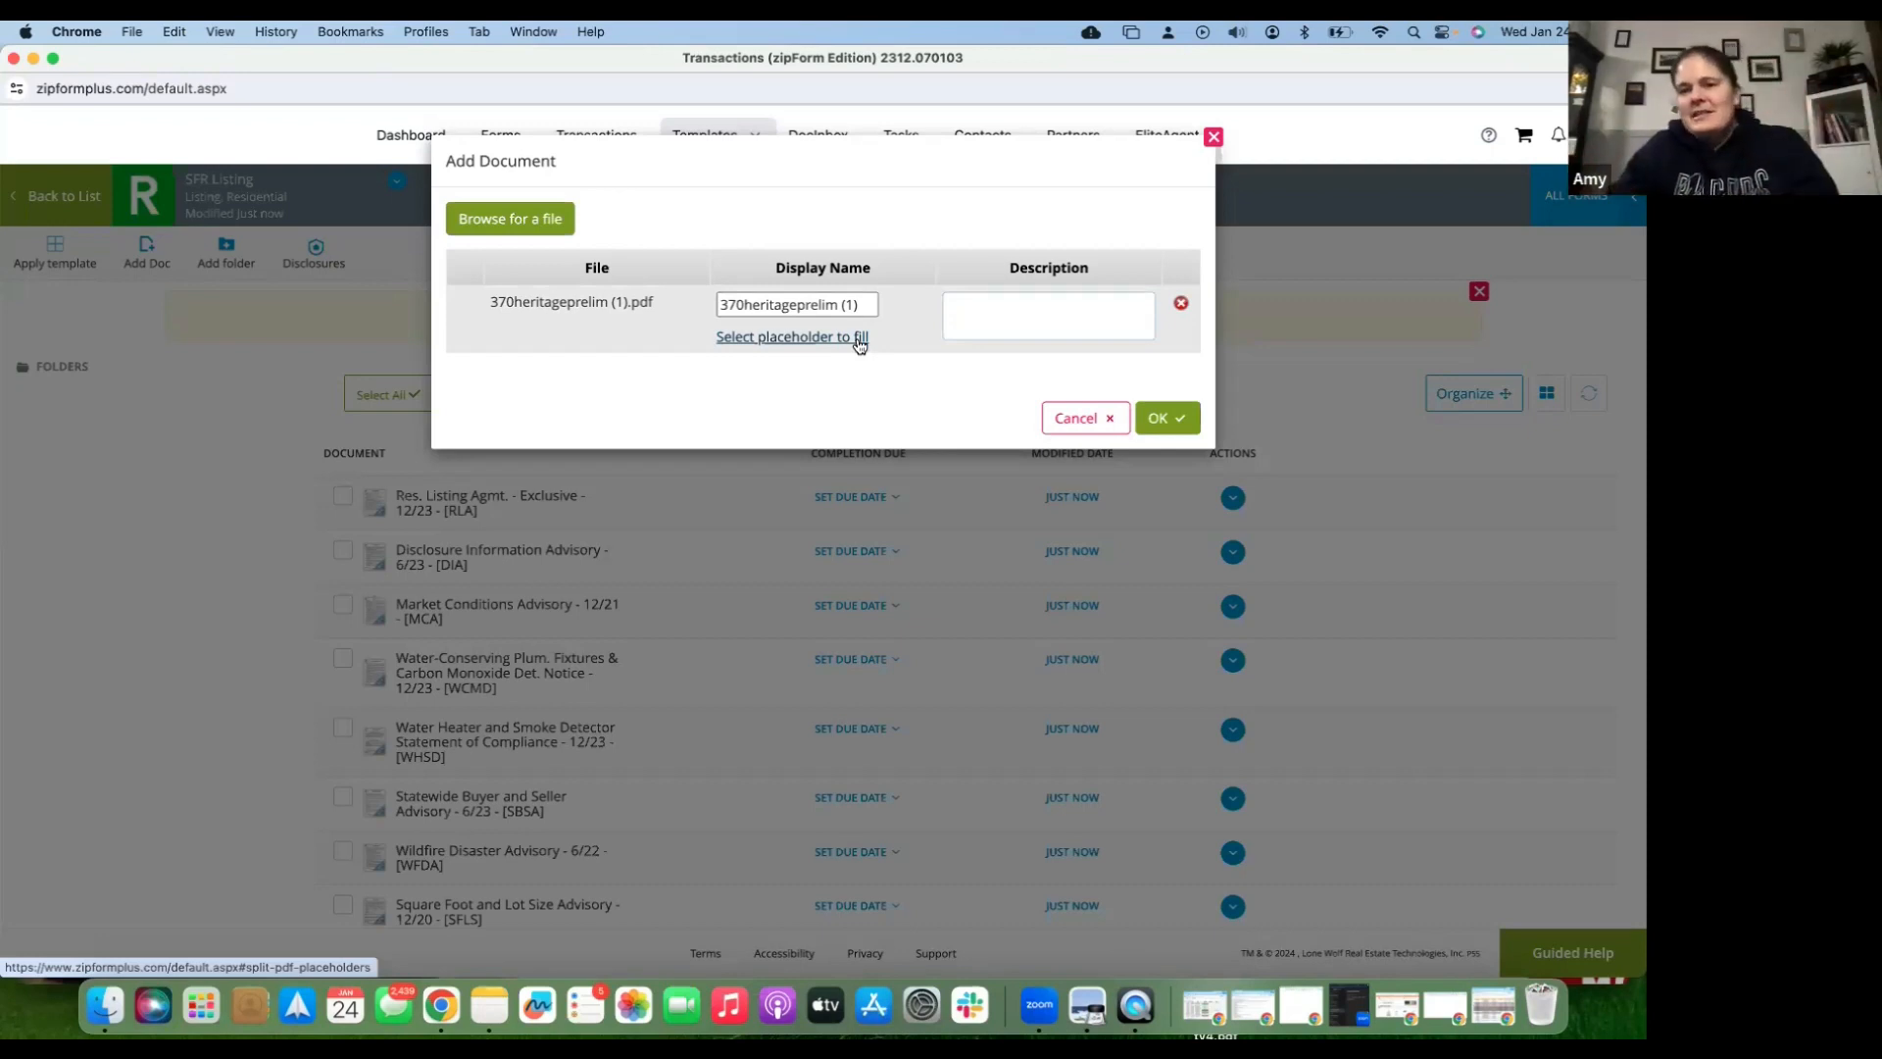
click(1160, 420)
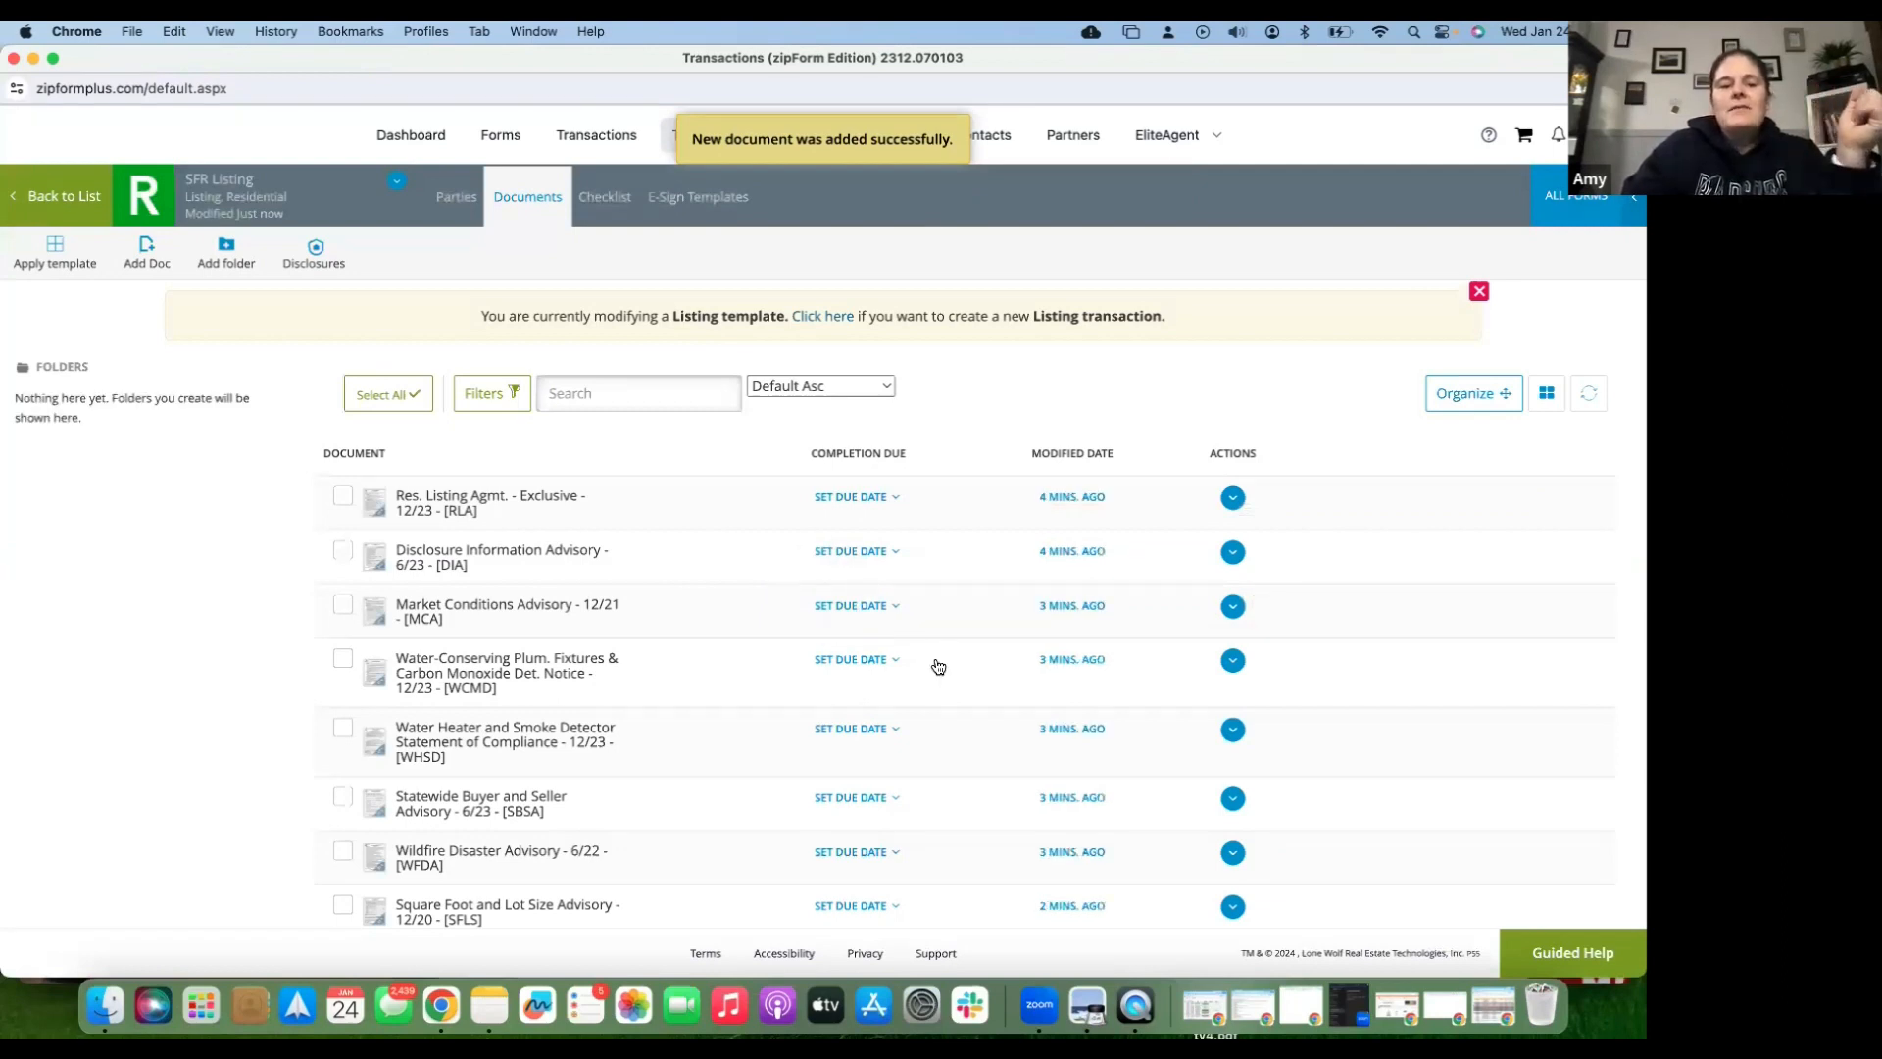
- Scroll the Documents list to confirm 370heritageprelim (1) appears as the ninth document
scroll(673, 852, down, 2)
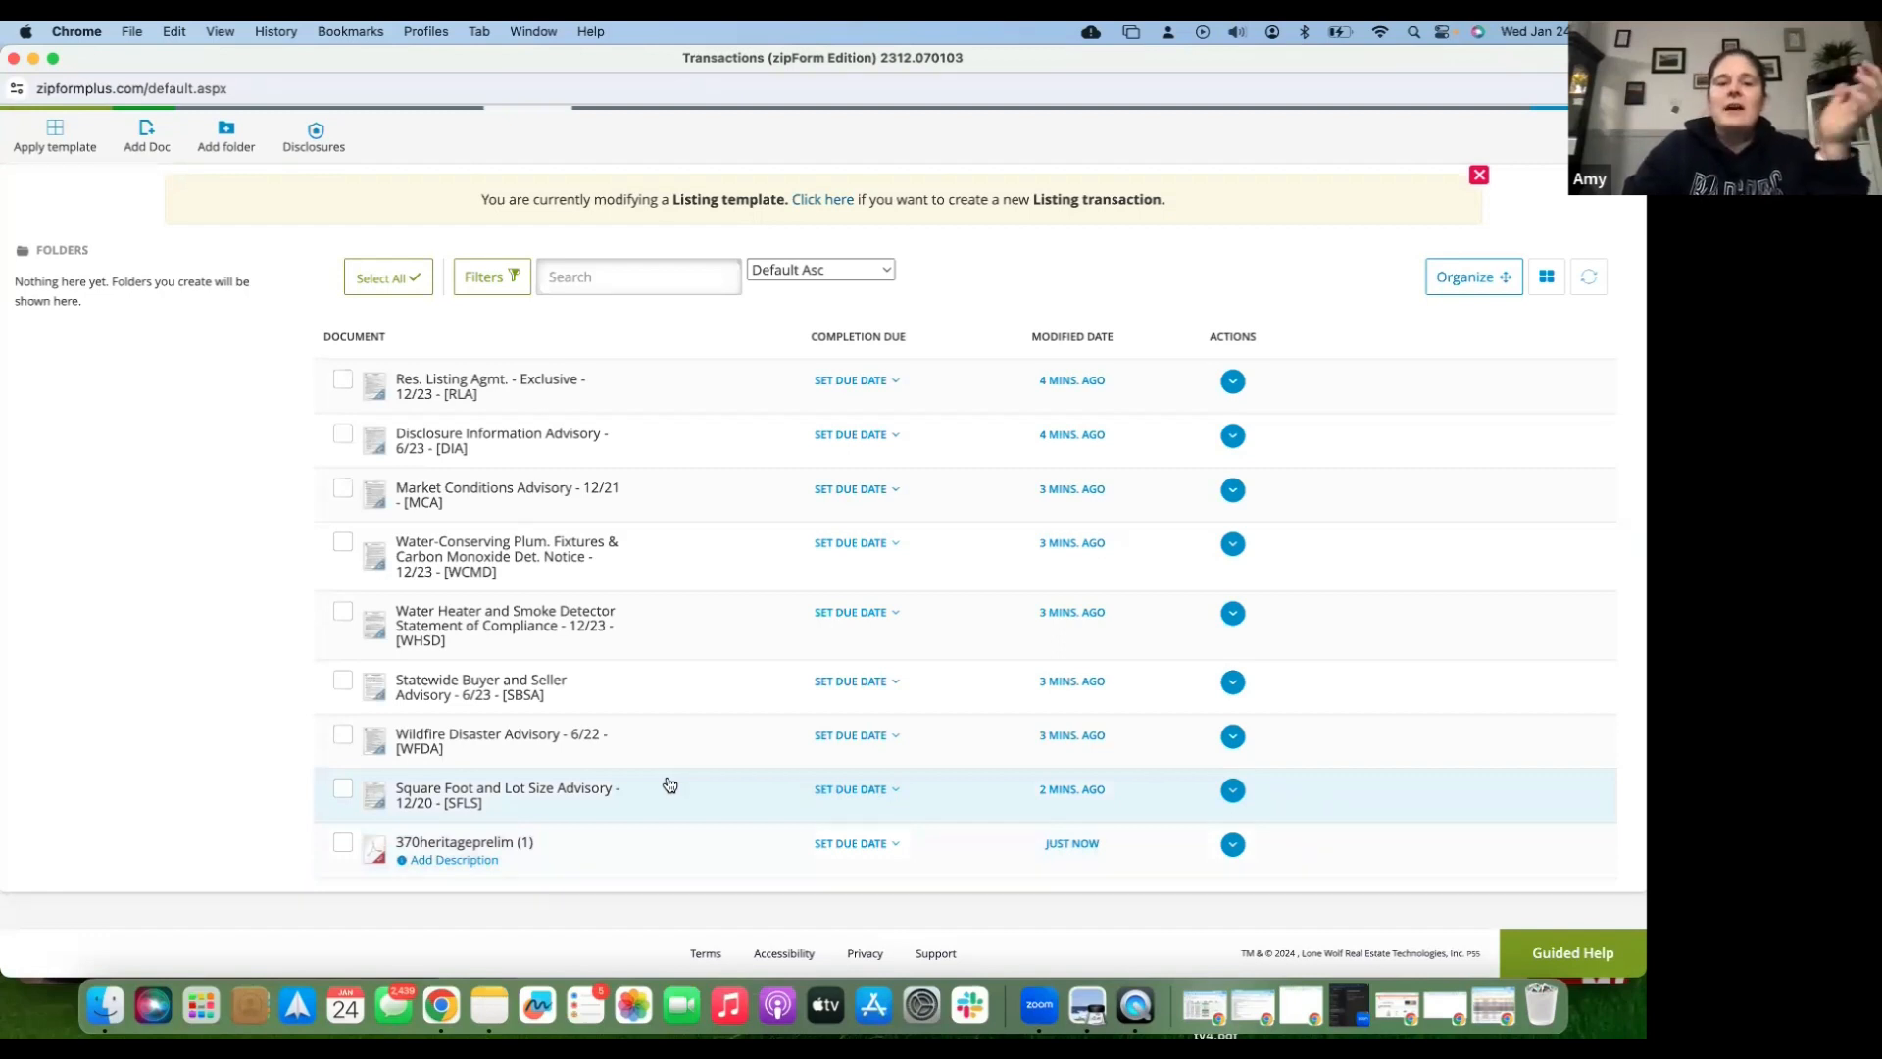
scroll(669, 784, up, 1)
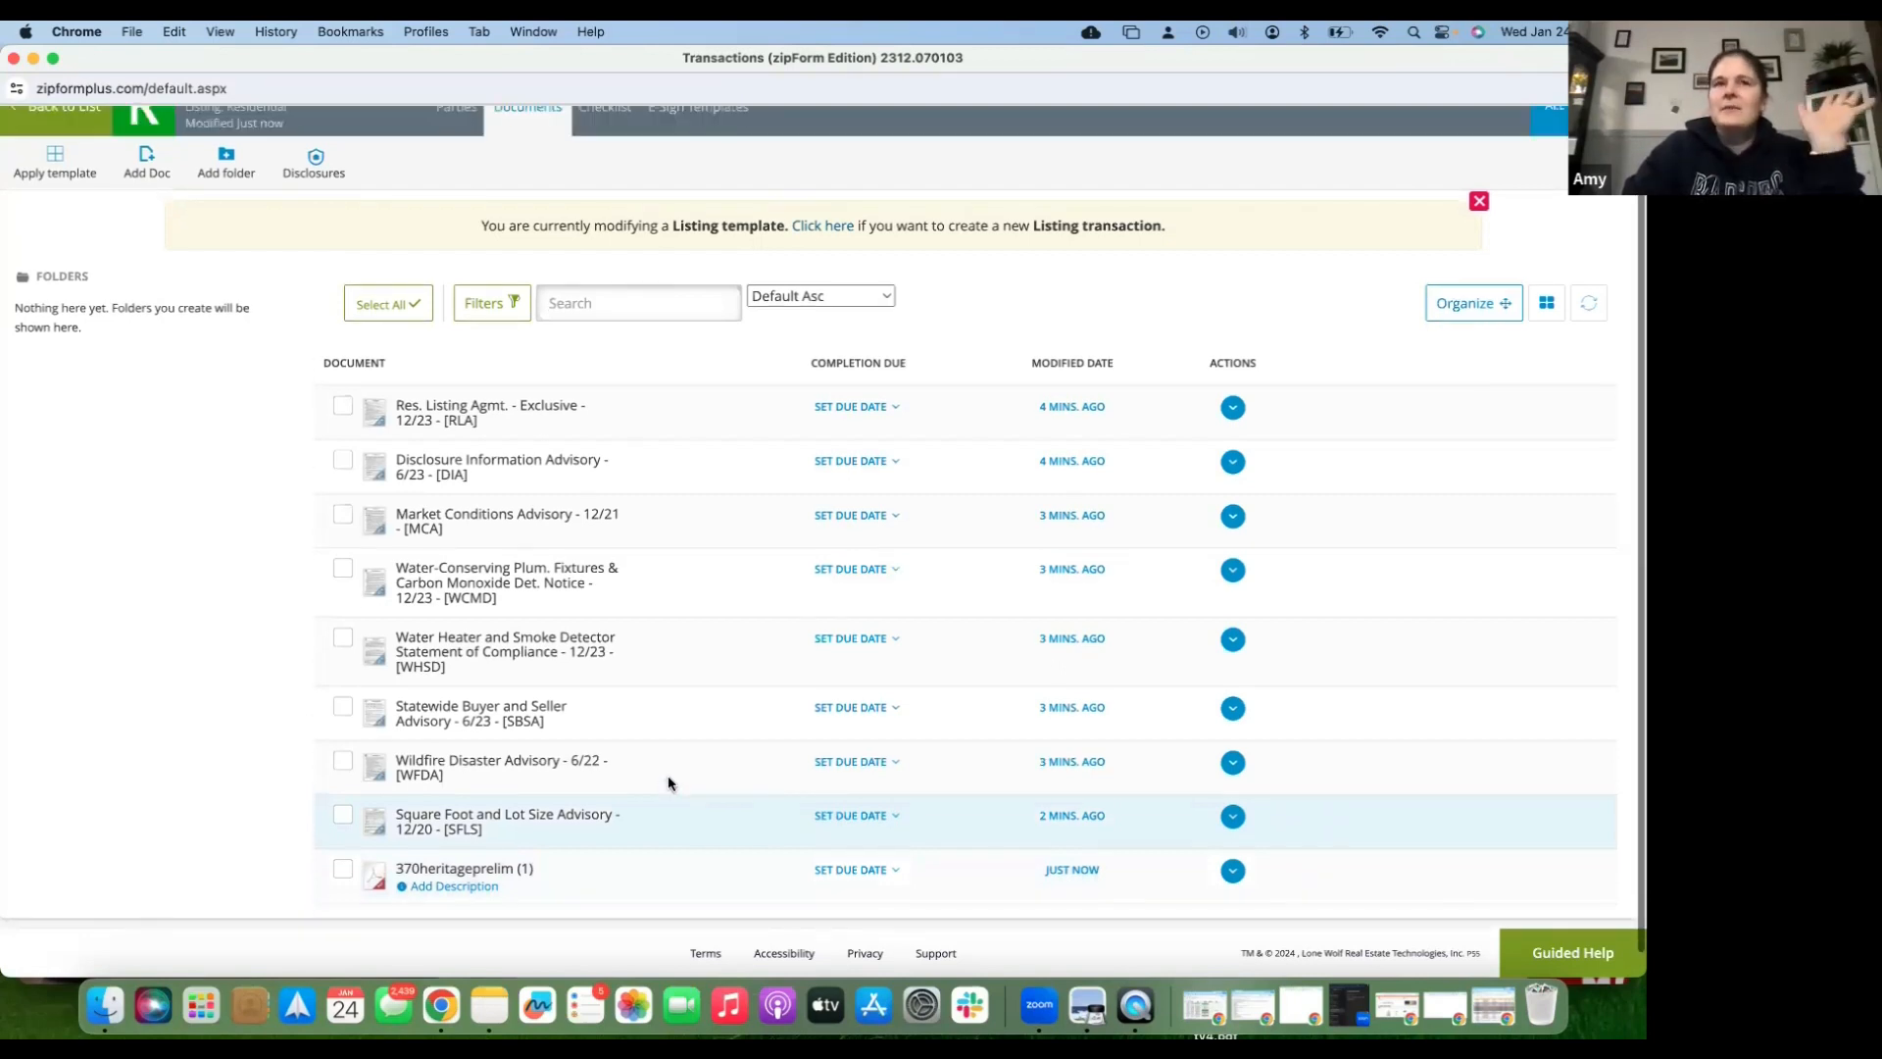
scroll(670, 784, down, 1)
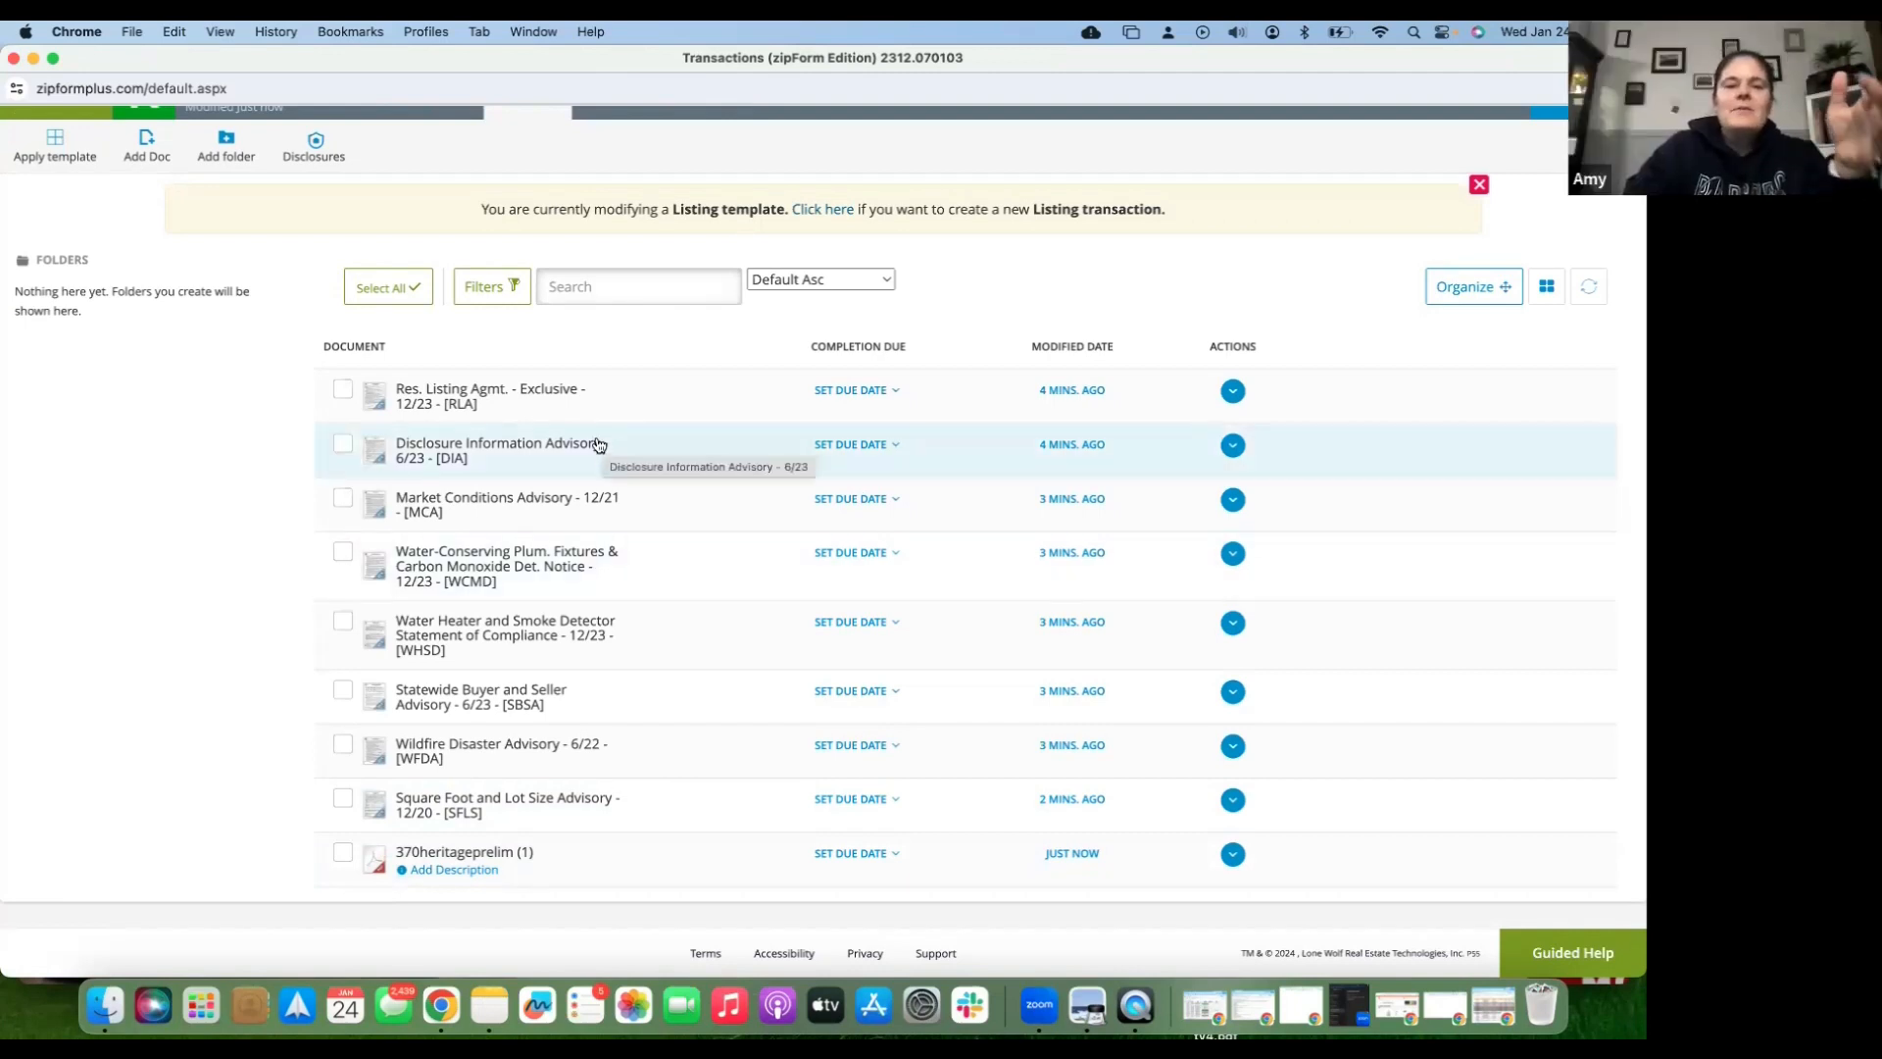
- Open the Res. Listing Agmt. - Exclusive form in the newer form editor
click(538, 397)
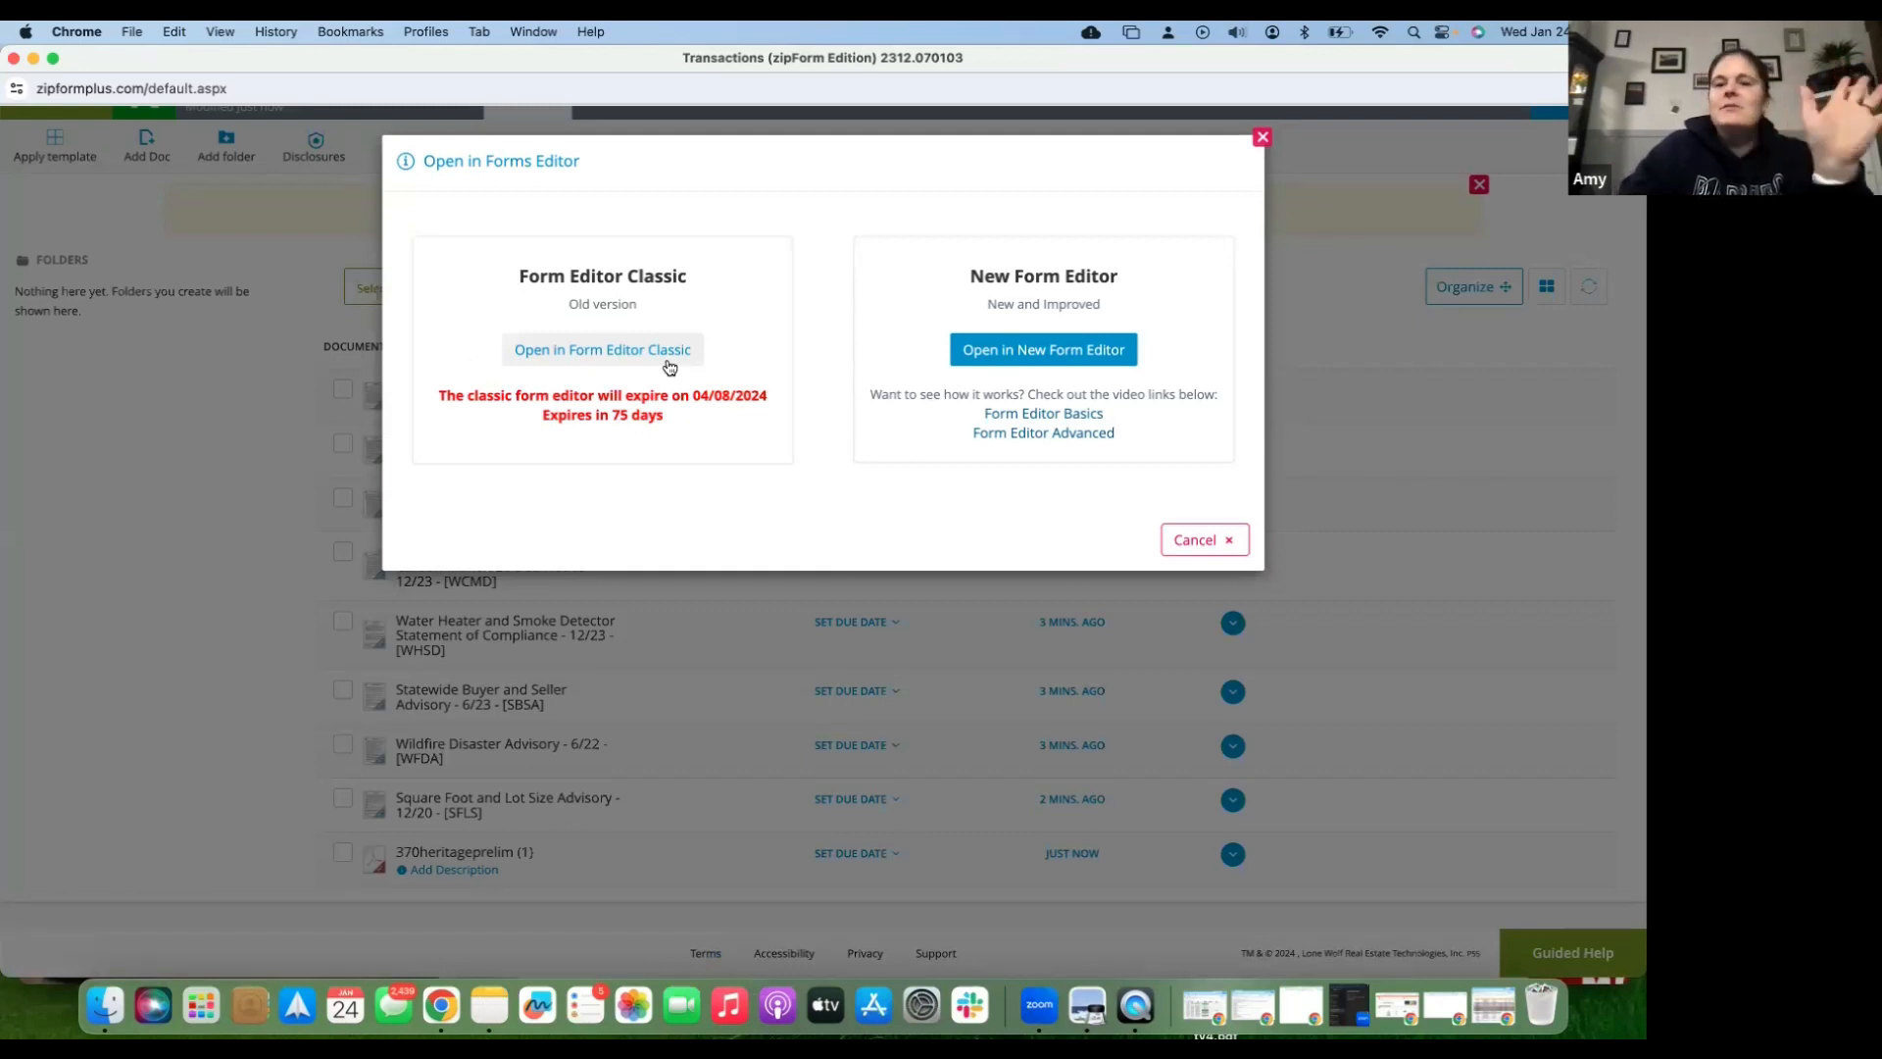
click(1086, 353)
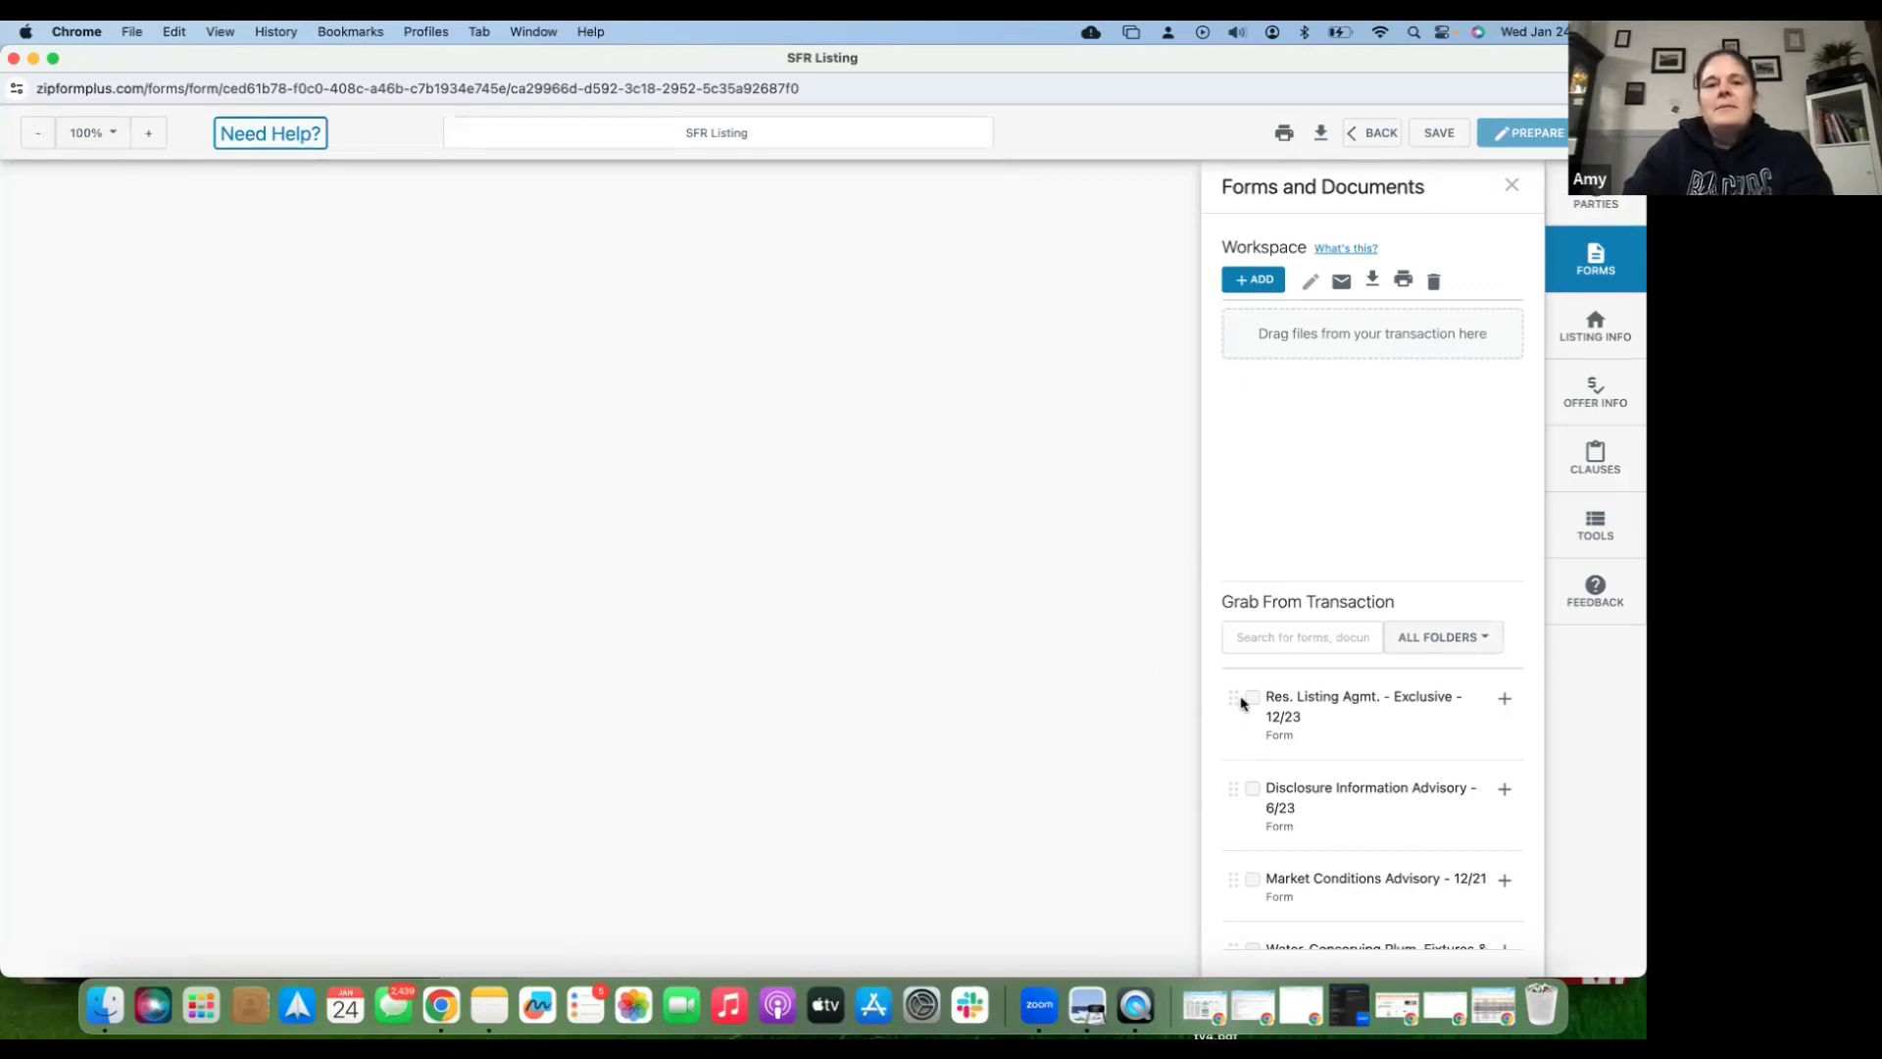
- Drag Res. Listing Agmt. - Exclusive and Market Conditions Advisory into the SFR Listing workspace
drag(1240, 698, 1357, 379)
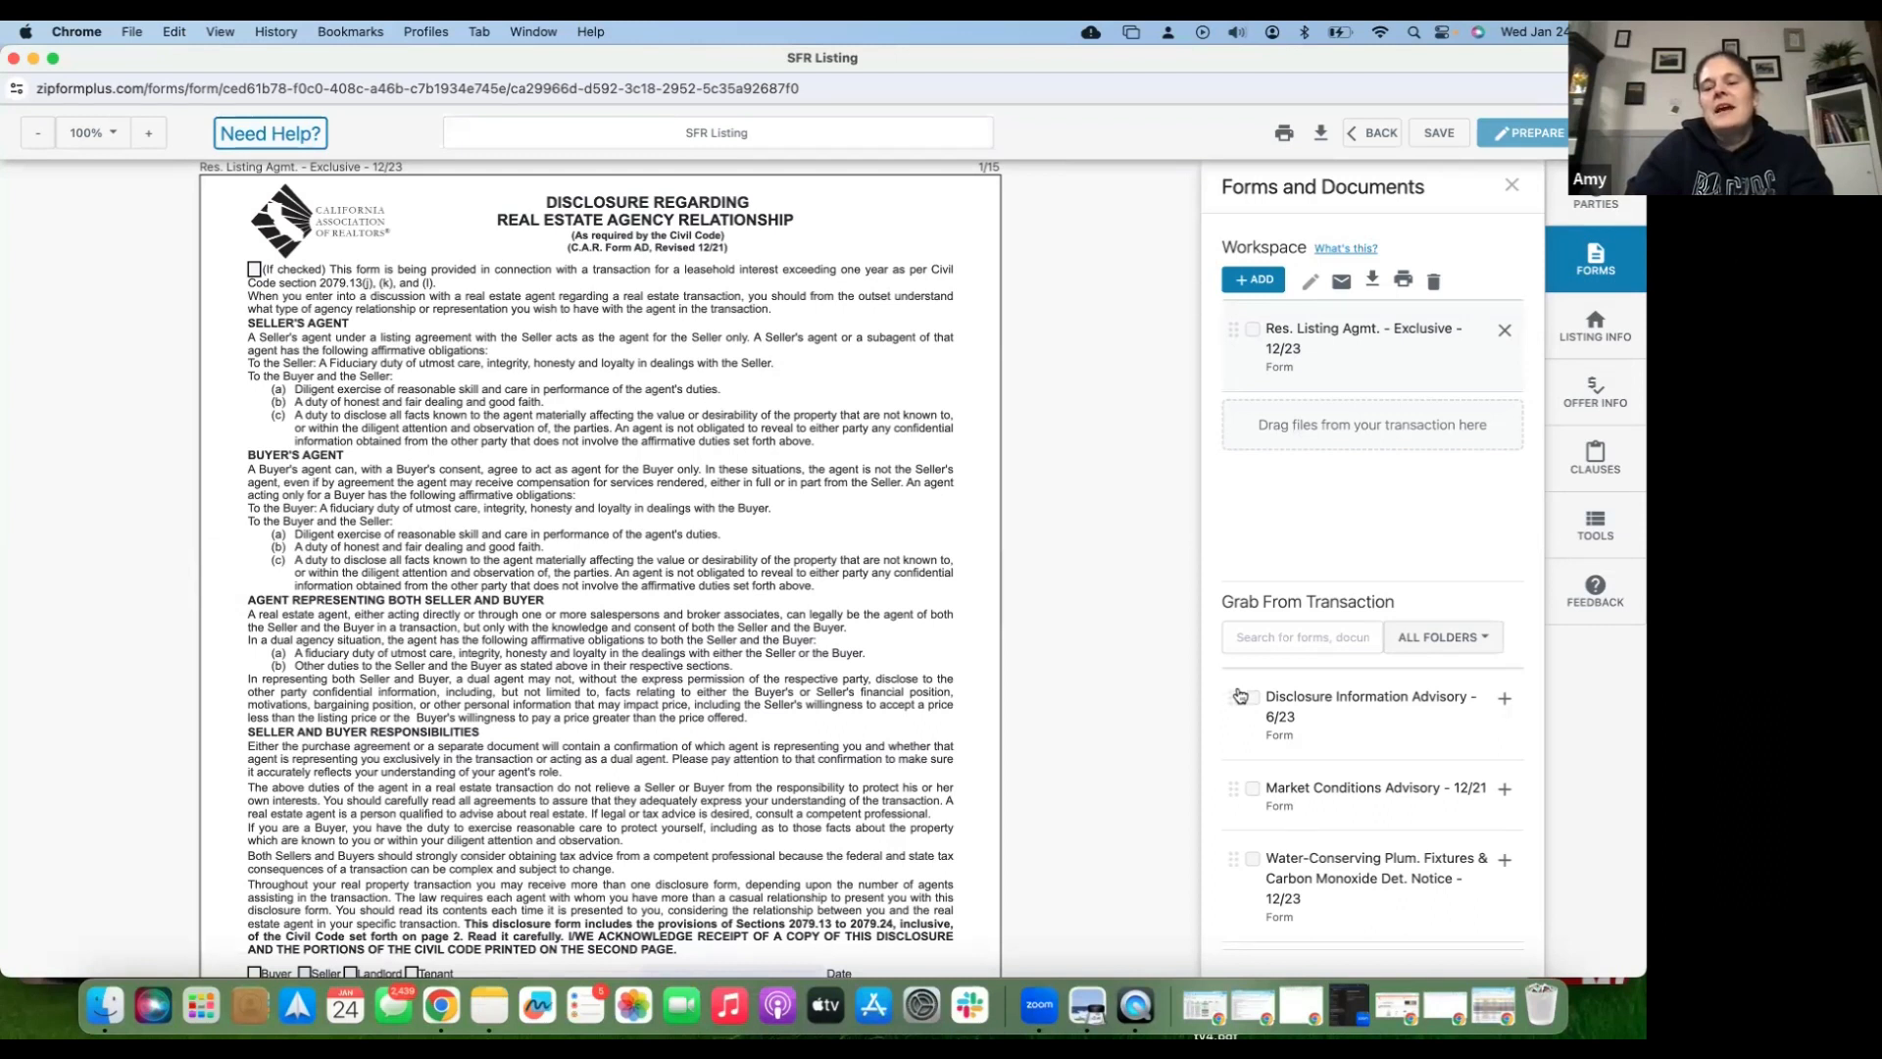
scroll(1231, 705, down, 1)
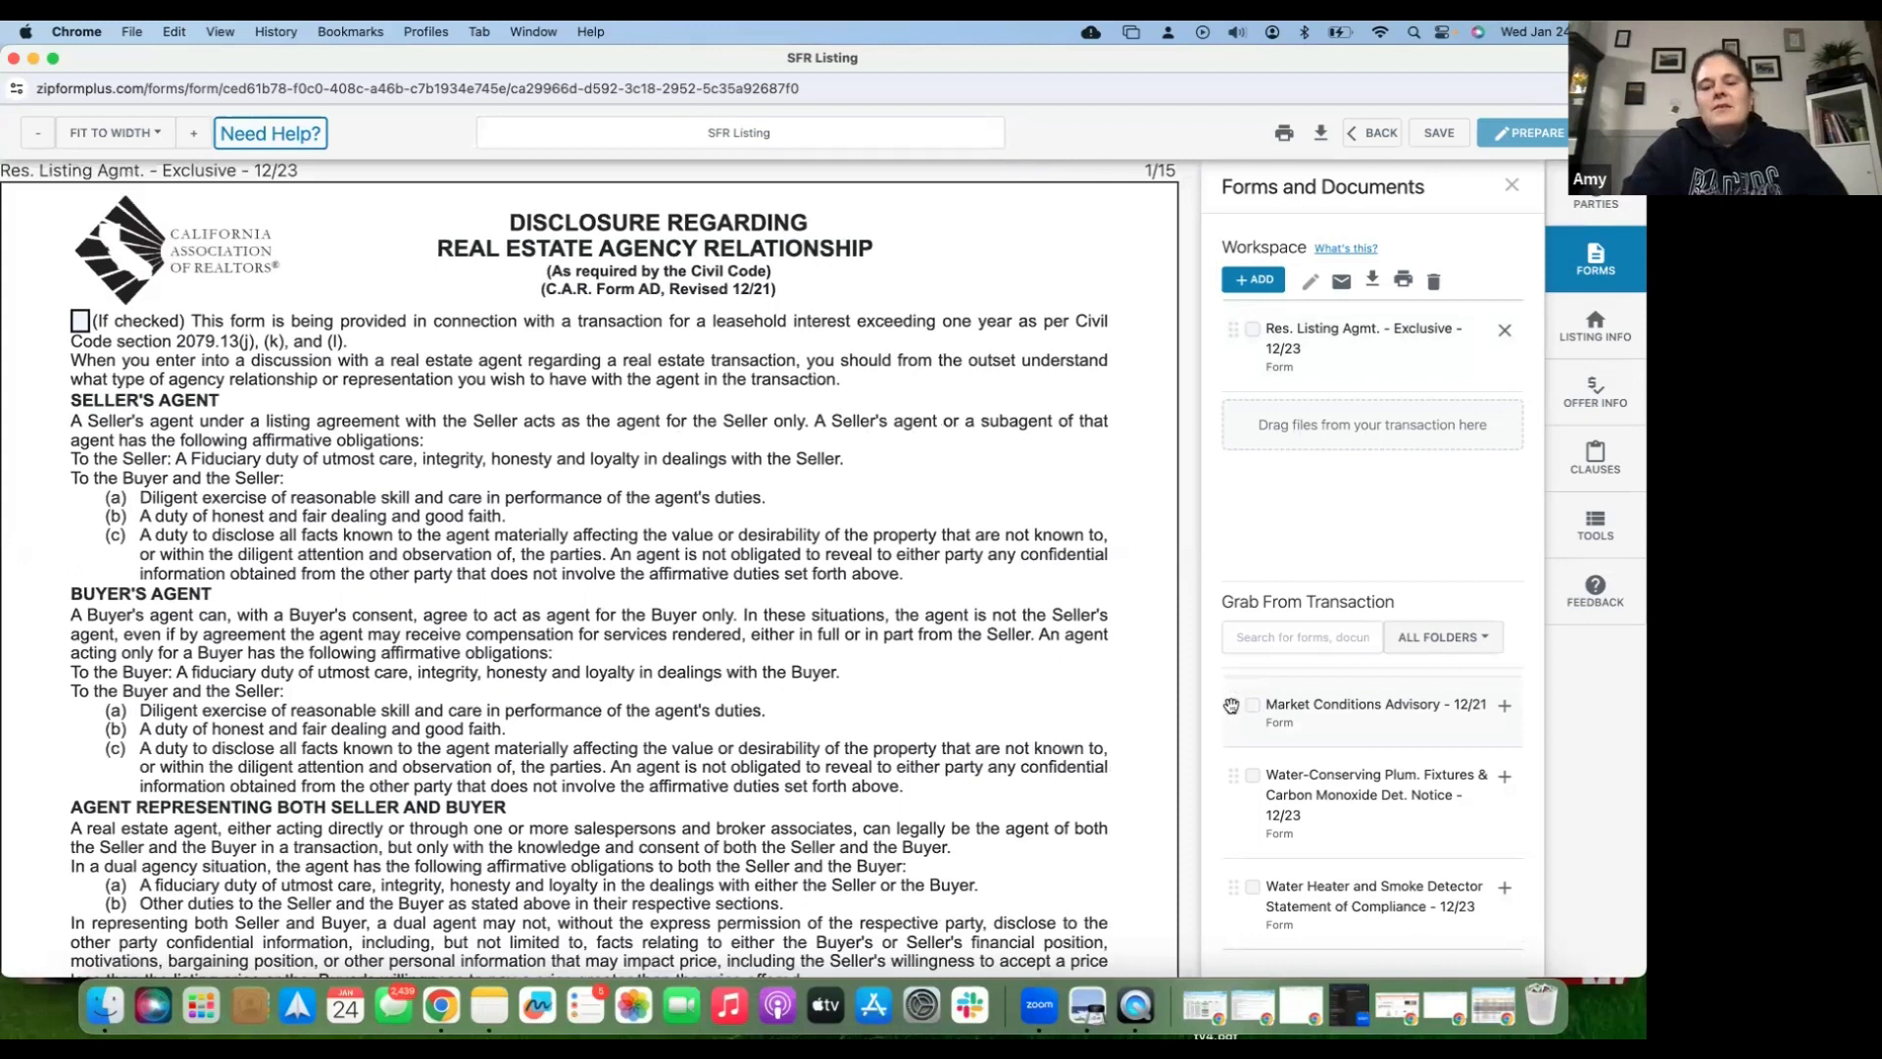
drag(1231, 706, 1249, 505)
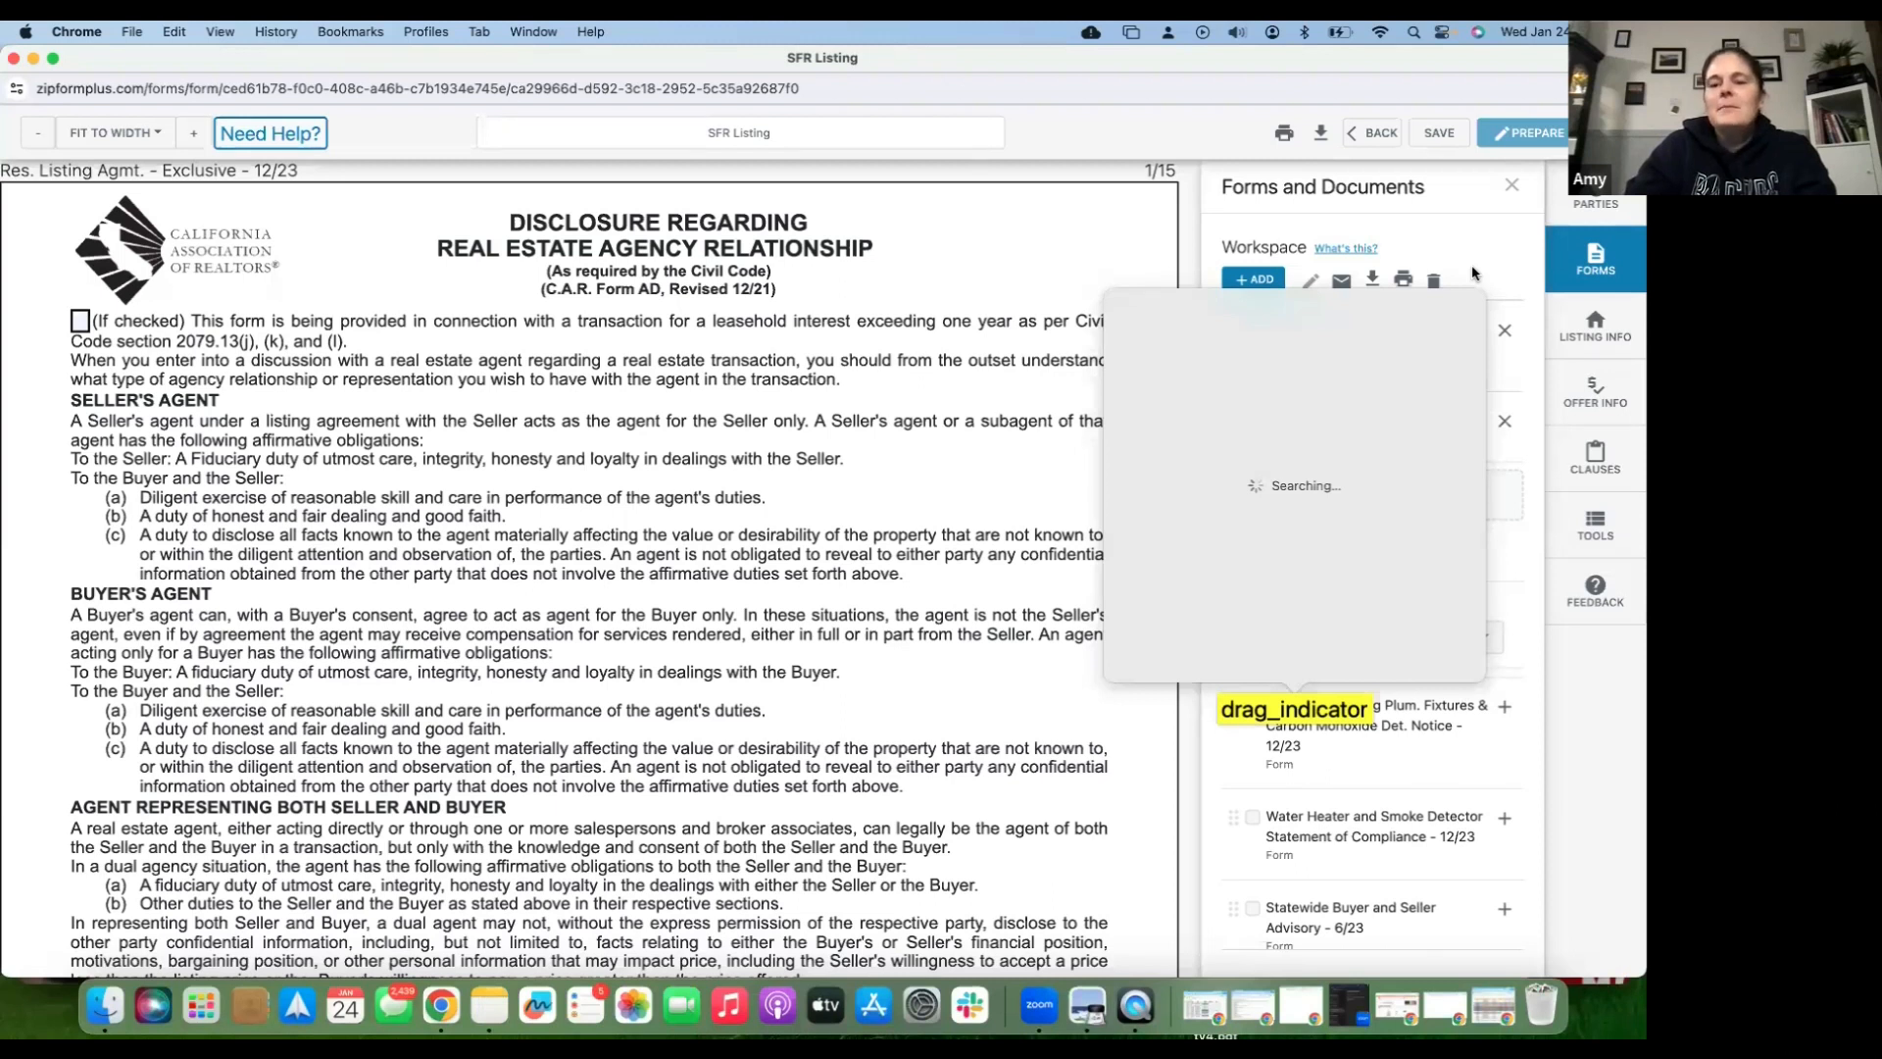
click(1299, 541)
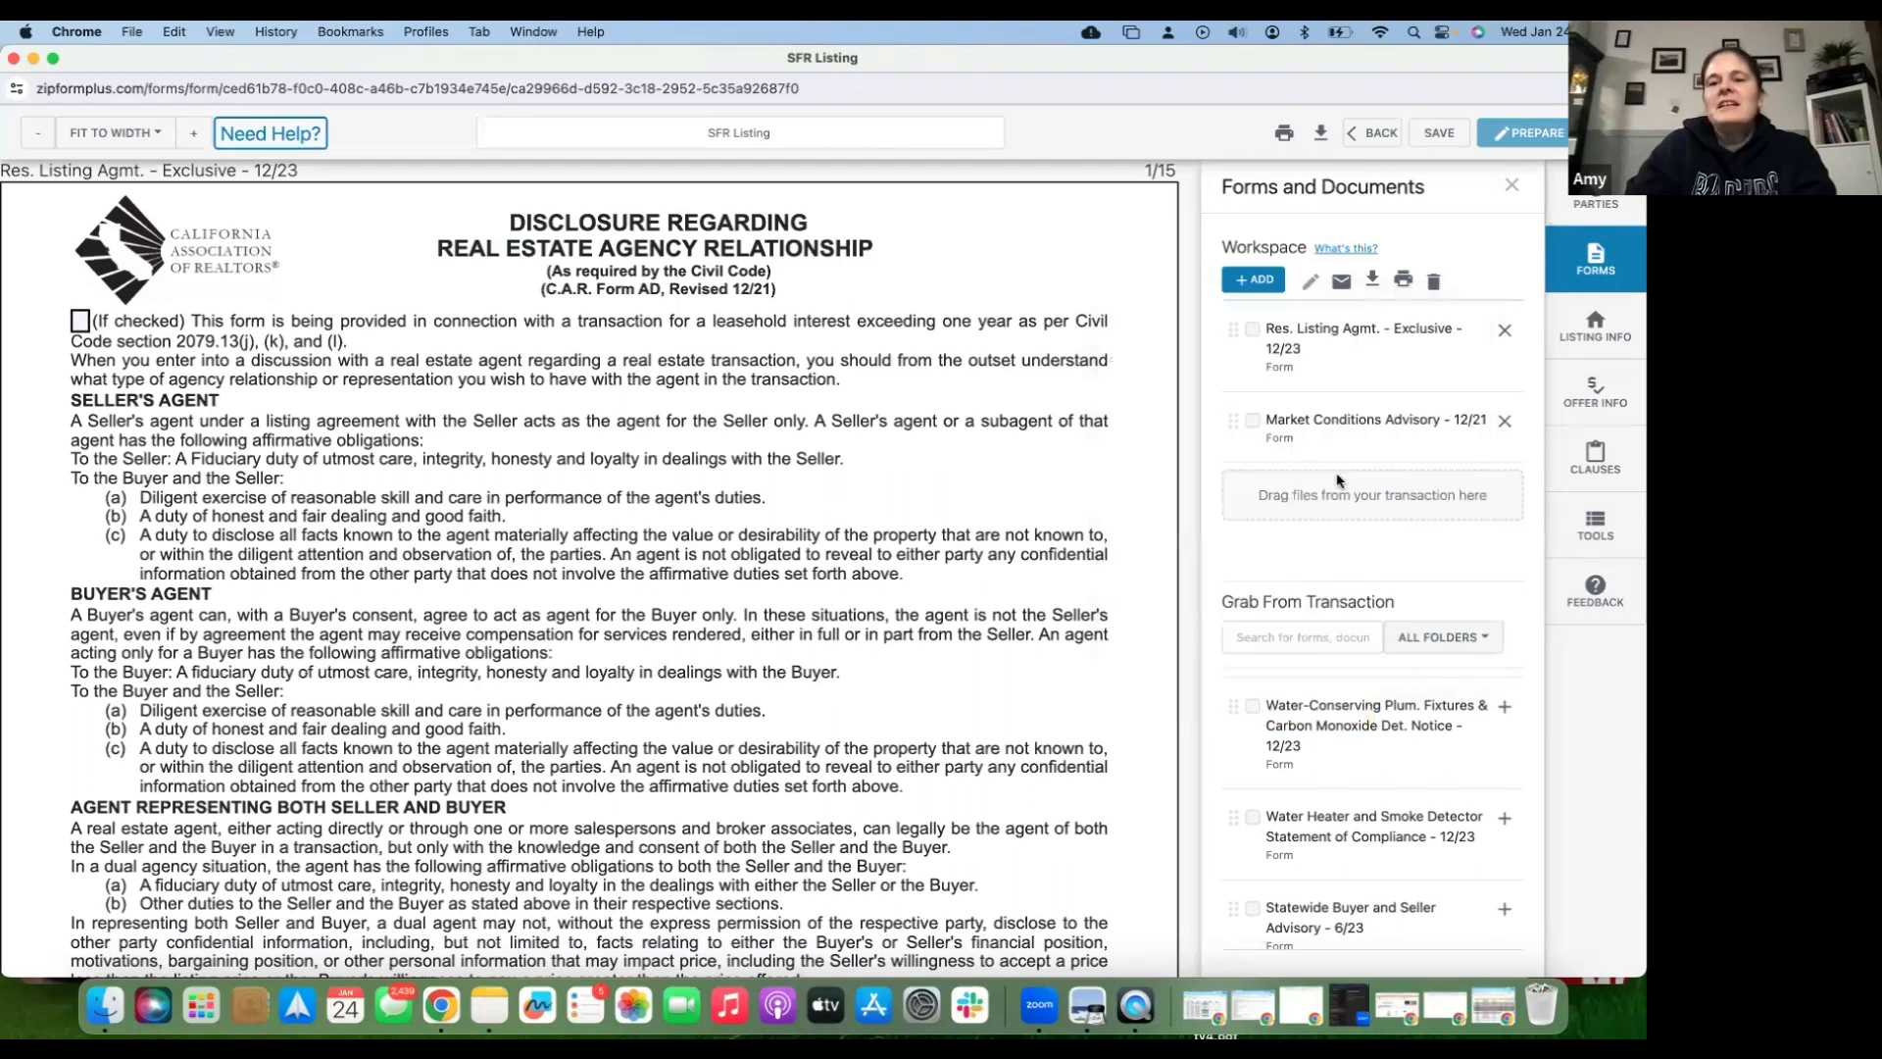
click(1258, 282)
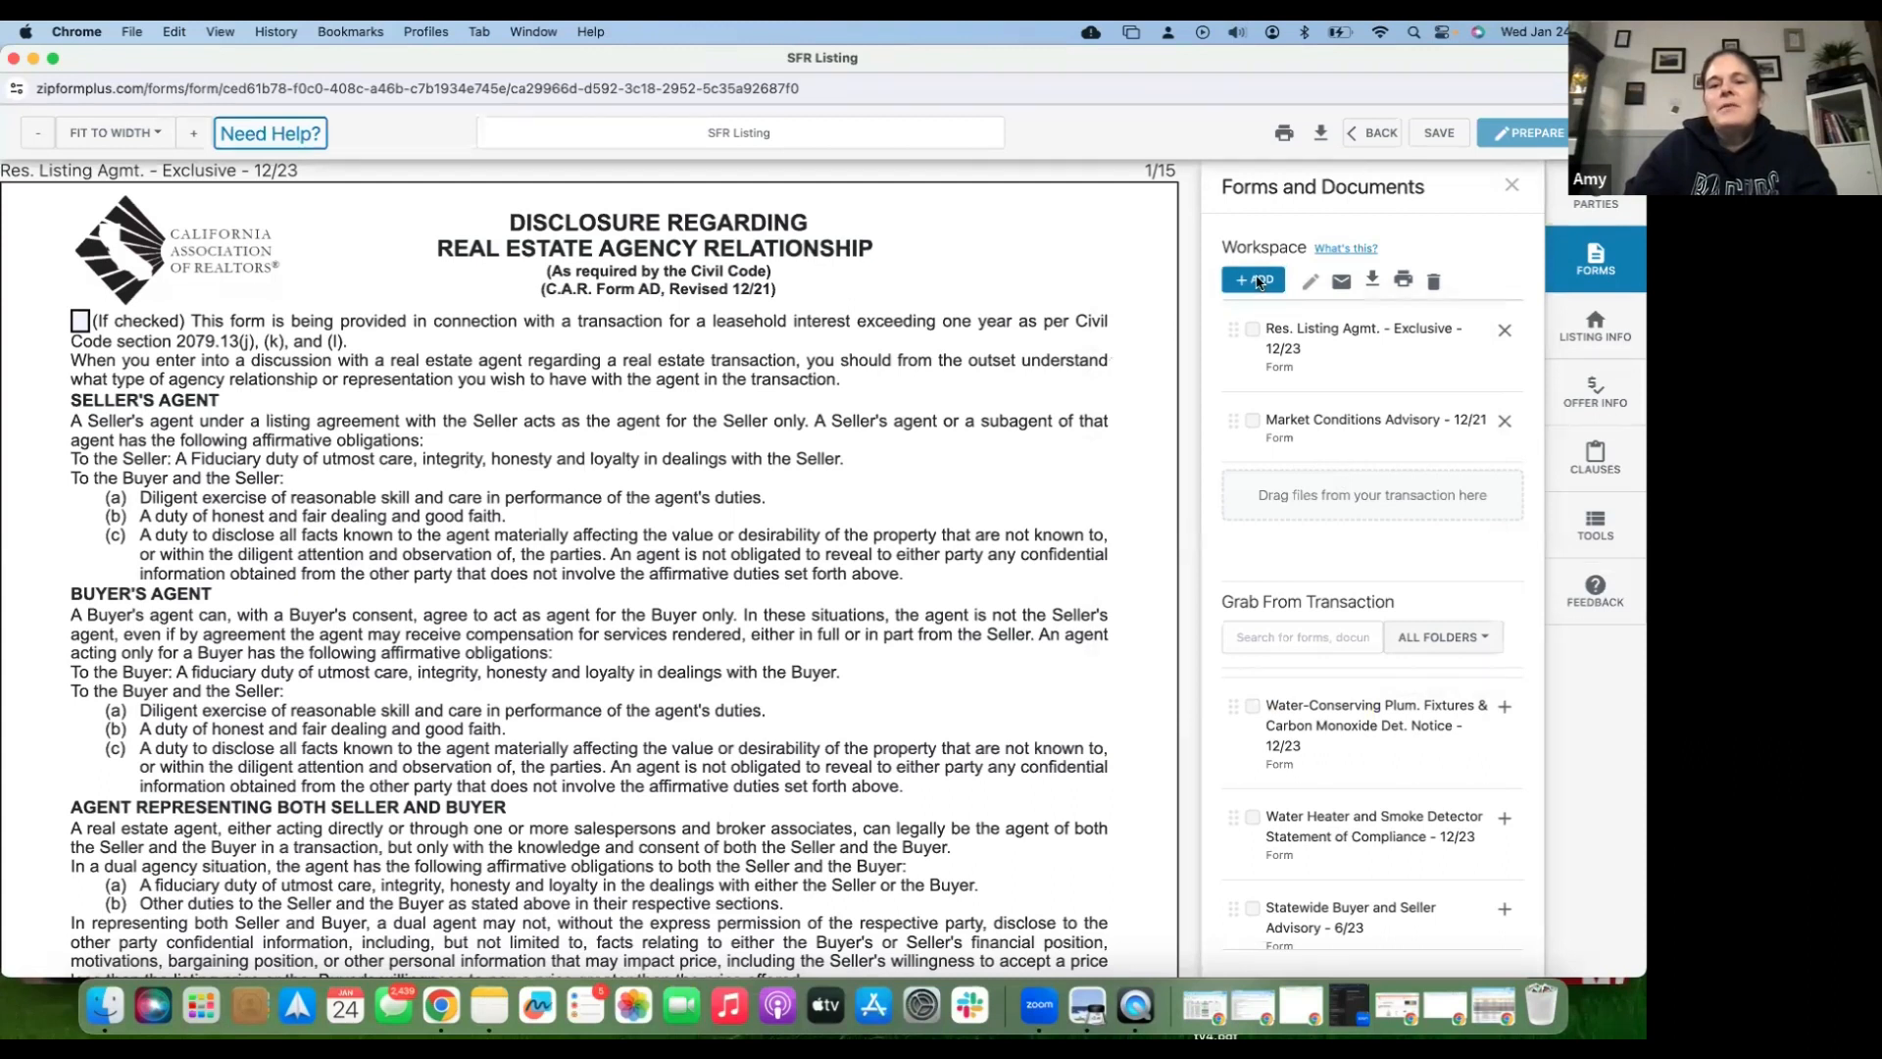
click(1258, 281)
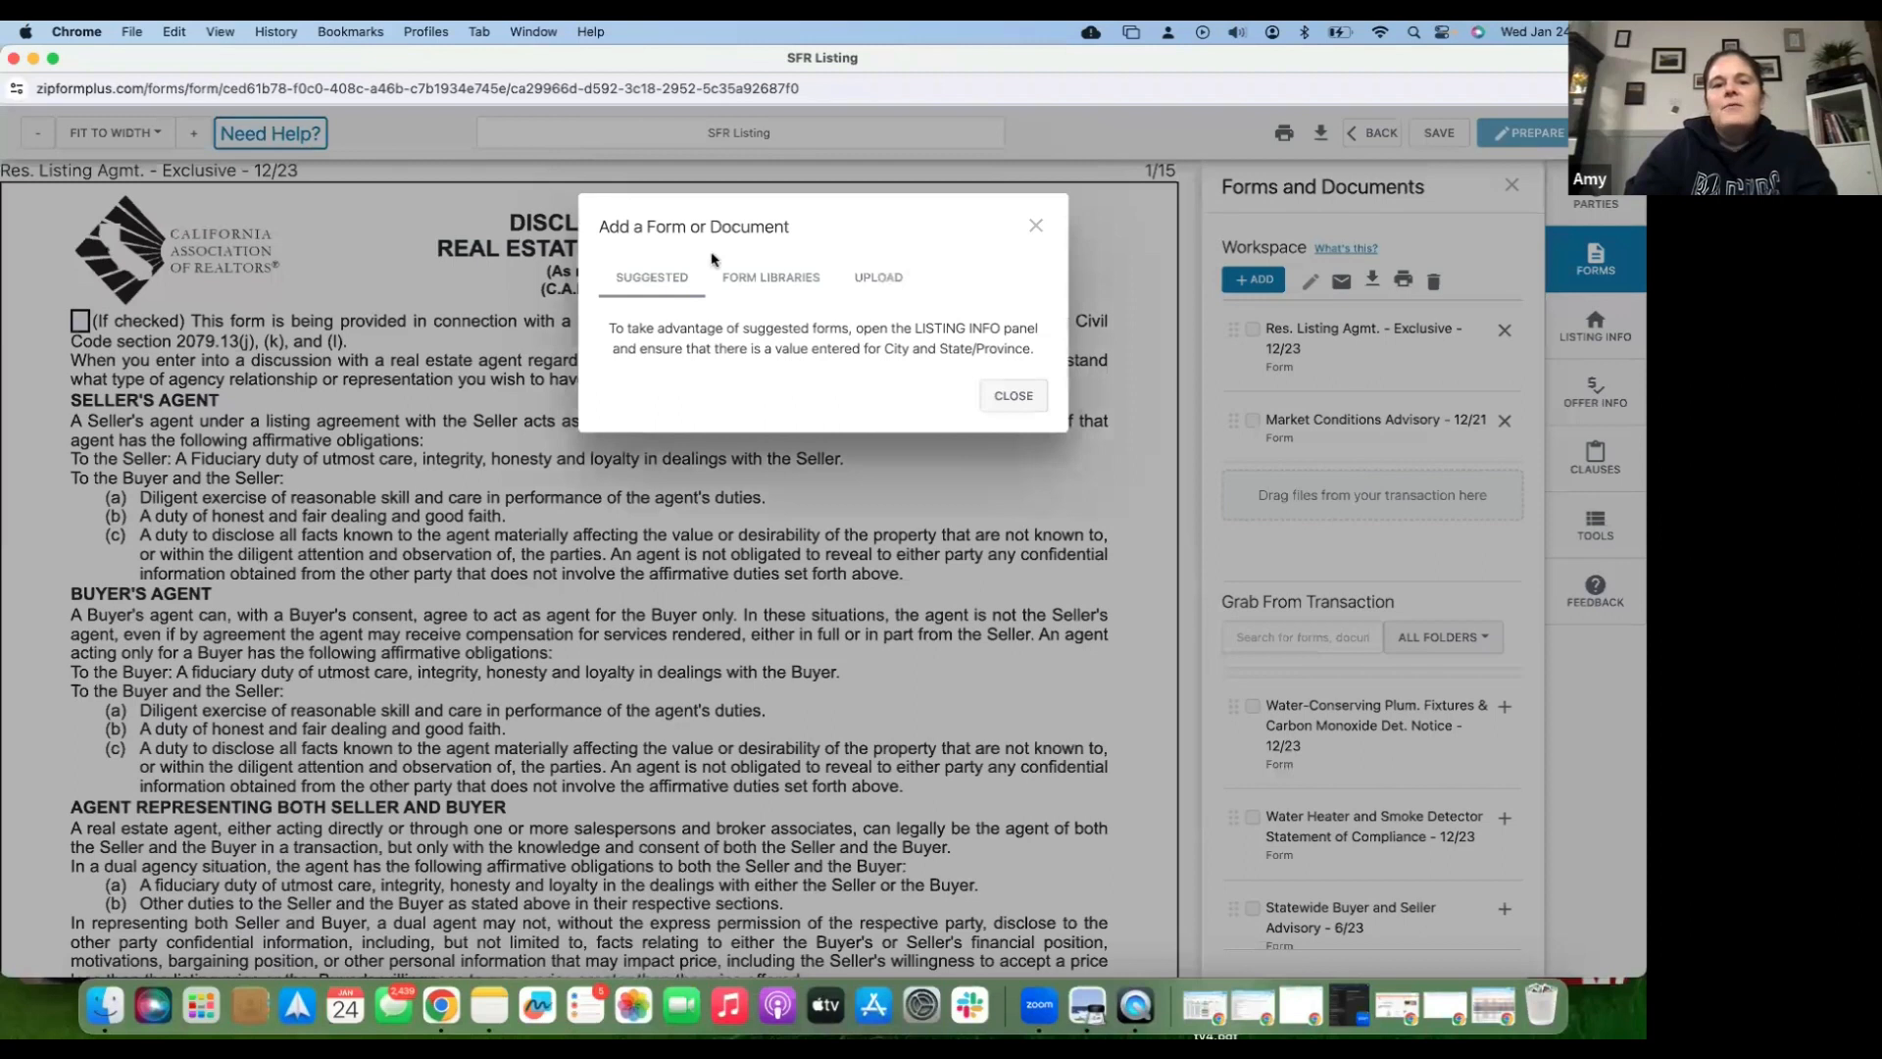
click(761, 282)
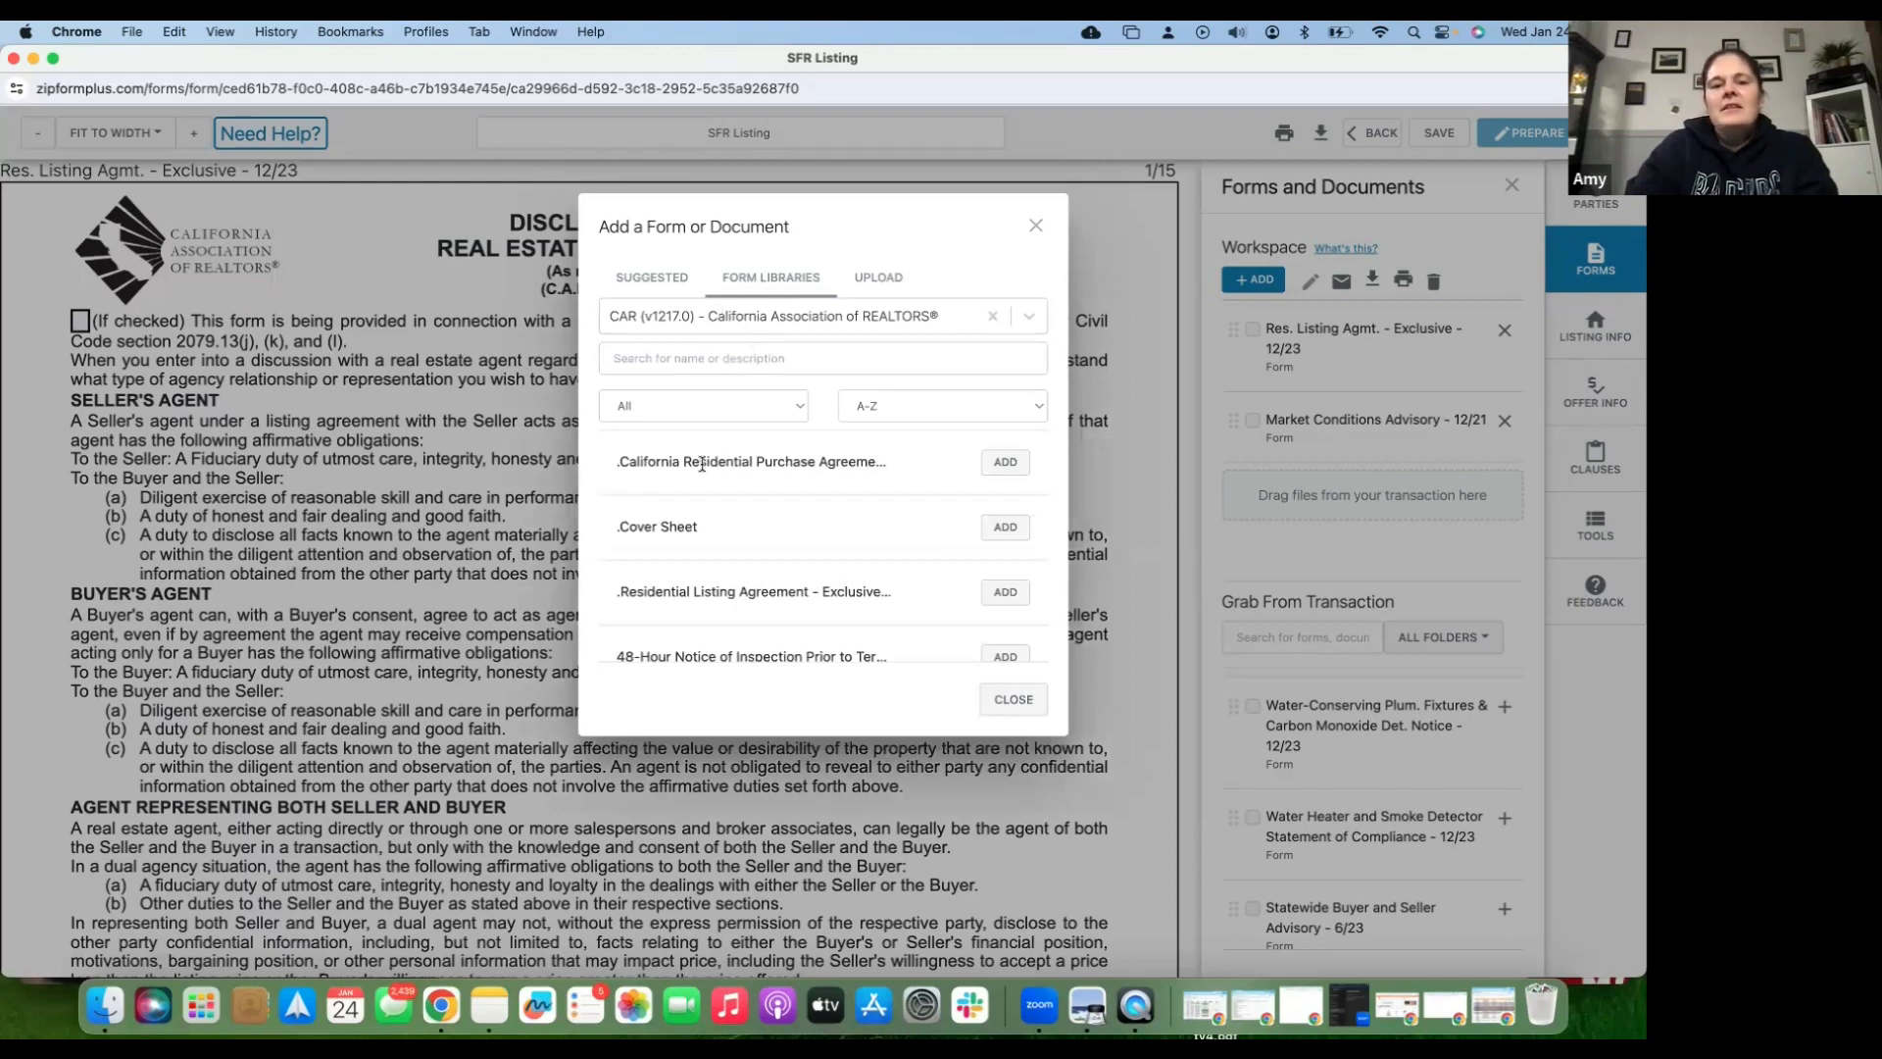
click(700, 357)
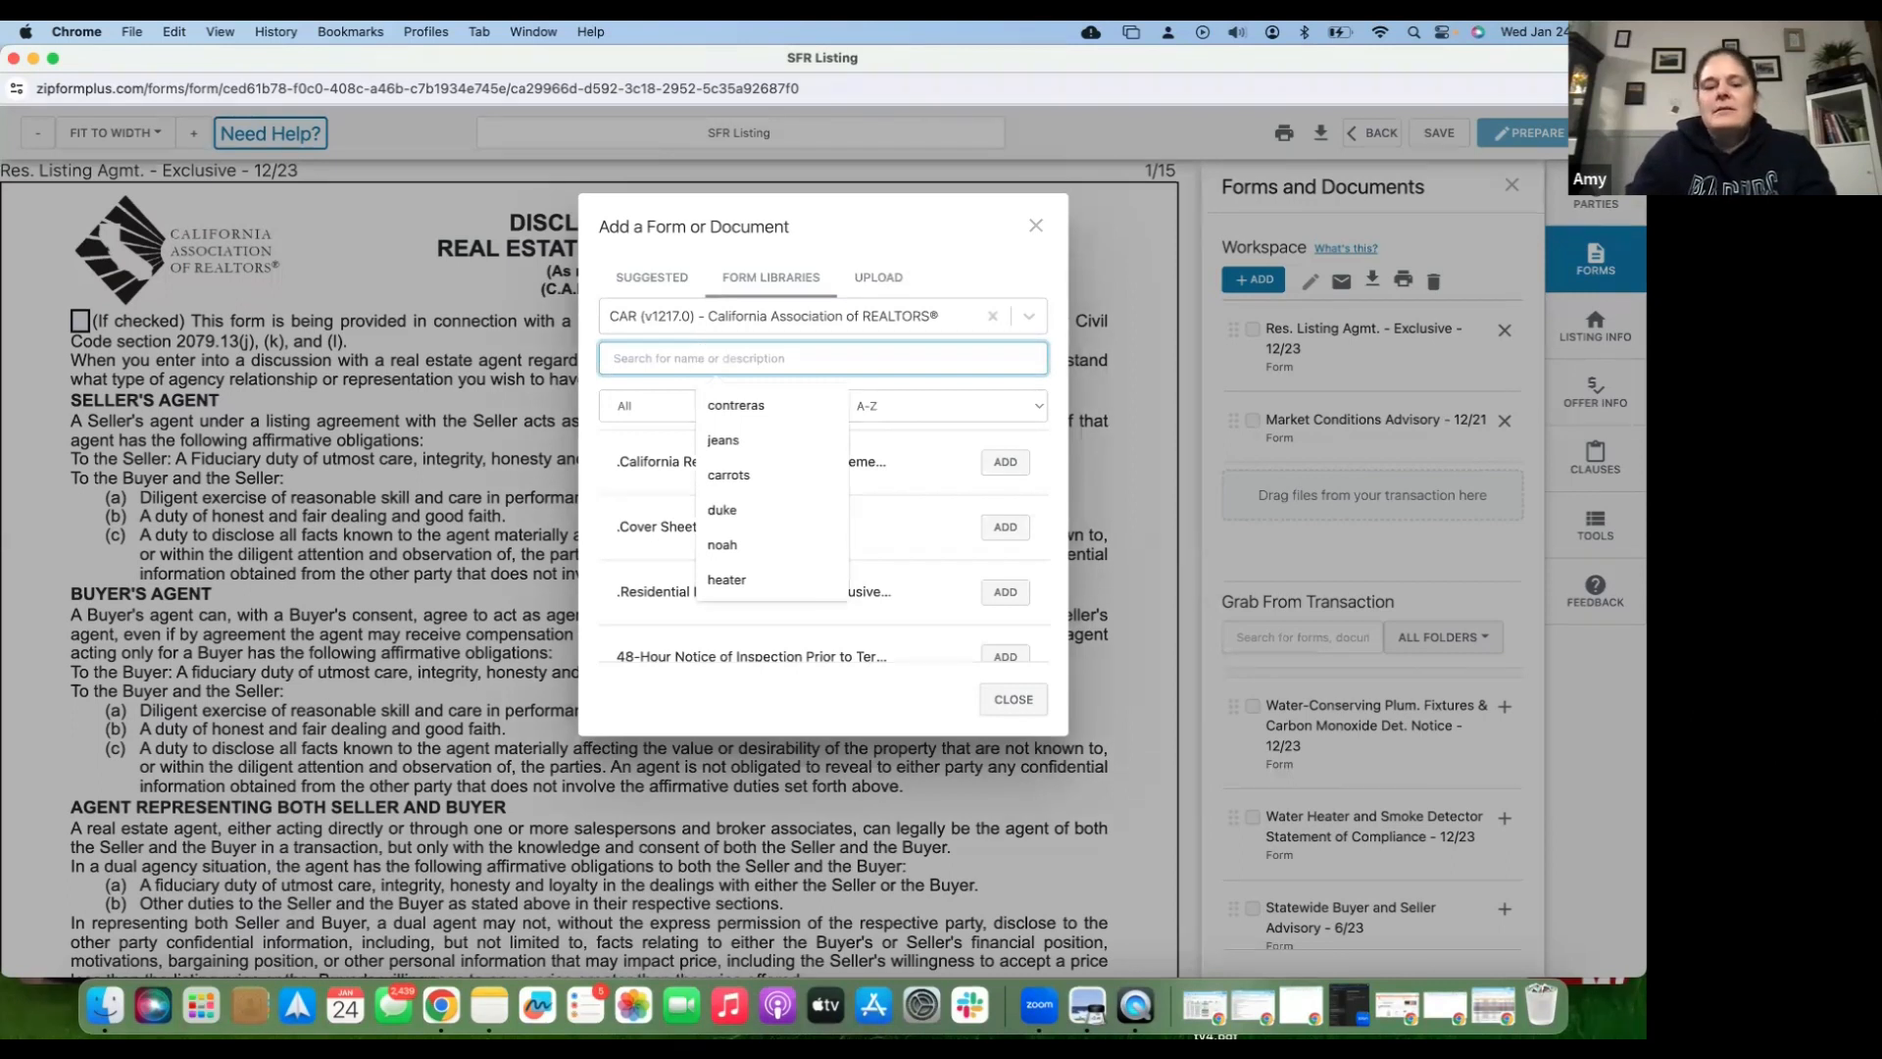
text(tds)
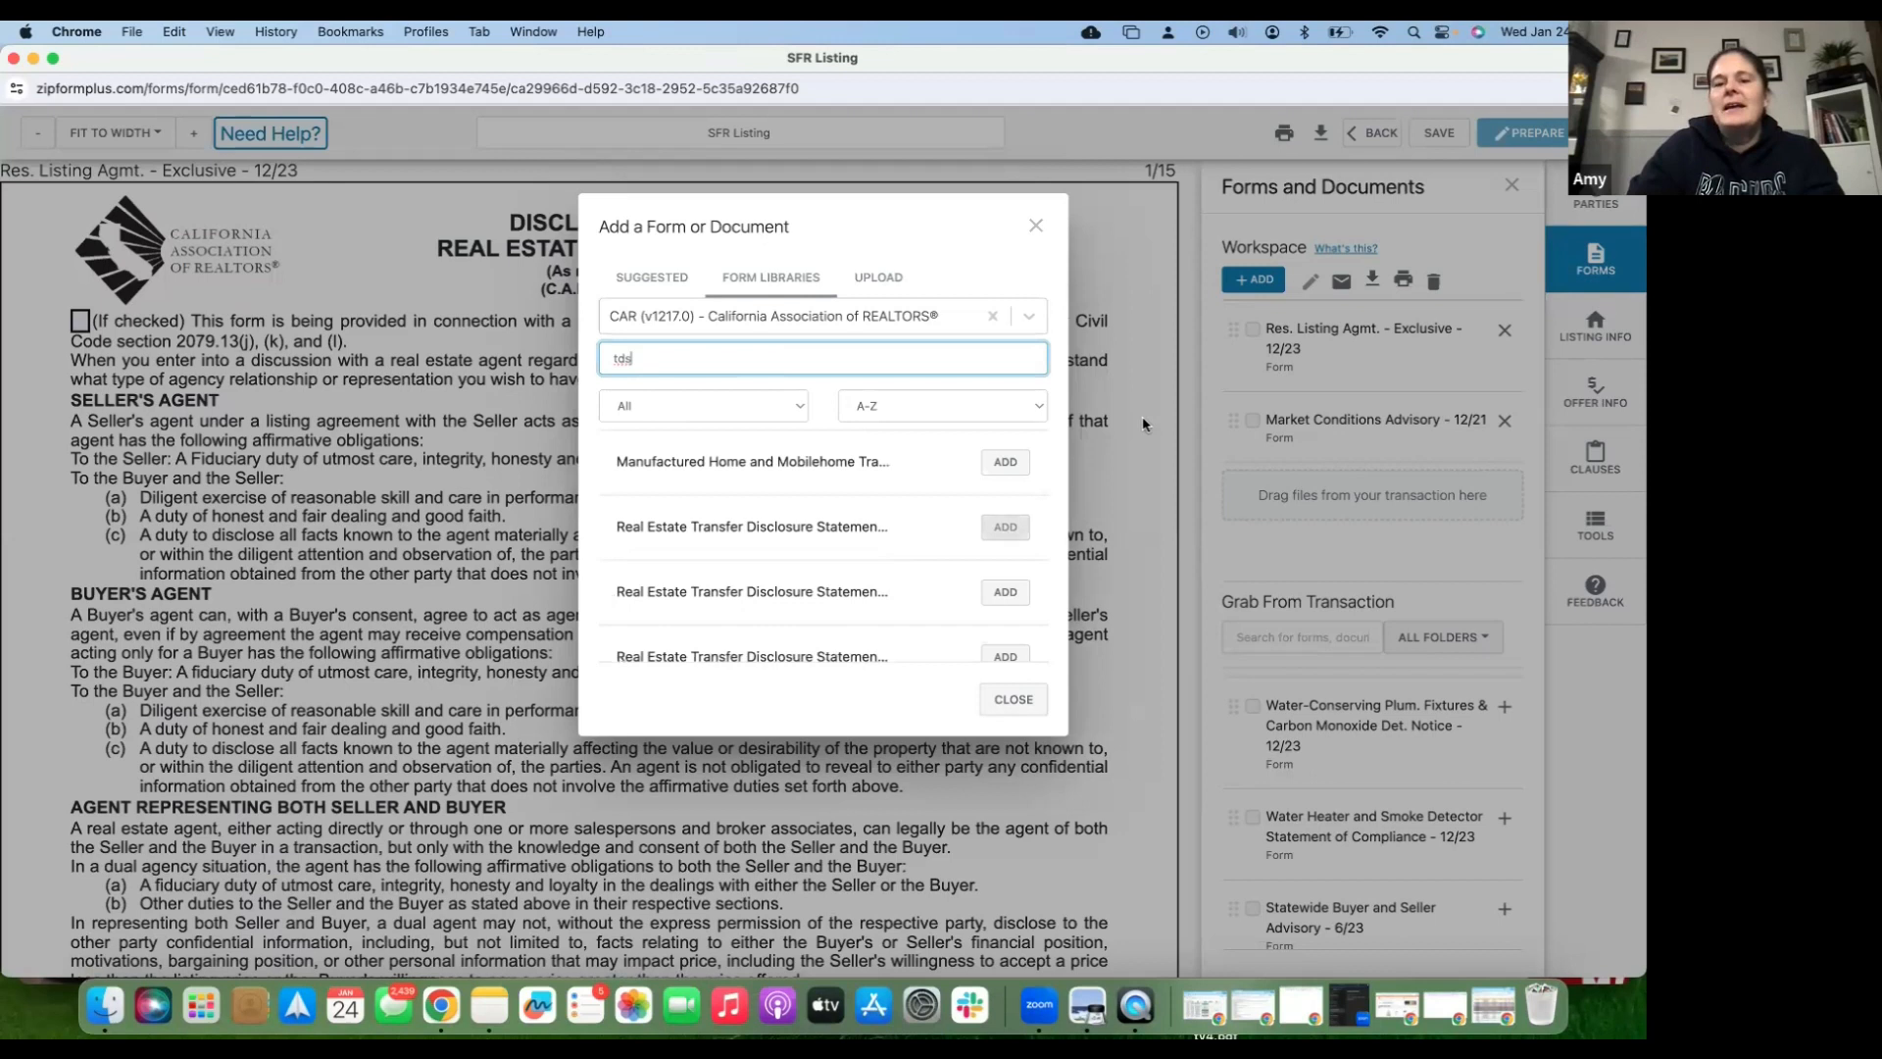
click(1033, 226)
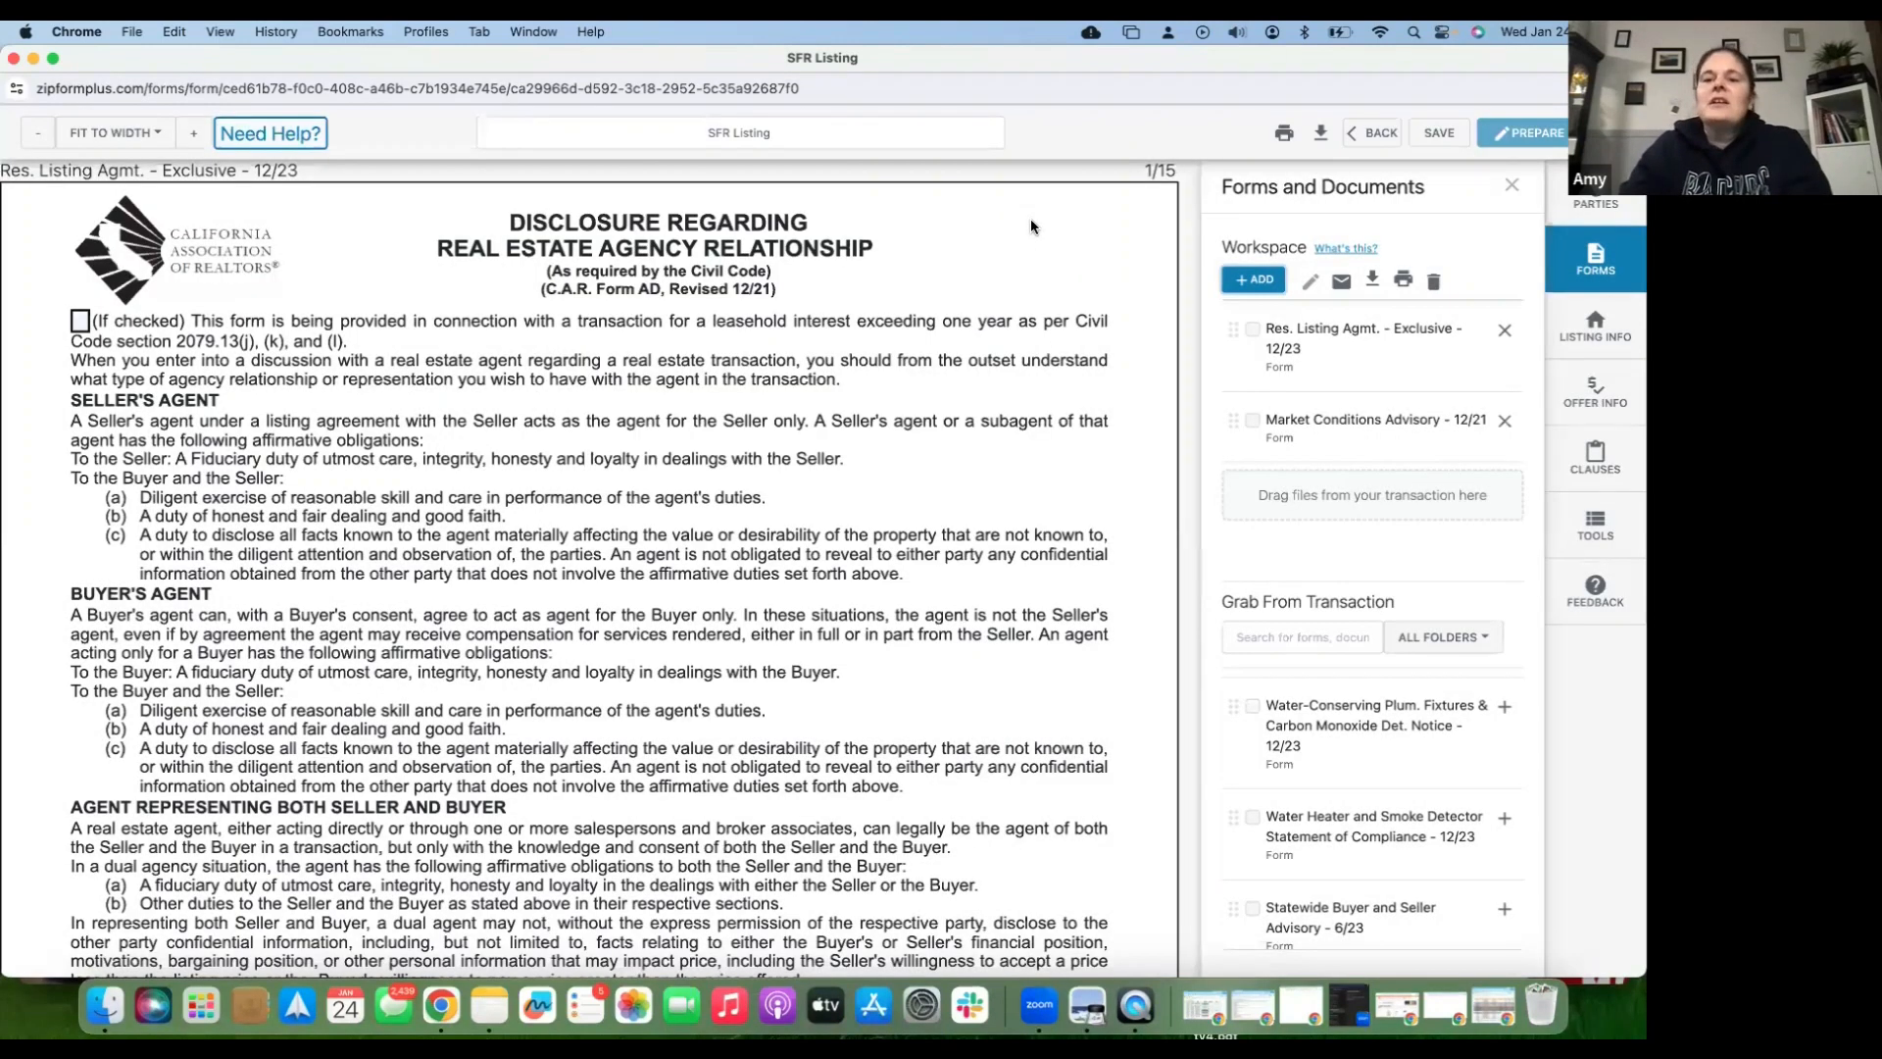
click(1258, 282)
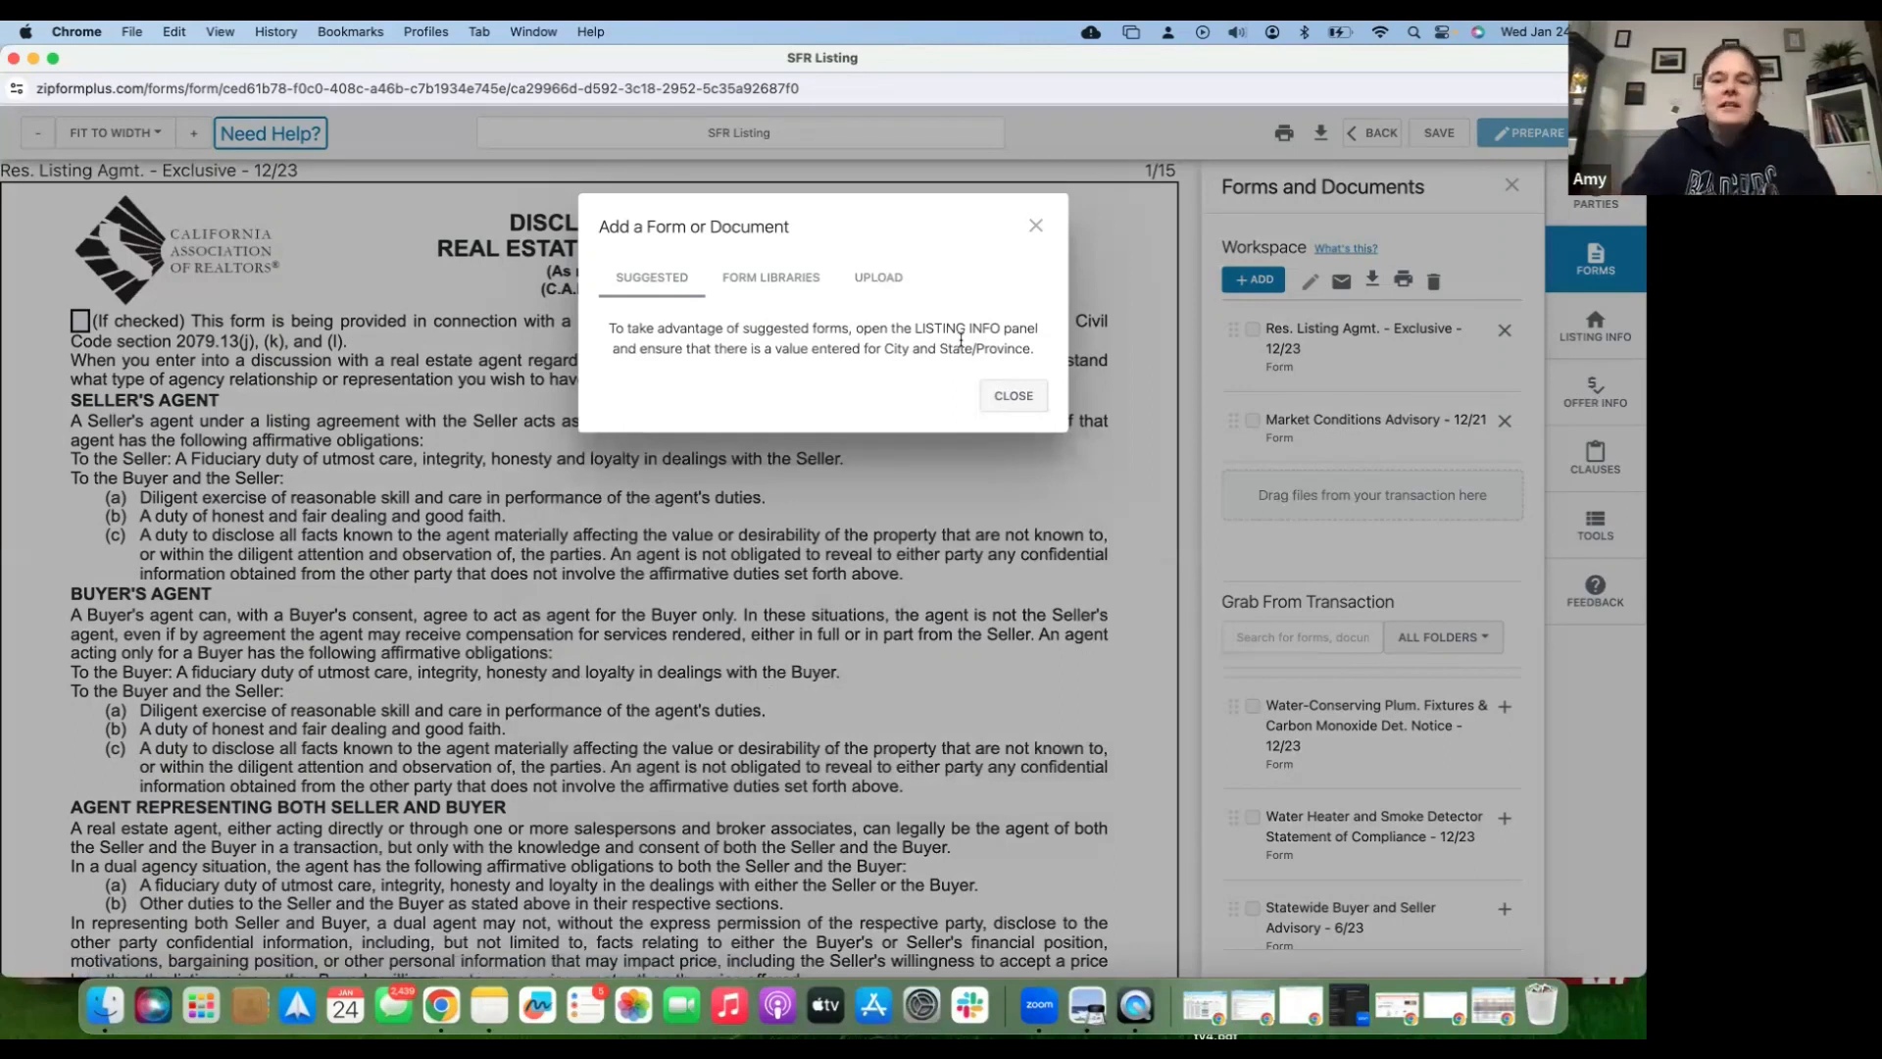
click(1006, 398)
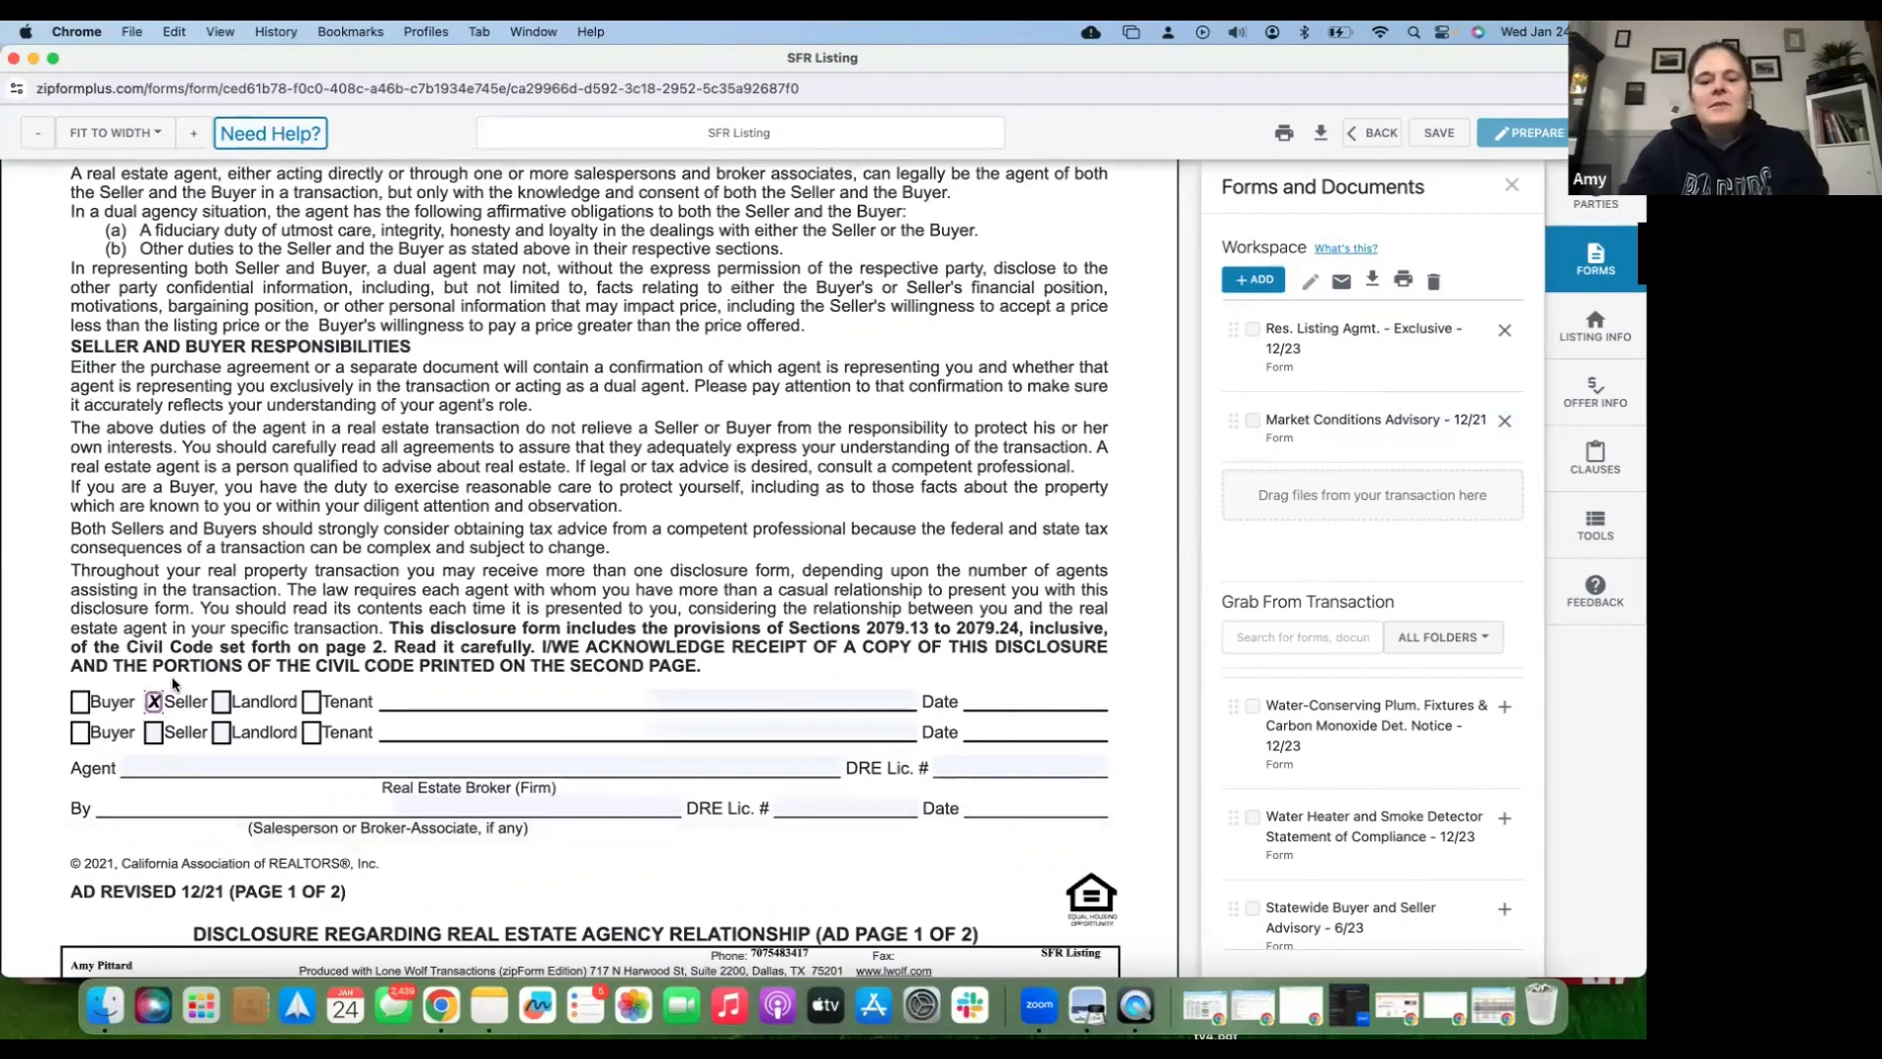
- Check Seller on the second signer line and set the broker to Realty One Group Fox
click(154, 732)
click(245, 768)
text(REal)
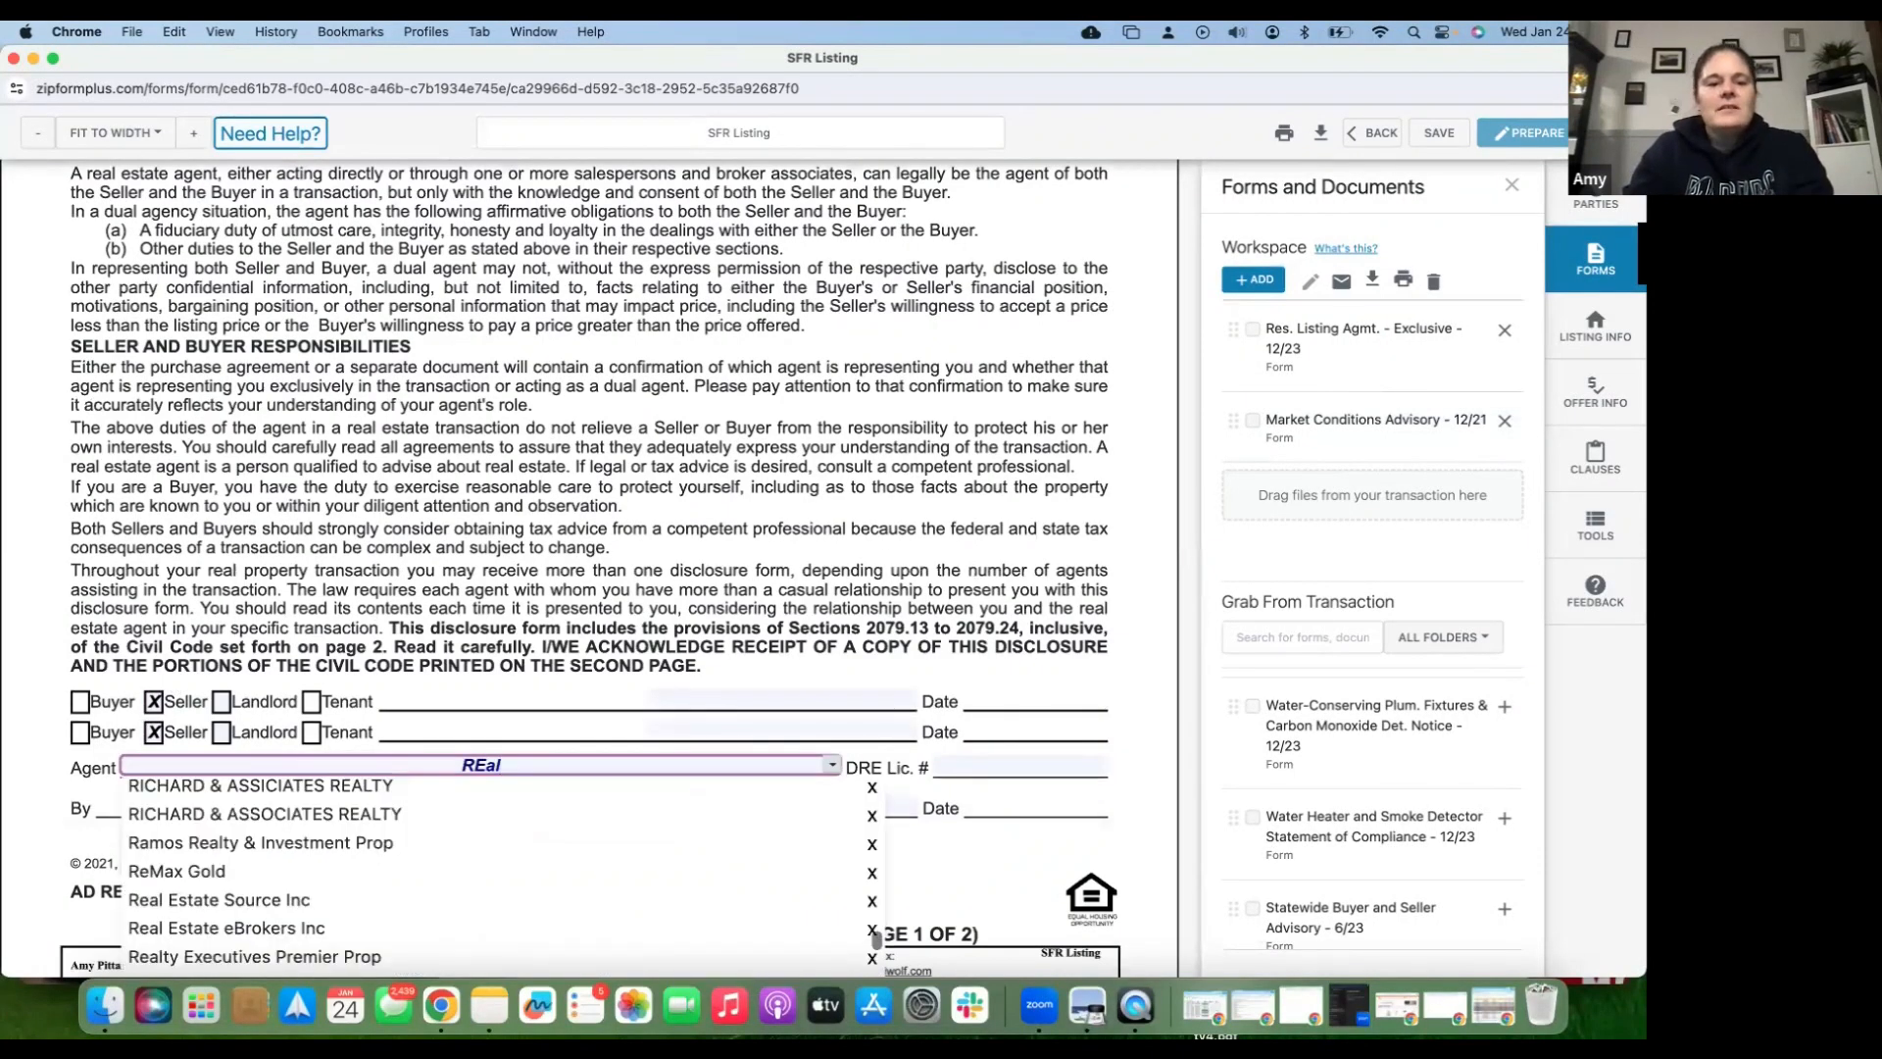
key(BackSpace)
key(BackSpace)
key(BackSpace)
text(ealty)
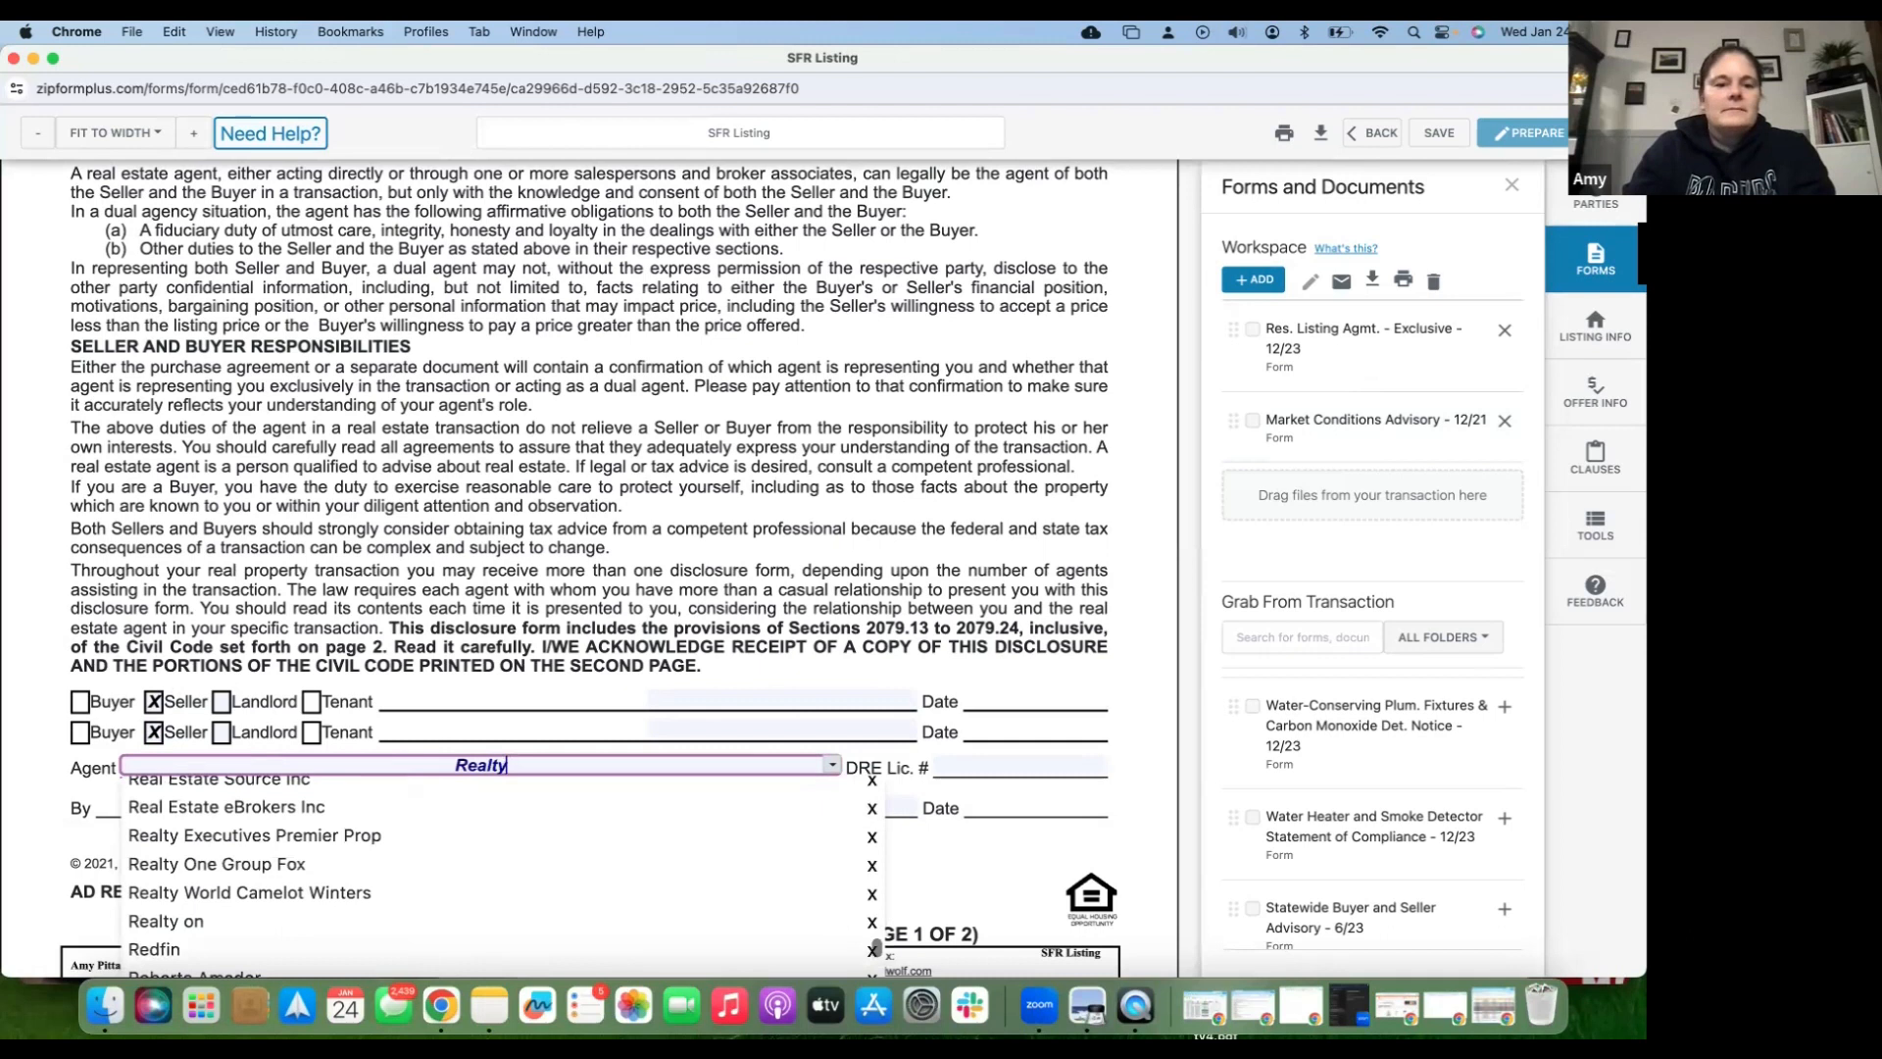
text( ONE Group)
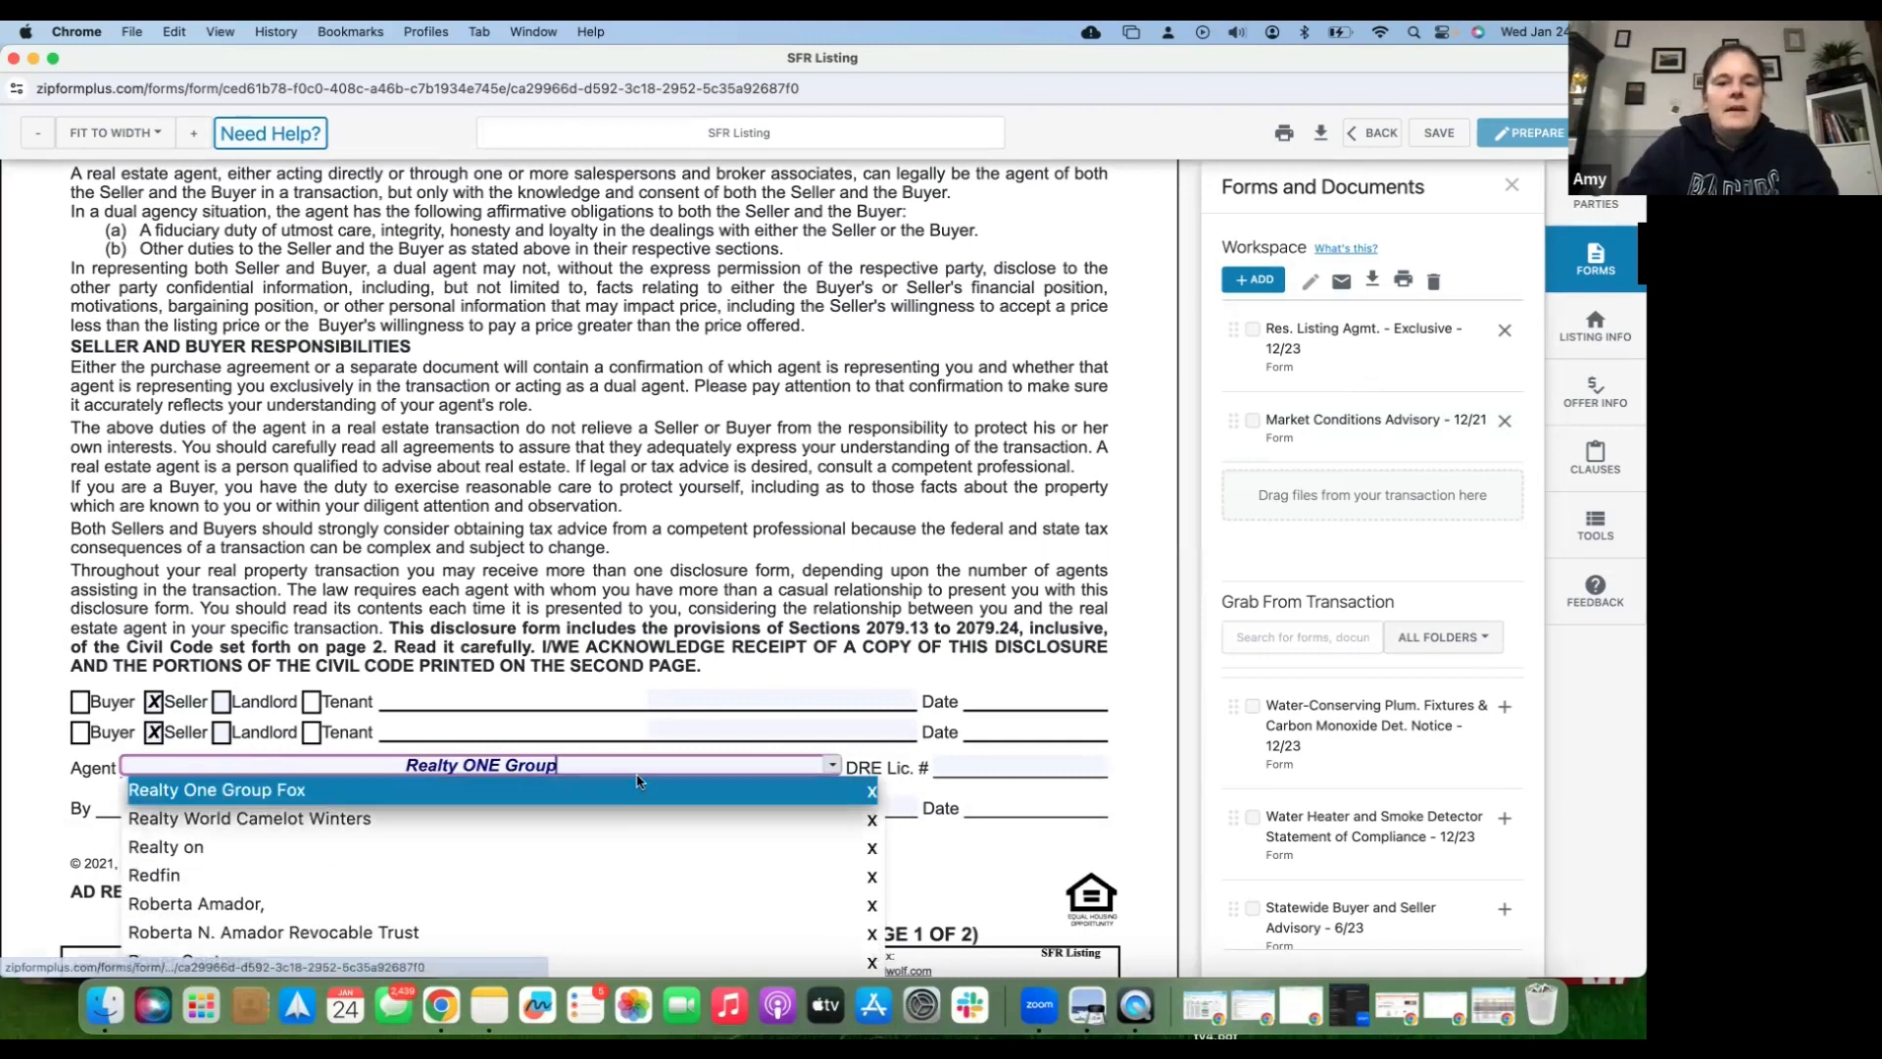
click(323, 794)
- Fill the By line with the agent's name and DRE licence number, then save the disclosure
click(564, 806)
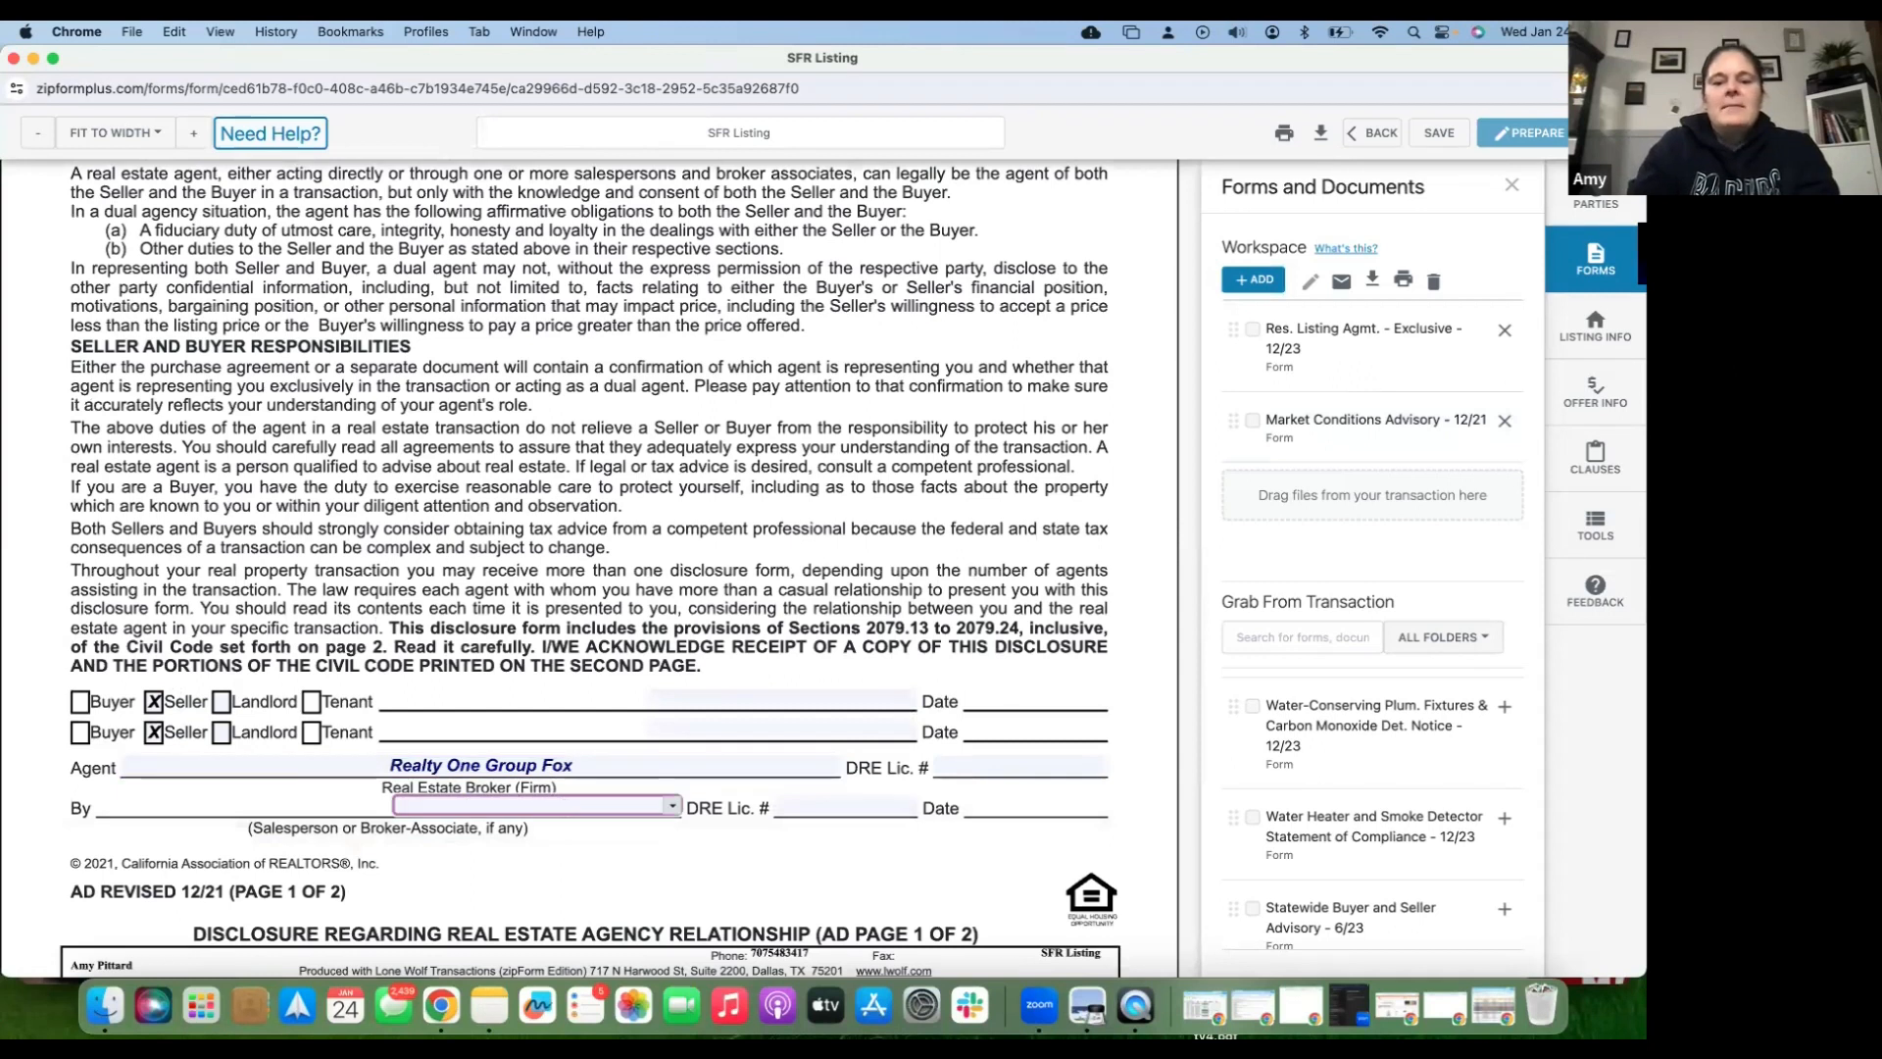
text(Amy)
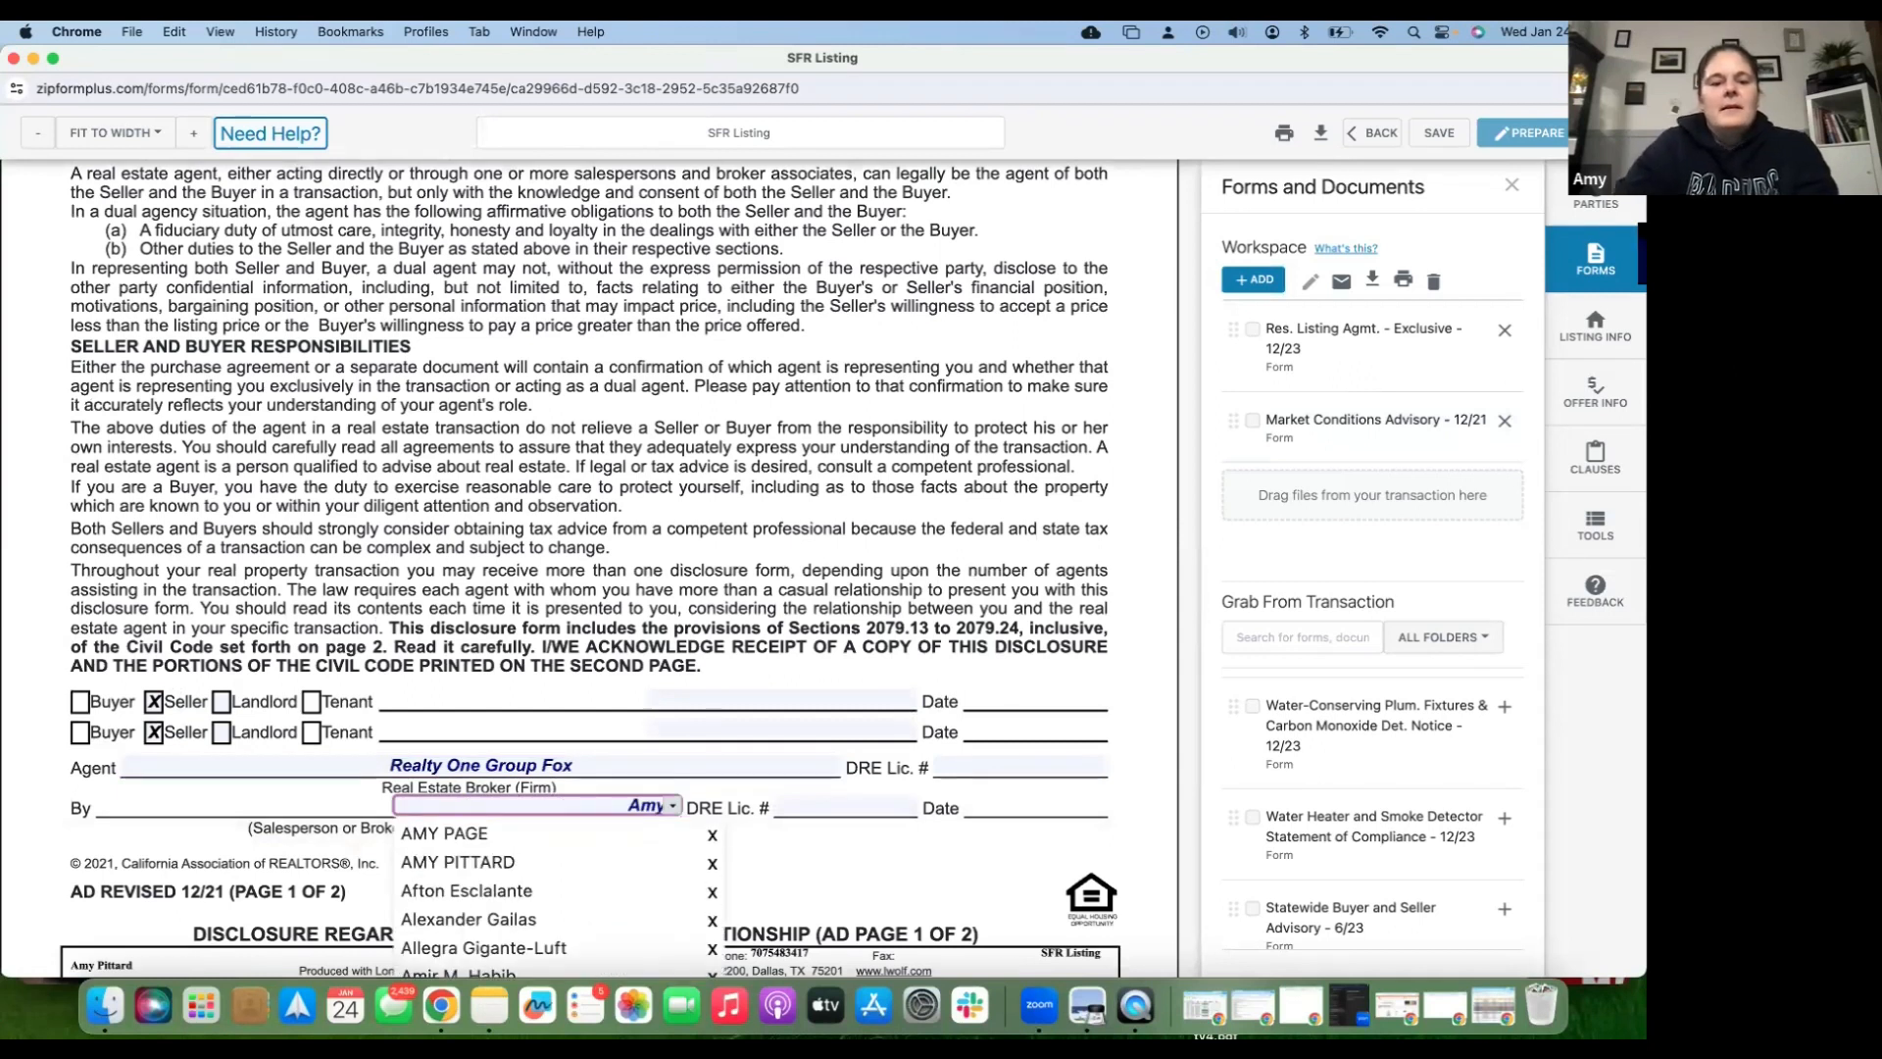
key(Down)
key(Down)
key(Tab)
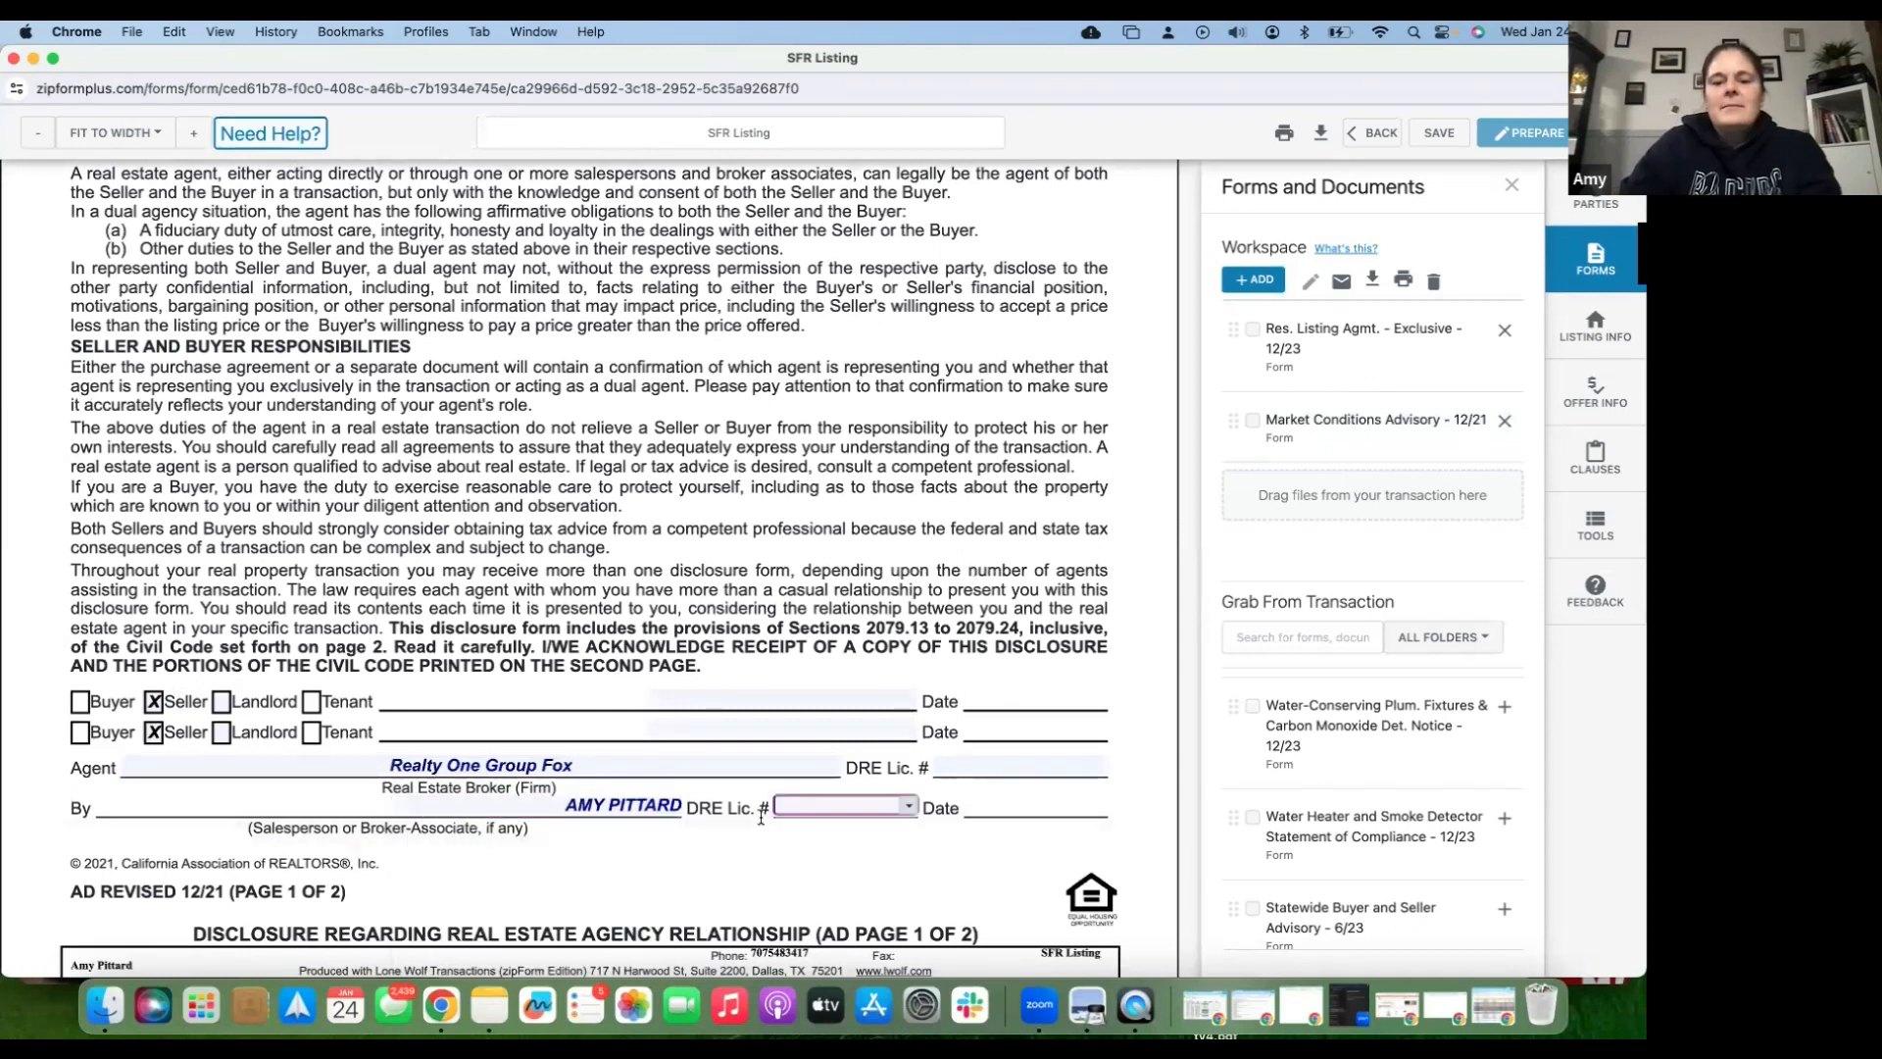
text(01795010)
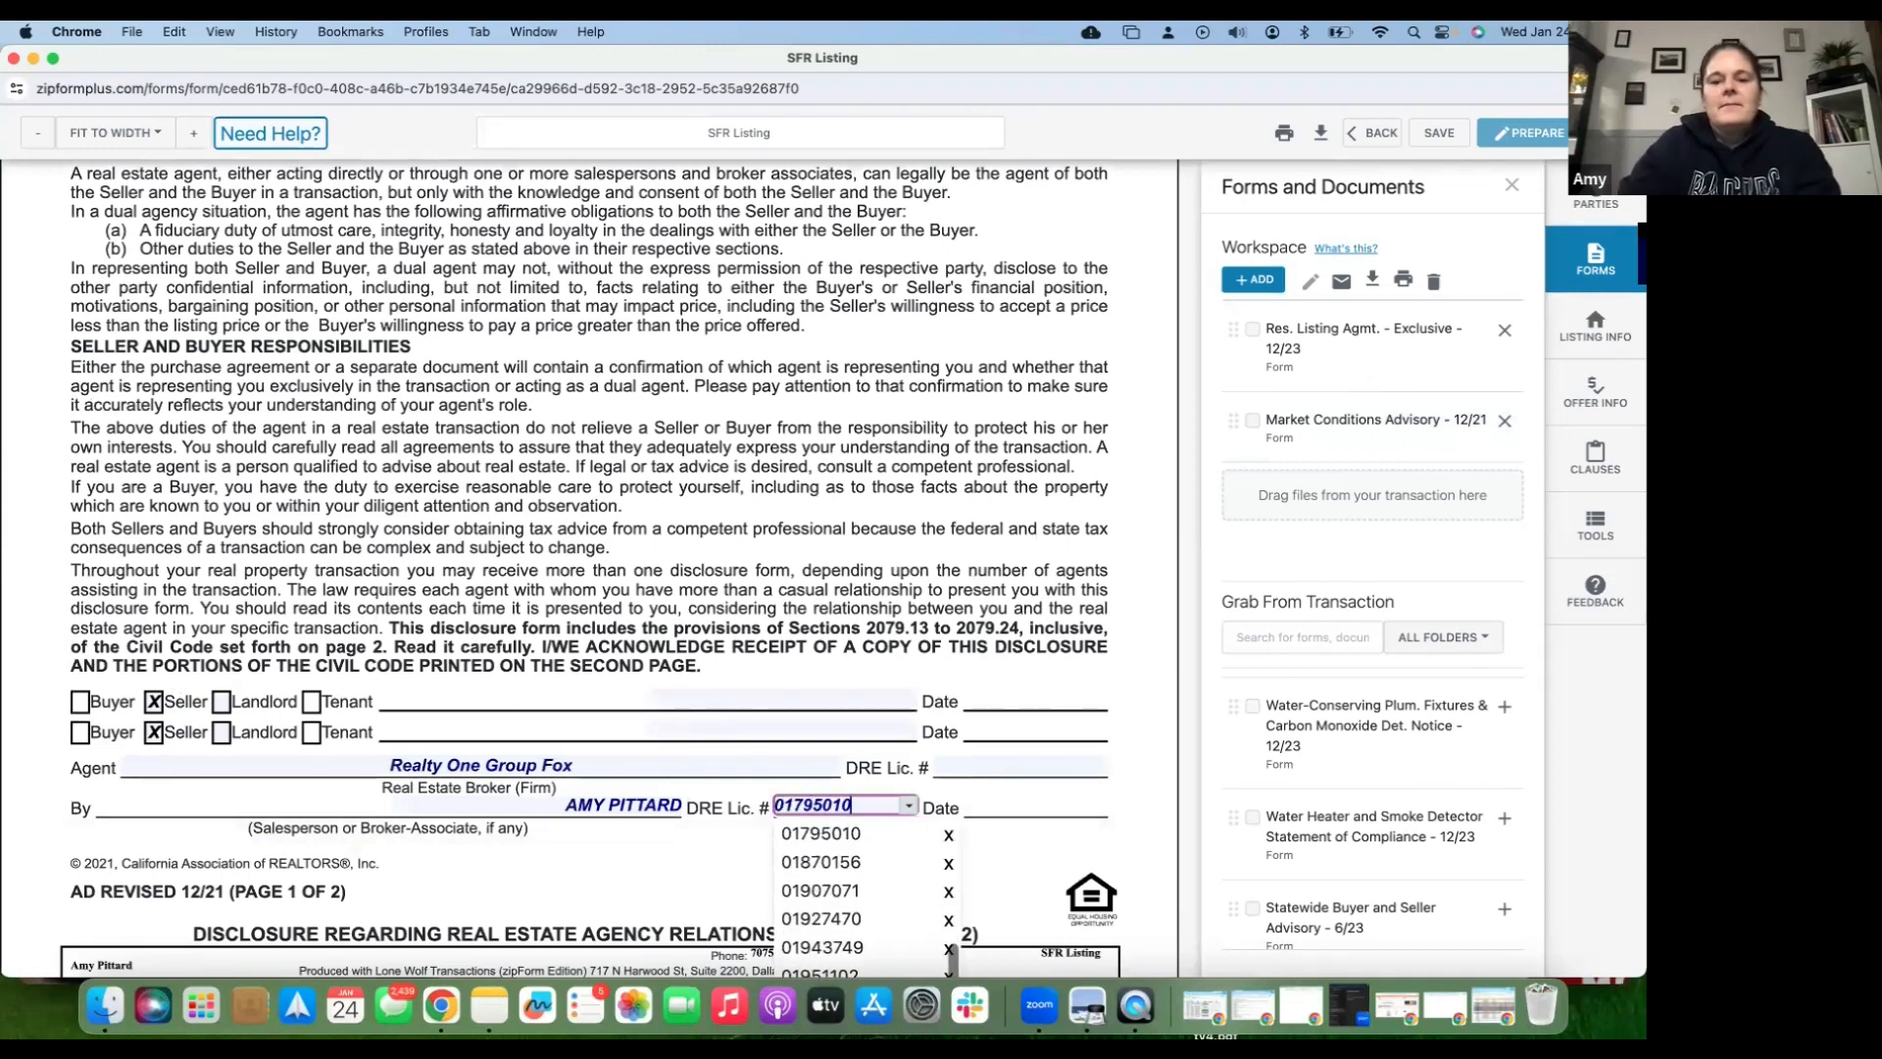
click(1020, 764)
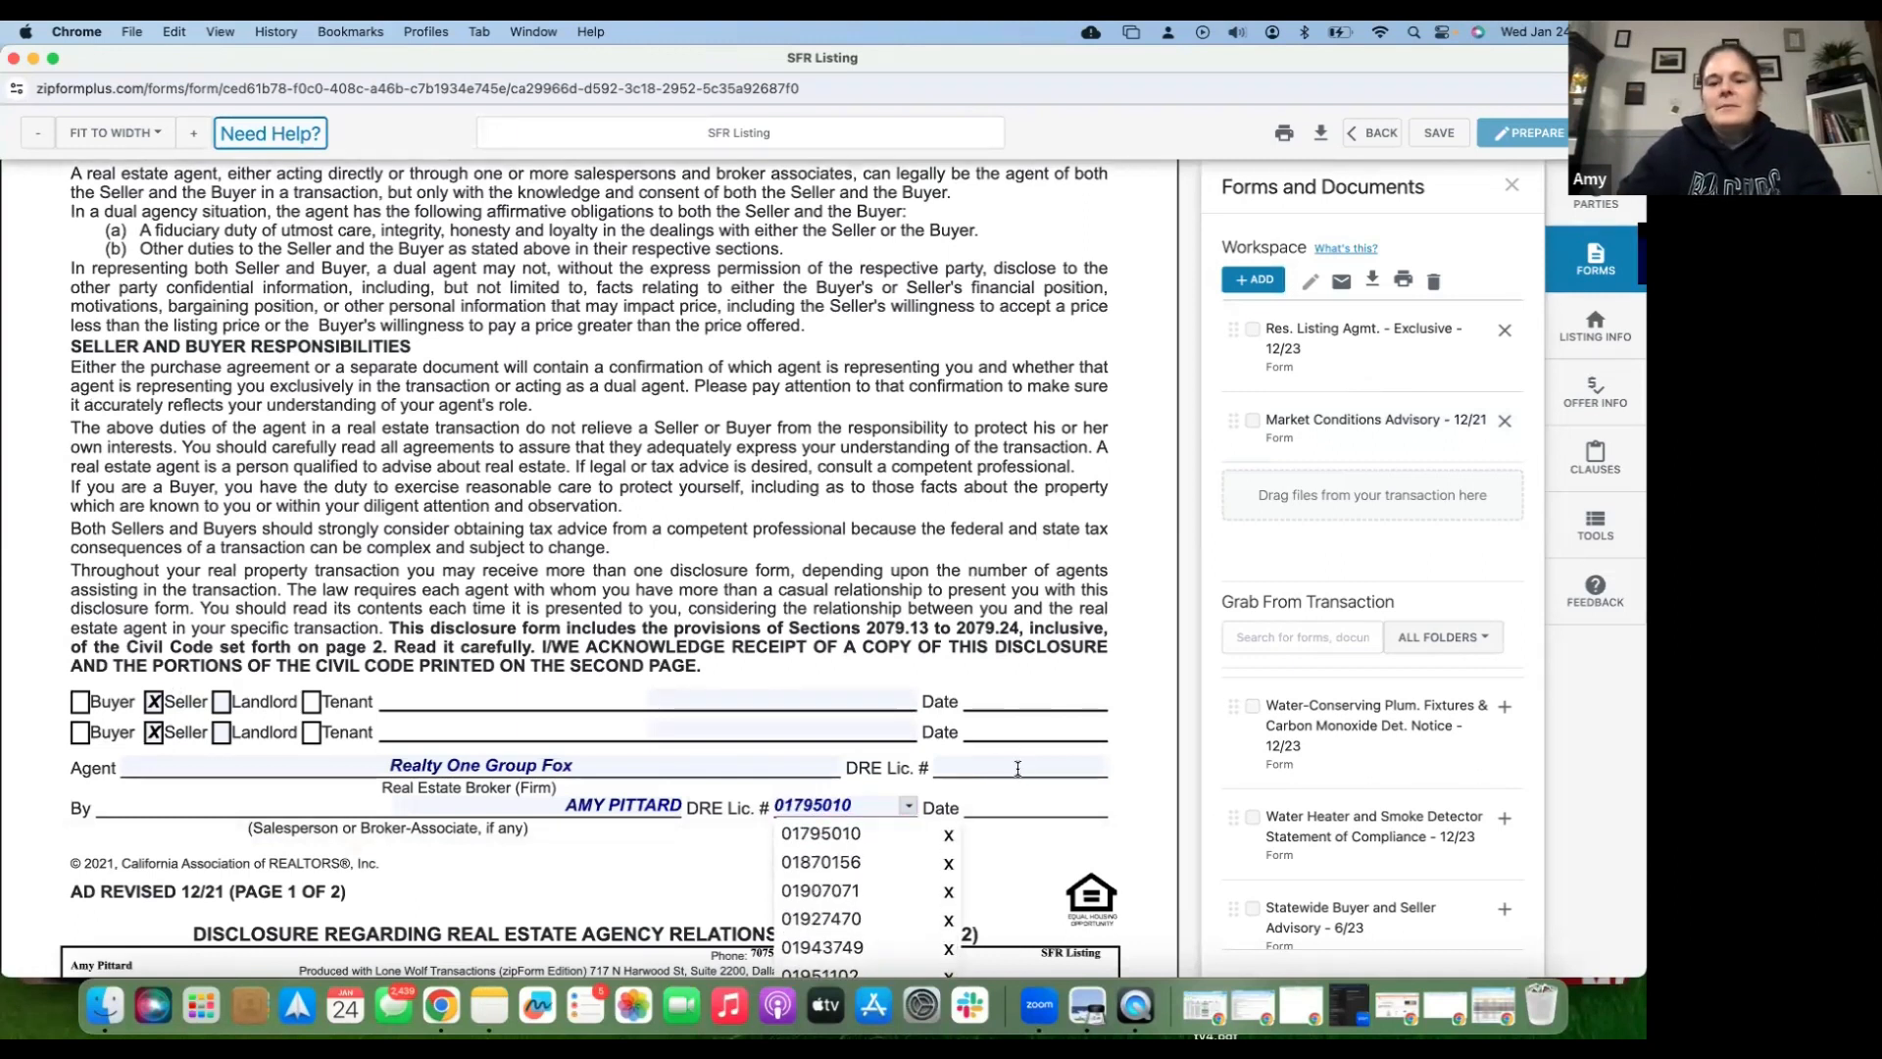
text(0)
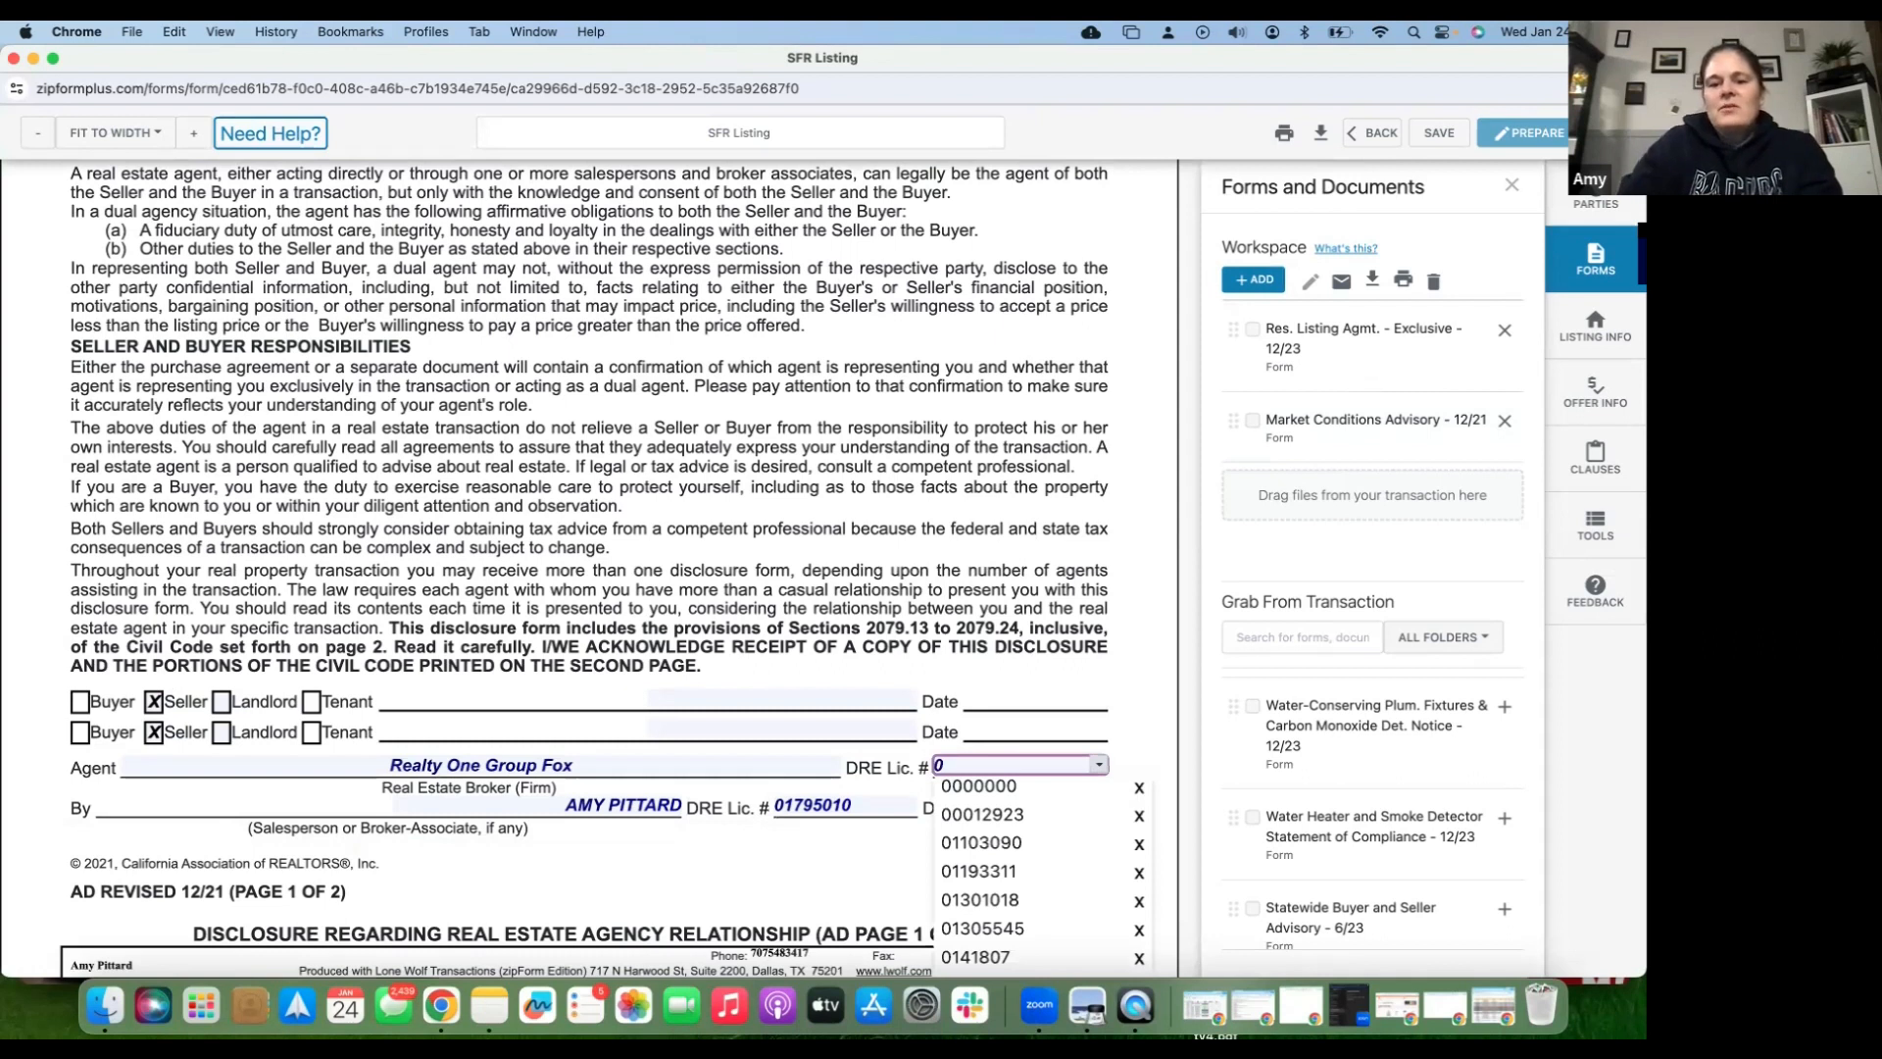
click(1008, 692)
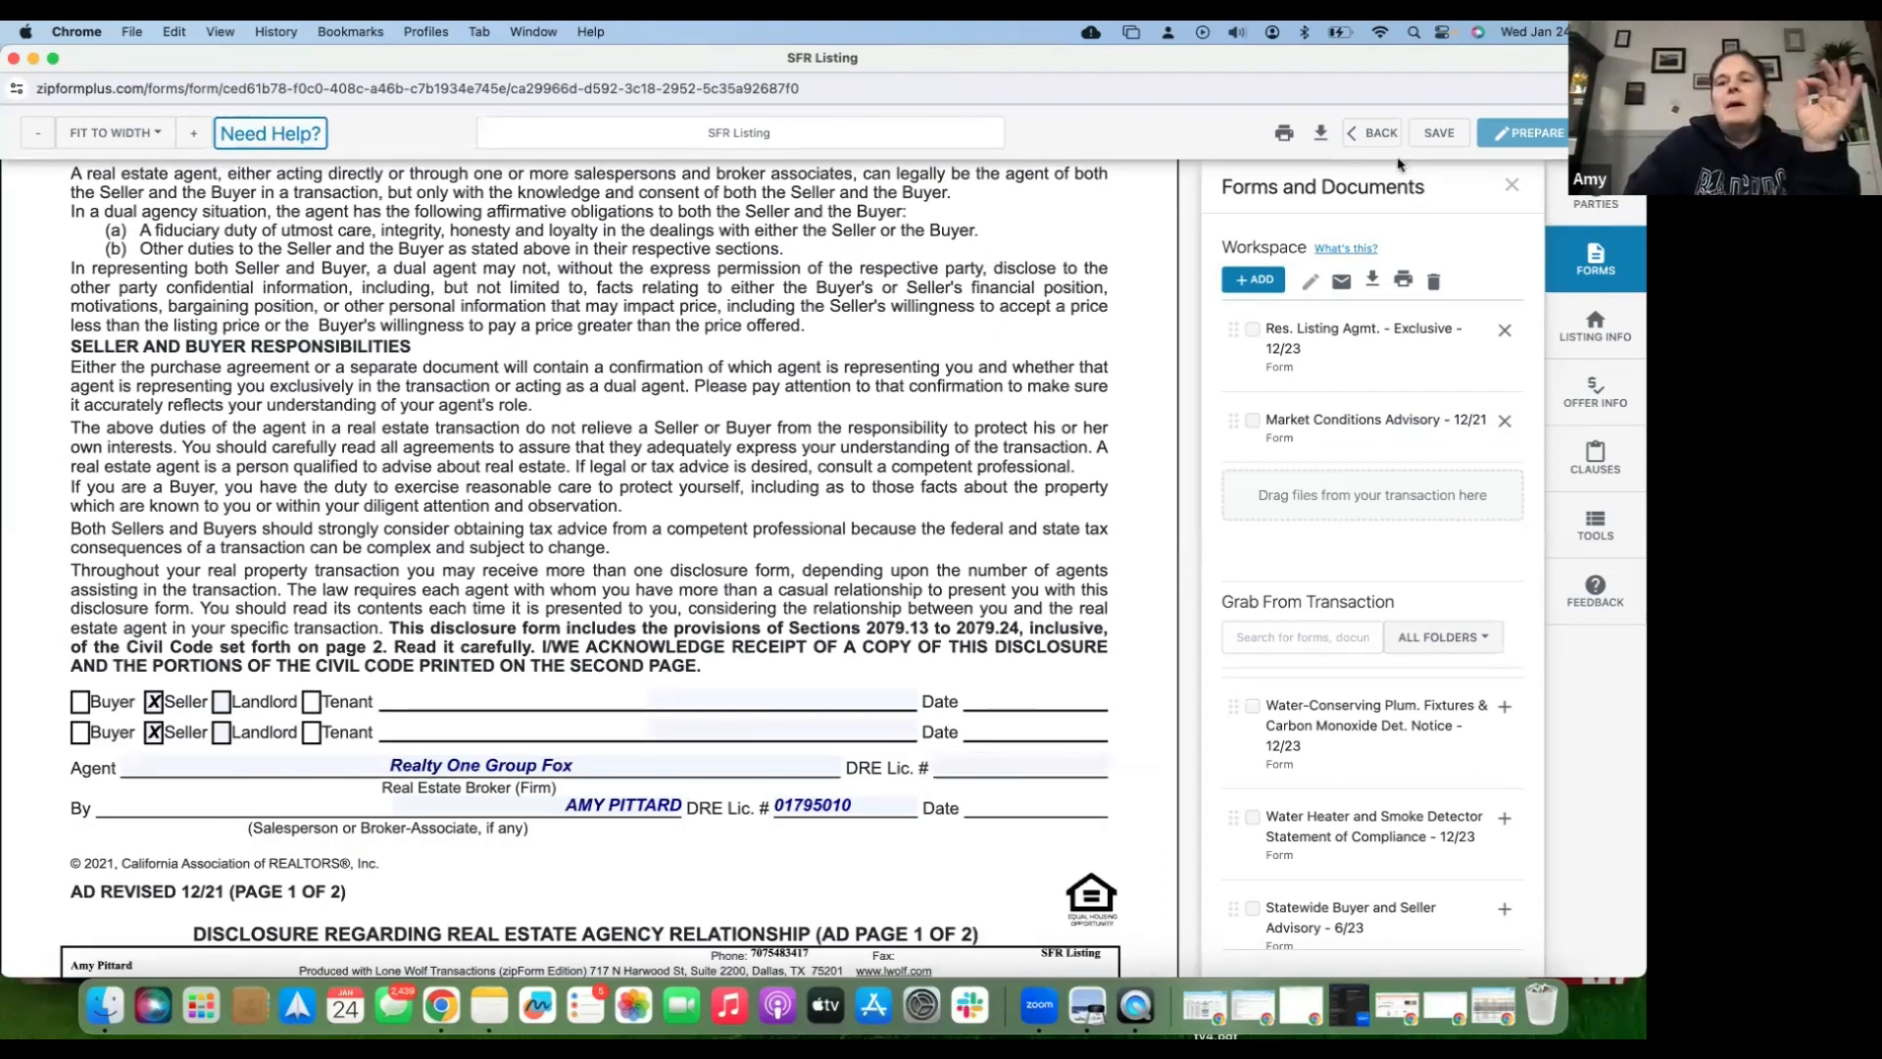
click(1431, 143)
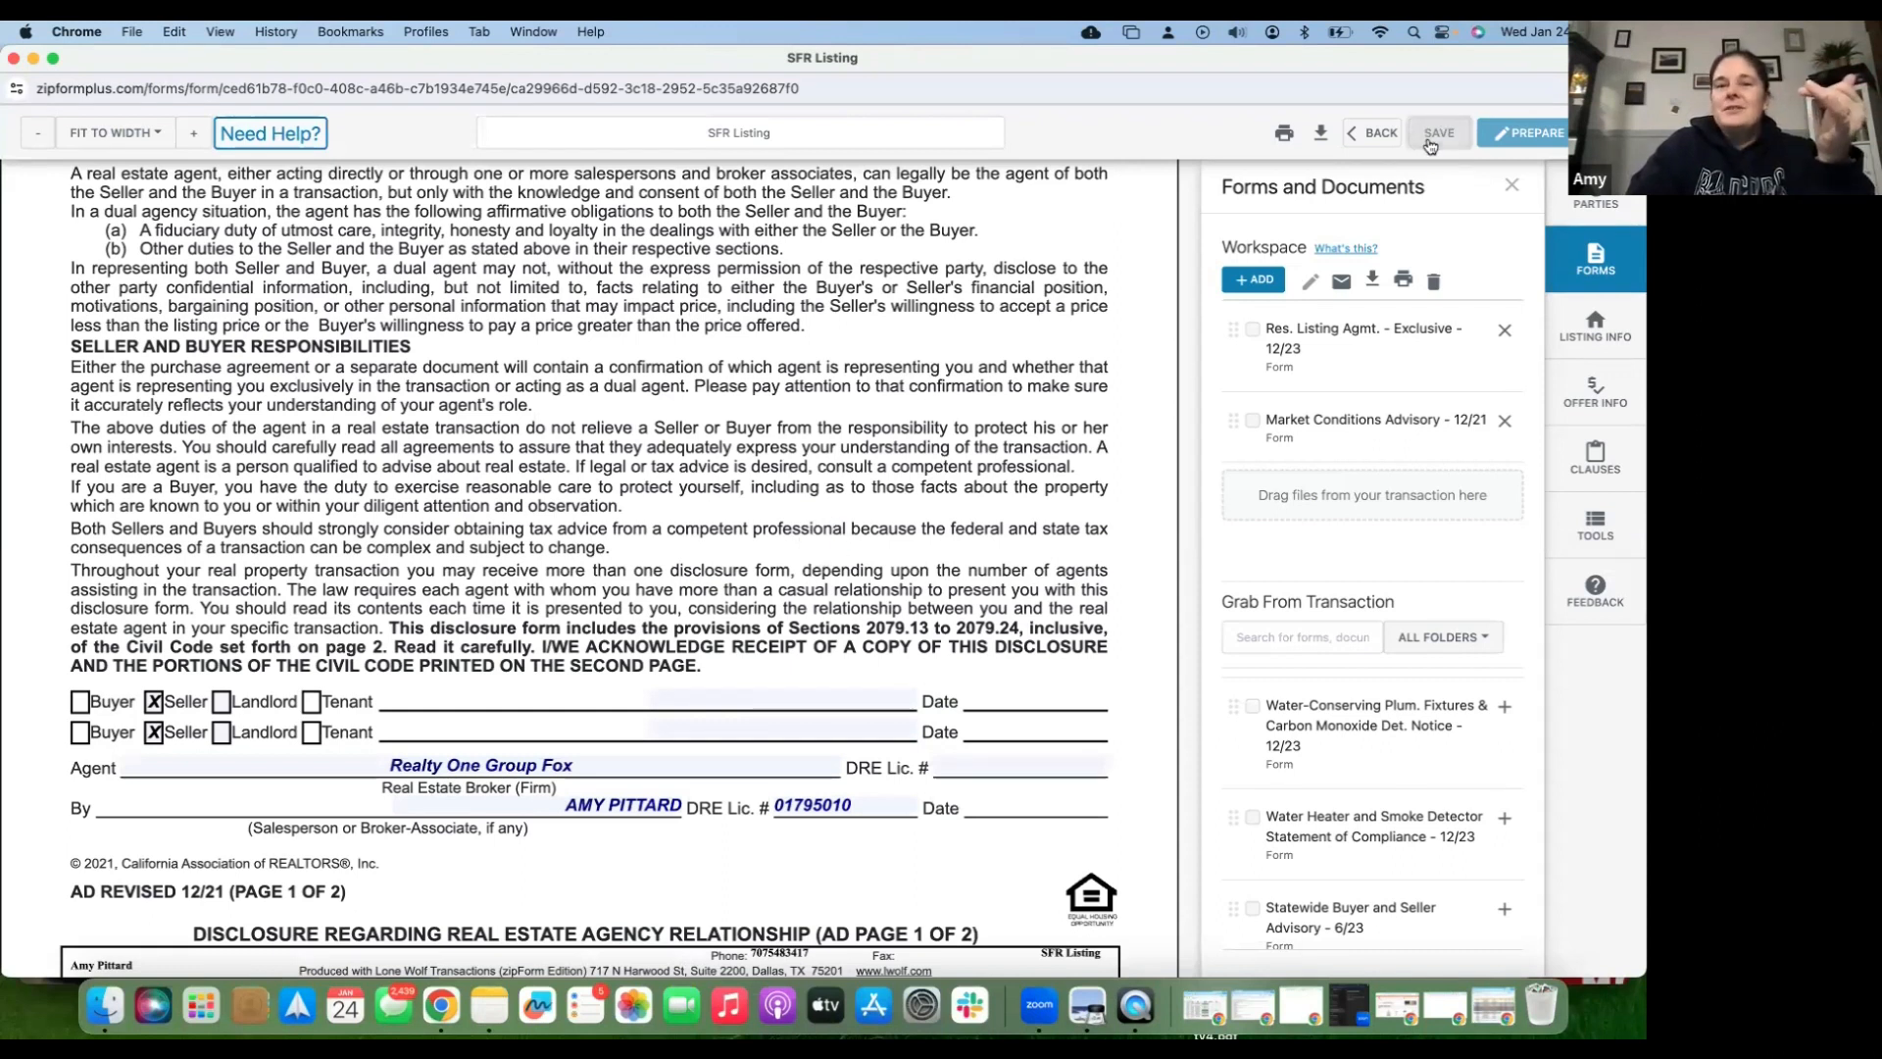
- Go back to the SFR Listing's Documents tab showing its nine documents
click(1370, 137)
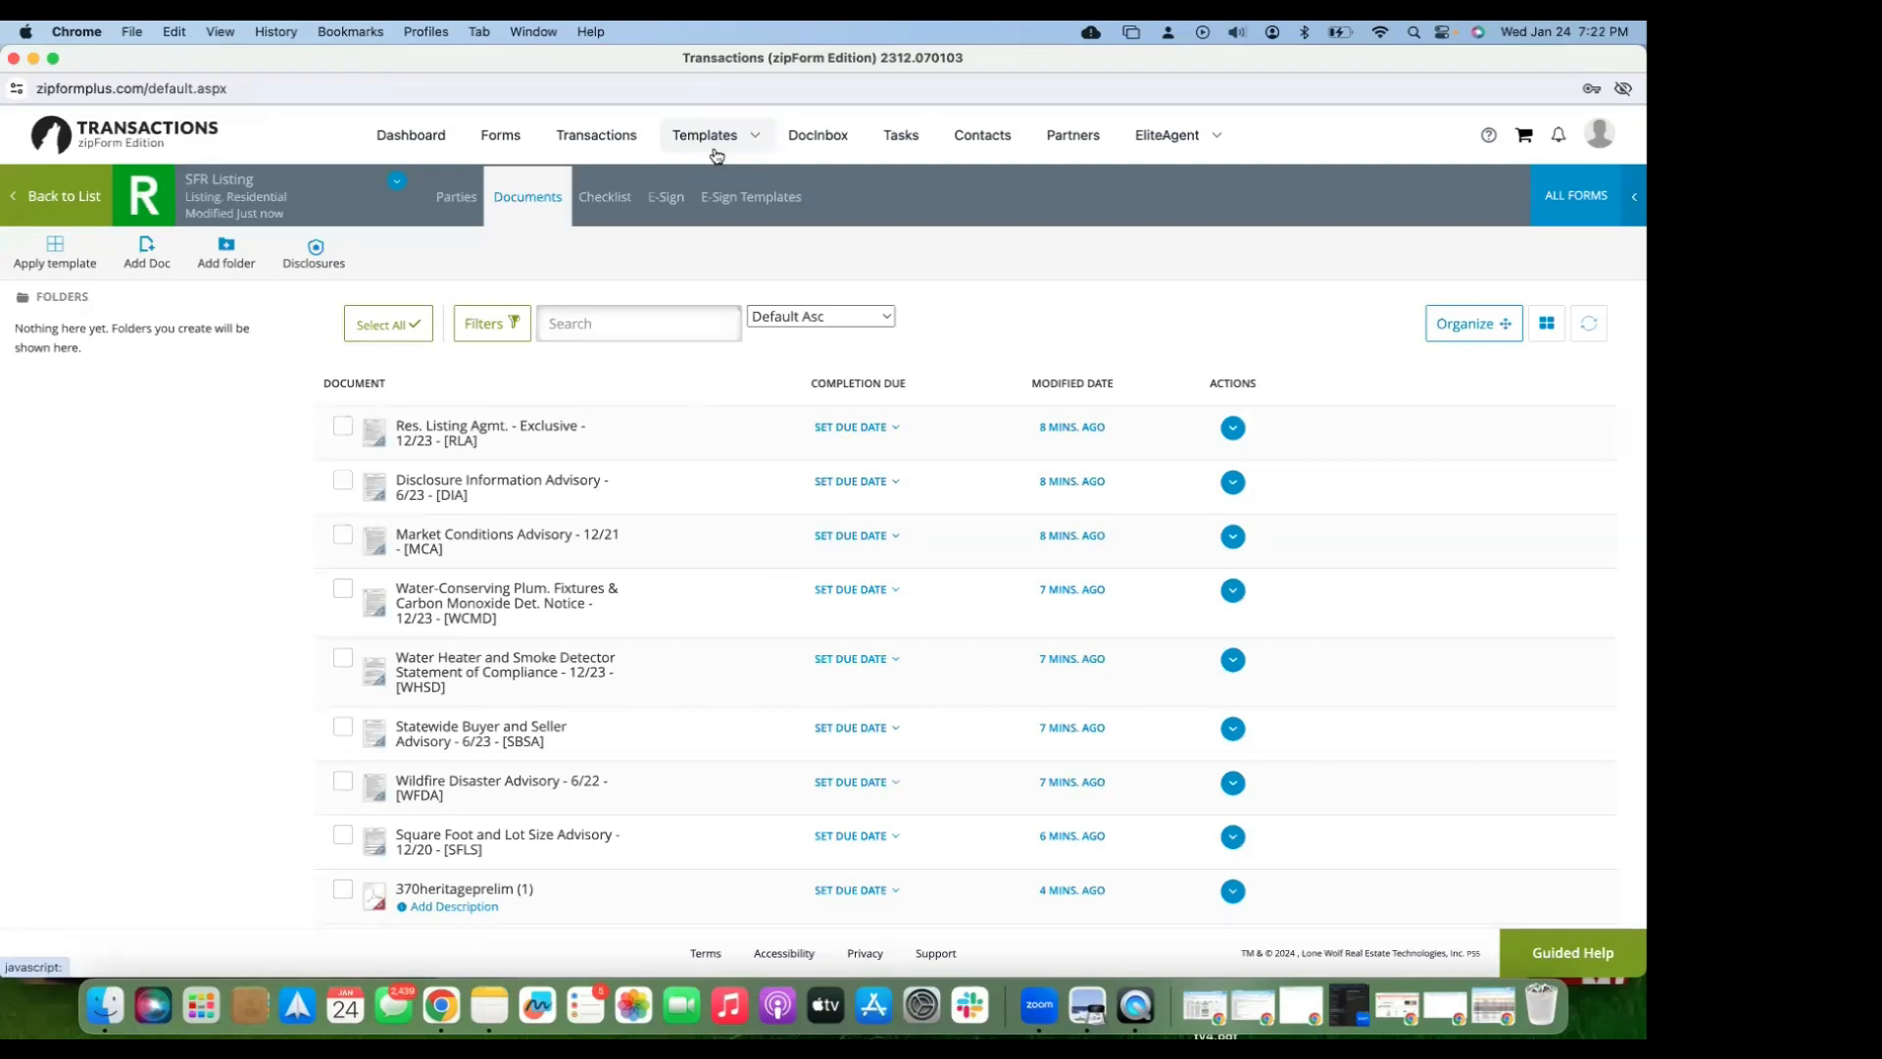
key(XF86AudioLowerVolume)
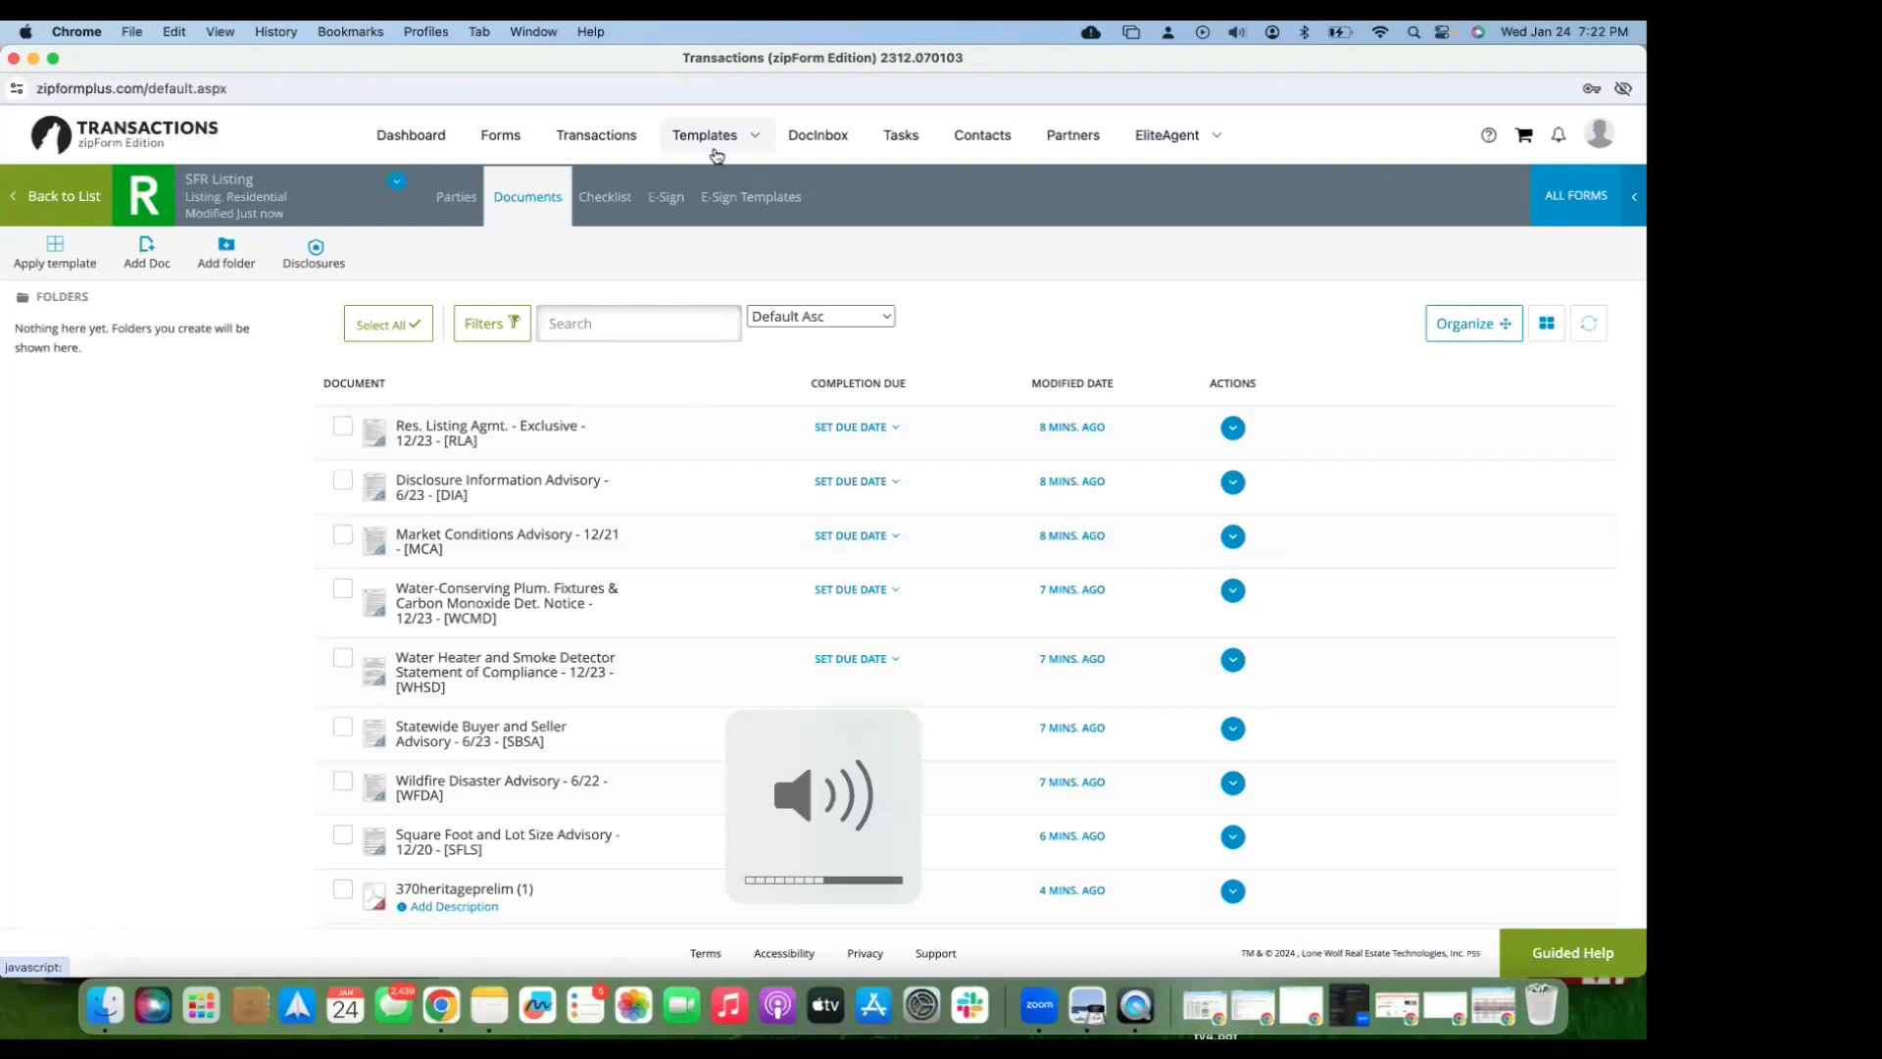
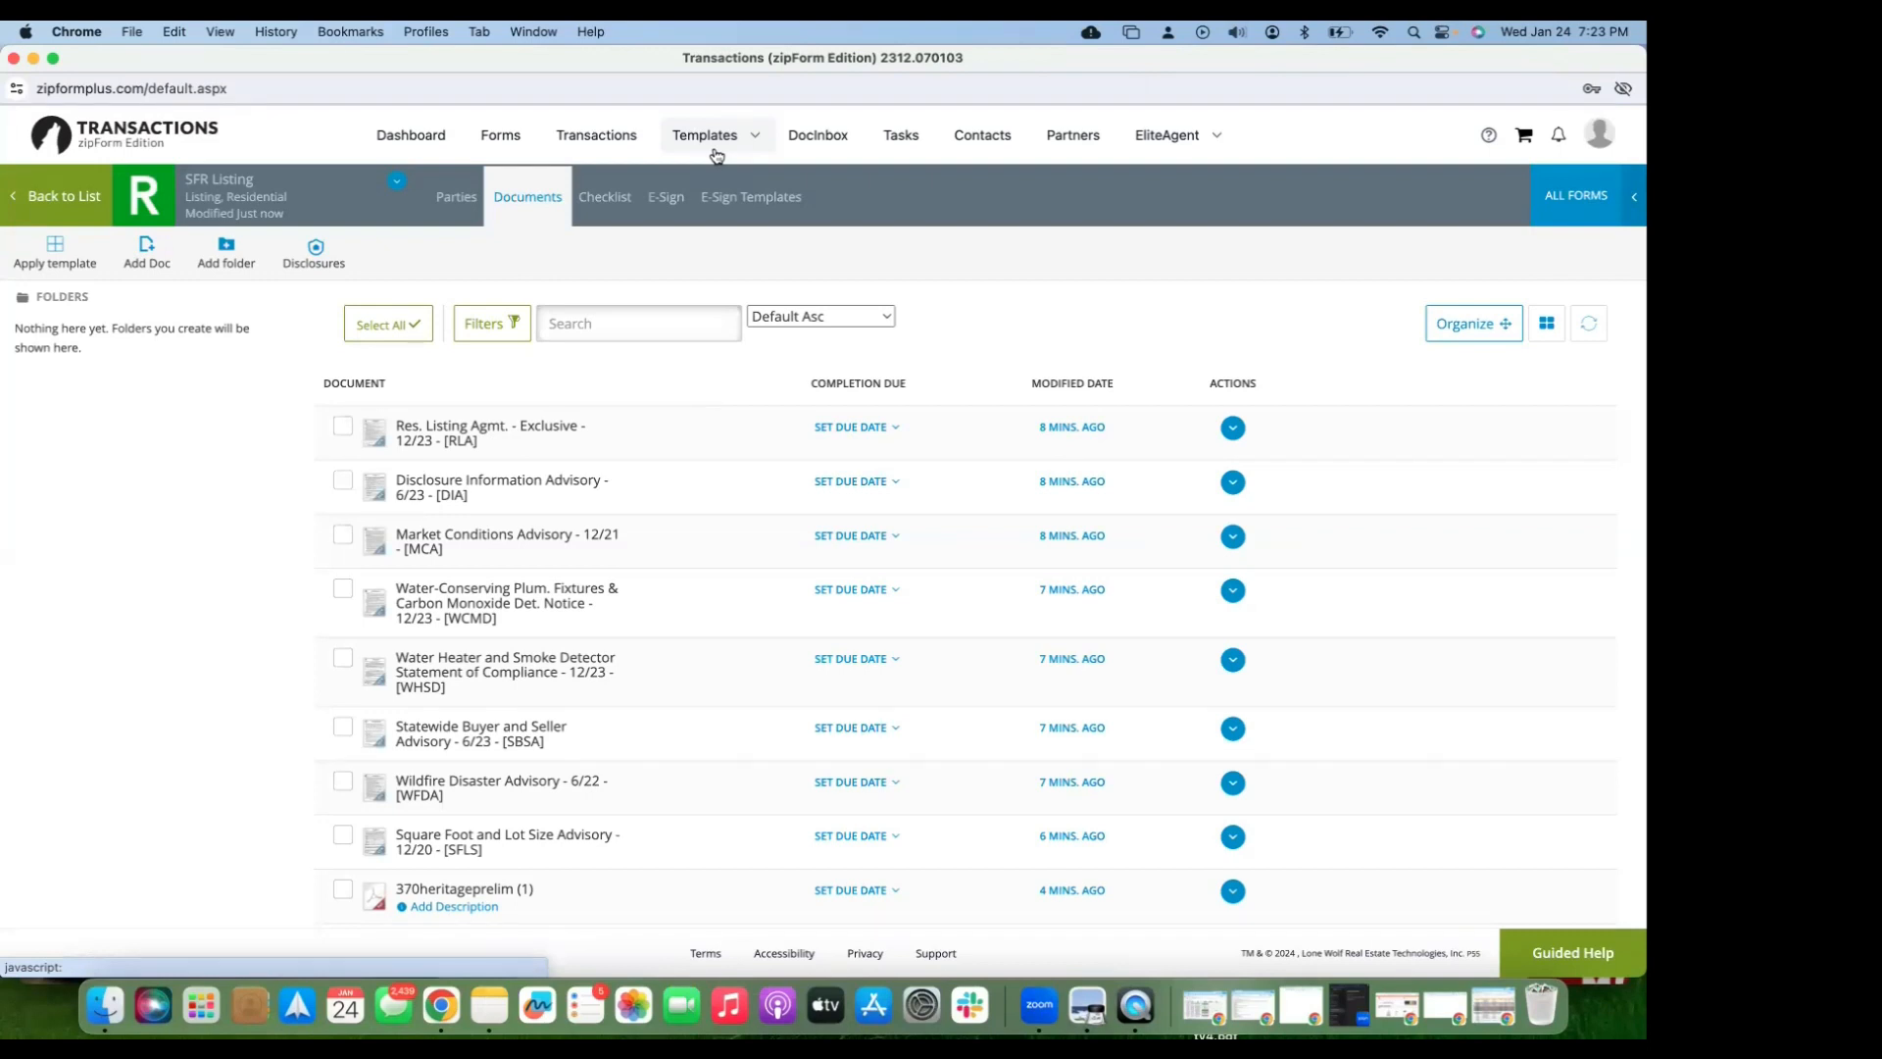
- Open the exclusive RLA in the new form editor, restoring the workspace with the Market Conditions Advisory
key(XF86AudioRaiseVolume)
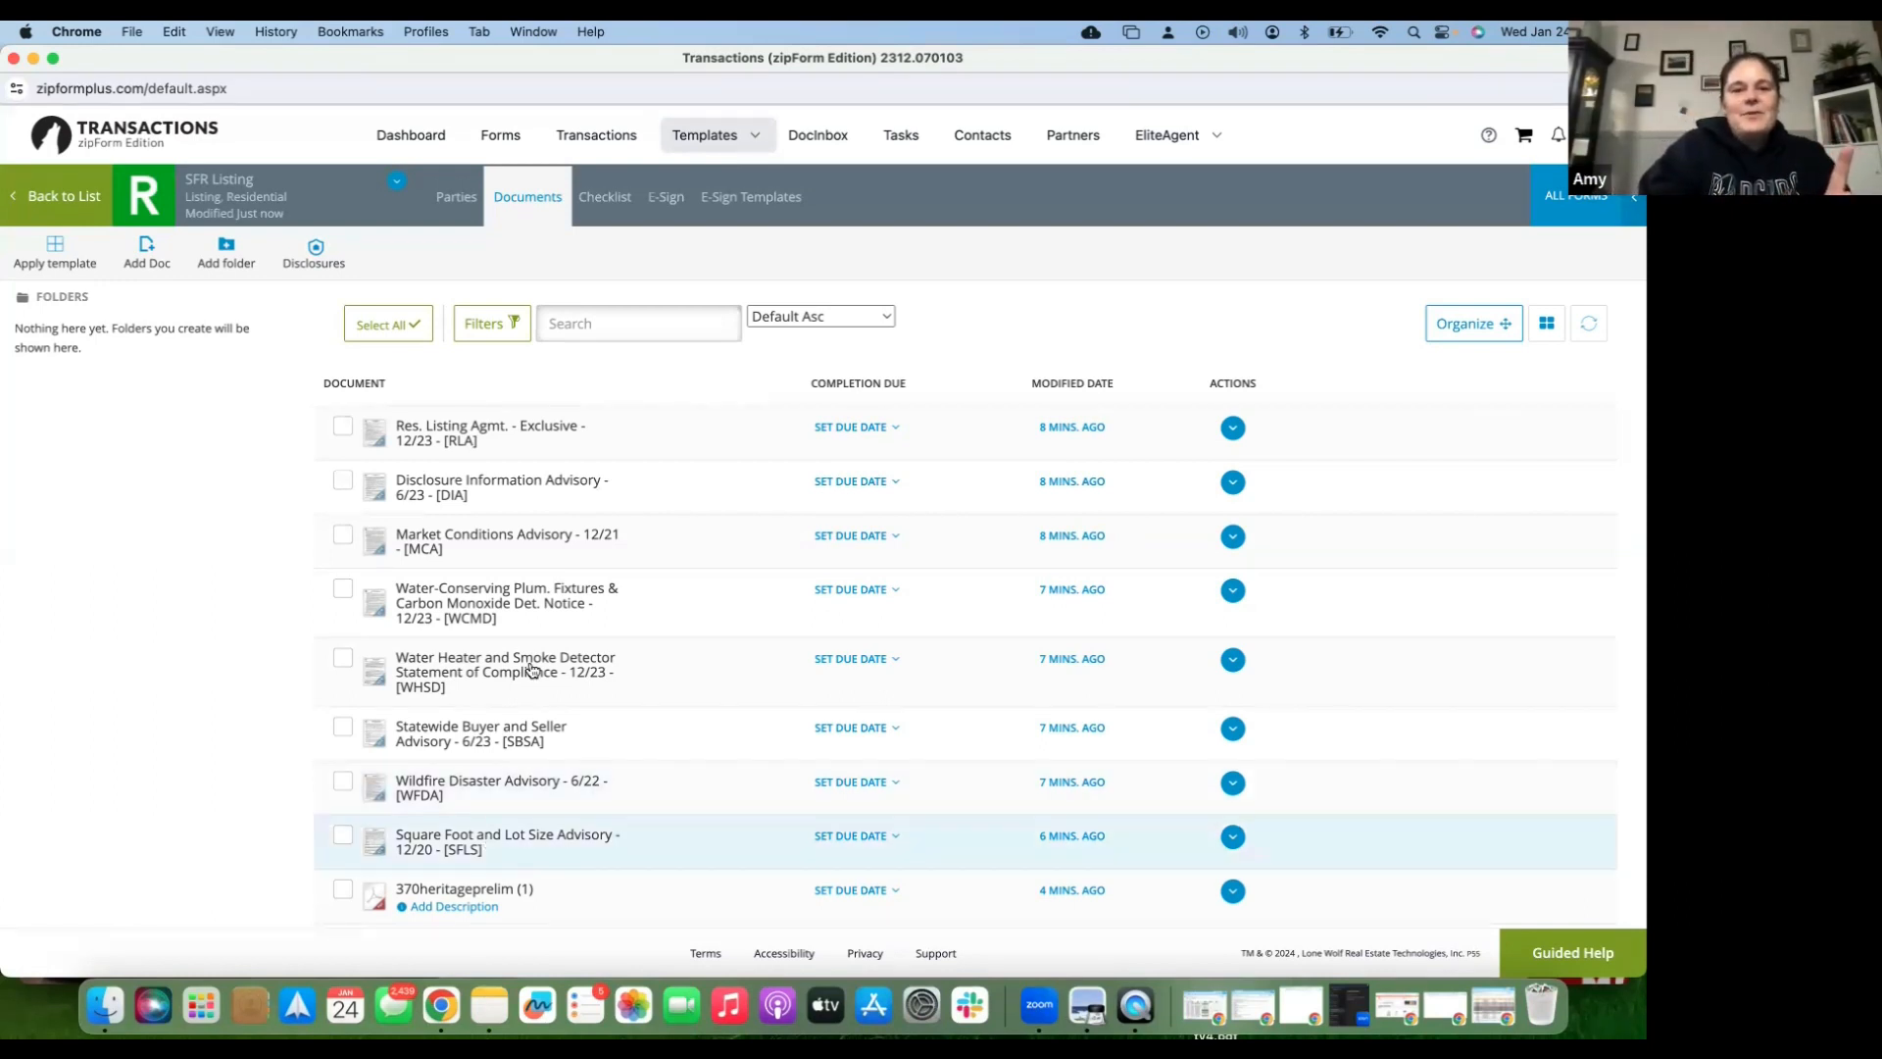
click(375, 429)
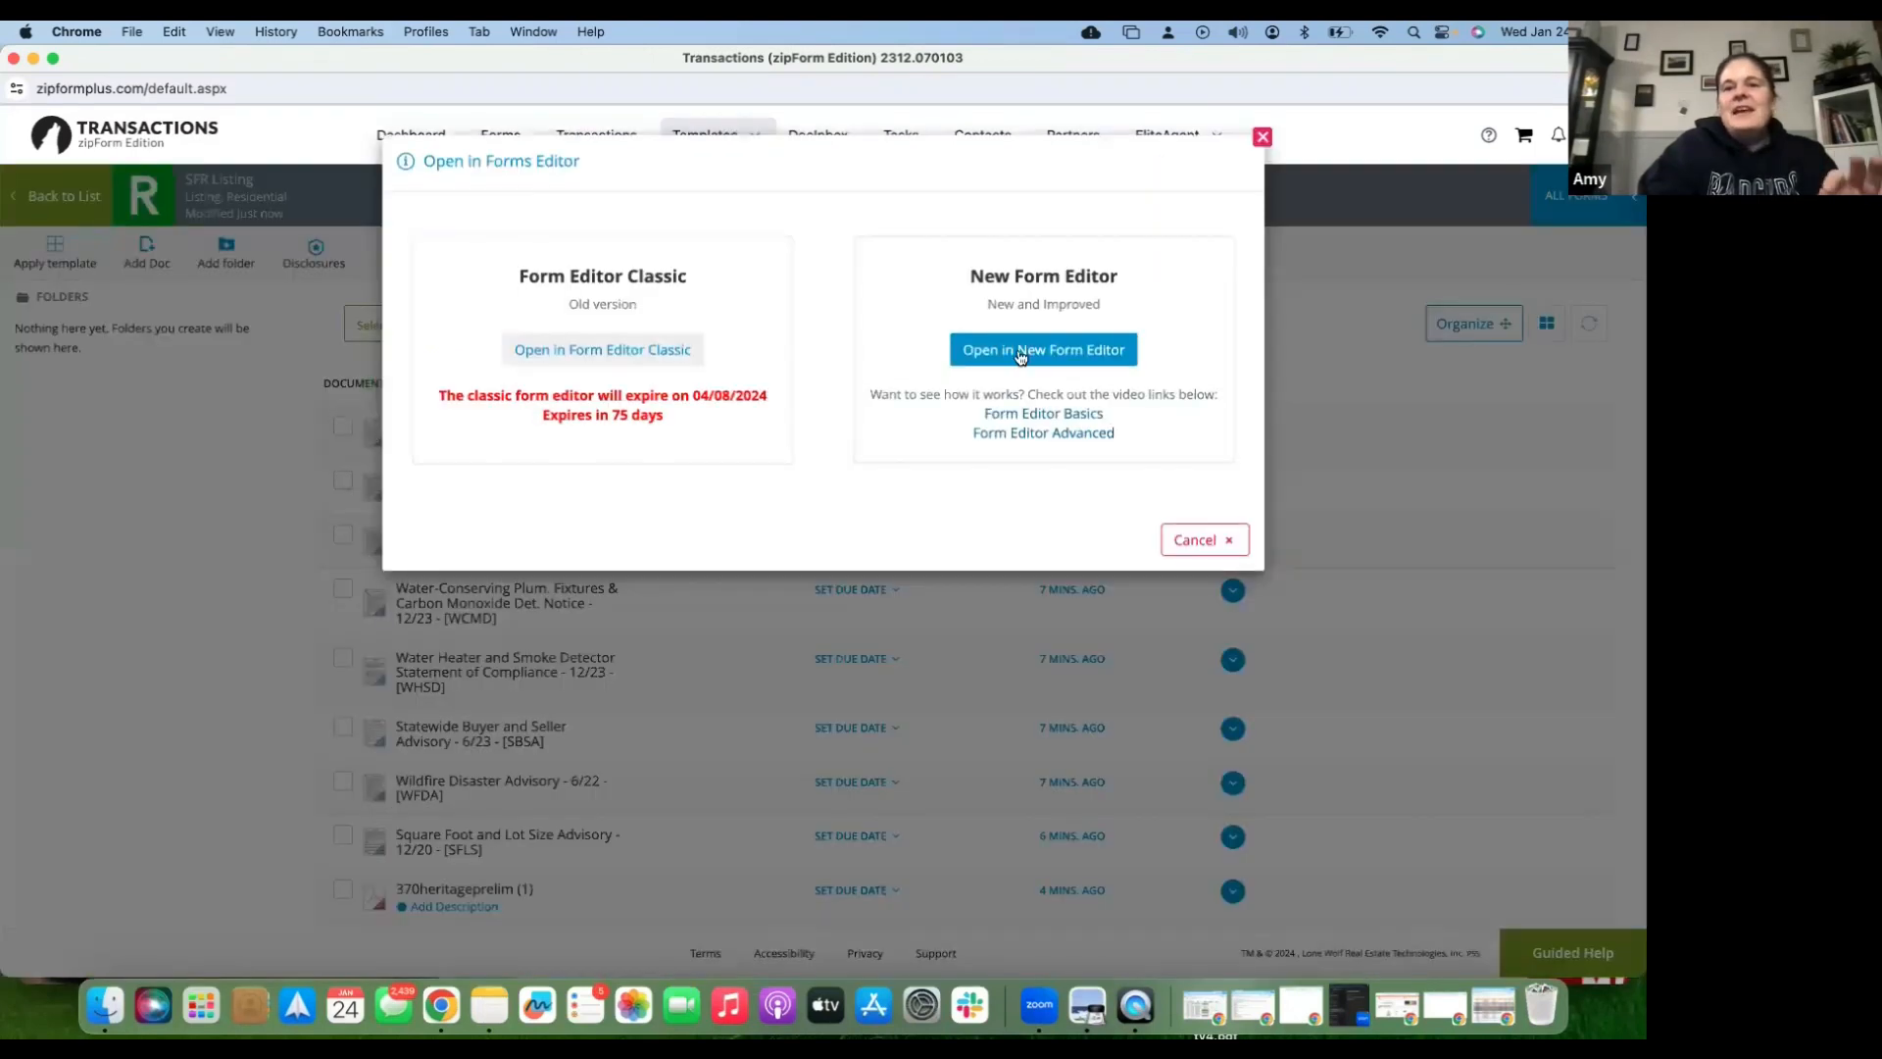
click(1020, 352)
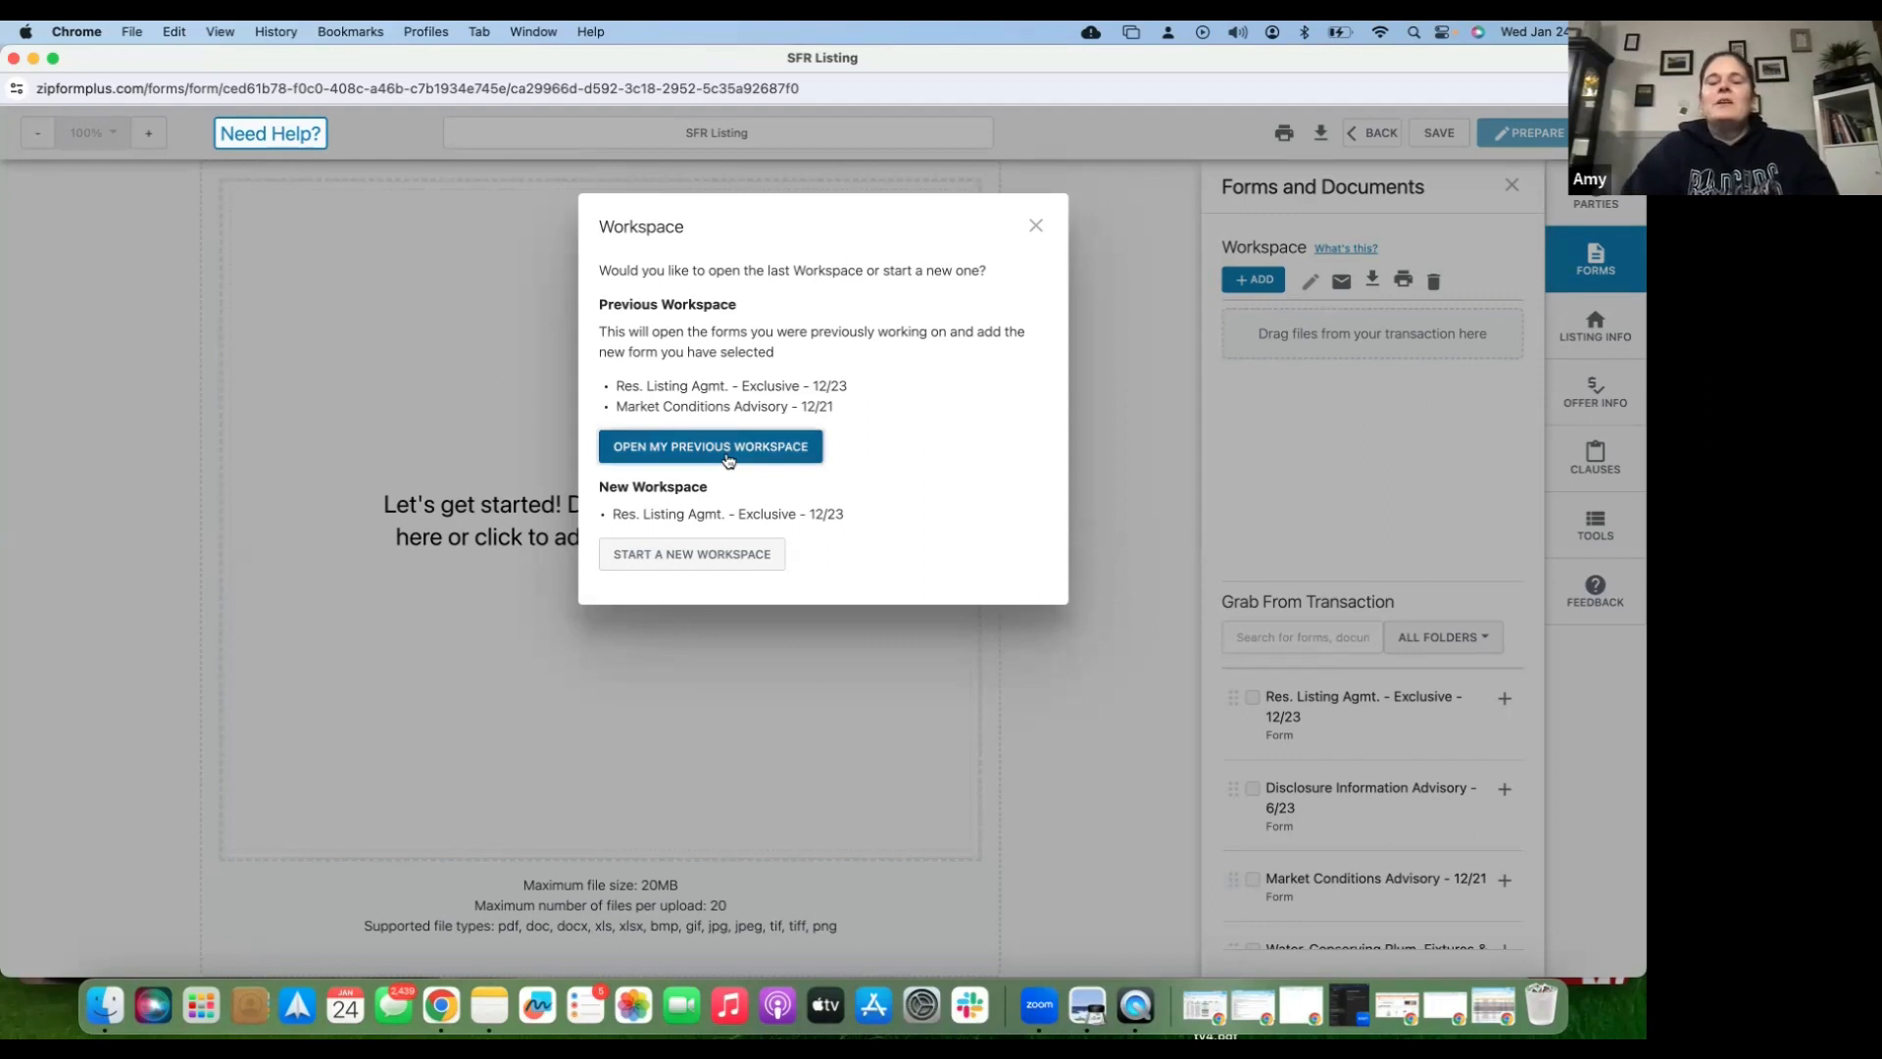
click(727, 457)
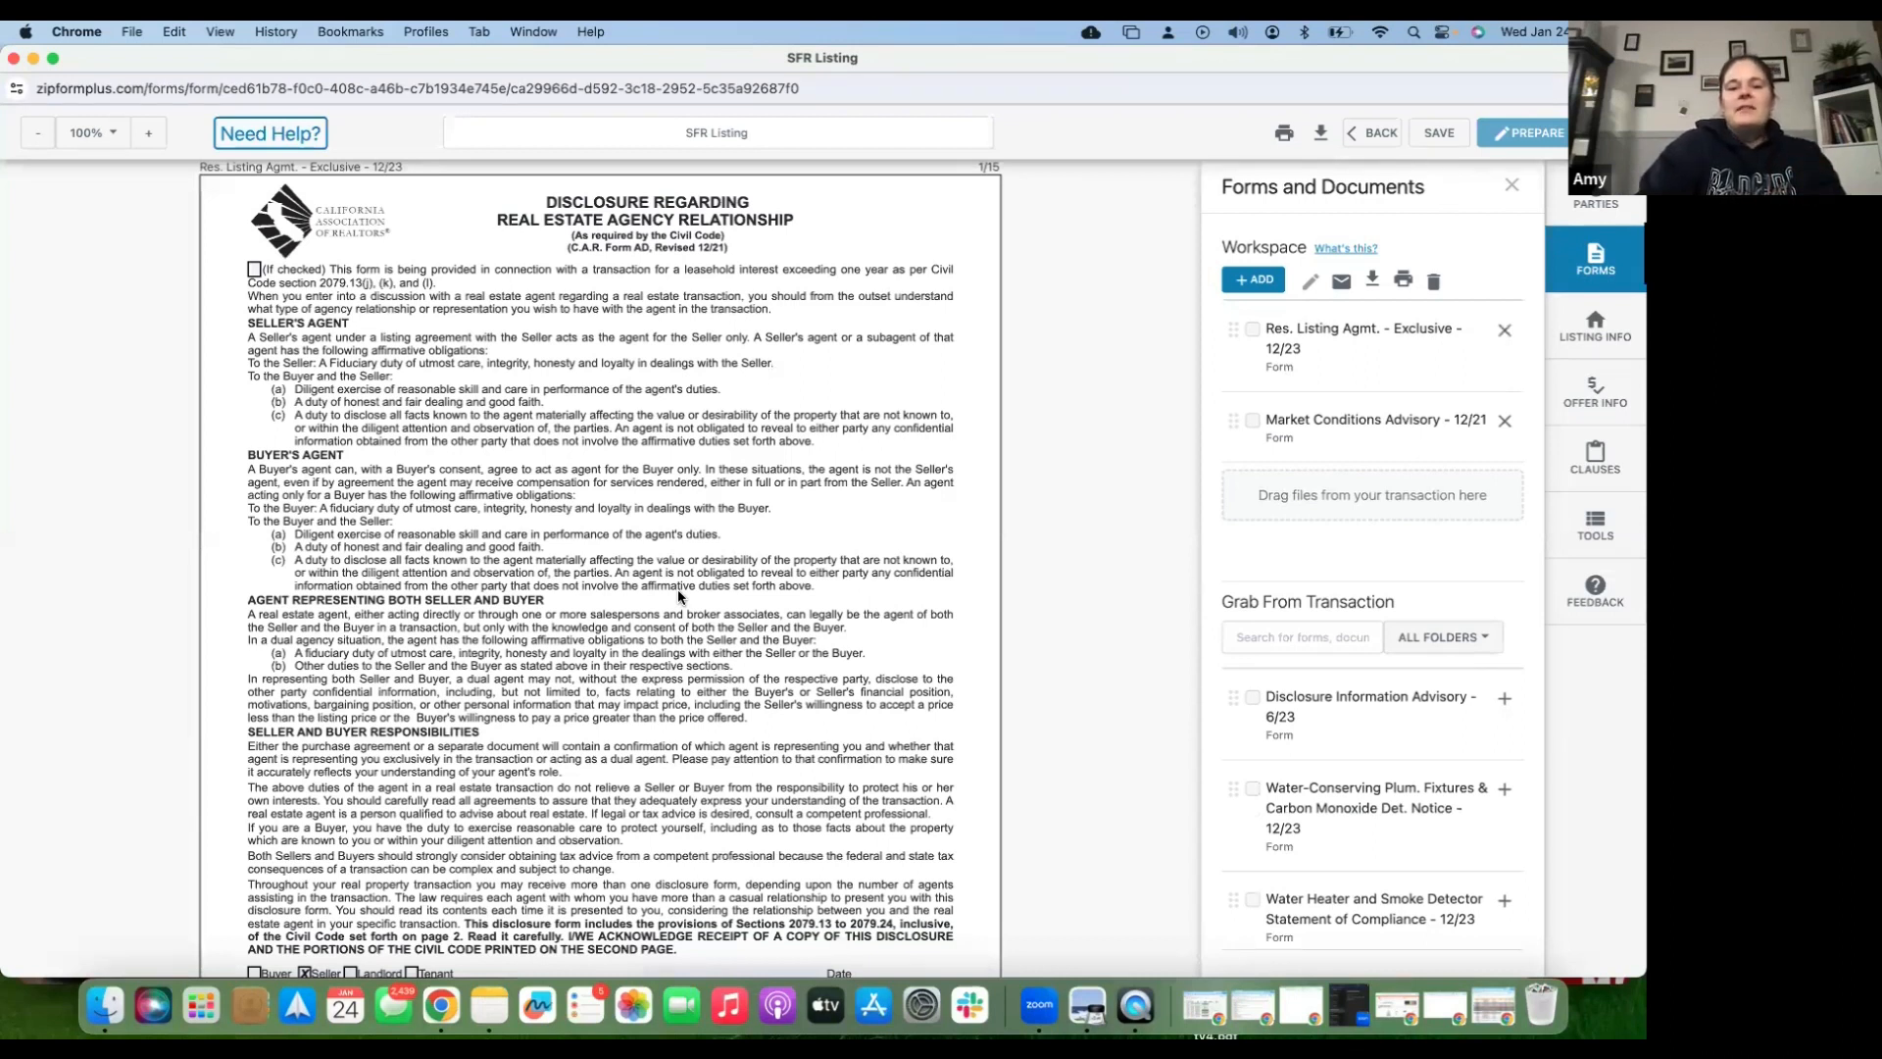
- Zoom the forms to Fit to Width and scroll down to page 7, the Residential Listing Agreement
scroll(602, 808, down, 2)
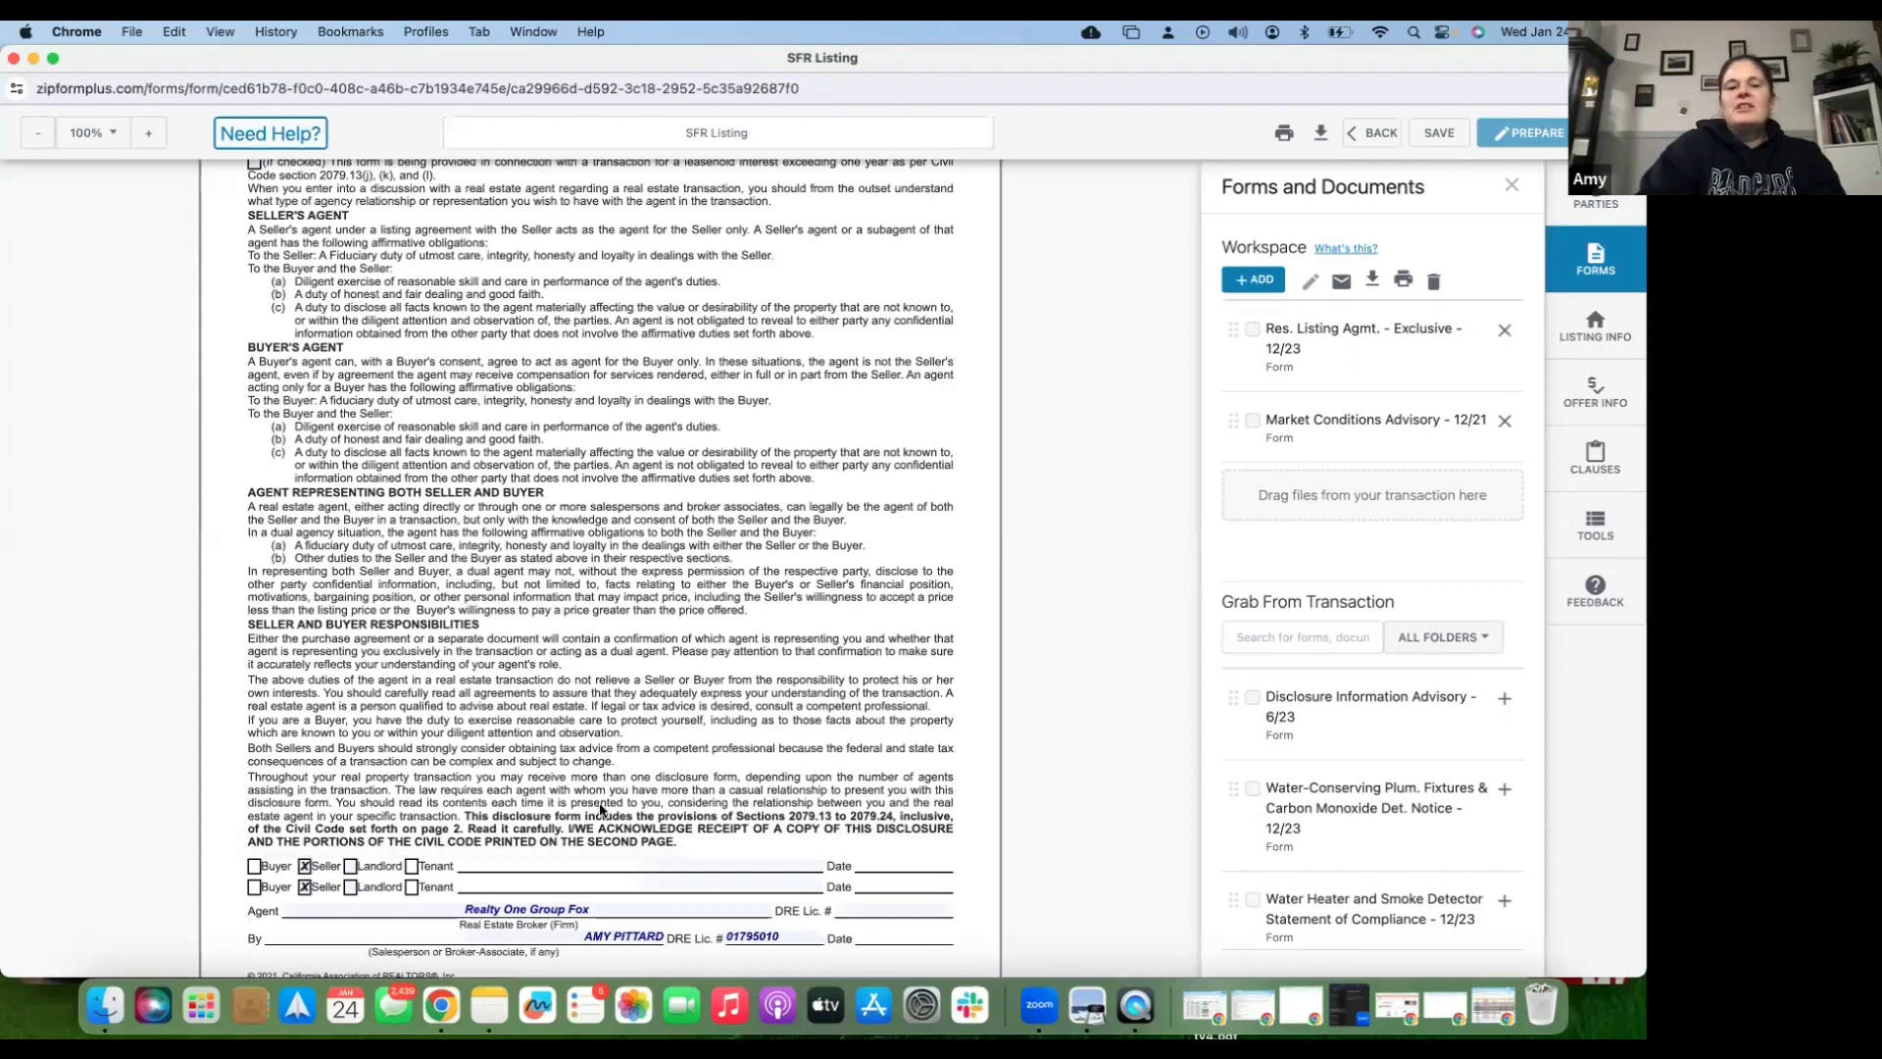
double_click(602, 748)
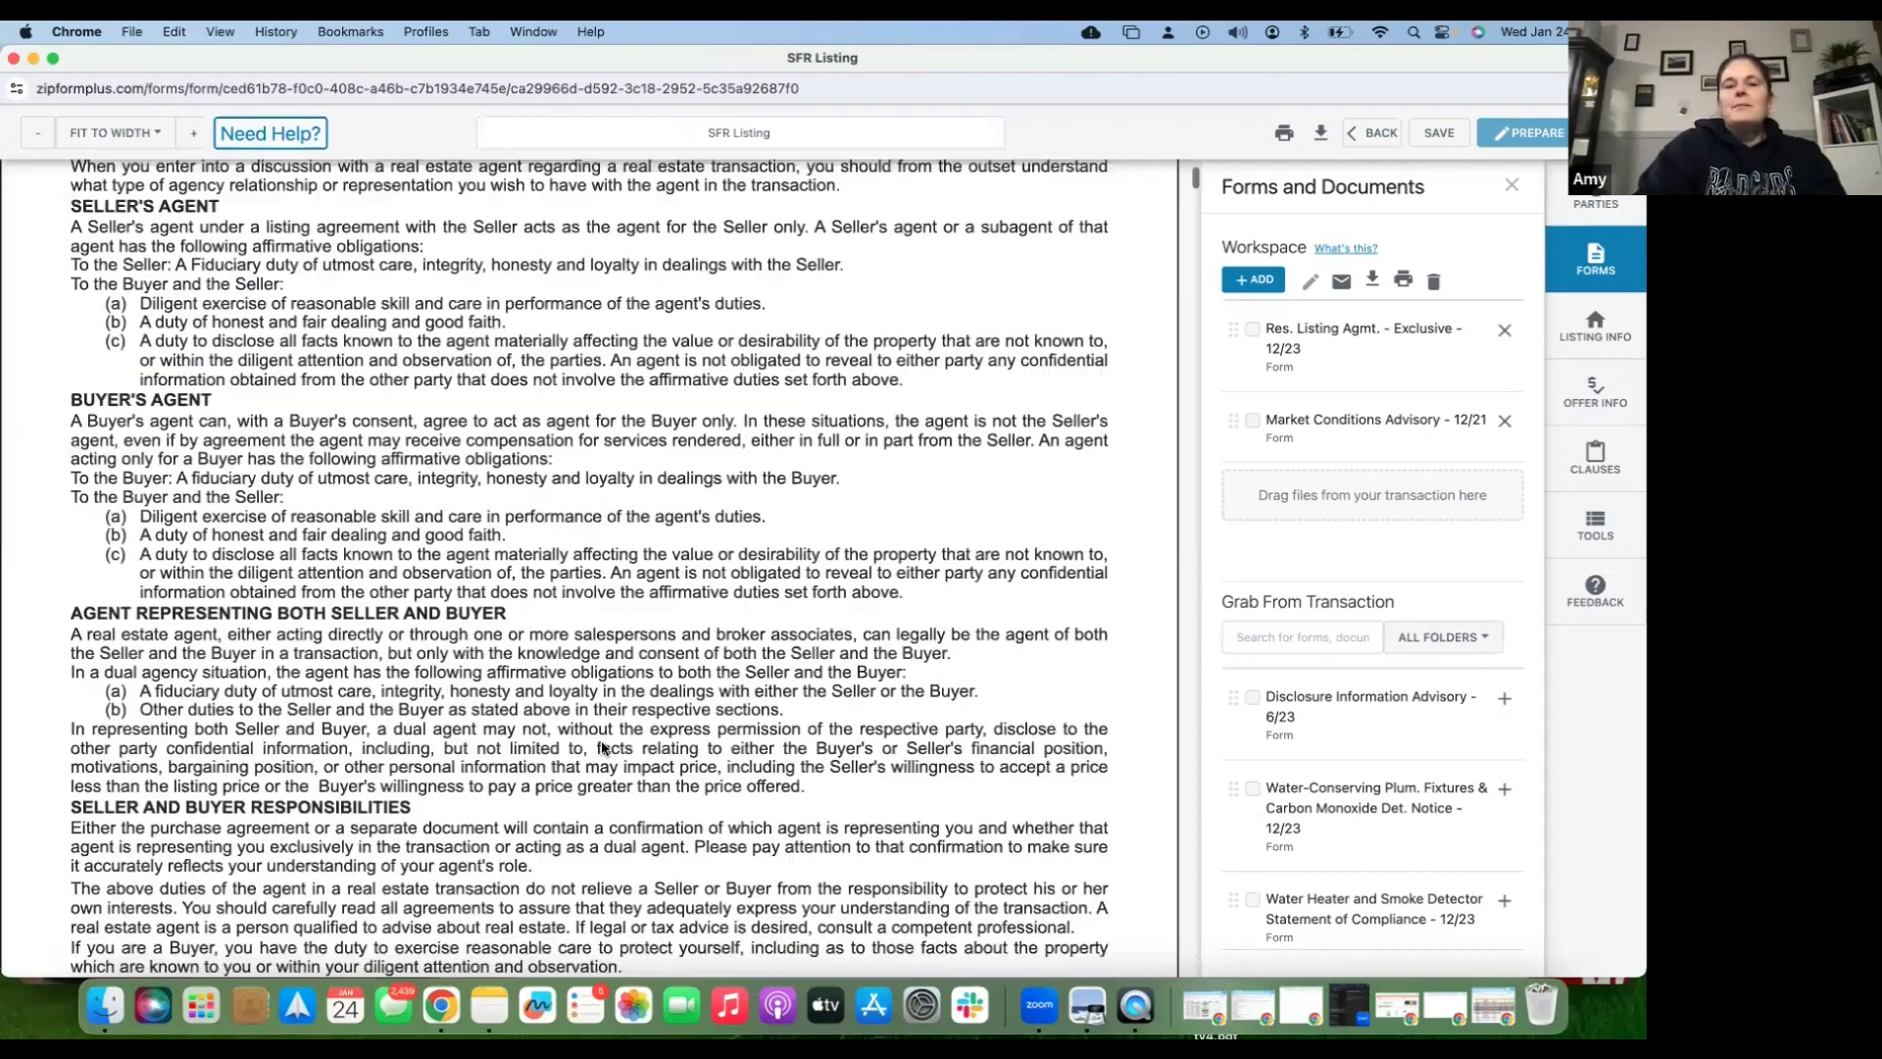
scroll(602, 747, down, 8)
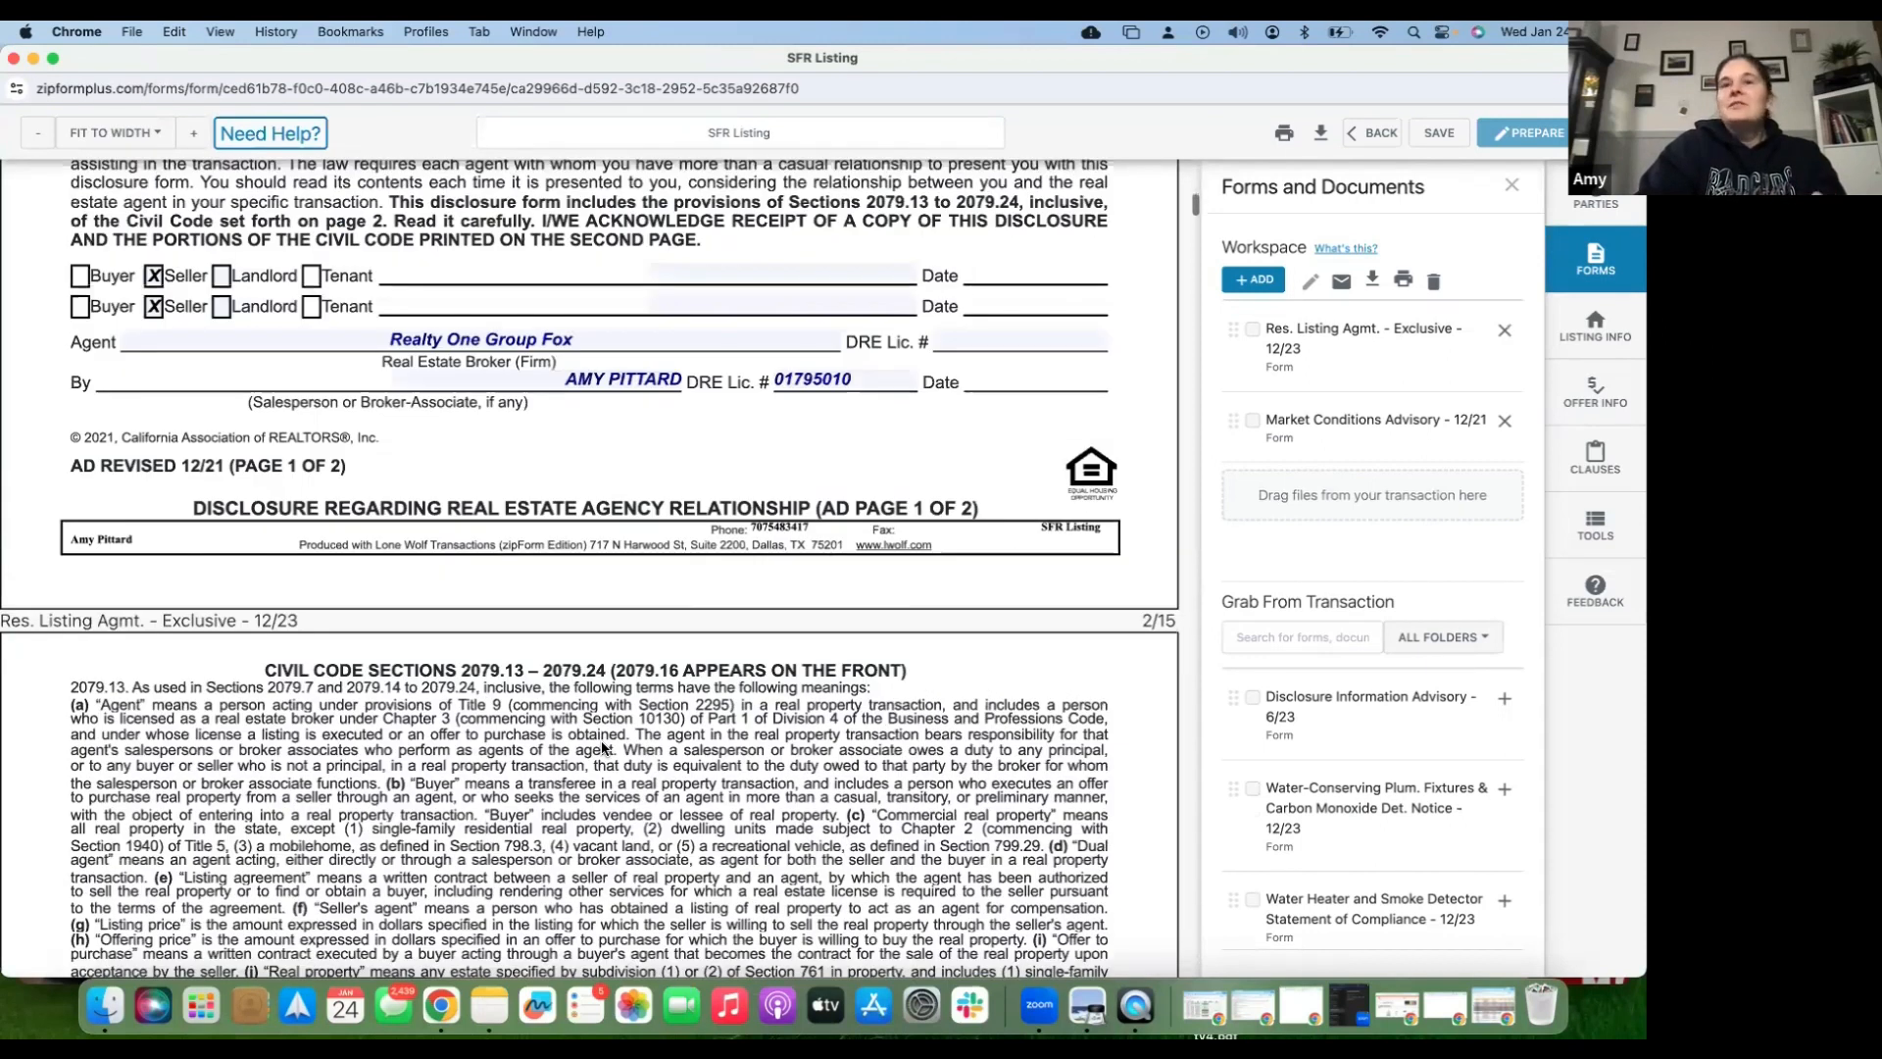
scroll(747, 366, up, 1)
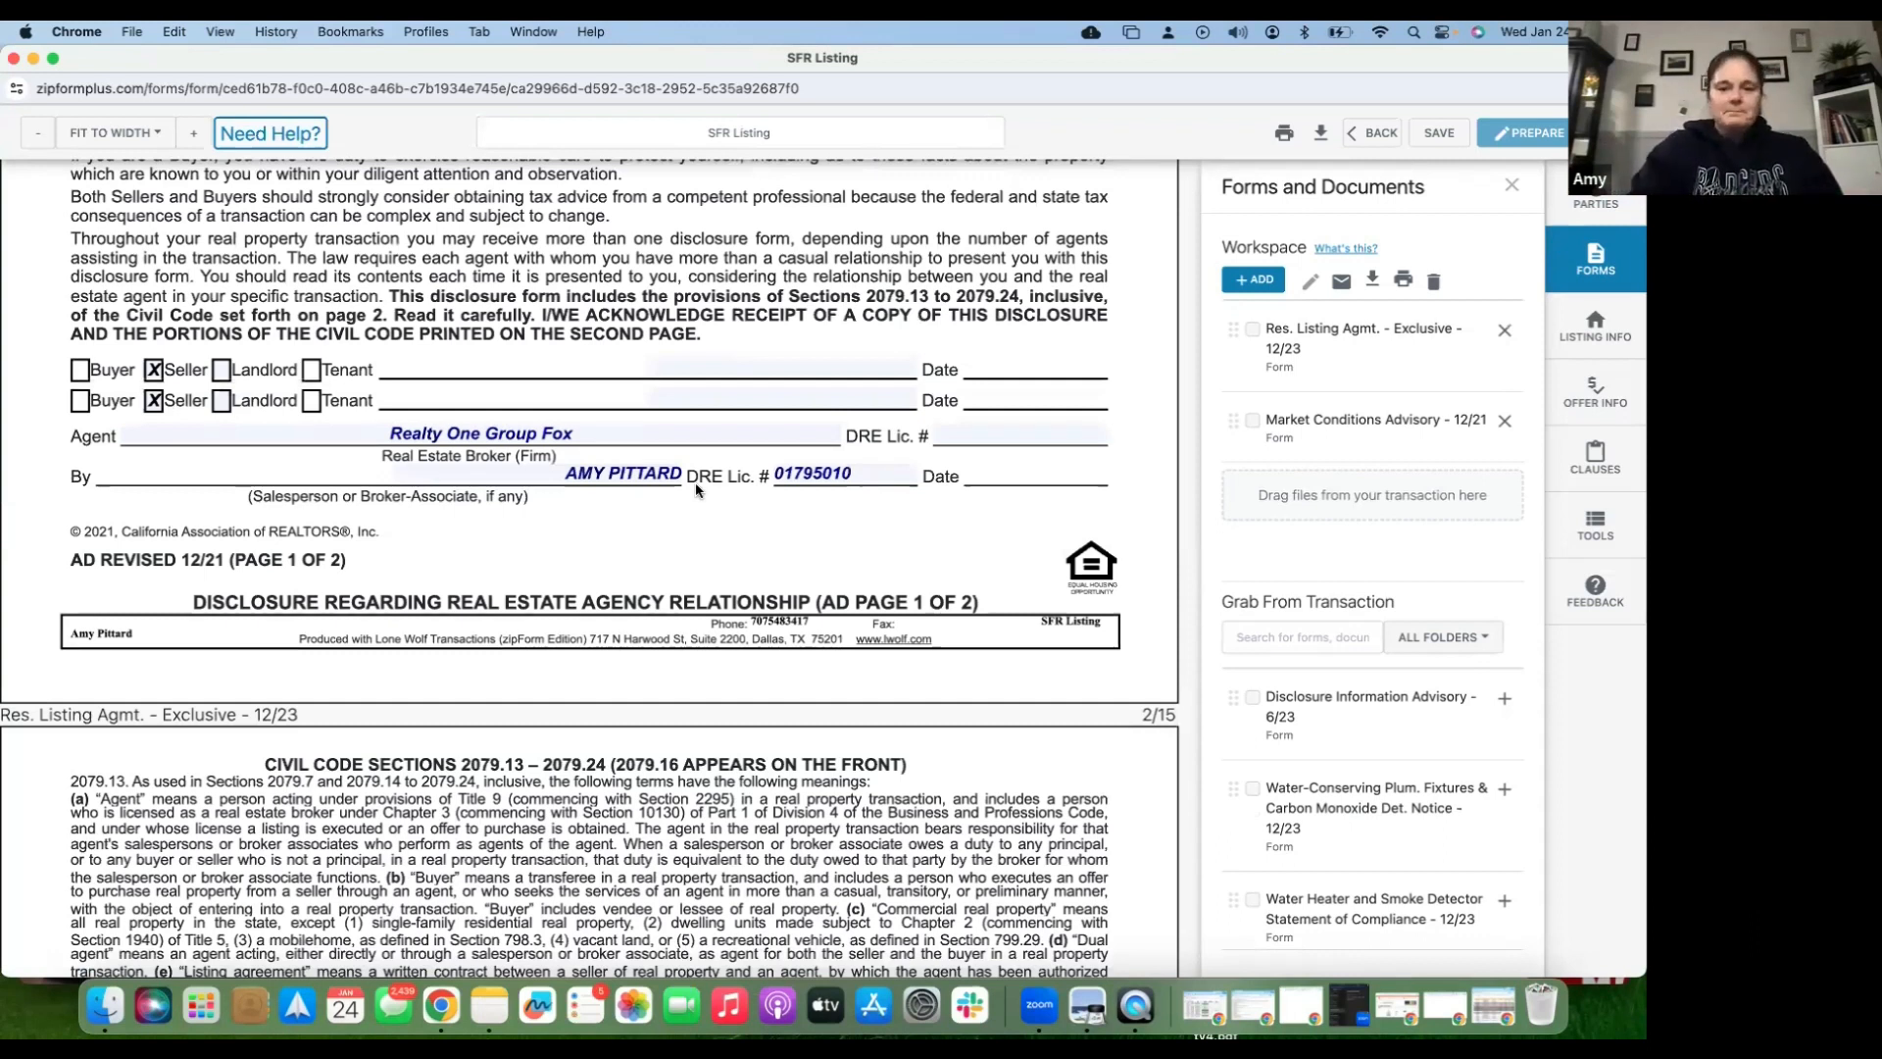
scroll(696, 490, down, 1)
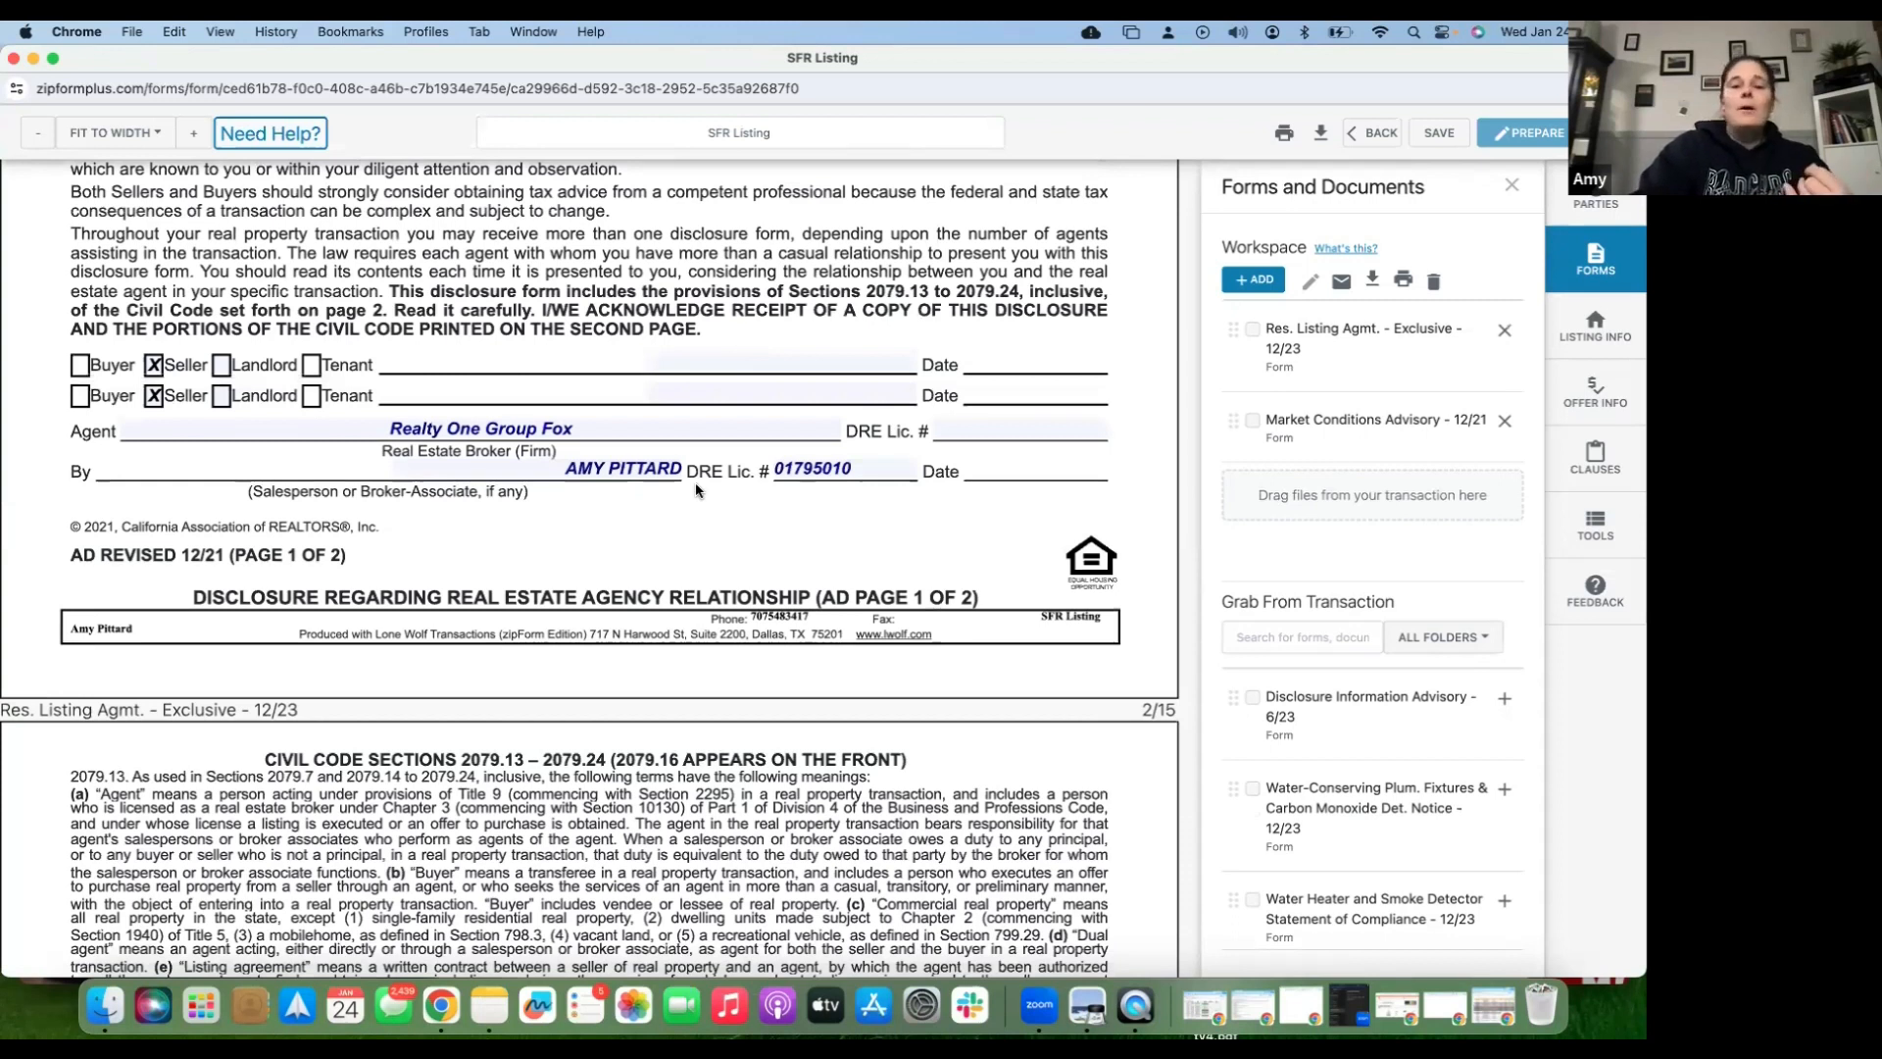
scroll(697, 491, down, 10)
scroll(697, 490, down, 10)
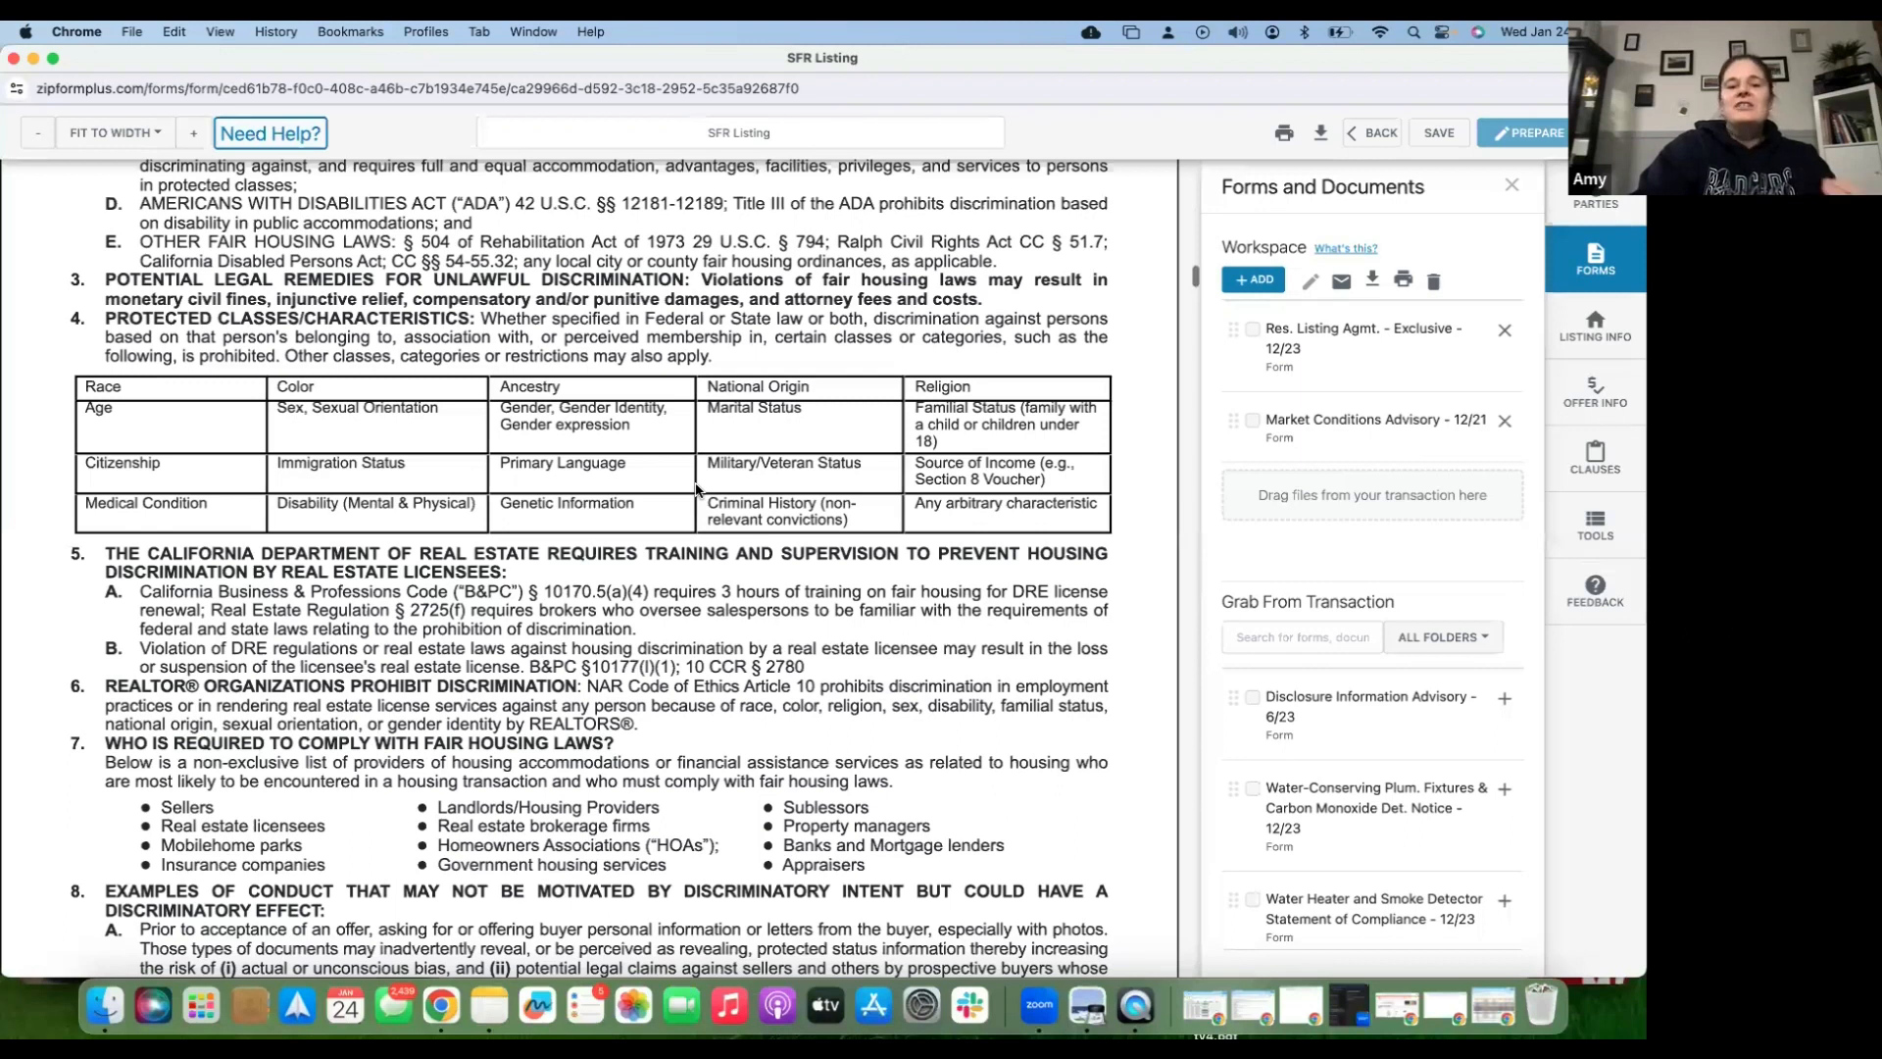
scroll(697, 490, down, 10)
scroll(697, 490, down, 10)
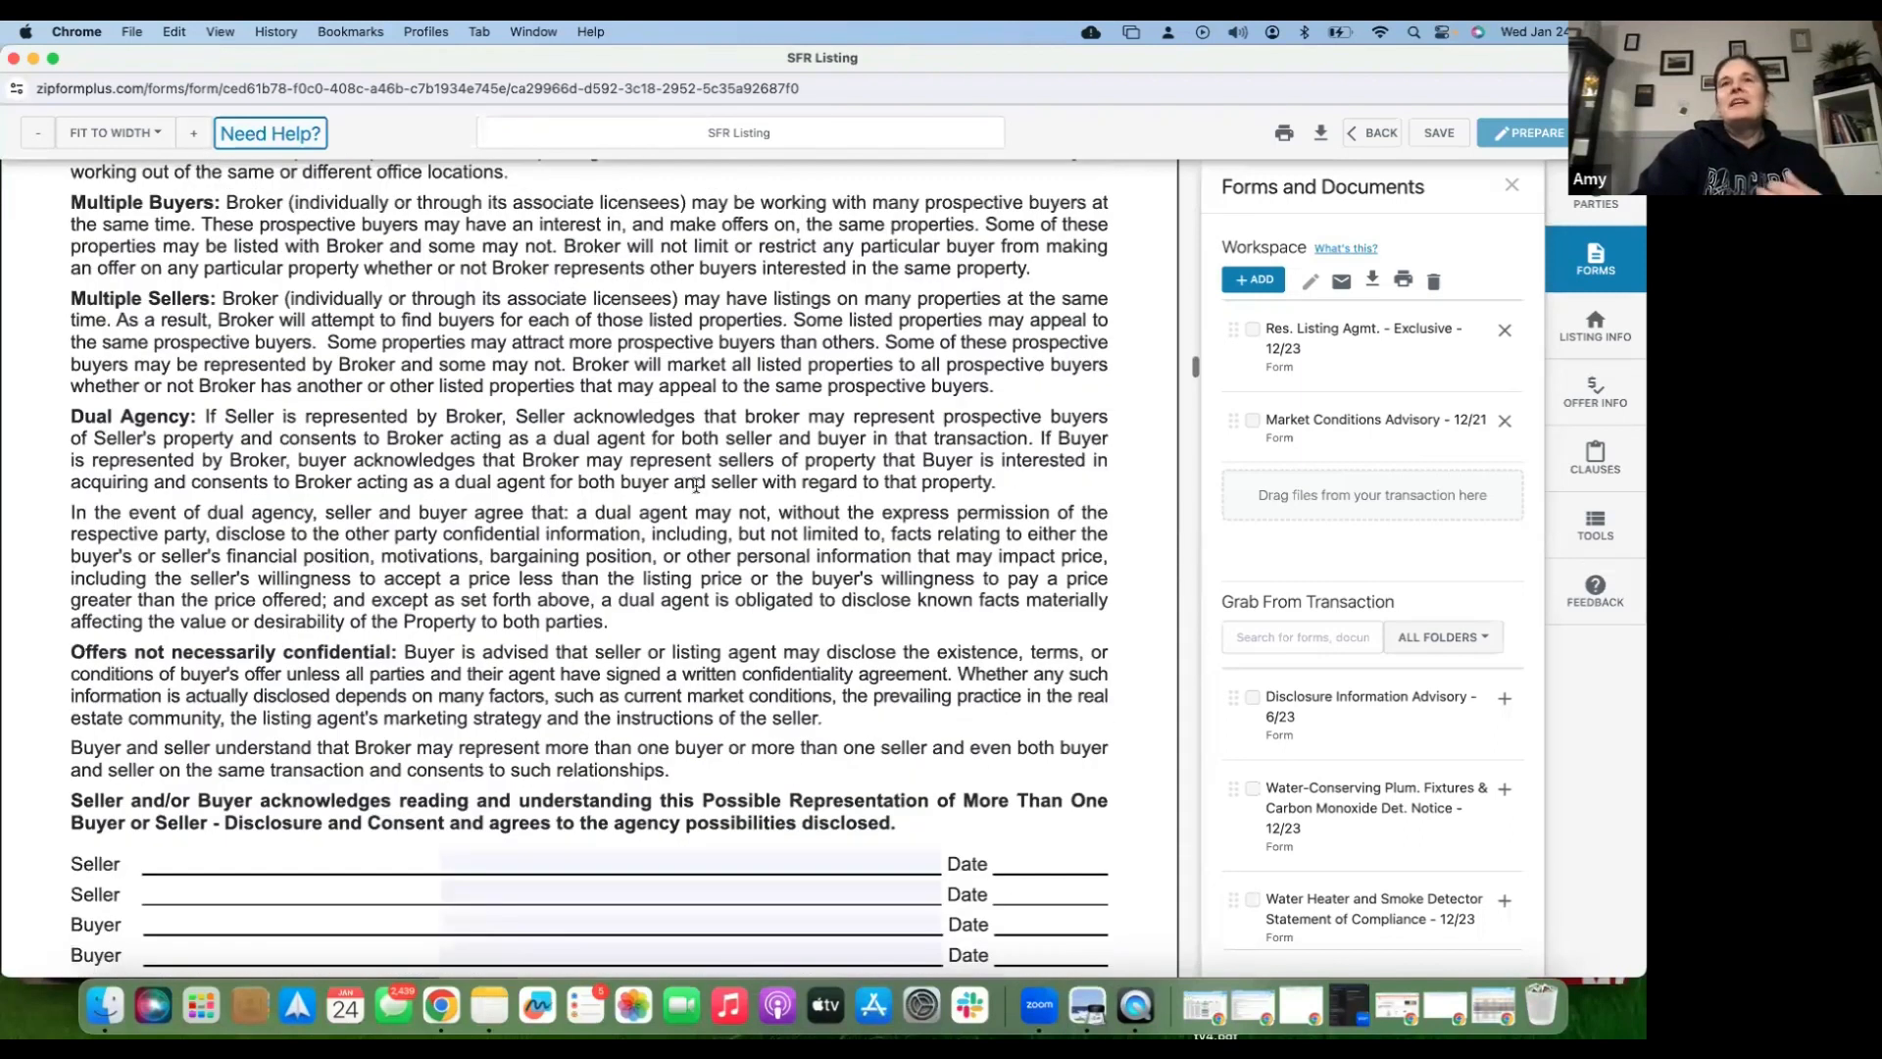
scroll(697, 485, down, 3)
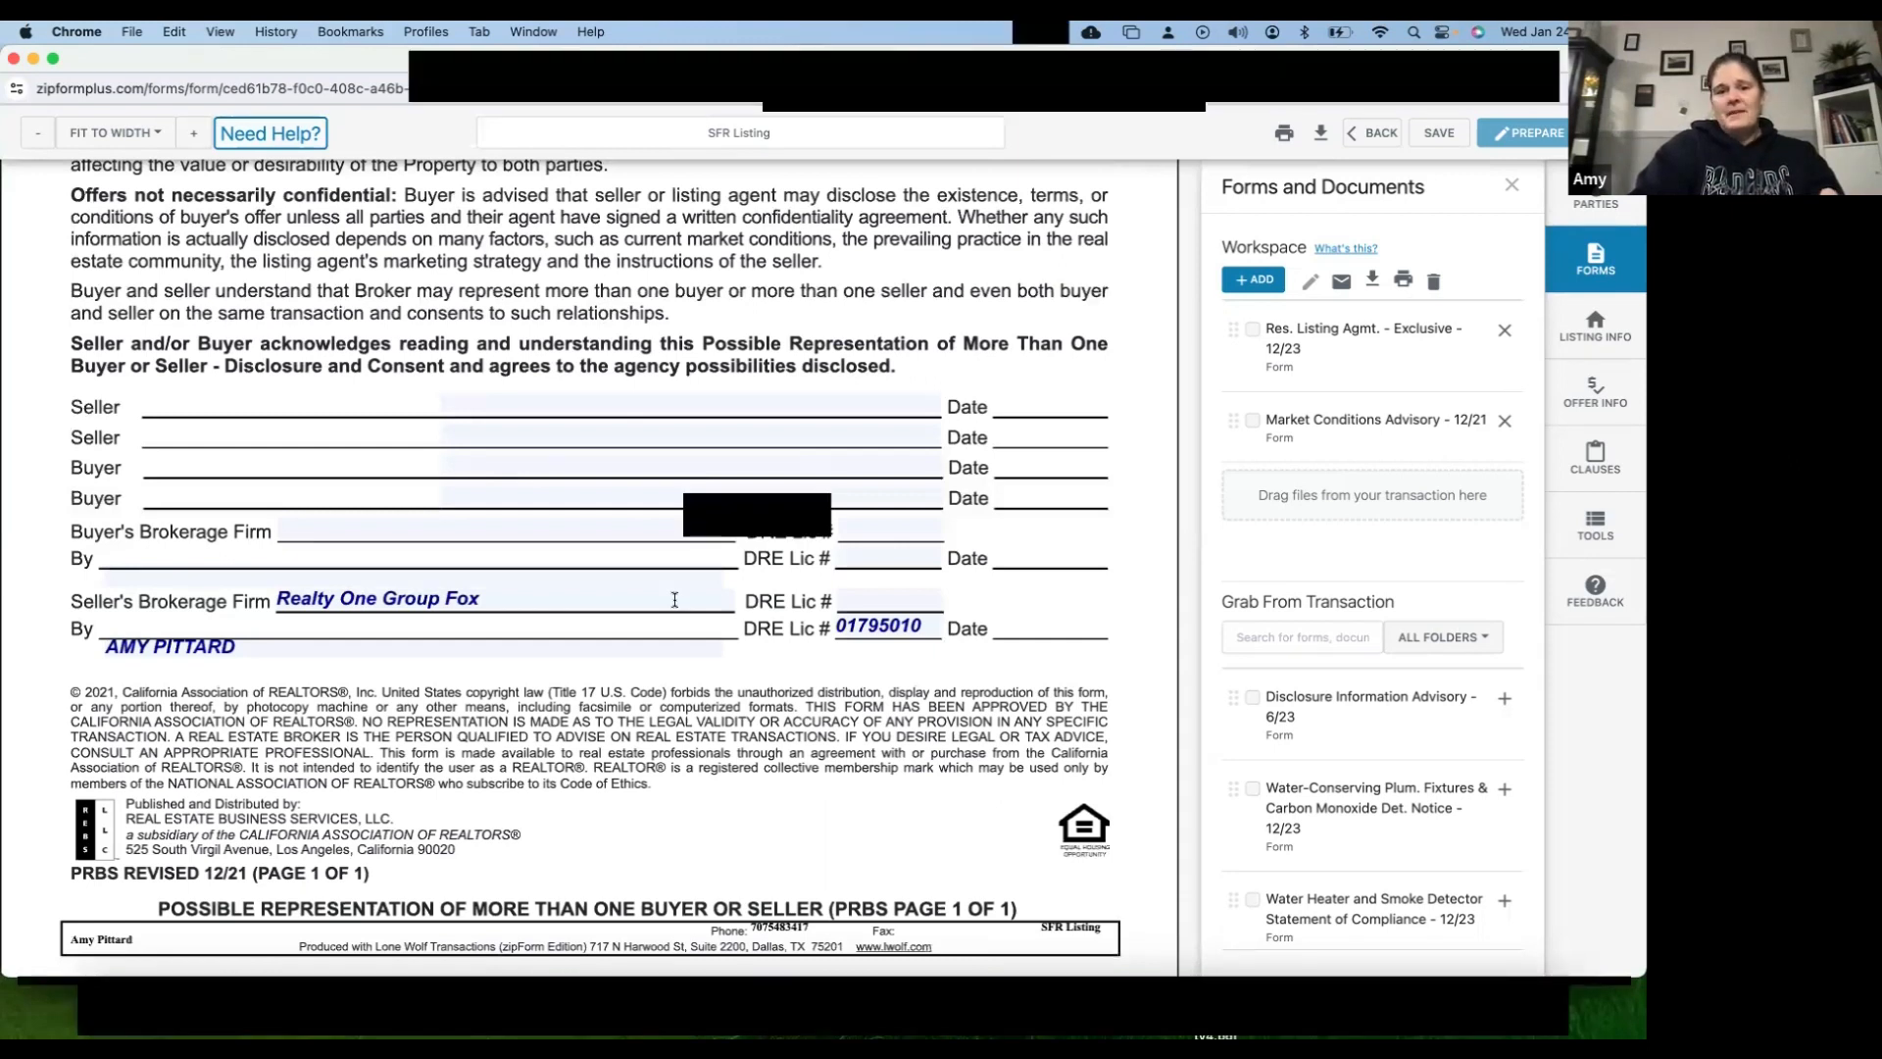
scroll(557, 539, down, 20)
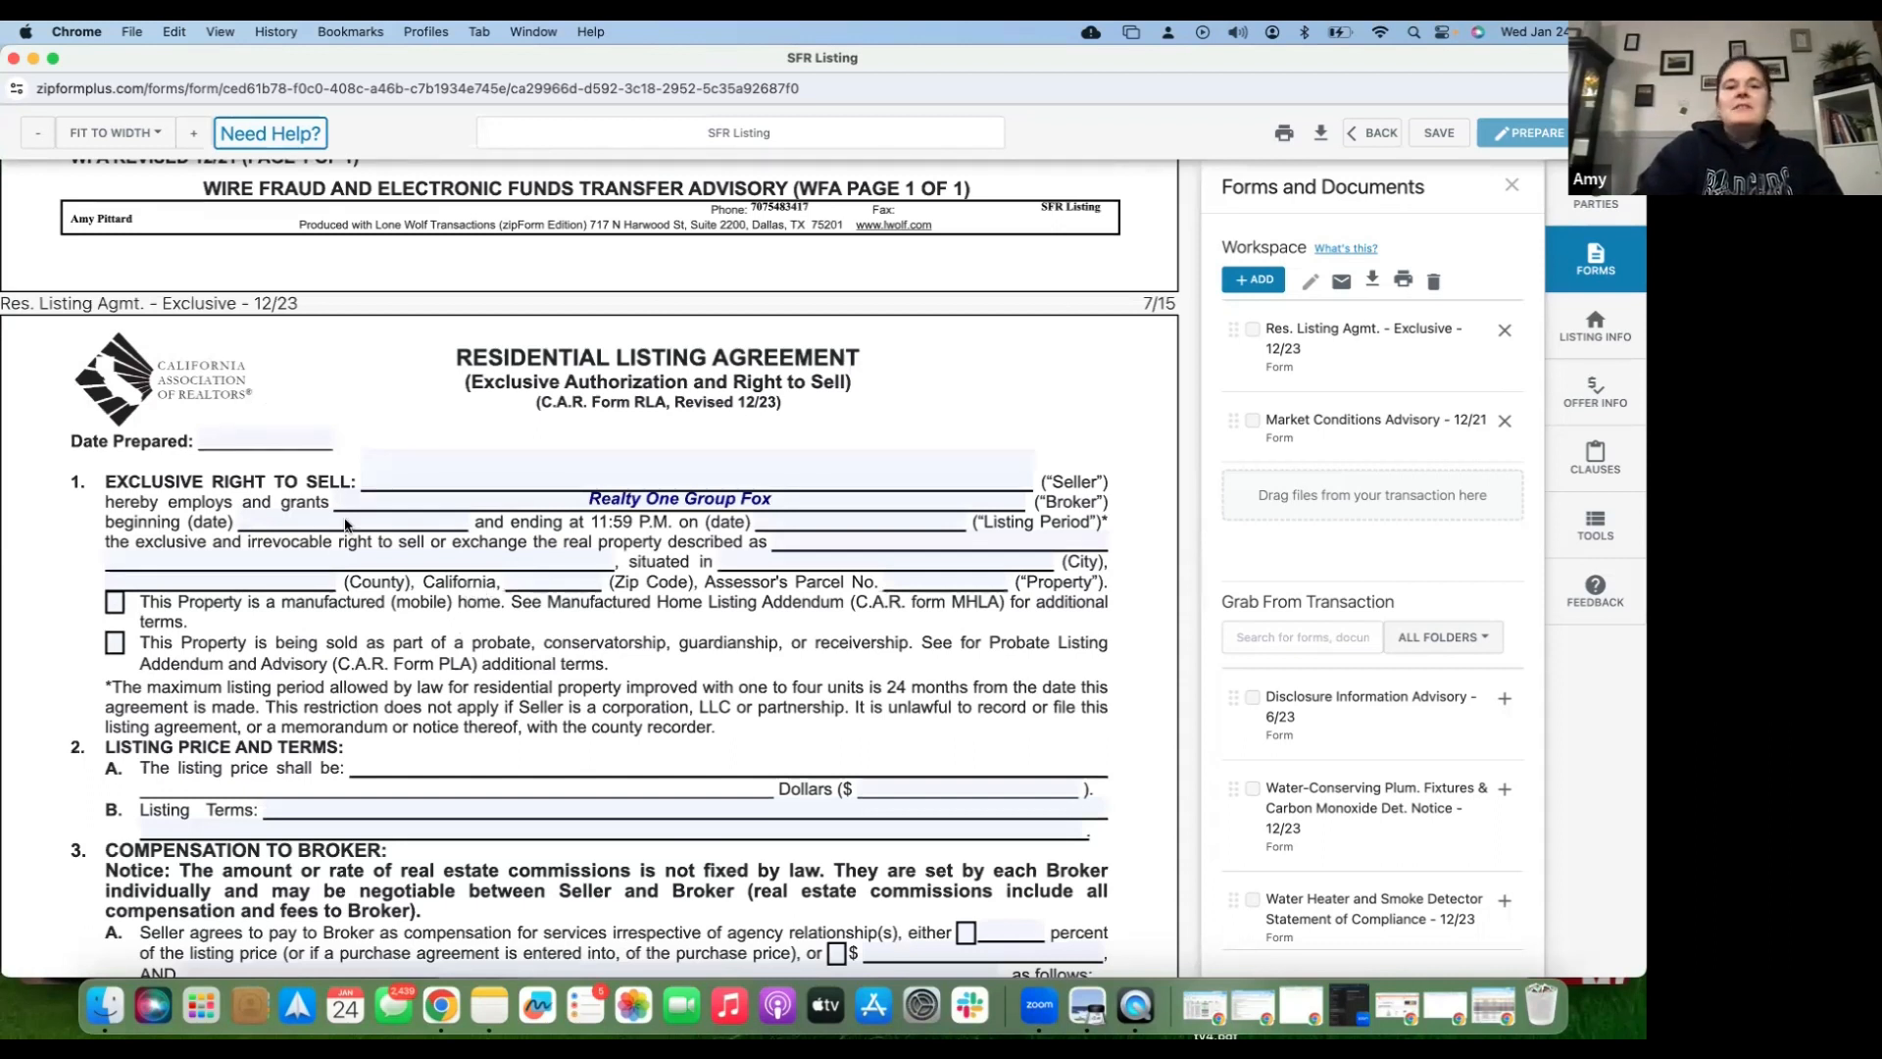
scroll(345, 525, down, 2)
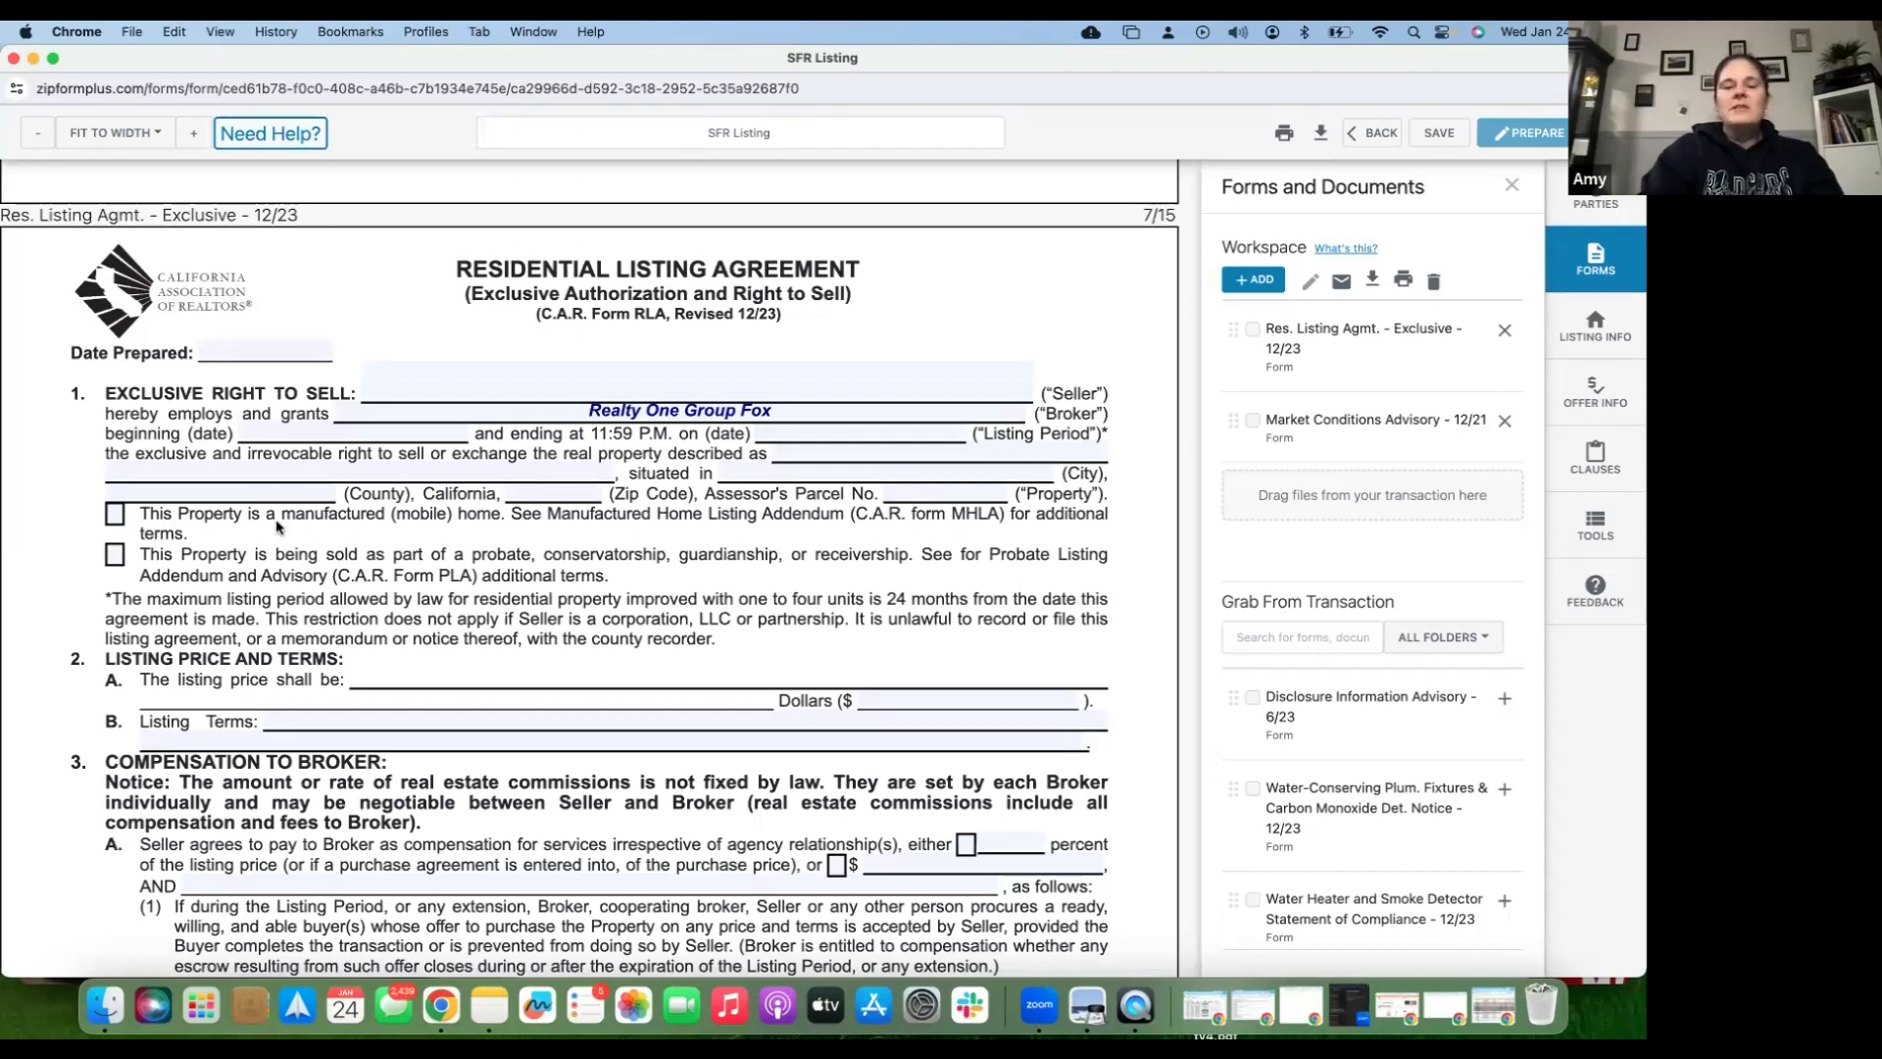
scroll(603, 634, down, 1)
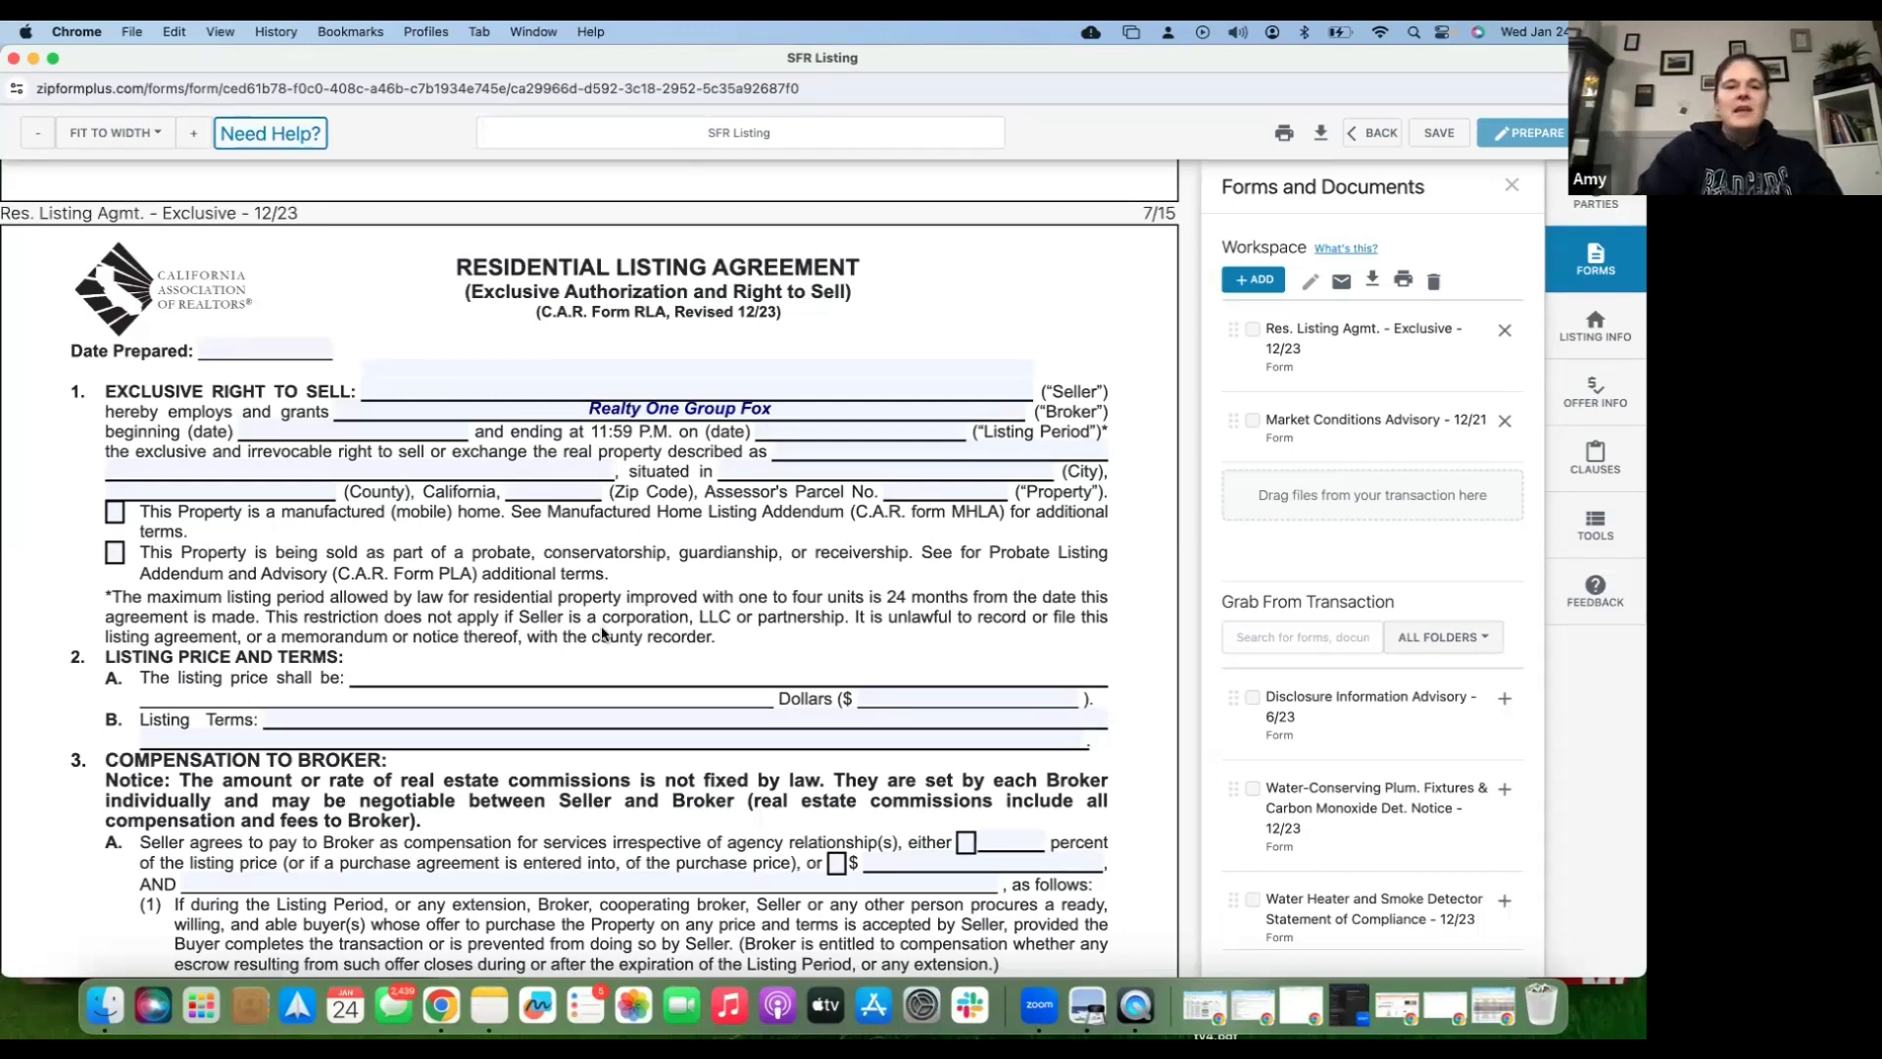
scroll(602, 634, down, 3)
- Enter 'Listing price to be reviewed within 10 day before going on market.' in the section 2B Listing Terms line
click(567, 600)
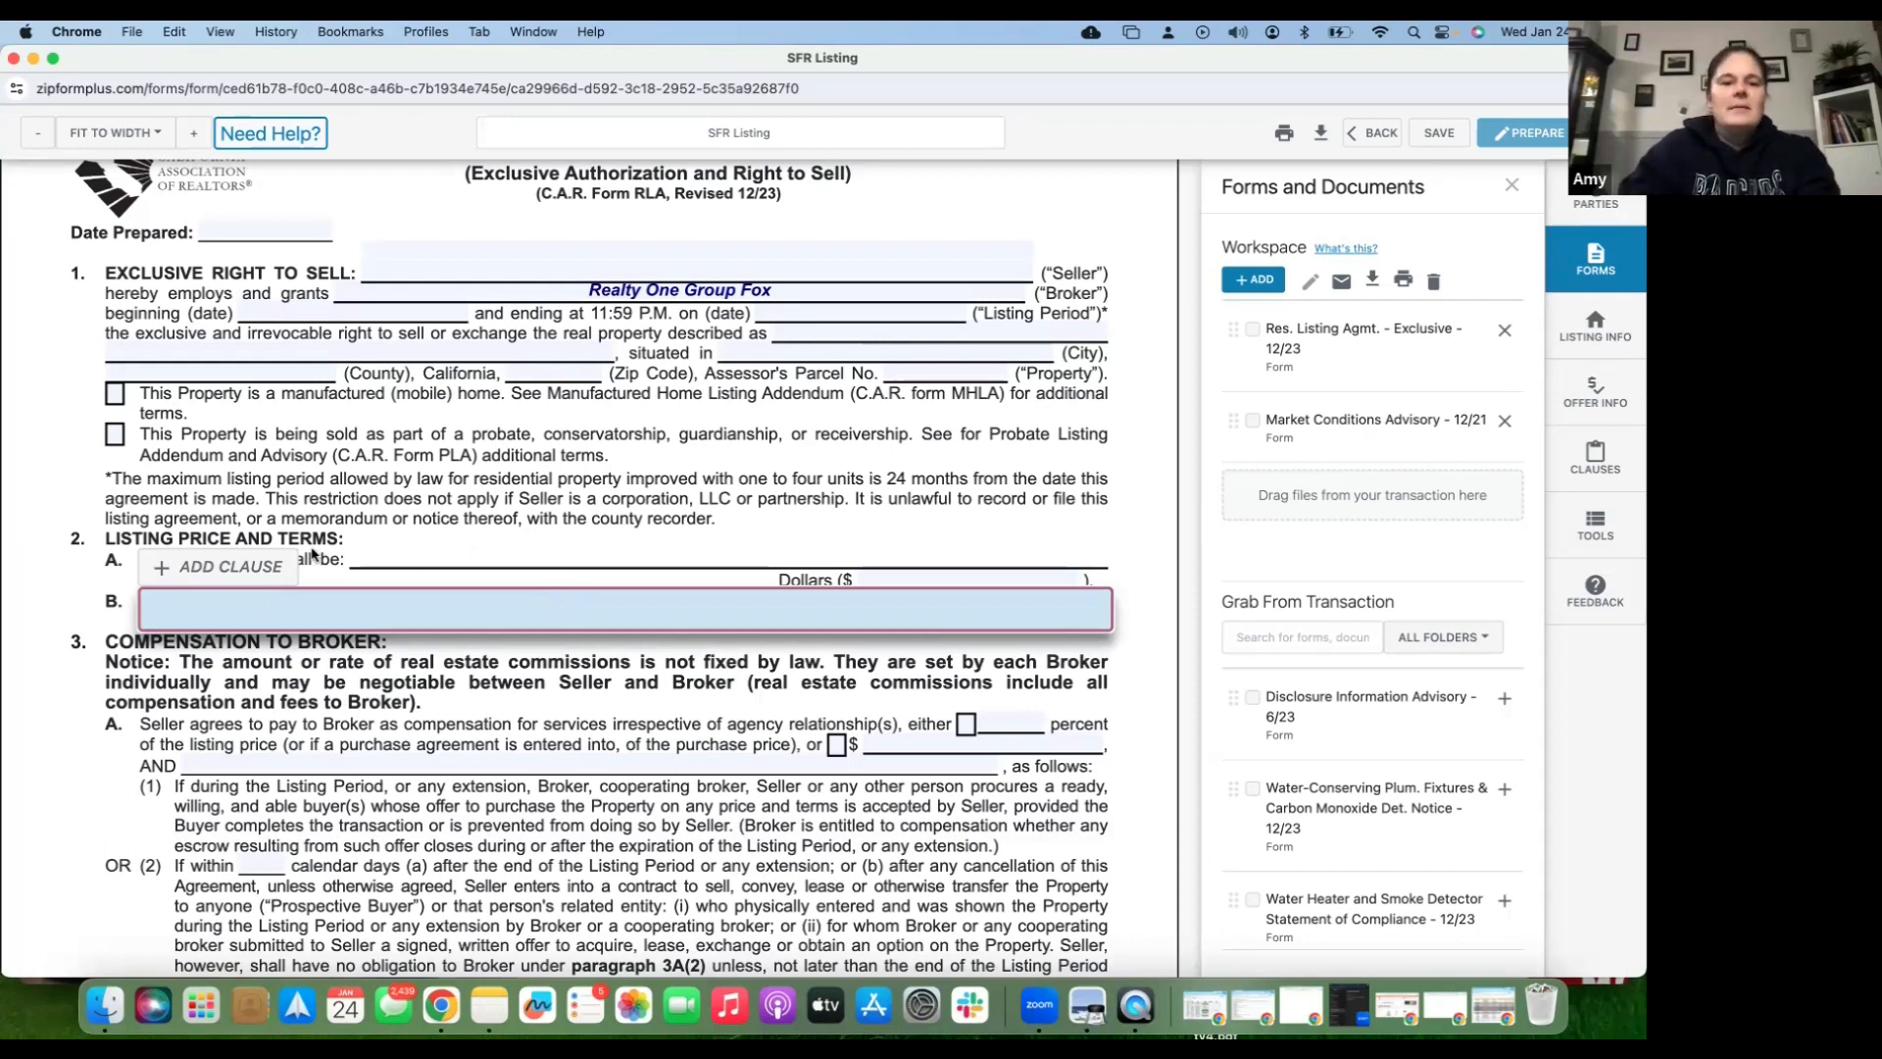
click(253, 561)
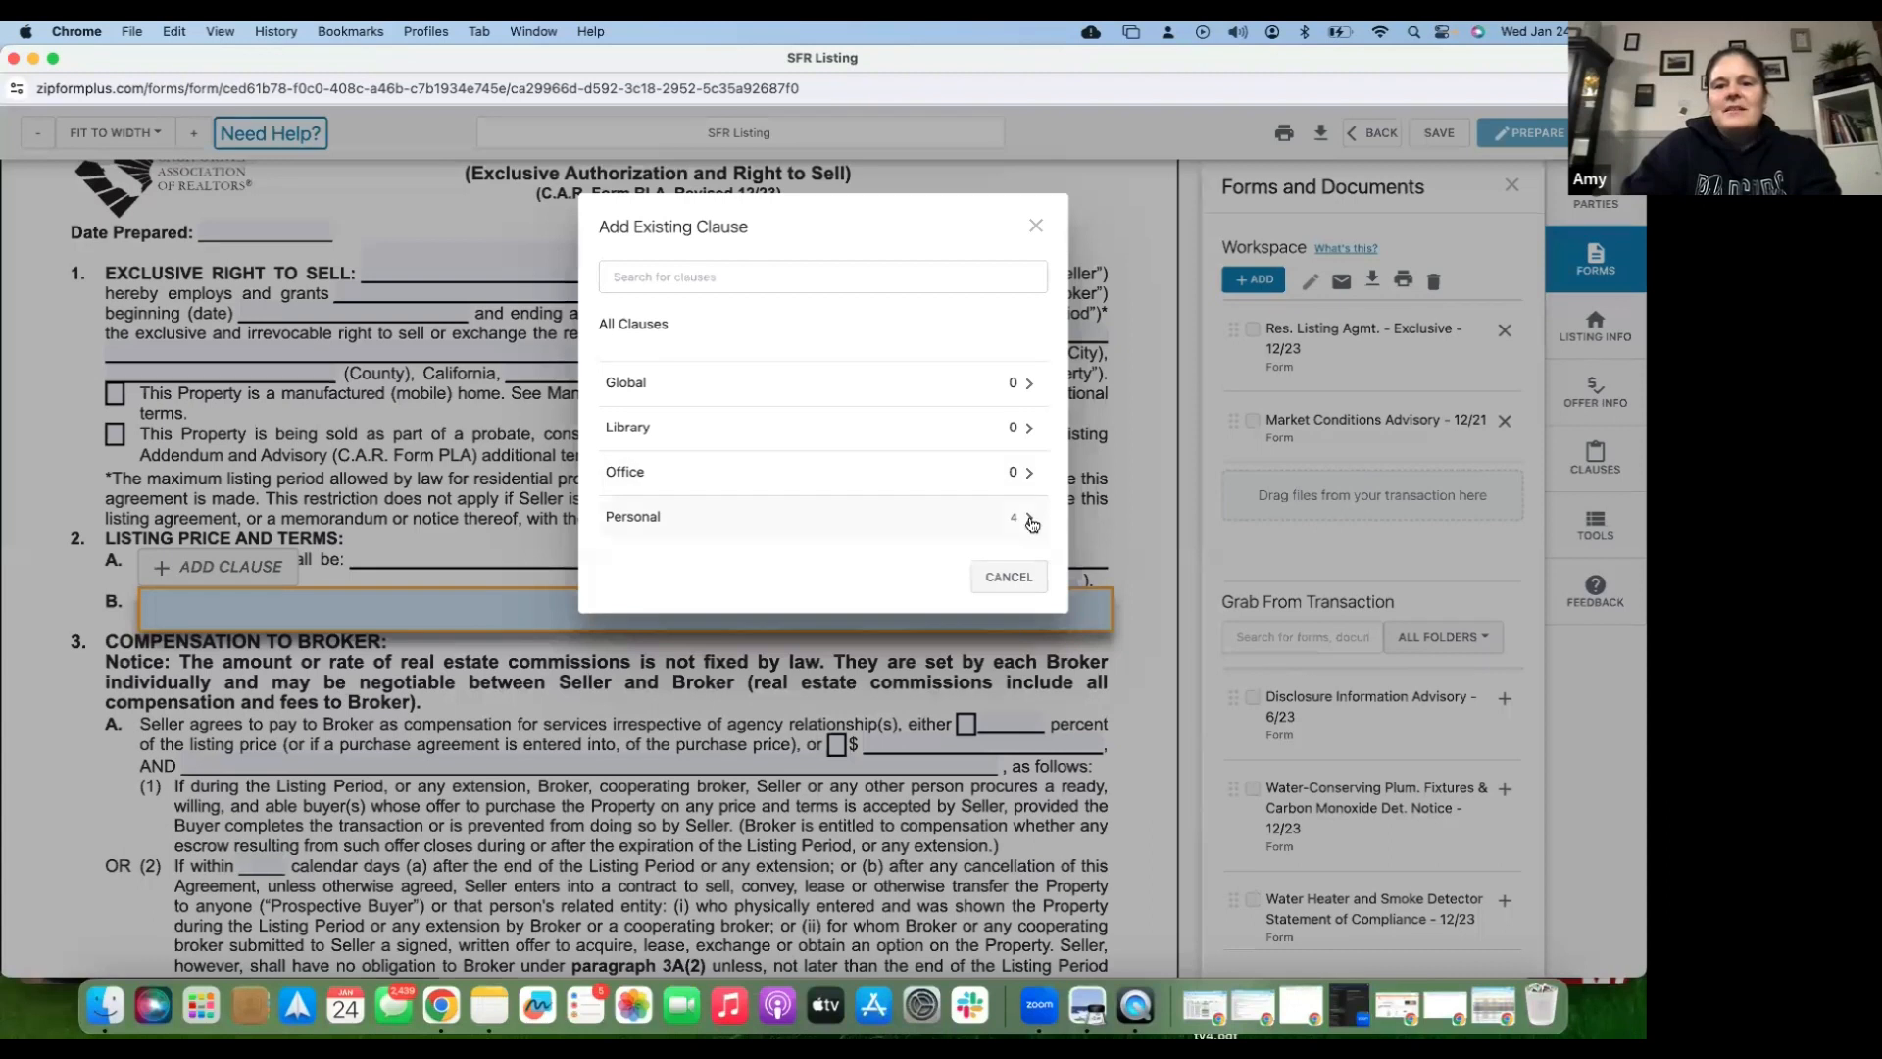
click(1029, 518)
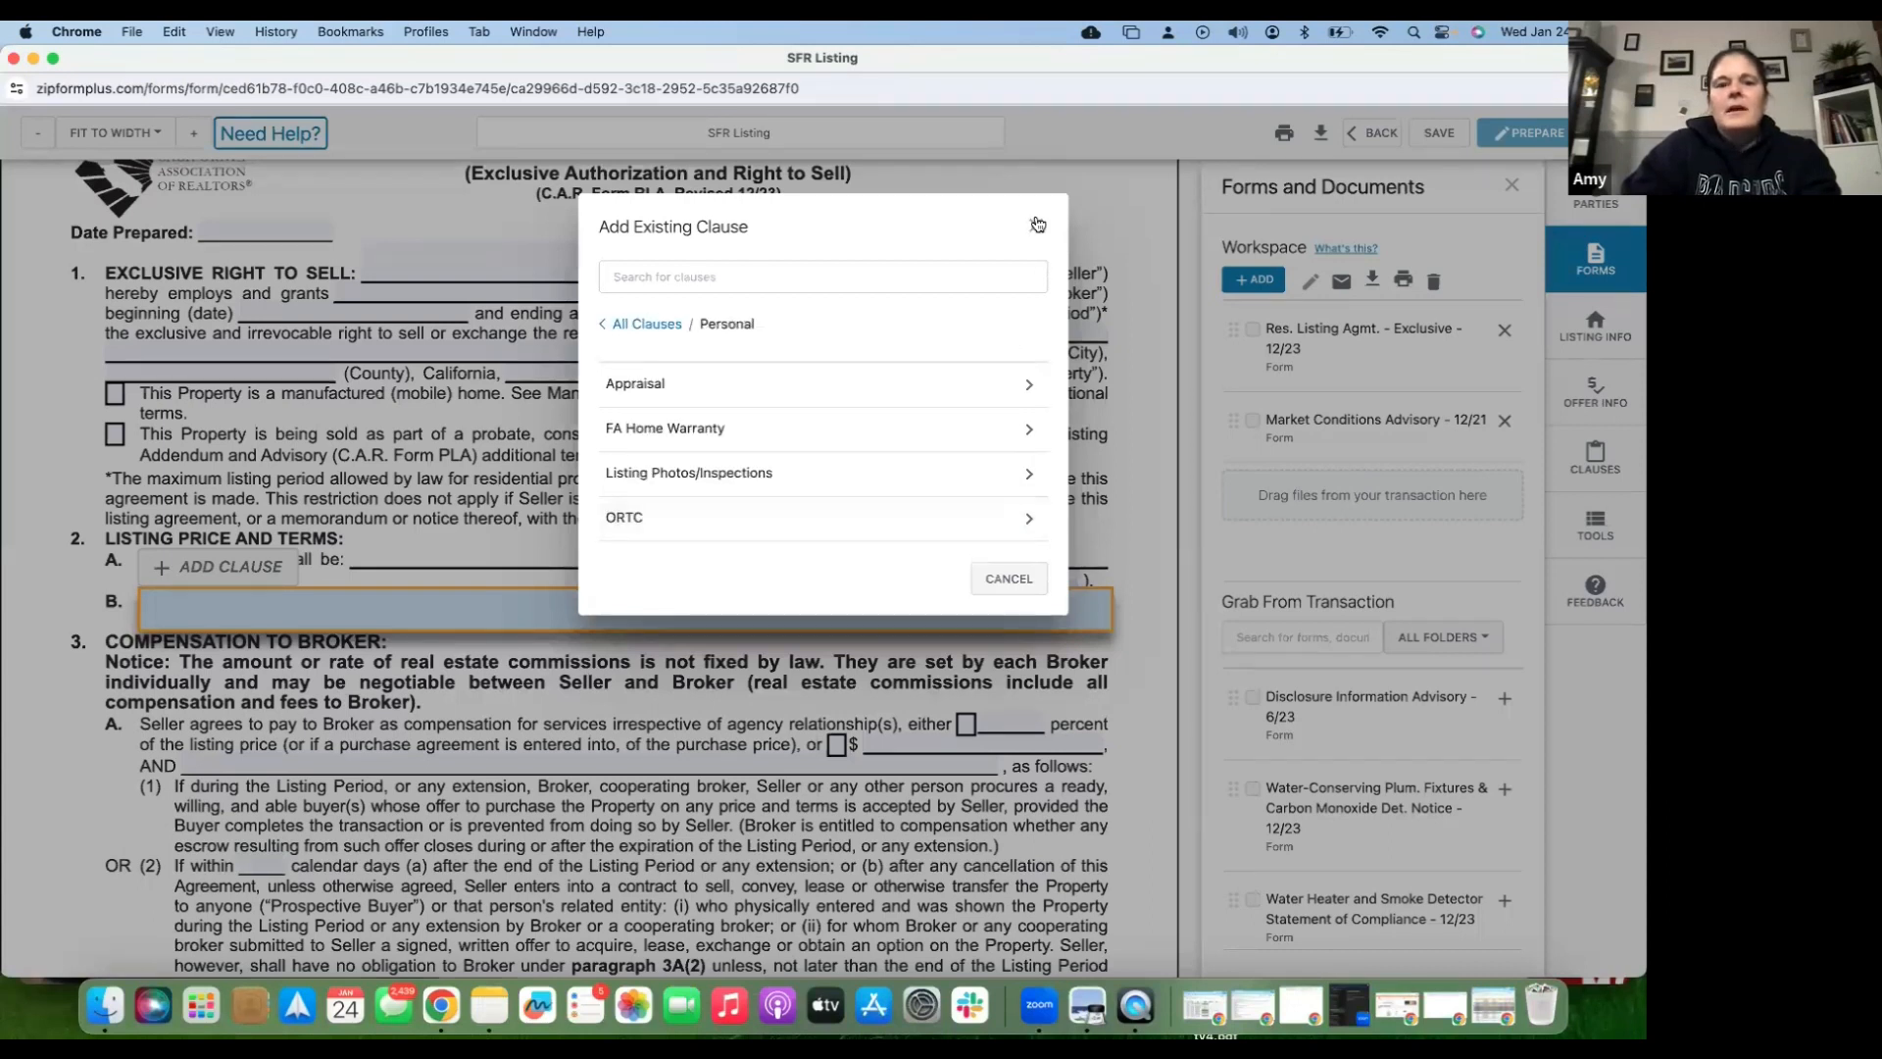
click(1037, 225)
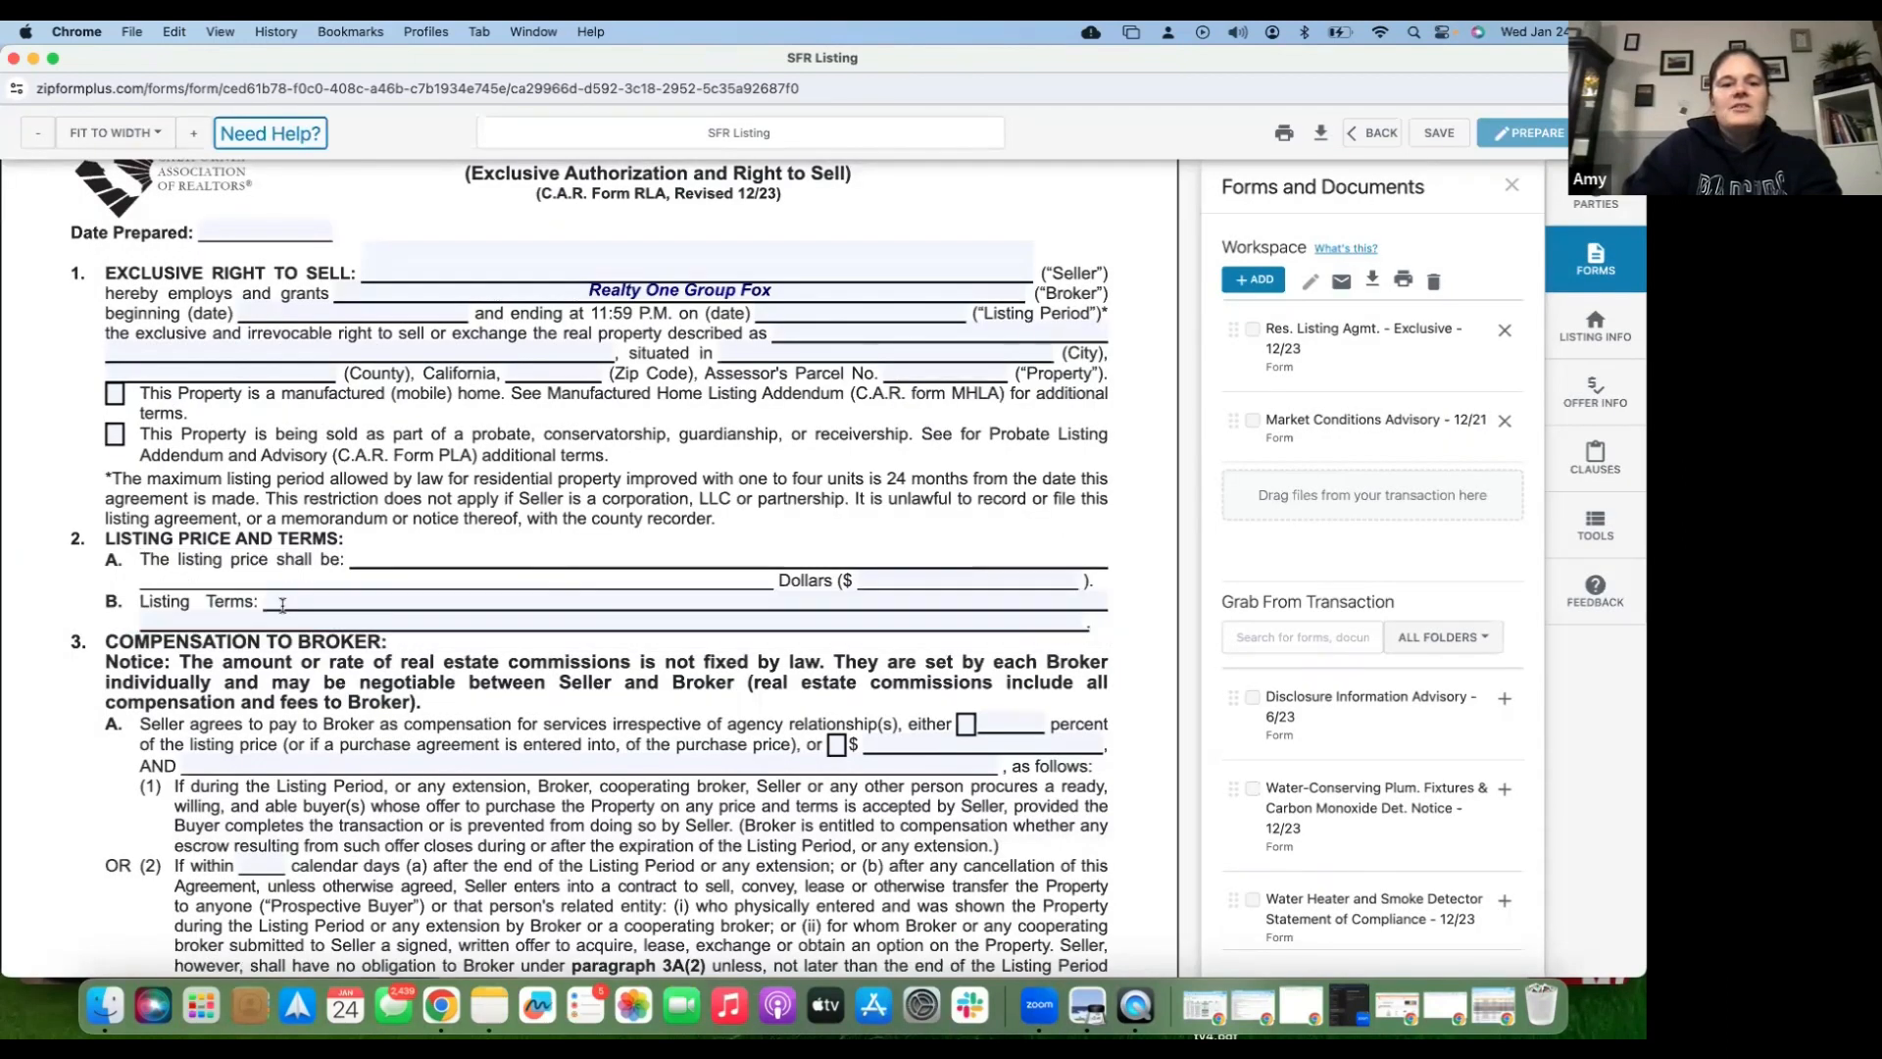
click(282, 605)
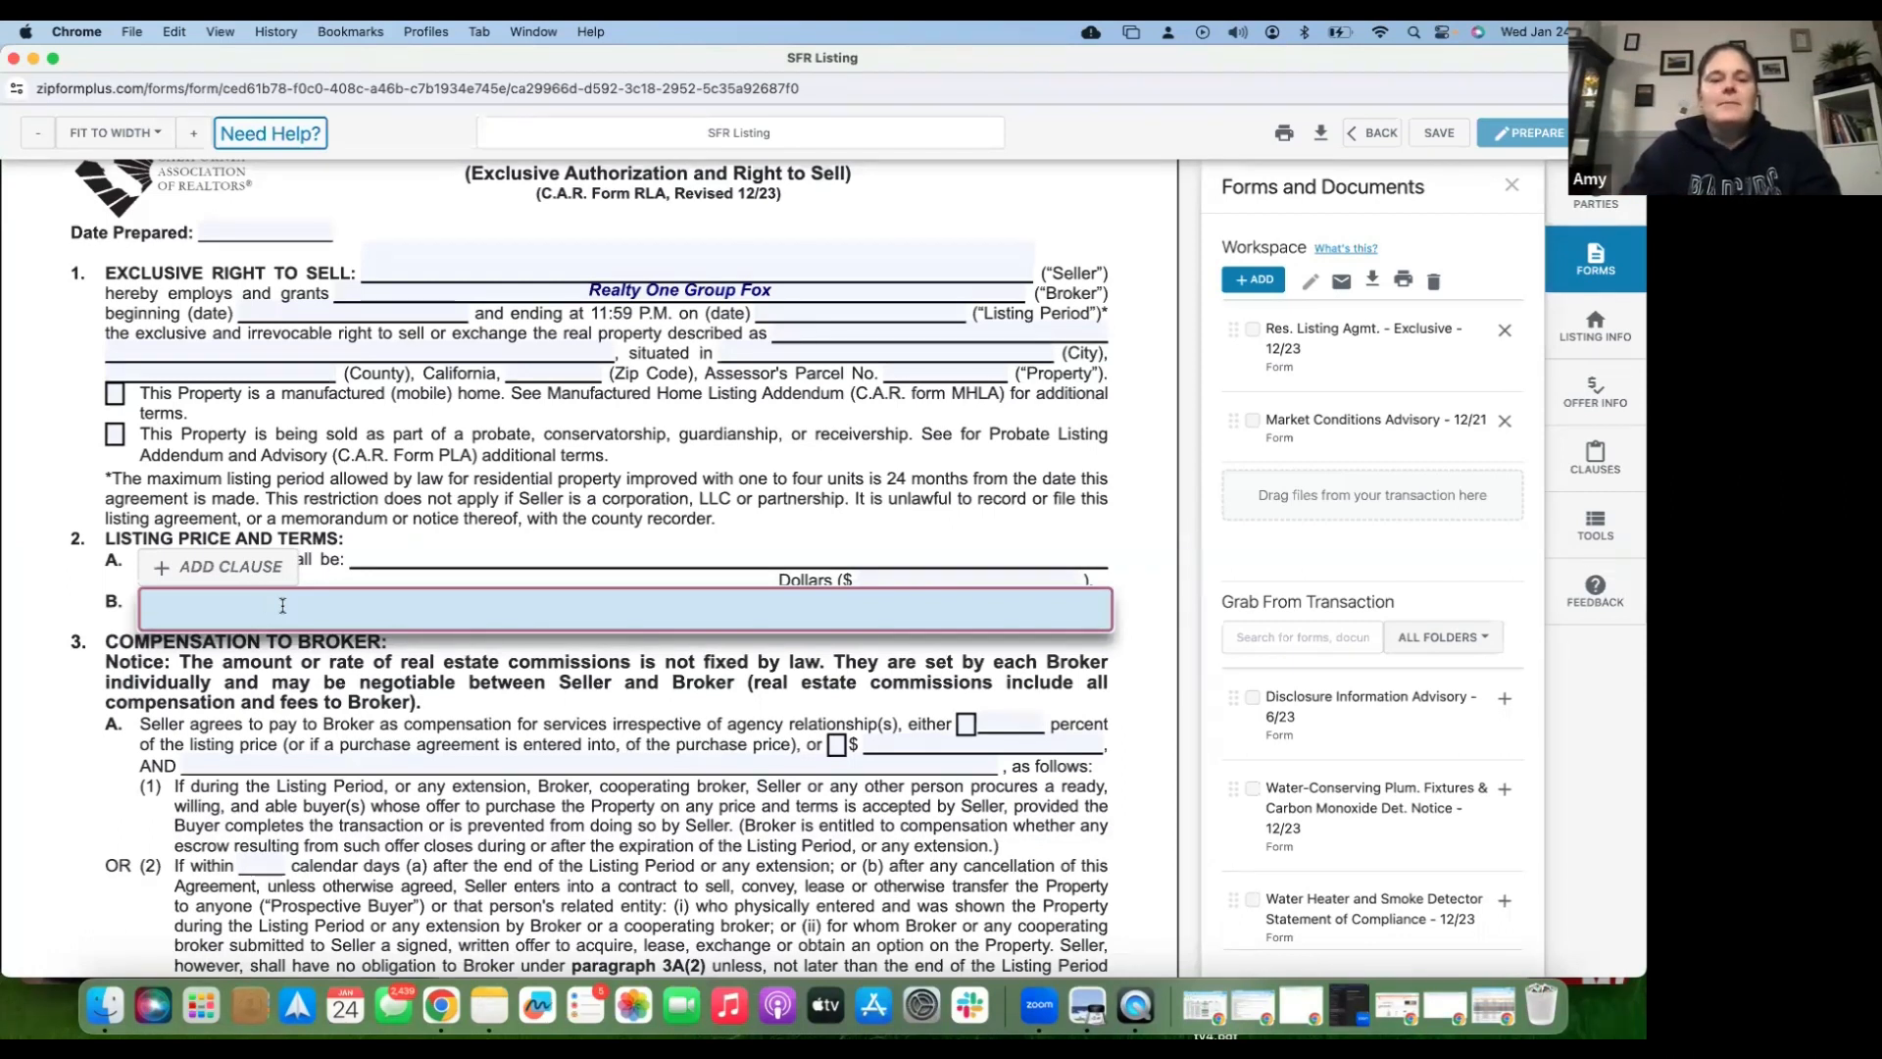
text(Listing Pric)
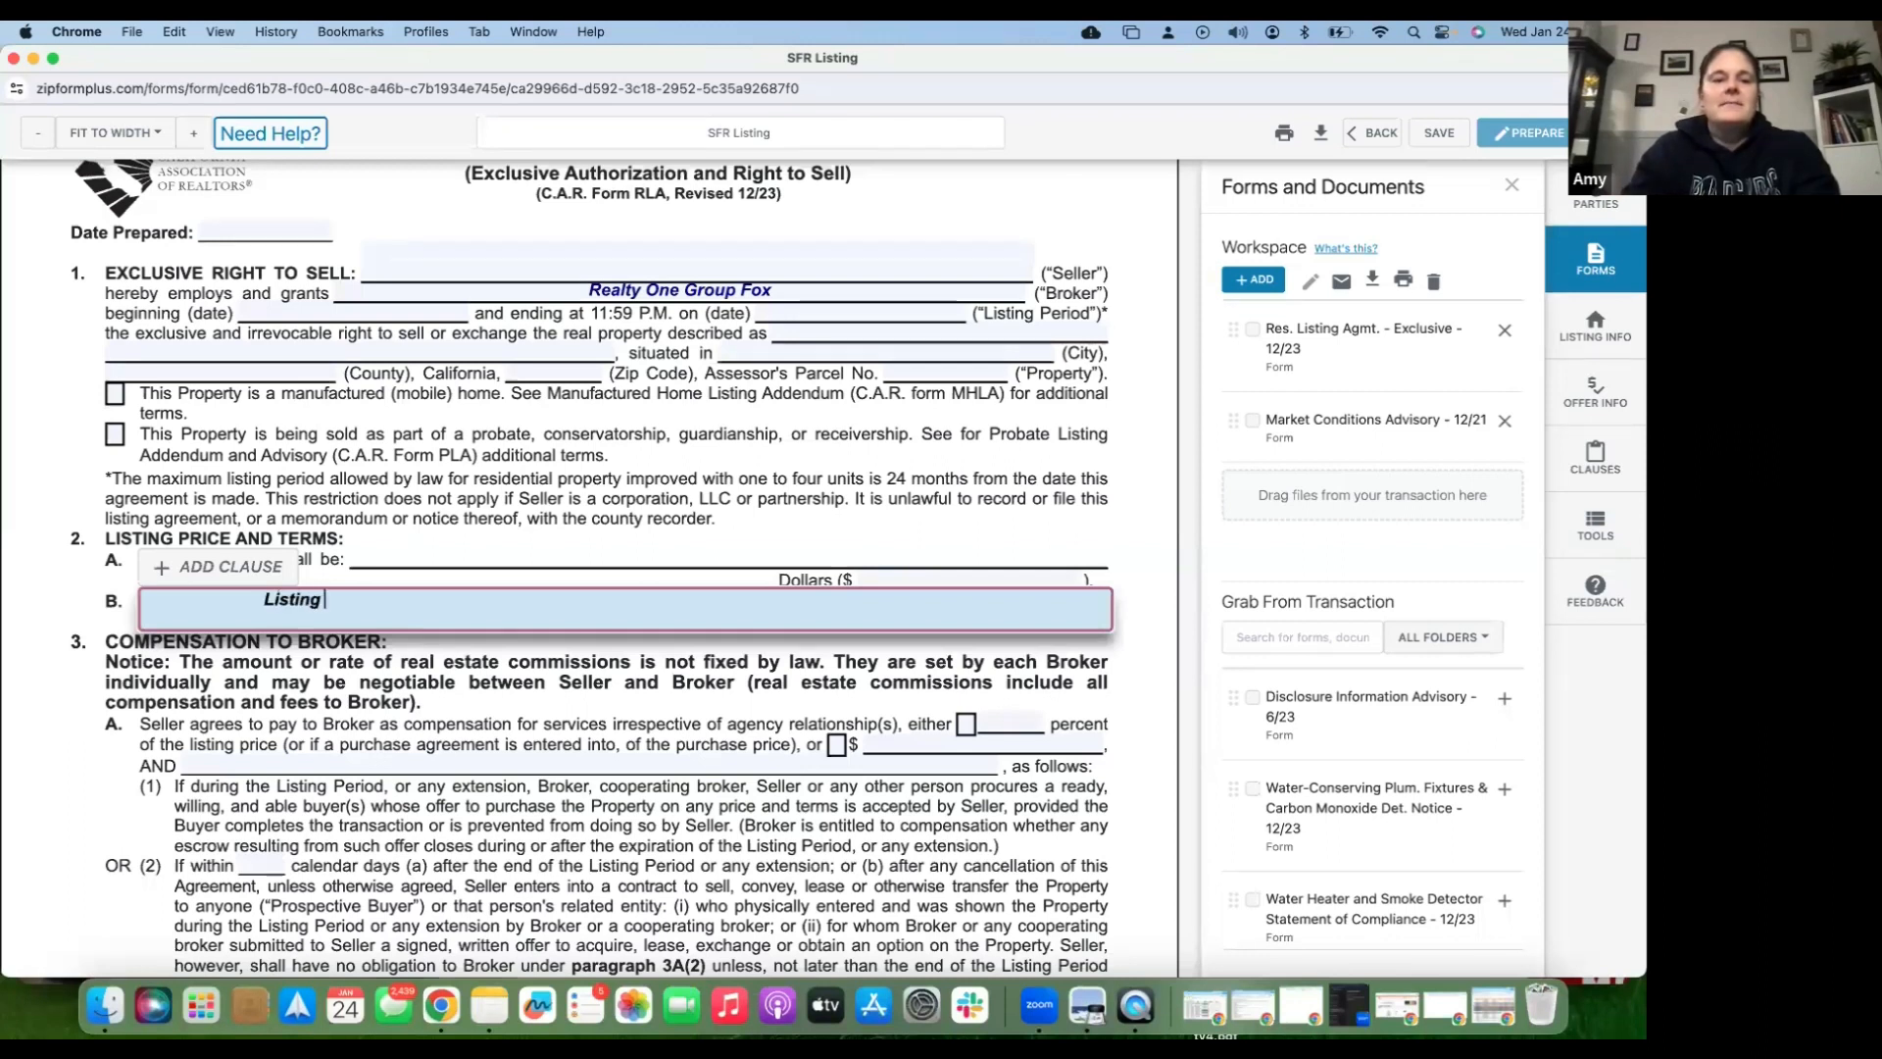
key(BackSpace)
key(BackSpace)
key(BackSpace)
key(BackSpace)
text(price to be)
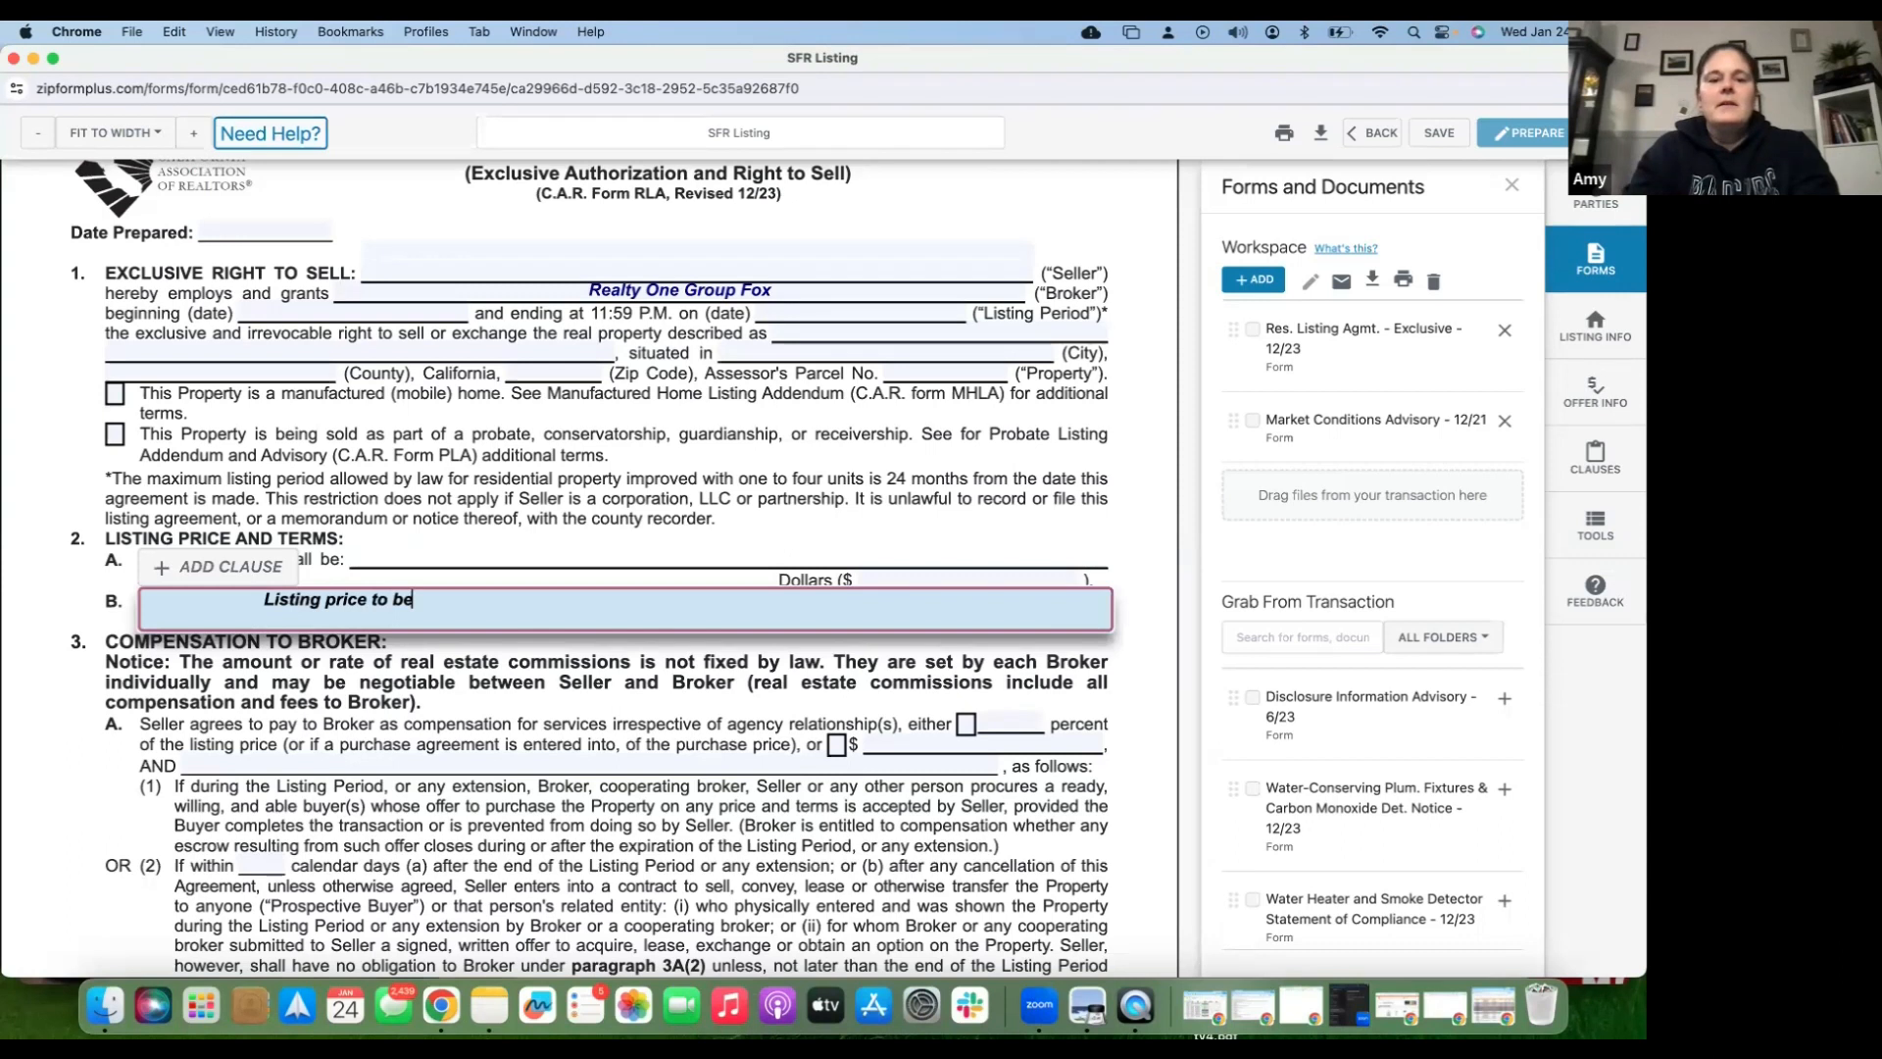
text( reviewed wi)
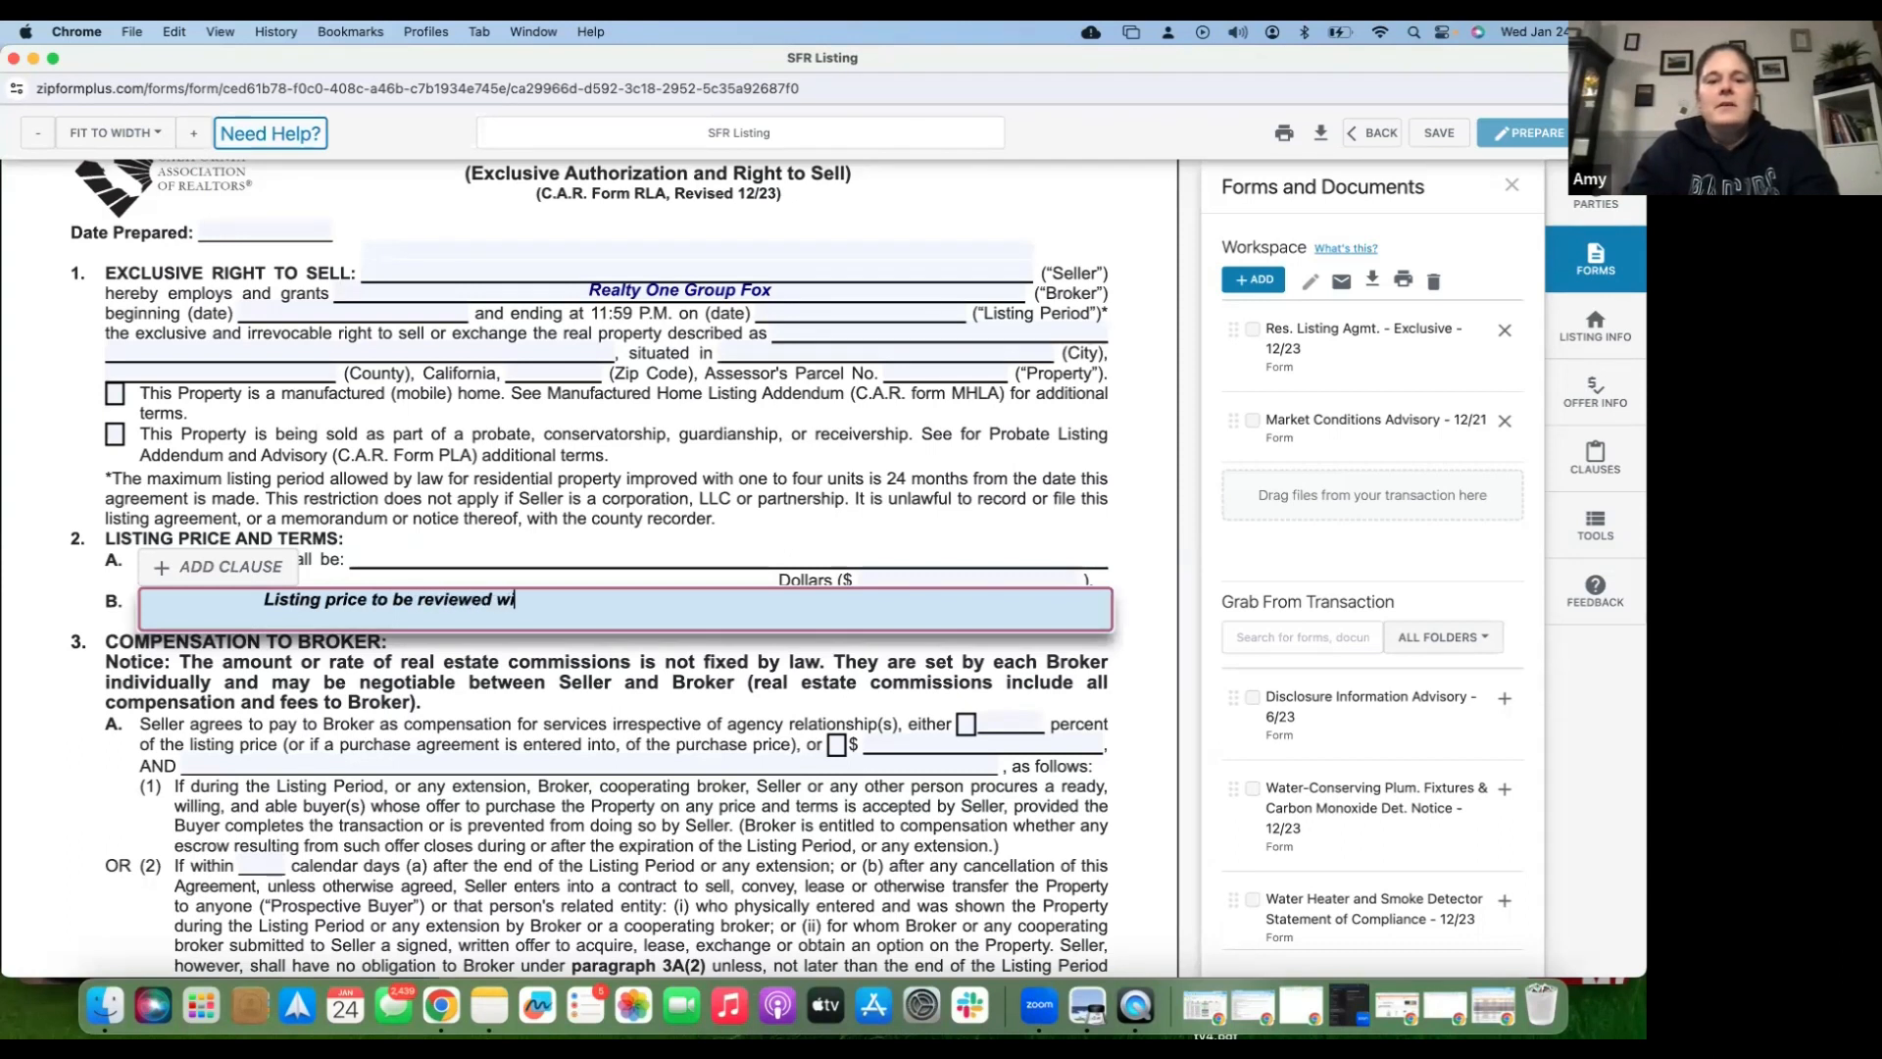
text(thin 10 )
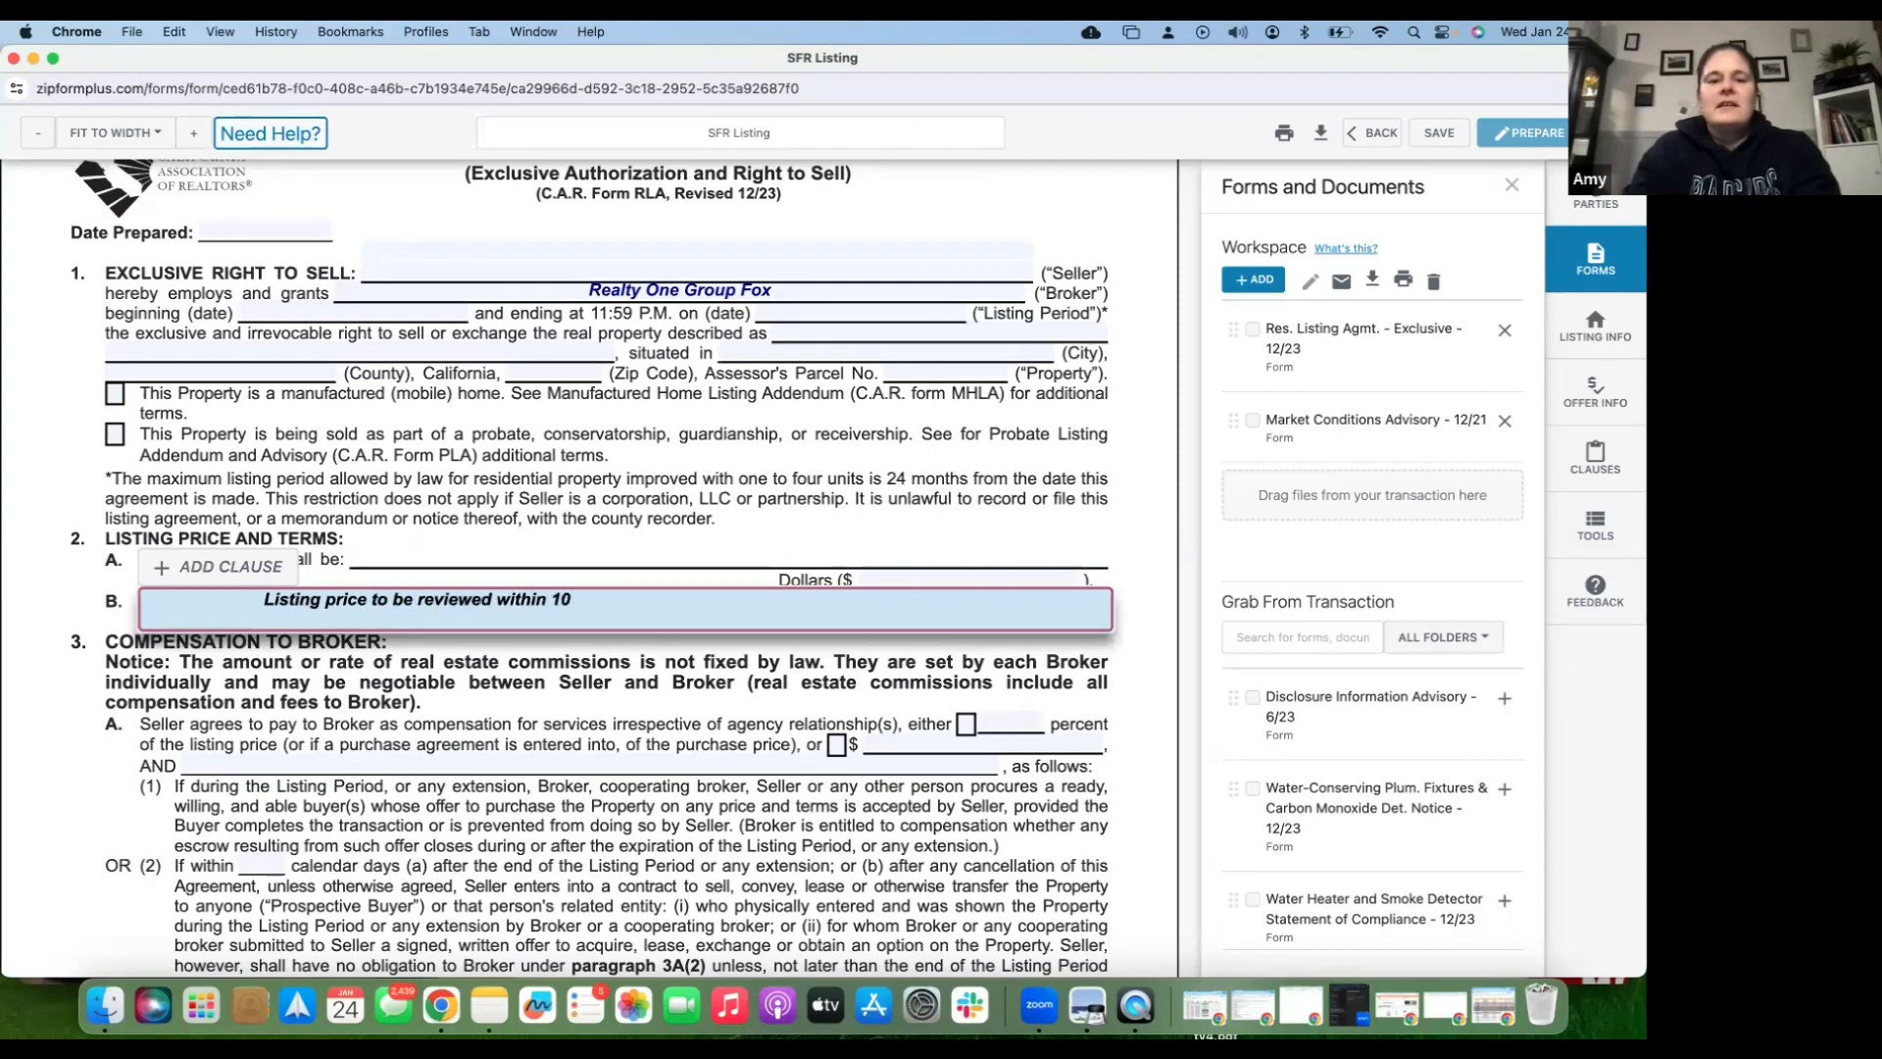
text(day before going on market.)
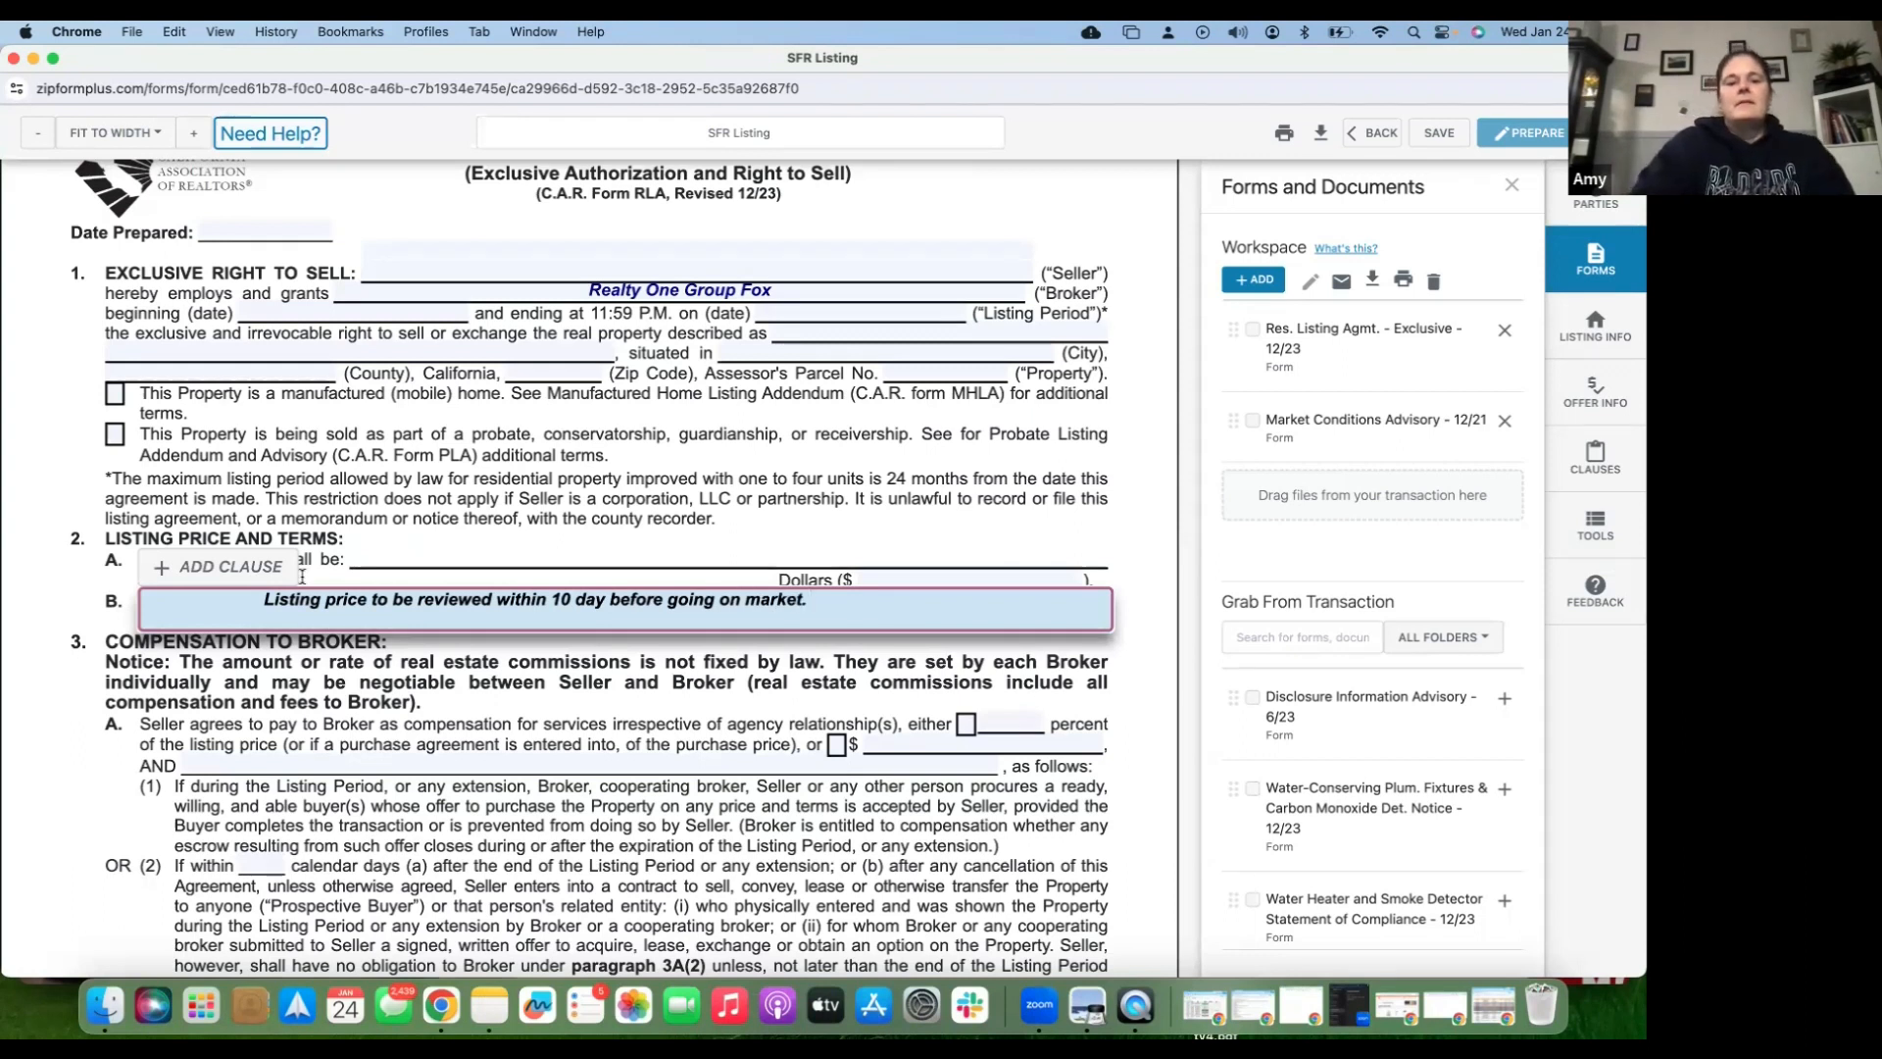
- Check the percent box for broker compensation in paragraph 3A, then go back to the Transactions list
click(400, 551)
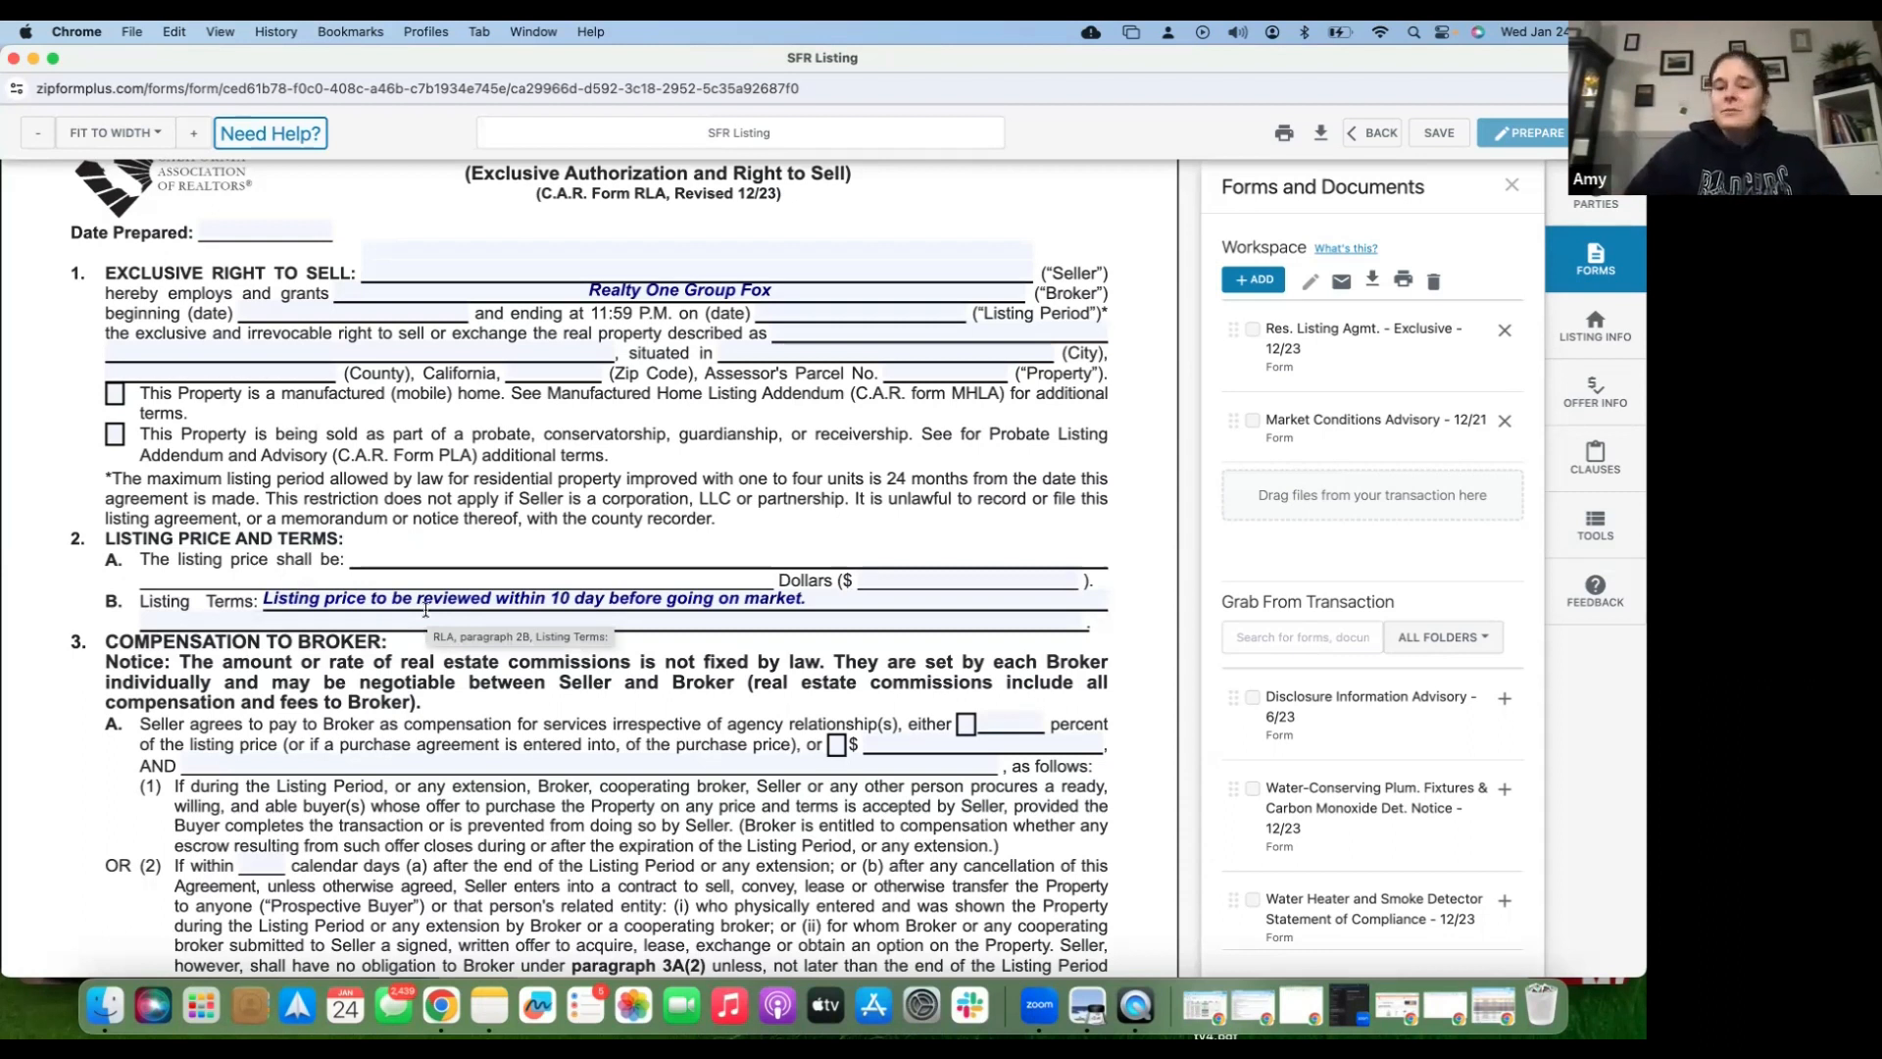
click(966, 726)
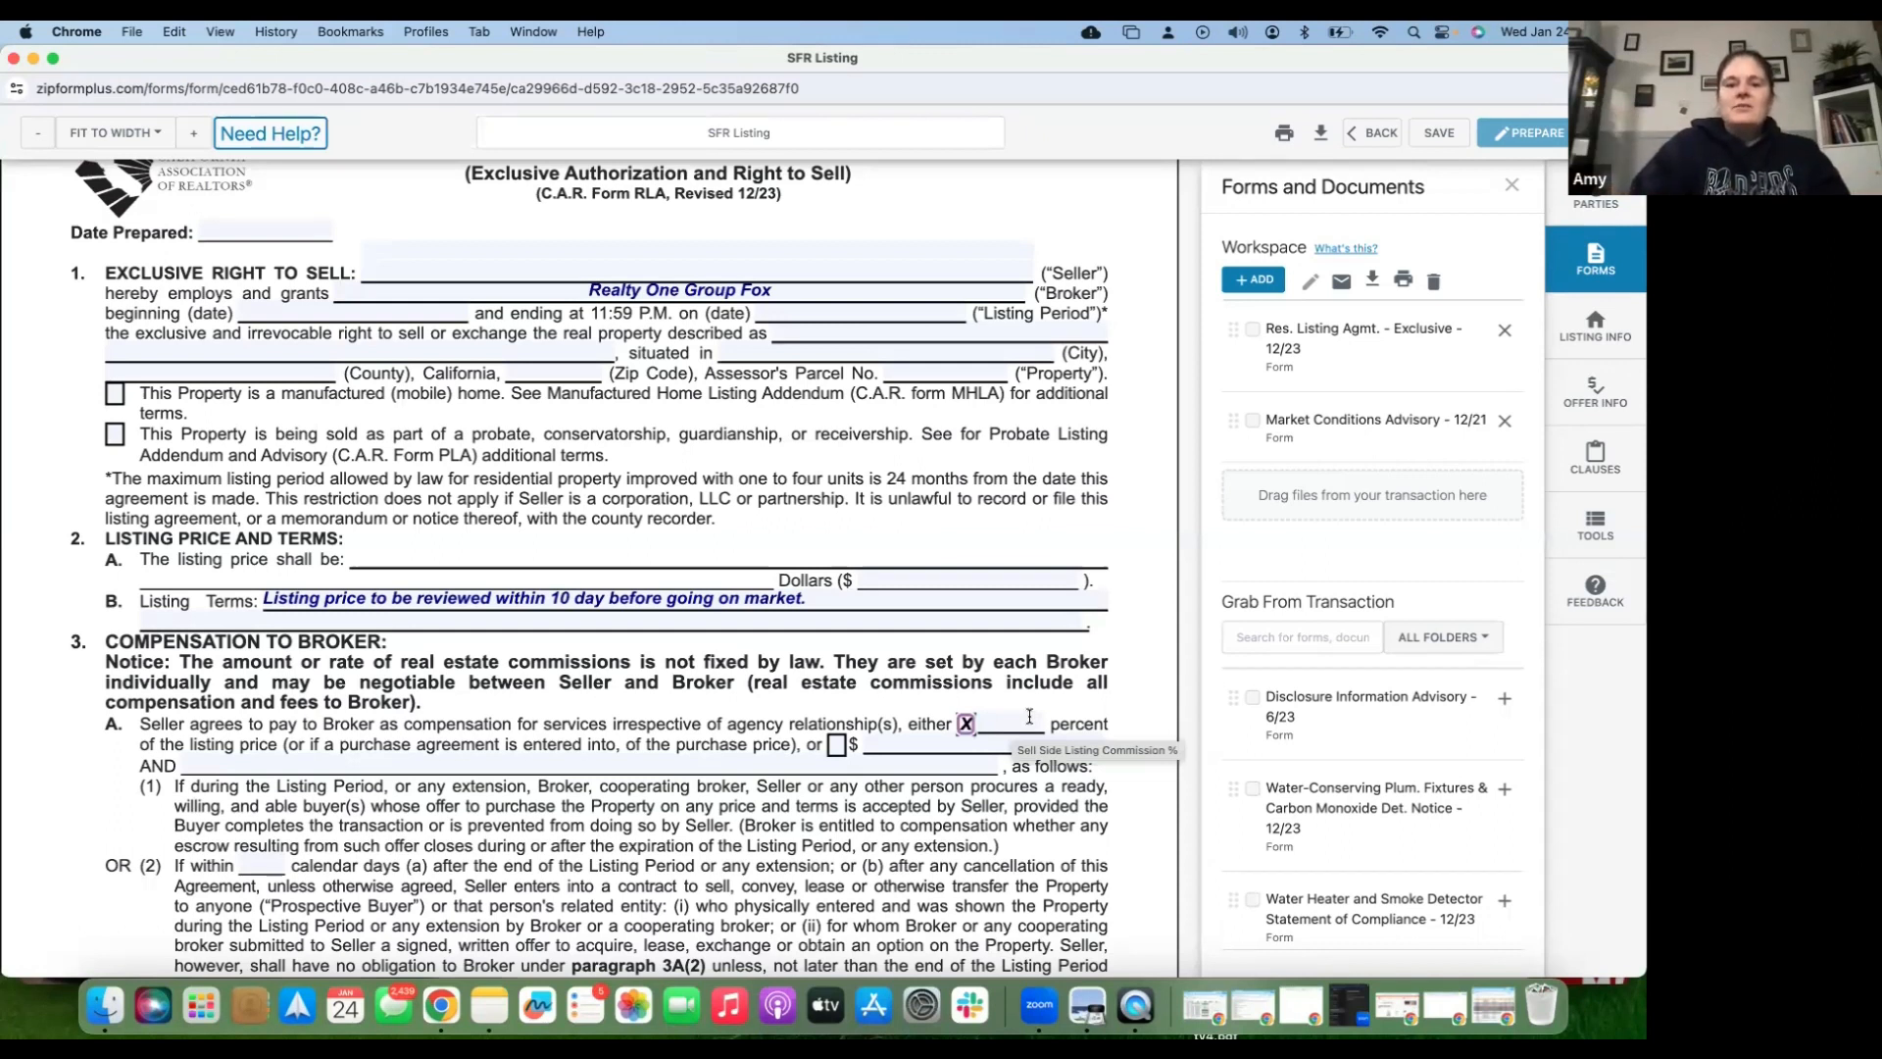
scroll(878, 796, down, 2)
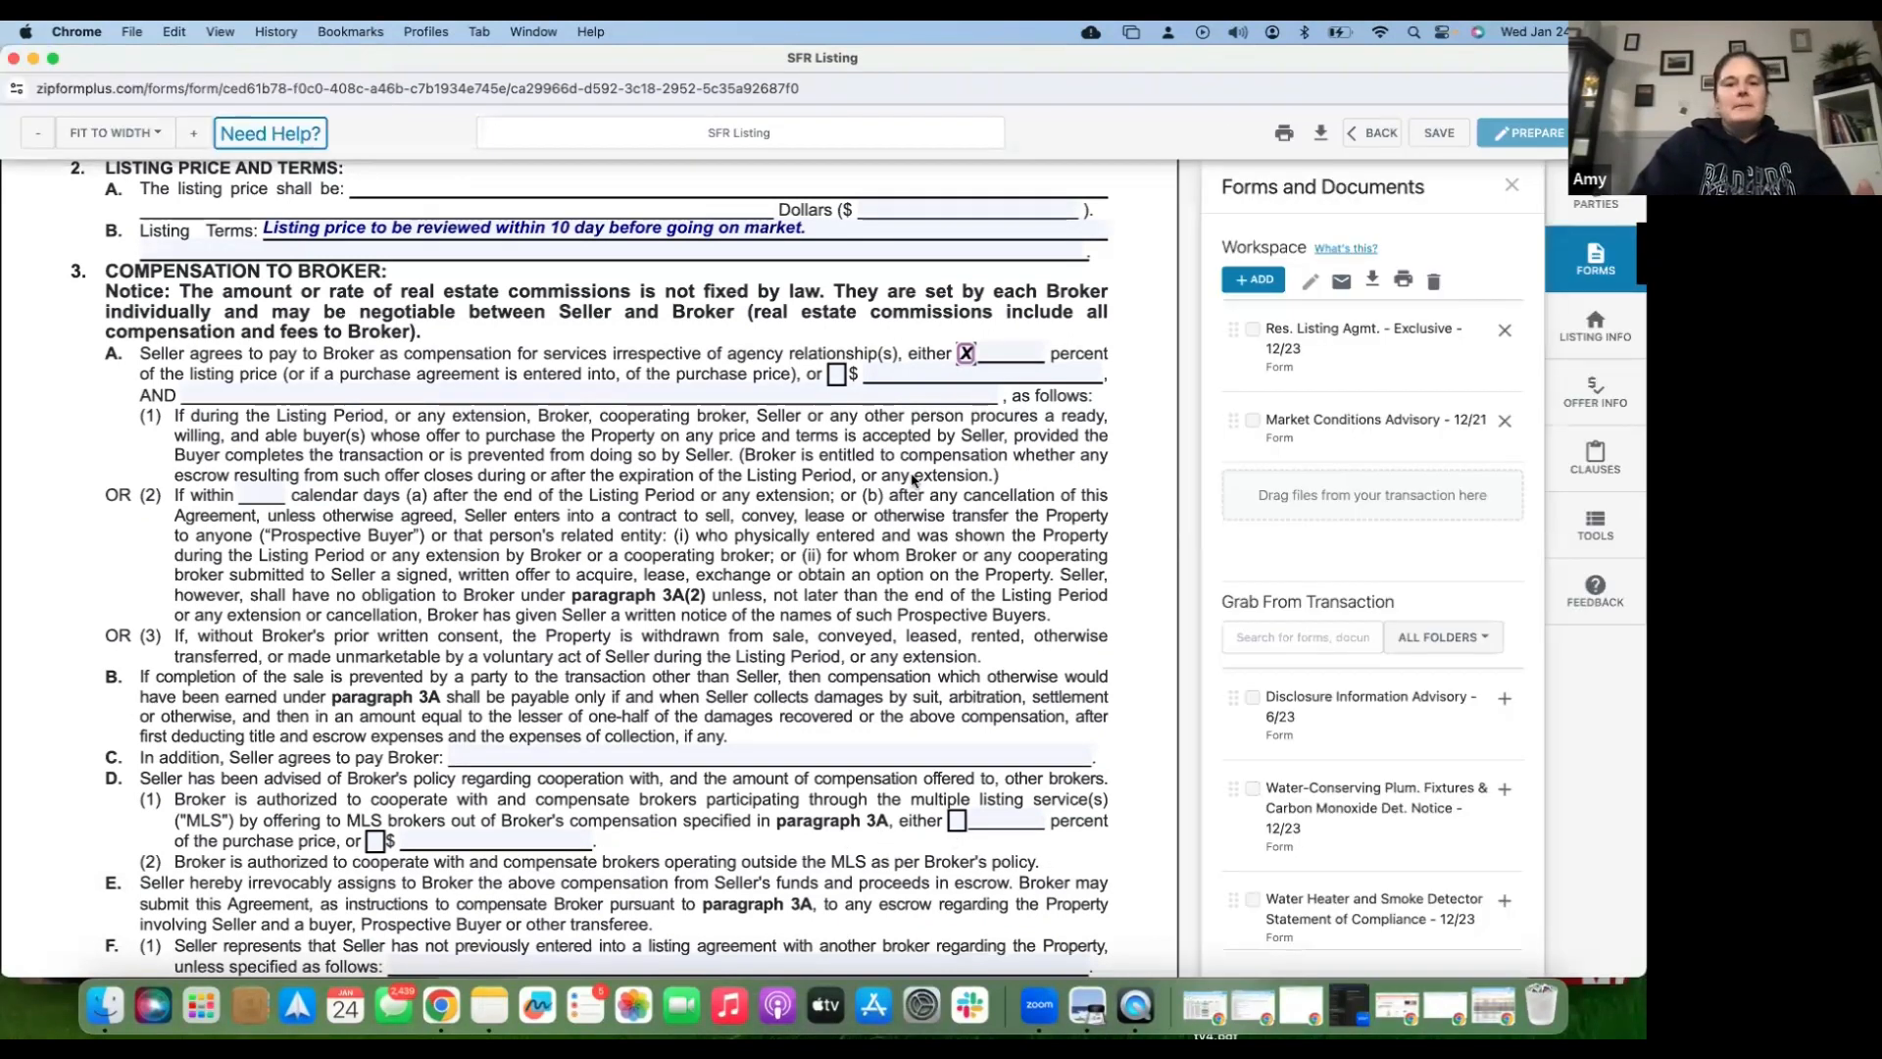
scroll(801, 579, down, 1)
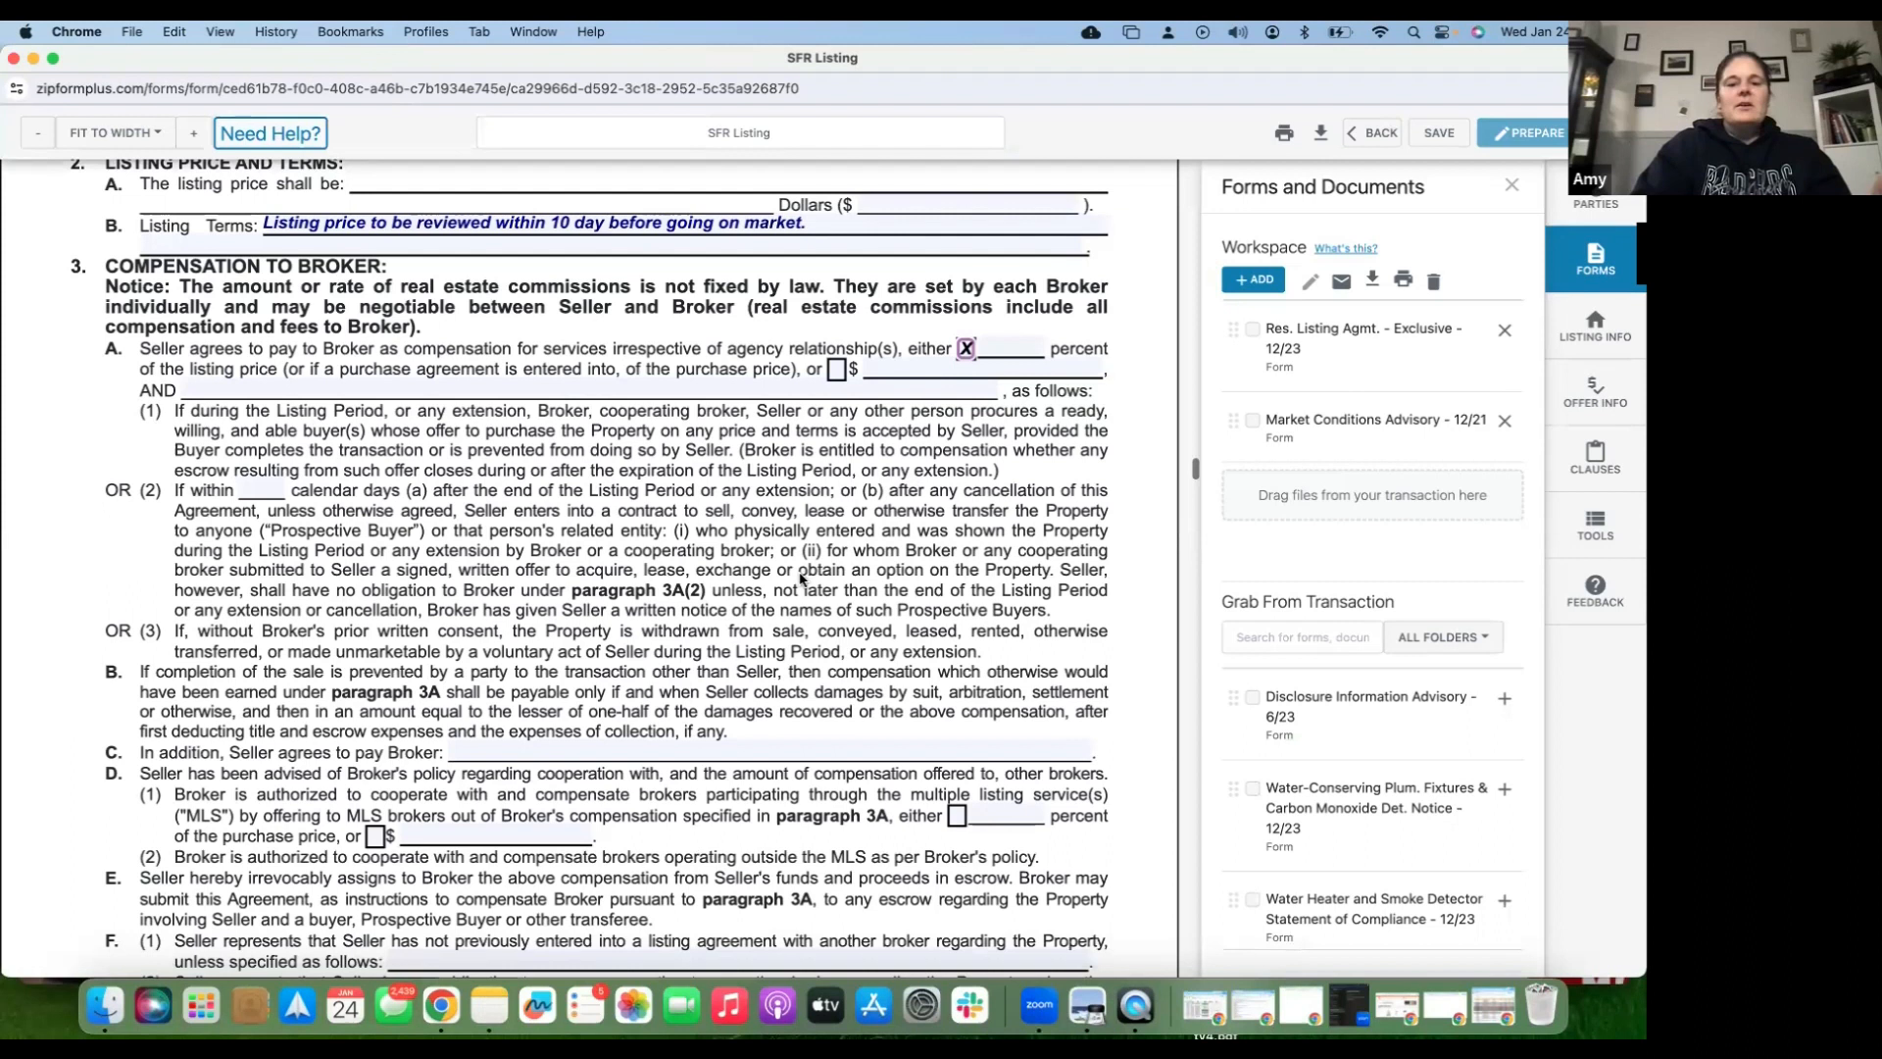
scroll(801, 578, down, 5)
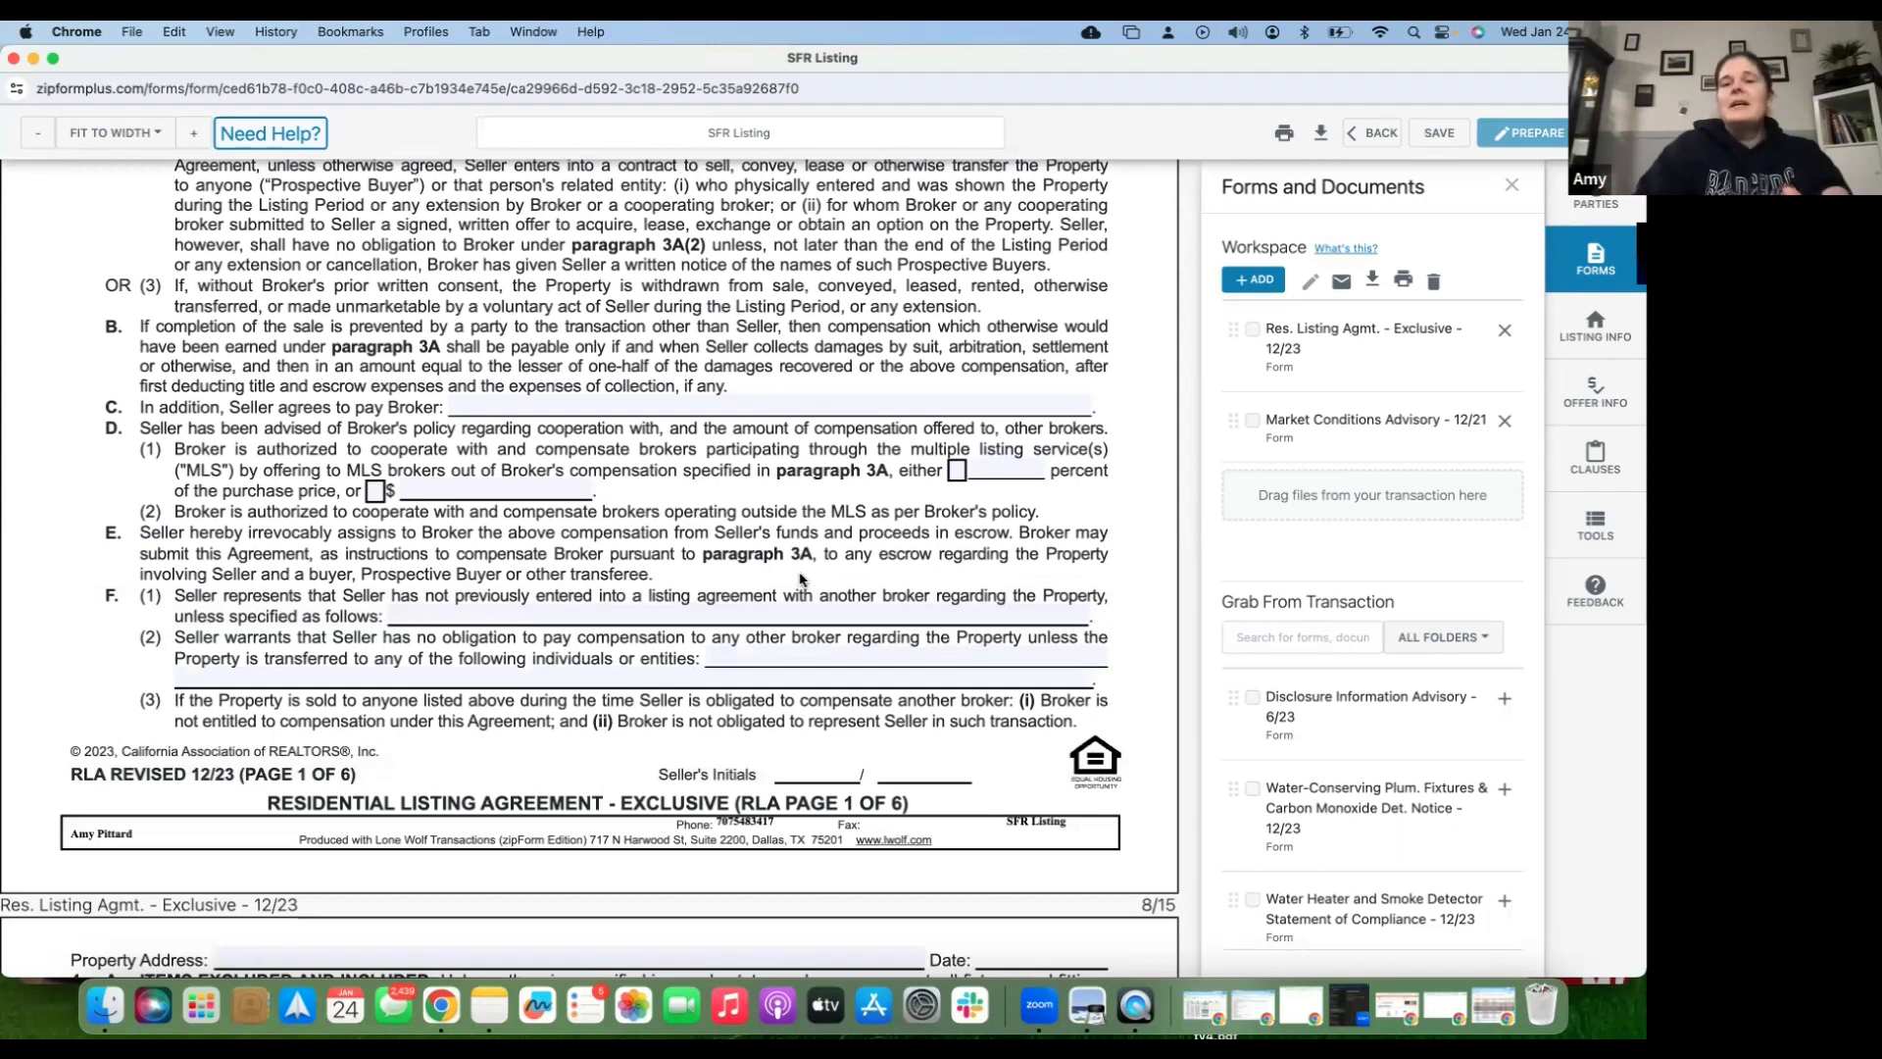
scroll(800, 579, up, 7)
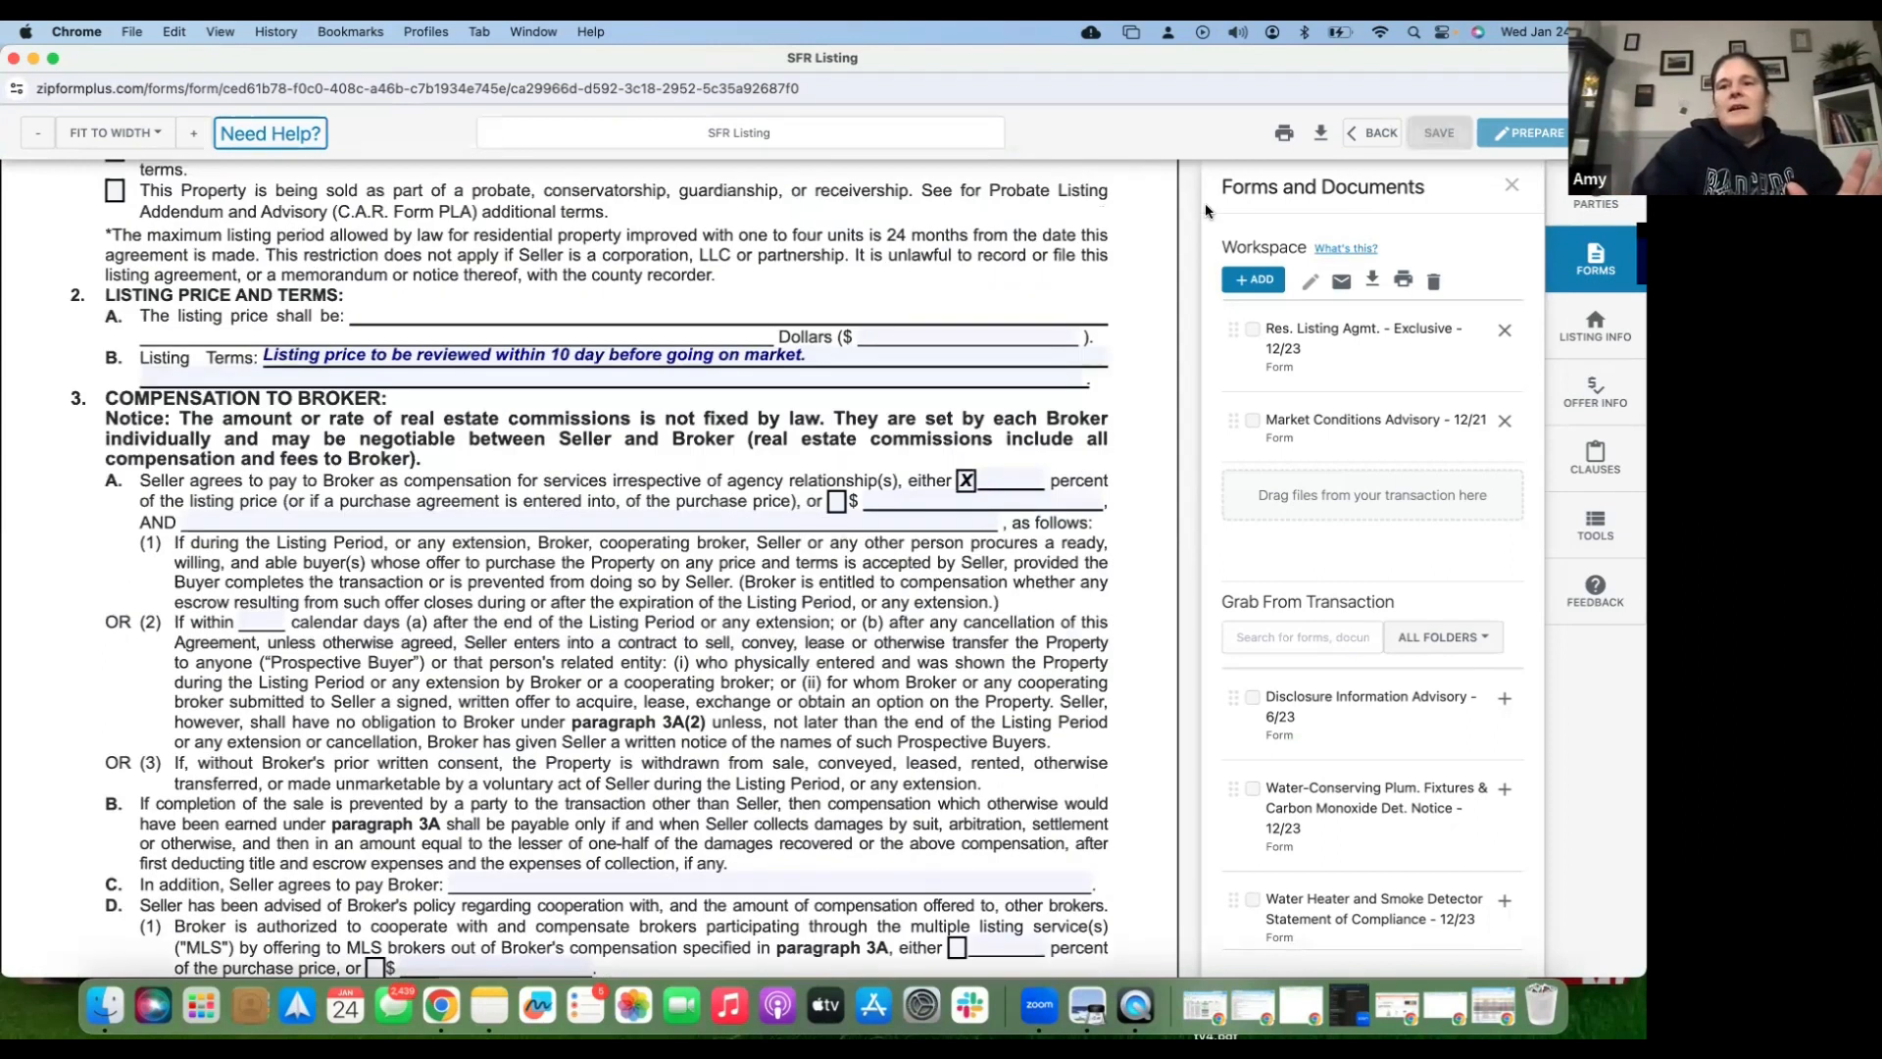
click(1371, 137)
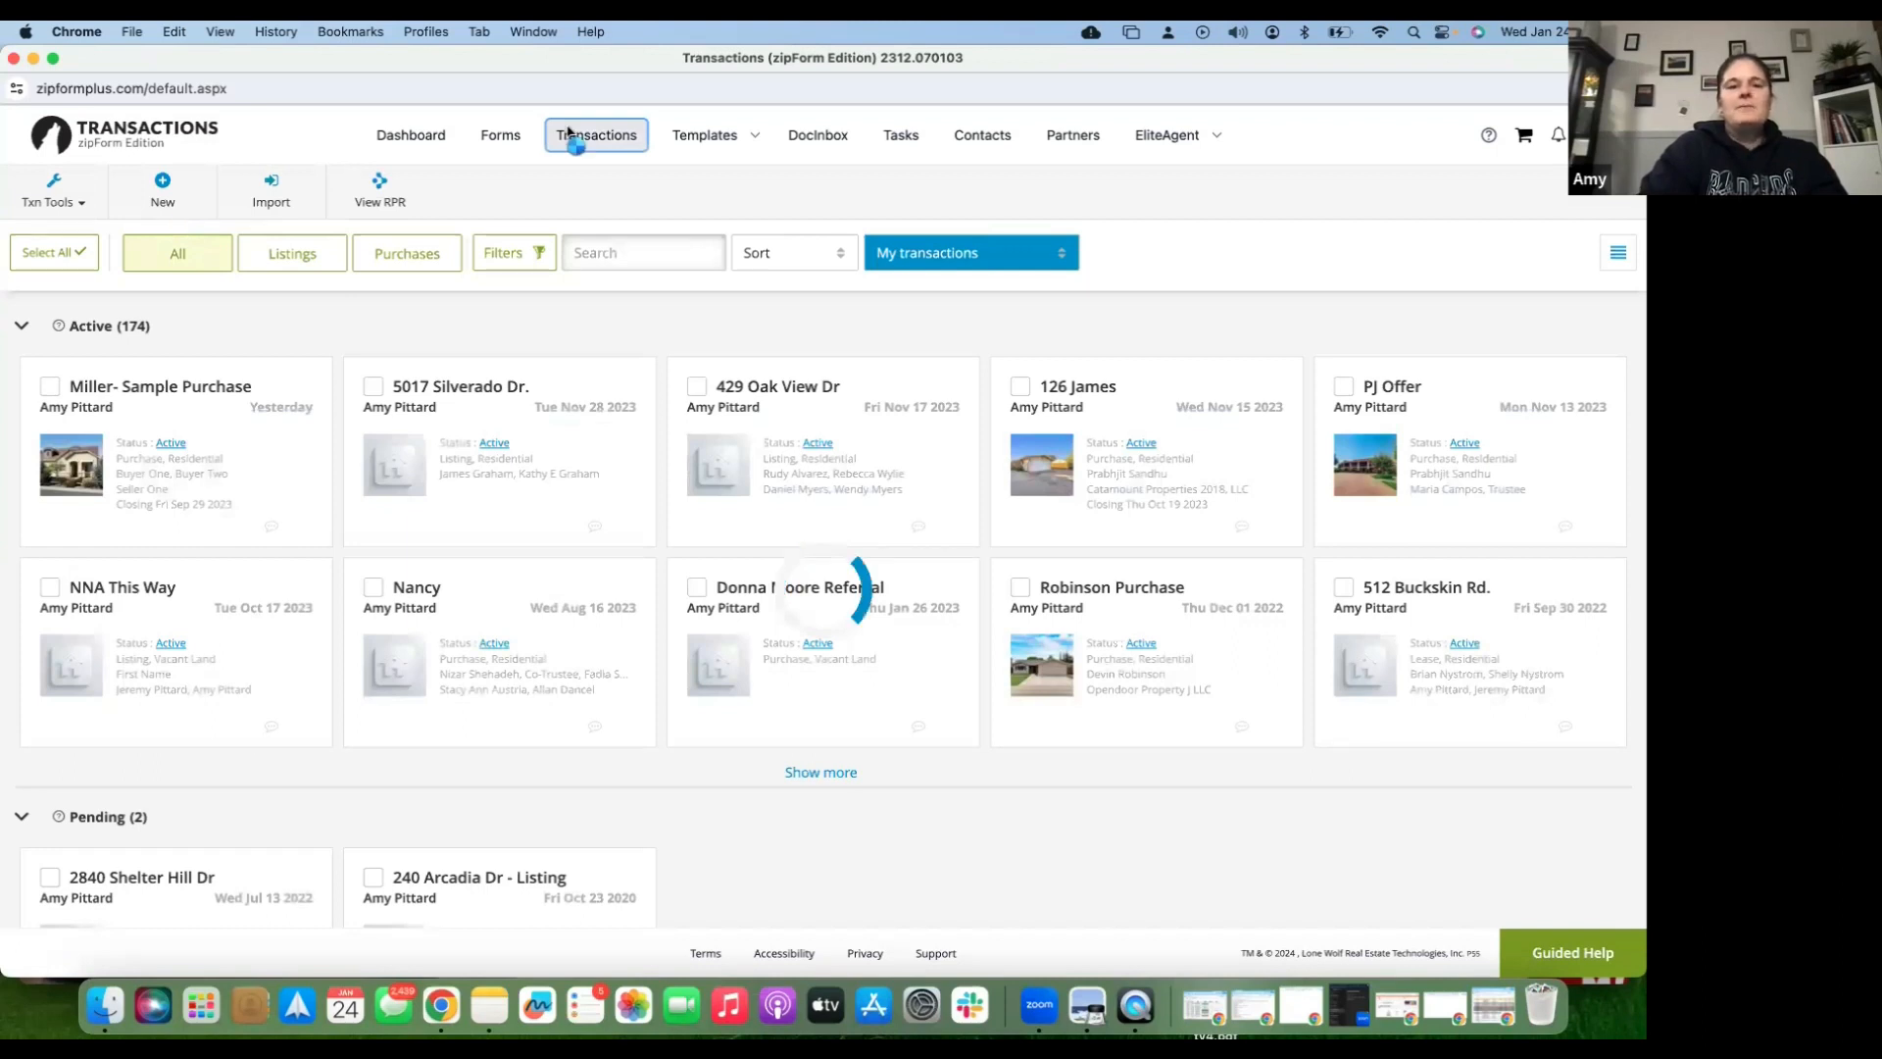
- Create and save a new Residential, Active transaction named '123 Sample St.' without picking a template
click(163, 190)
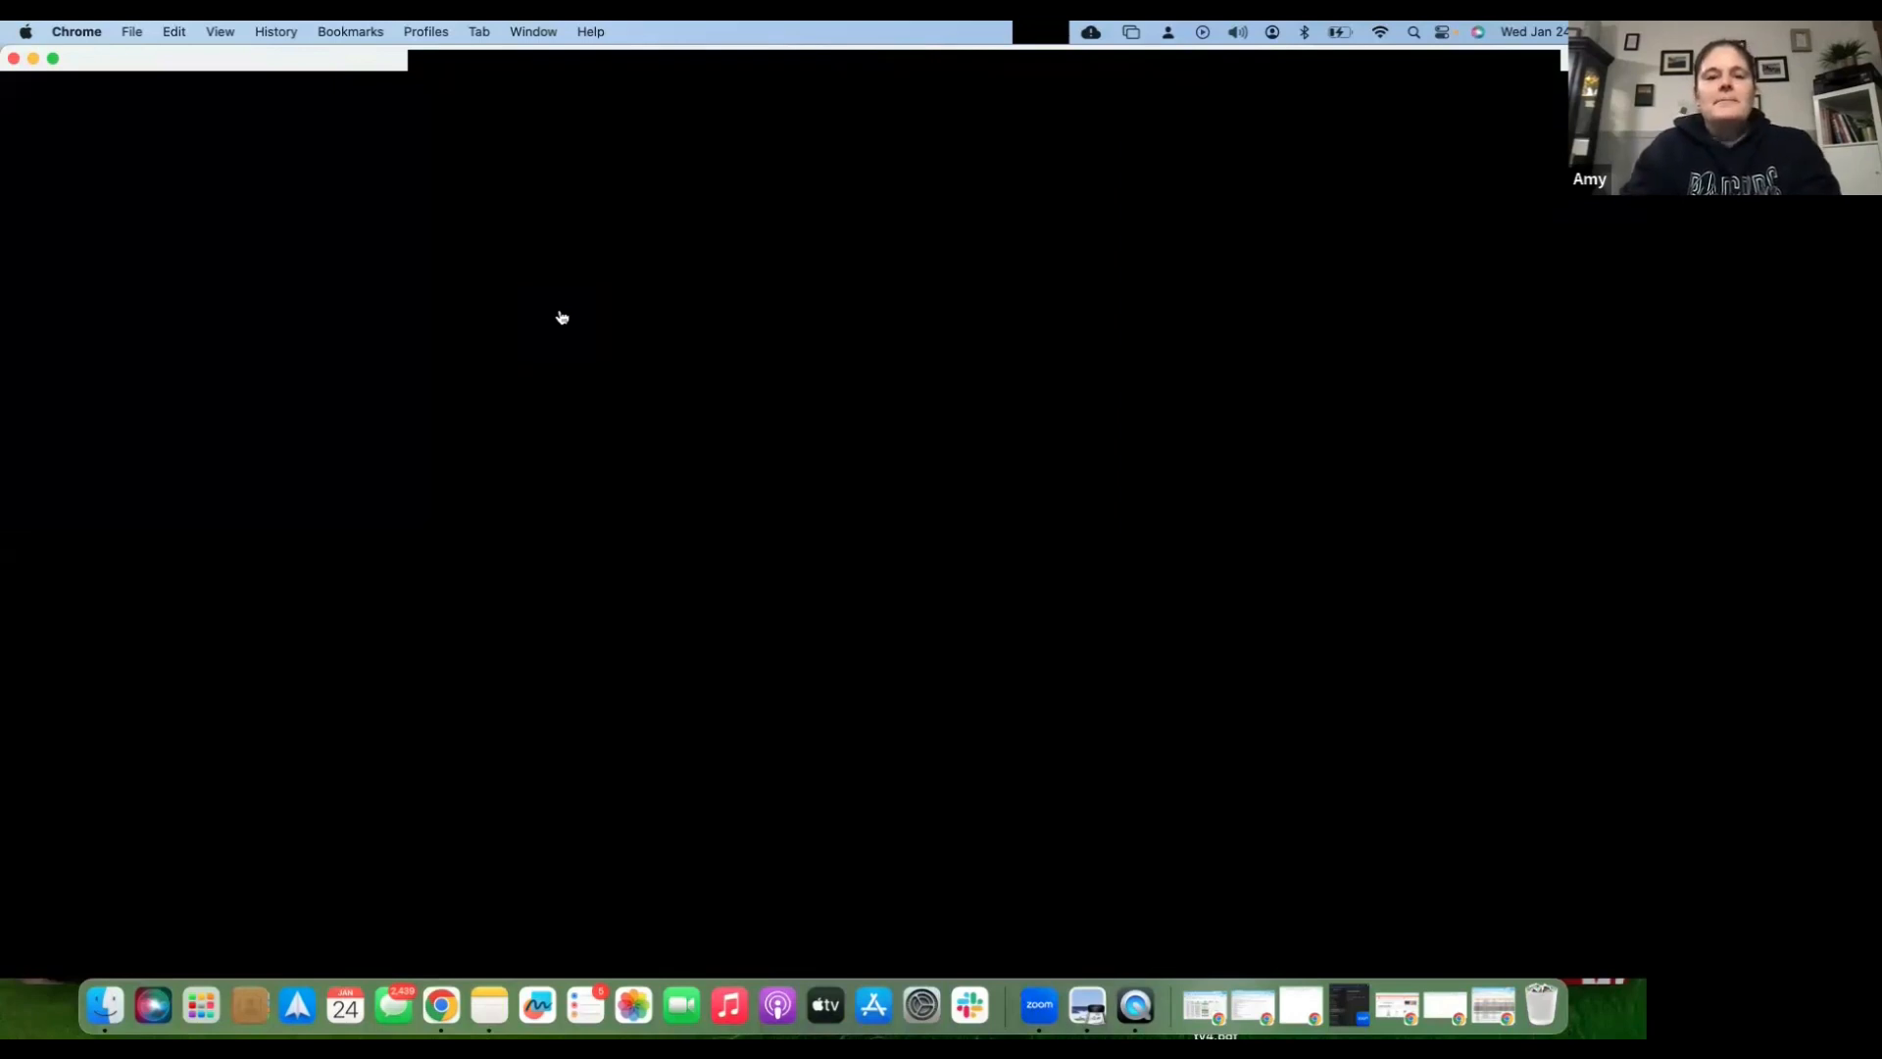
text(Sample St.)
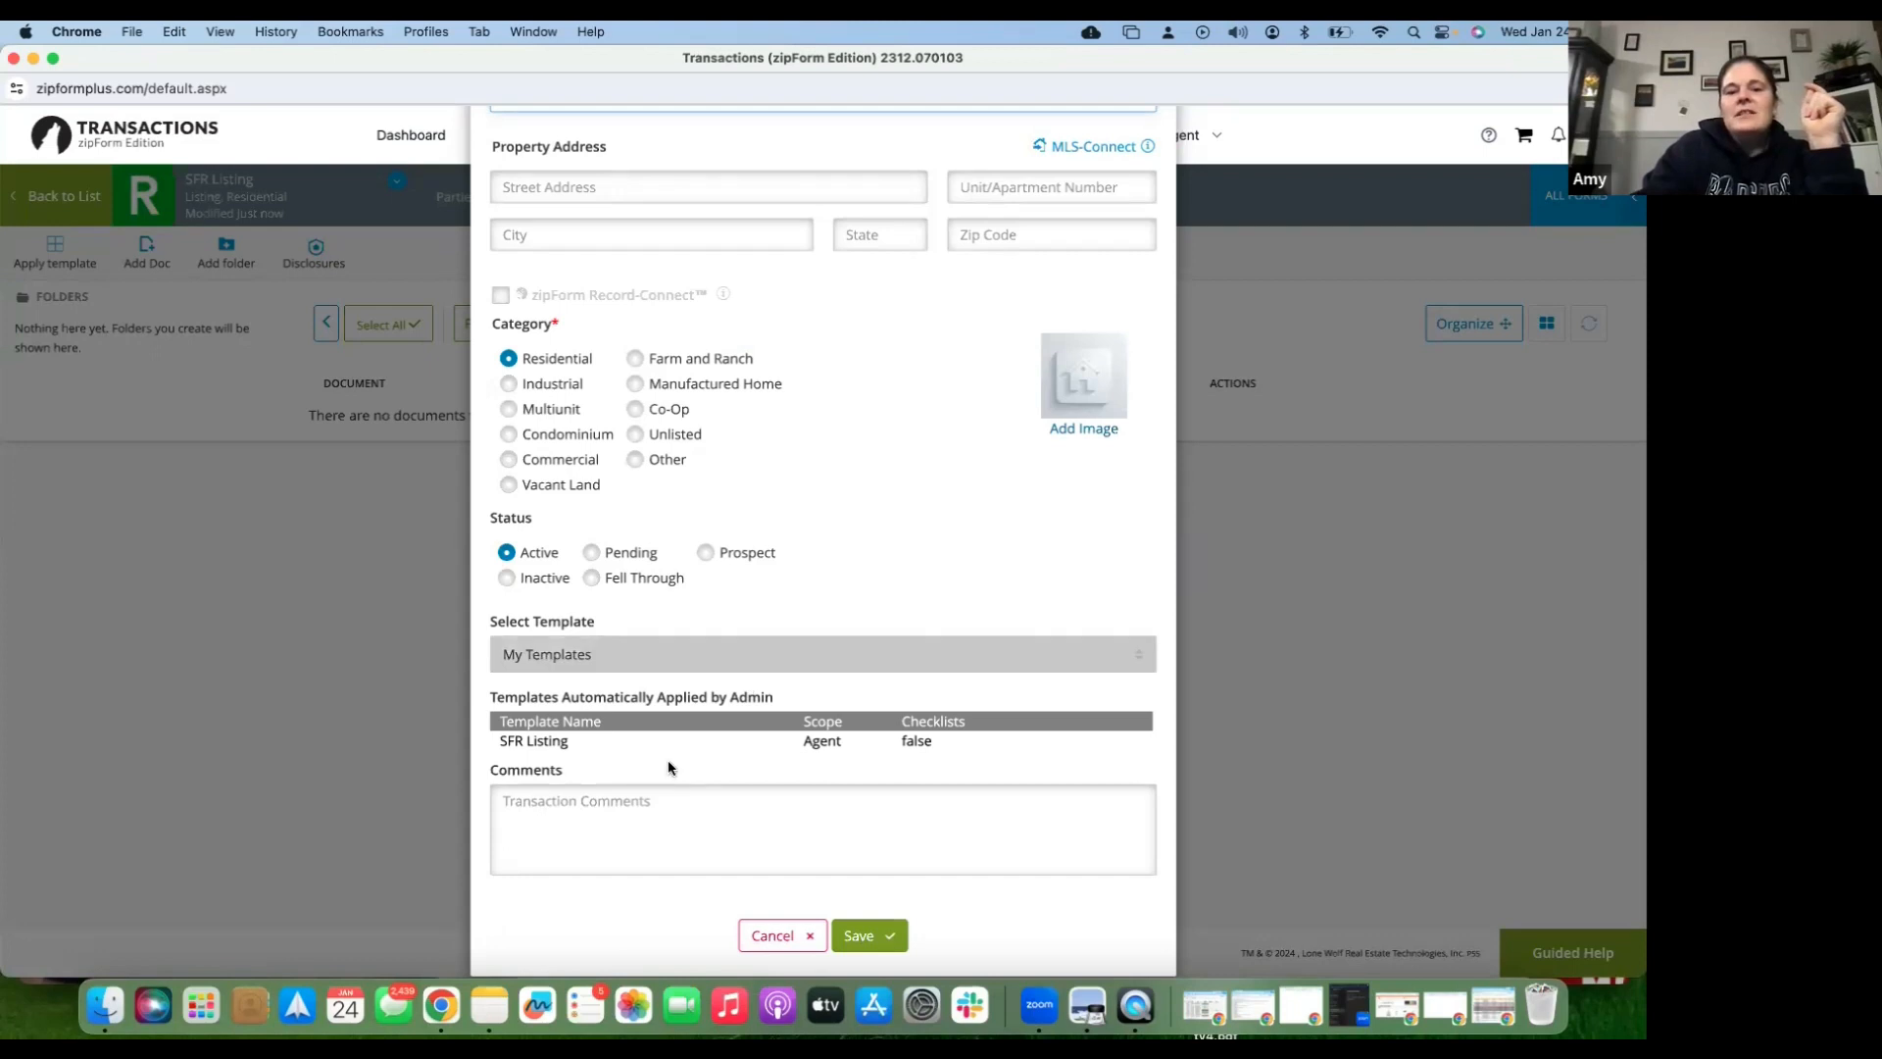
scroll(669, 764, down, 1)
scroll(668, 761, down, 1)
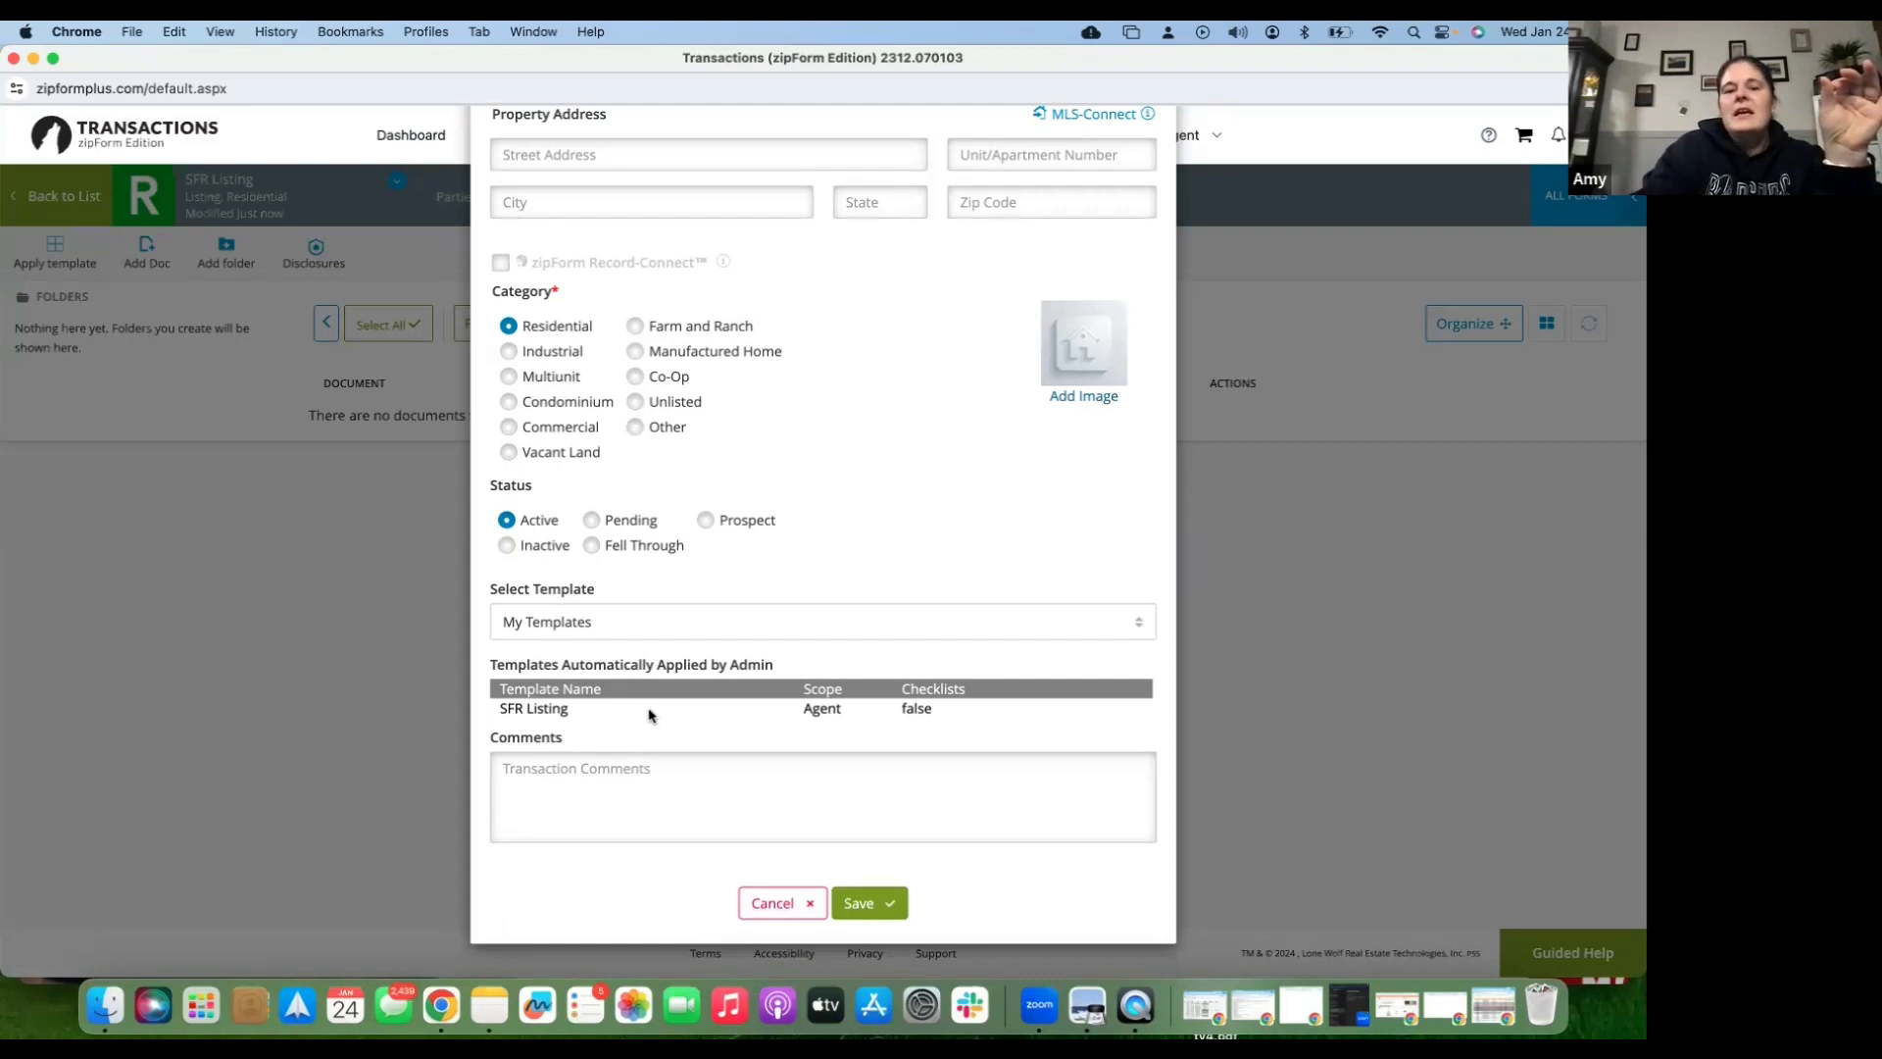
click(652, 631)
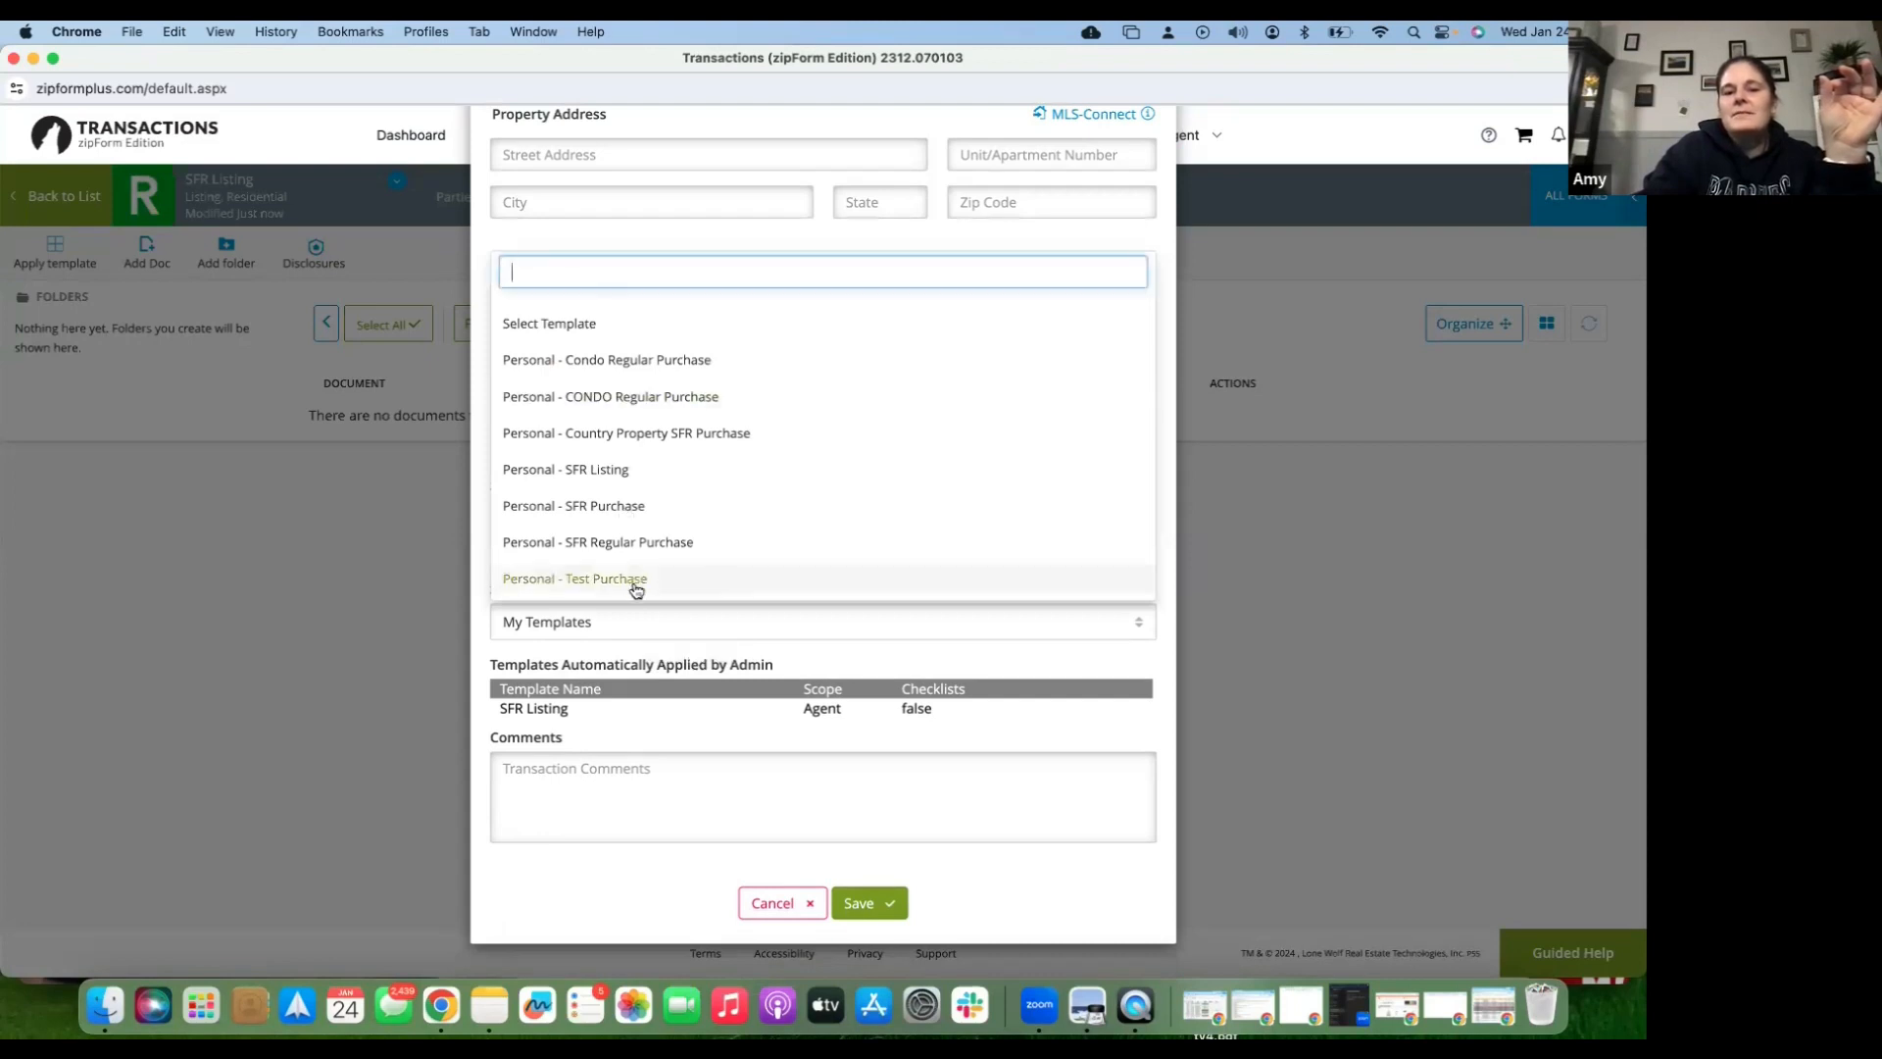
click(650, 725)
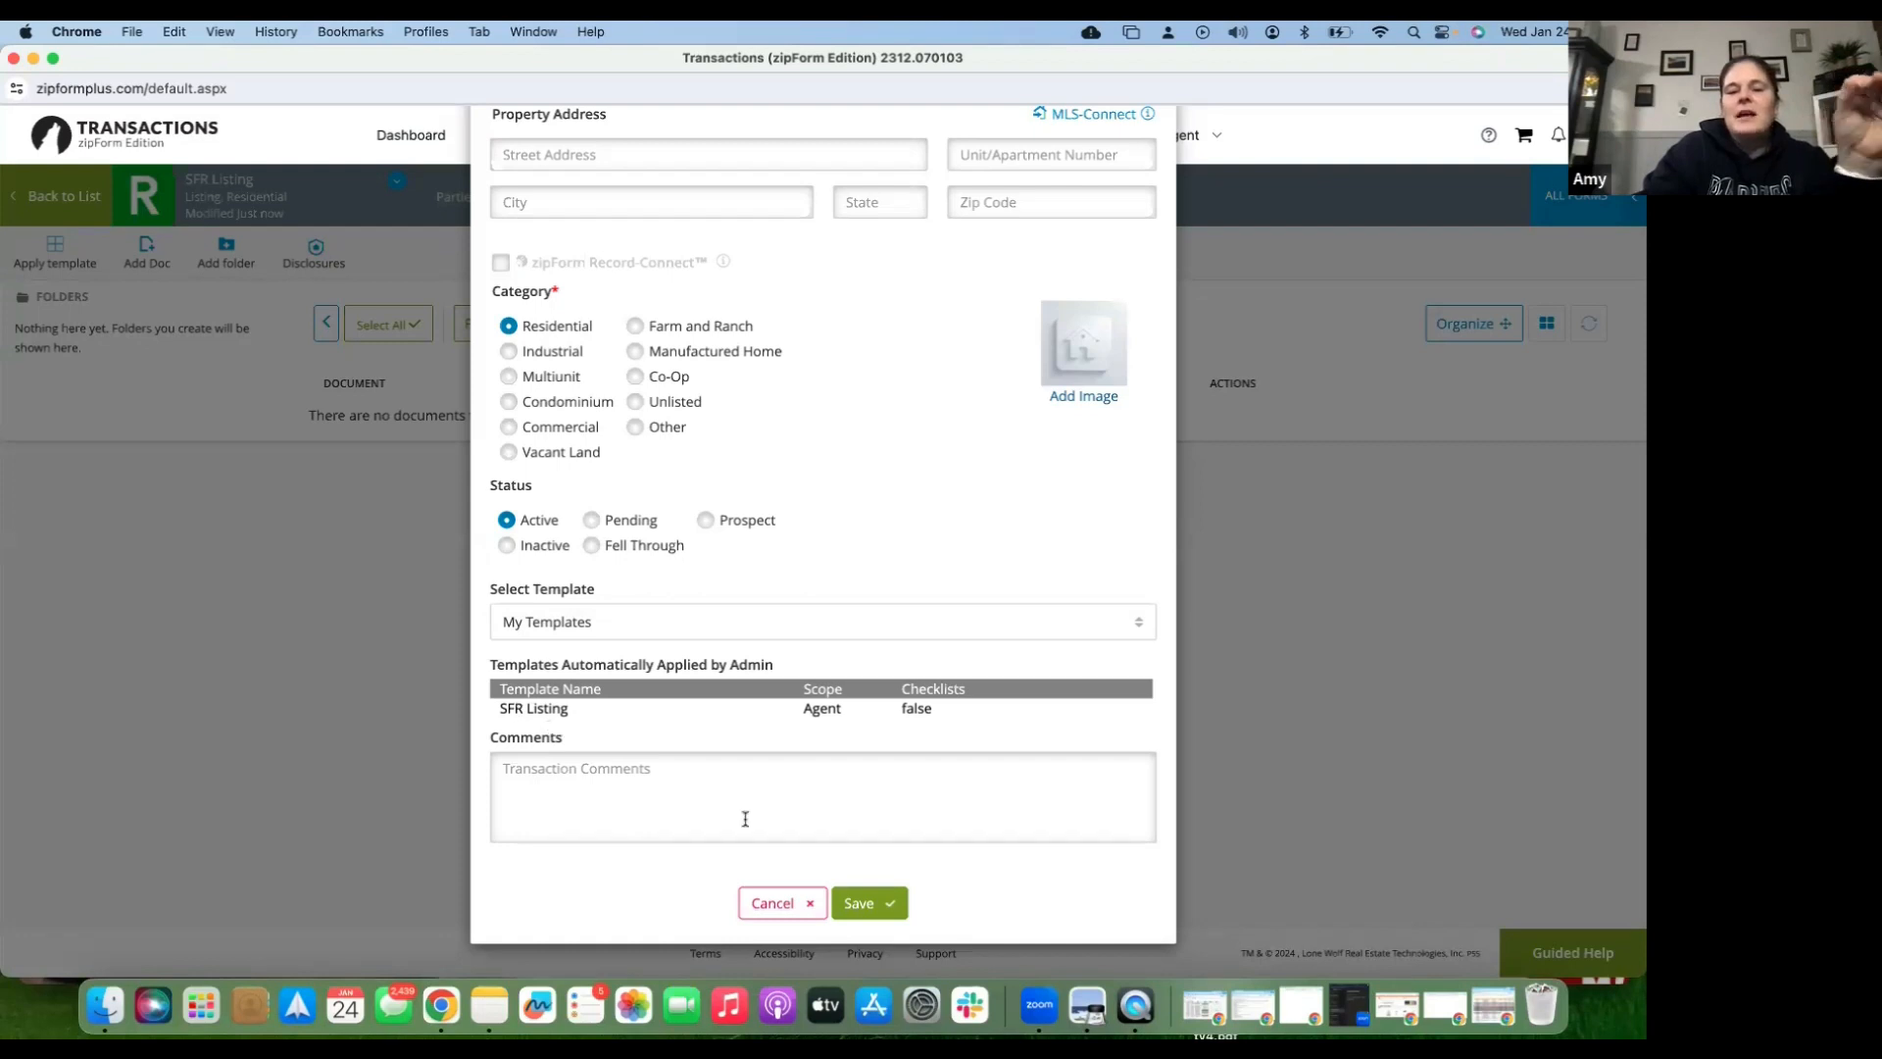
click(877, 910)
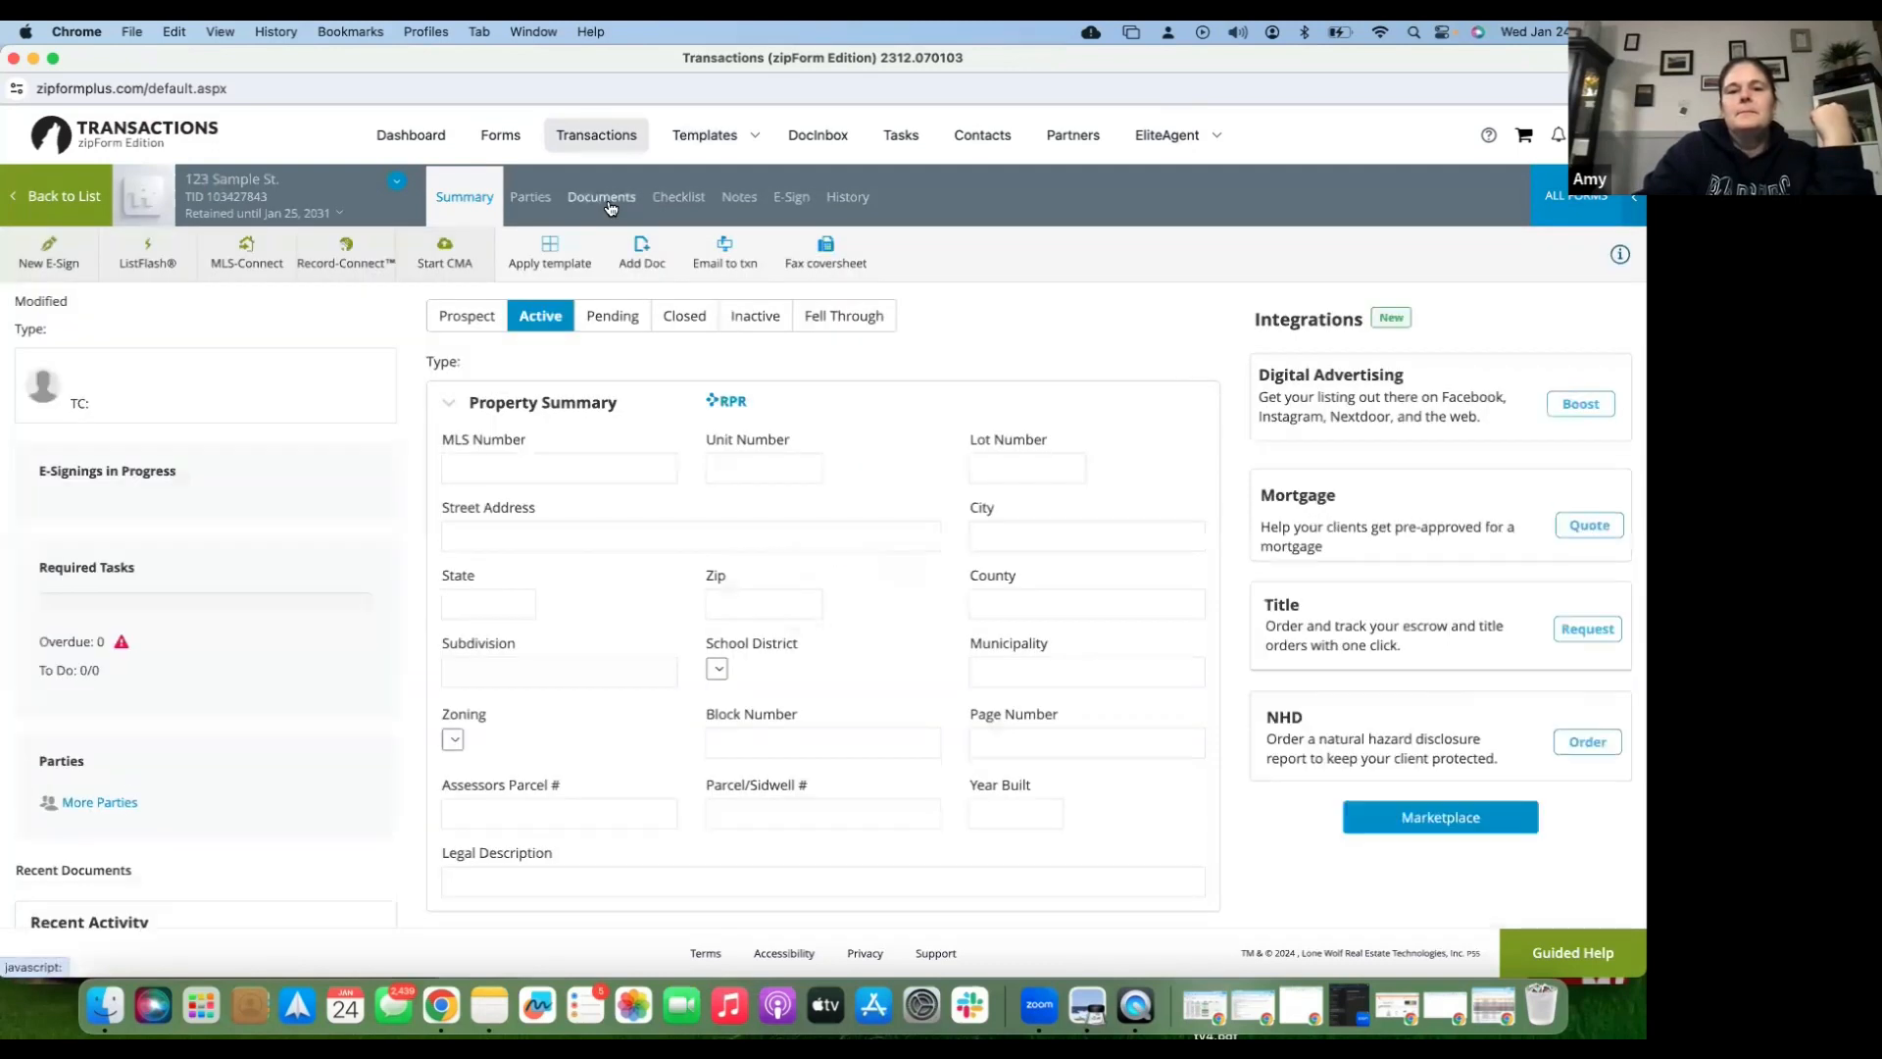
- Show the 123 Sample St. Documents page, which lists no documents yet
click(609, 204)
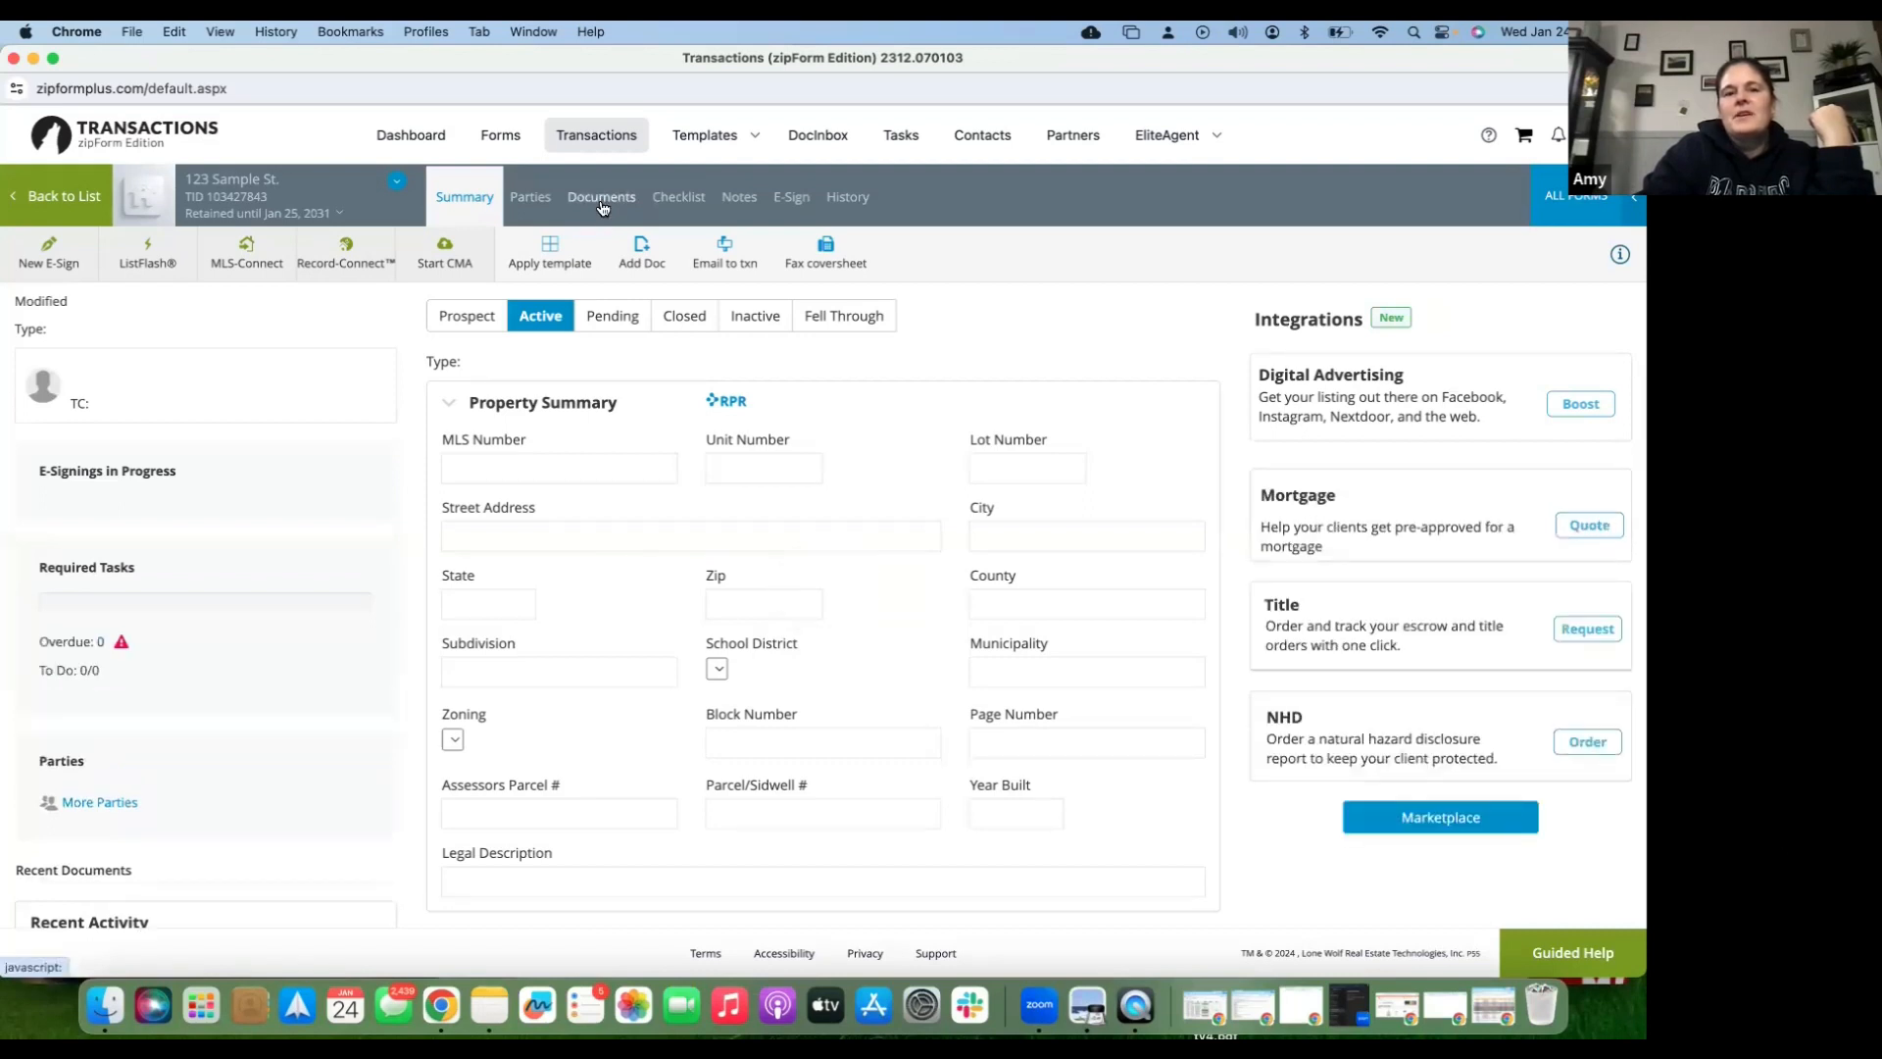
click(602, 198)
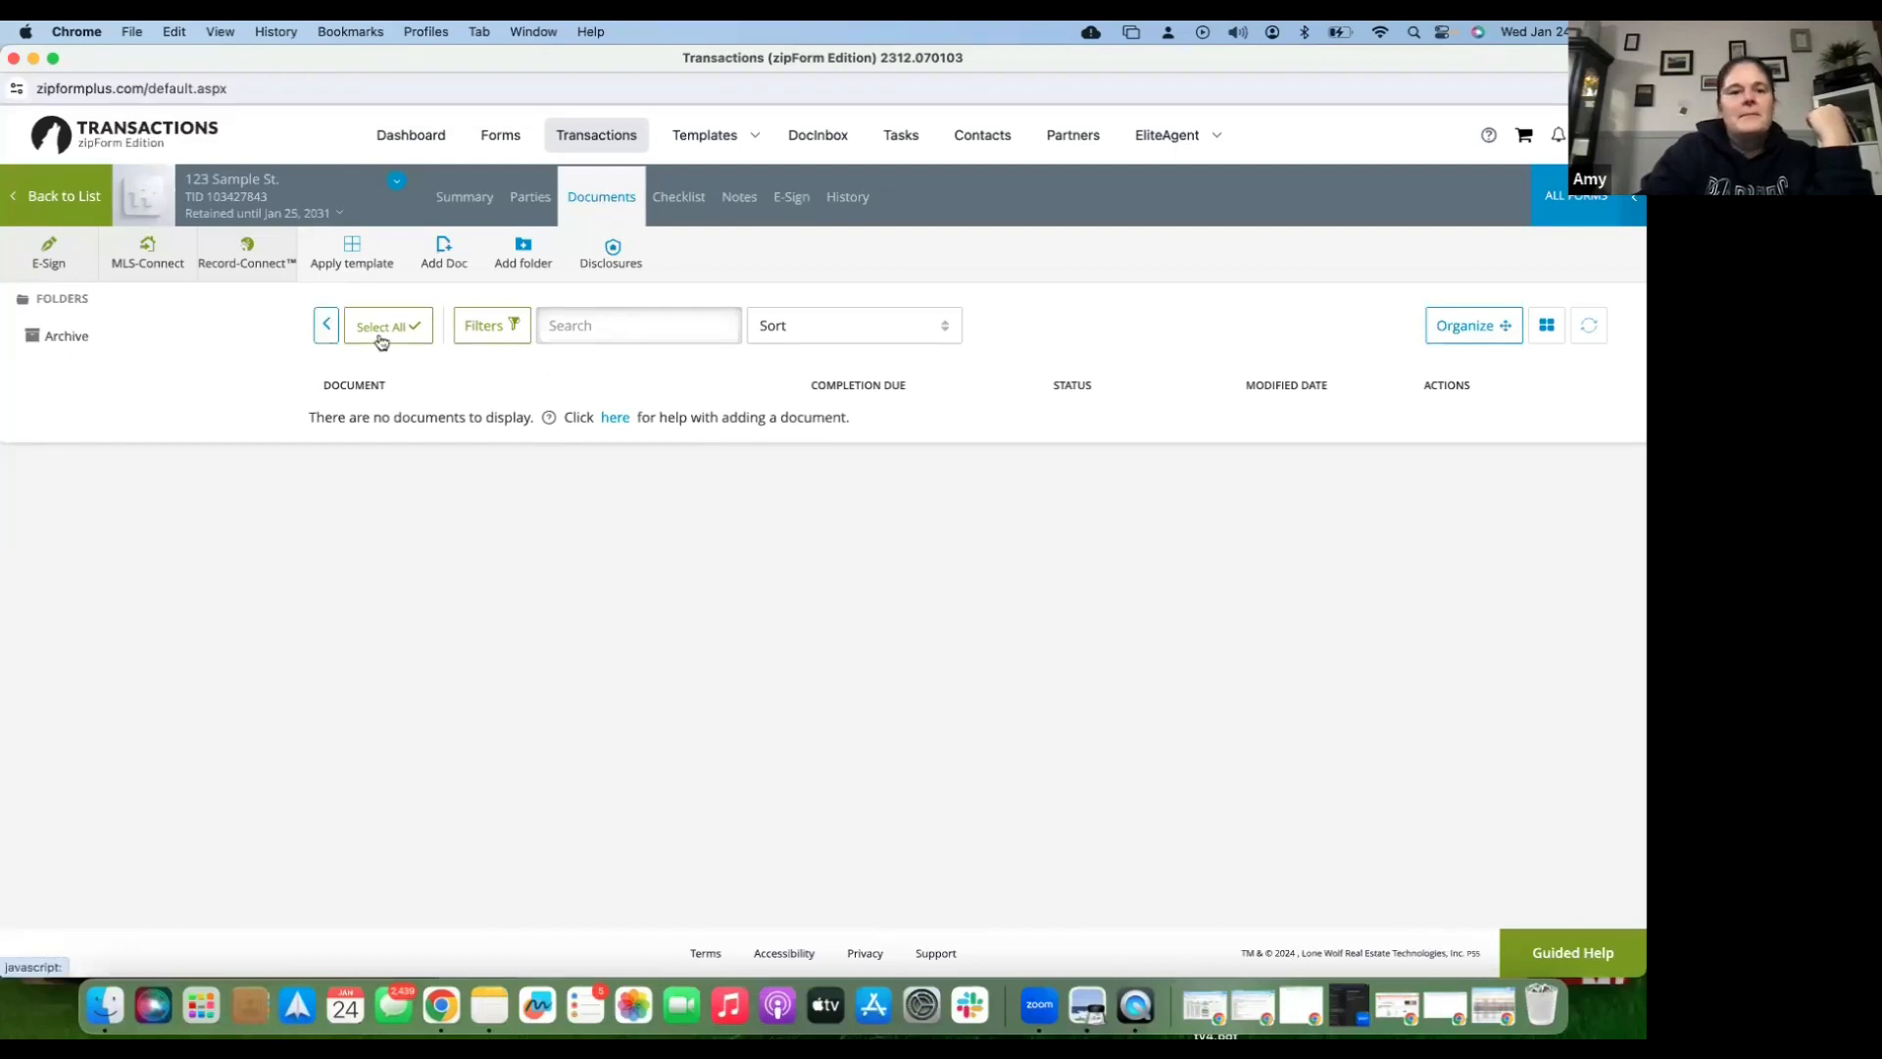
- Apply the SFR Listing template to 123 Sample St., continuing past the duplicate-checklist warning
click(352, 256)
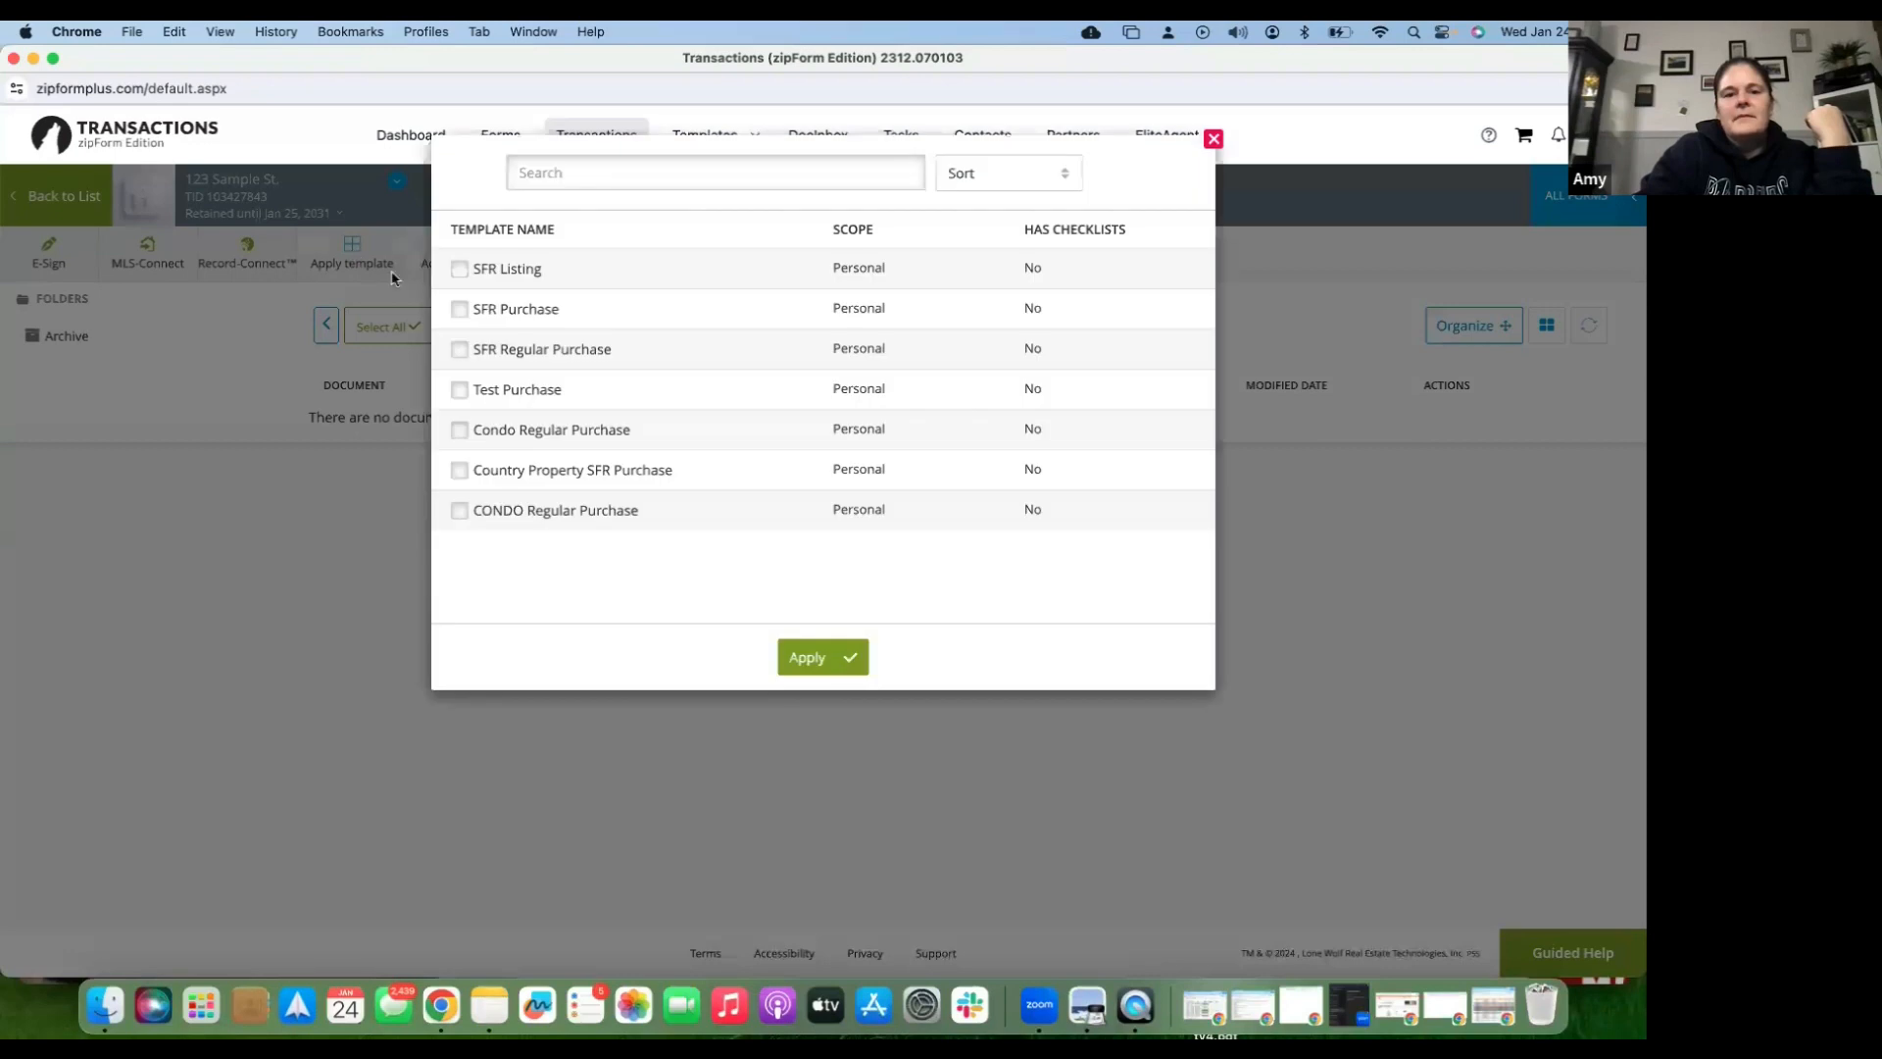
click(460, 271)
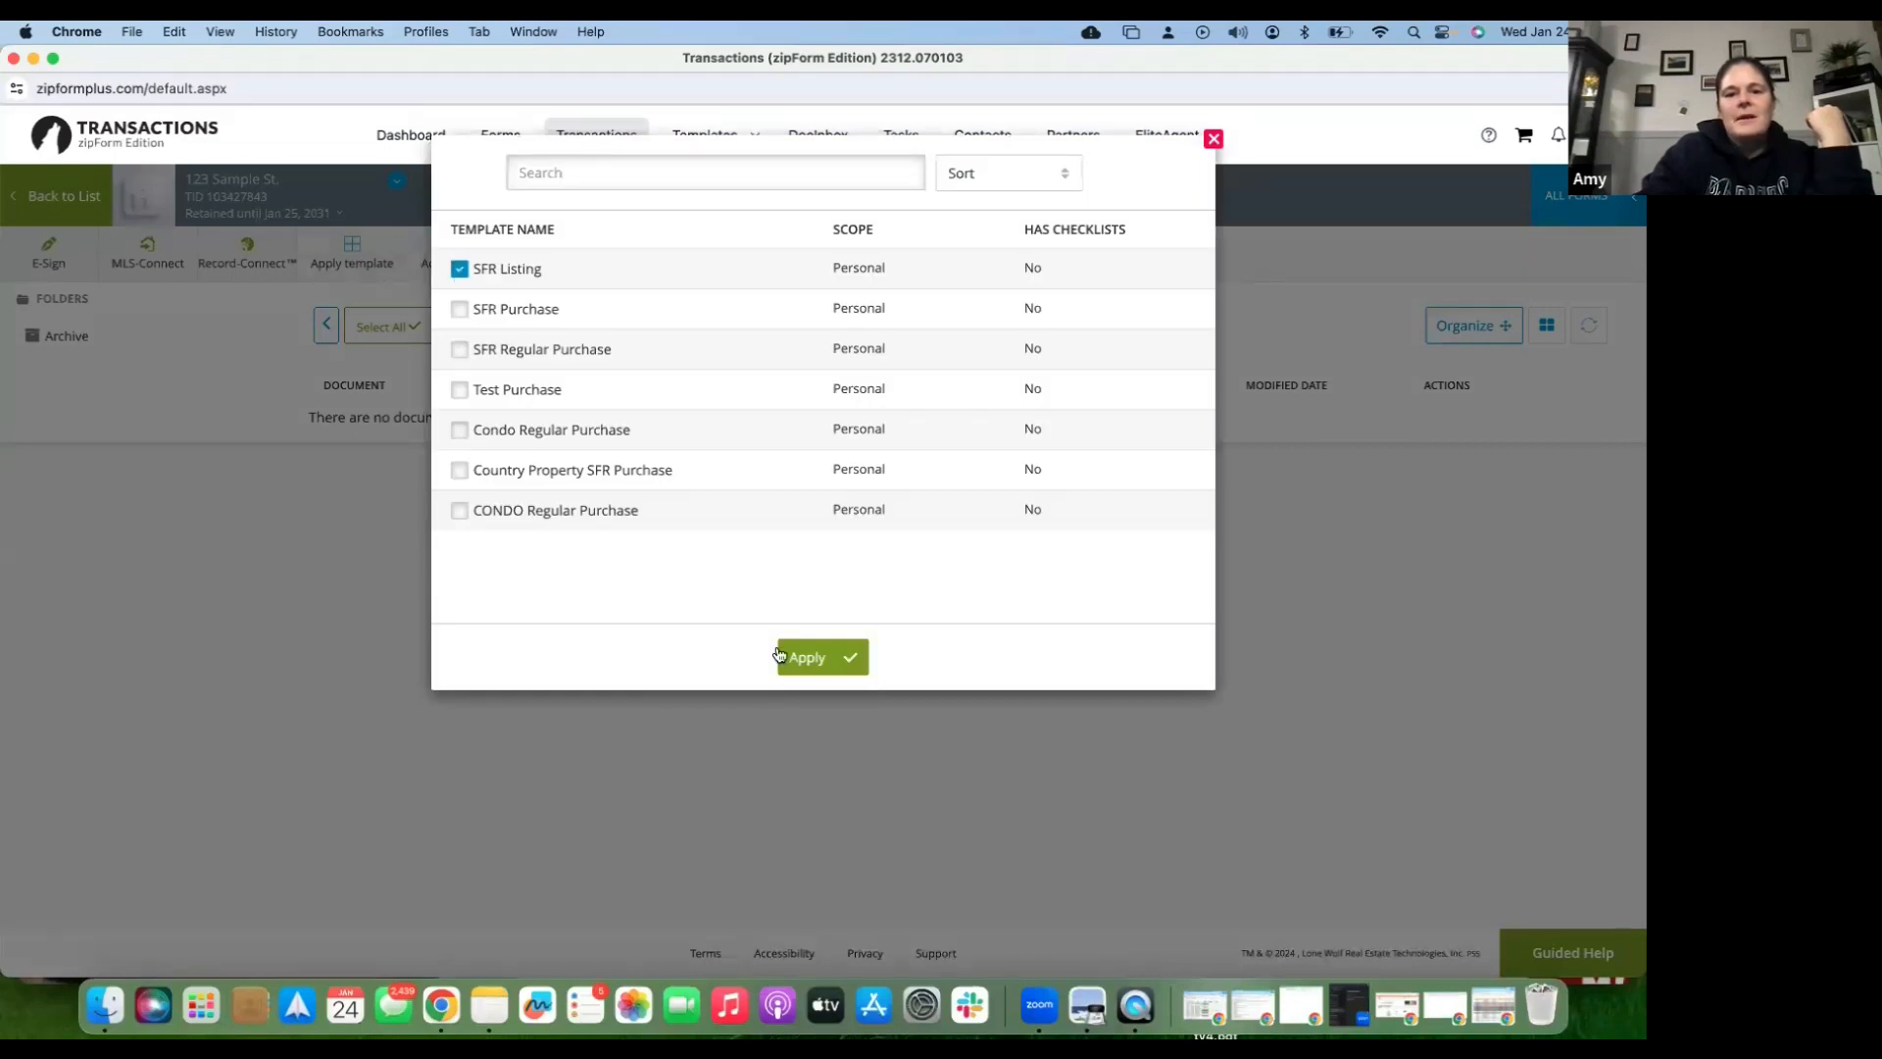
click(813, 666)
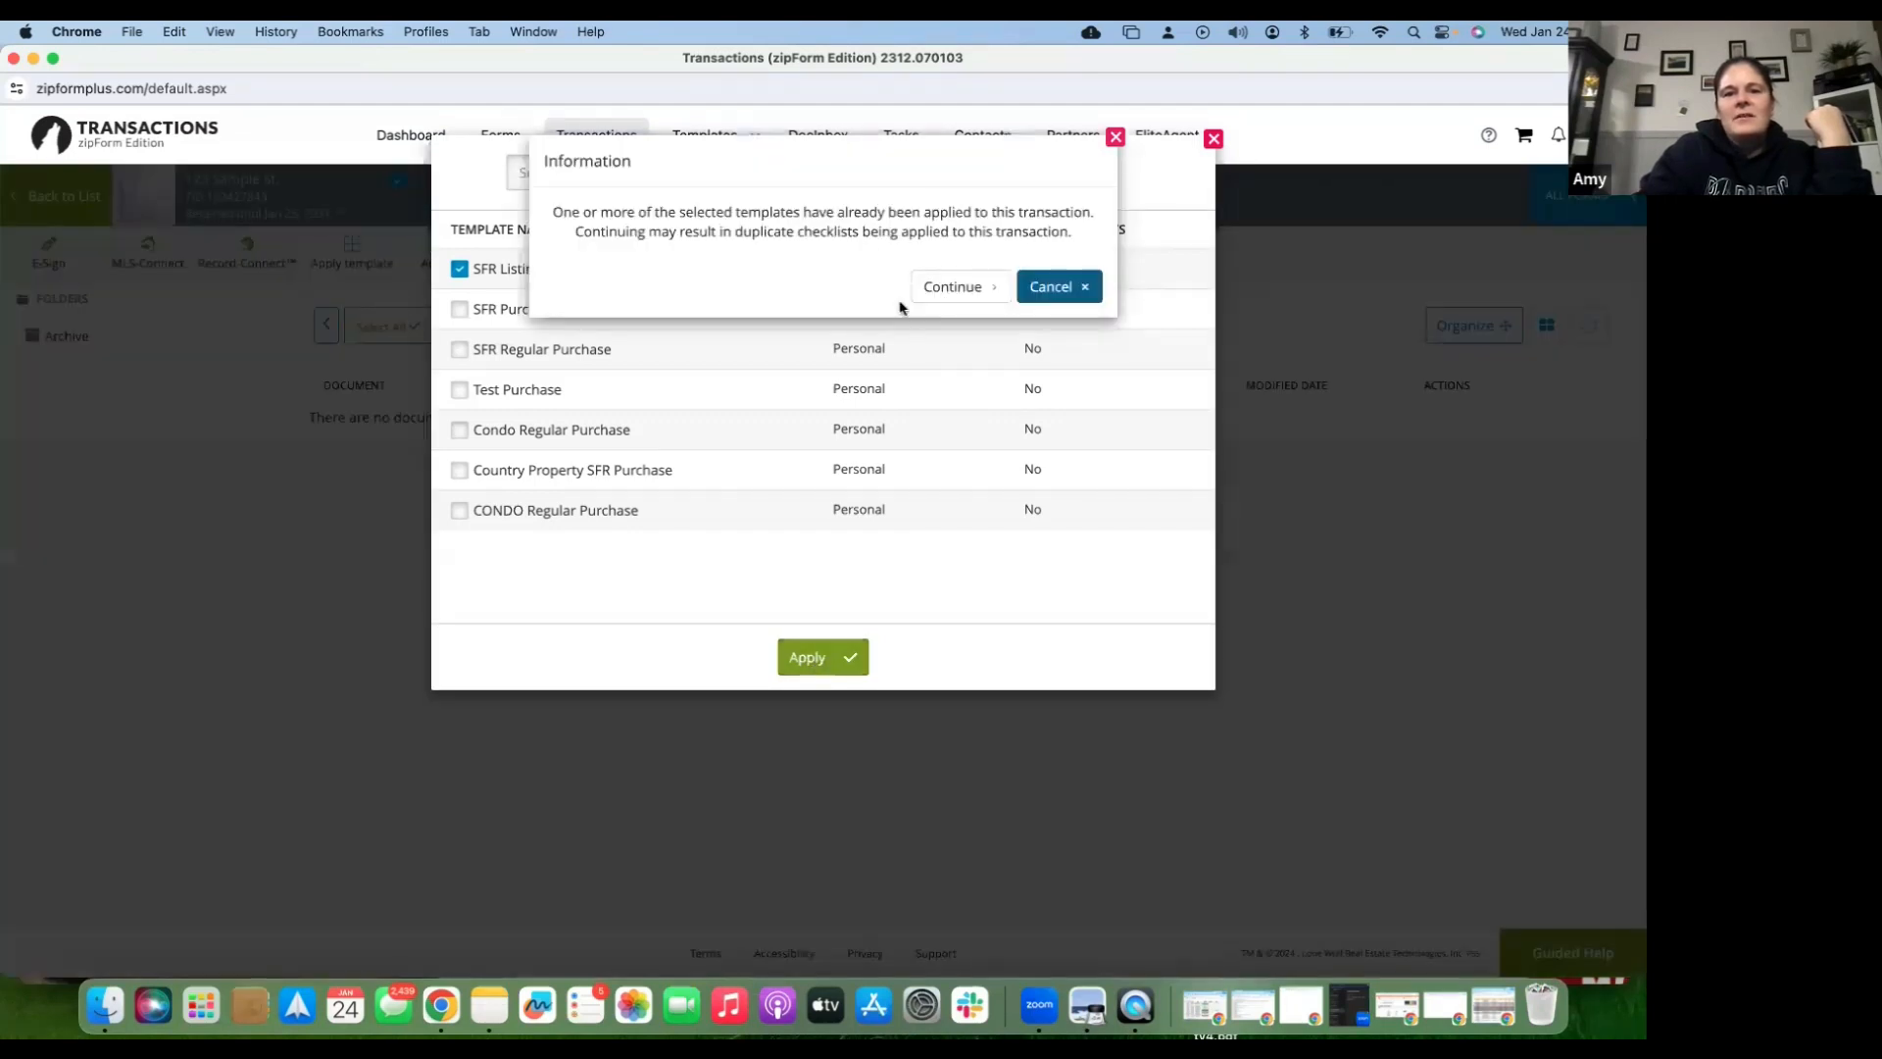
click(968, 286)
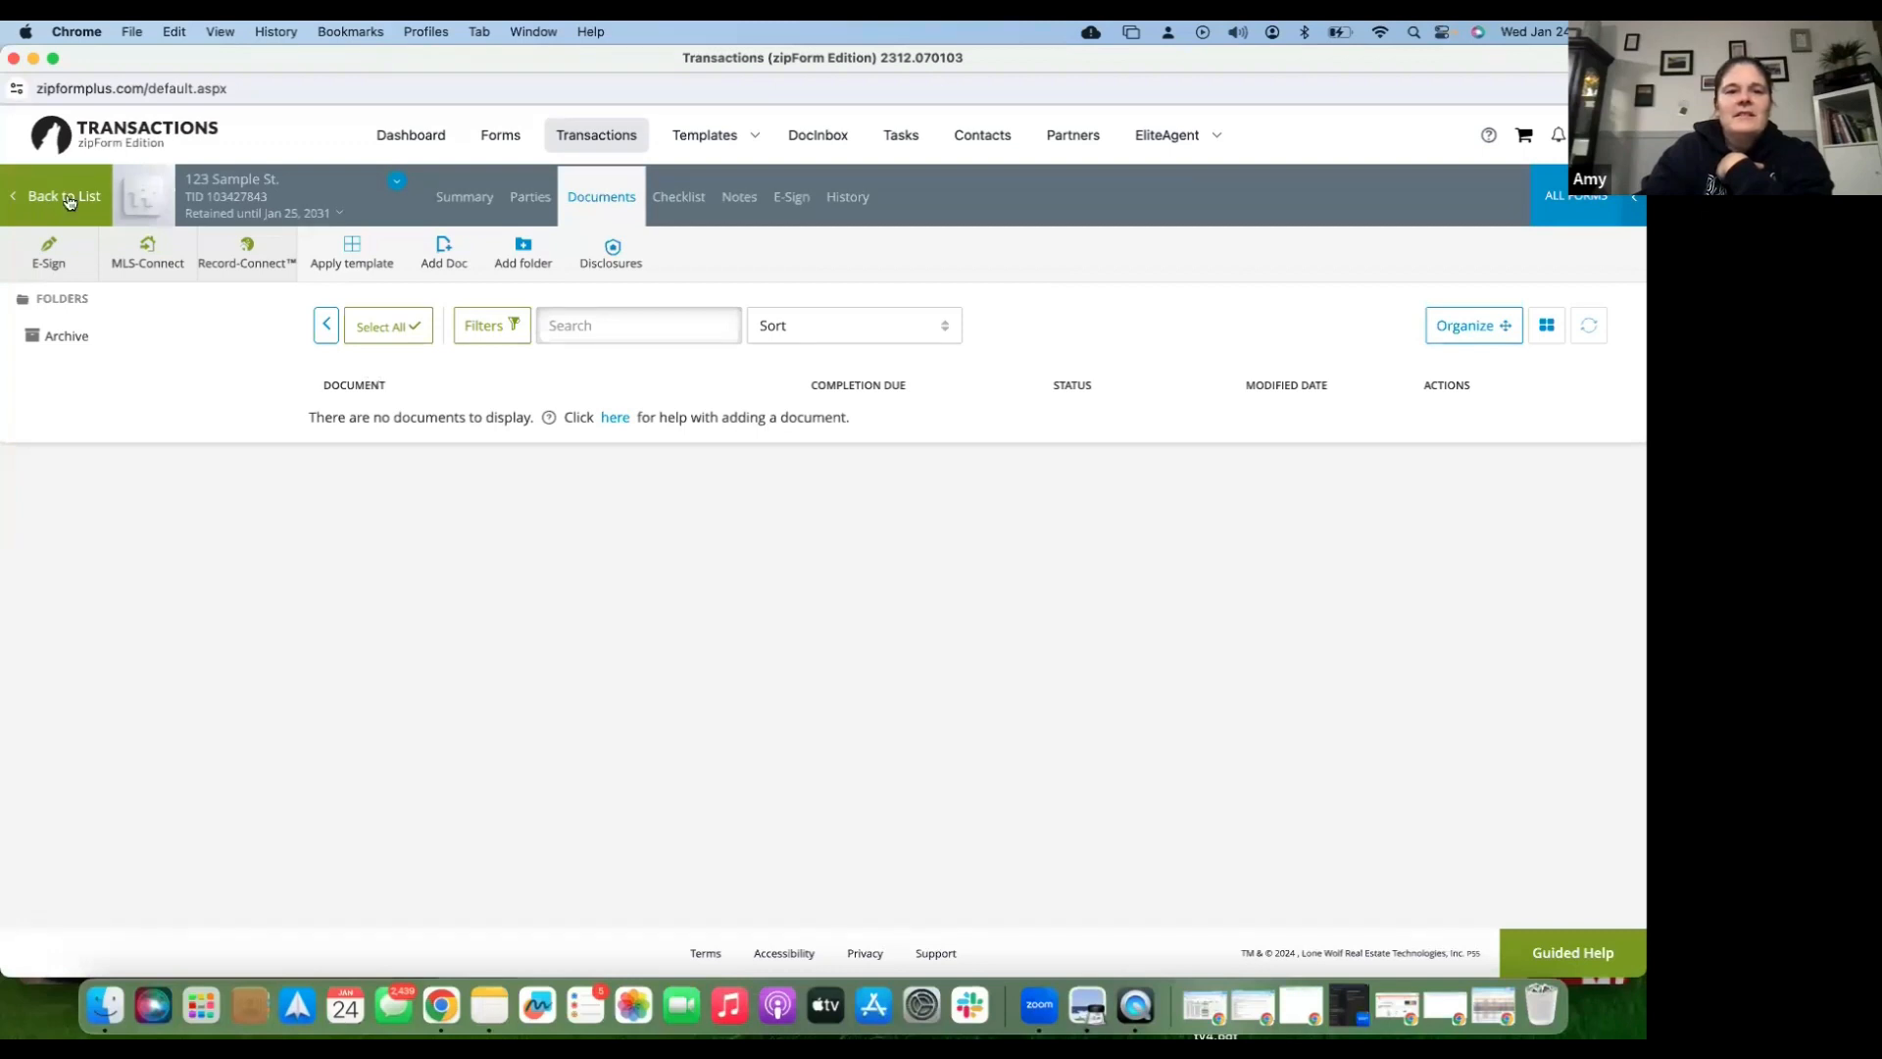
- Return to the transactions list and open the 123 Sample St. card's Summary
click(69, 201)
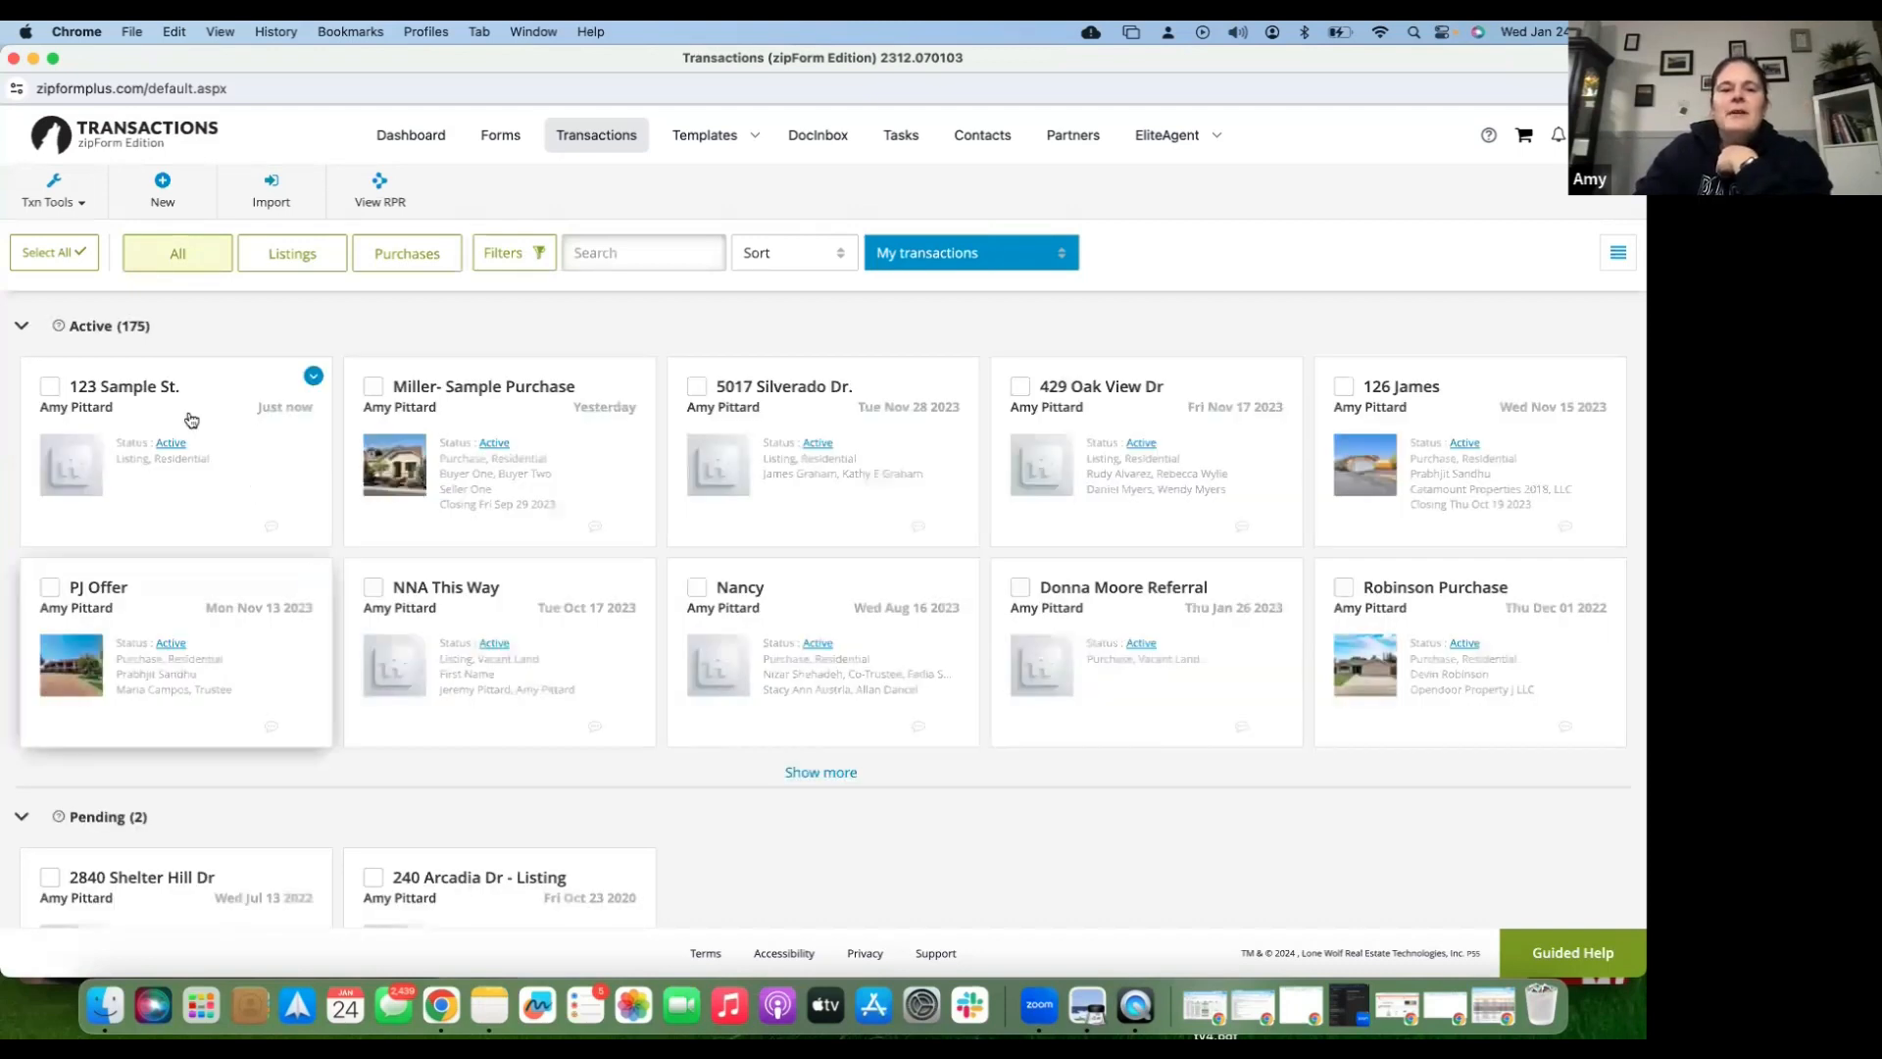
click(191, 419)
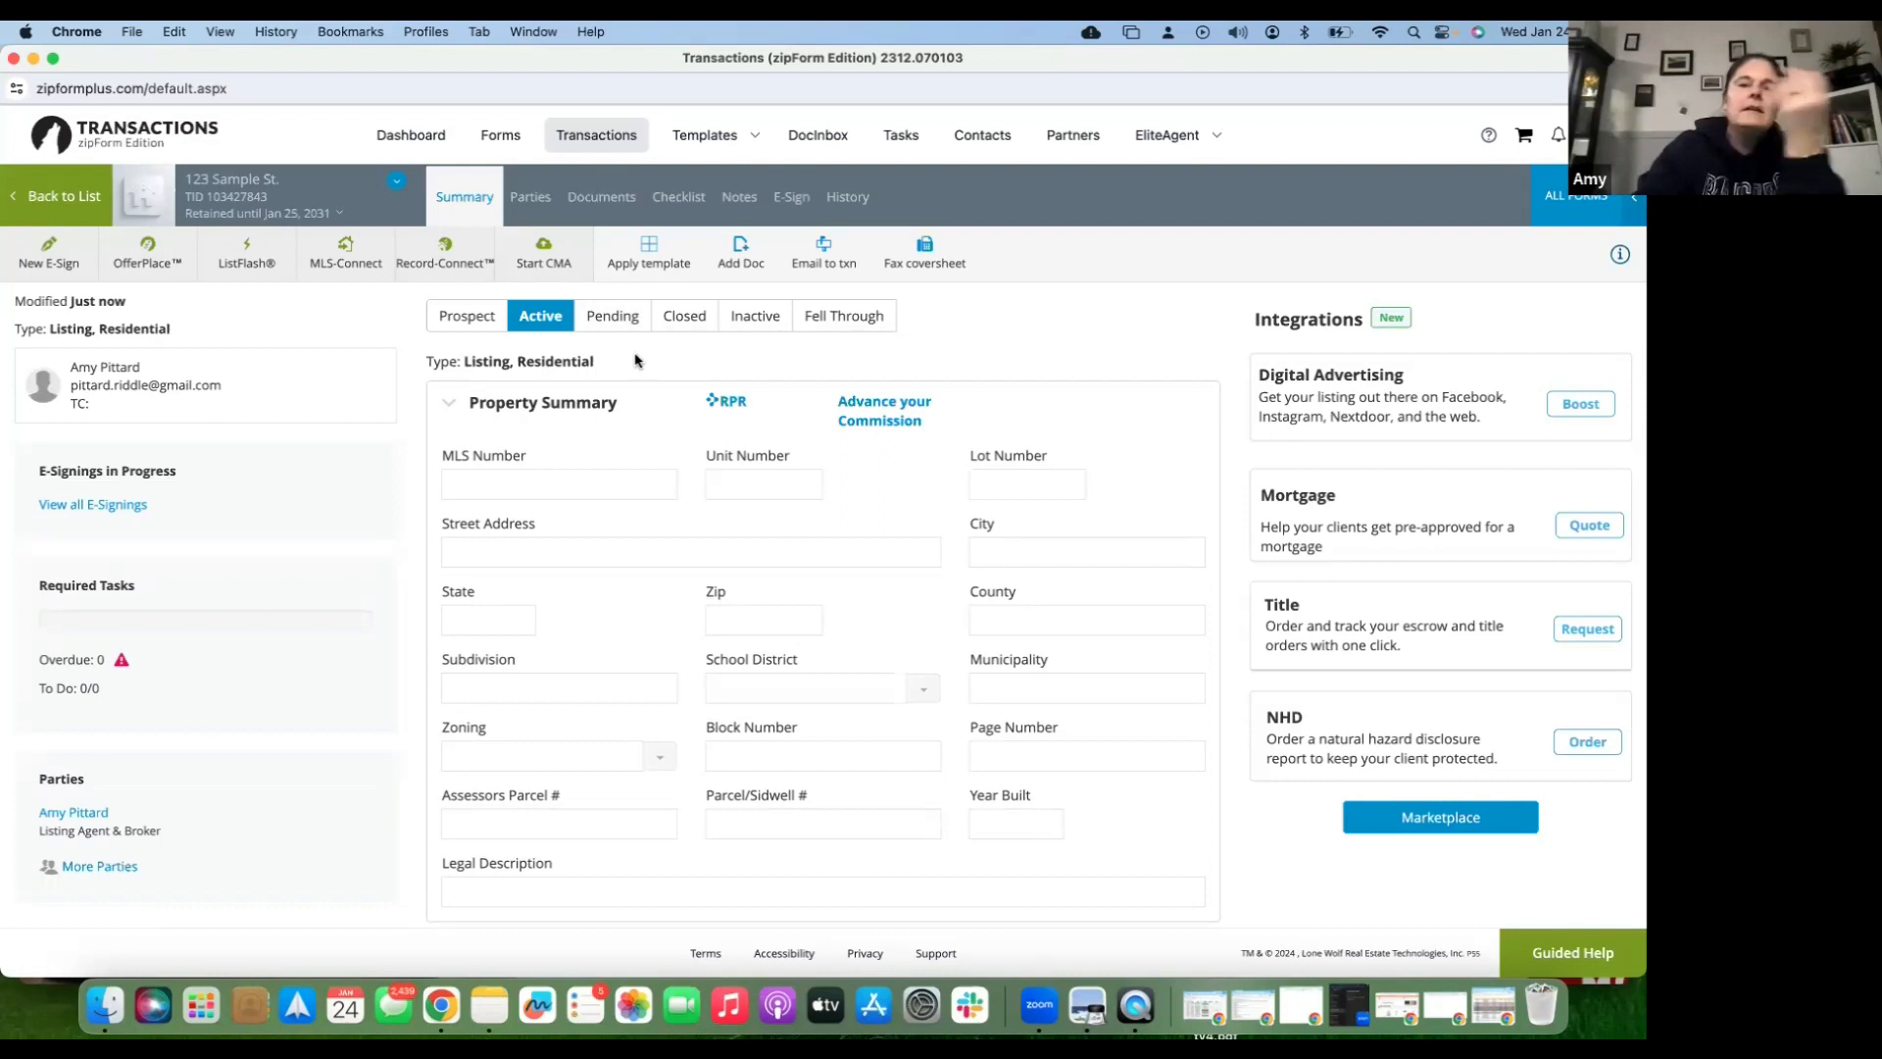
- Show the Documents list and scroll through the template forms, from the RLA to the 370heritageprelim upload
click(603, 206)
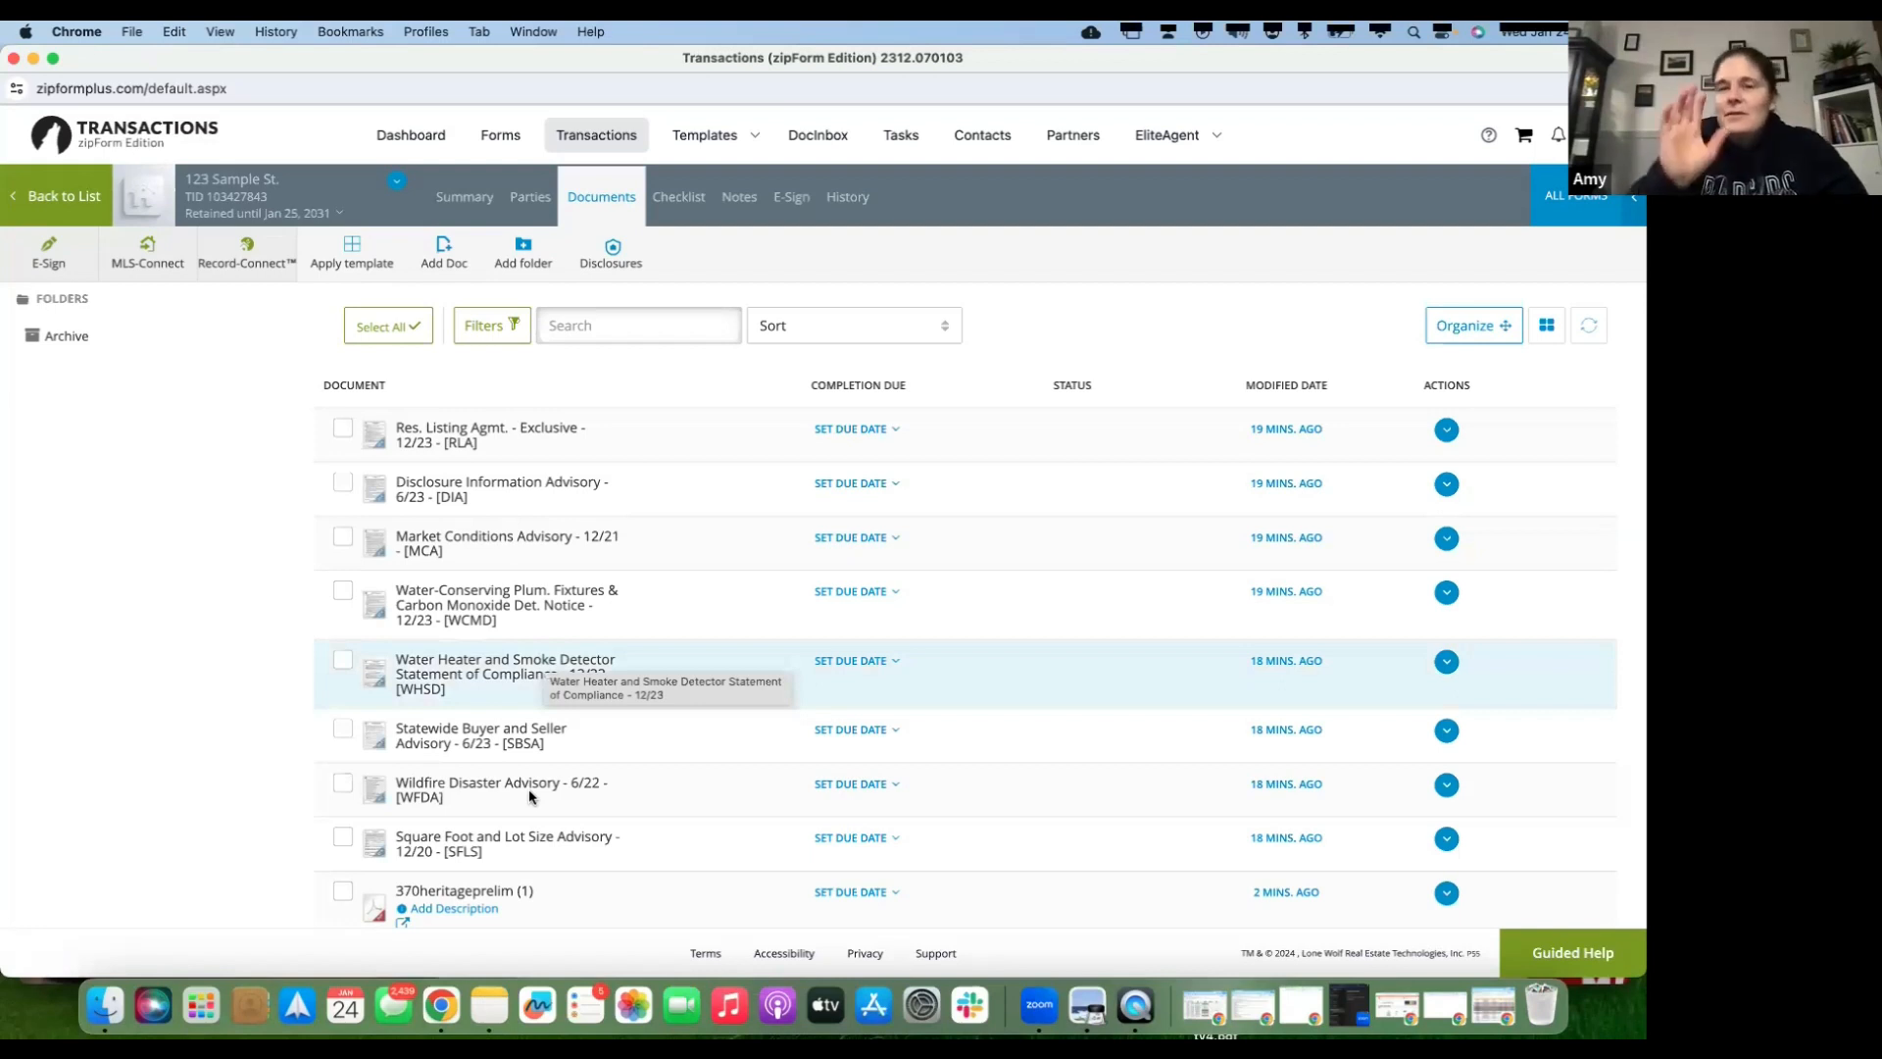
scroll(527, 790, down, 1)
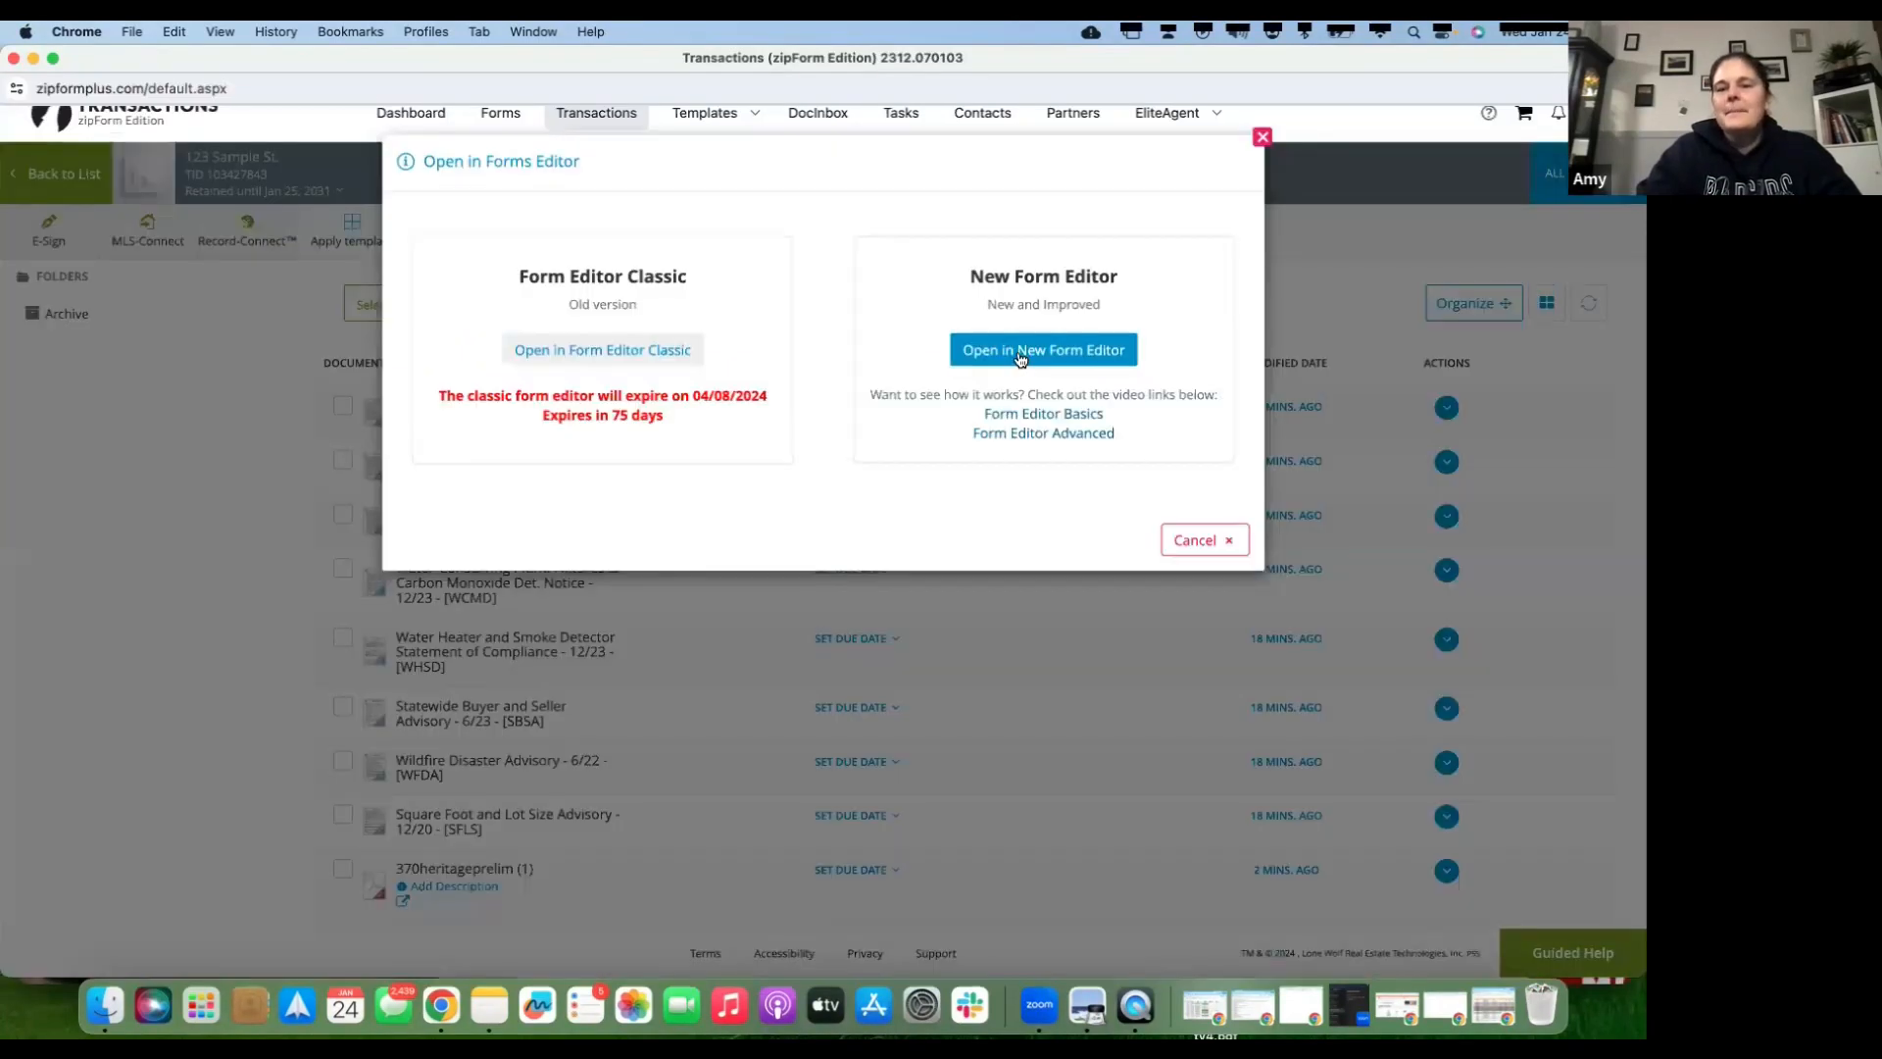
- Open the listing agreement in the new form editor, scroll through it, then go back to Documents
click(1020, 353)
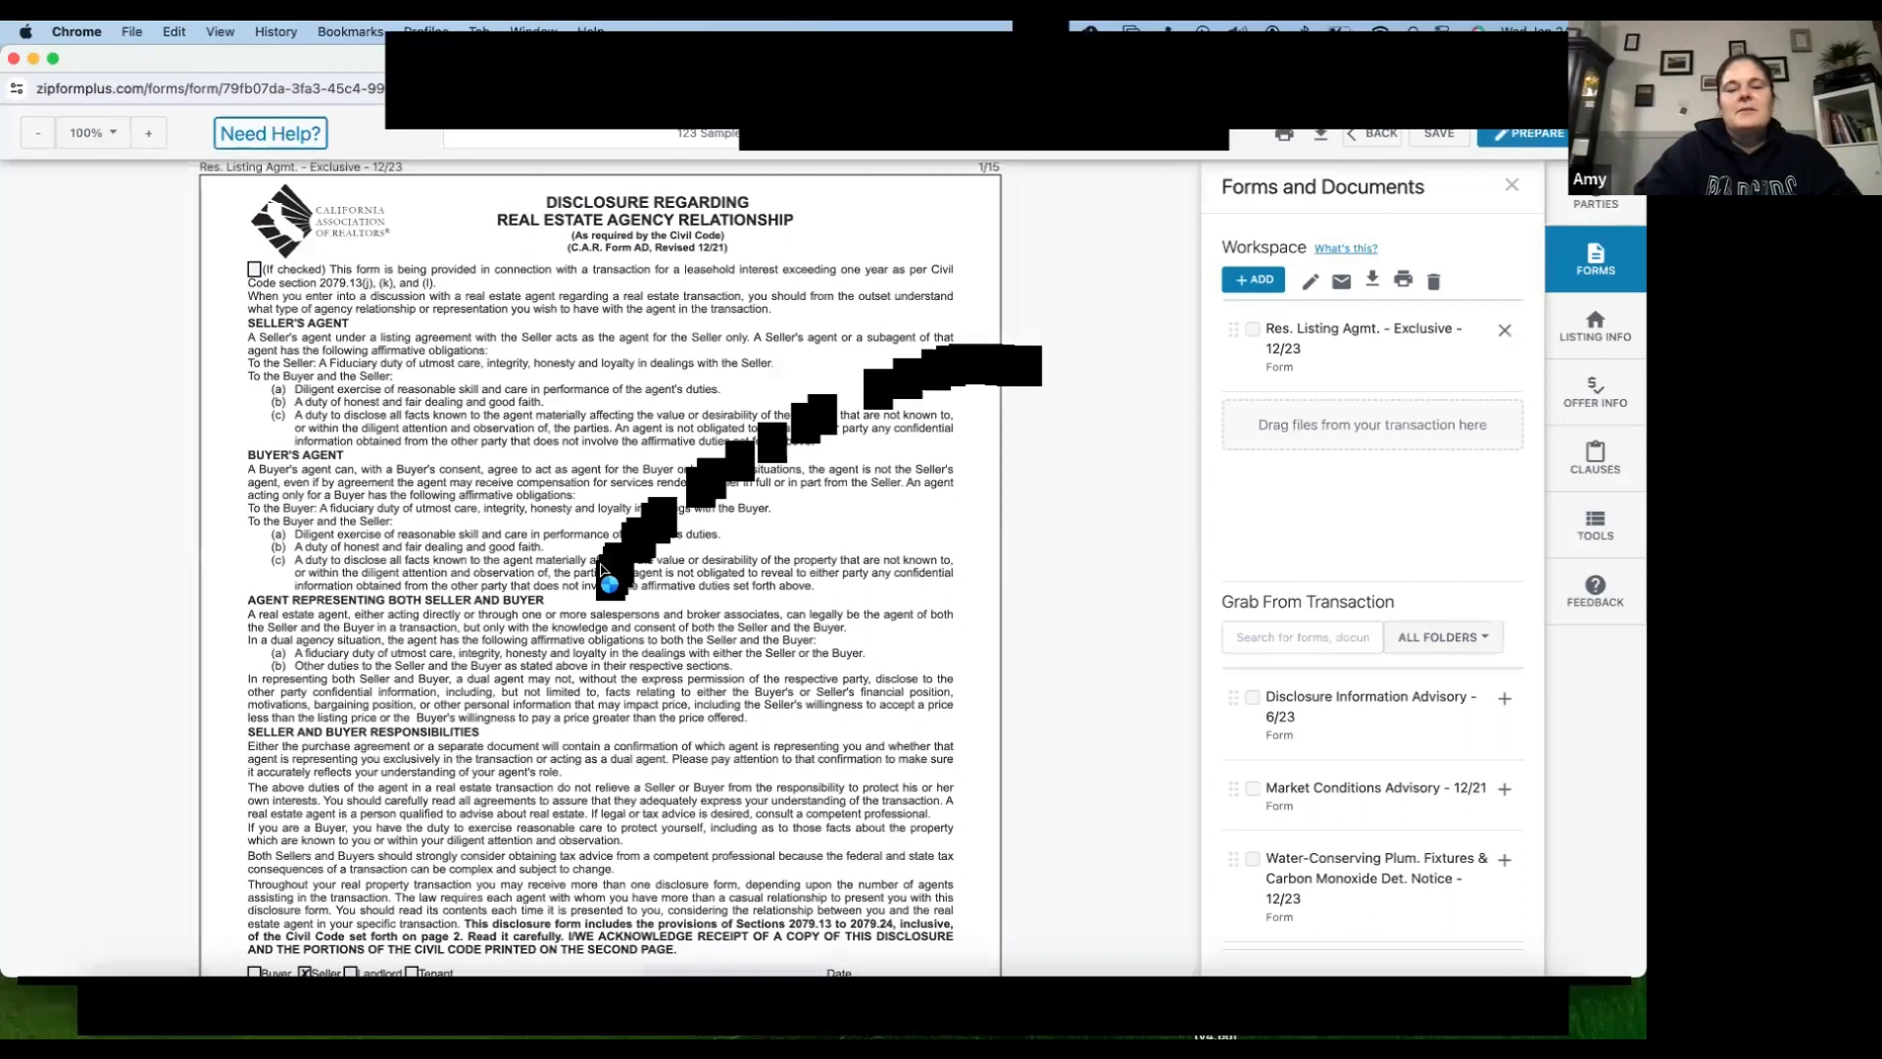
scroll(556, 800, down, 3)
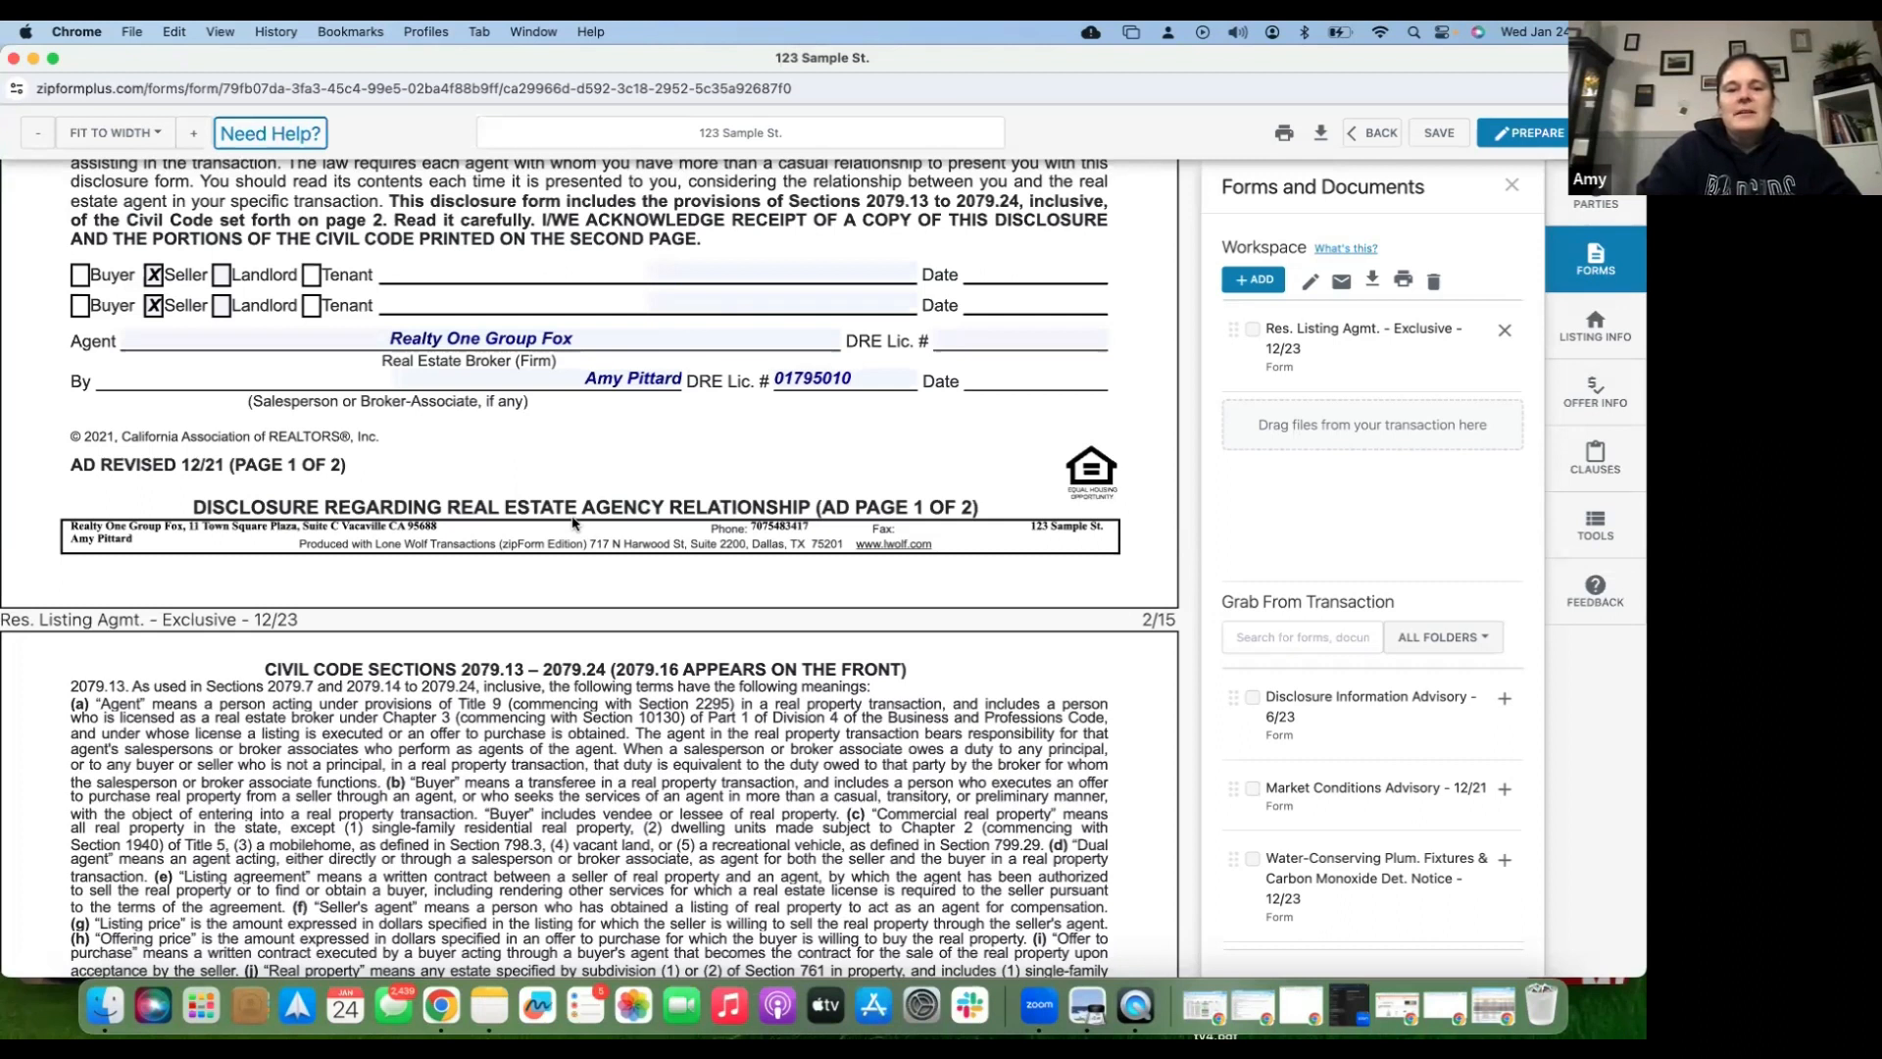
scroll(574, 523, down, 15)
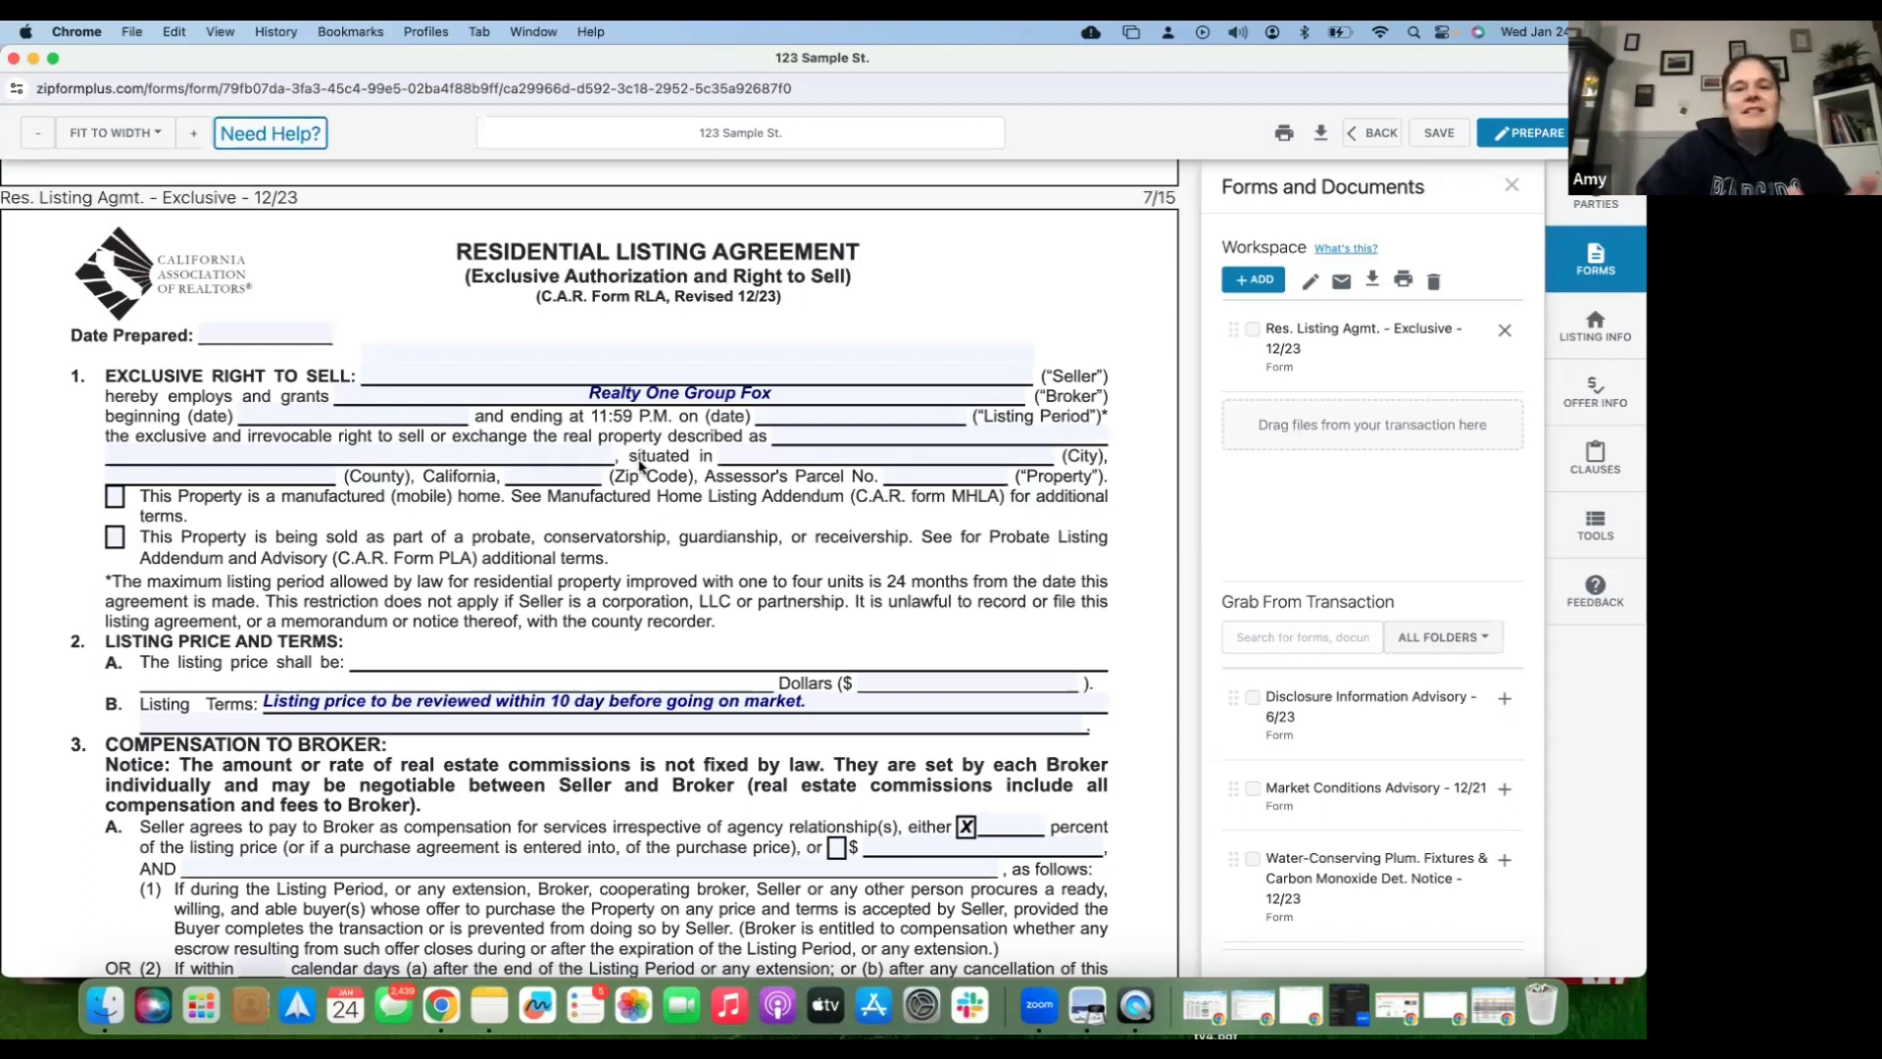
scroll(639, 466, up, 3)
scroll(639, 467, up, 10)
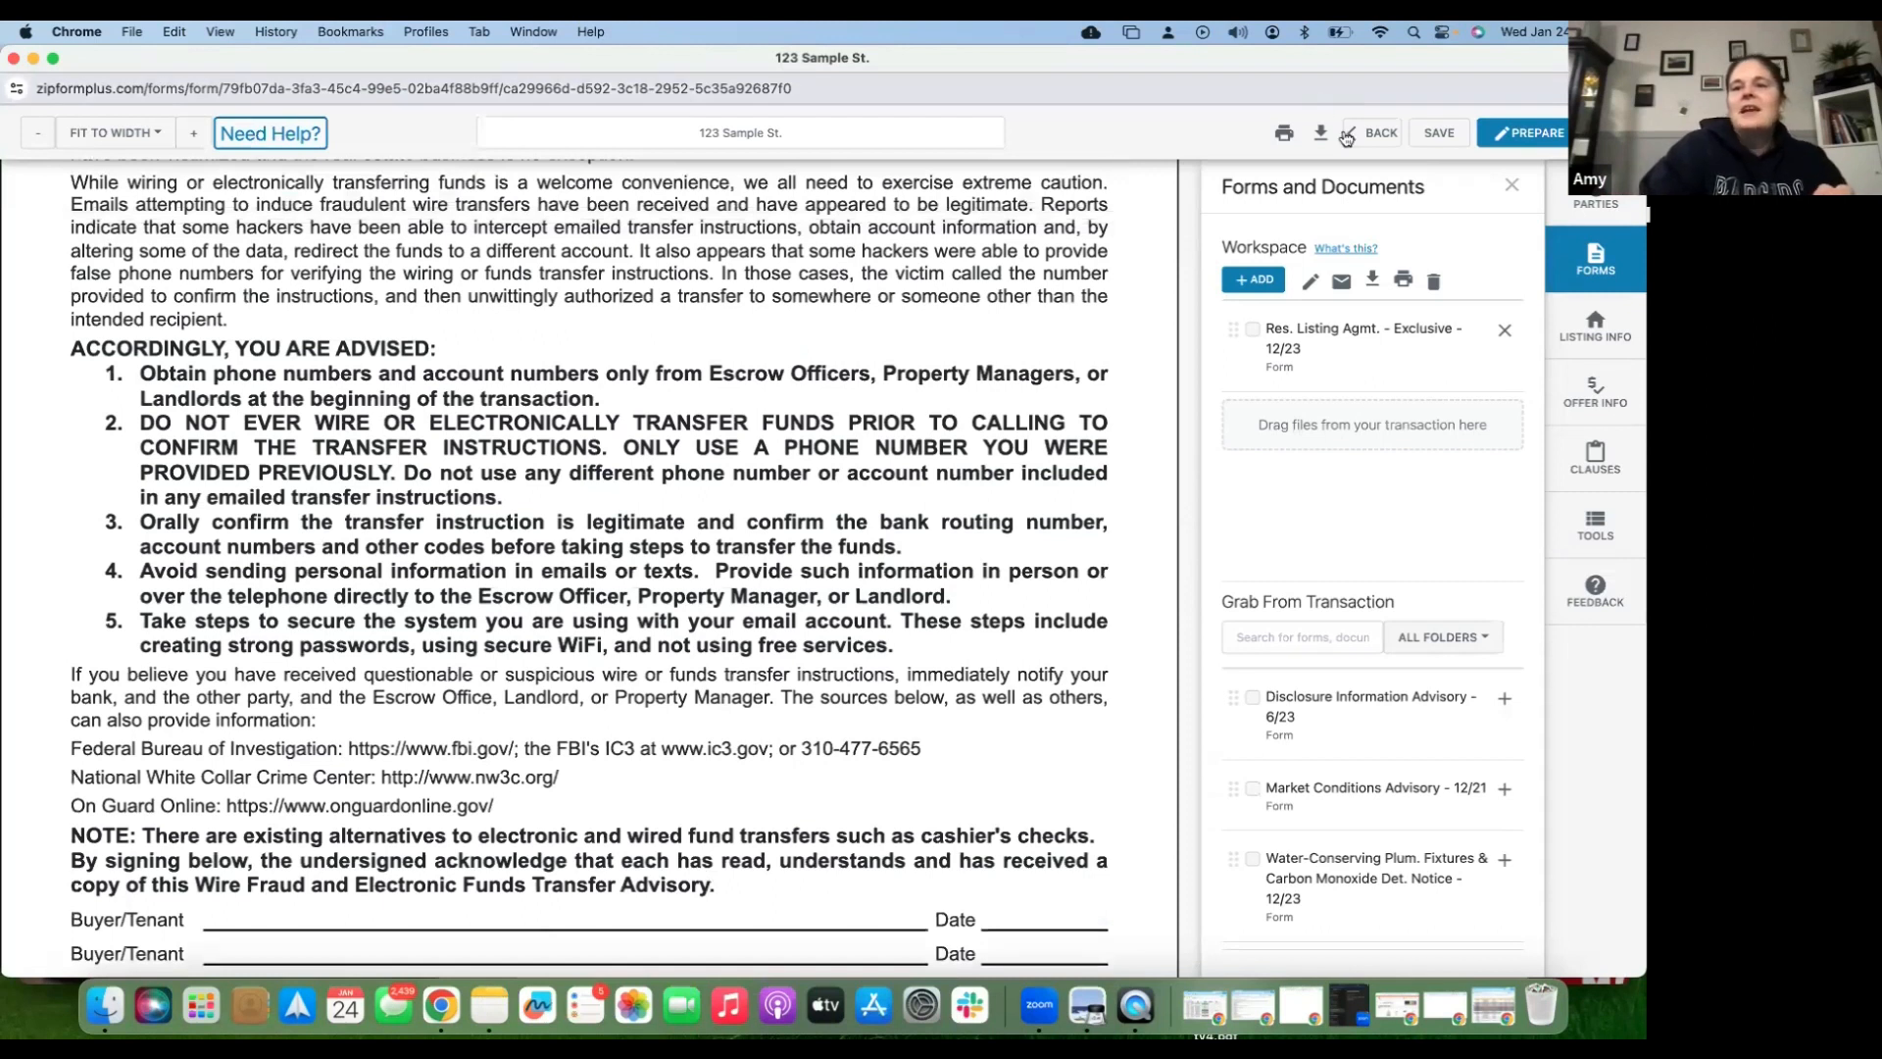
click(1381, 134)
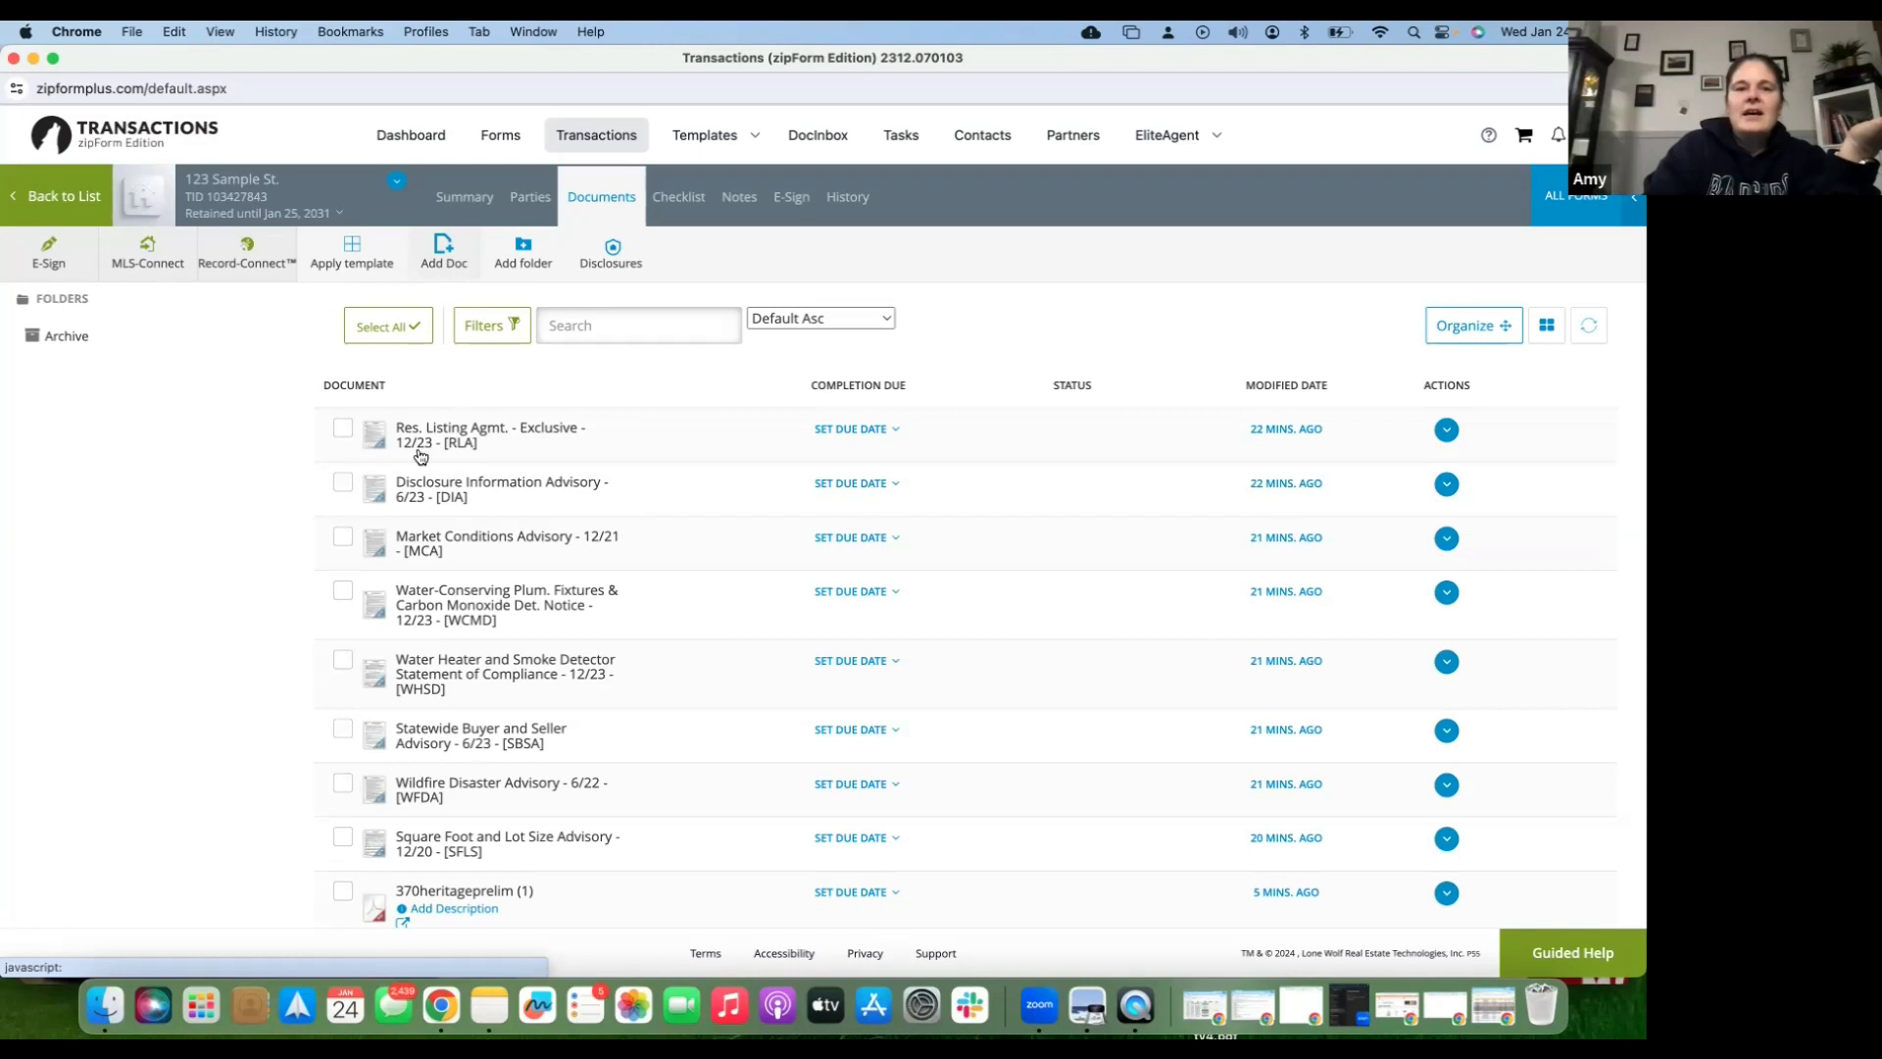
- Search the form library for 'counter' and add Seller Counter Offer #1 - 6/23
scroll(426, 446, down, 1)
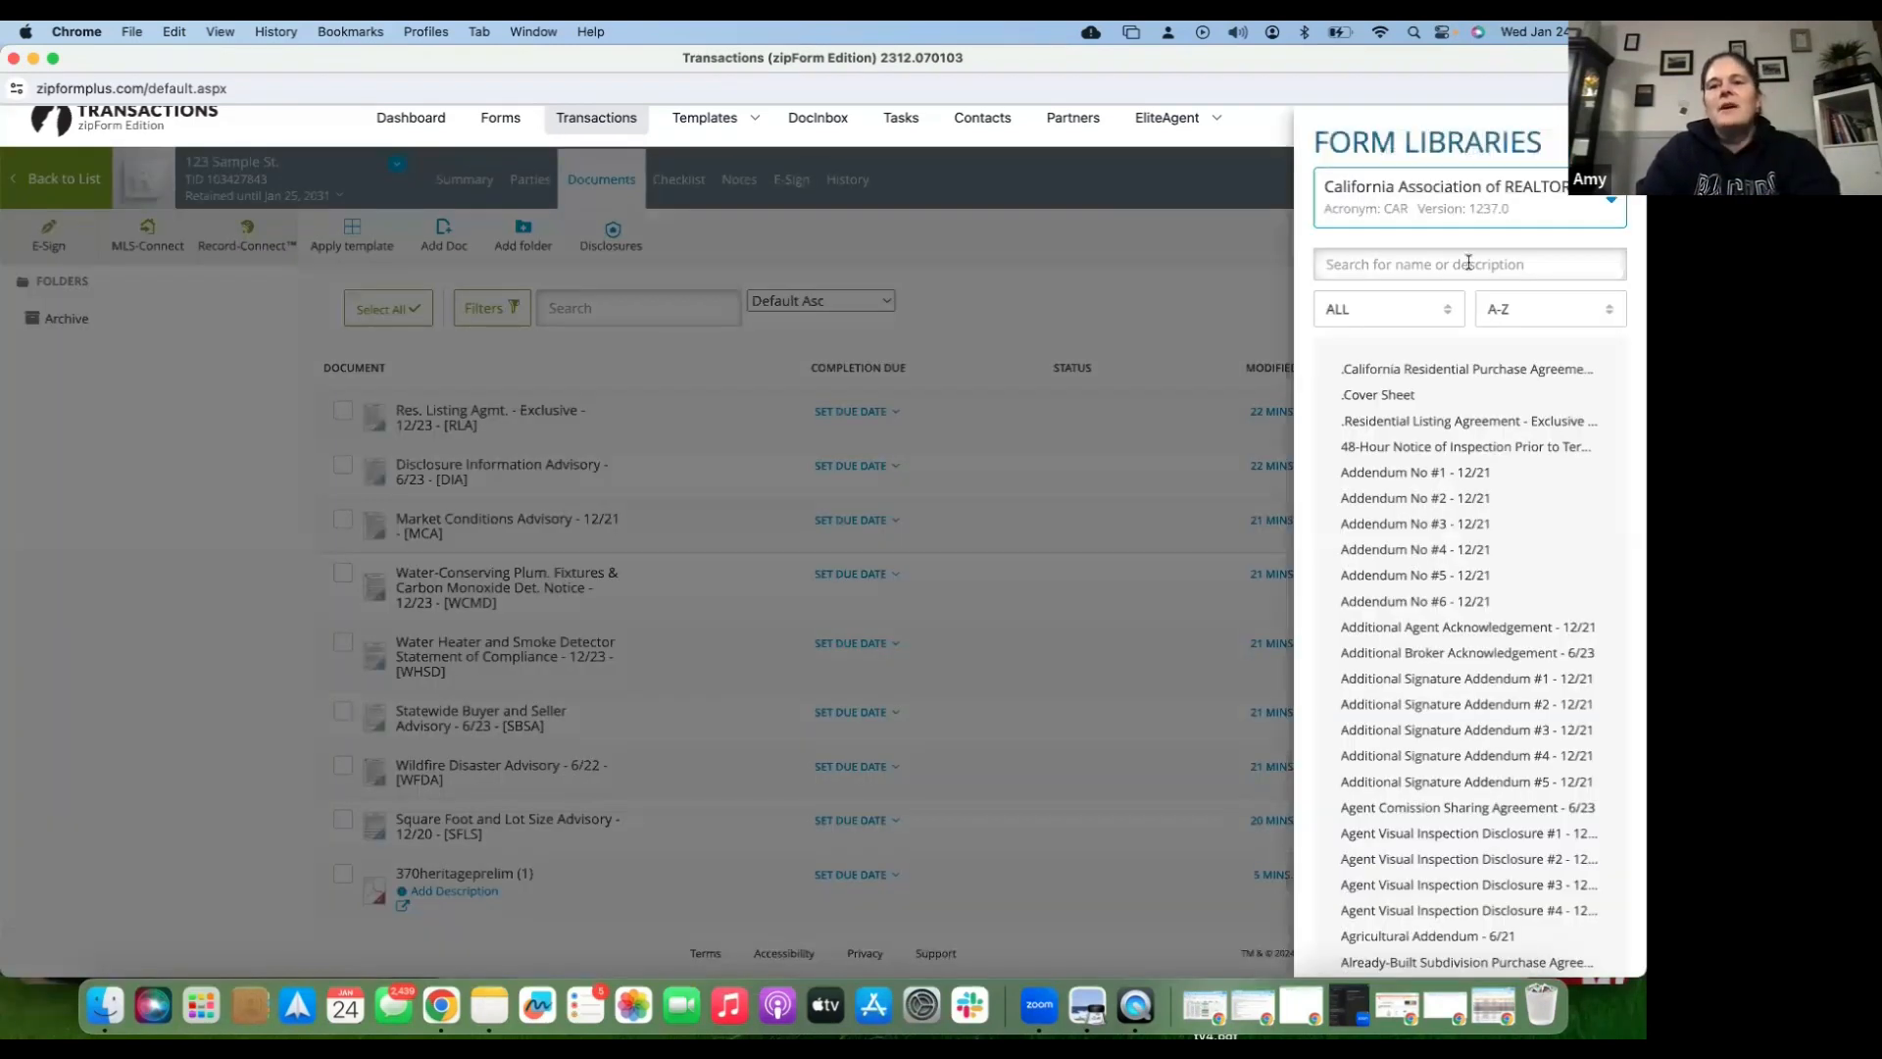
click(1468, 263)
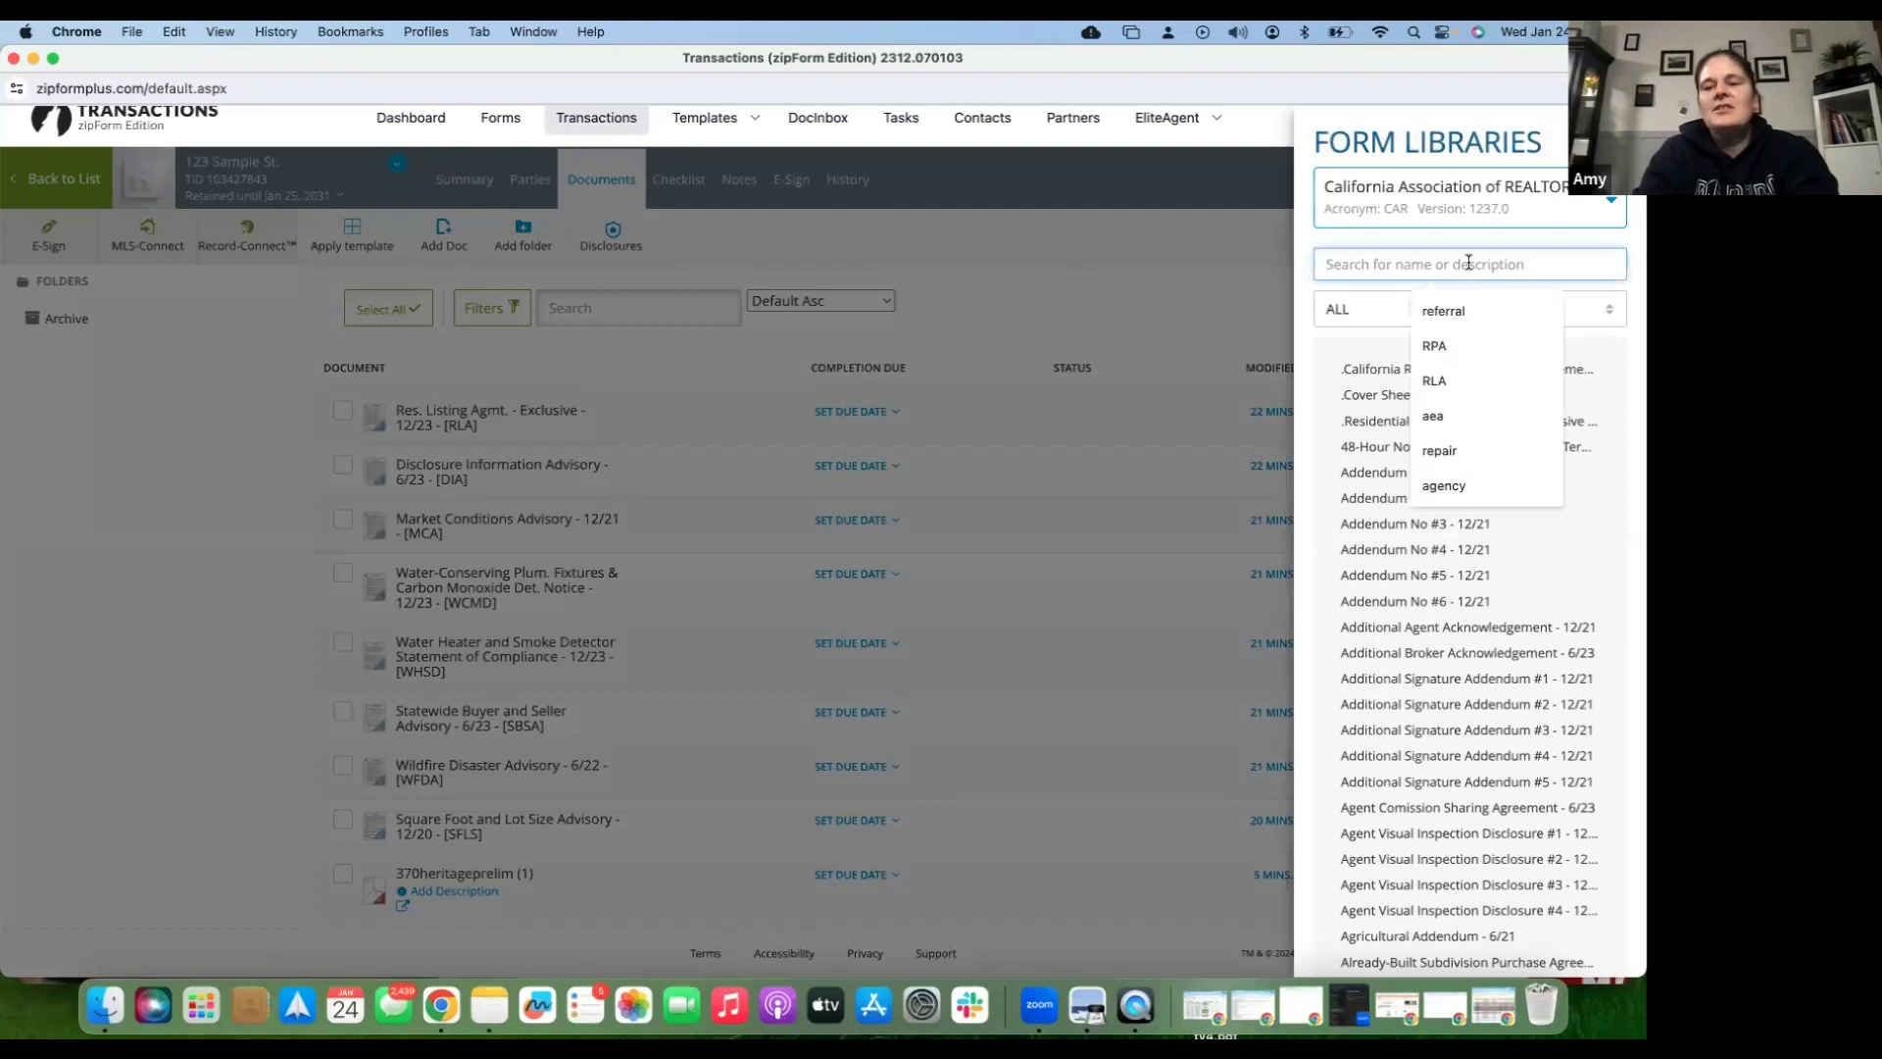
text(counter)
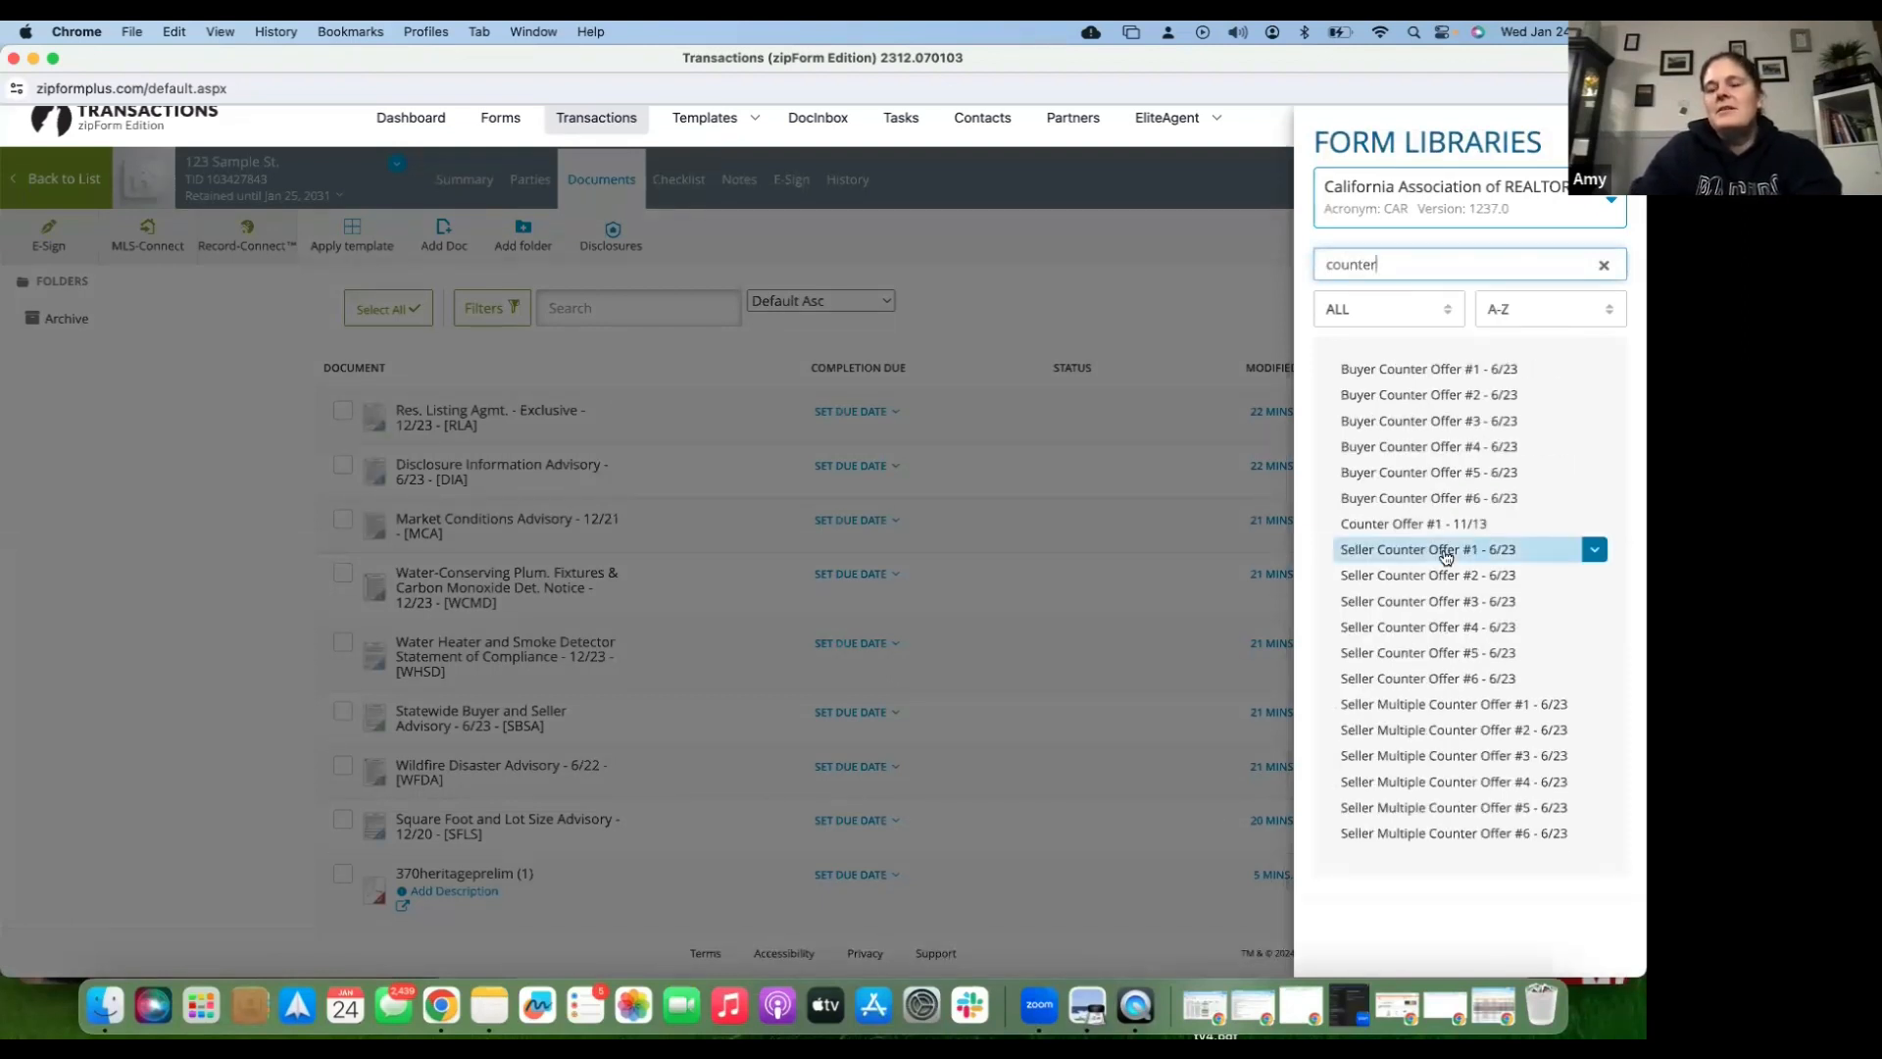
click(1445, 556)
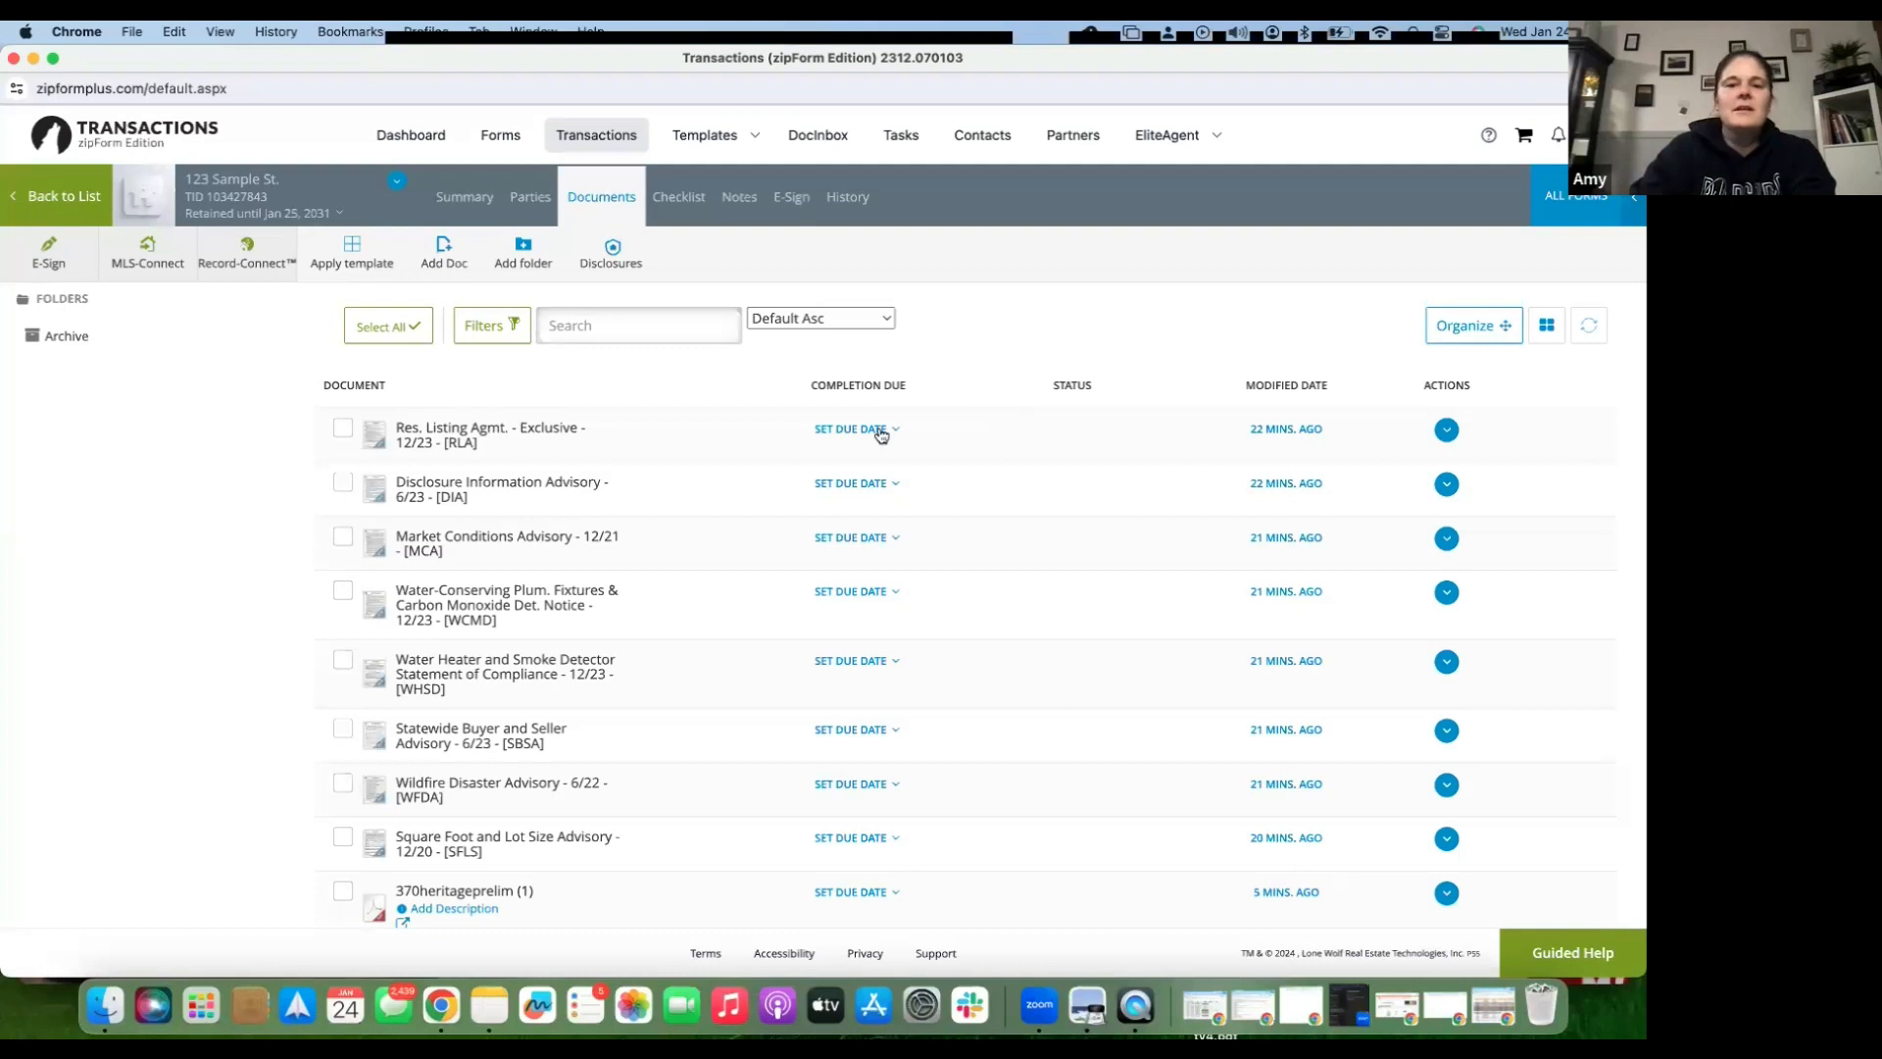
scroll(675, 833, down, 3)
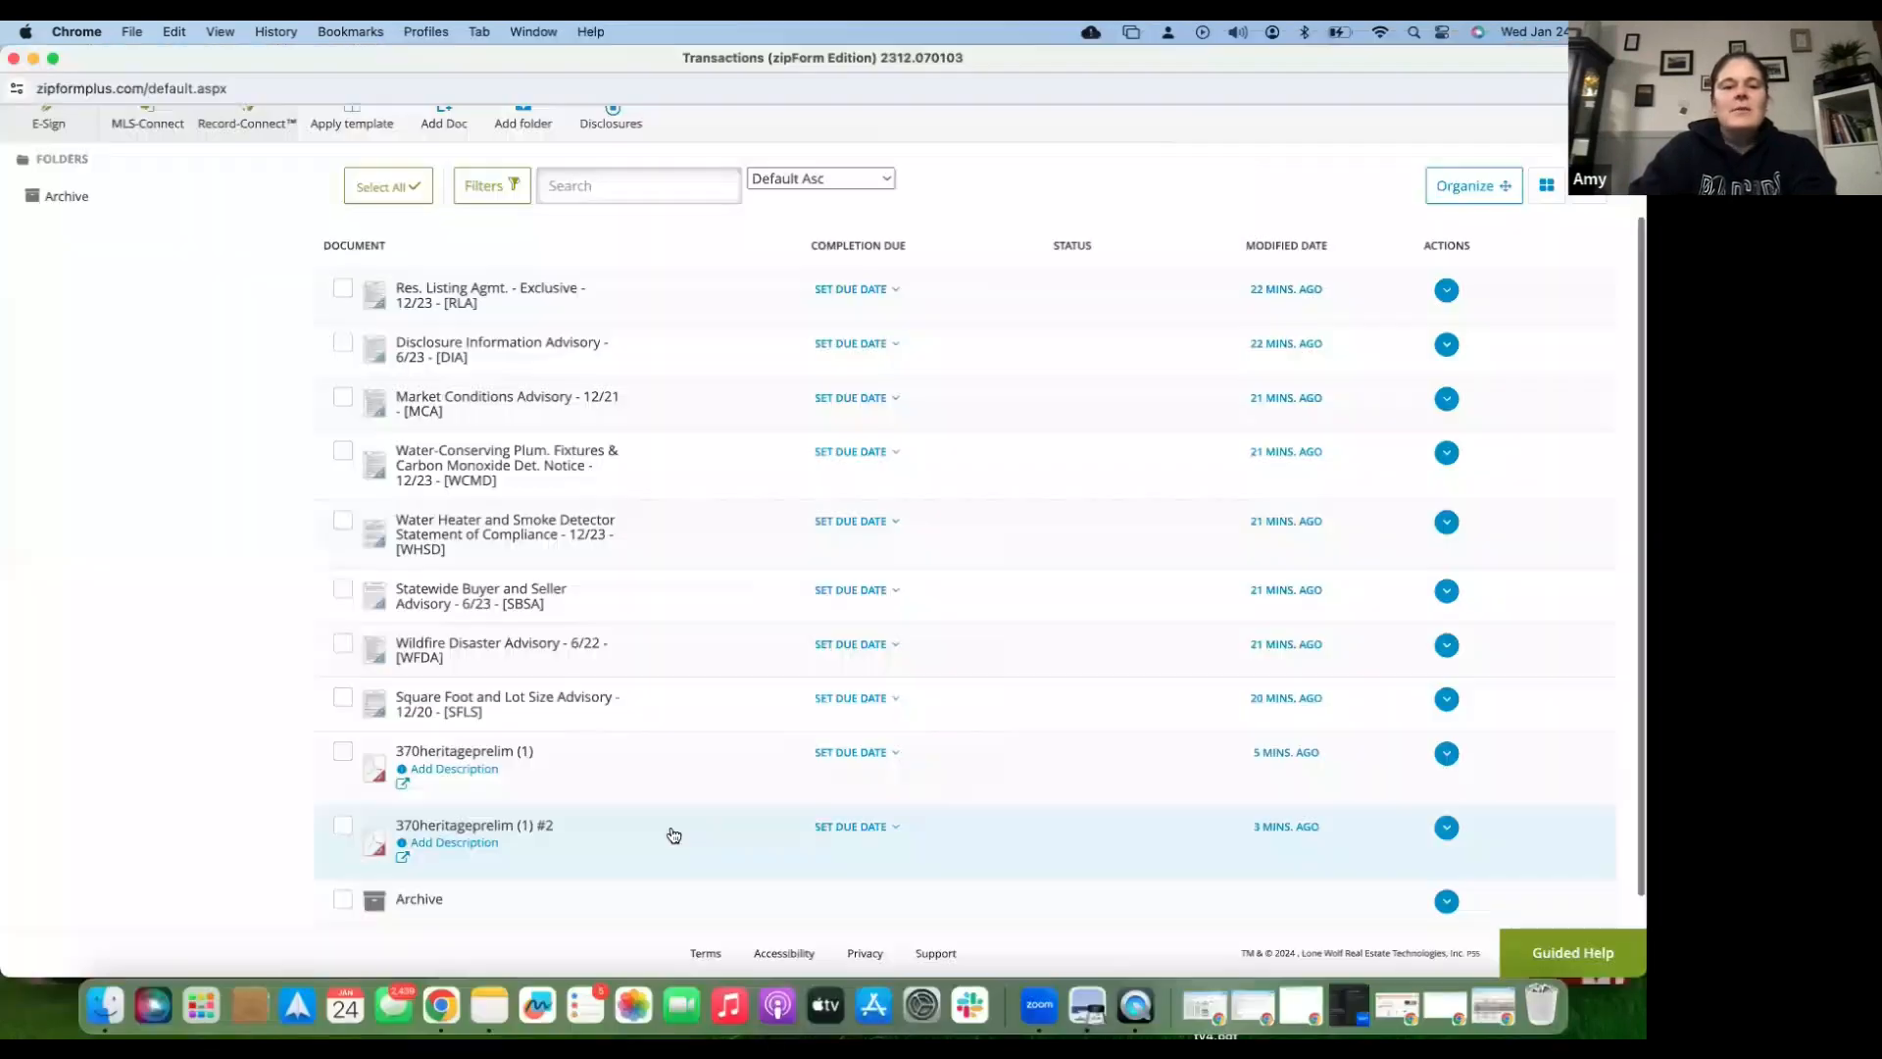
scroll(588, 833, down, 2)
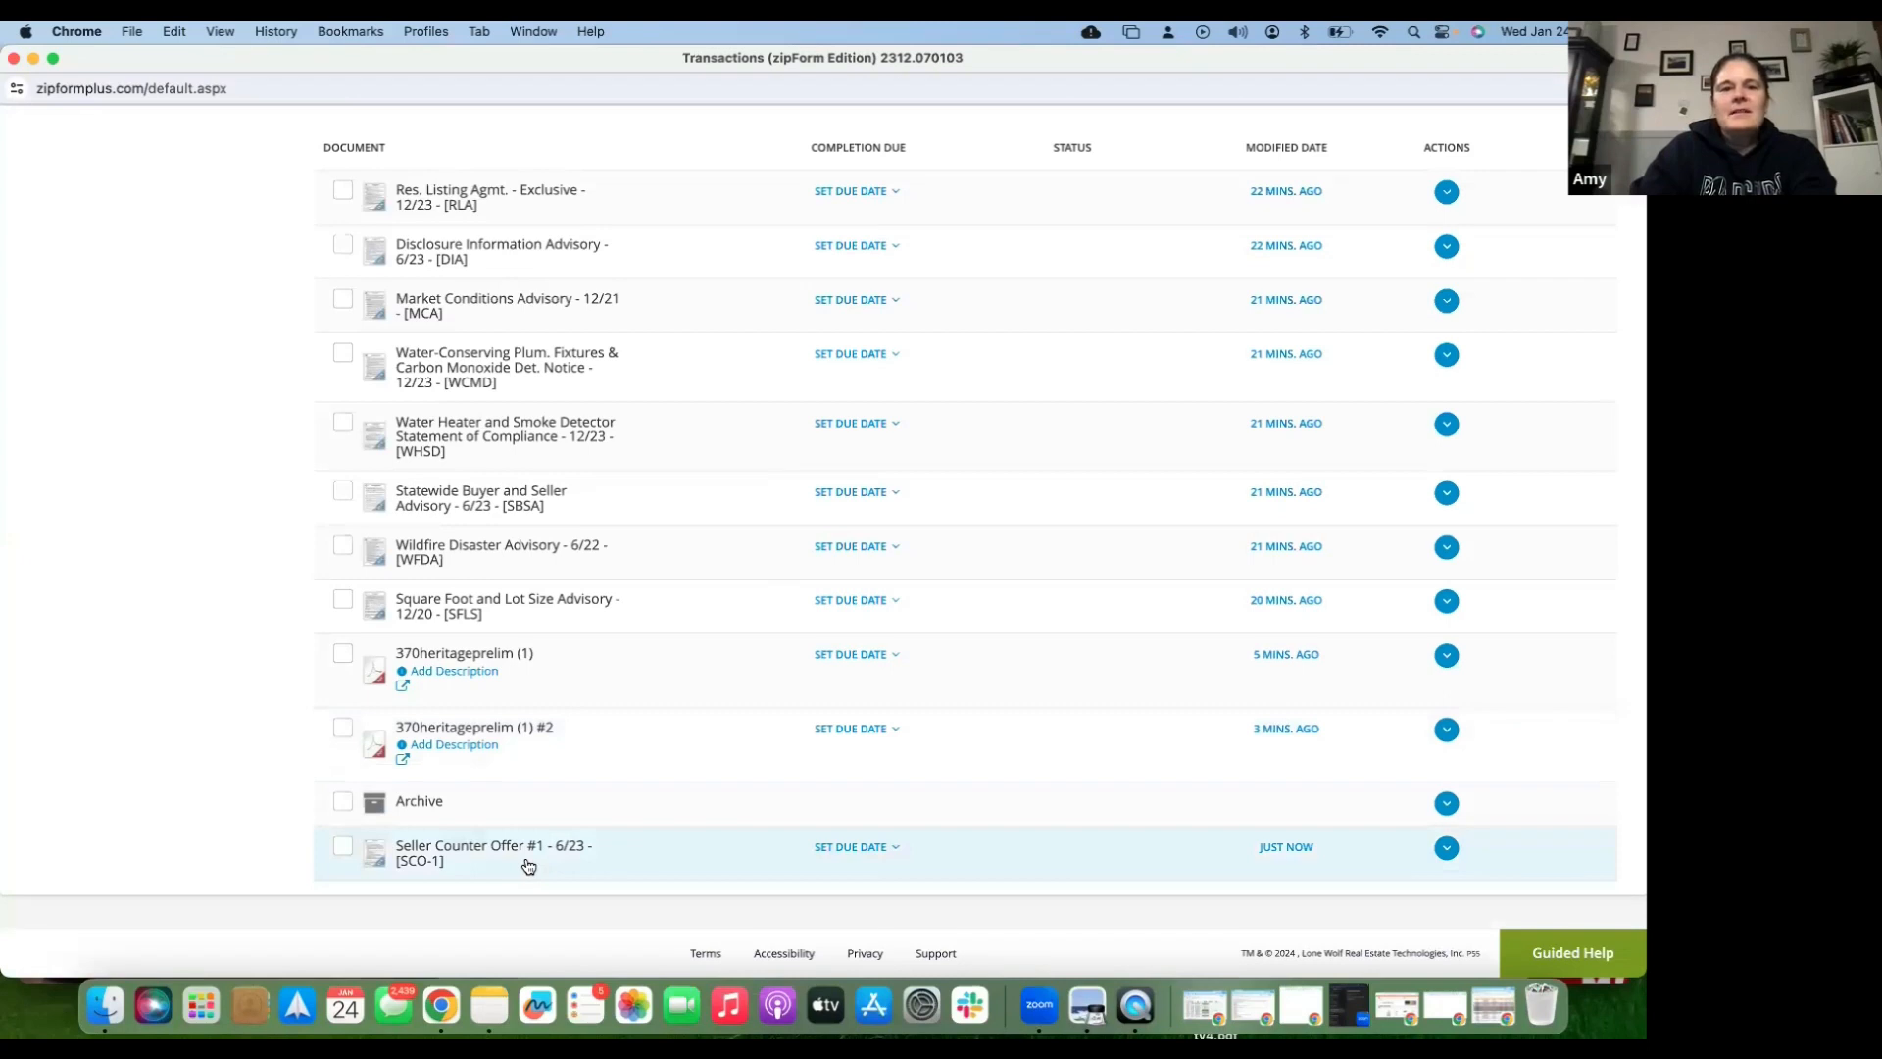
scroll(592, 504, up, 3)
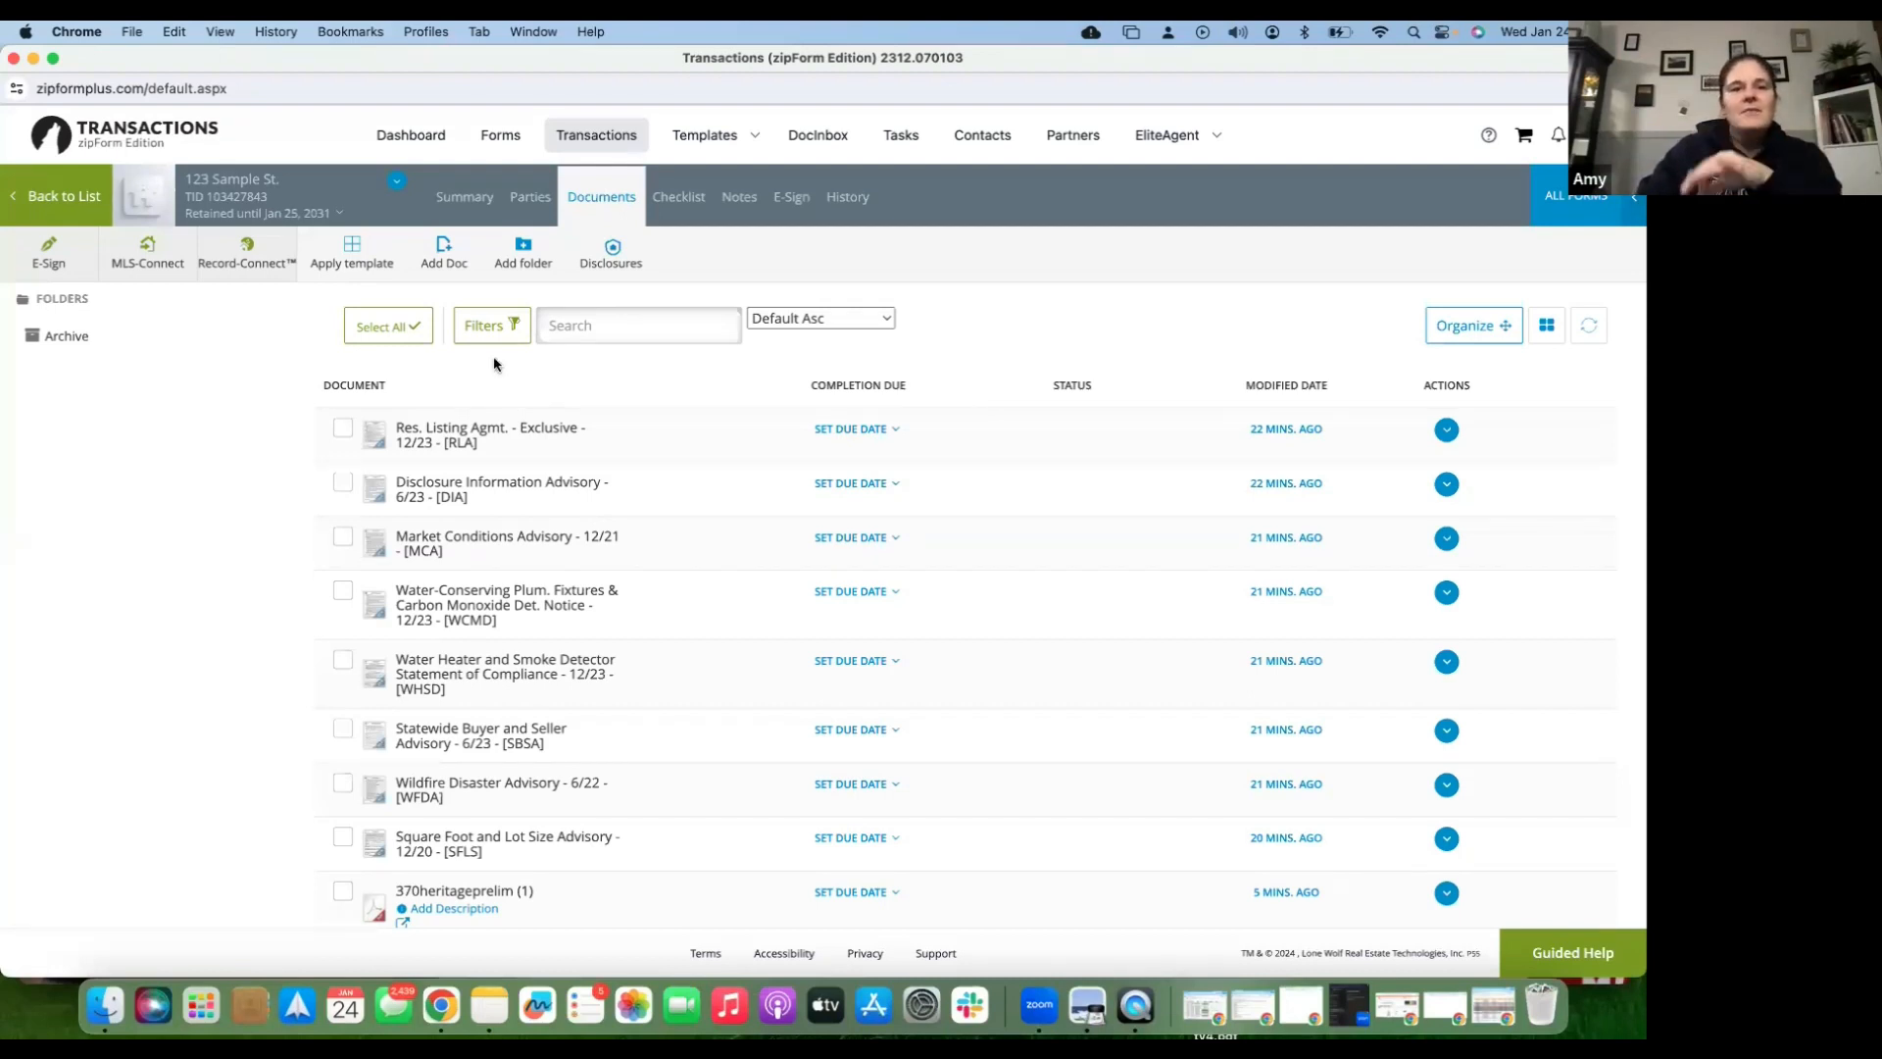
- Add a document from the computer by finding and picking the [RPA] Residential Purchase Agreement PDF
click(441, 248)
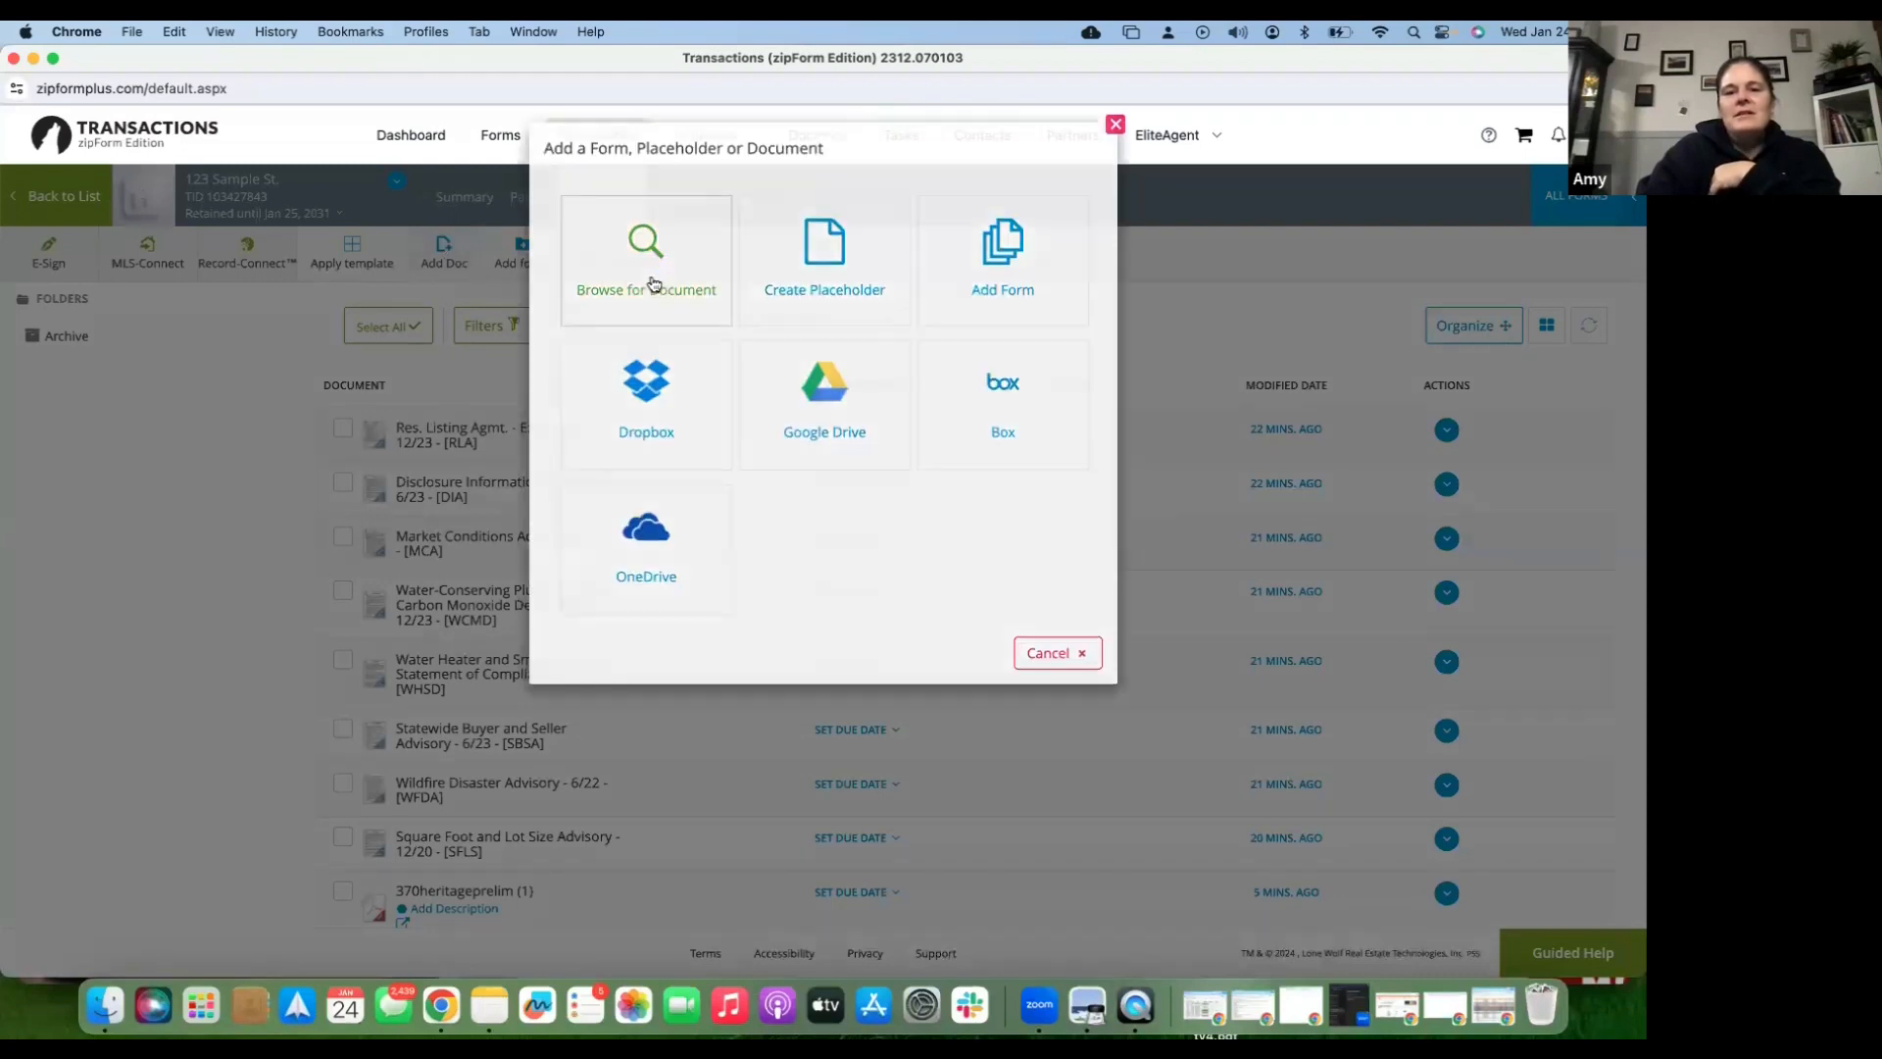
click(653, 284)
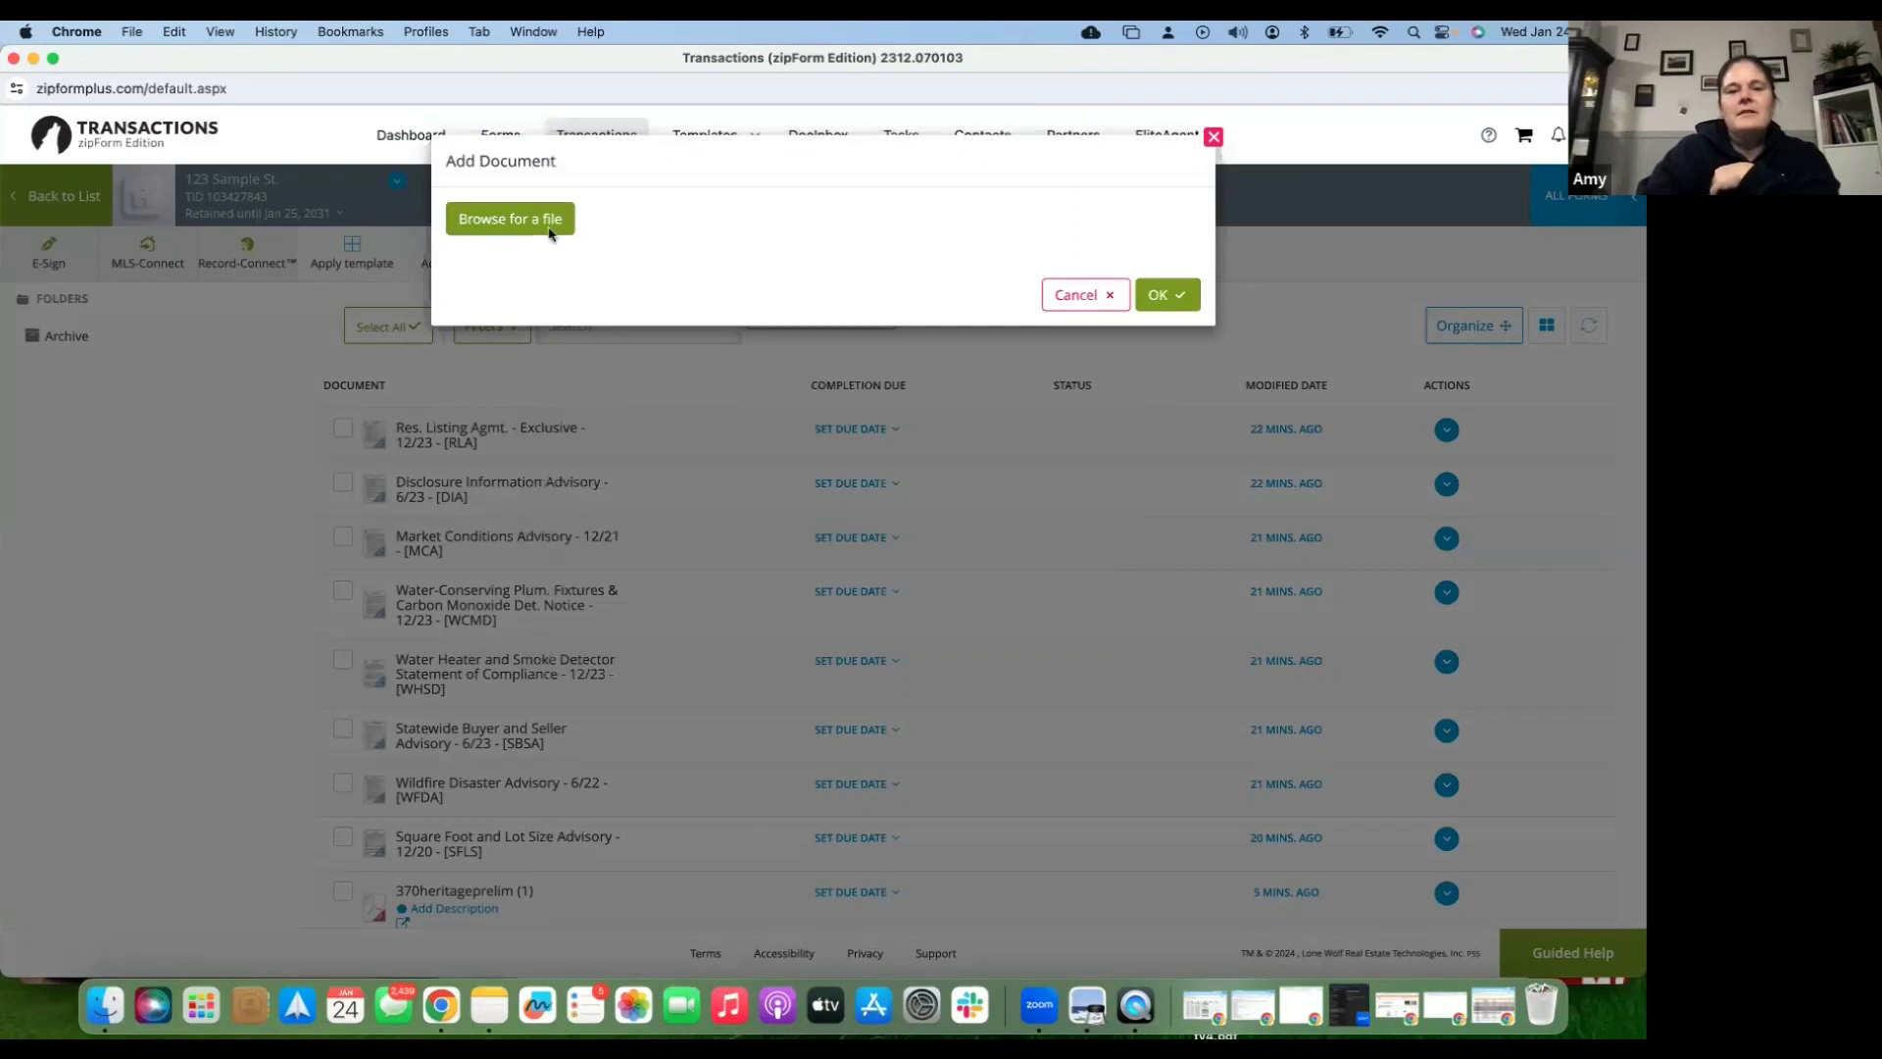
click(550, 233)
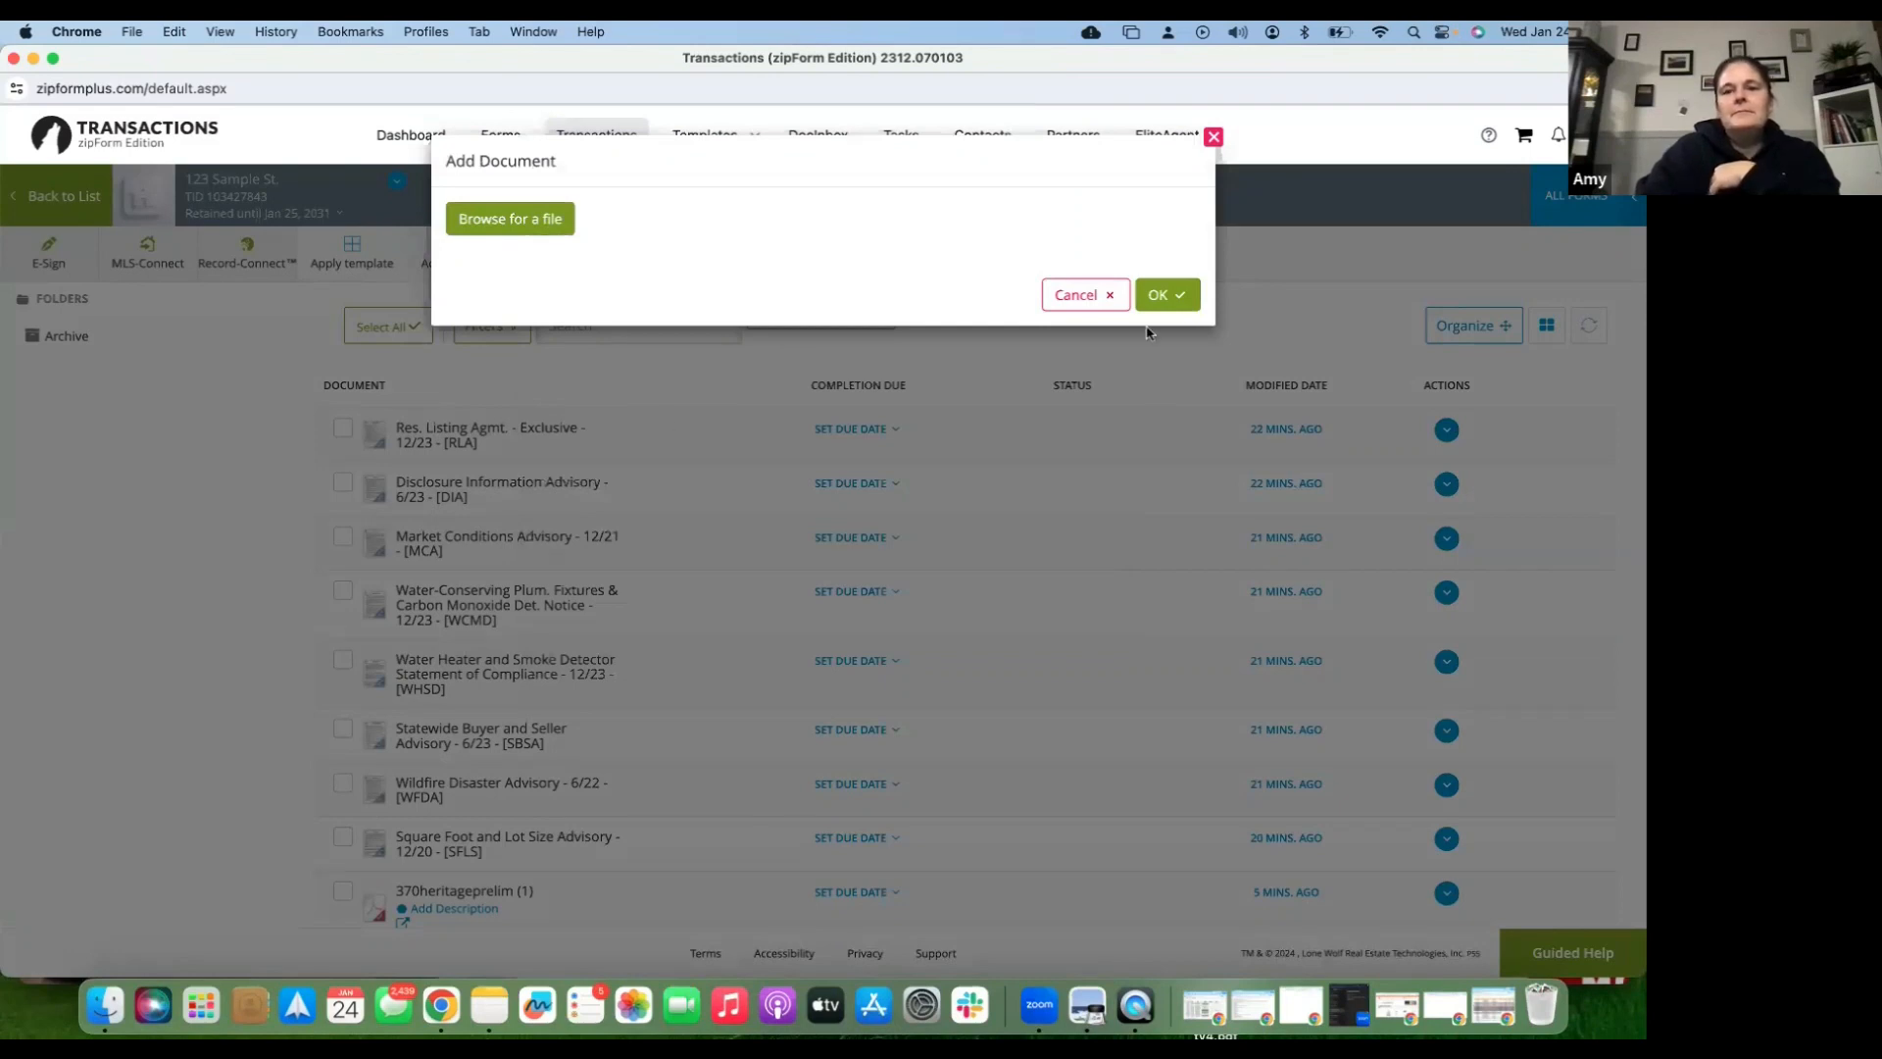
click(1206, 291)
text(RPA)
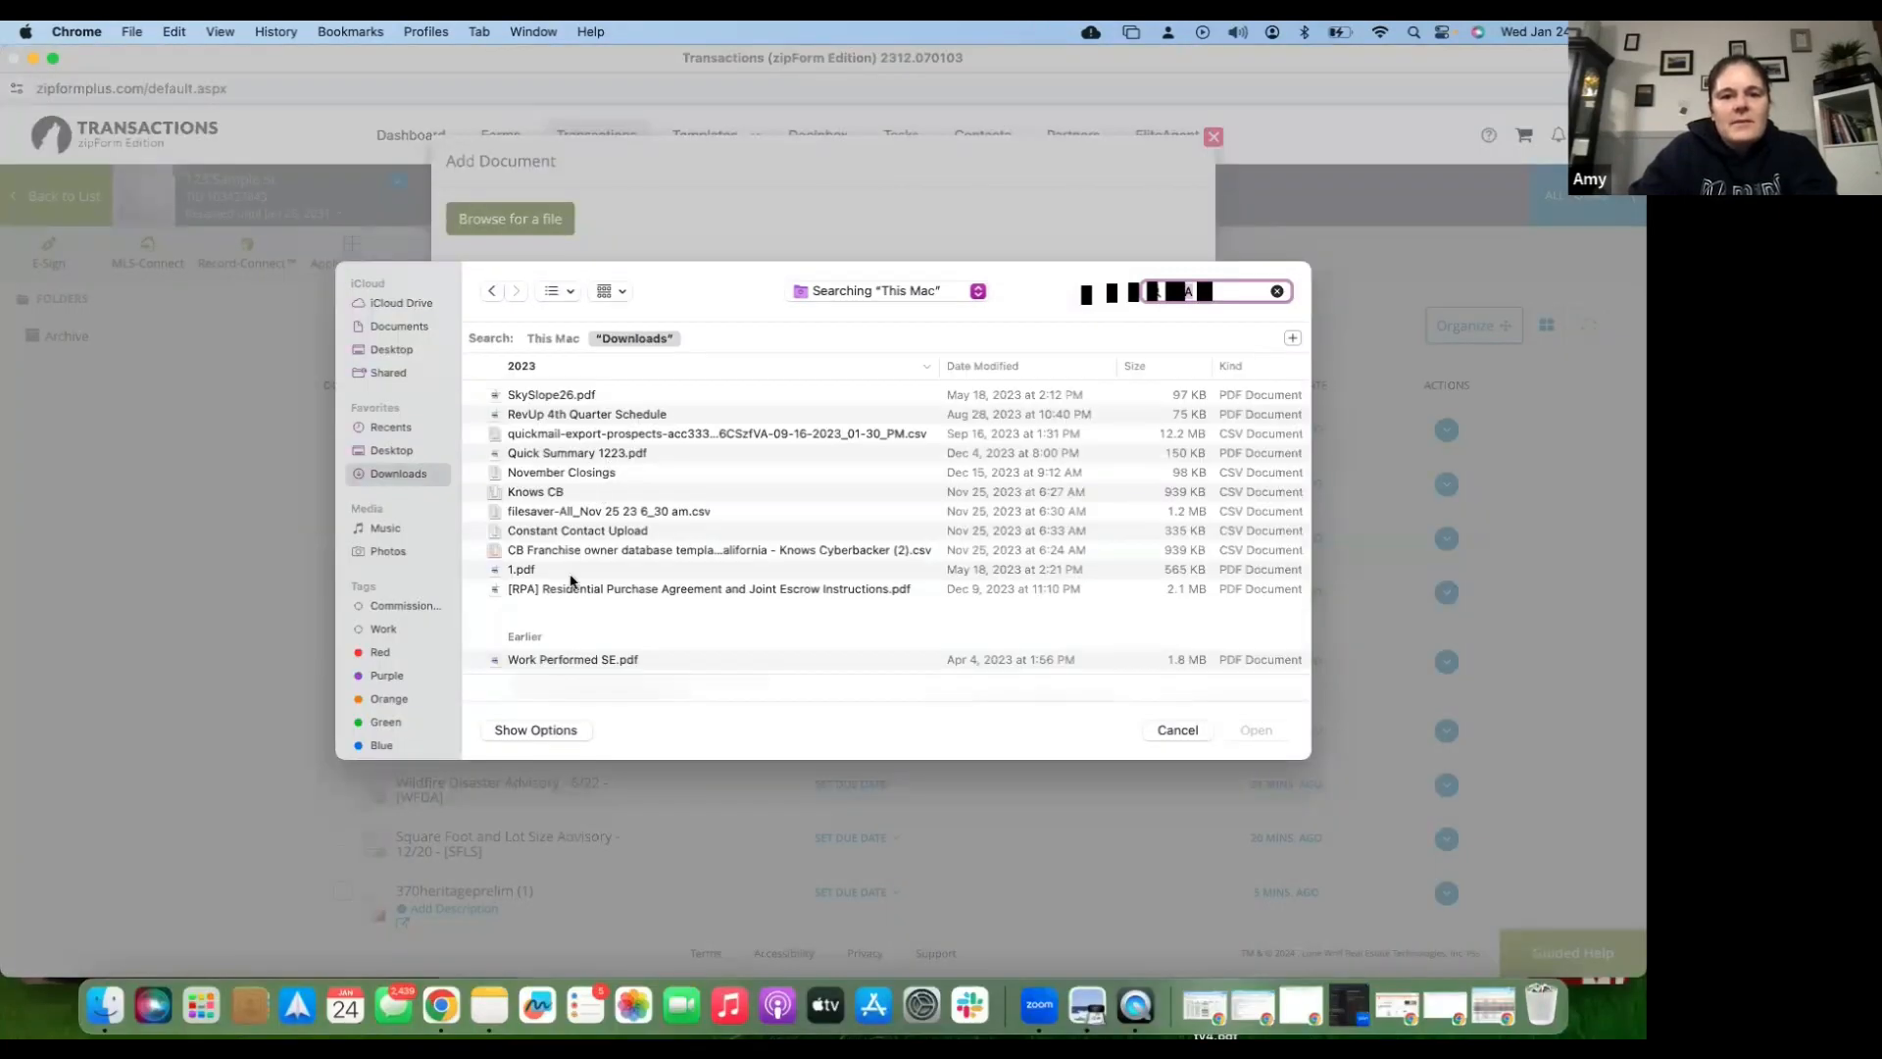
click(576, 593)
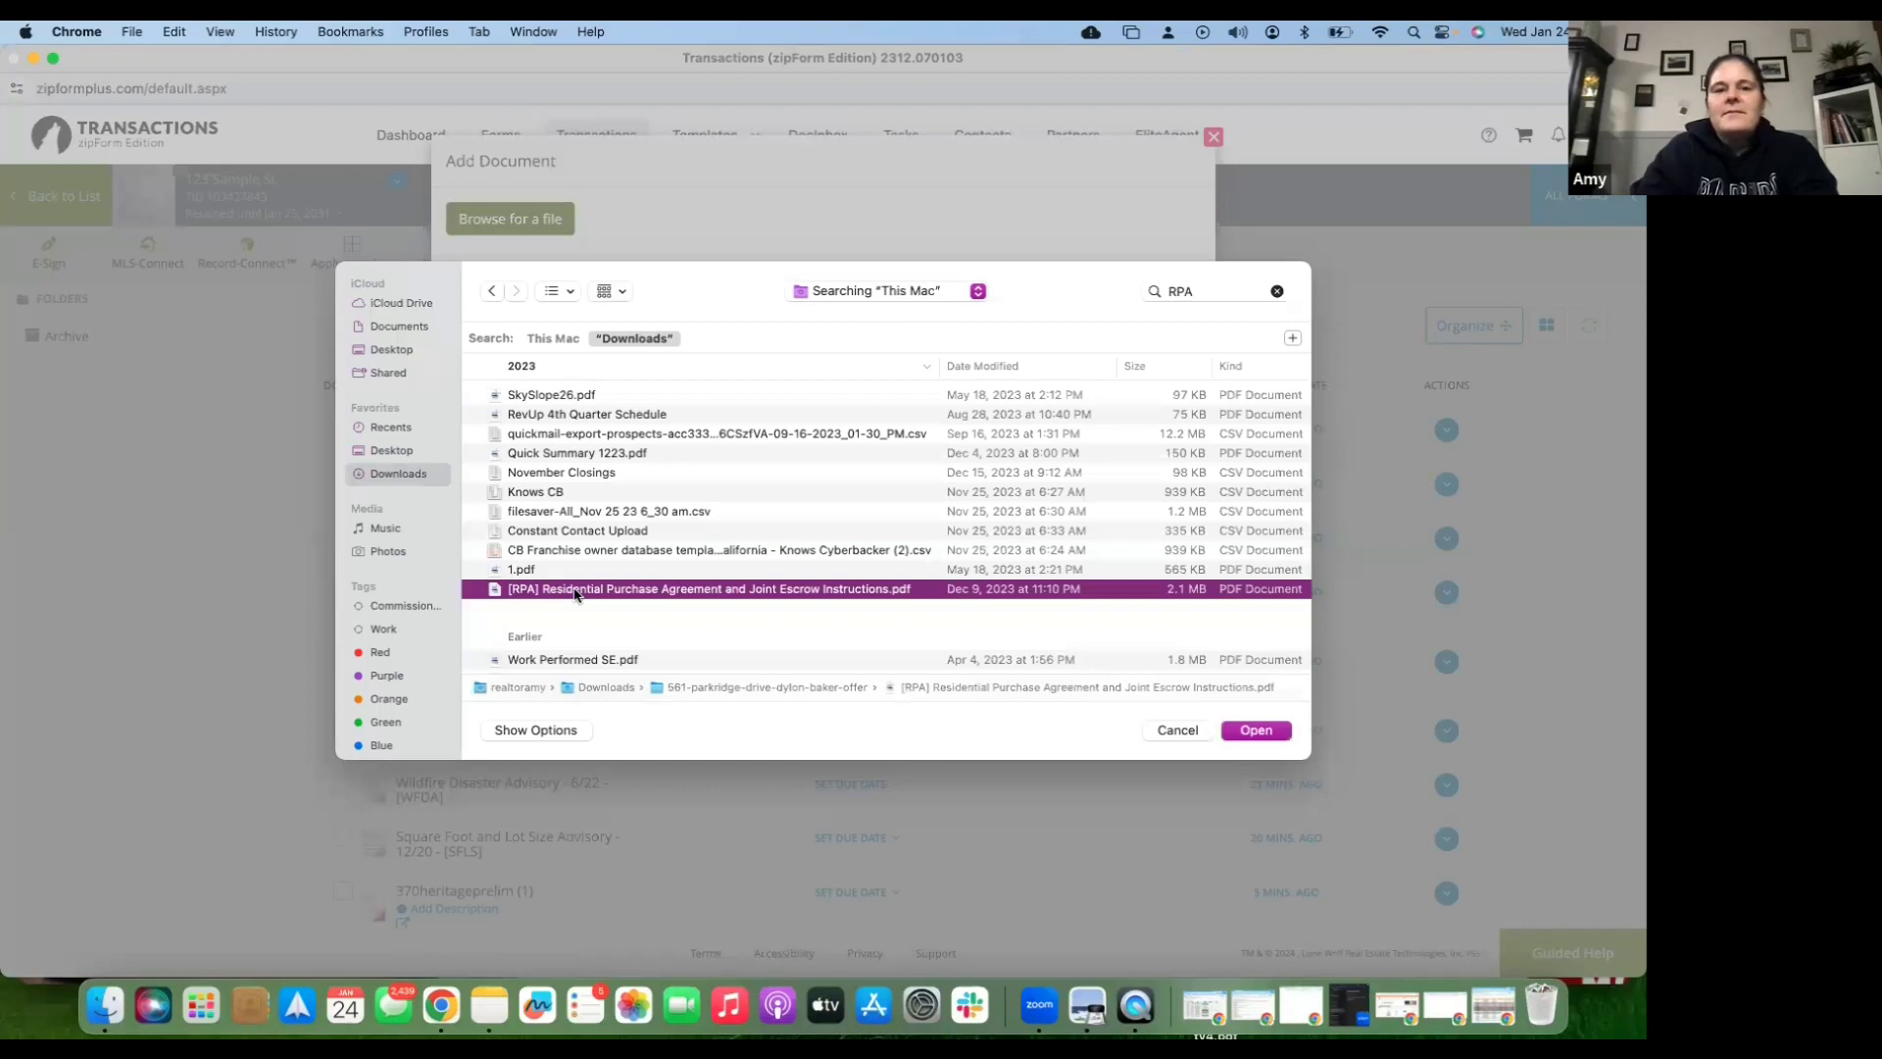
double_click(577, 593)
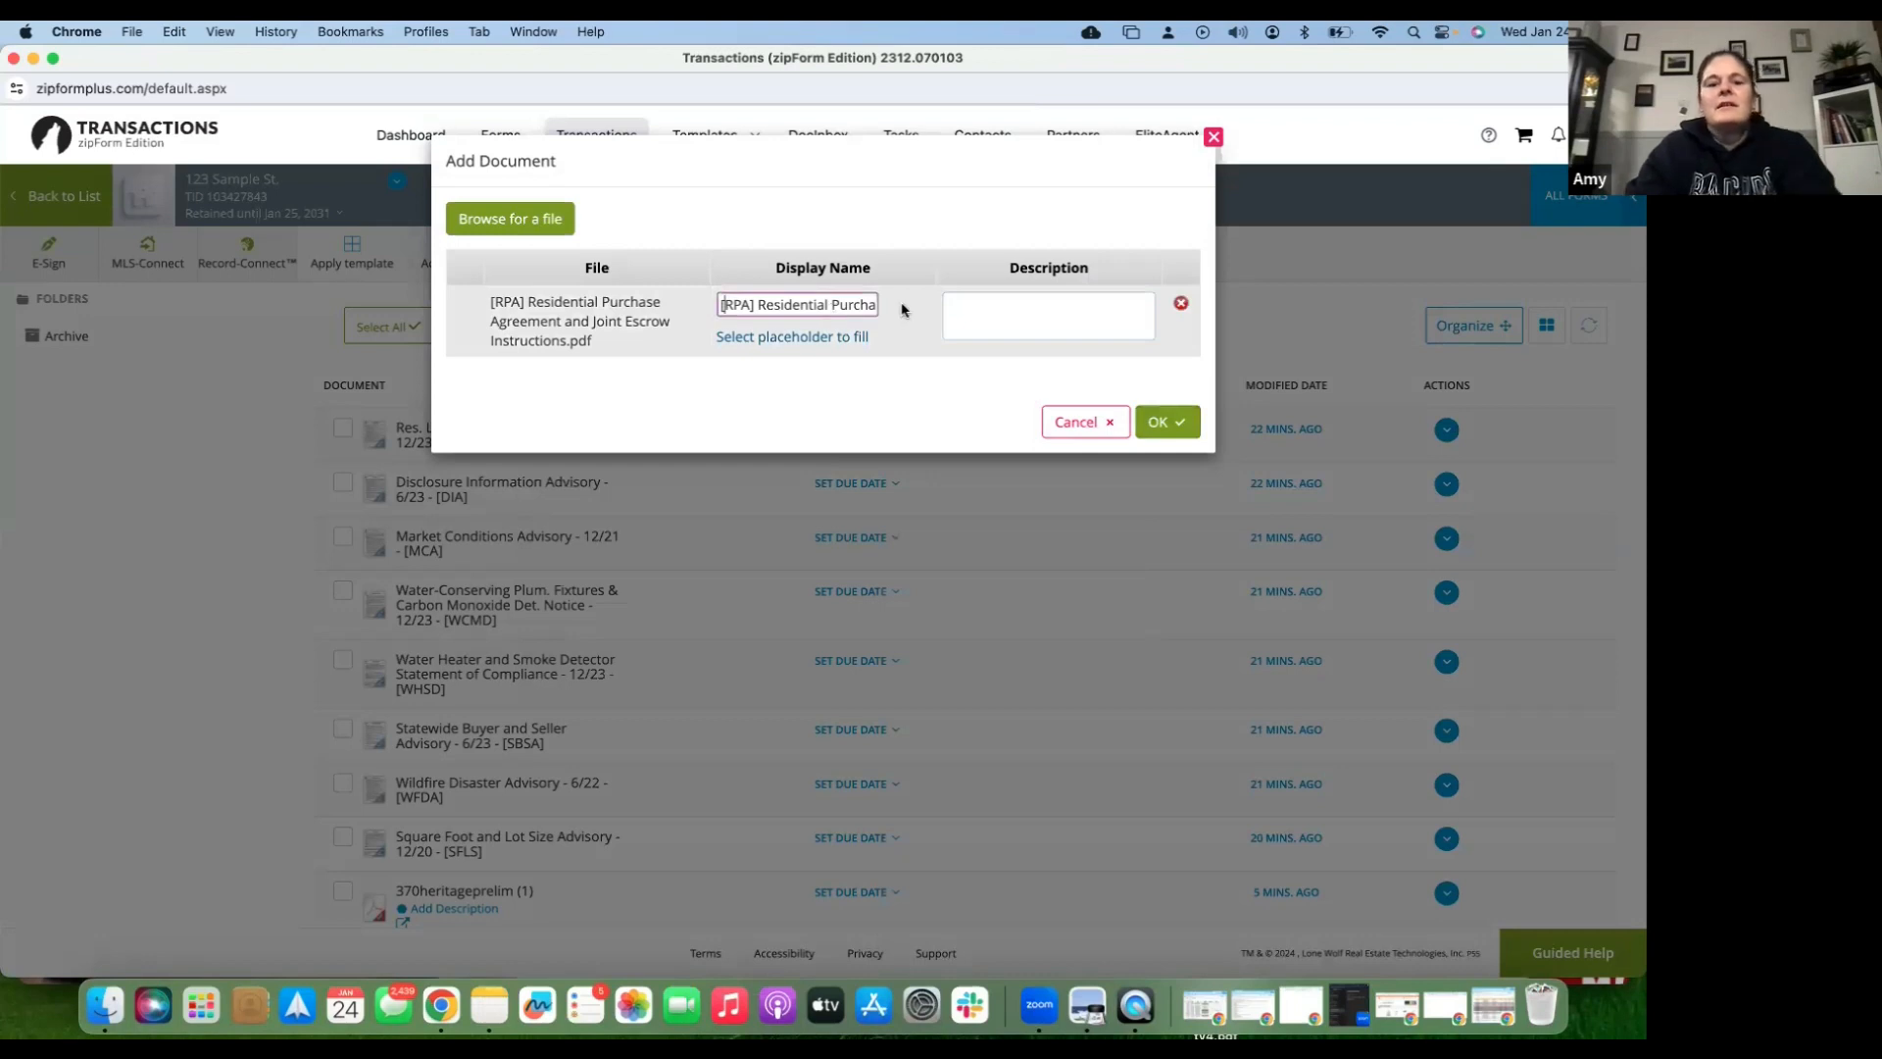
- Replace the default display name with the client's surname plus 'RPA' and upload it
key(super+a)
key(BackSpace)
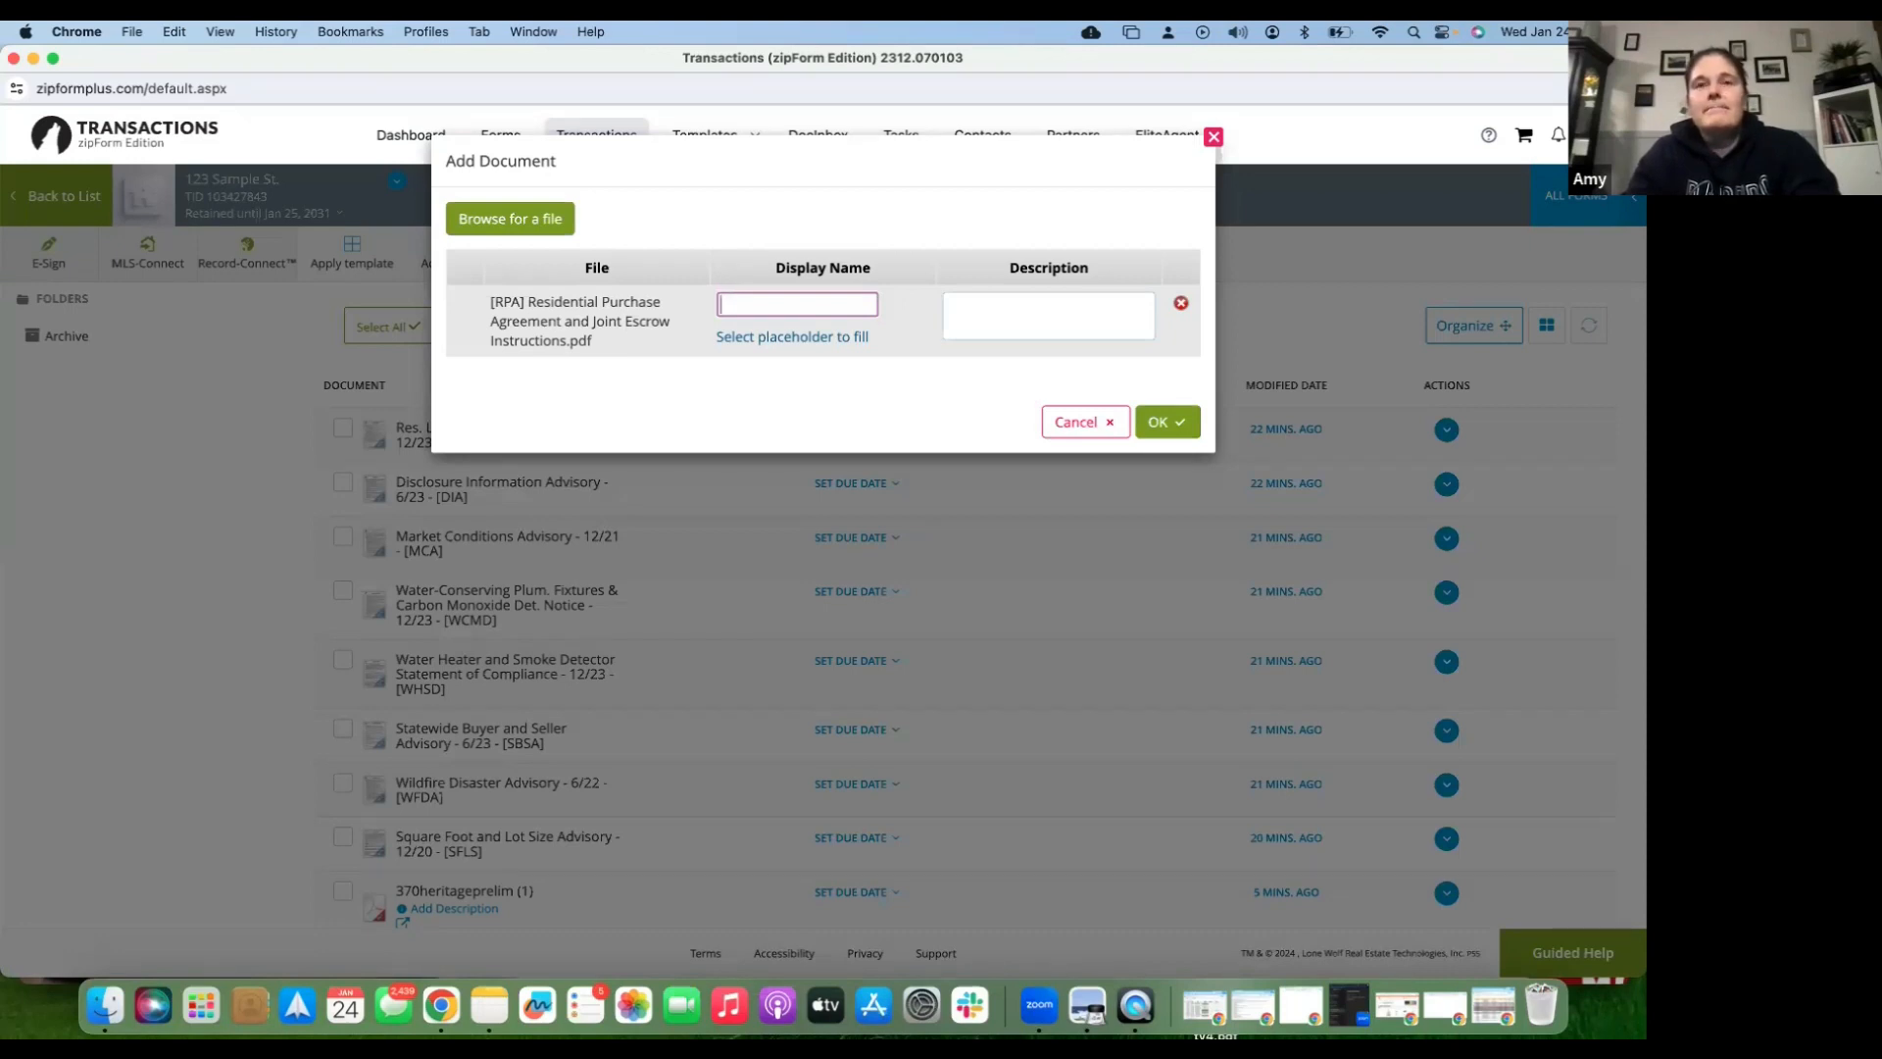
text(S)
key(BackSpace)
text(Martinez)
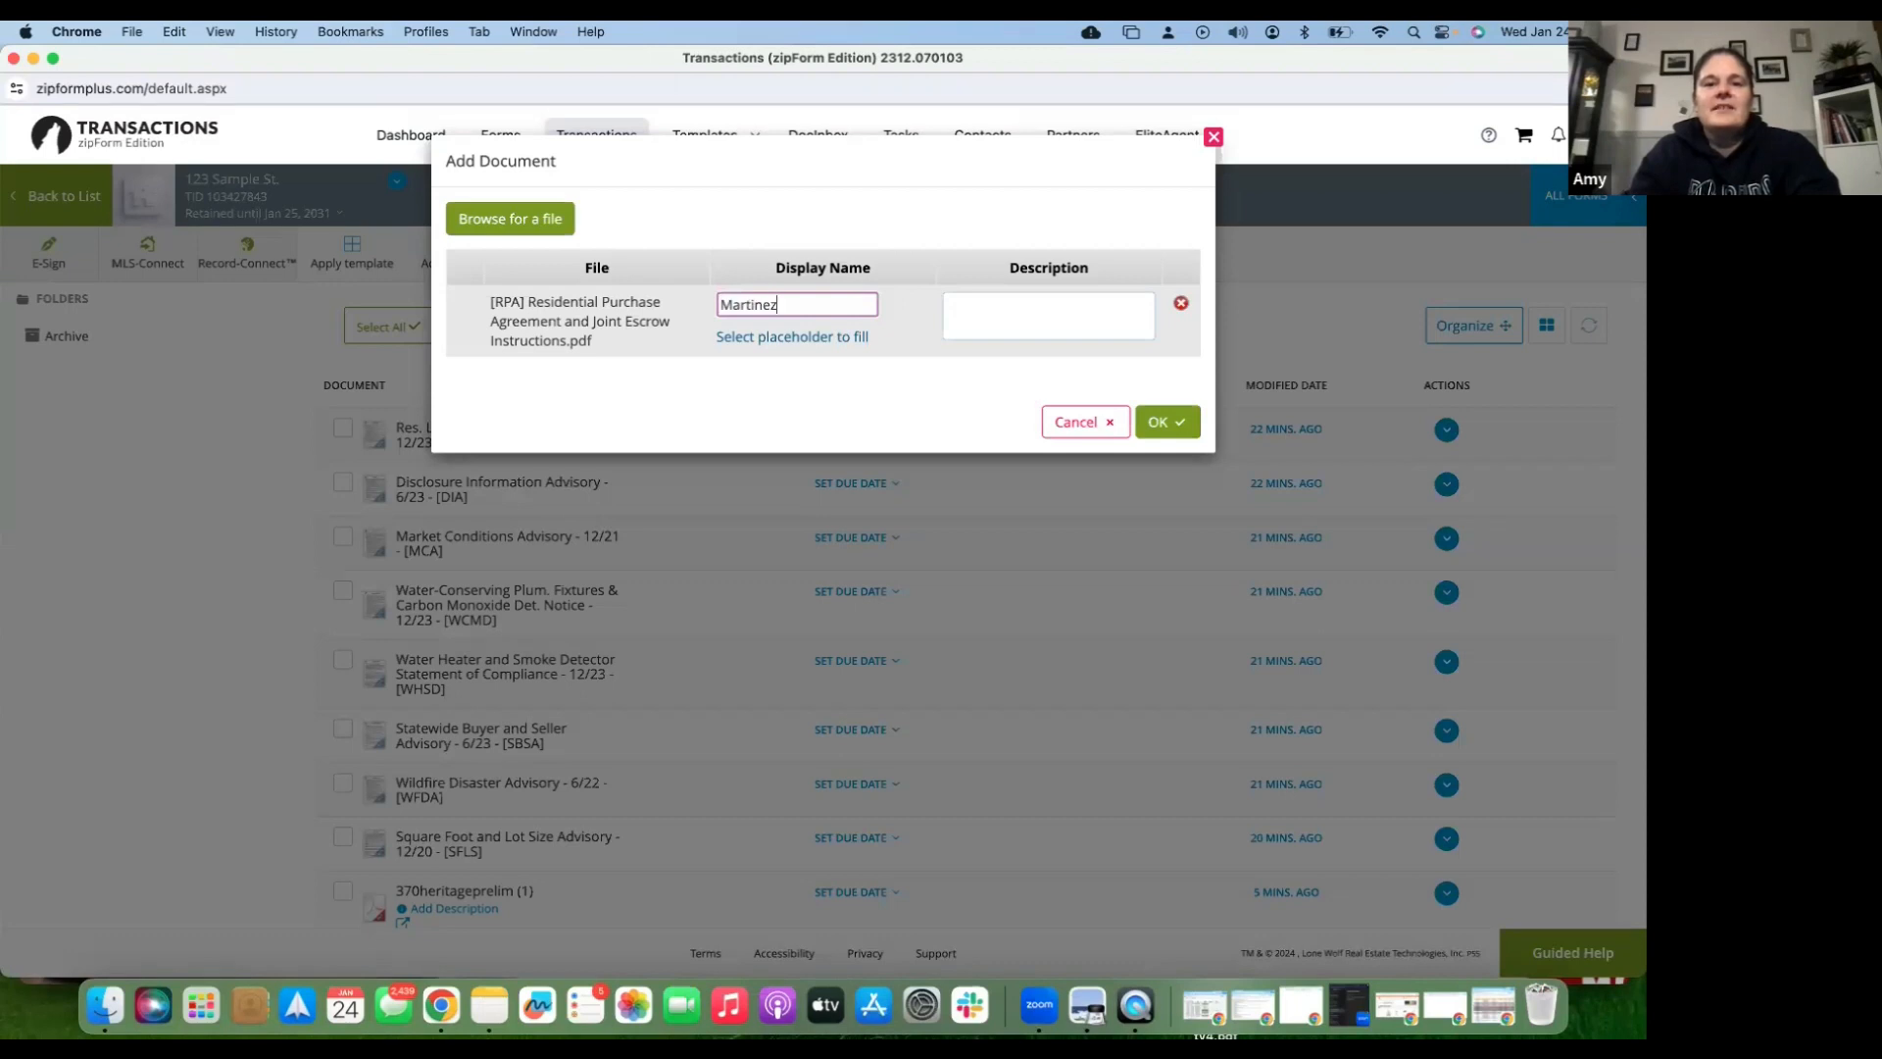
text( RPA)
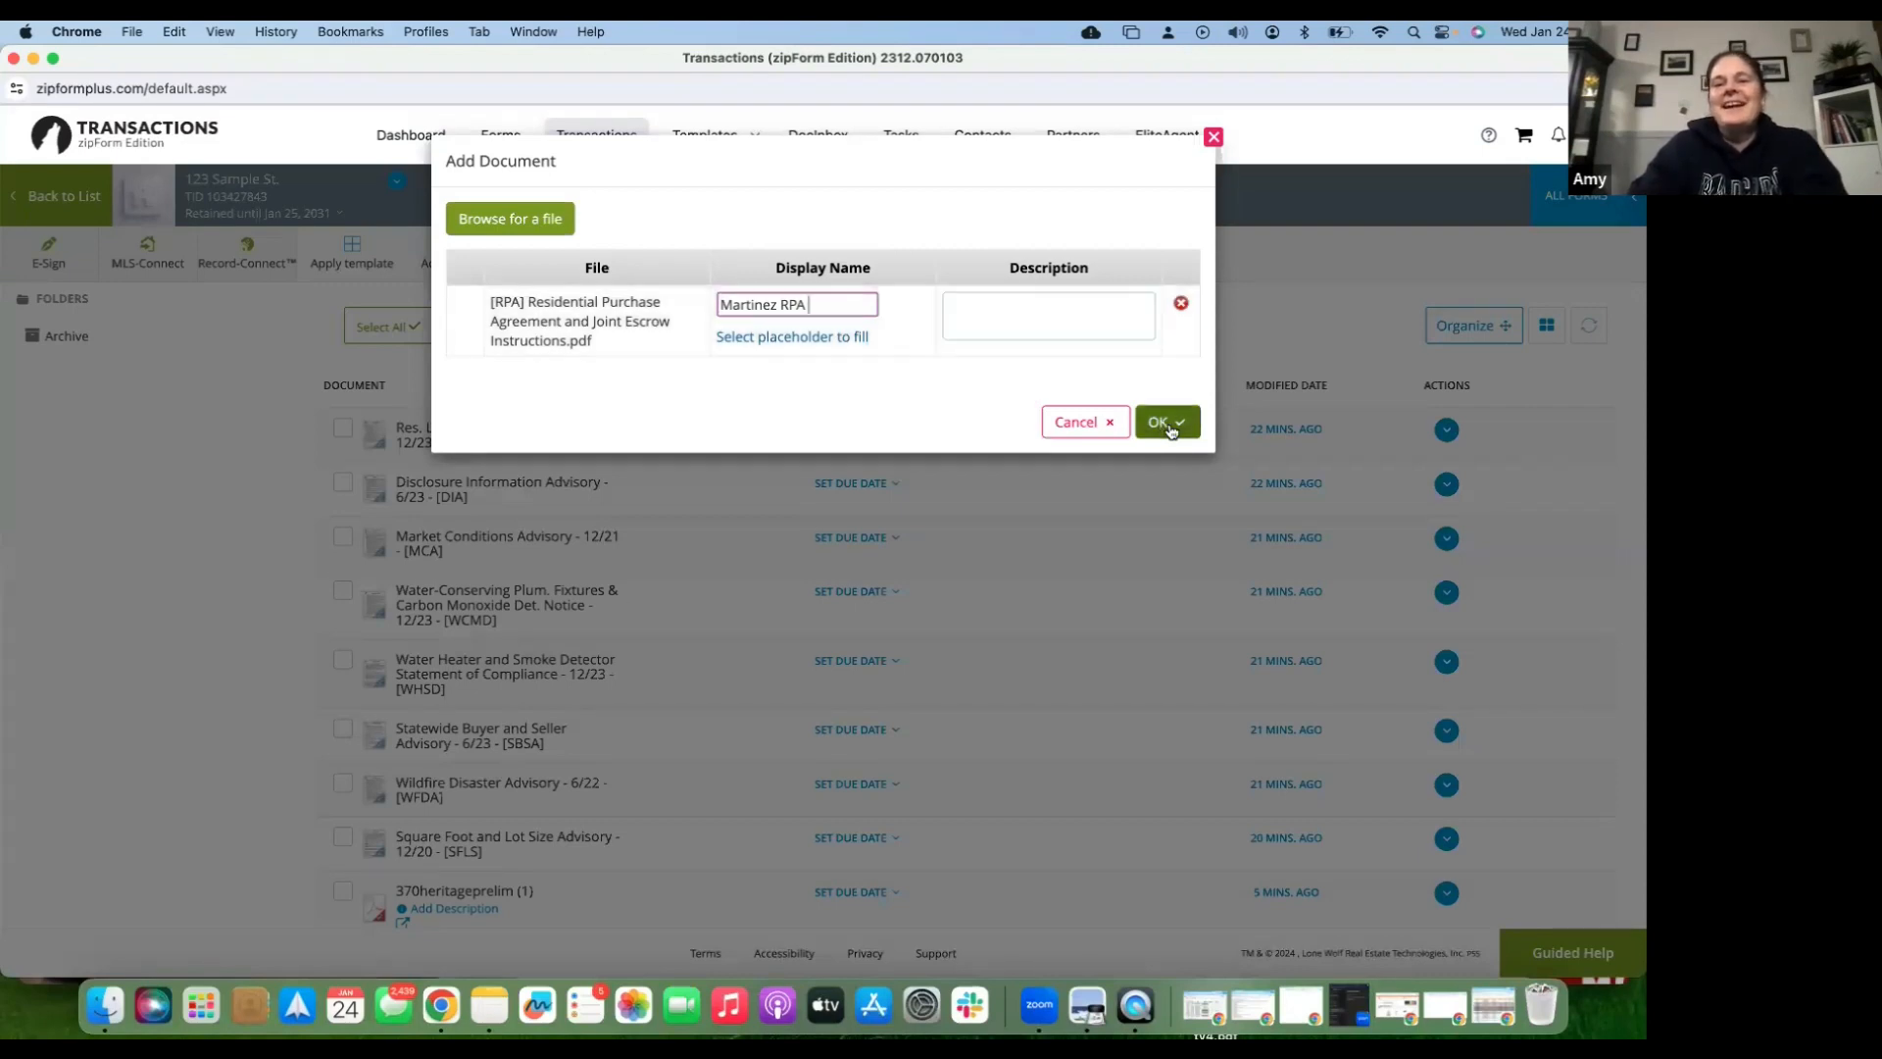
click(1166, 422)
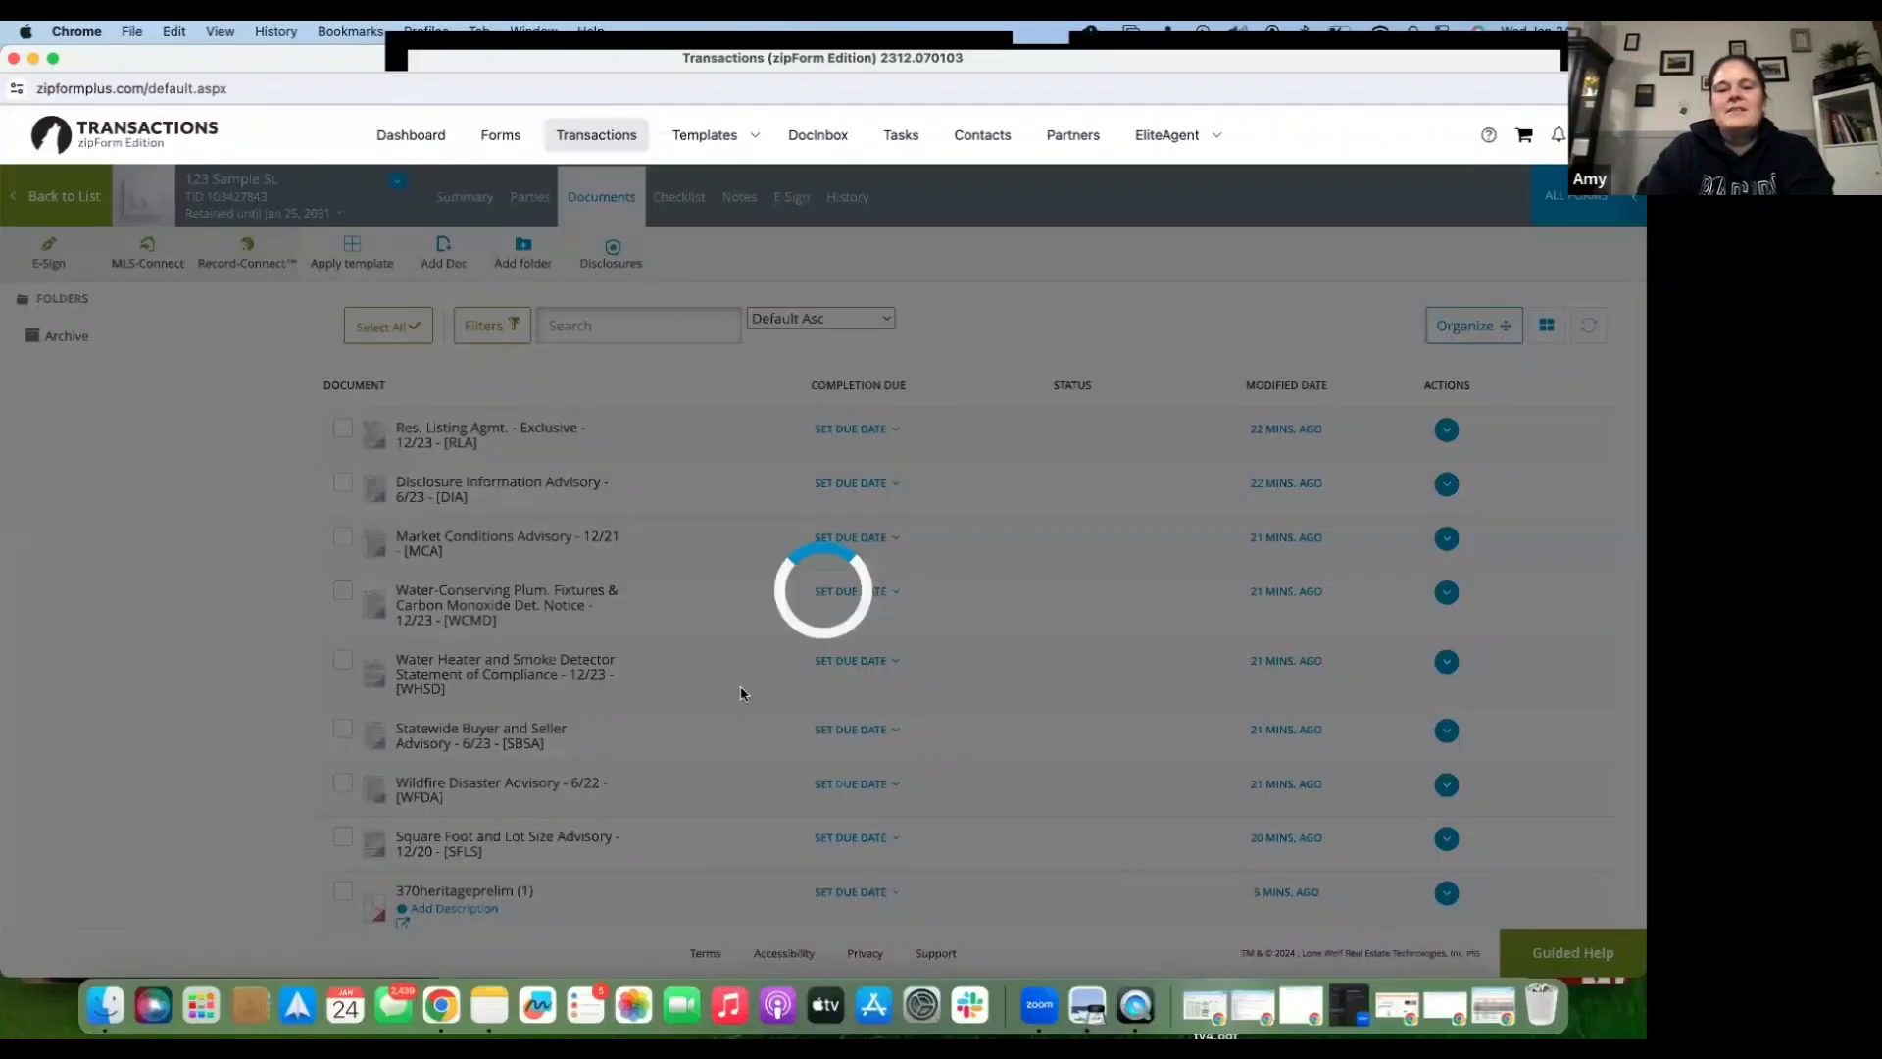
- Tick the uploaded RPA and Seller Counter Offer #1 rows in the document list
scroll(588, 745, down, 5)
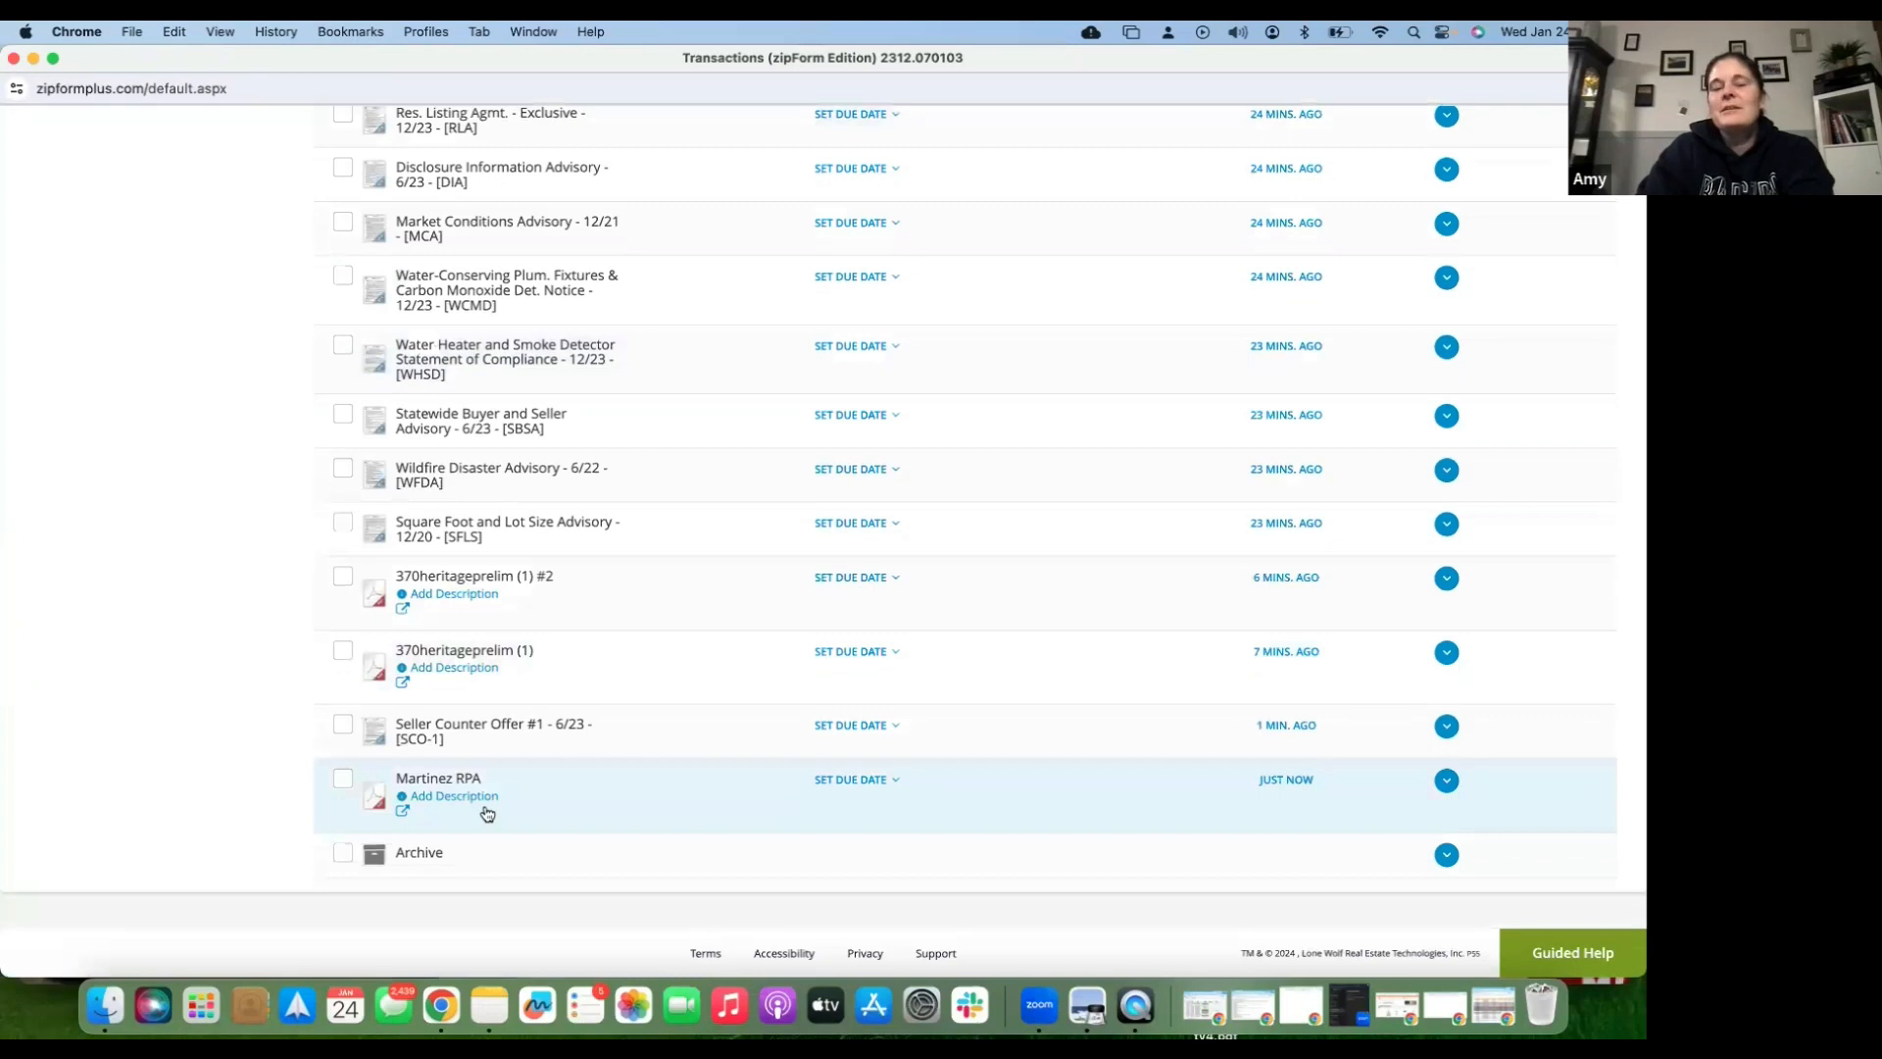
click(342, 781)
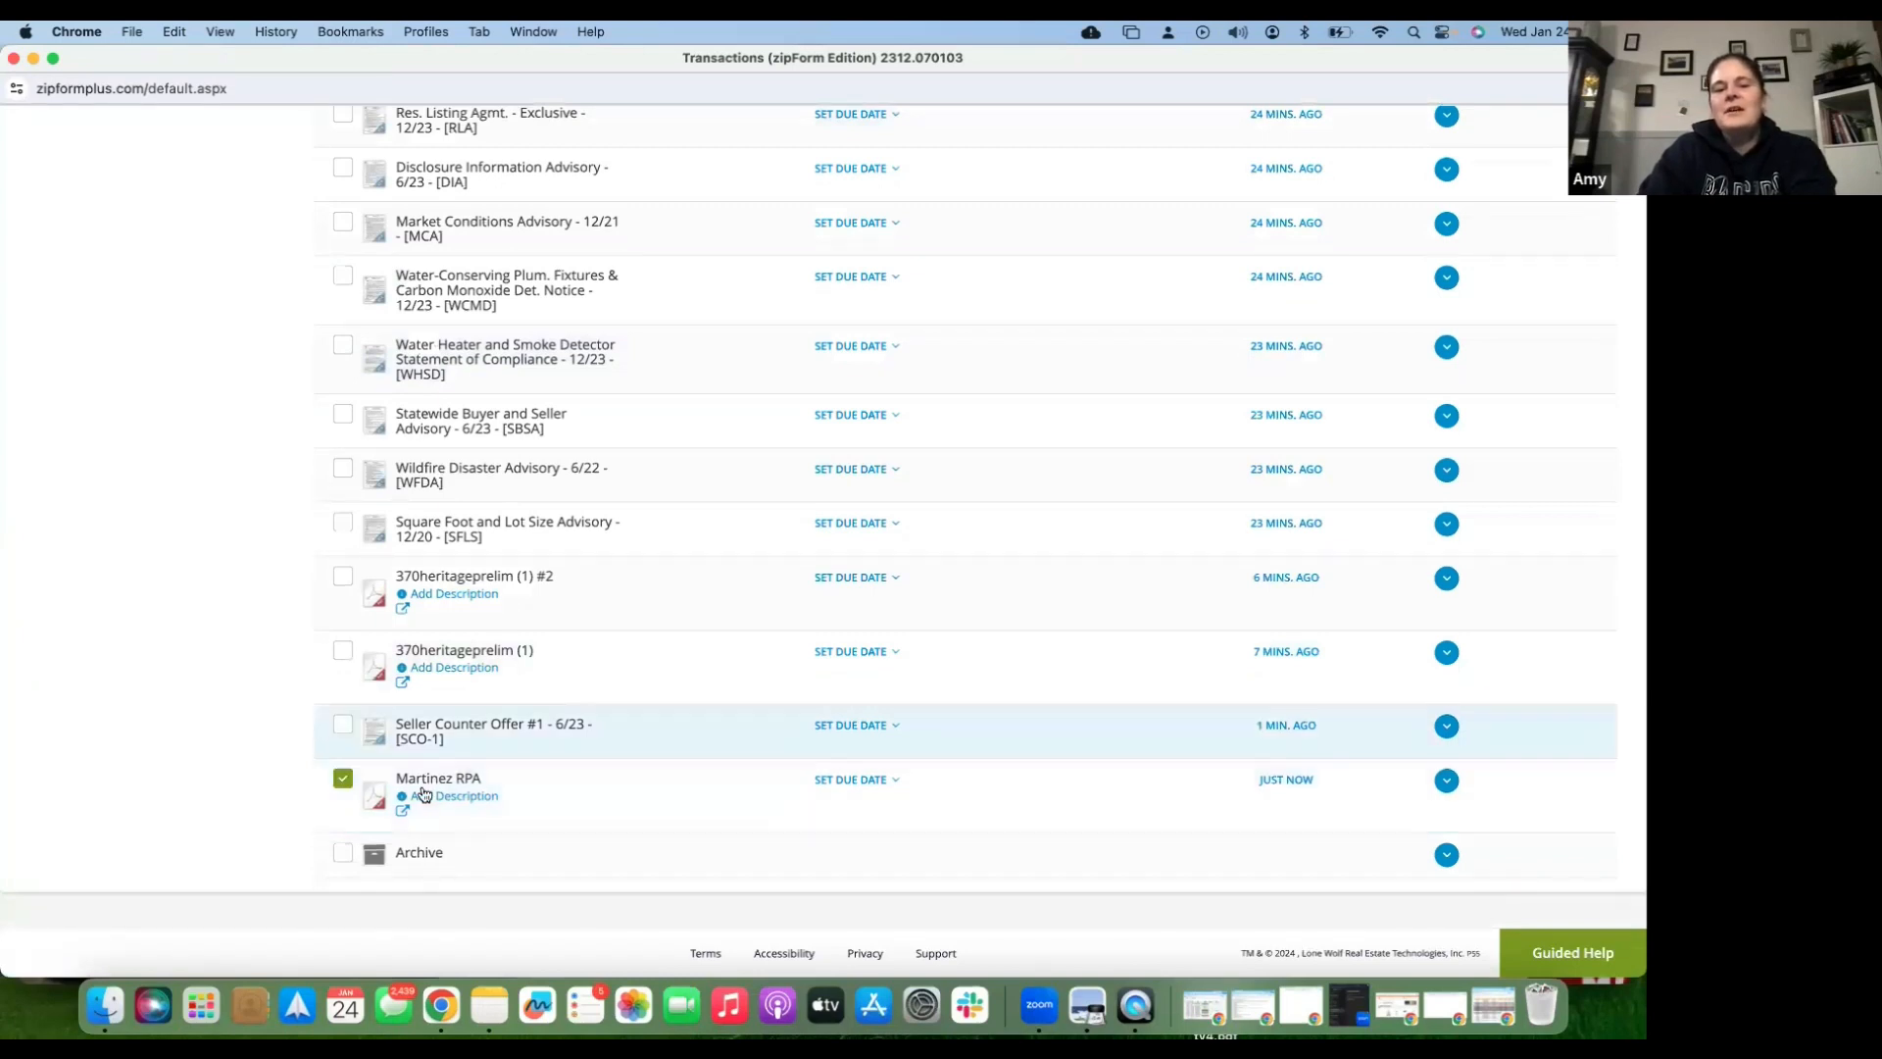
click(343, 724)
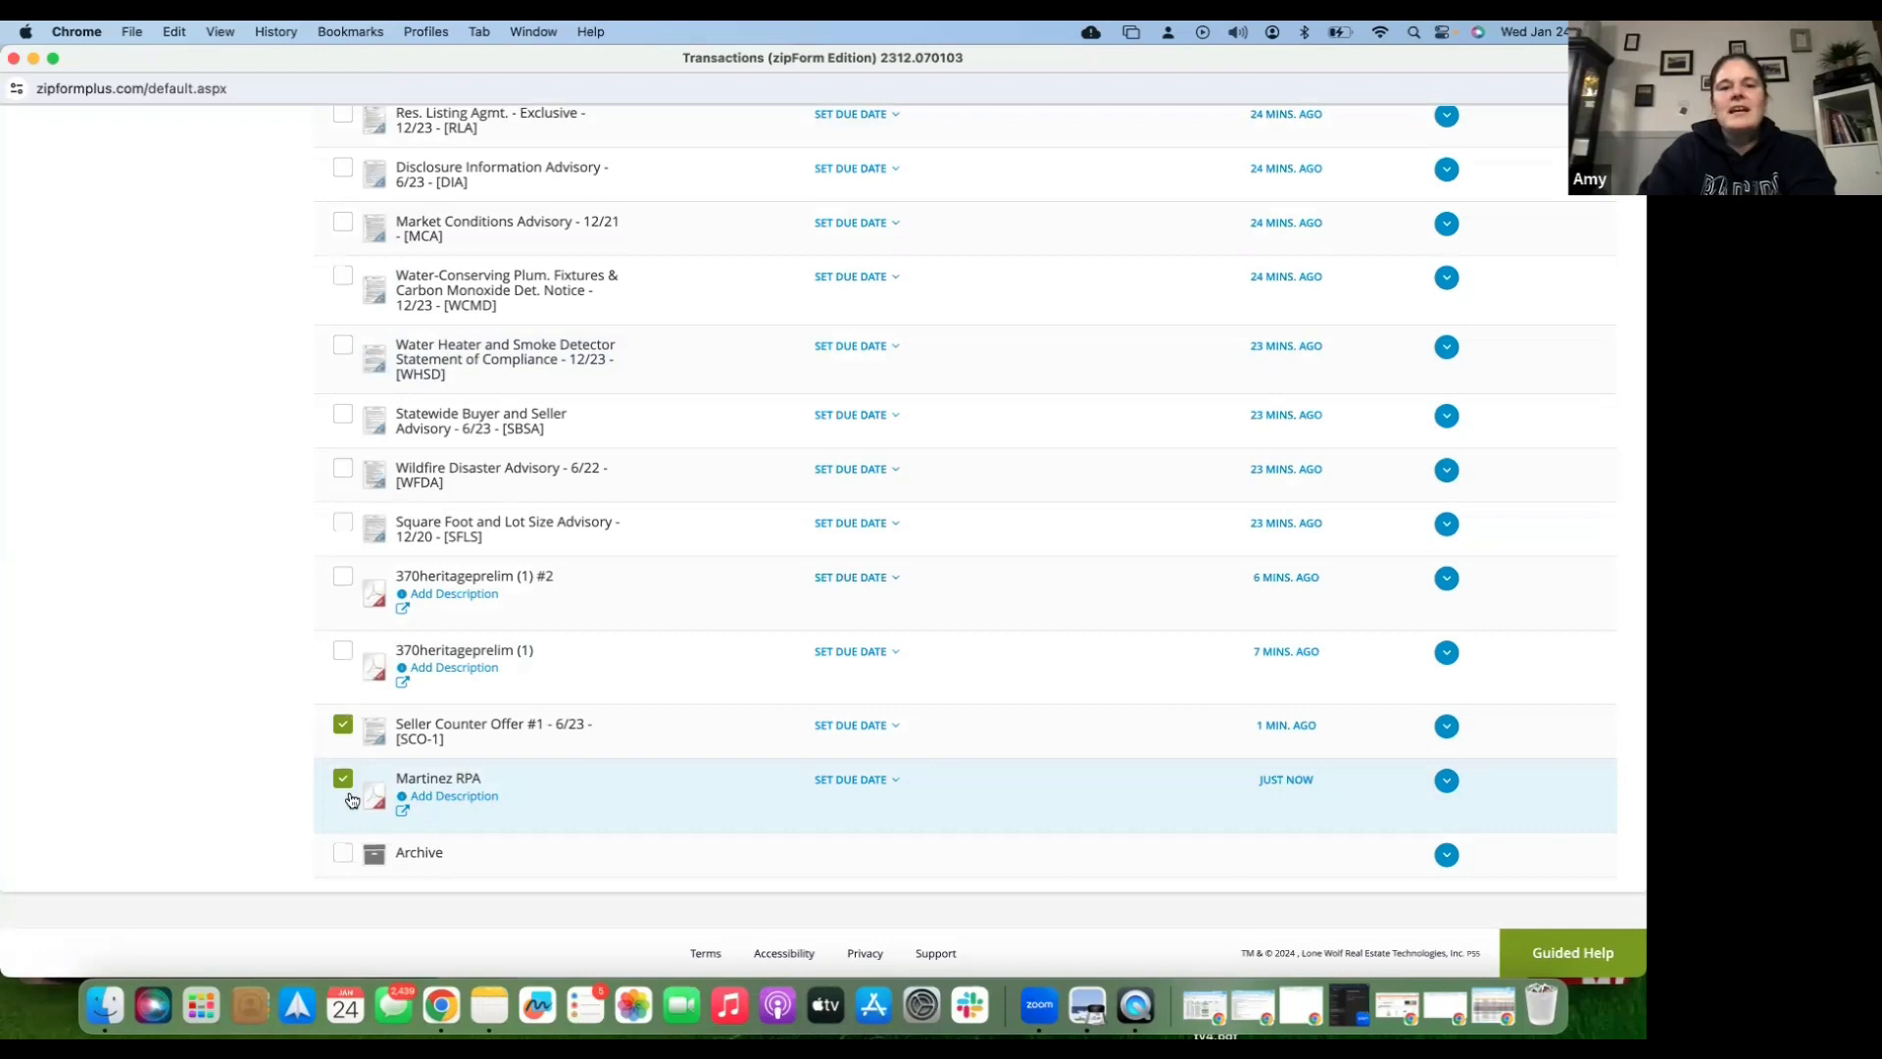
scroll(578, 416, up, 5)
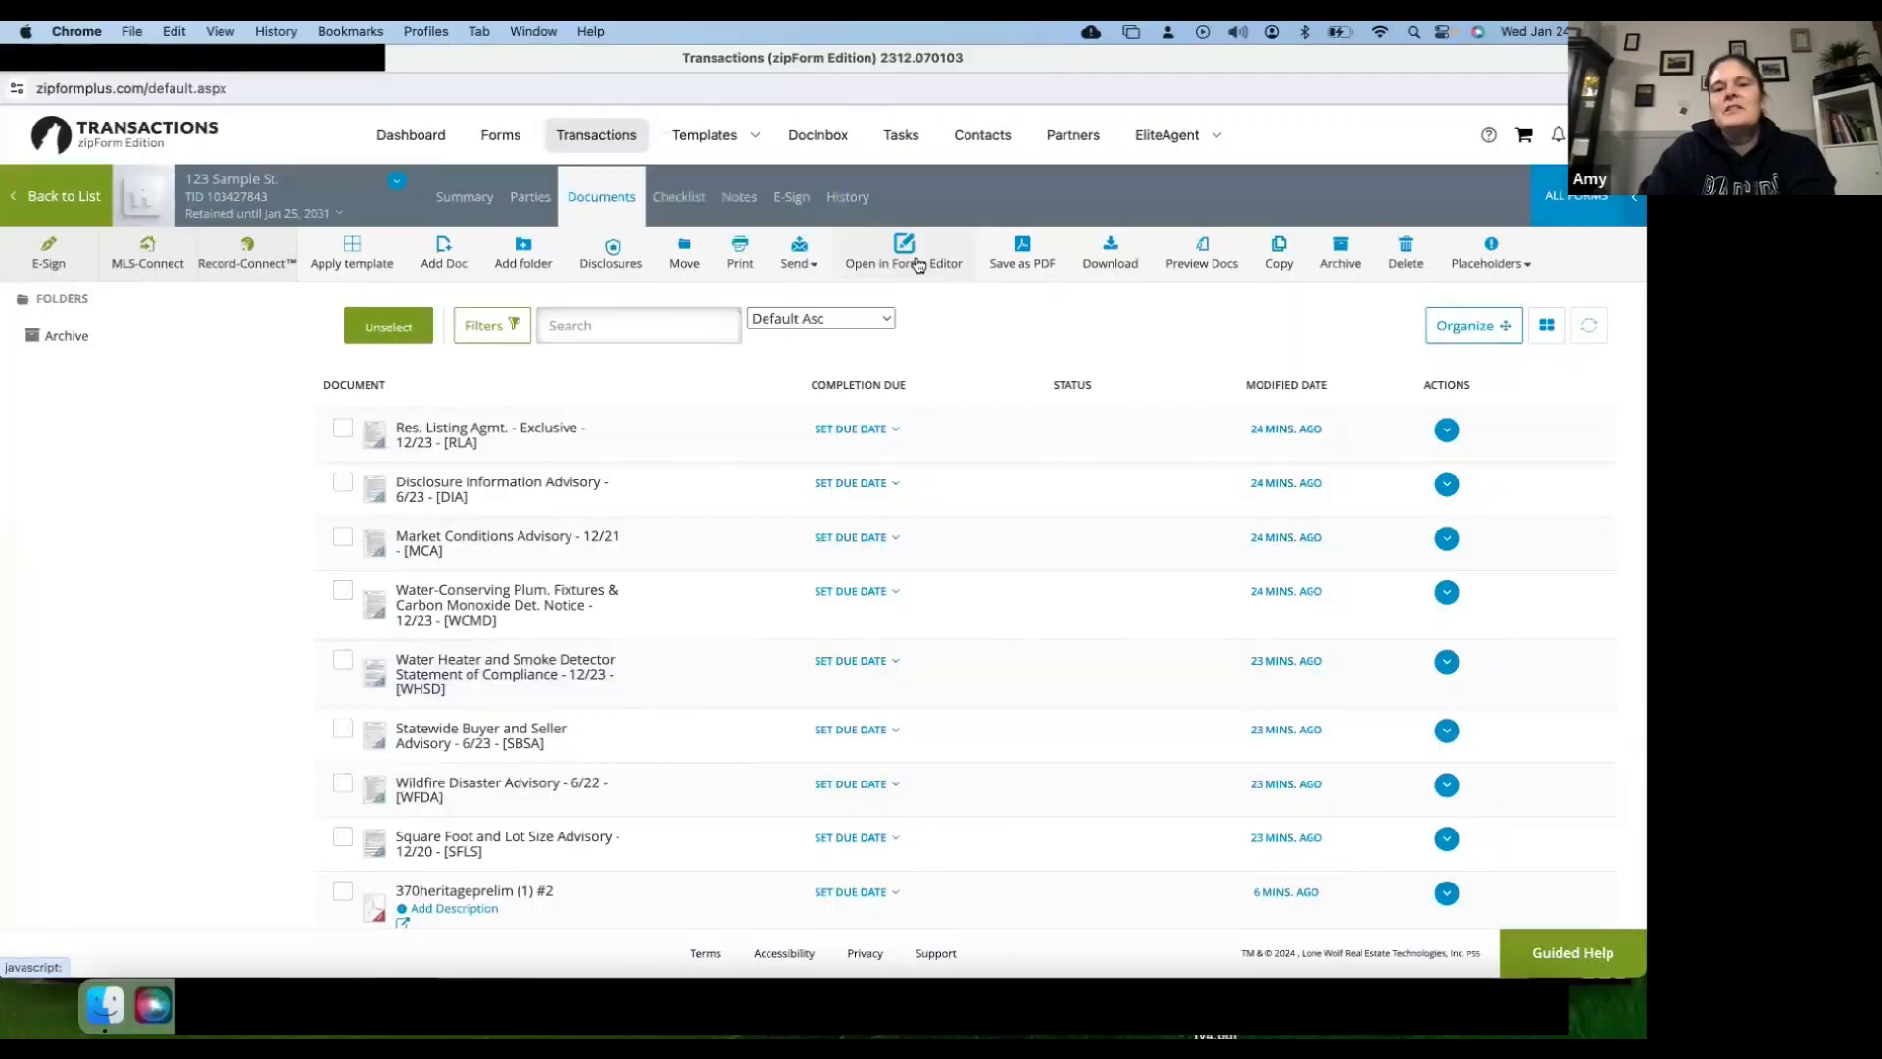
- Open the selected documents, set counter offer number 1, its date, and offer date 01/23/2024
click(909, 257)
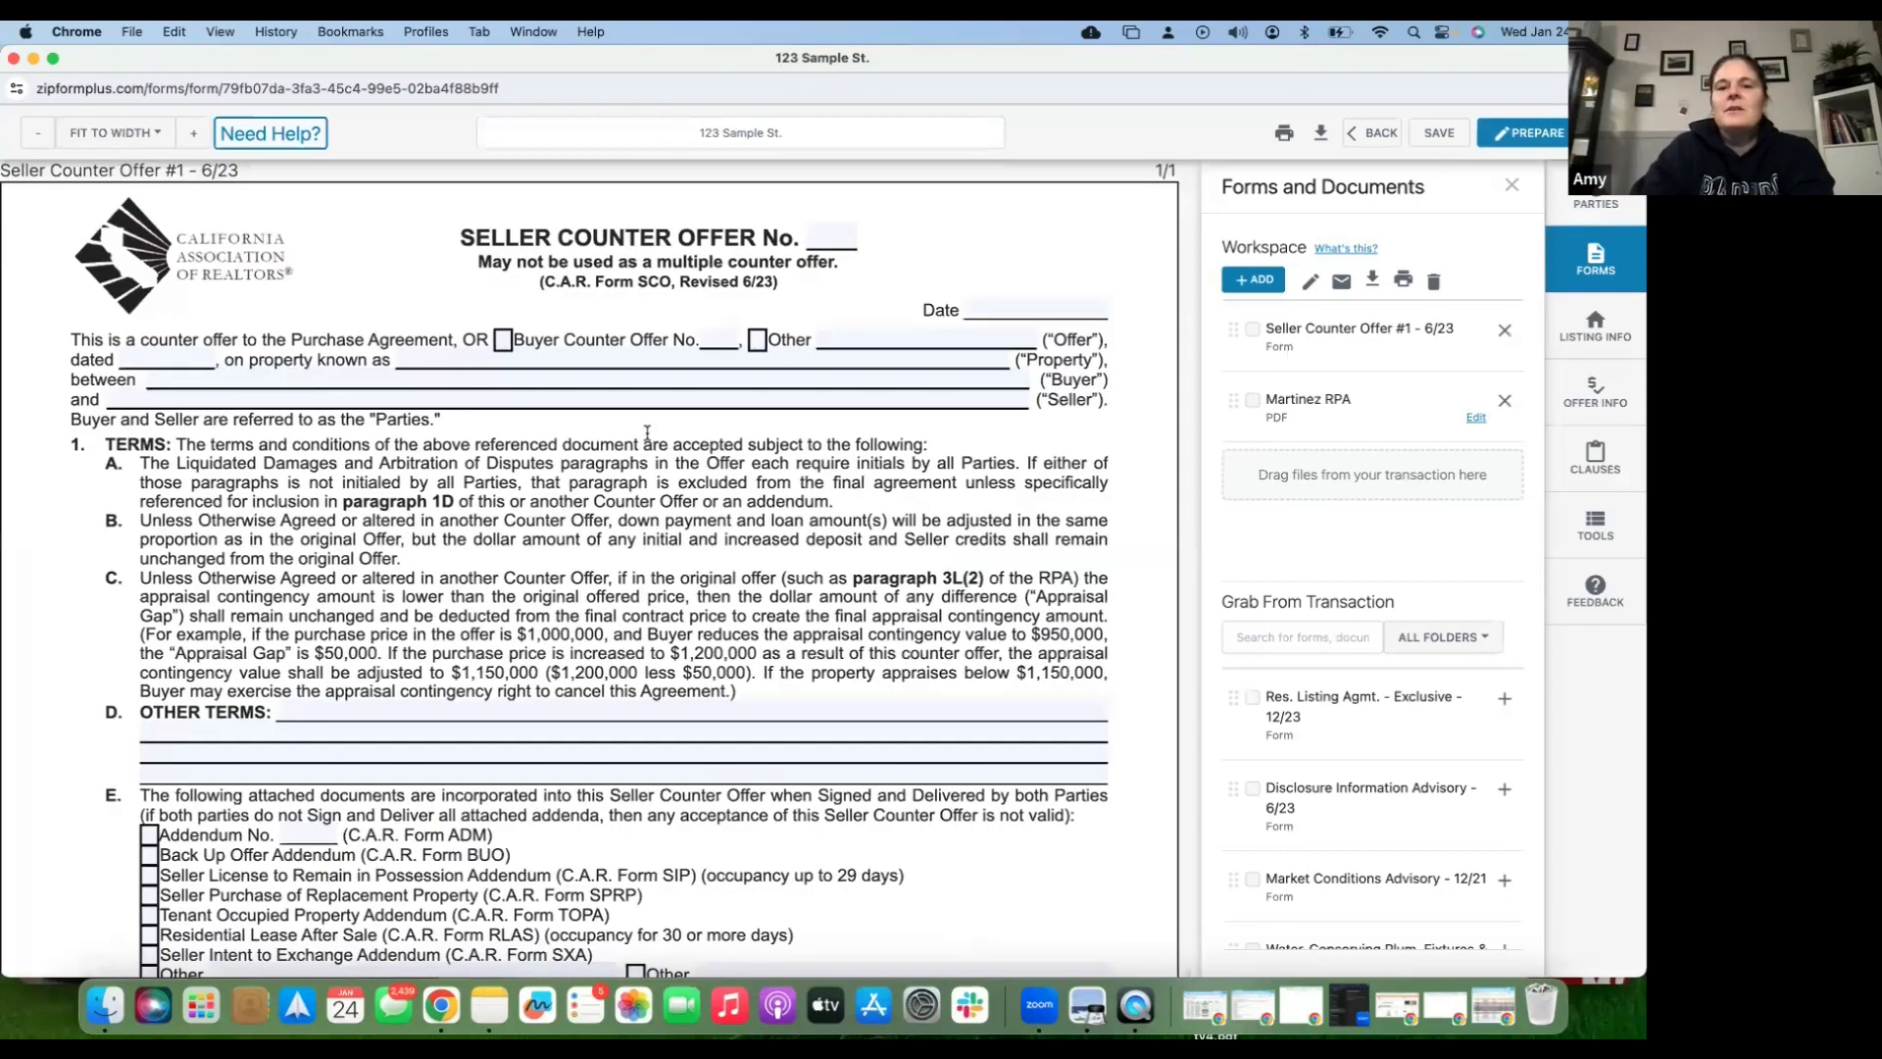
click(837, 238)
text(1)
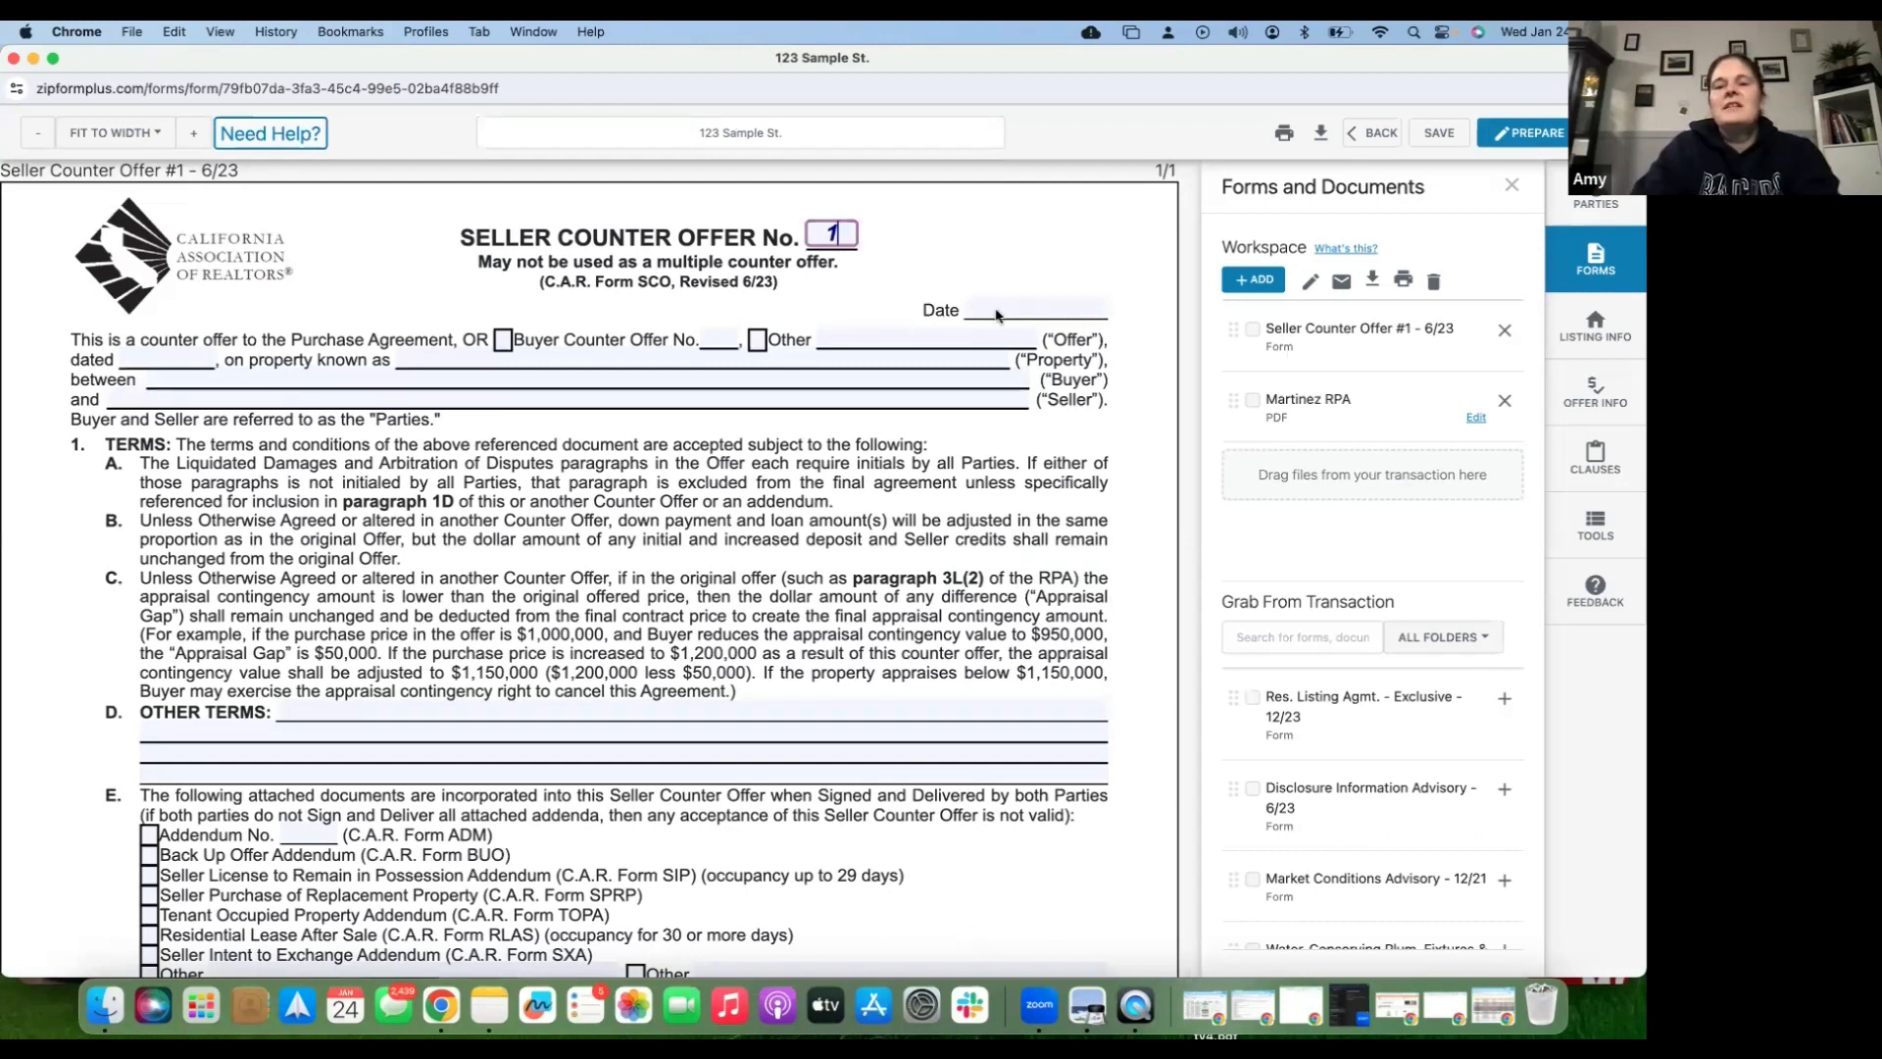
click(996, 310)
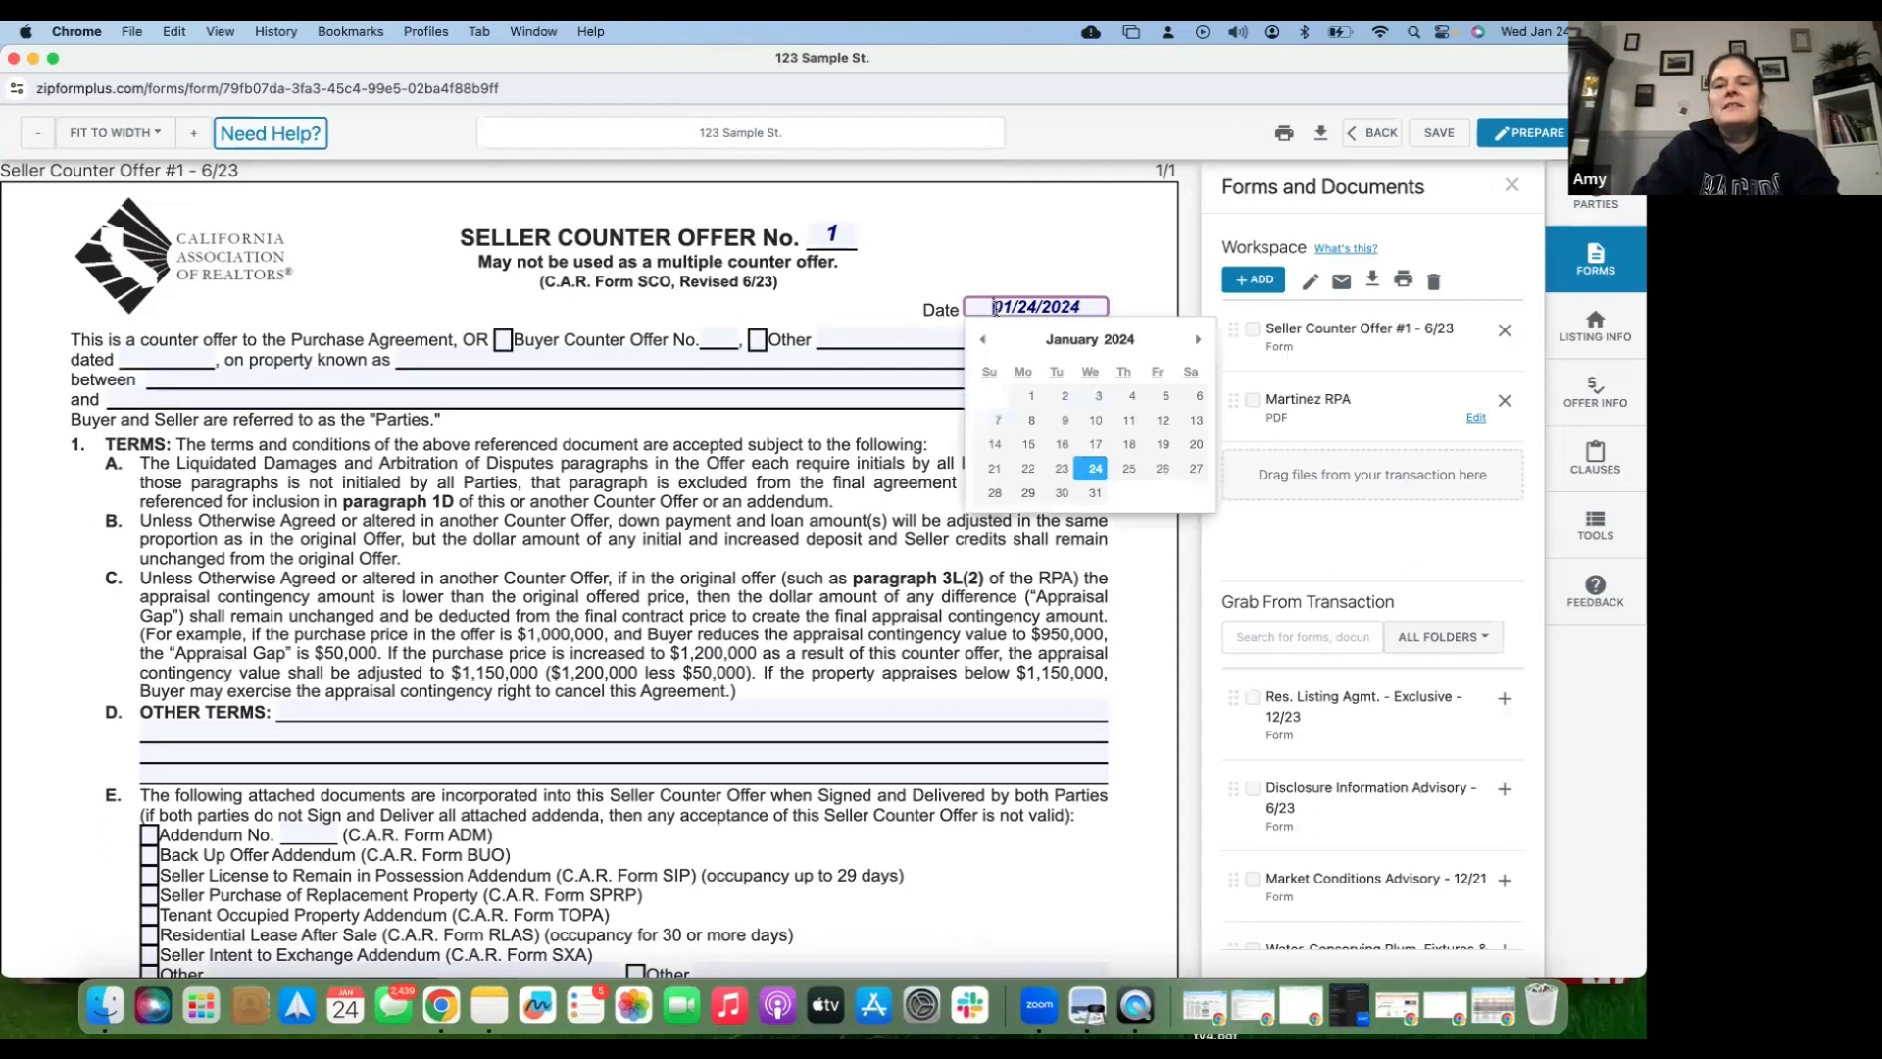
click(924, 367)
click(460, 336)
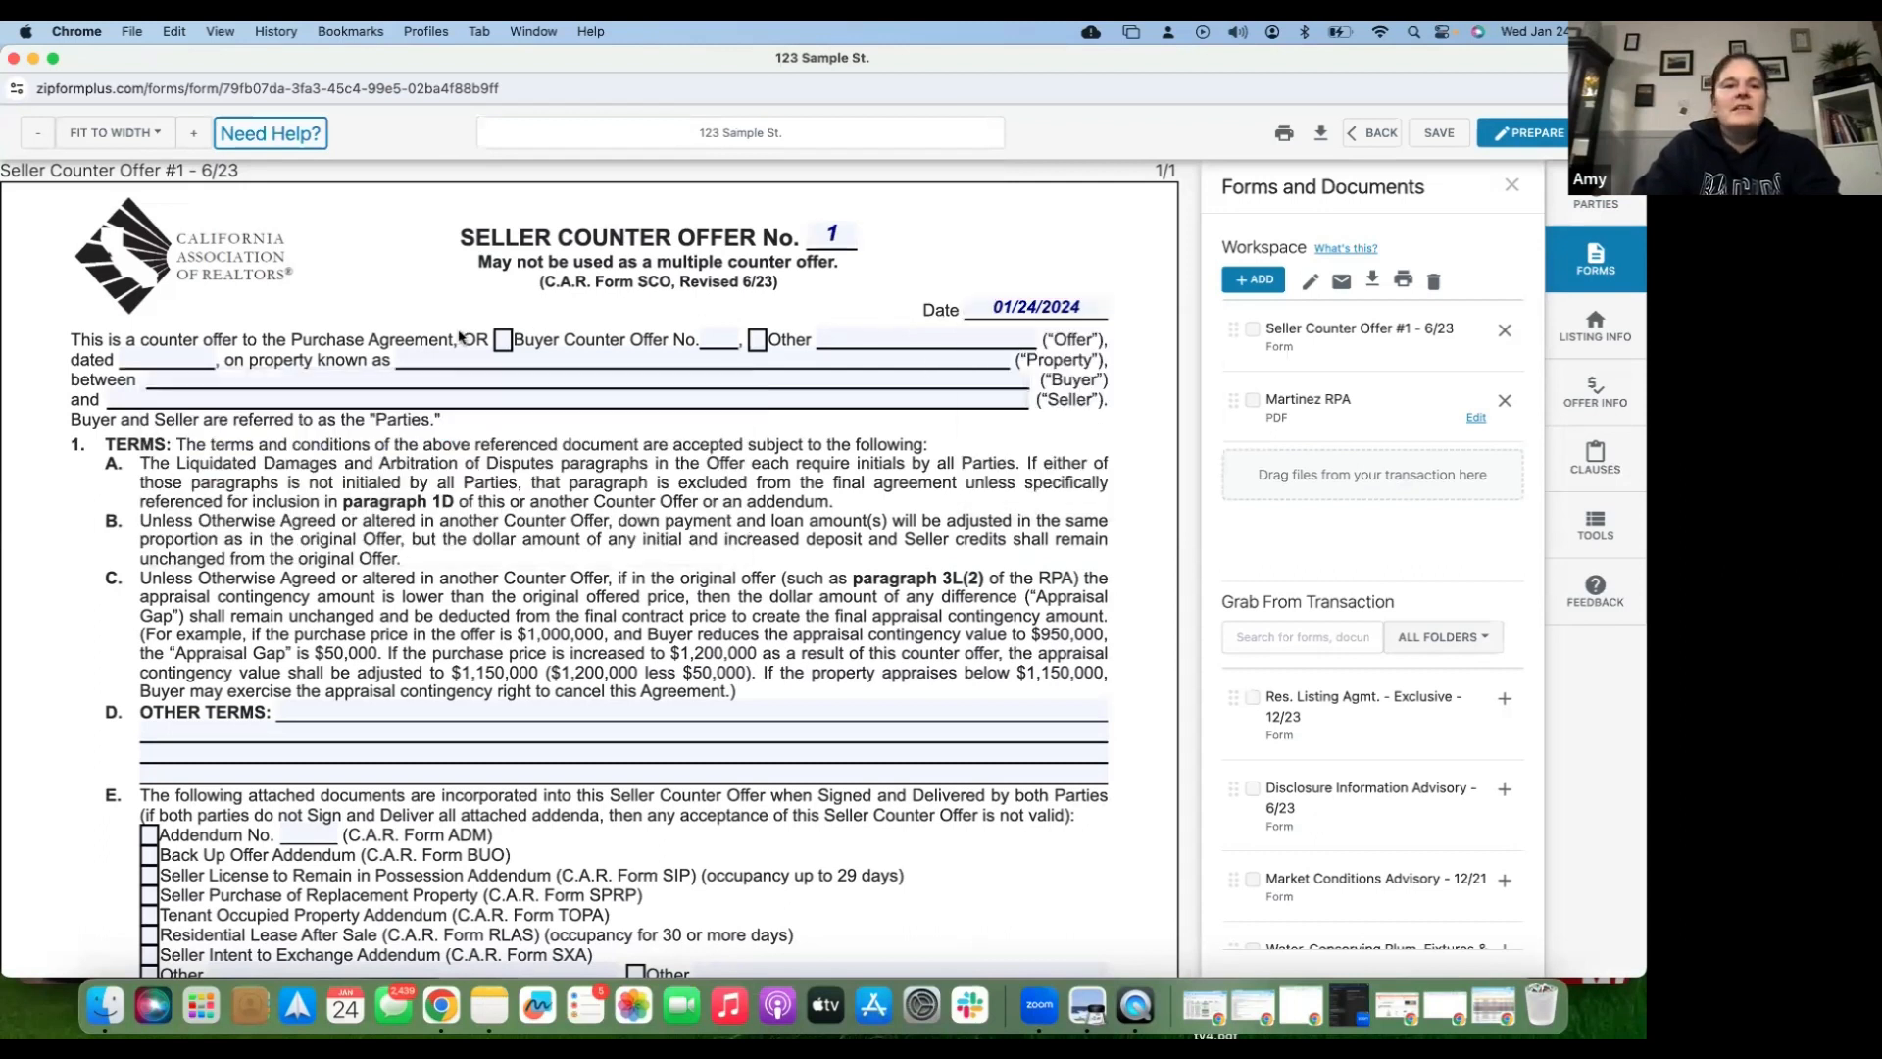
click(185, 359)
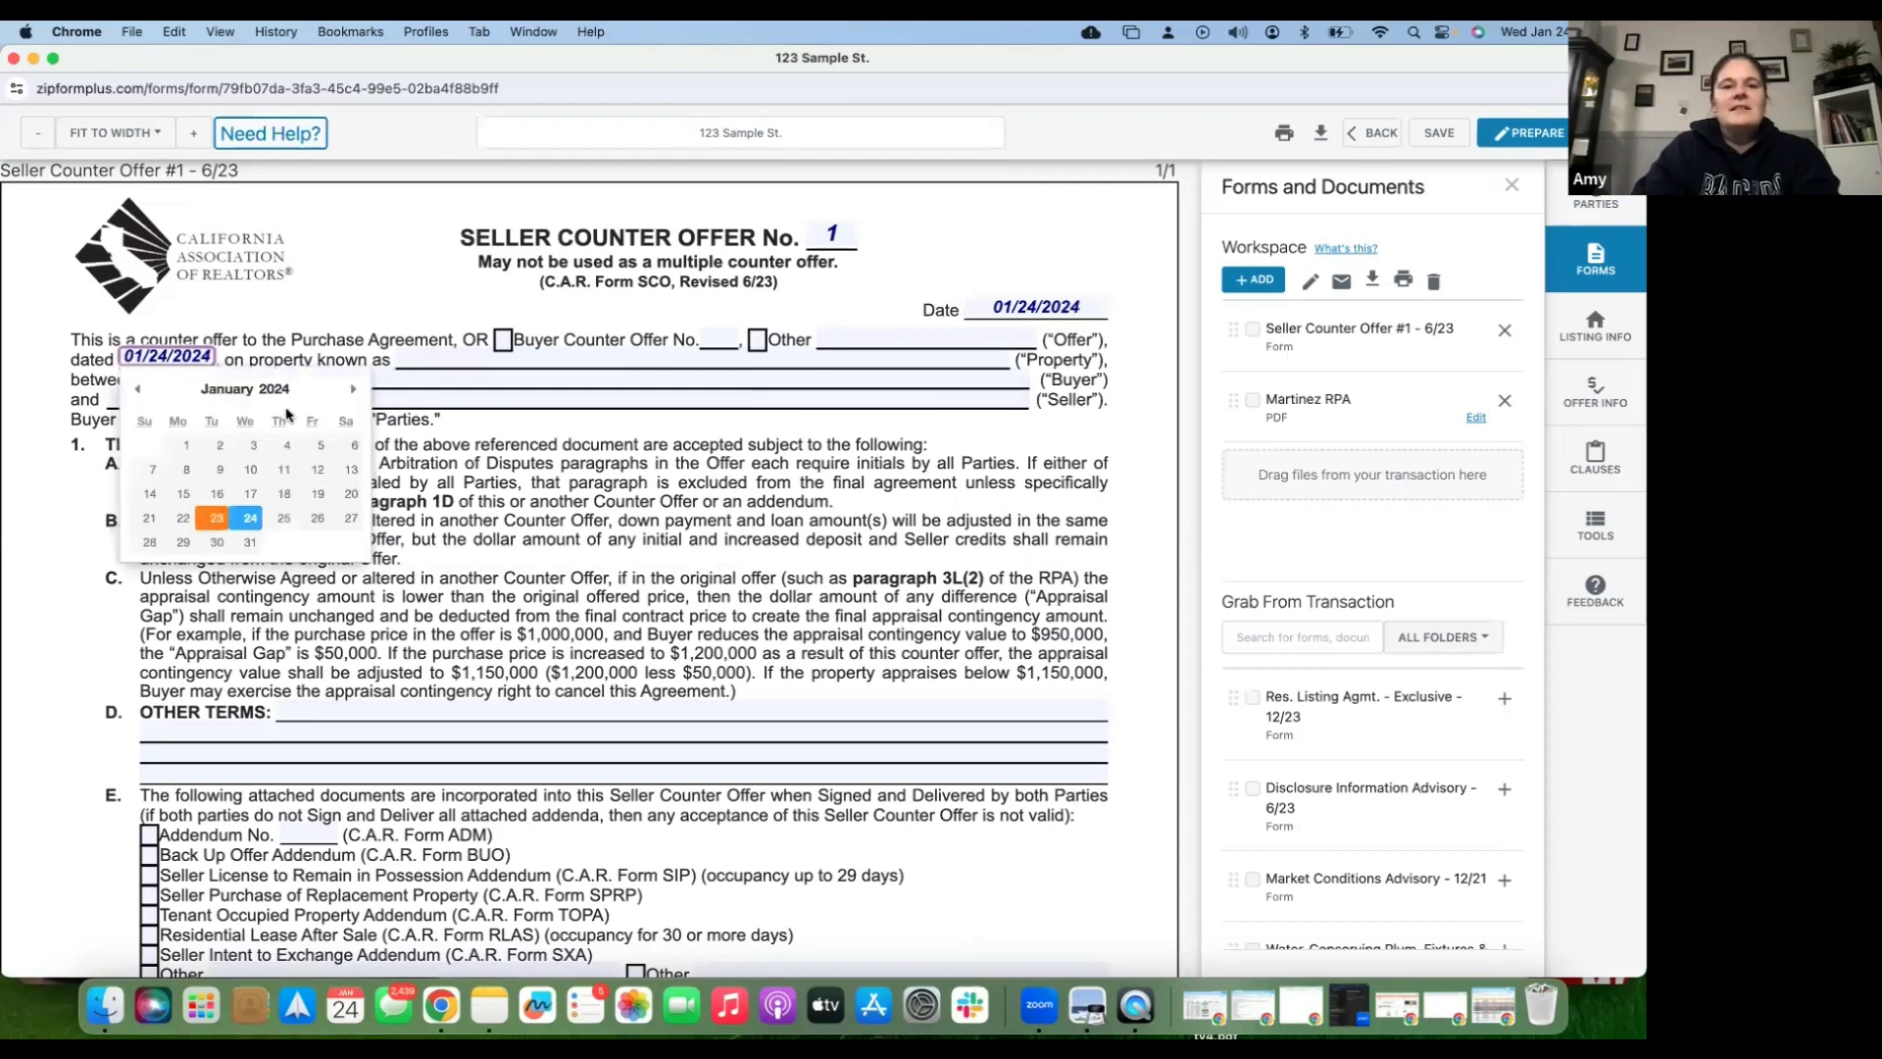
- Enter buyer 'Buyer 1', seller 'Seller 1', and 'Terms' under Other Terms
click(340, 388)
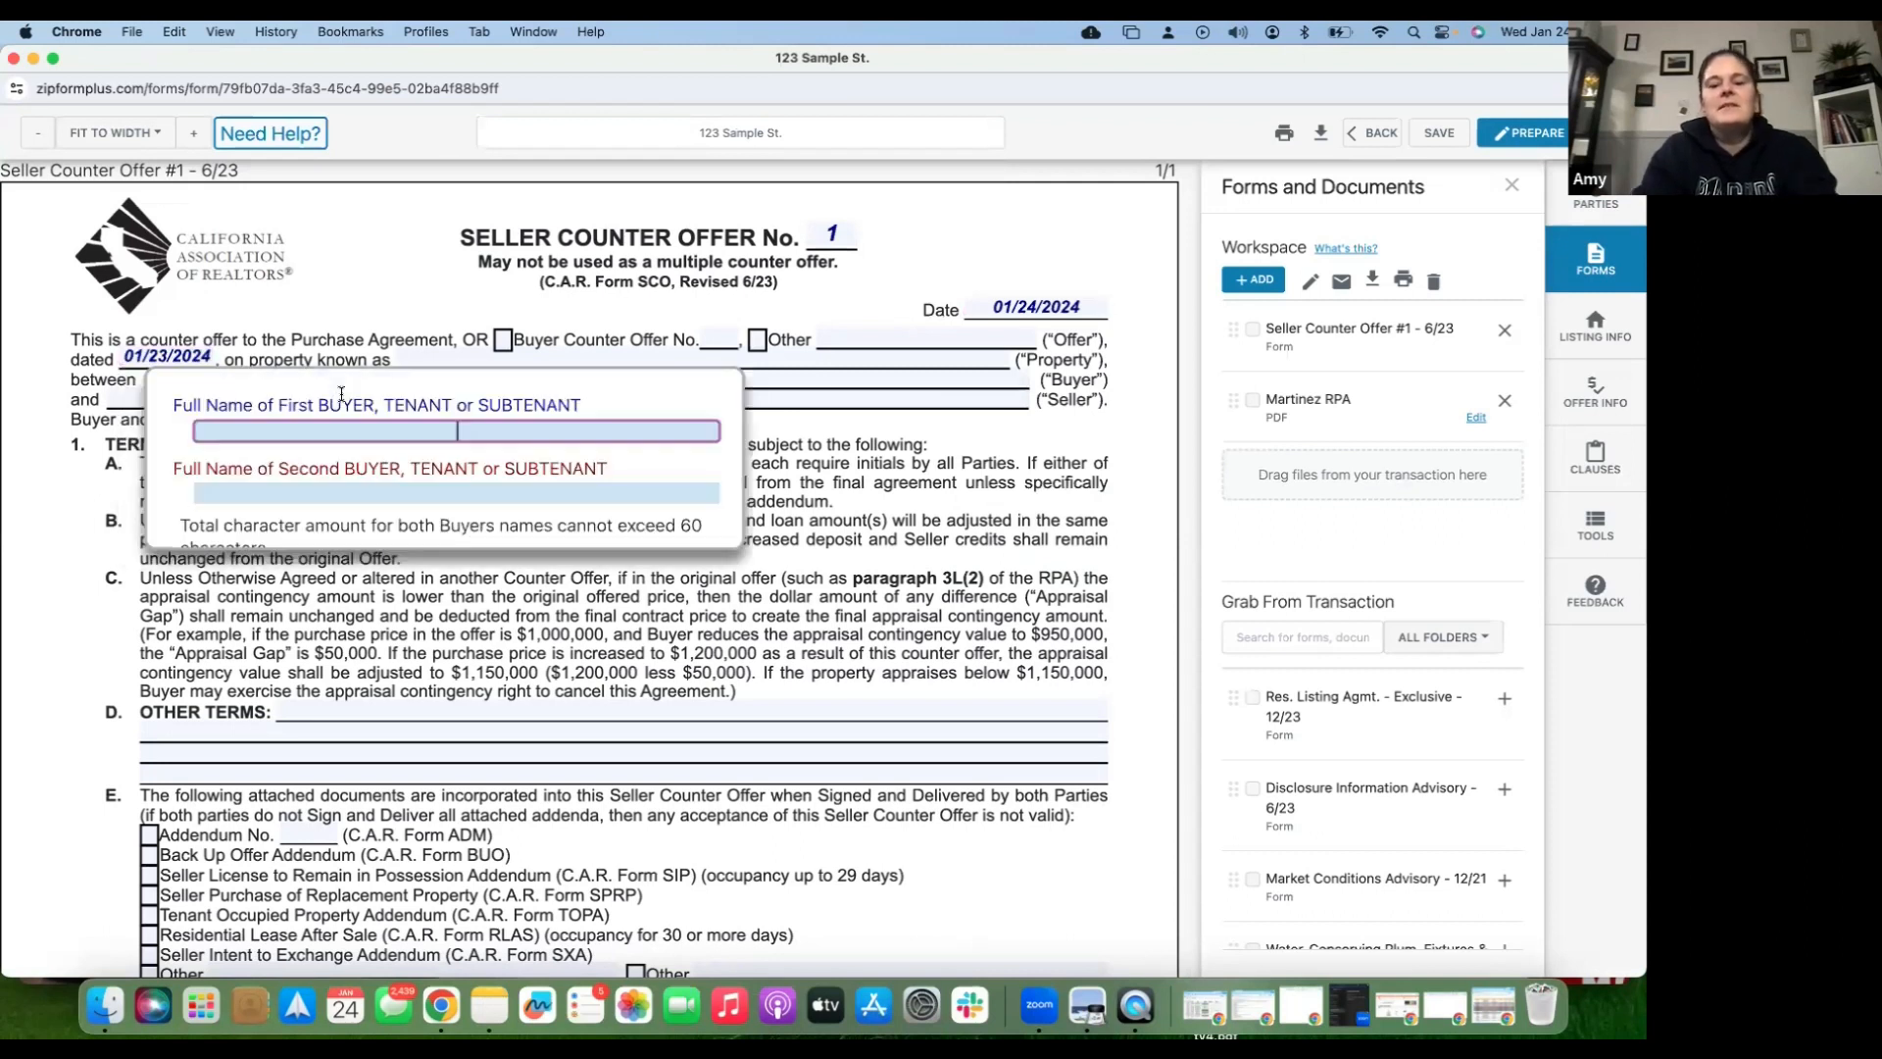
text(Buyer 1)
key(Tab)
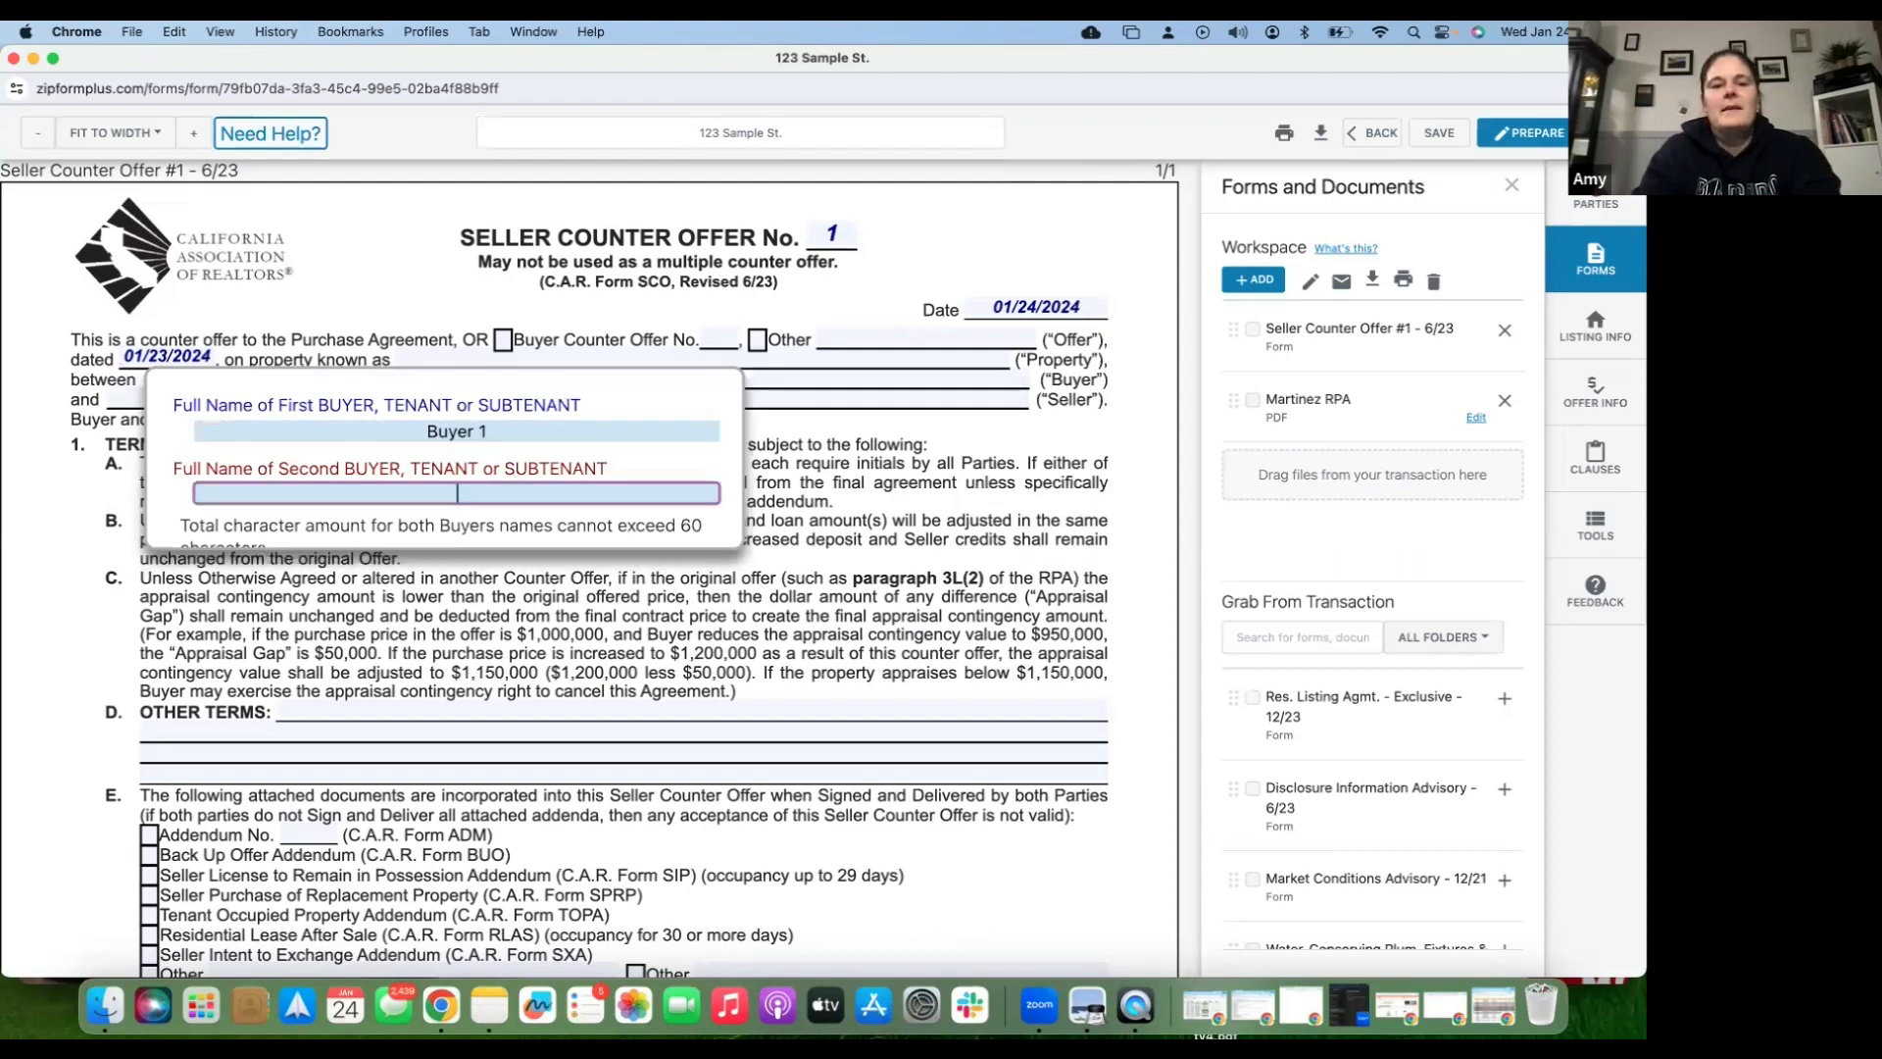
key(Tab)
text(Seller 1)
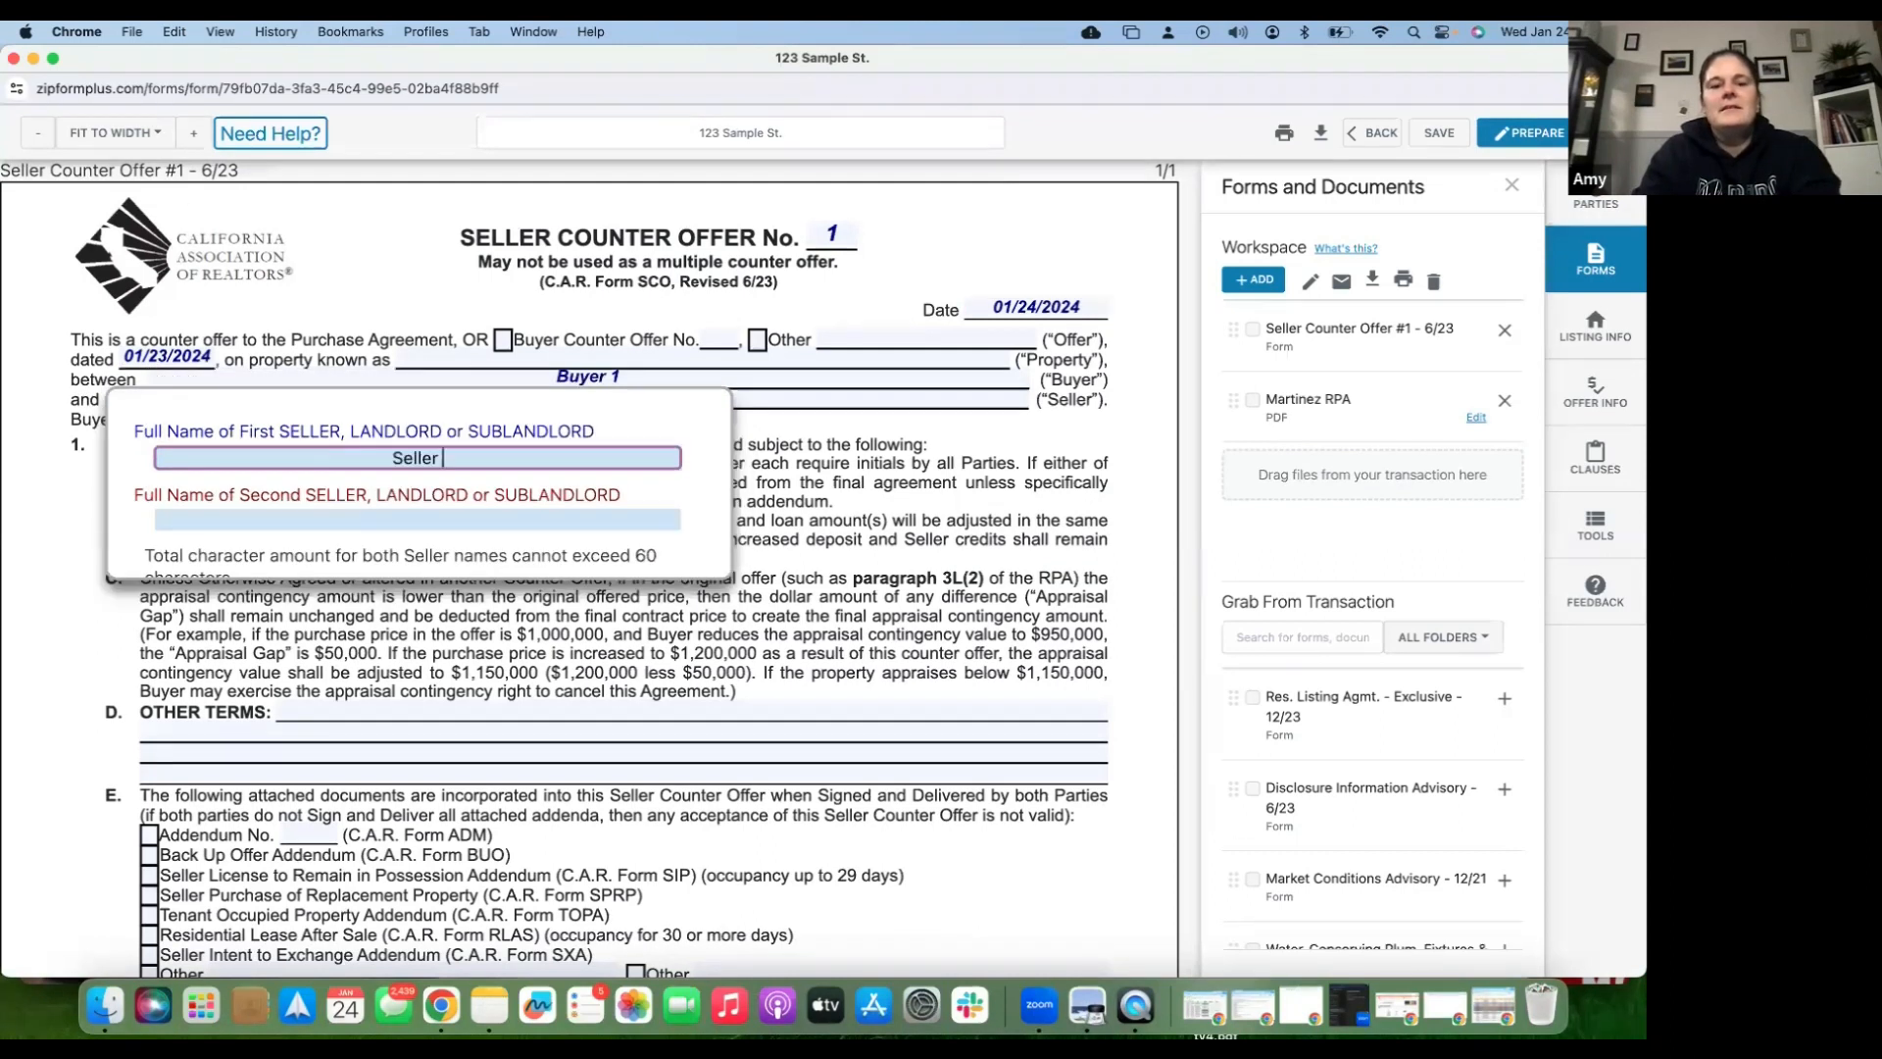
key(Tab)
key(Tab)
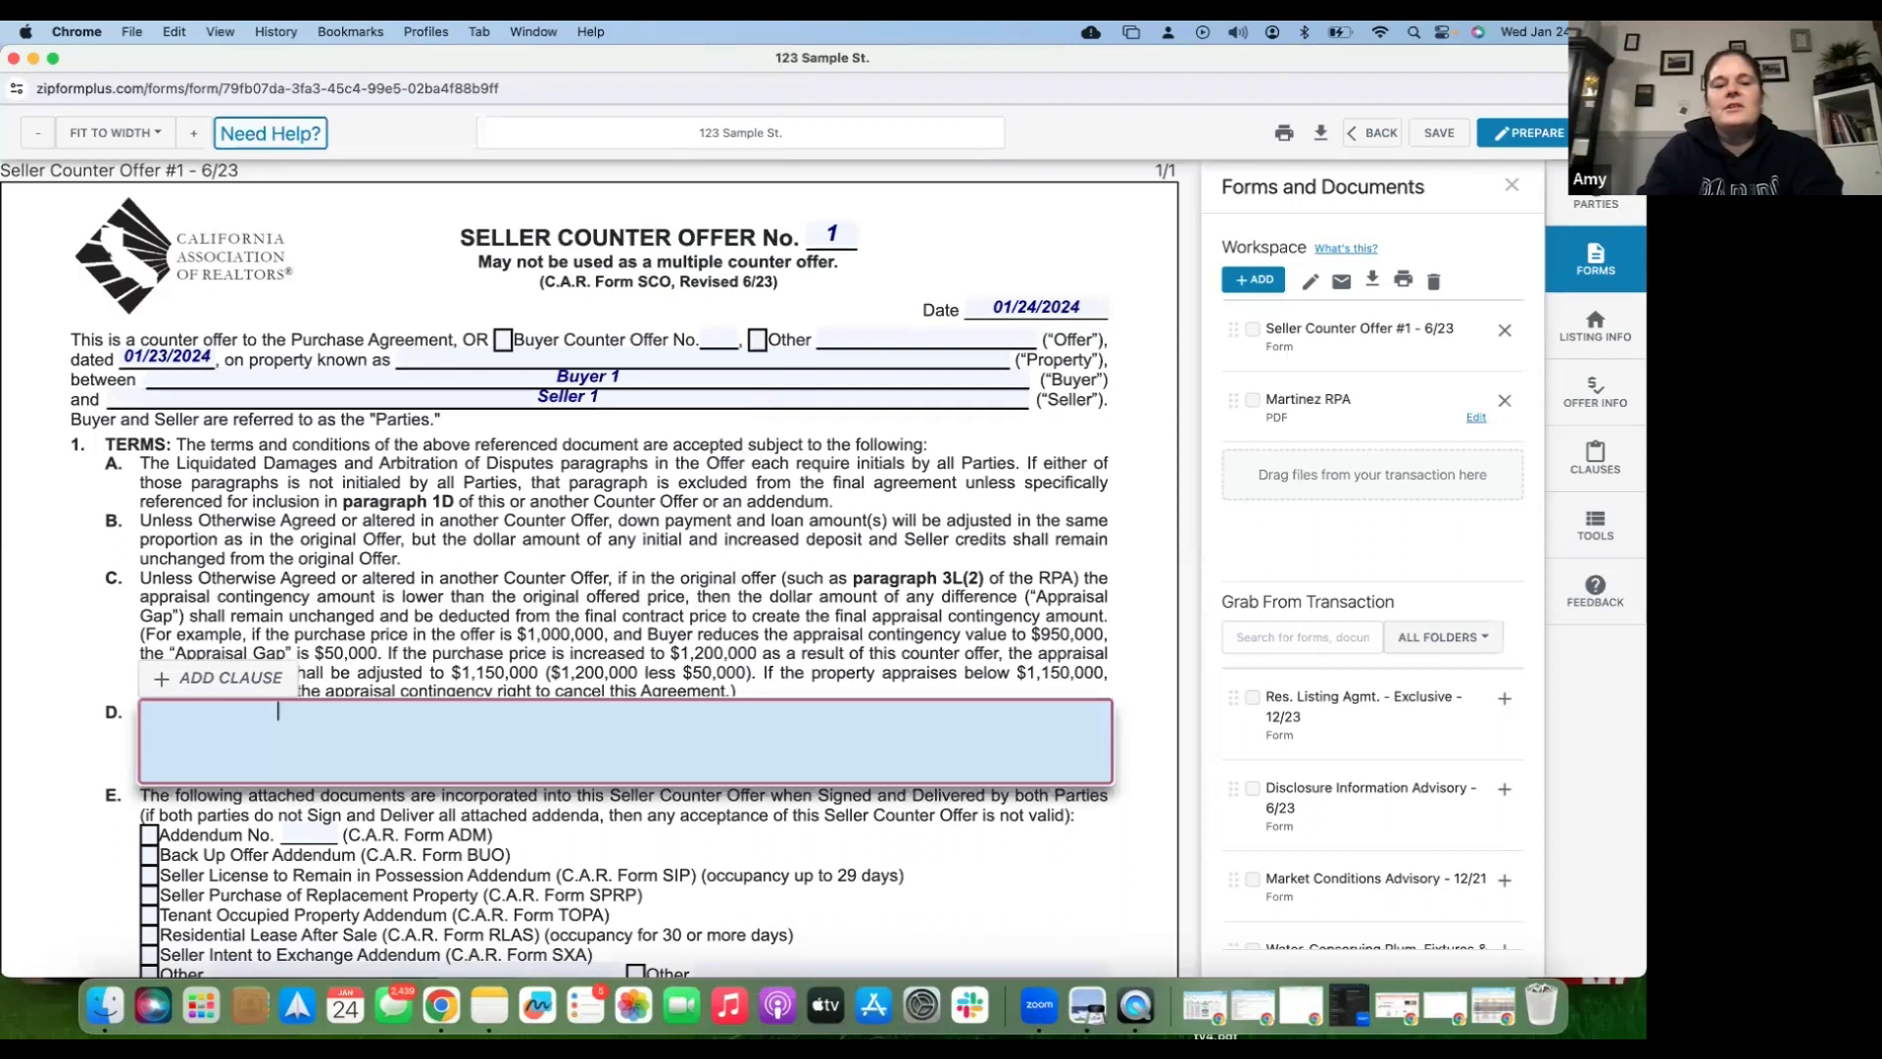
text(Terms)
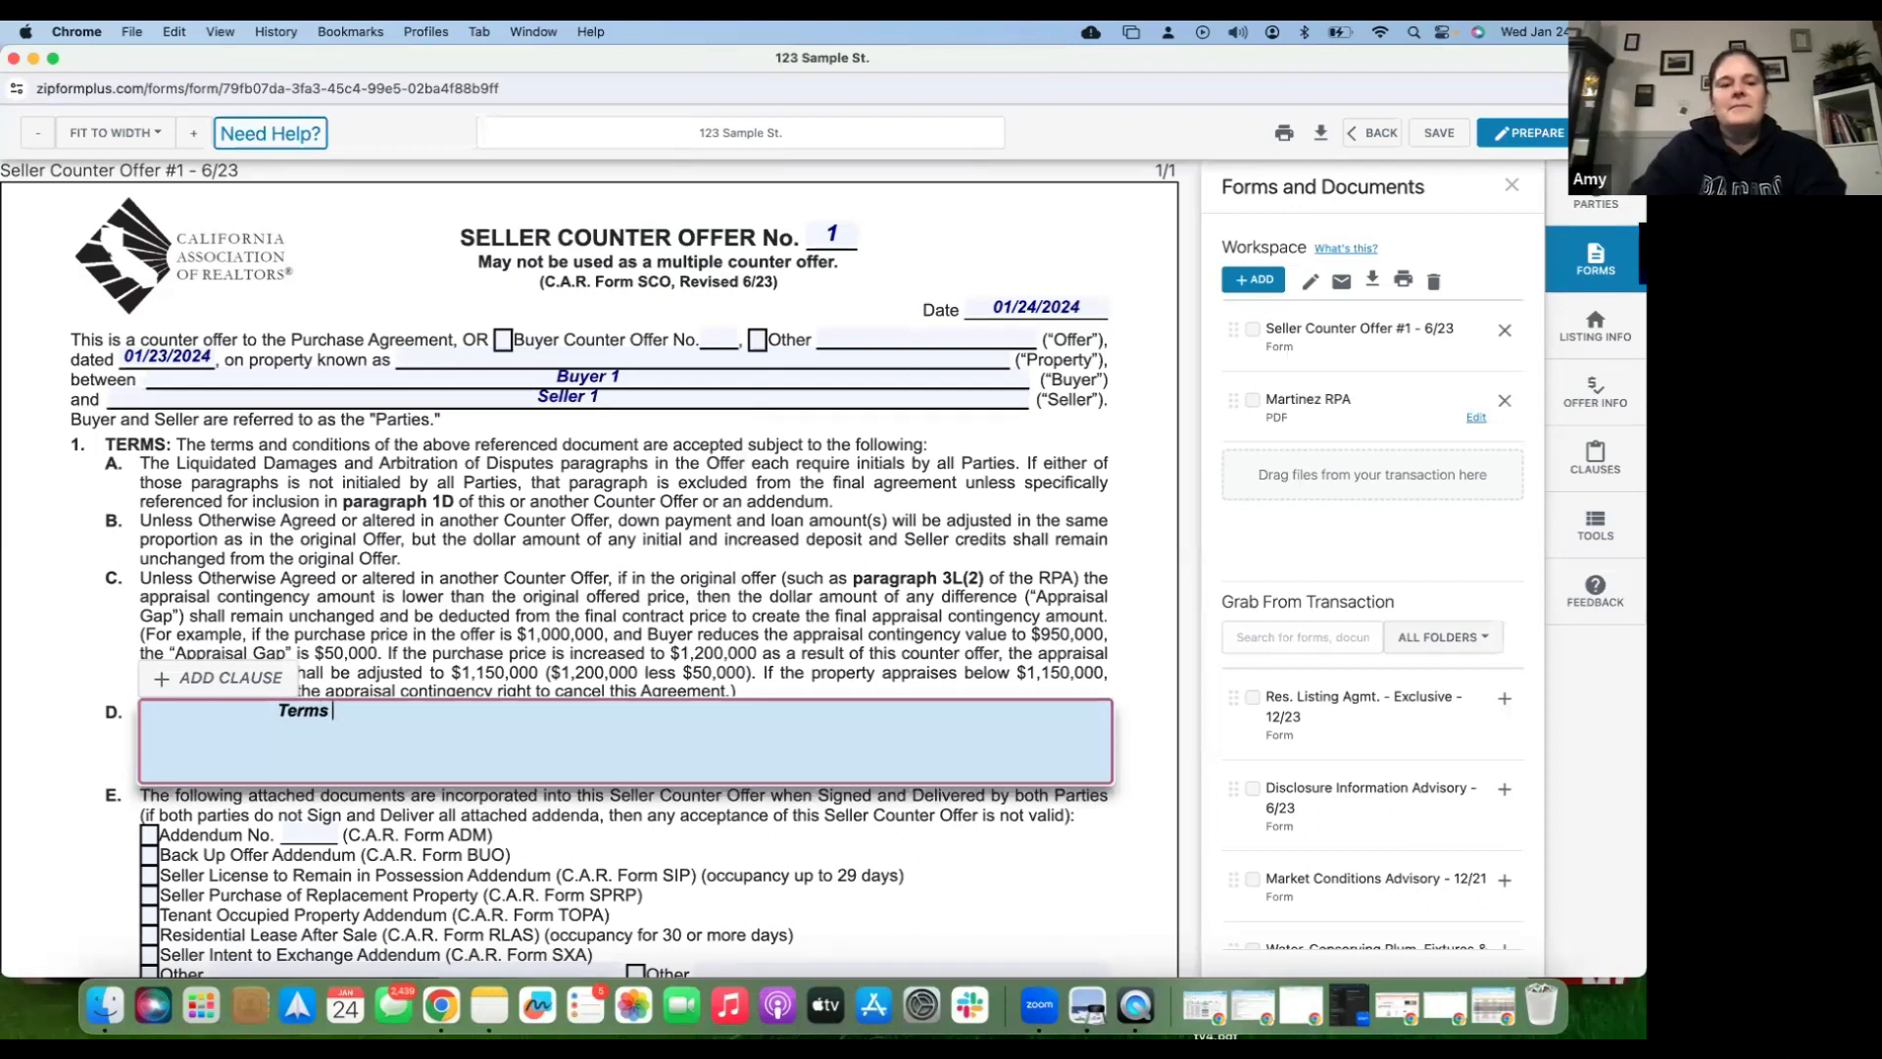
click(834, 453)
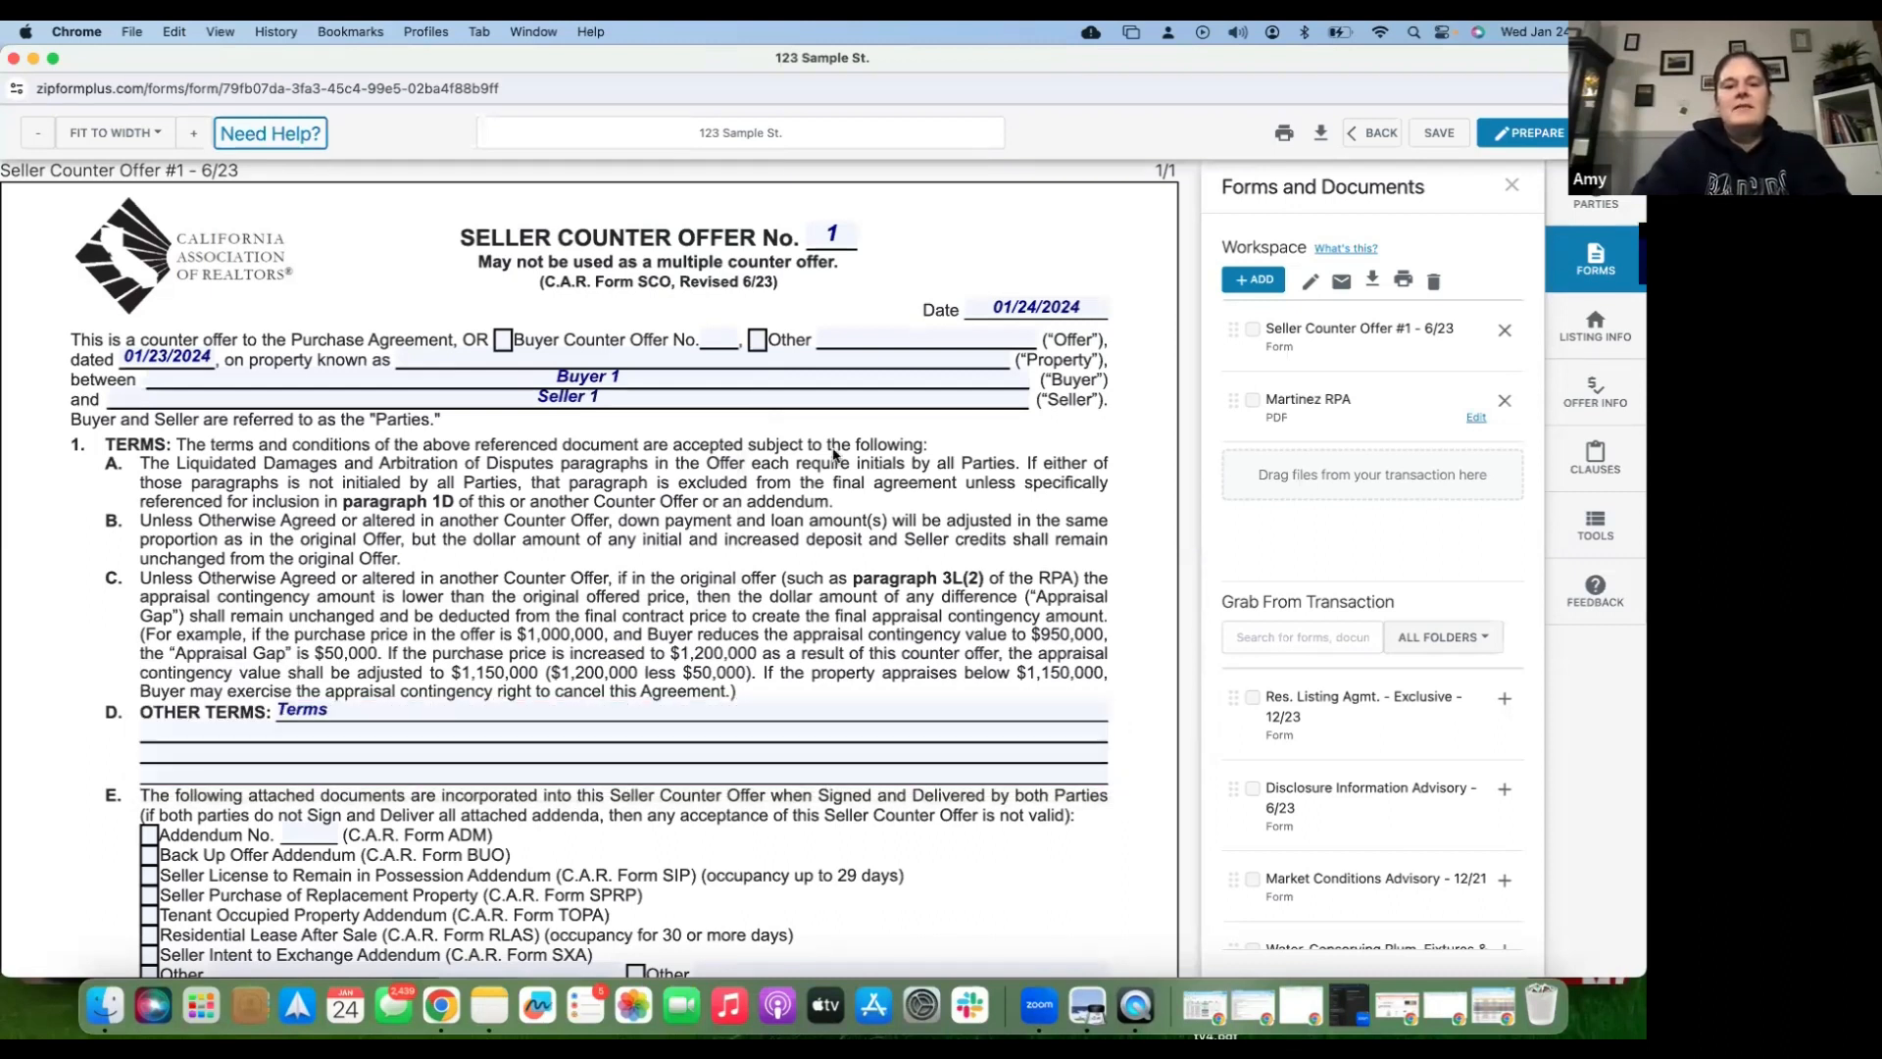
scroll(834, 454, down, 2)
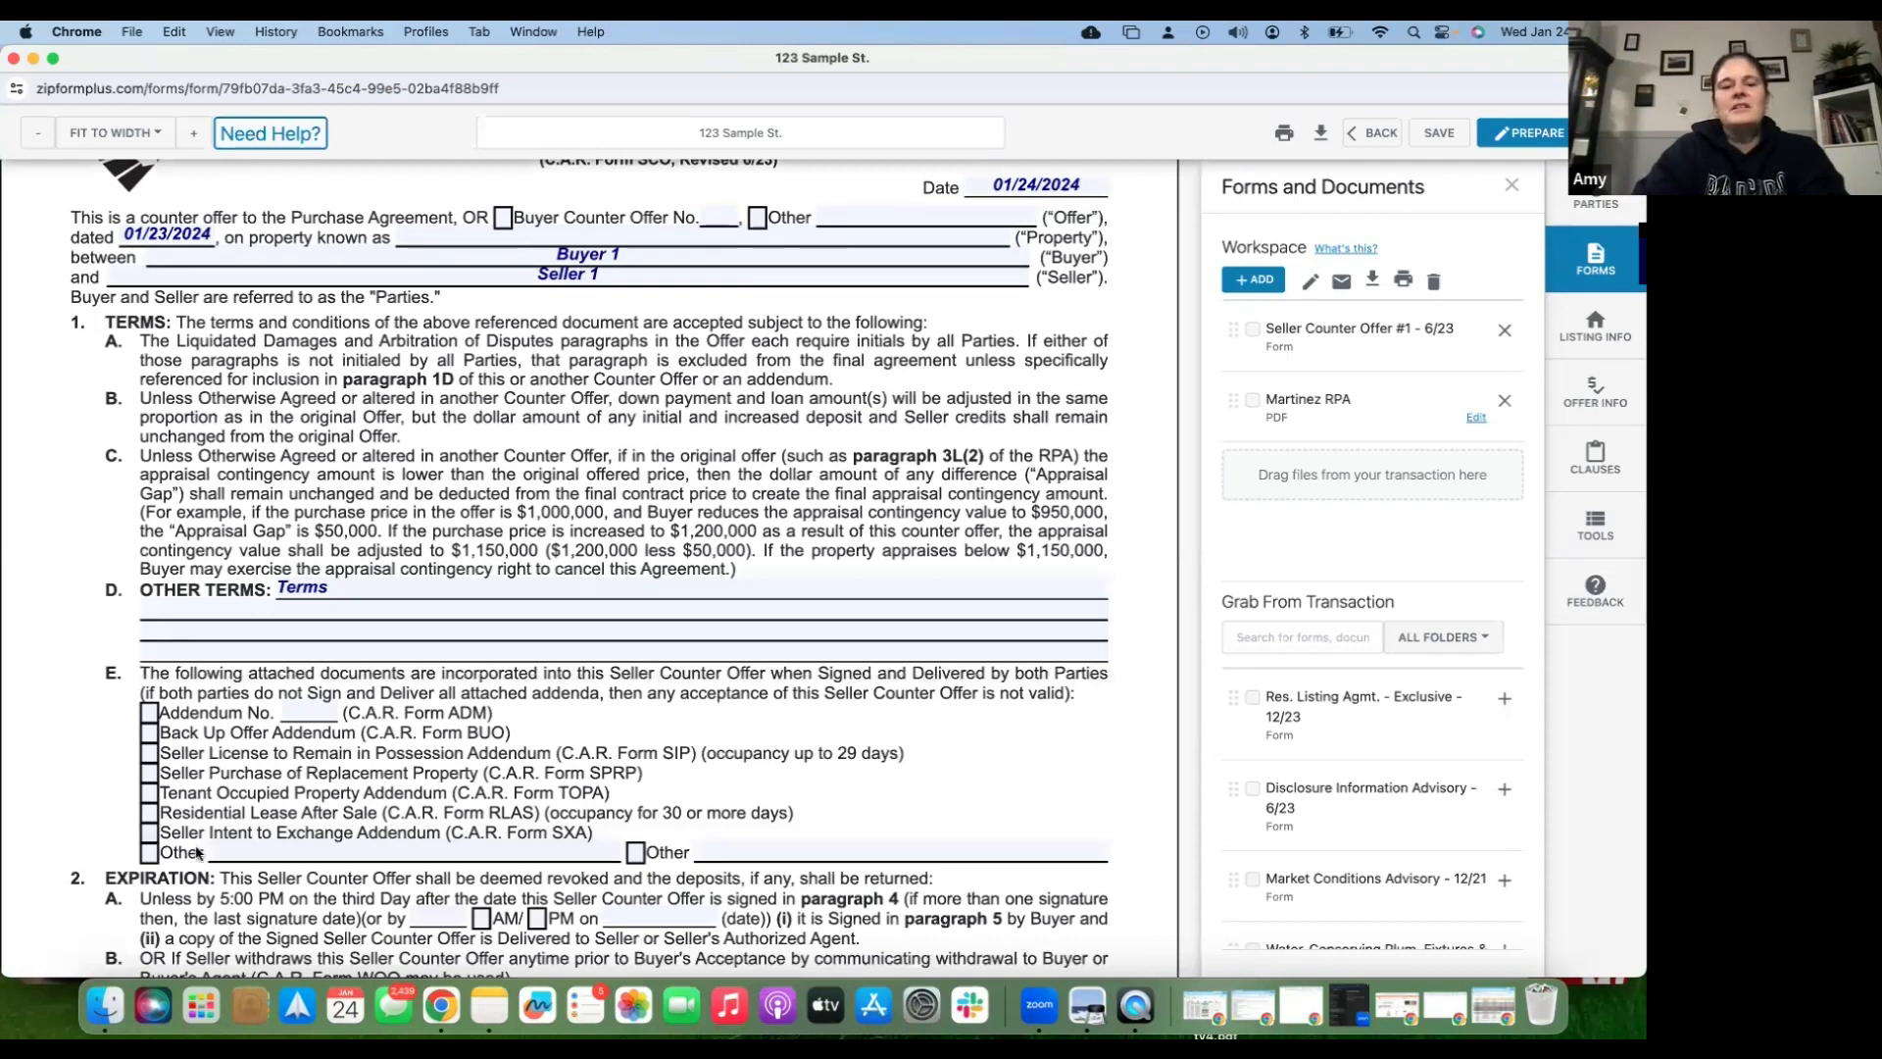
scroll(301, 692, down, 10)
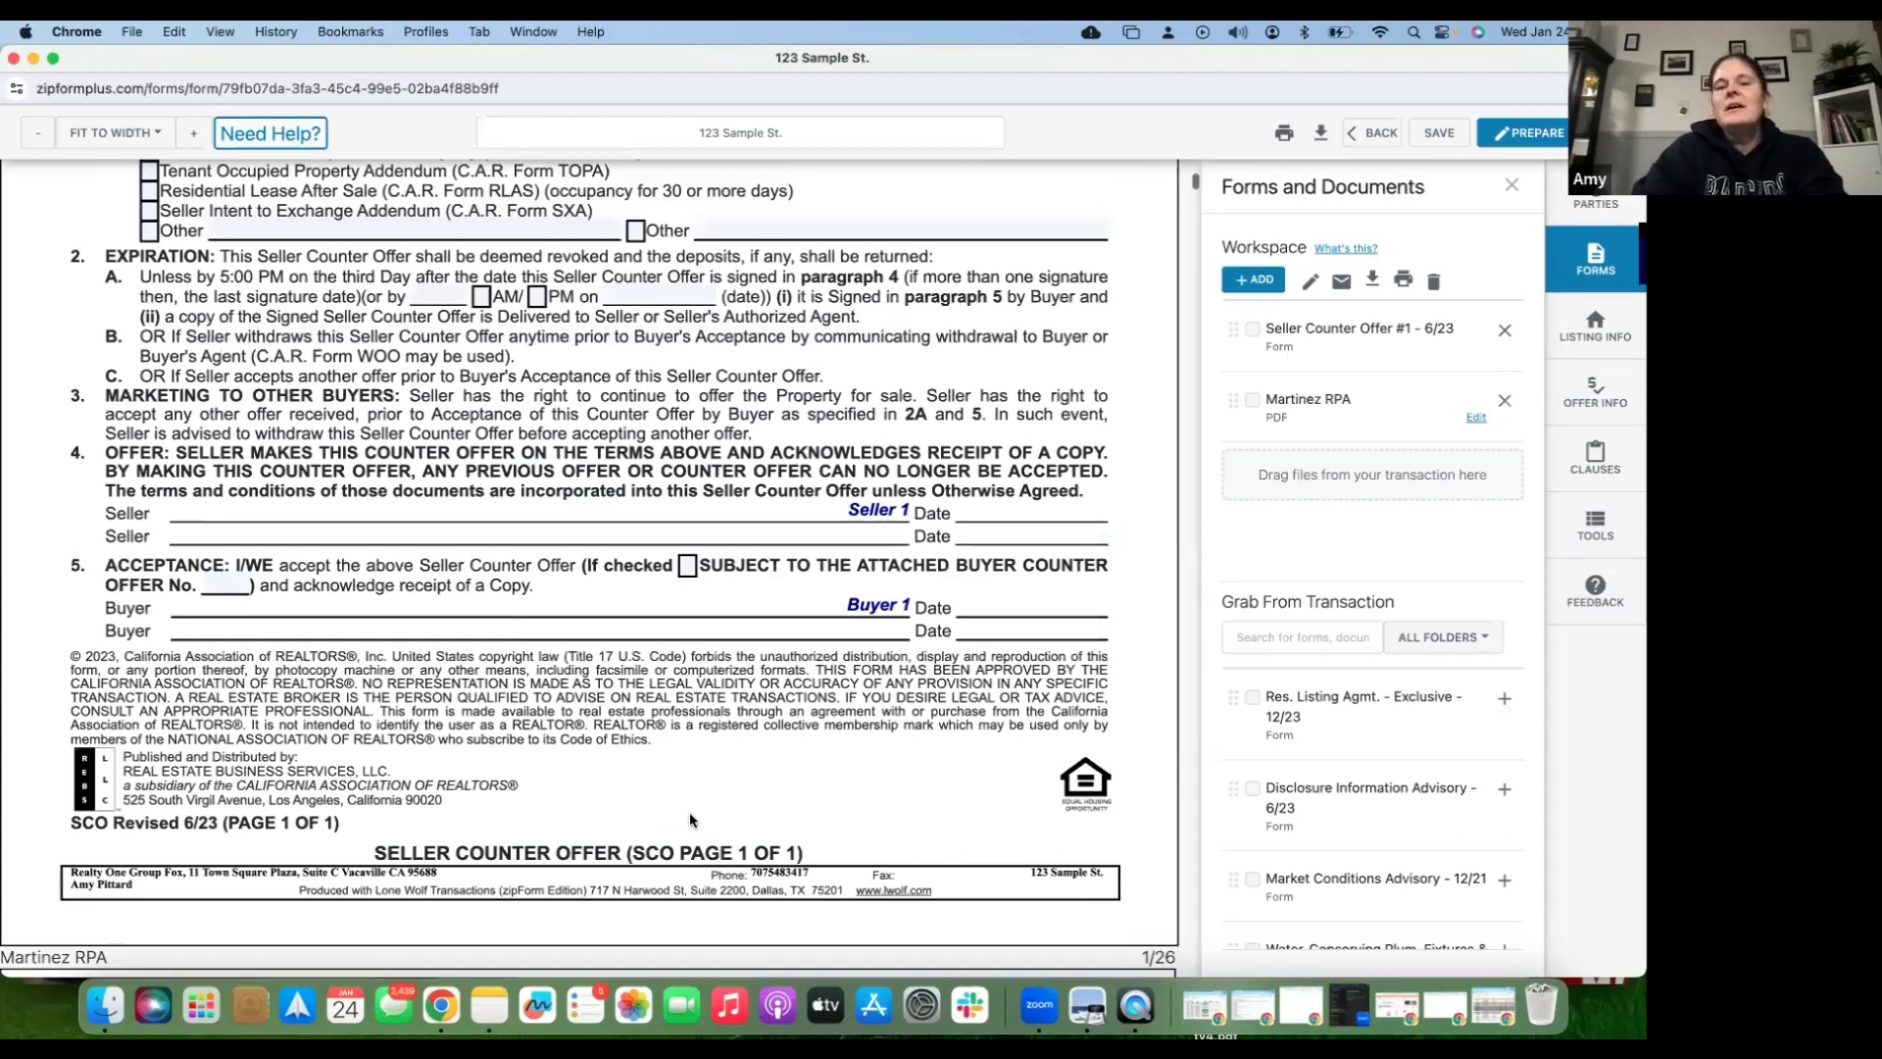
scroll(690, 816, up, 10)
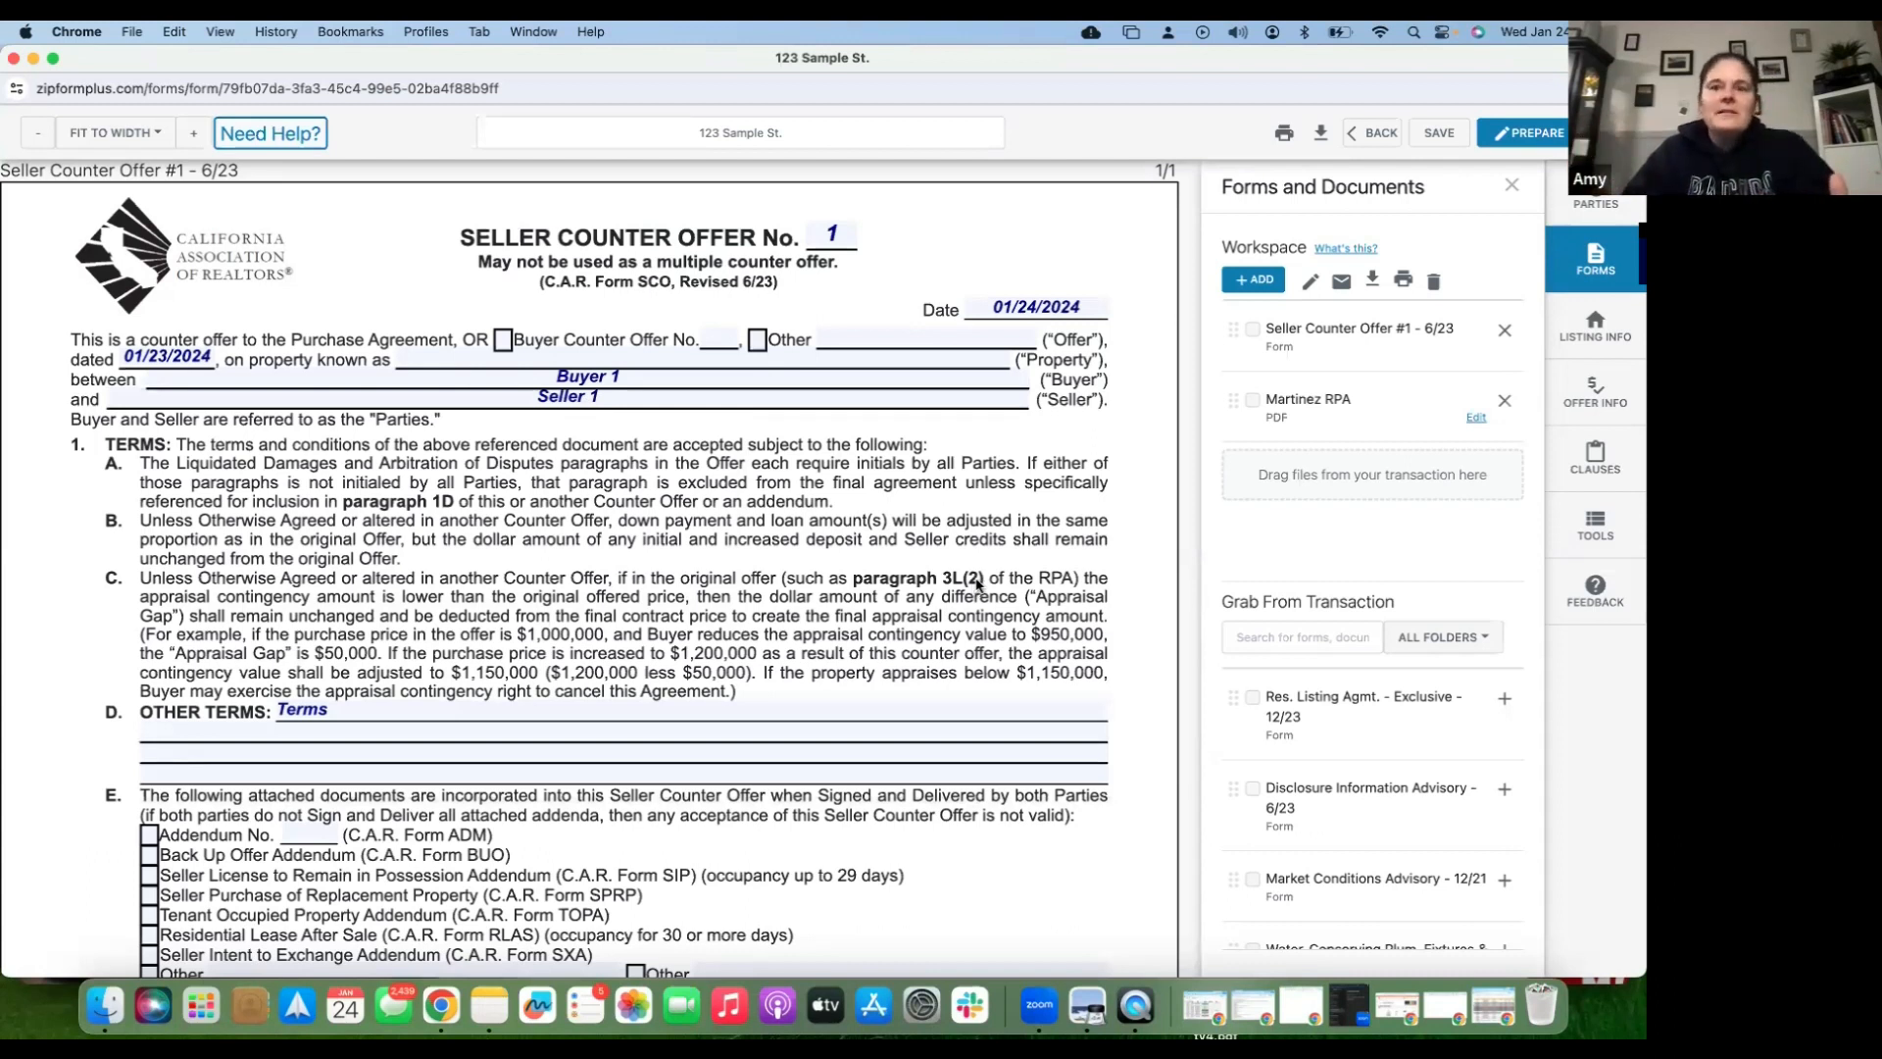
click(1250, 282)
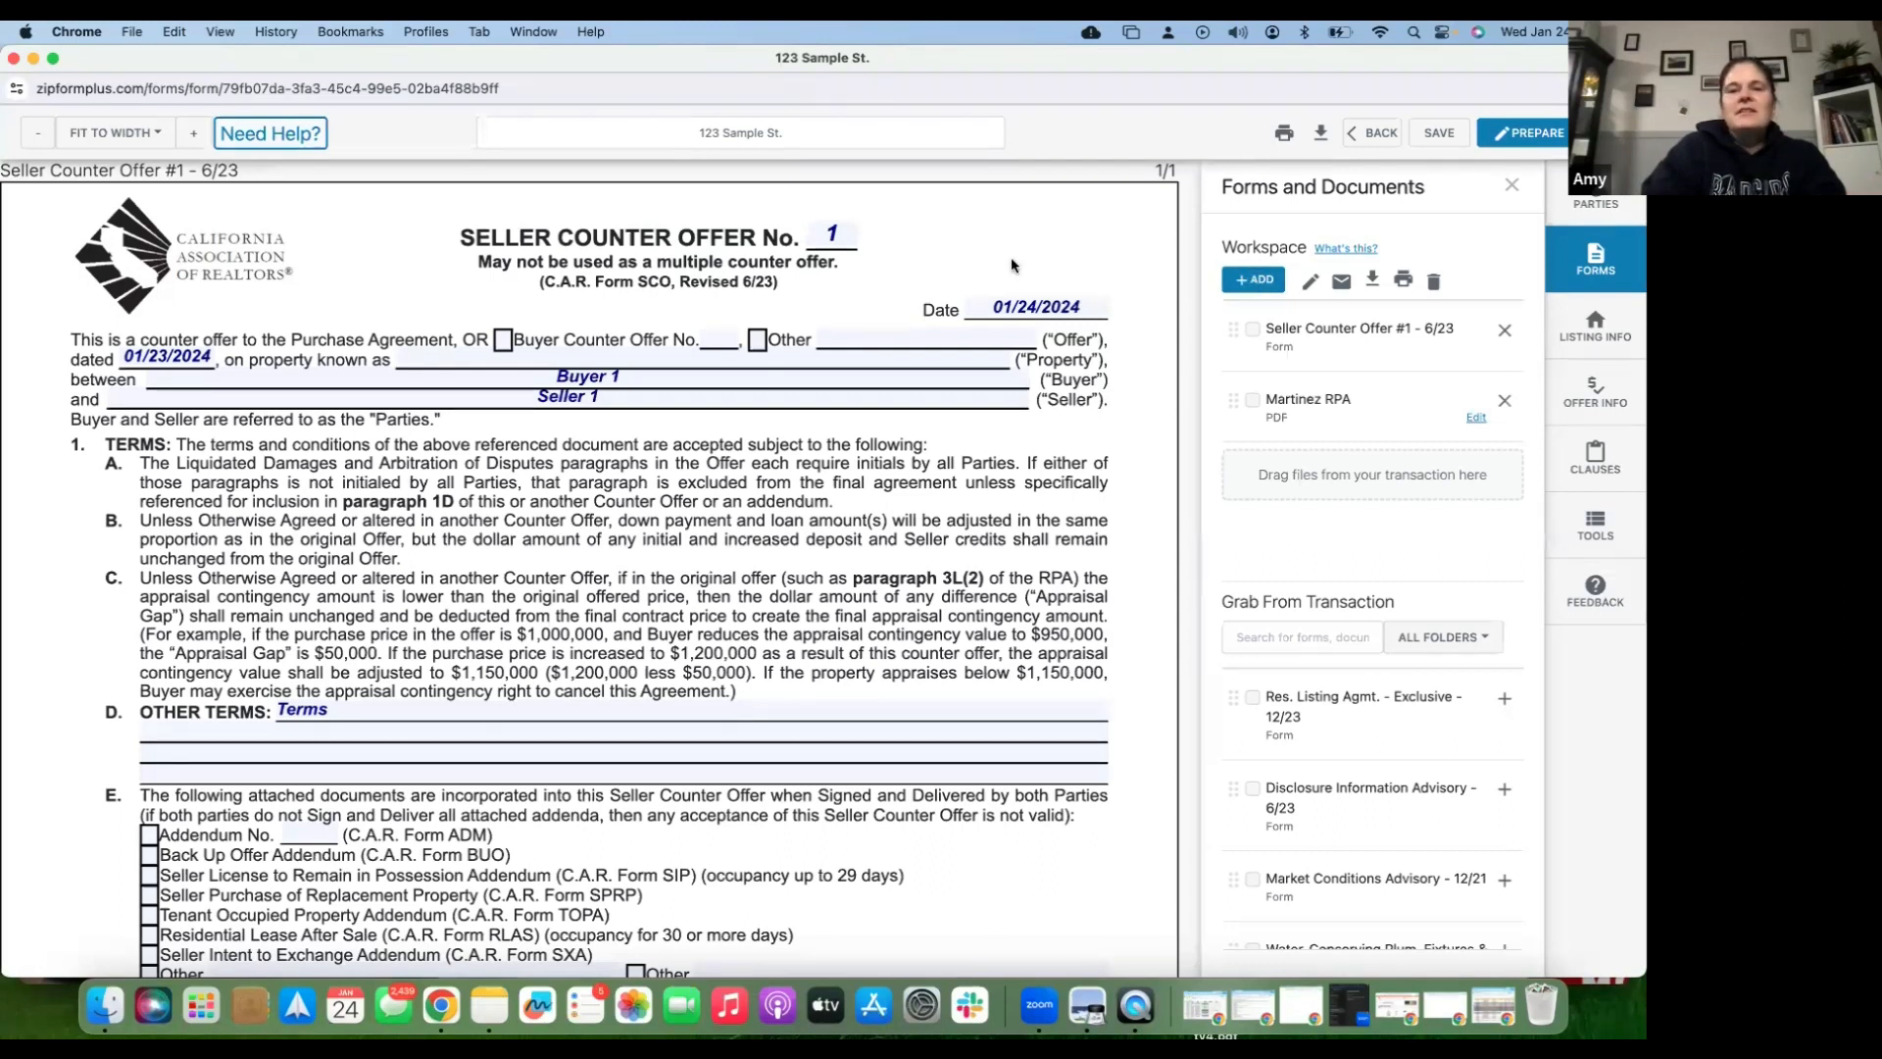
click(882, 278)
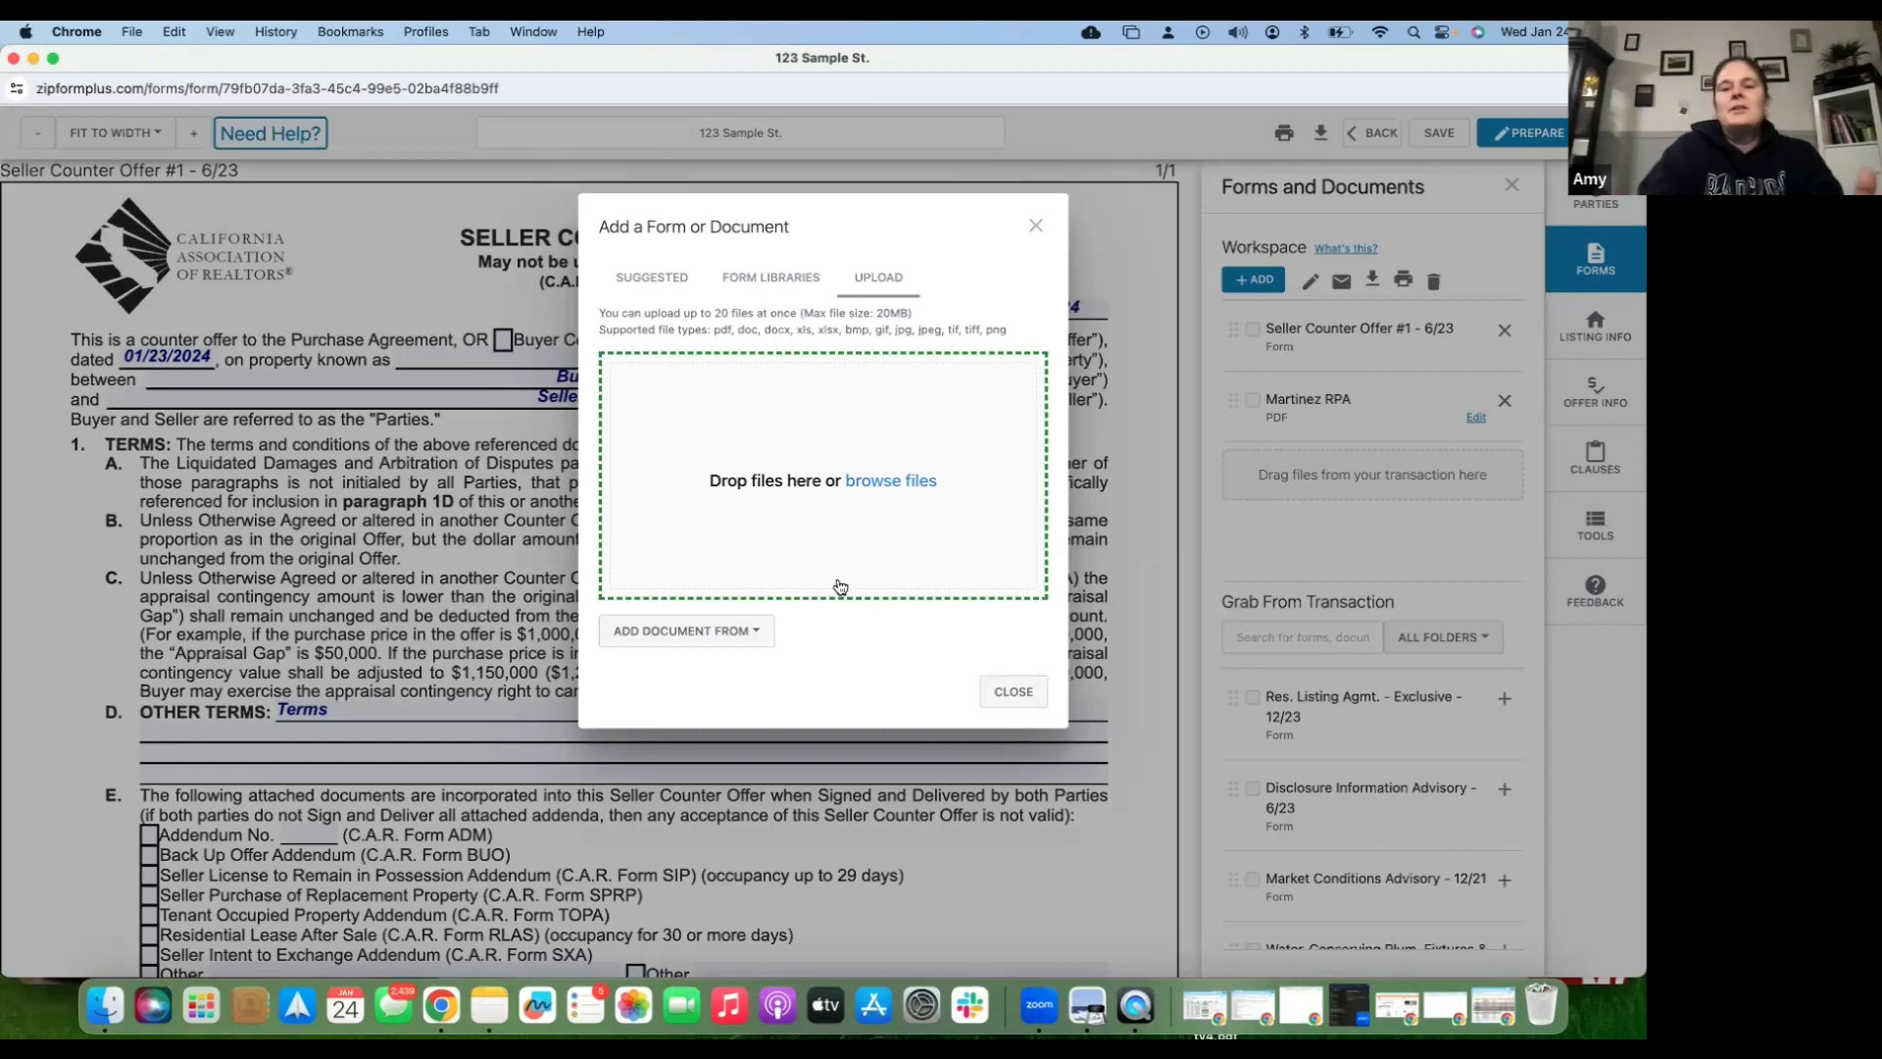
click(993, 694)
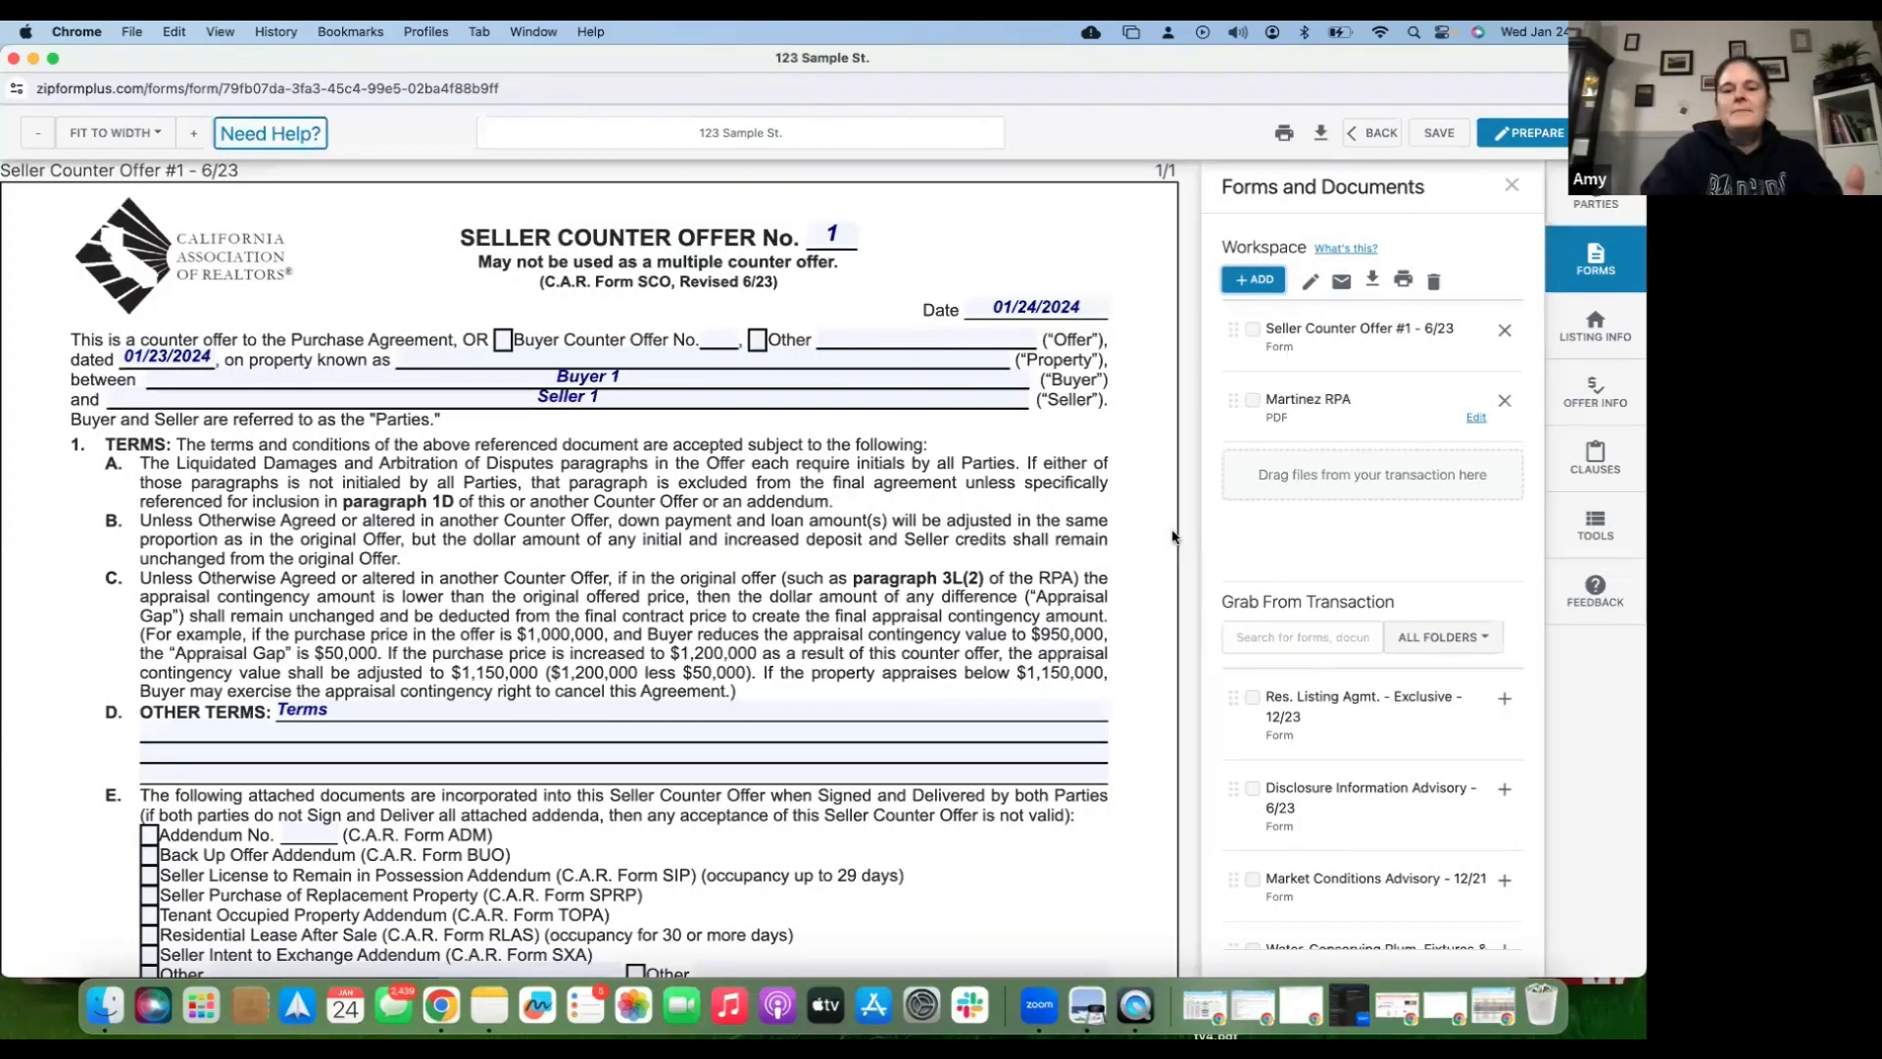
scroll(918, 696, down, 1)
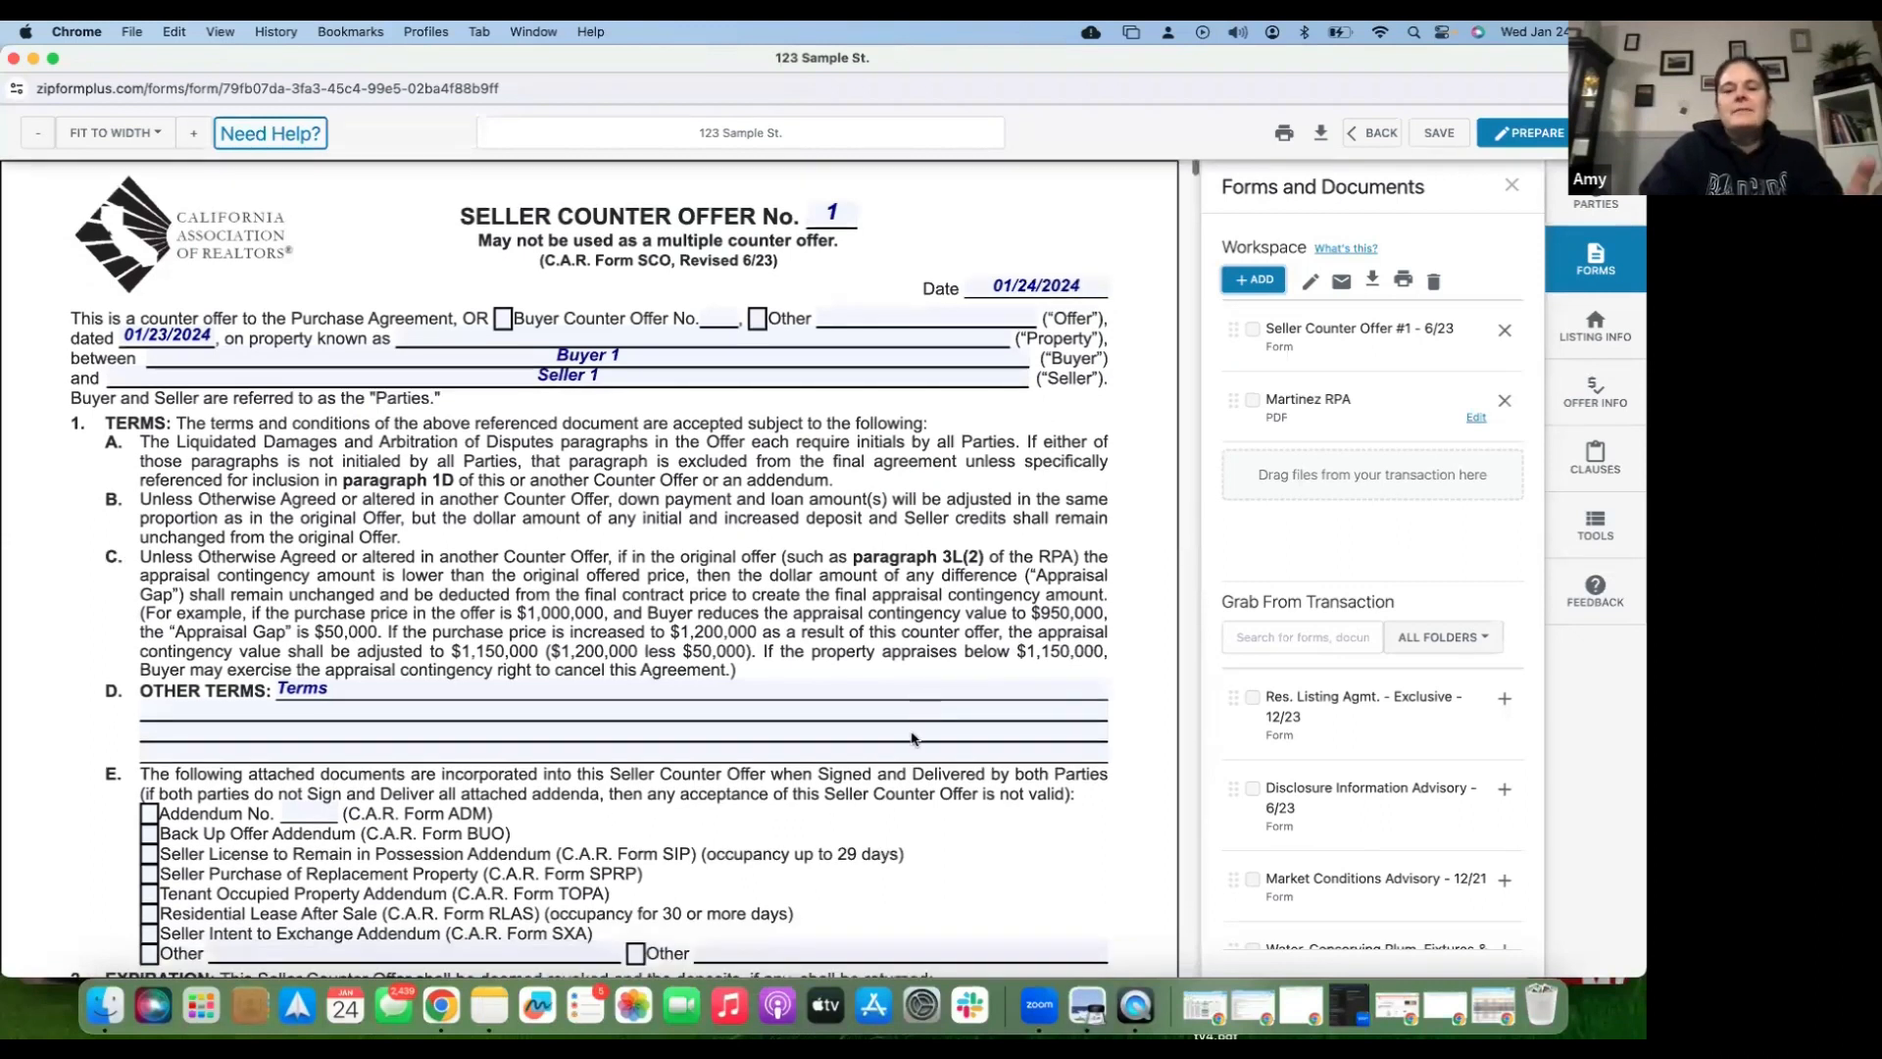
scroll(912, 737, down, 3)
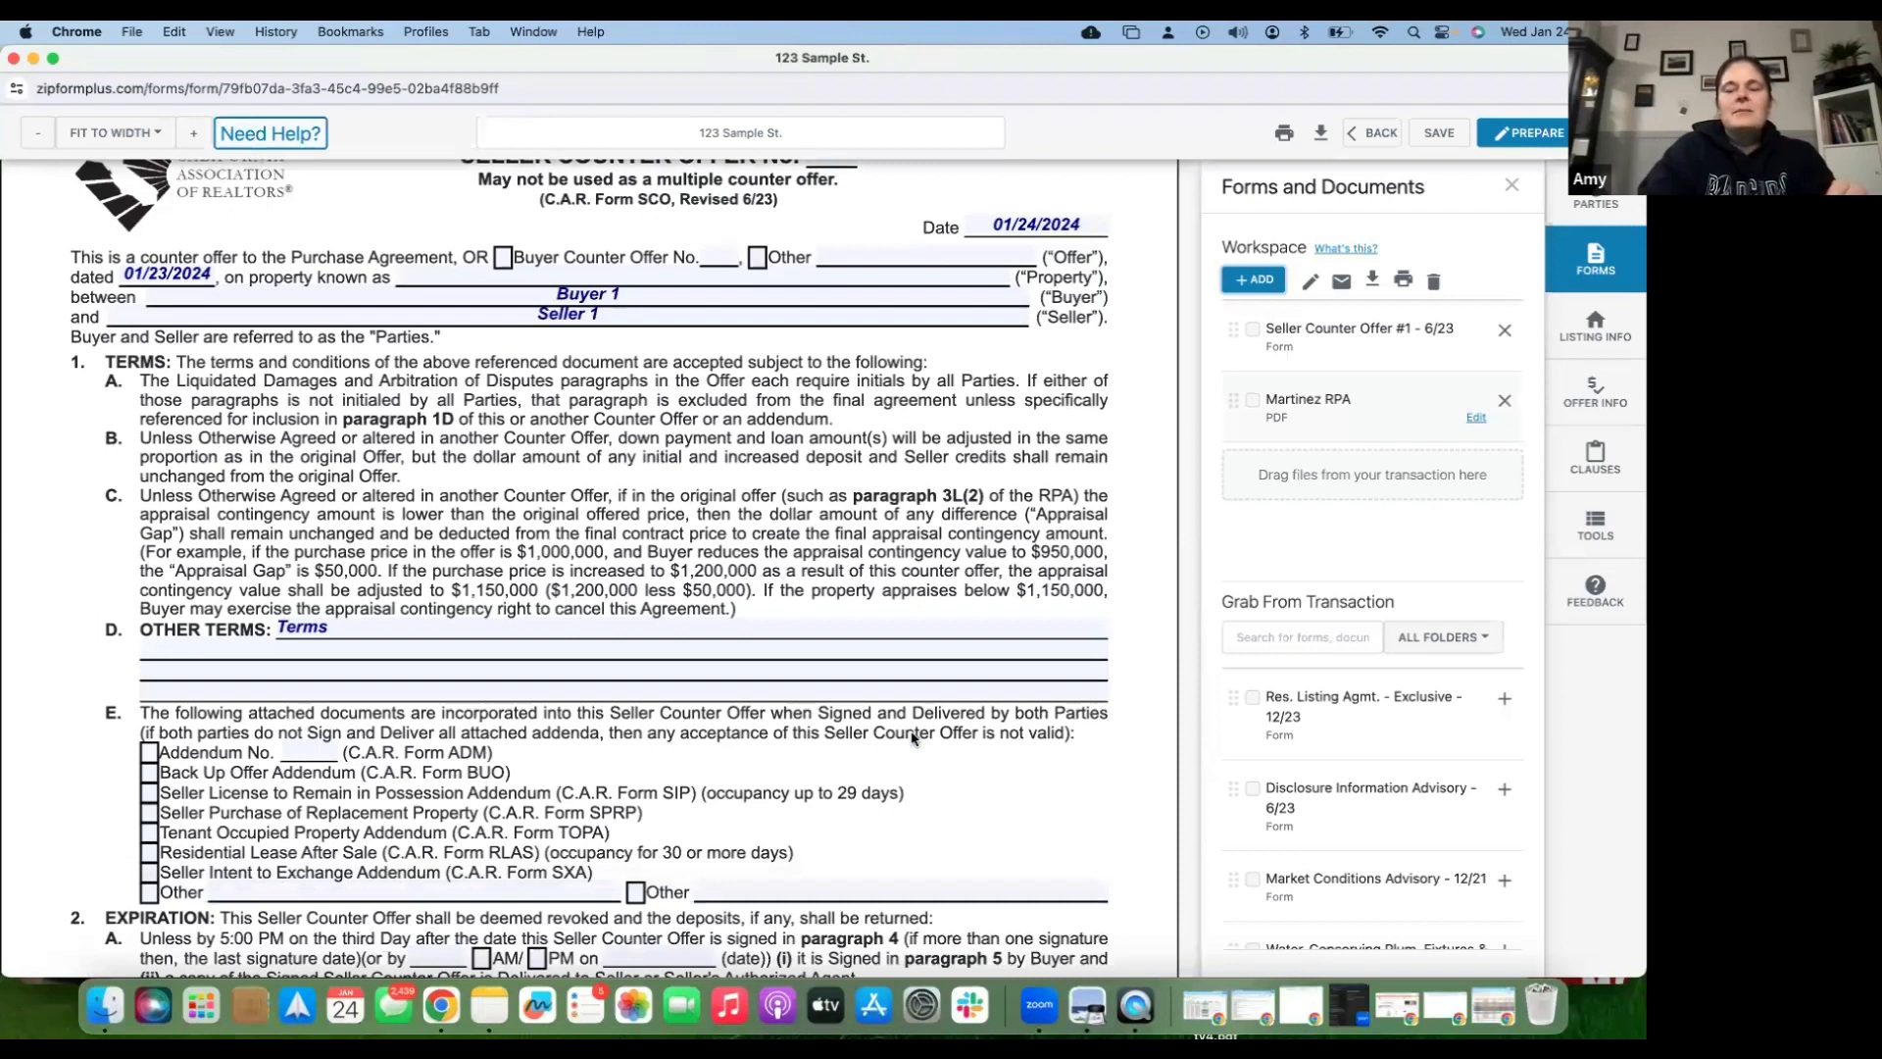
- Scroll the RPA to page 14, paragraph 33 Acceptance and the seller signature lines
scroll(911, 739, down, 20)
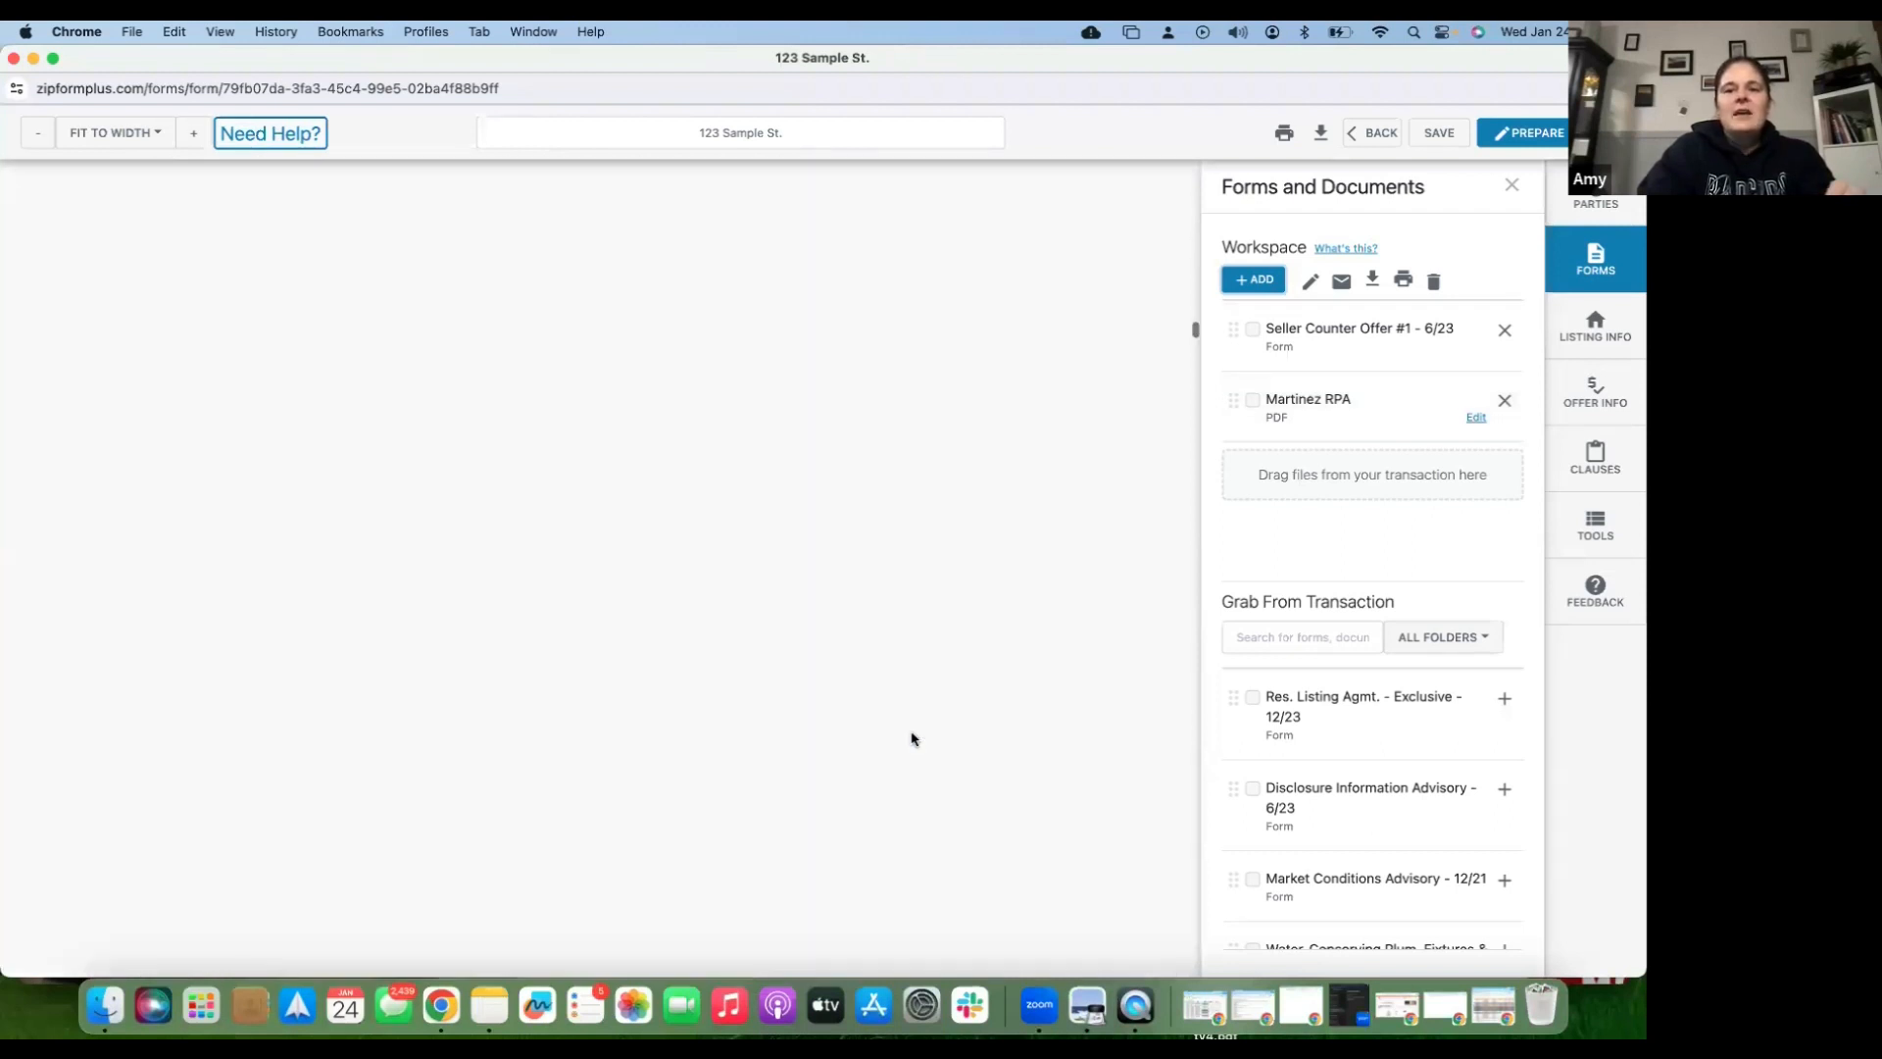
scroll(912, 739, down, 20)
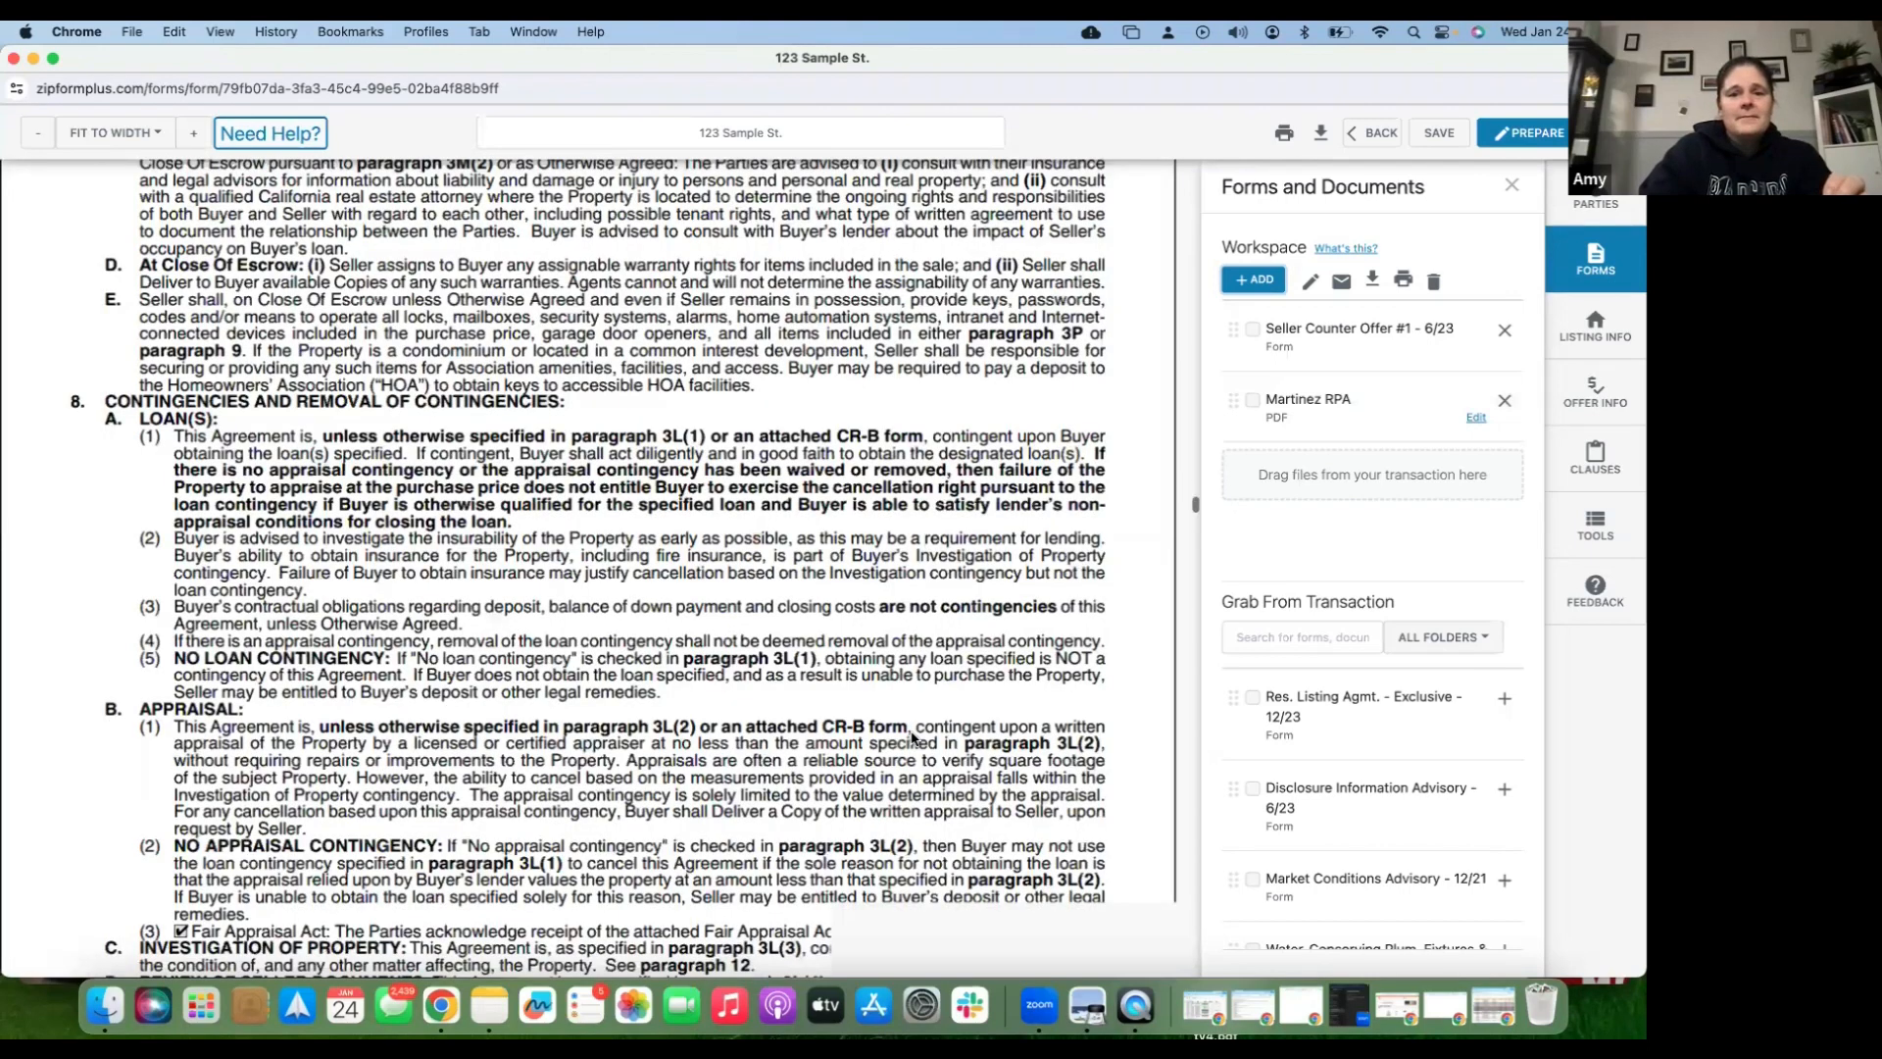
scroll(912, 739, down, 15)
scroll(911, 739, down, 5)
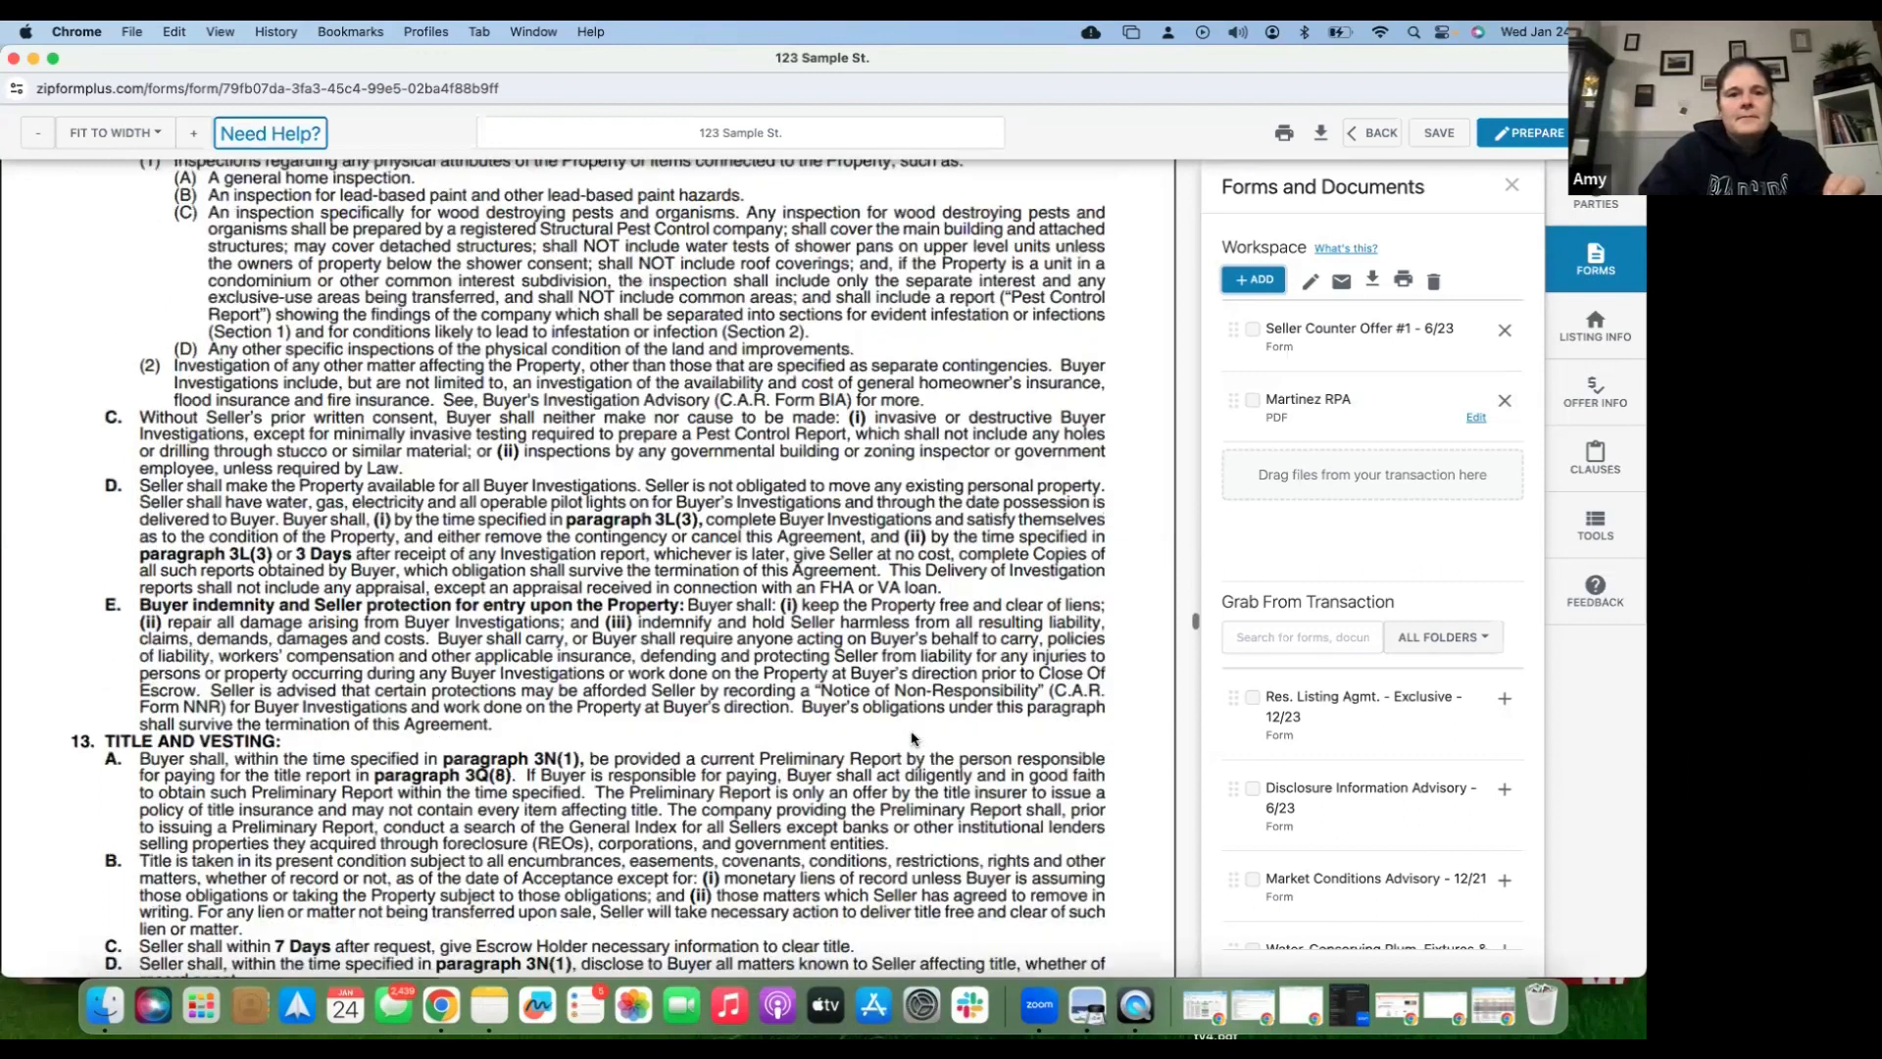
scroll(912, 739, down, 5)
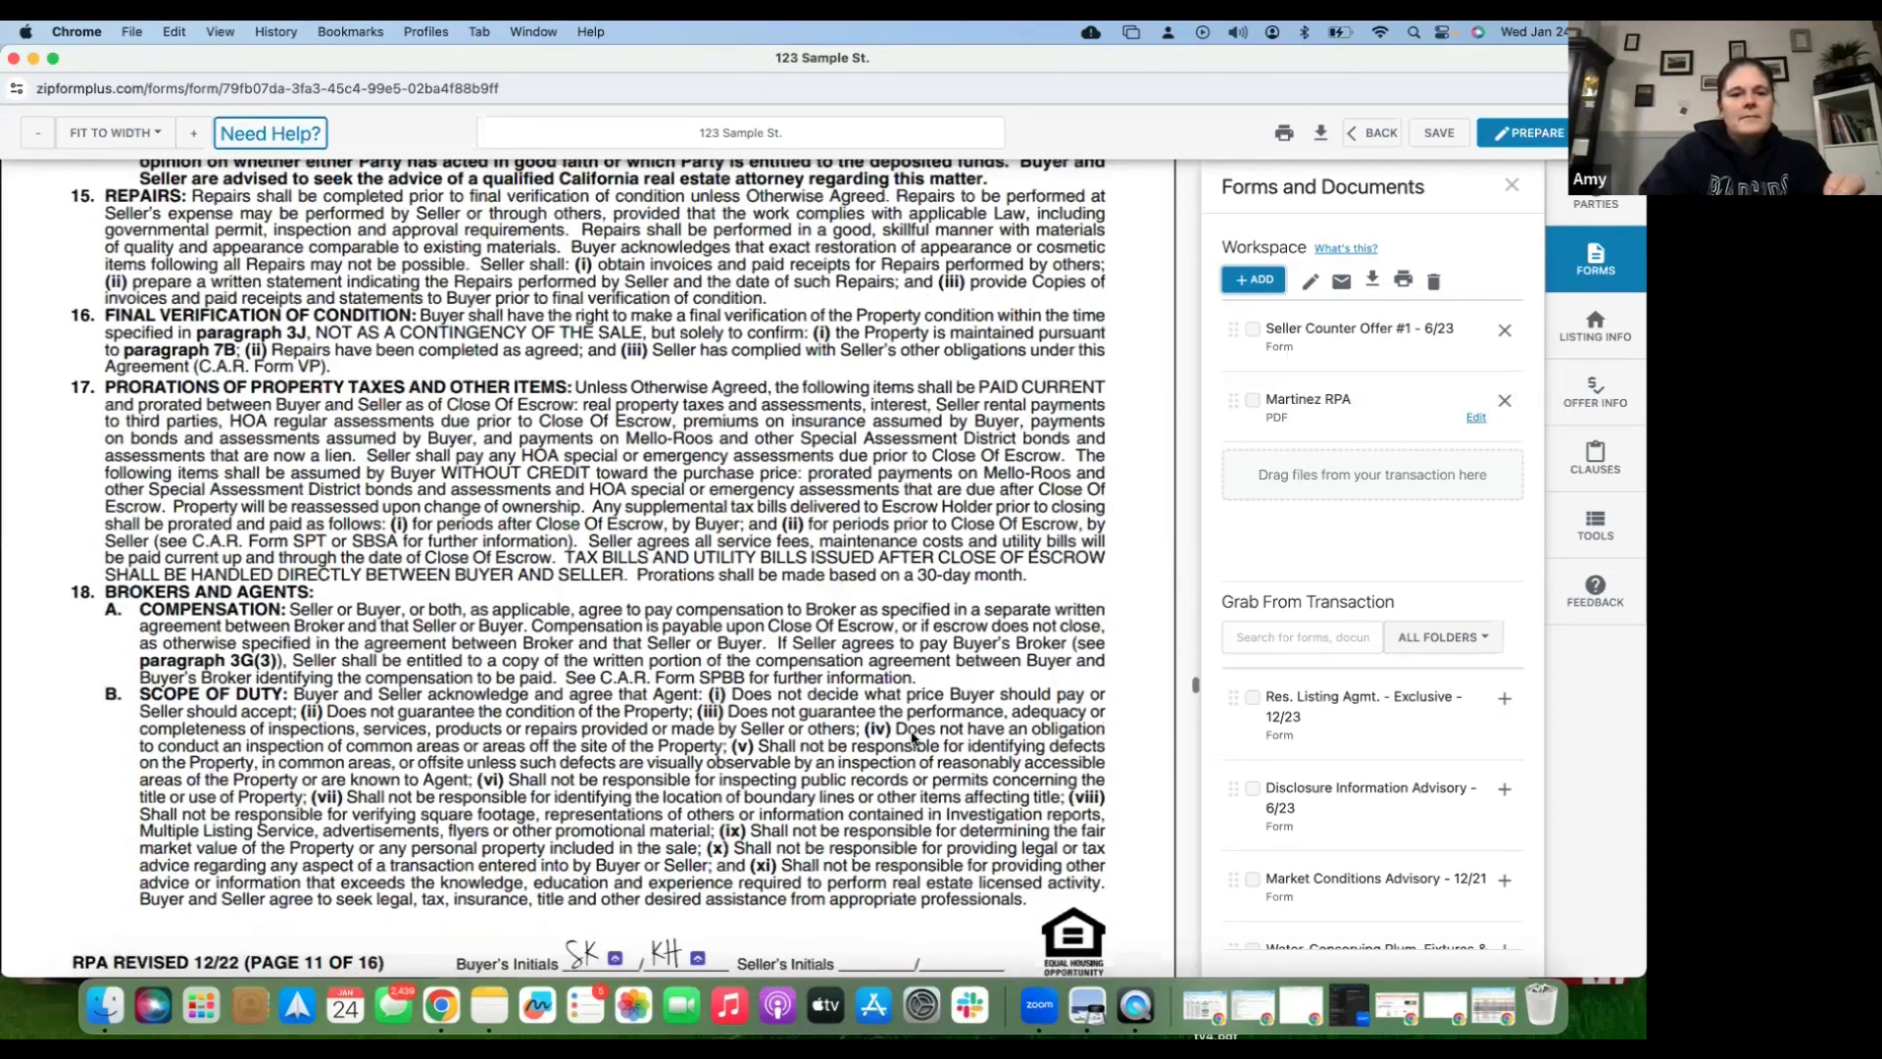
scroll(911, 740, down, 15)
scroll(912, 739, down, 10)
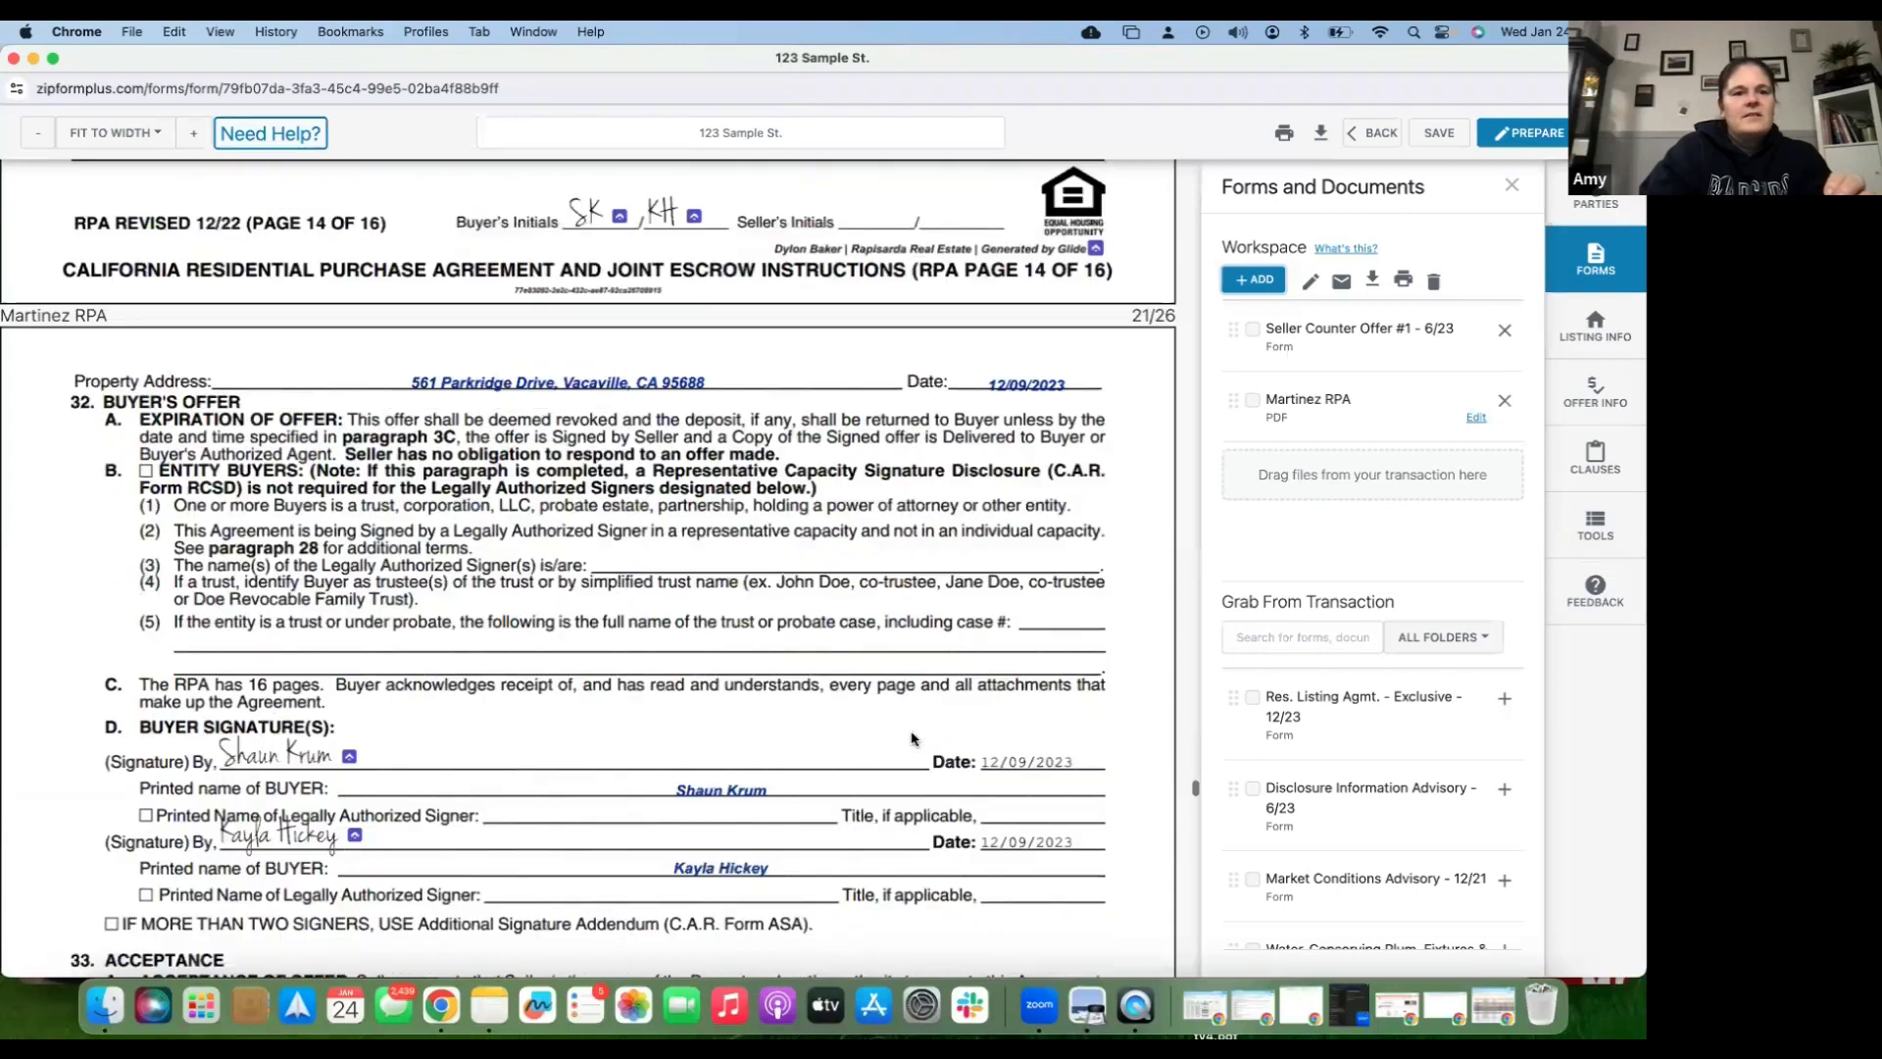
scroll(556, 524, up, 1)
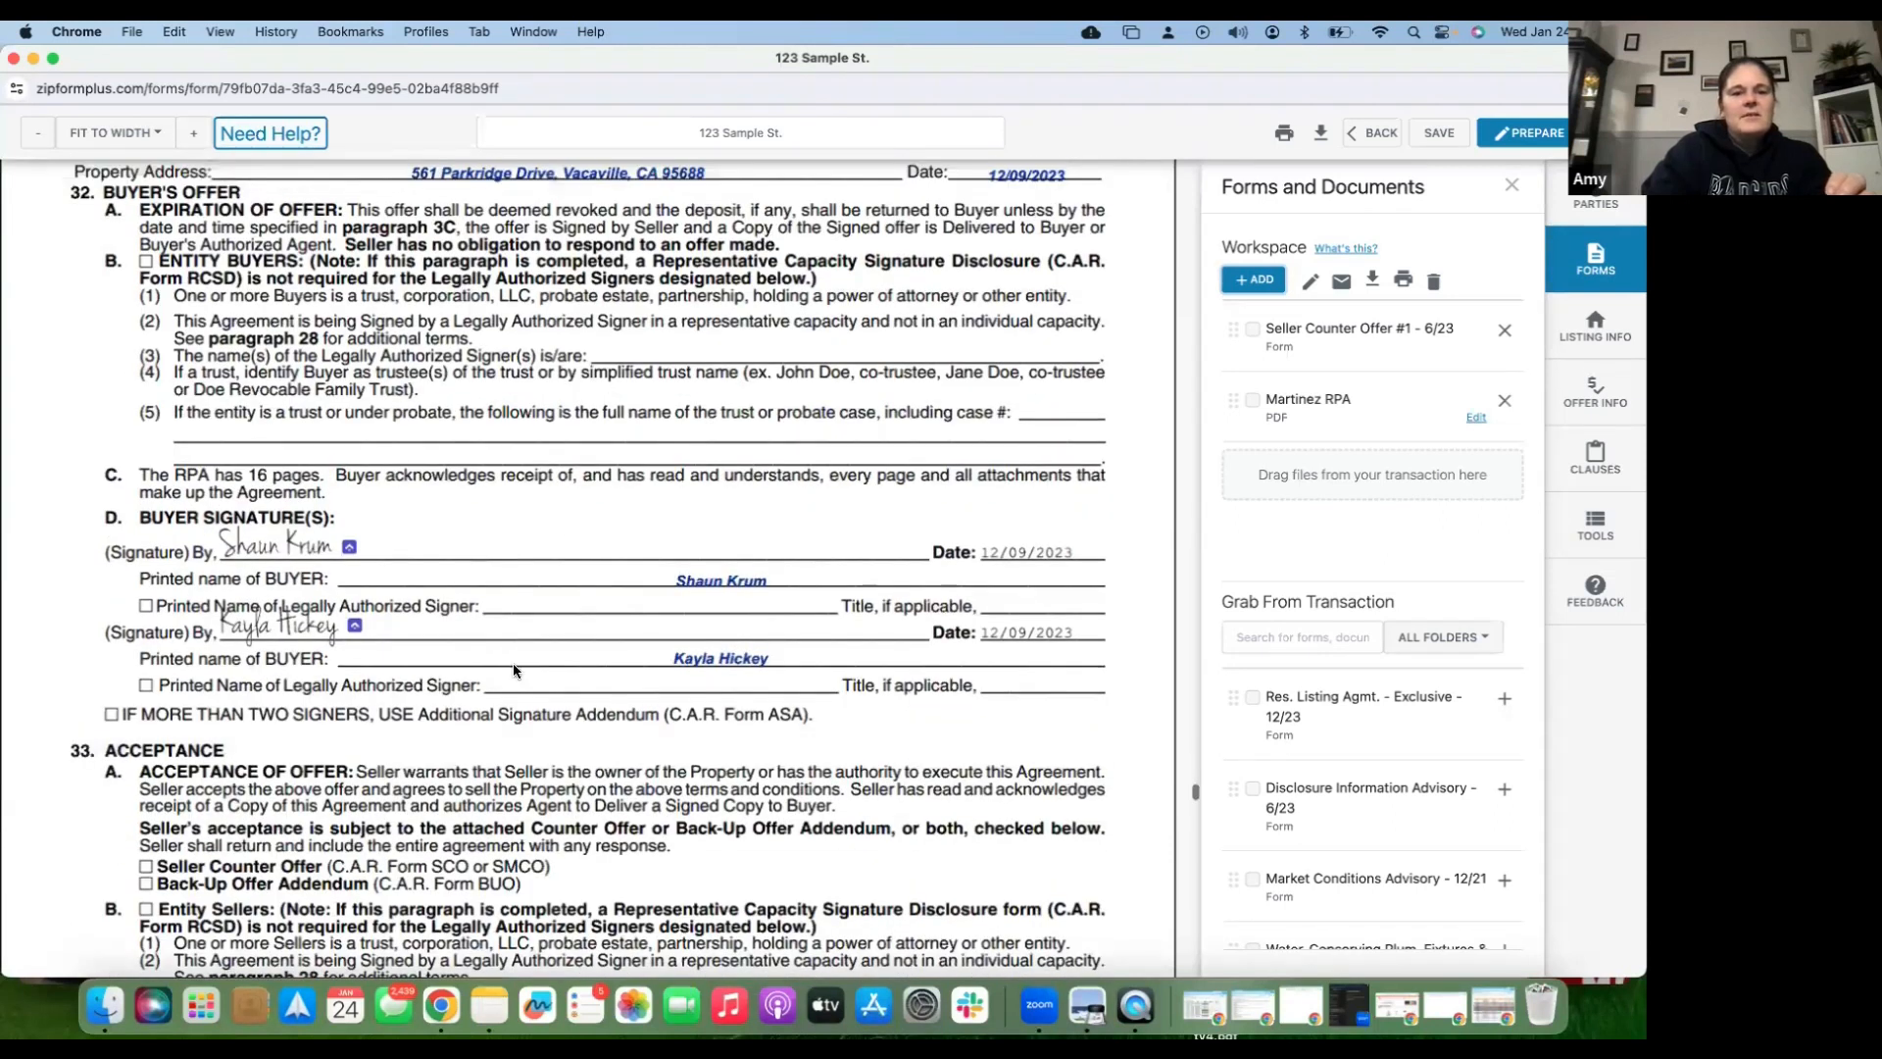
scroll(514, 666, up, 1)
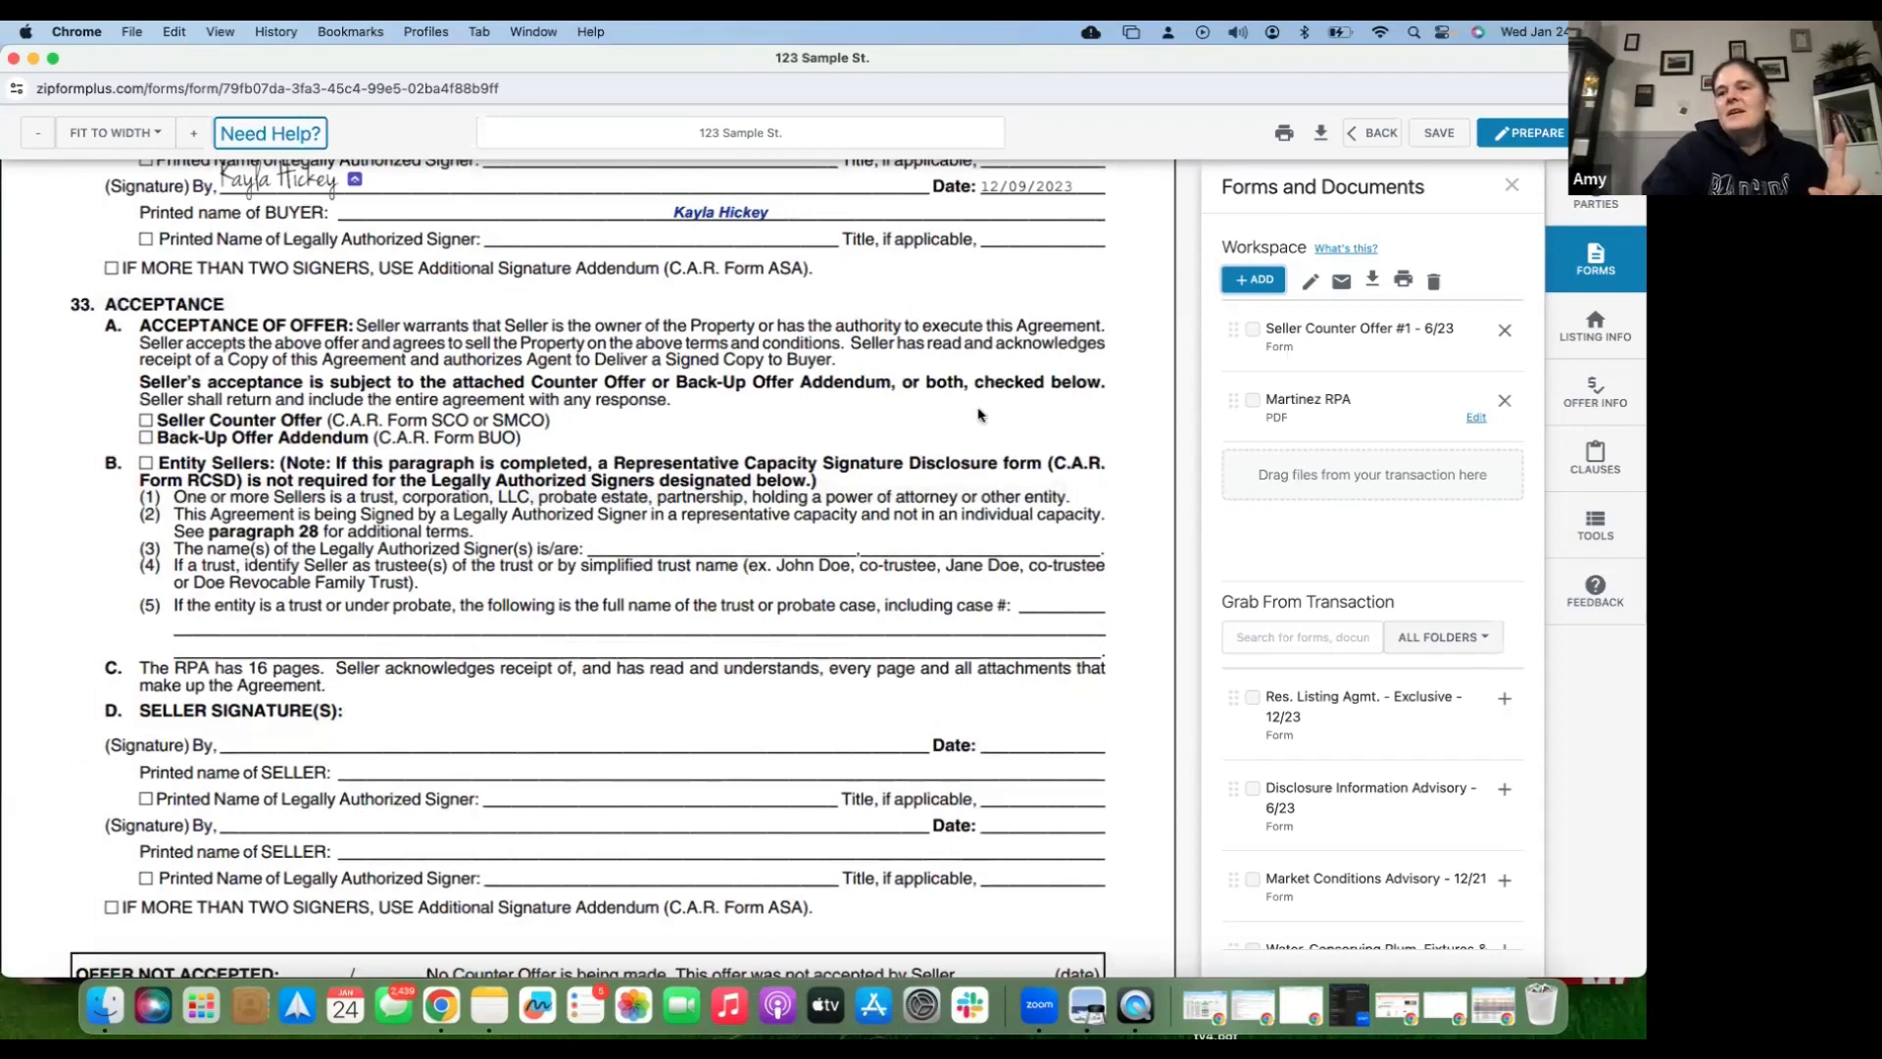
- Place a text box containing 'X' on the Seller Counter Offer checkbox in paragraph 33A
click(1598, 525)
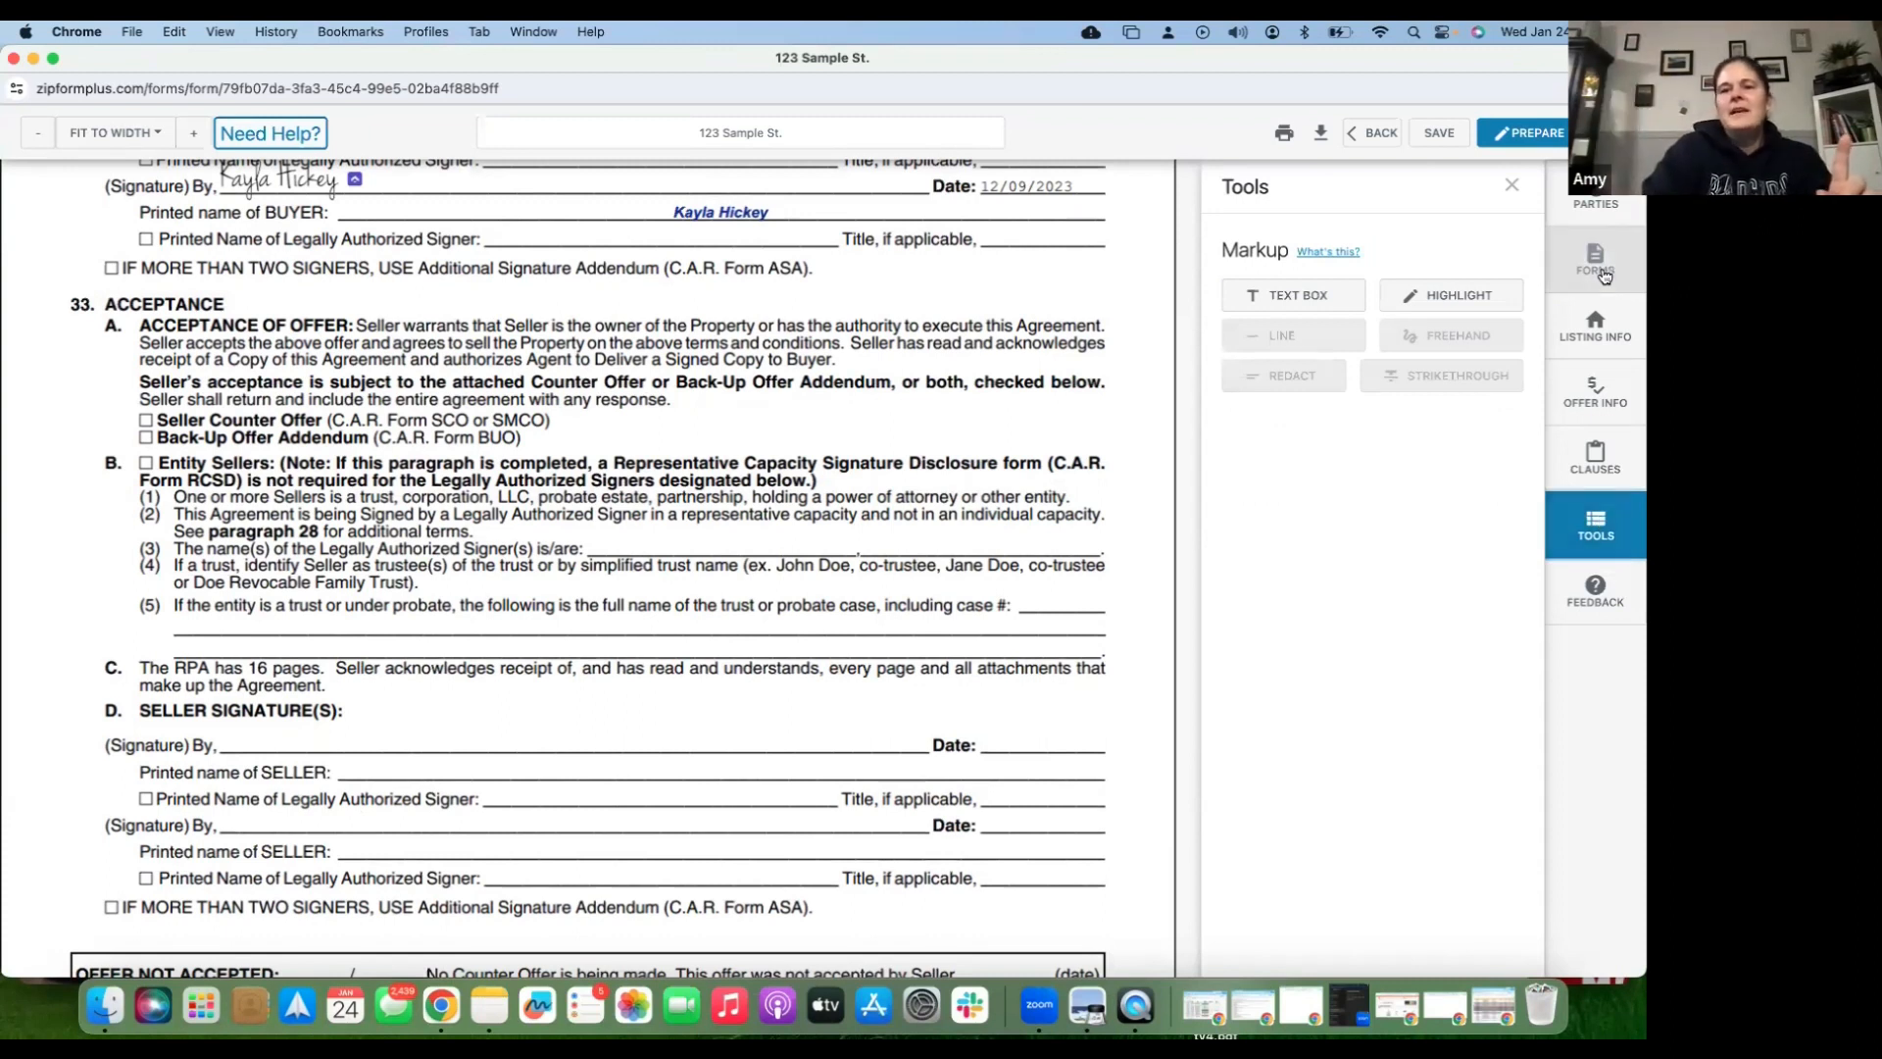
click(1295, 301)
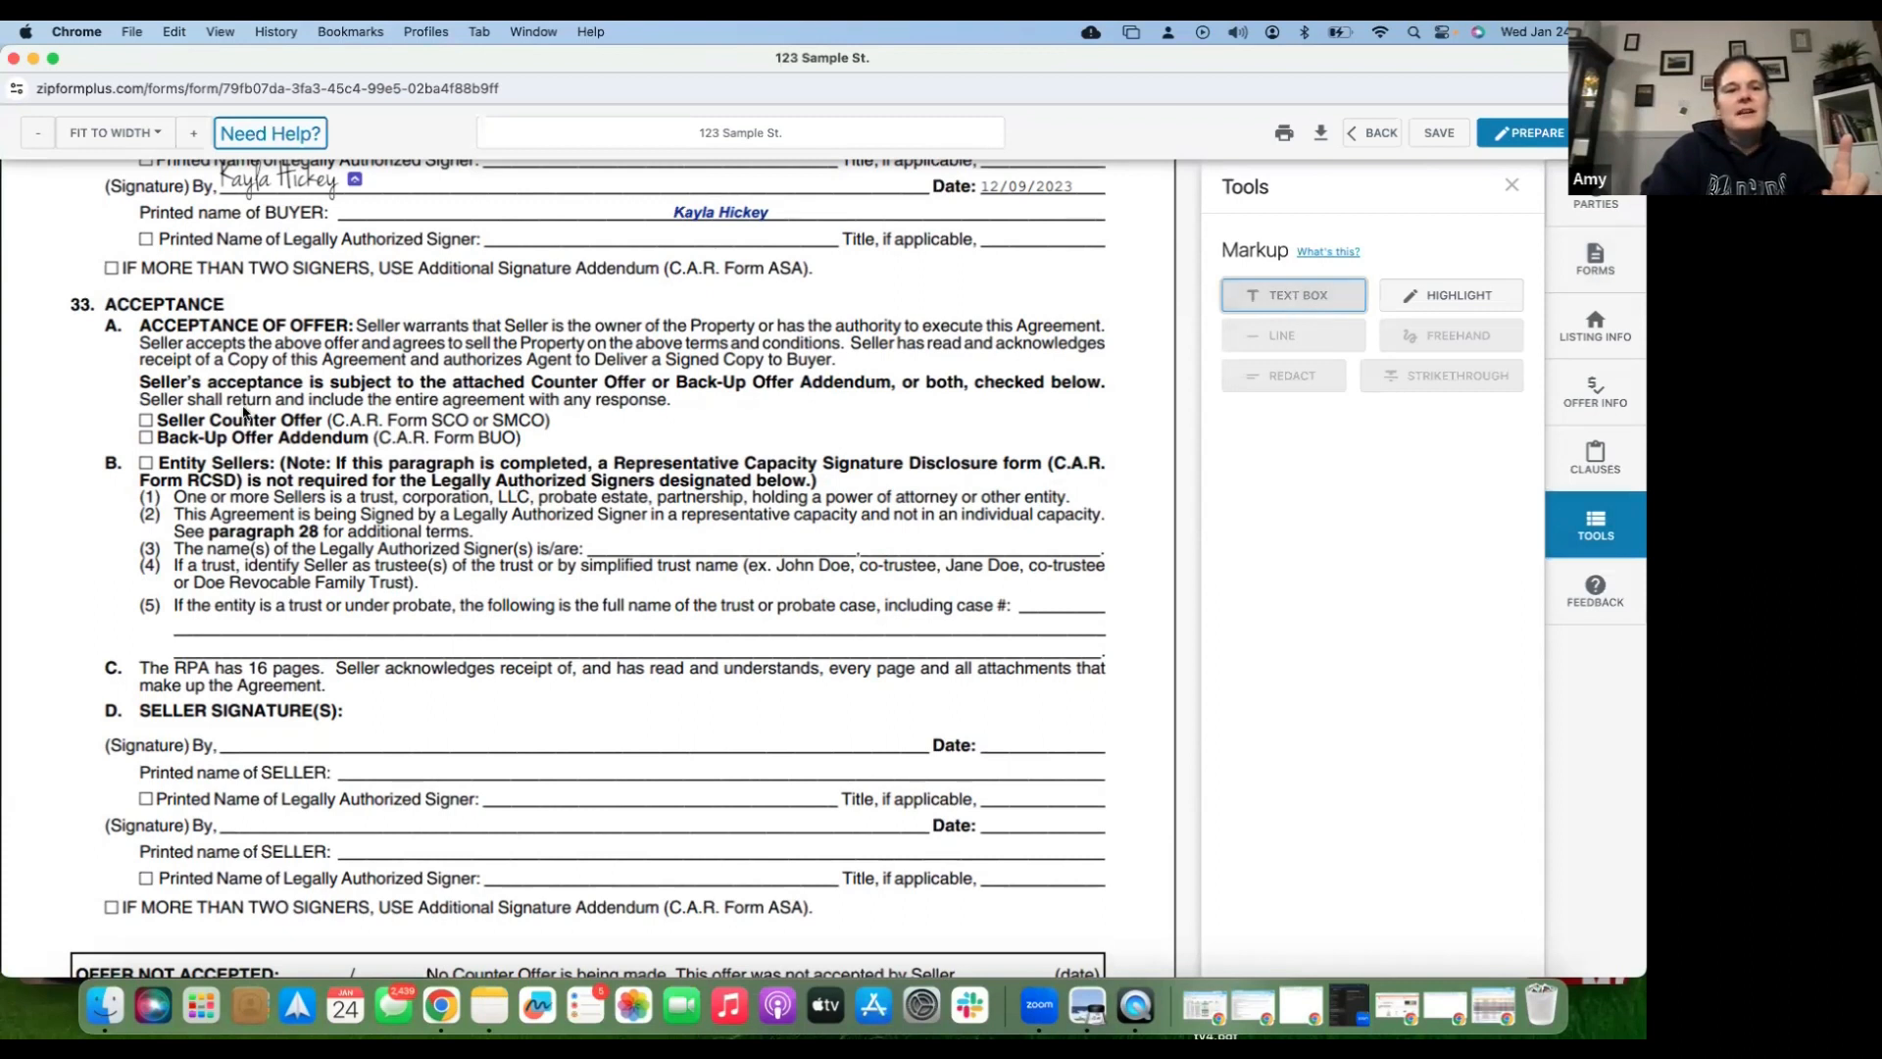
click(148, 428)
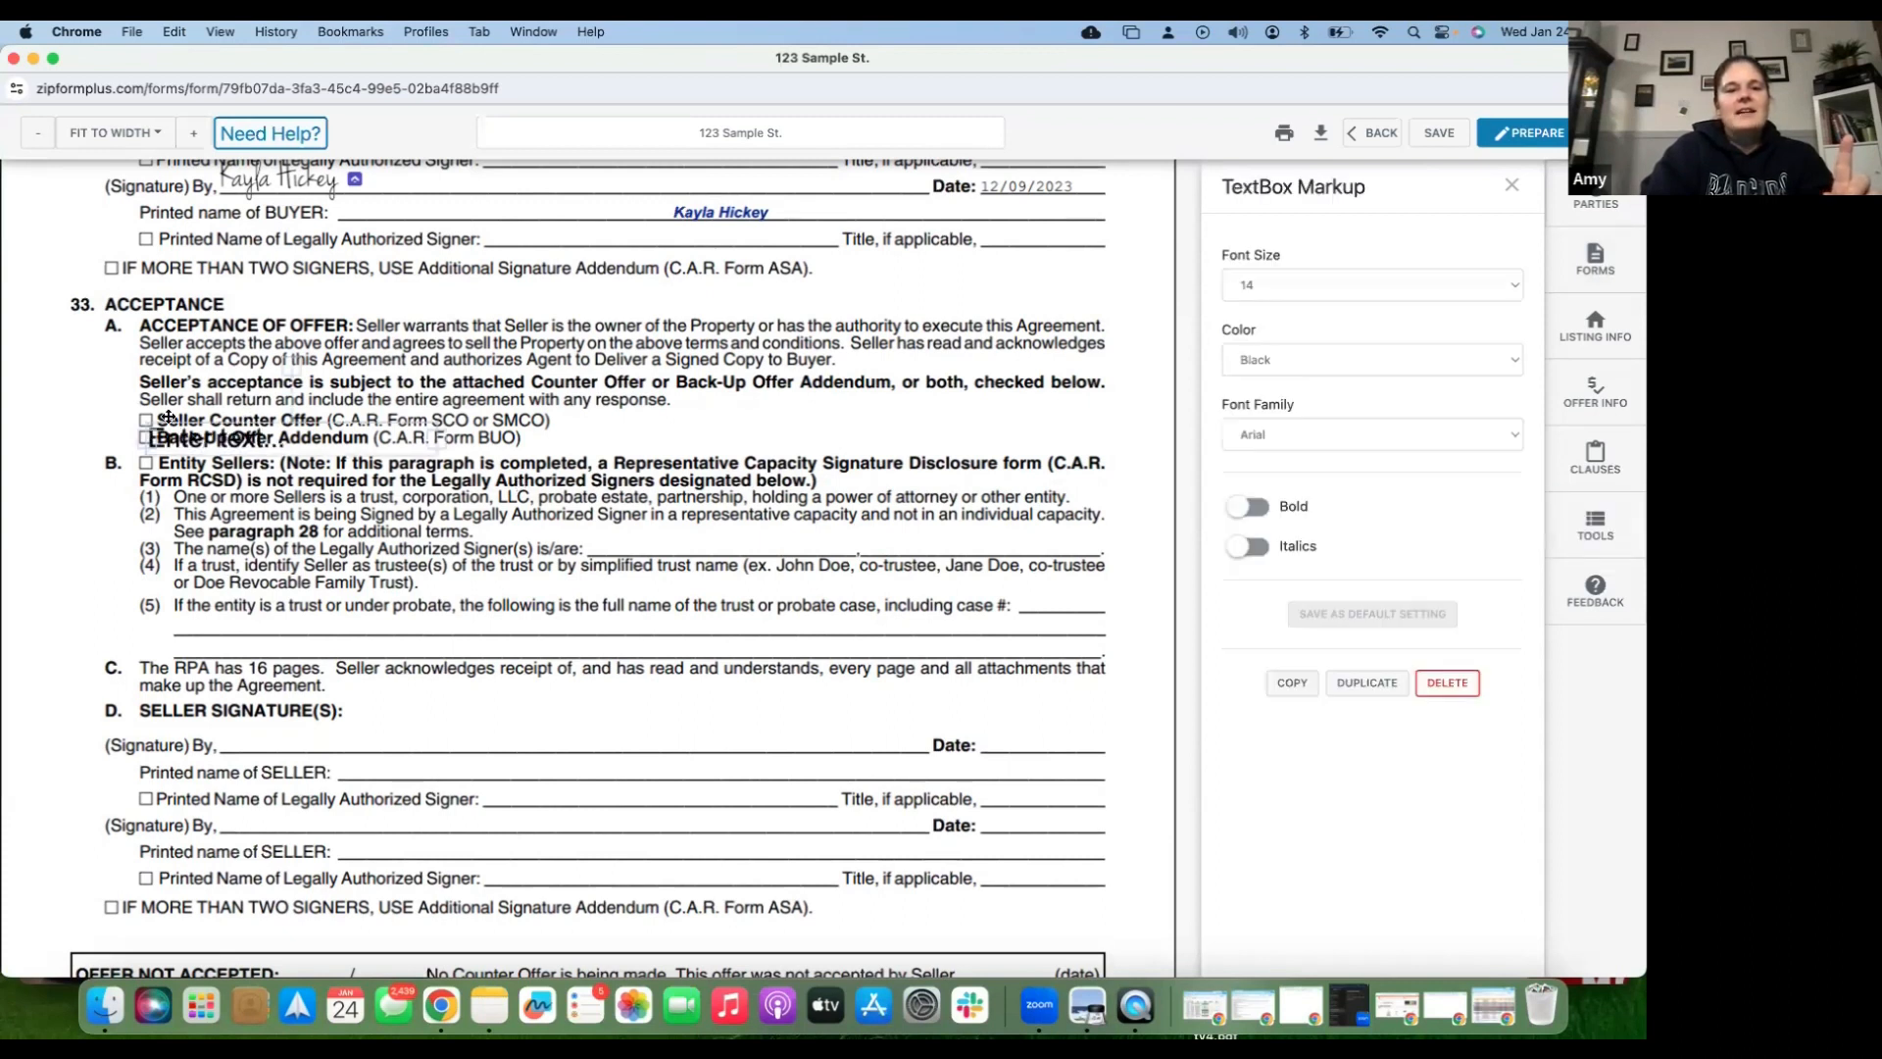
drag(187, 435, 169, 418)
click(168, 418)
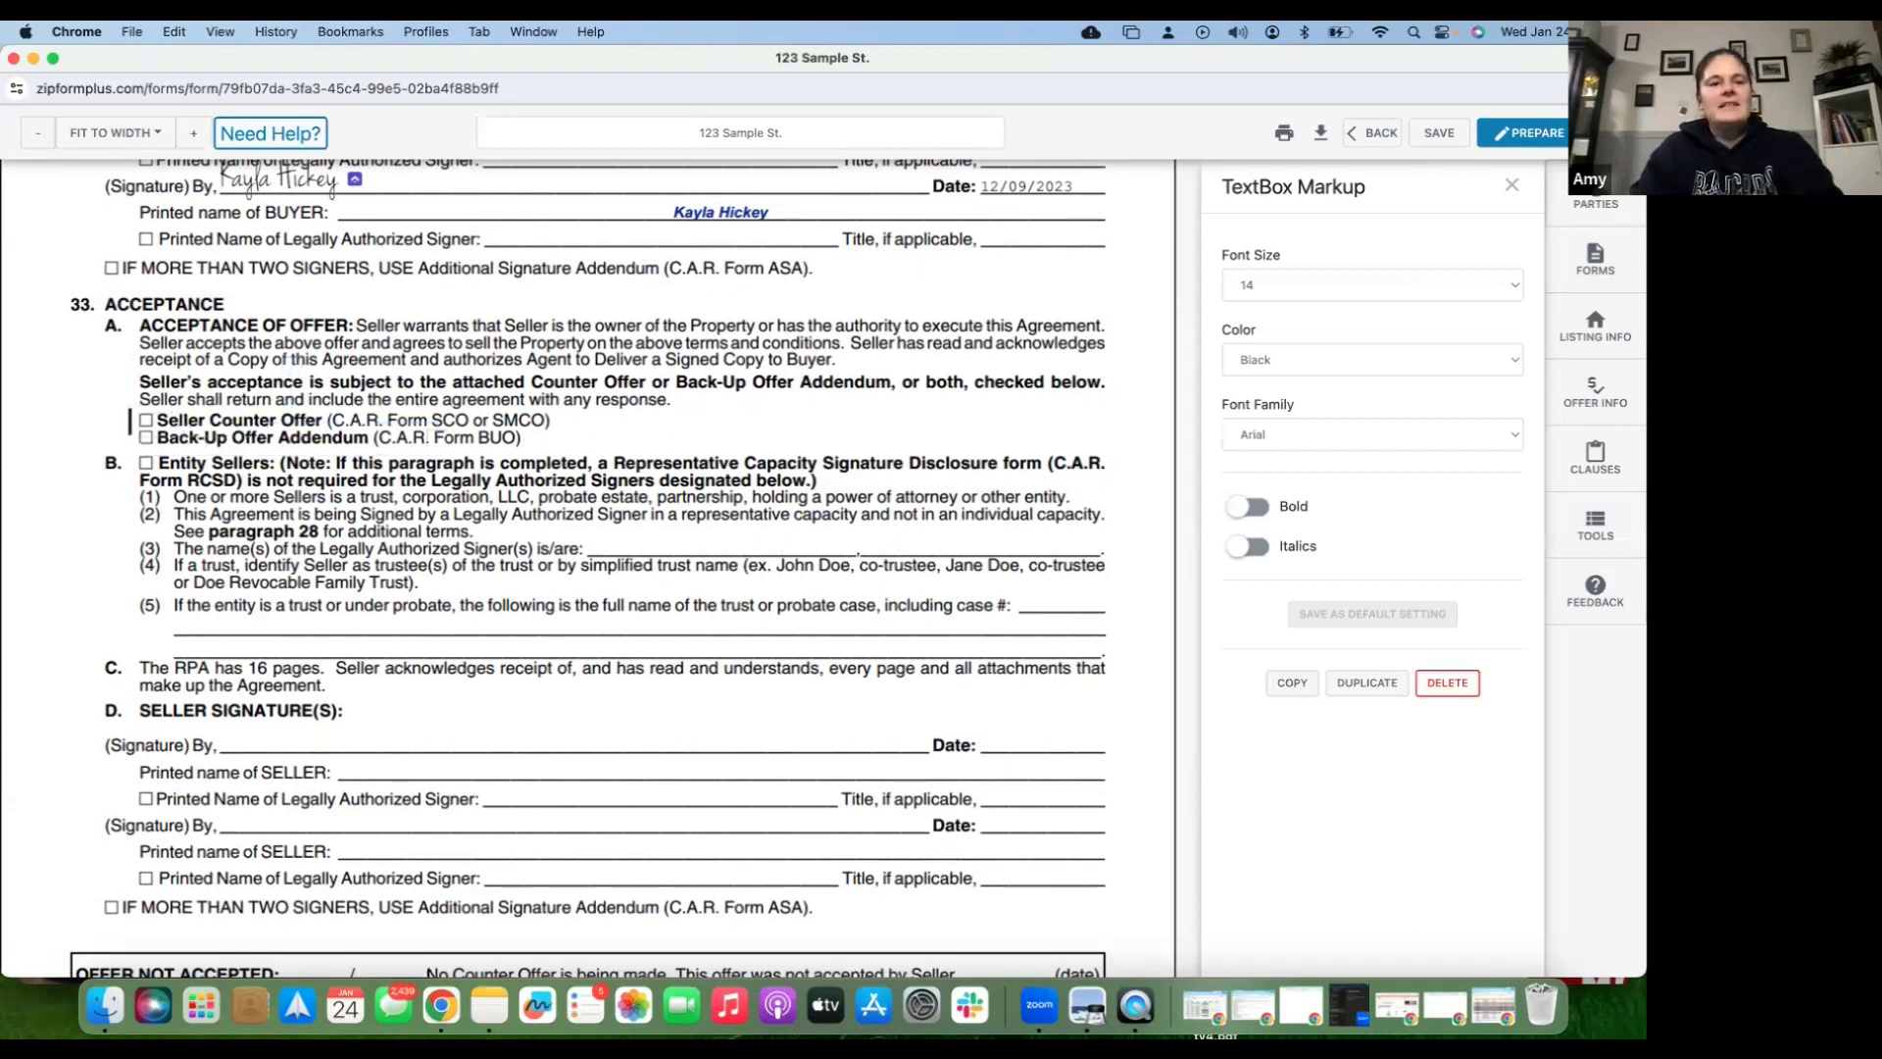
text(X)
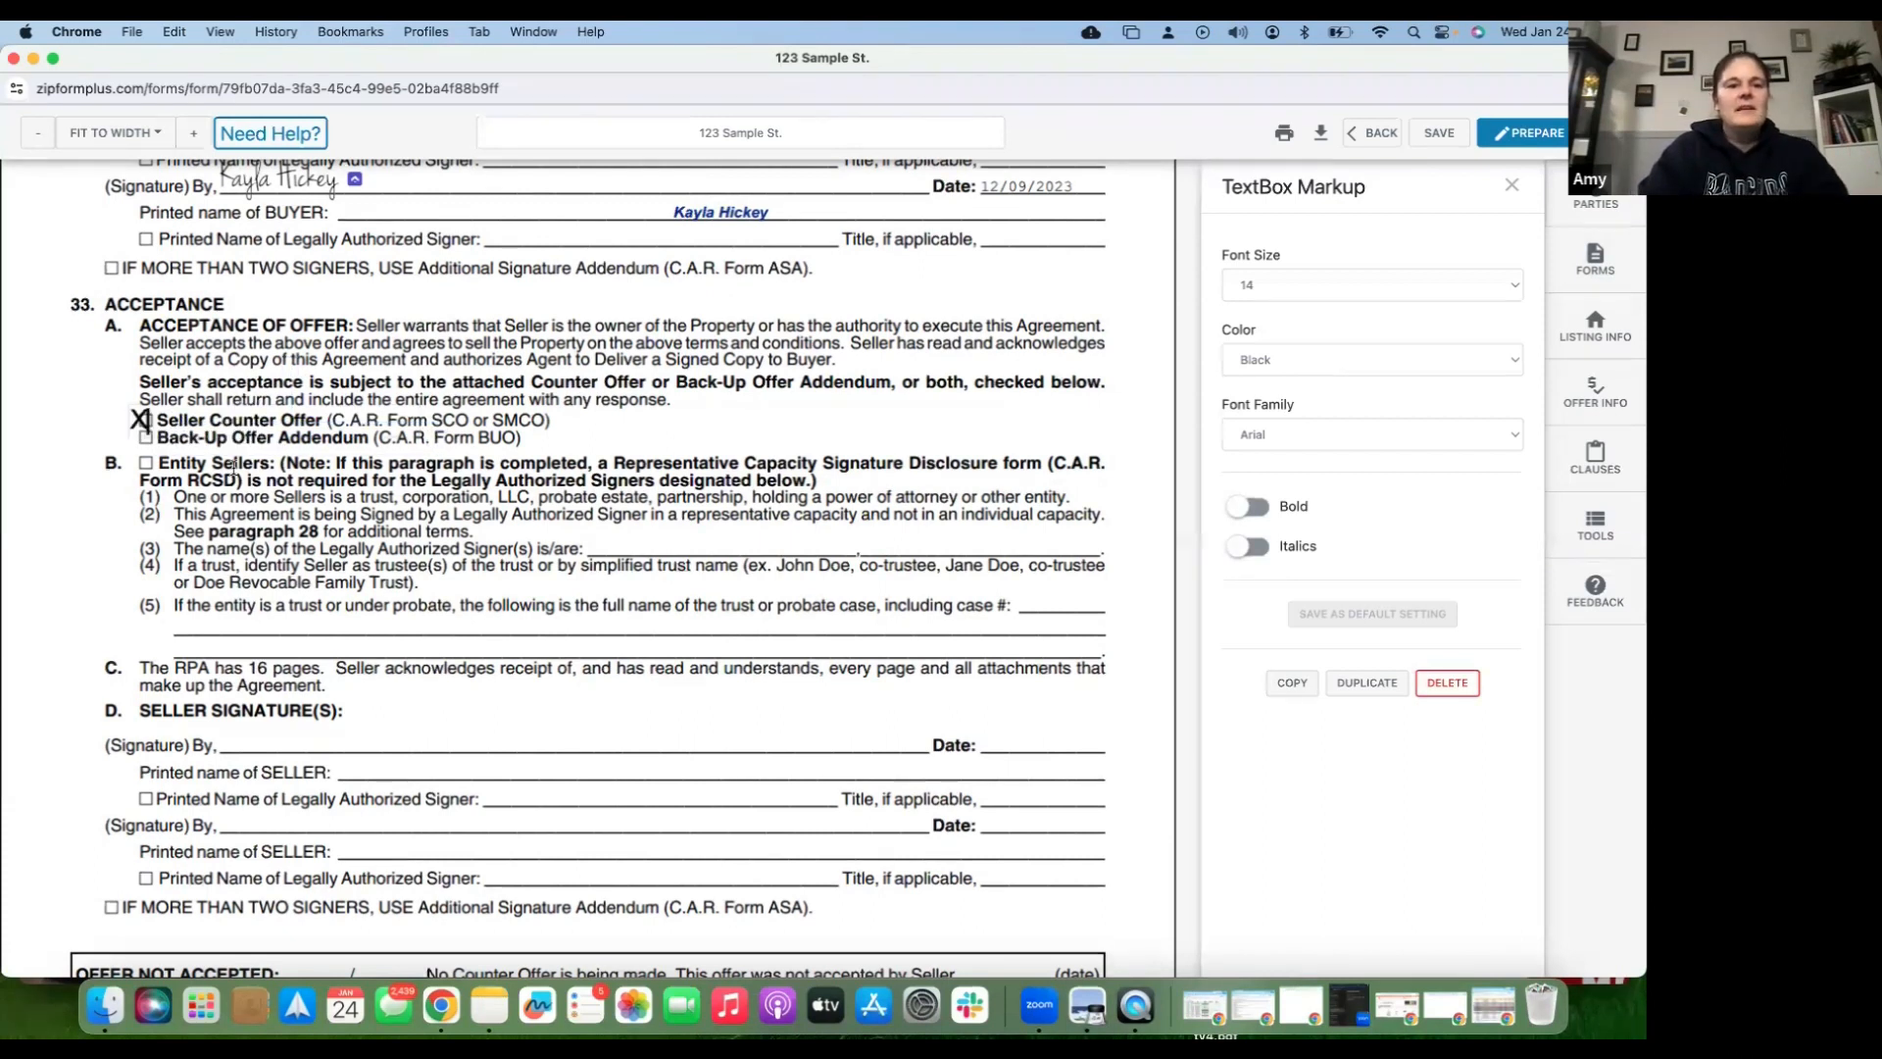
drag(233, 468, 242, 472)
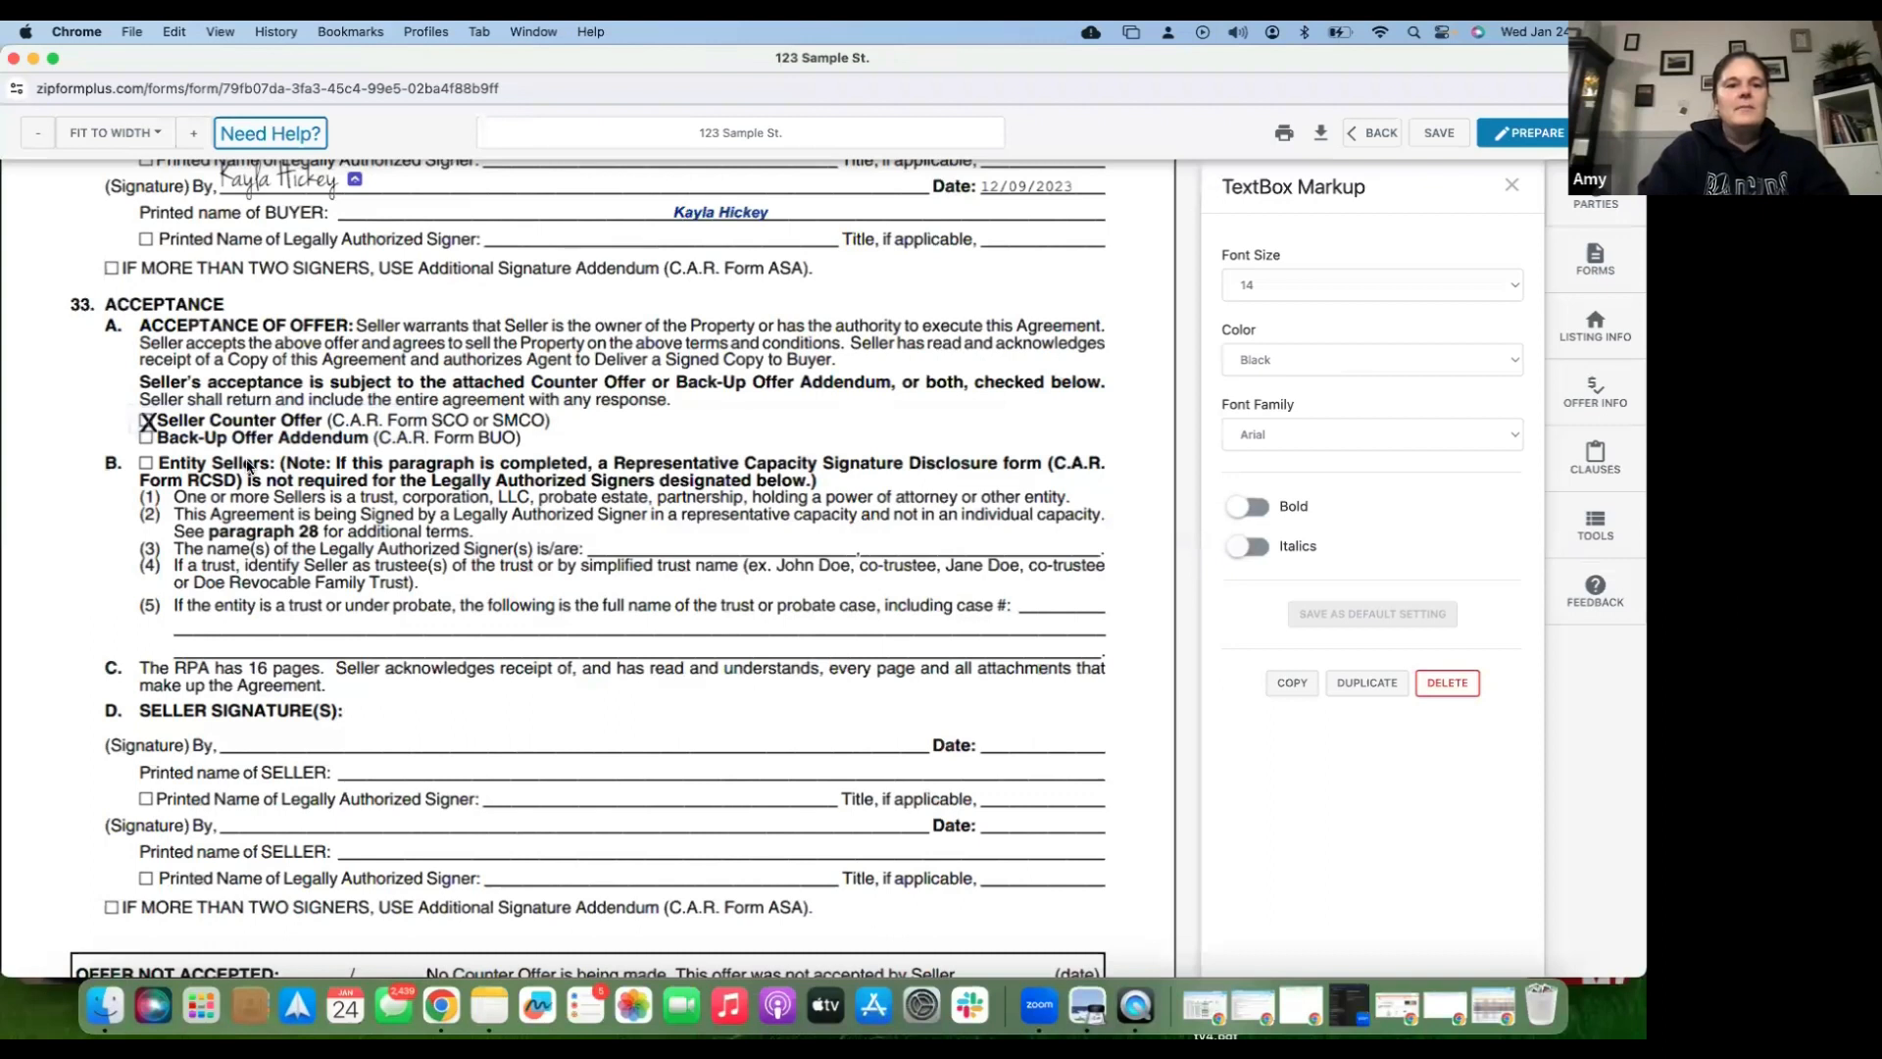
click(248, 467)
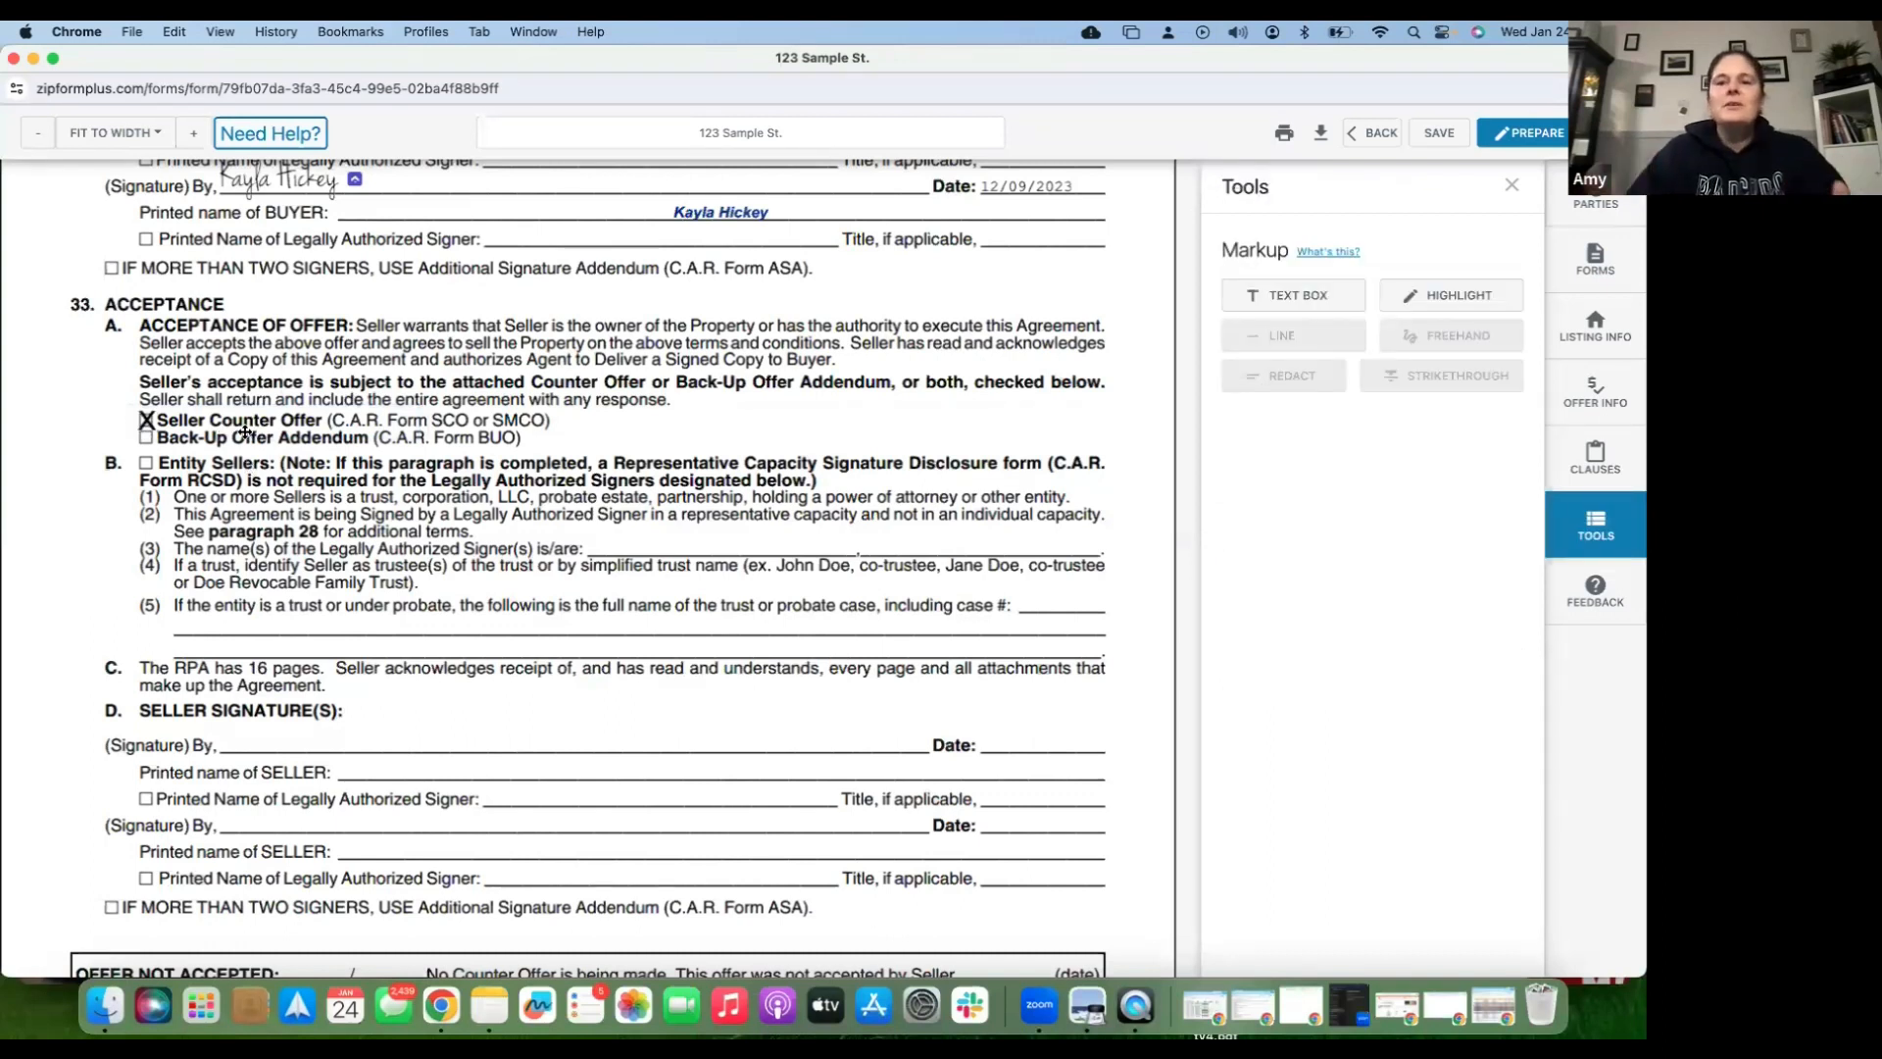
click(171, 430)
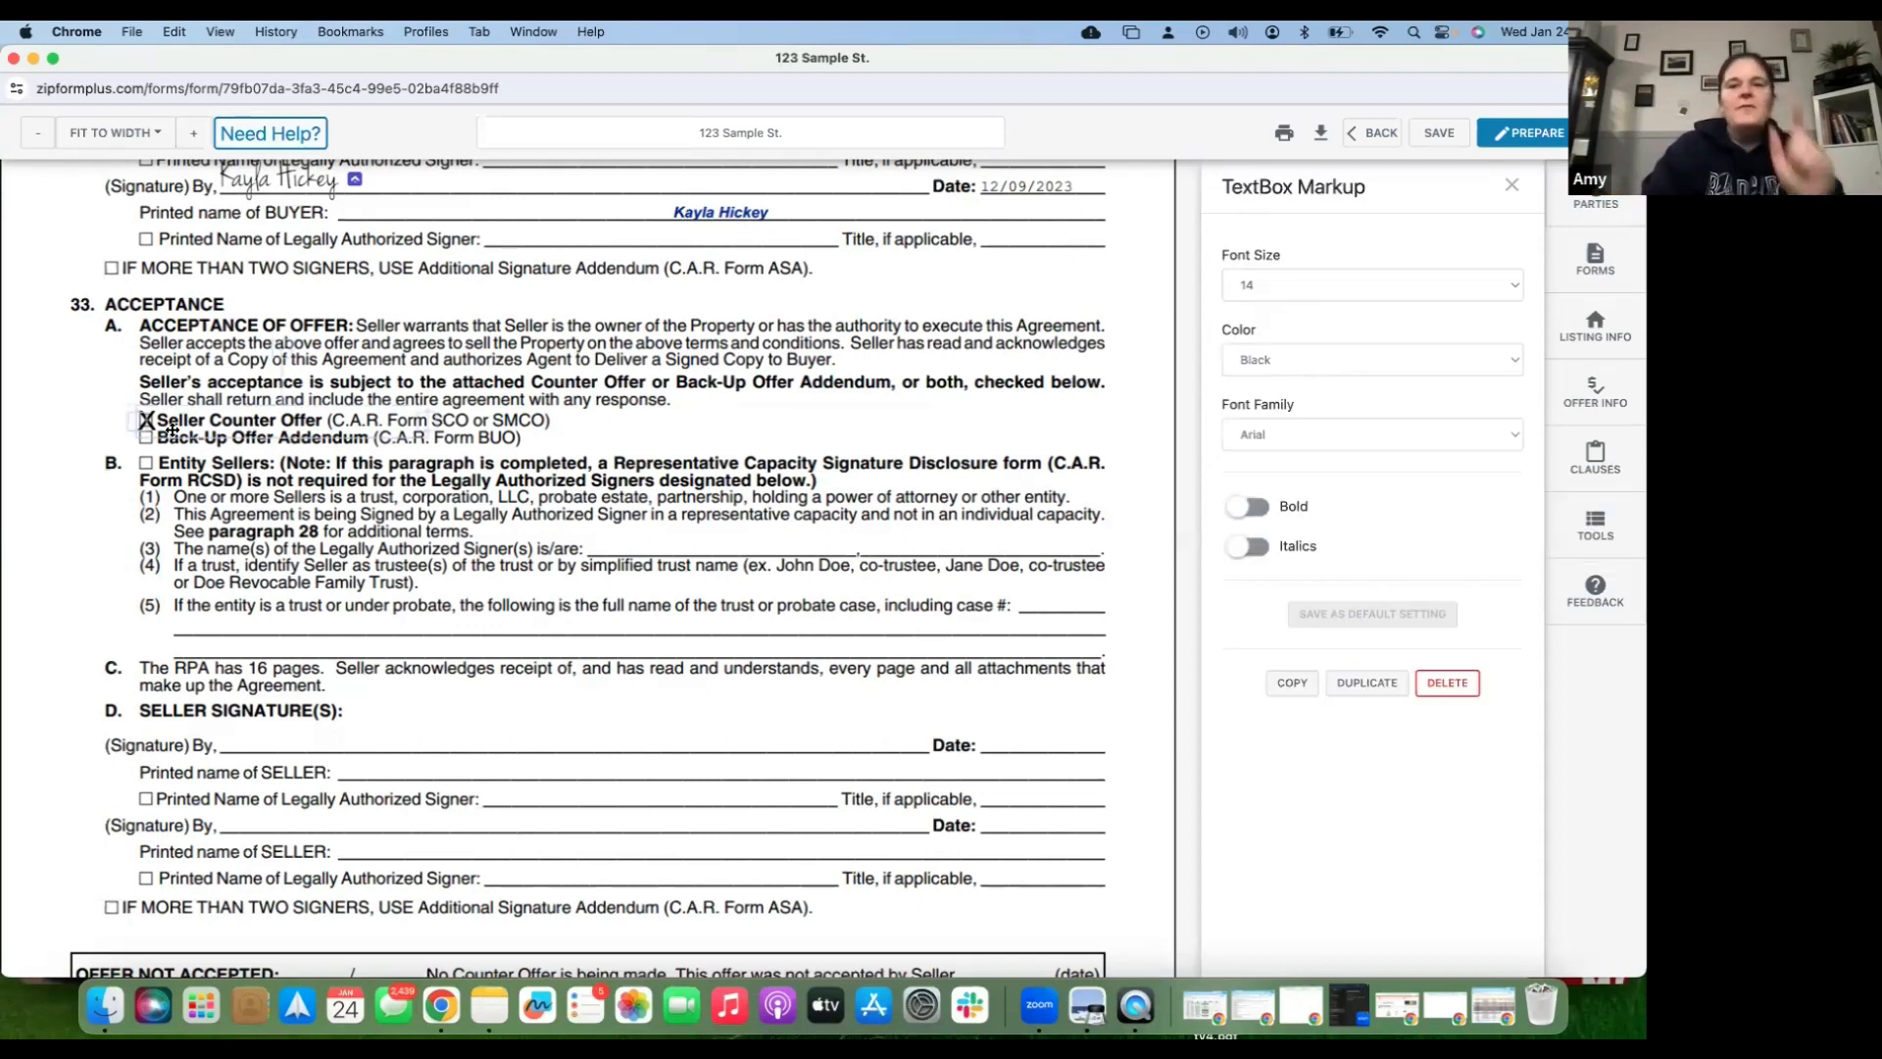
click(1323, 287)
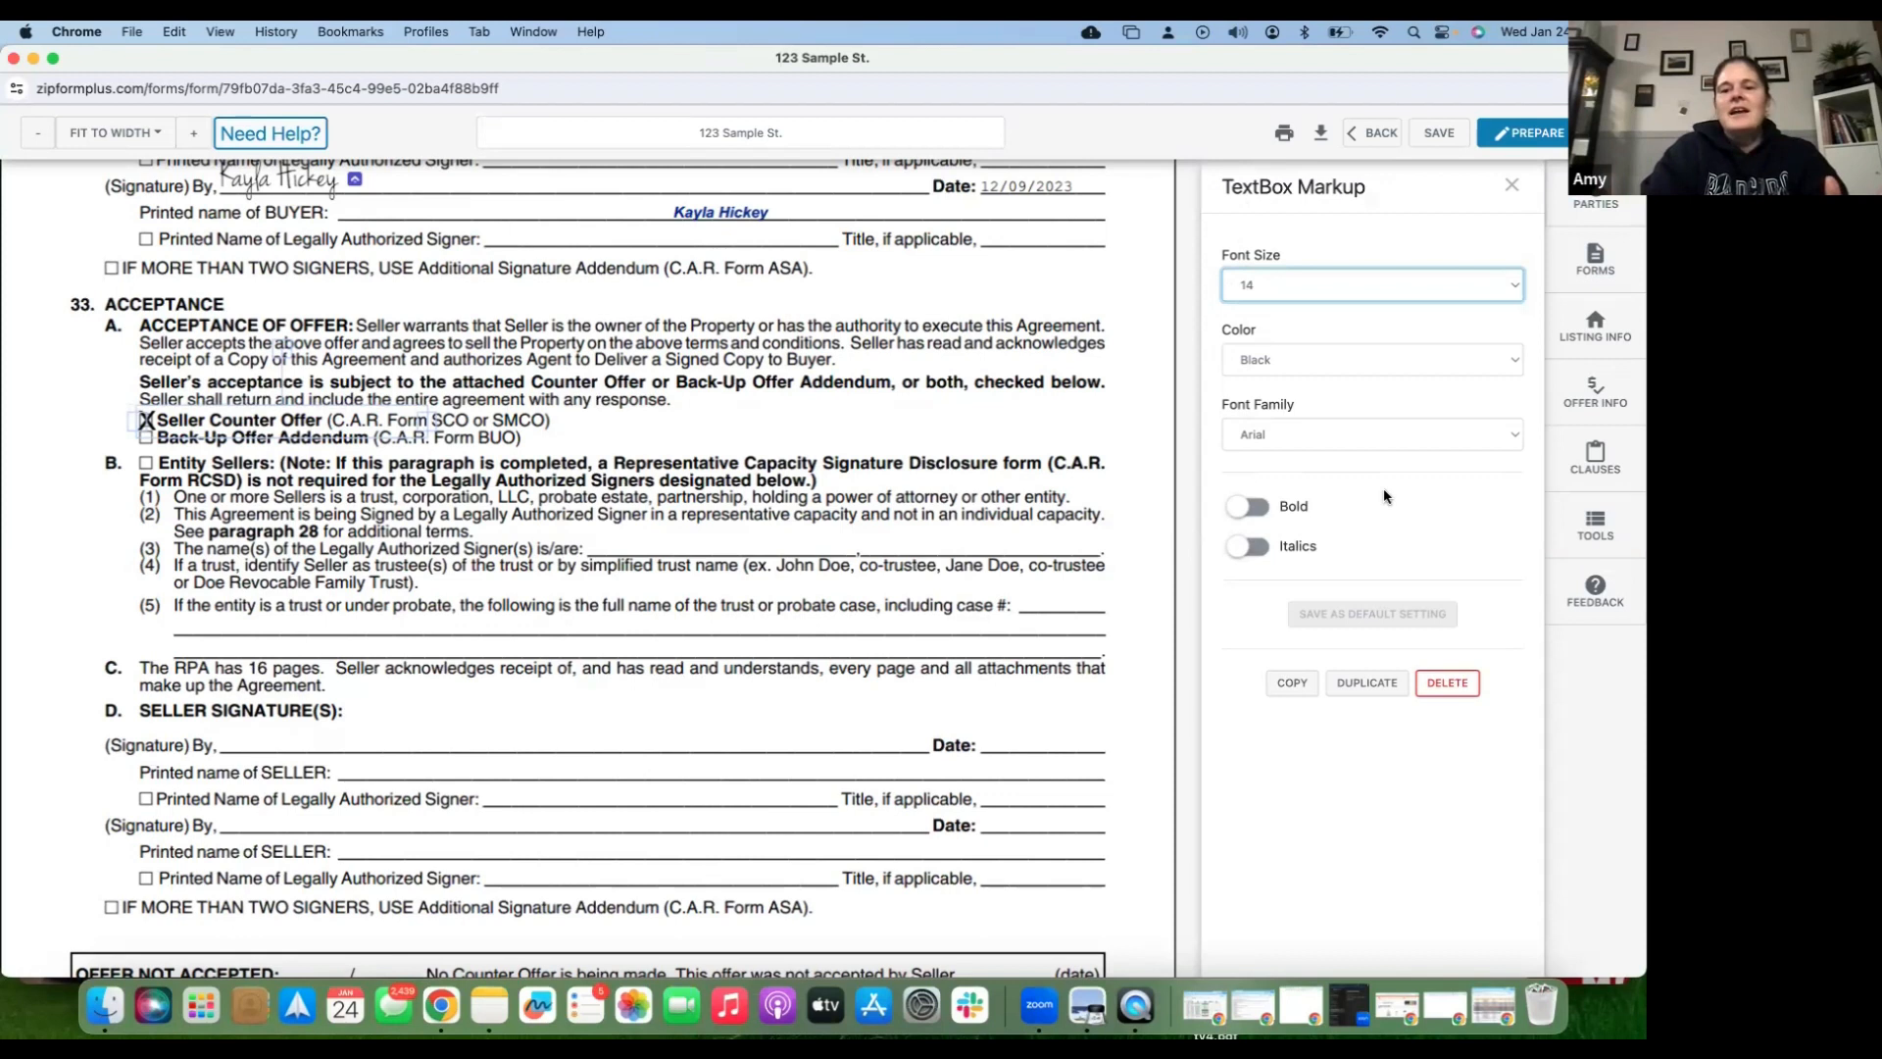
click(906, 529)
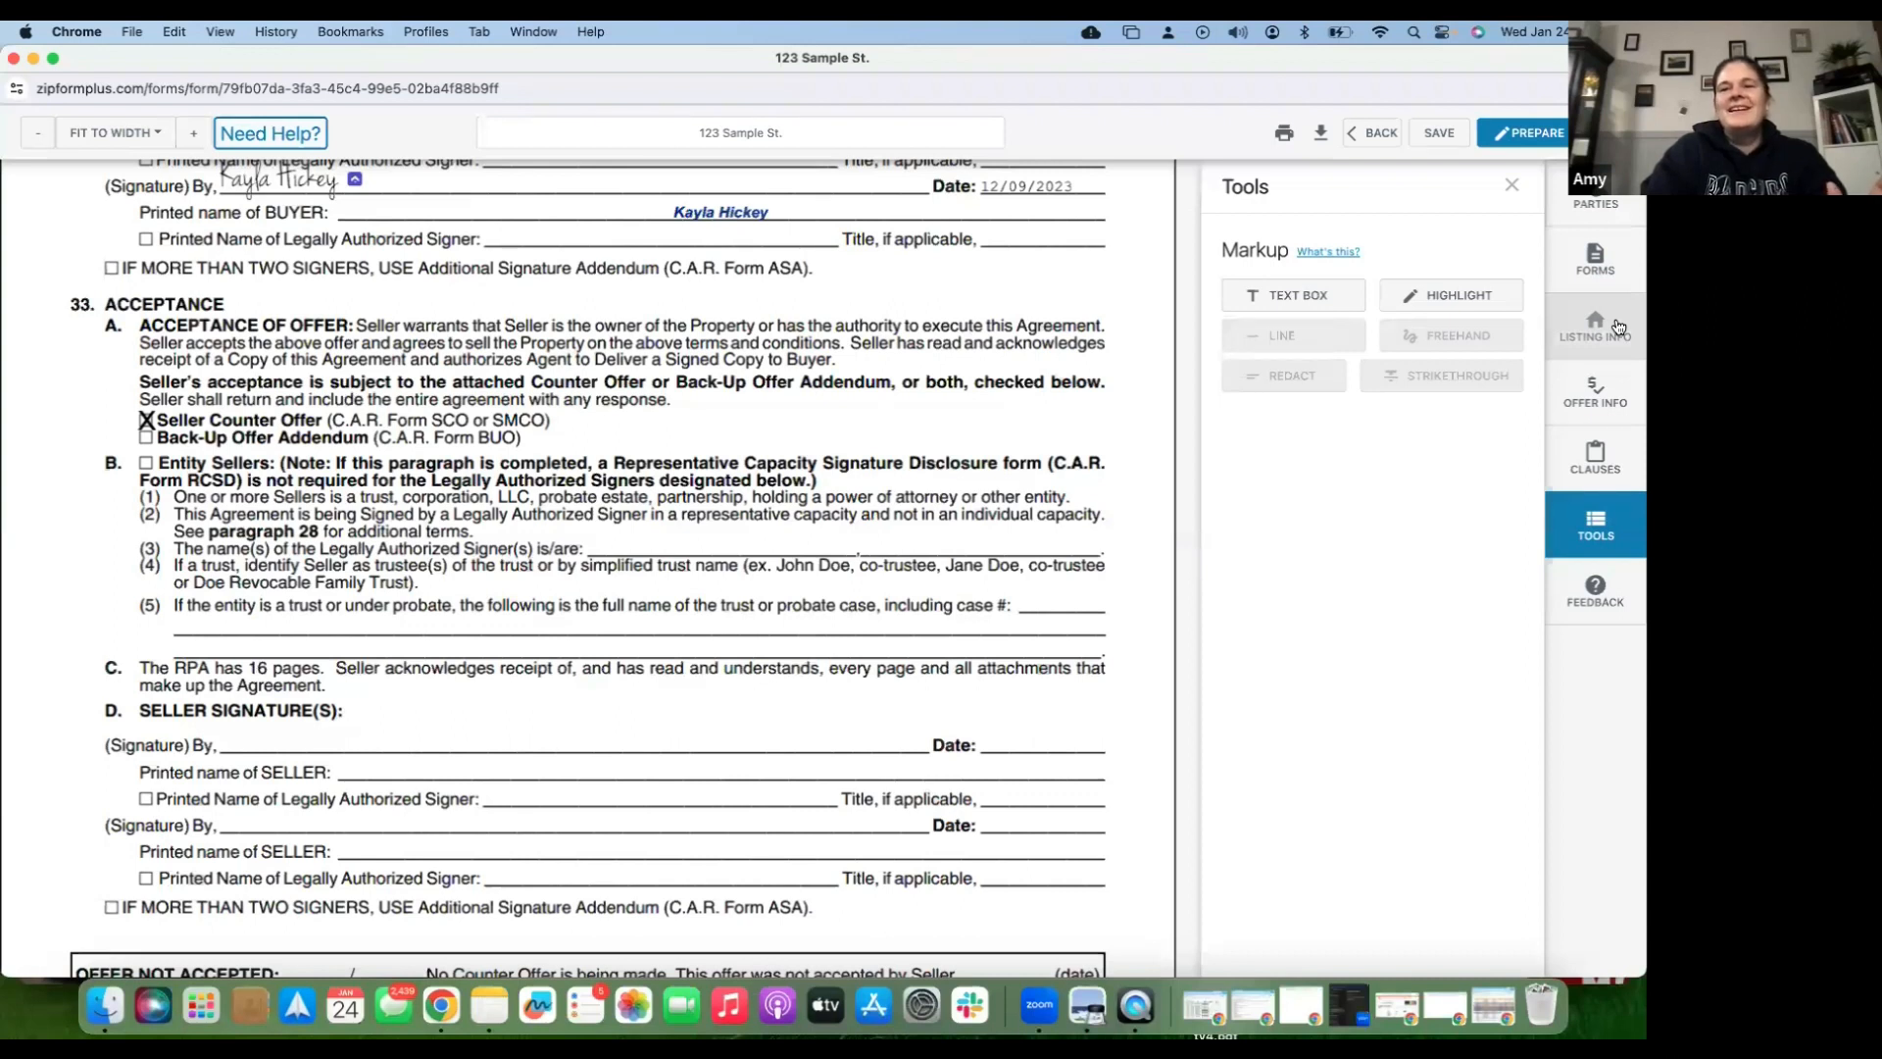
- Open the Forms list, attempt PREPARE, and acknowledge the missing property address error
click(1608, 270)
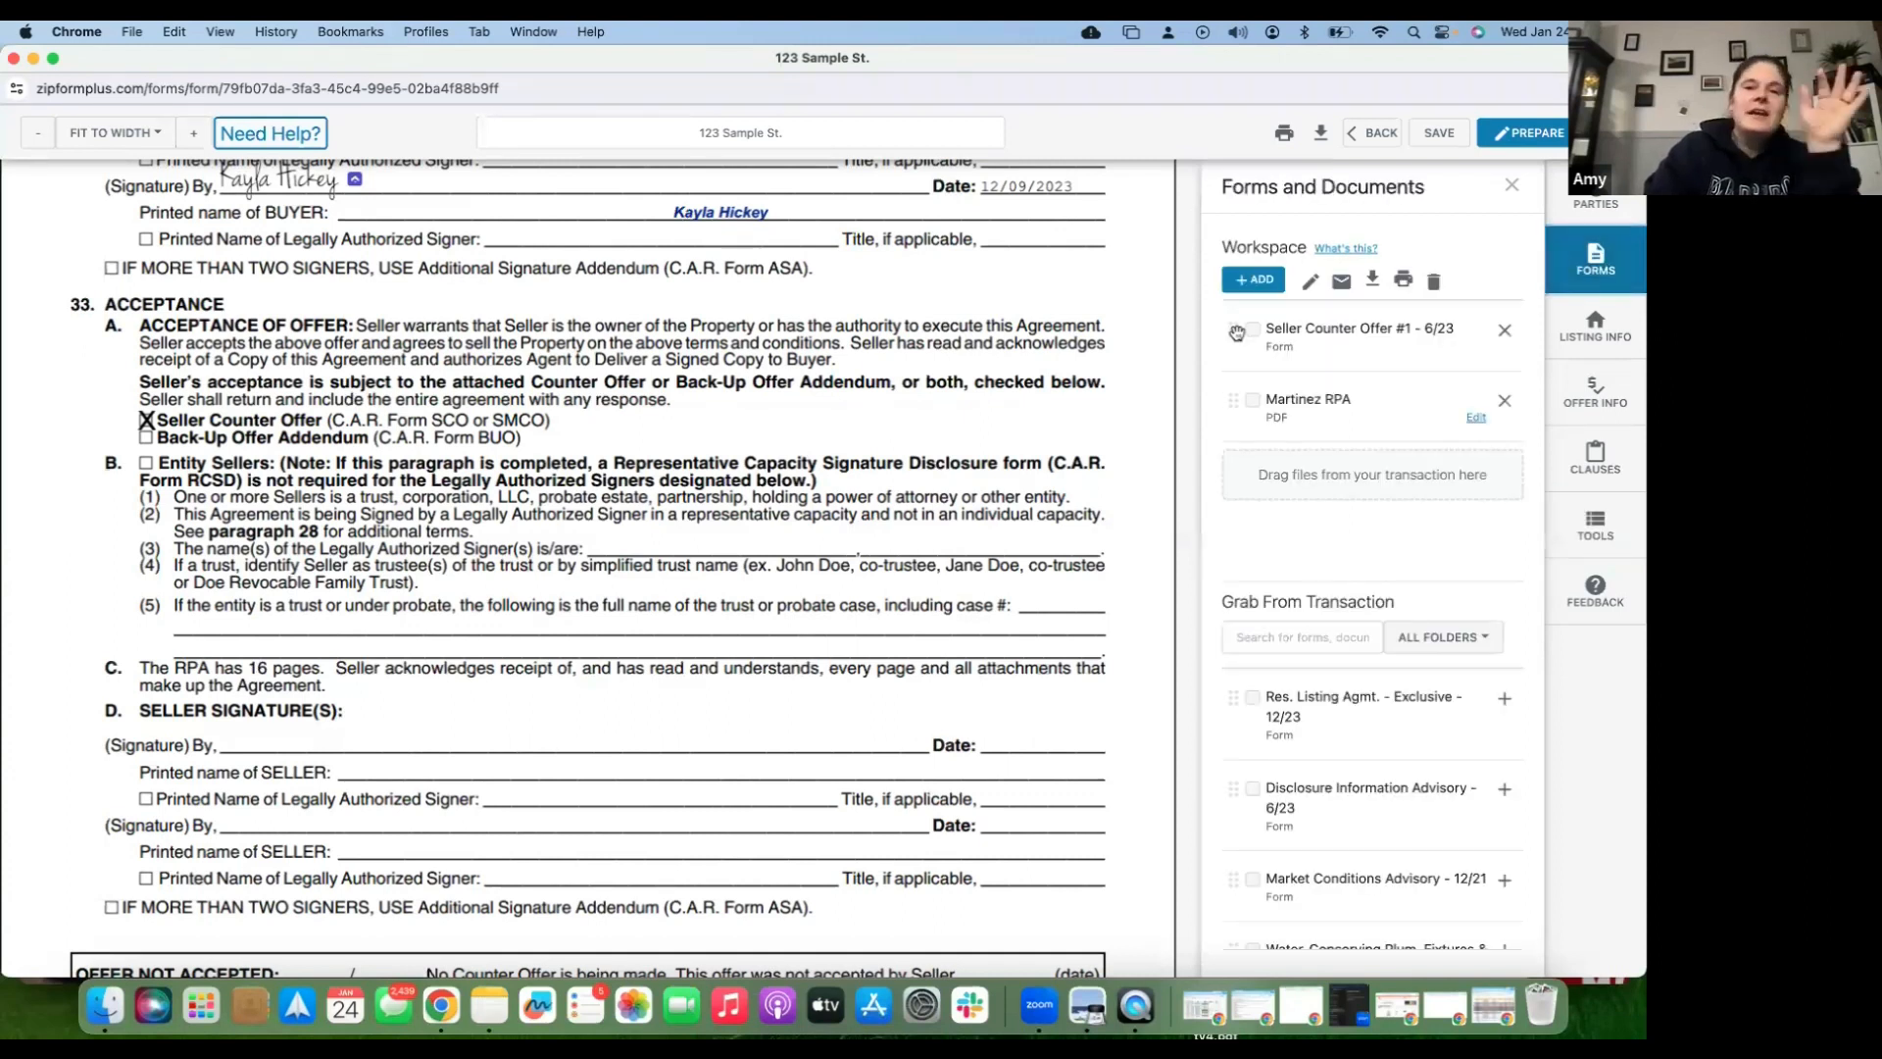
scroll(946, 461, up, 1)
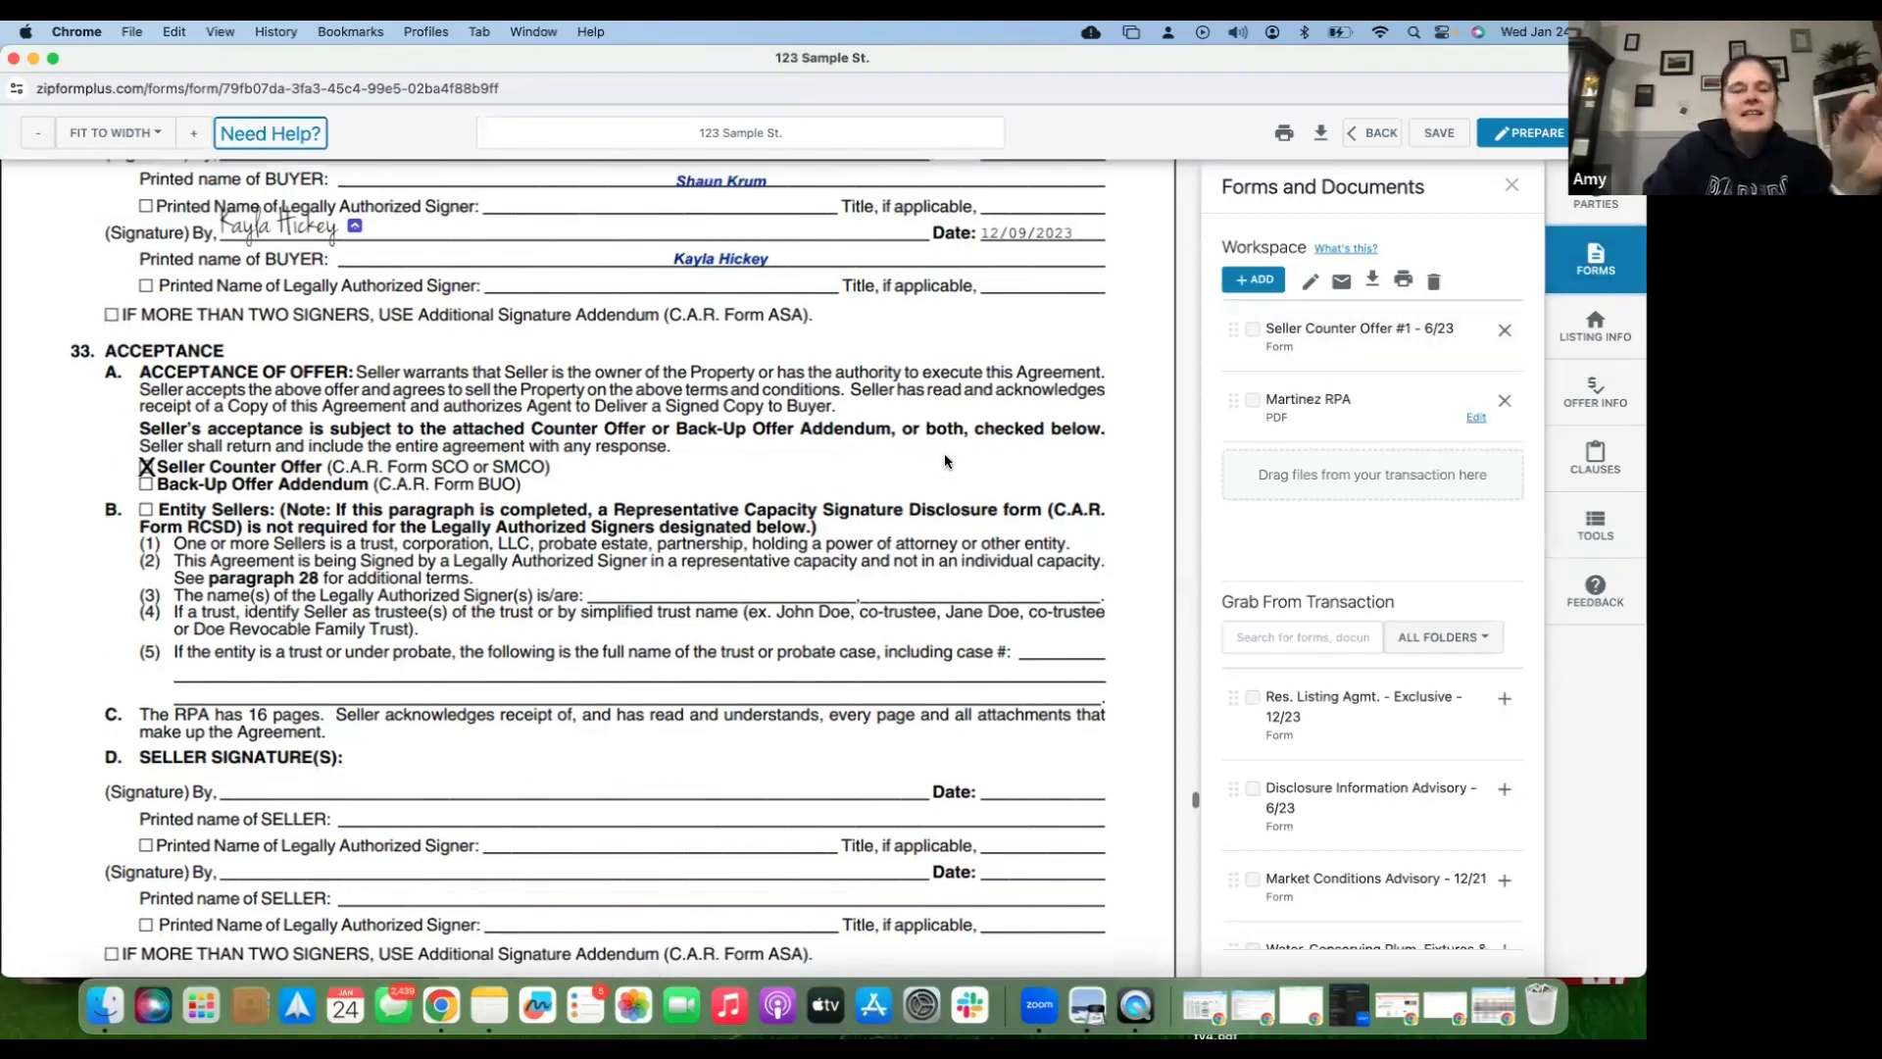
scroll(943, 461, down, 1)
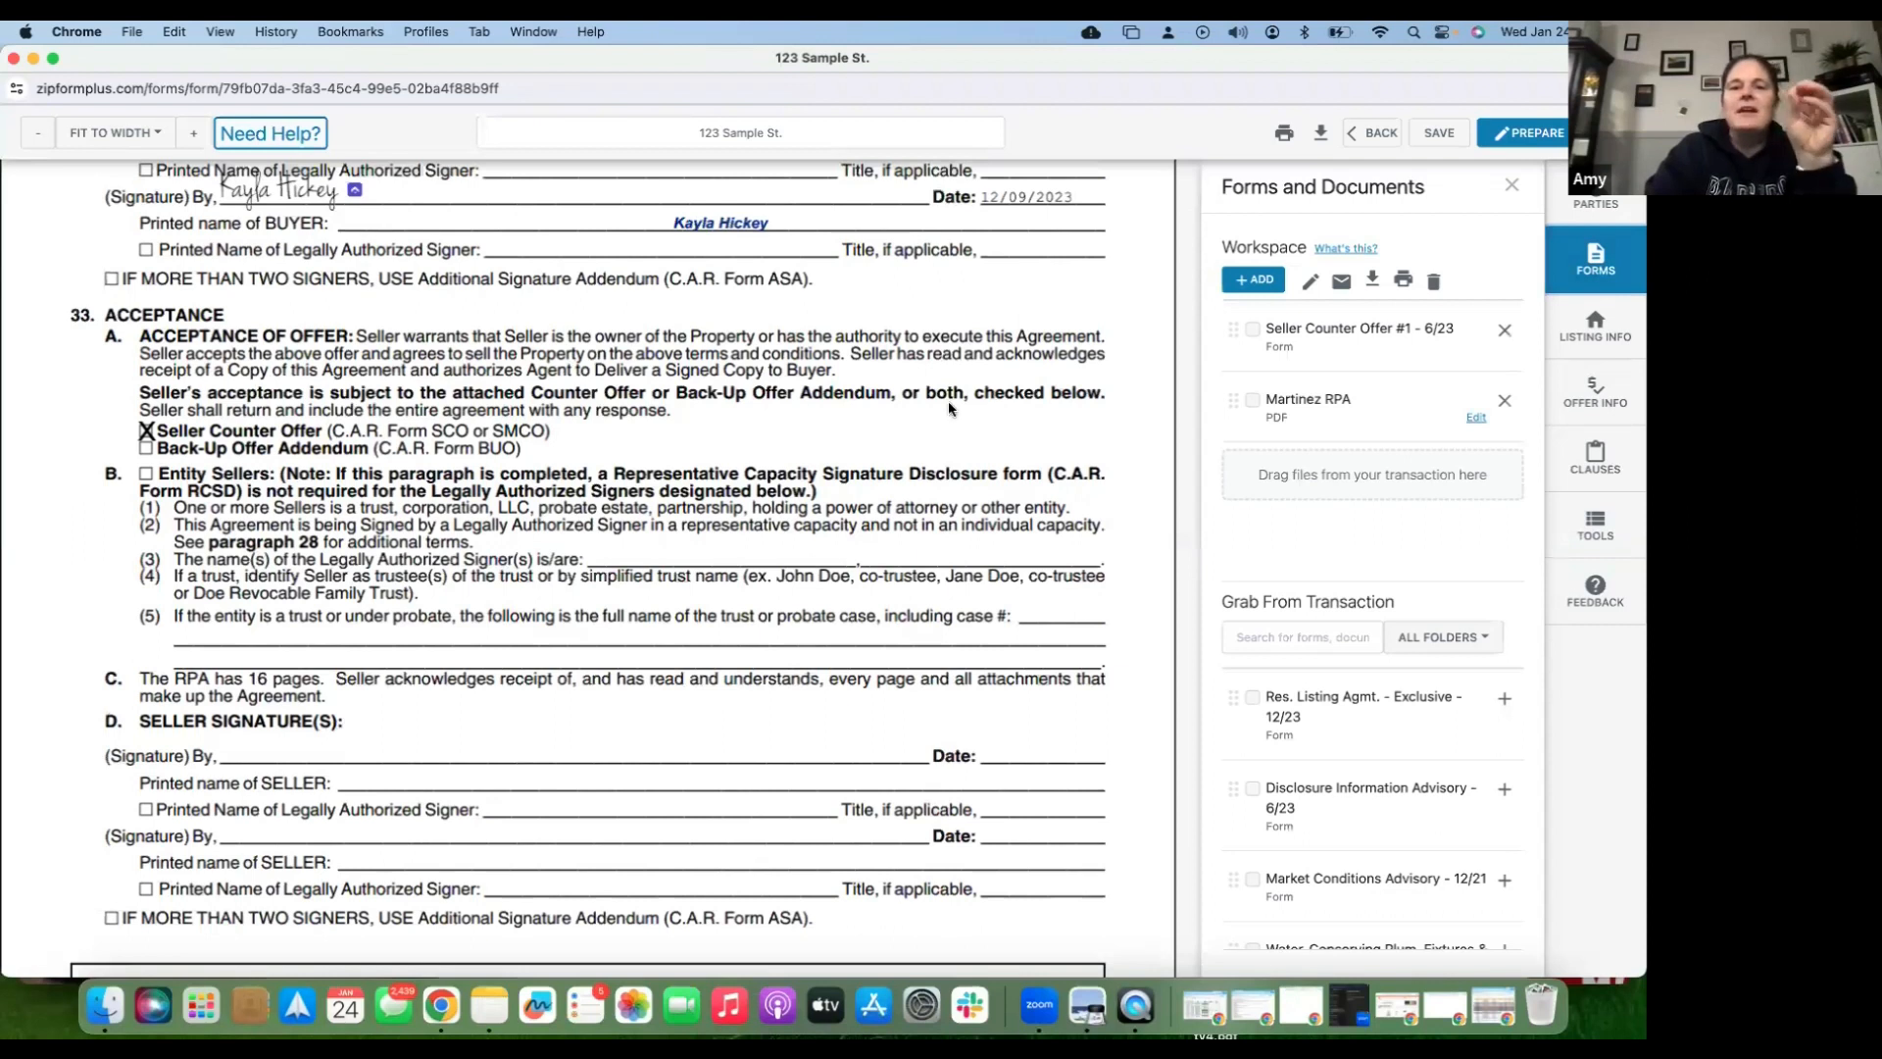
click(1537, 140)
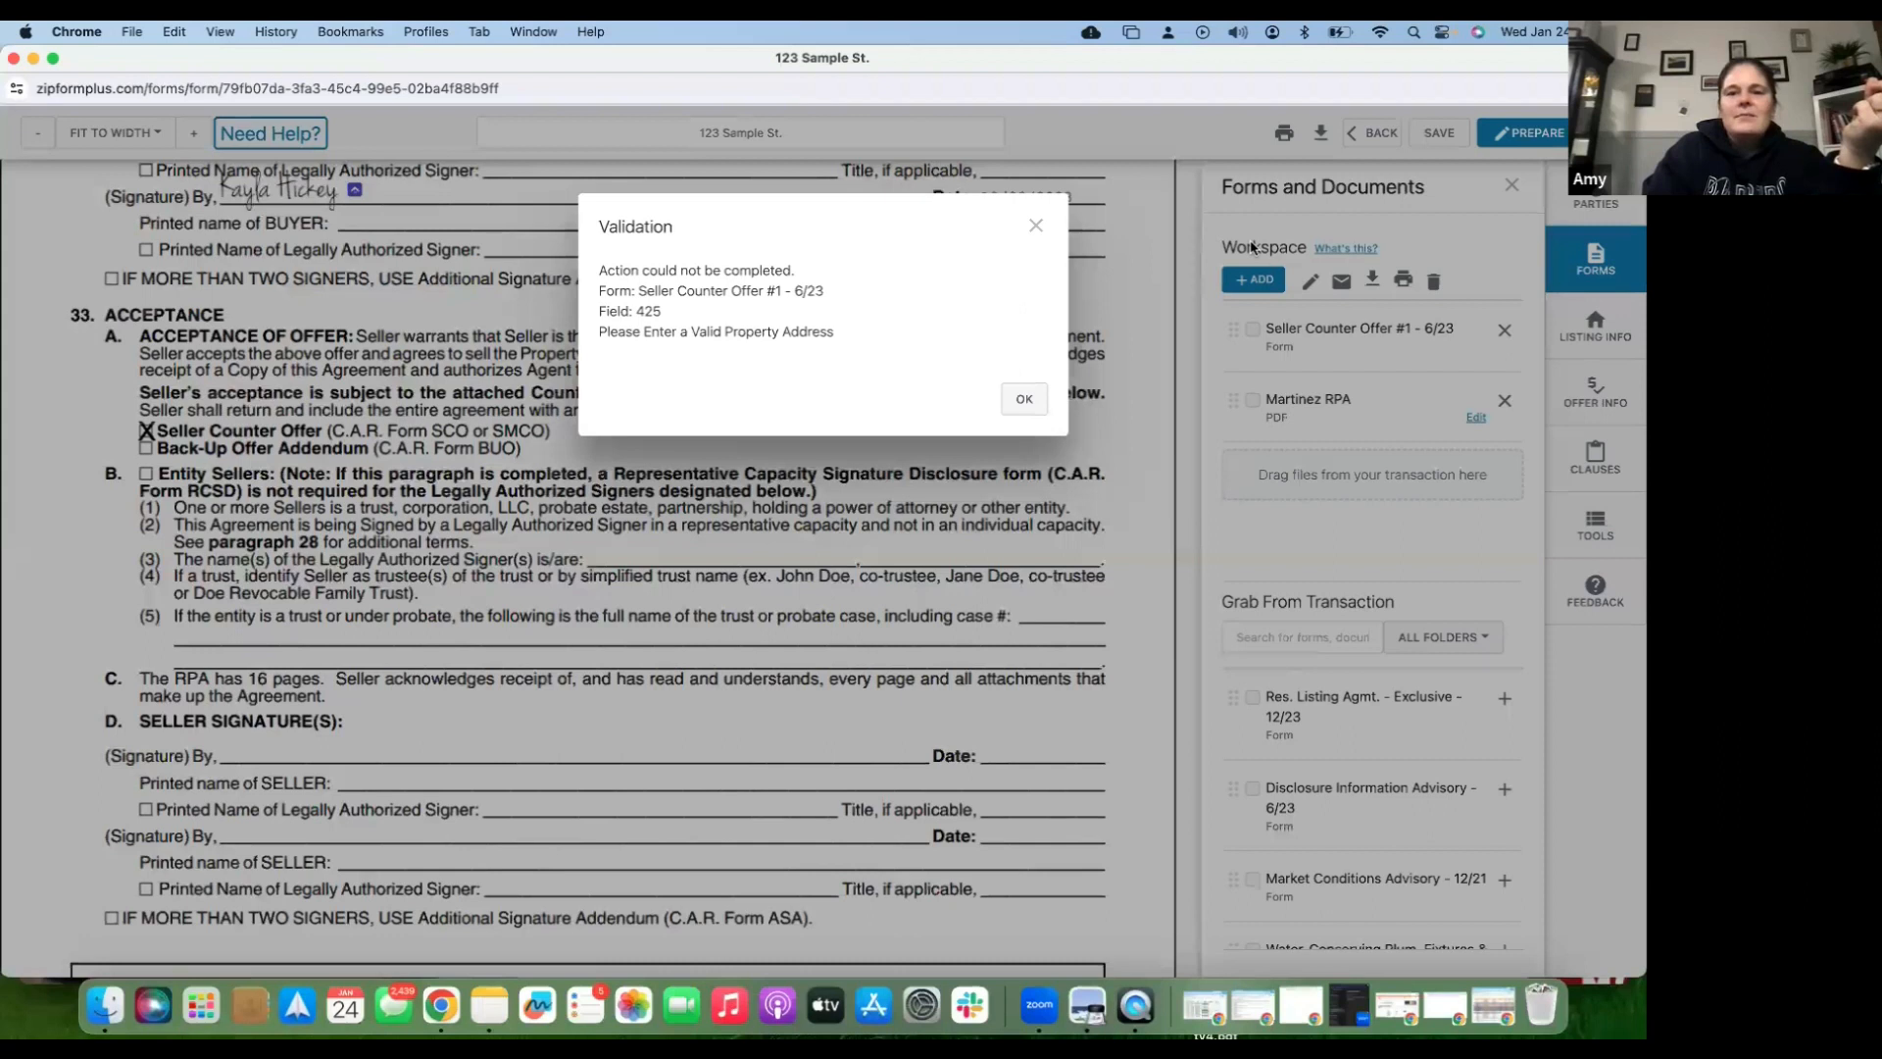
click(1024, 397)
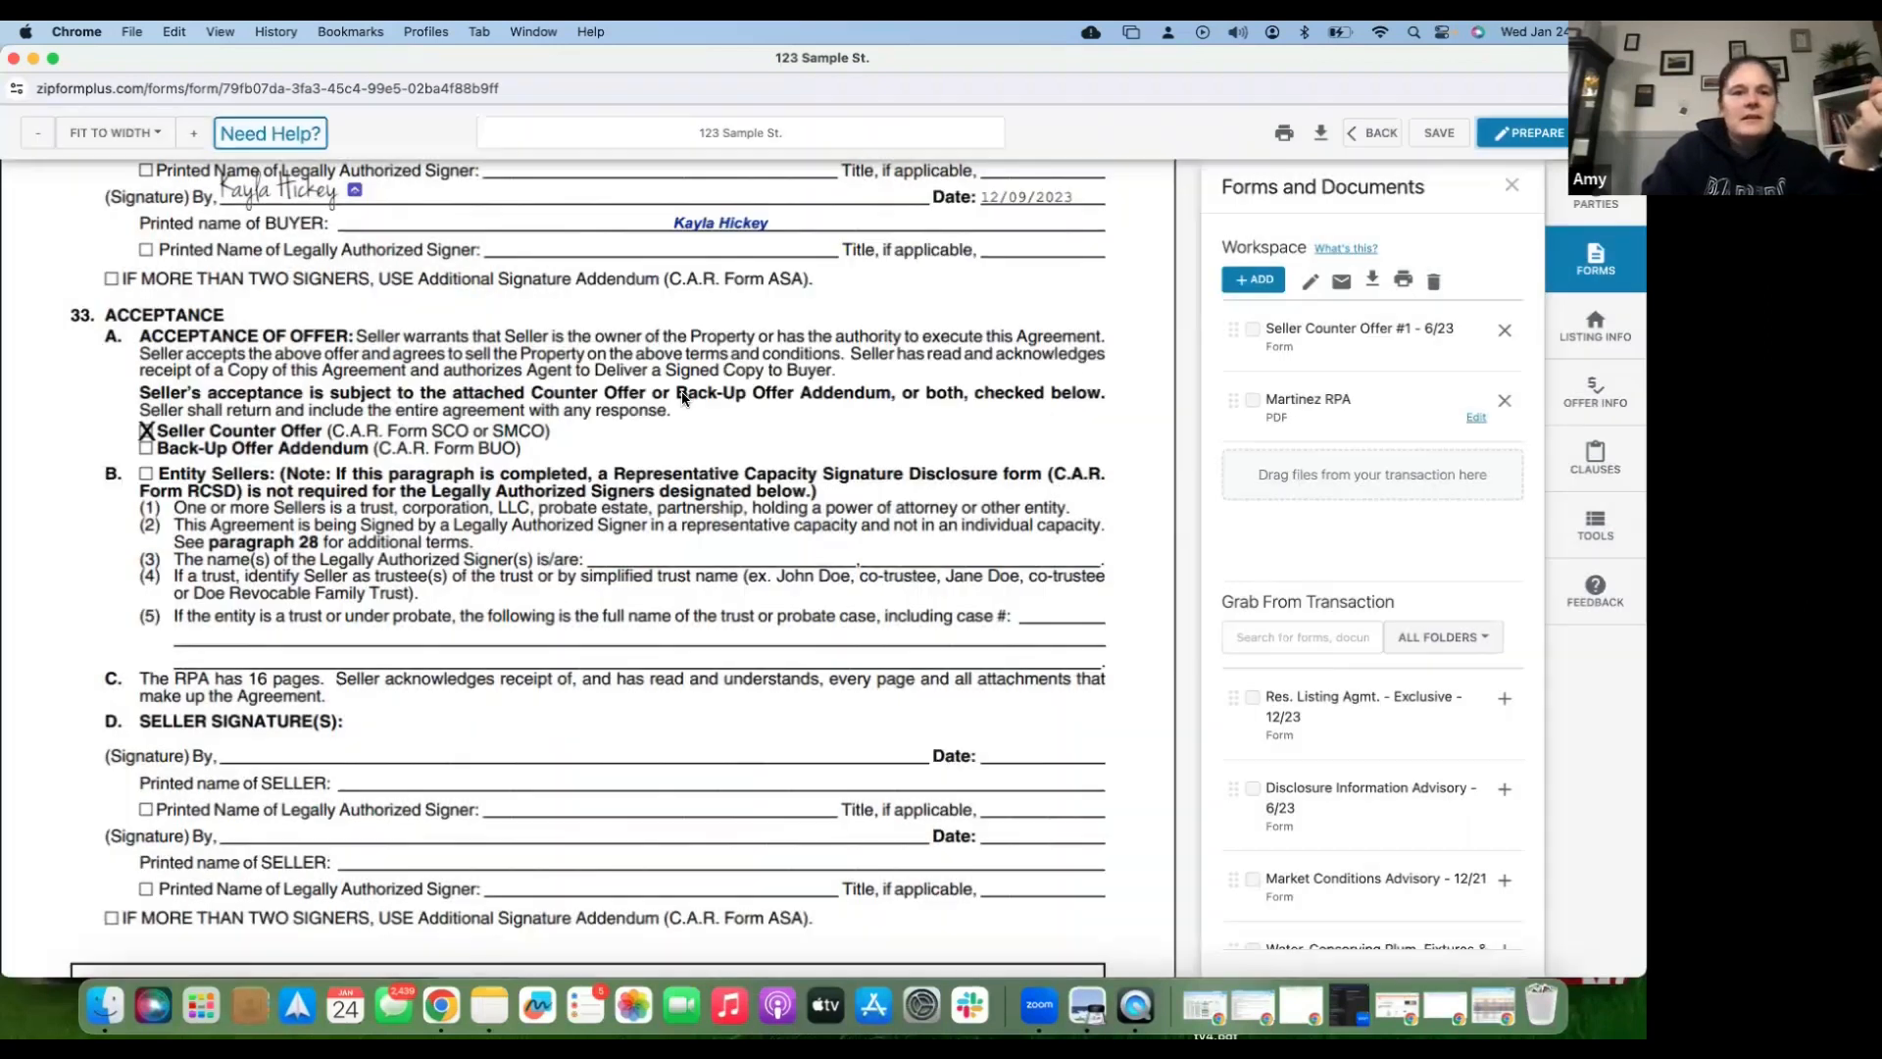
scroll(683, 397, up, 2)
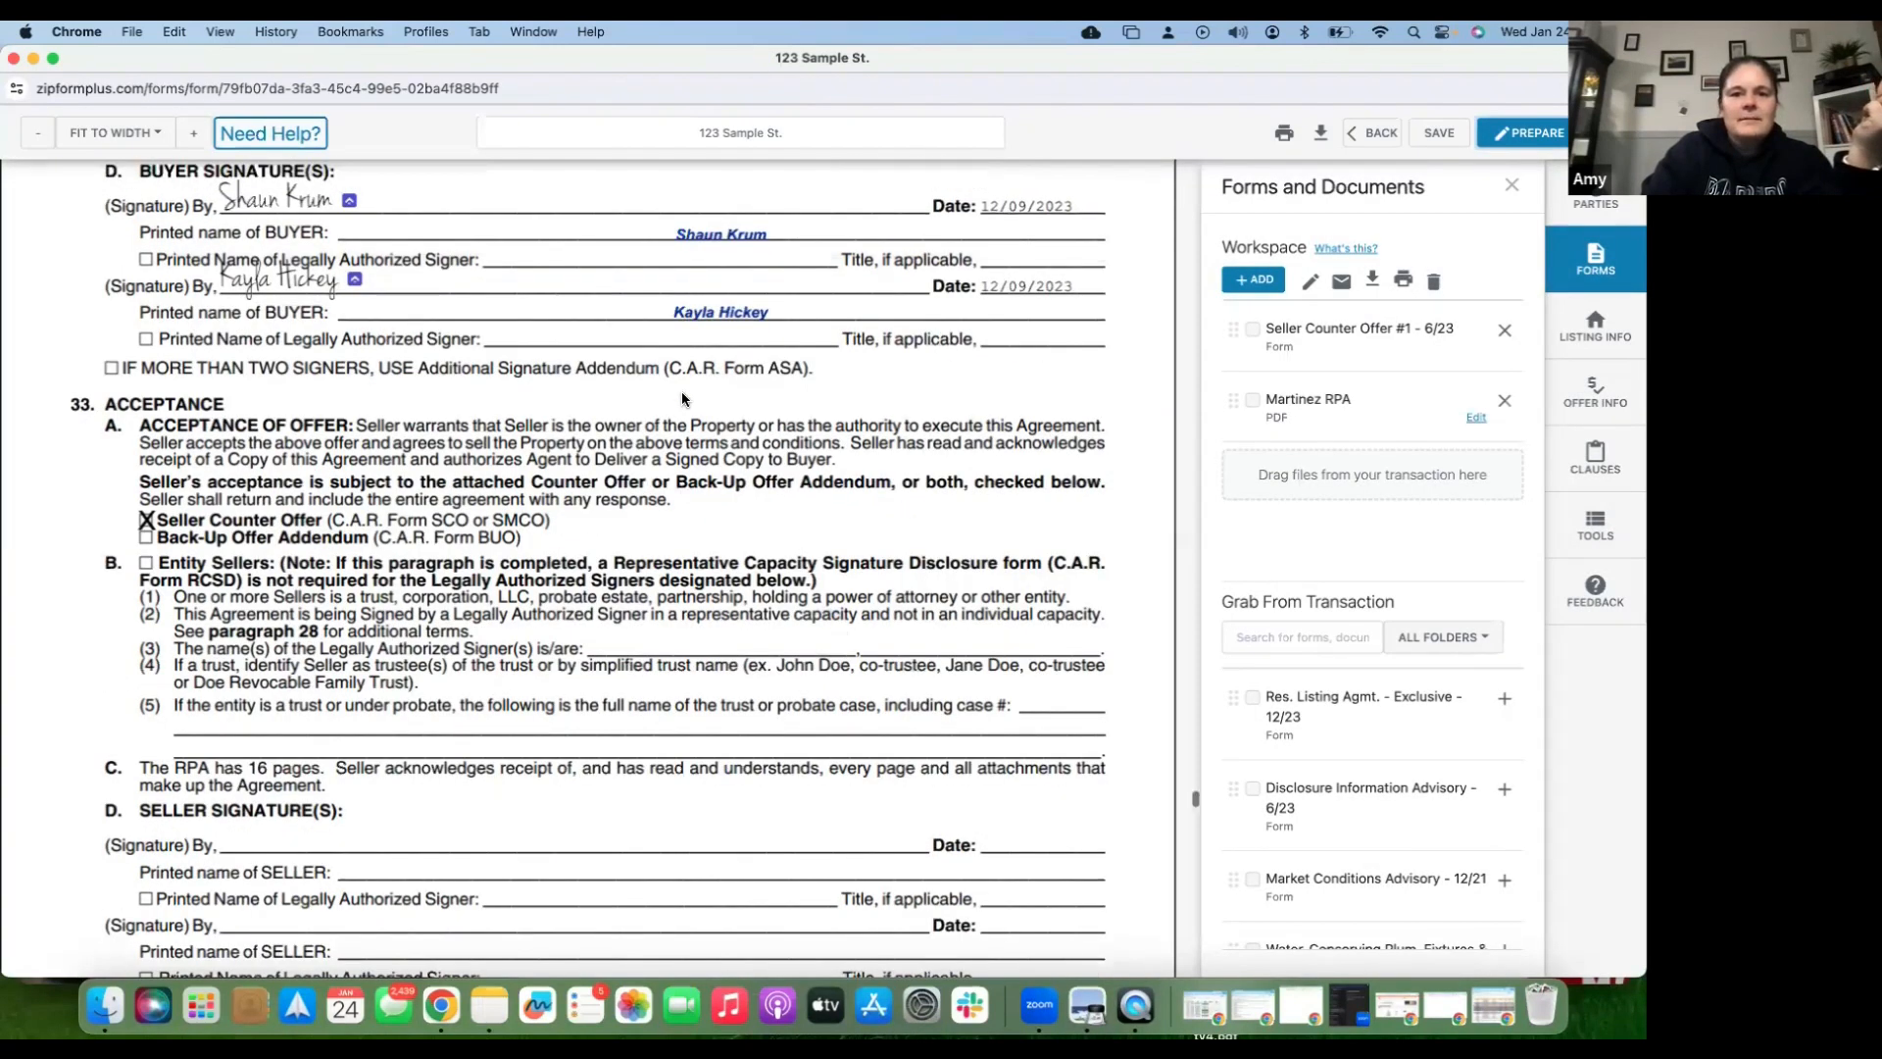
scroll(683, 398, up, 10)
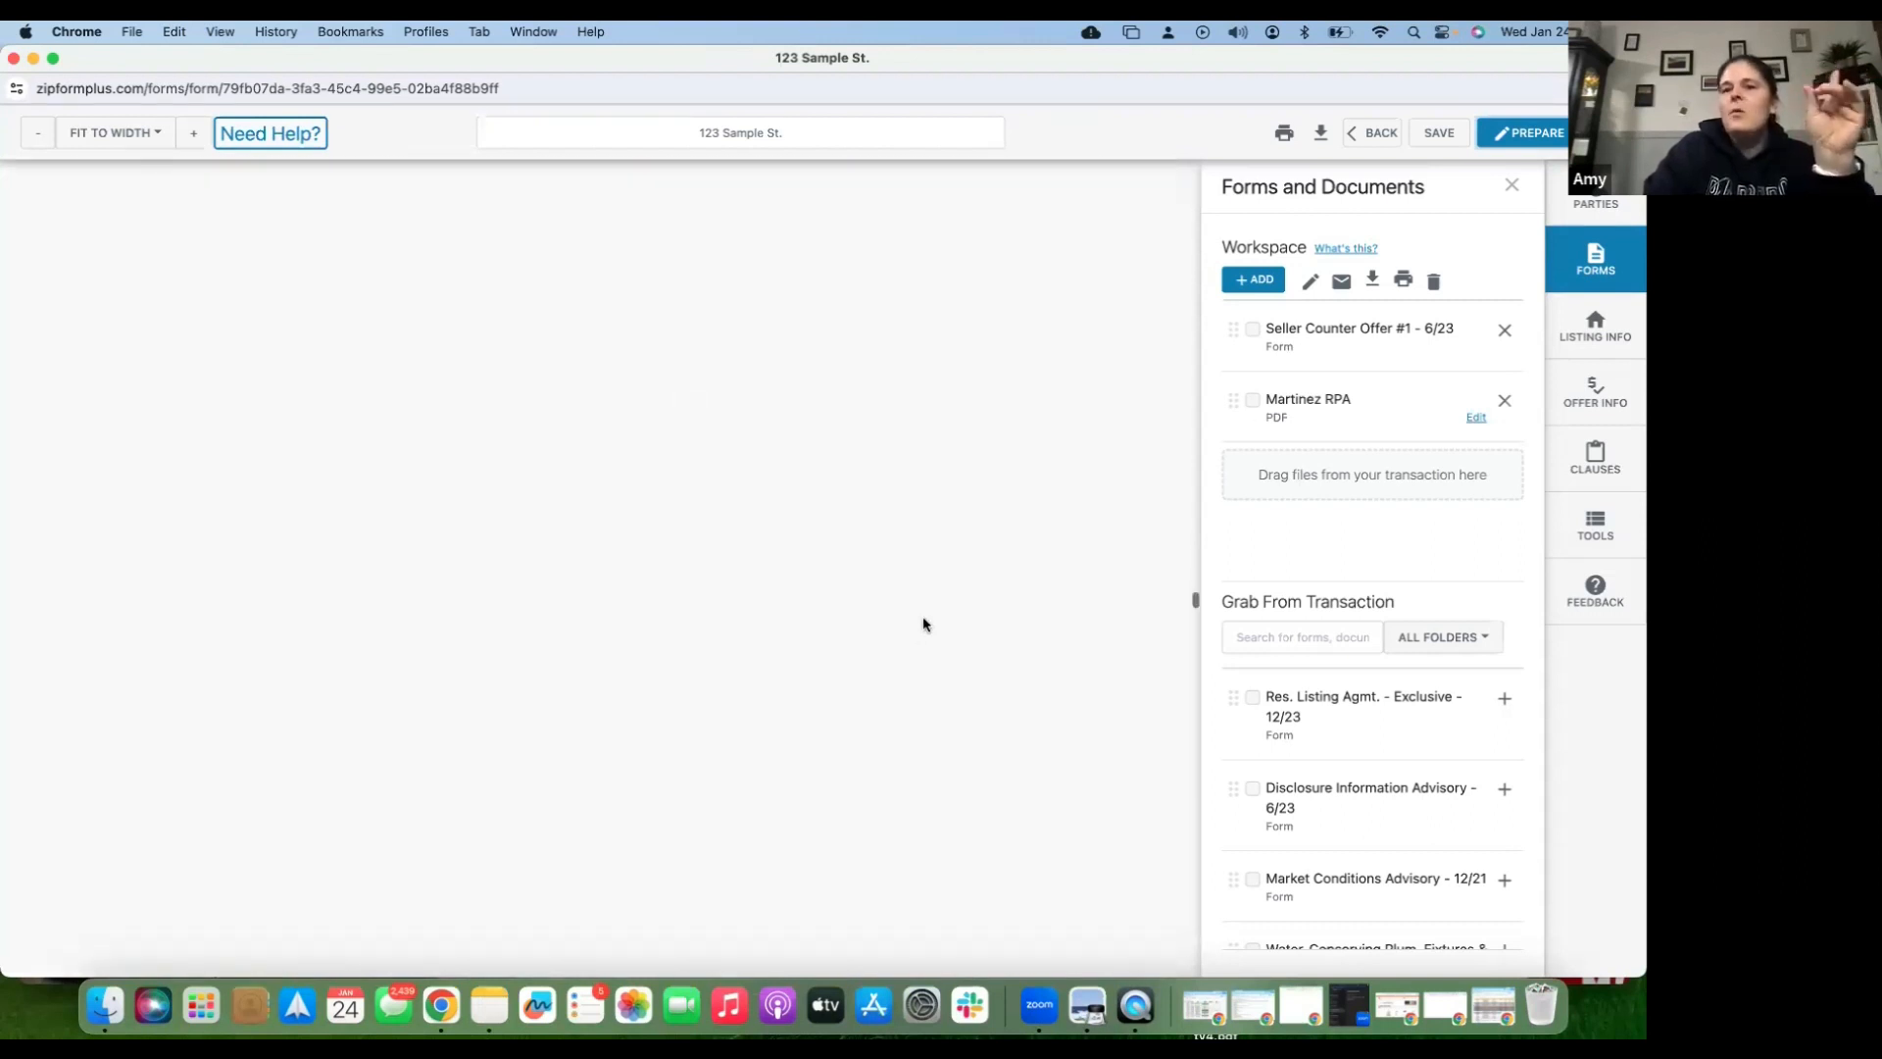
- Give the counter offer property address 123 Sample ST., Vacaville, CA 95688, then start PREPARE
click(1333, 338)
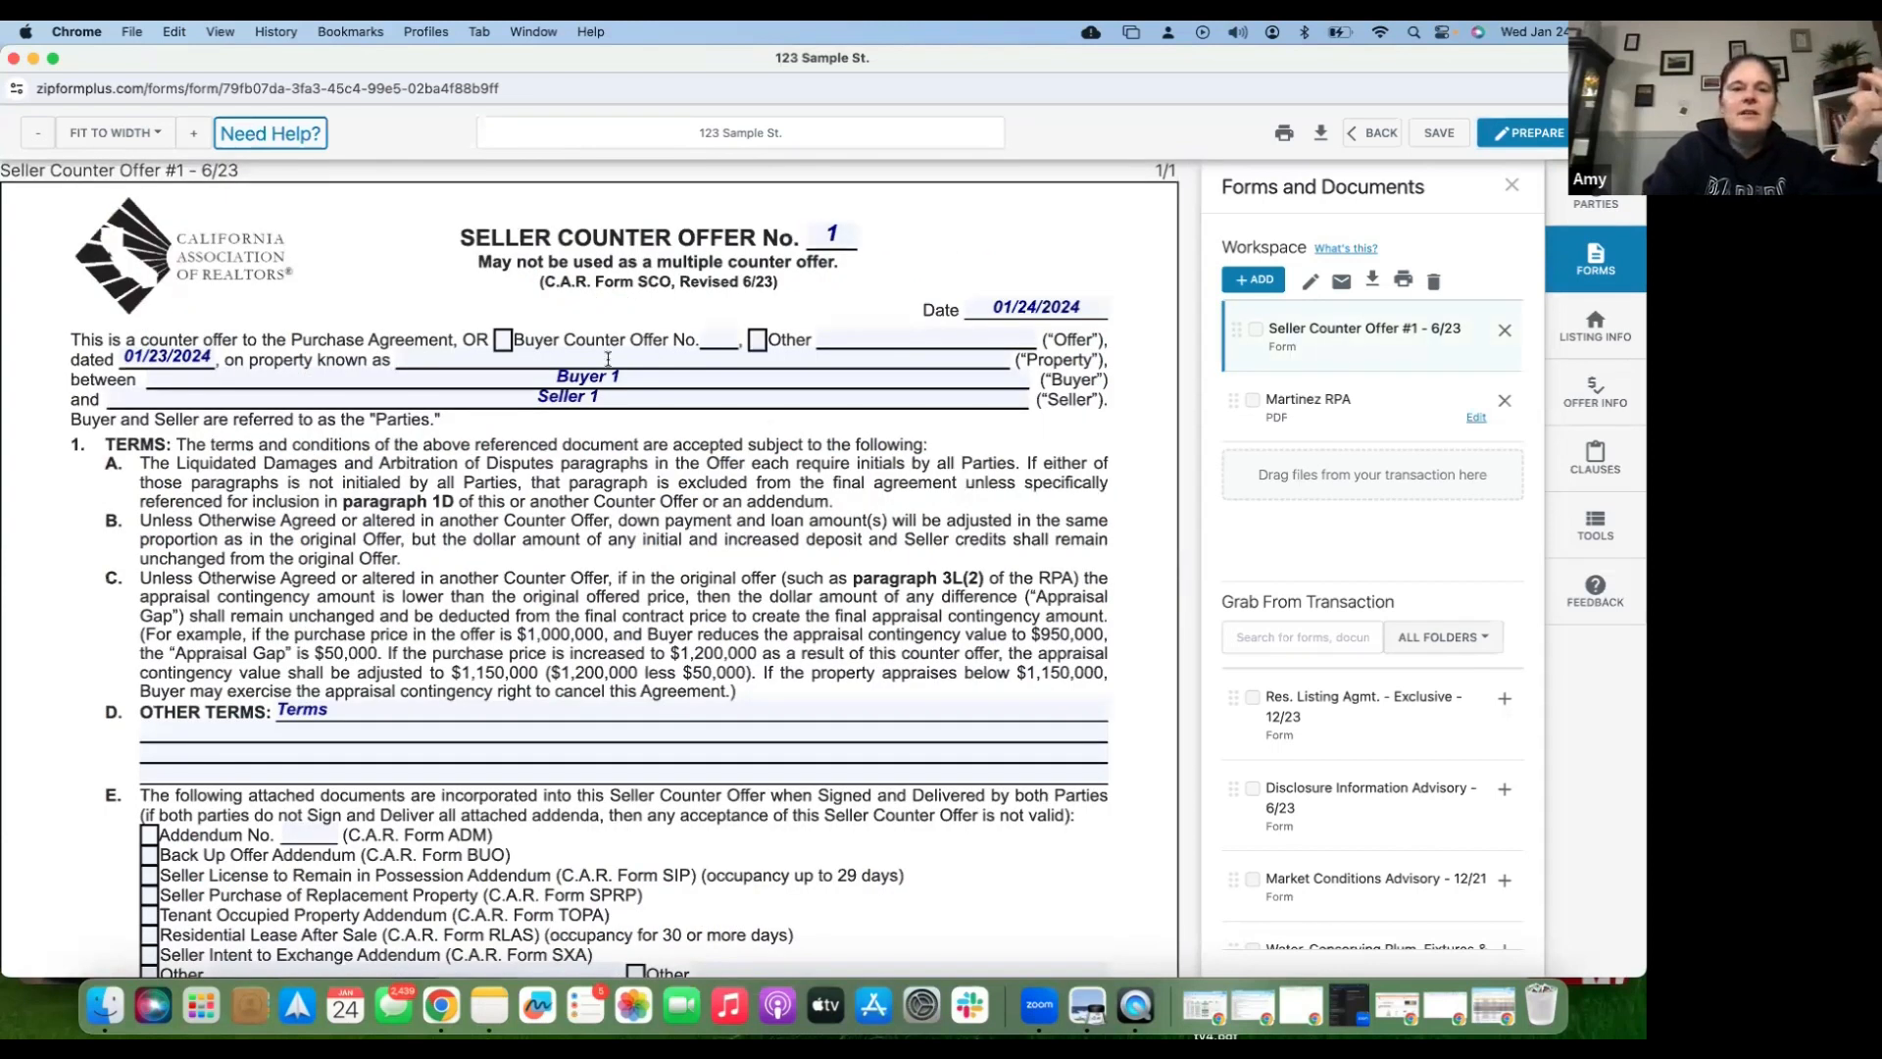
click(559, 359)
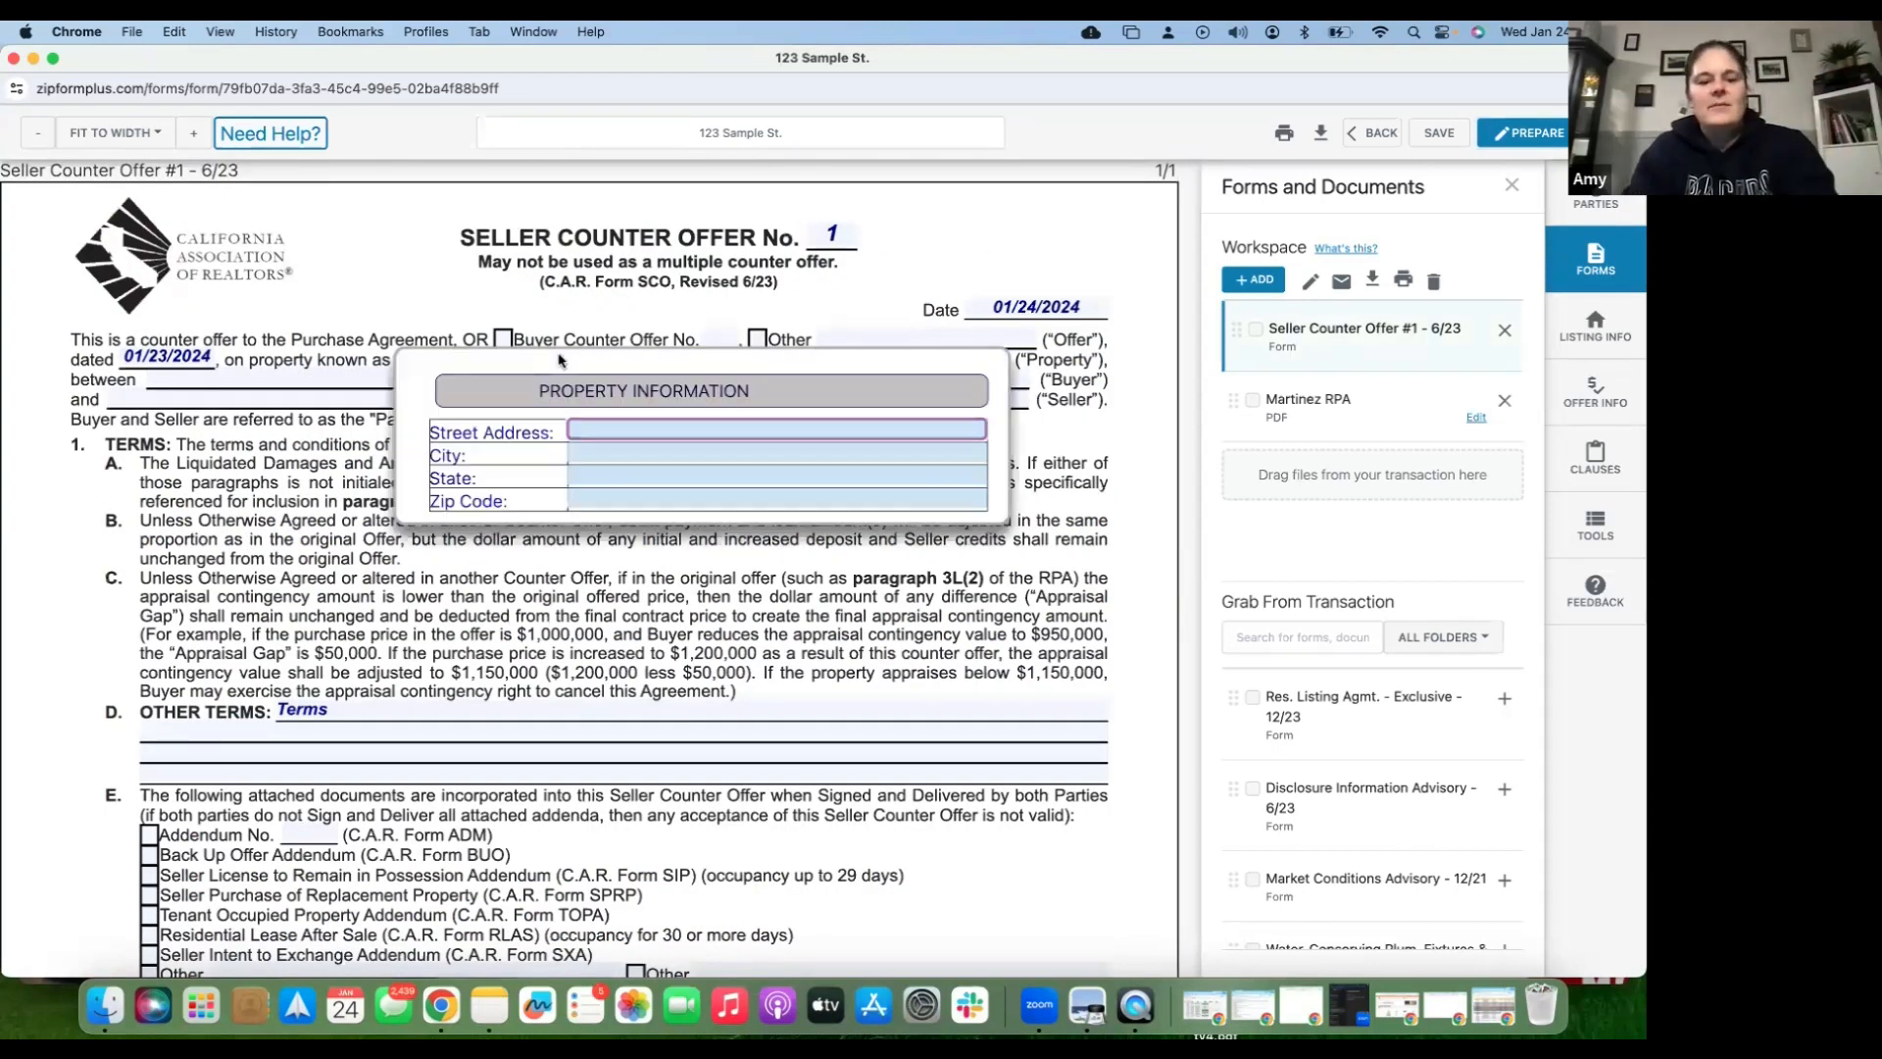
text(123 Samp)
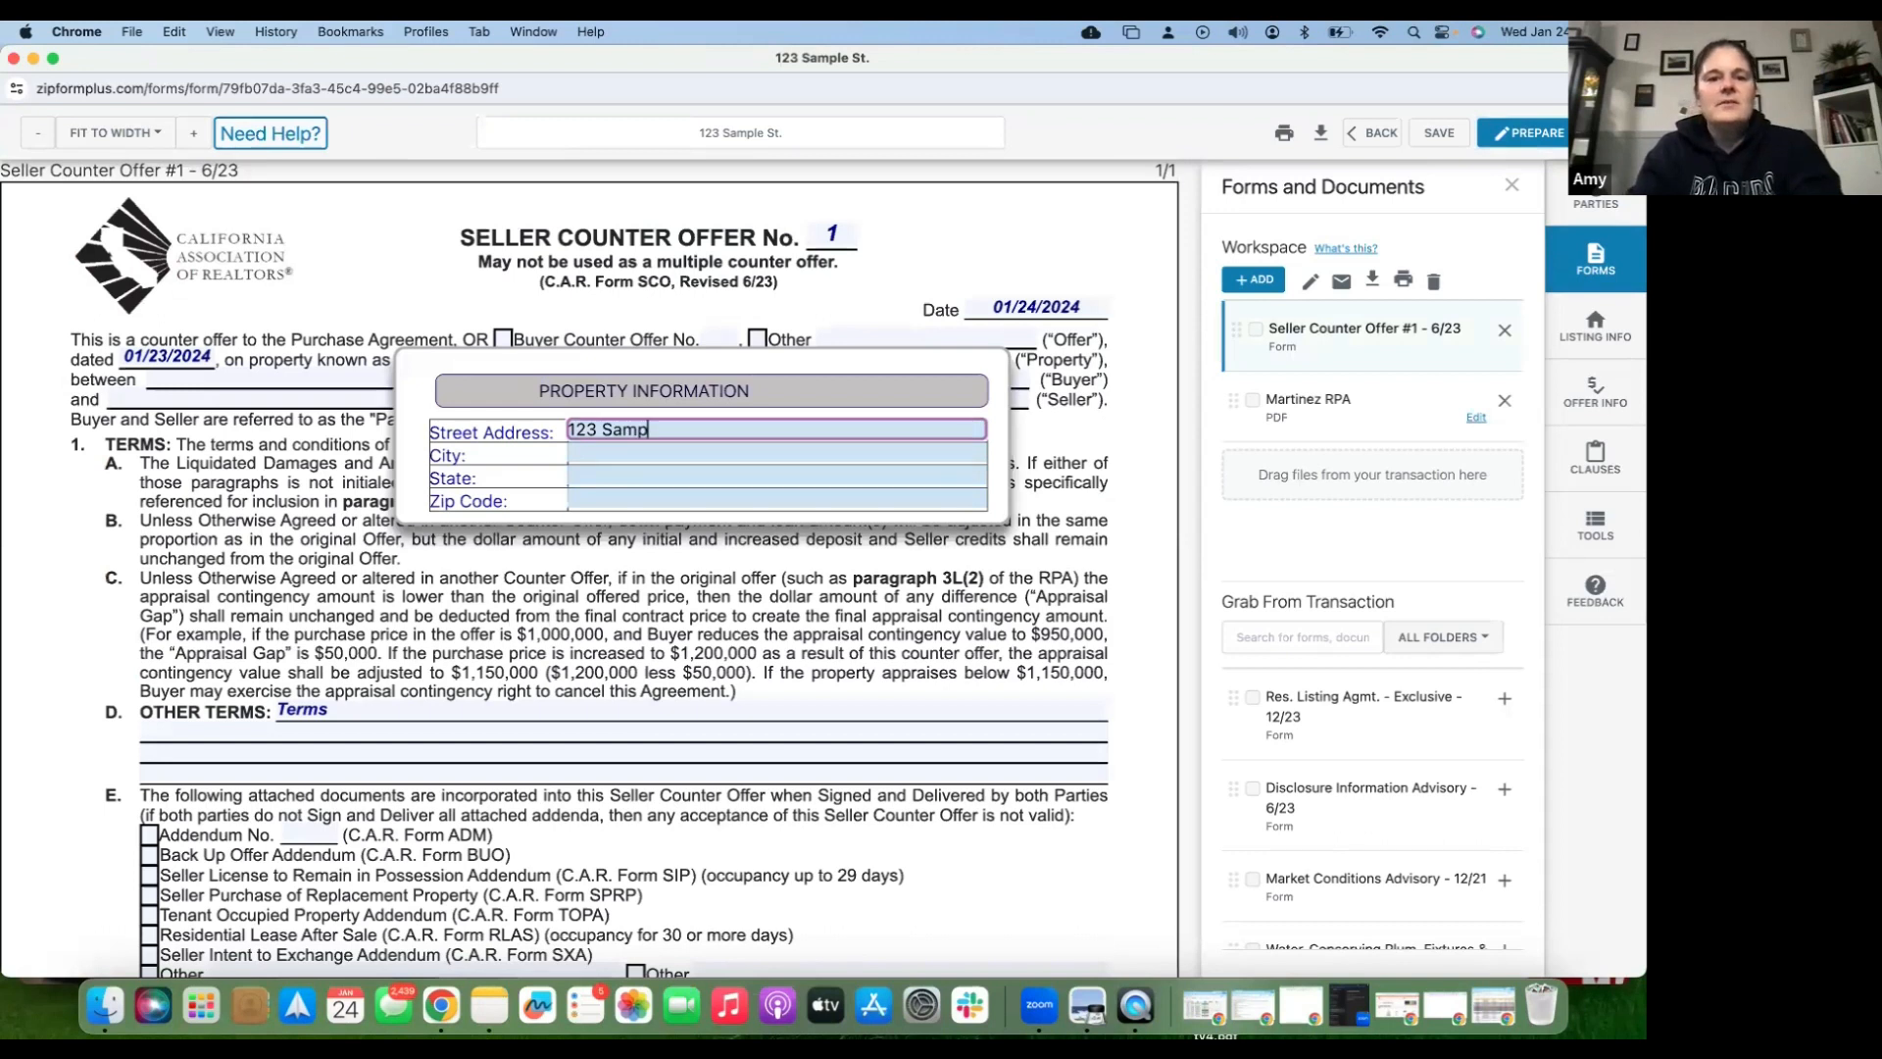
text(le ST.)
key(Tab)
text(M)
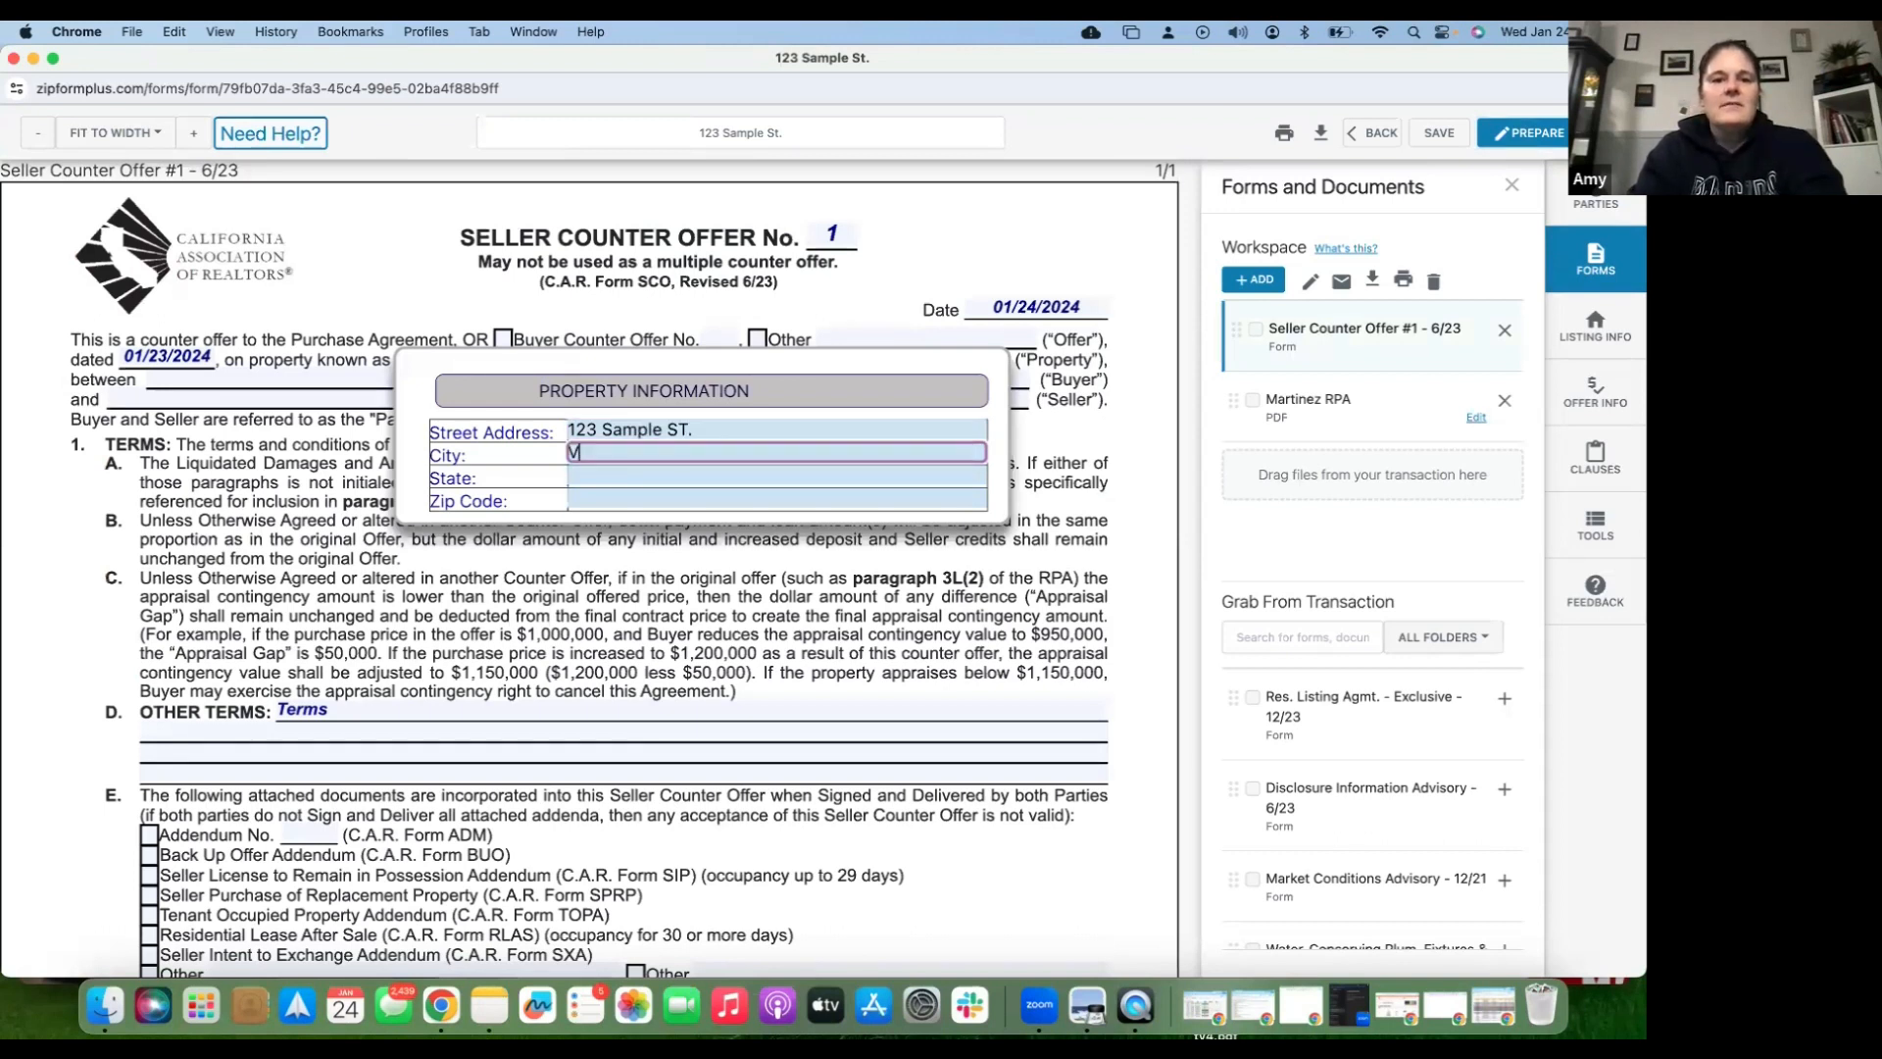
text(acaville)
key(Tab)
text(CA)
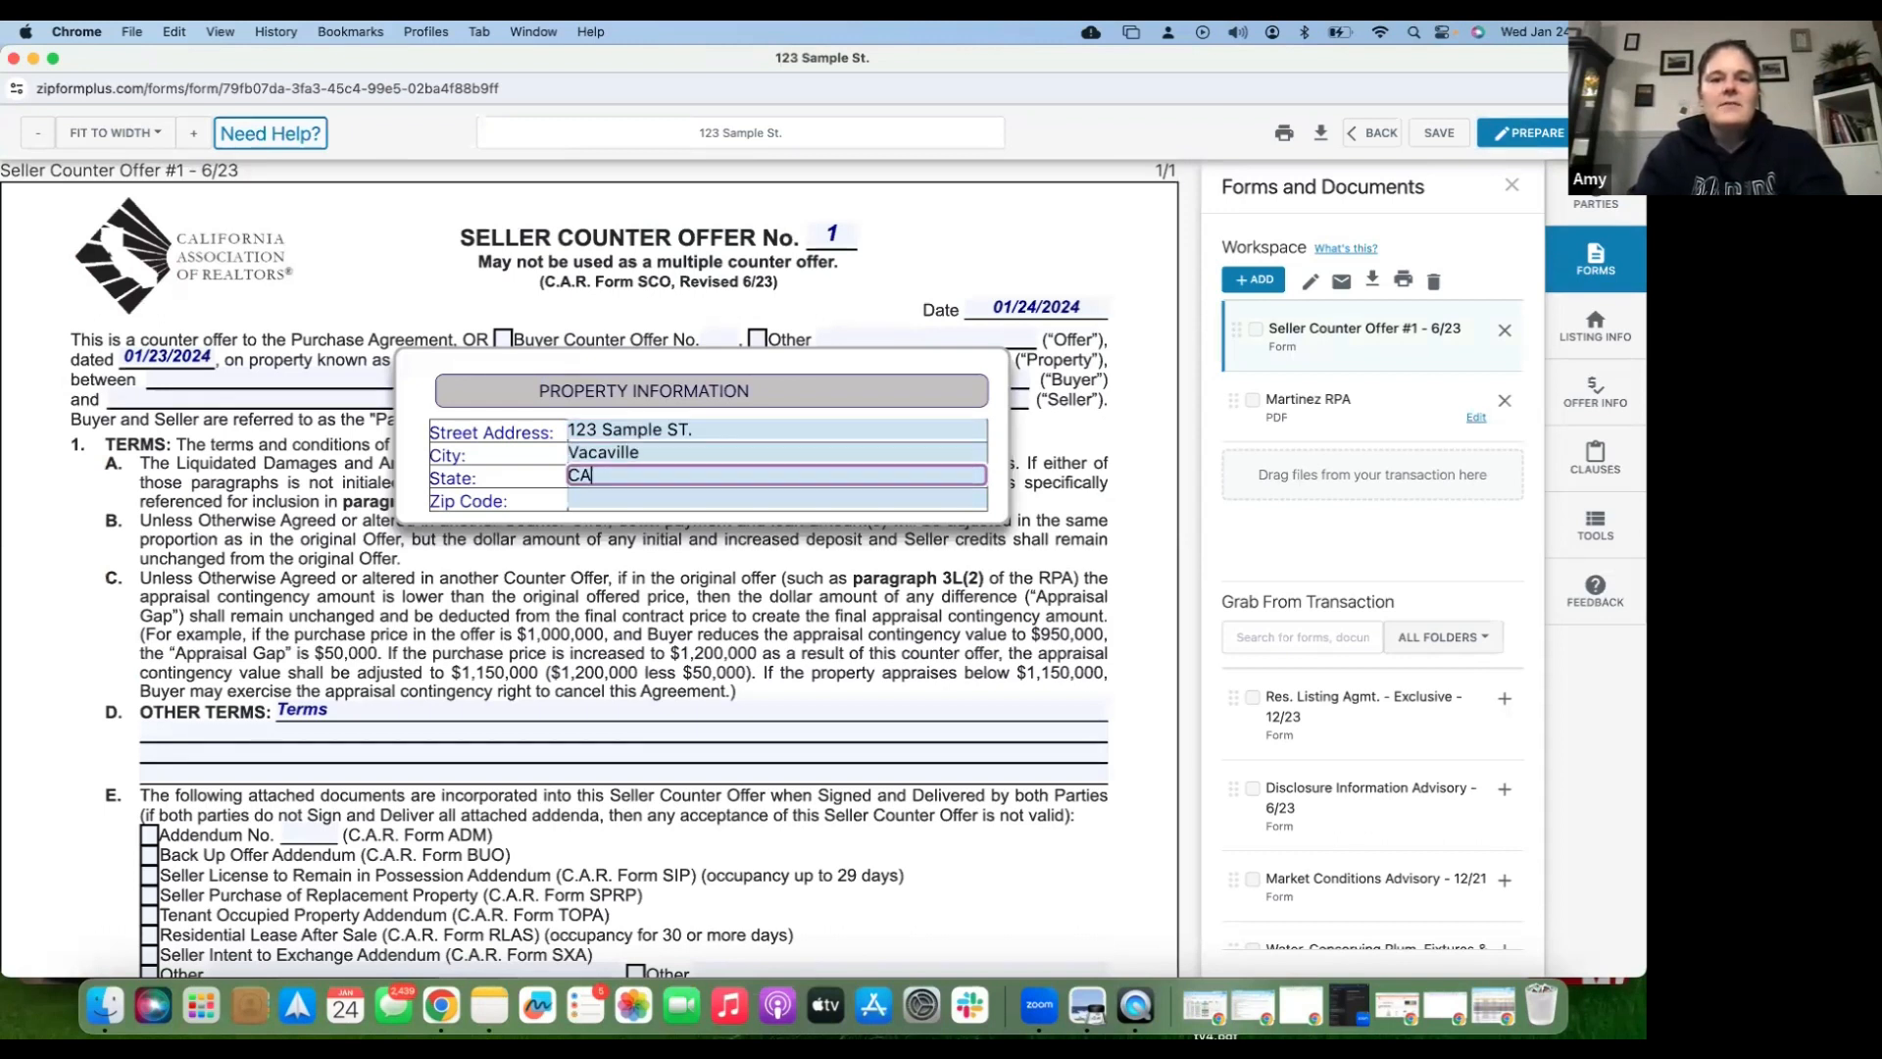
key(Tab)
text(95688)
key(Tab)
click(1294, 462)
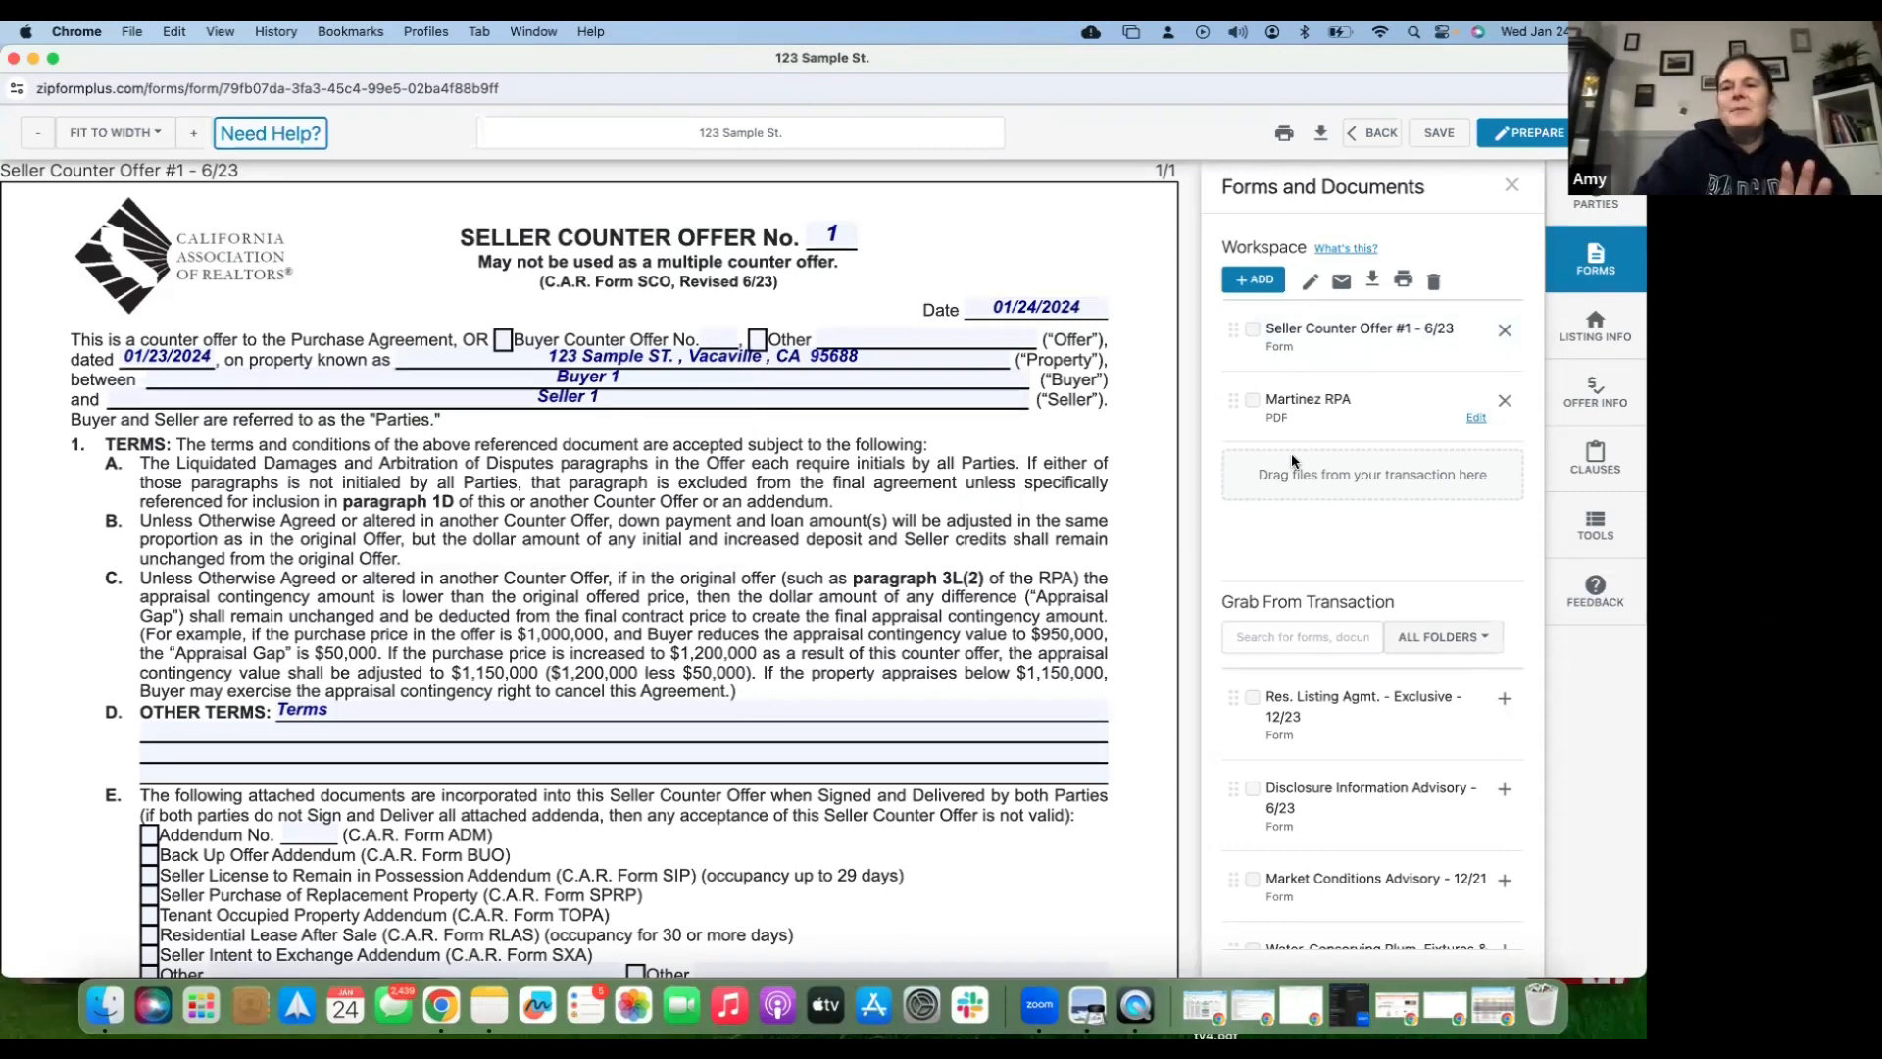
click(1532, 132)
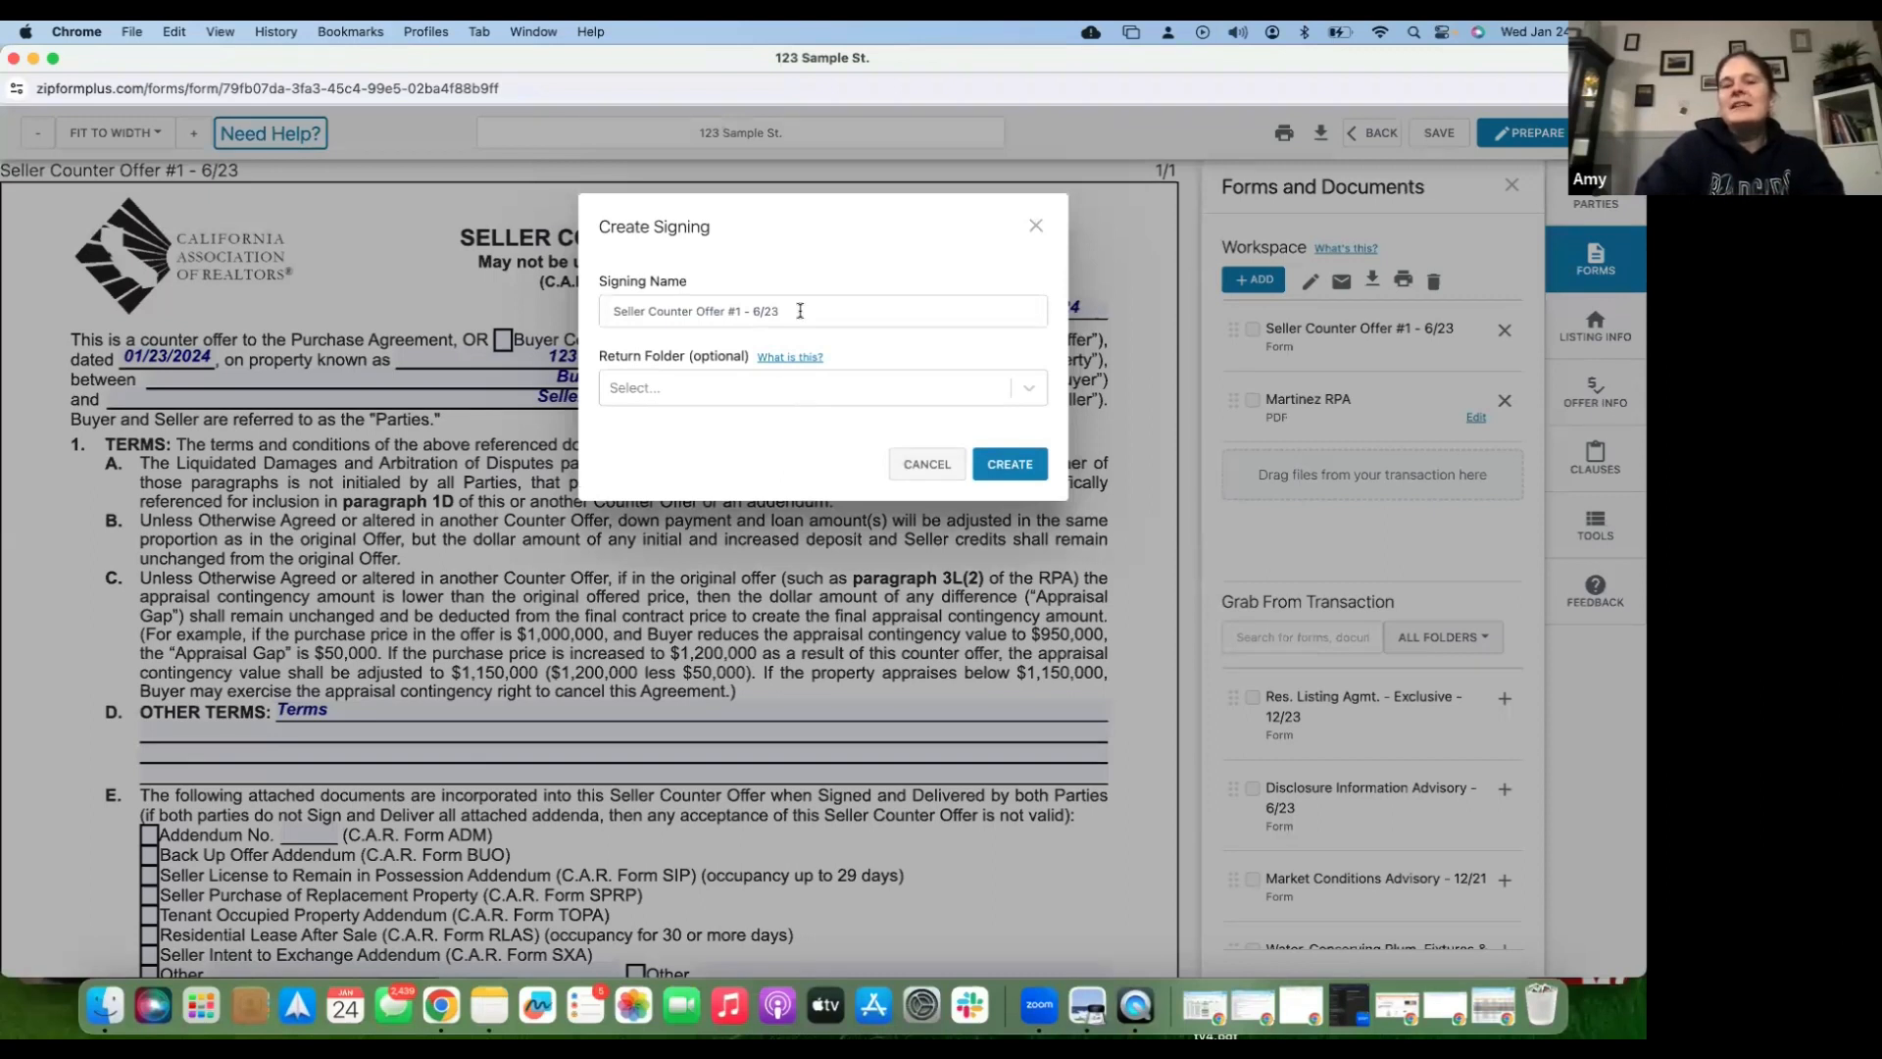
- Keep the signing name 'Seller Counter Offer #1 - 6/23' and create the signing
triple_click(601, 313)
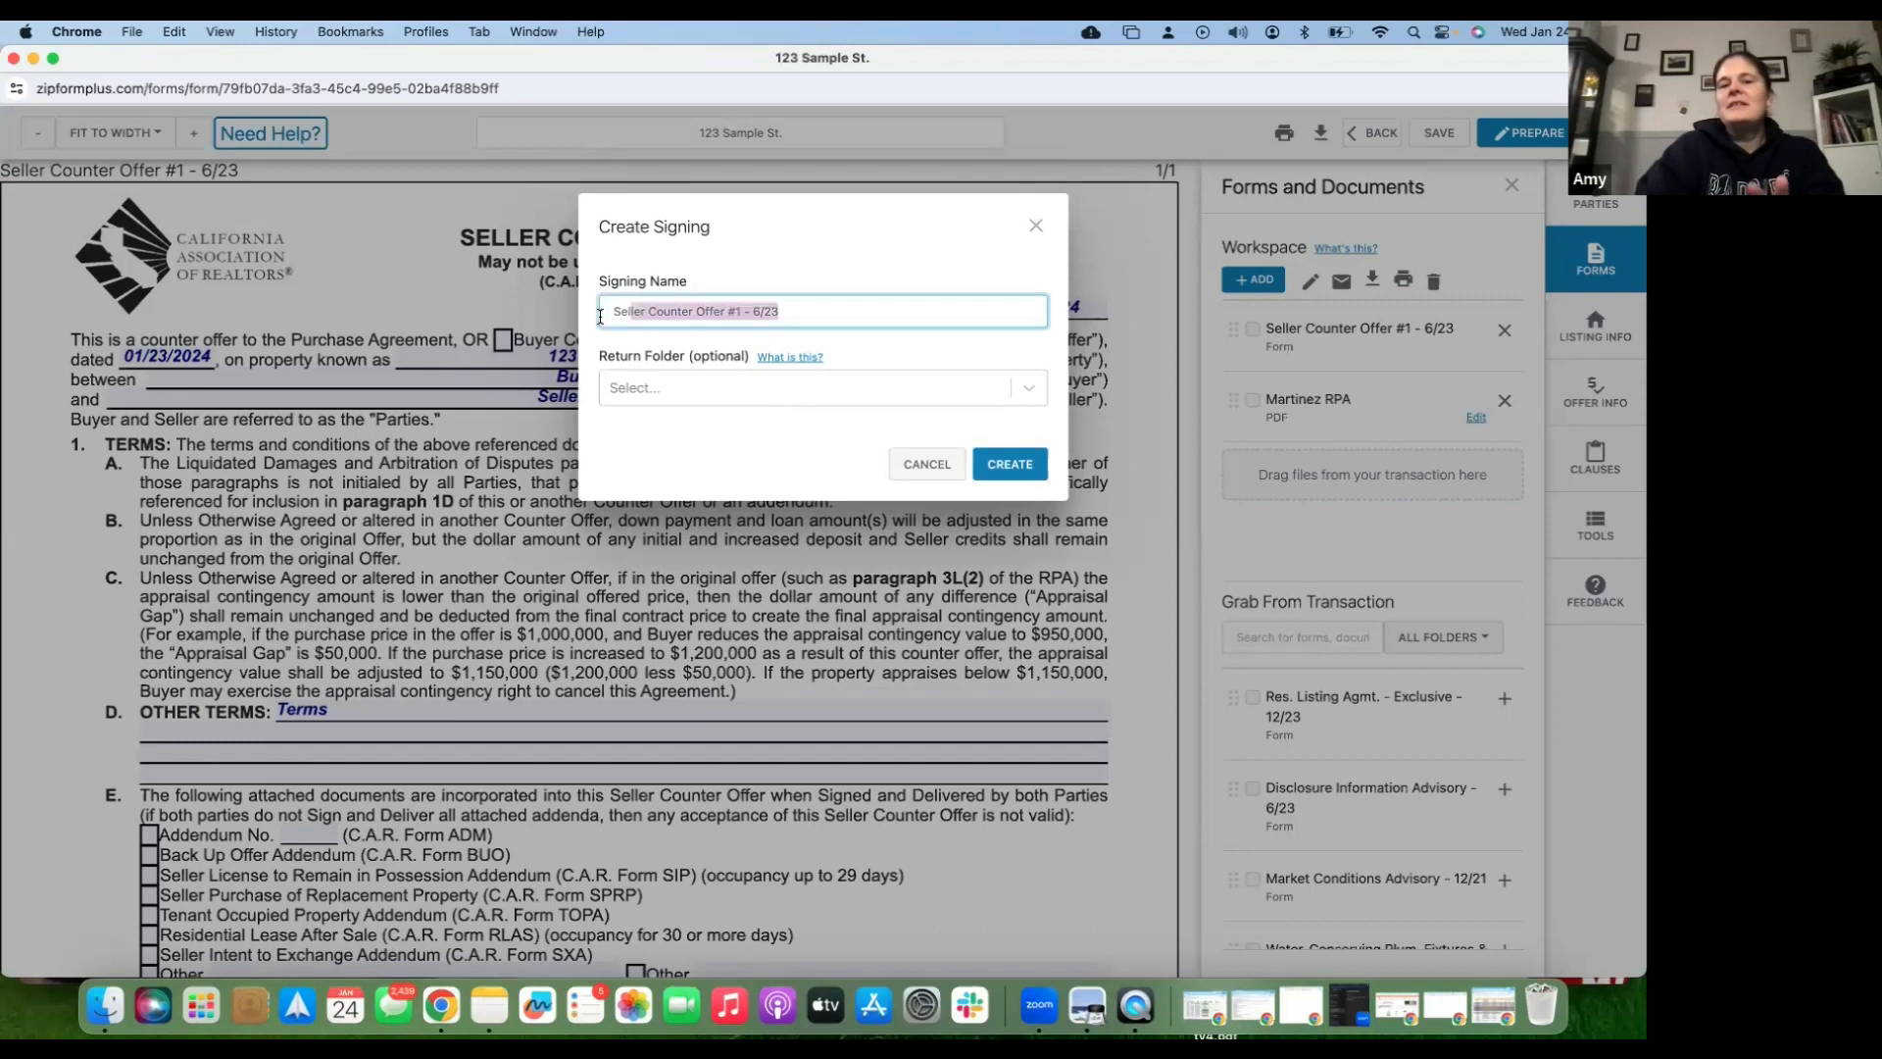
click(810, 315)
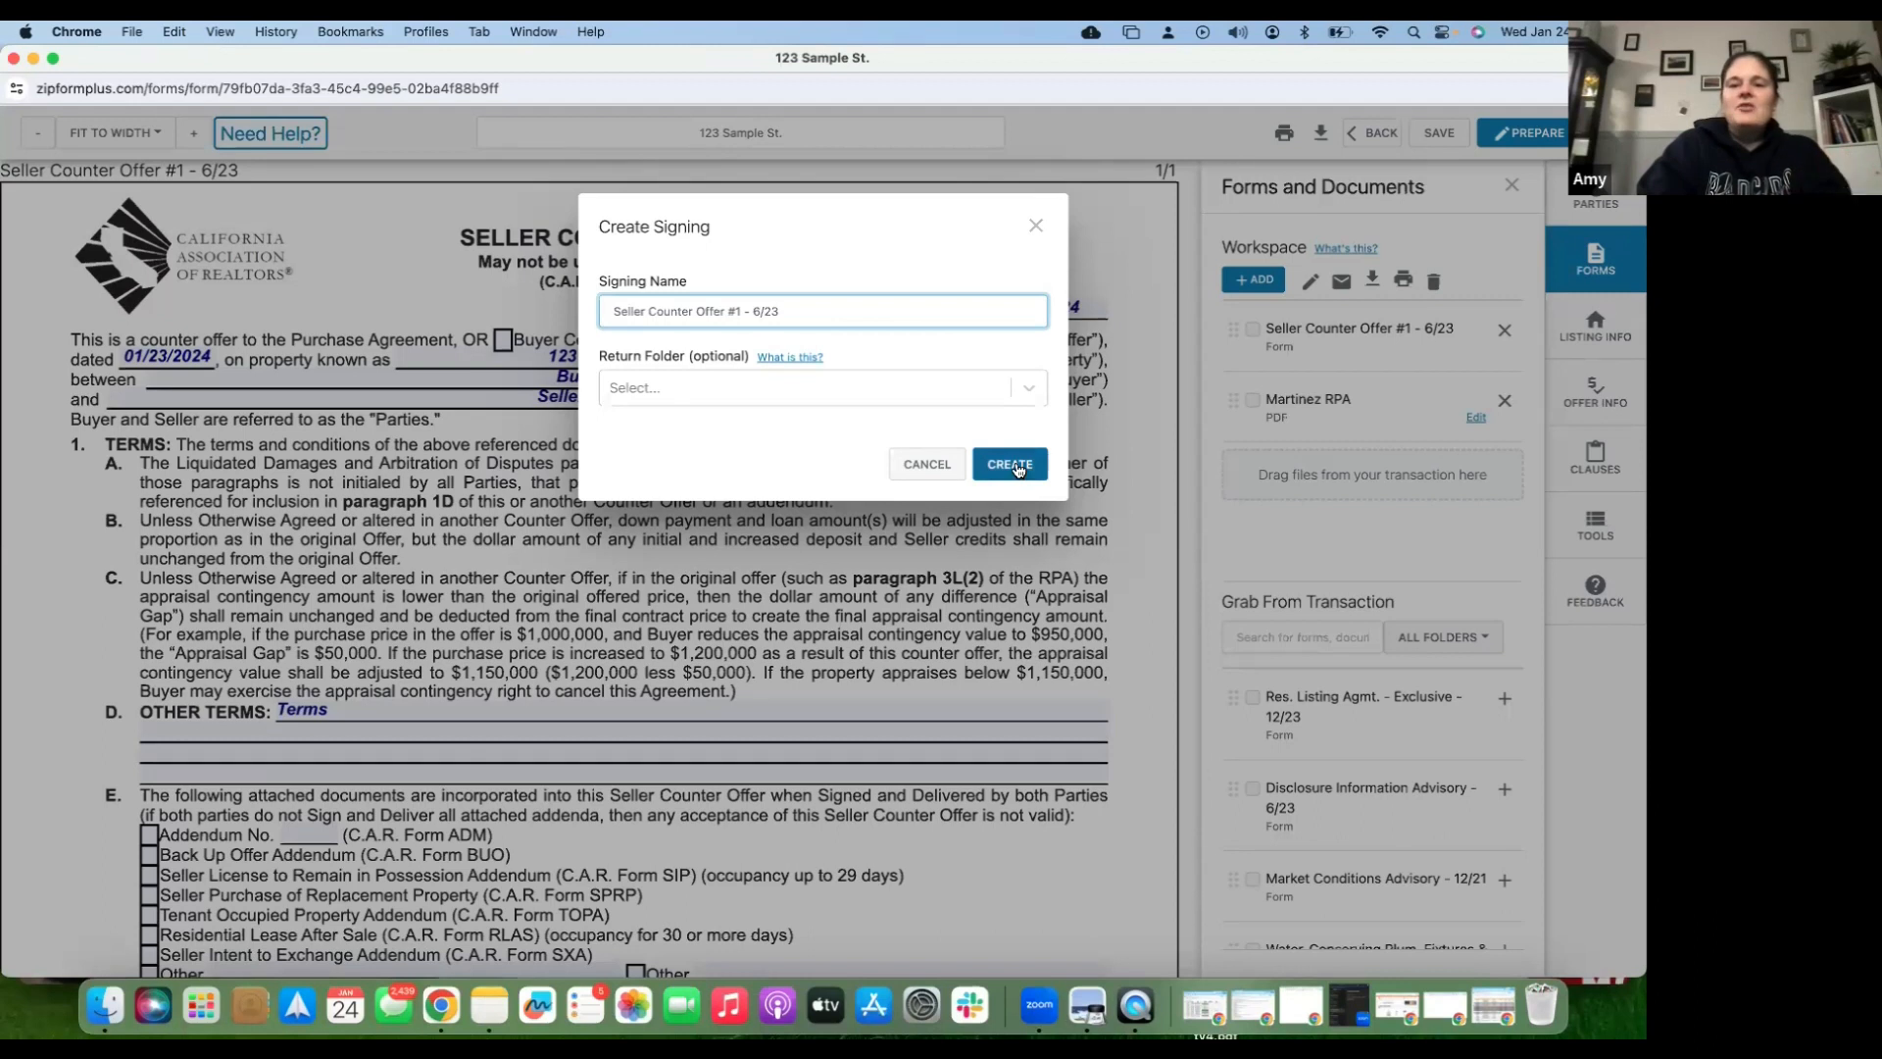
click(1019, 469)
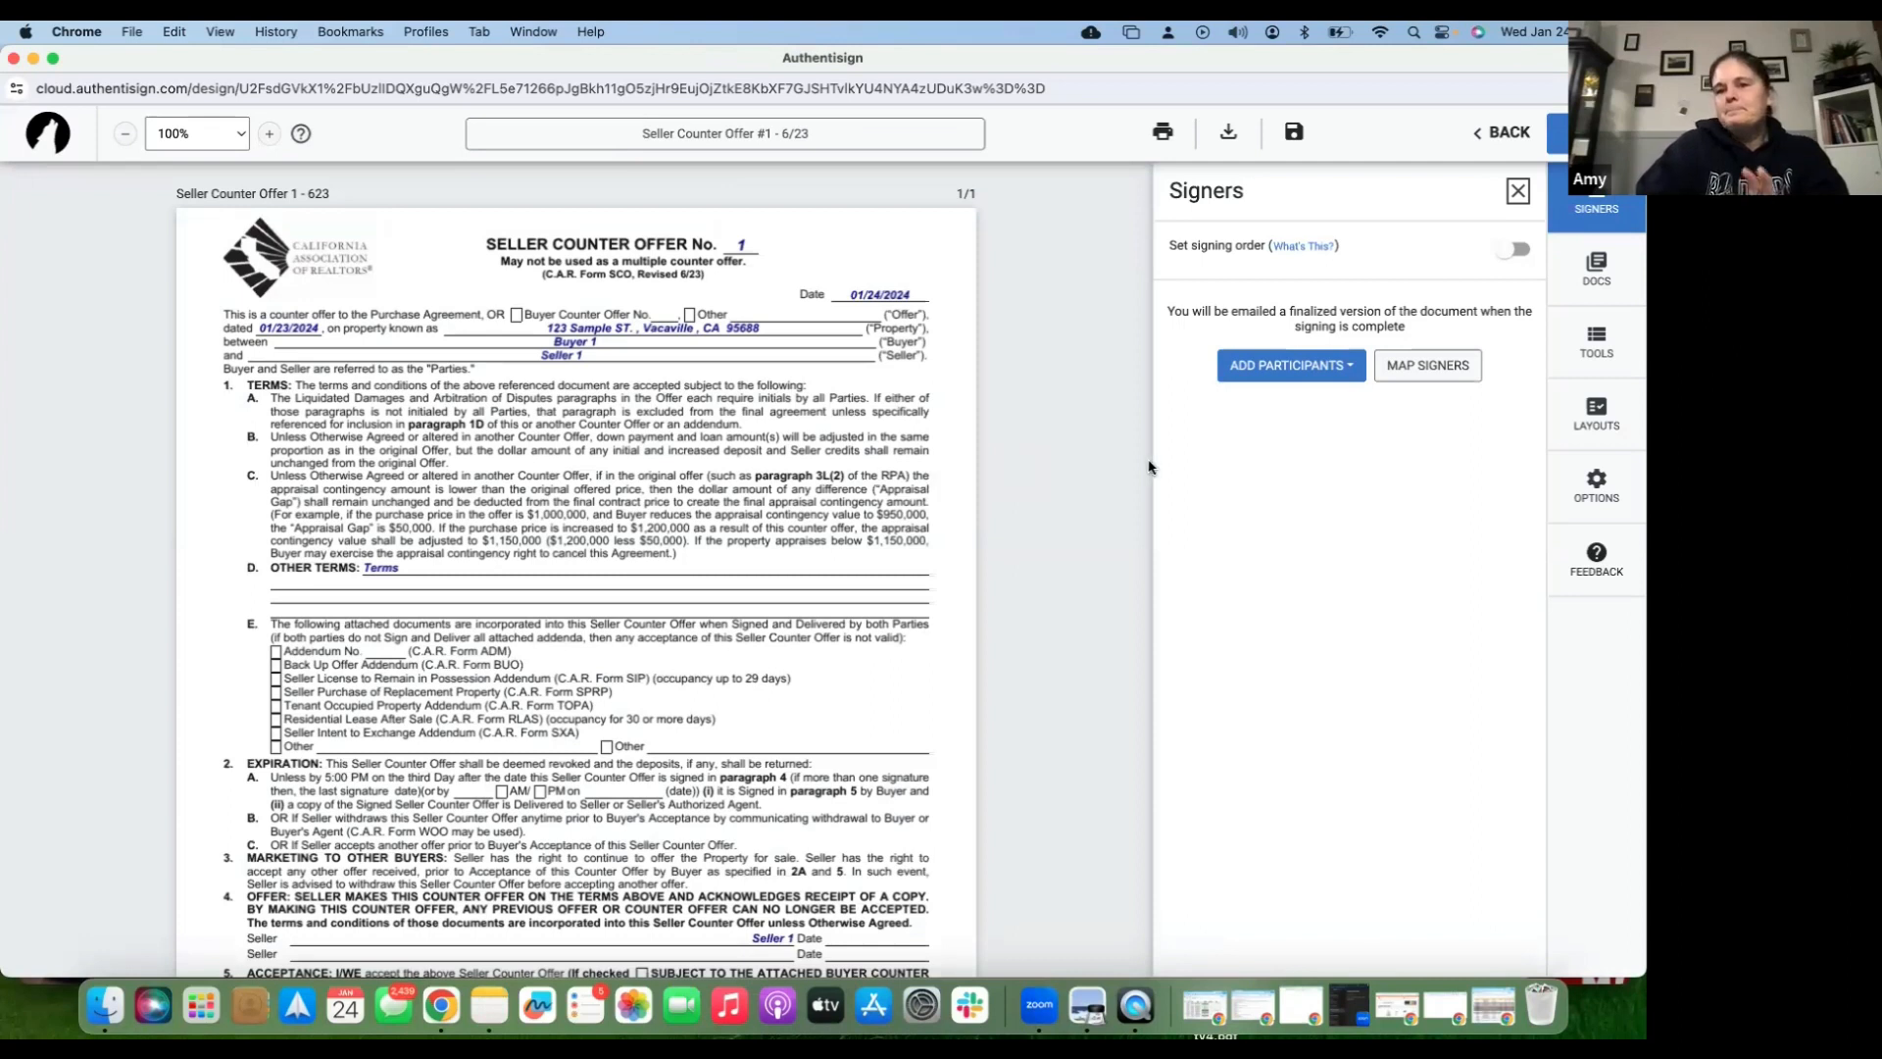
- Choose Add from Transaction to list the listing agent, Buyer 1 and Seller 1
click(1293, 367)
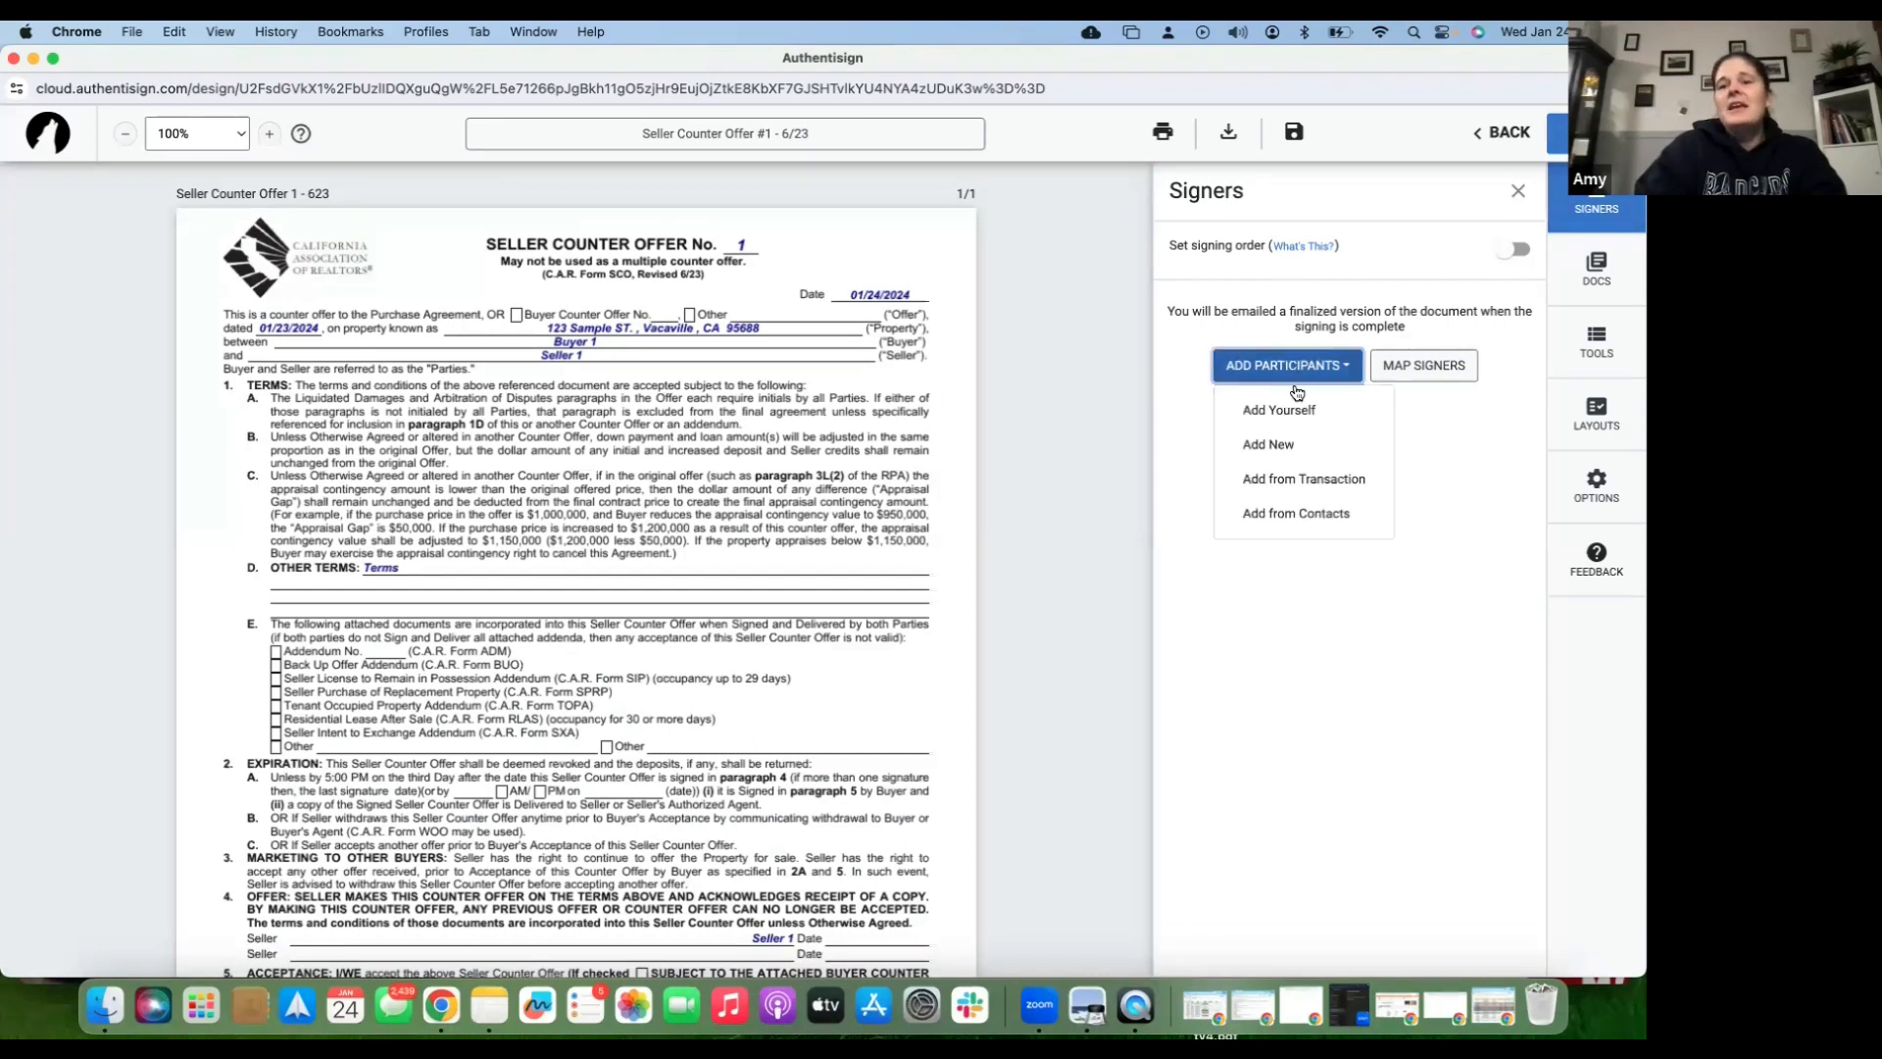
click(1305, 480)
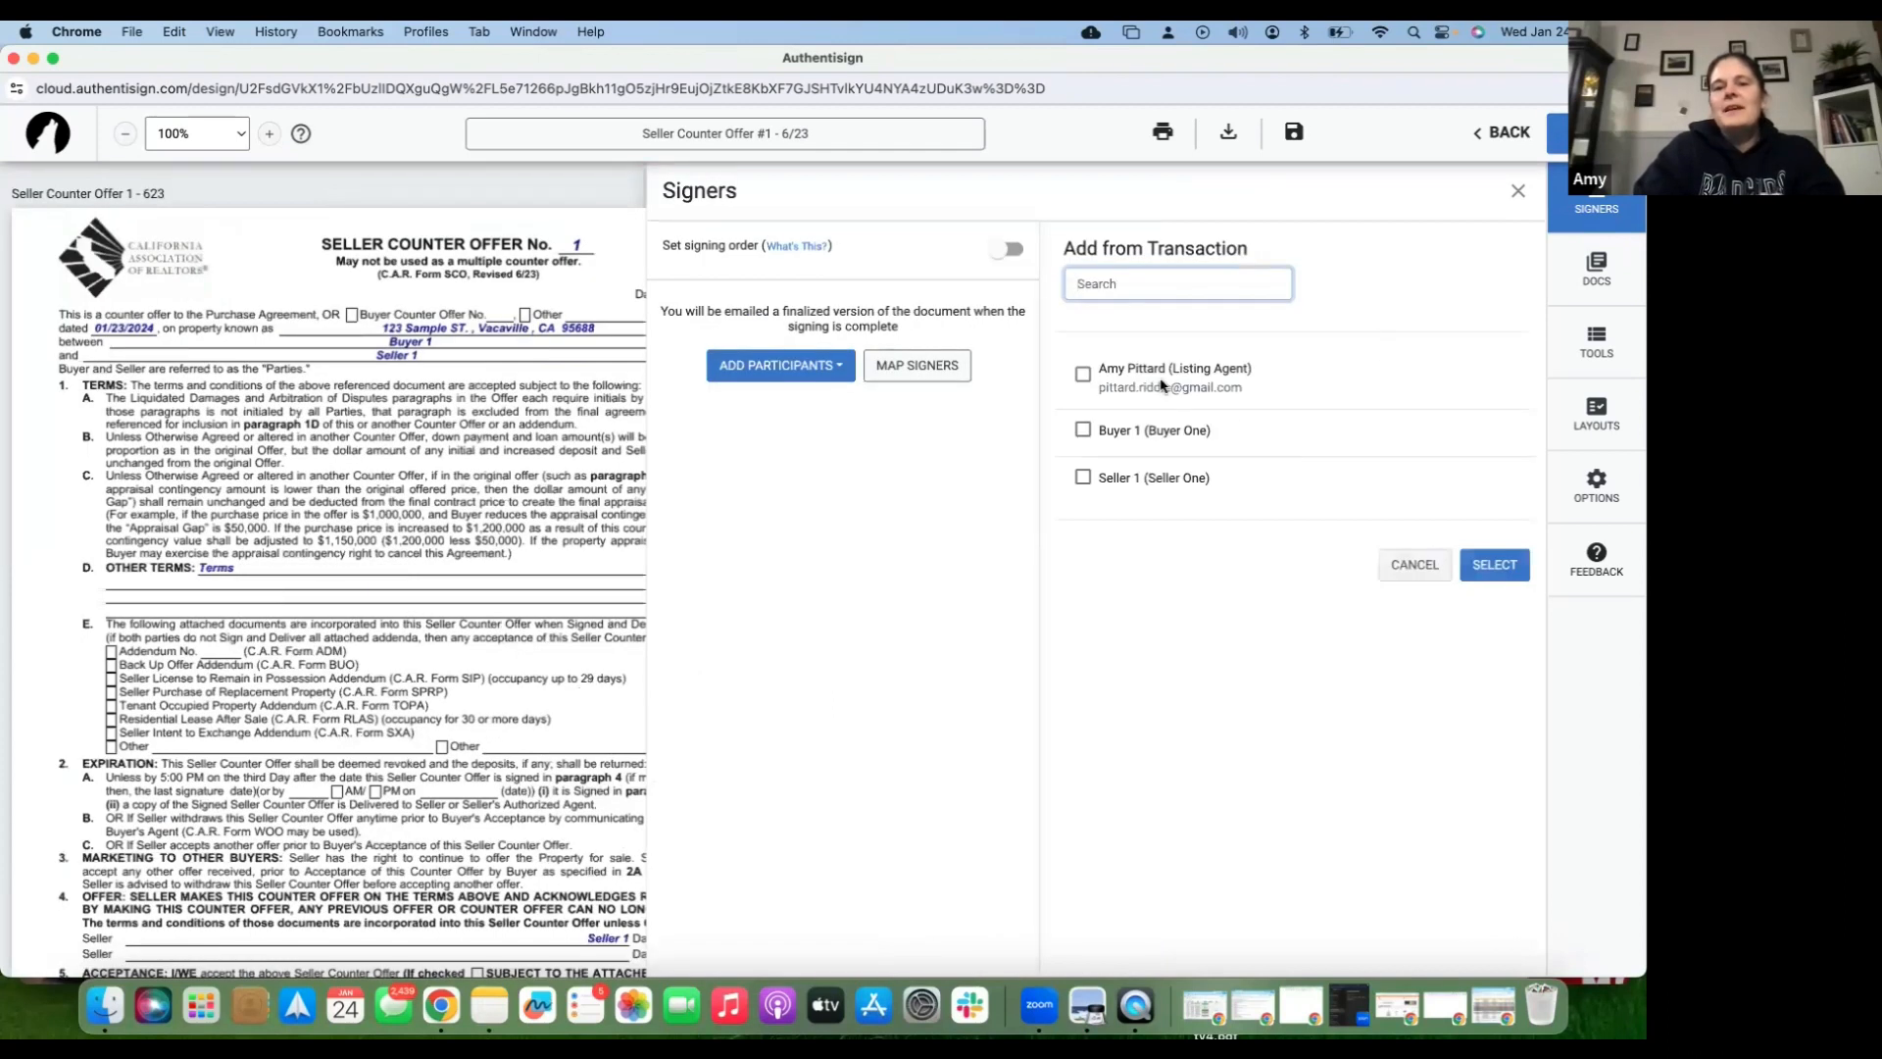
- Check Seller 1, keep the Remote Signer type, and select them as a signer
click(1085, 478)
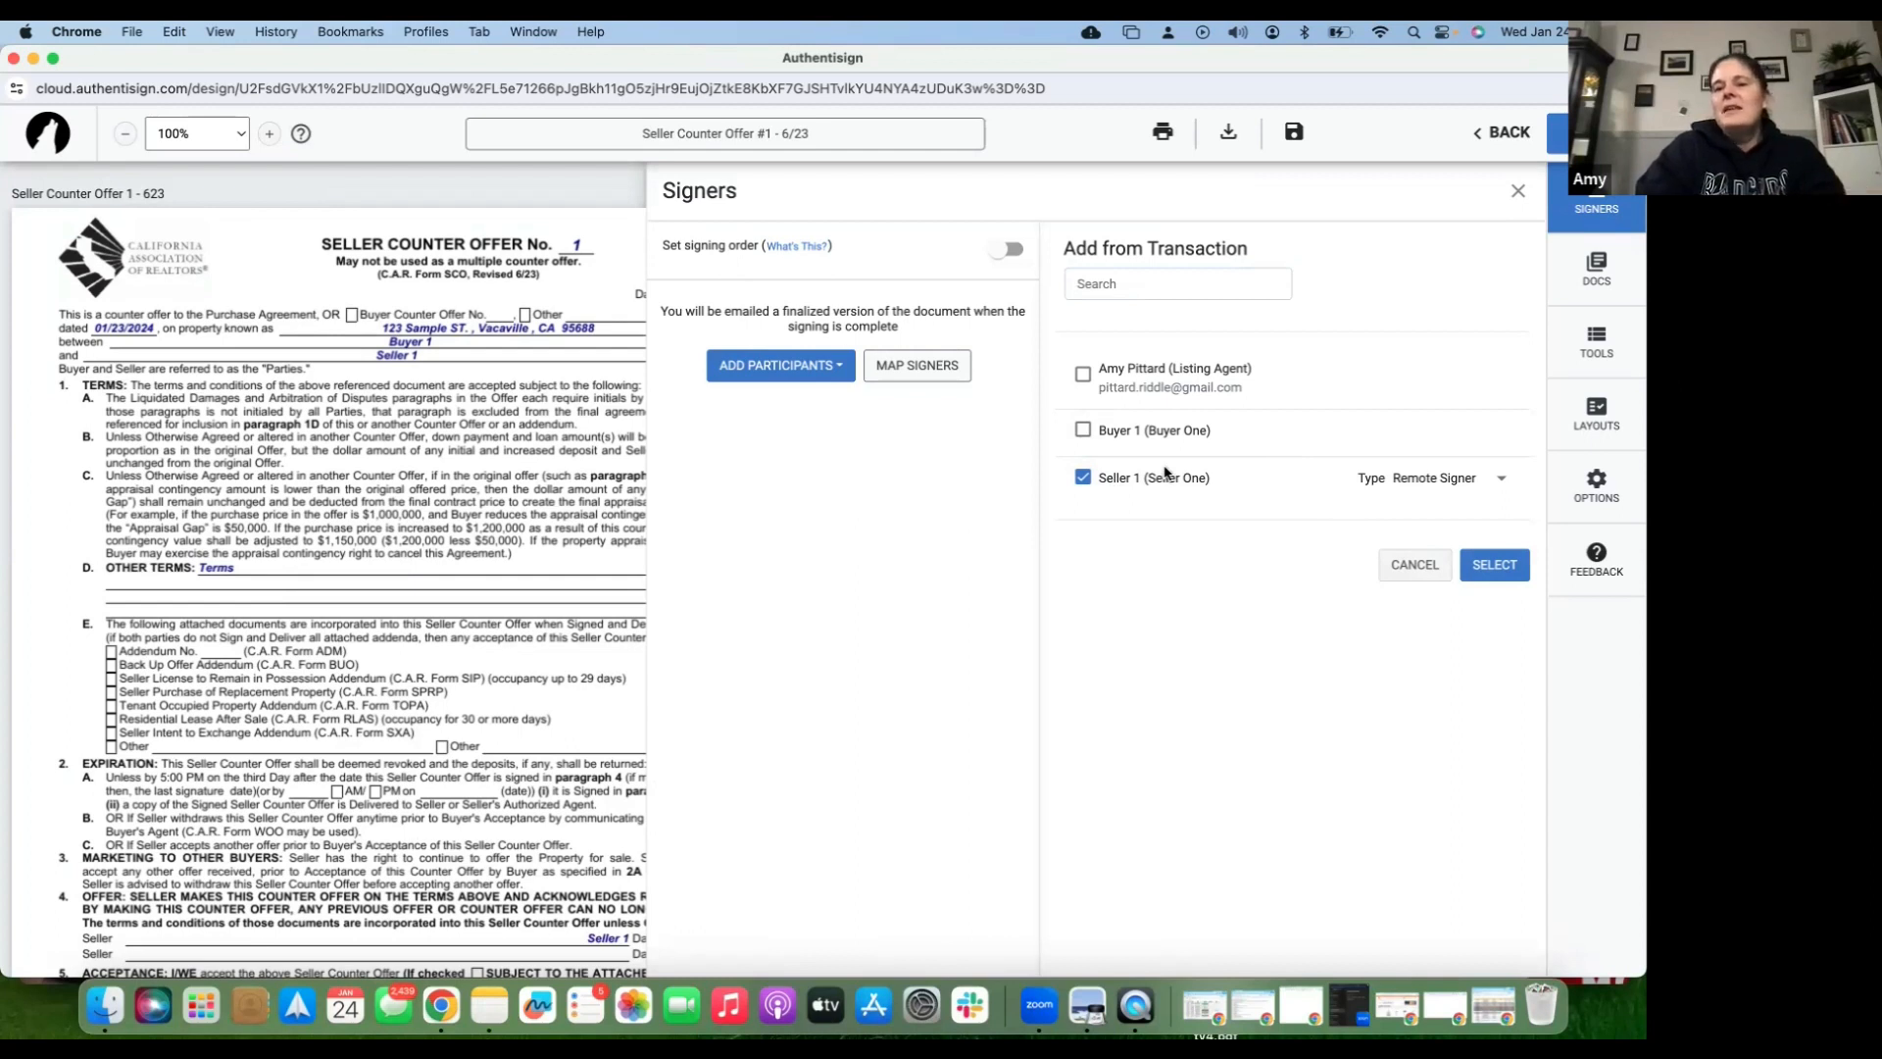
click(1442, 487)
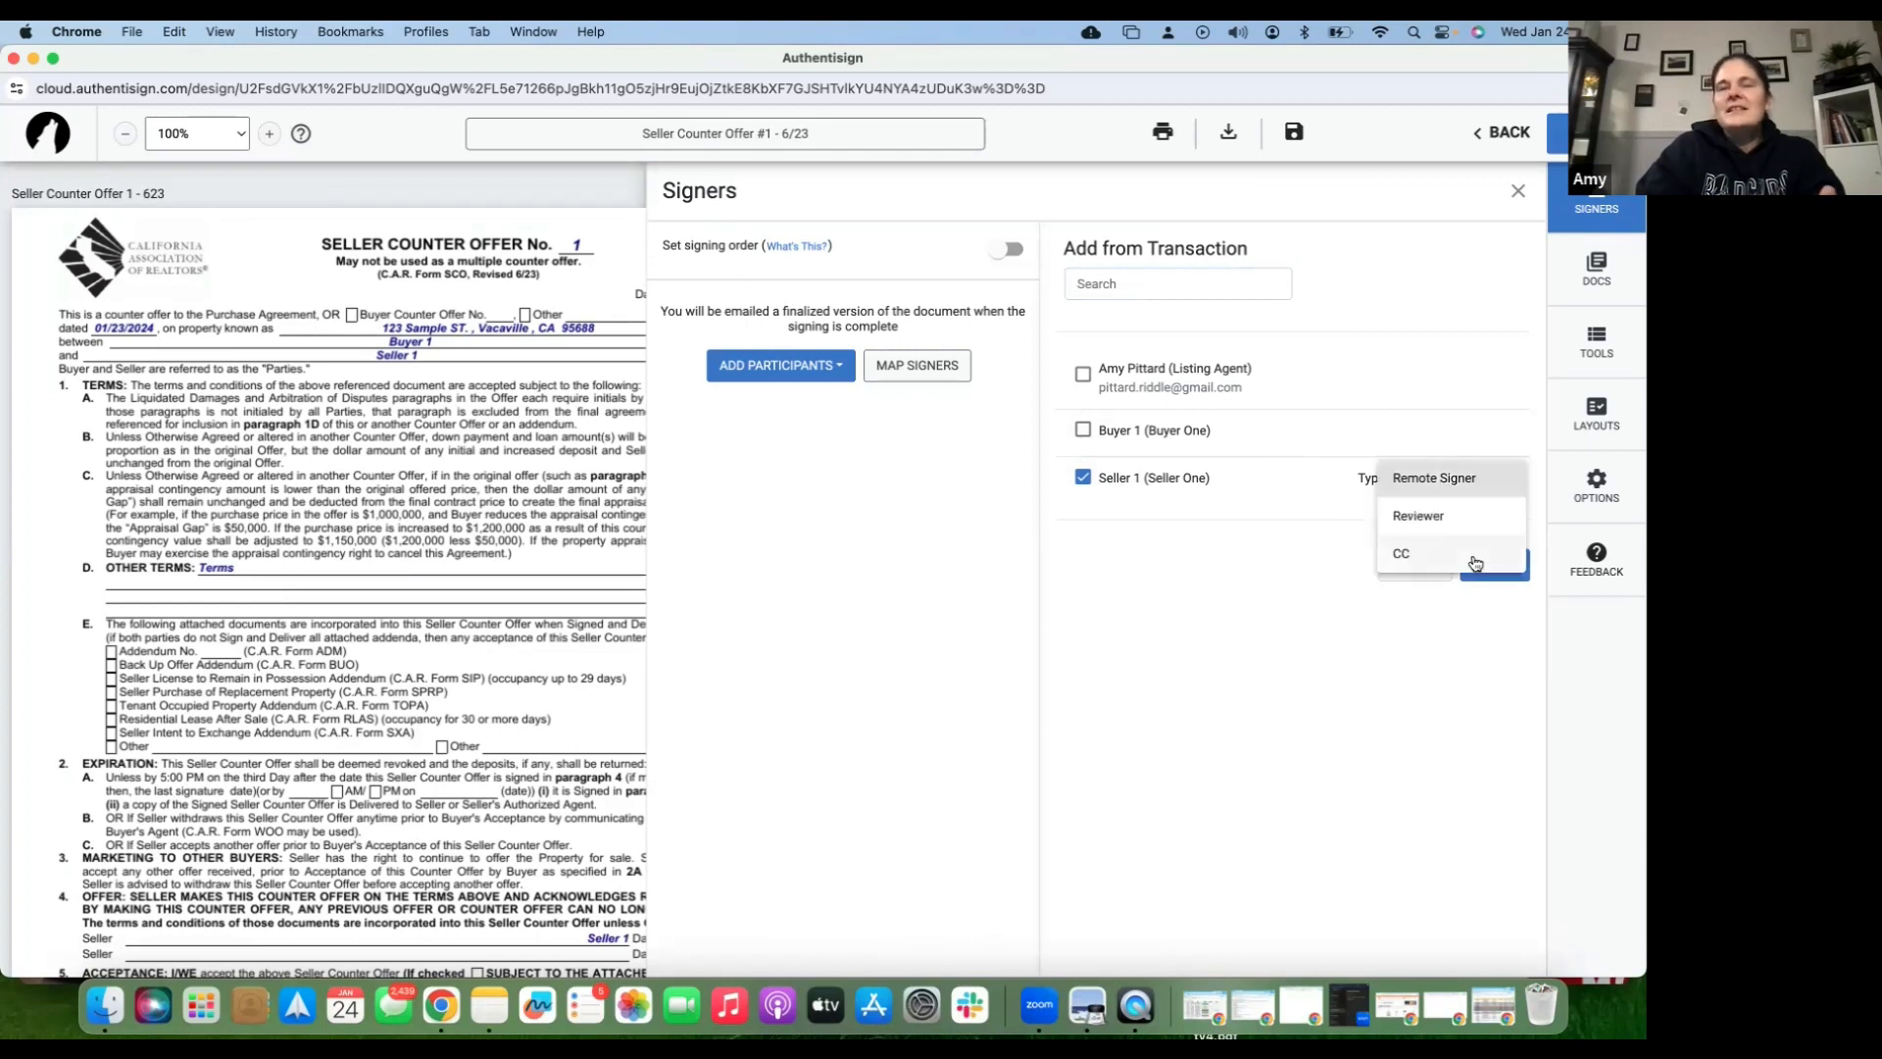
click(1469, 487)
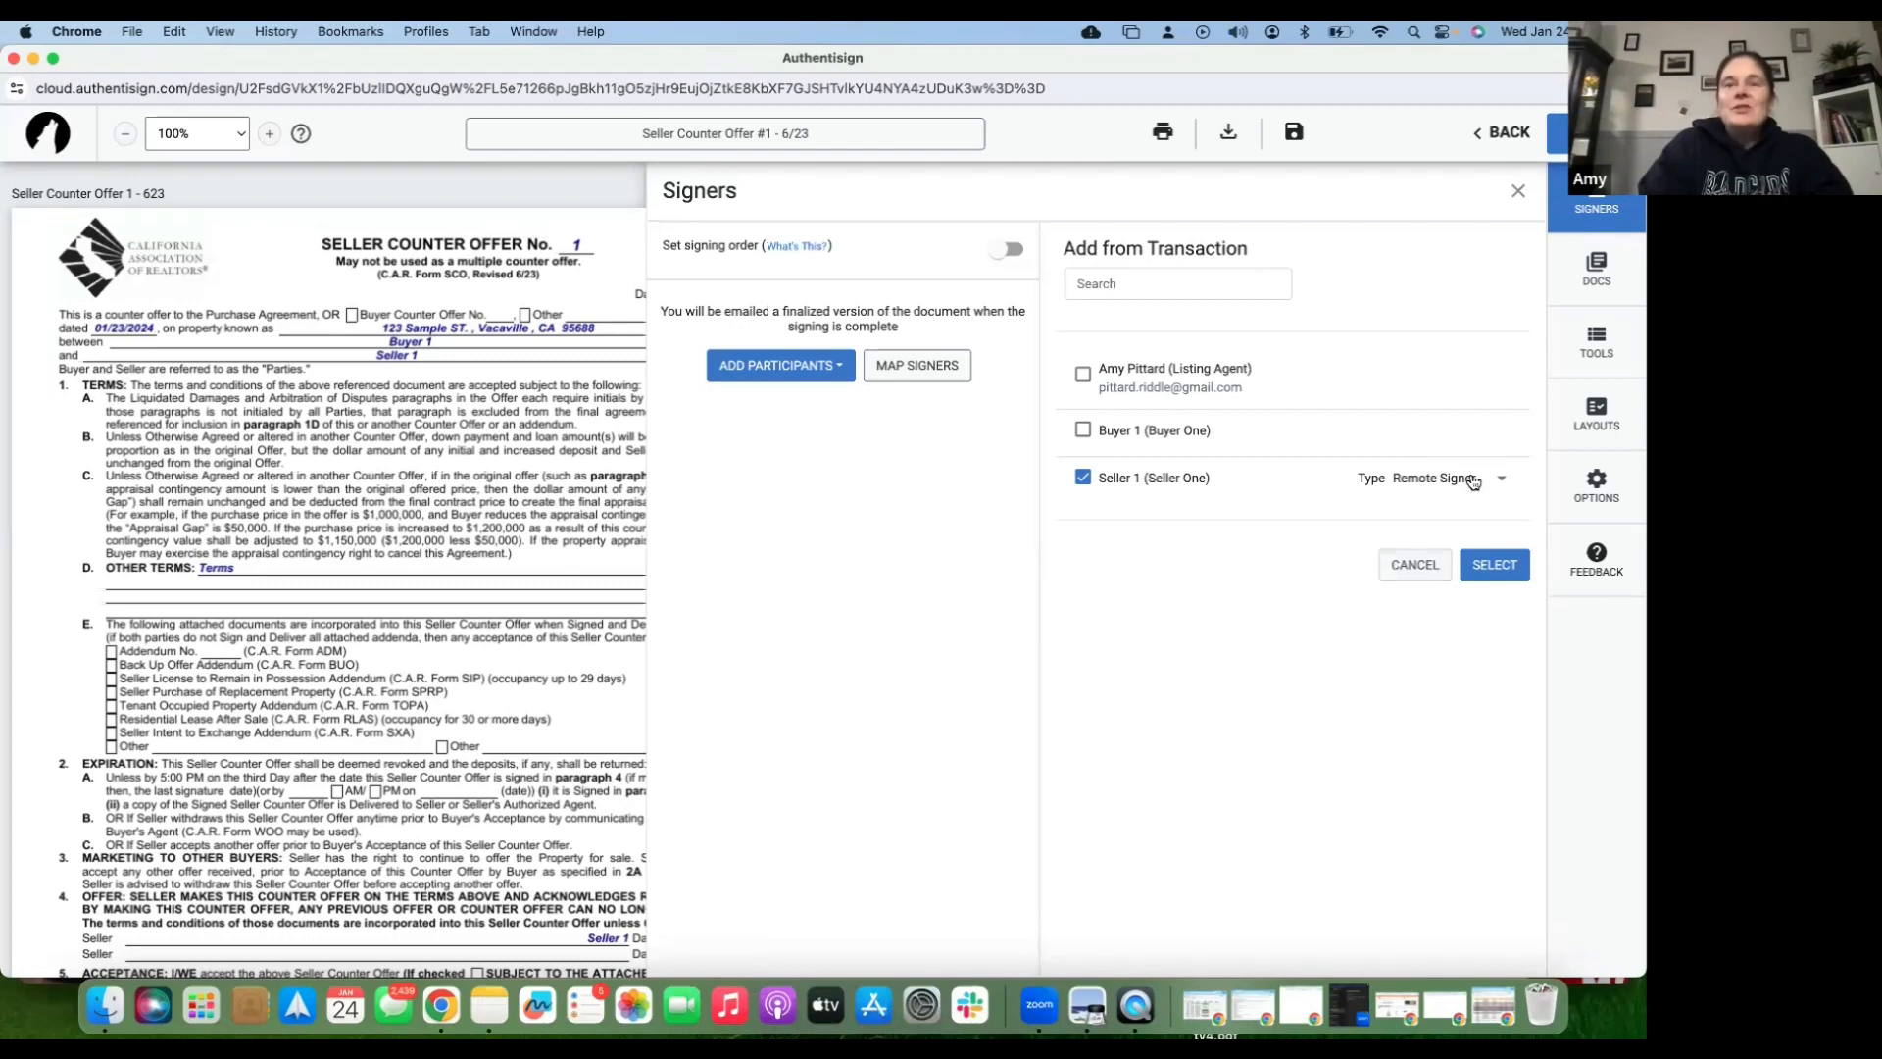
click(1500, 483)
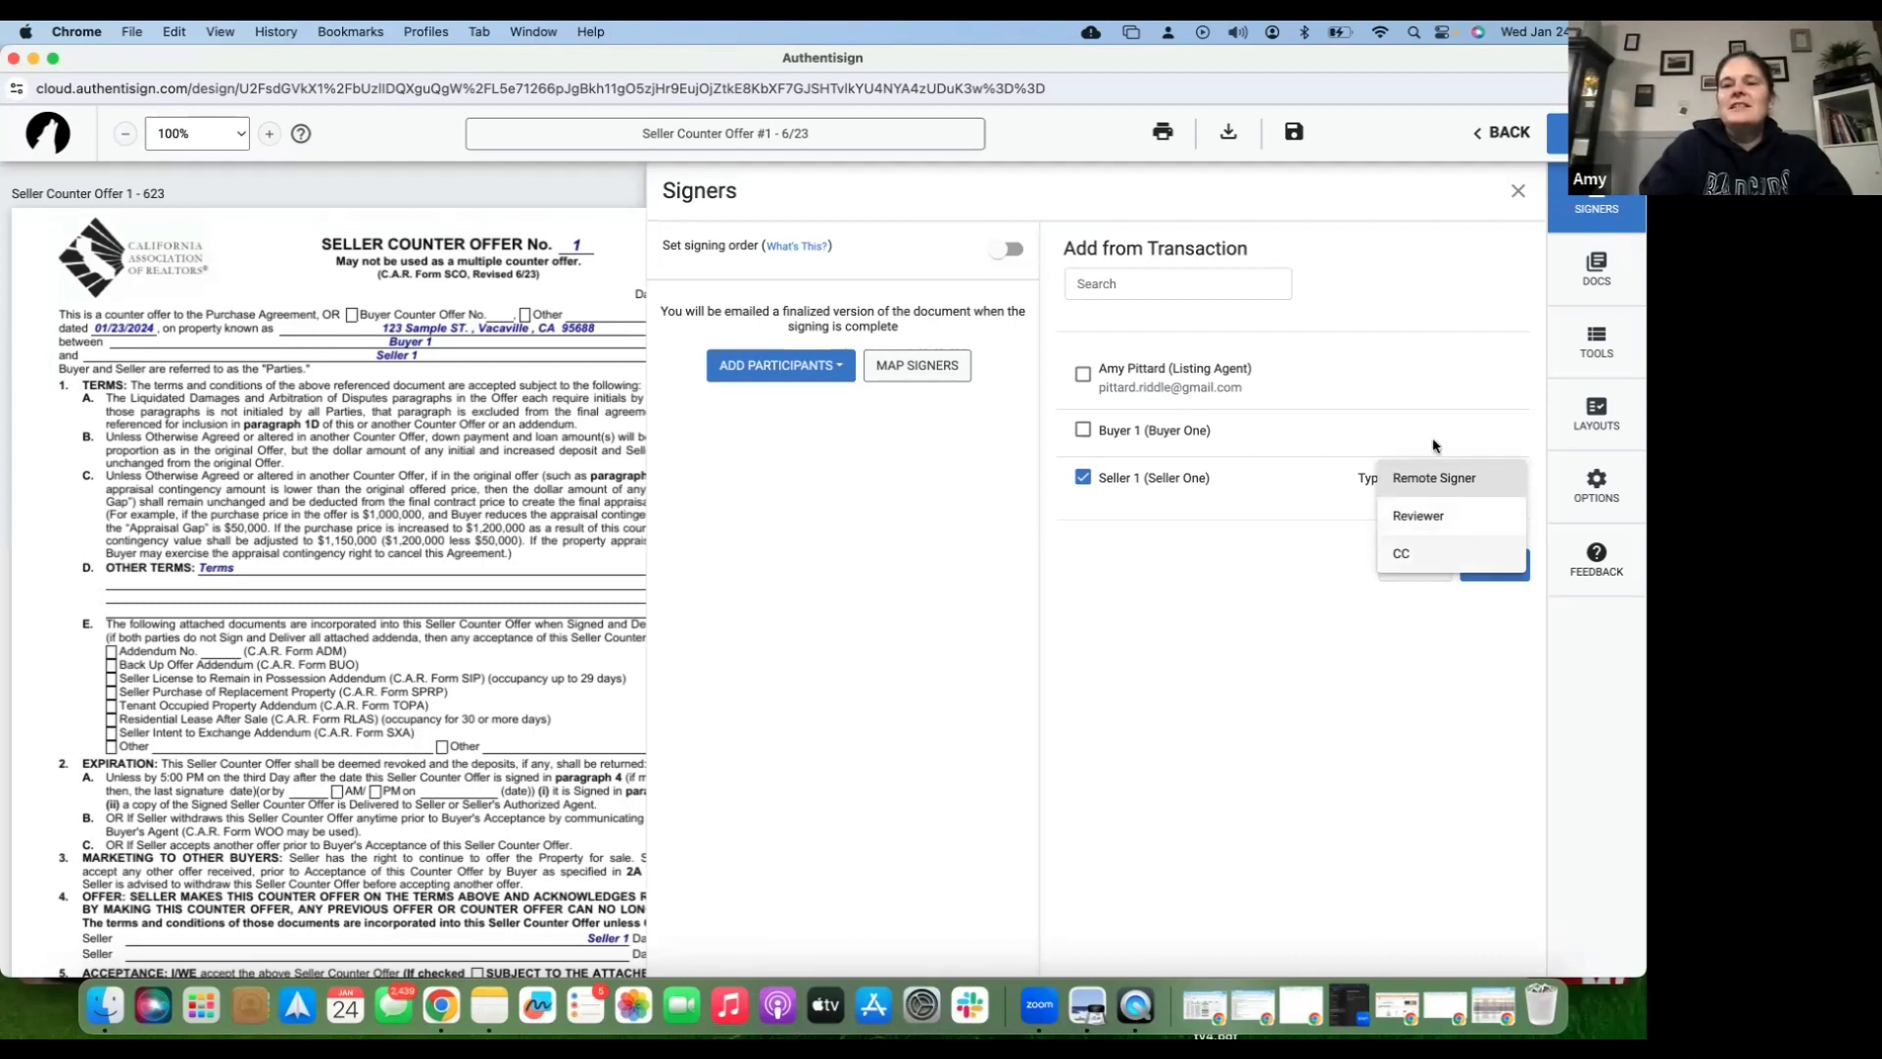
click(1432, 493)
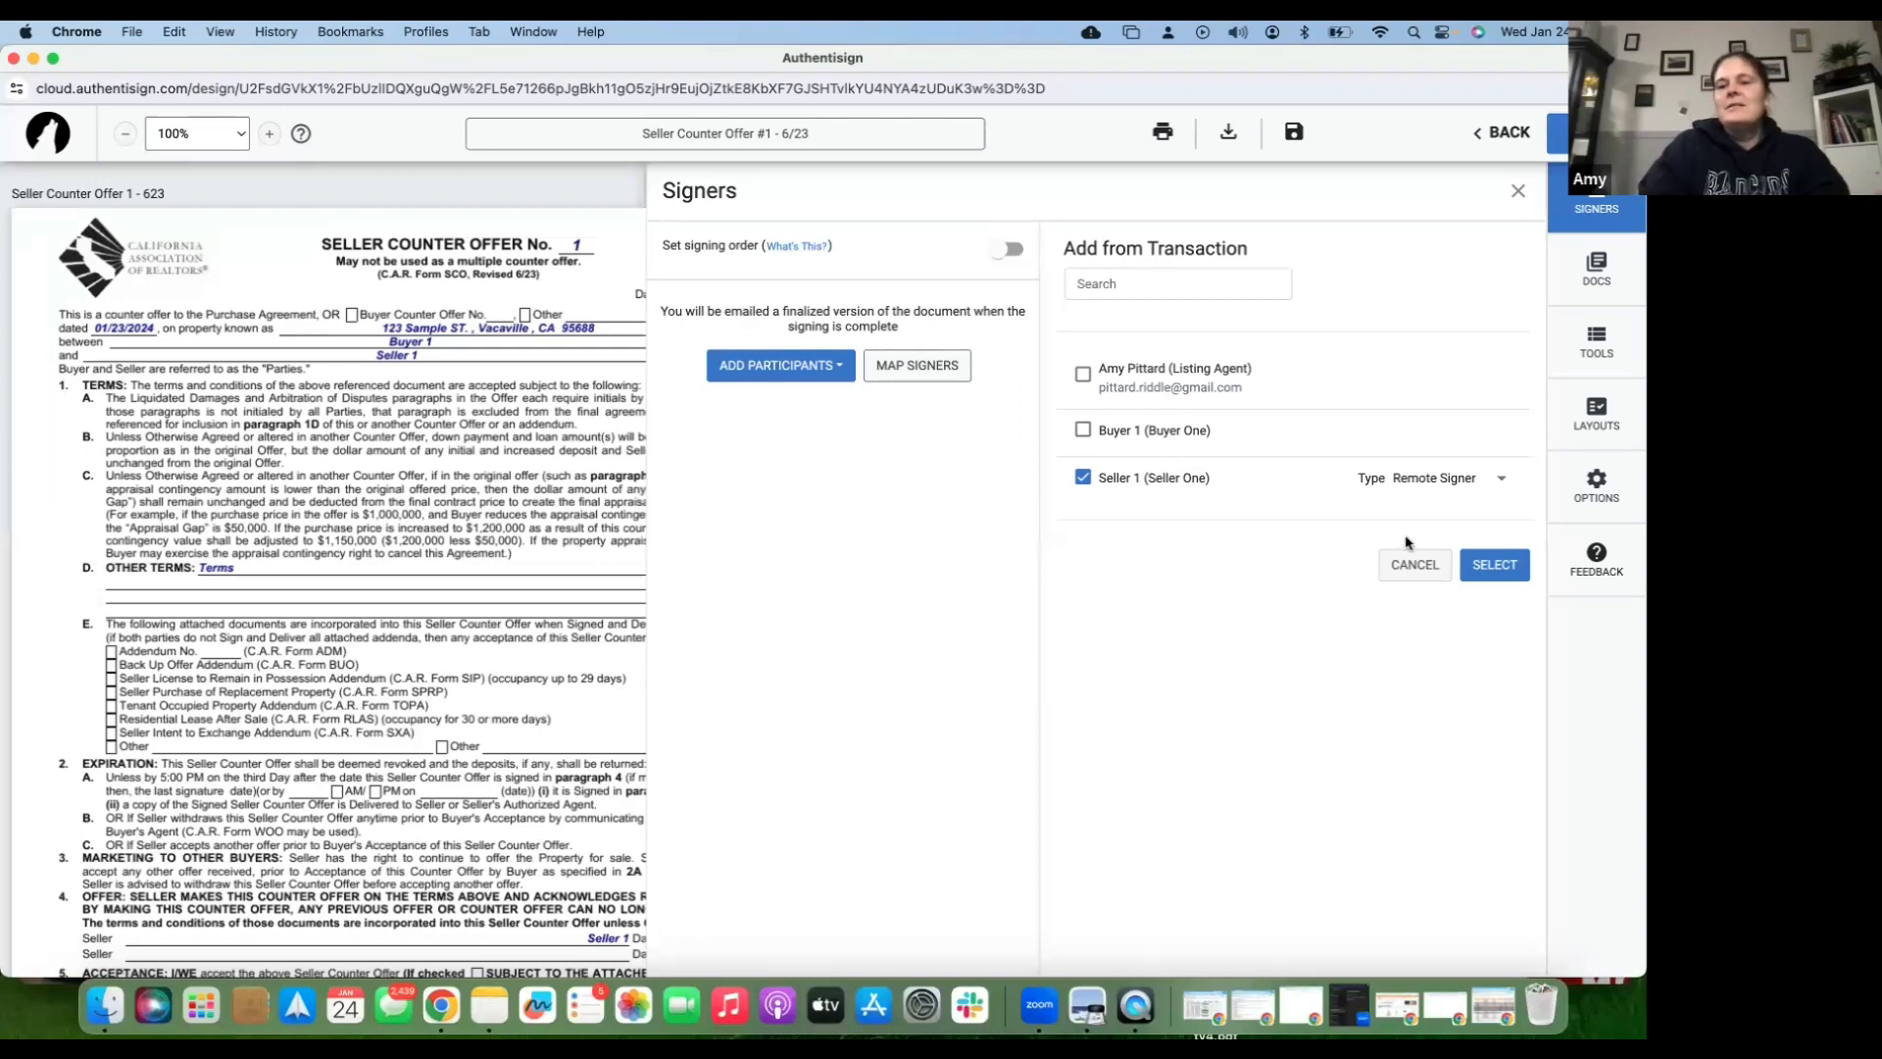
click(1487, 571)
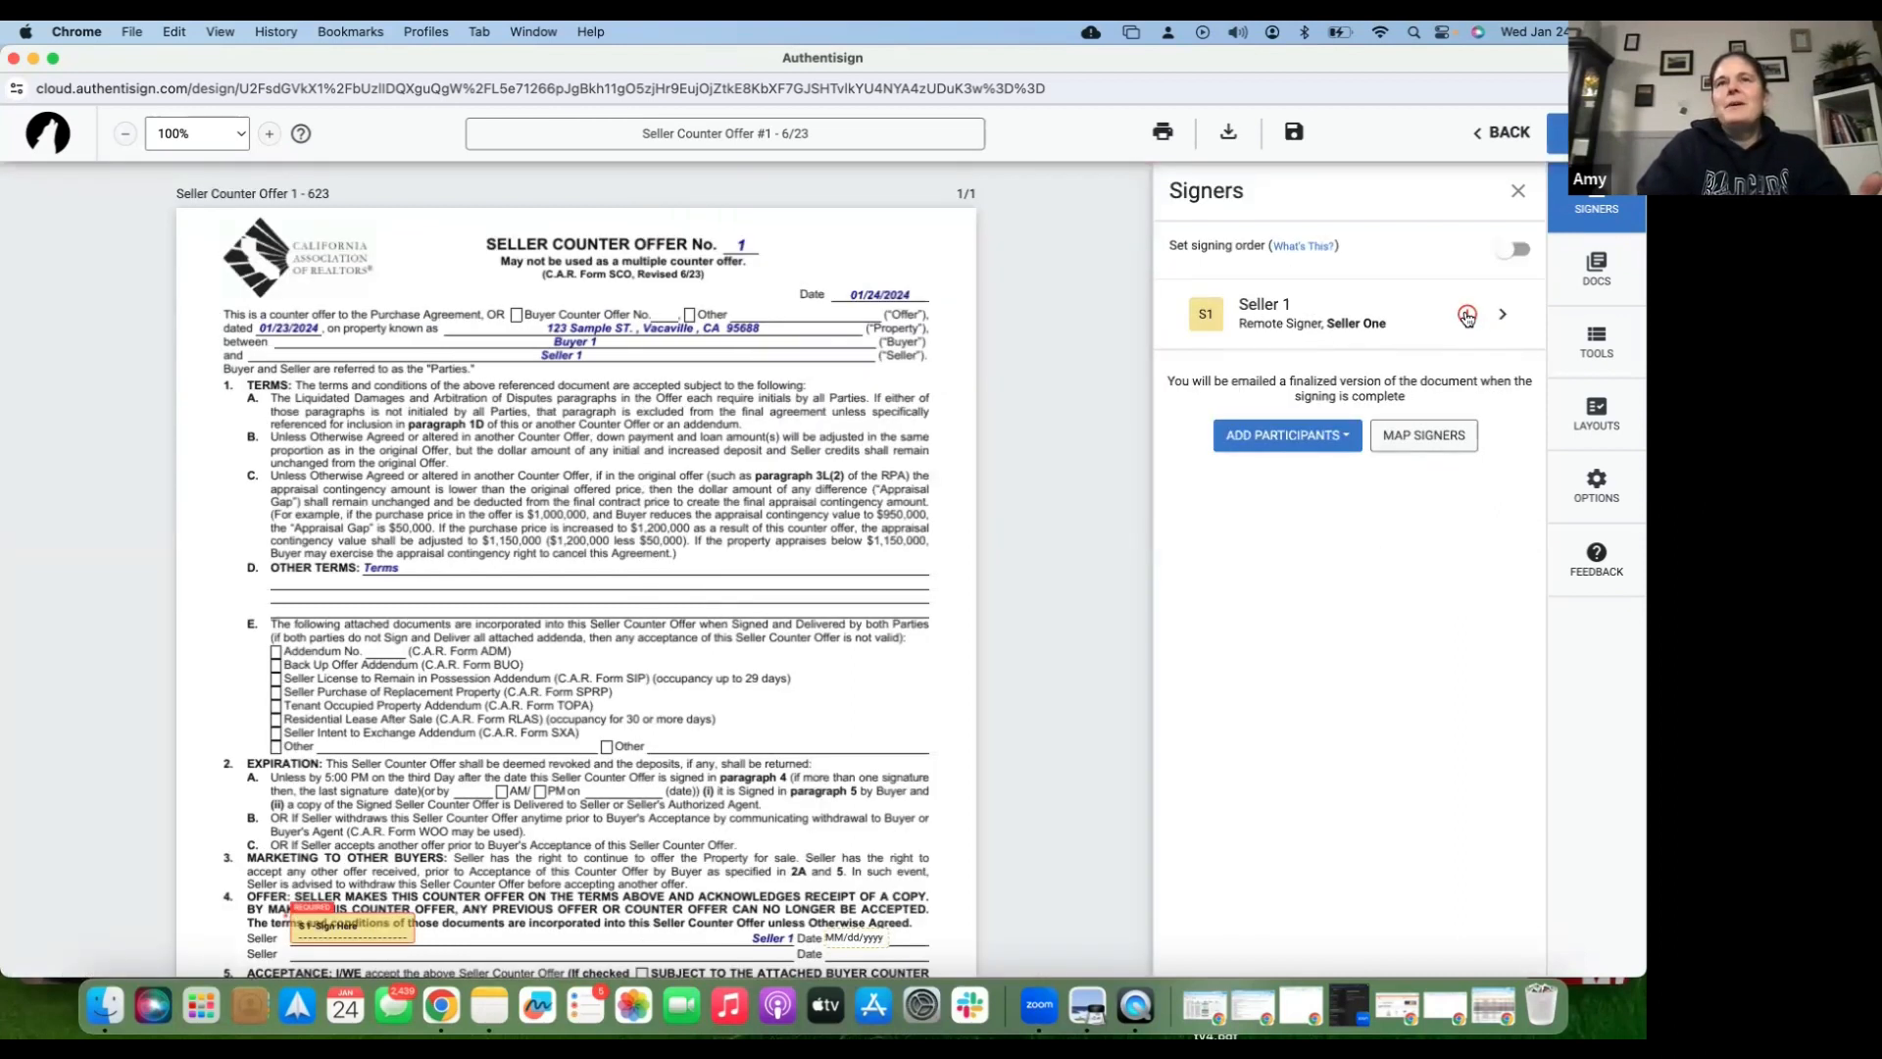
click(1289, 445)
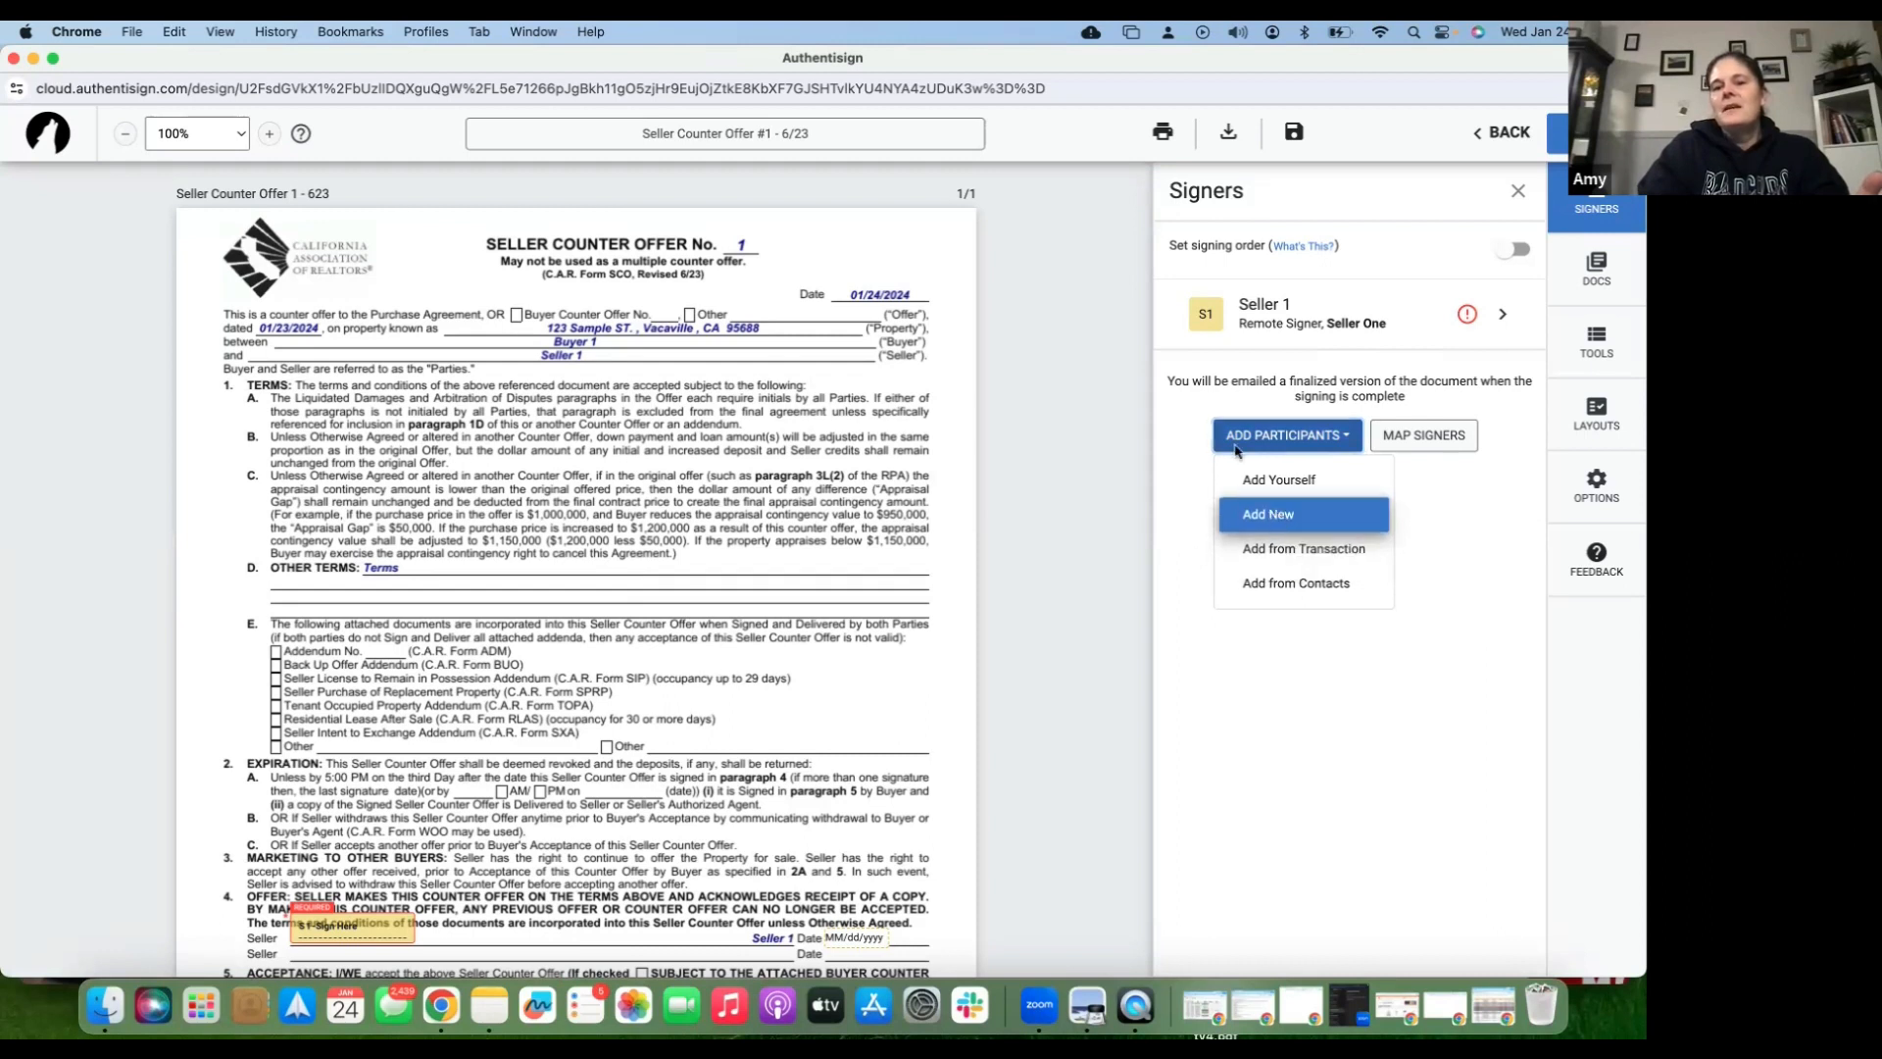
- Add a new participant with the spouse's first name, last name and e-mail address
click(1280, 516)
text(Spouc)
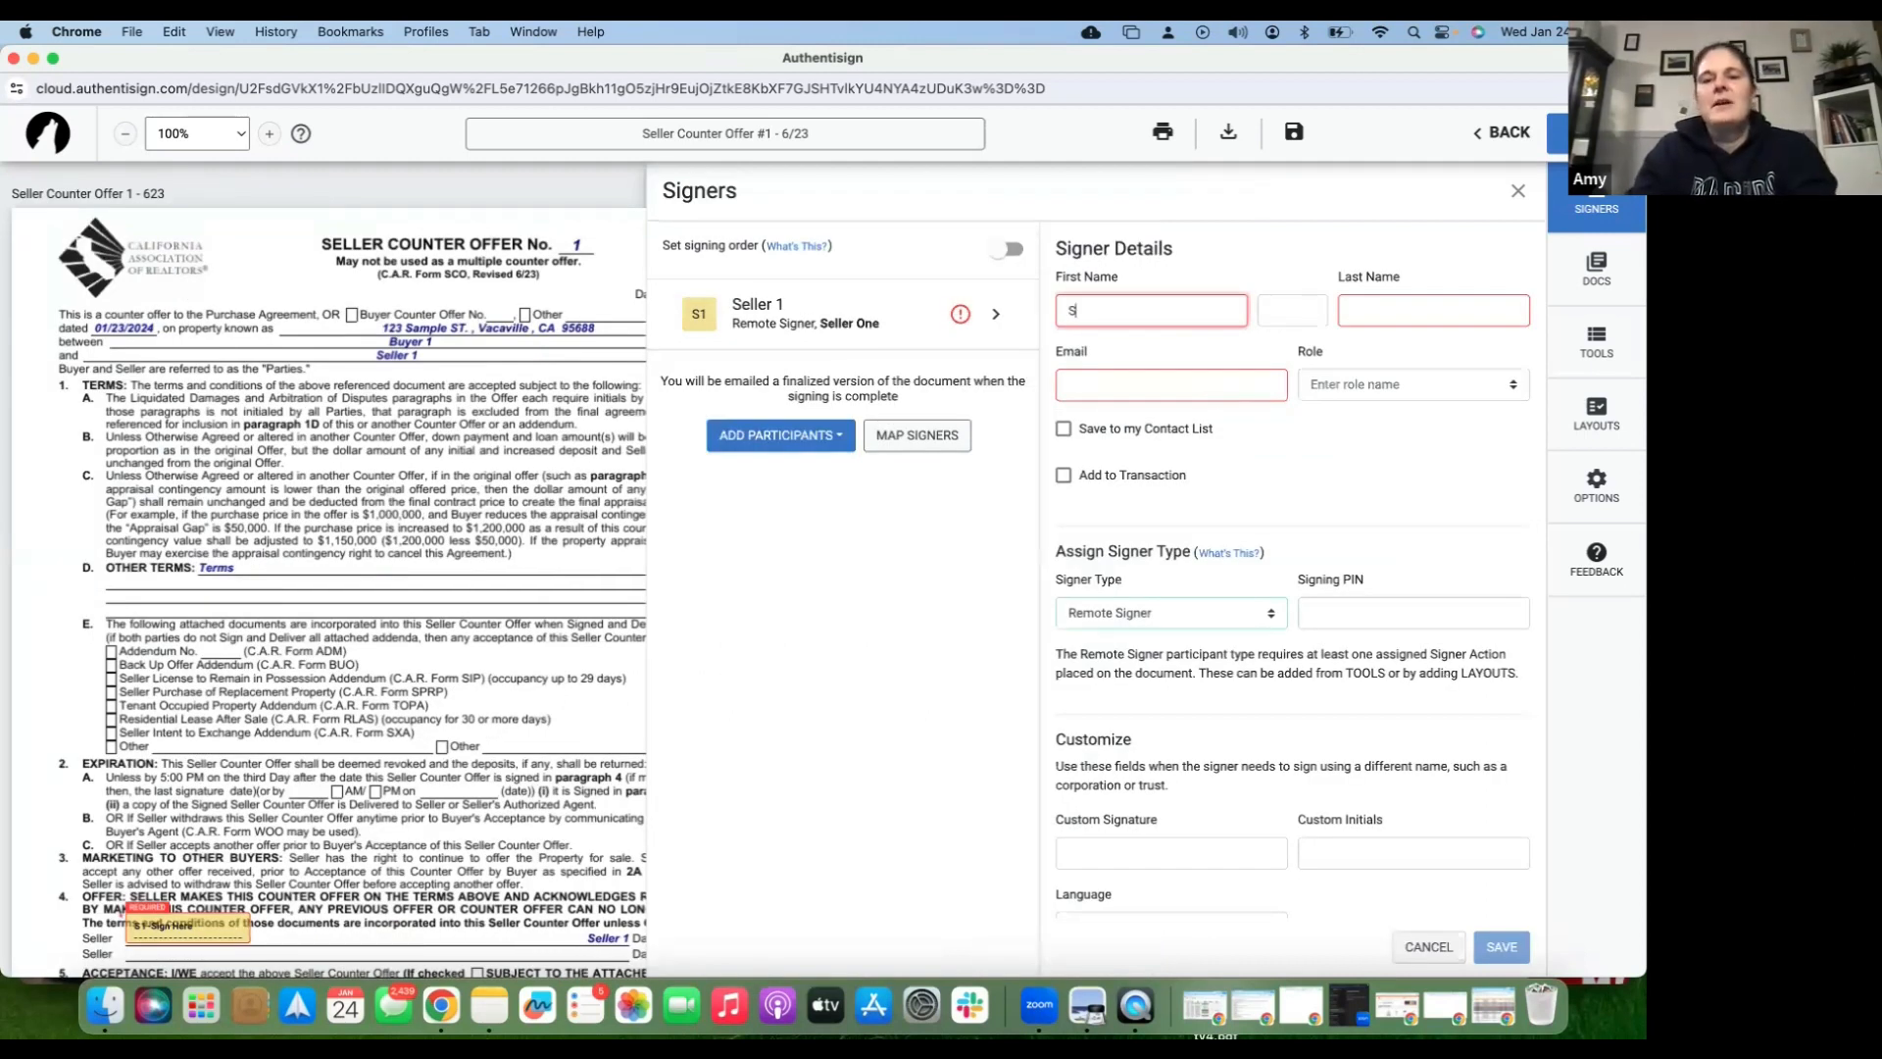
key(BackSpace)
text(se)
key(Tab)
key(Tab)
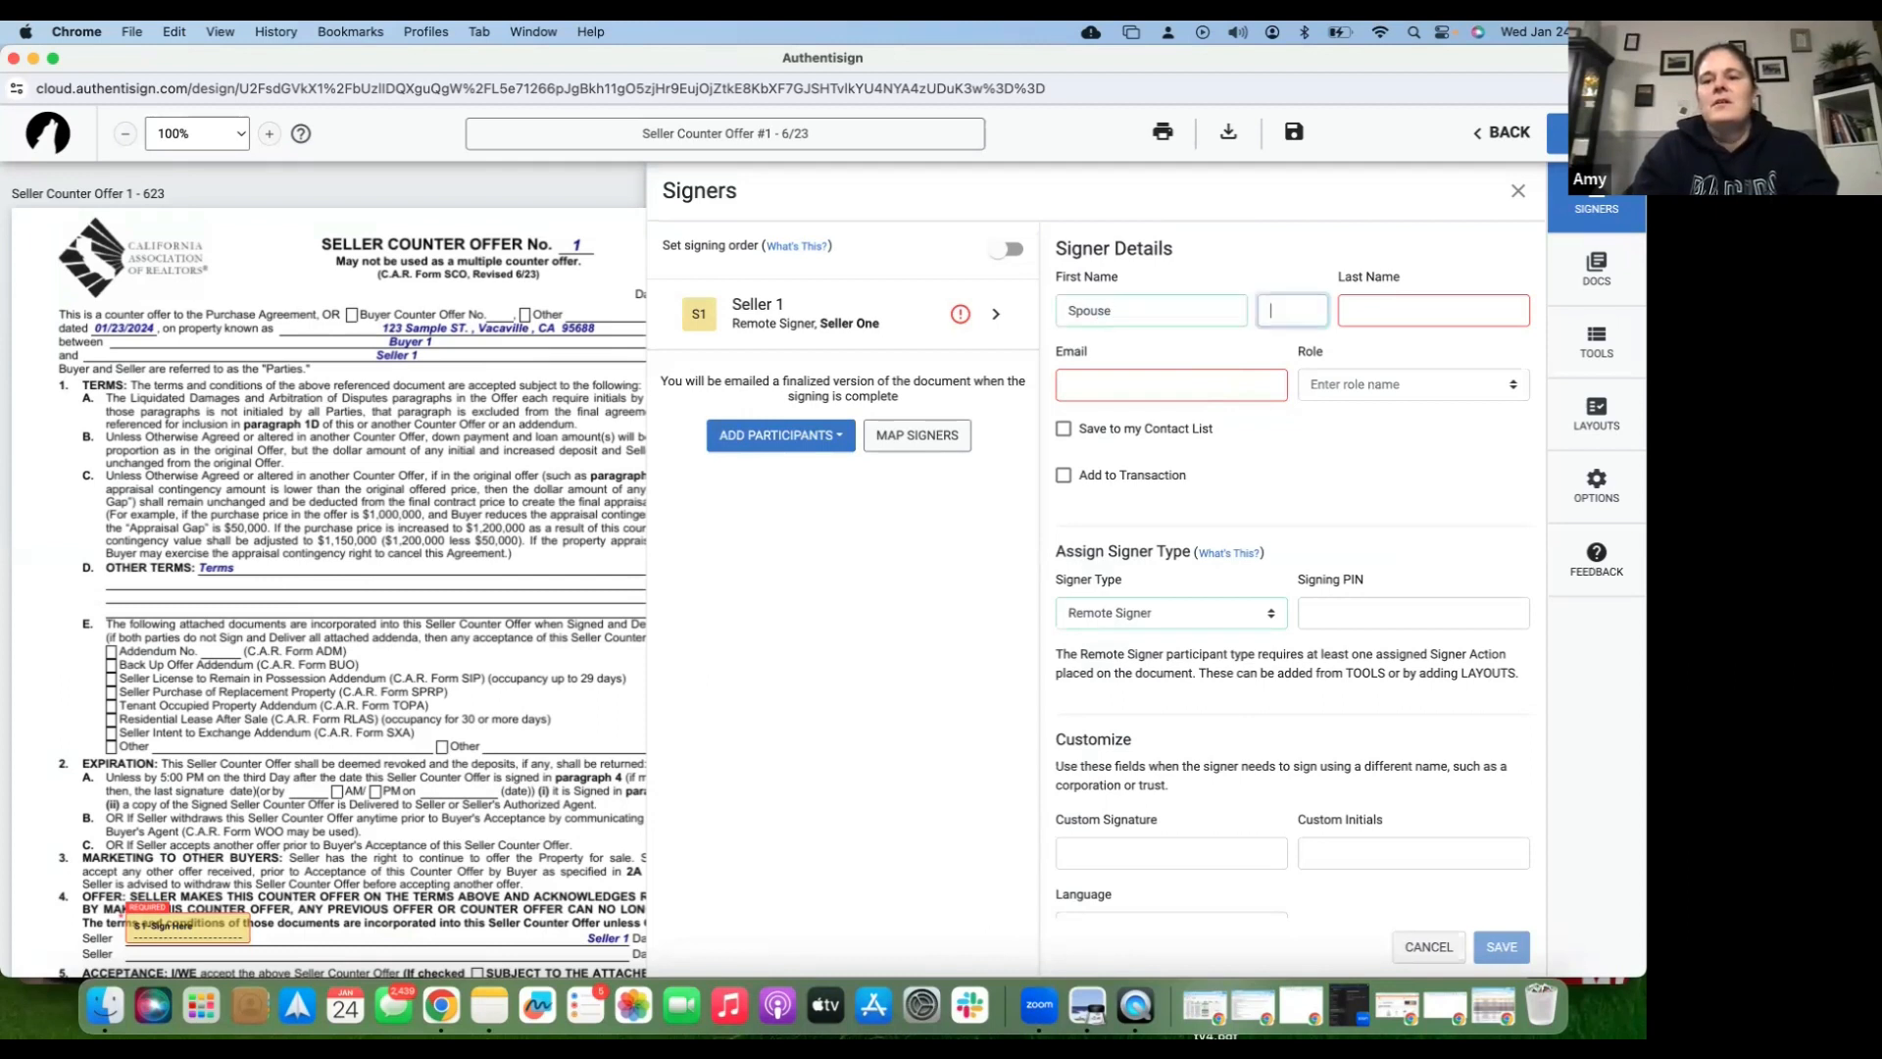
text(One)
key(Tab)
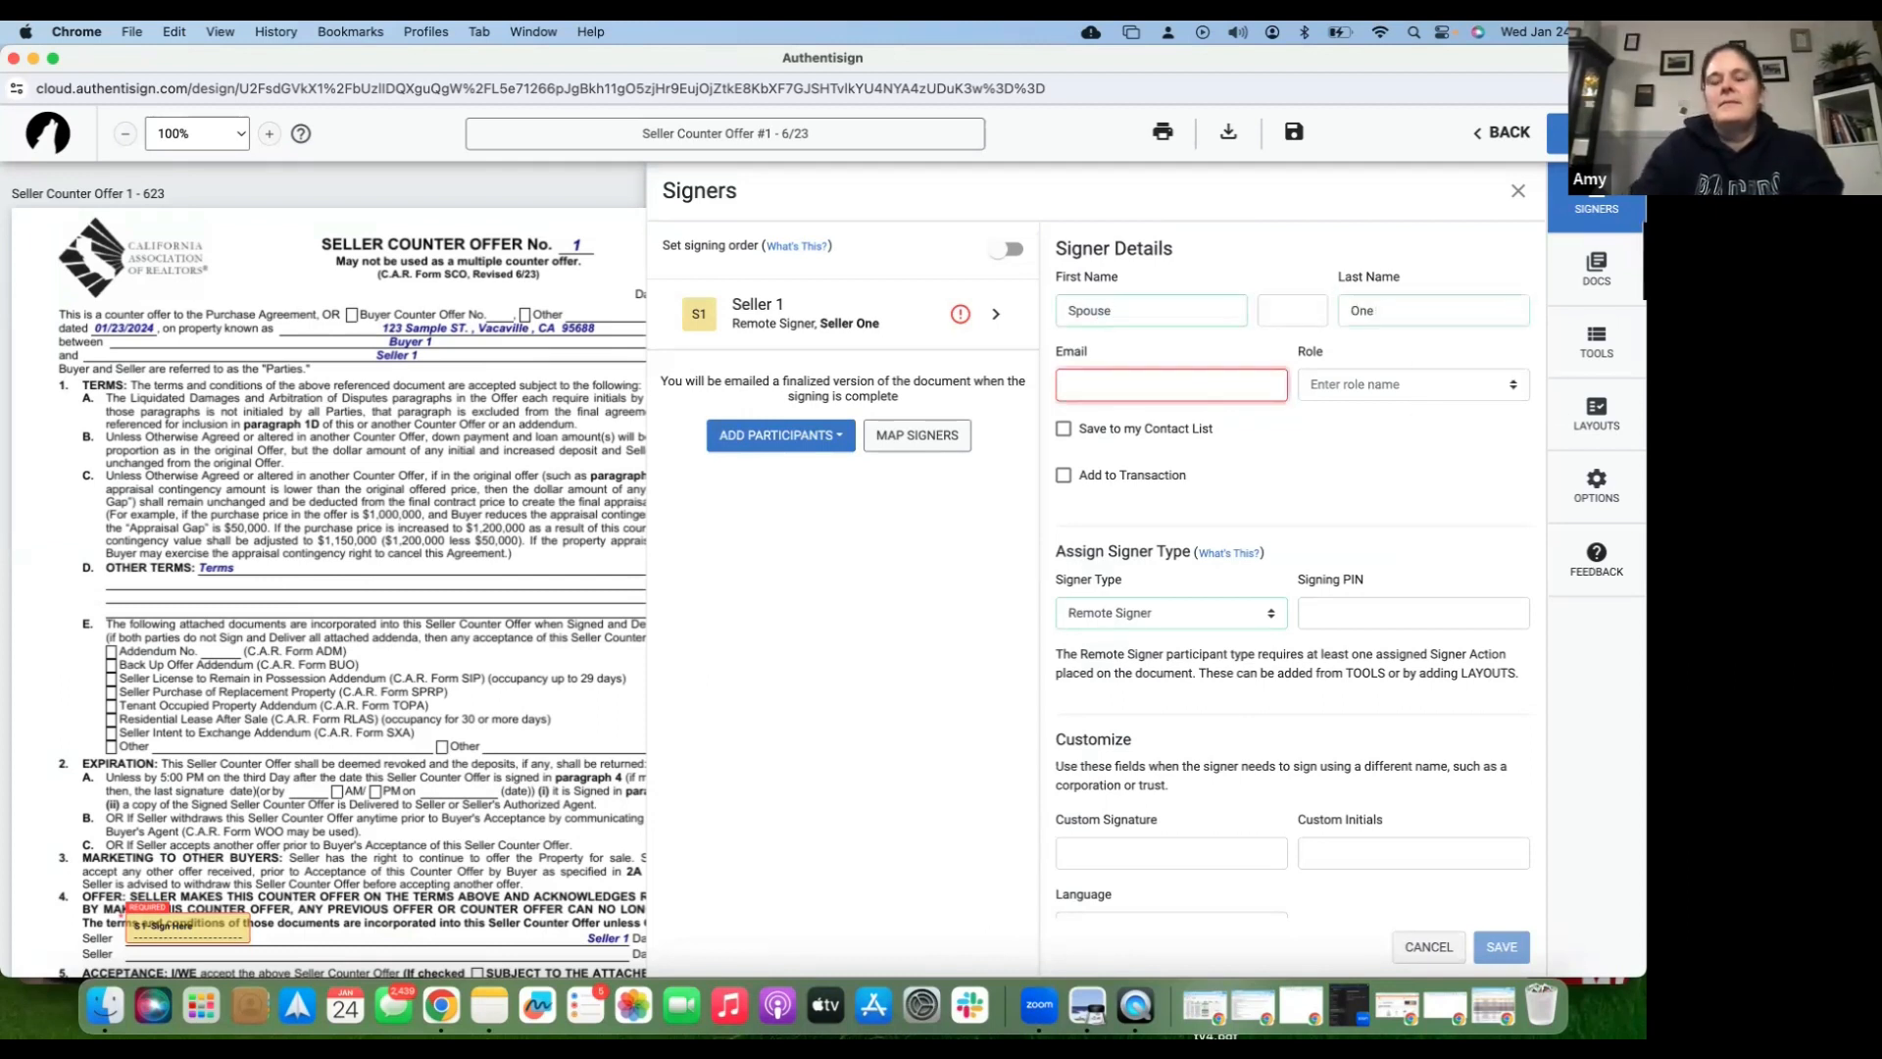
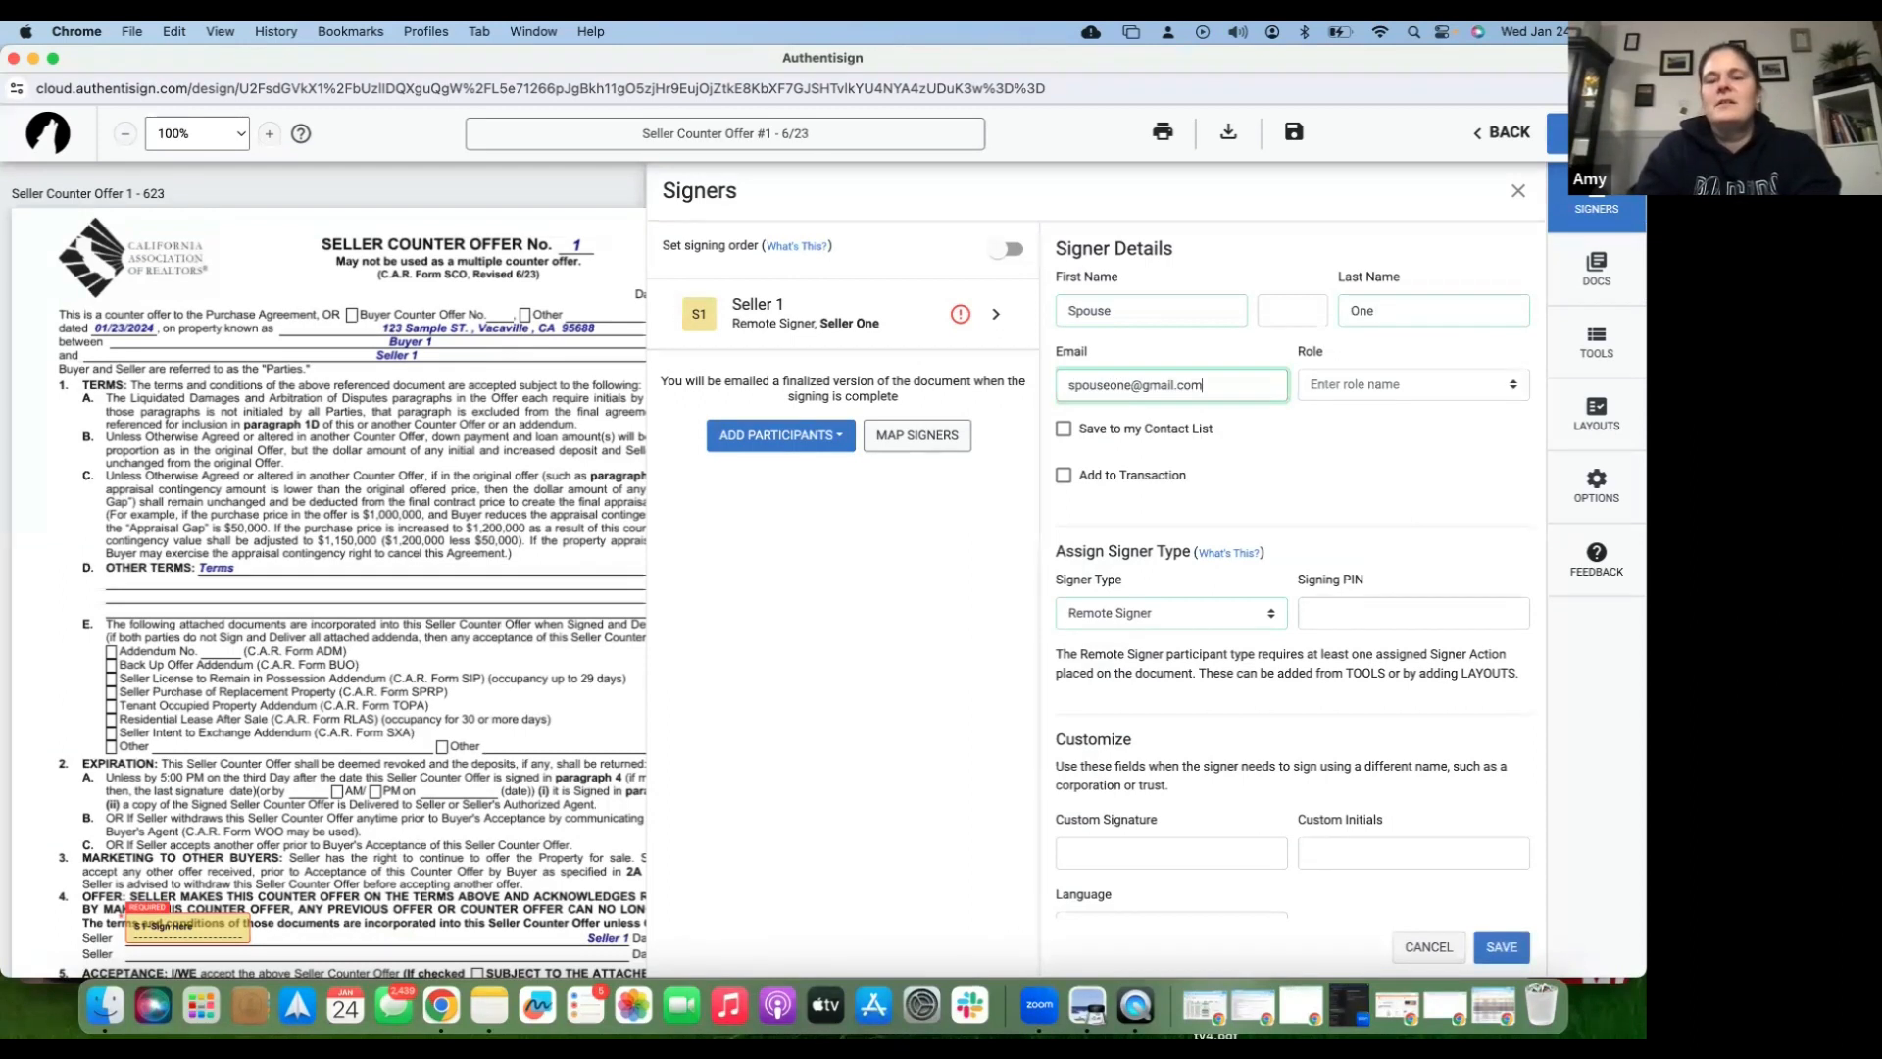
- Save the new participant to contacts and the transaction with Signer Type Reviewer
click(1352, 386)
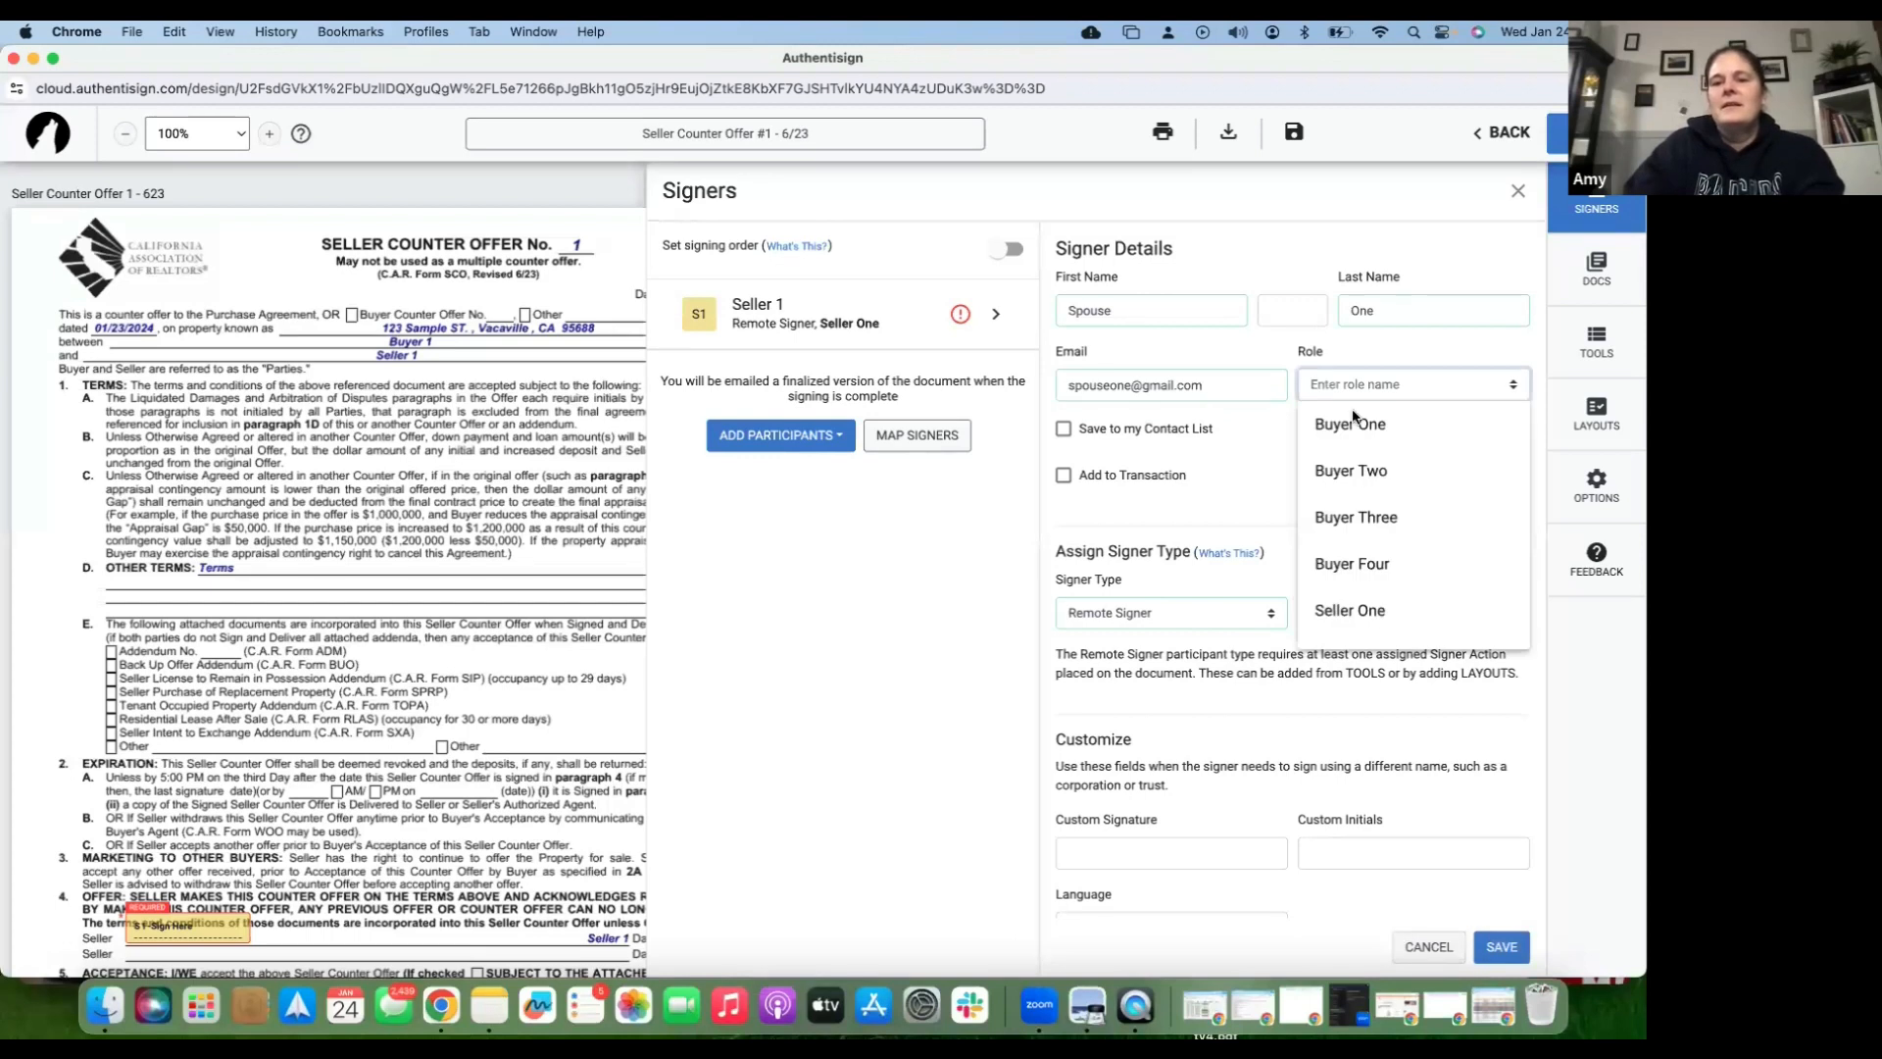
key(Tab)
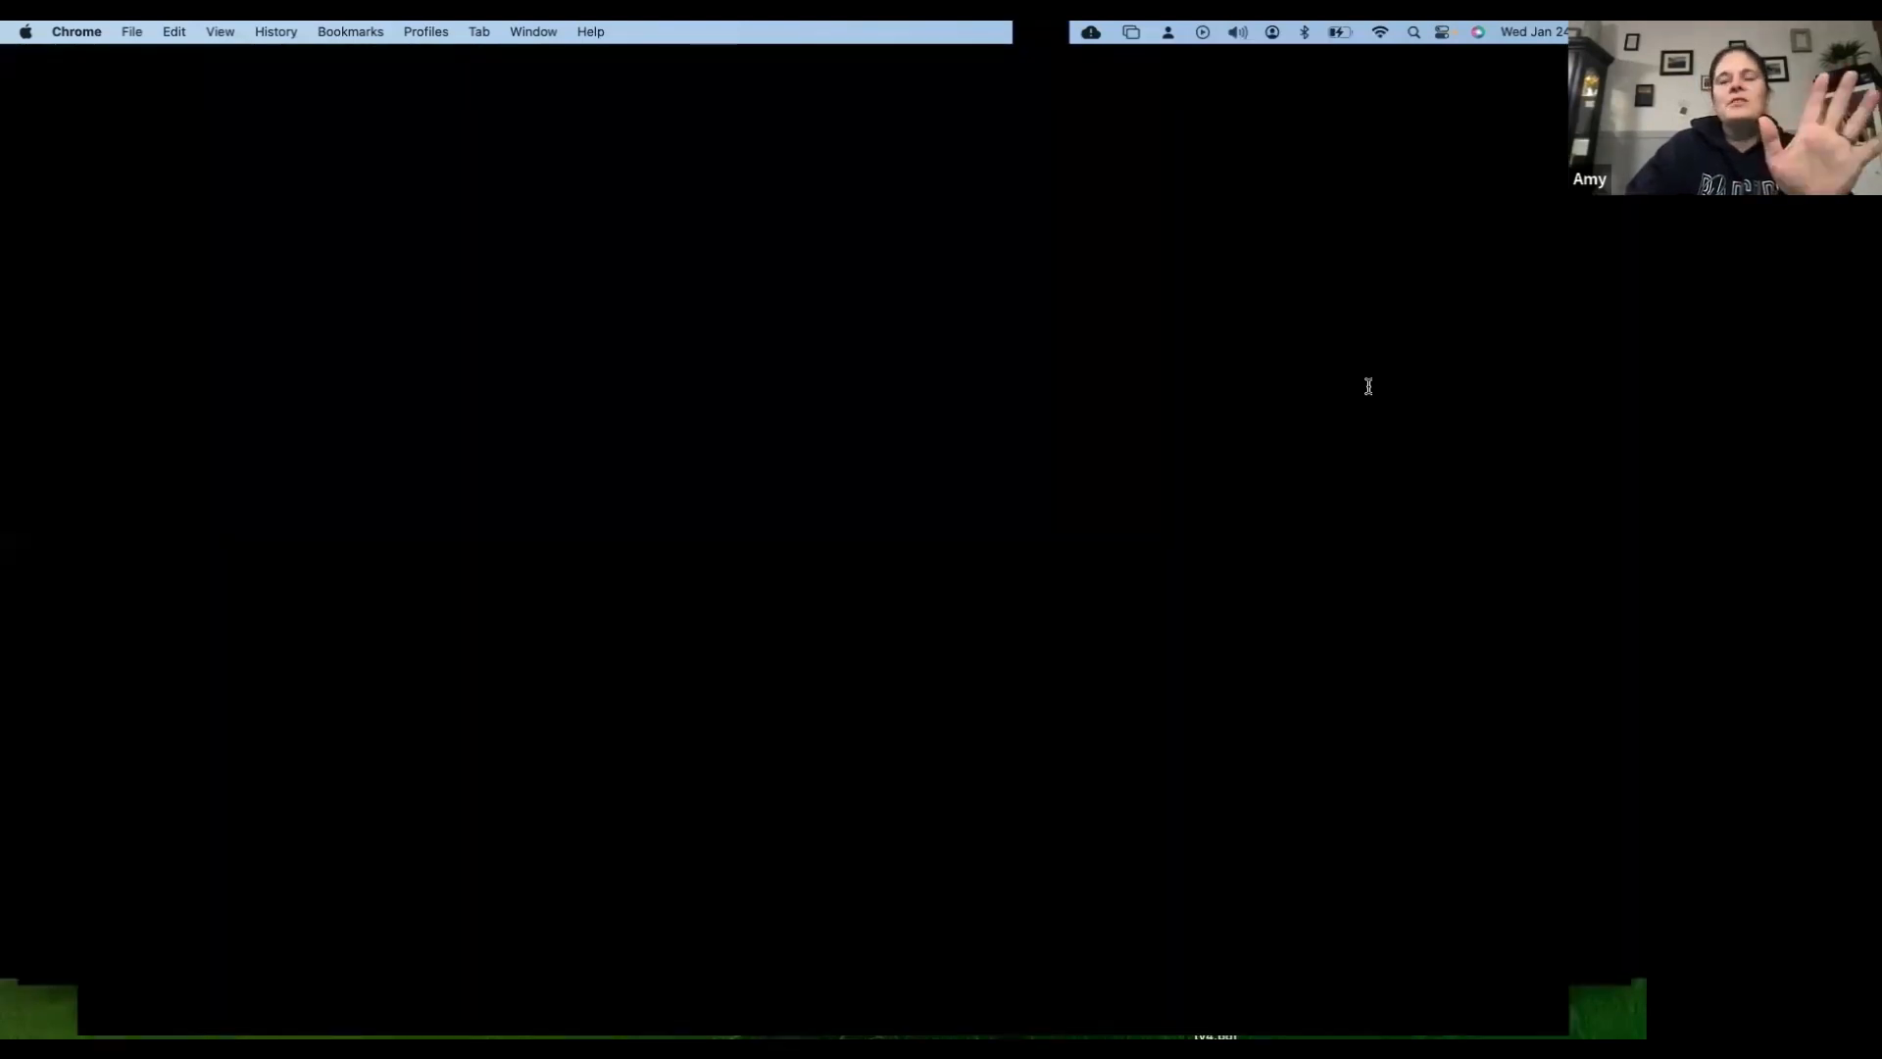
click(1364, 383)
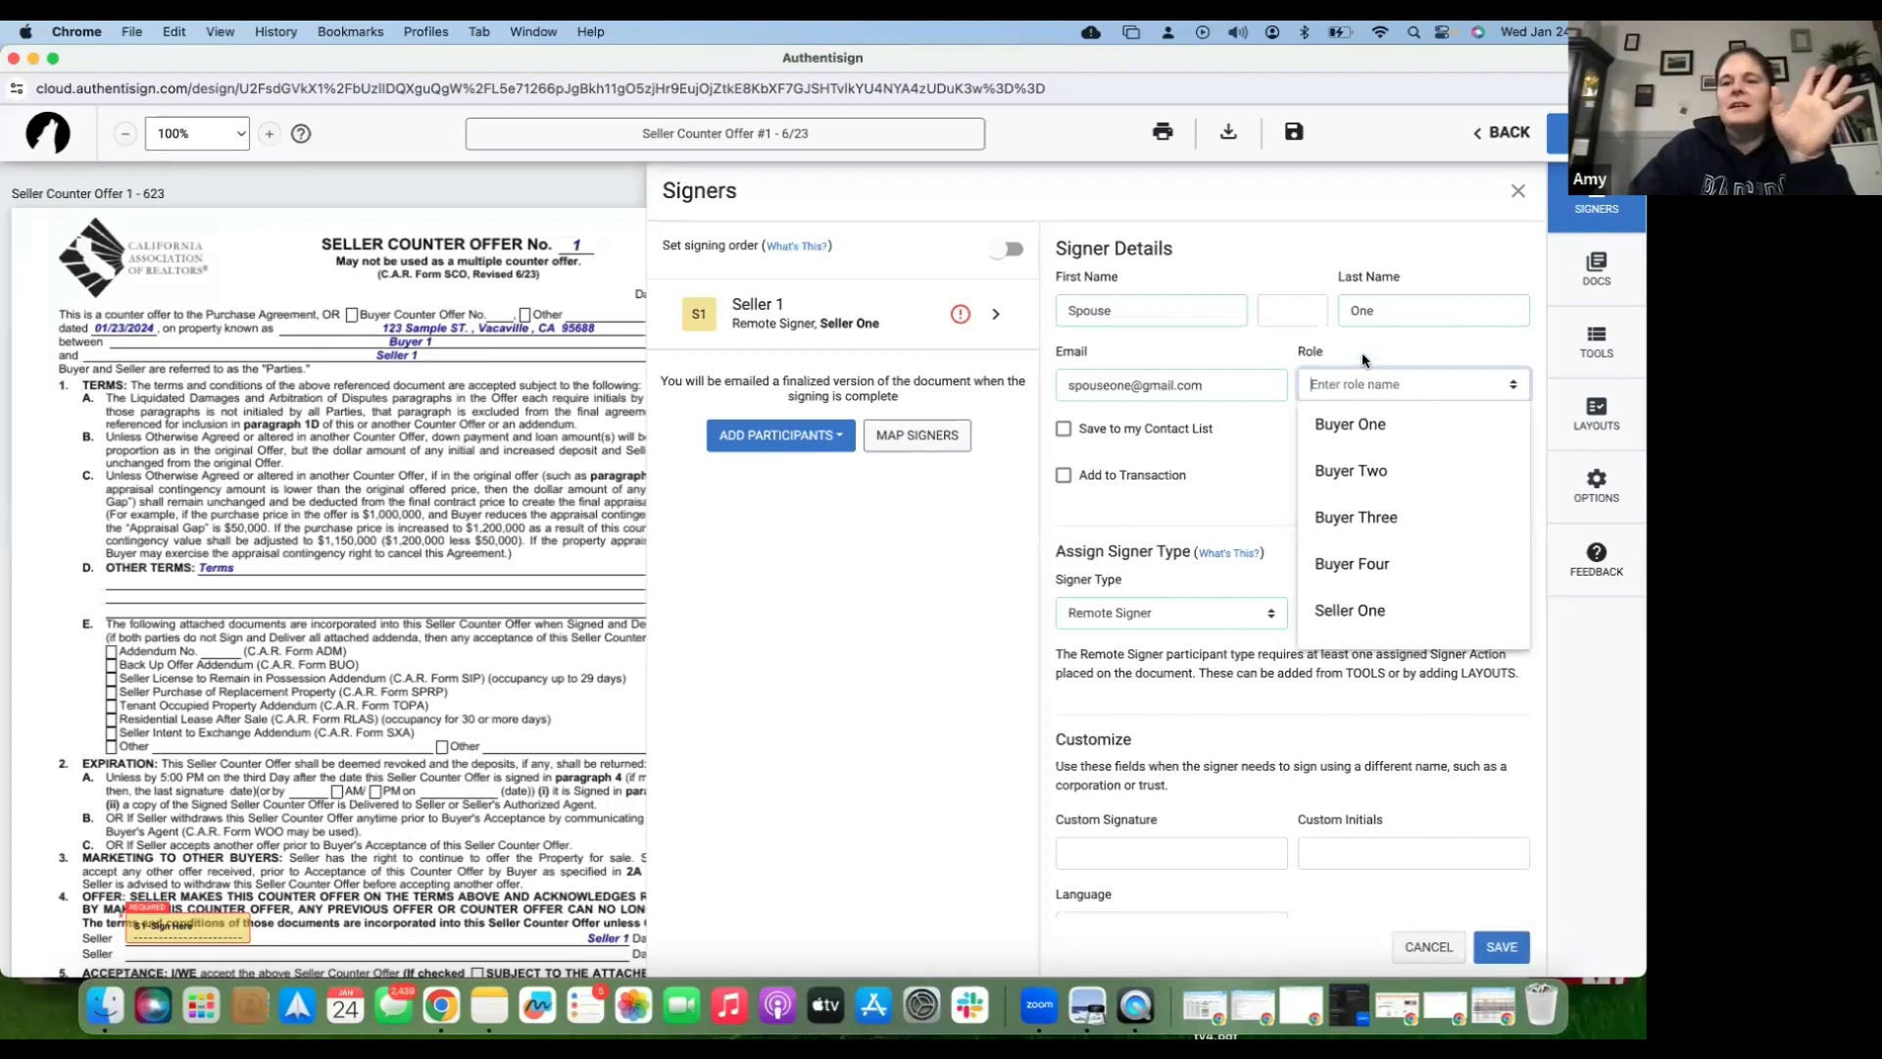
click(1362, 351)
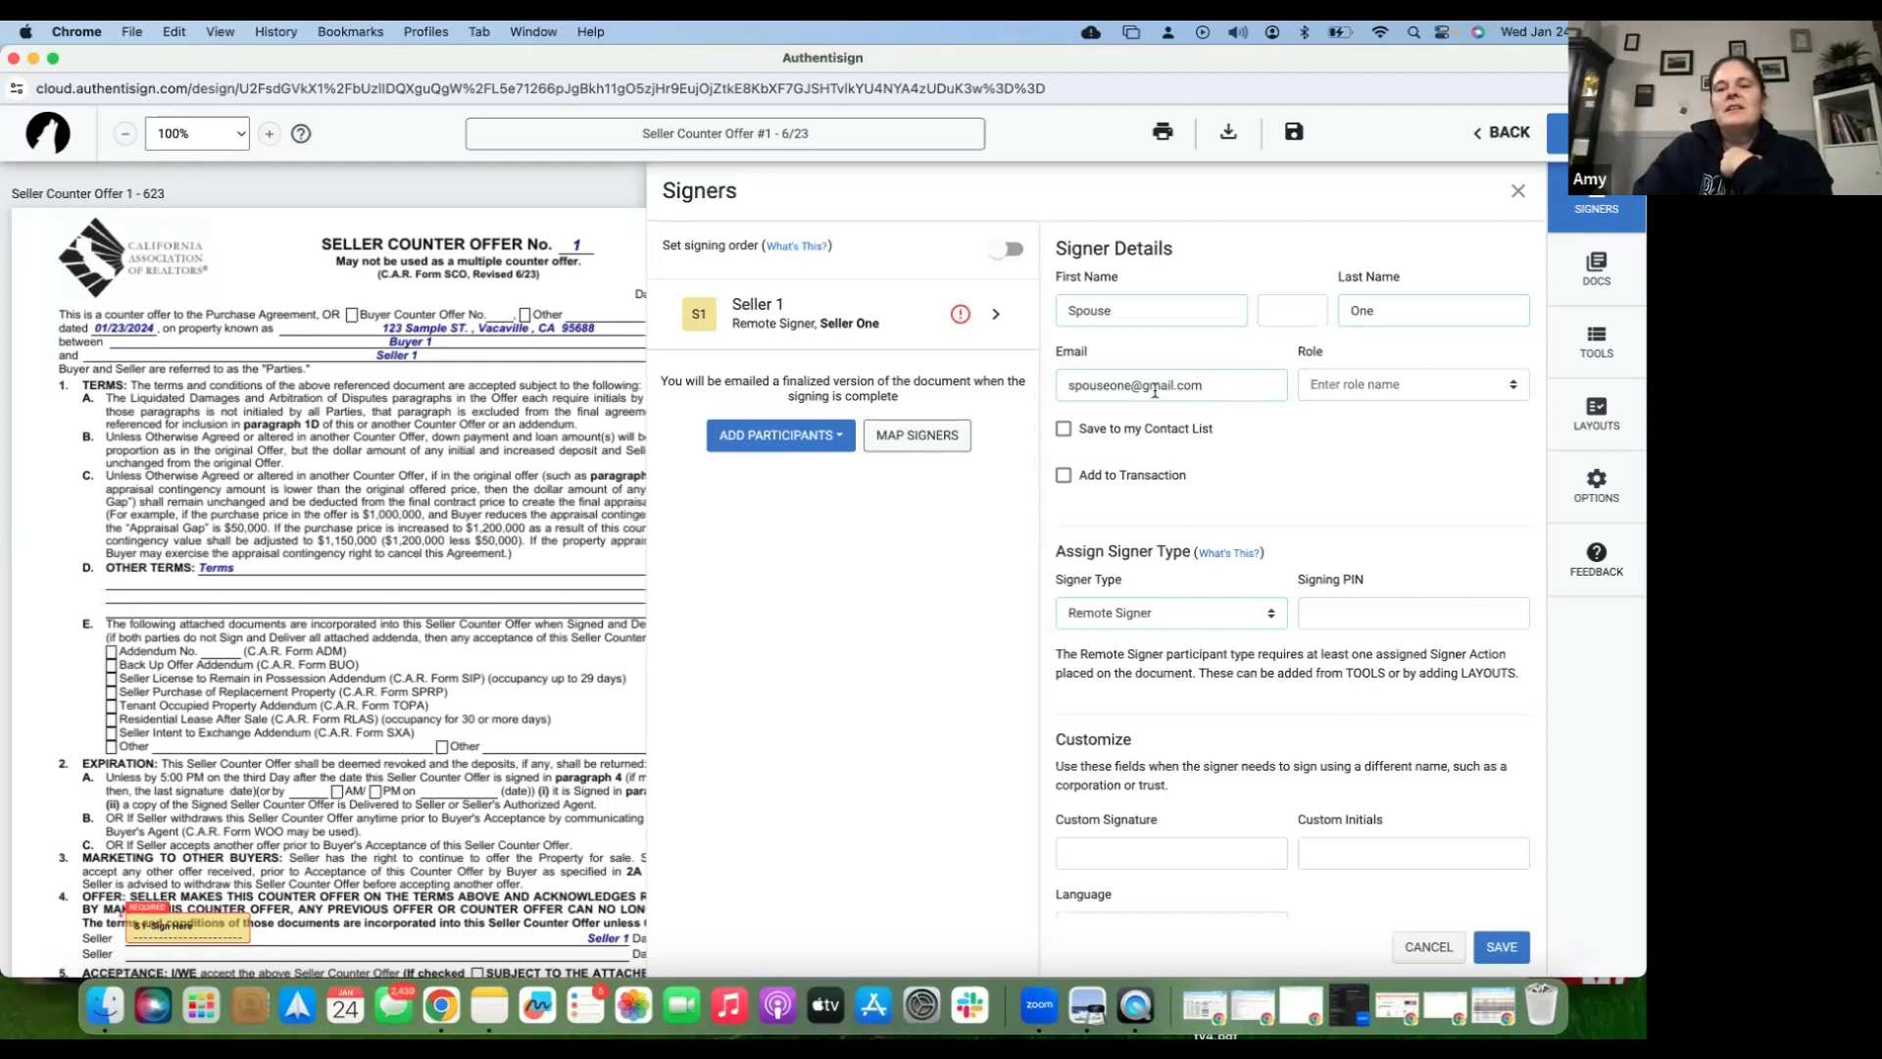
click(1065, 430)
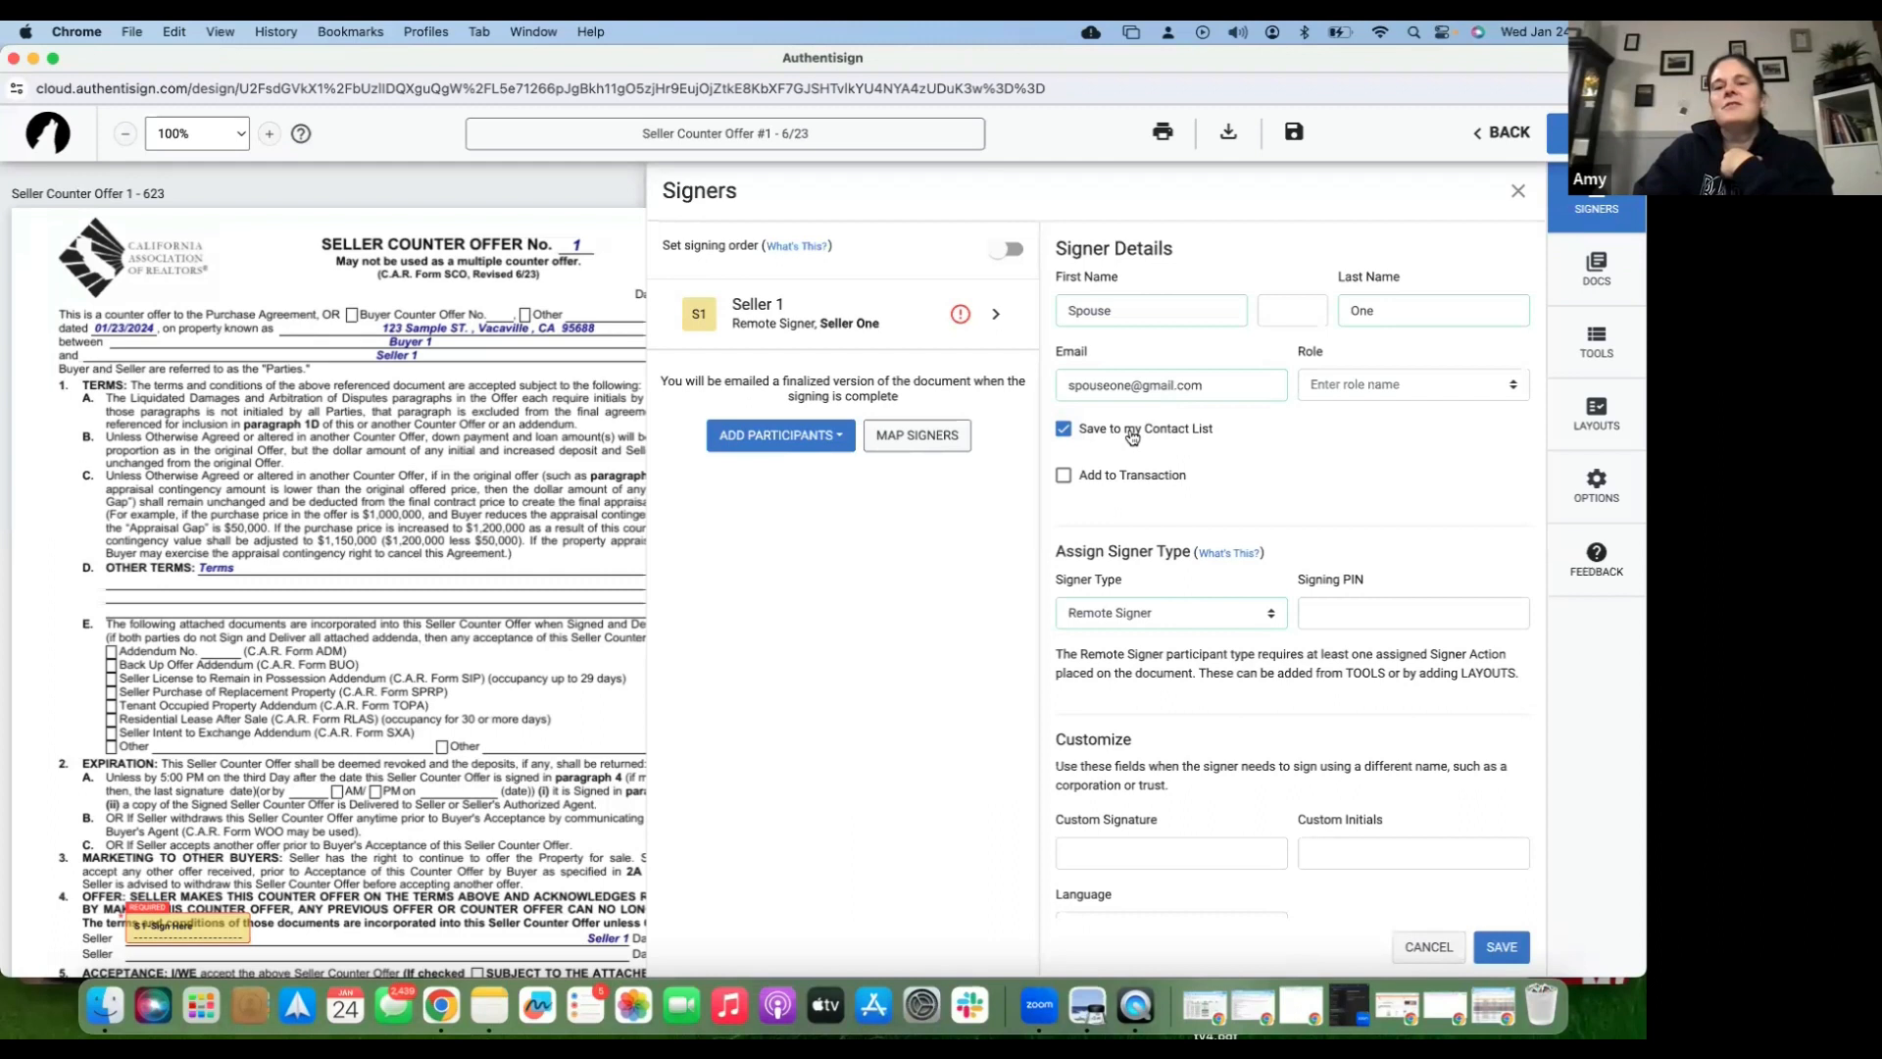
click(1063, 475)
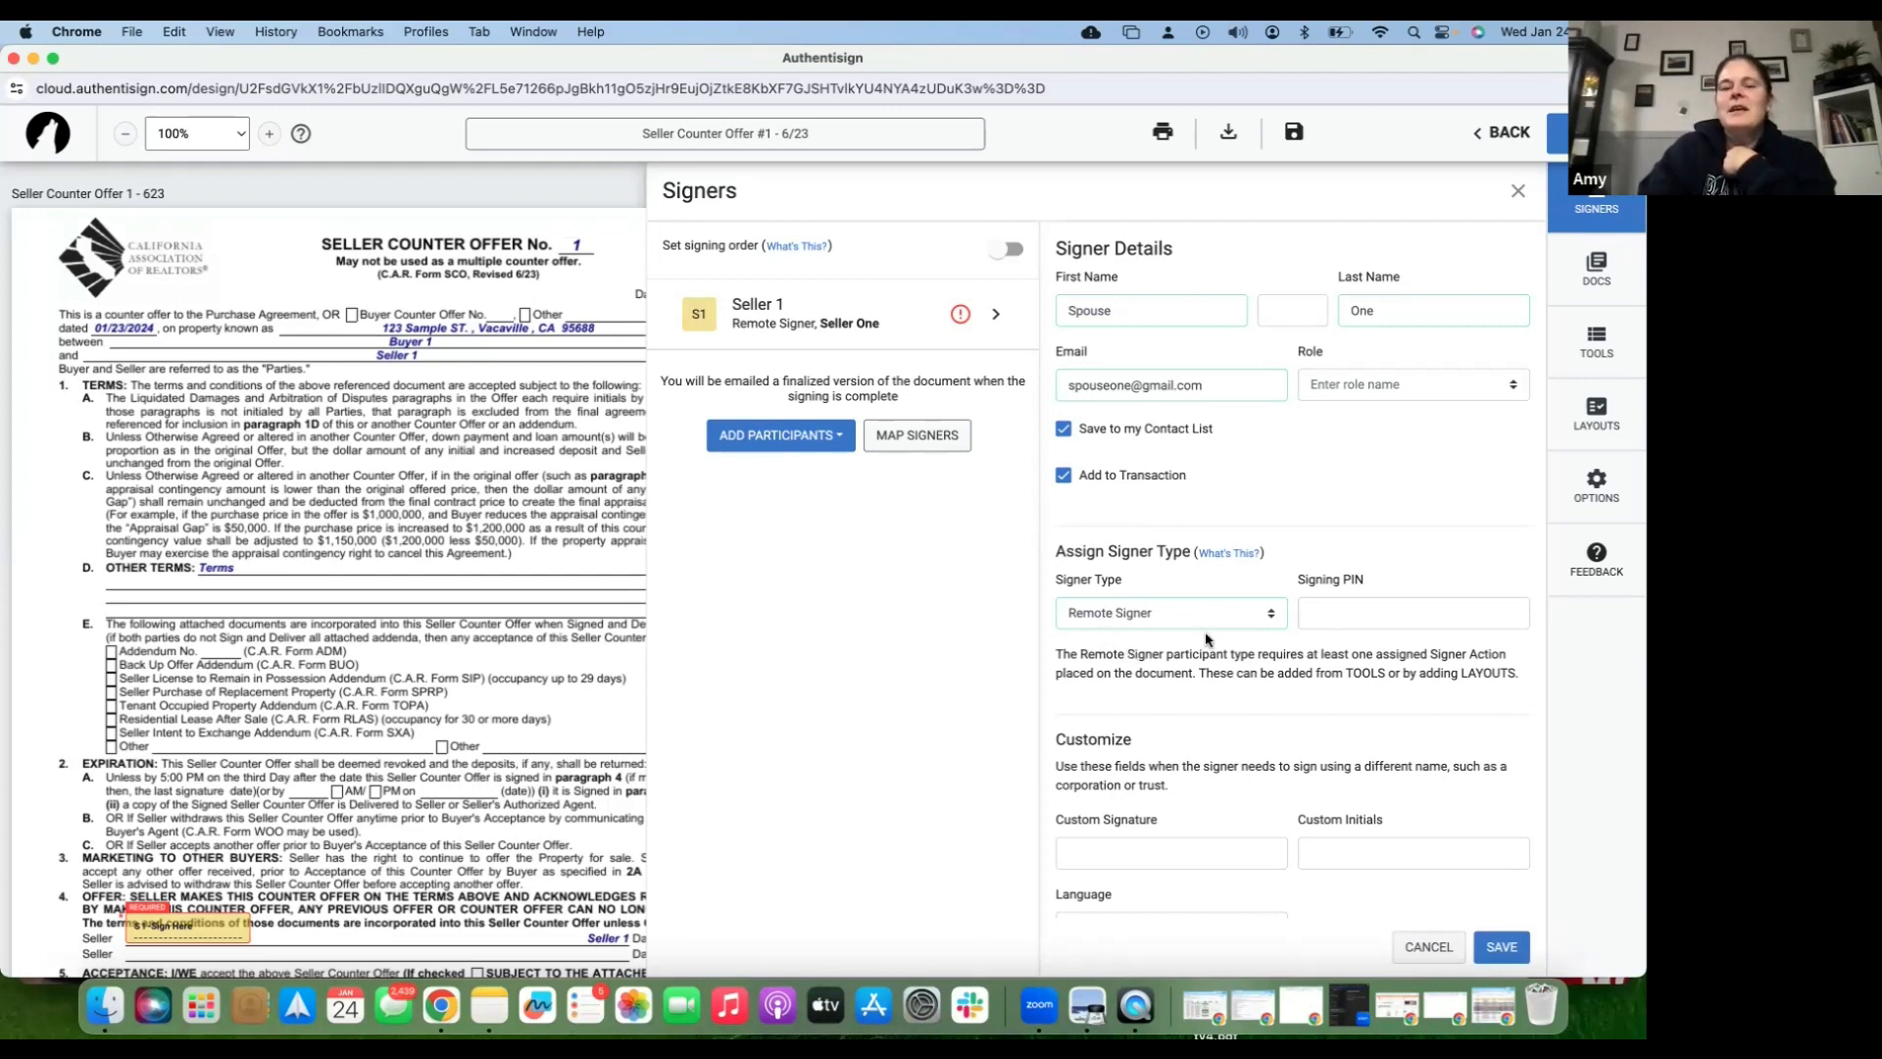
click(1180, 612)
click(1180, 612)
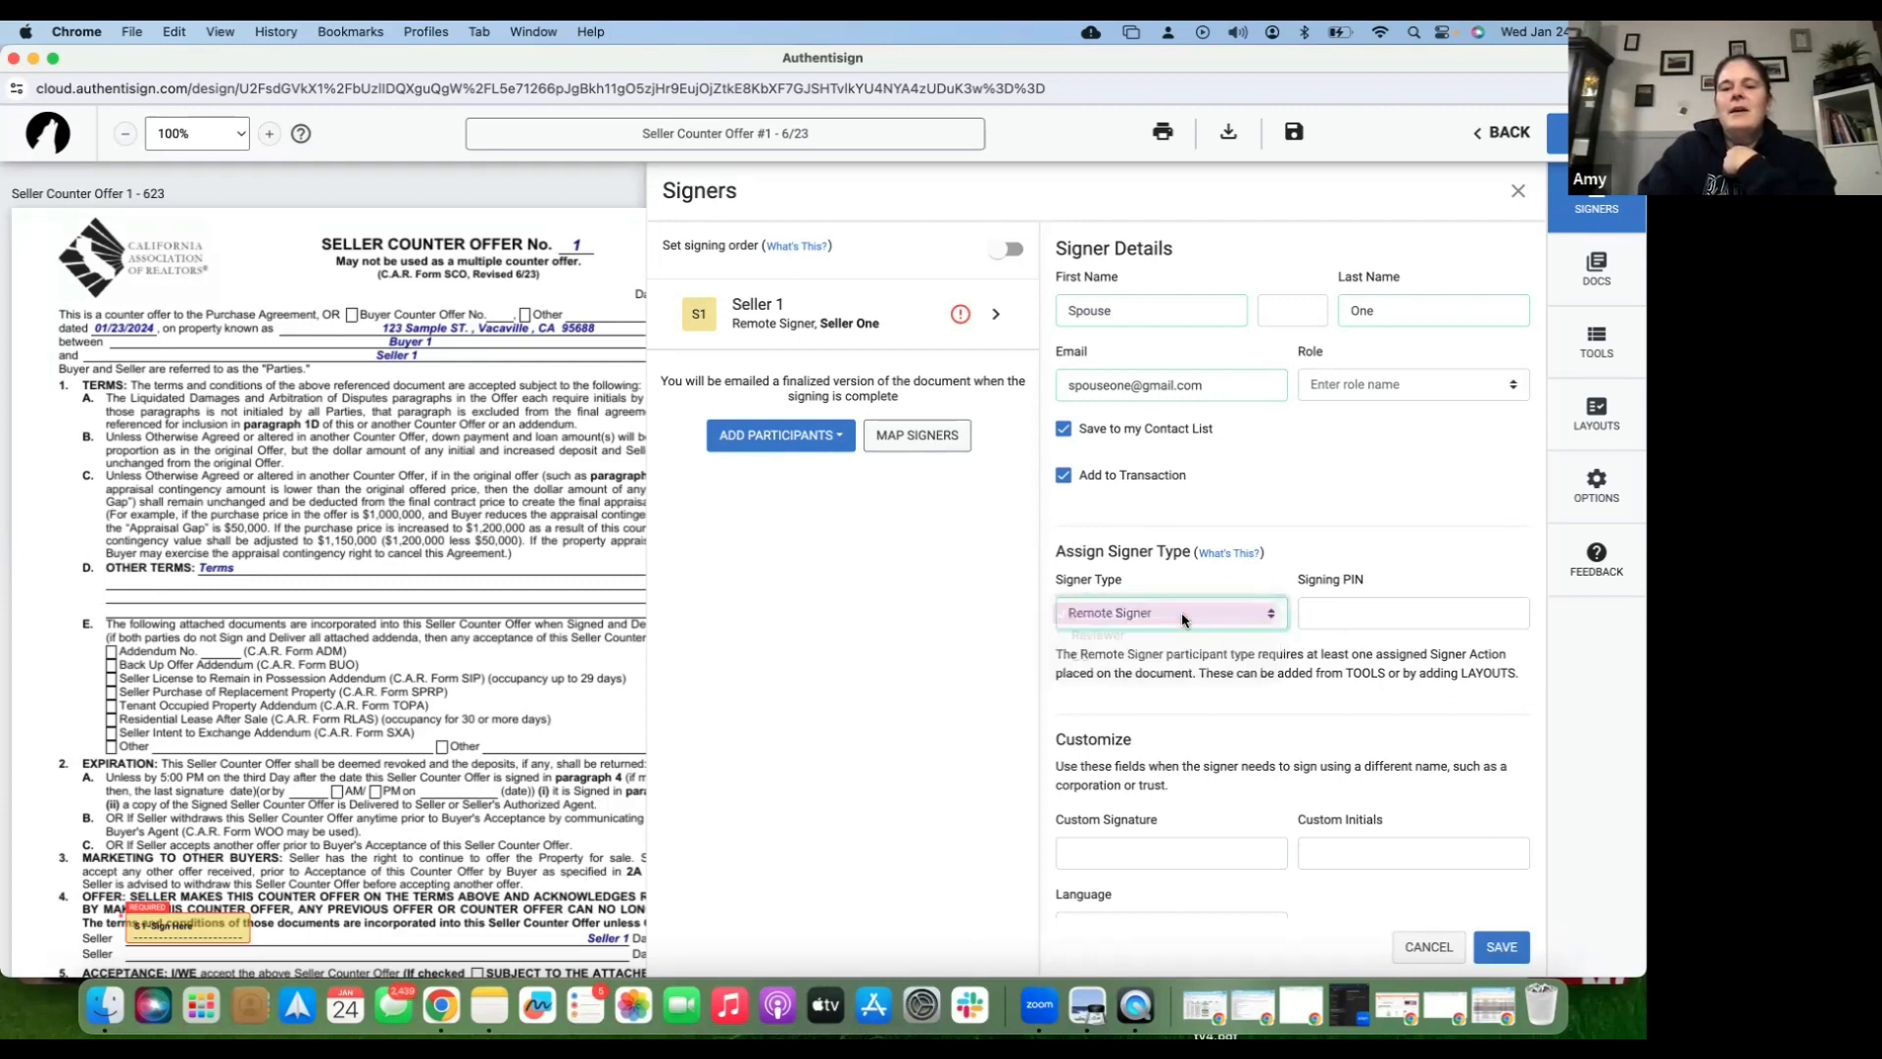
click(1185, 615)
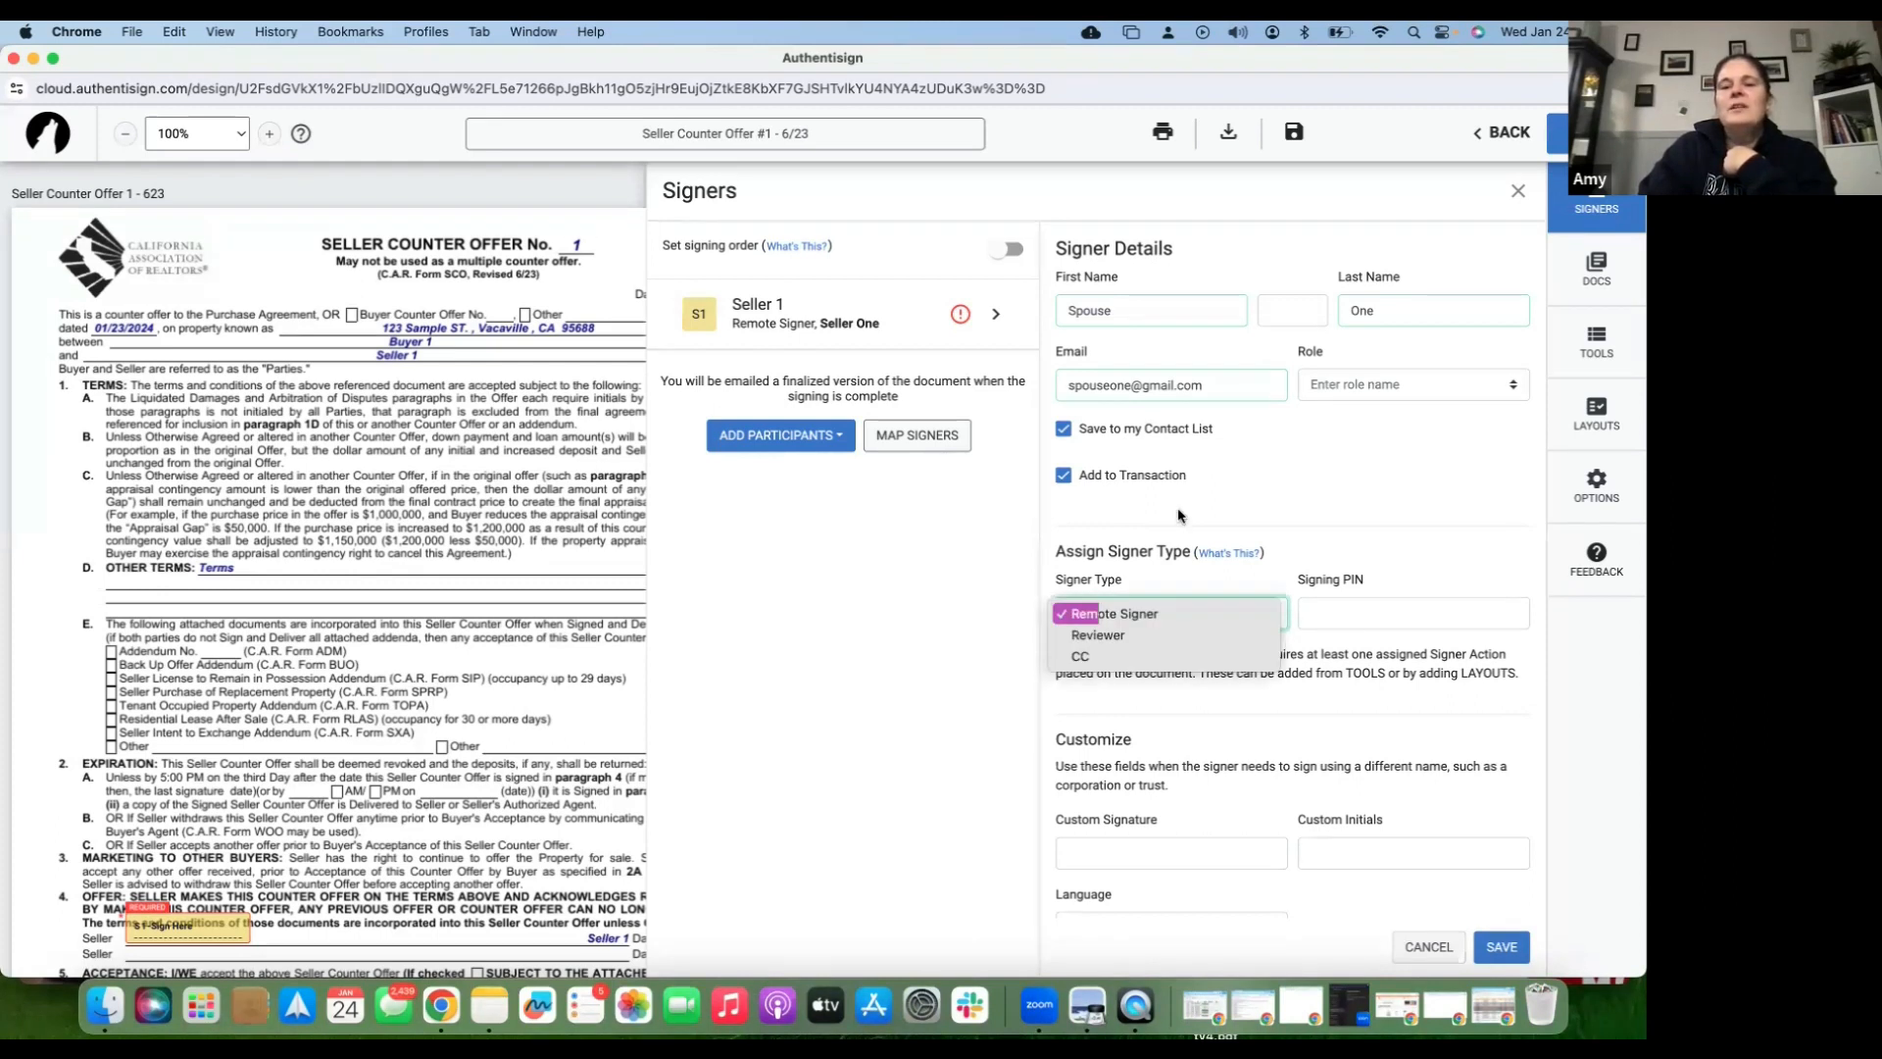
click(1155, 635)
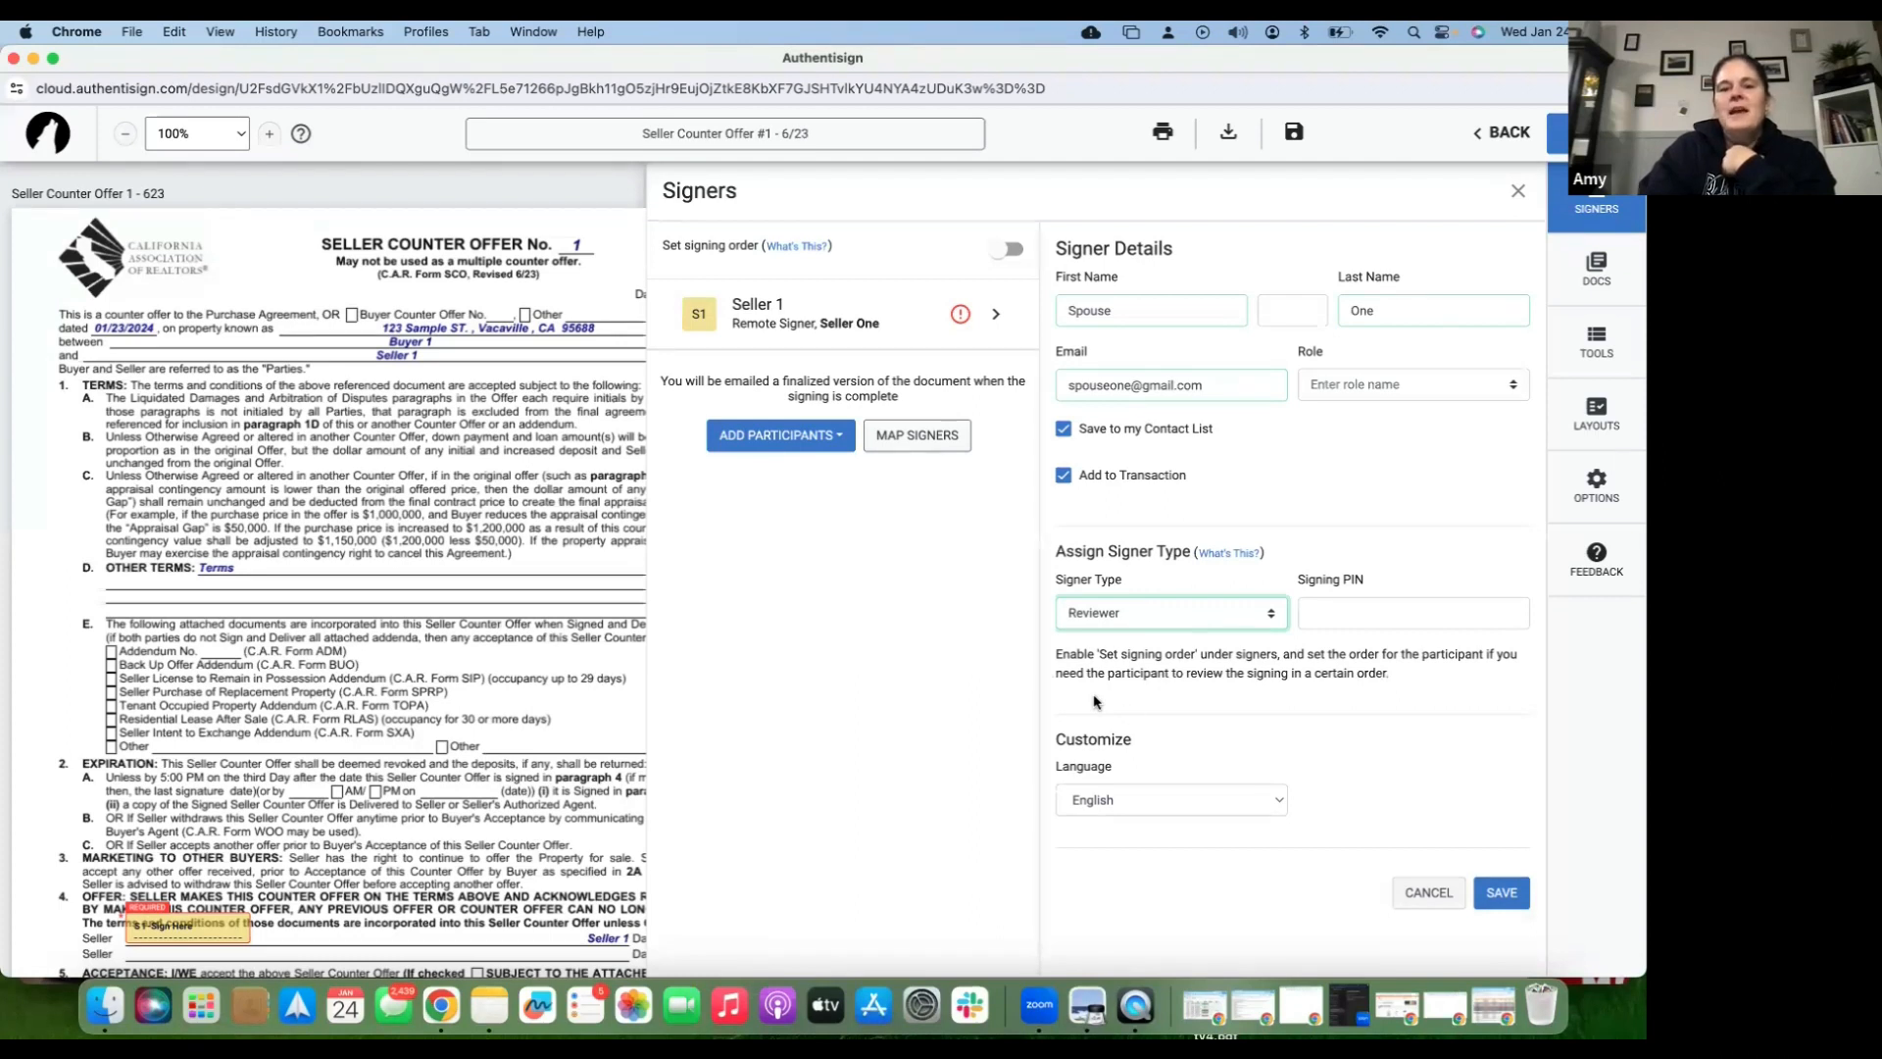
click(1520, 891)
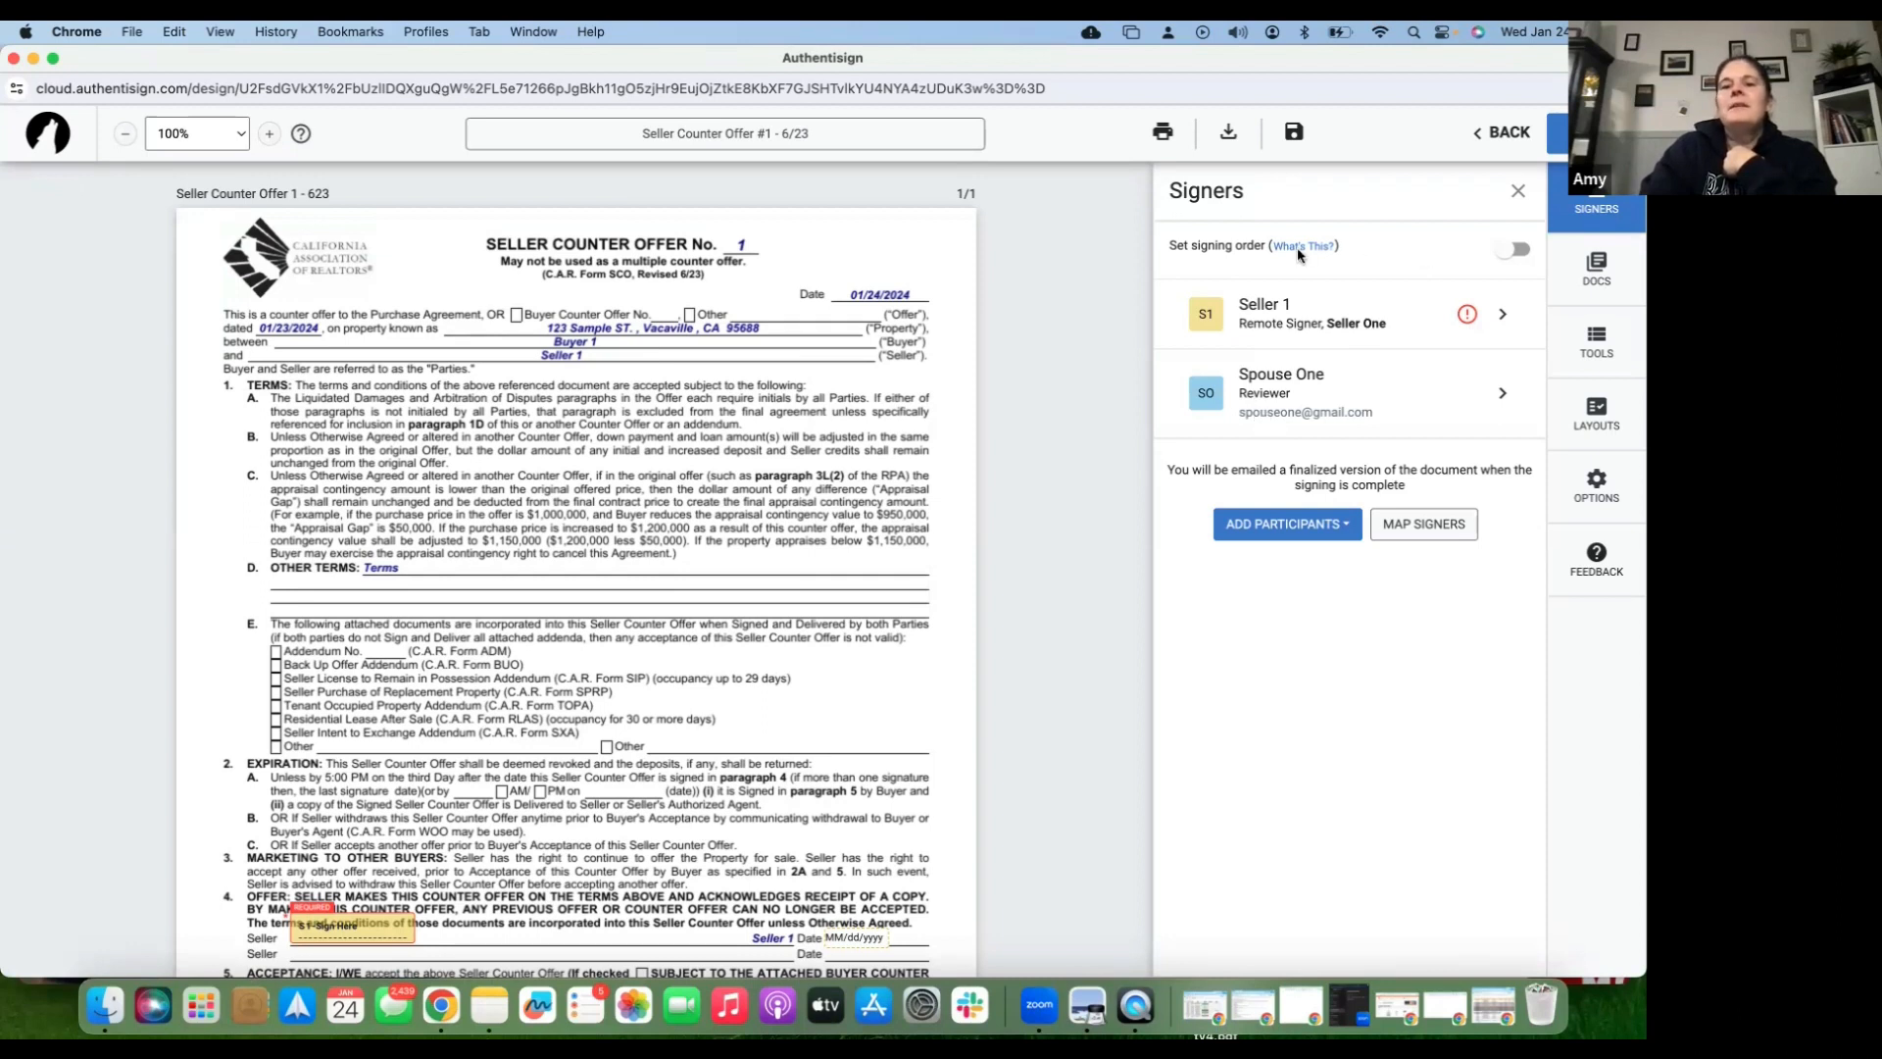
click(1506, 257)
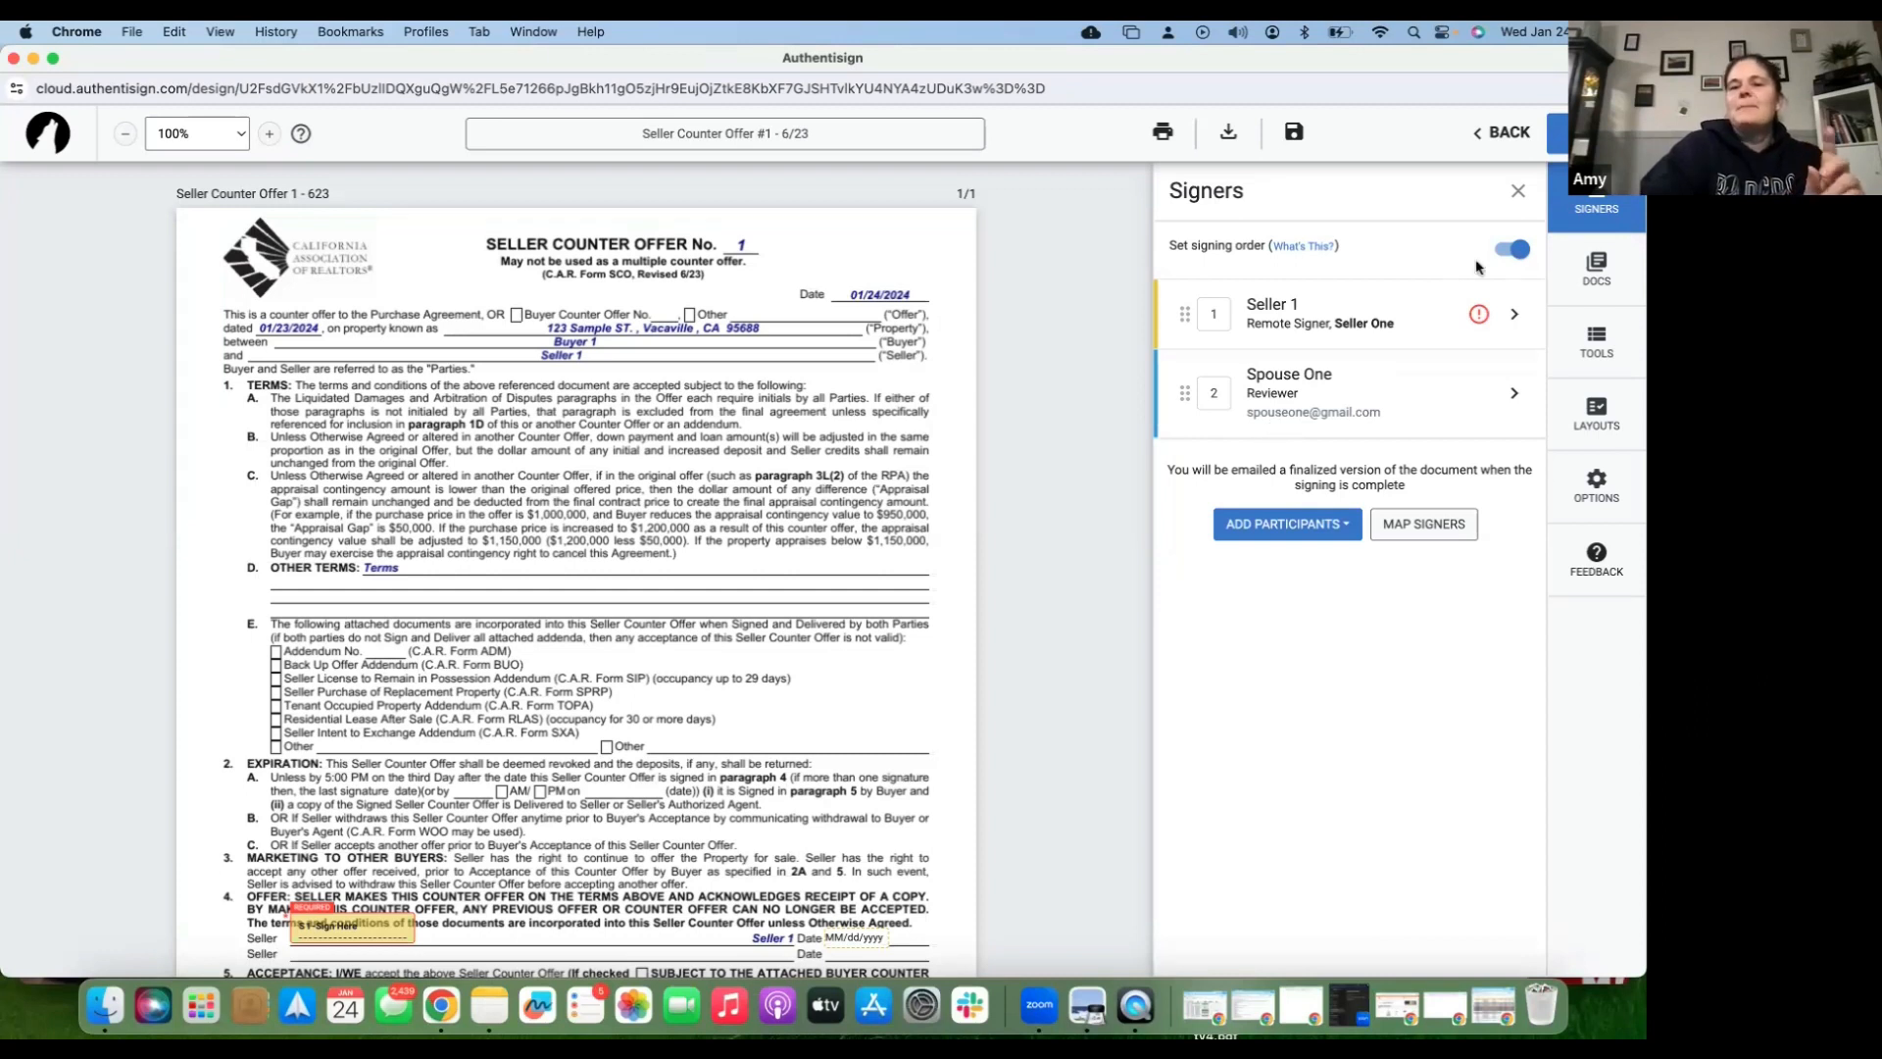
click(1522, 253)
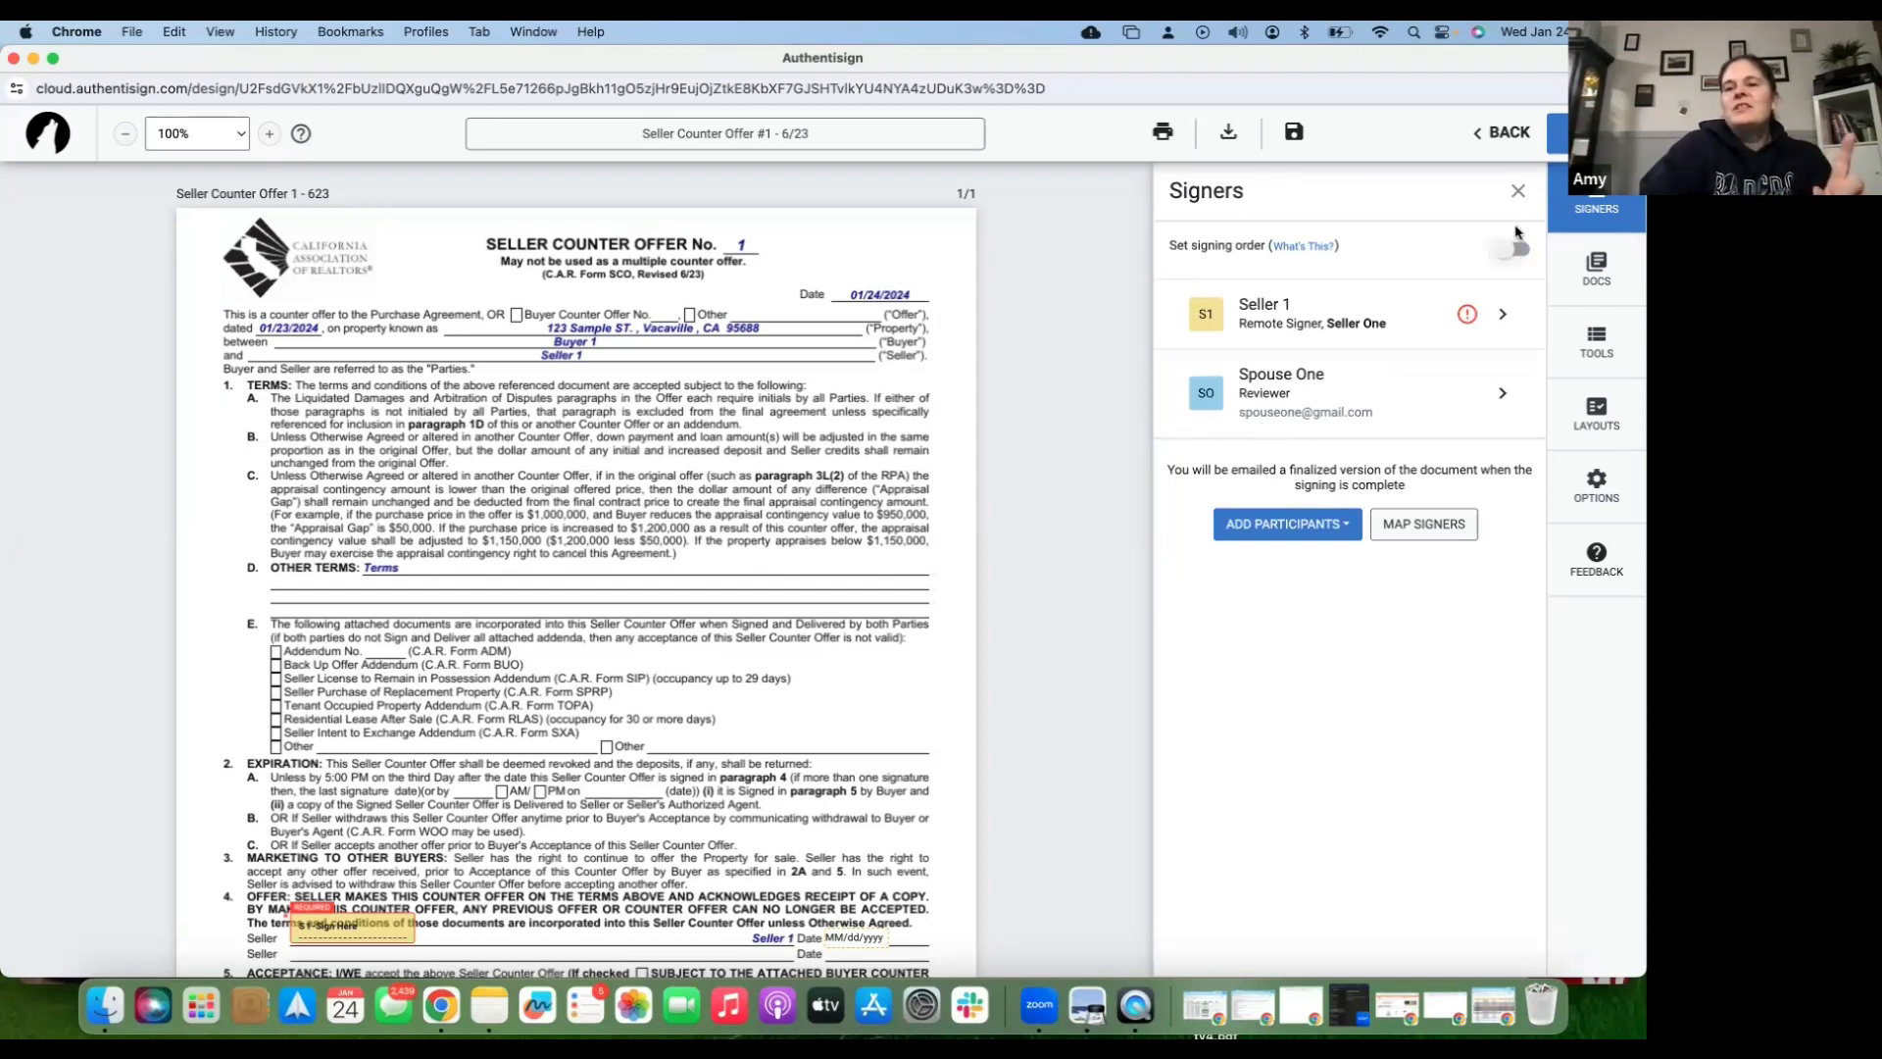
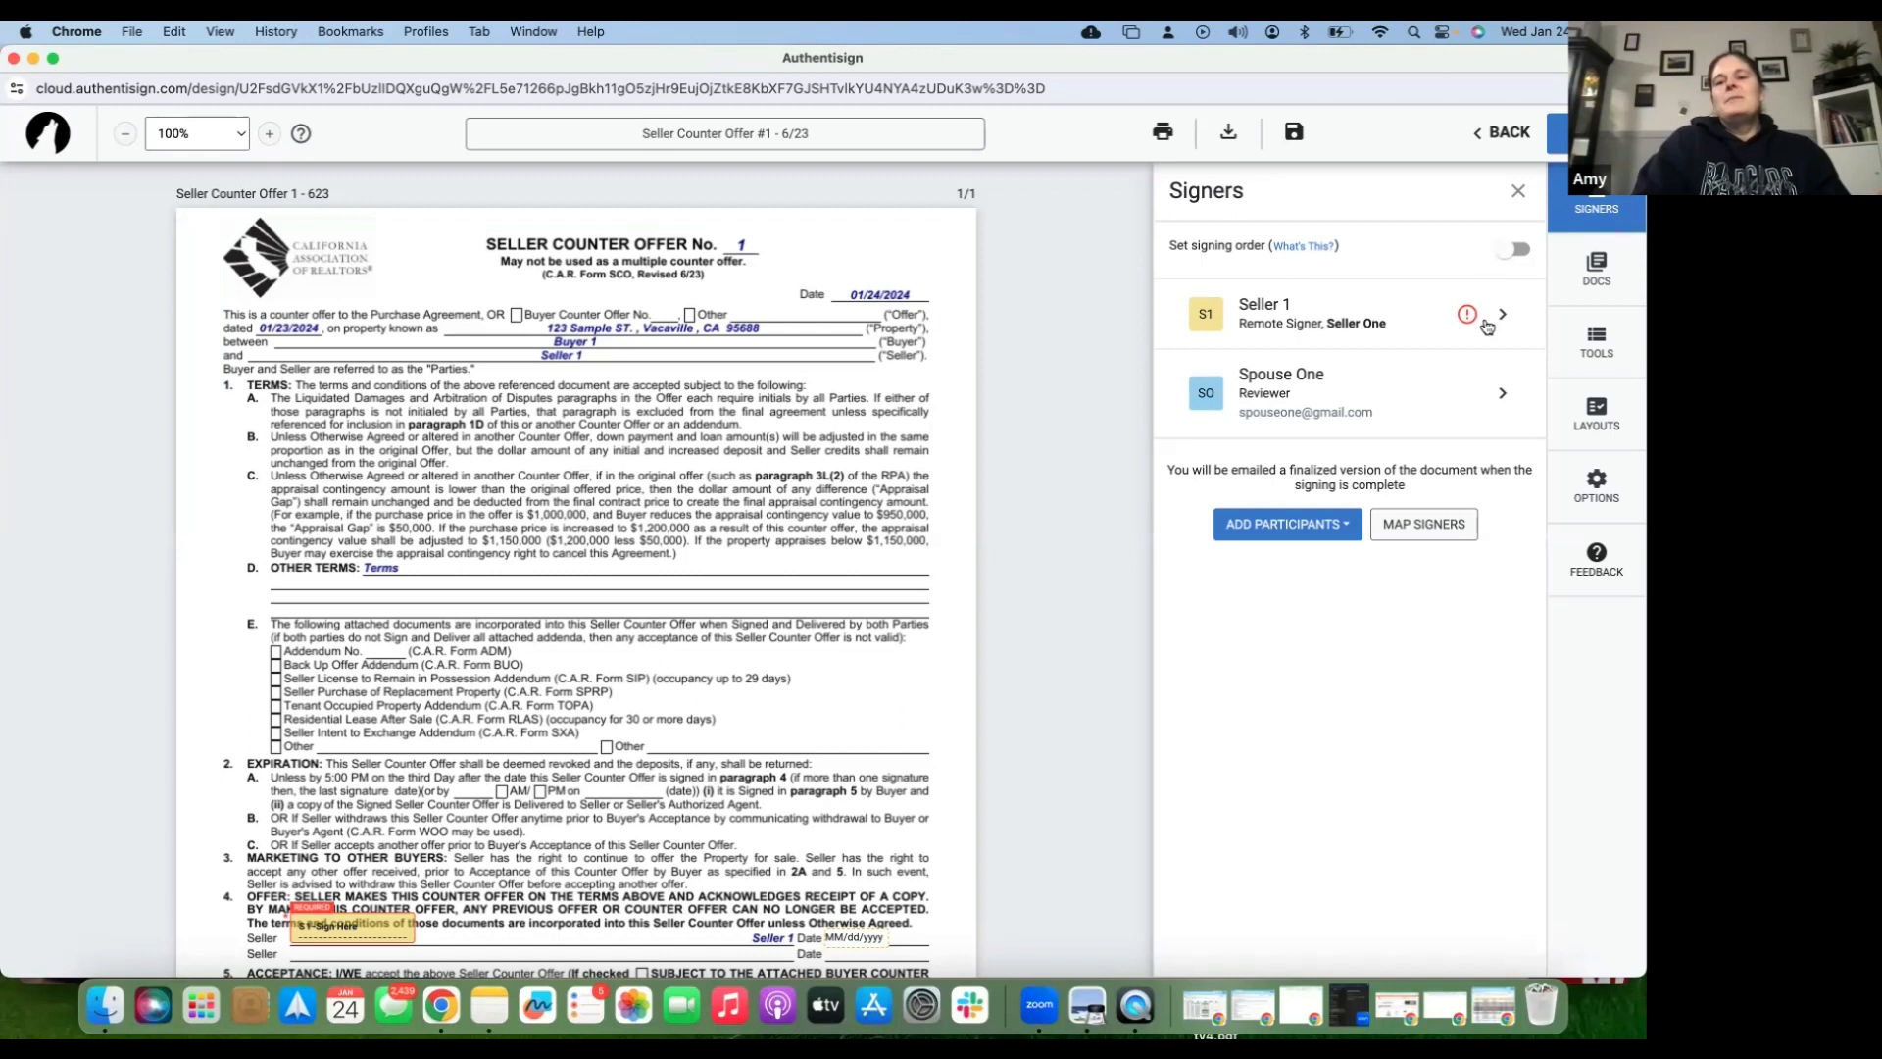
- Enter Seller 1's e-mail address, update the transaction contact with it, and save the signer
click(1502, 316)
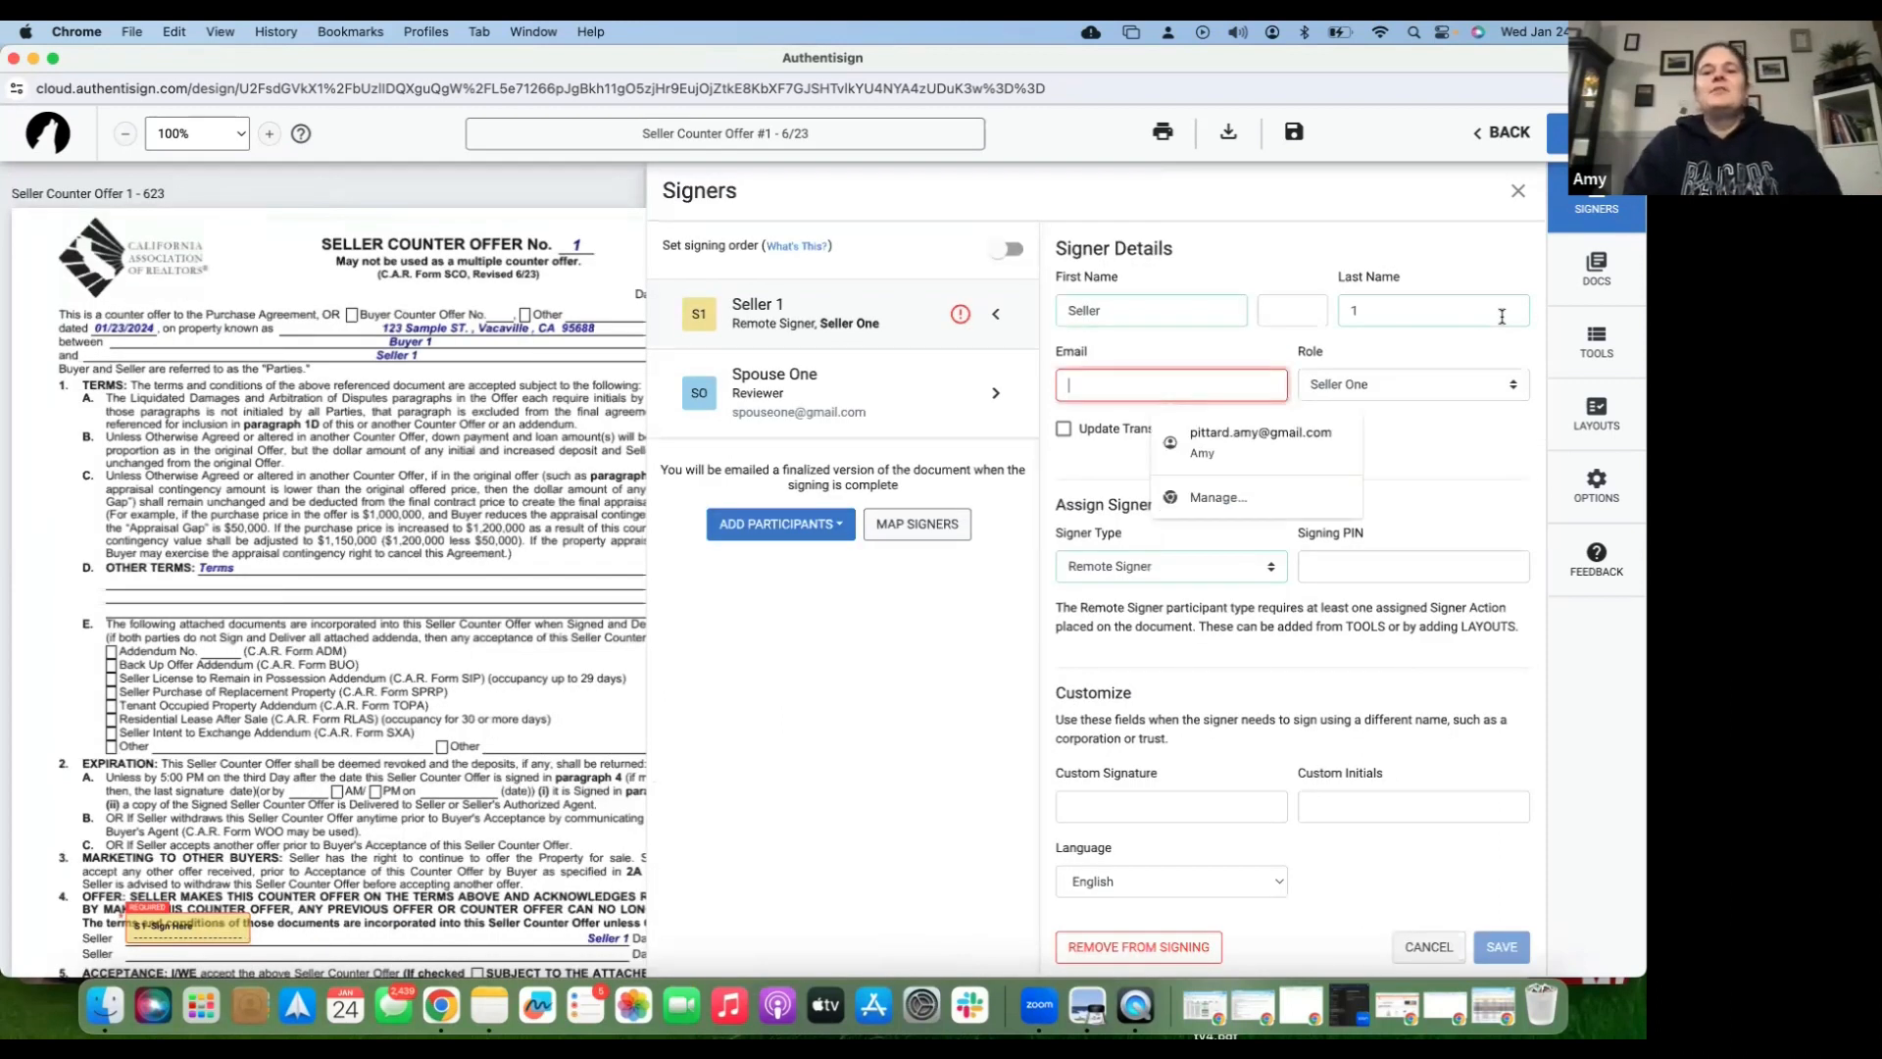
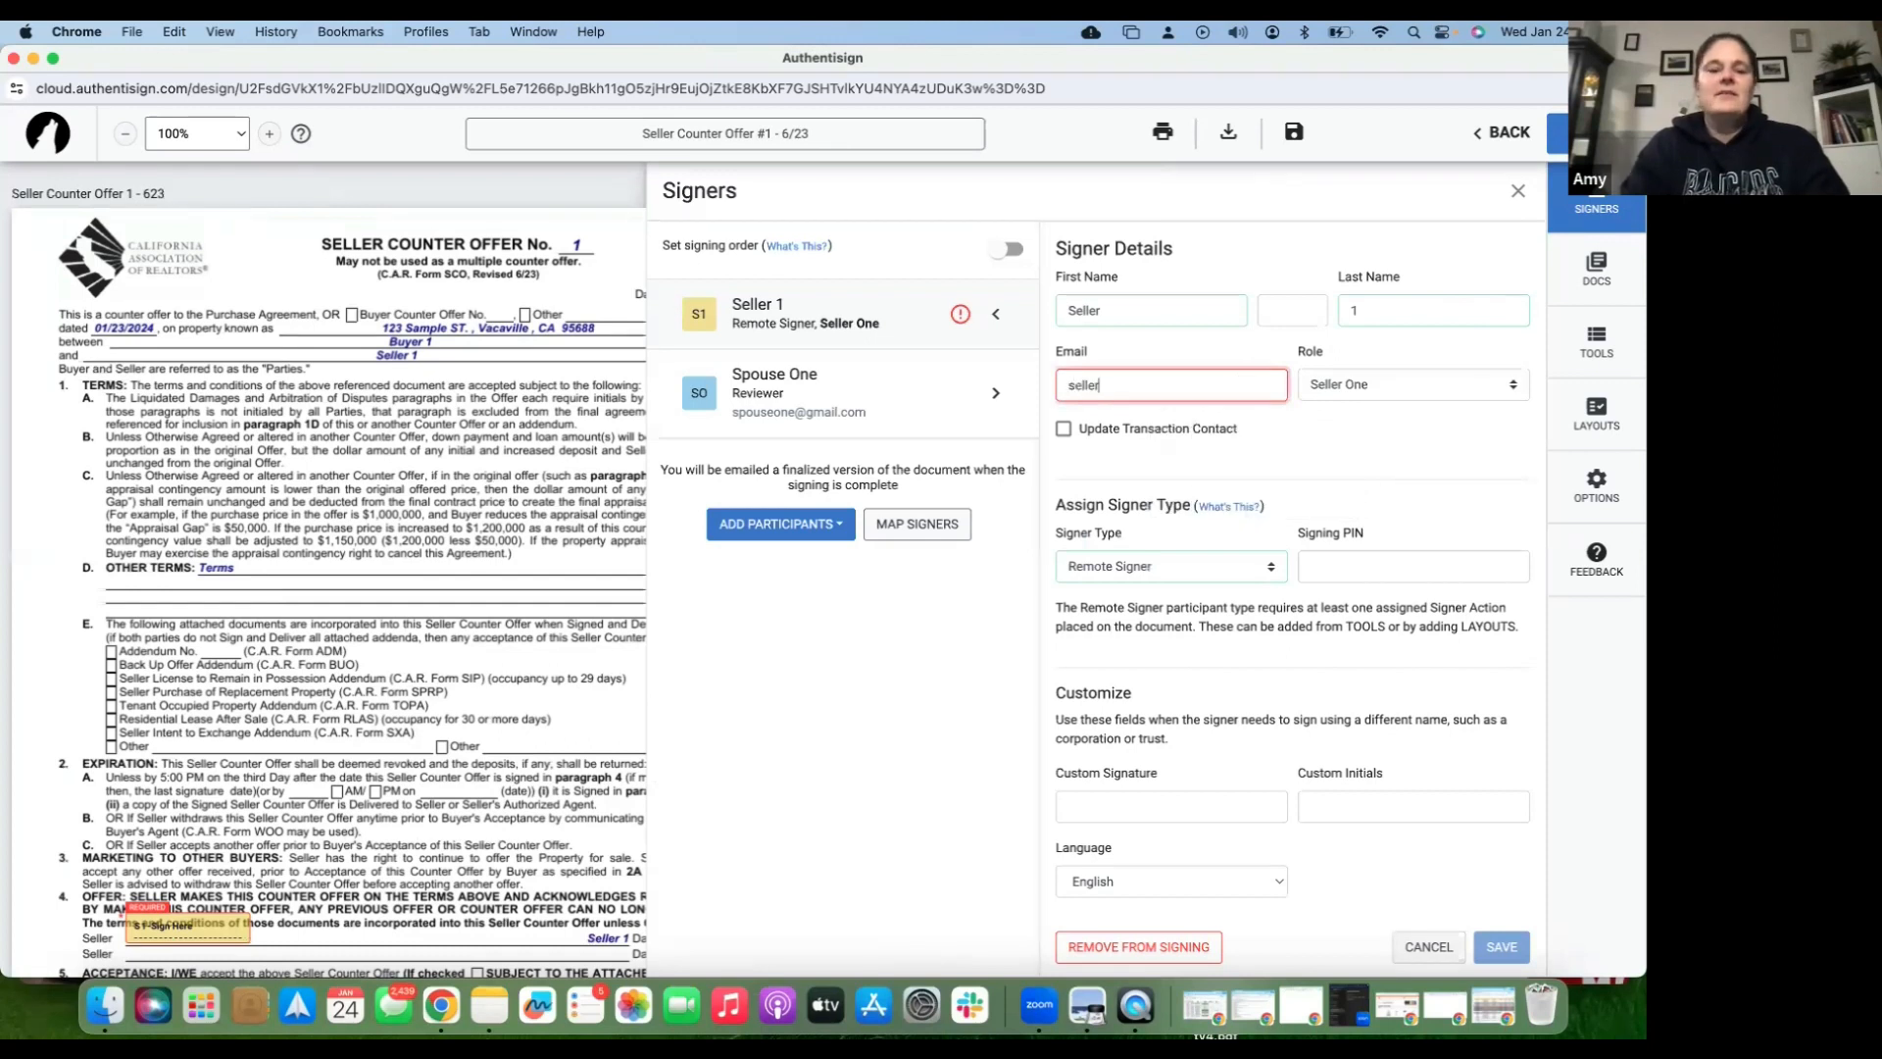
key(Tab)
click(1237, 461)
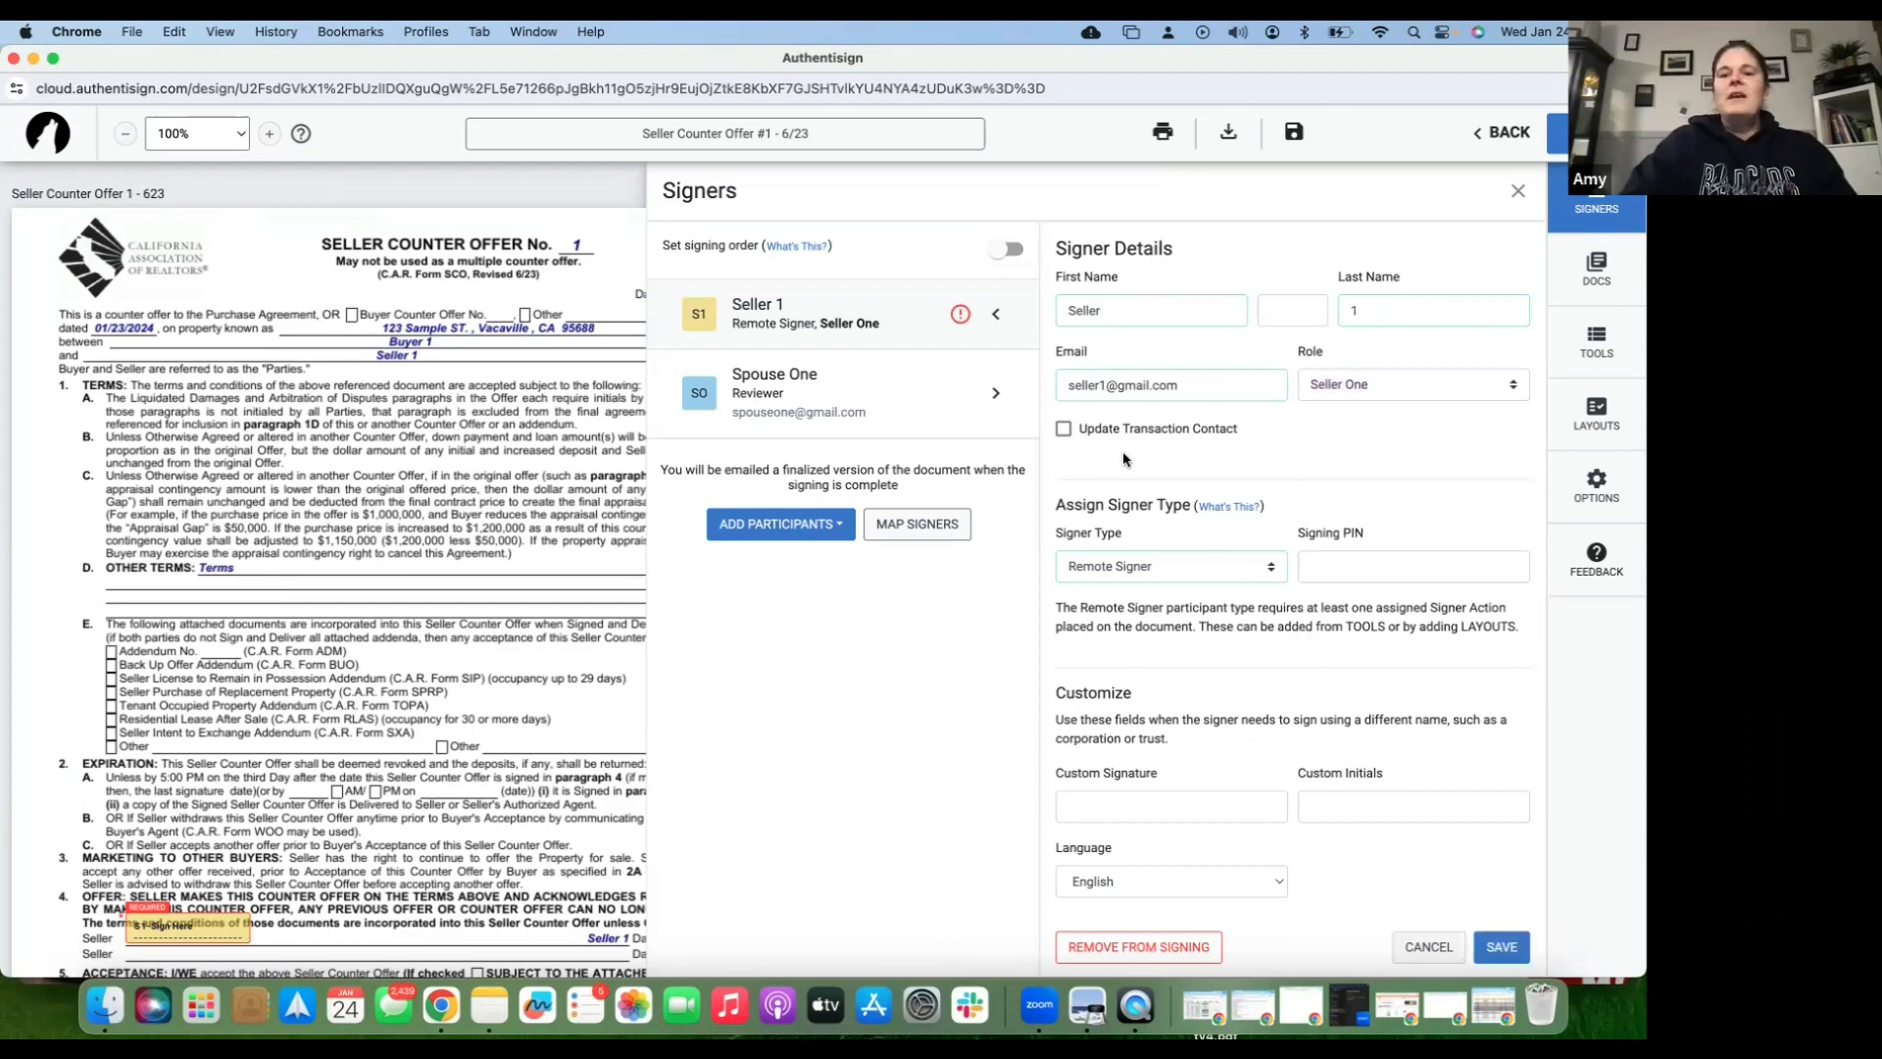
click(1063, 431)
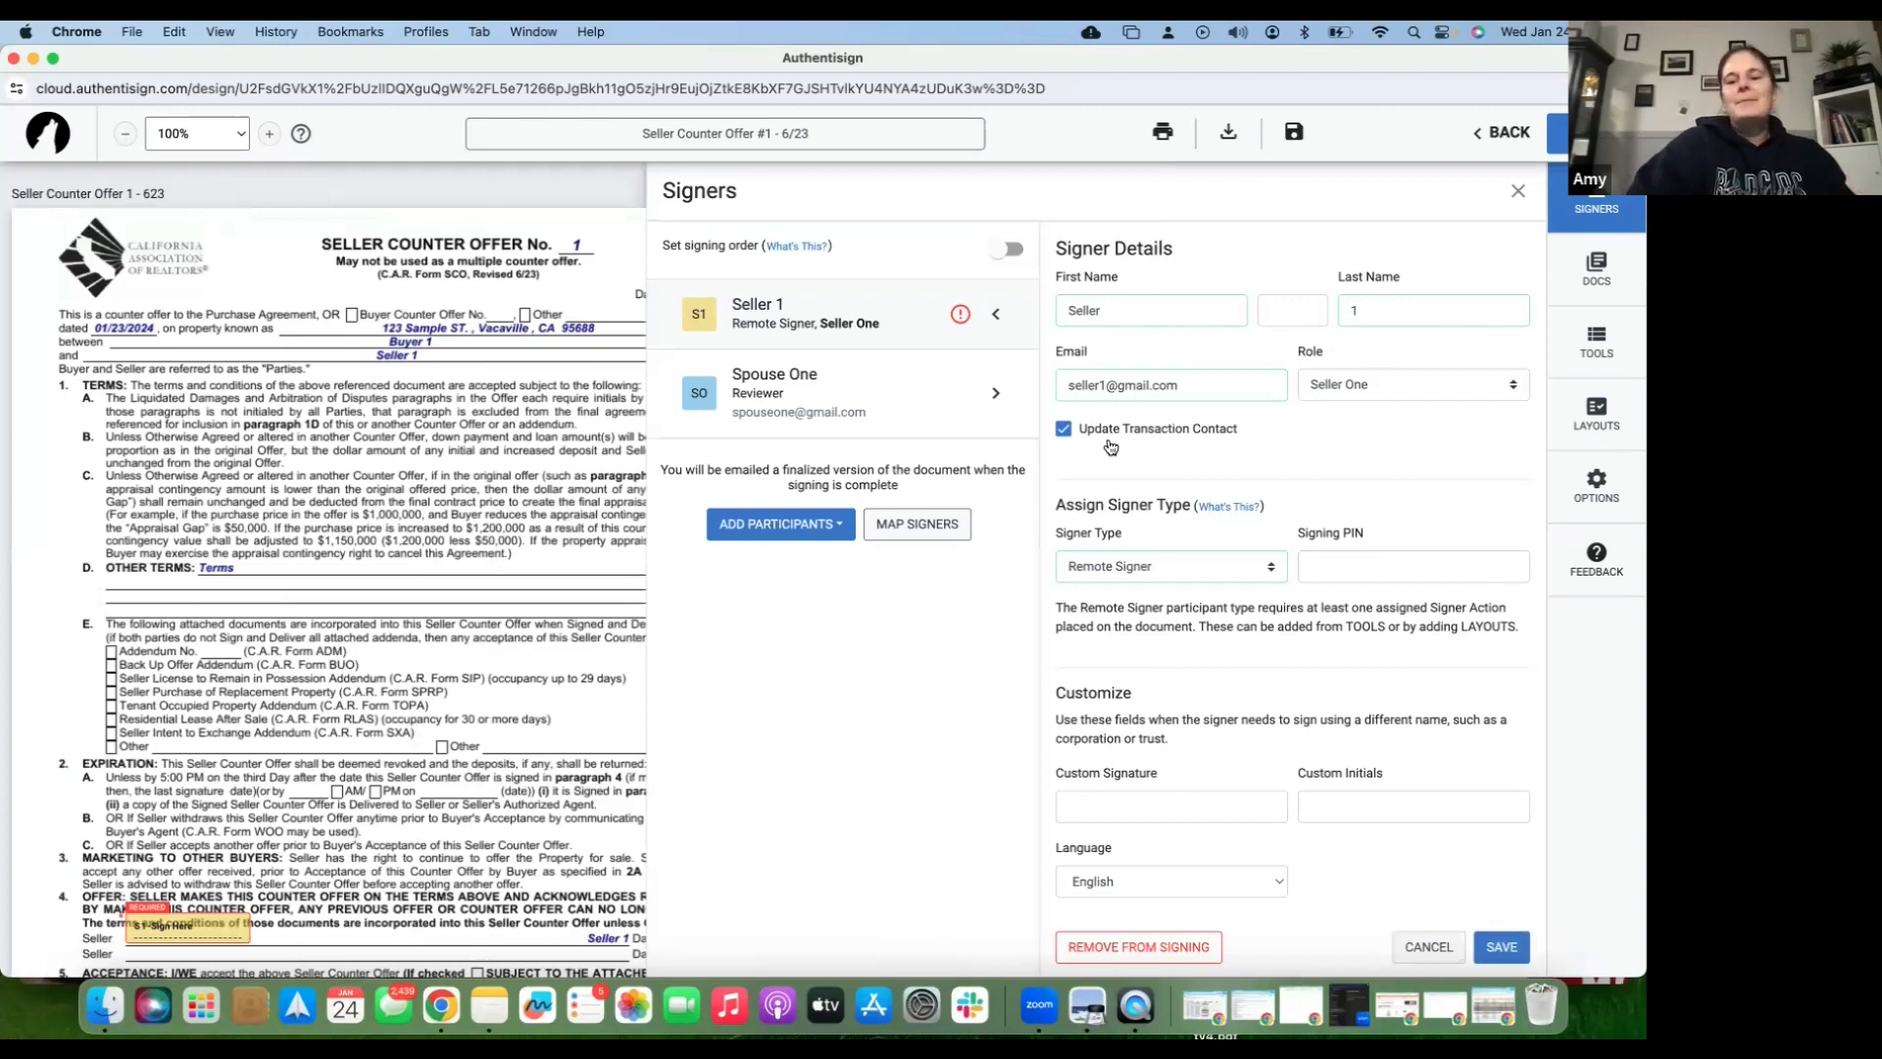
scroll(1114, 506, down, 3)
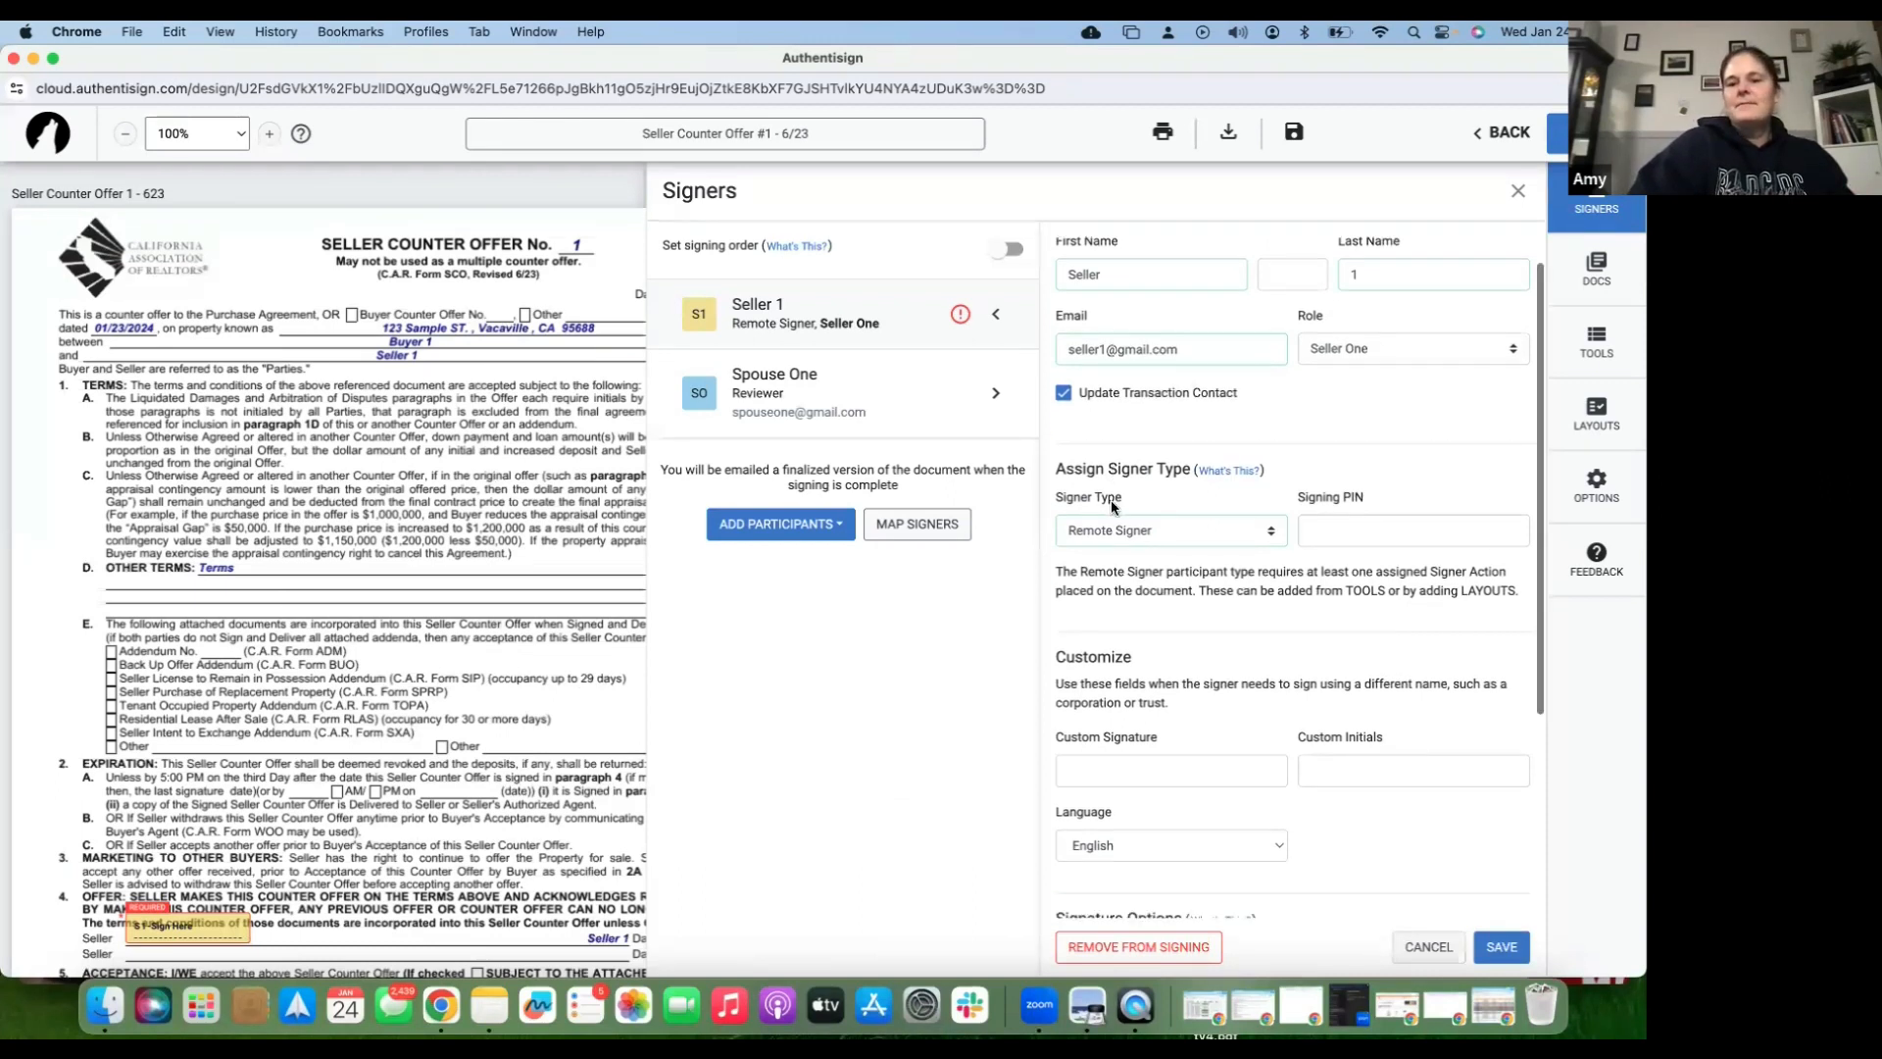
click(1511, 943)
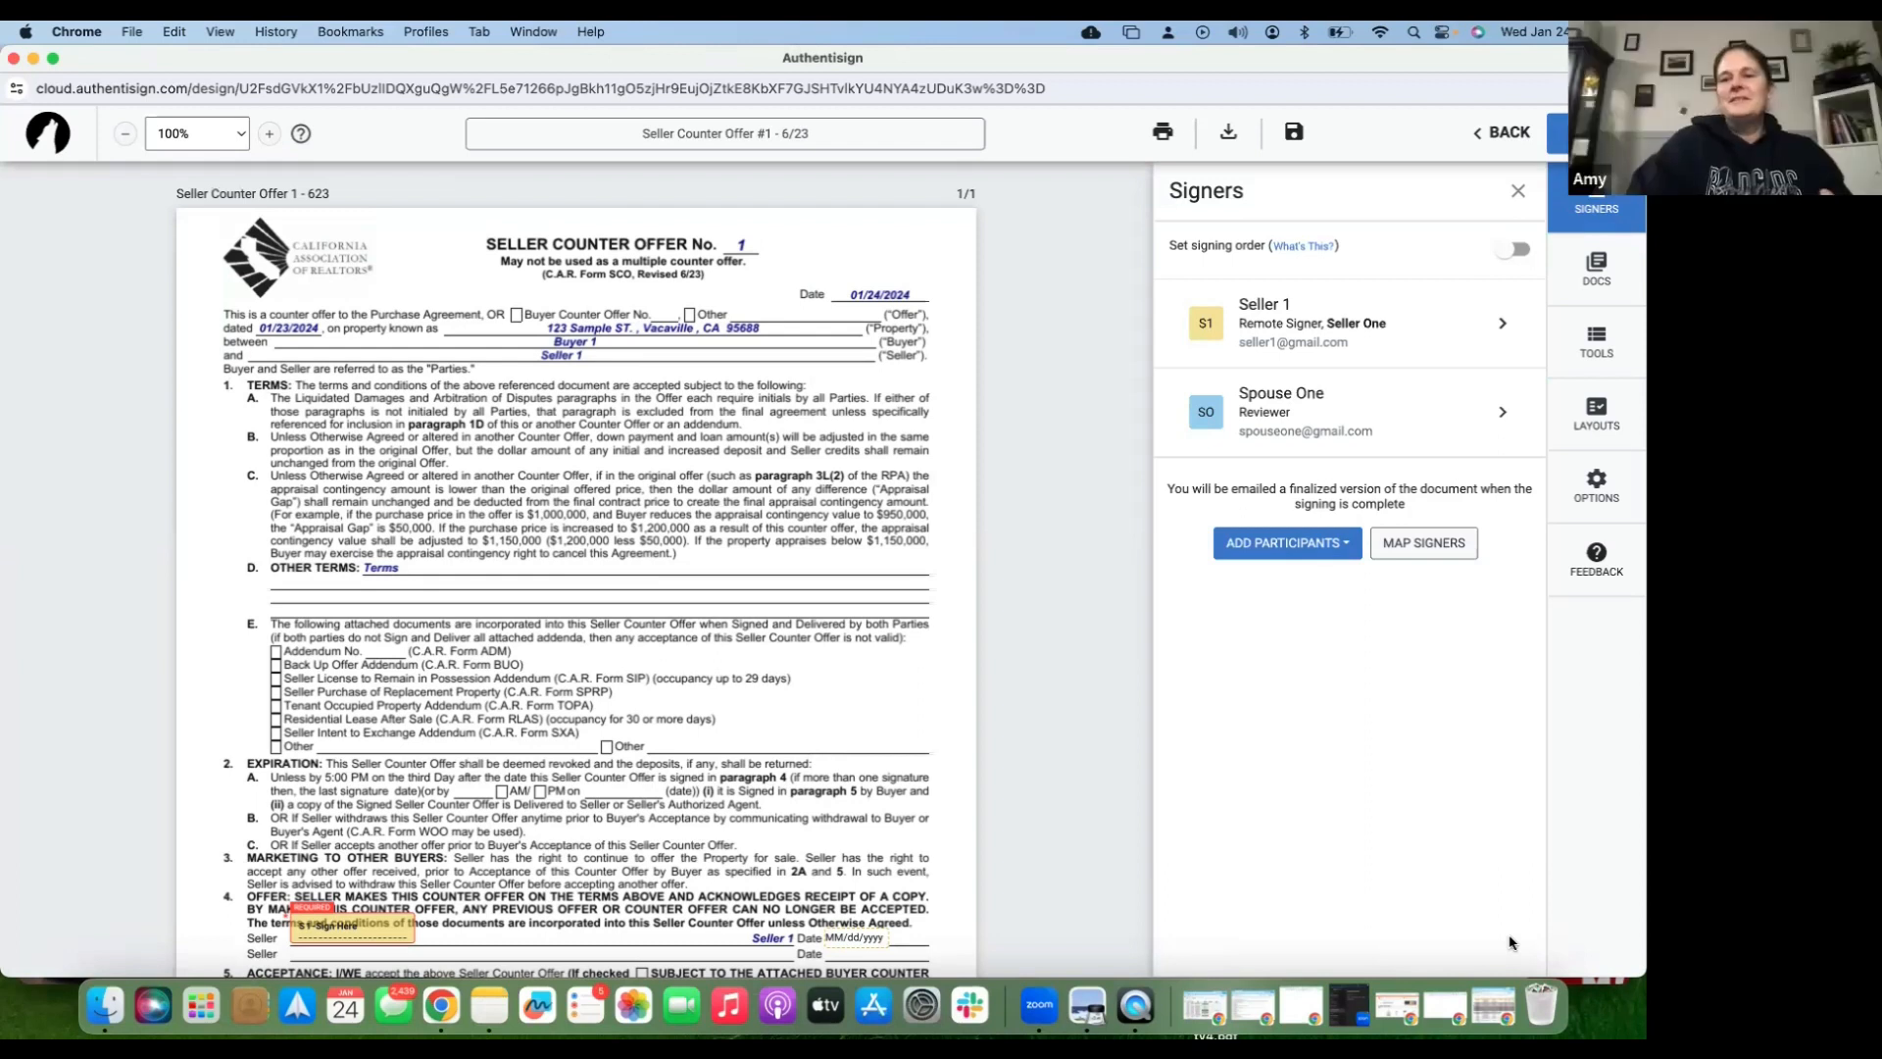
- Add the Market Conditions Advisory - 12/21 form from the transaction to the signing package
click(1597, 284)
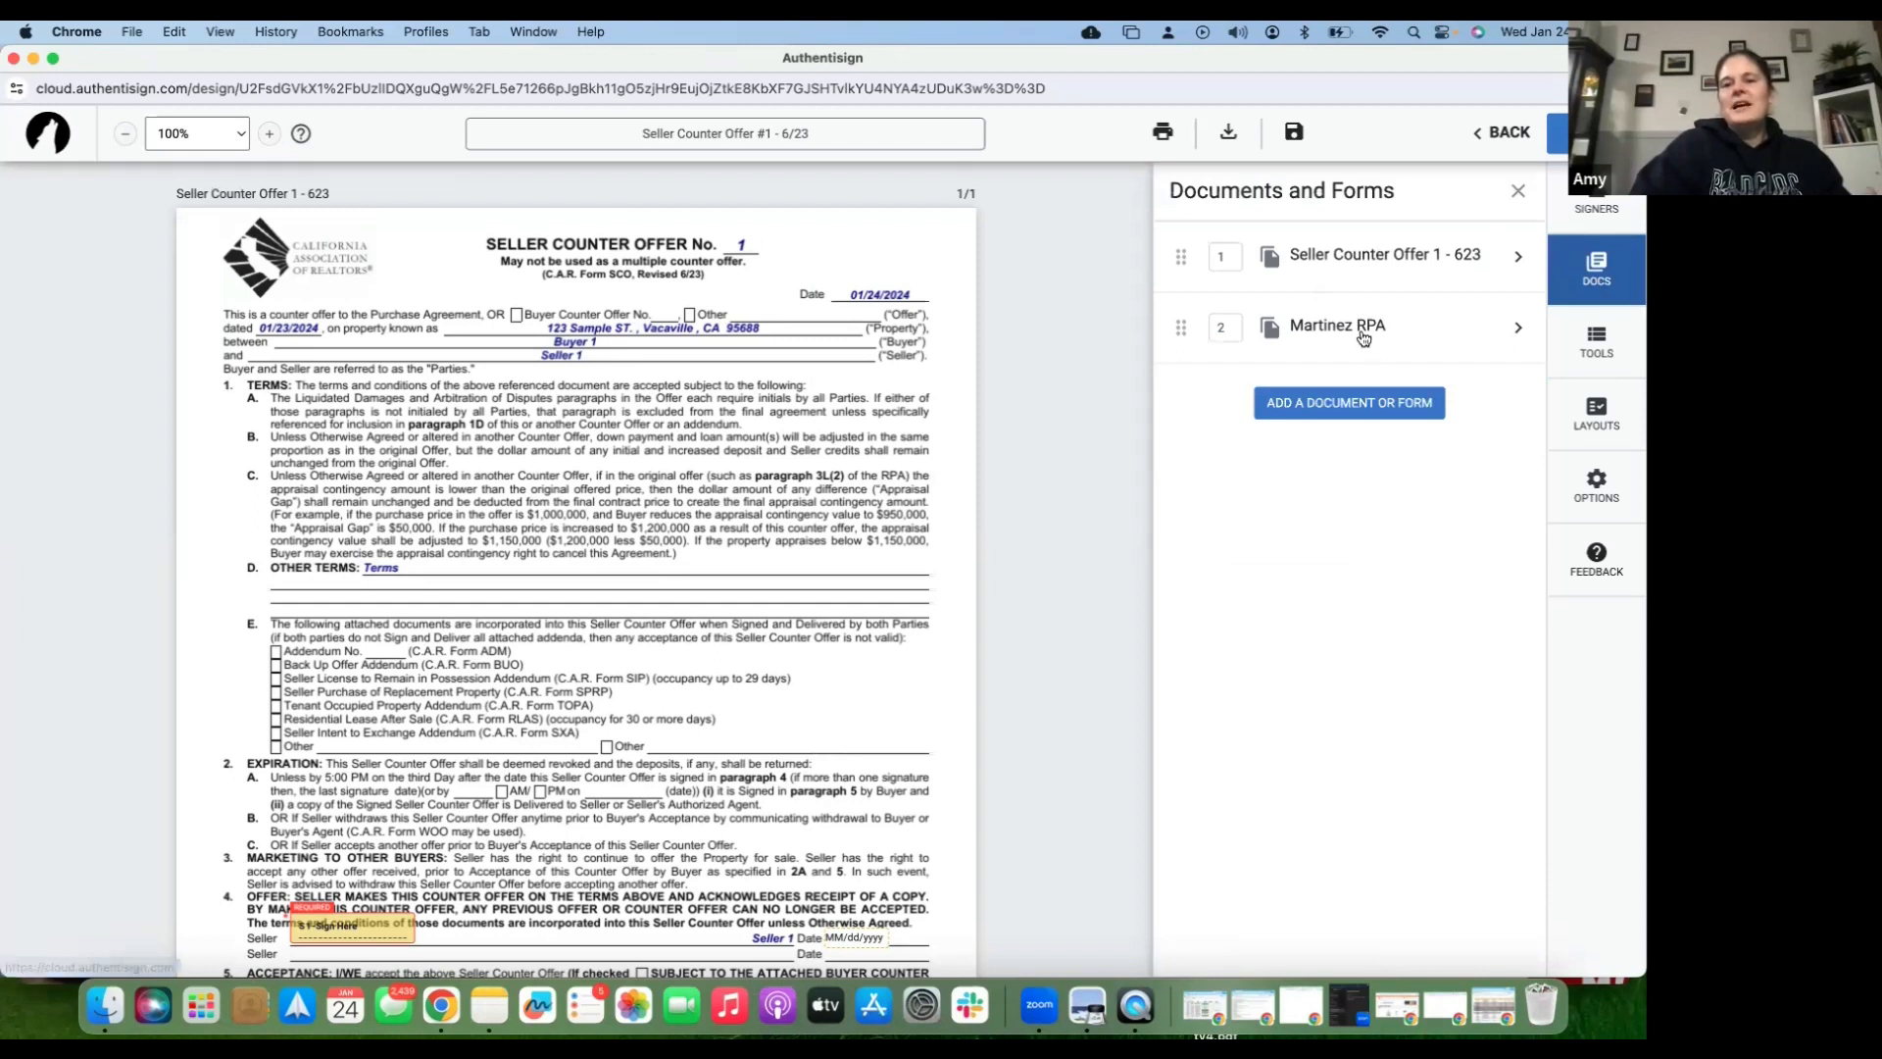
click(1361, 407)
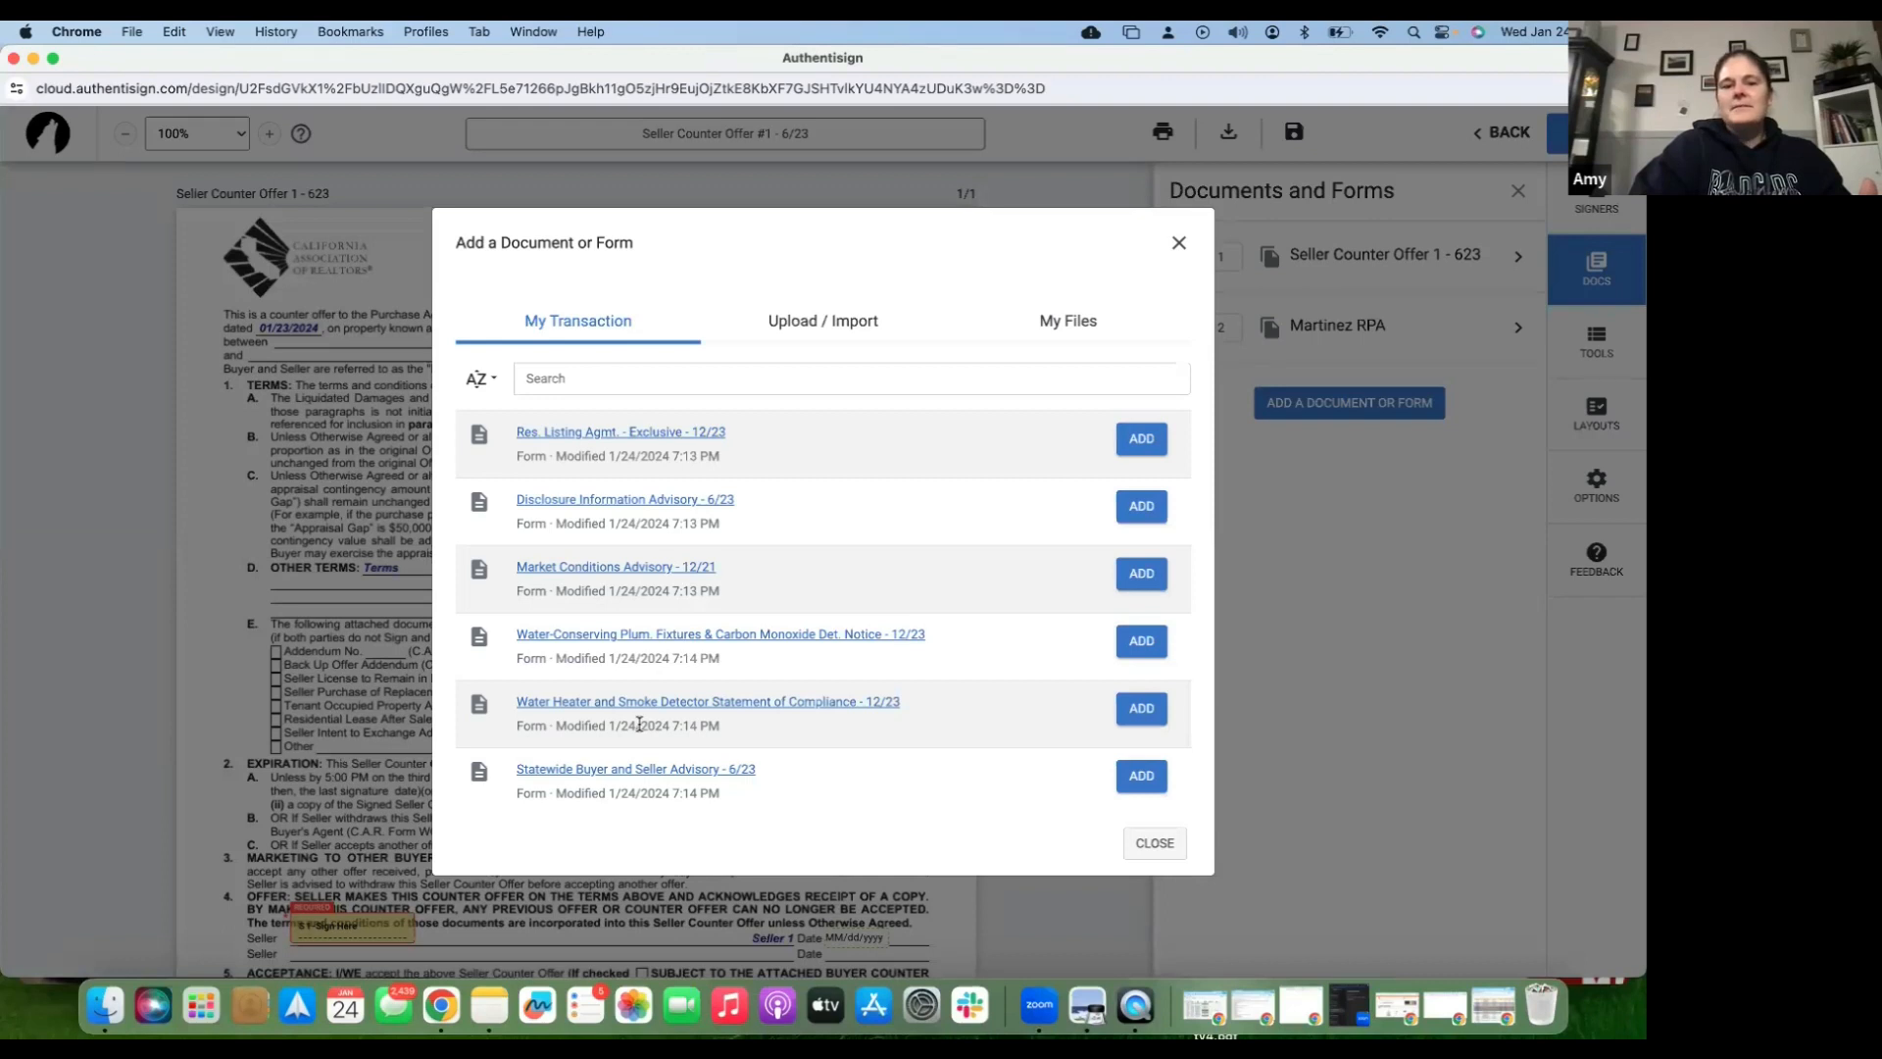
click(1142, 577)
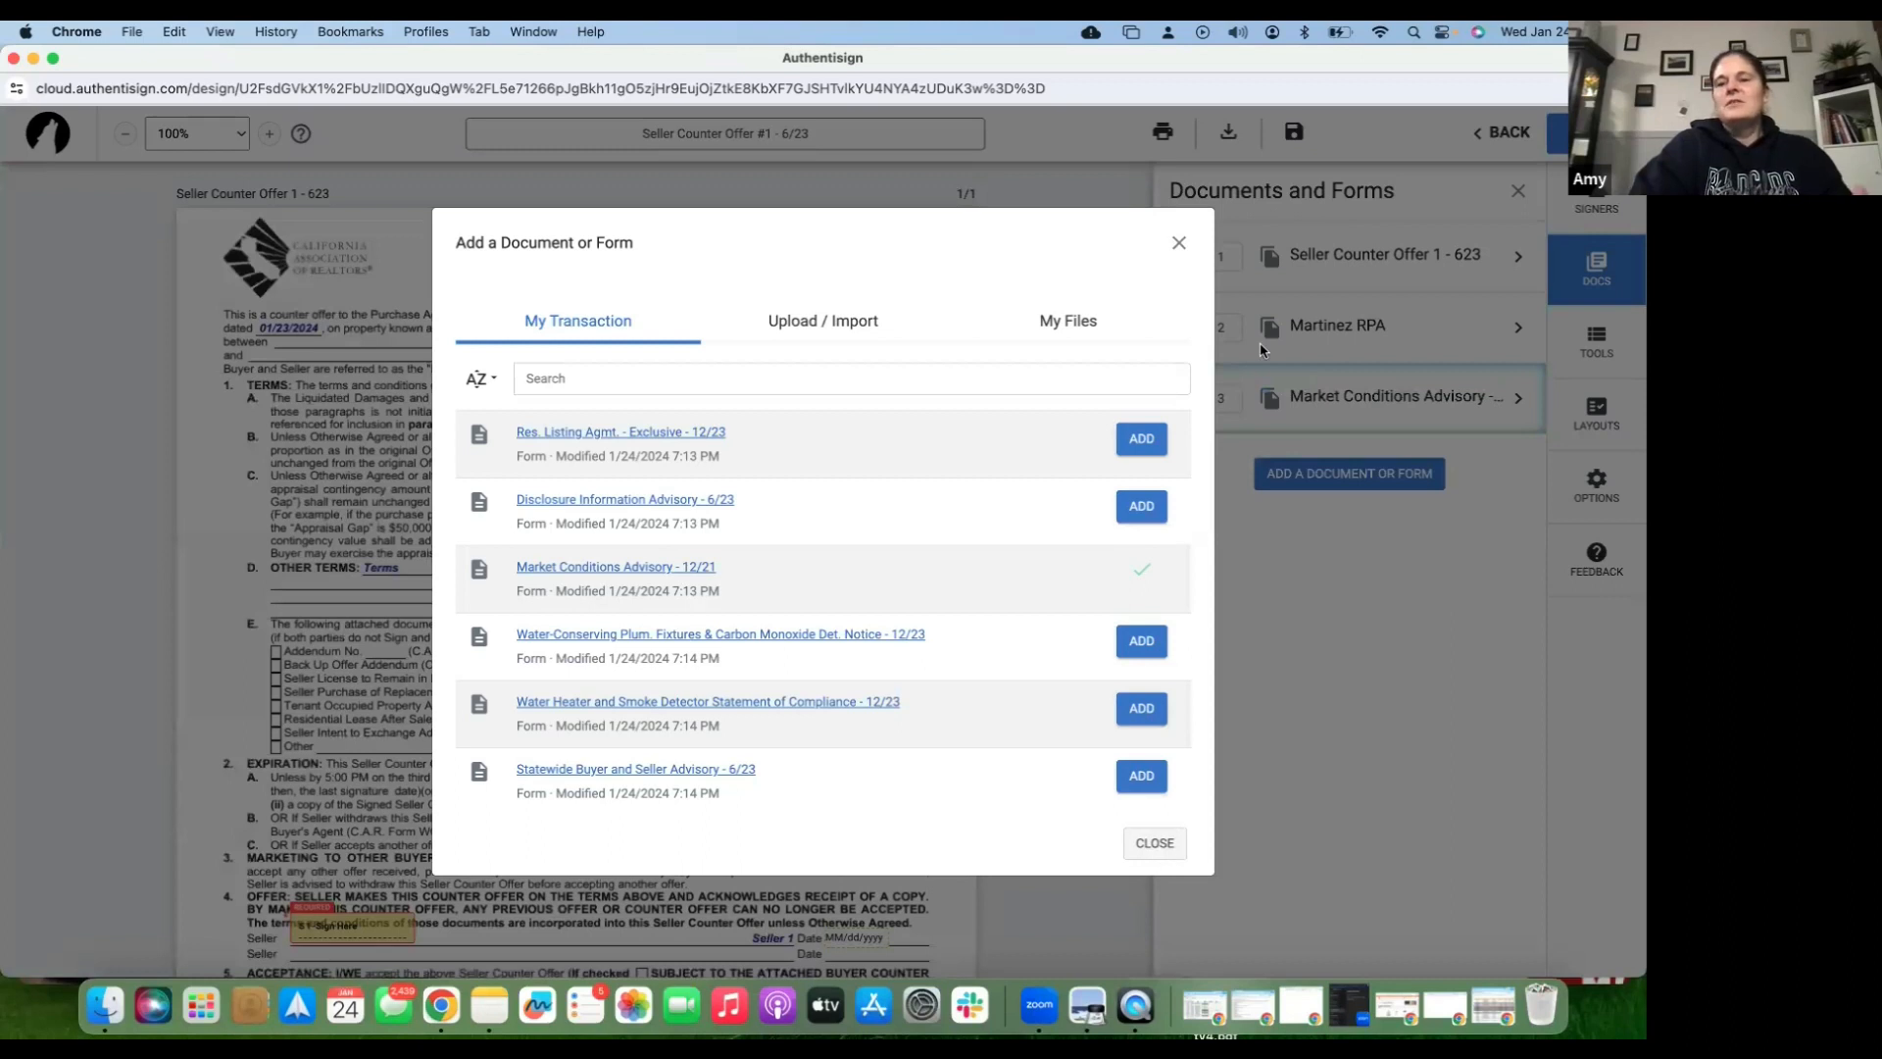
click(1161, 853)
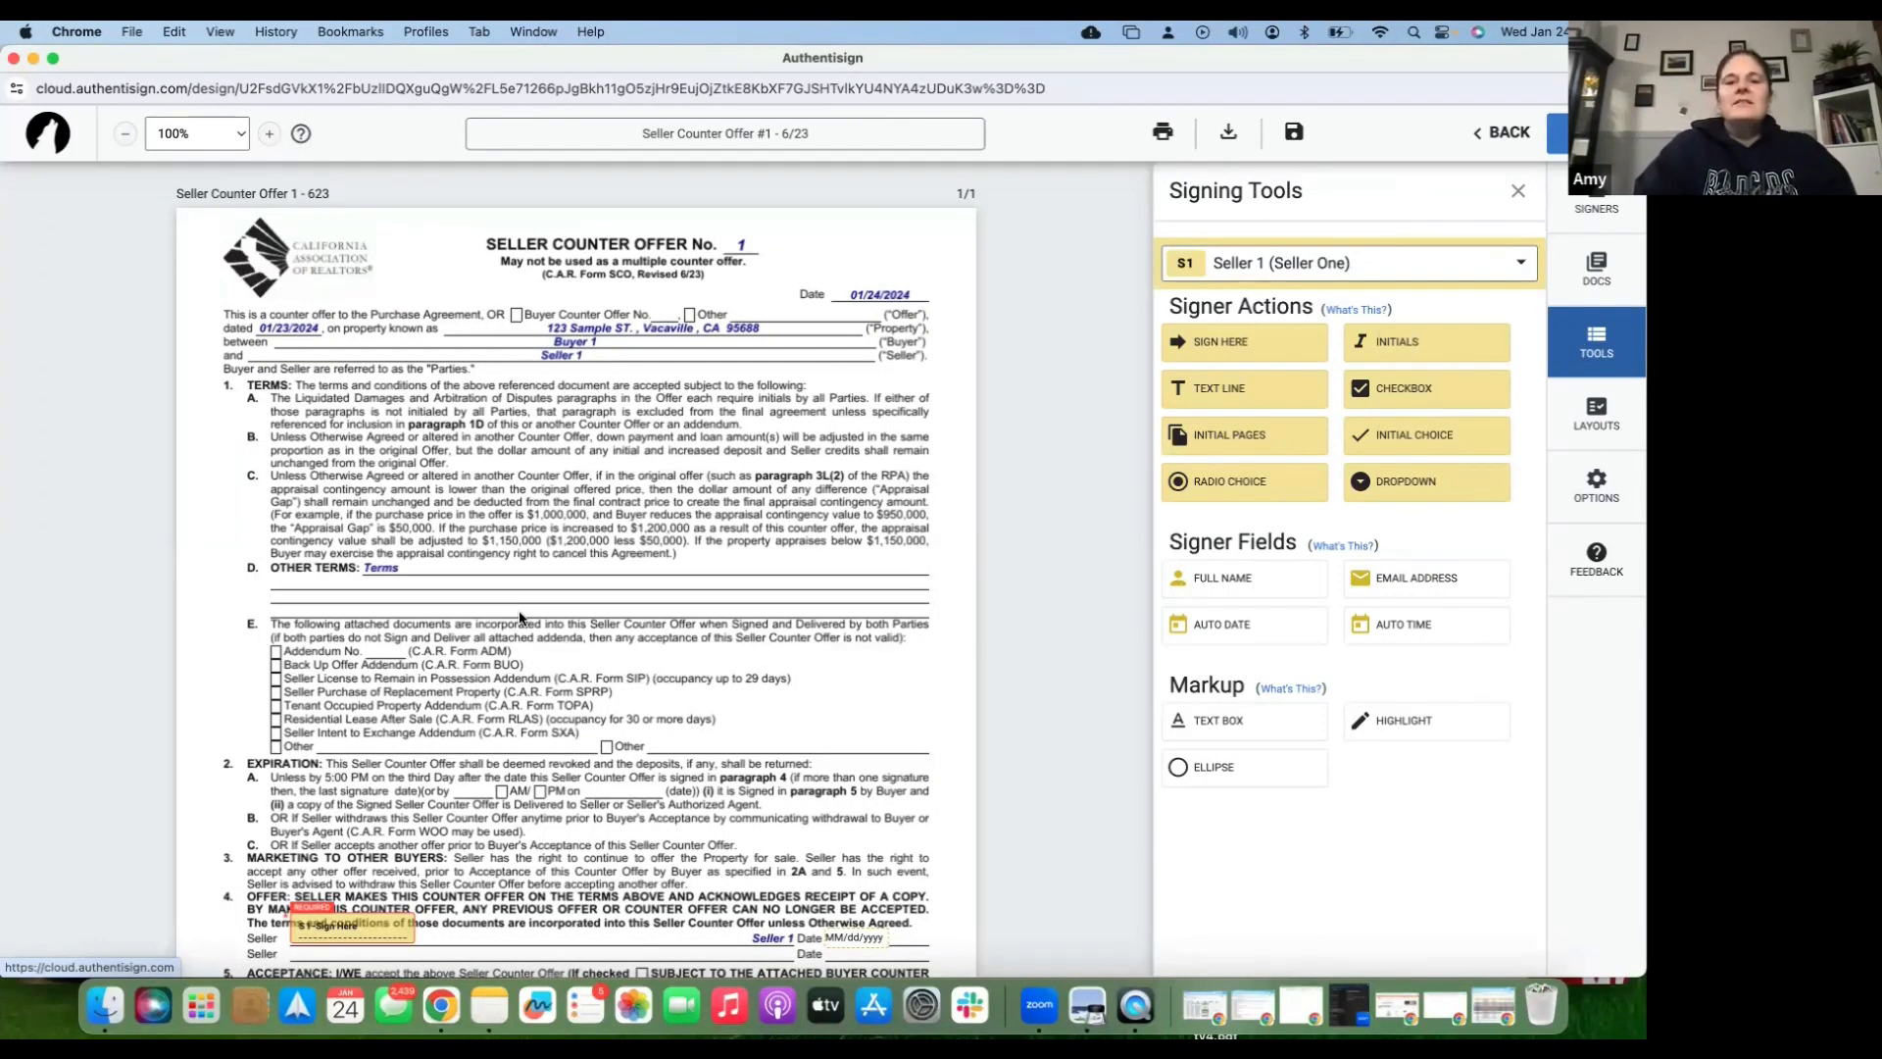
scroll(373, 786, down, 3)
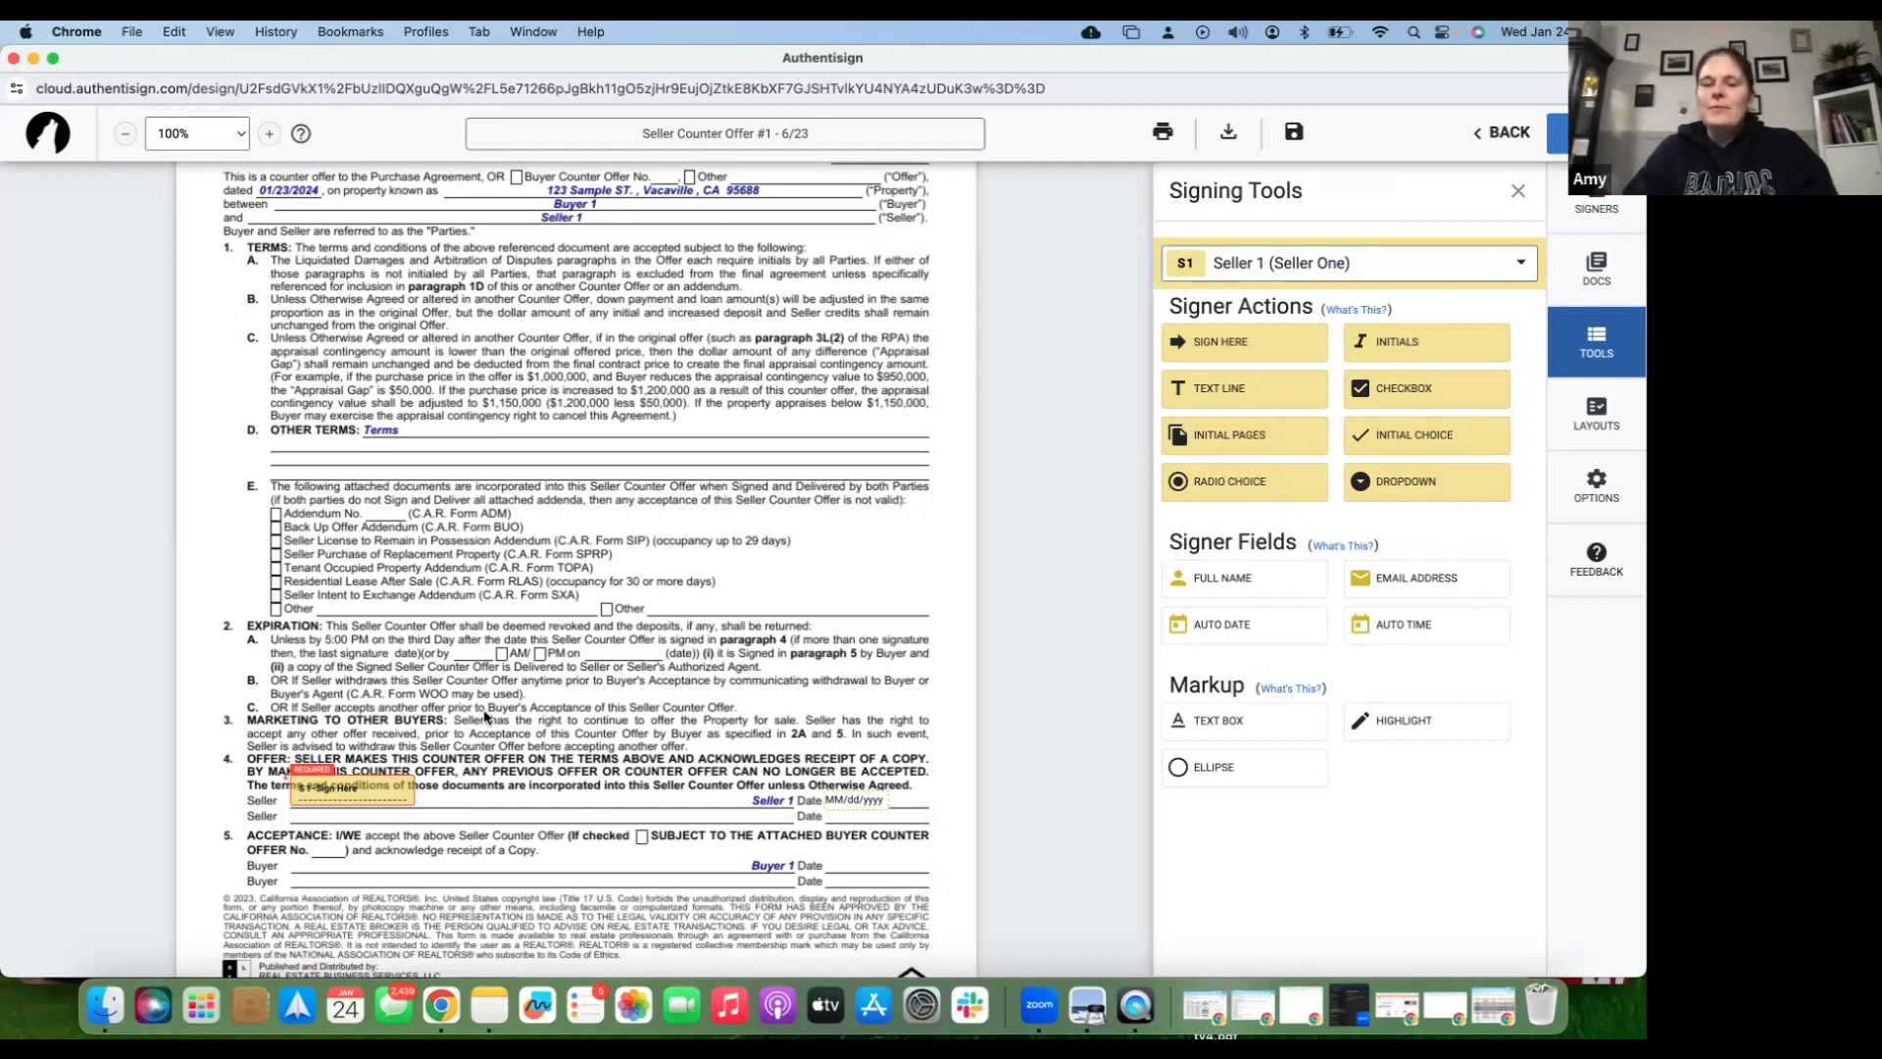
scroll(526, 695, down, 1)
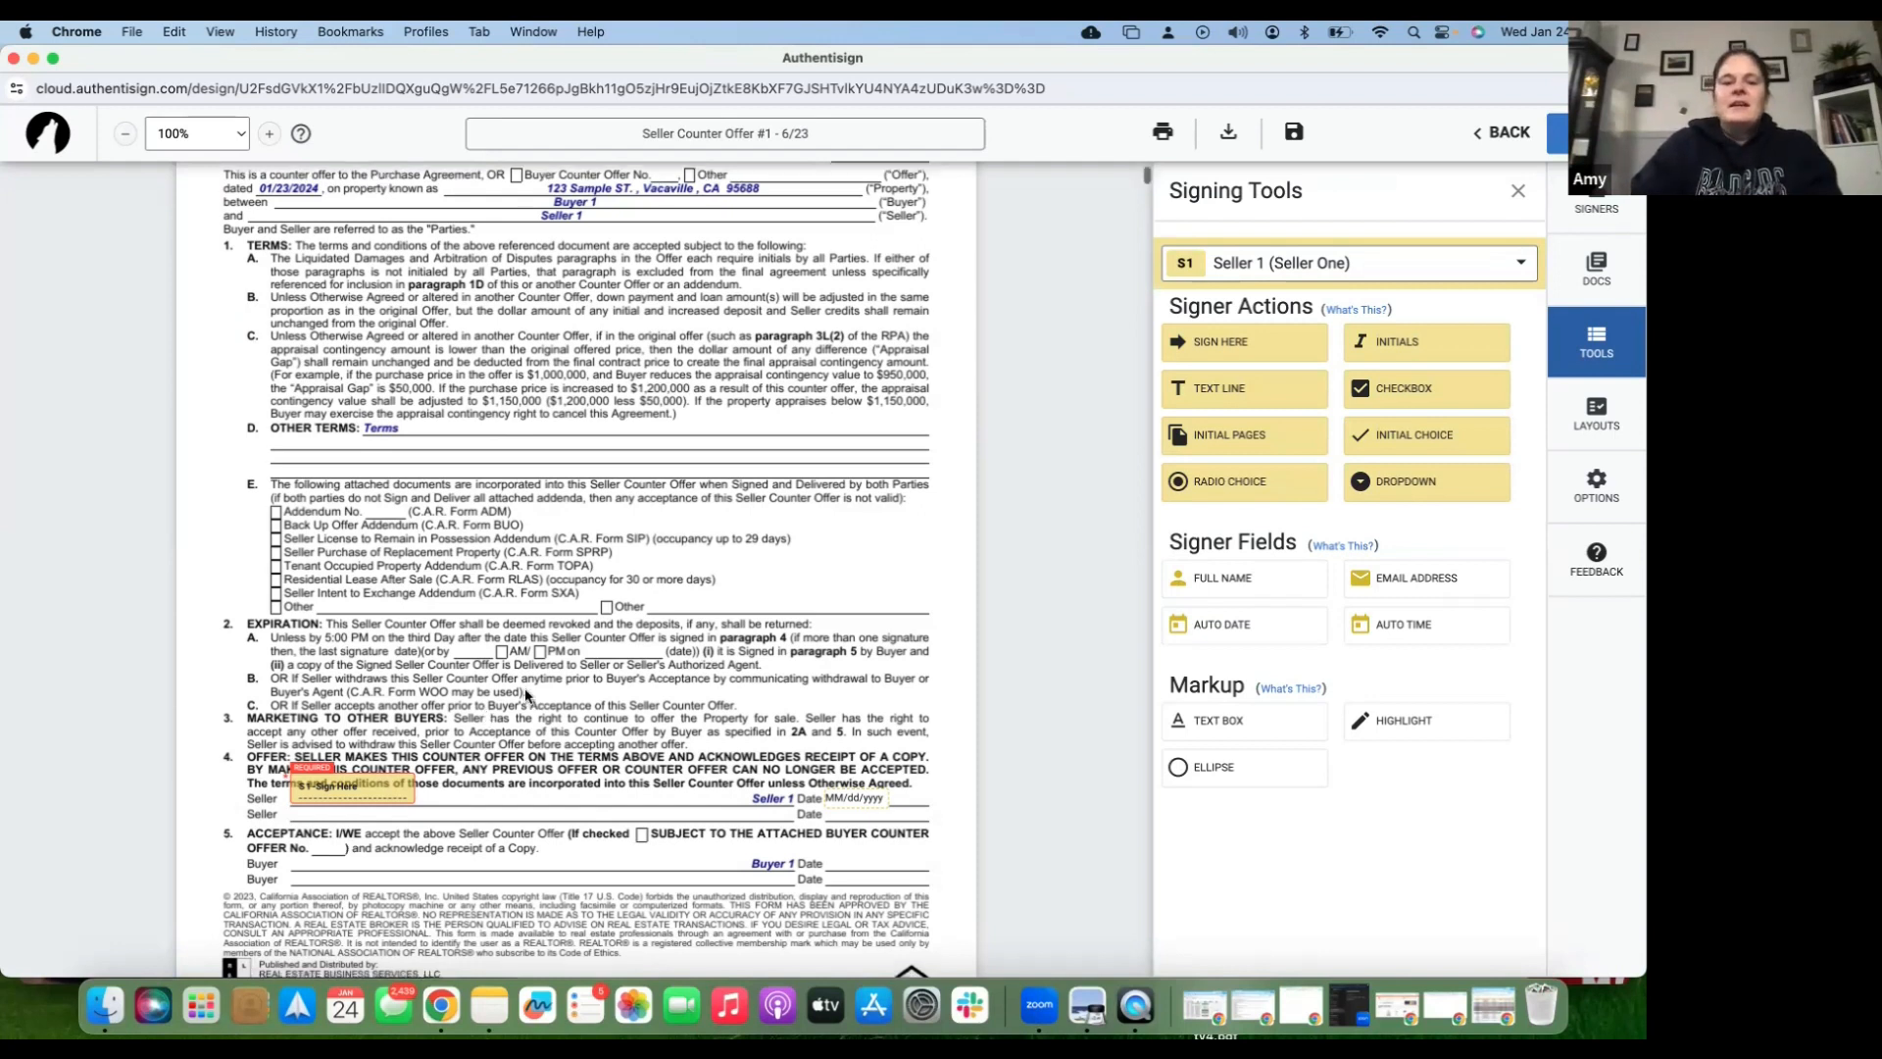
scroll(527, 695, down, 5)
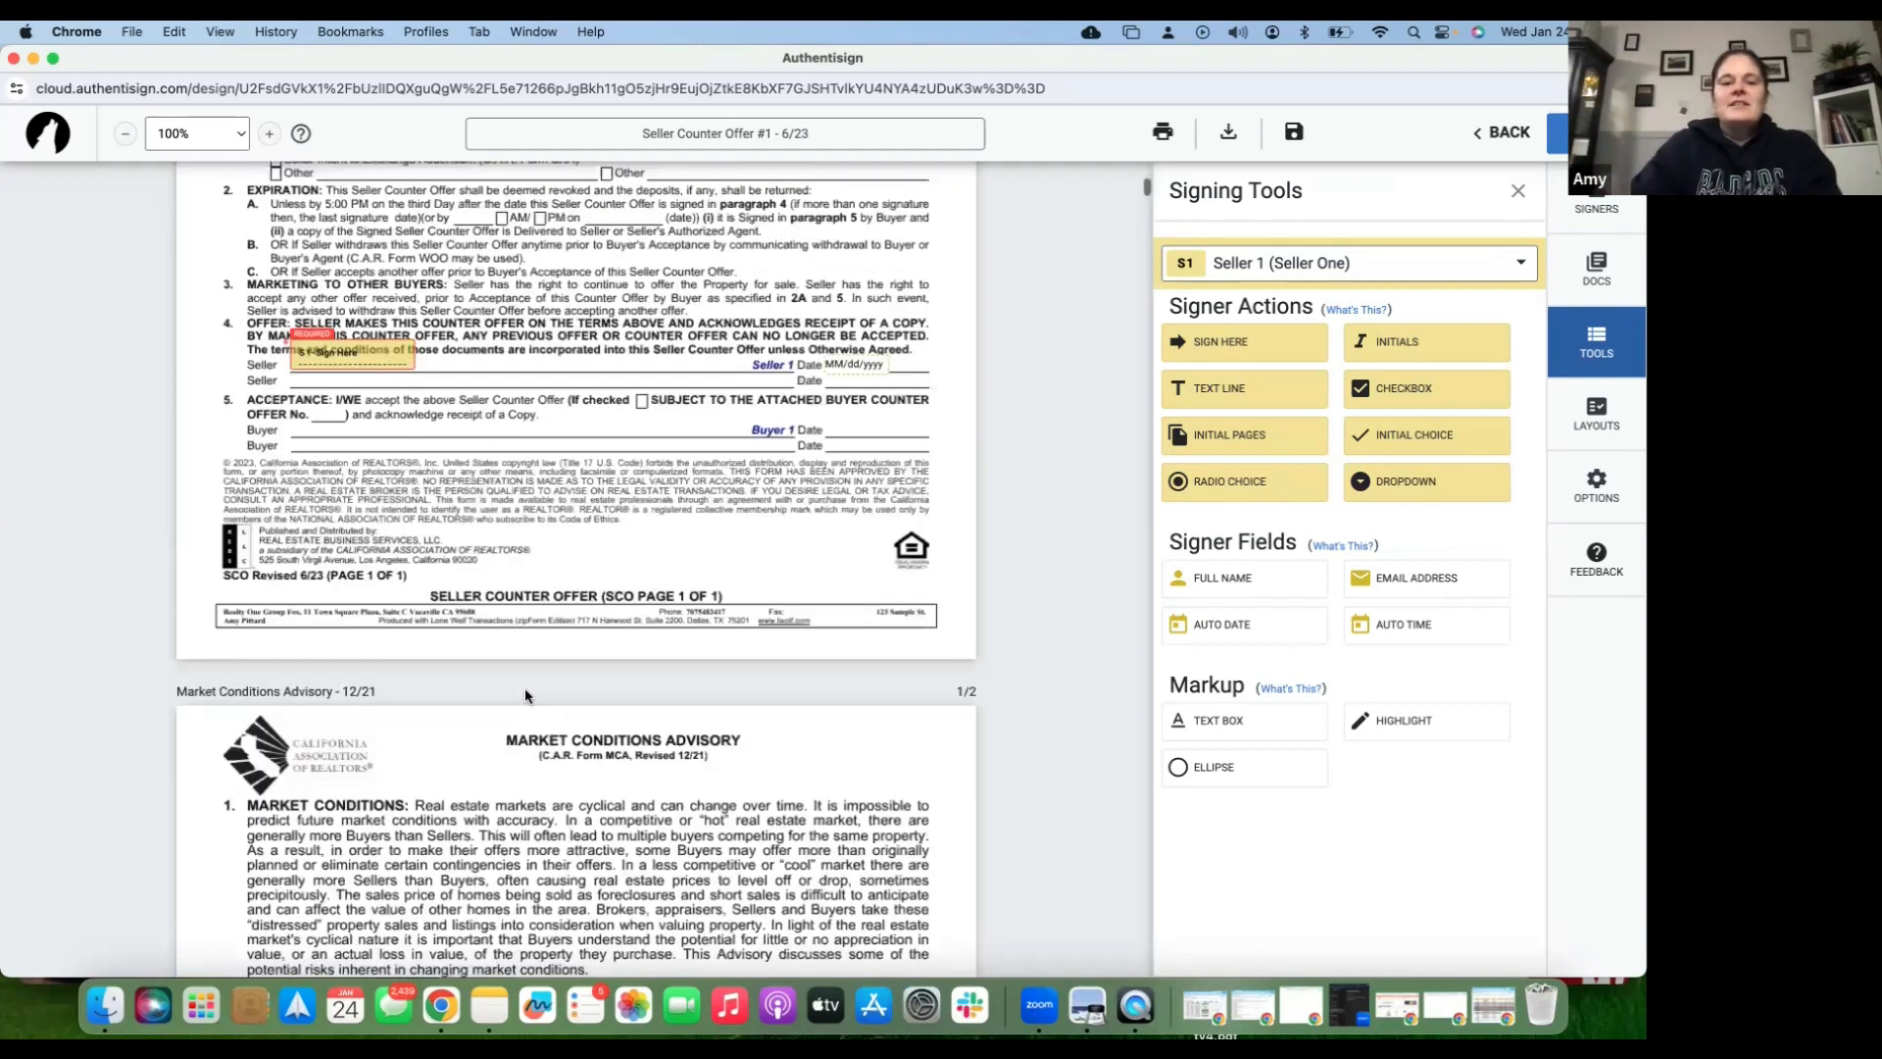
scroll(525, 696, down, 8)
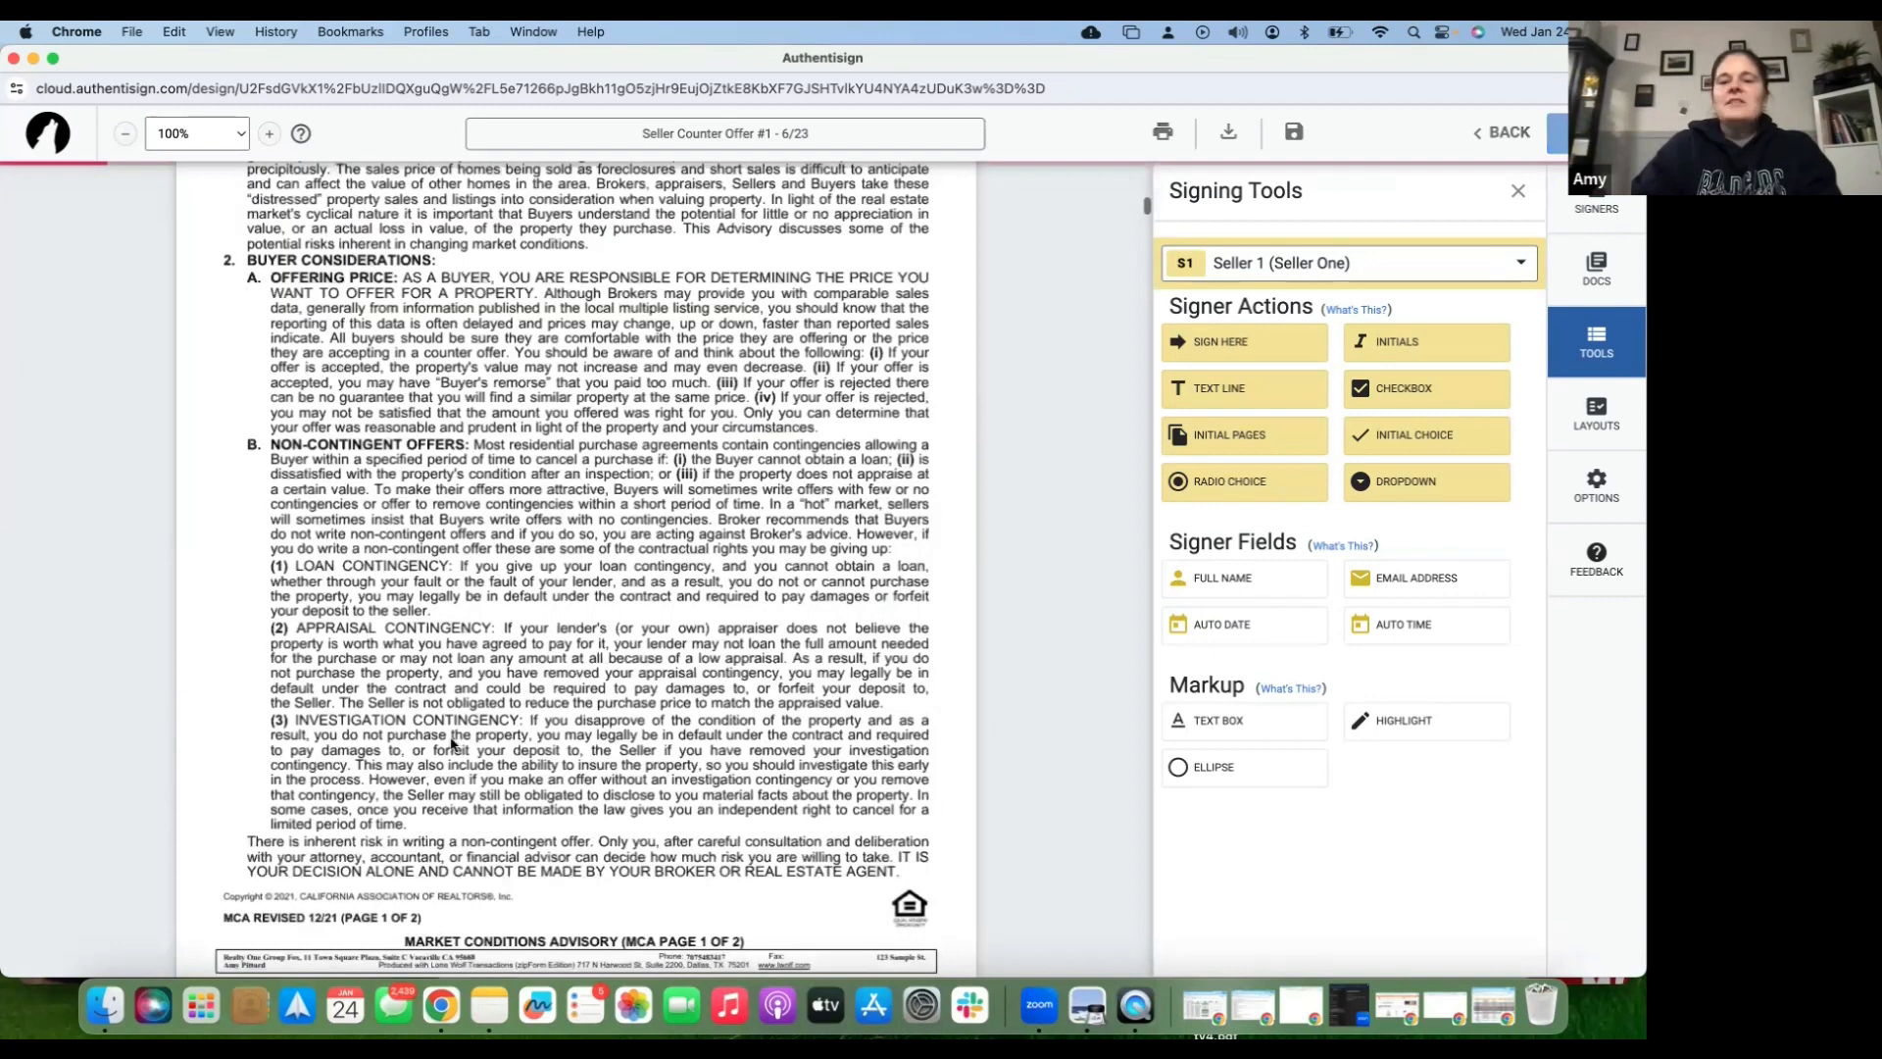
scroll(452, 744, down, 8)
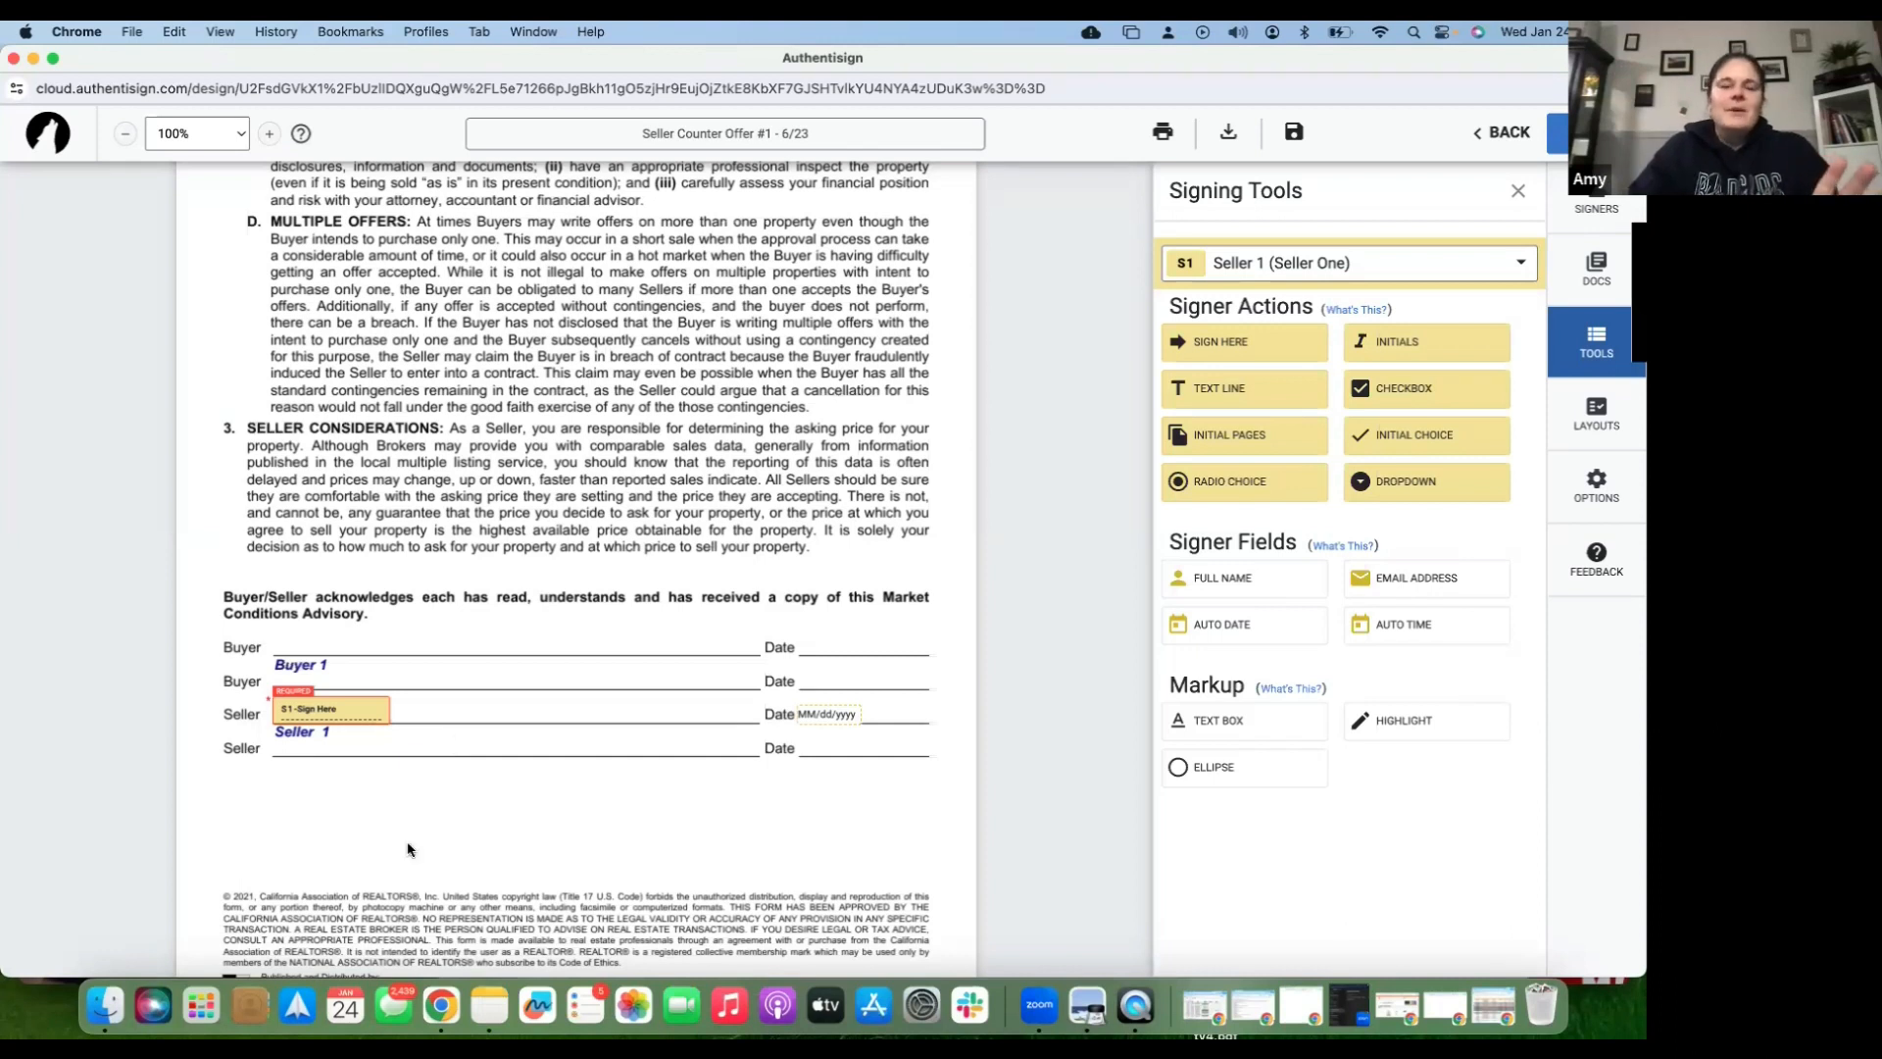
scroll(524, 676, down, 2)
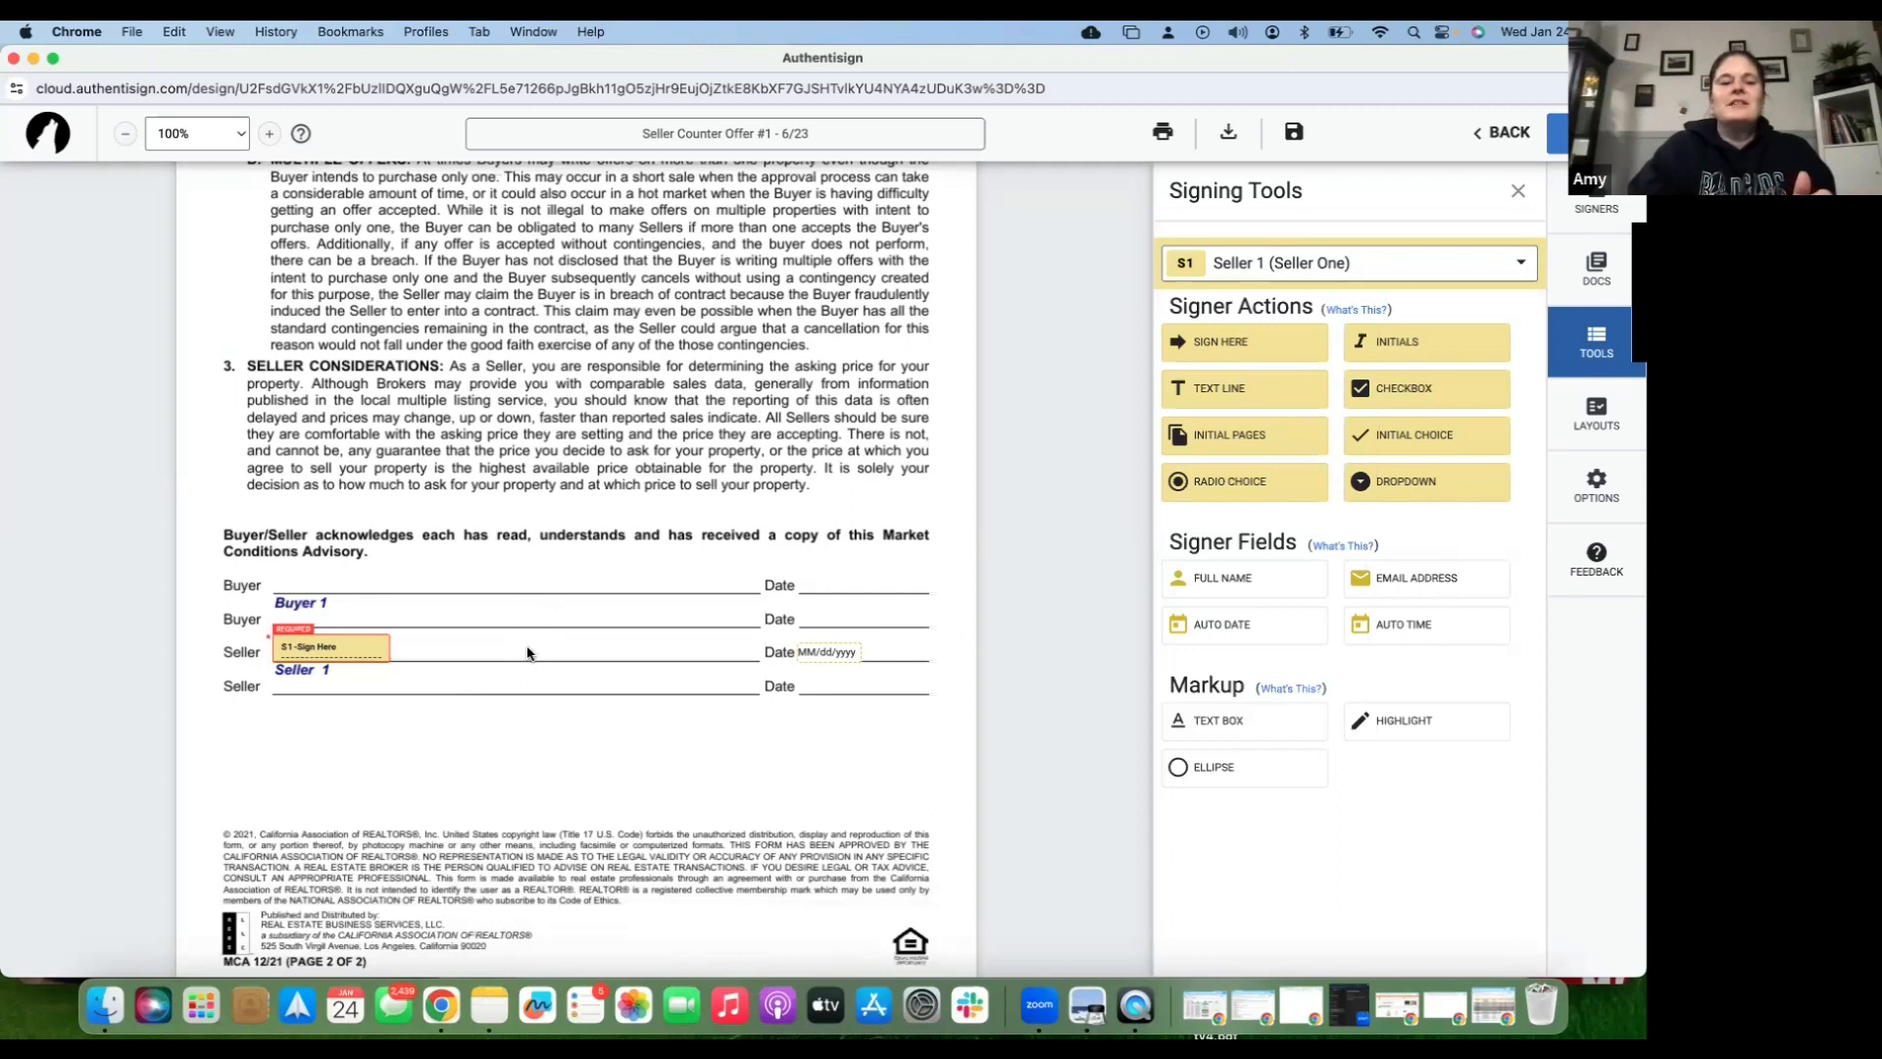
scroll(527, 653, down, 8)
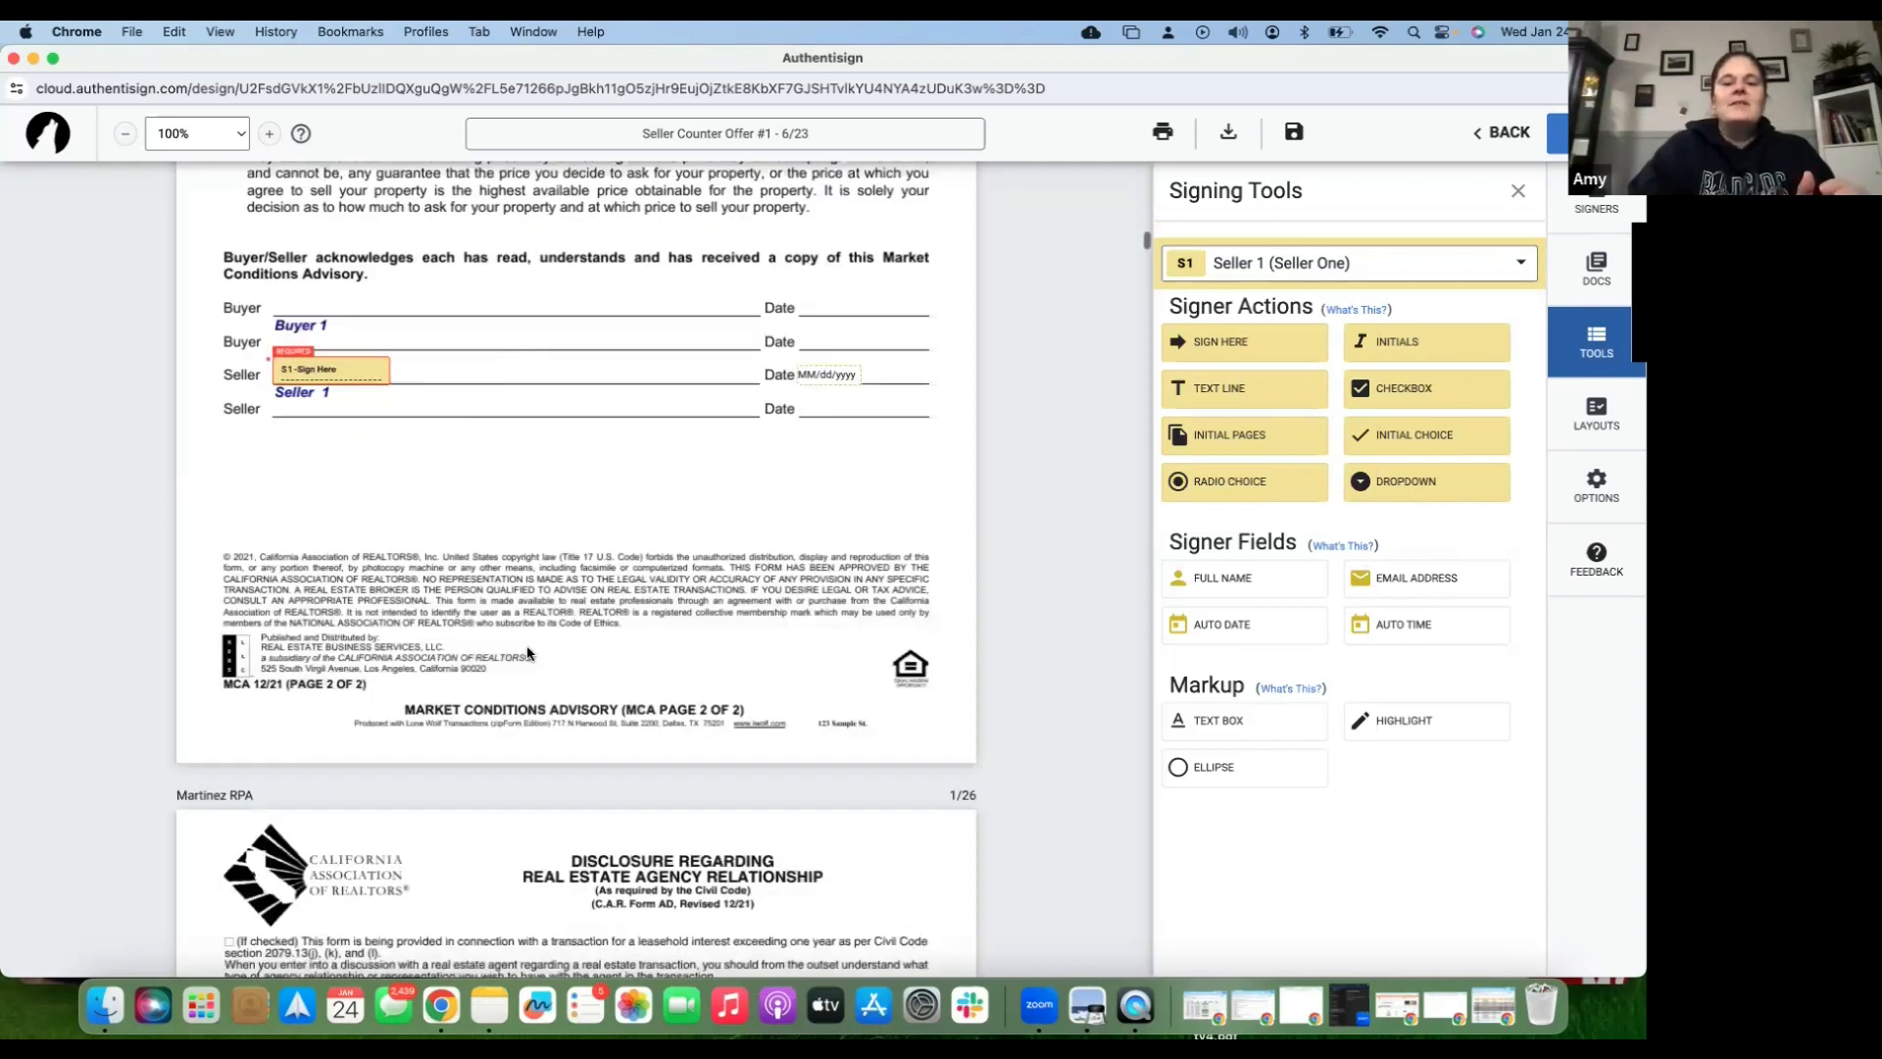
scroll(527, 653, down, 20)
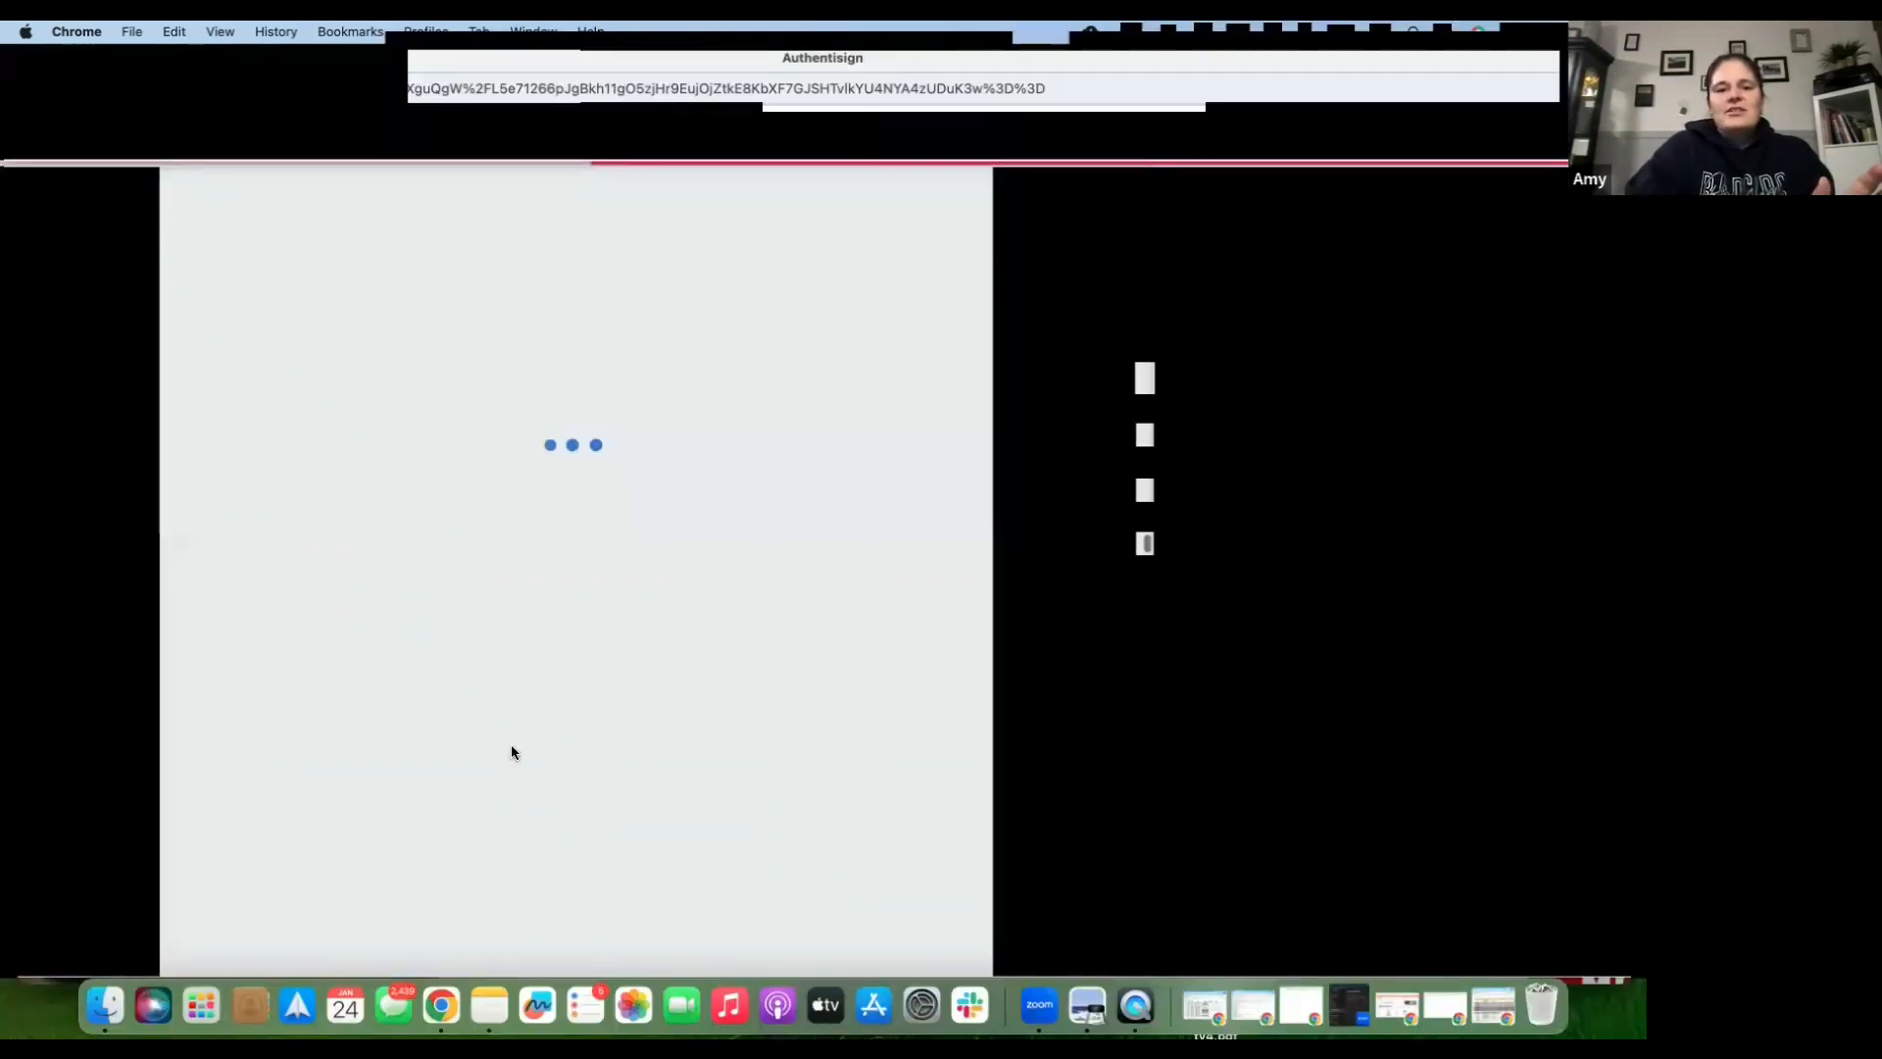
scroll(509, 744, down, 20)
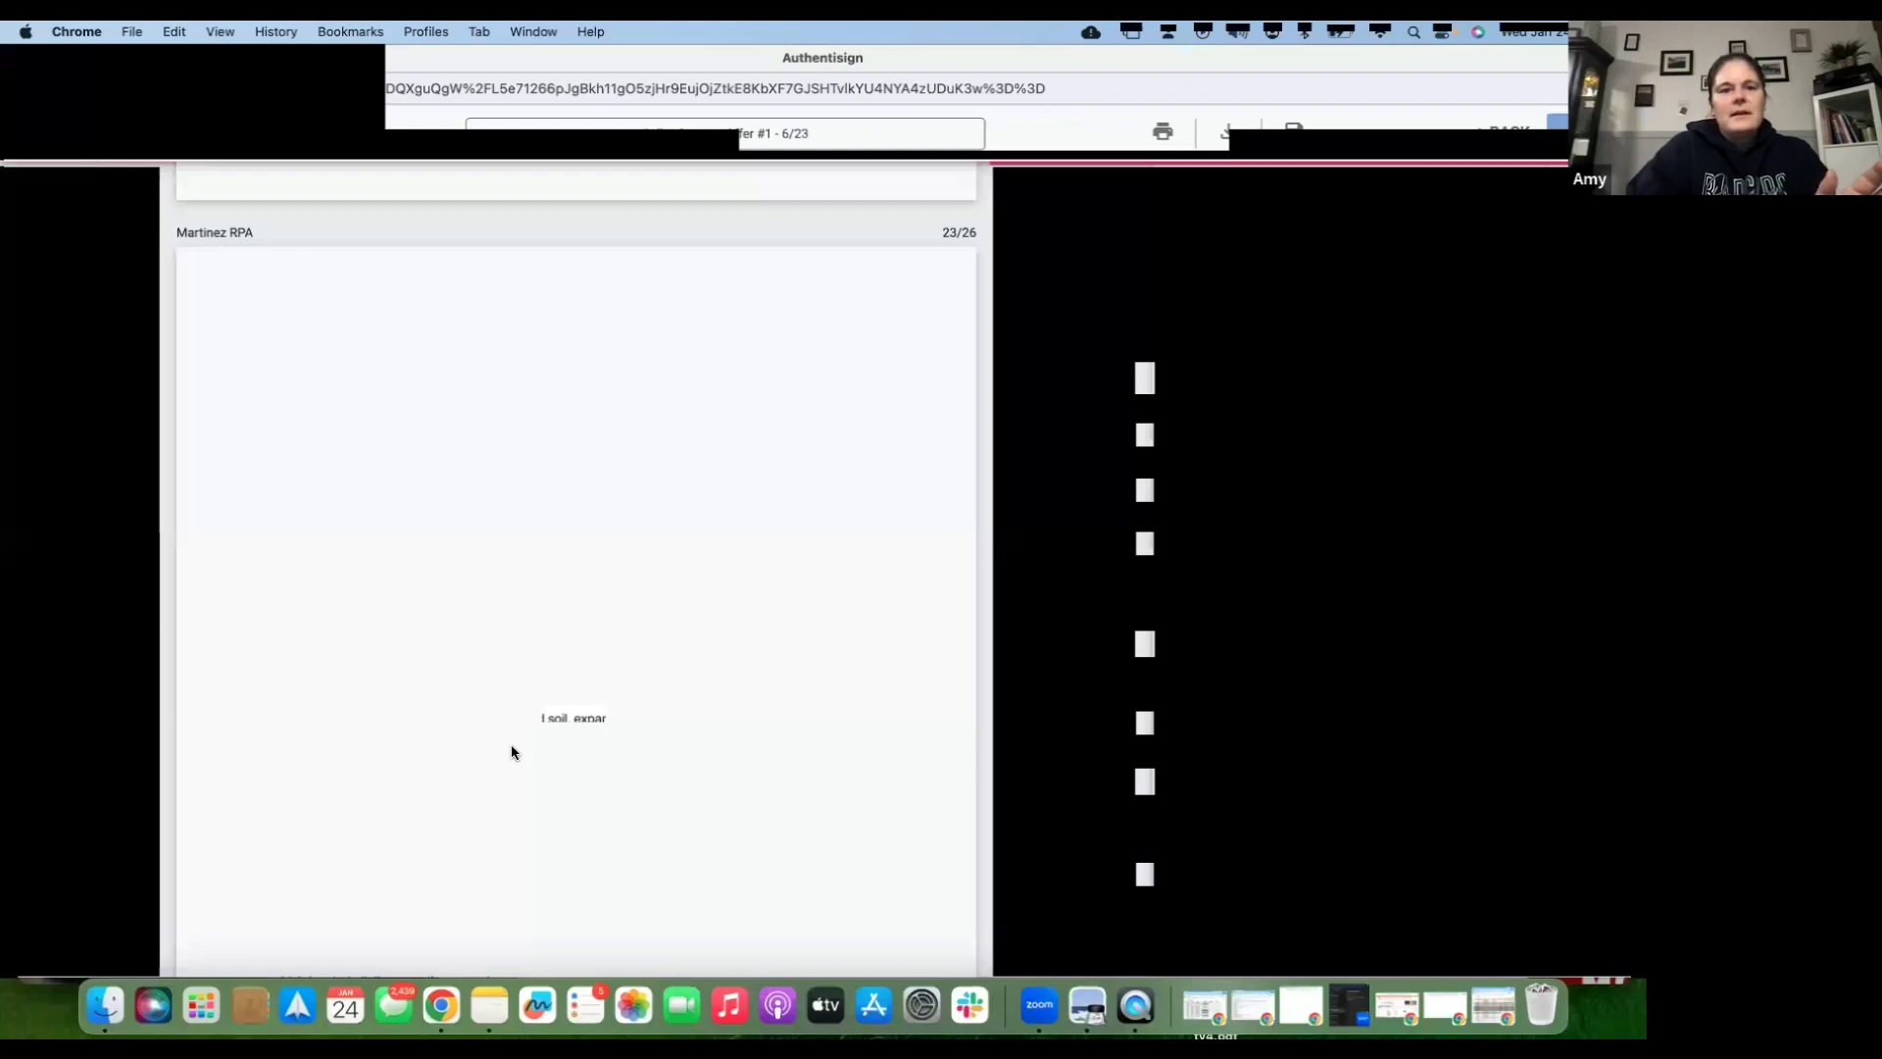
scroll(509, 745, up, 17)
scroll(511, 752, up, 3)
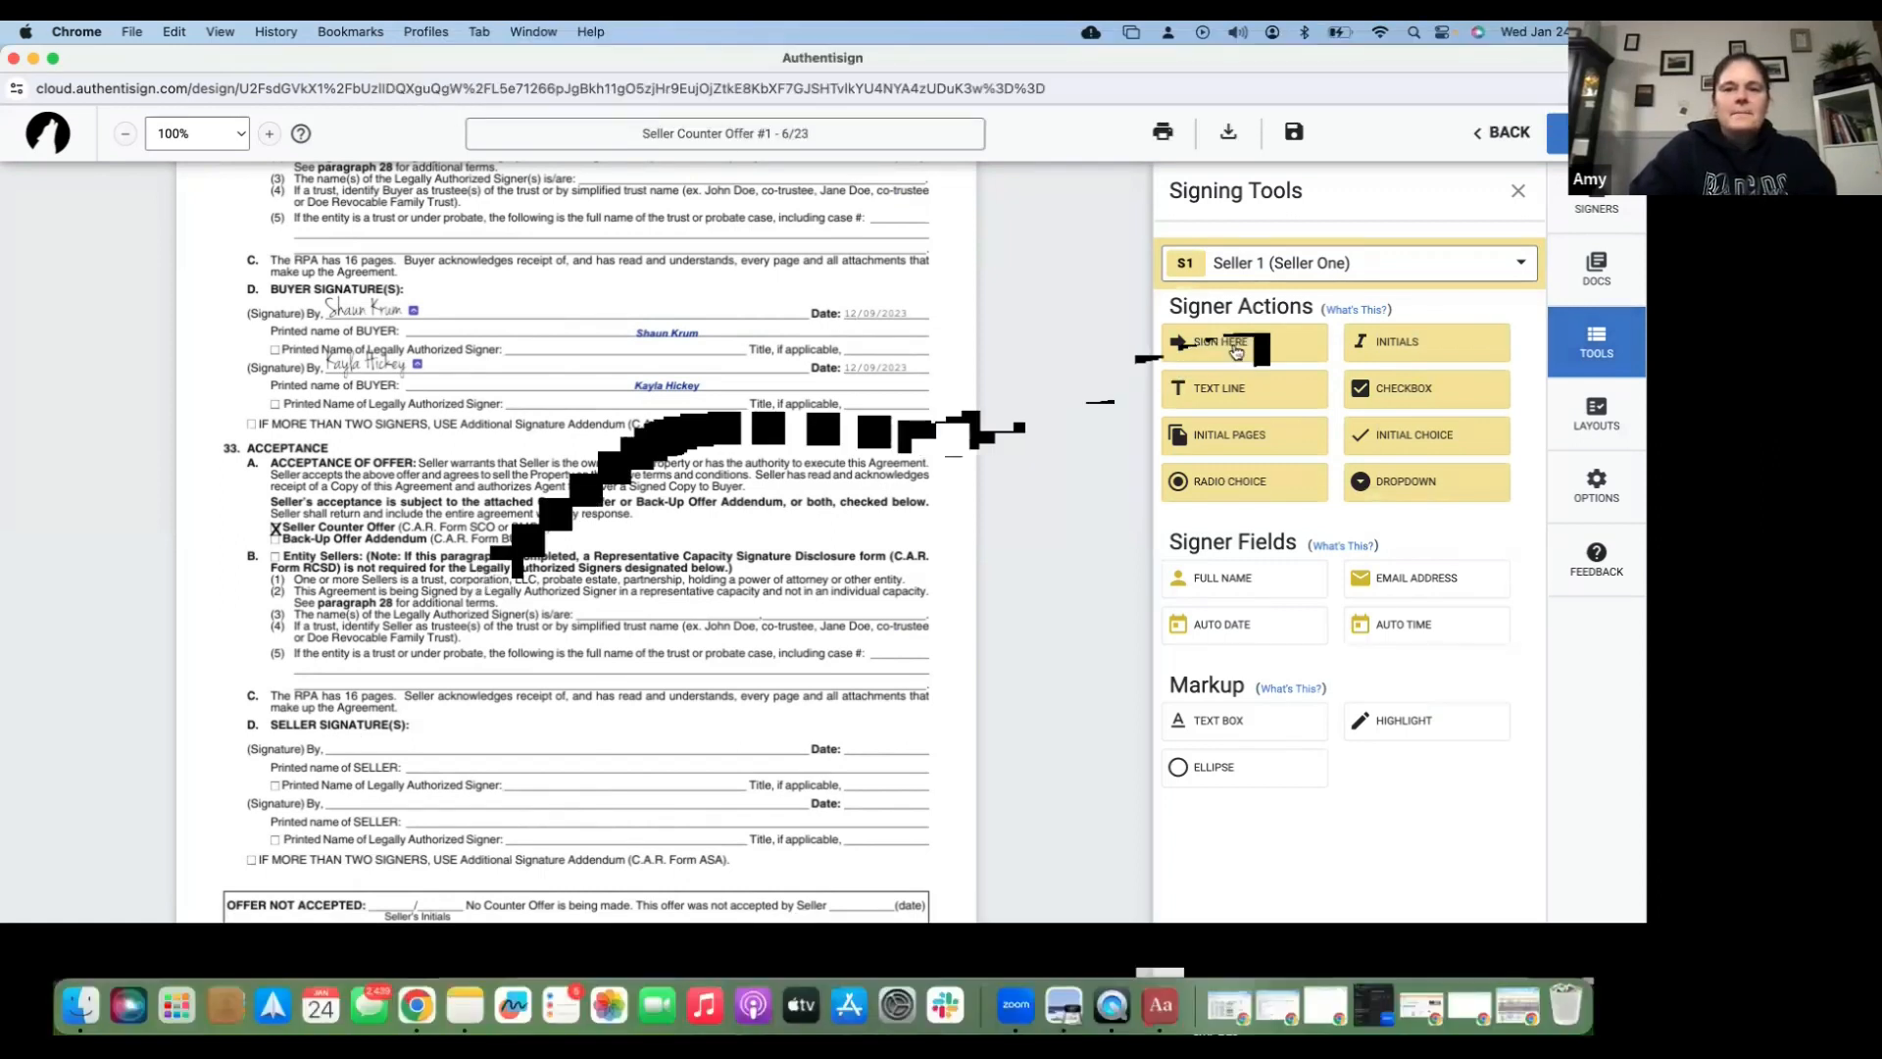
- Place Seller 1's sign-here, date and full-name fields on the seller signature, date and printed-name lines
drag(1237, 351, 1223, 355)
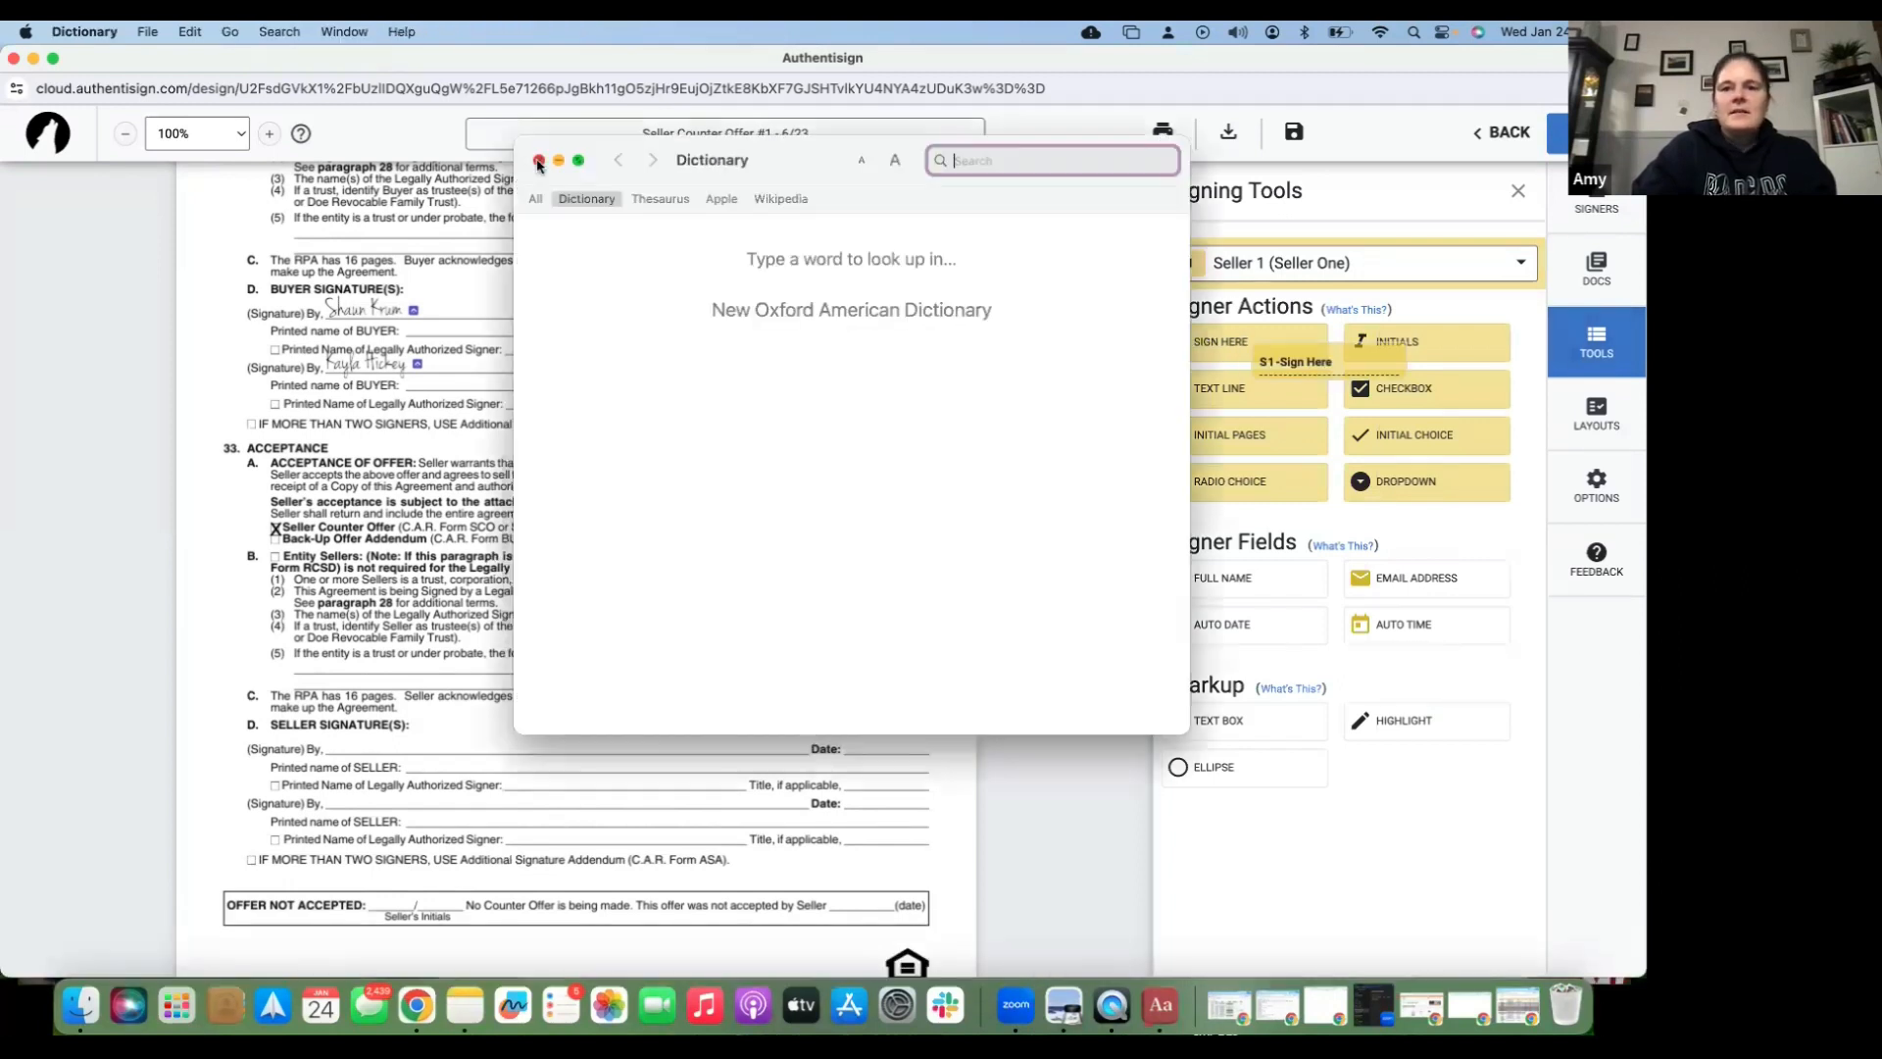
click(538, 161)
click(737, 536)
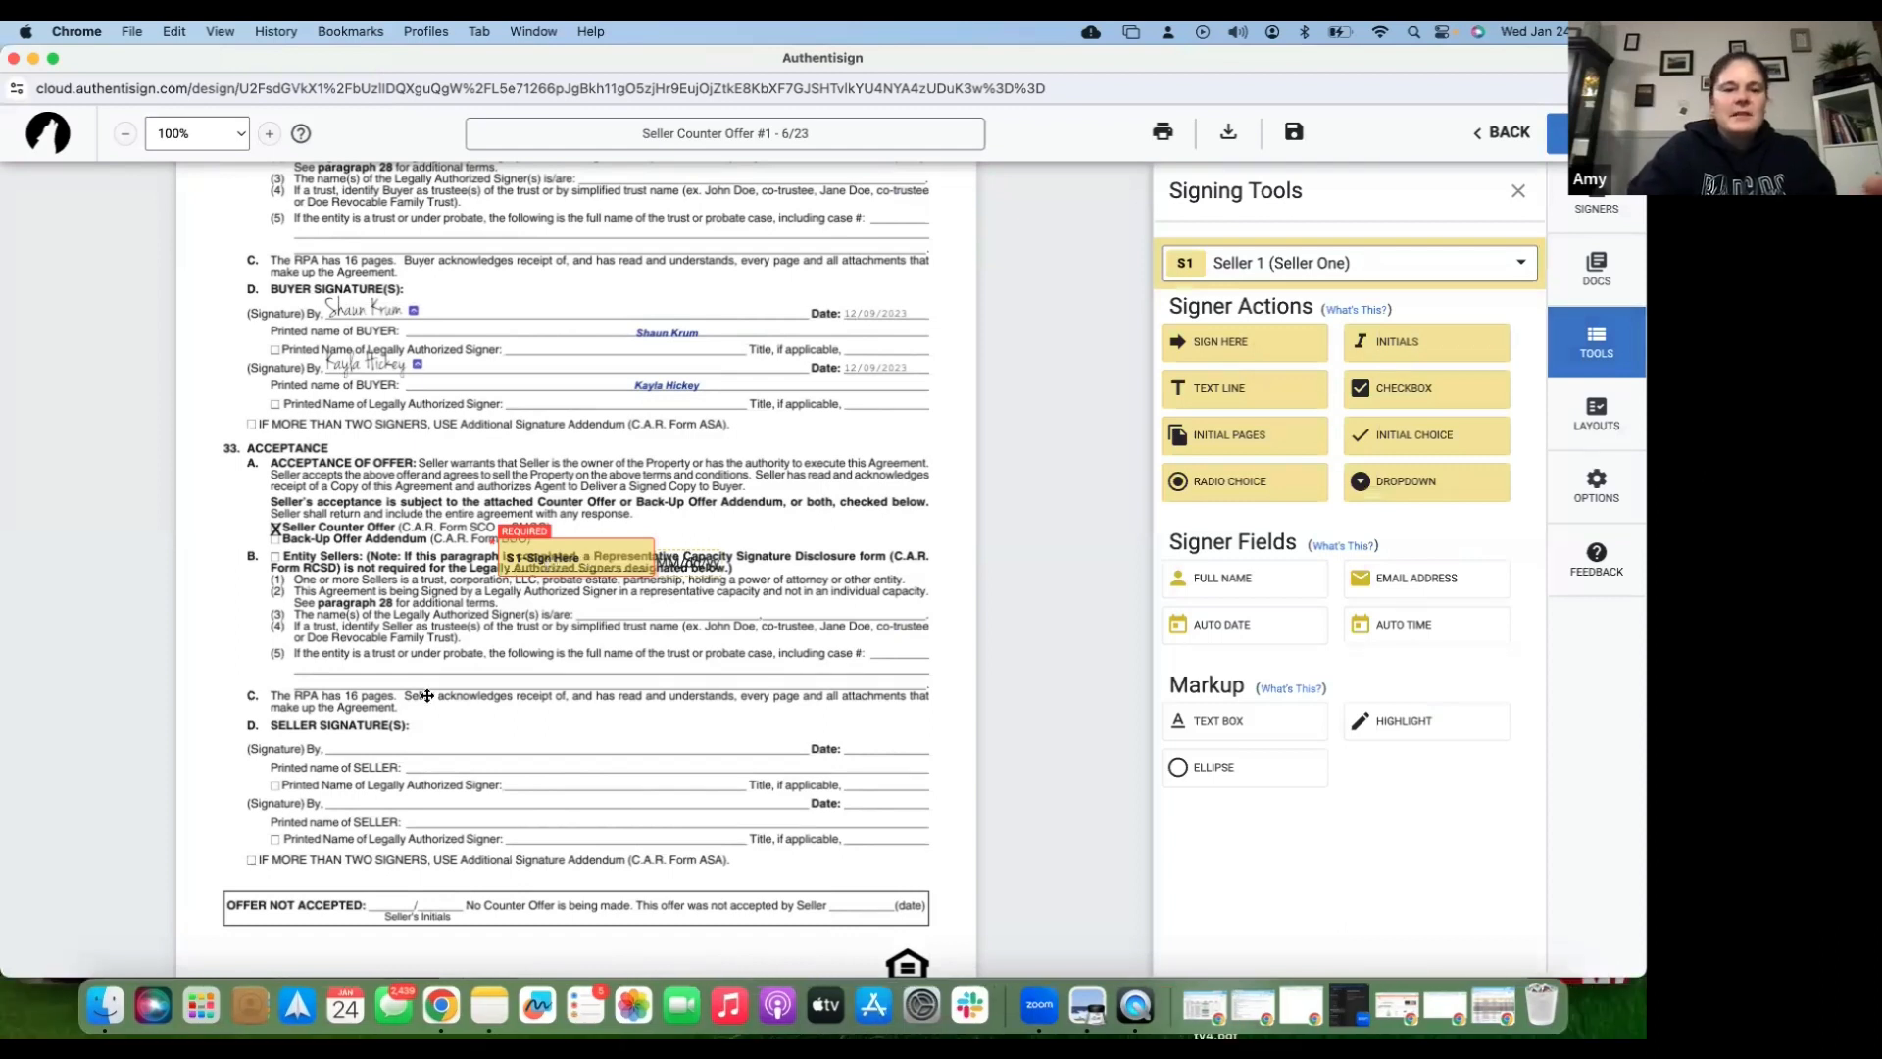
drag(427, 696, 376, 738)
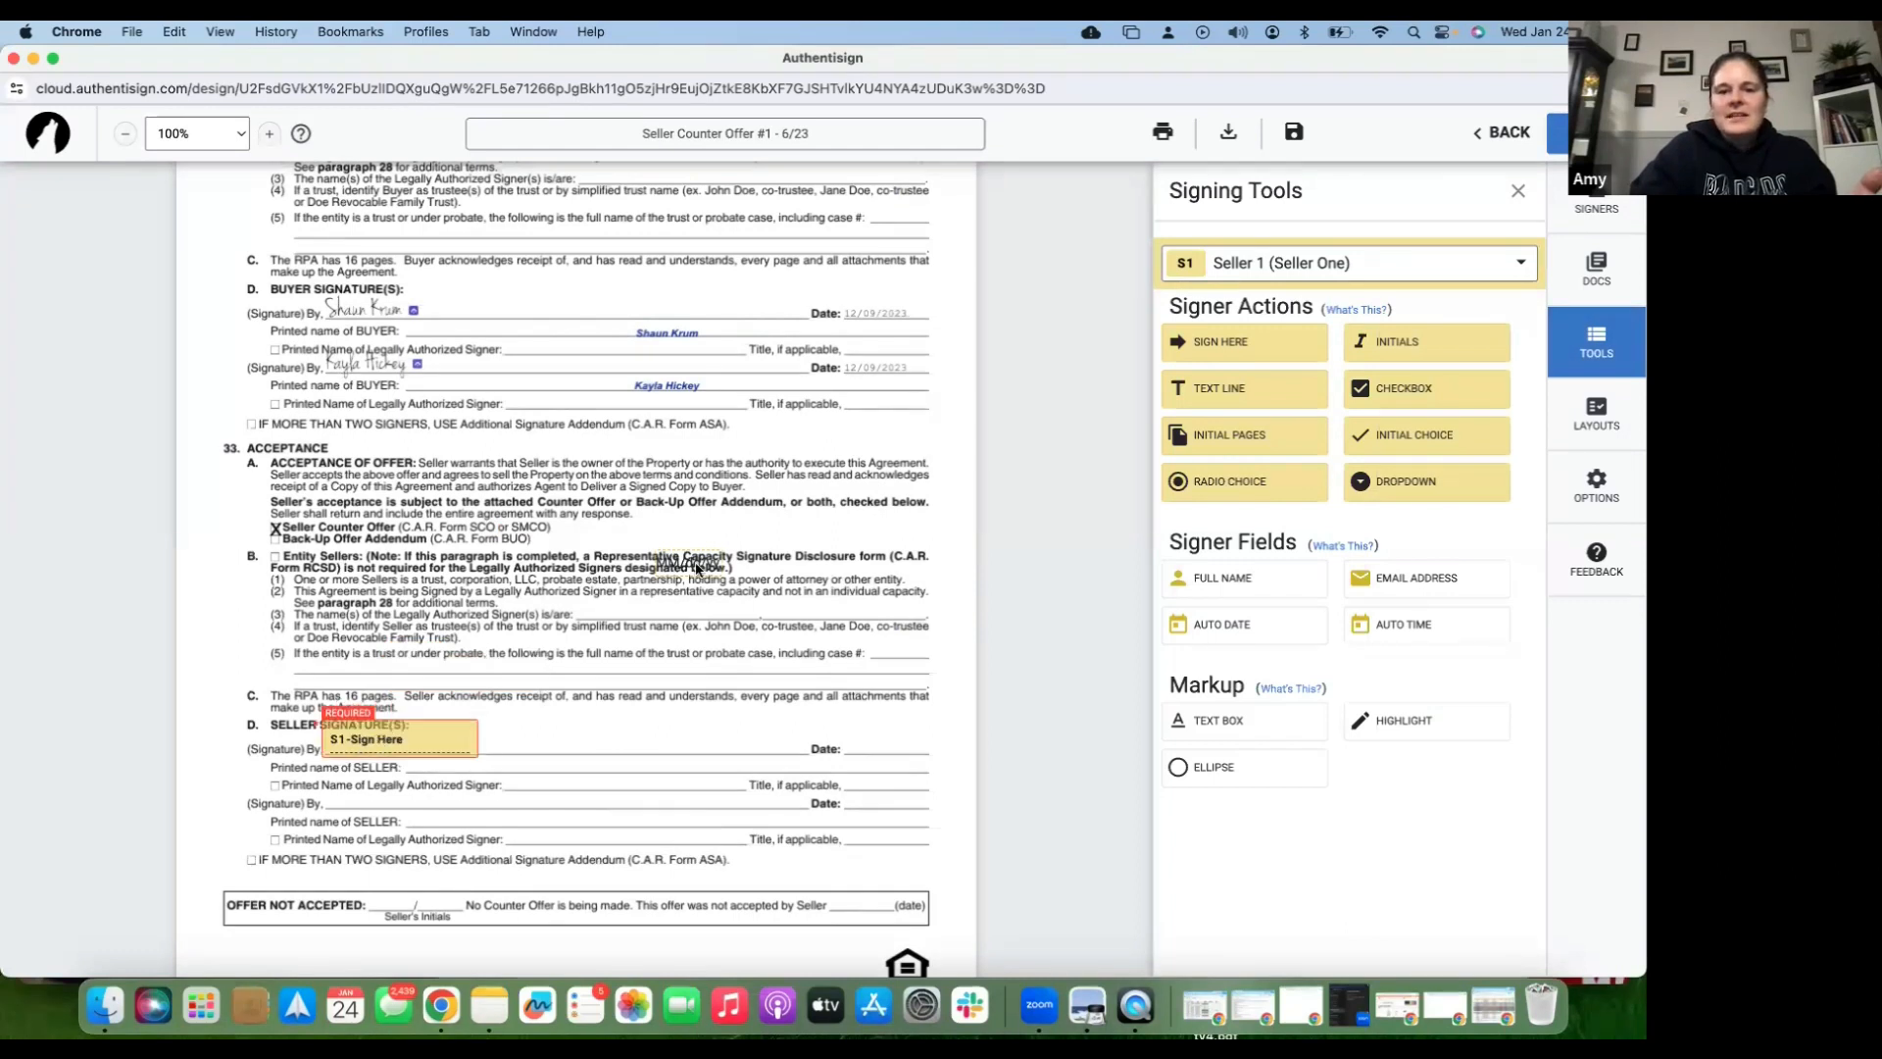
click(873, 741)
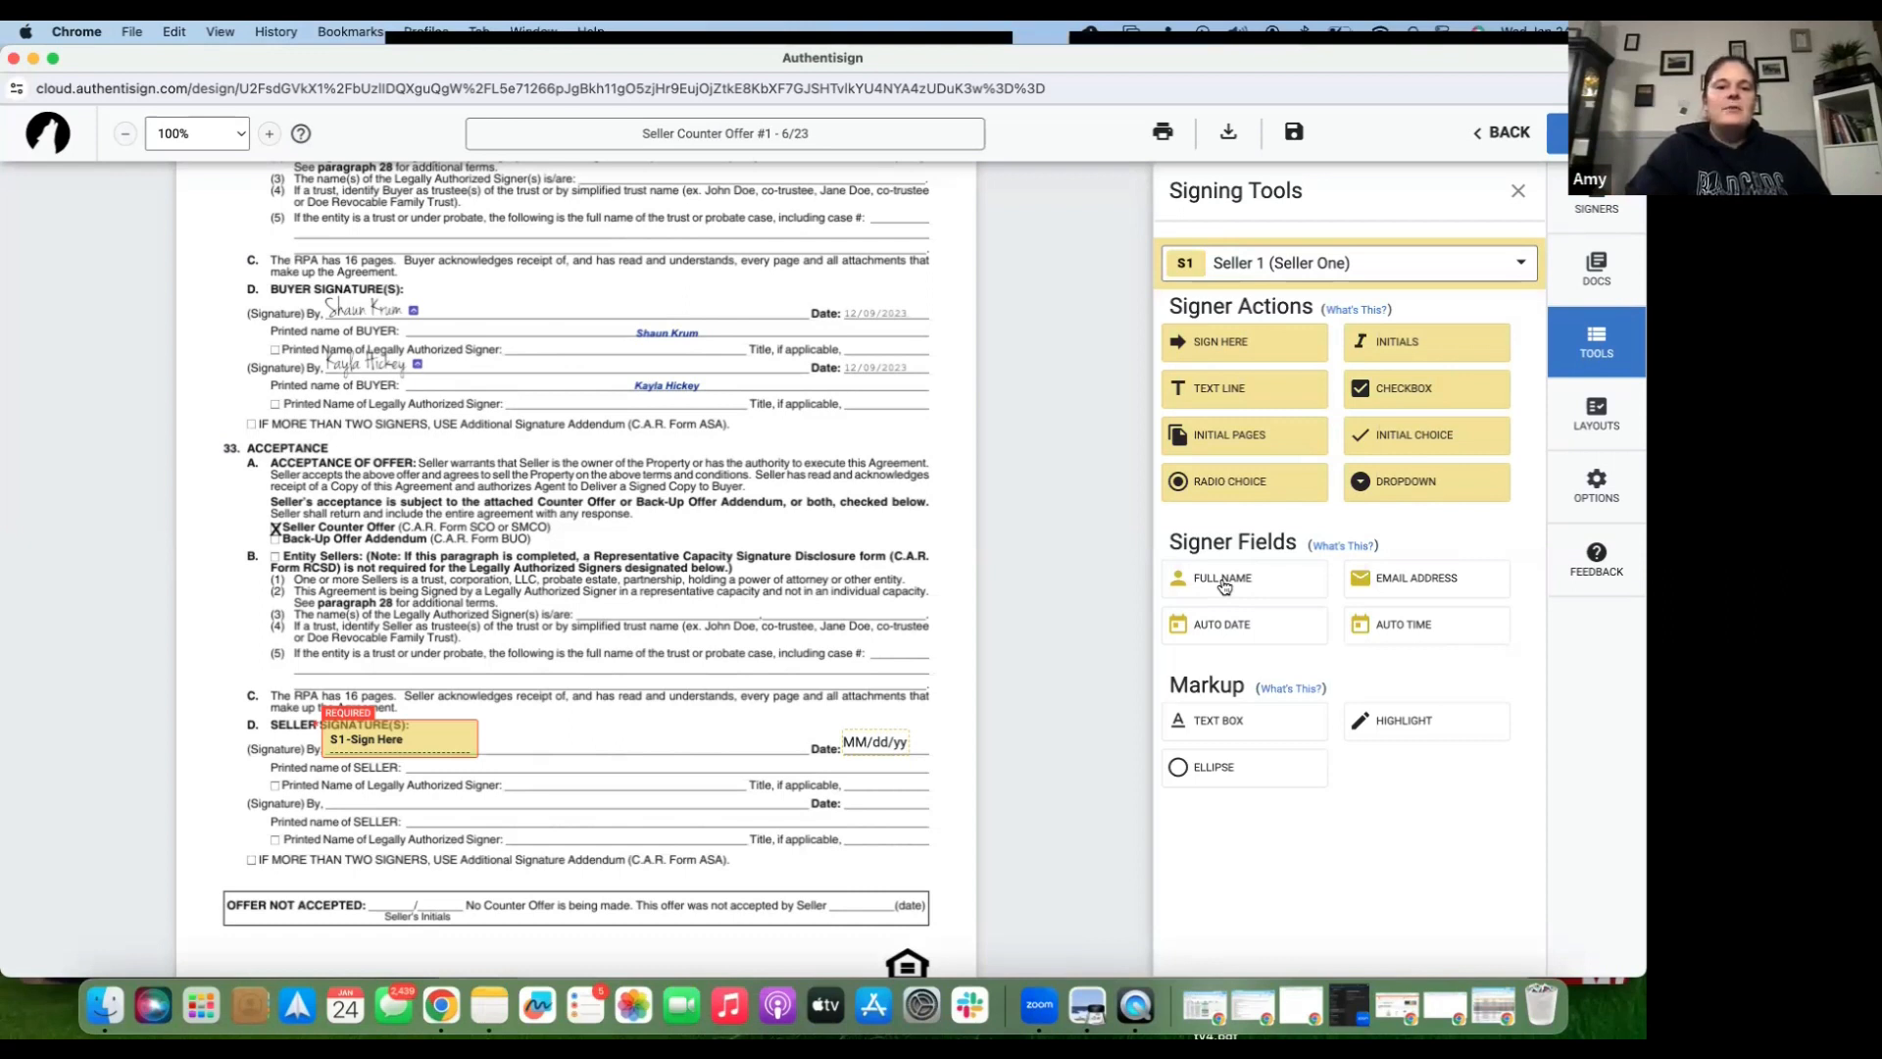
drag(1224, 586, 488, 770)
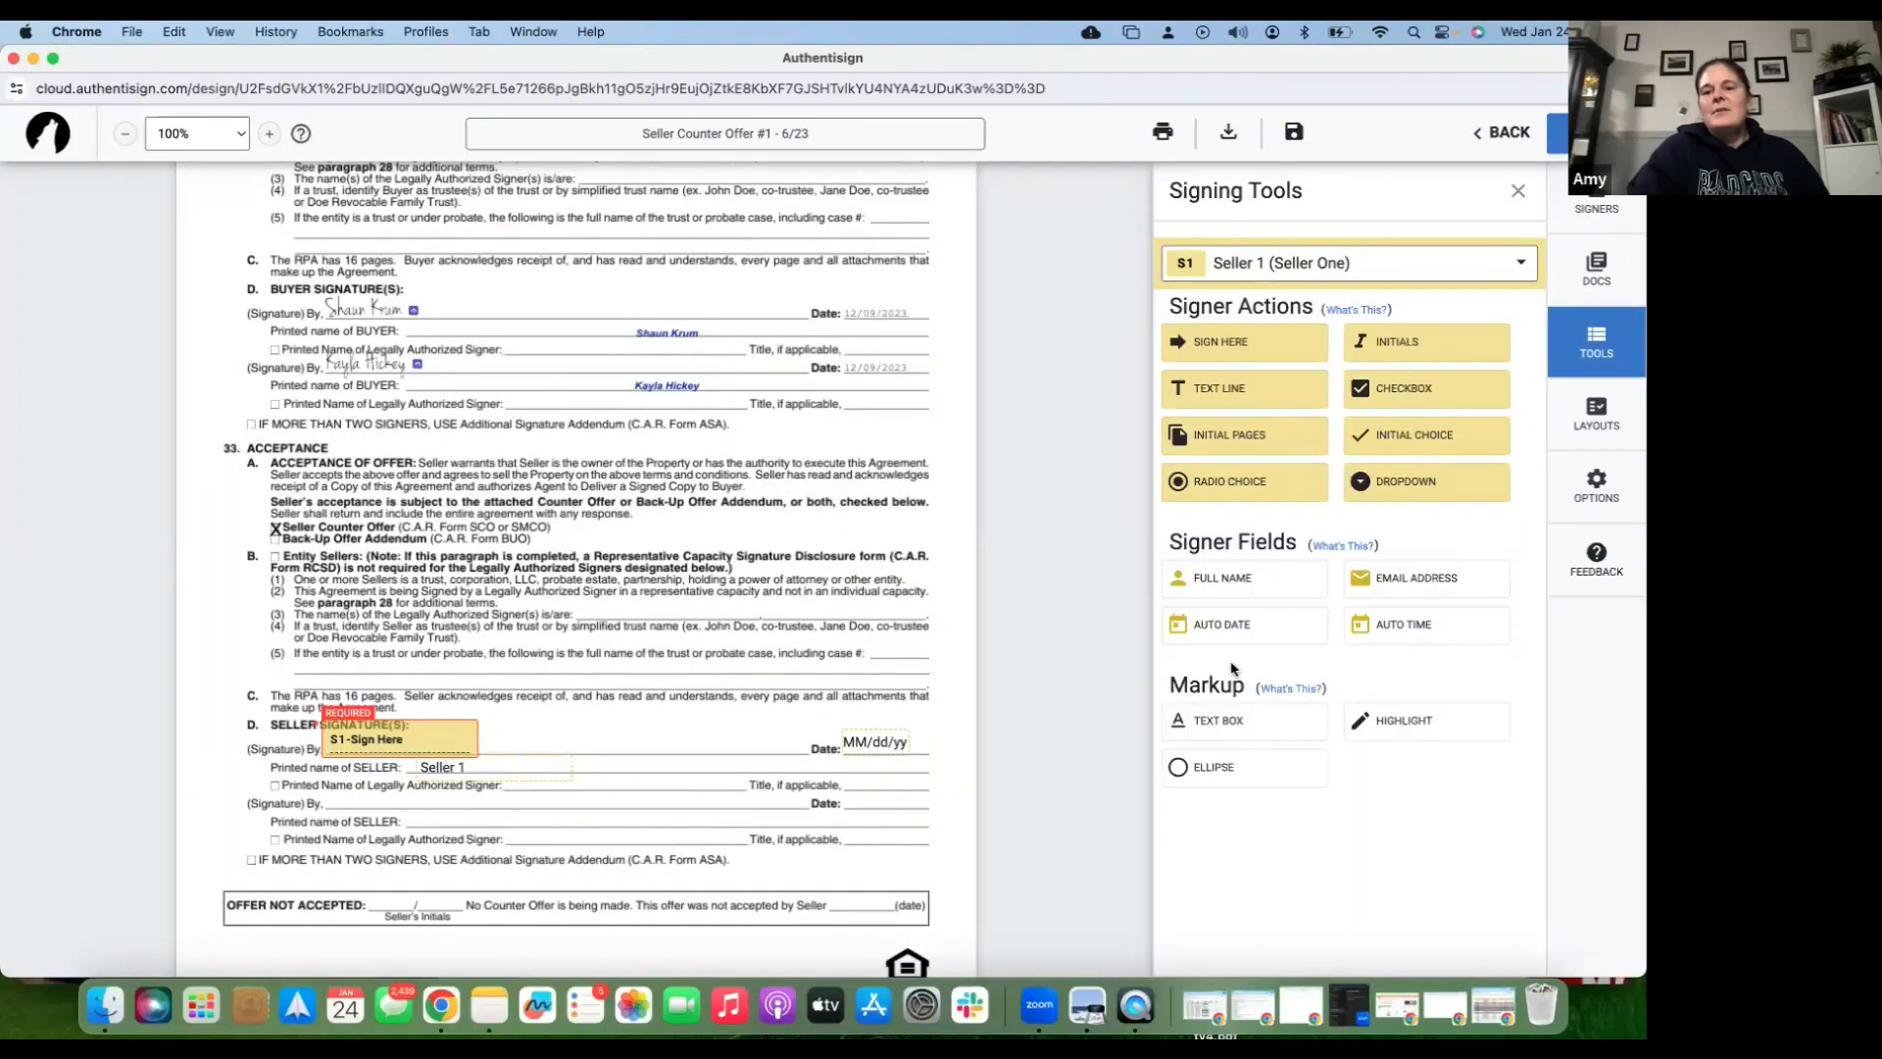
- Type an X text box beside Seller Counter Offer, then delete the duplicate X
click(1227, 731)
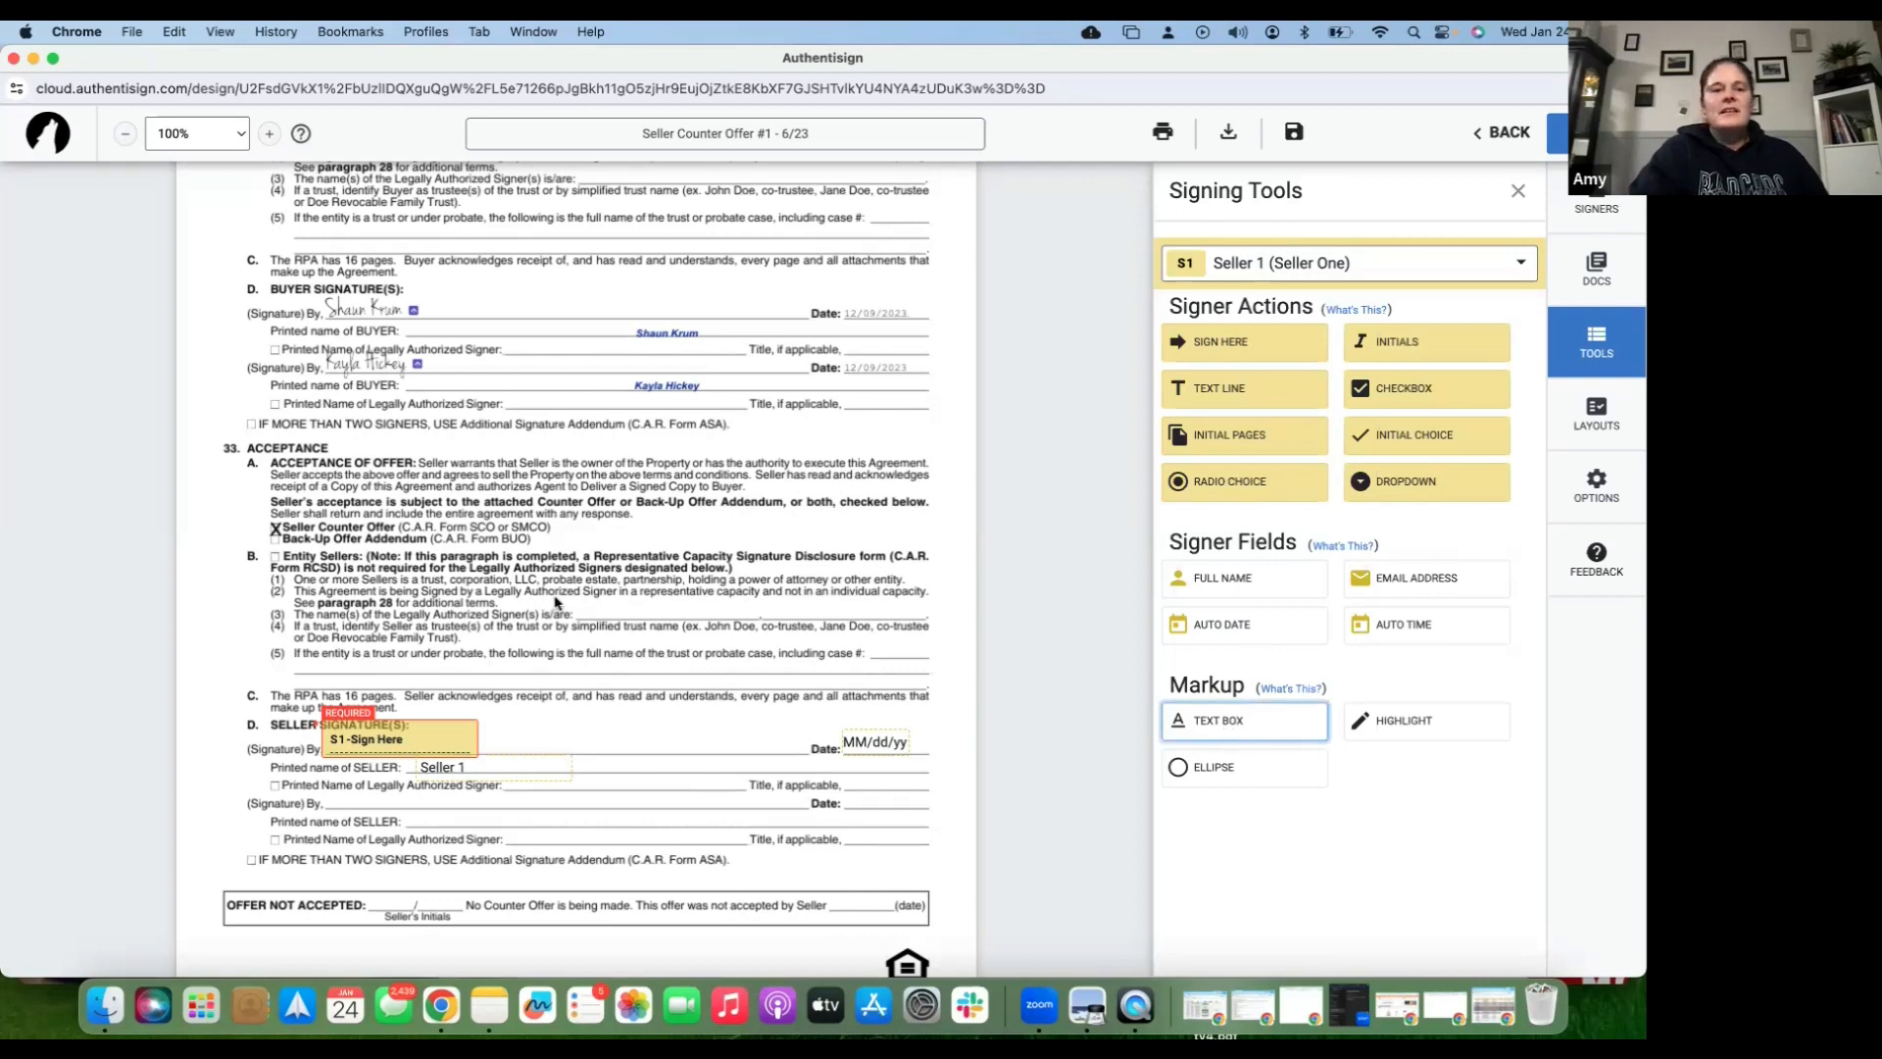
click(253, 527)
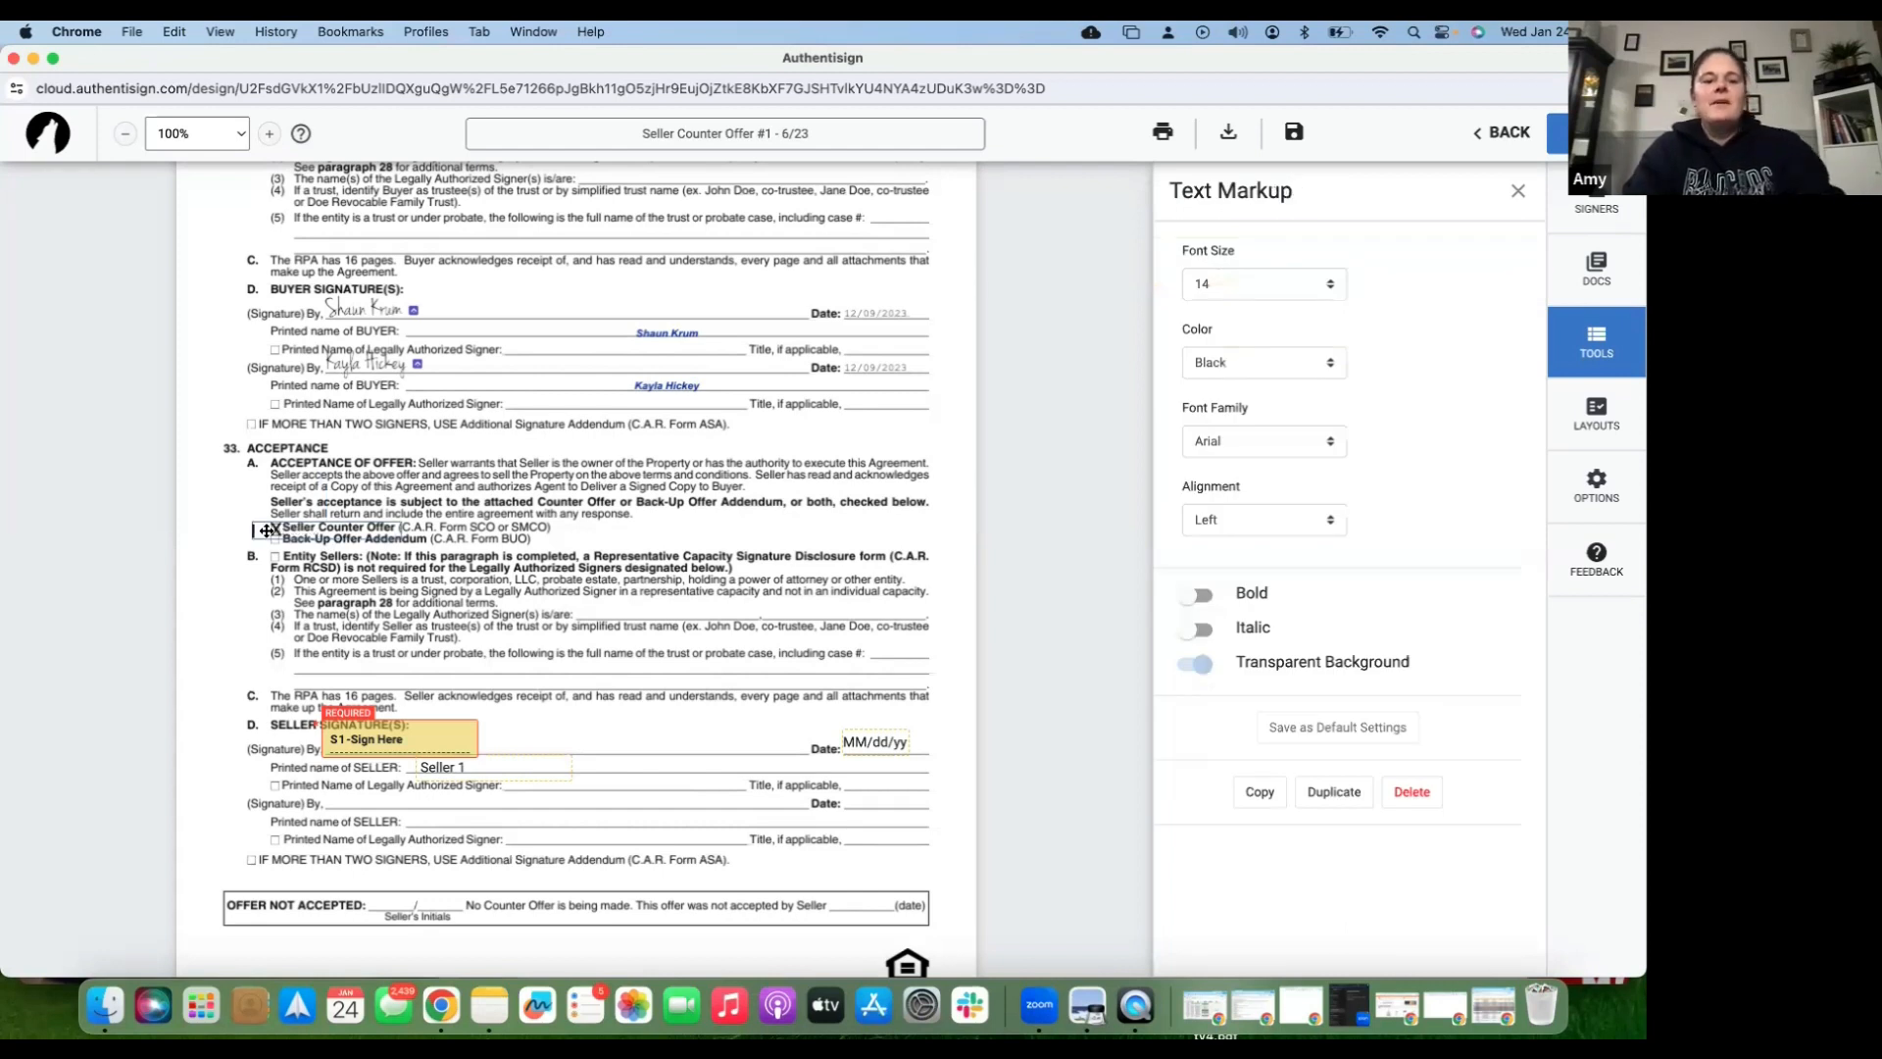
text(X)
click(225, 540)
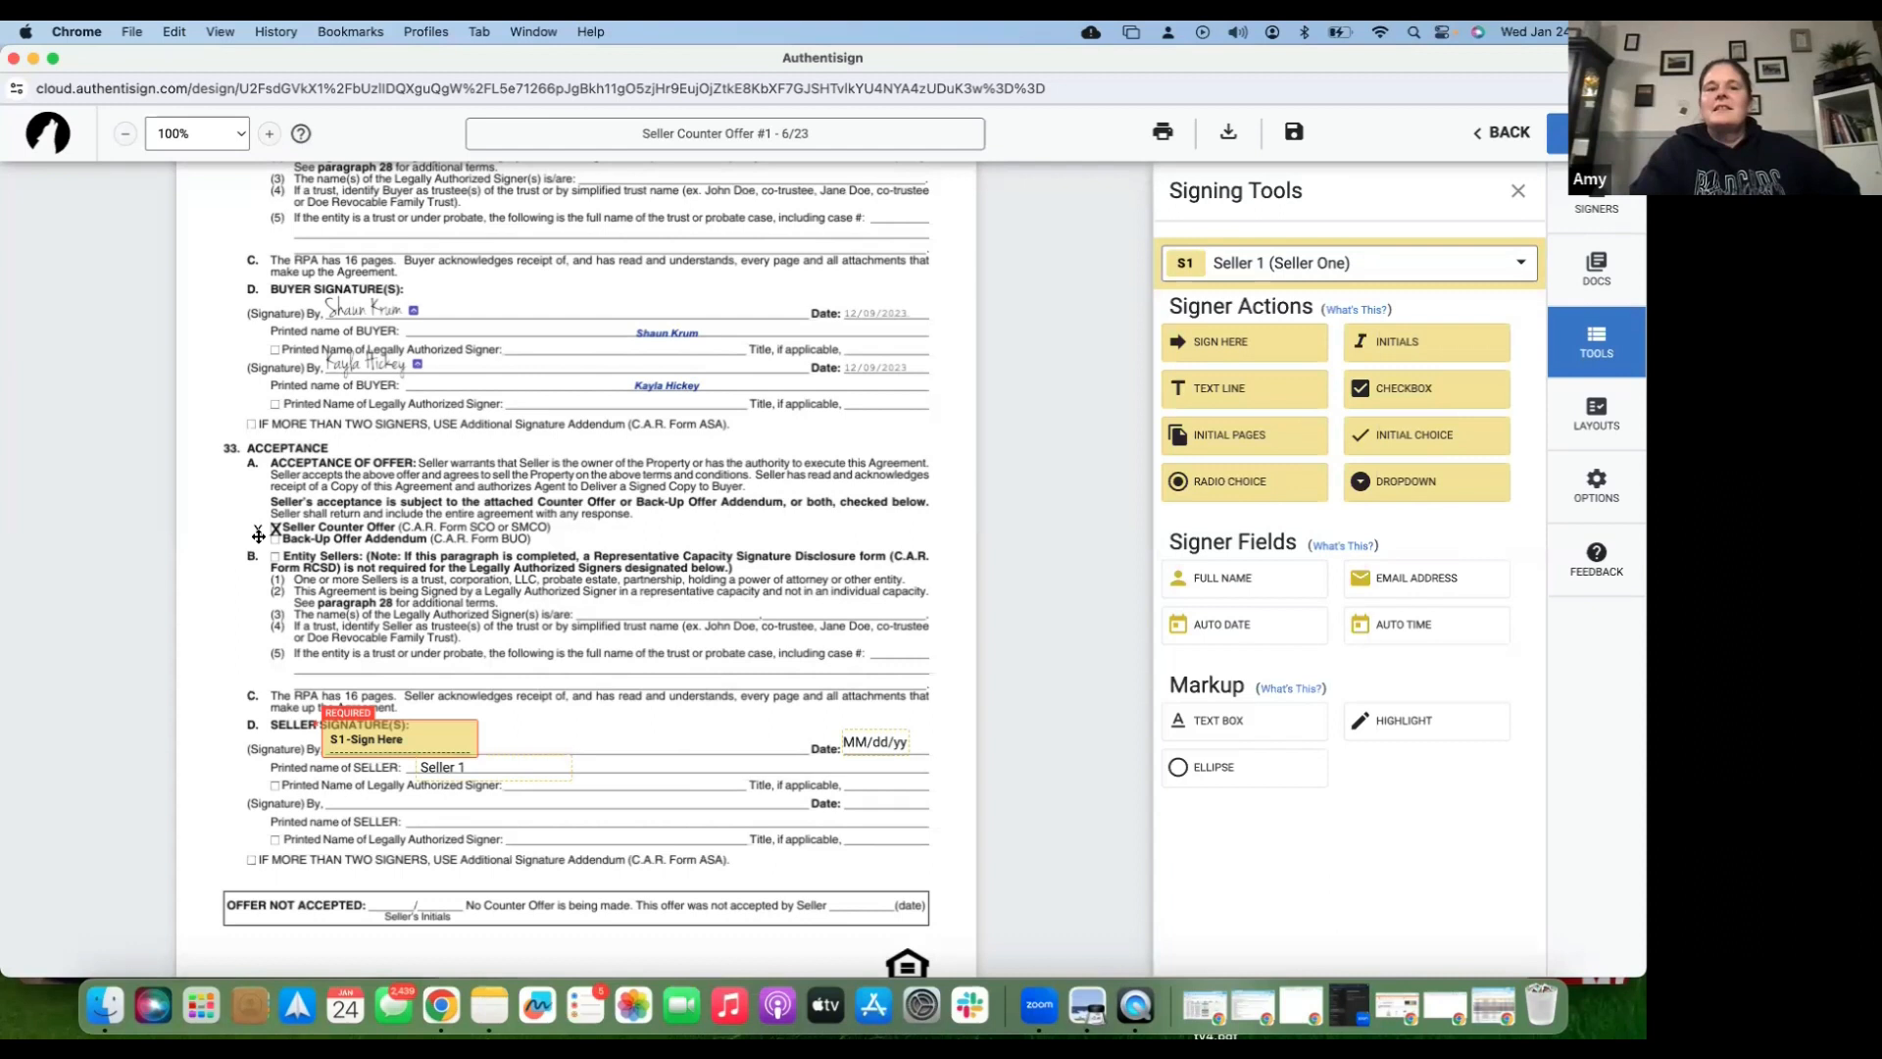
click(271, 530)
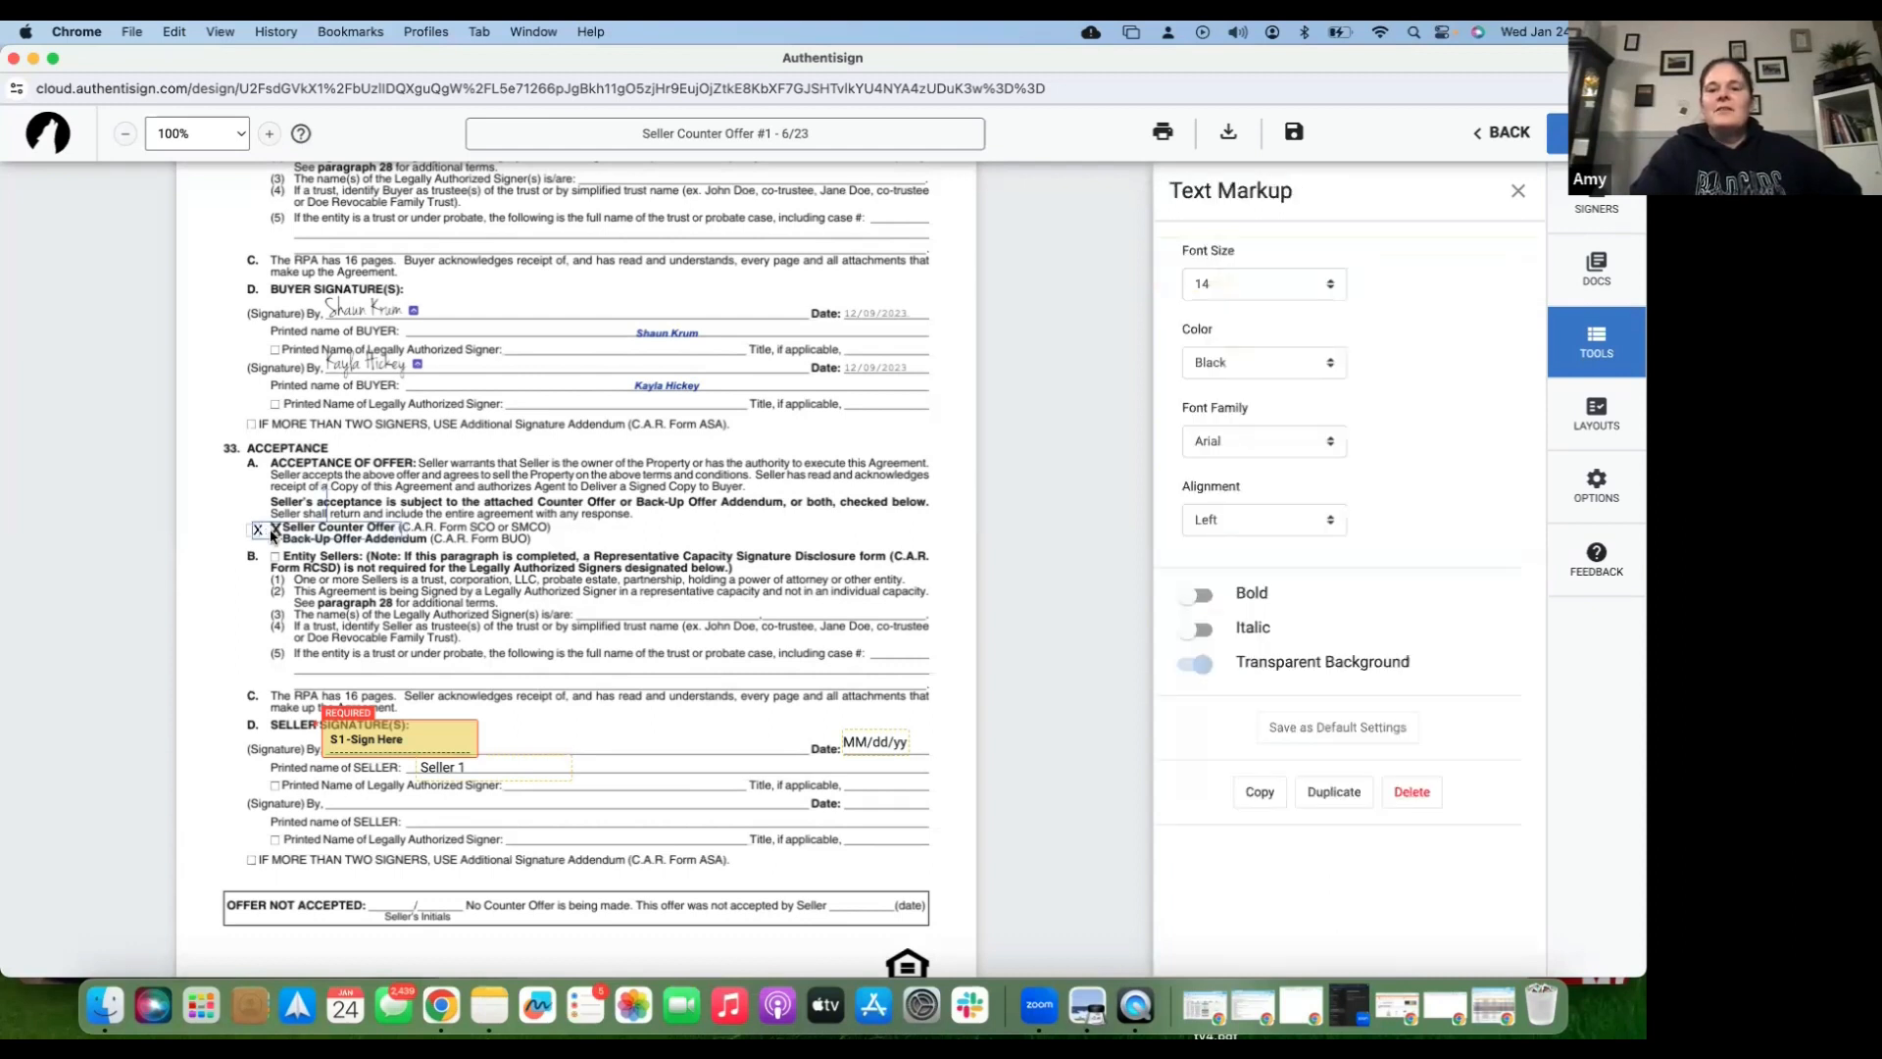
click(1411, 792)
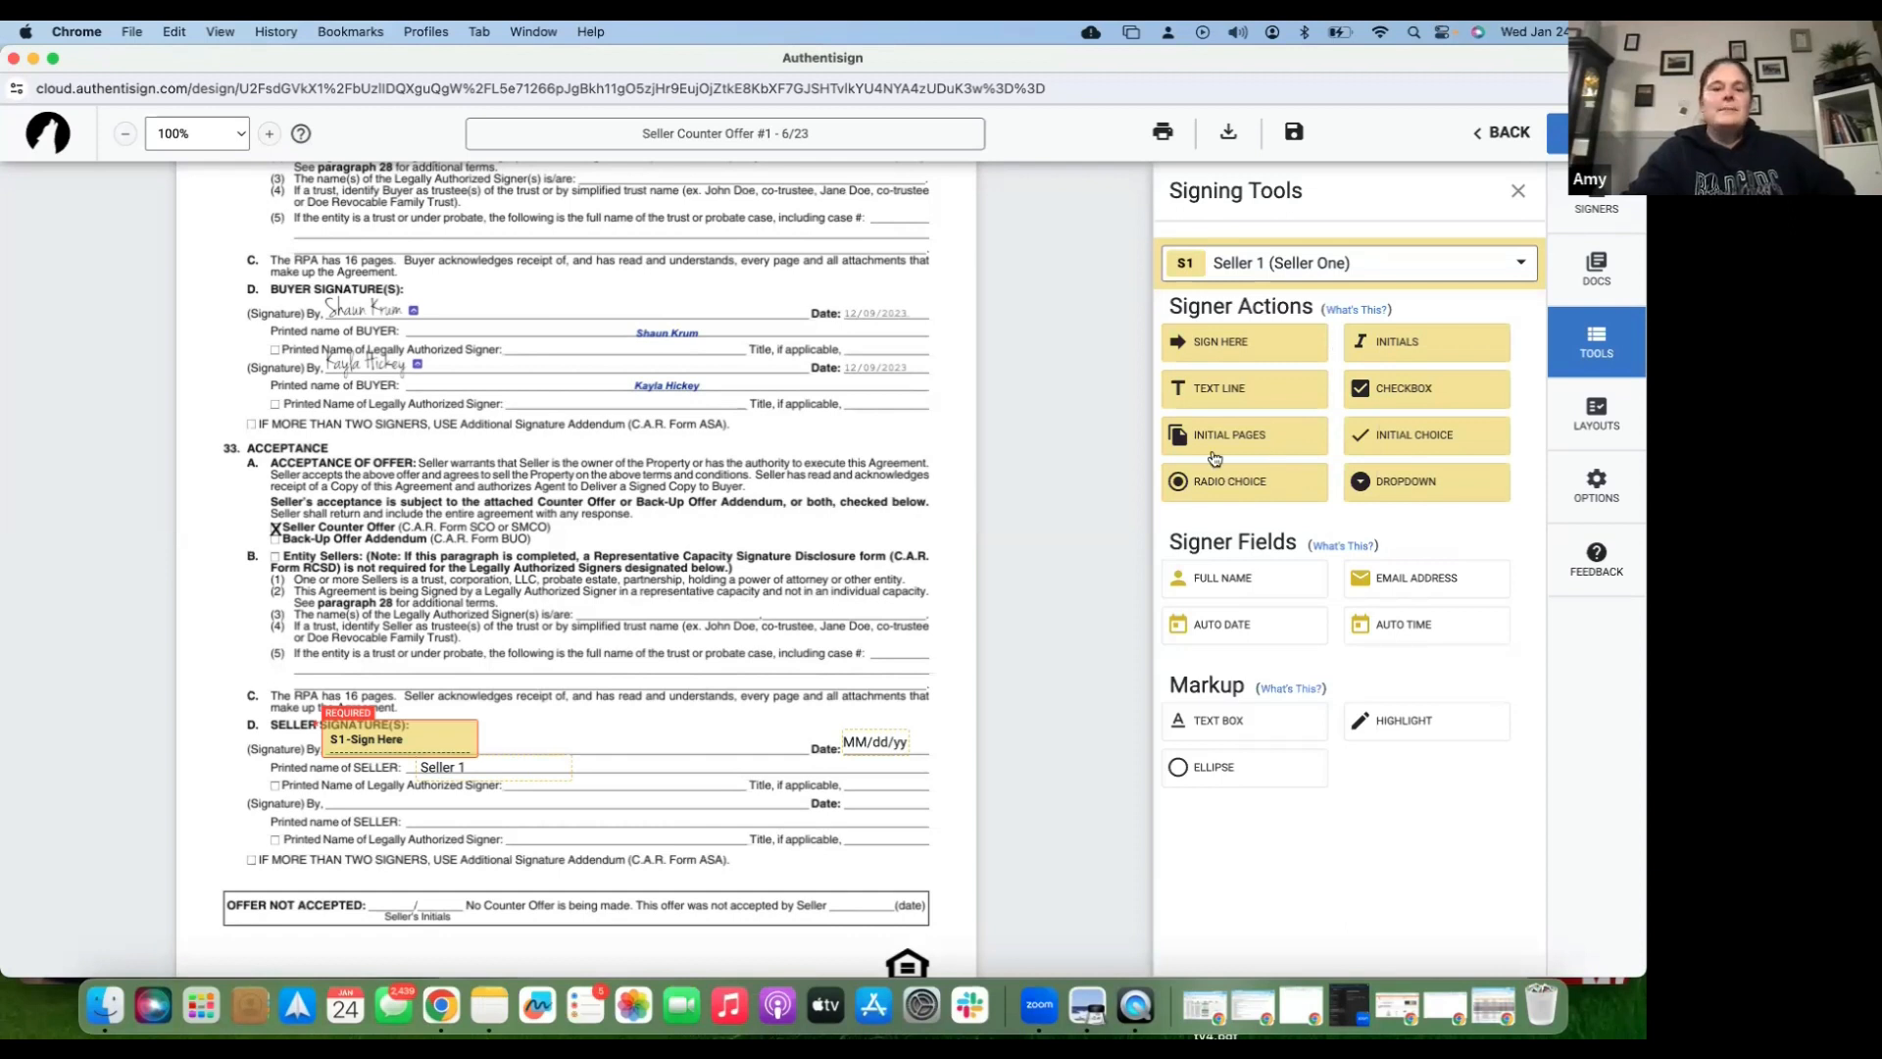
- Check the signer dropdown and show the Signers list with Seller 1 and Spouse One
scroll(744, 821, up, 1)
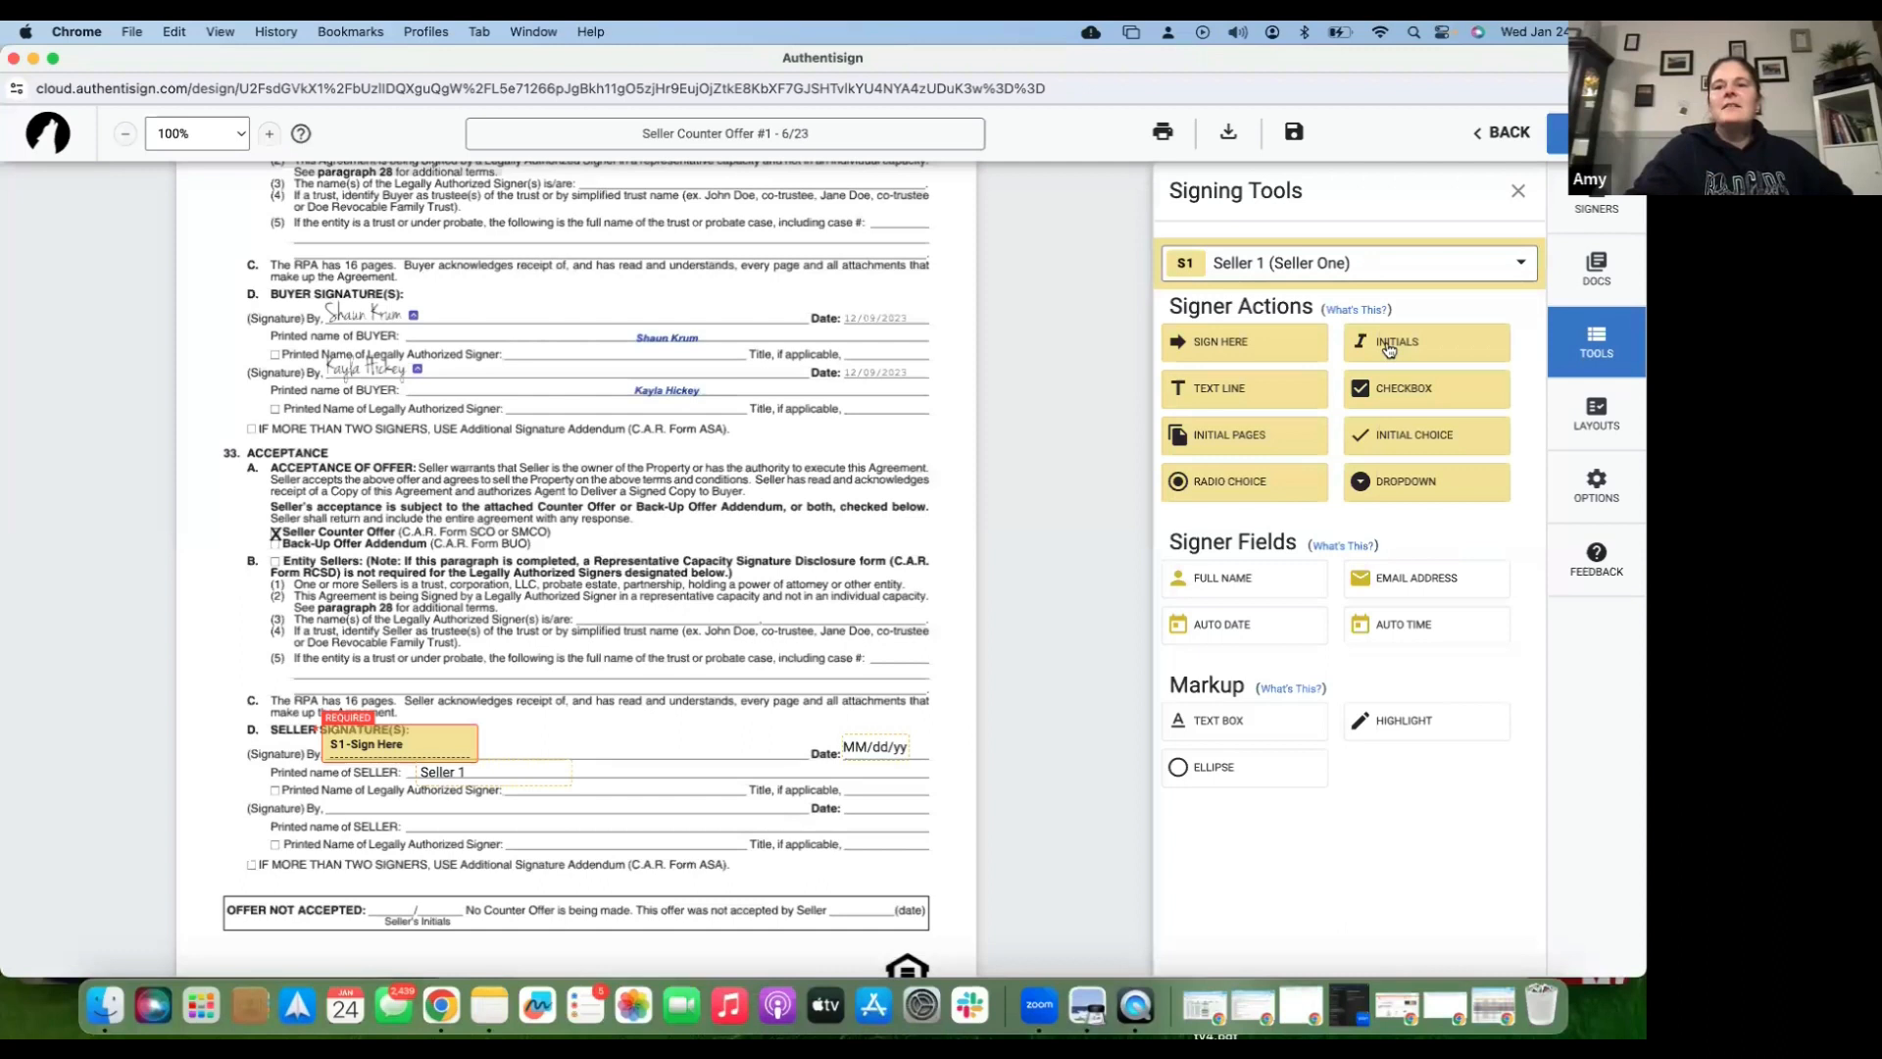
click(1405, 270)
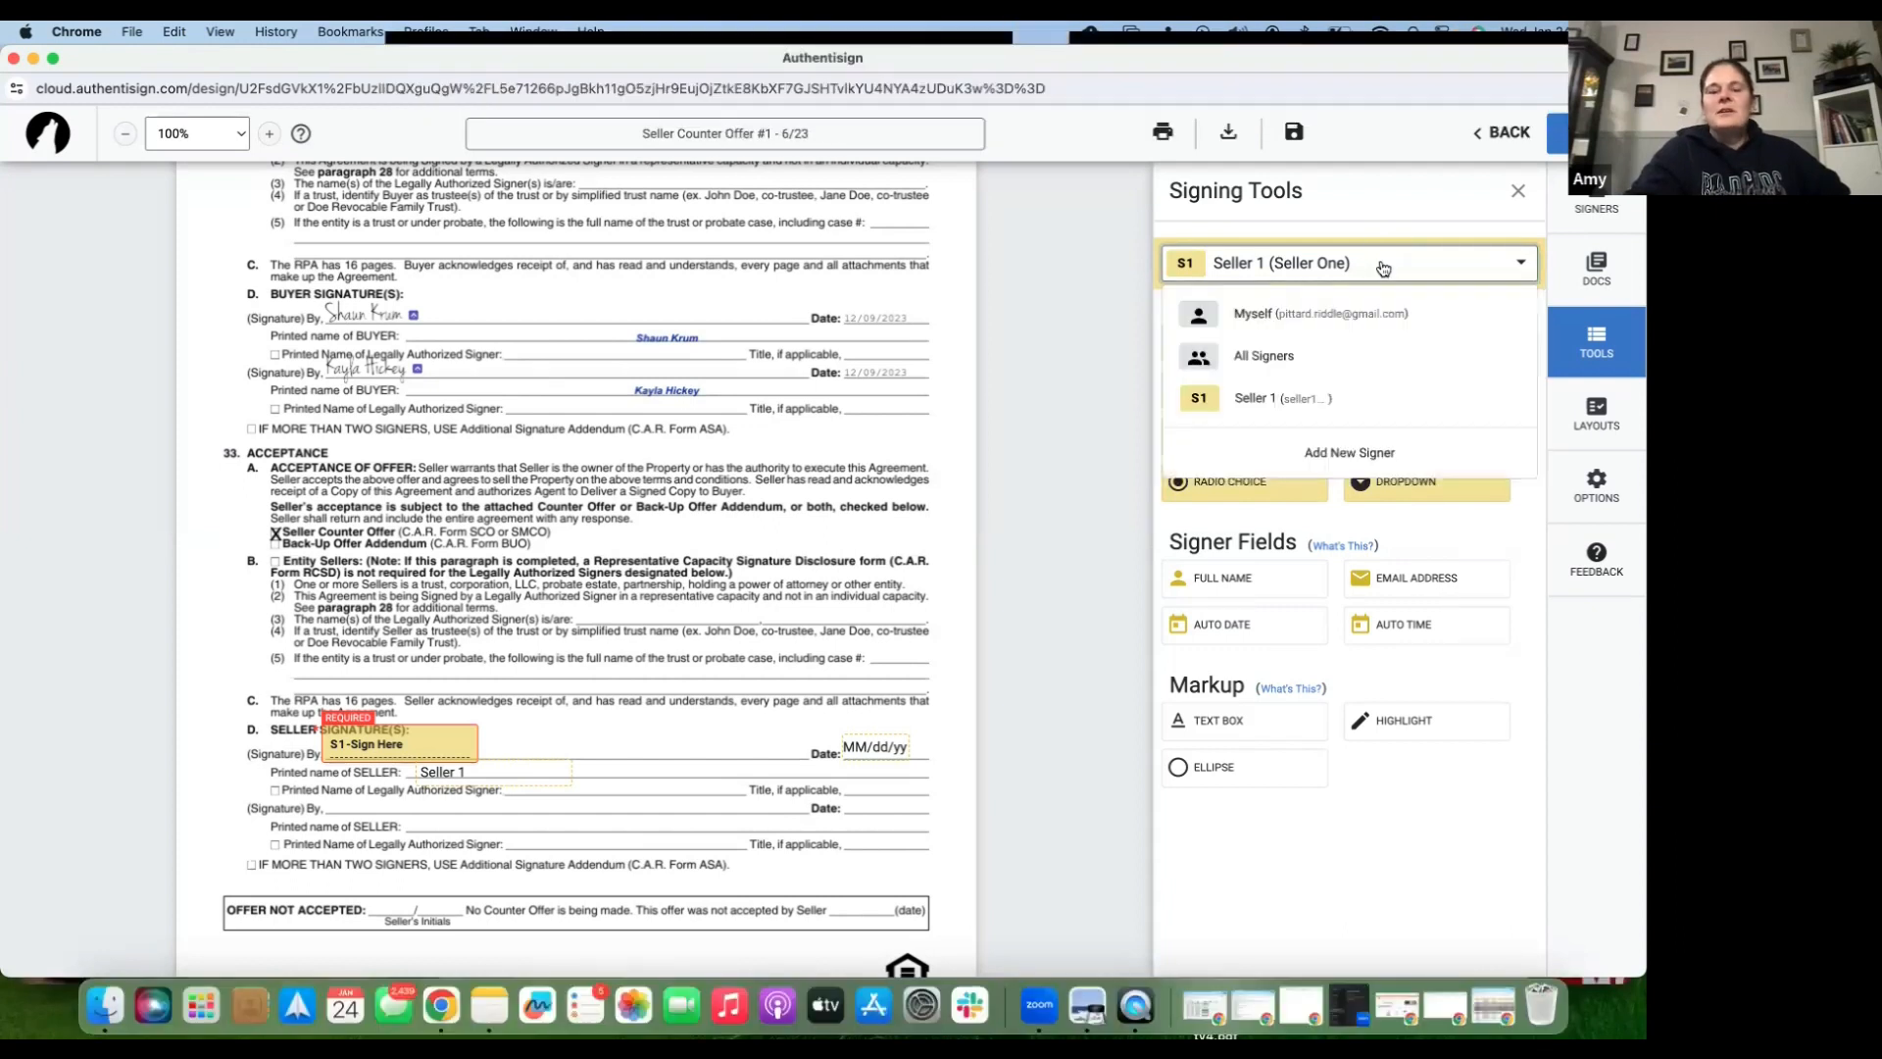
click(1592, 208)
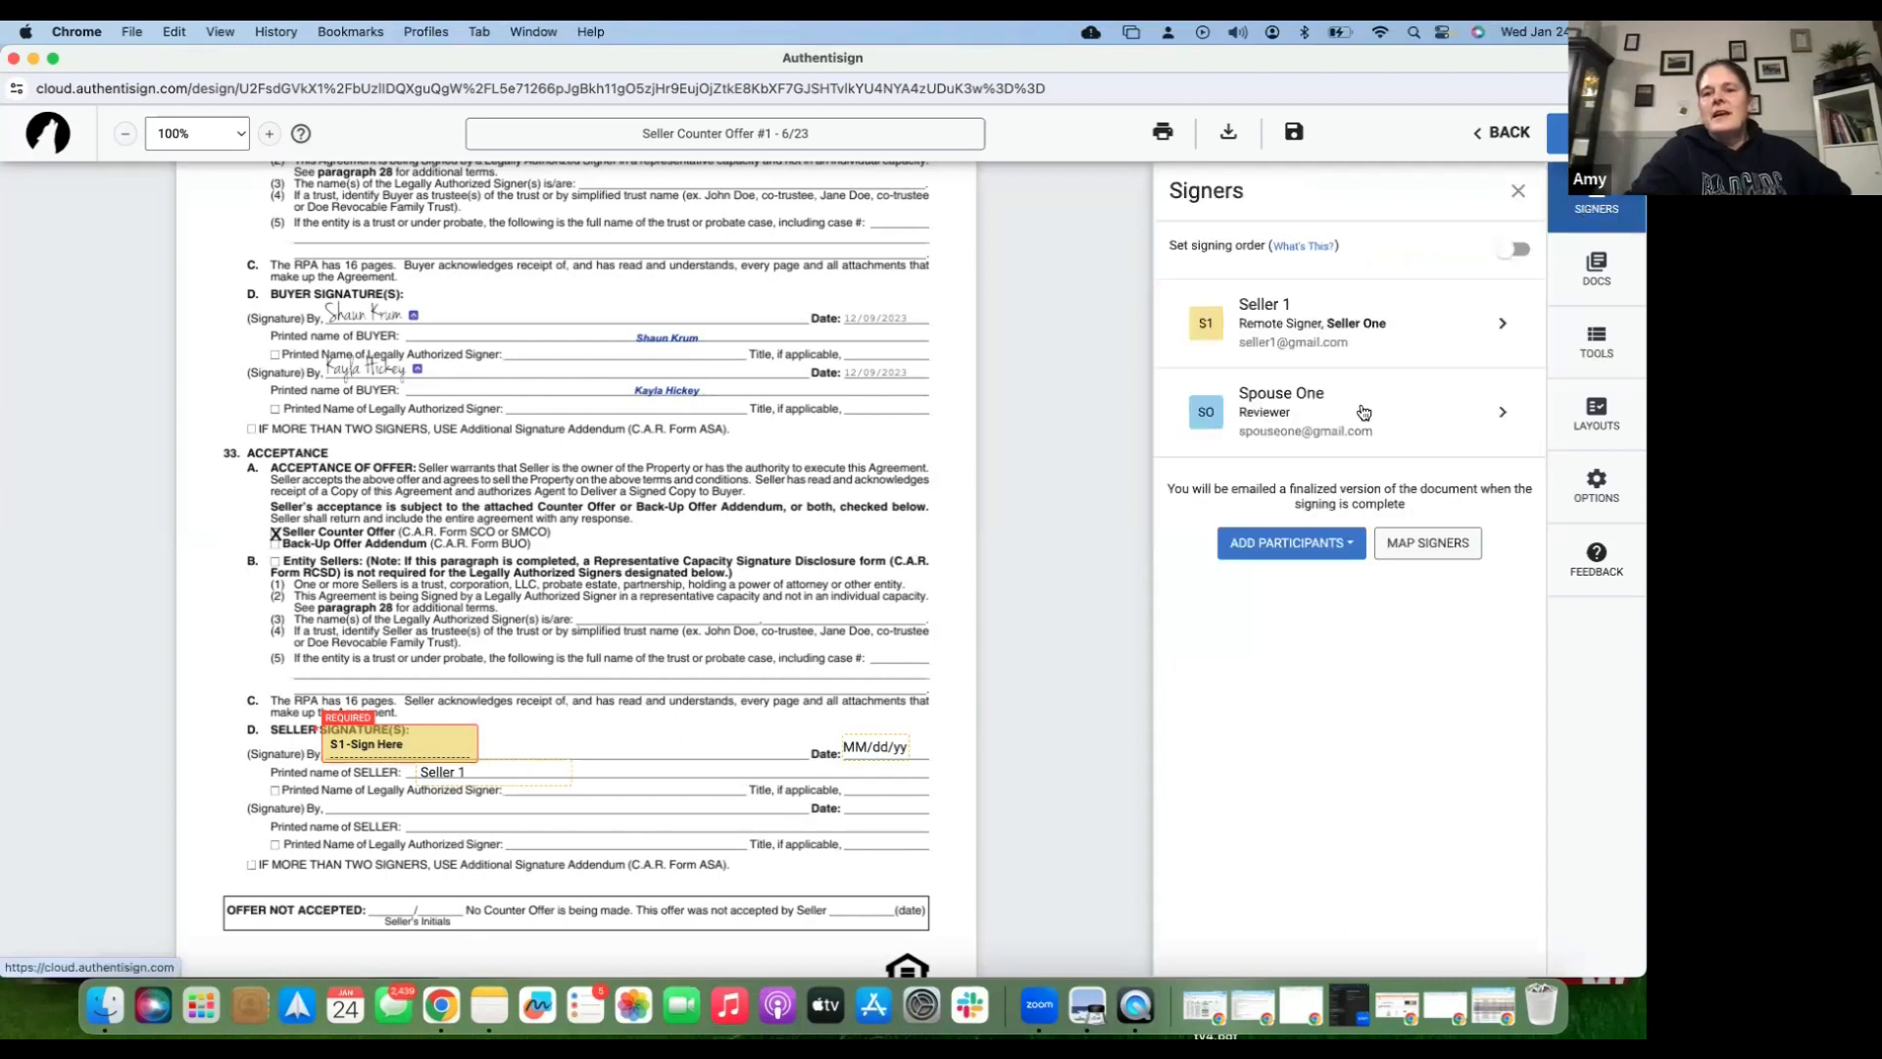
- Add the listing agent from the transaction as a signer and map the Seller One role to Seller 1
click(1288, 543)
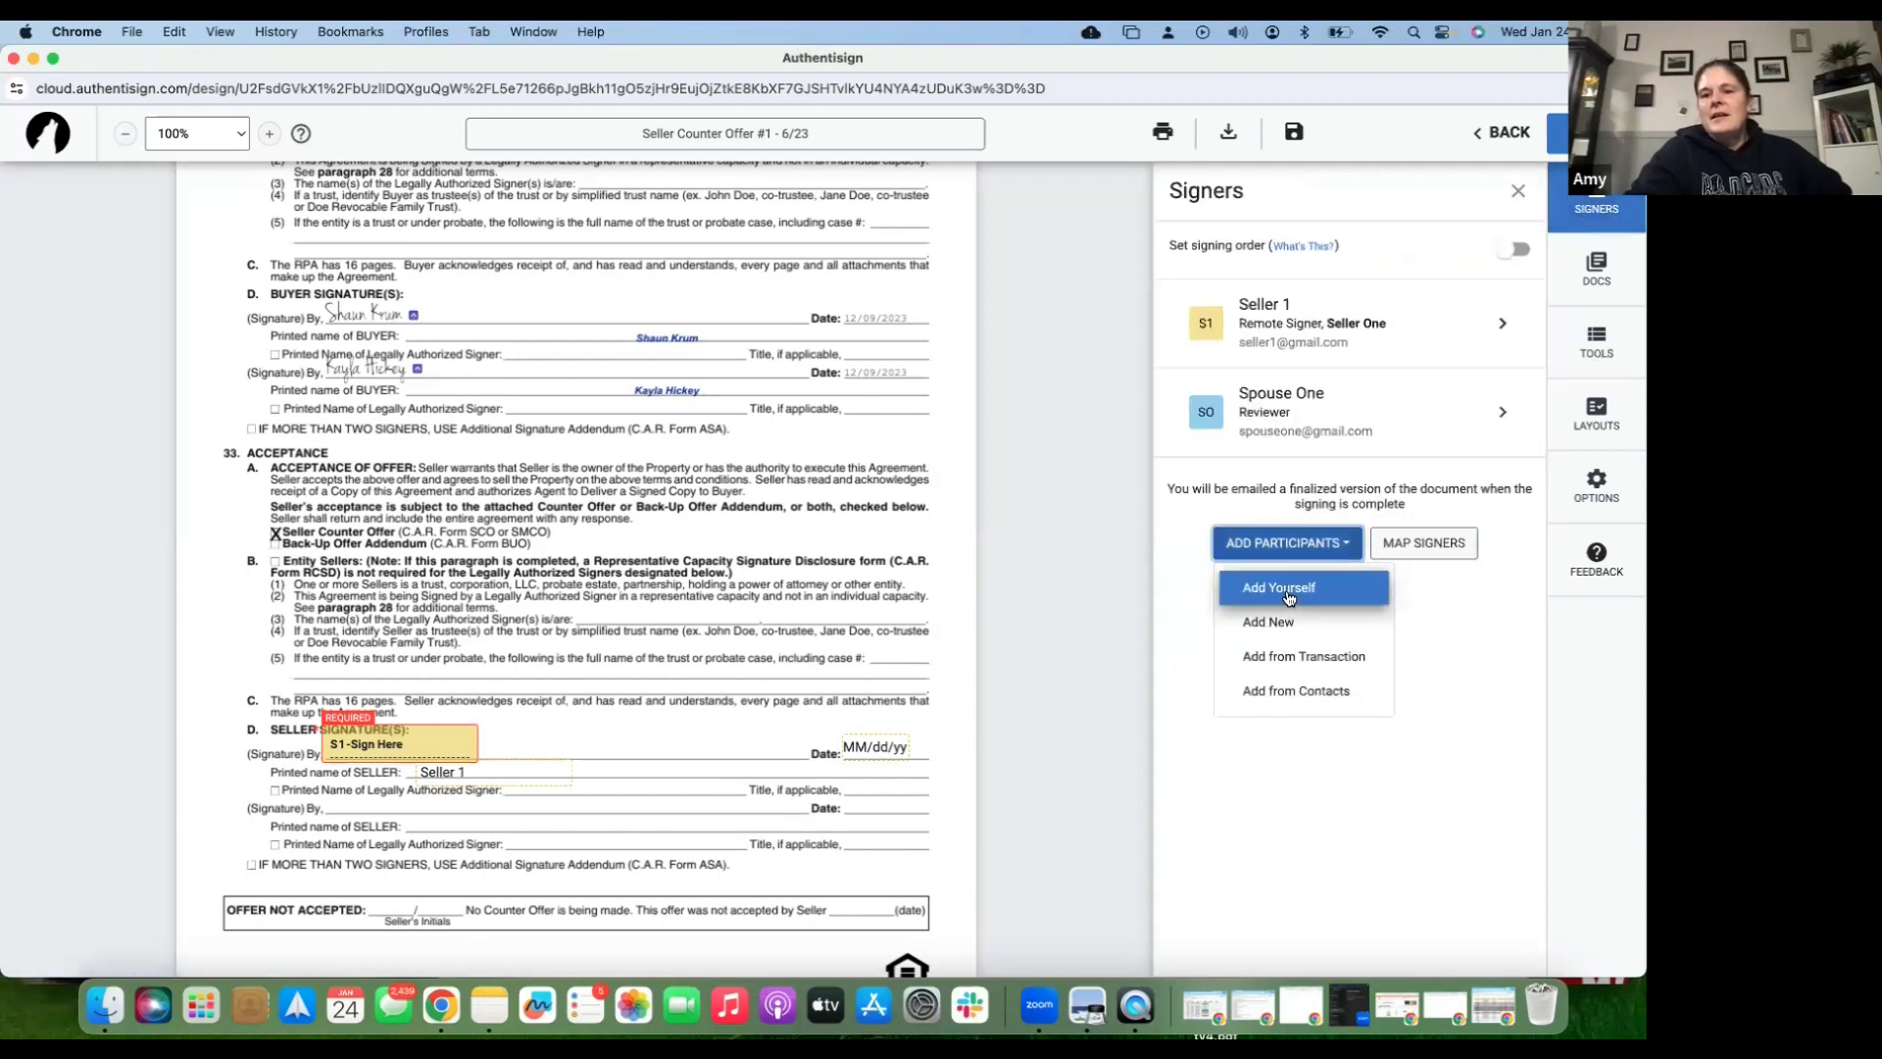
click(1294, 659)
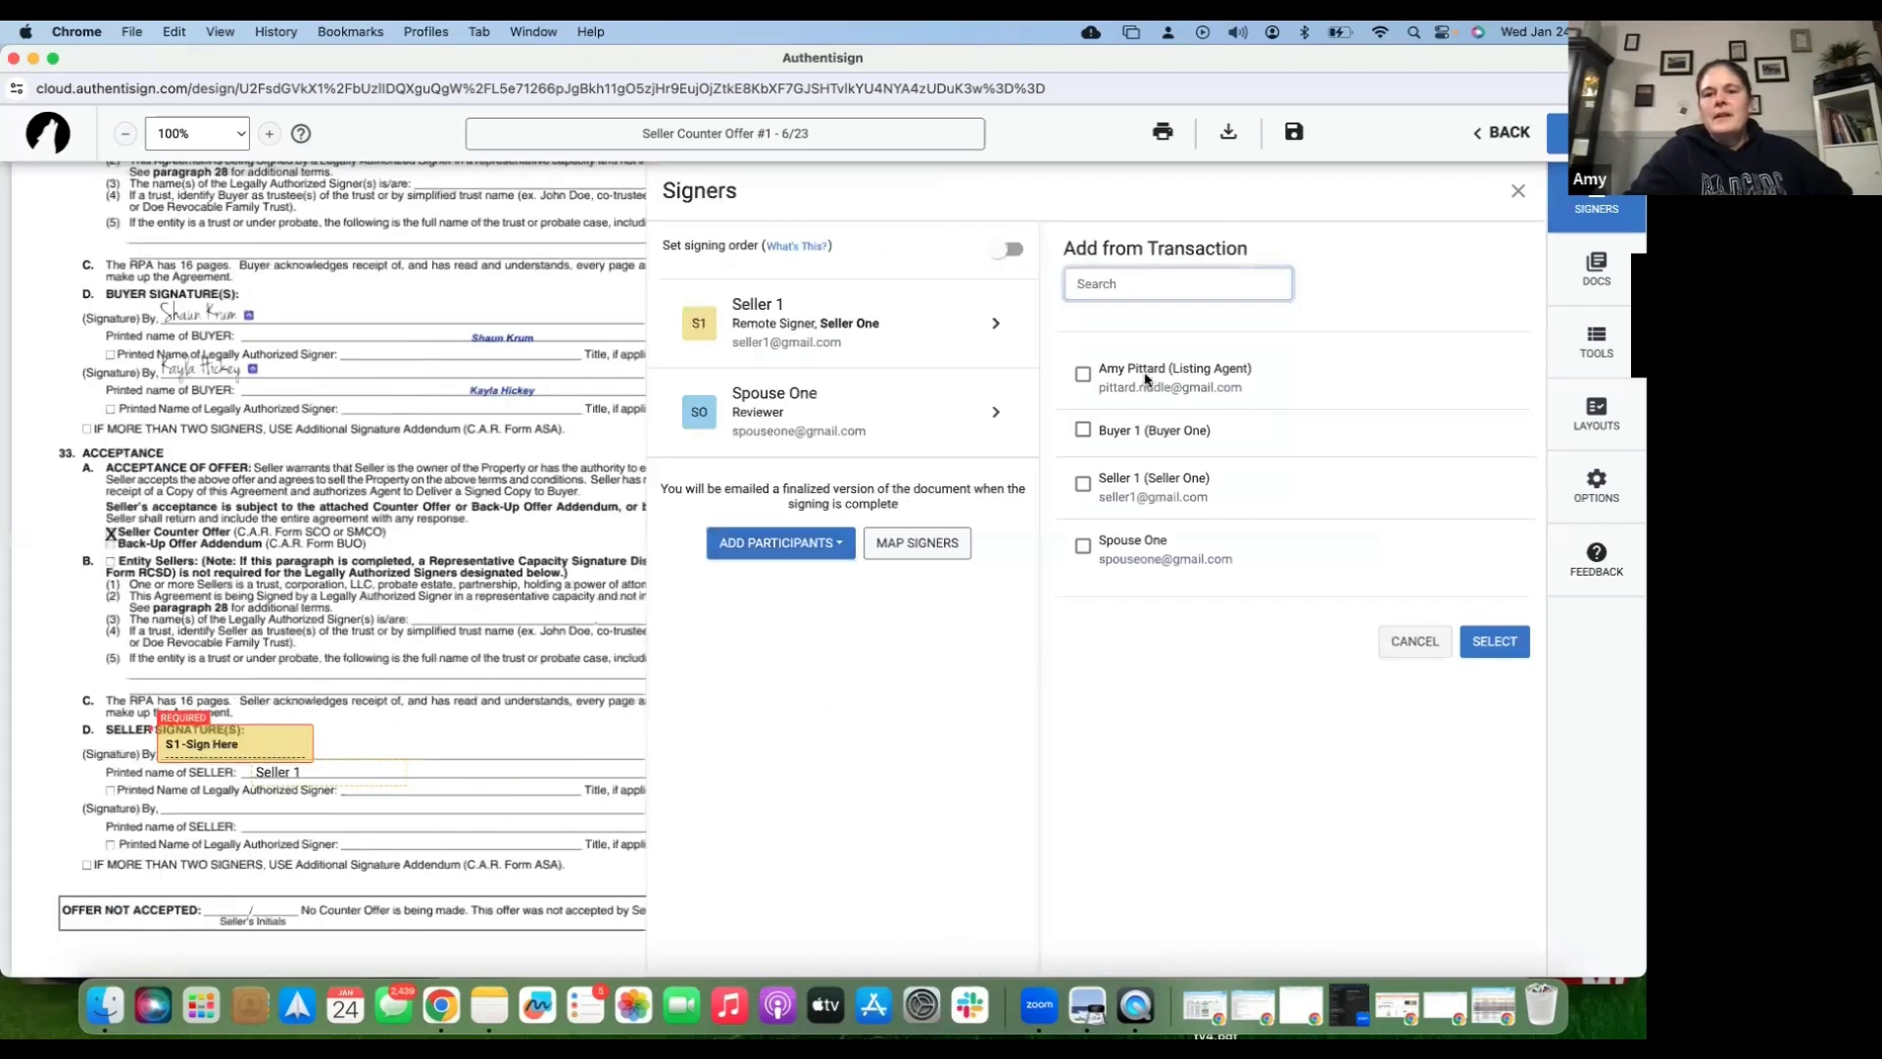
click(1083, 374)
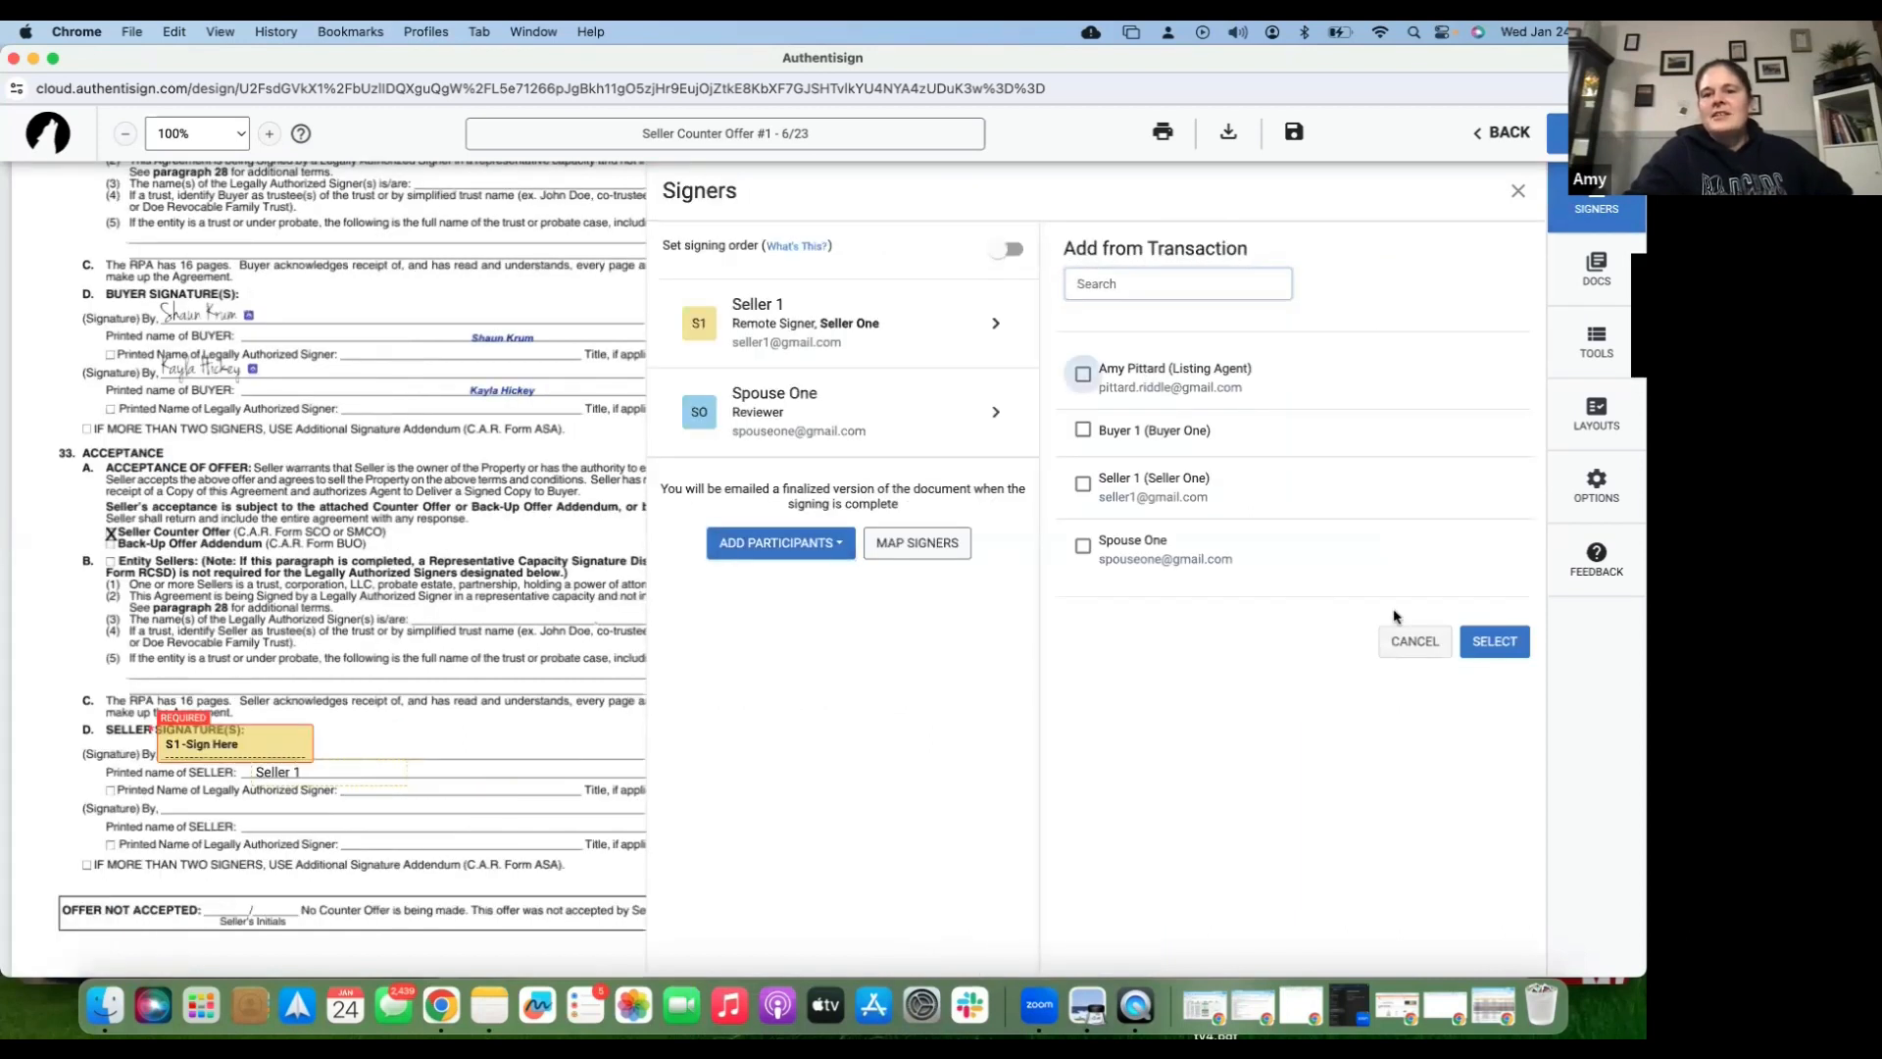
click(1494, 643)
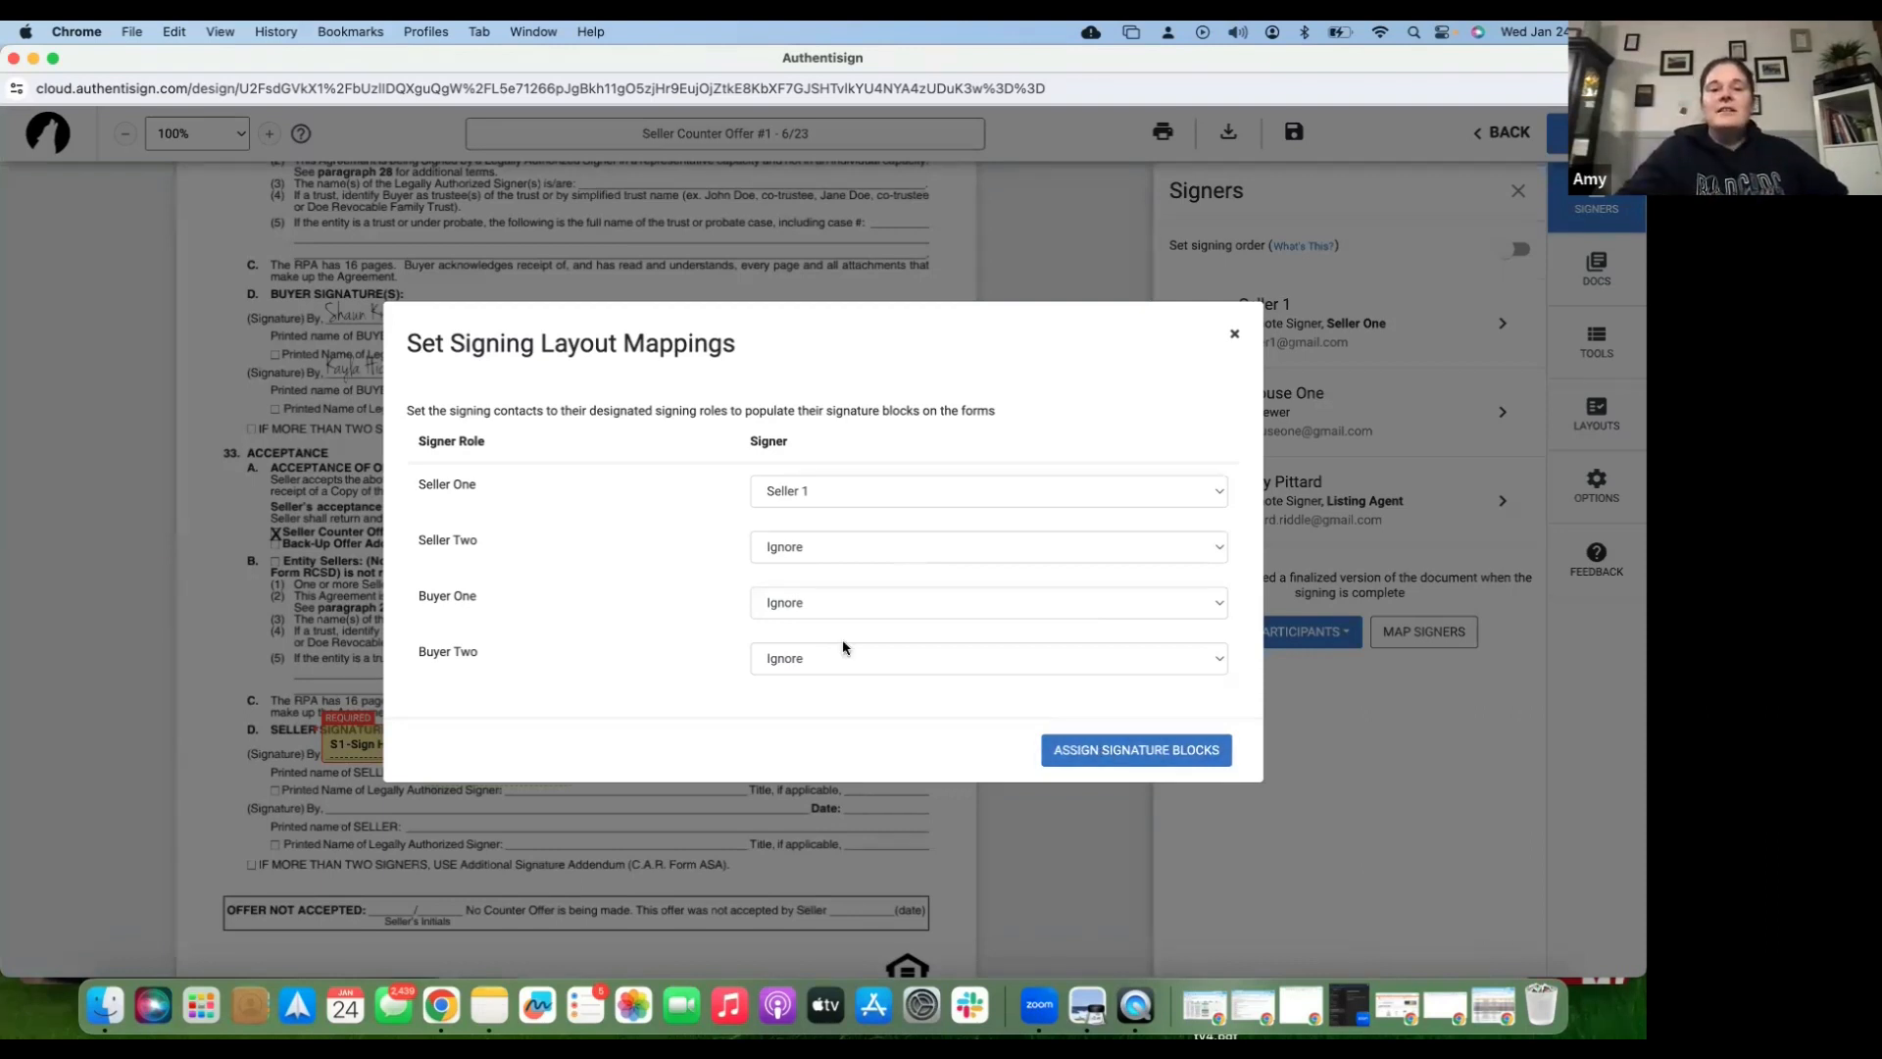
click(1143, 758)
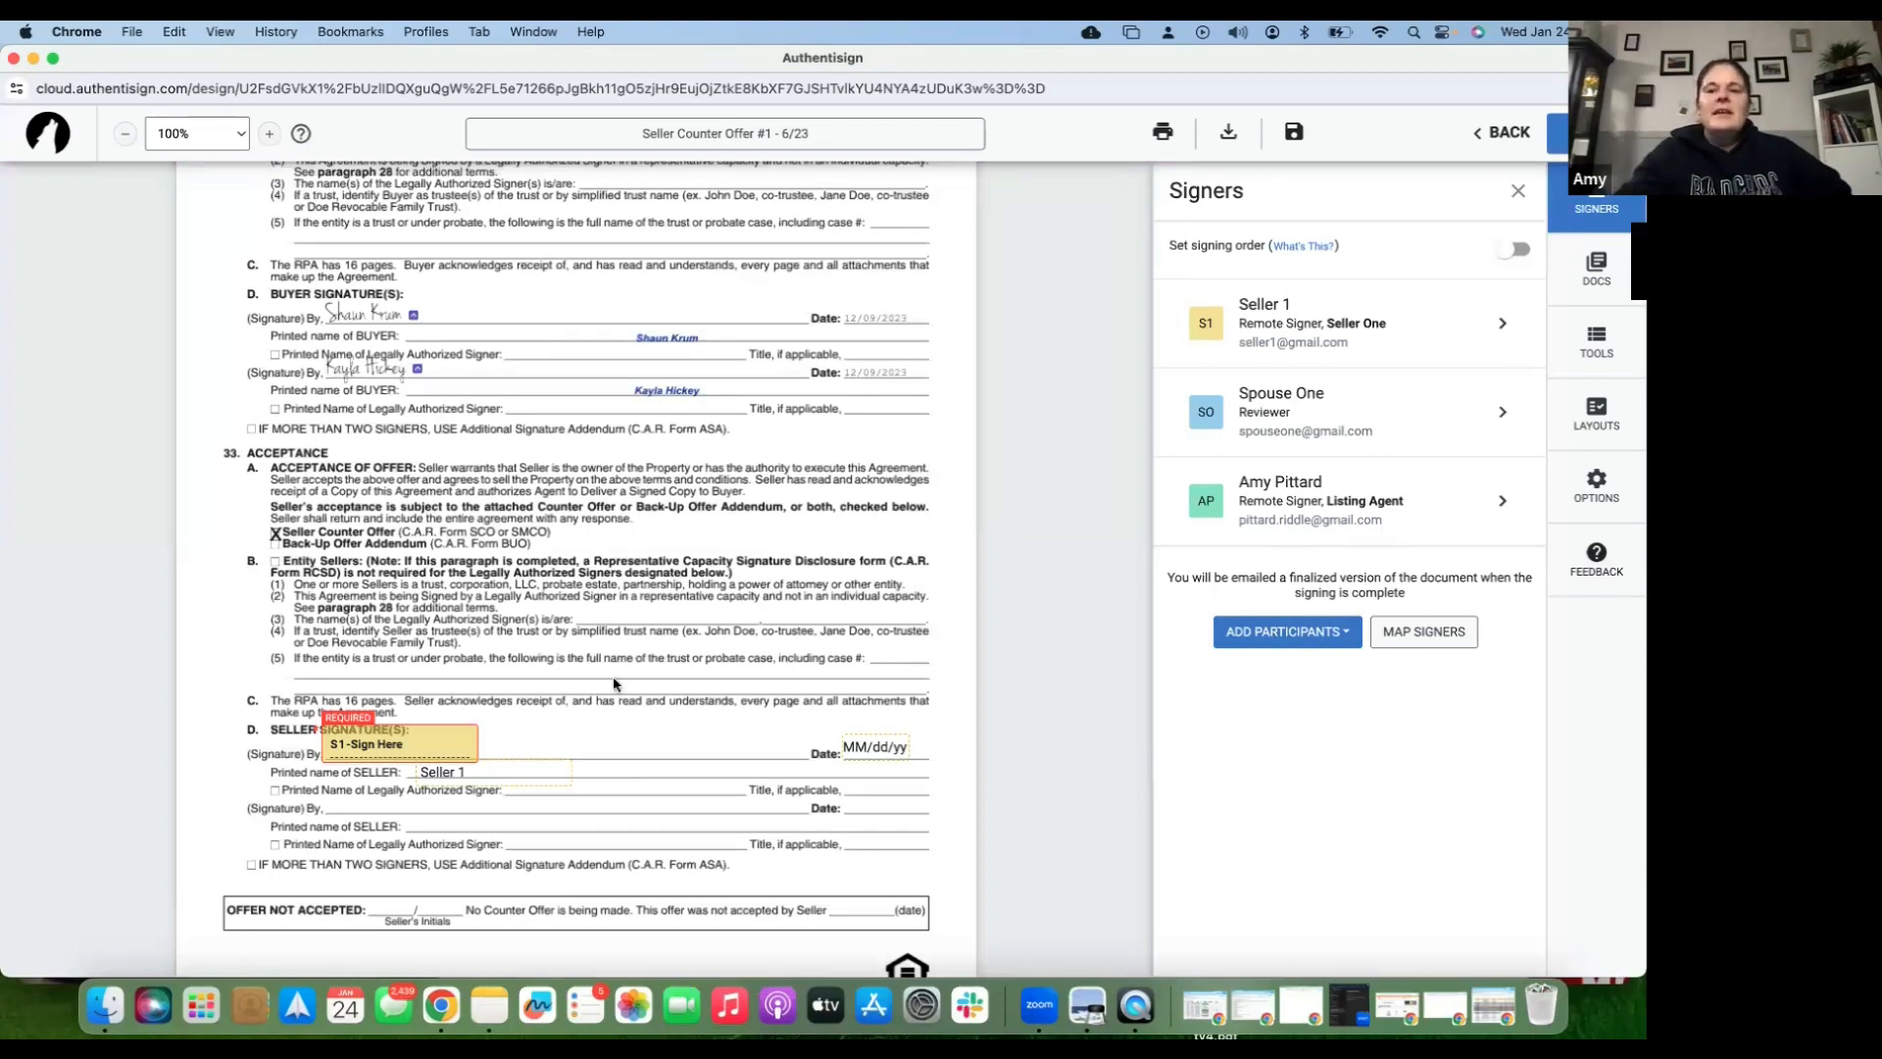
scroll(1115, 537, down, 2)
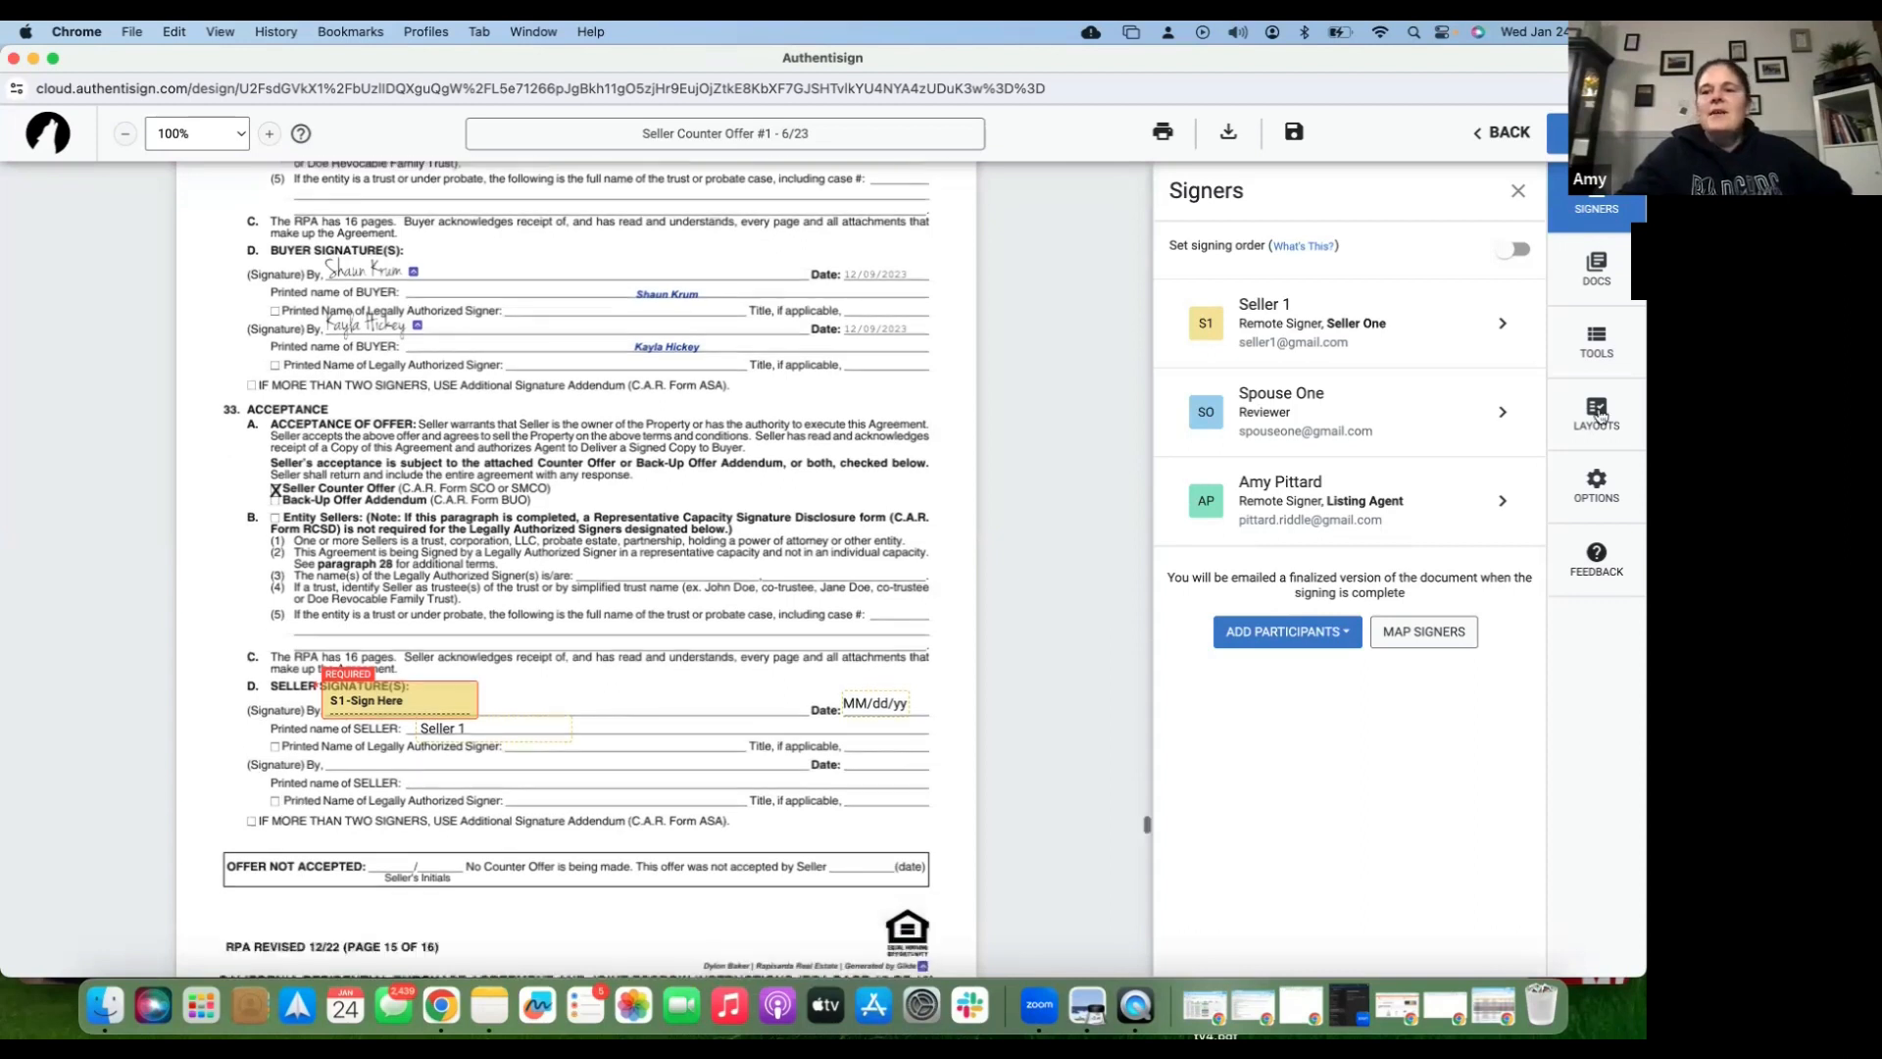
- Place a listing-agent Sign Here field on the second seller signature line
click(1596, 343)
click(1404, 263)
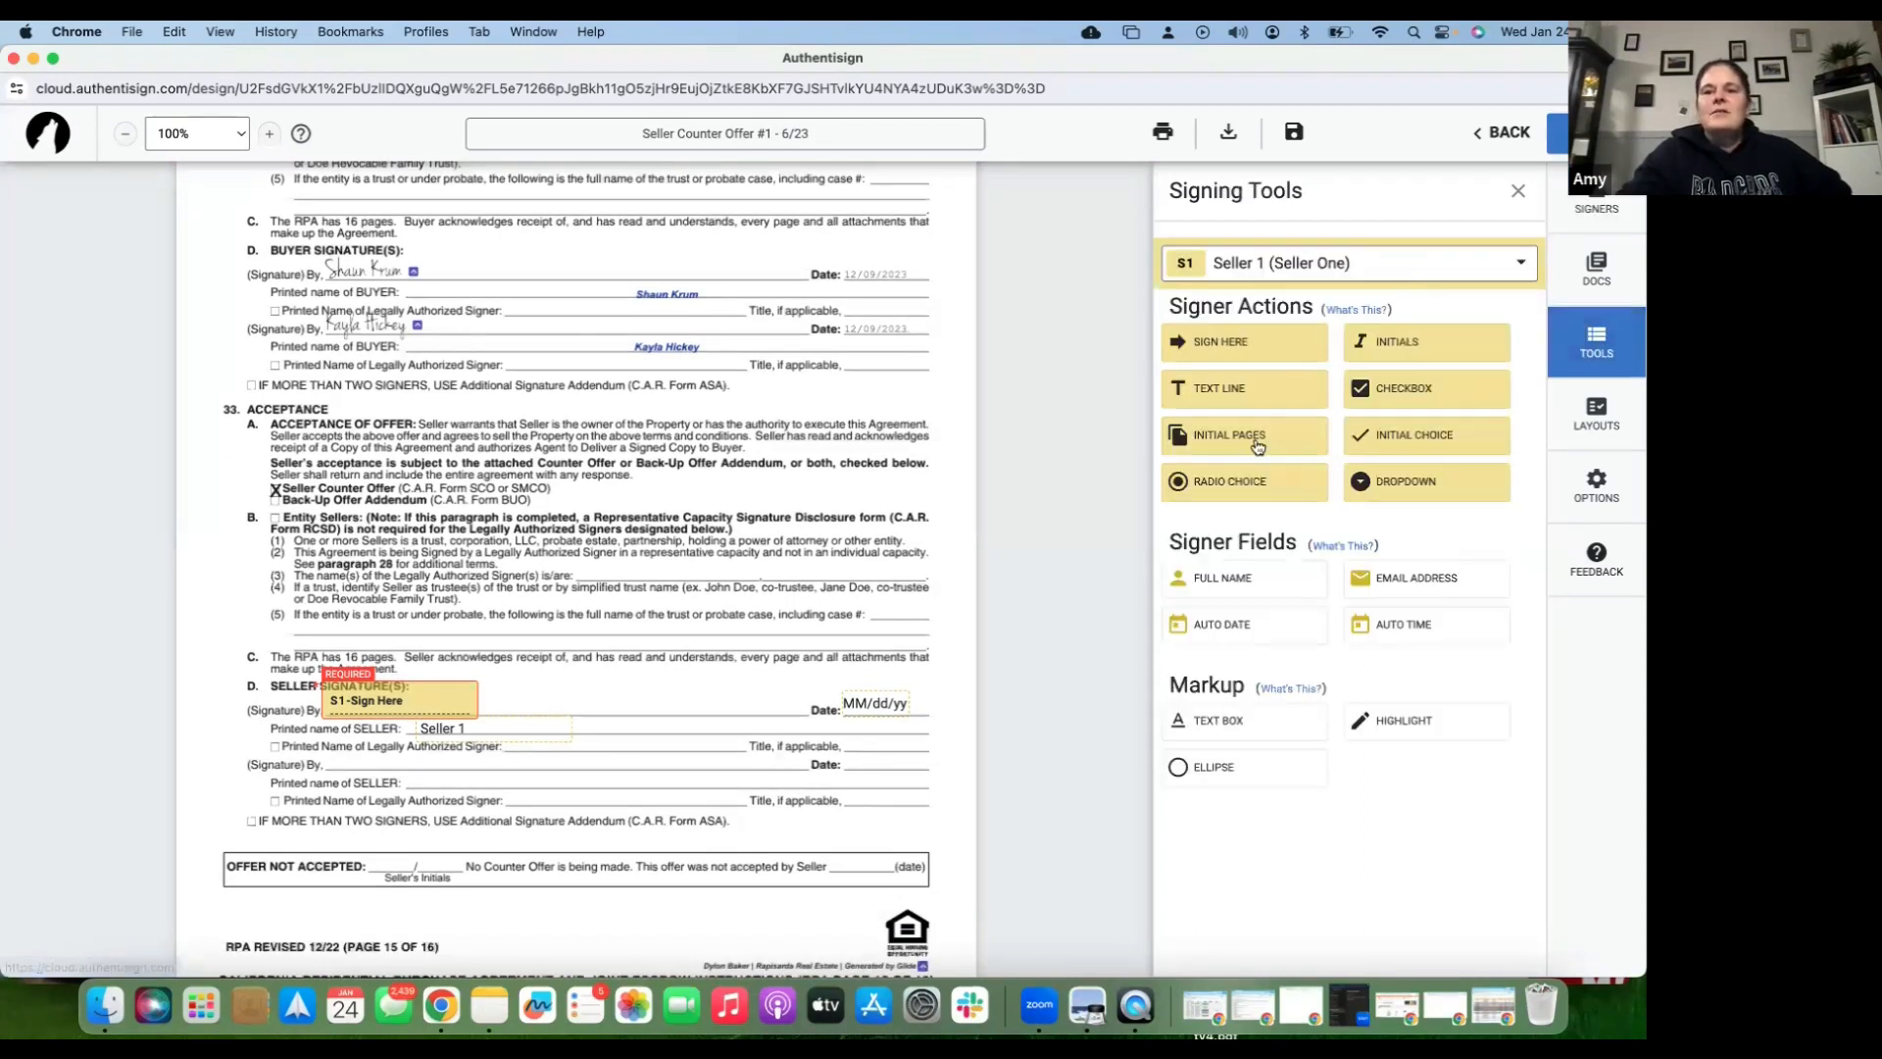
click(1260, 446)
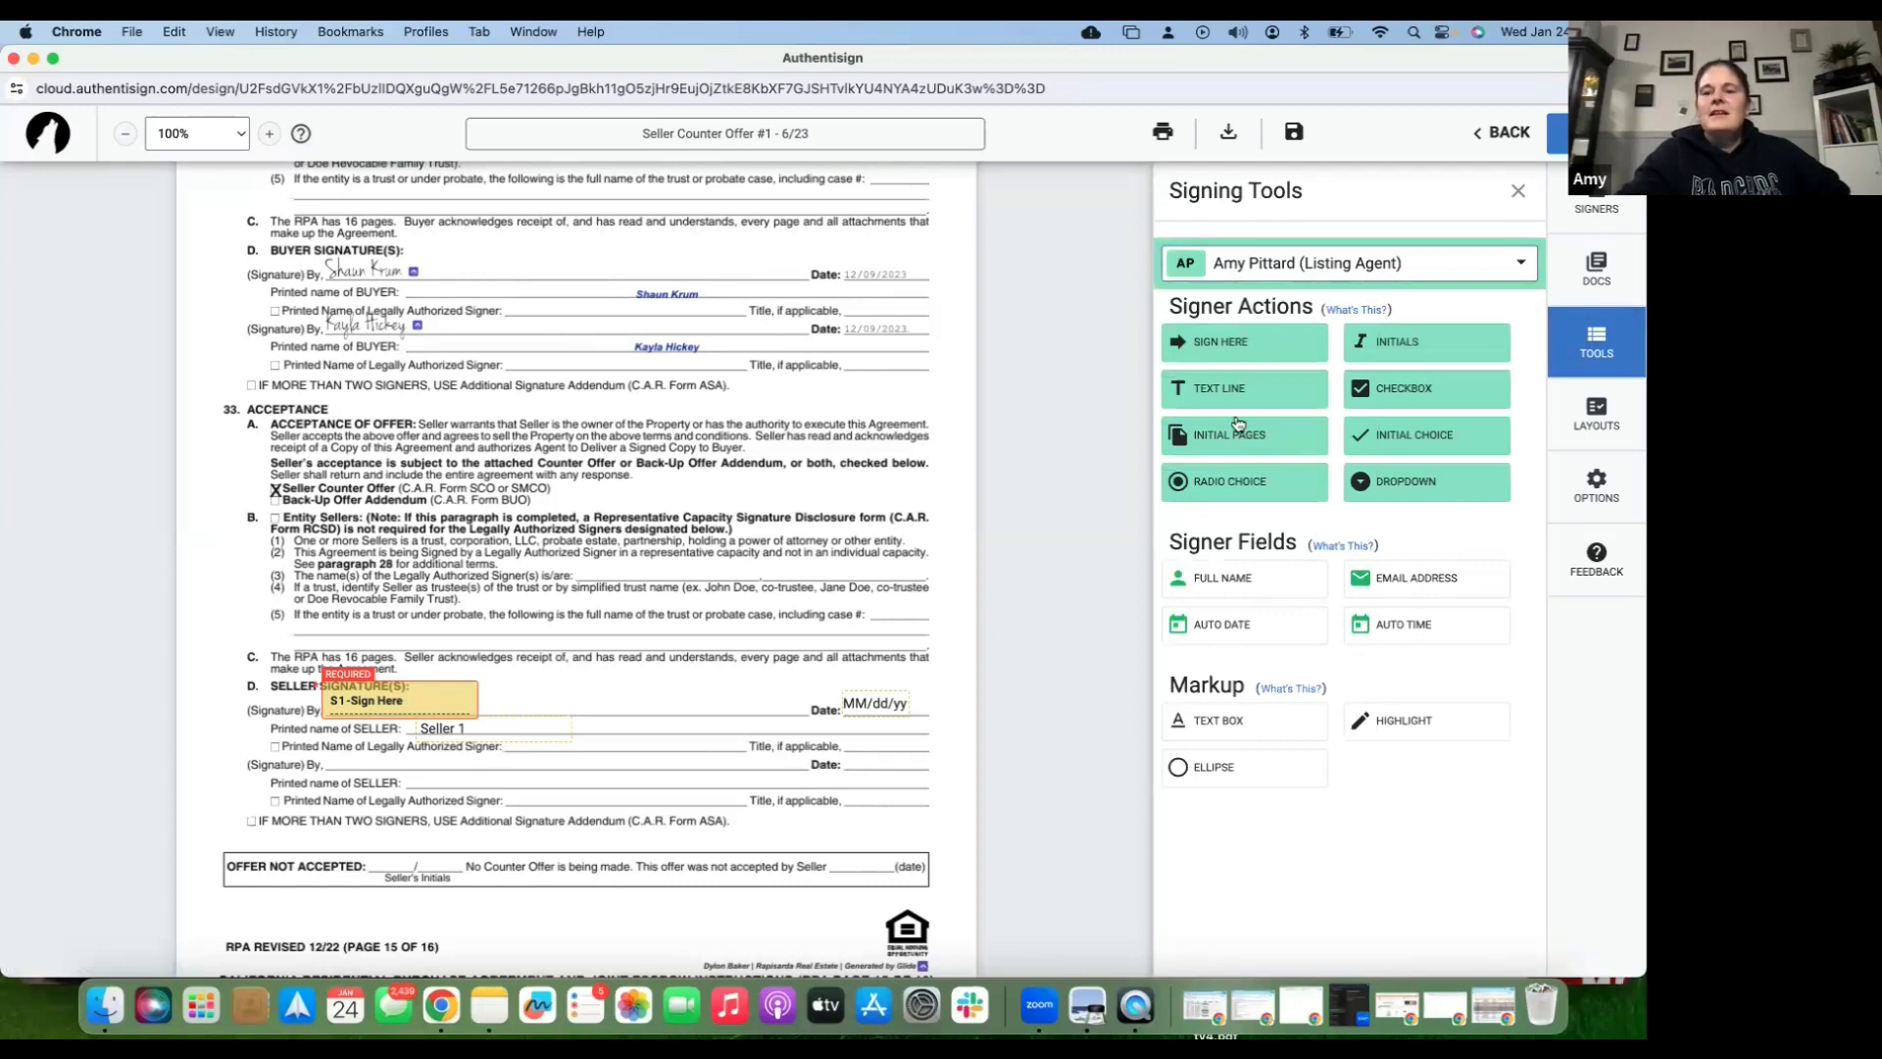
click(1253, 351)
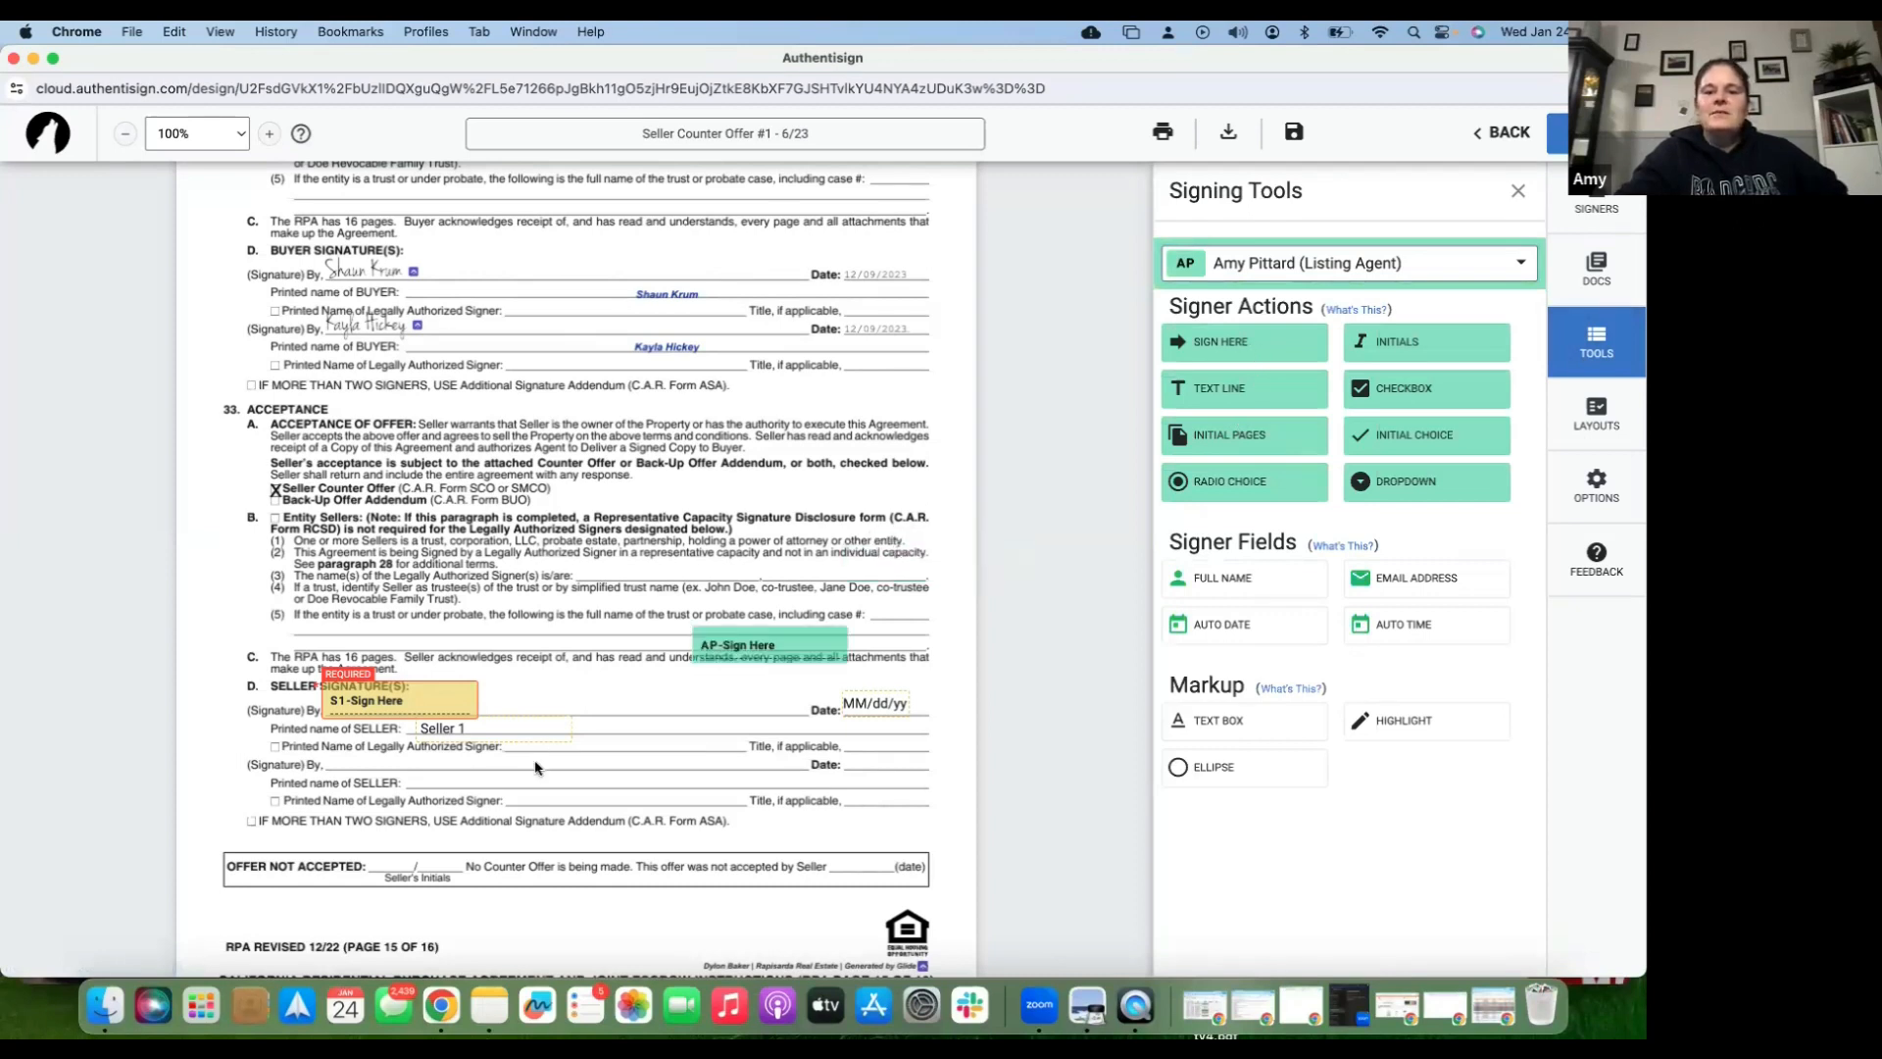
click(535, 764)
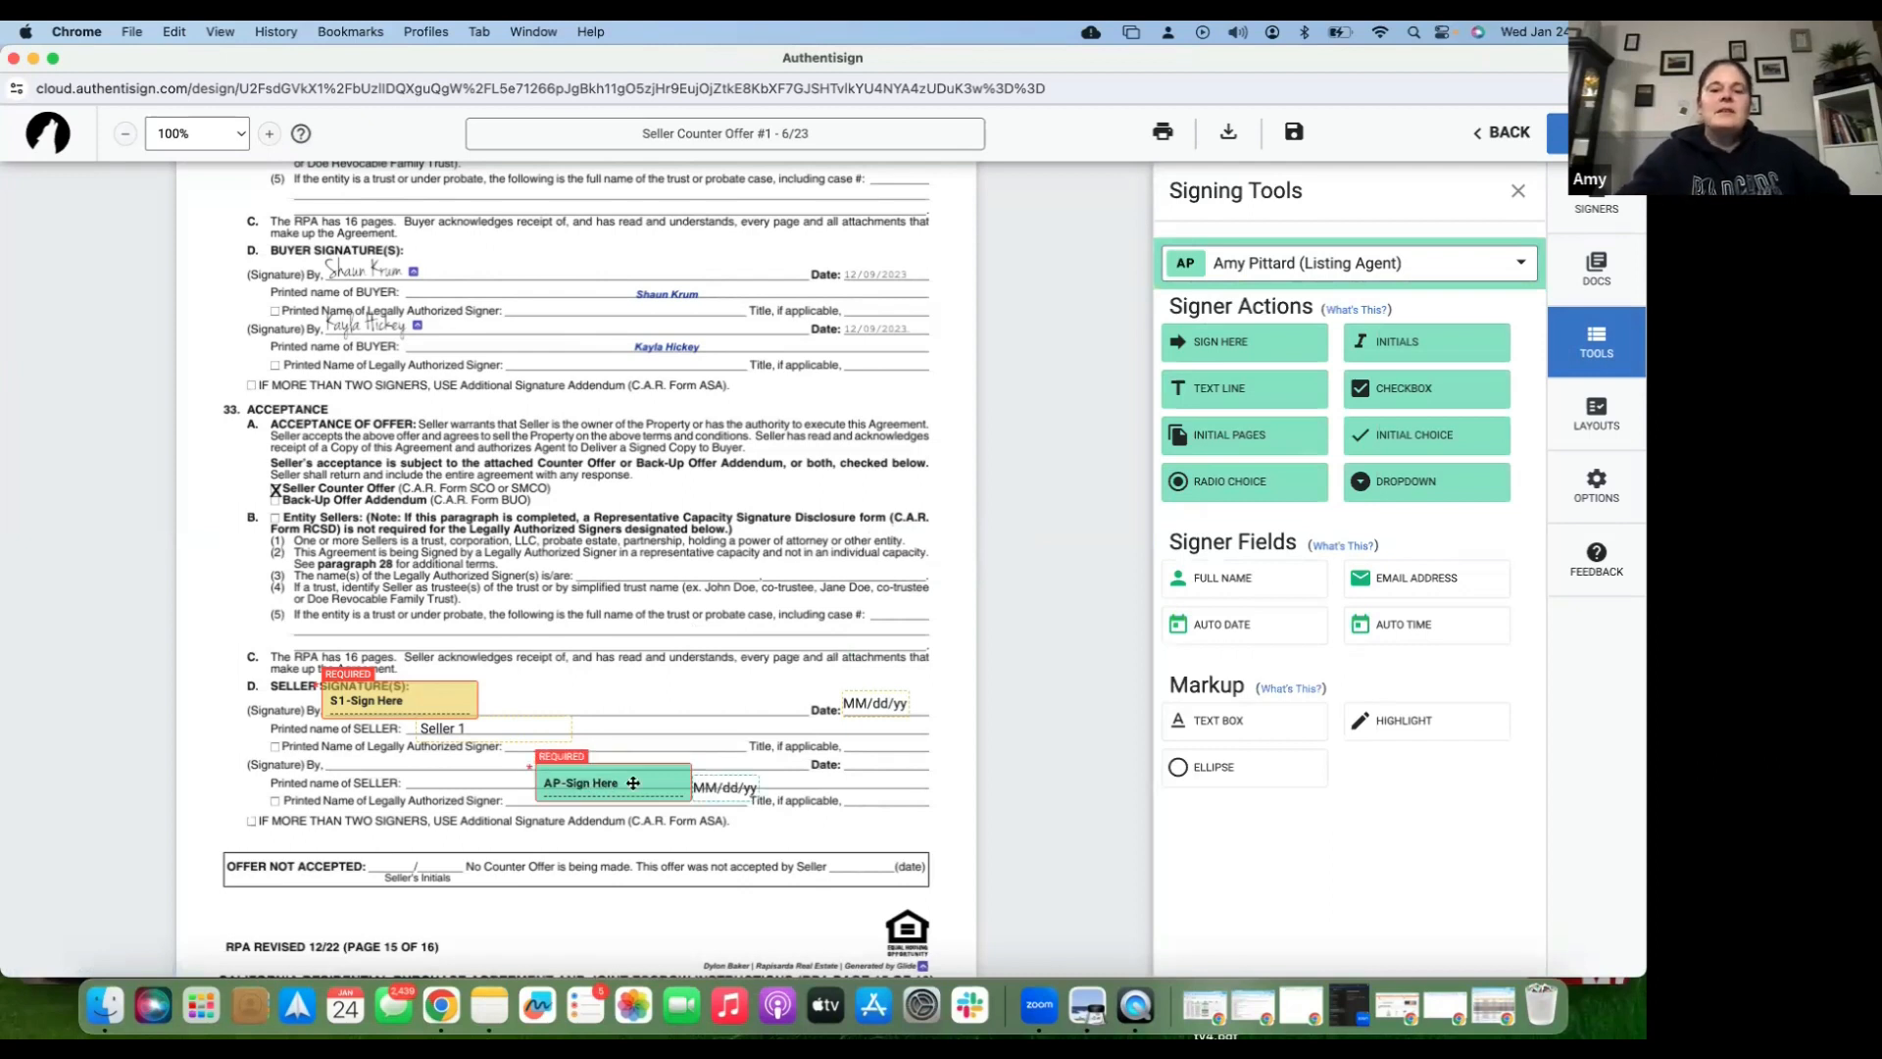
- Reassign the new sign-here field to Seller 1, then back to the listing agent
click(633, 782)
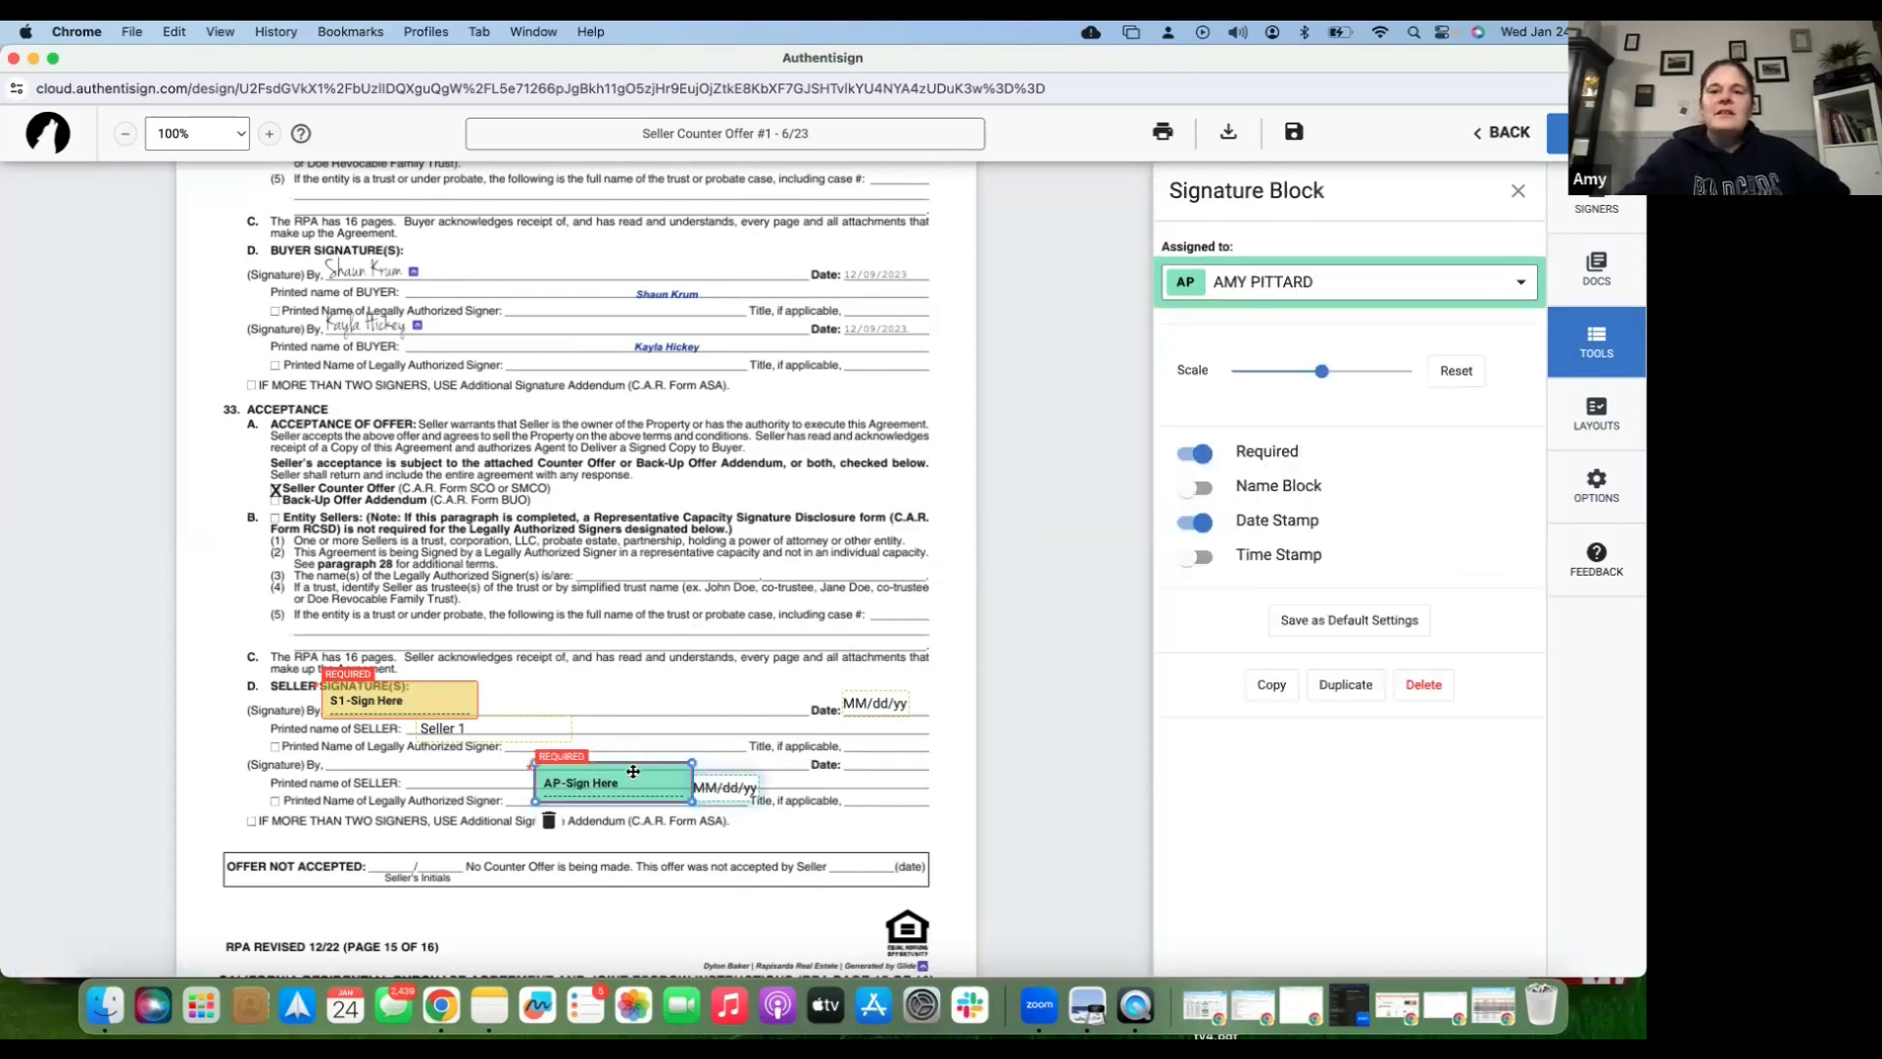
click(1515, 284)
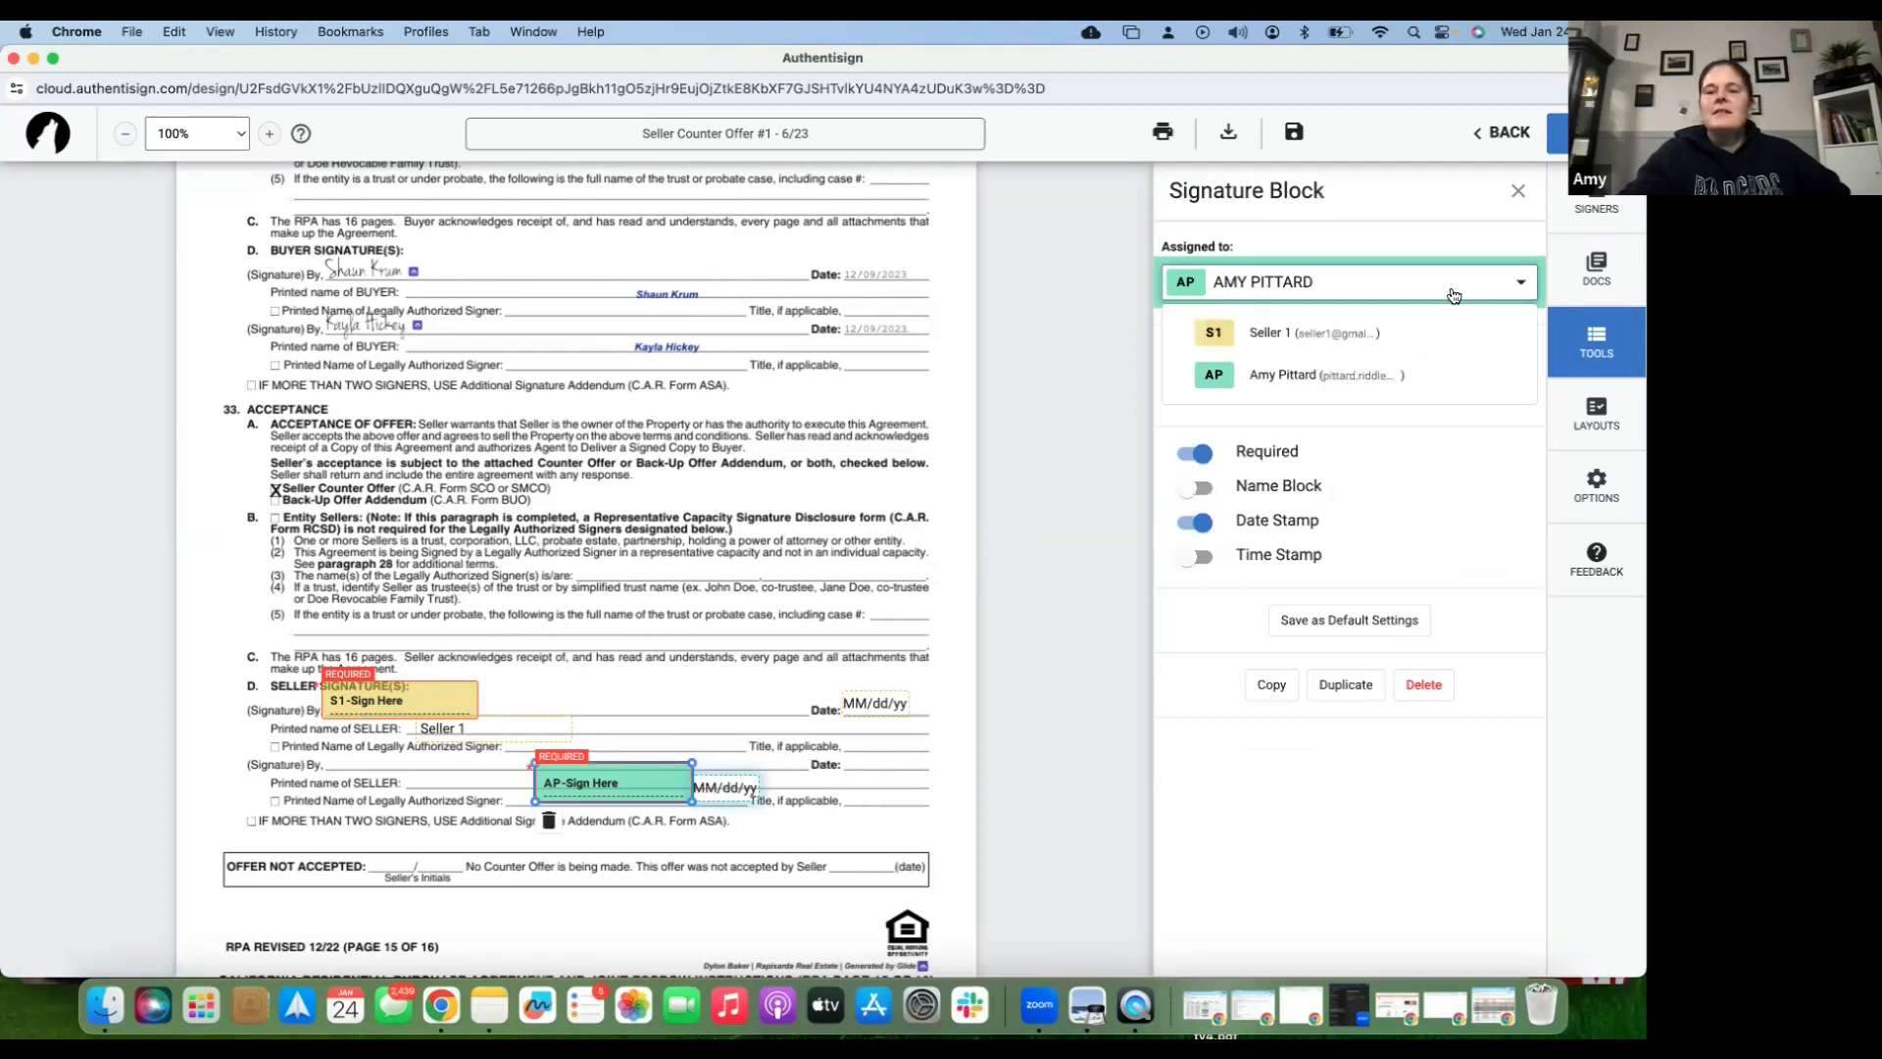
click(1389, 335)
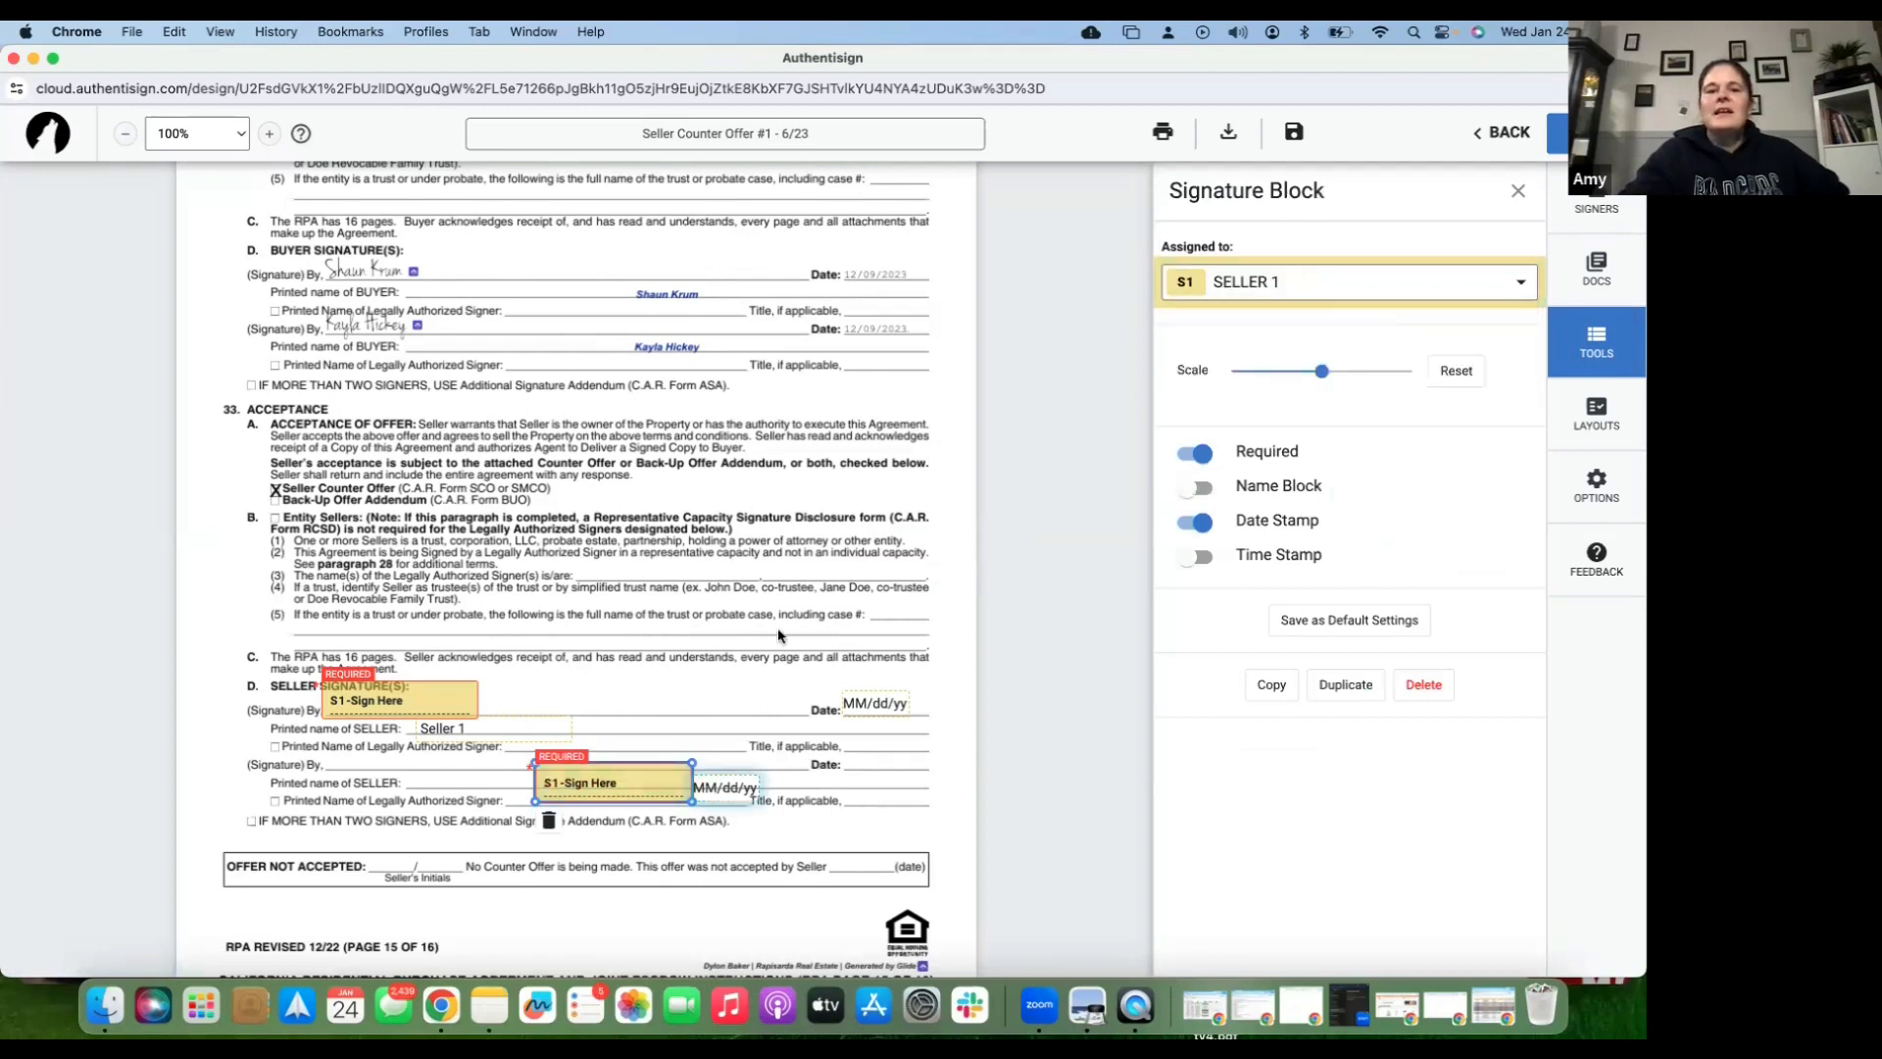
click(712, 788)
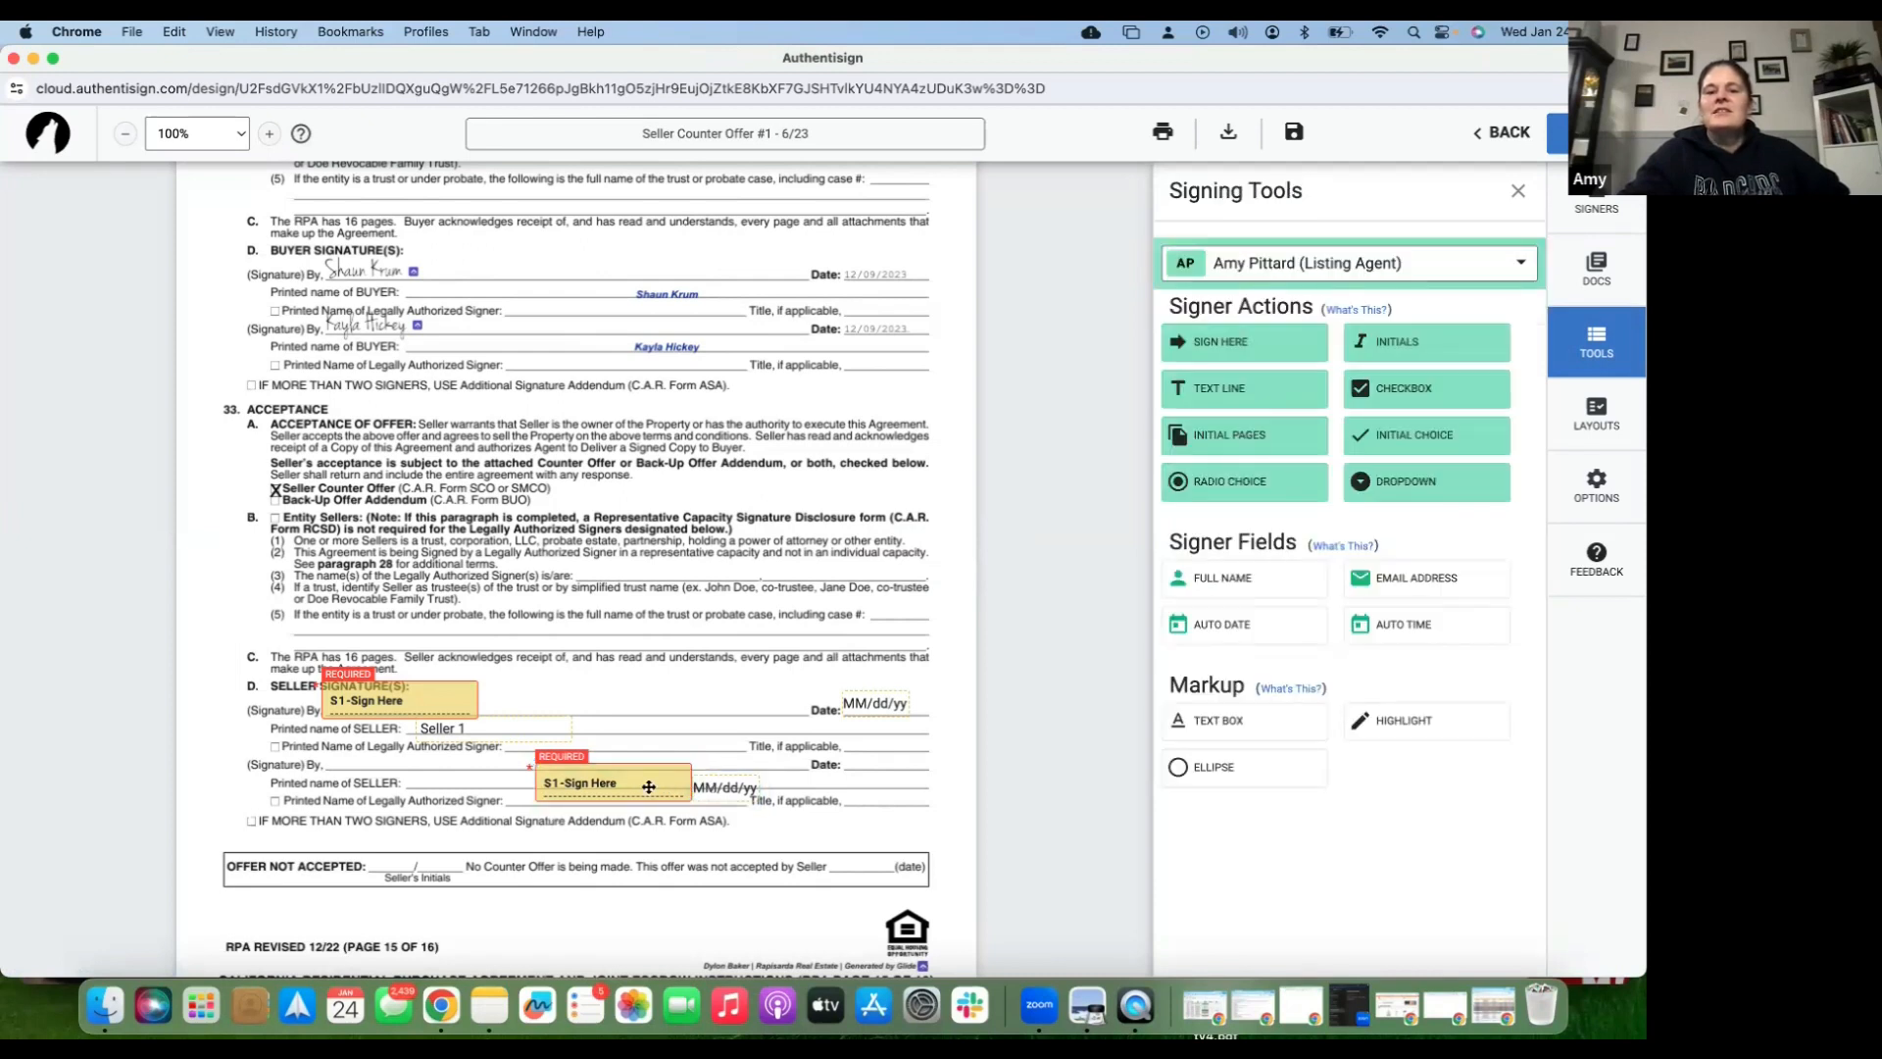
click(649, 787)
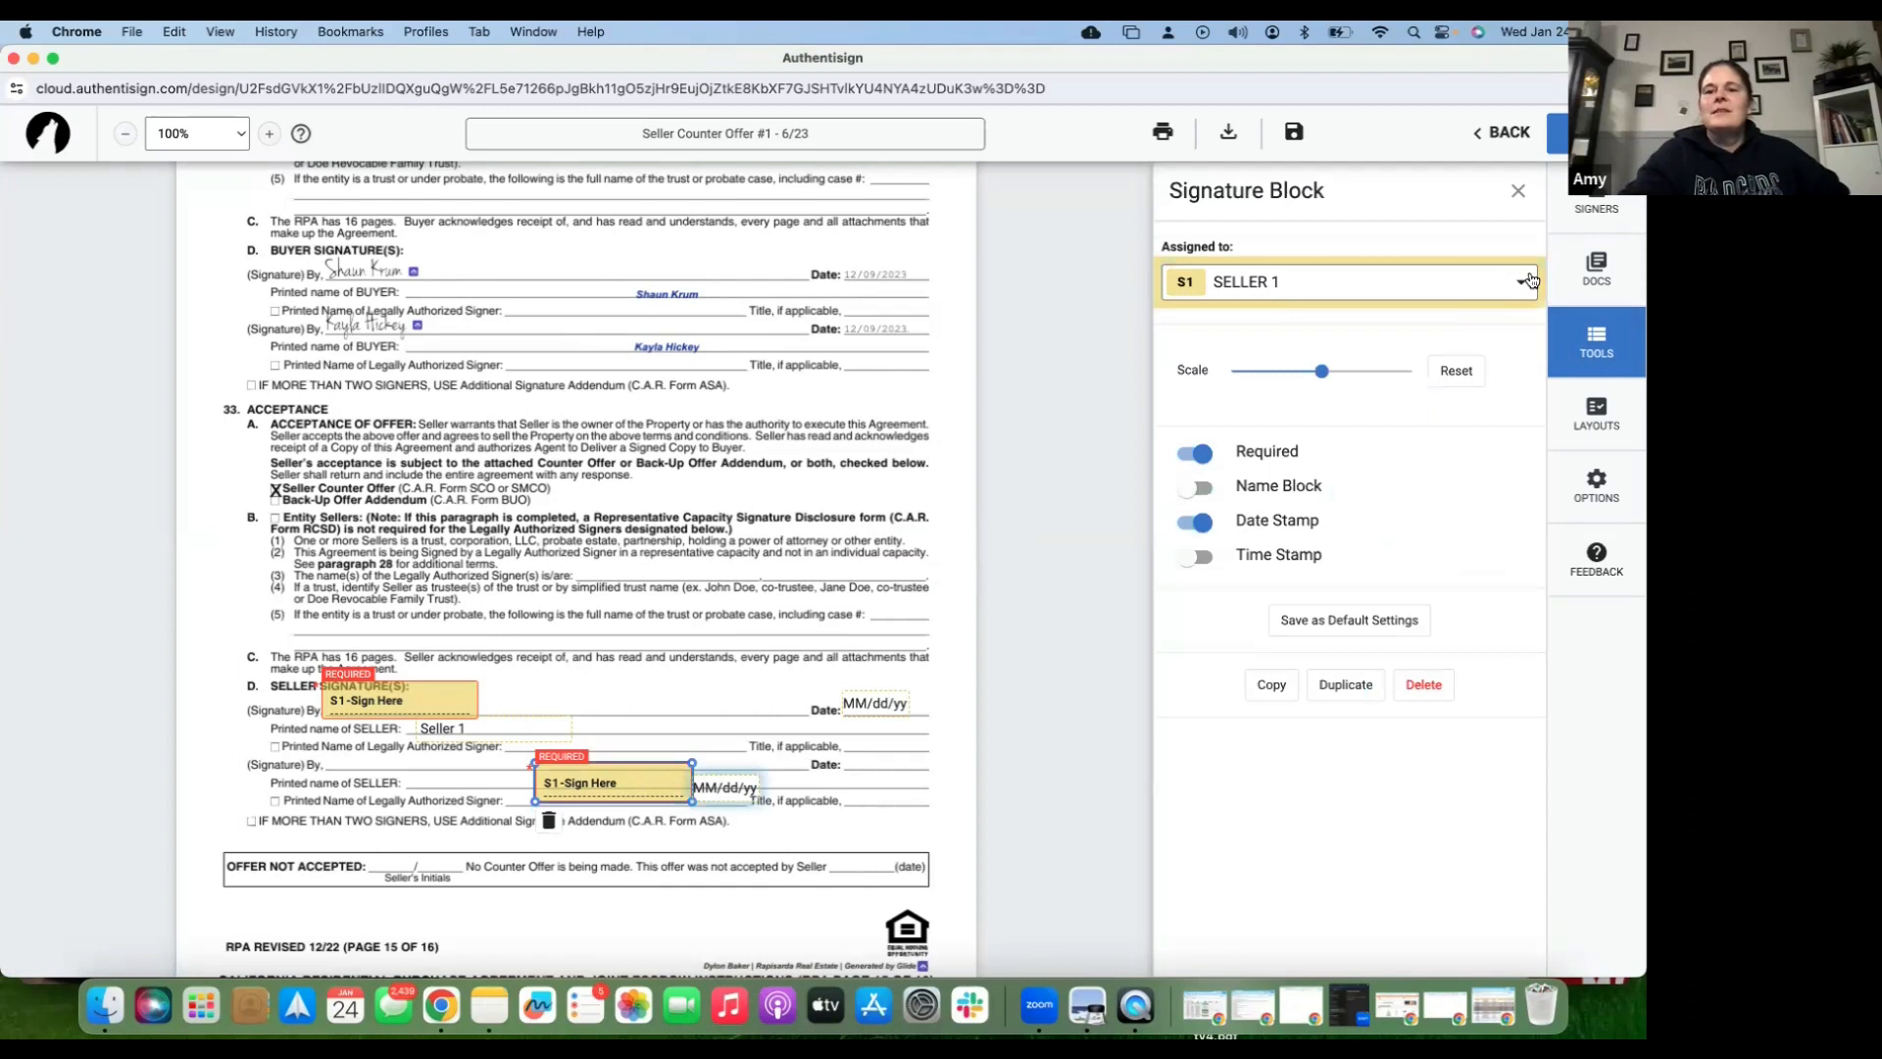
click(1363, 302)
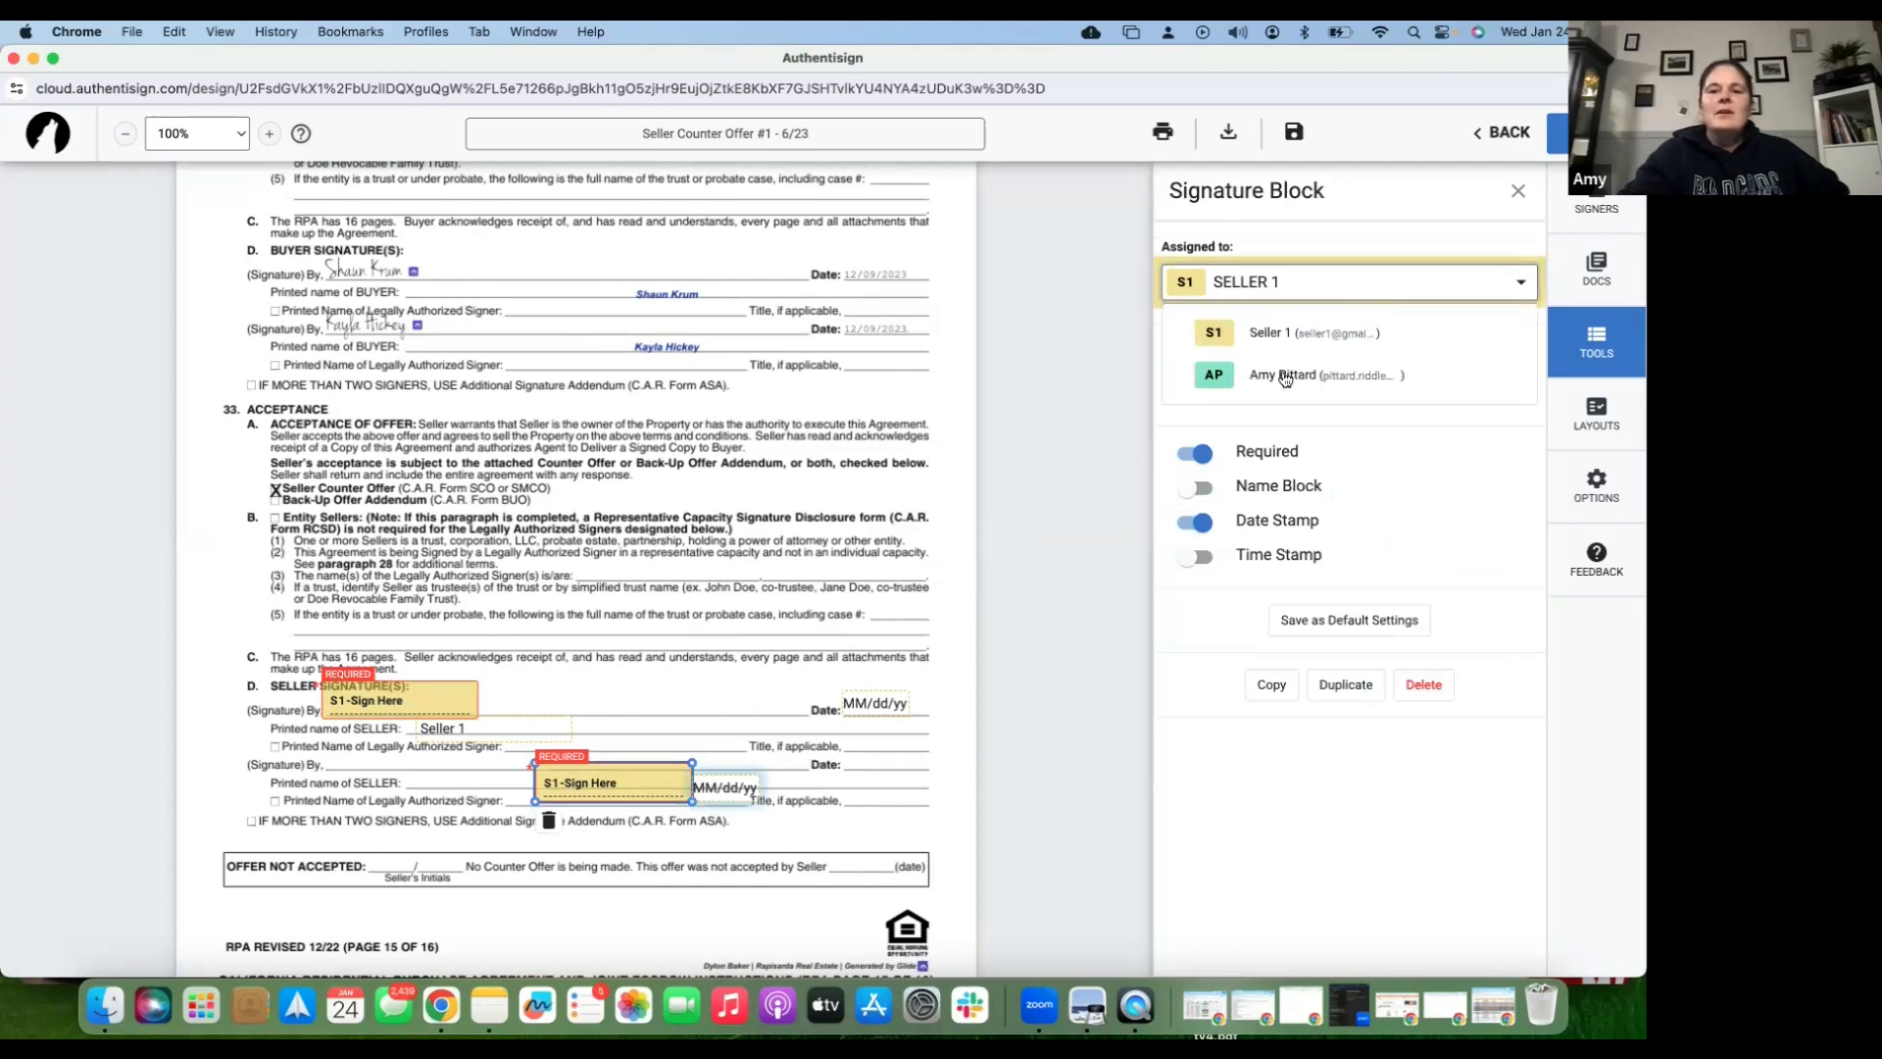
click(1221, 389)
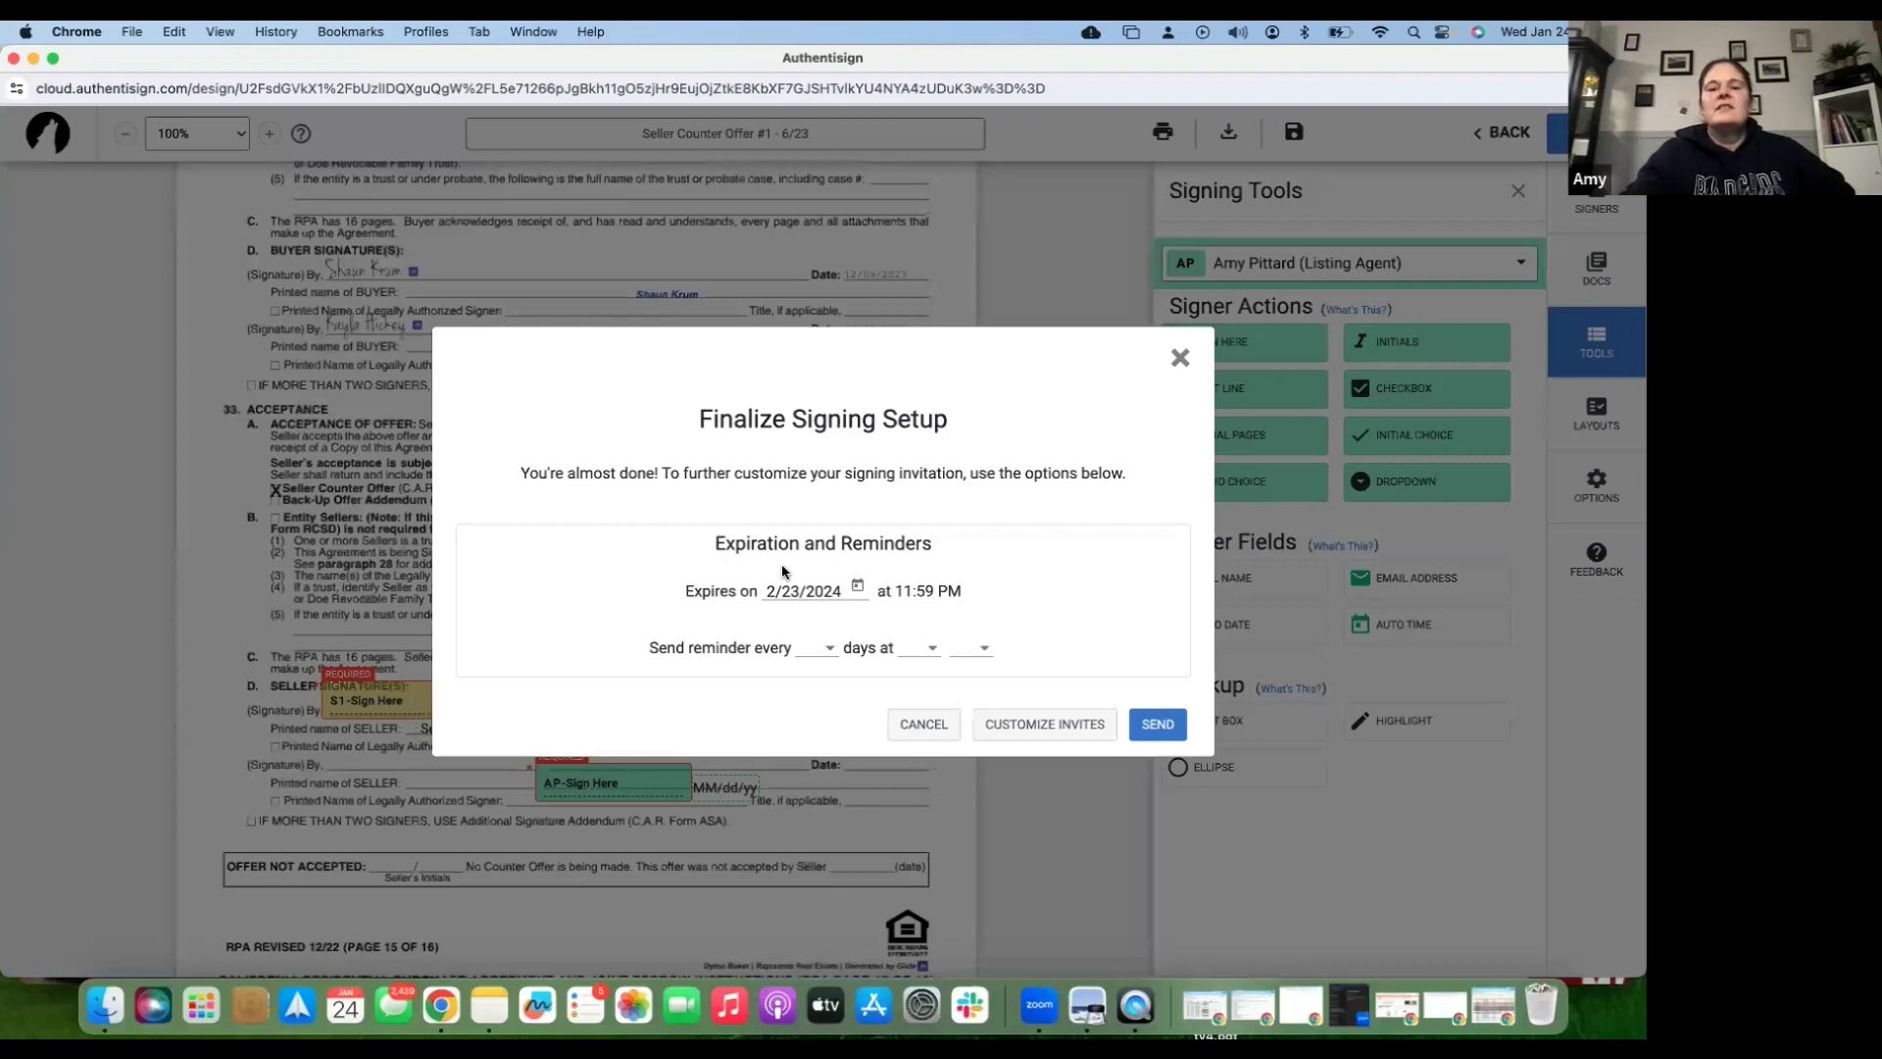
- Set reminders to every 1 day and send the counter offer expiring 2/23/2024
click(820, 648)
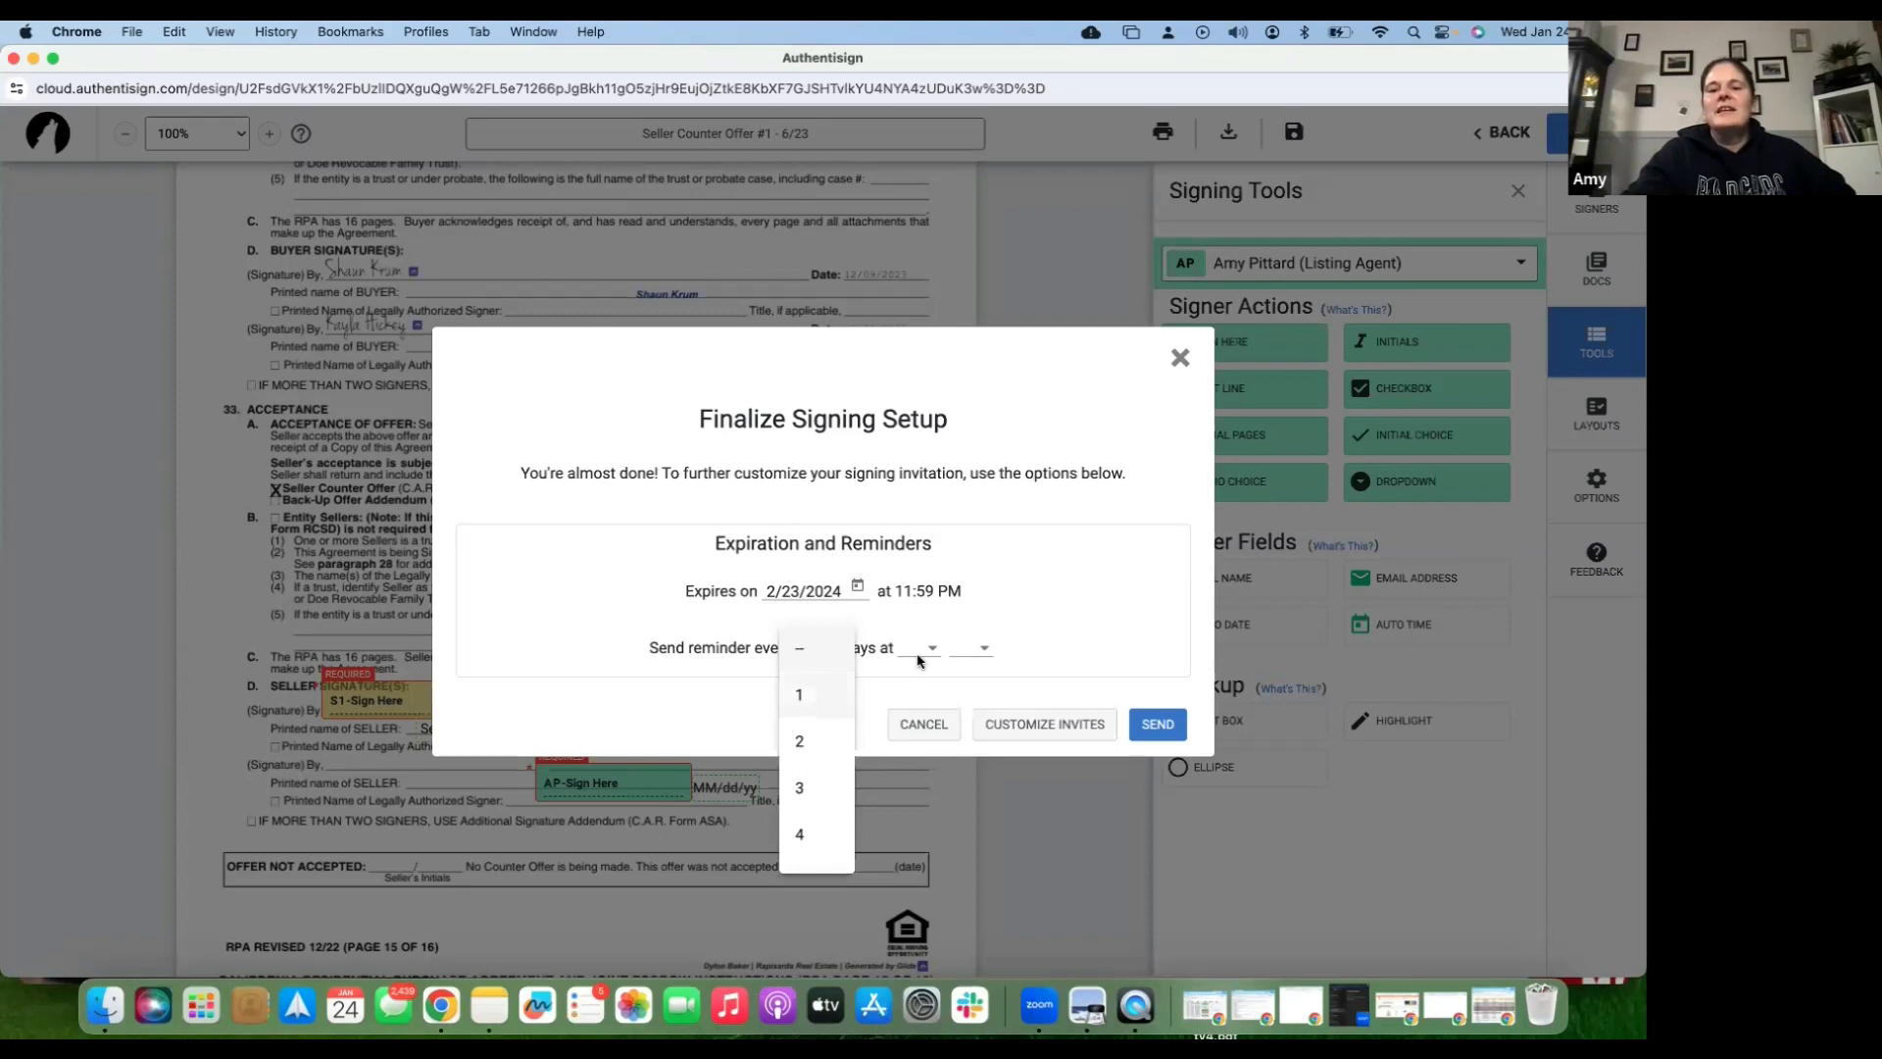
click(800, 695)
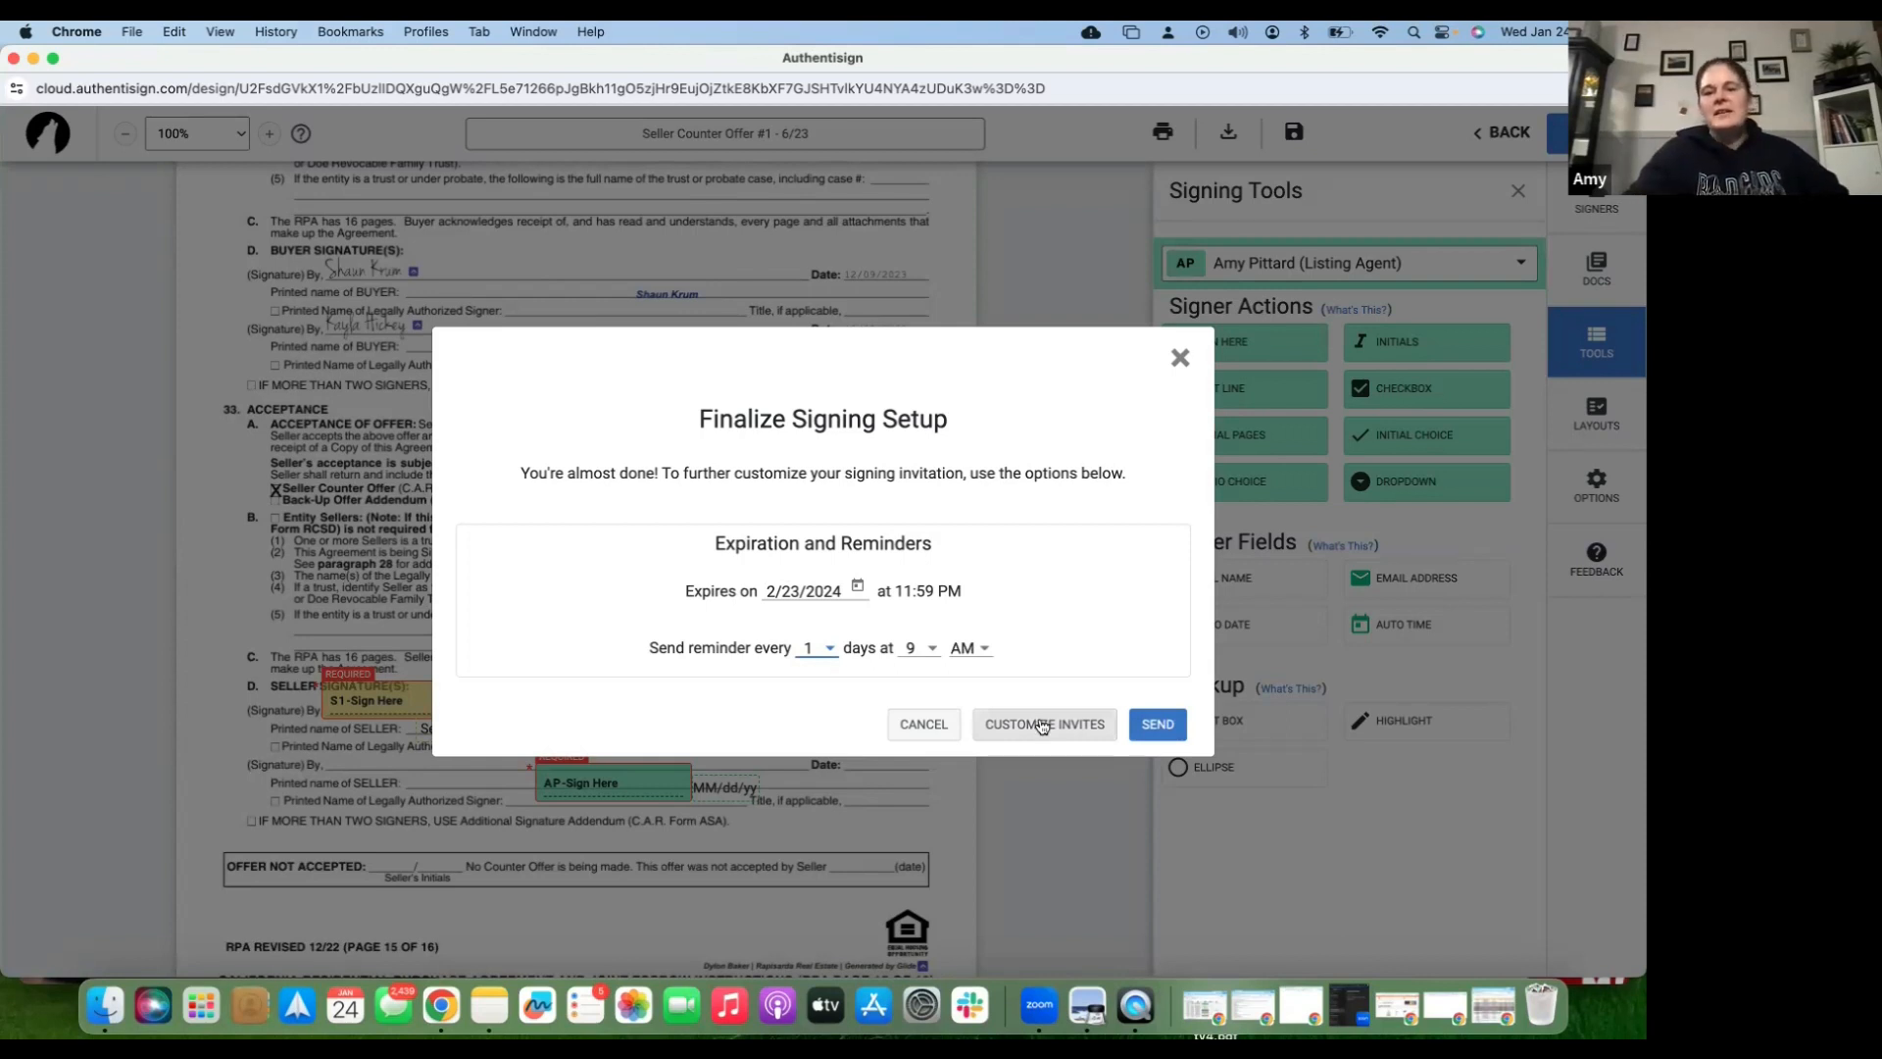
click(1156, 726)
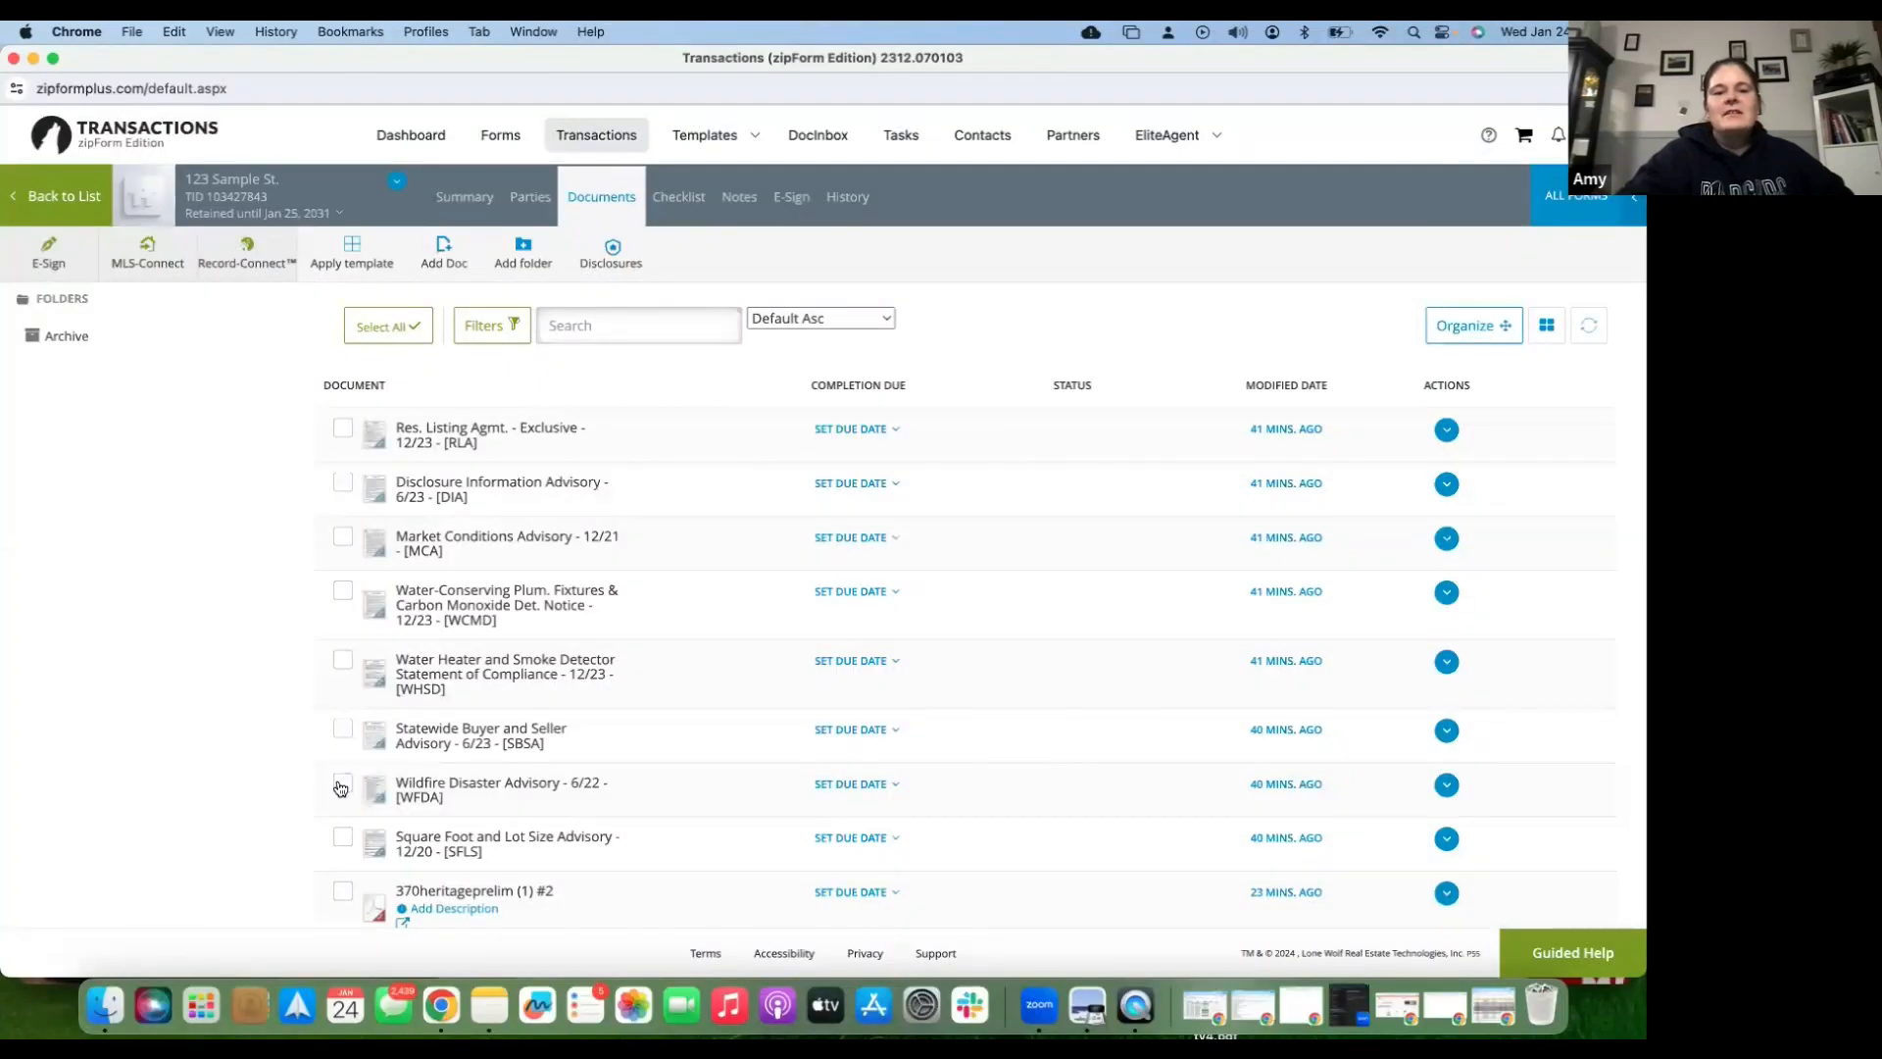
click(341, 785)
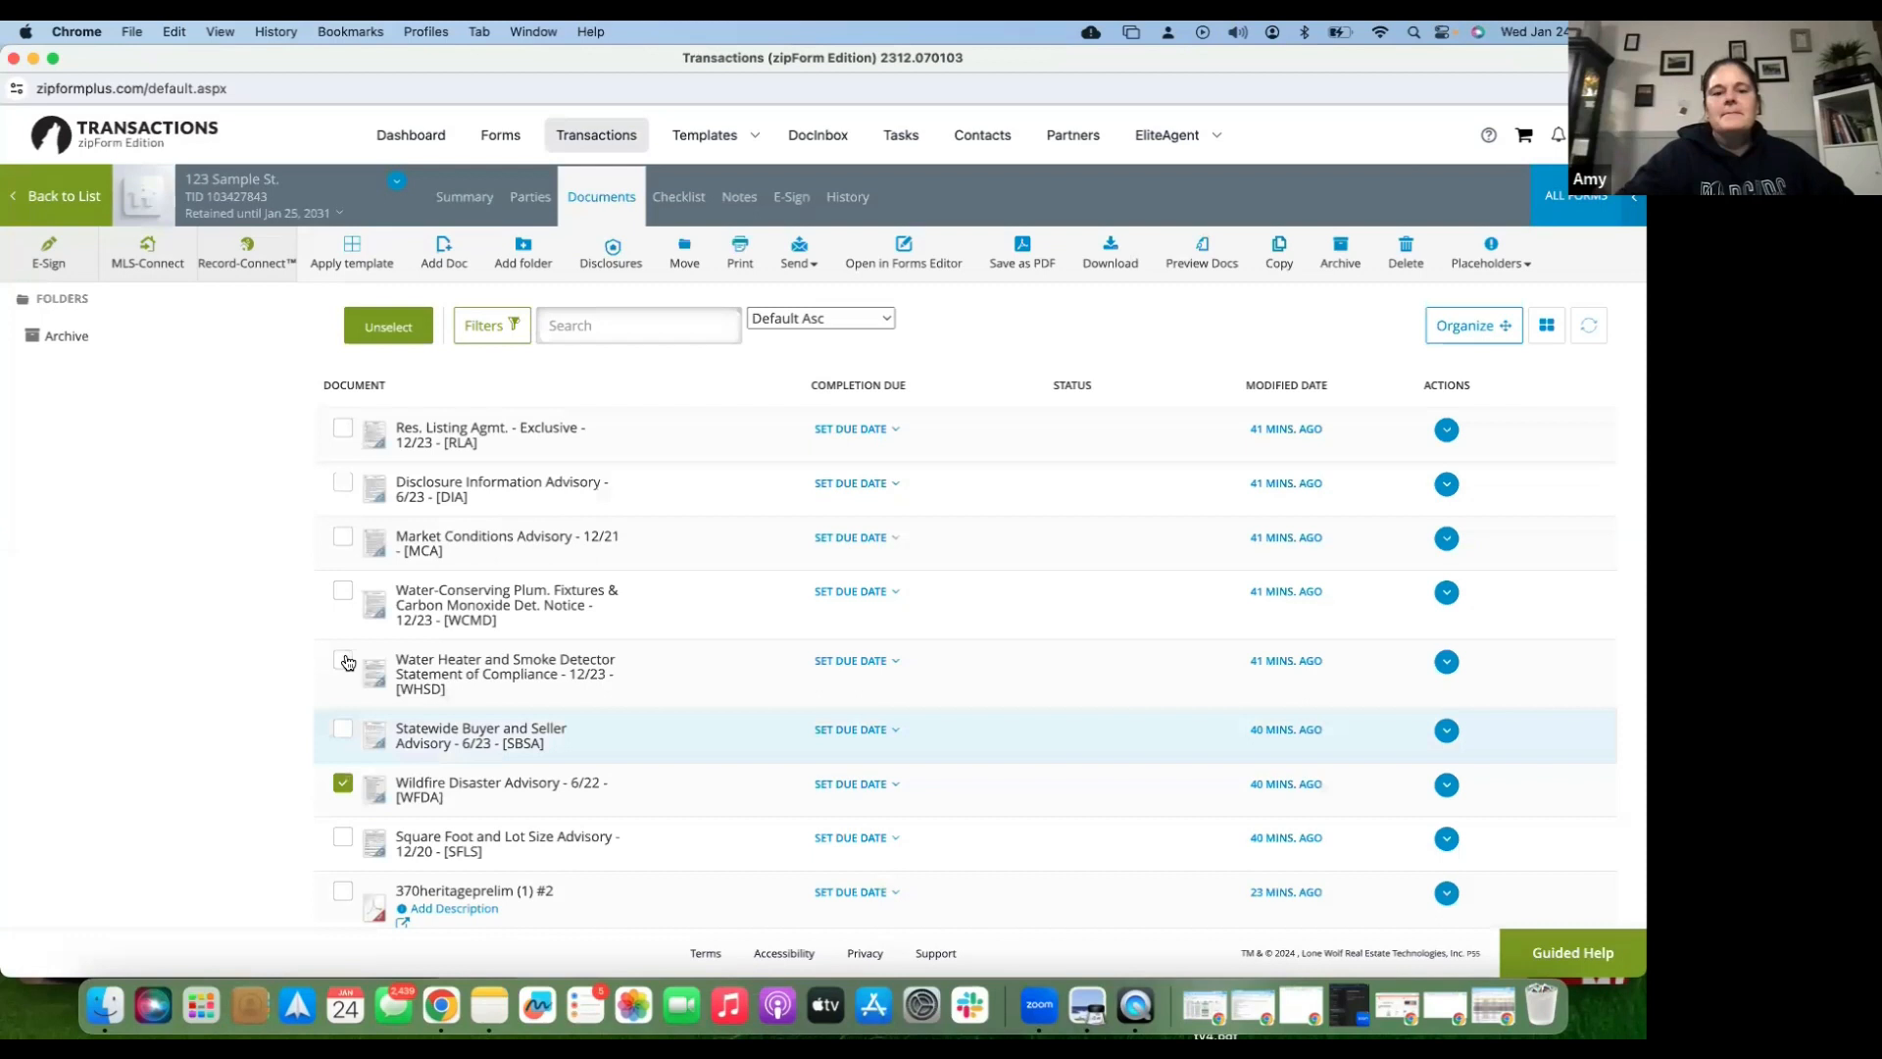
click(342, 728)
click(342, 659)
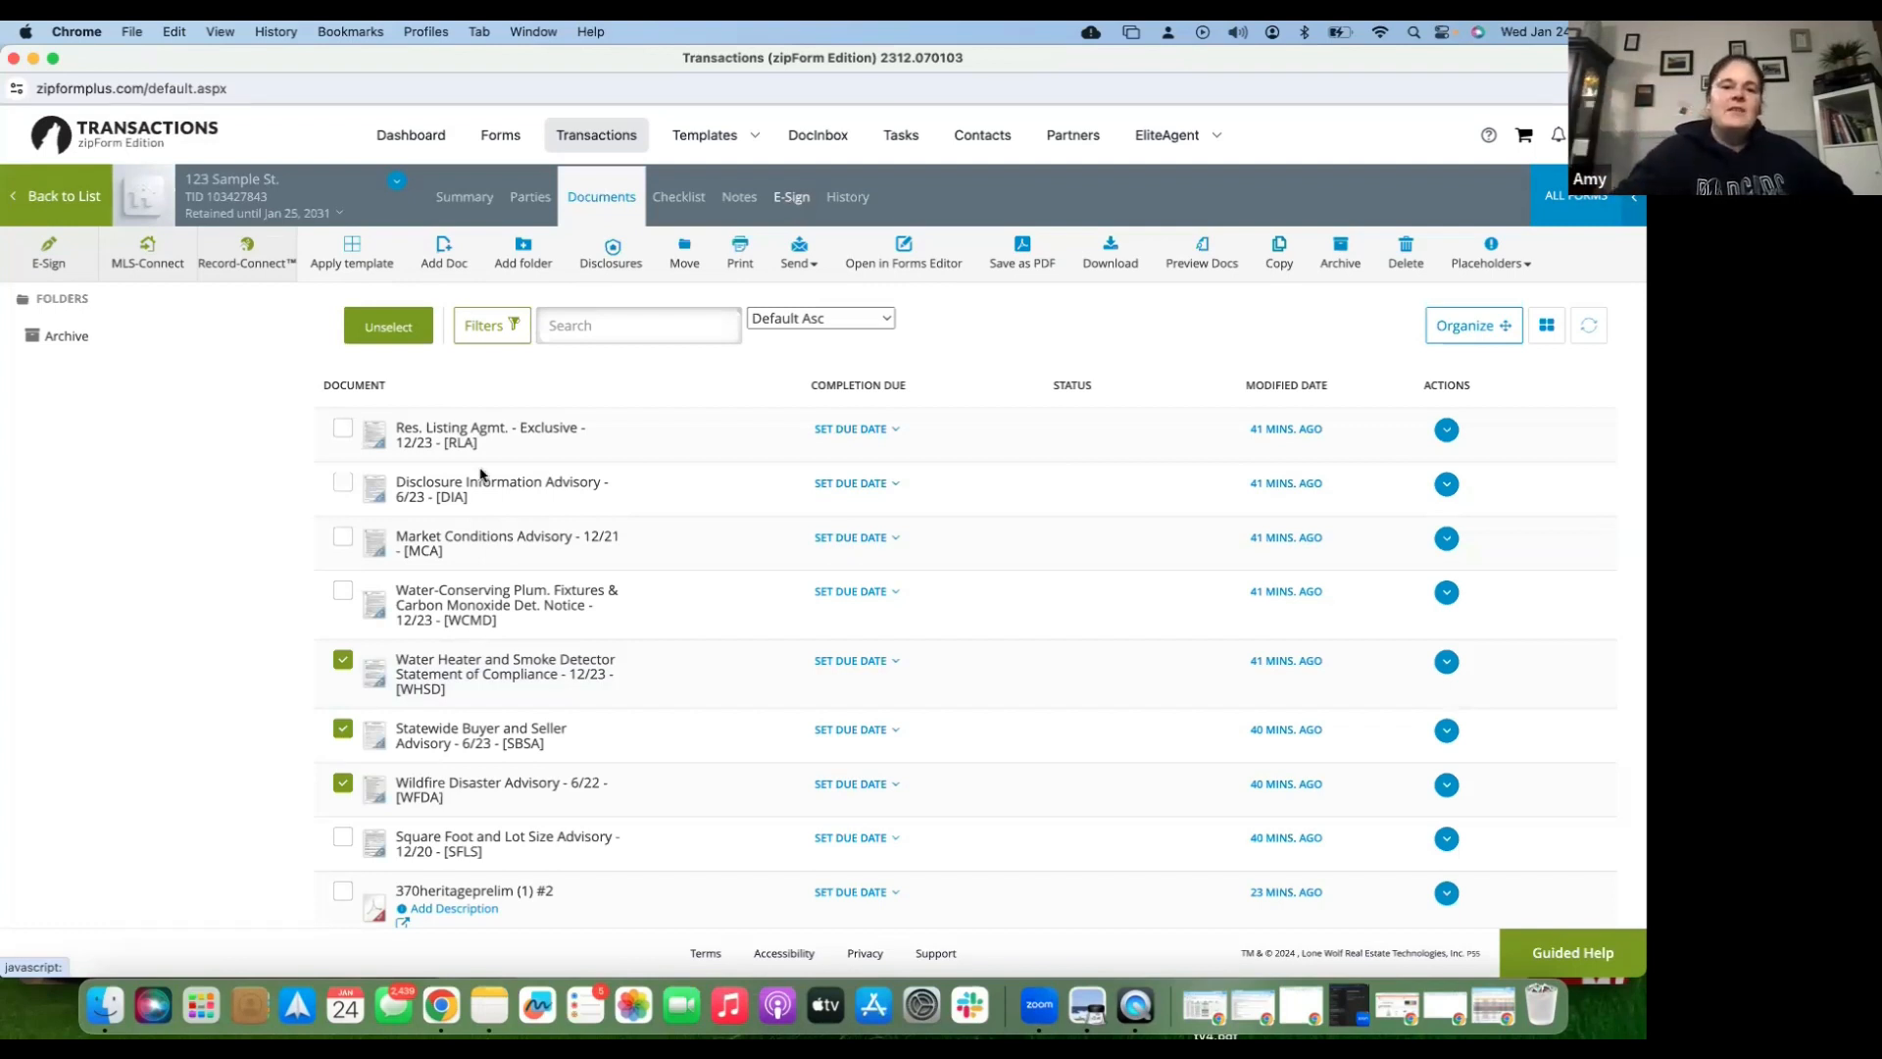
click(345, 661)
click(342, 730)
click(343, 784)
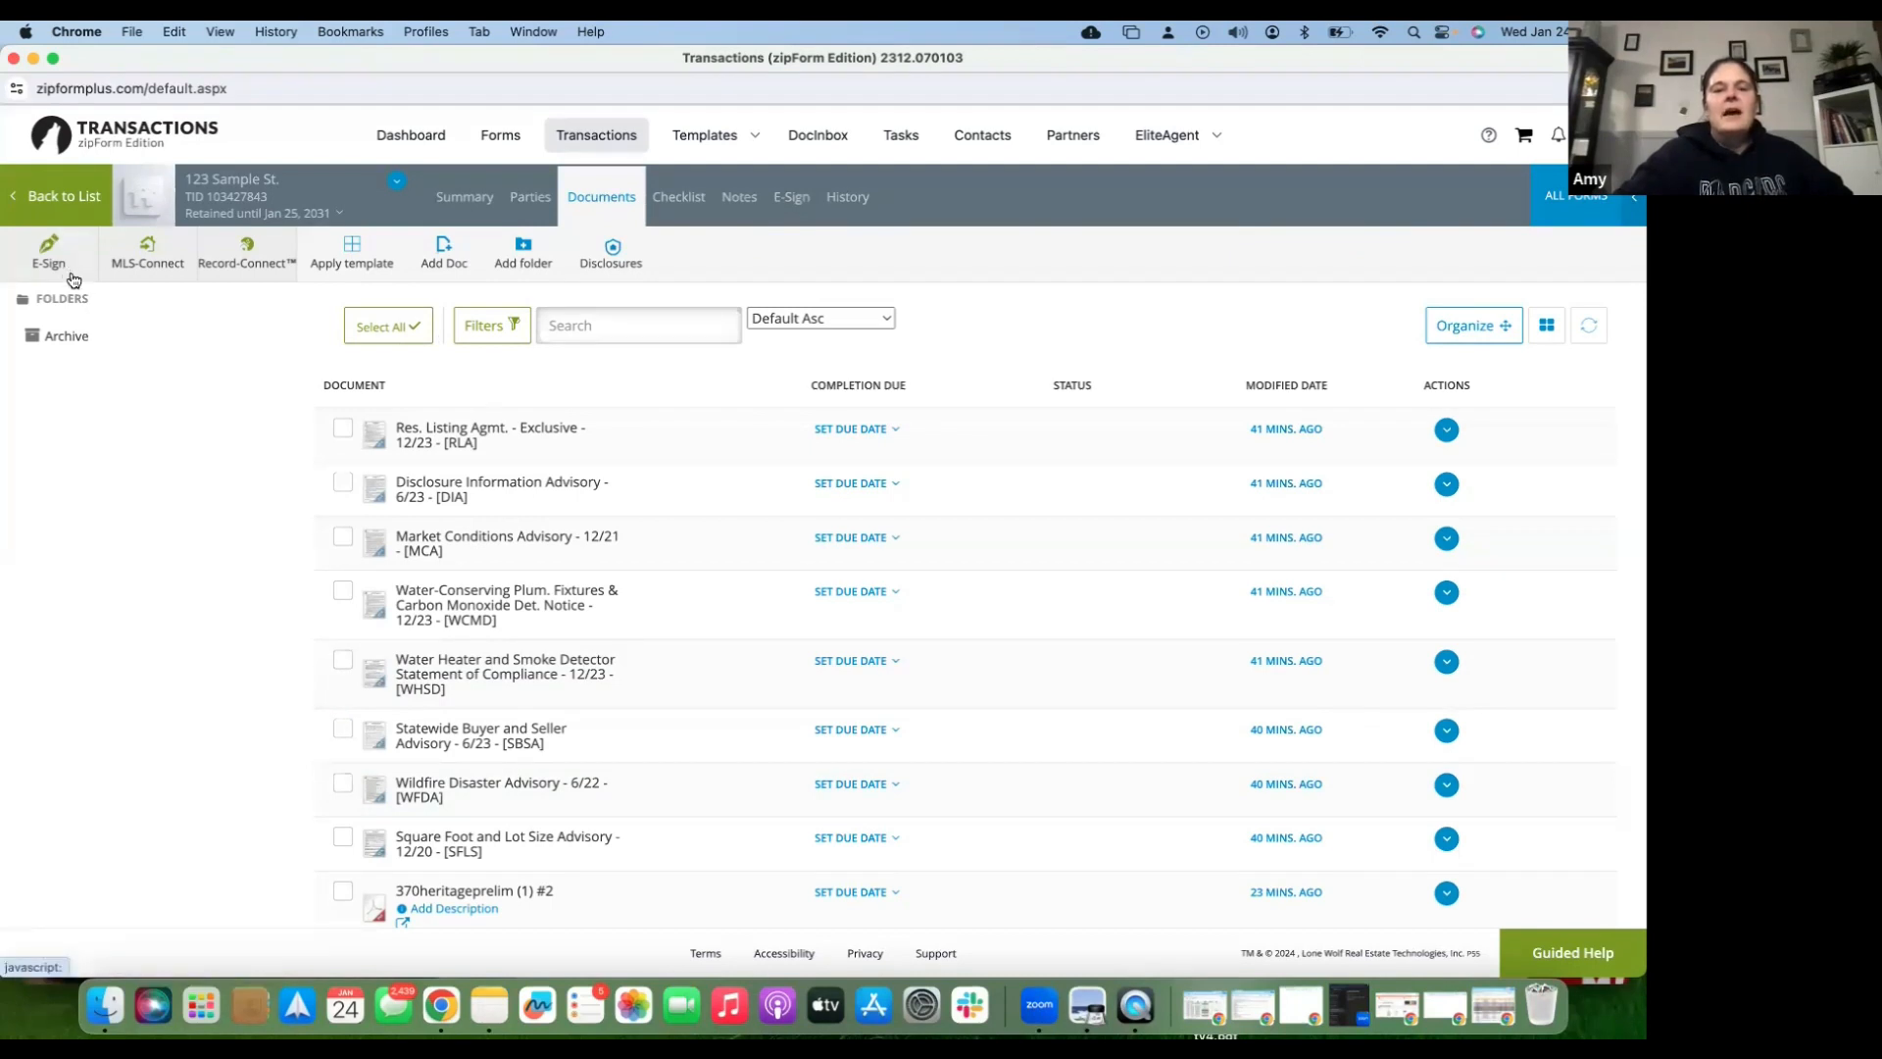
click(348, 596)
click(343, 664)
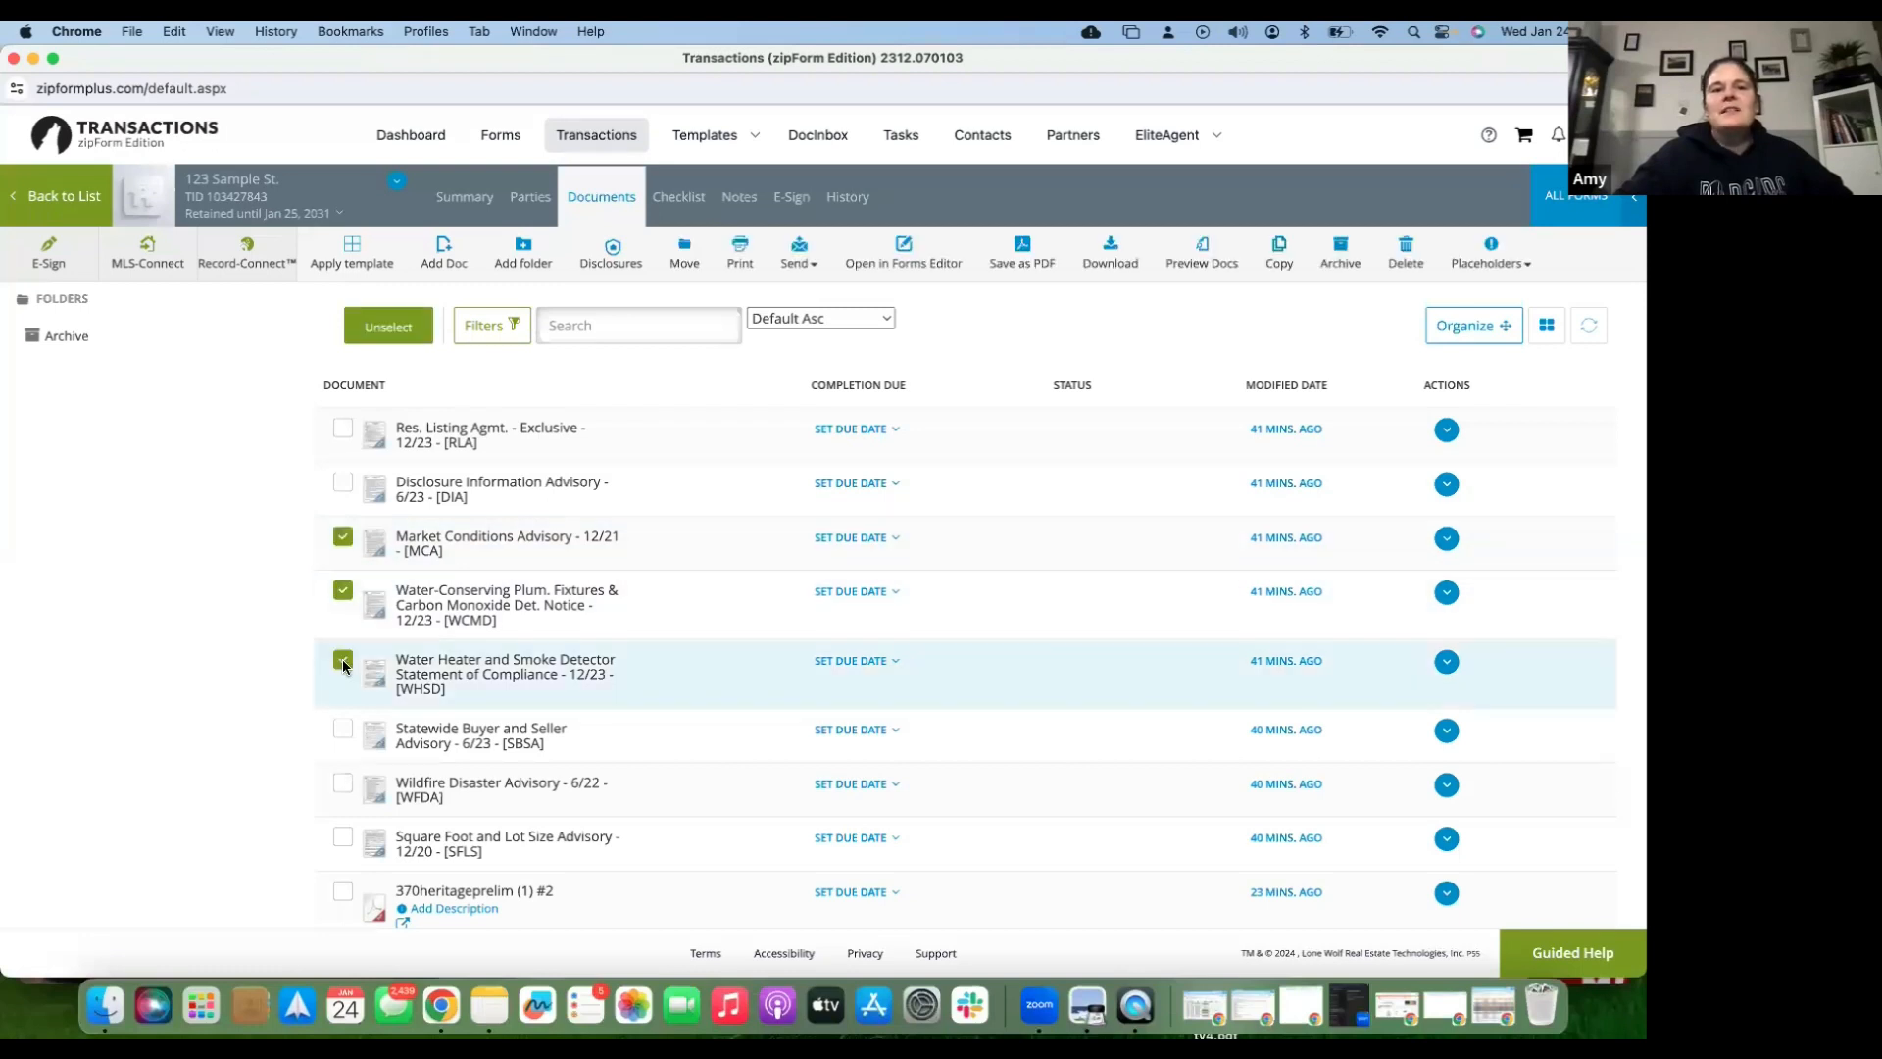
click(57, 260)
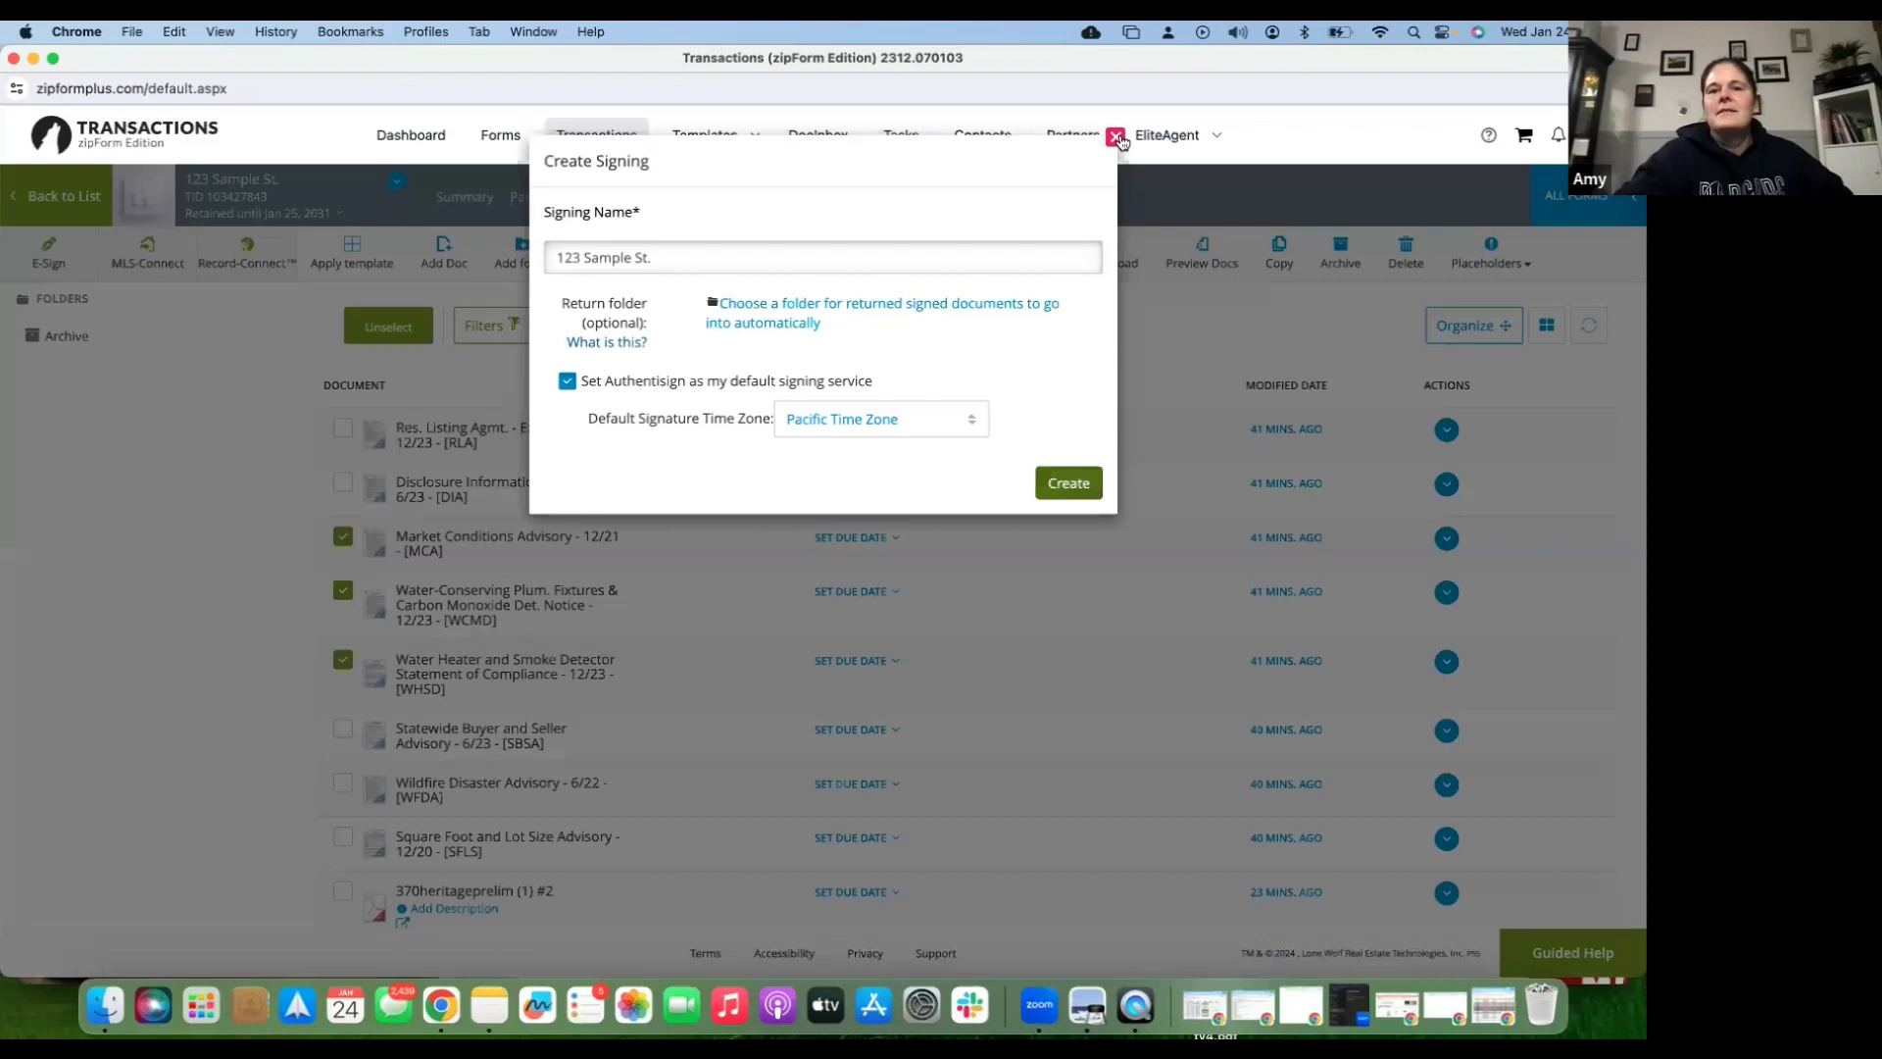
click(1117, 137)
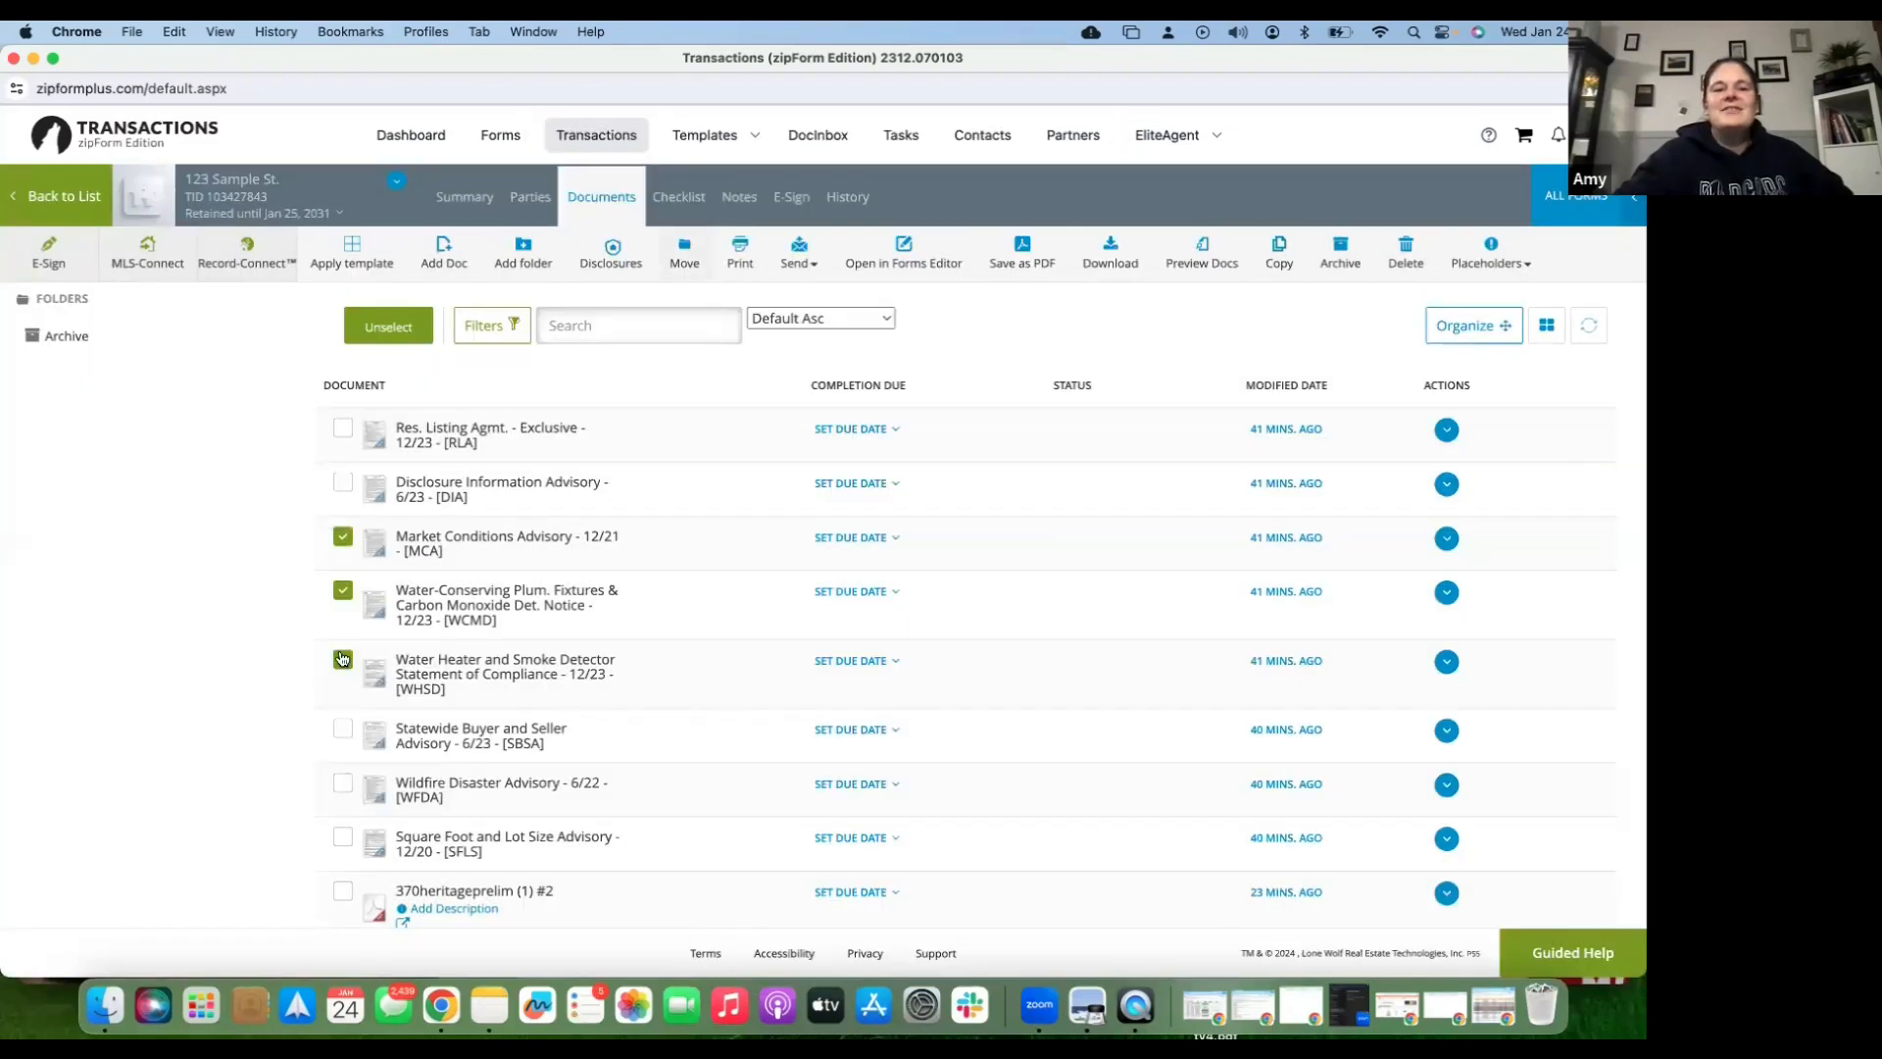
click(341, 659)
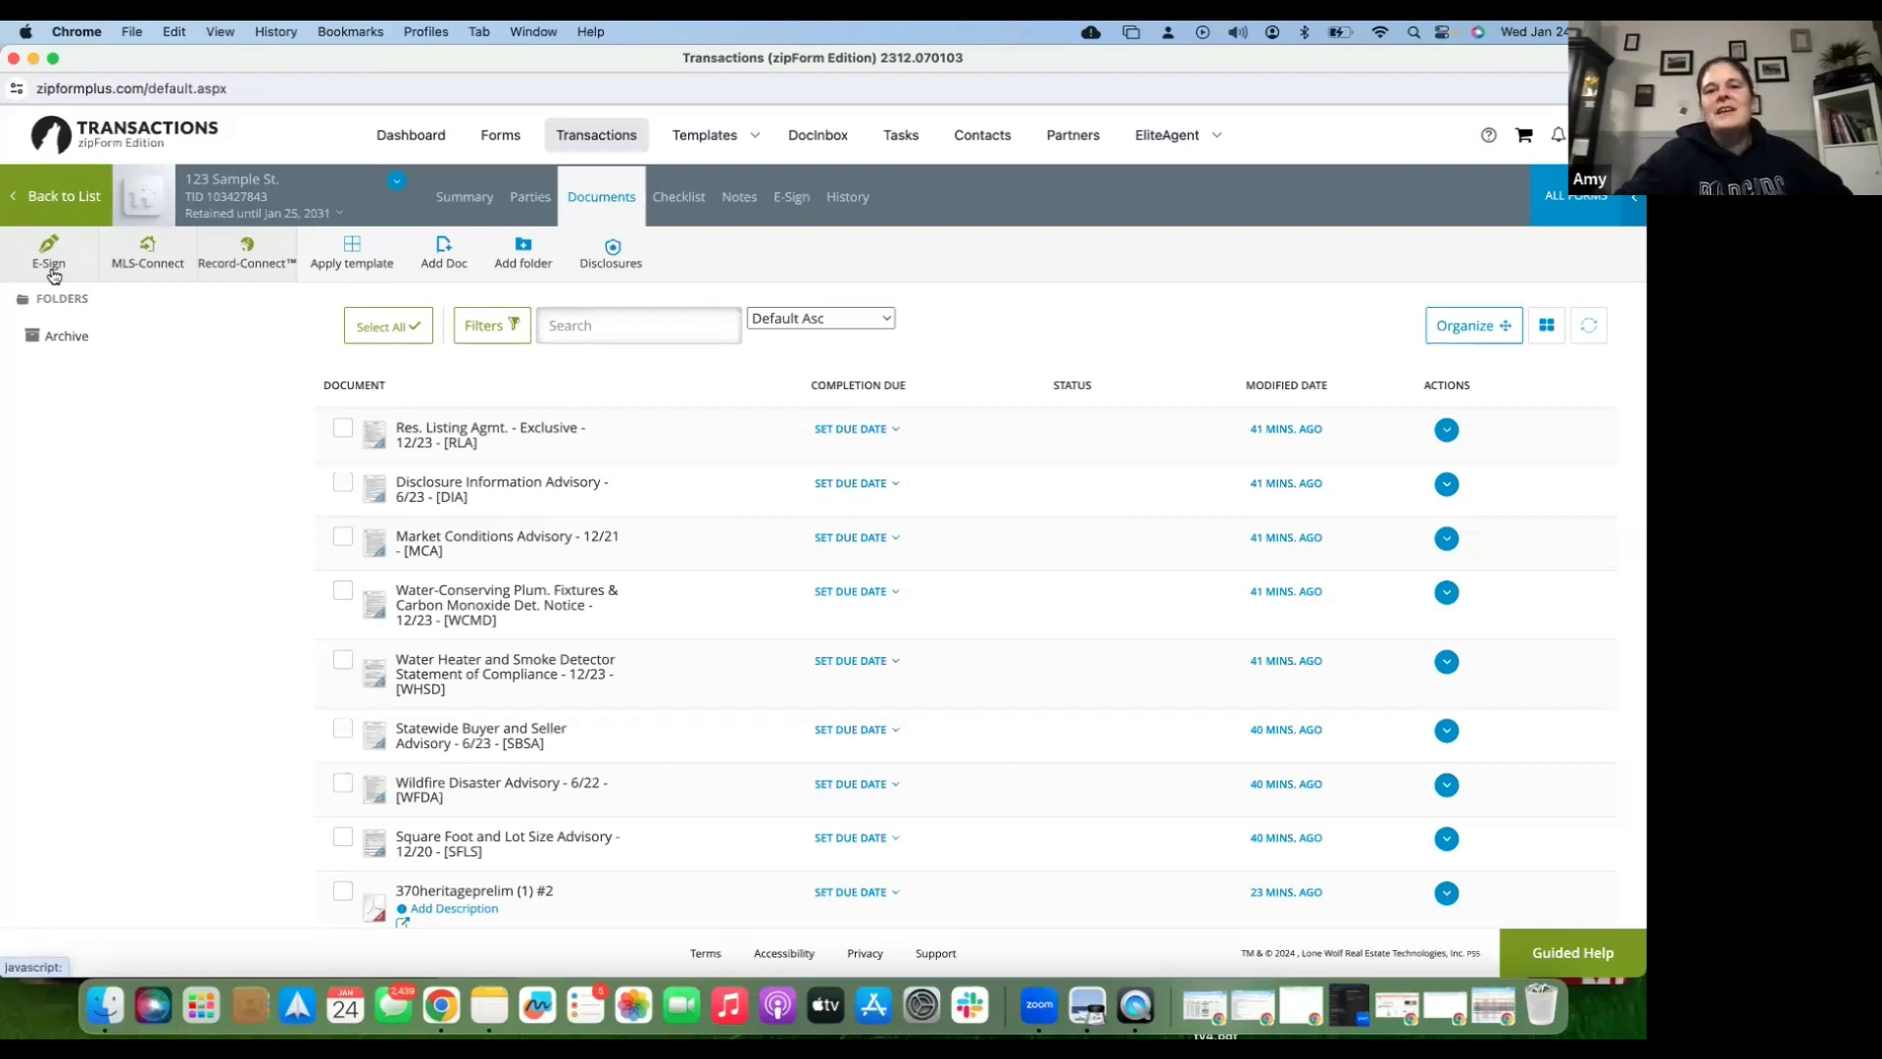
- In the packet's Signing Details, change the number in Seller 1's e-mail to 2 and save
click(797, 203)
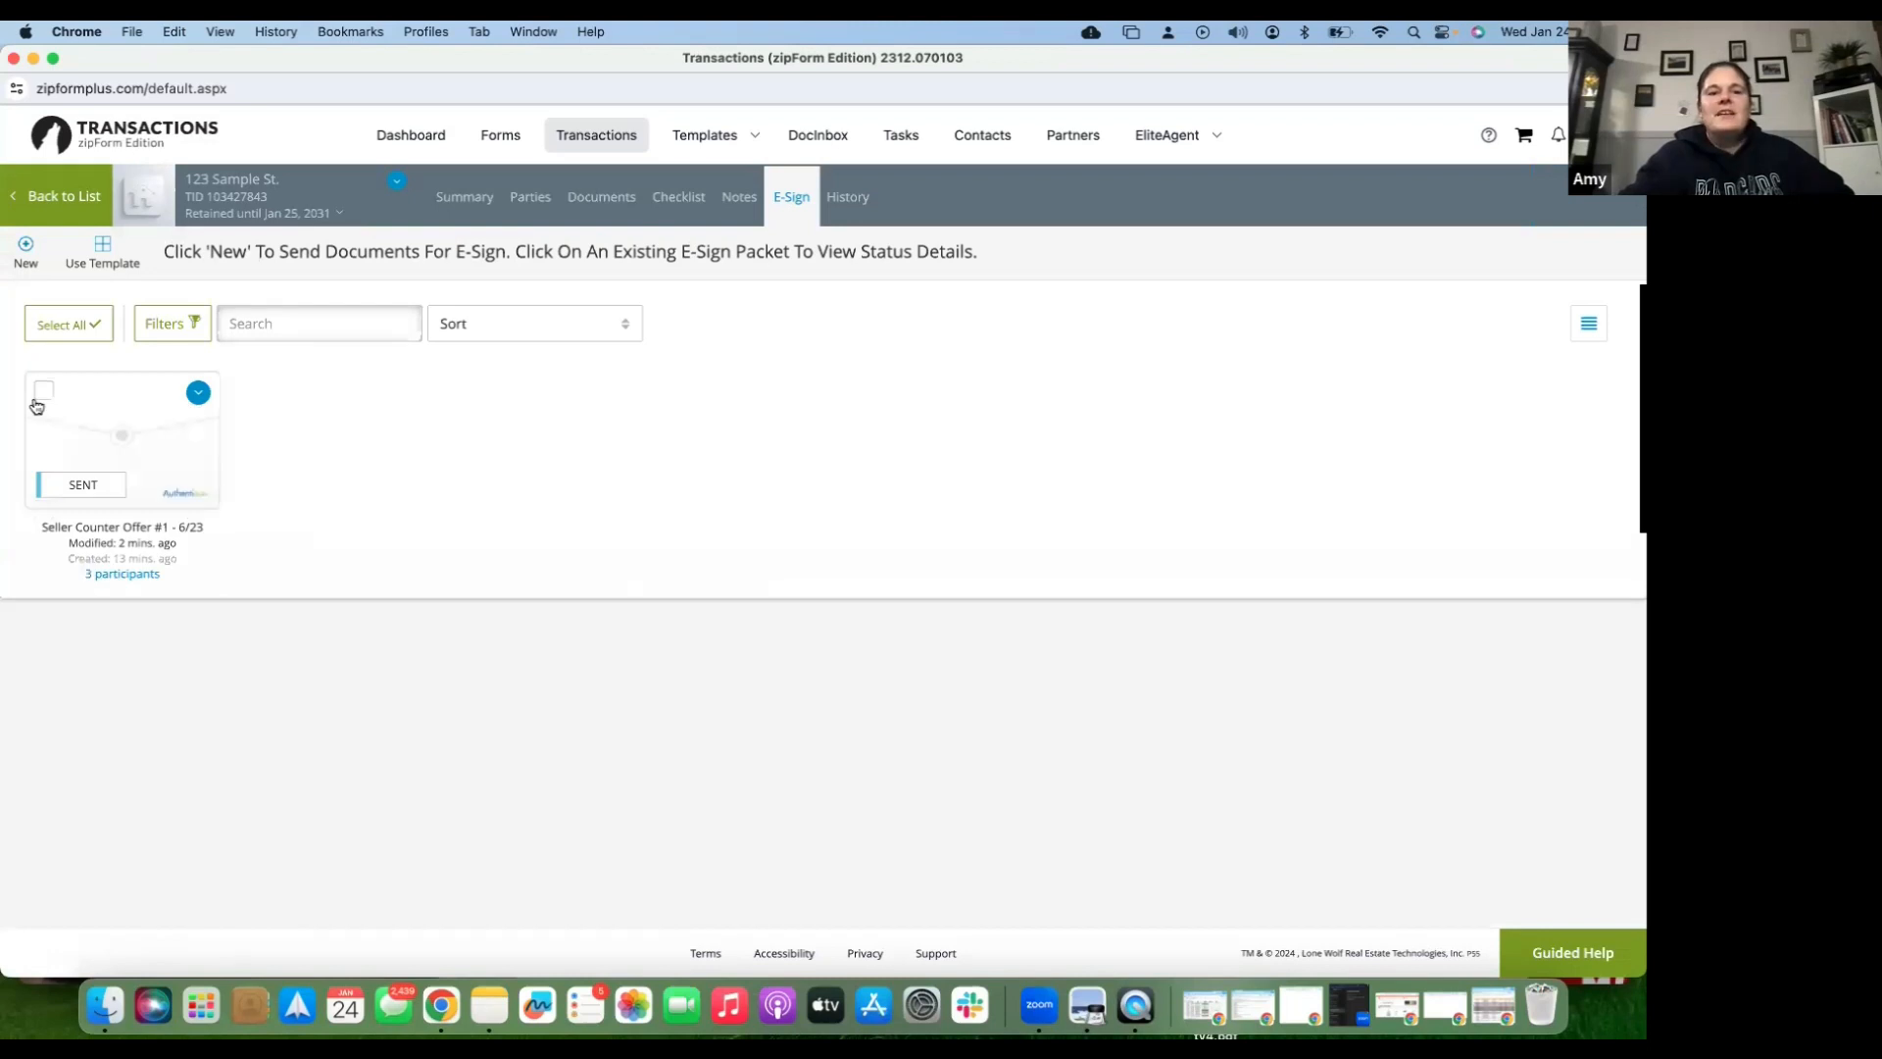
click(196, 395)
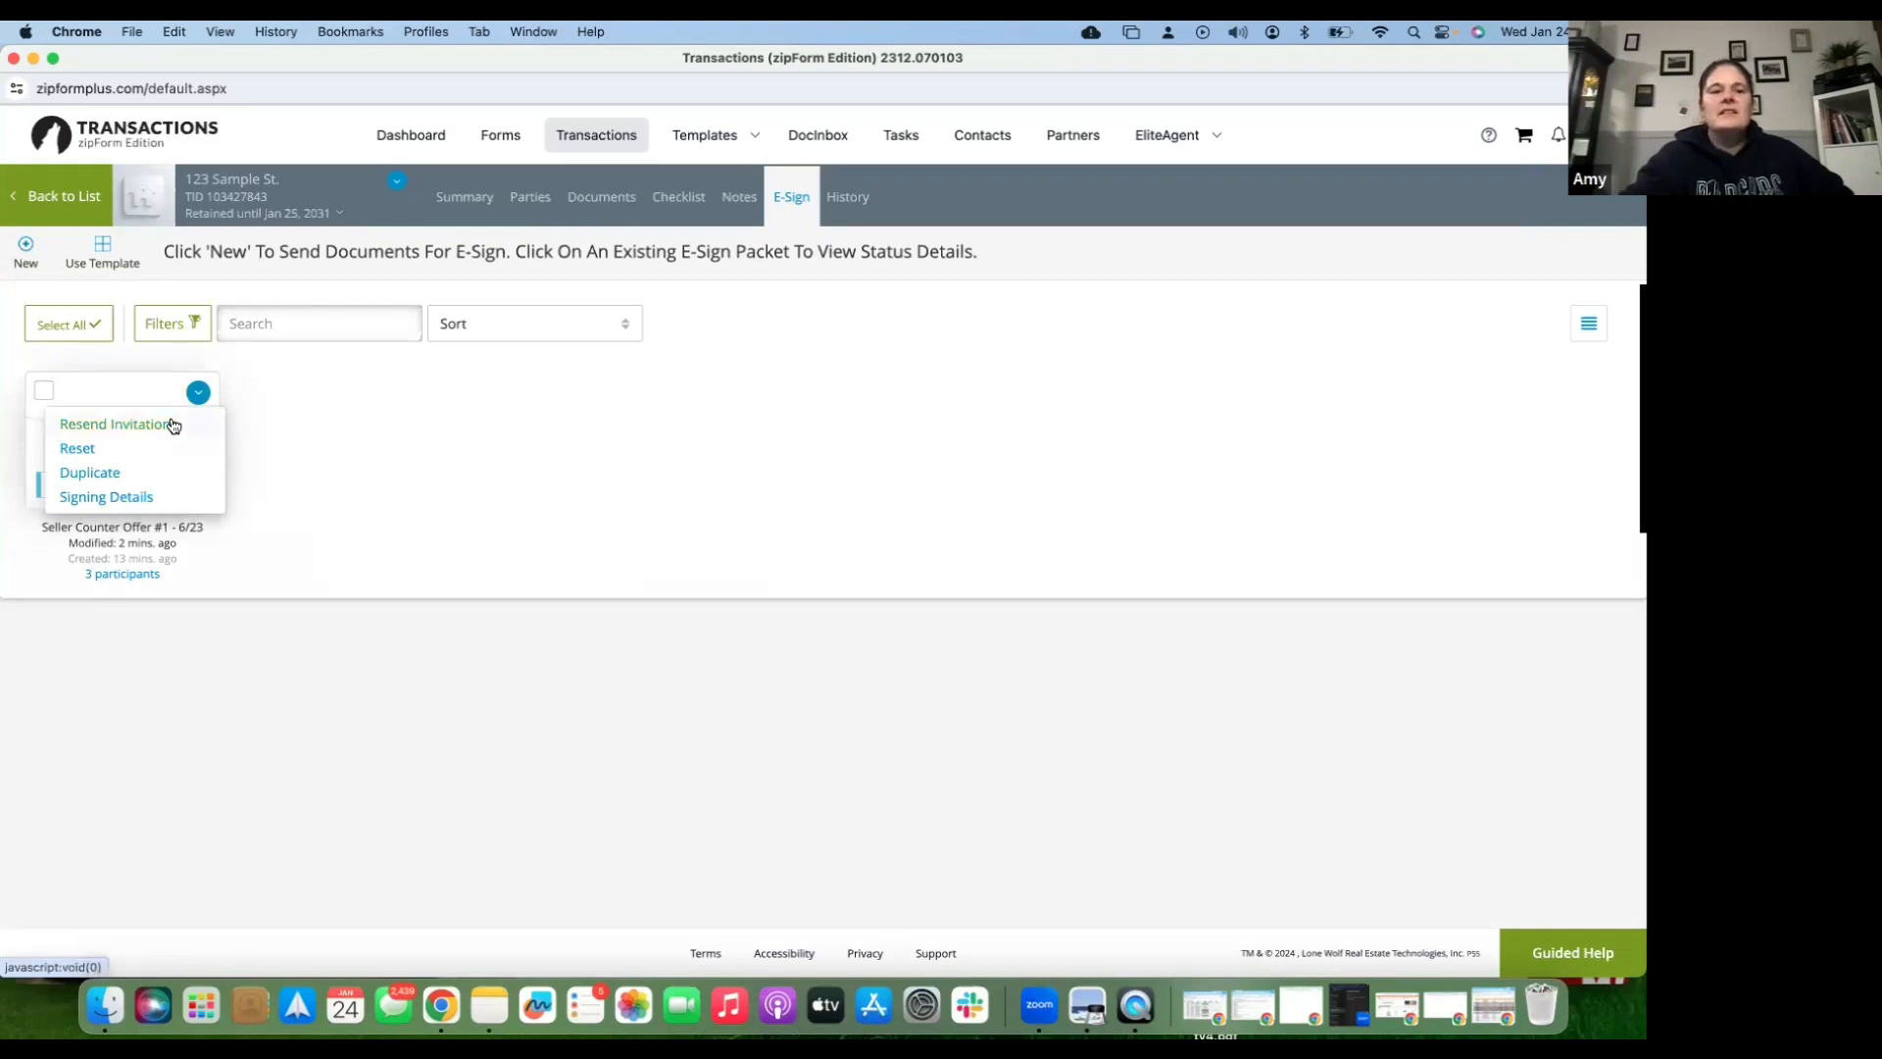
click(152, 499)
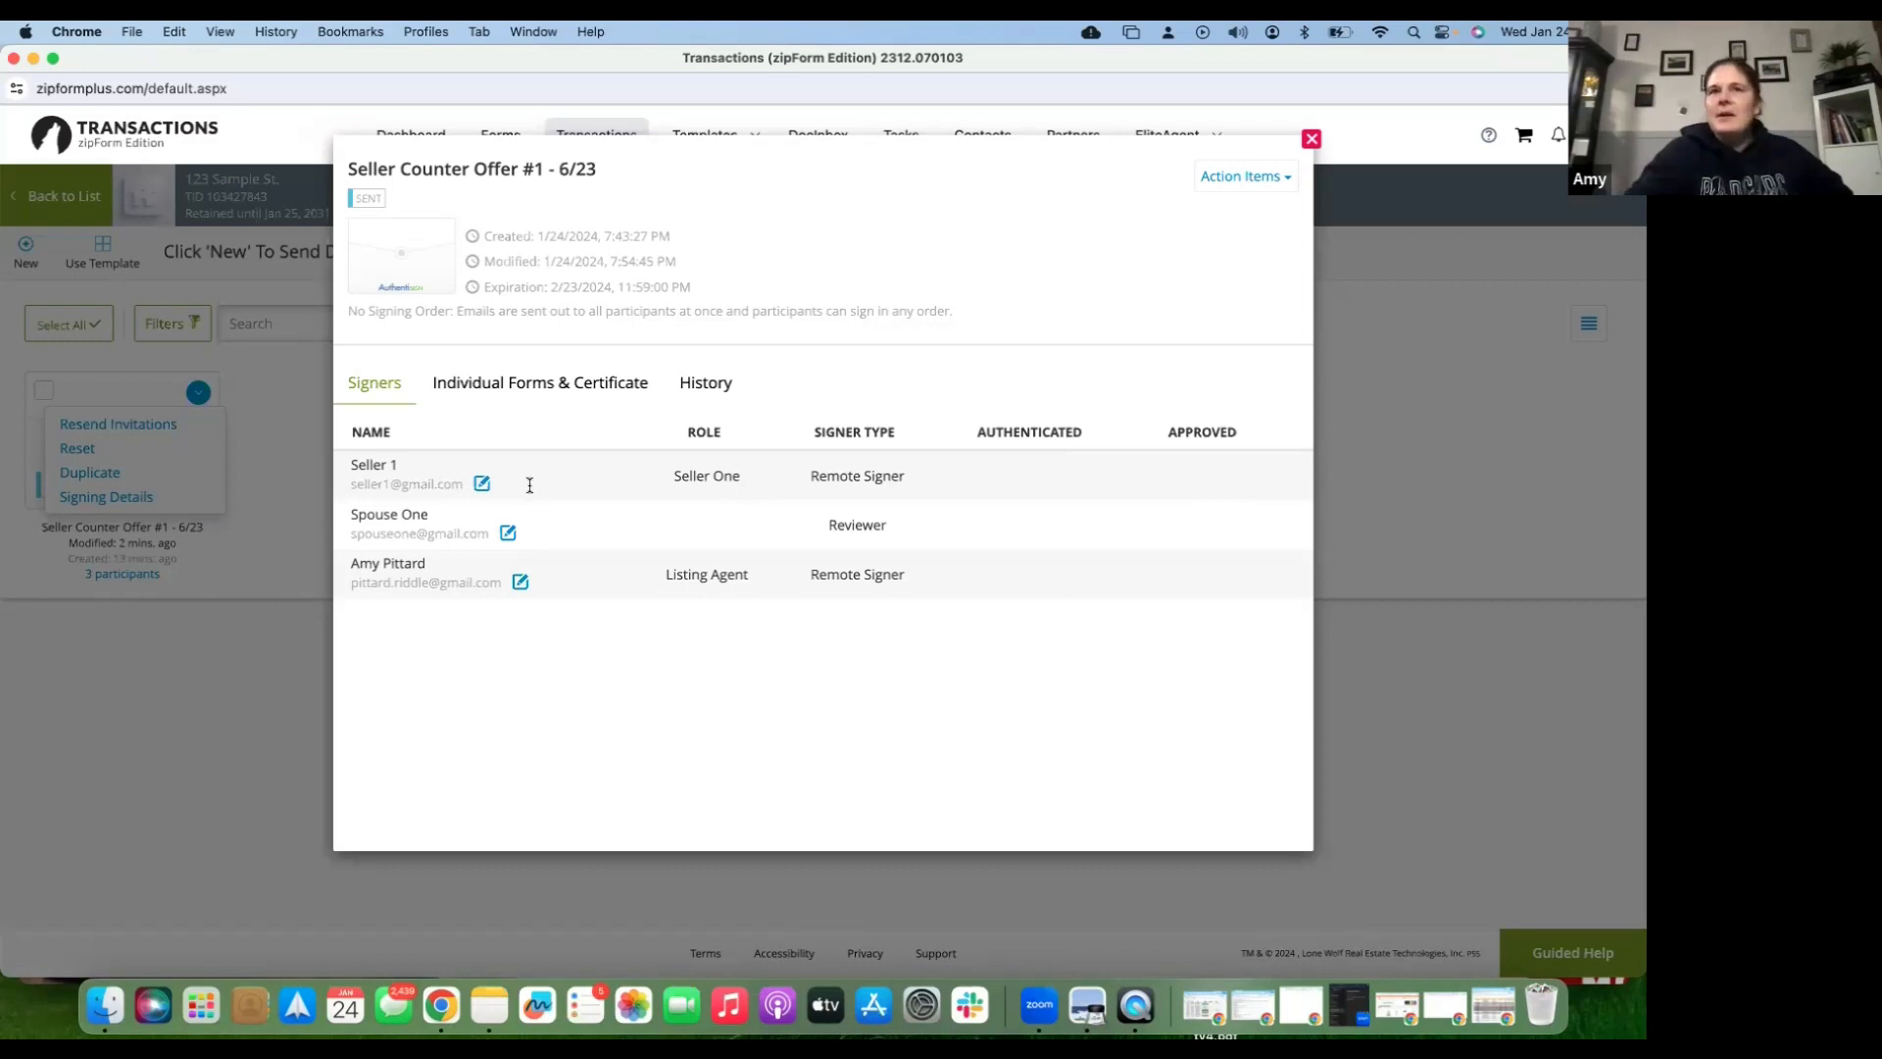
click(481, 485)
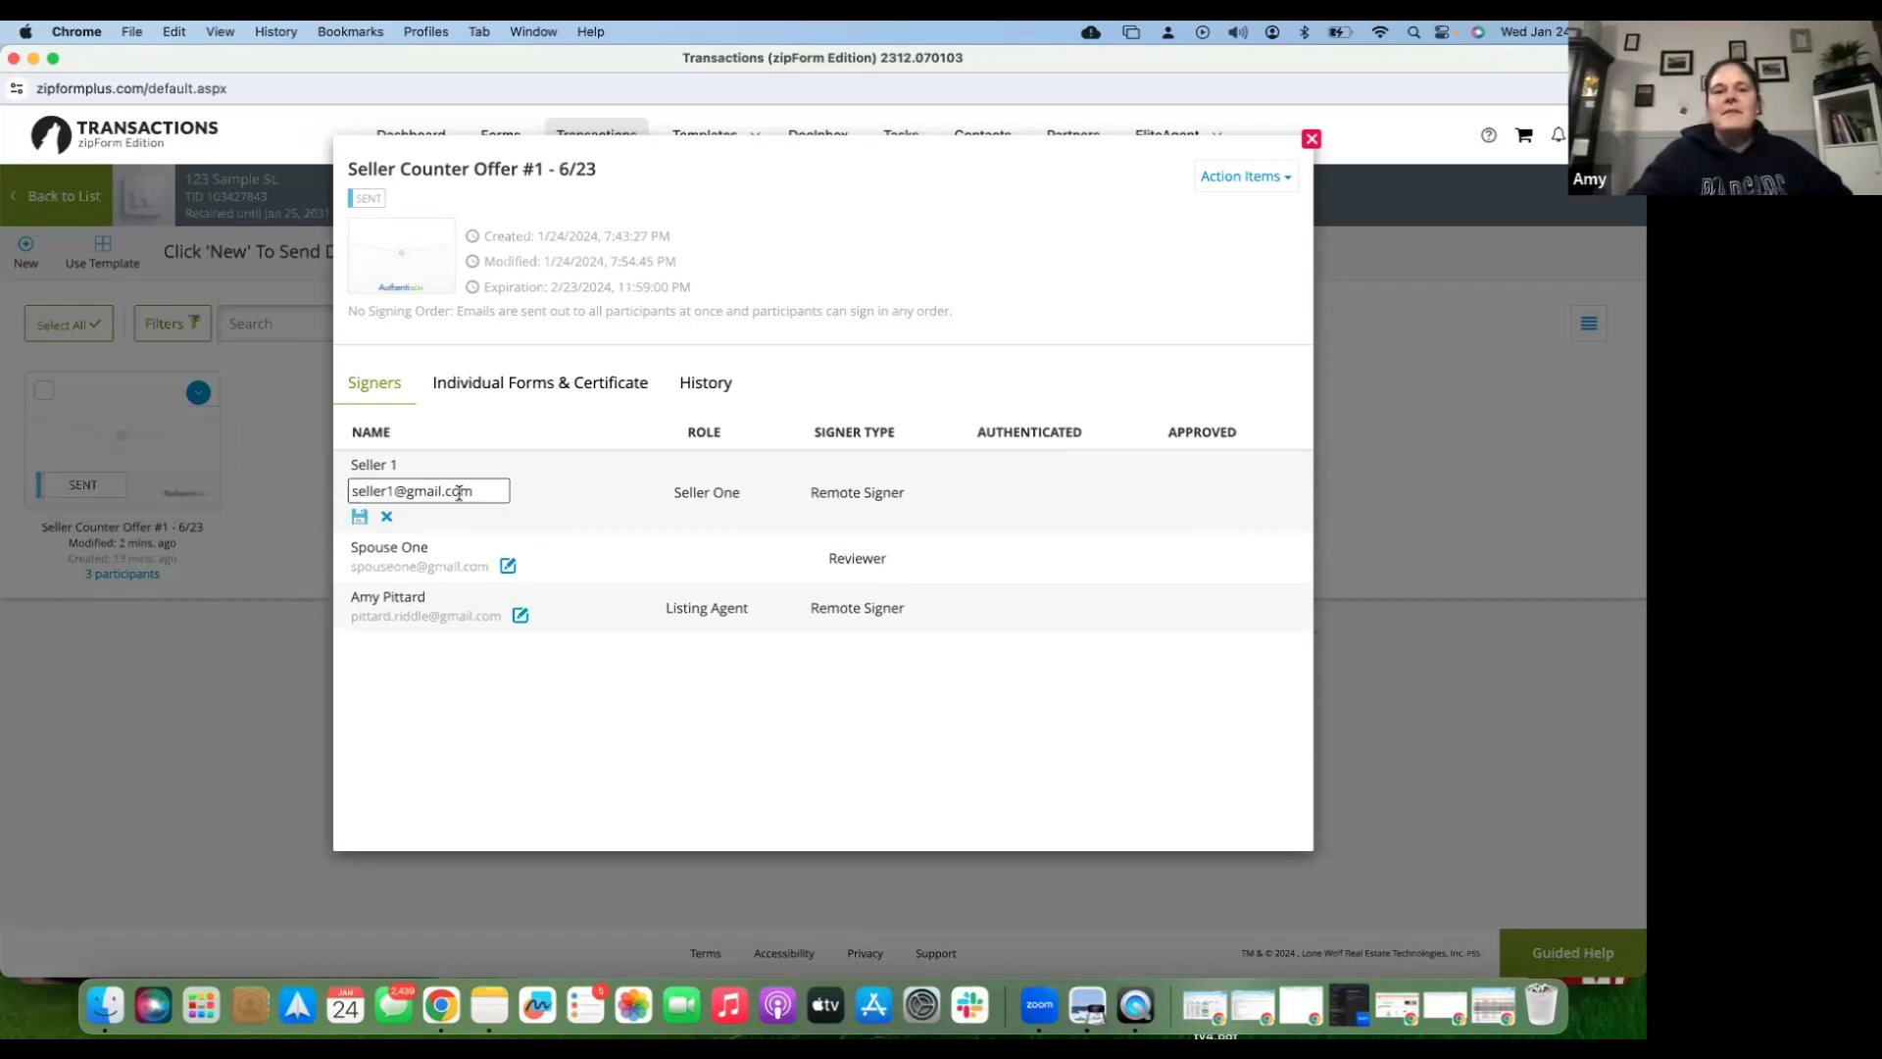
click(394, 489)
key(BackSpace)
text(2)
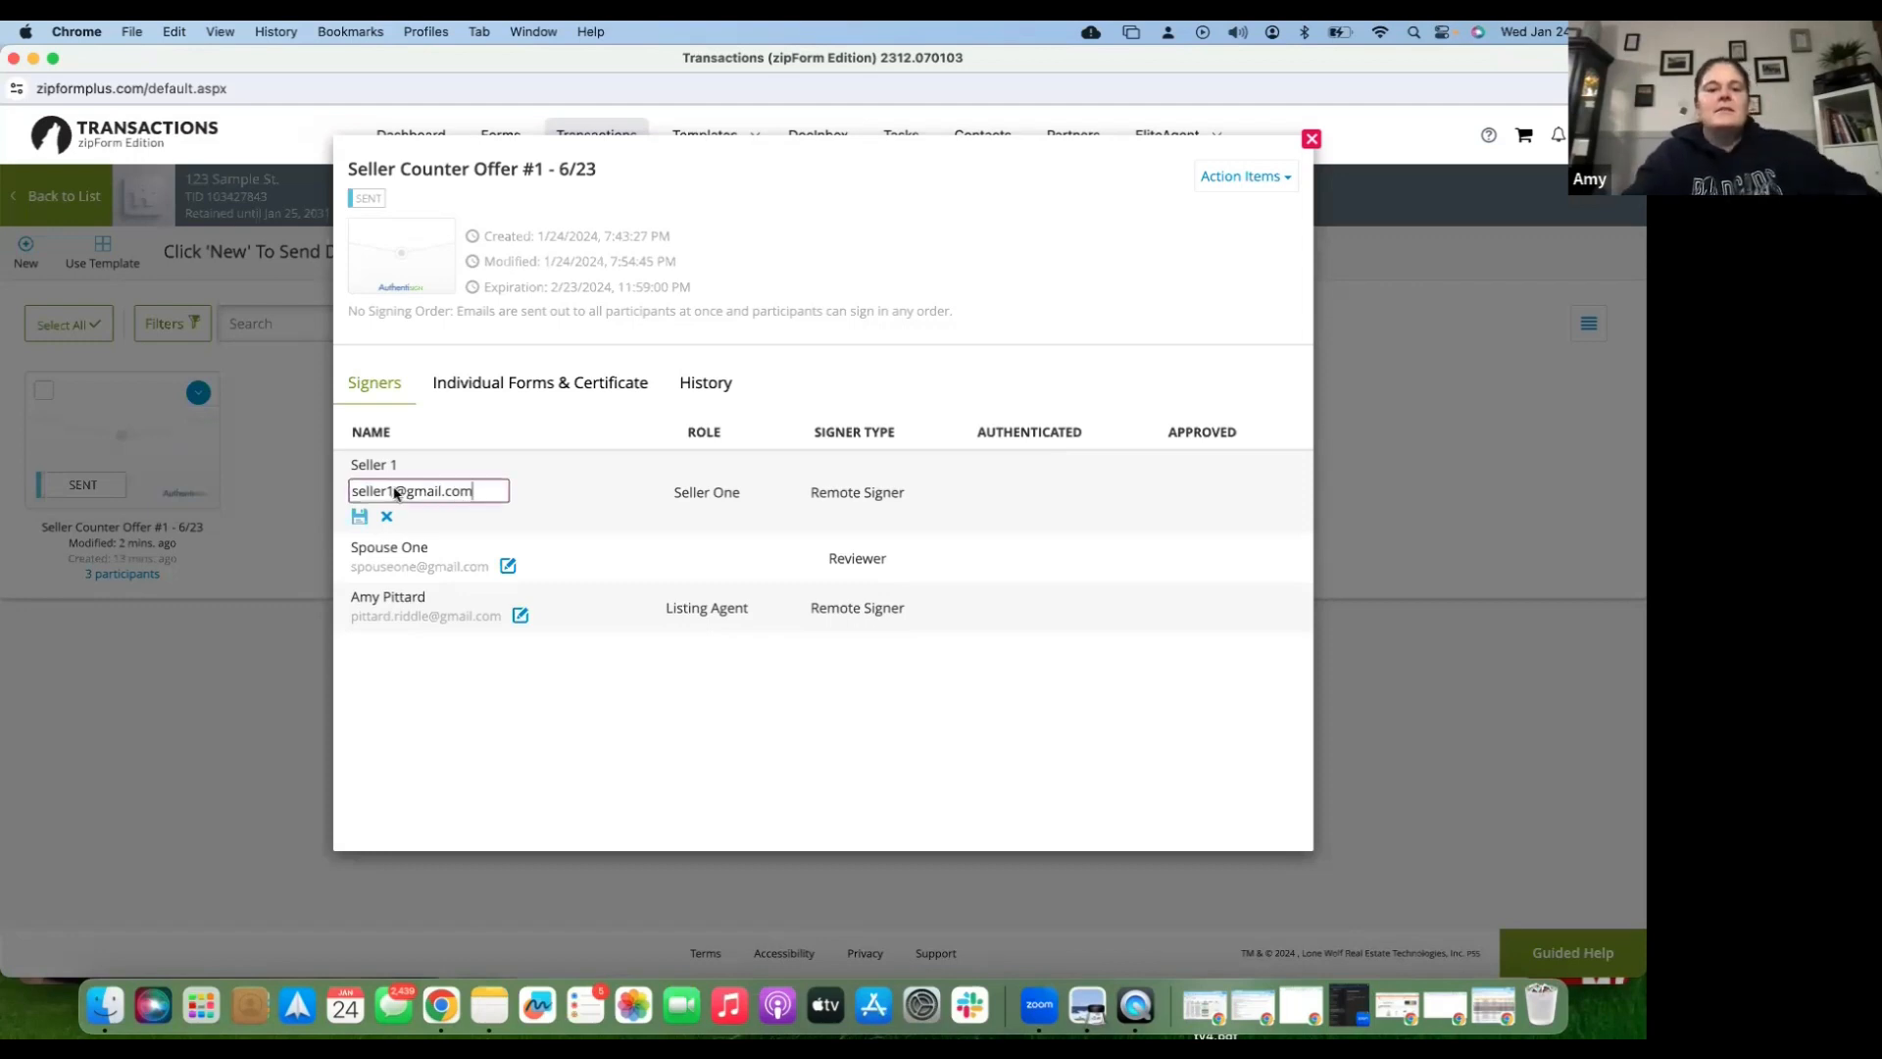
click(361, 519)
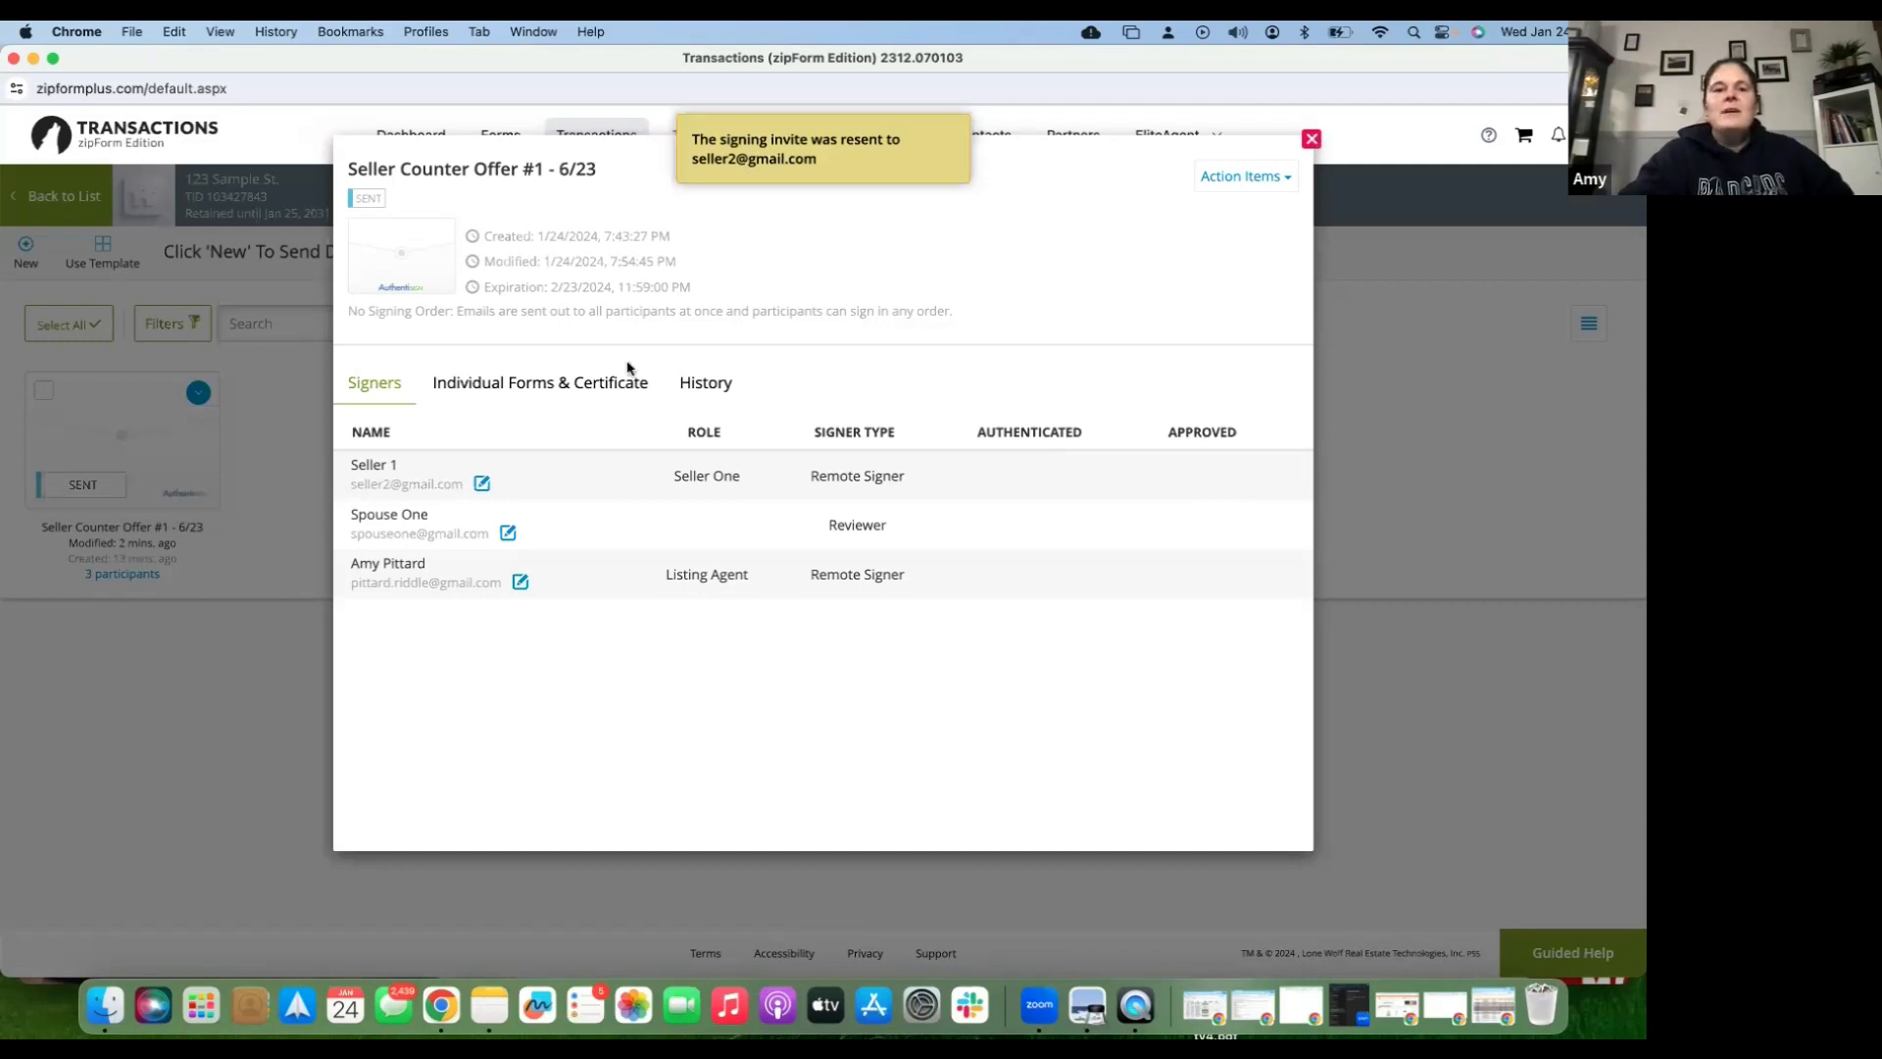
click(278, 437)
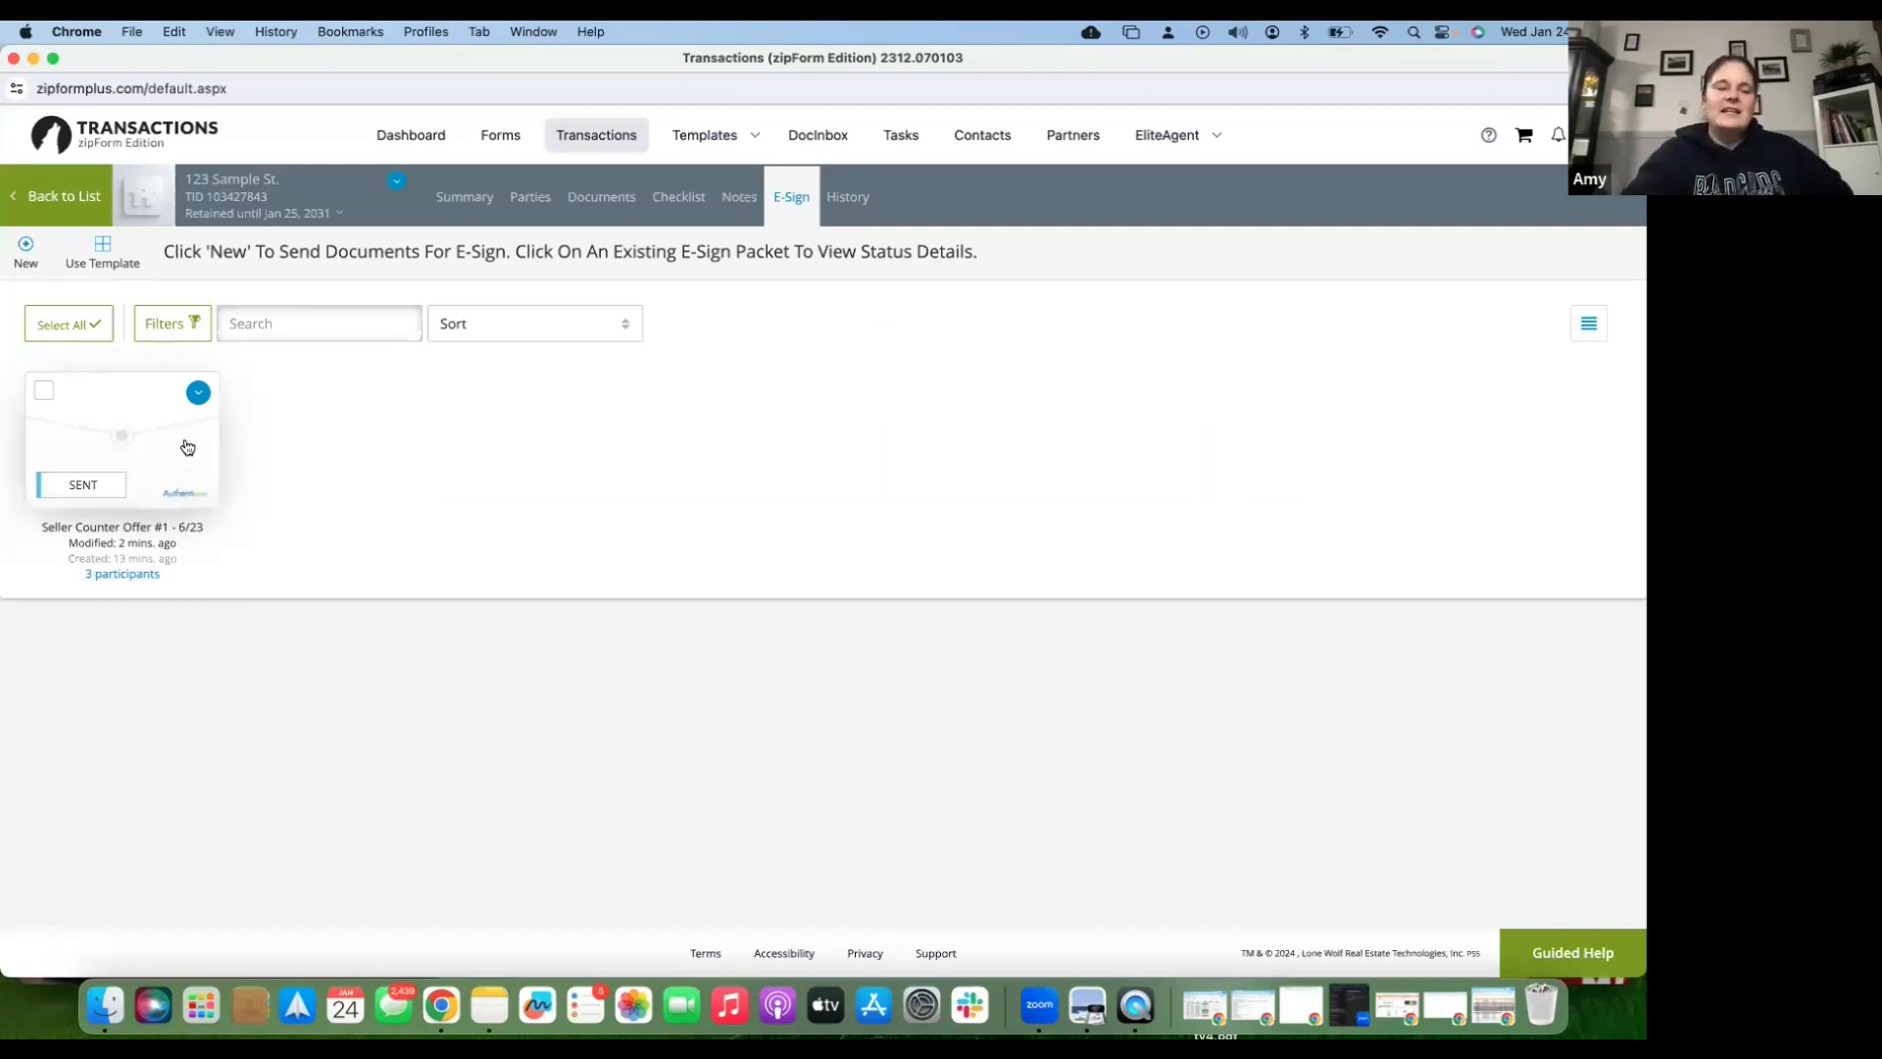
- Choose Reset from the Seller Counter Offer #1 packet's actions
click(201, 397)
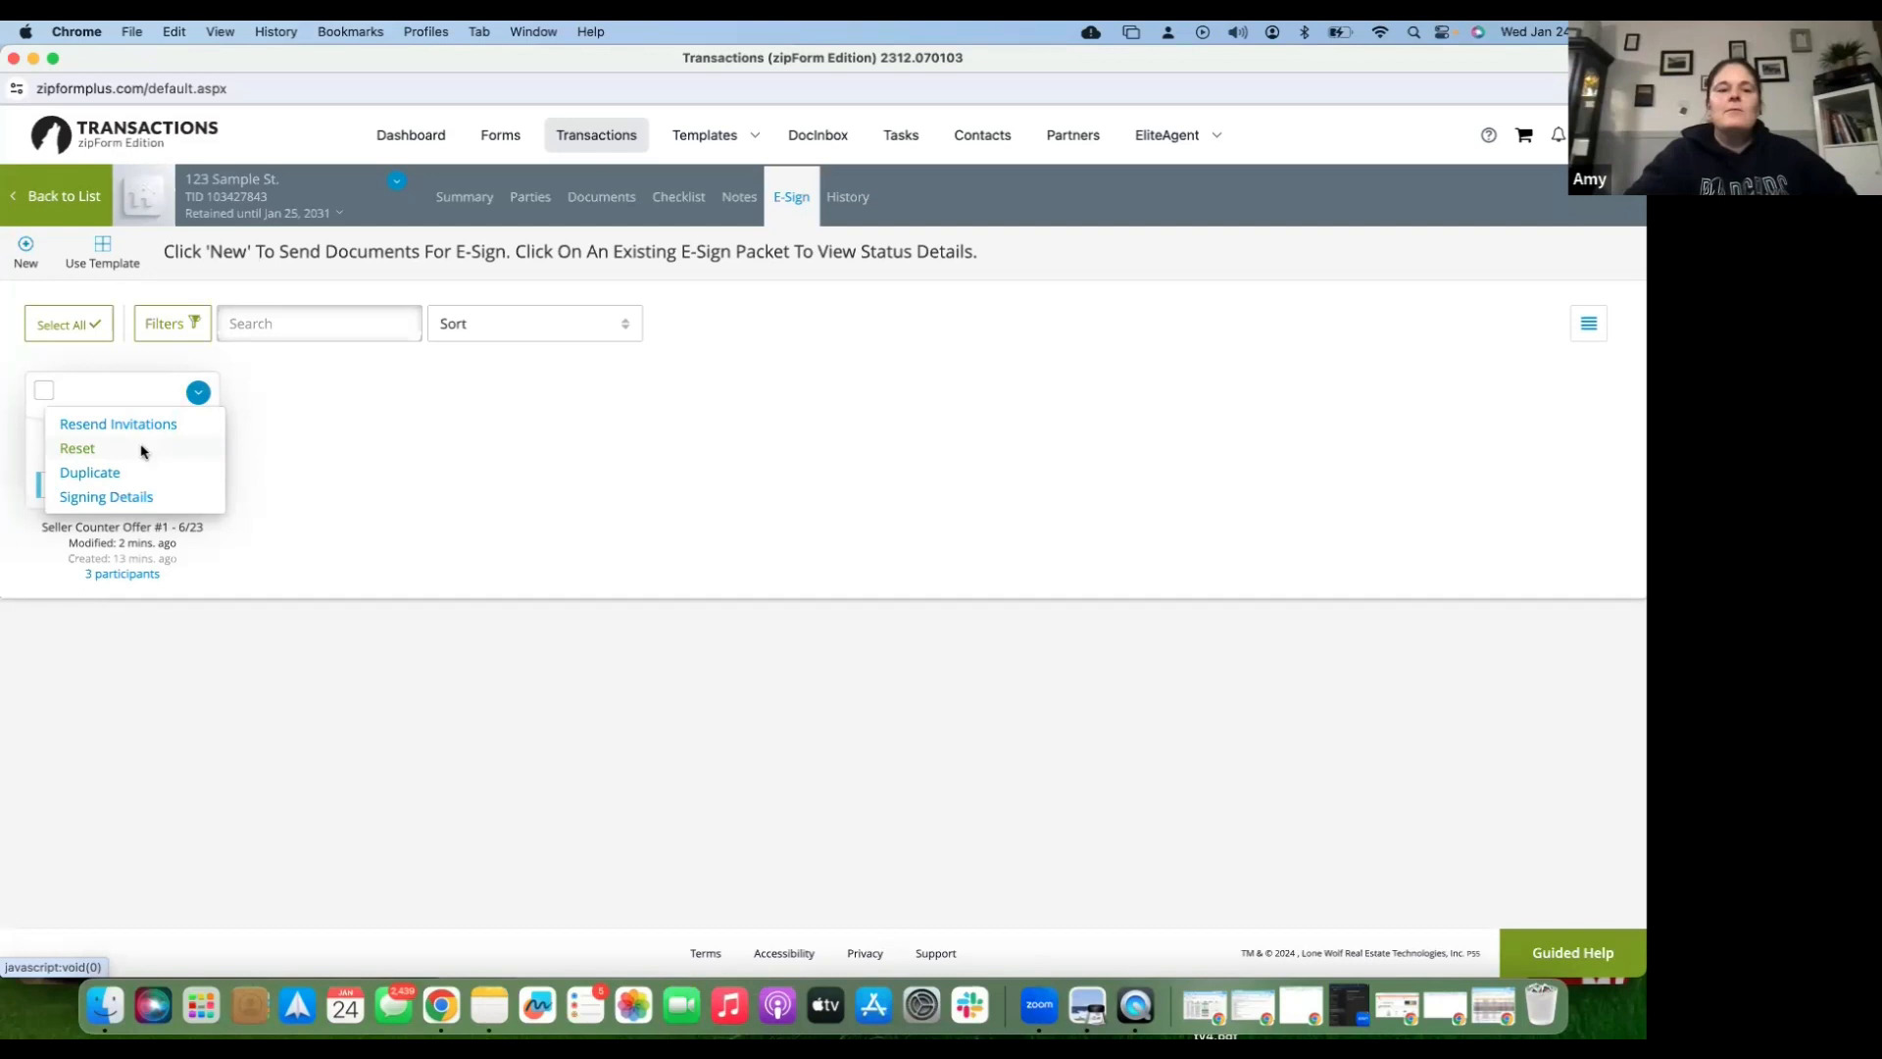
click(77, 449)
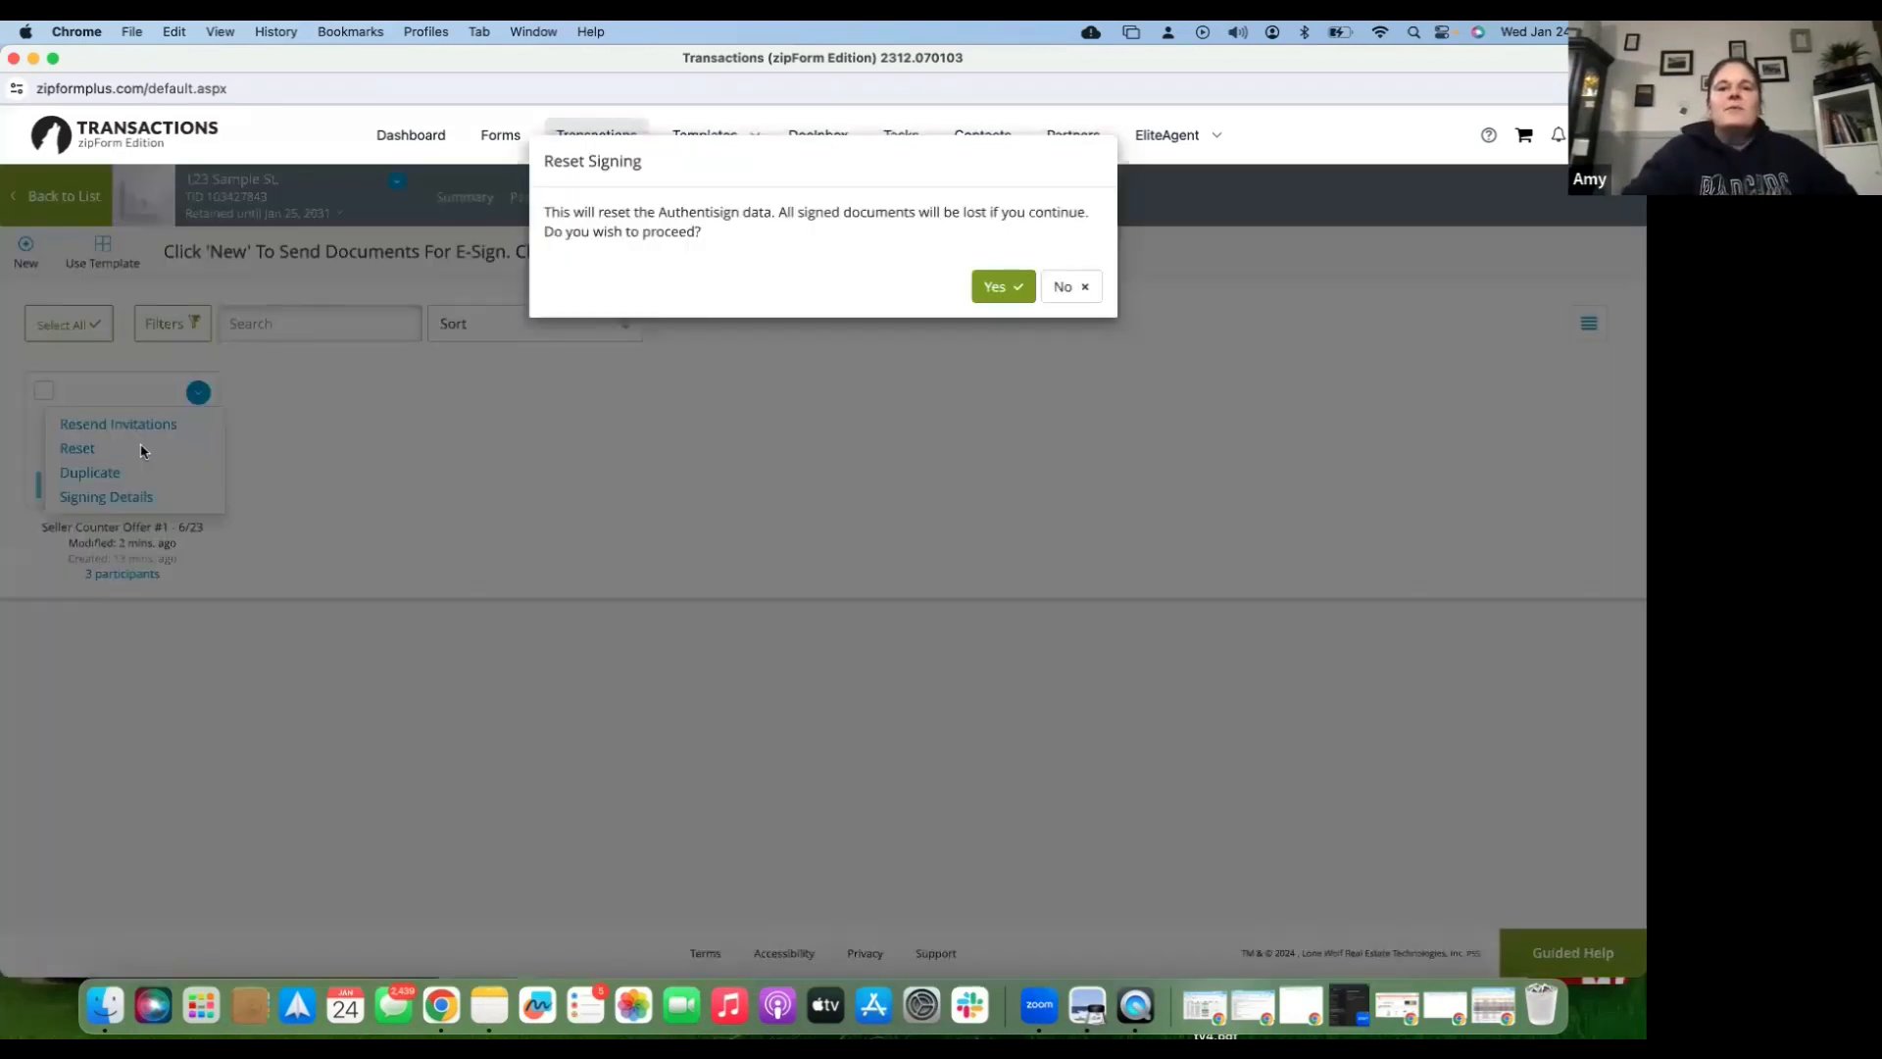
- Confirm the reset of the Seller Counter Offer #1 signing, then save it on leaving Authentisign
click(1024, 291)
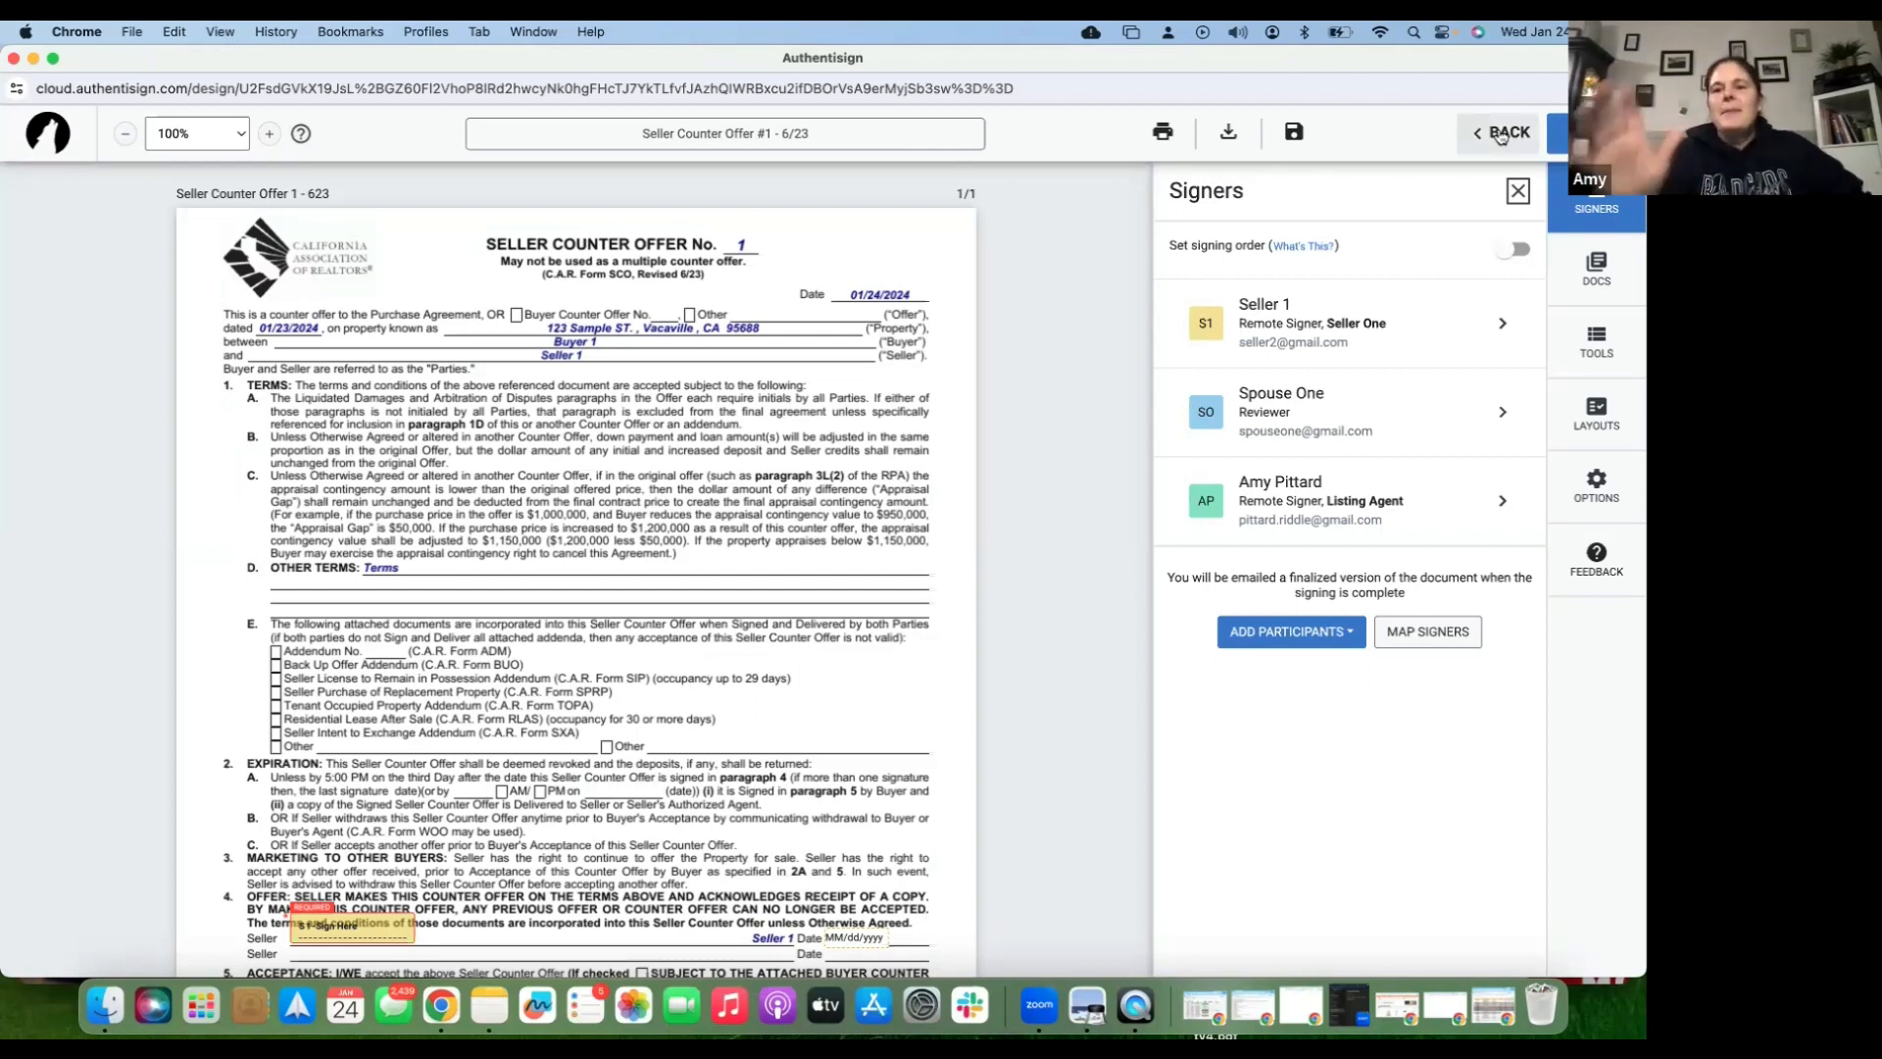
click(1499, 134)
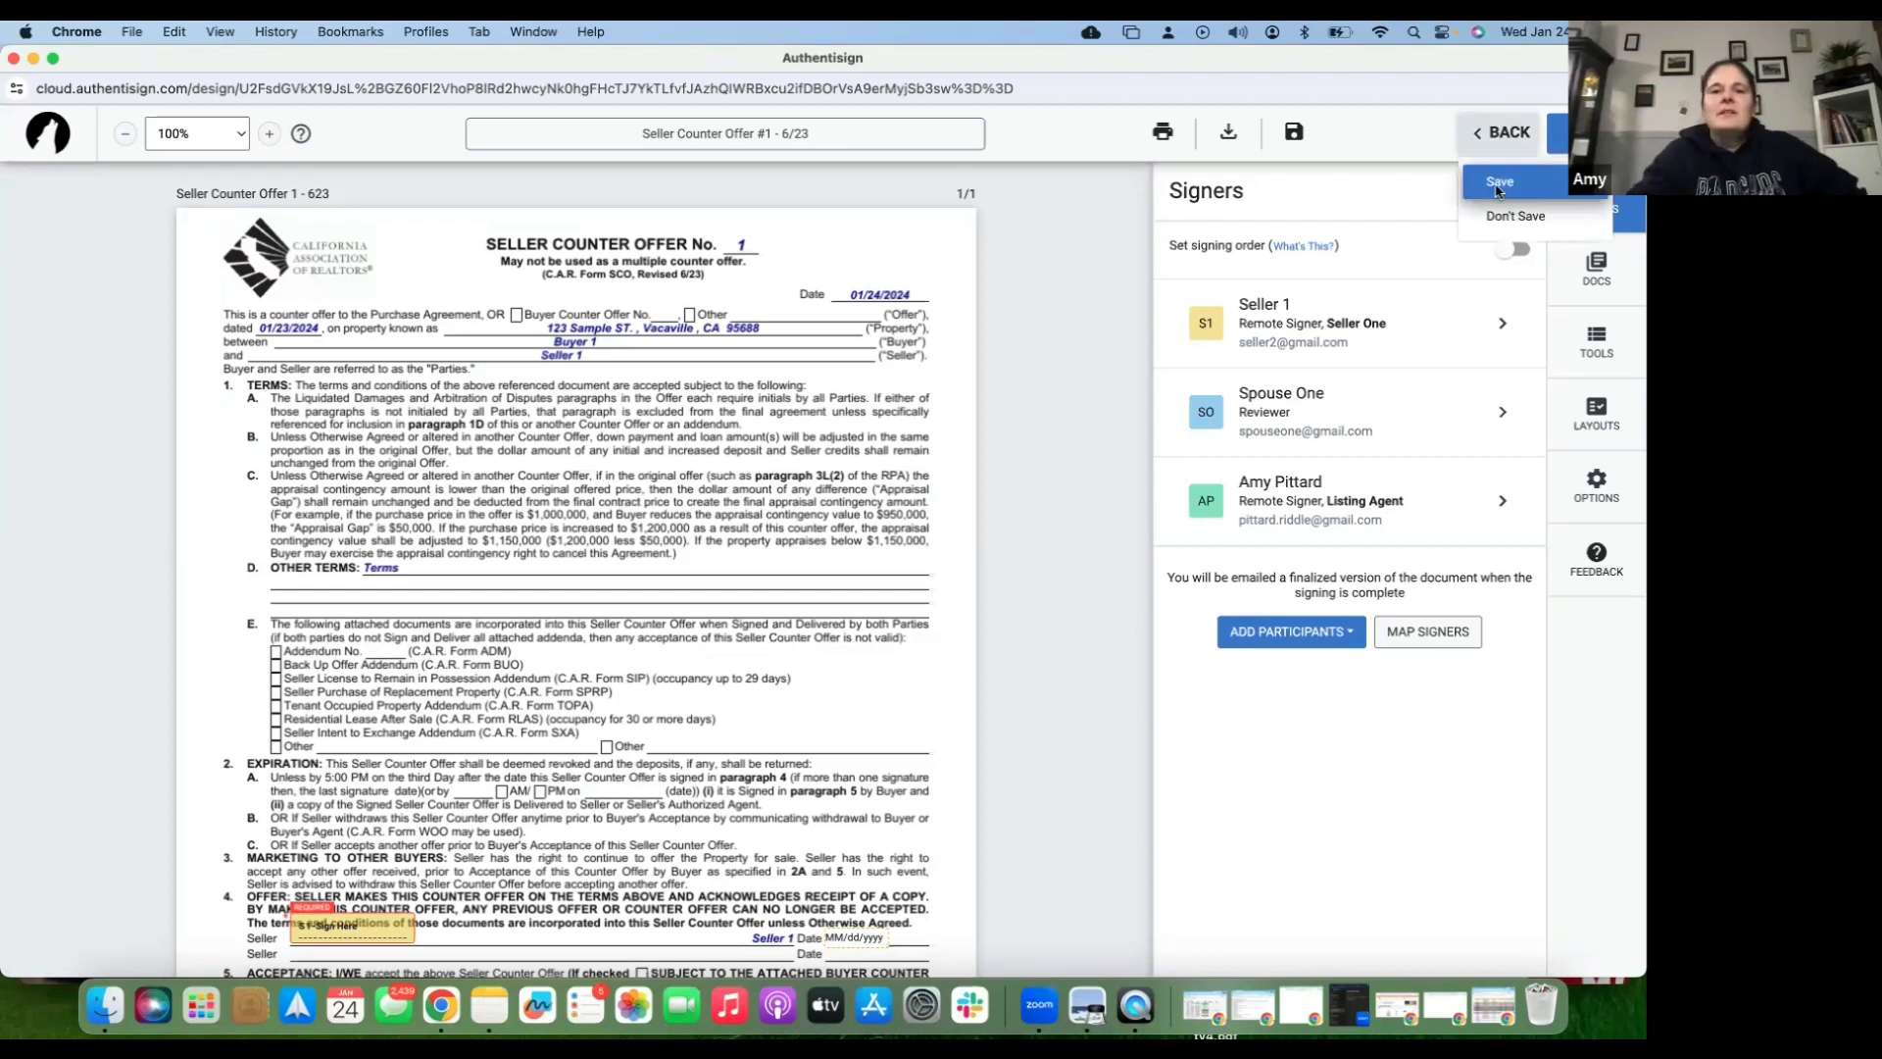
click(1498, 185)
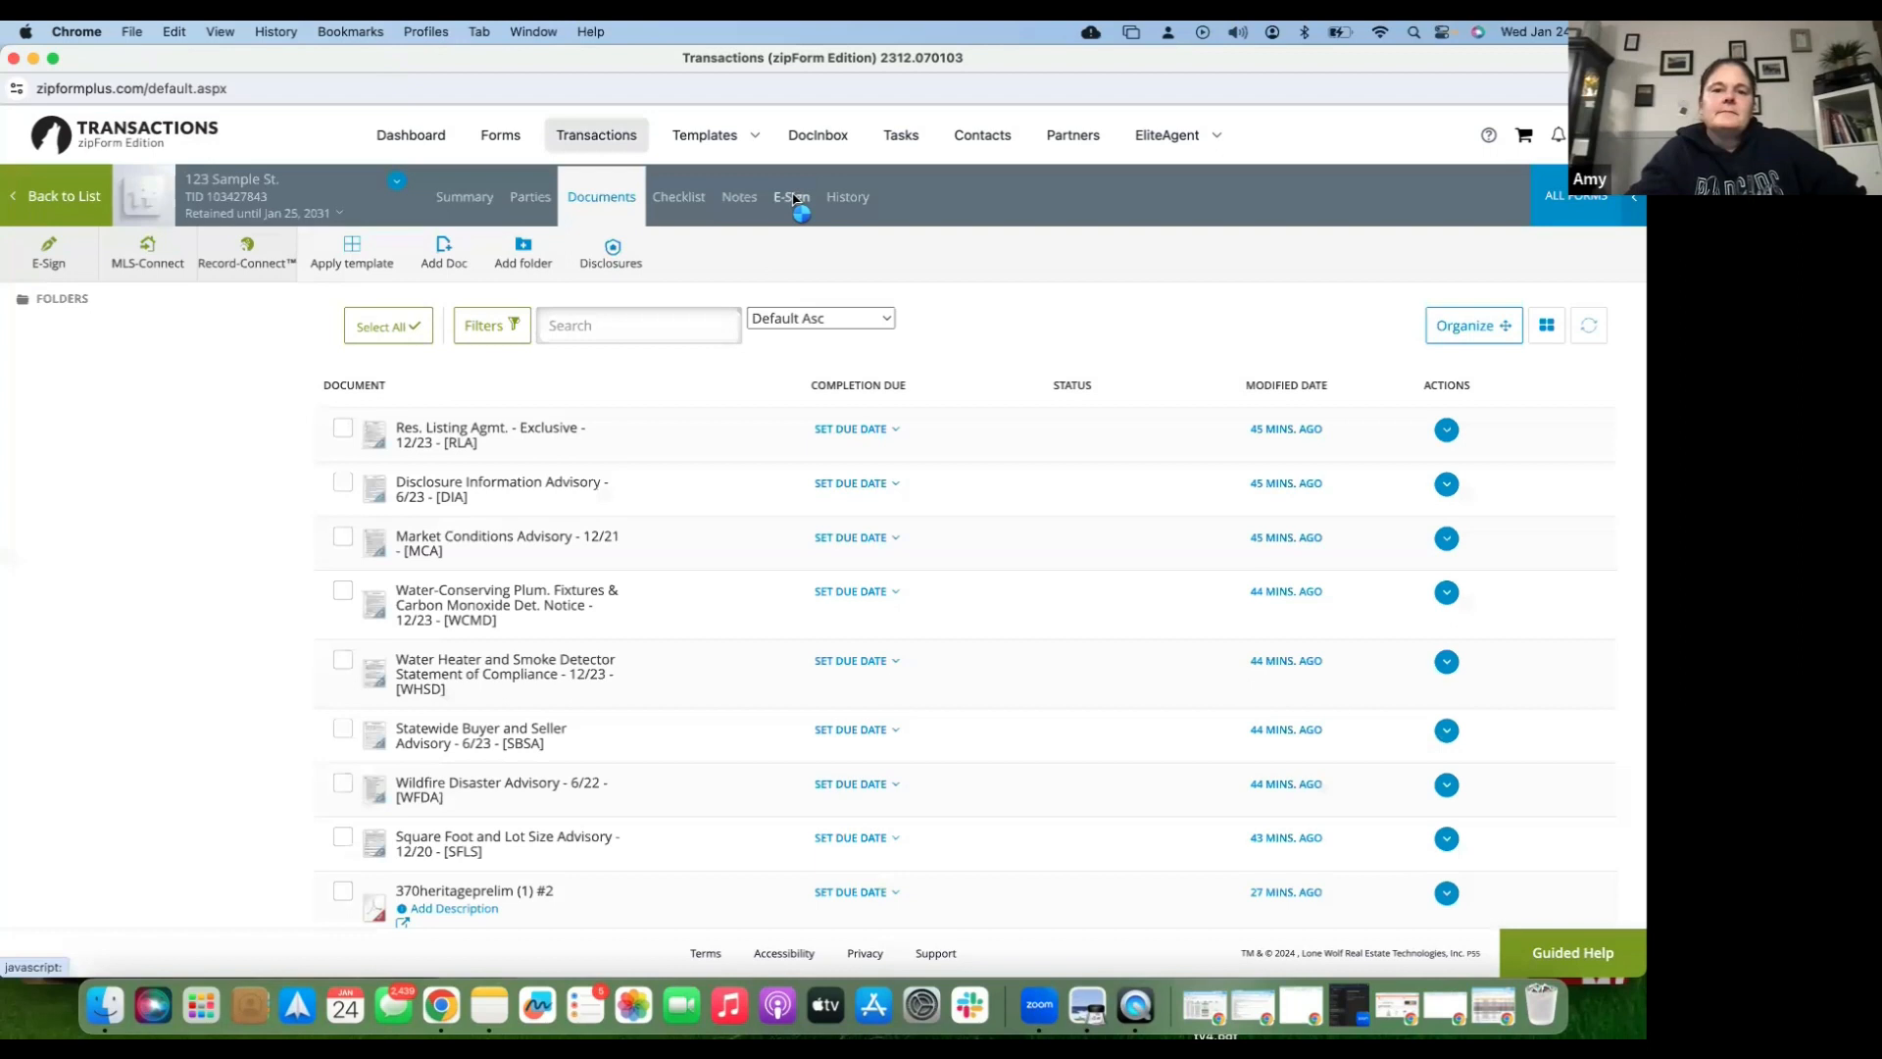
- Delete the draft Seller Counter Offer #1 packet from the E-Sign tab
click(794, 200)
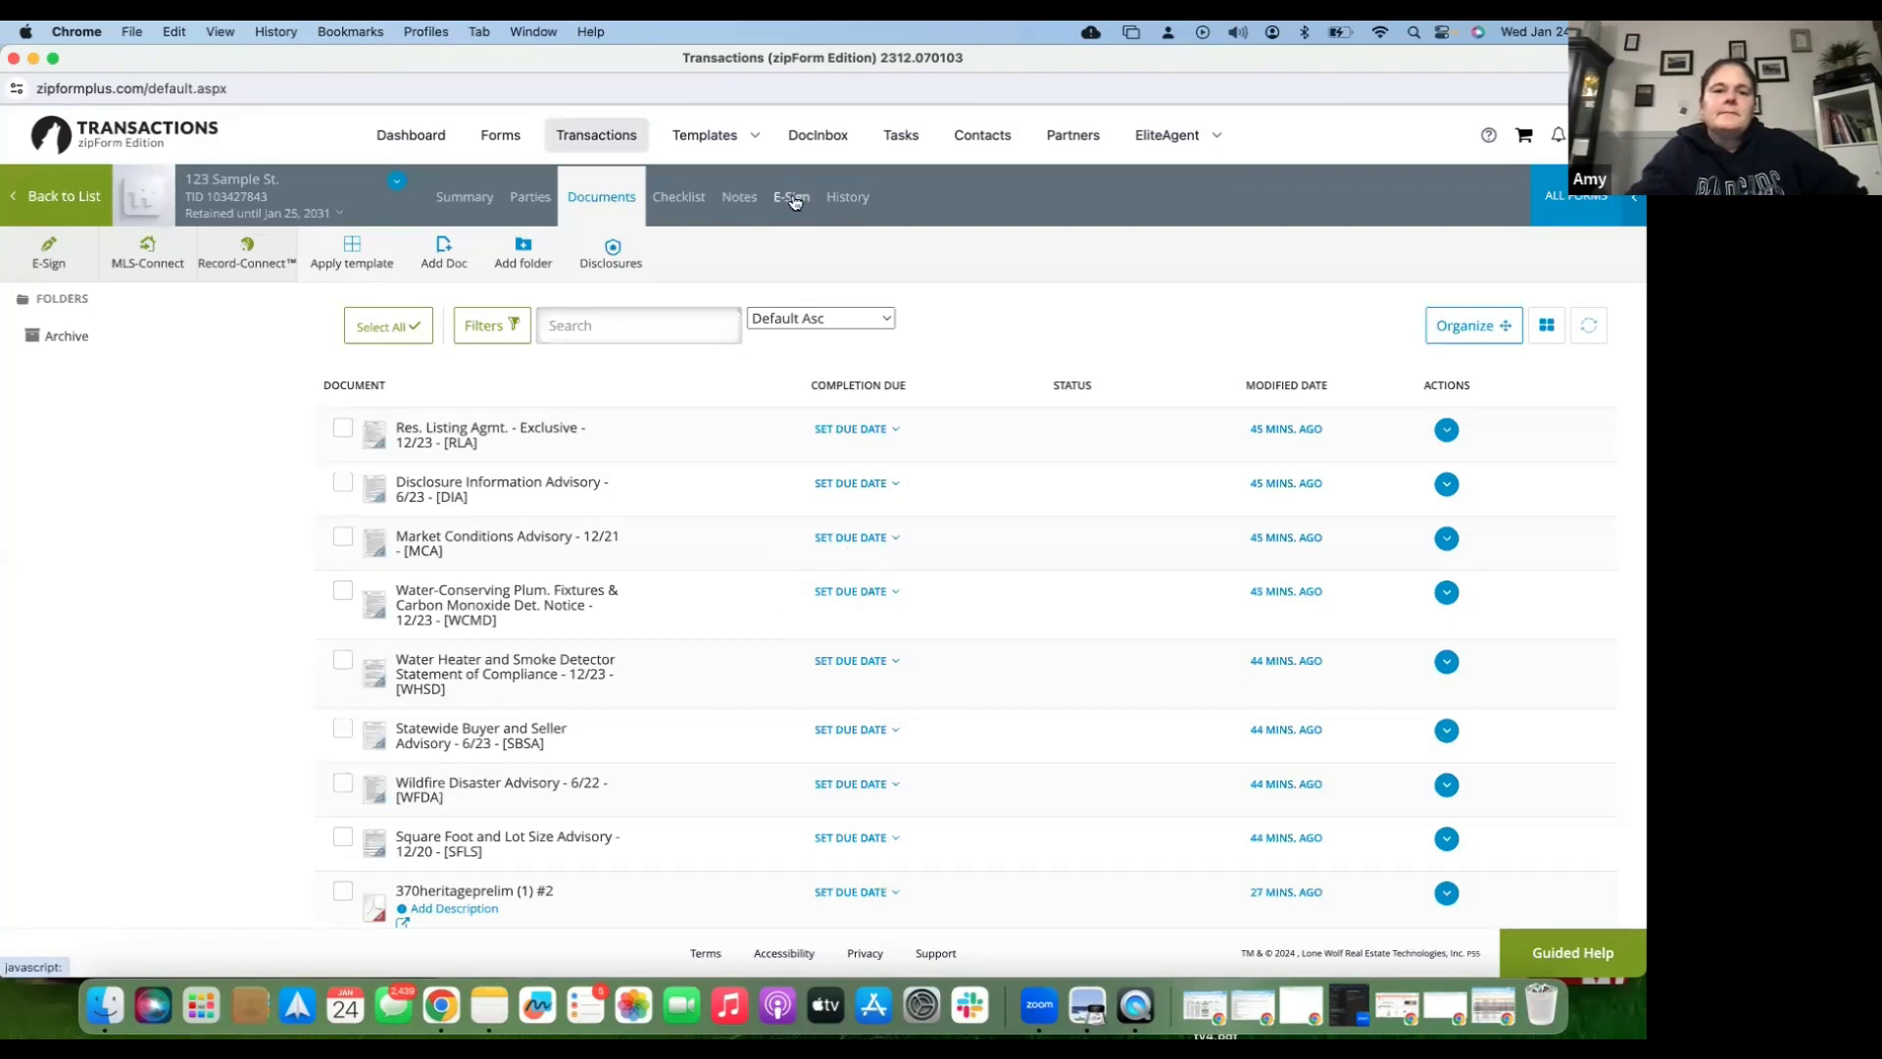
click(794, 200)
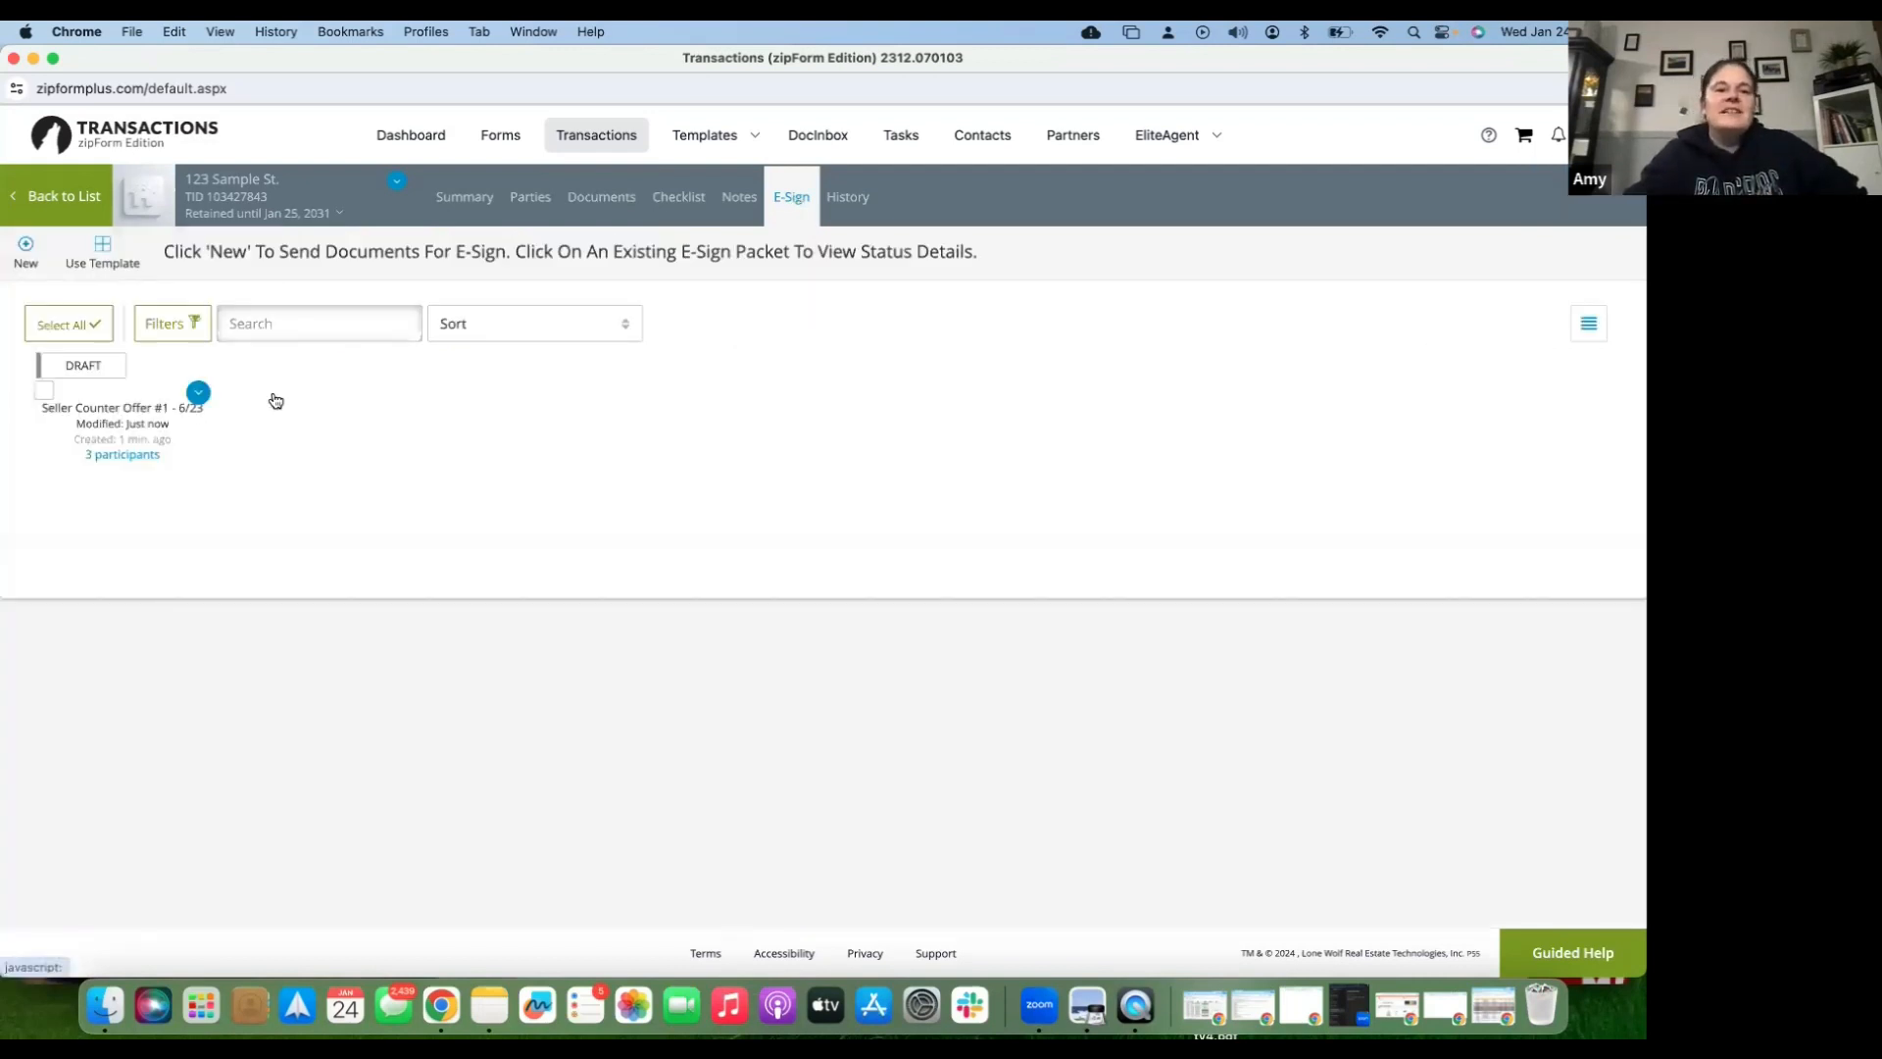
click(199, 394)
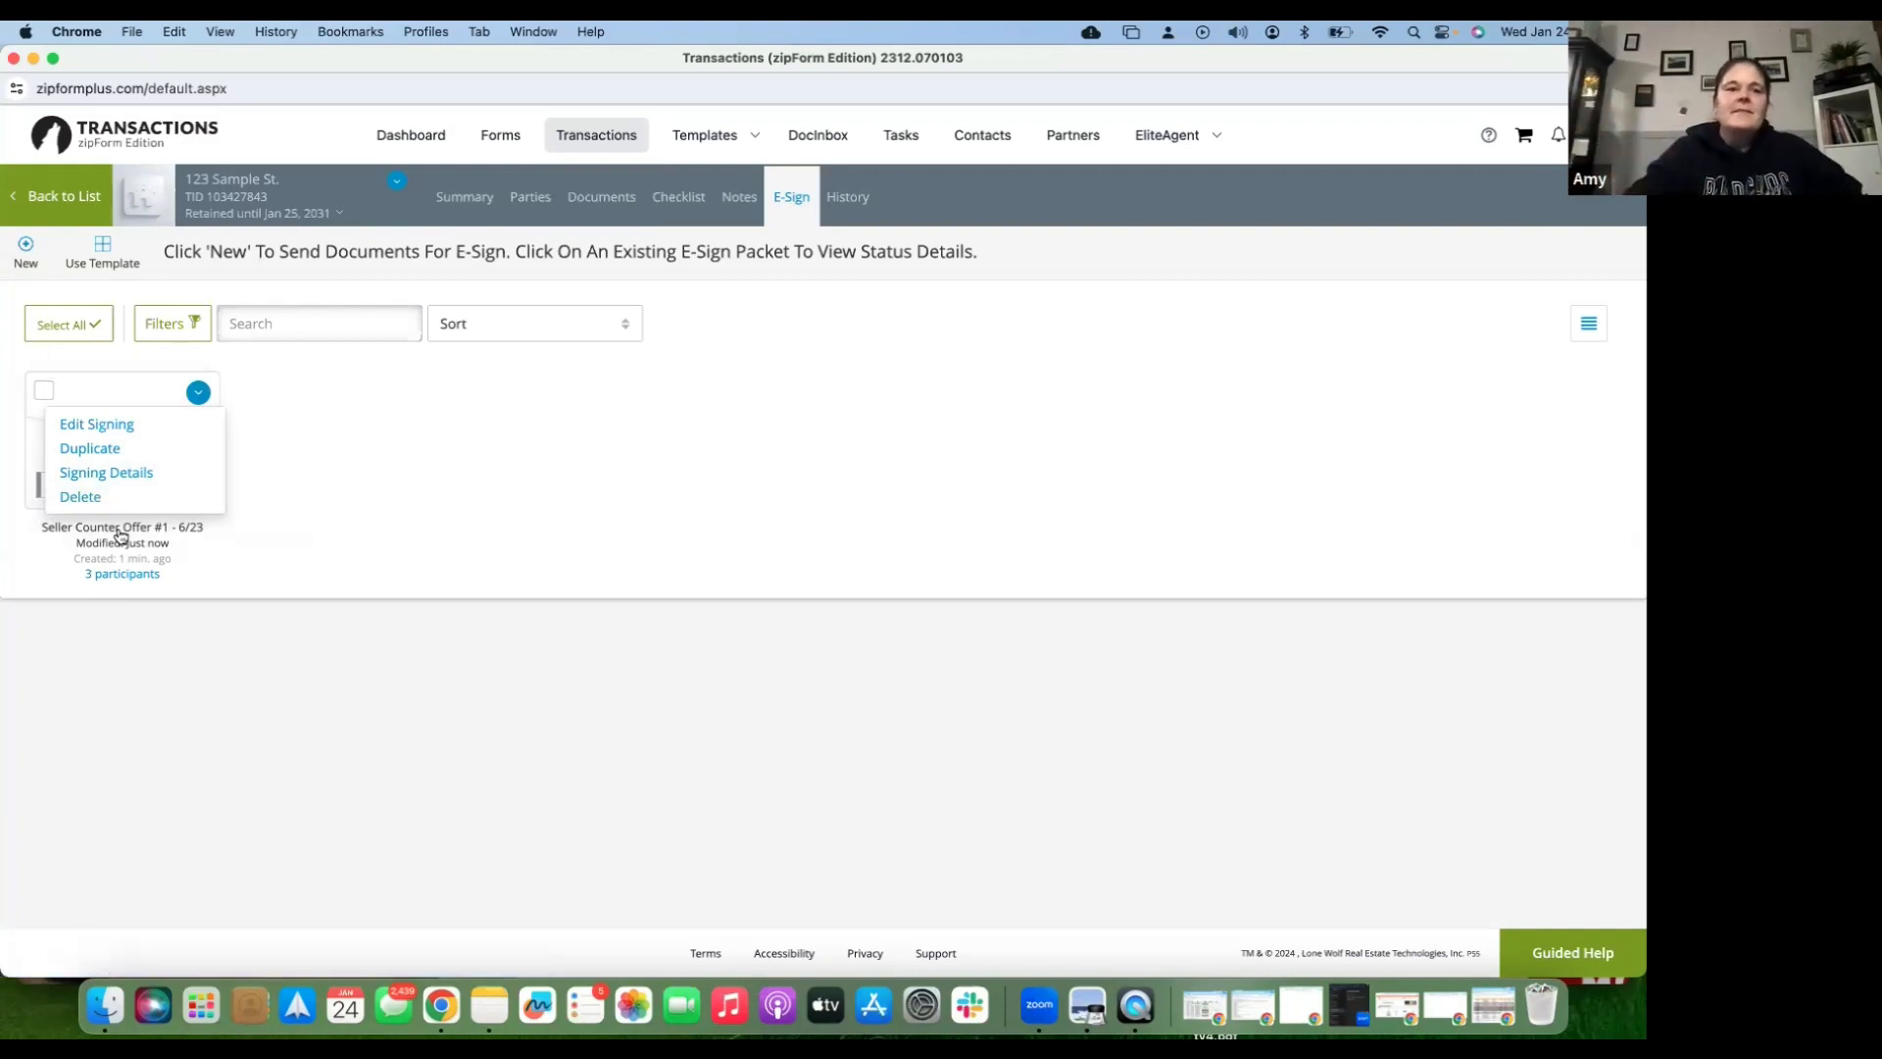
click(80, 497)
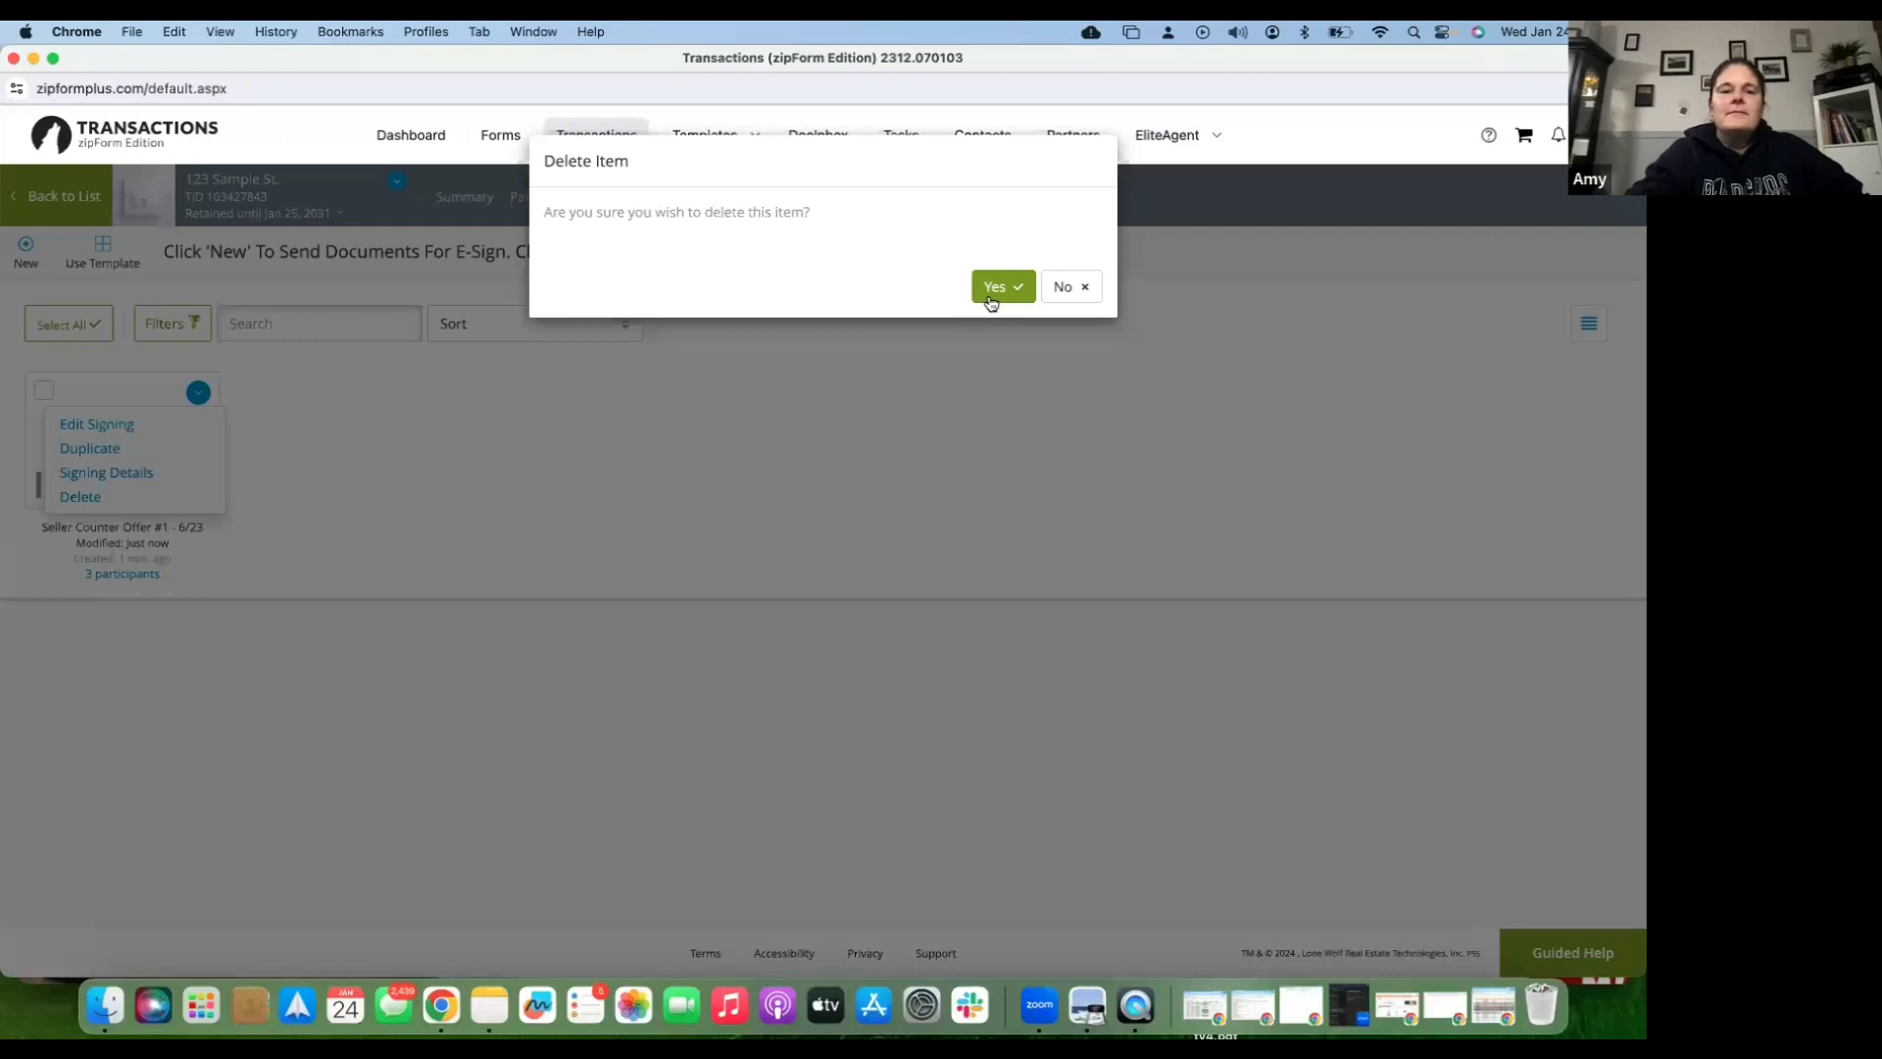
click(992, 292)
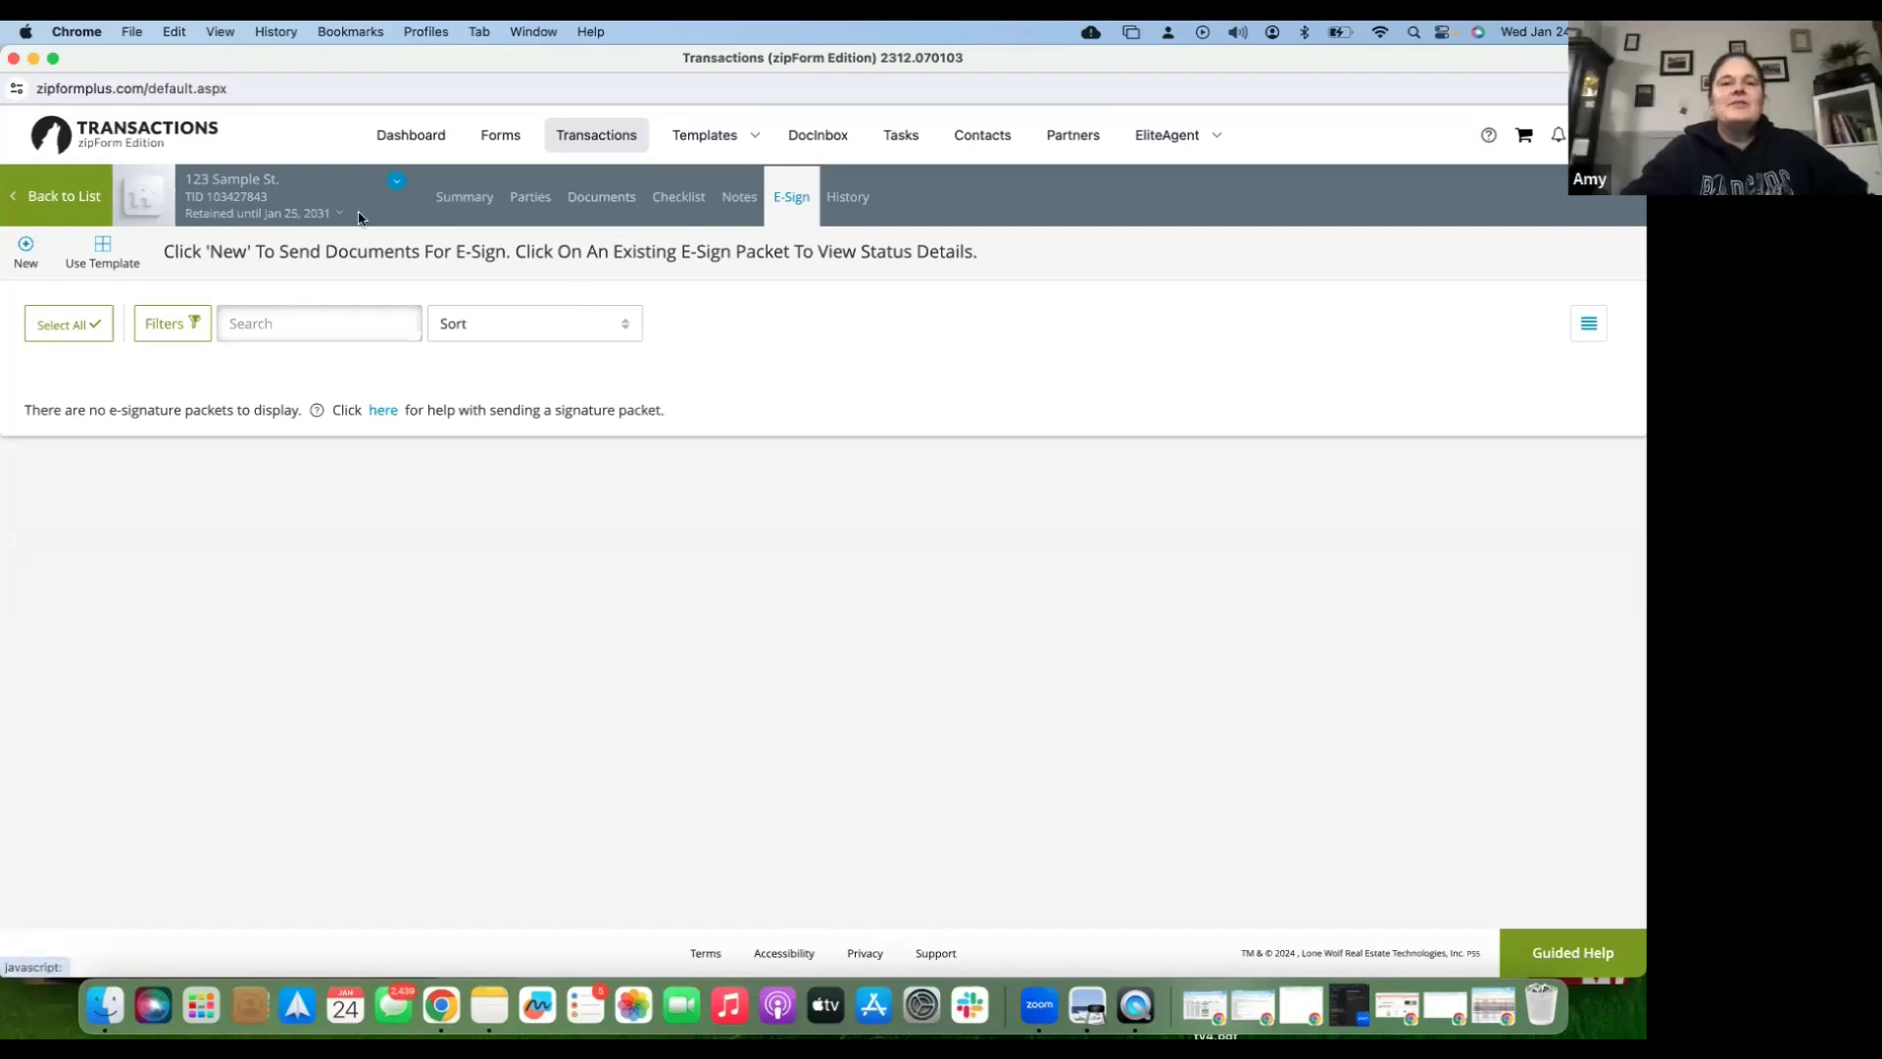
- Open the Clause Manager from Forms & Checklists templates on the Personal Clauses list
click(717, 142)
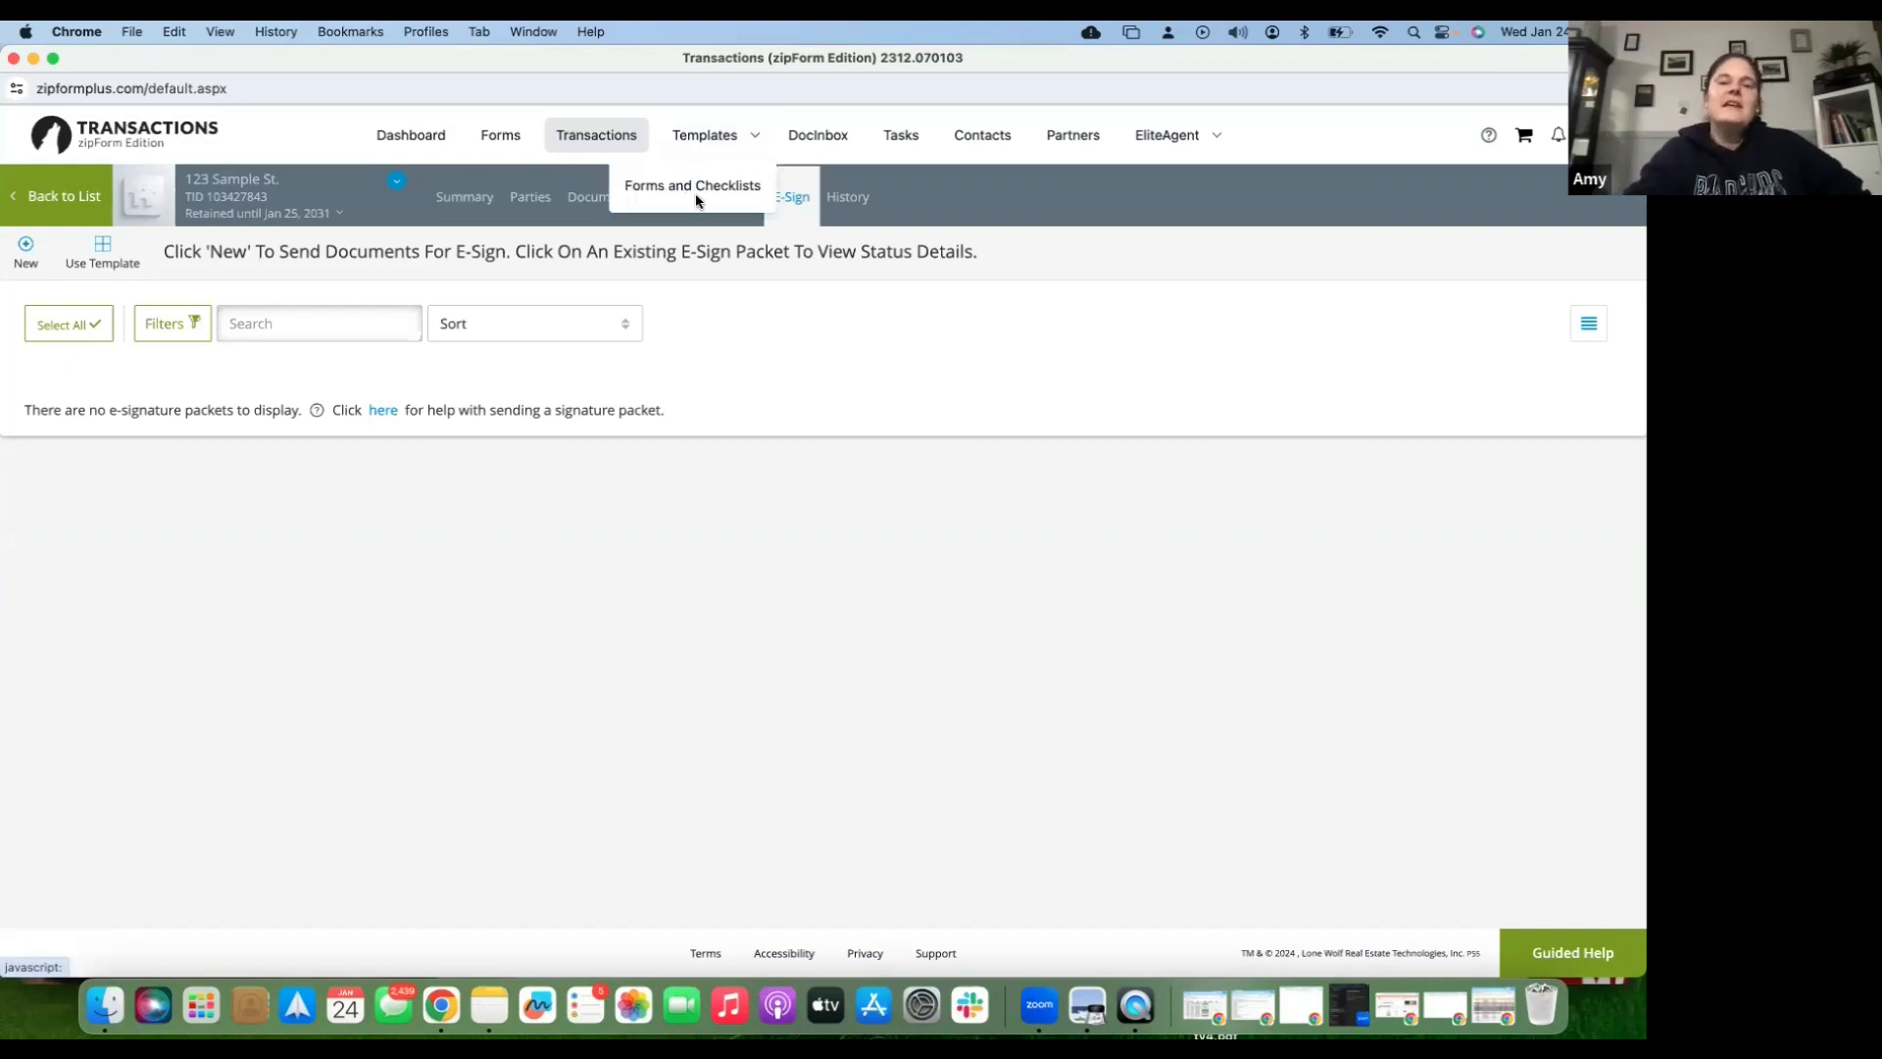
click(695, 194)
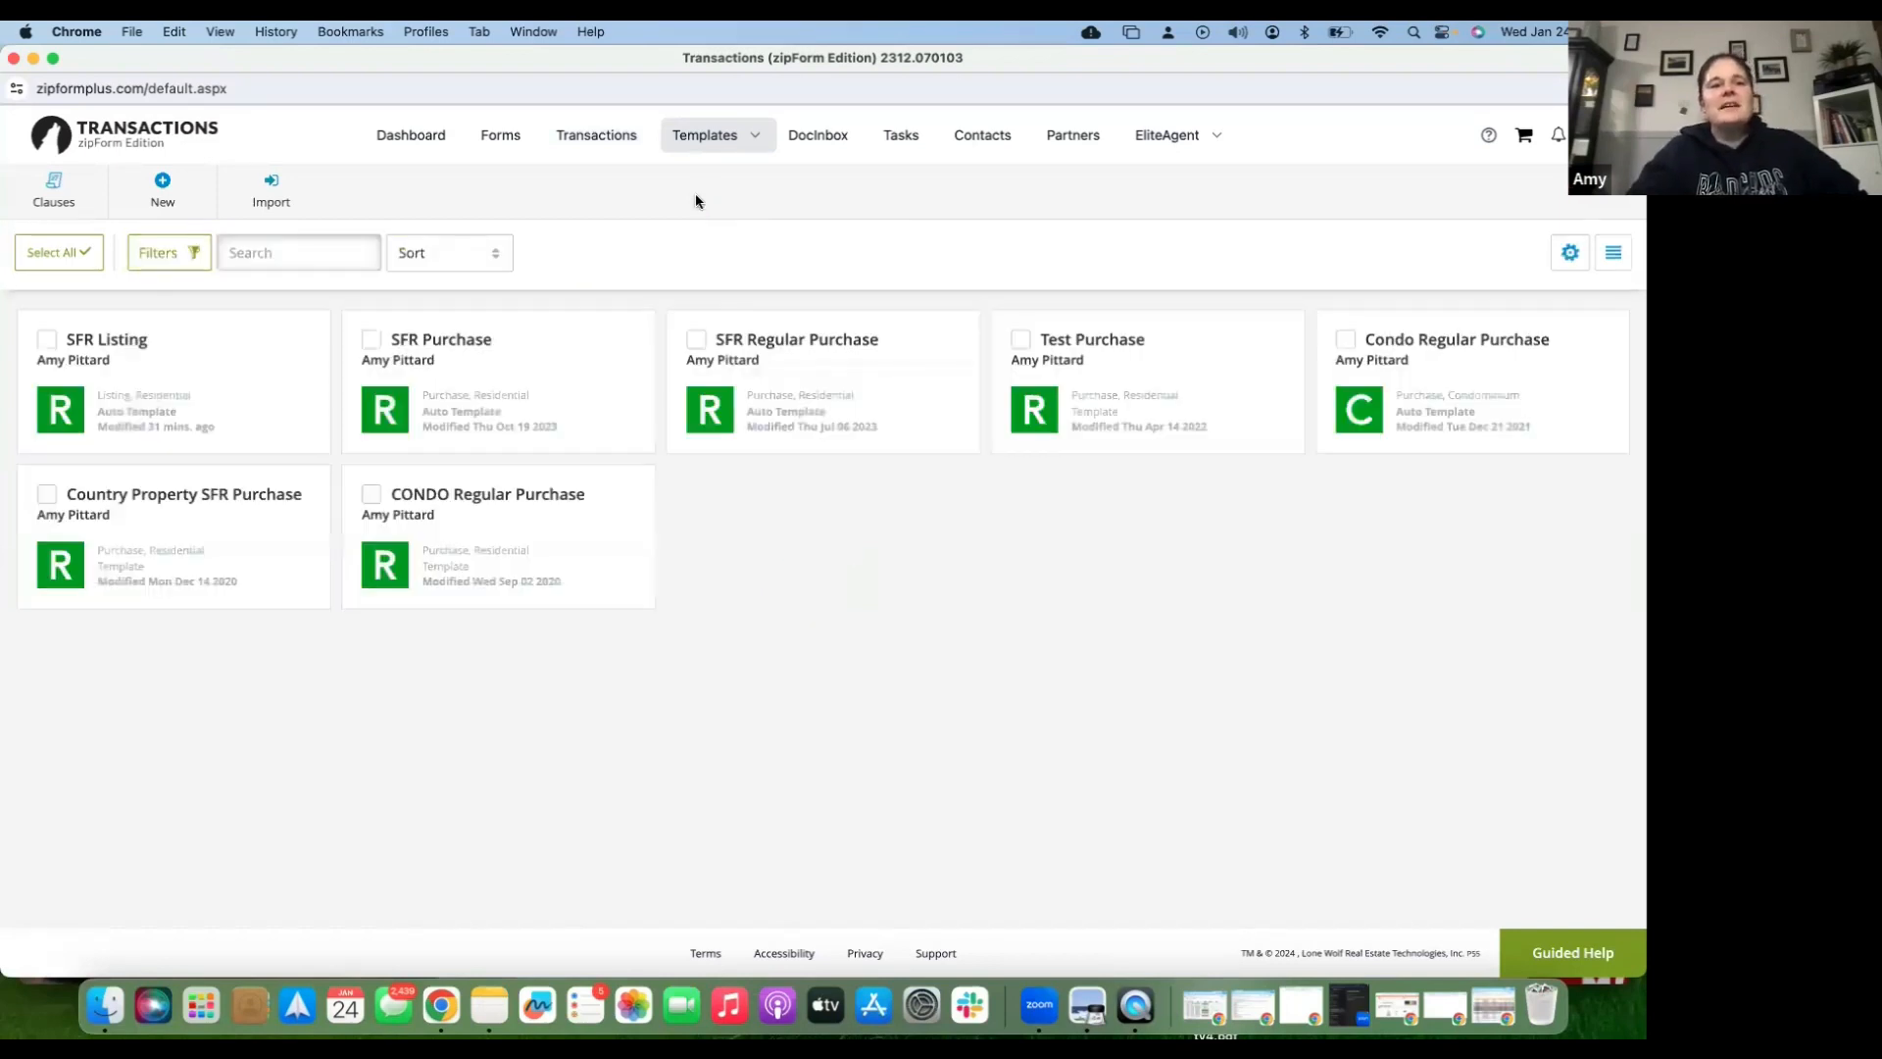
click(58, 191)
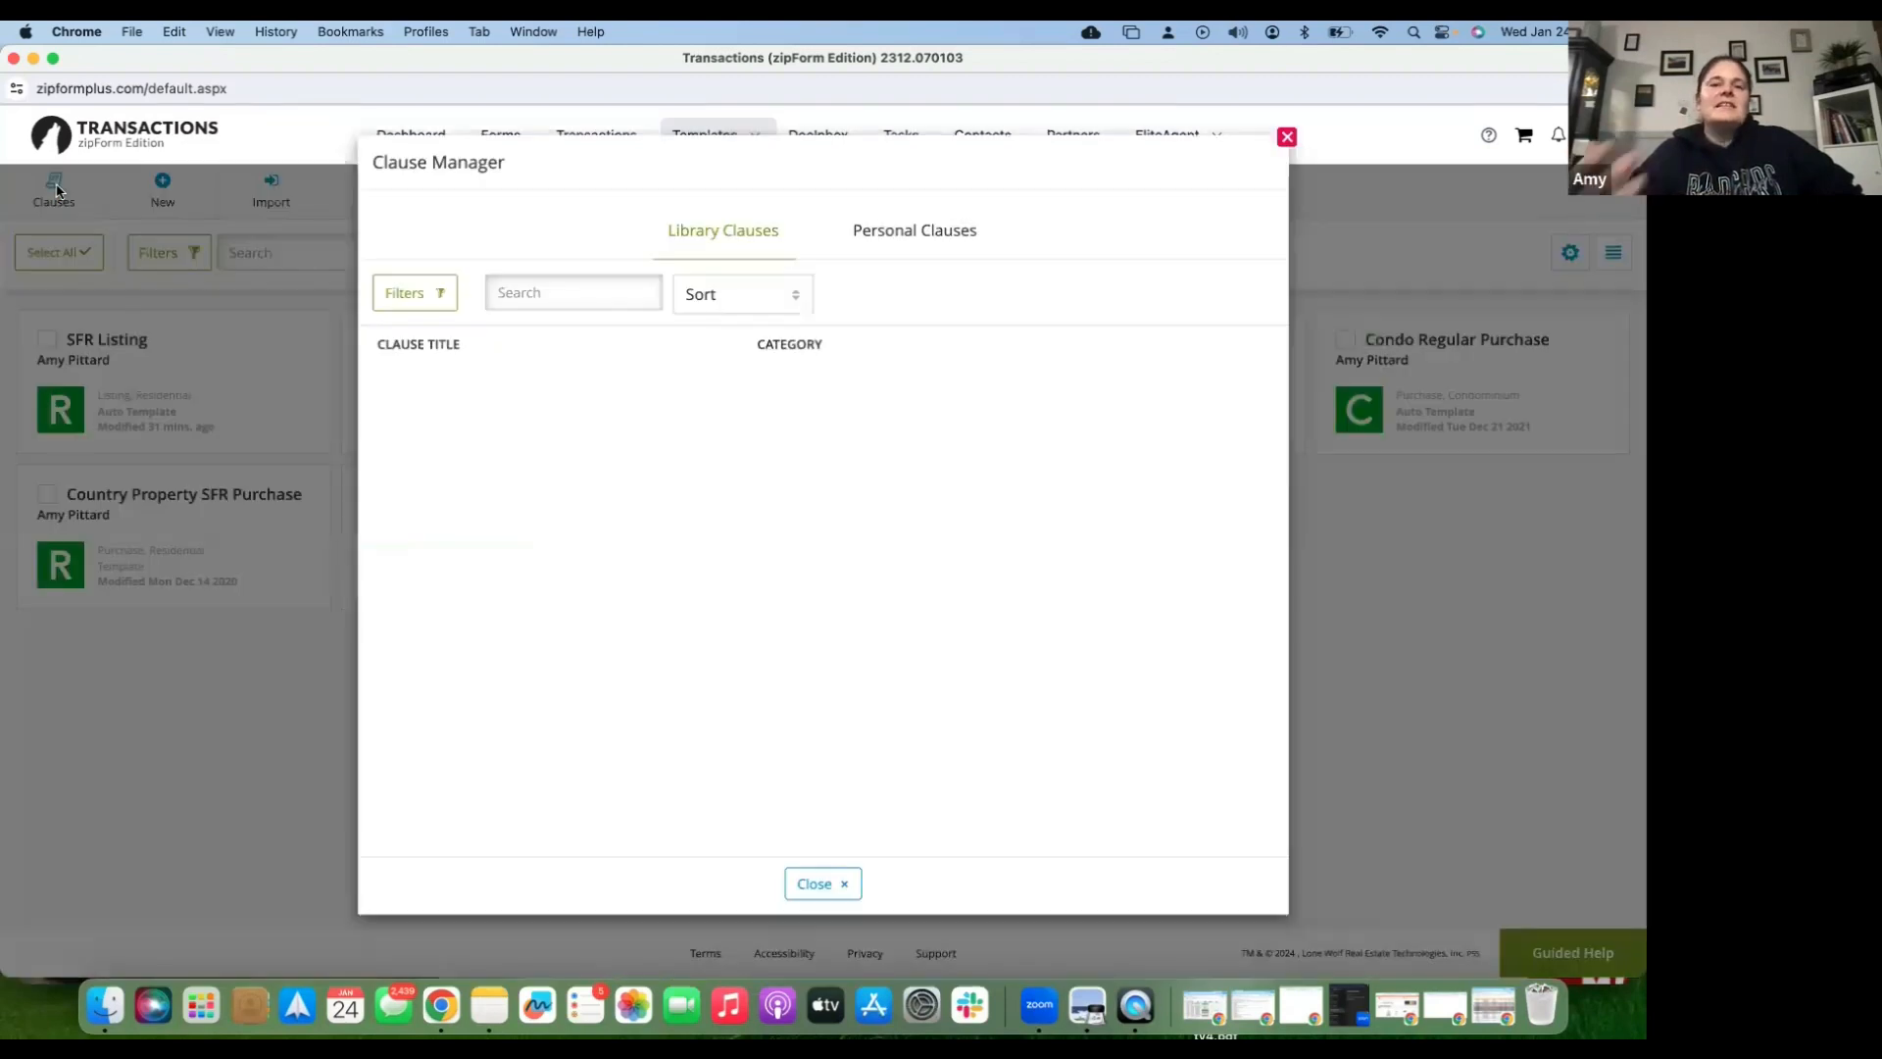
click(933, 231)
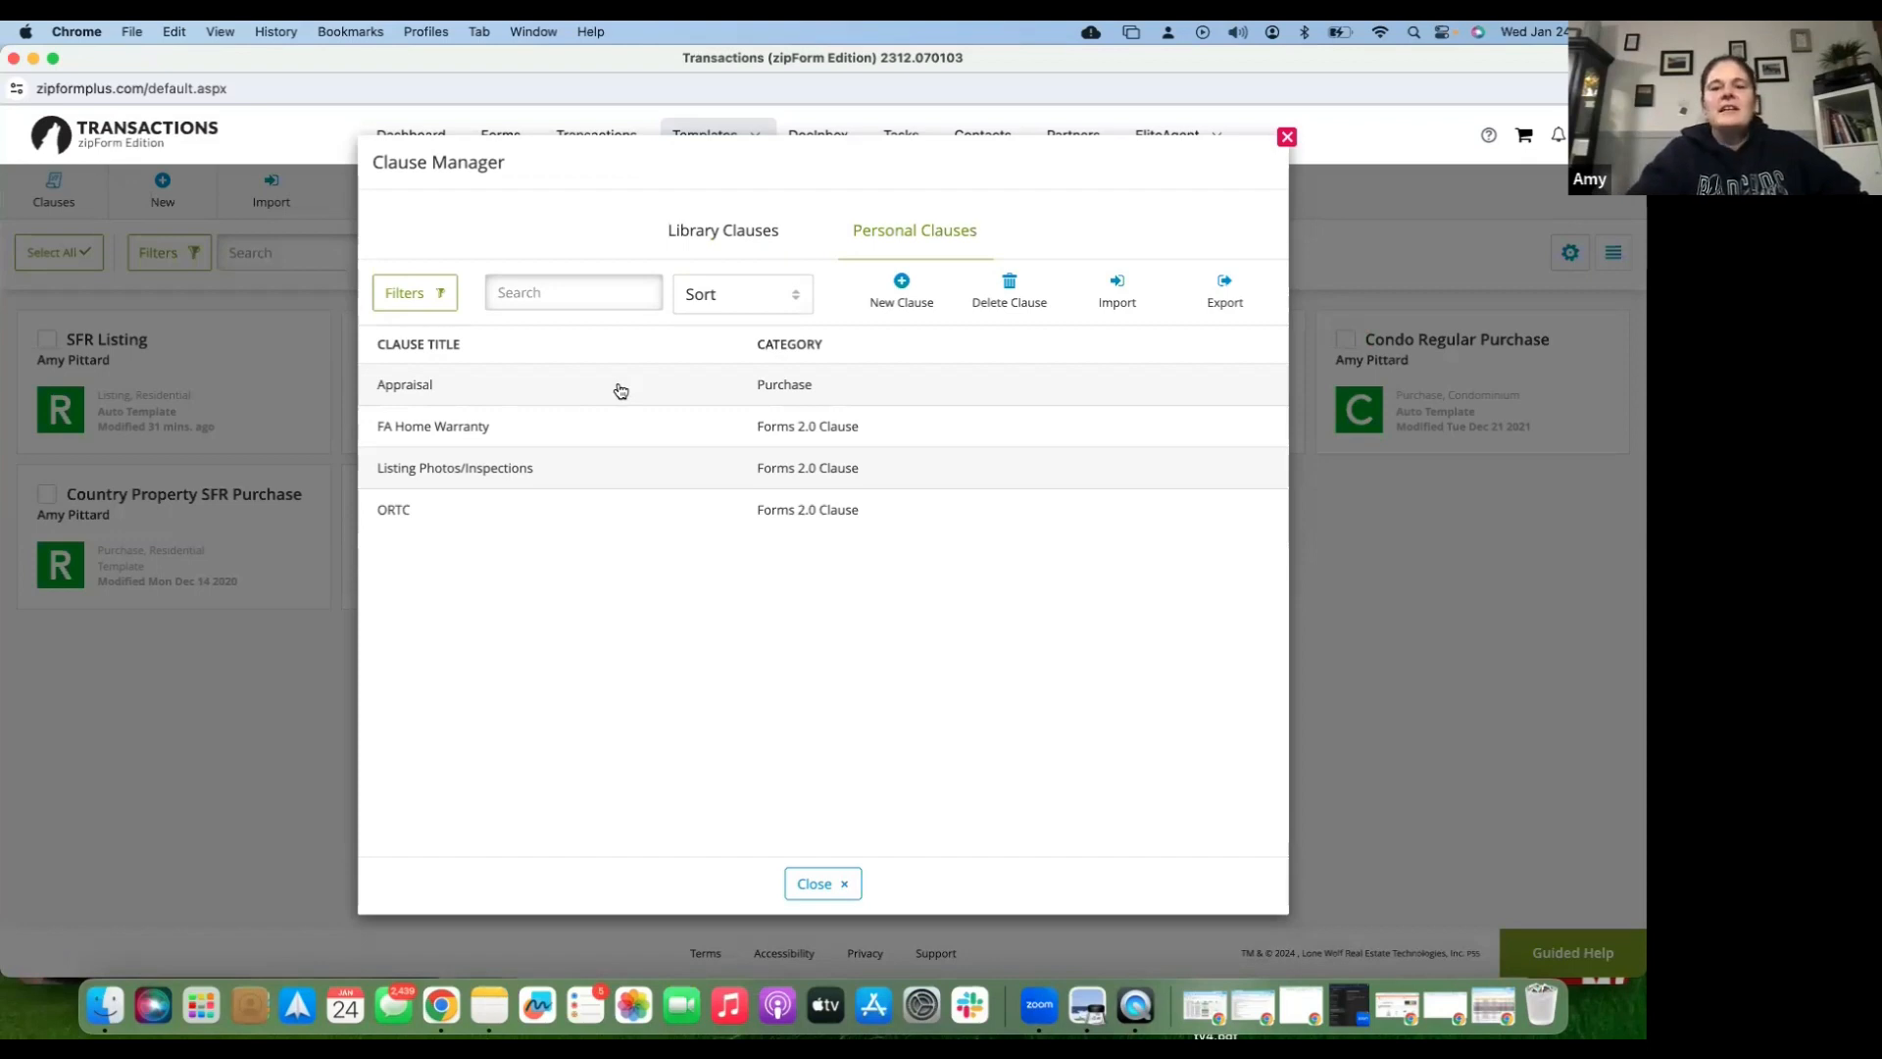
- Start a new Forms 2.0 Clause personal clause titled 'List Price Review'
click(904, 288)
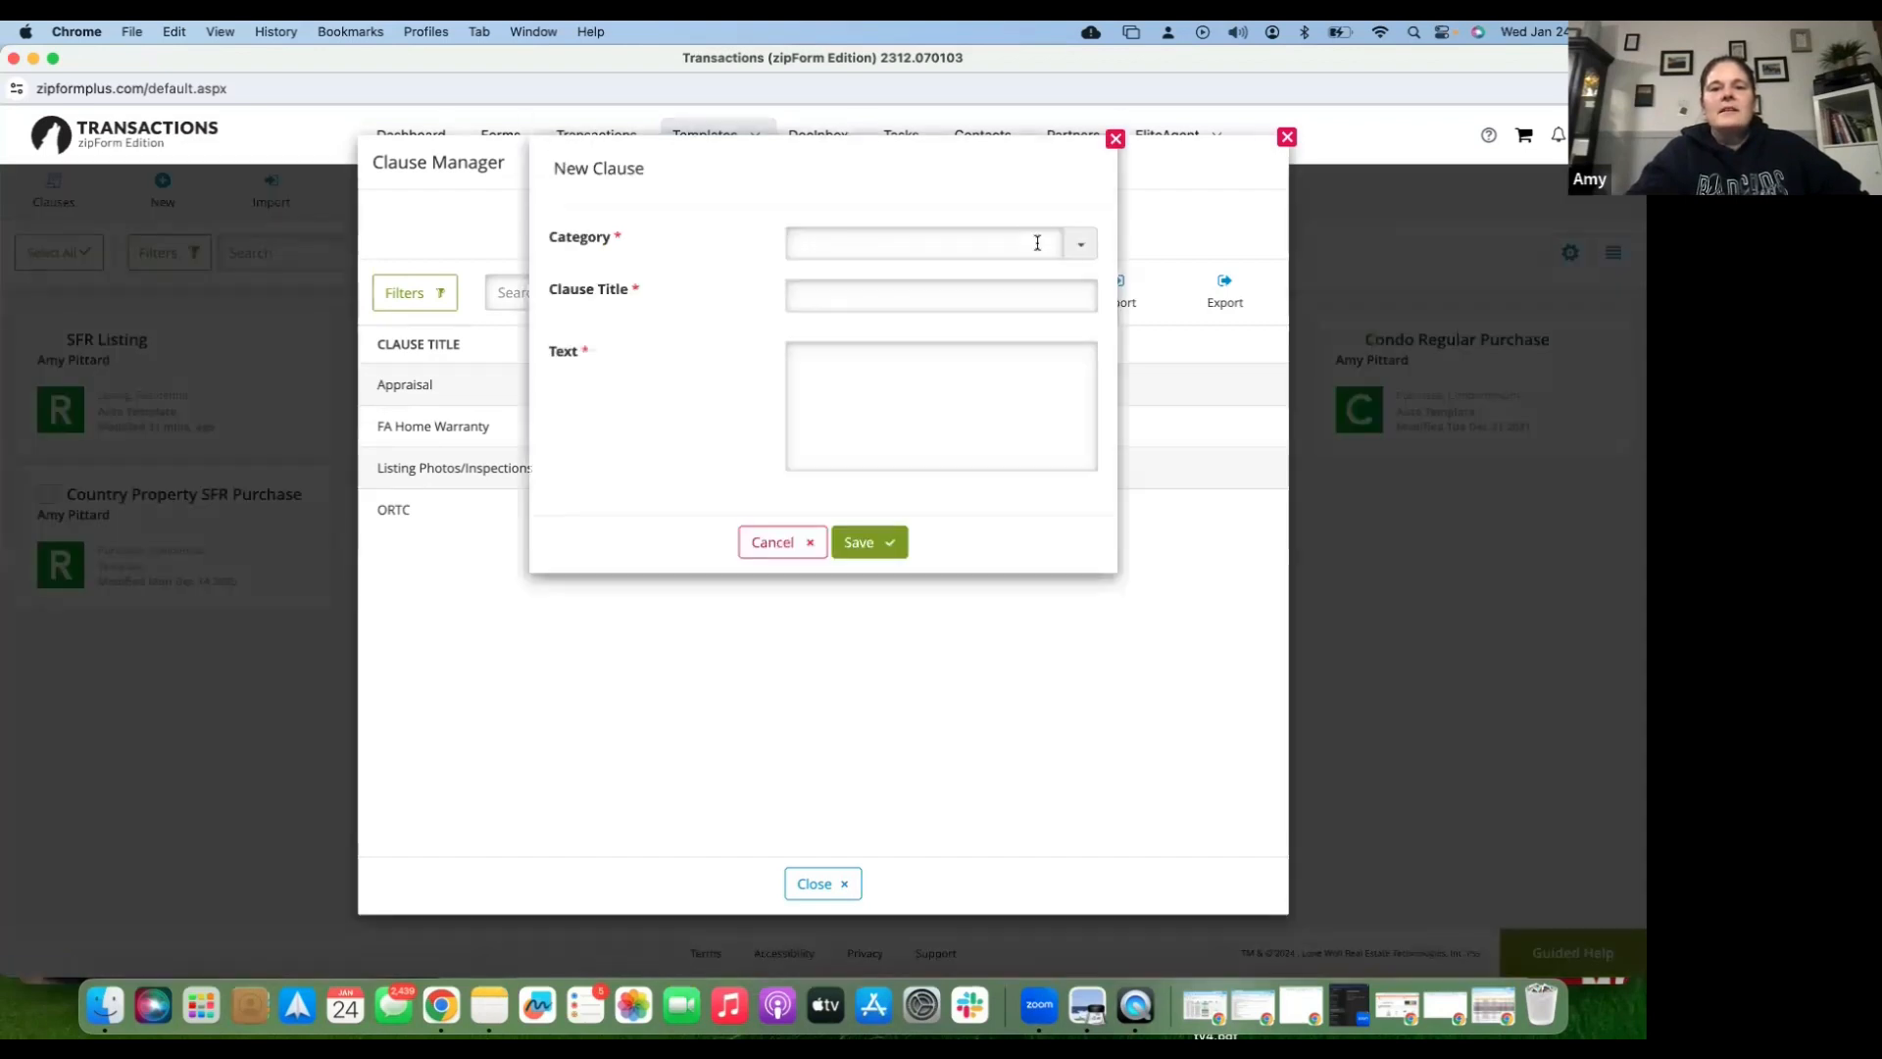
click(1077, 246)
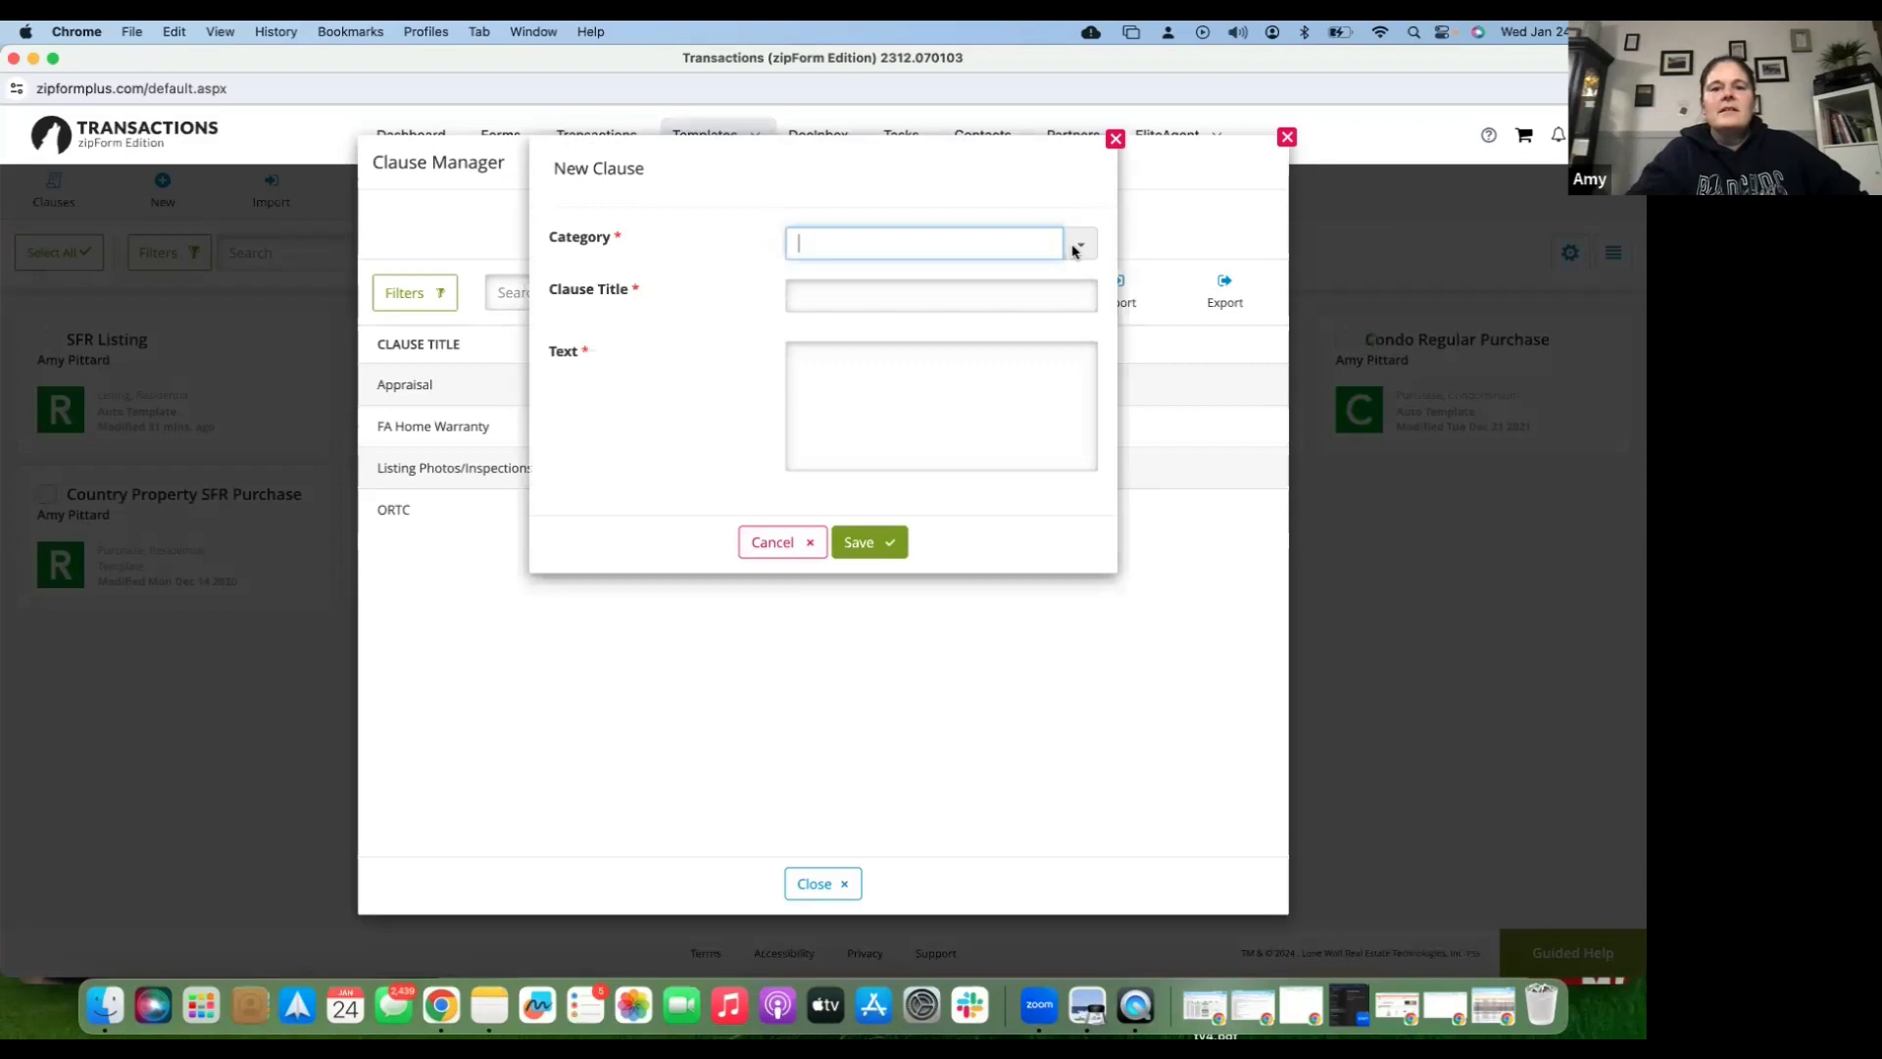
click(949, 328)
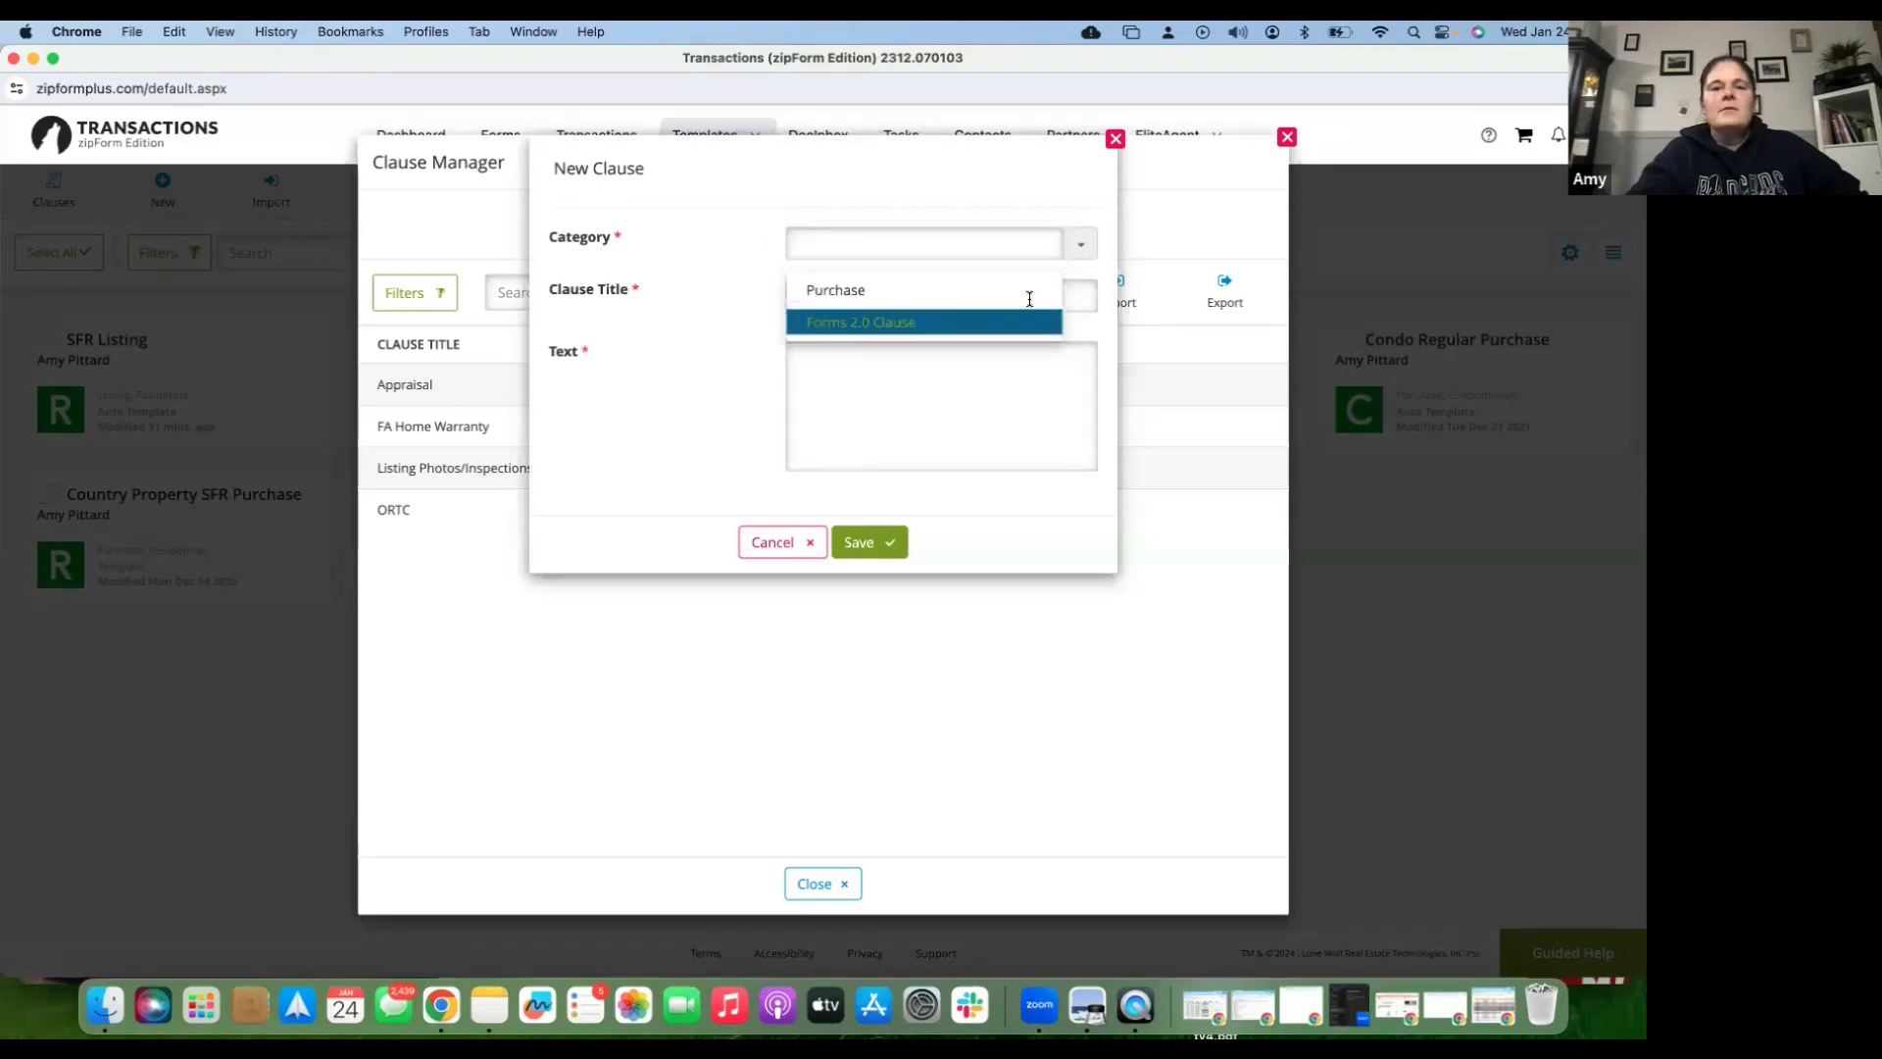
click(1030, 299)
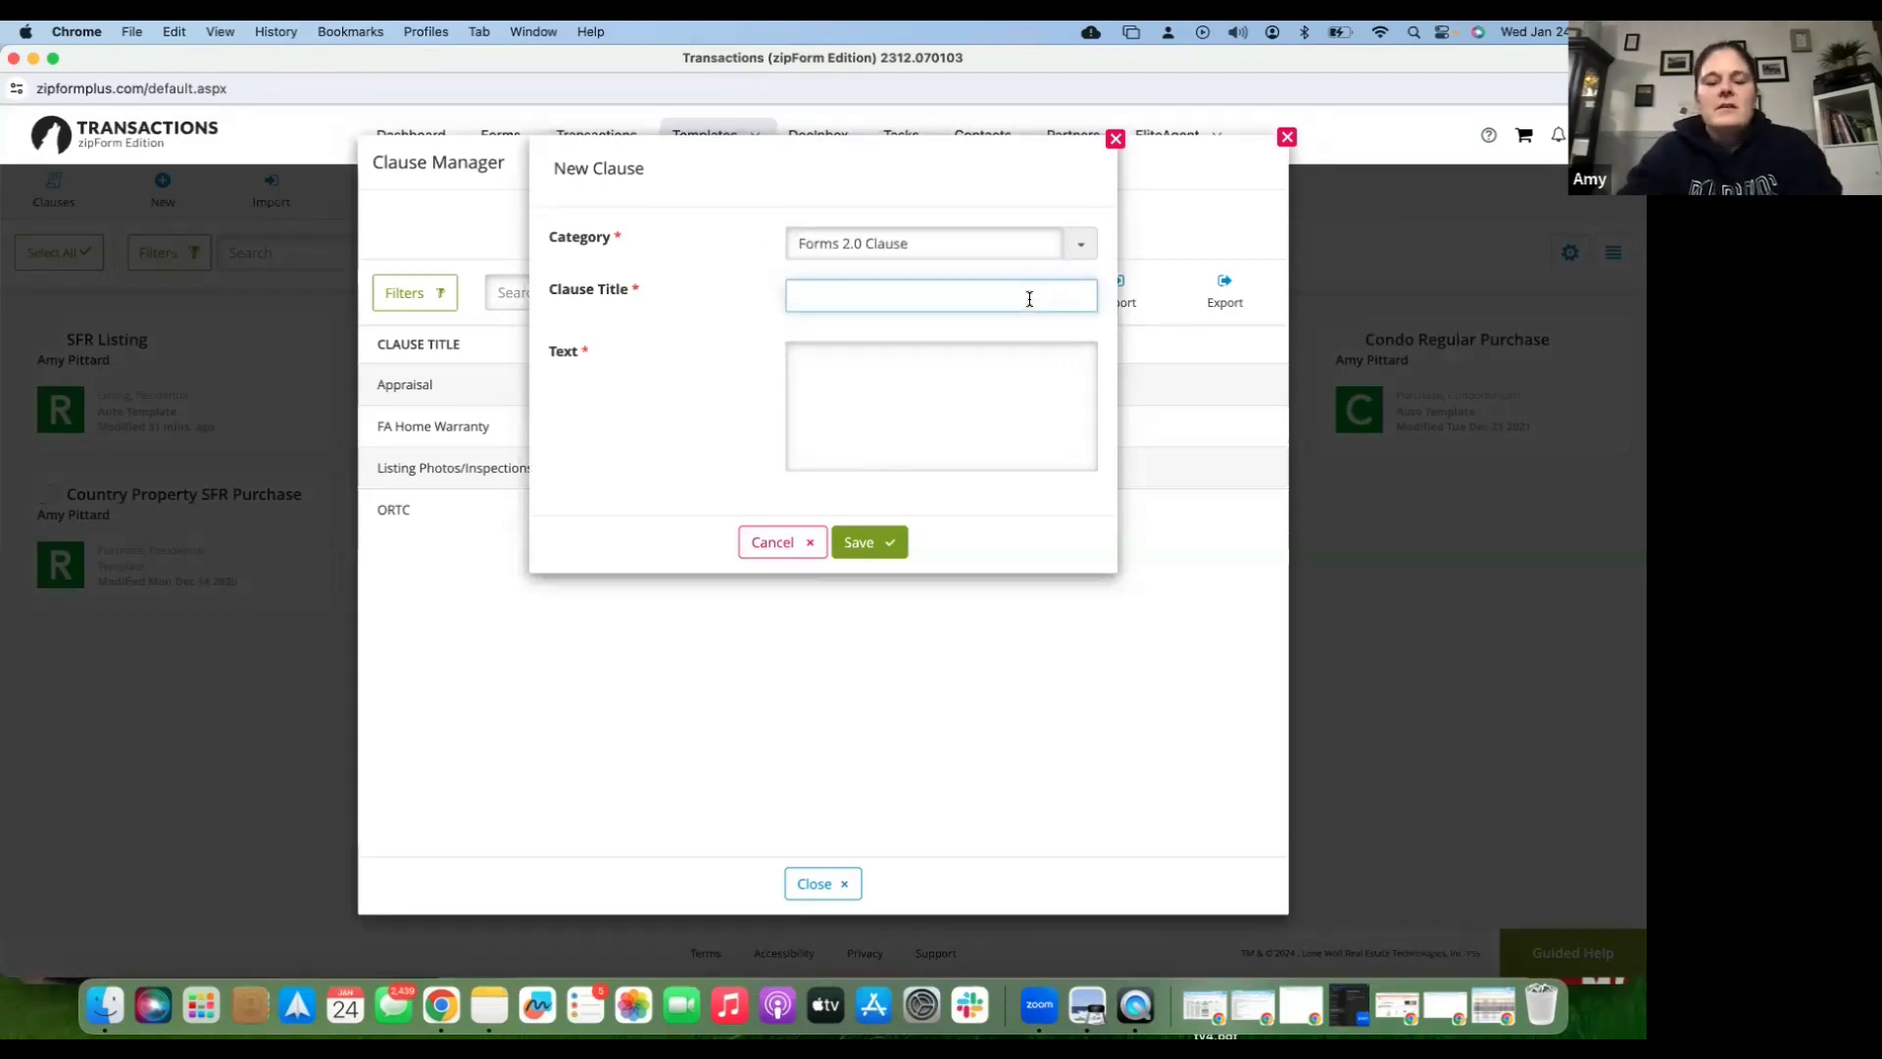
text(Listin)
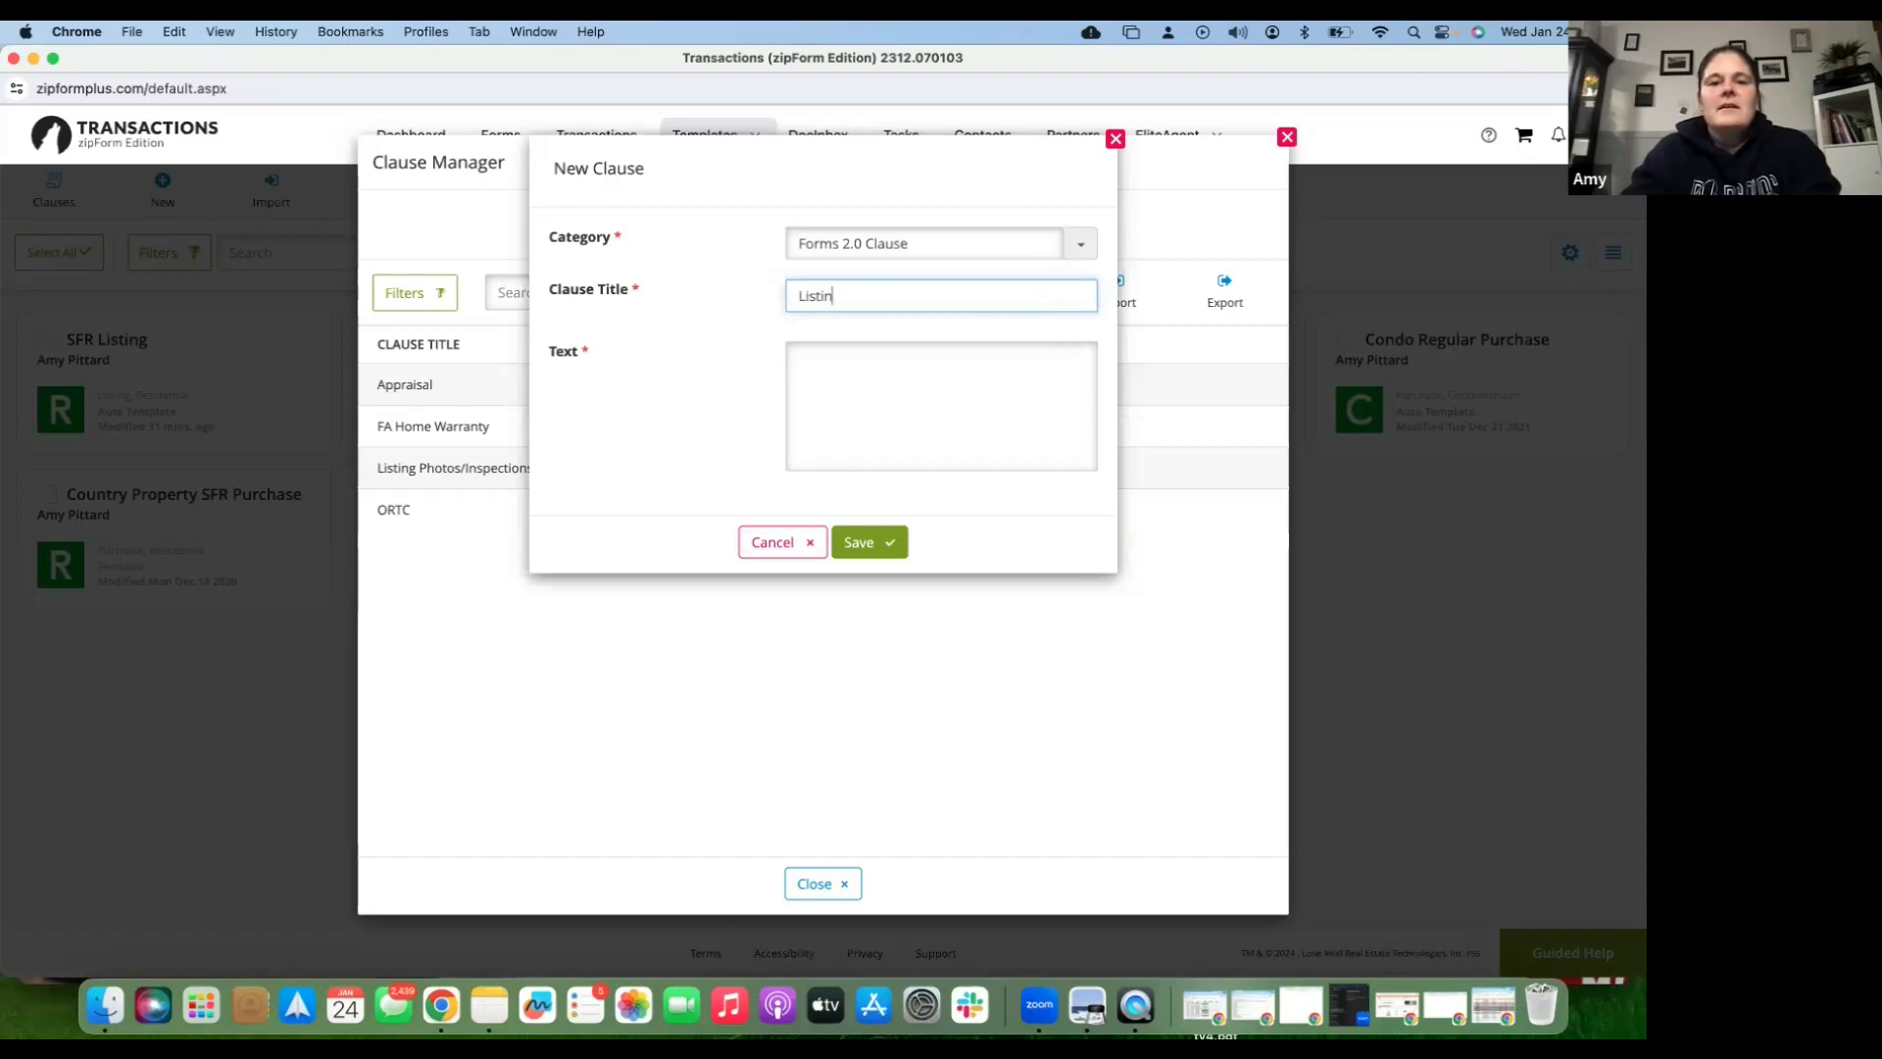
key(BackSpace)
key(BackSpace)
text(Pir)
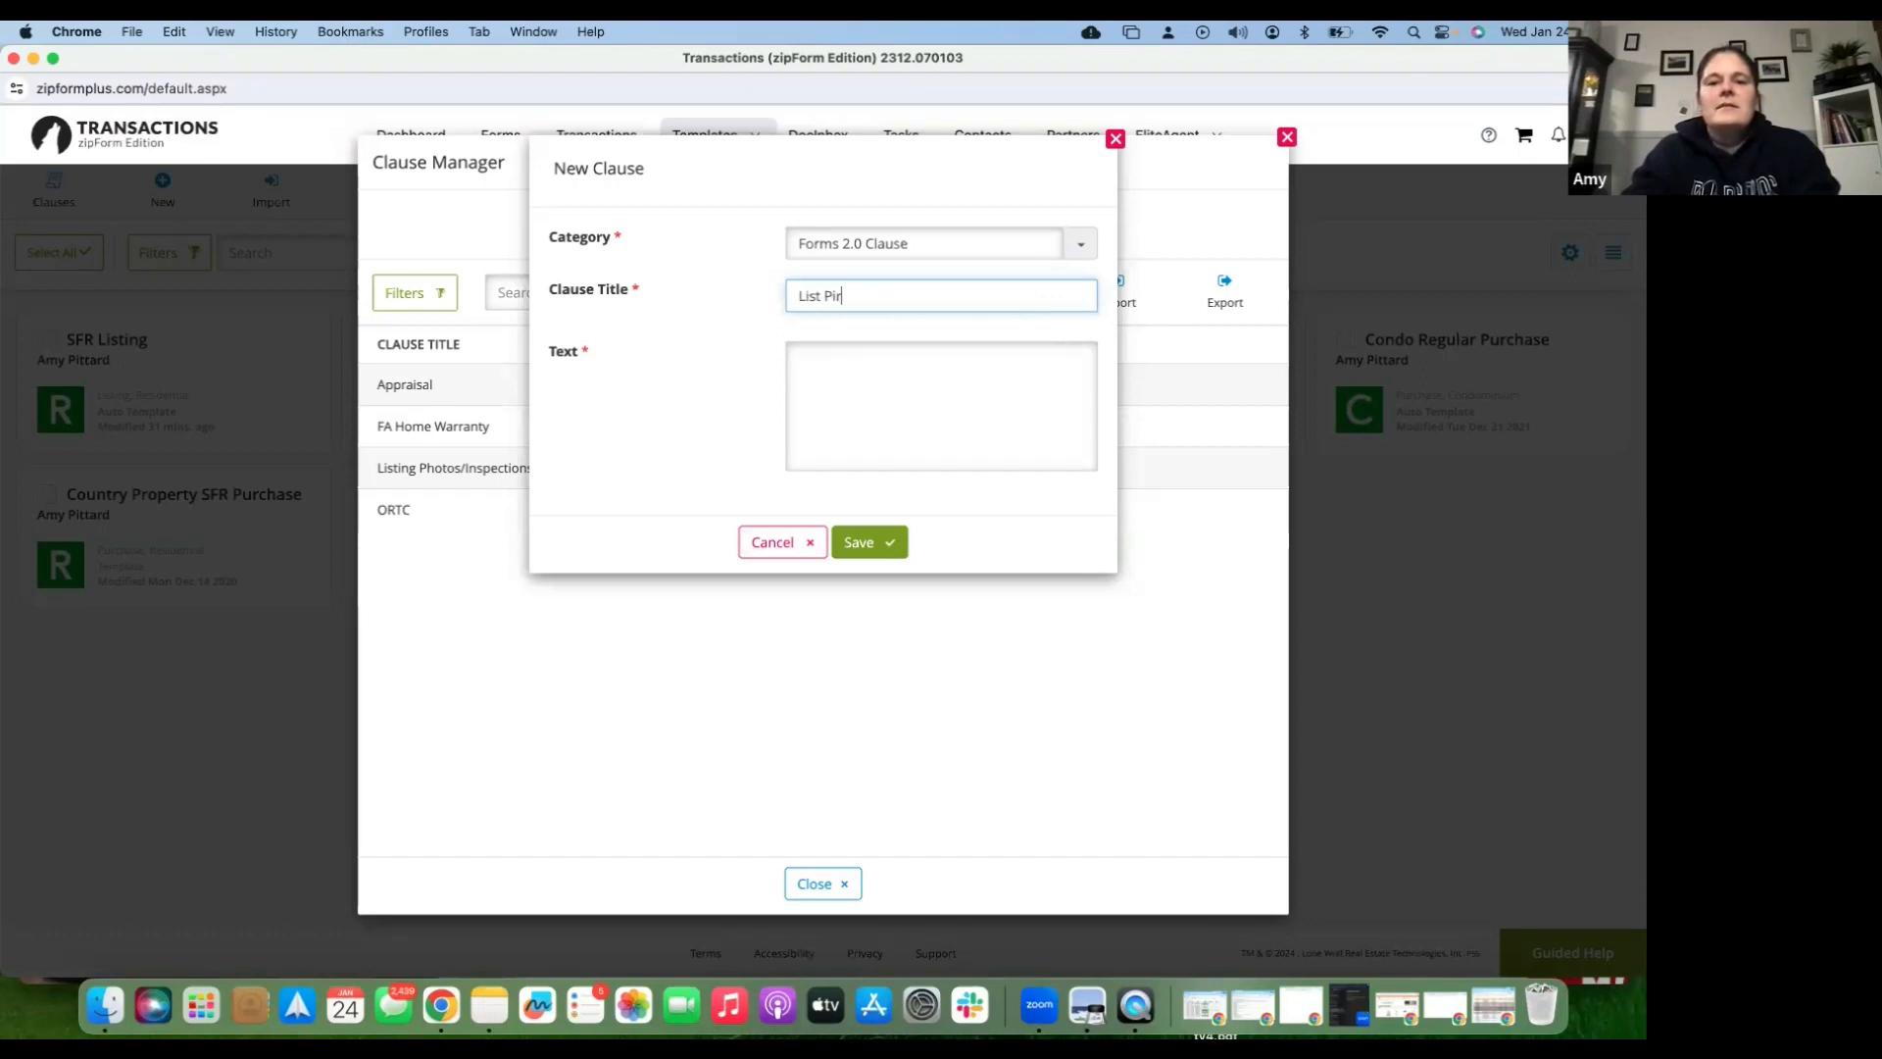
key(BackSpace)
key(BackSpace)
text(rice Rev)
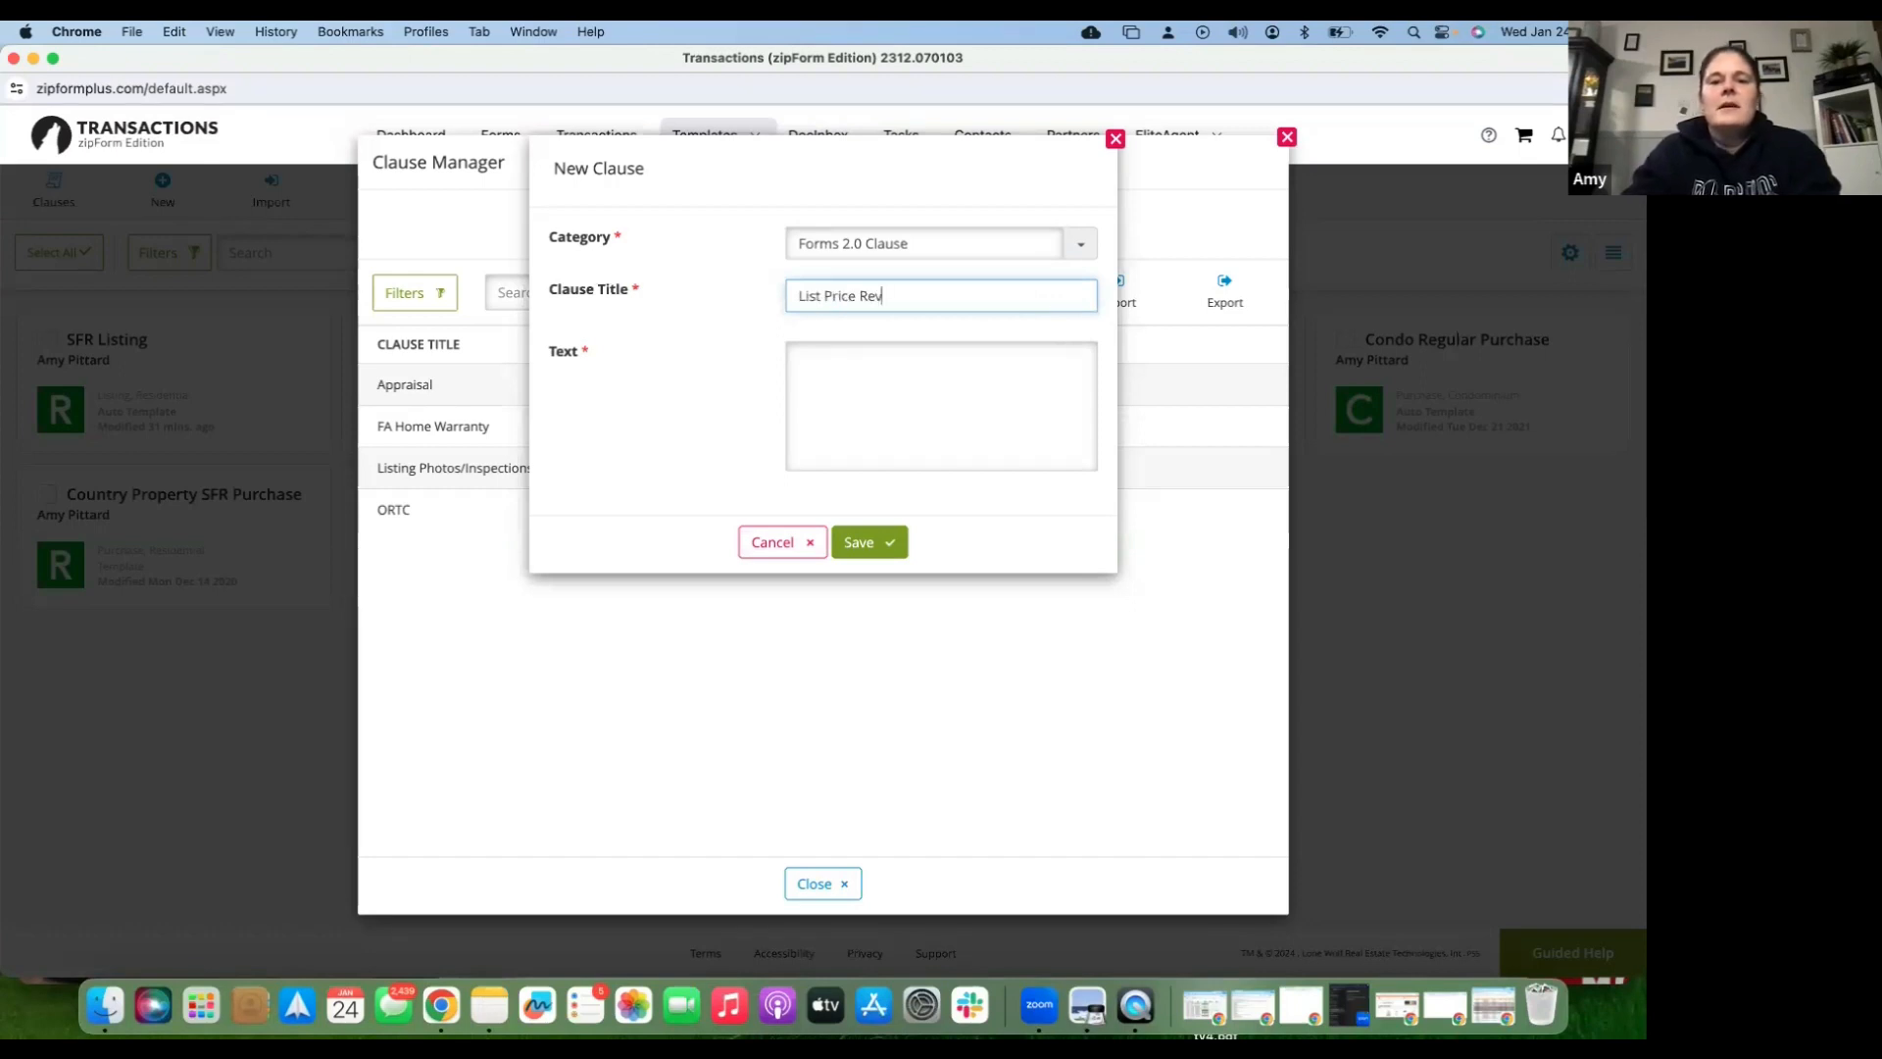
text(iew)
- Enter the clause text 'Listing price to be reviewed within 10 days of on market date', save it, and close the Clause Manager
key(Tab)
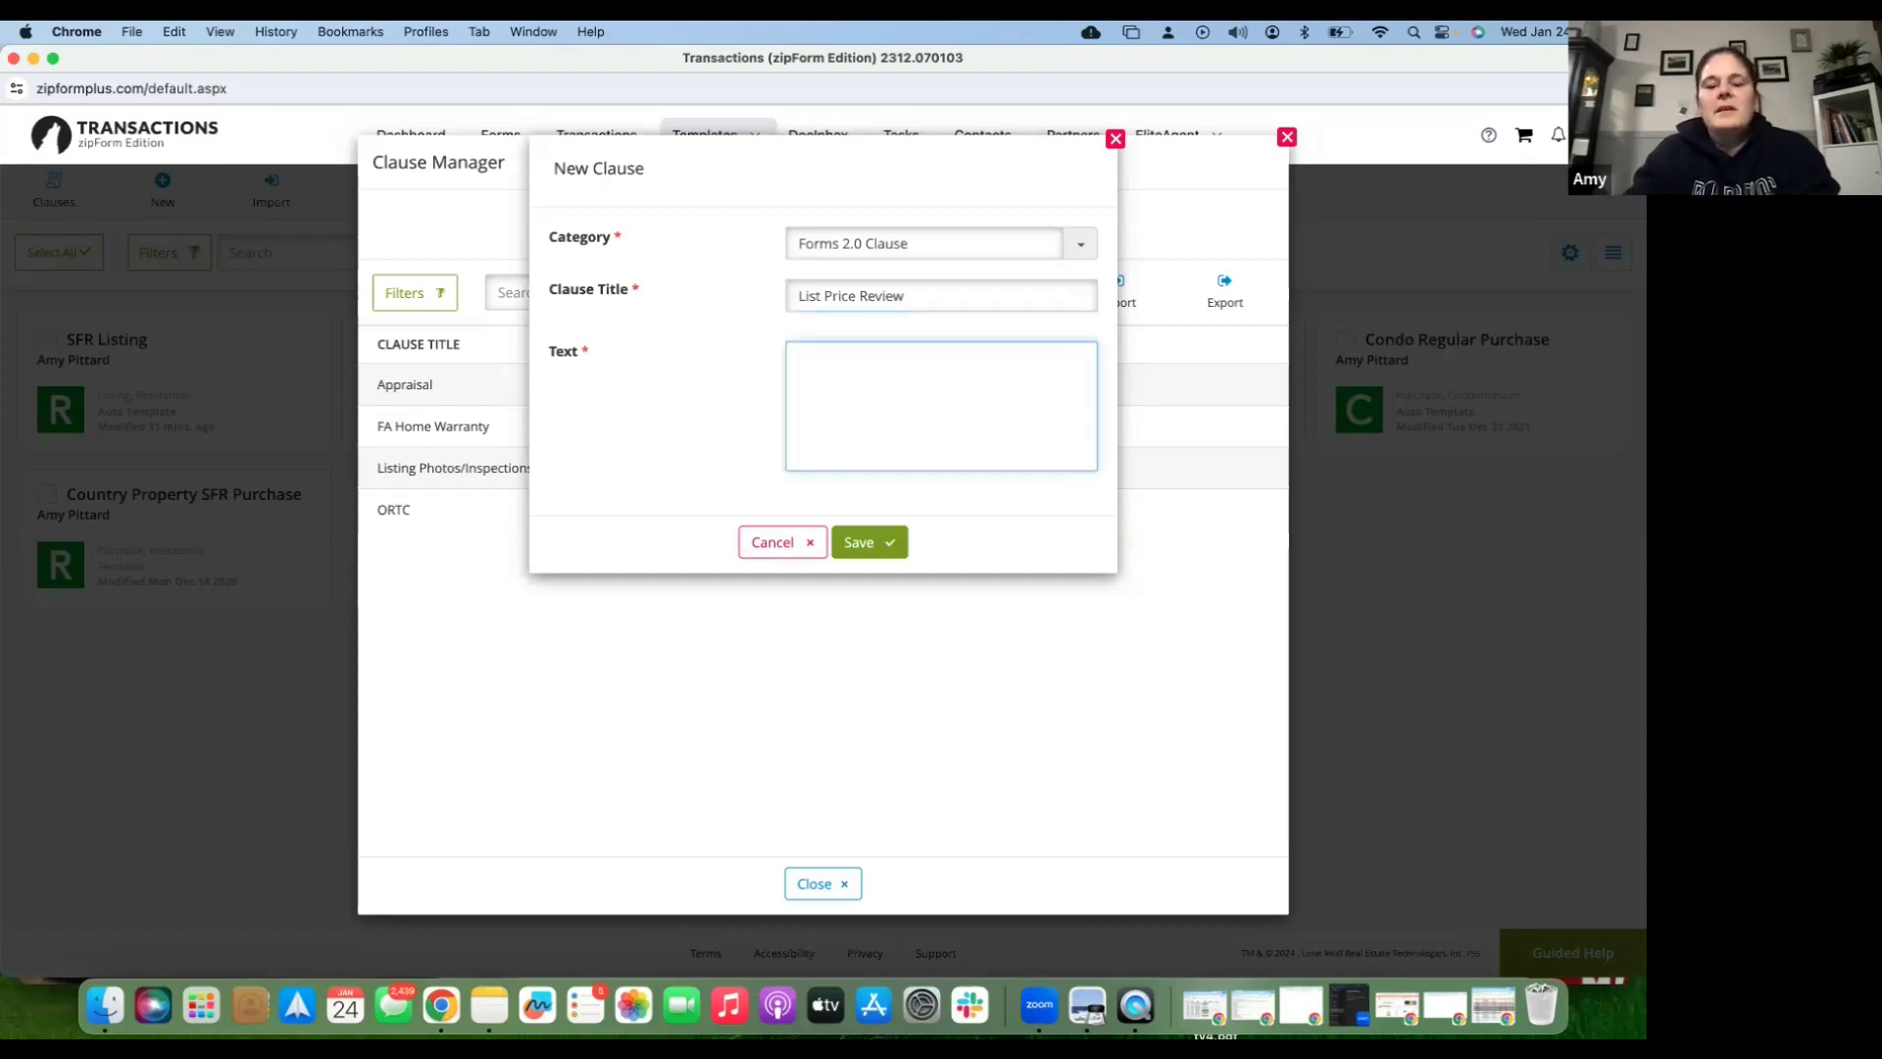
text(Li)
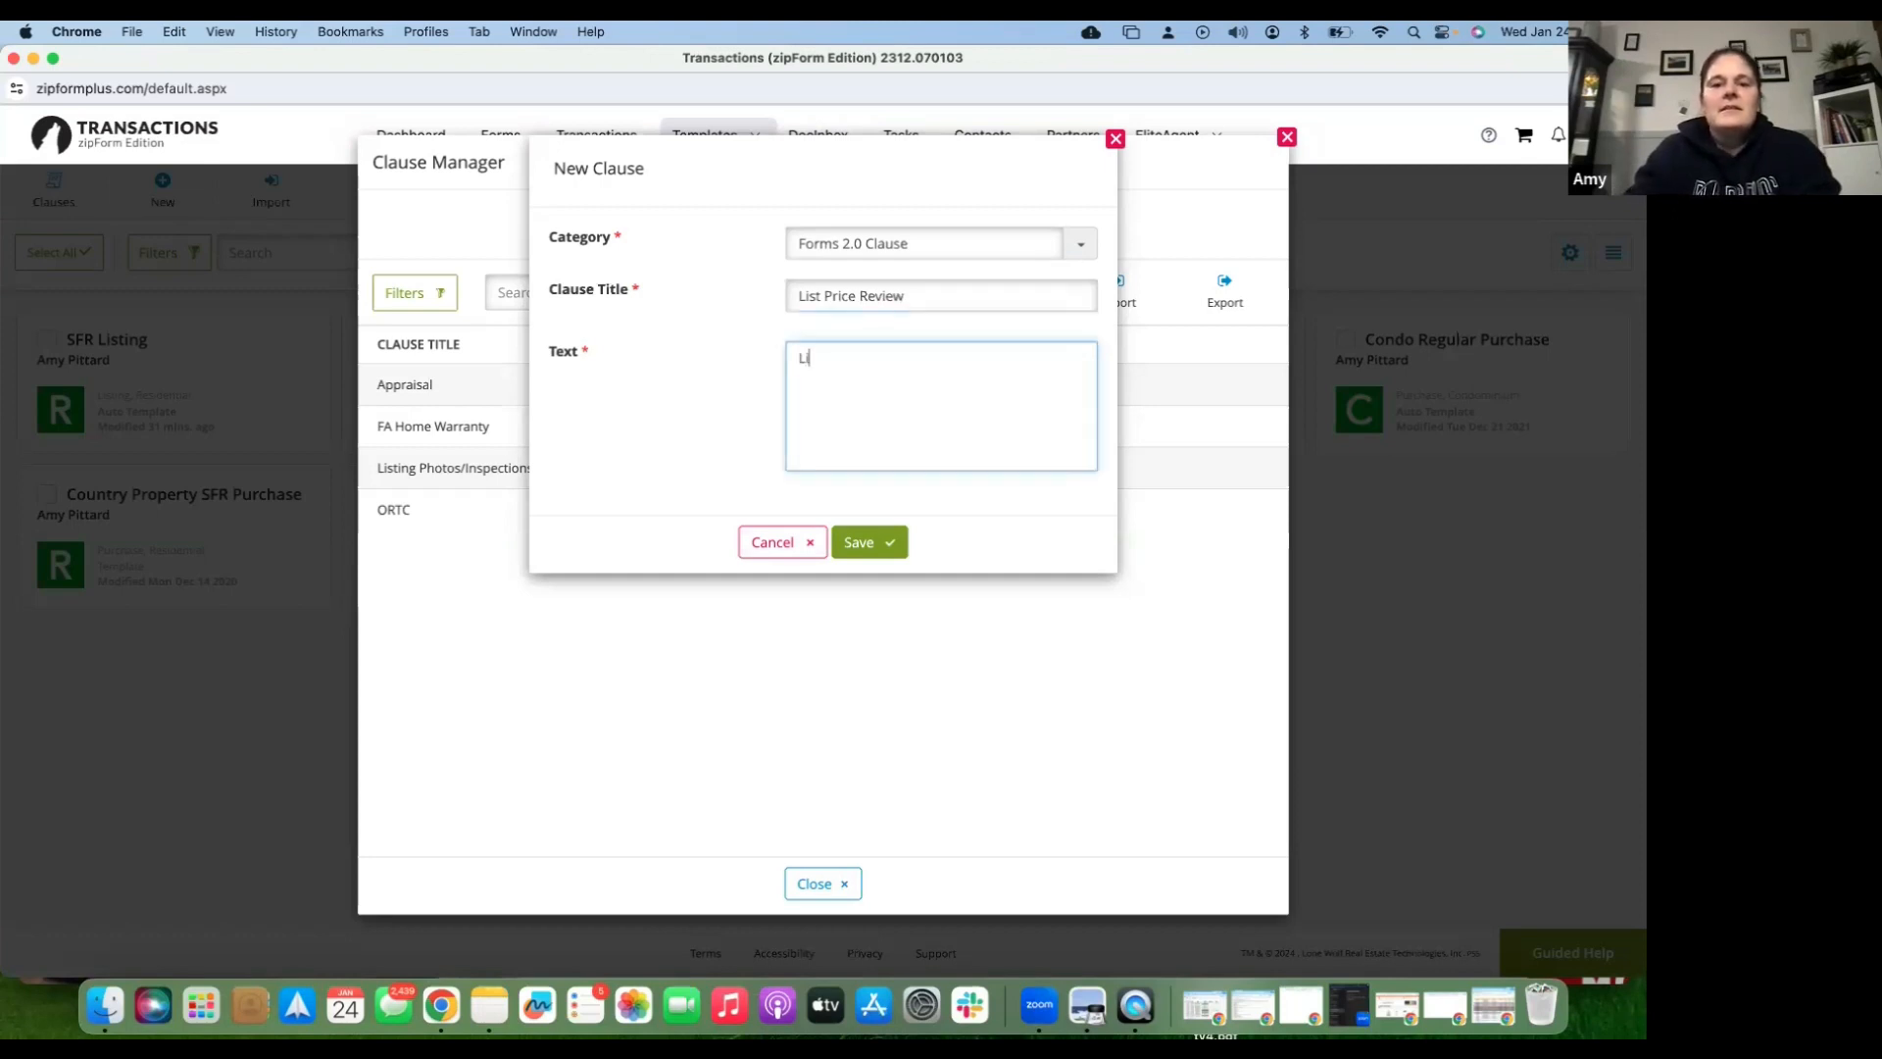
text(sting )
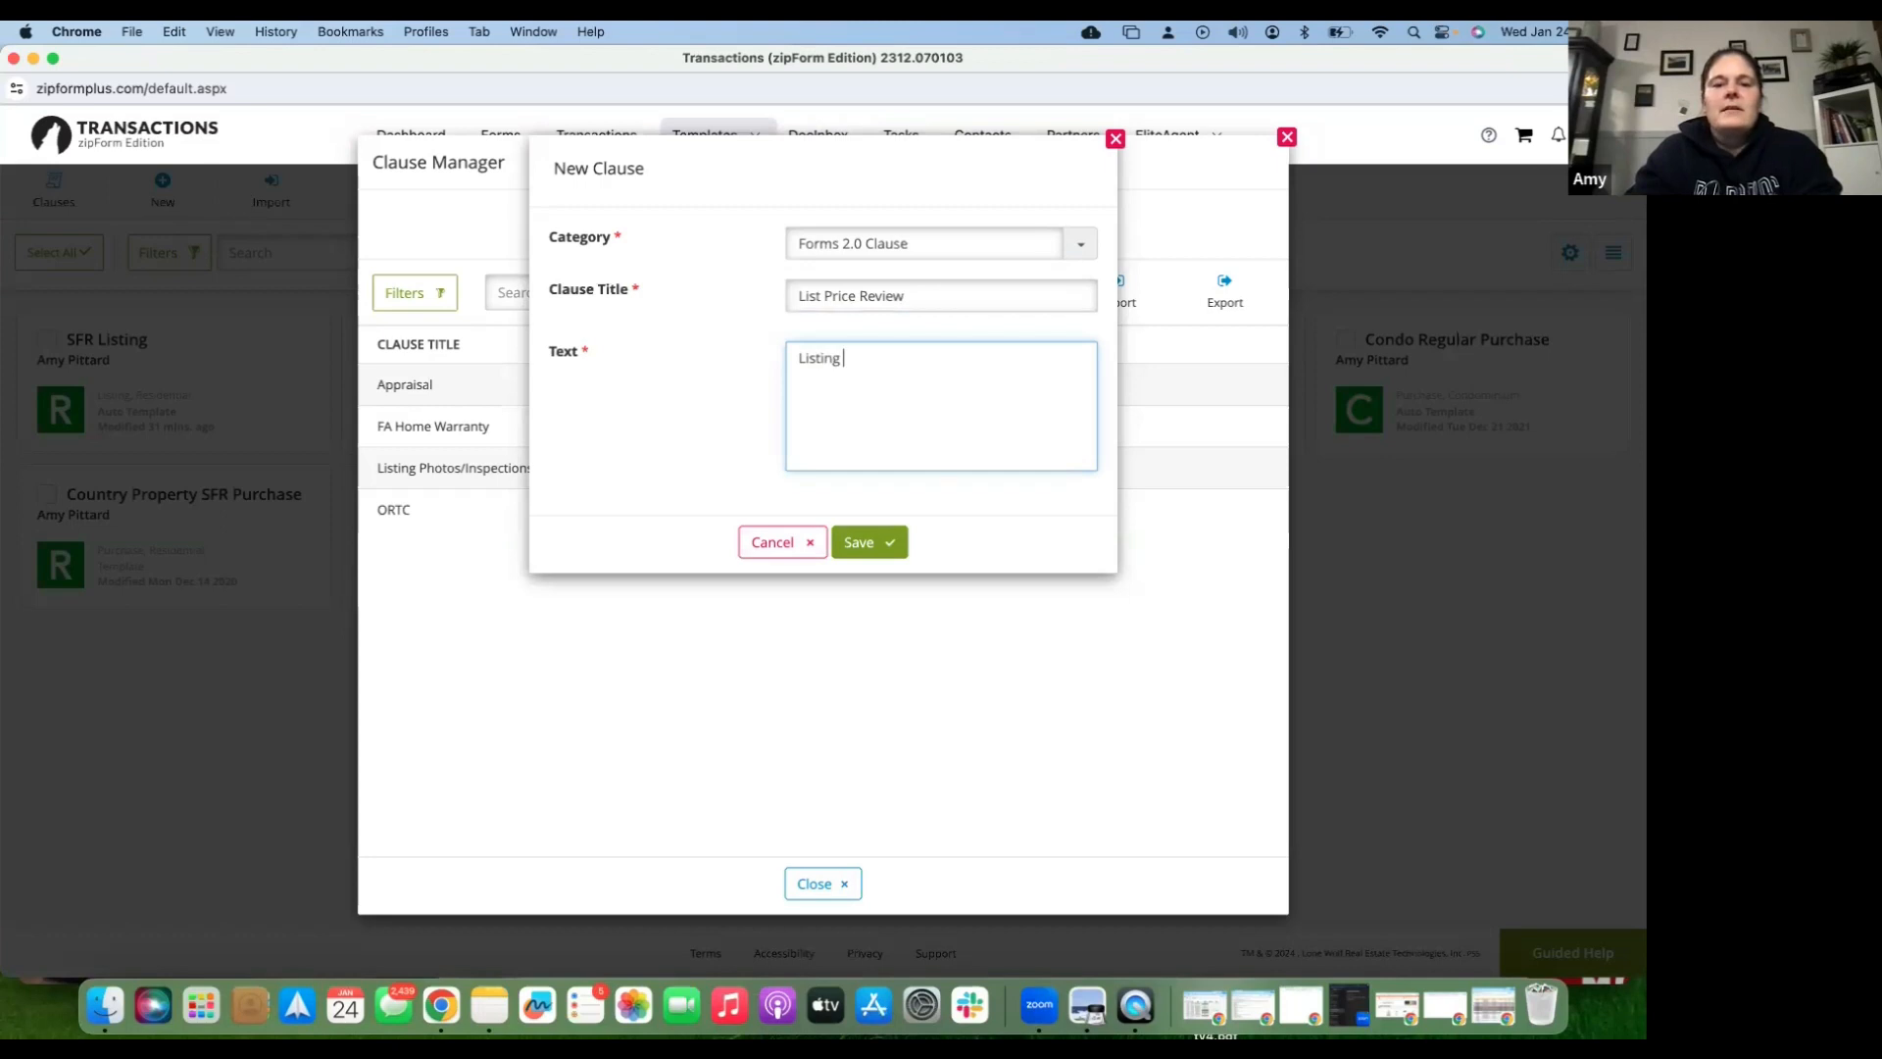
text(pr)
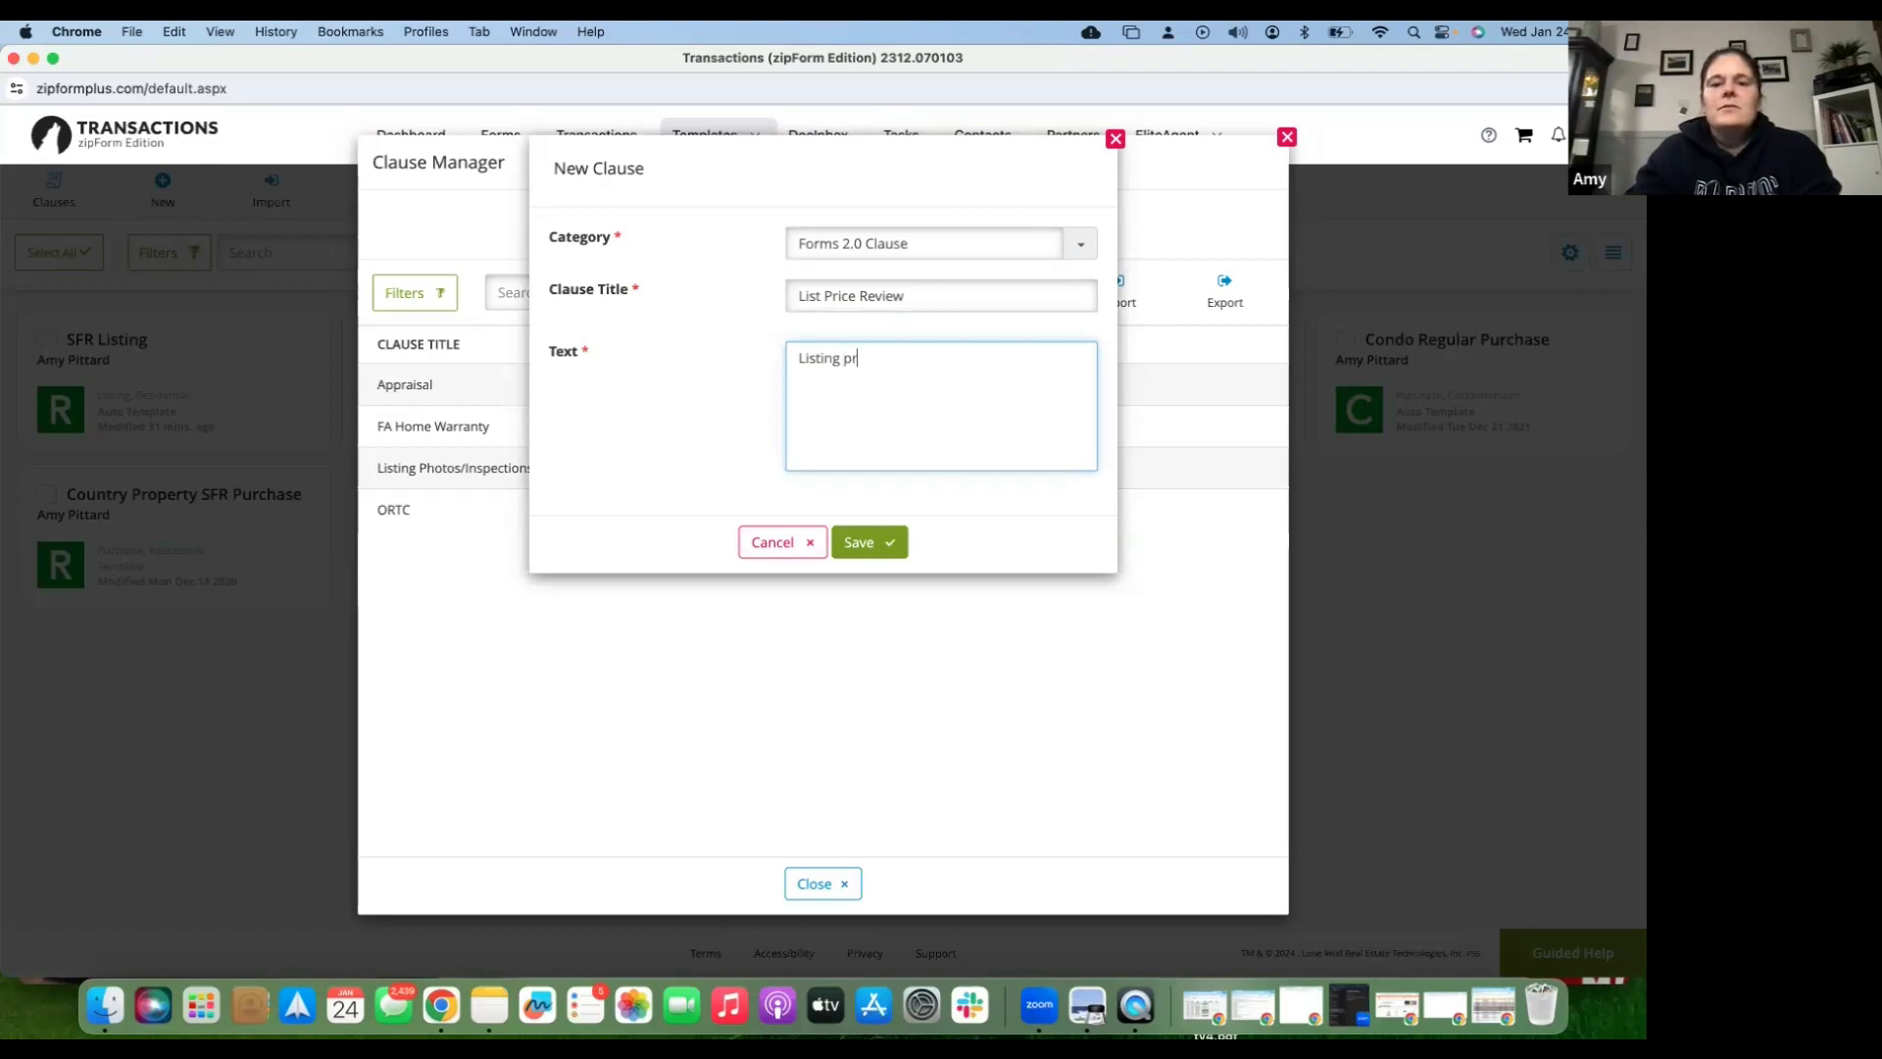
text(ice to be r)
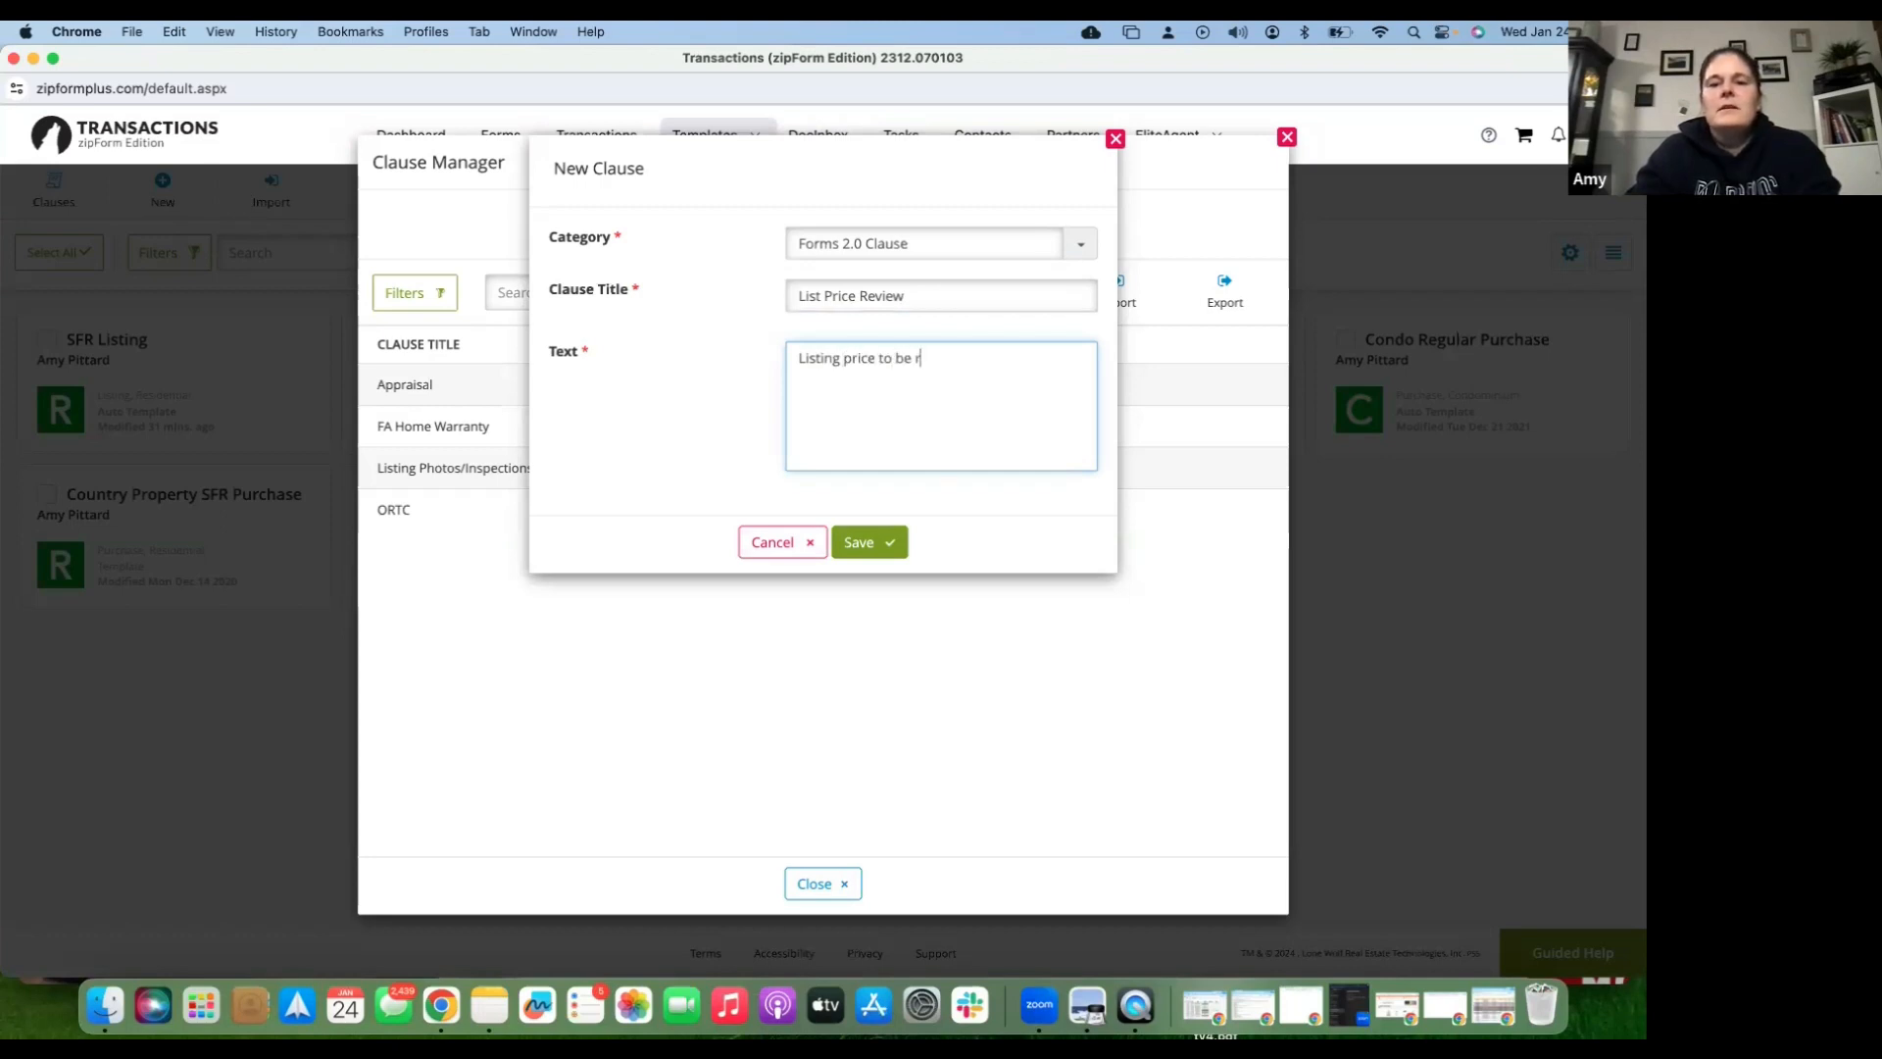
text(eviewed wi)
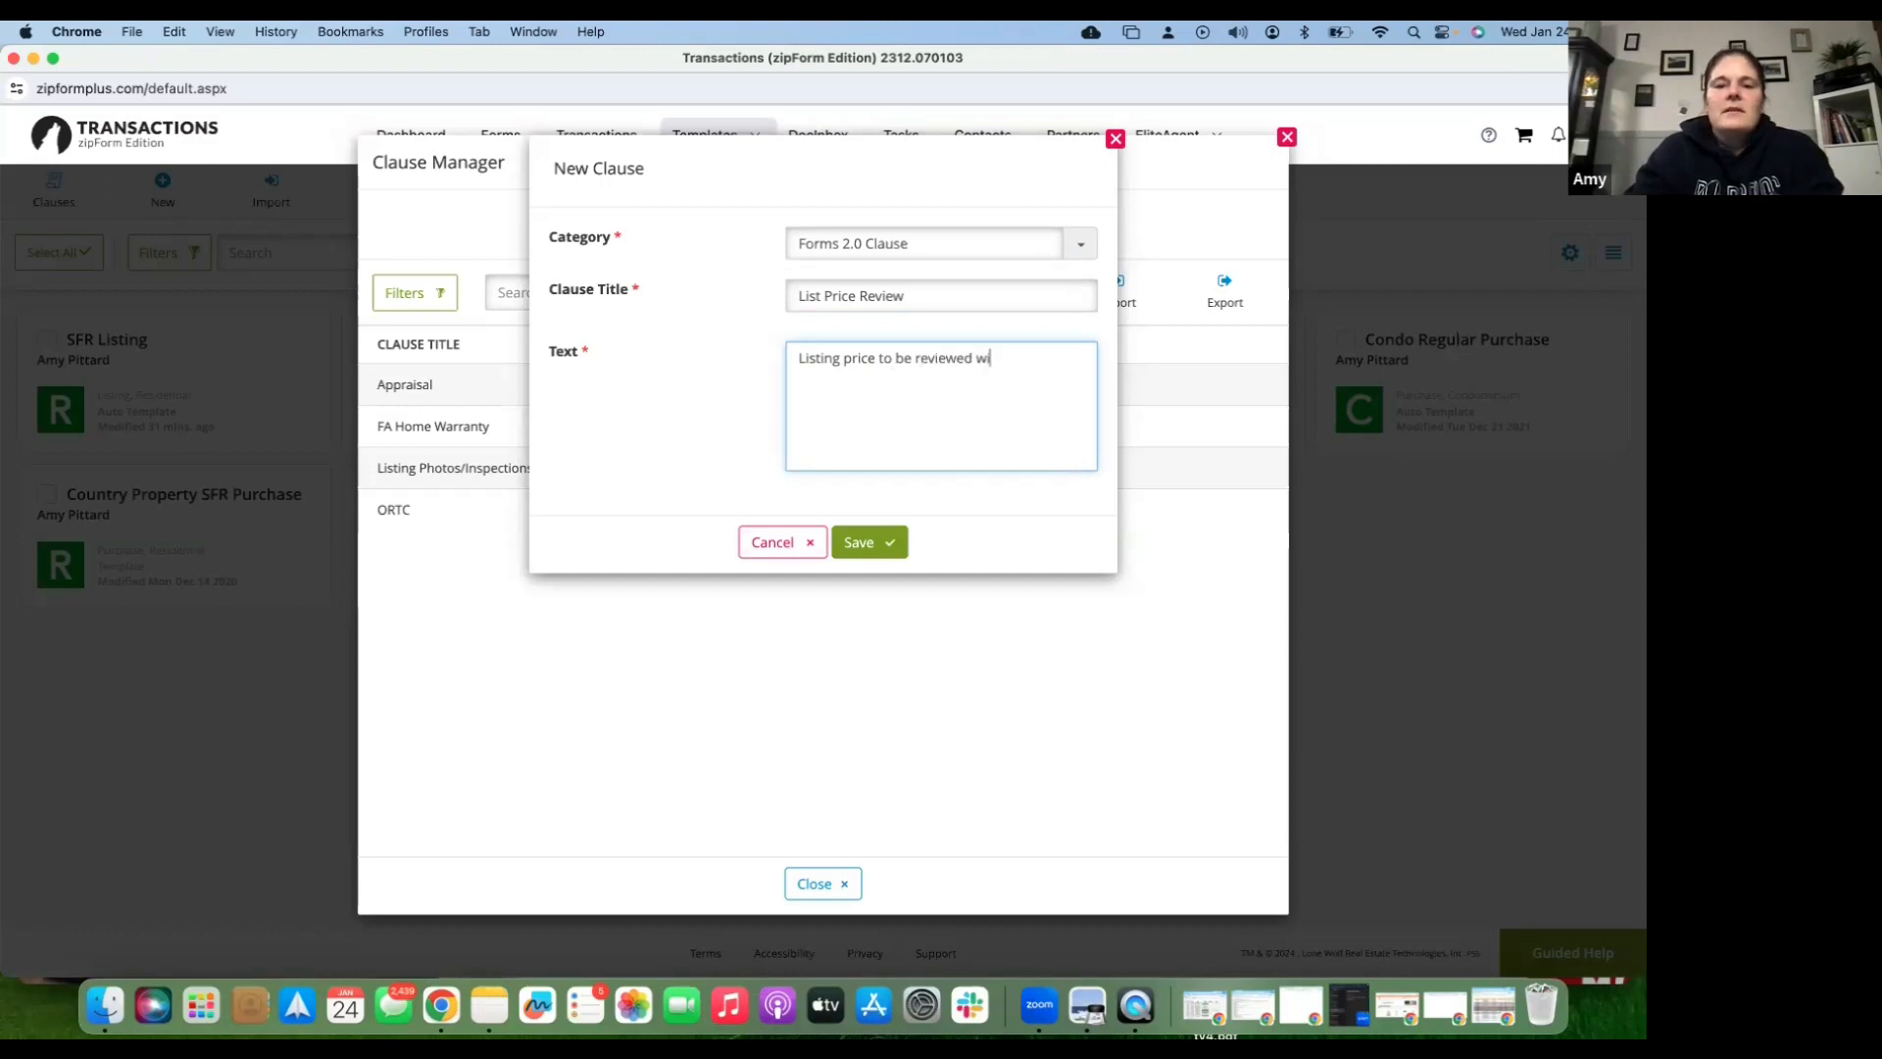
text(thin )
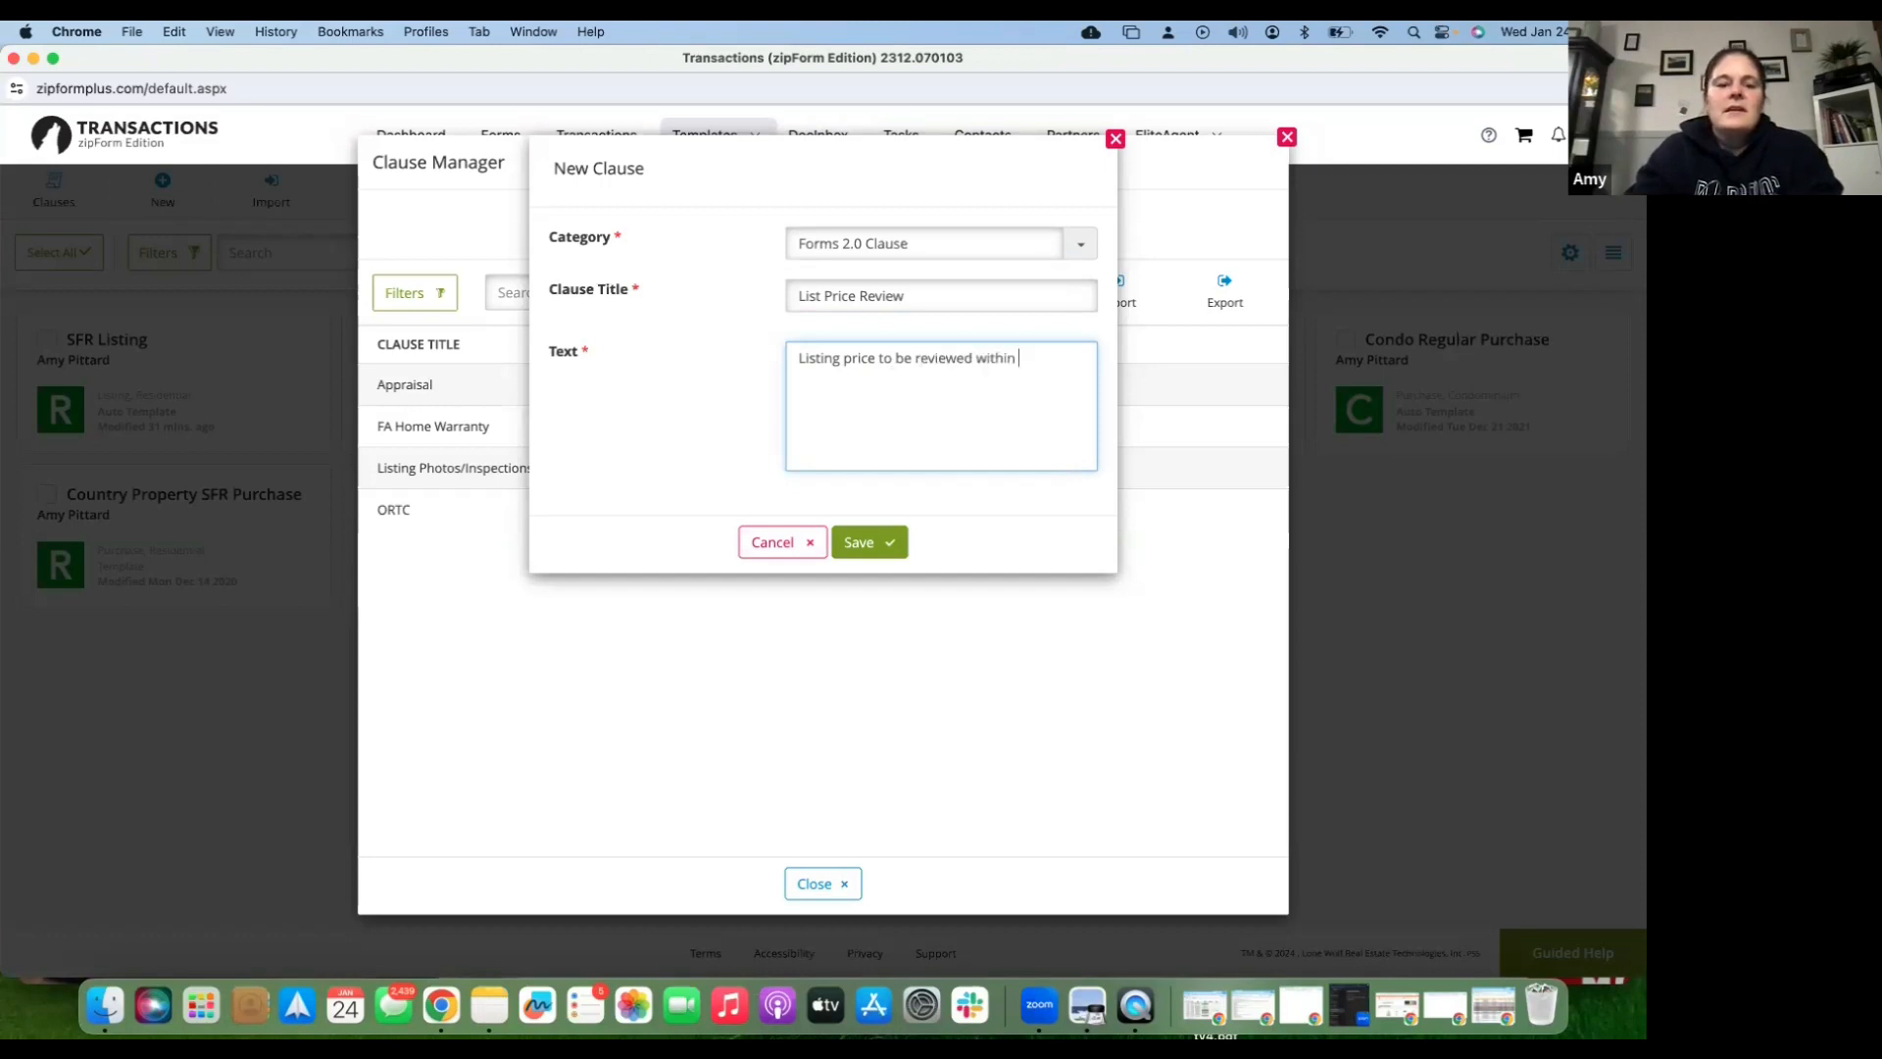
text(10 da)
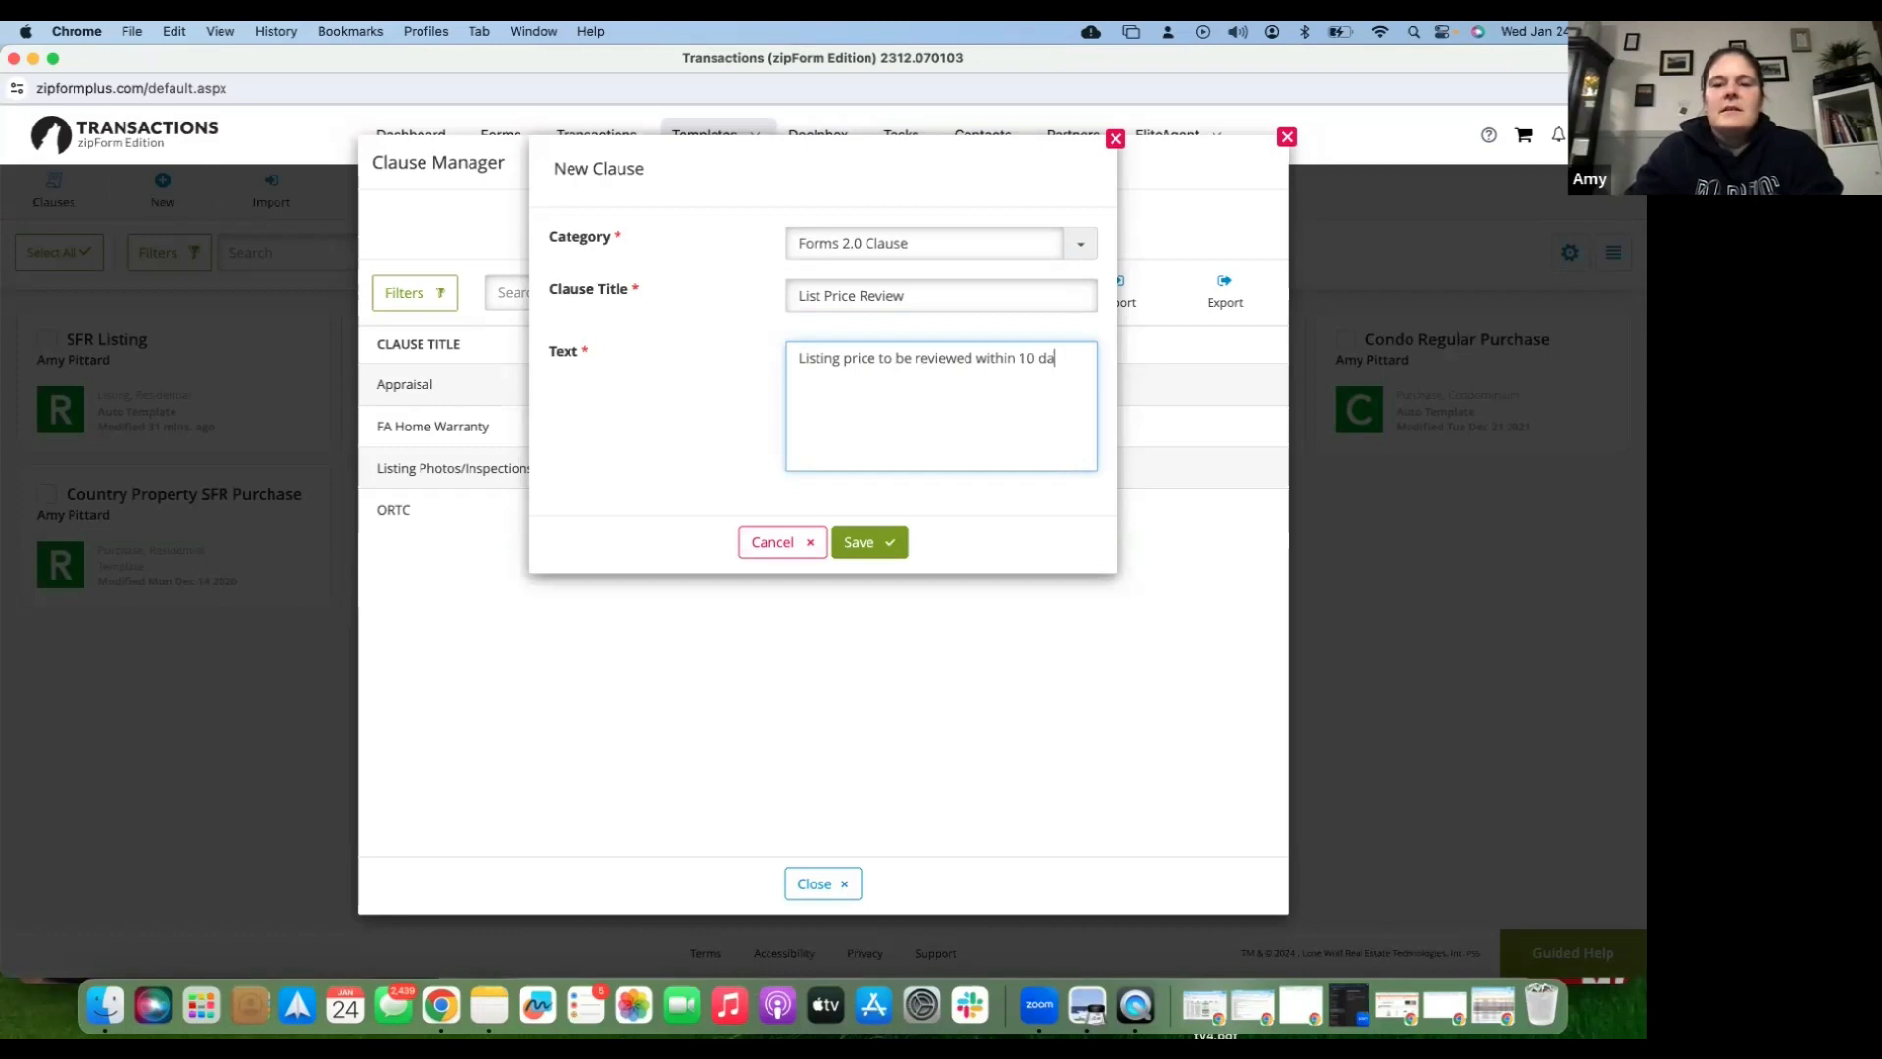
text(ys of on marke)
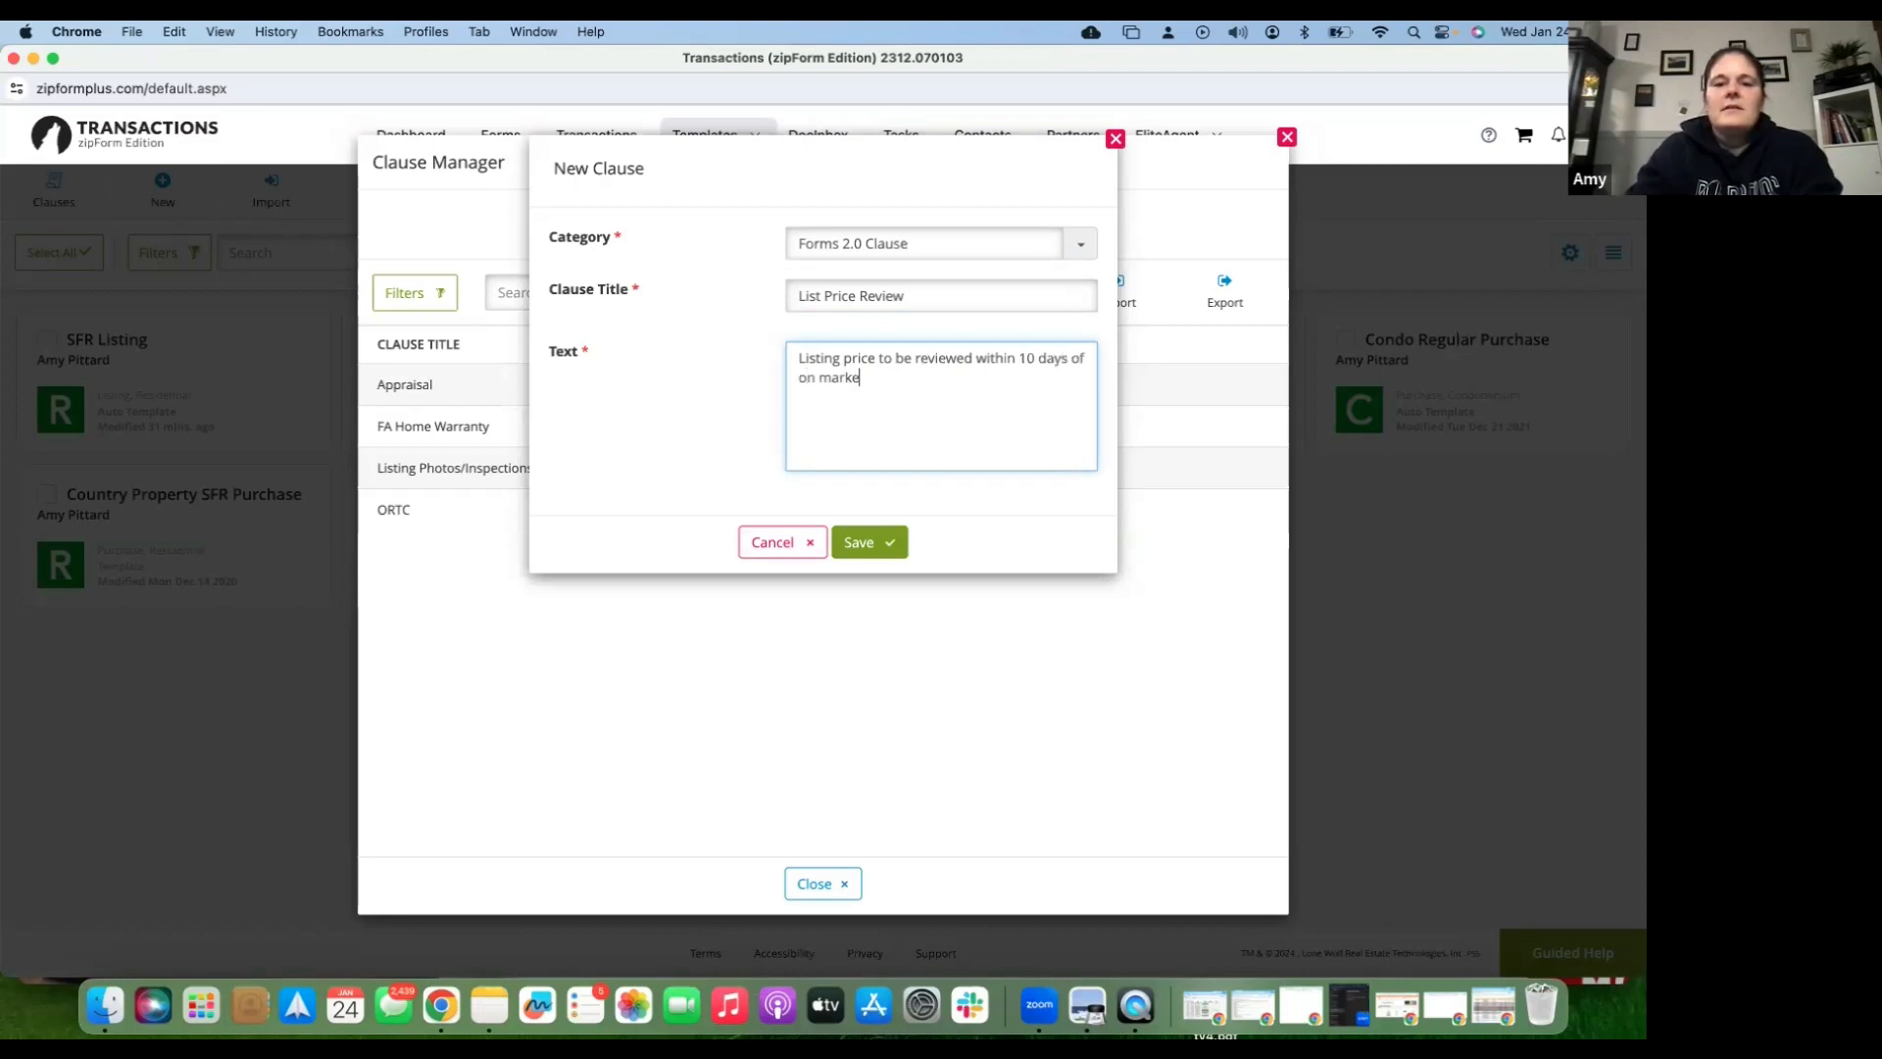
text(t dat)
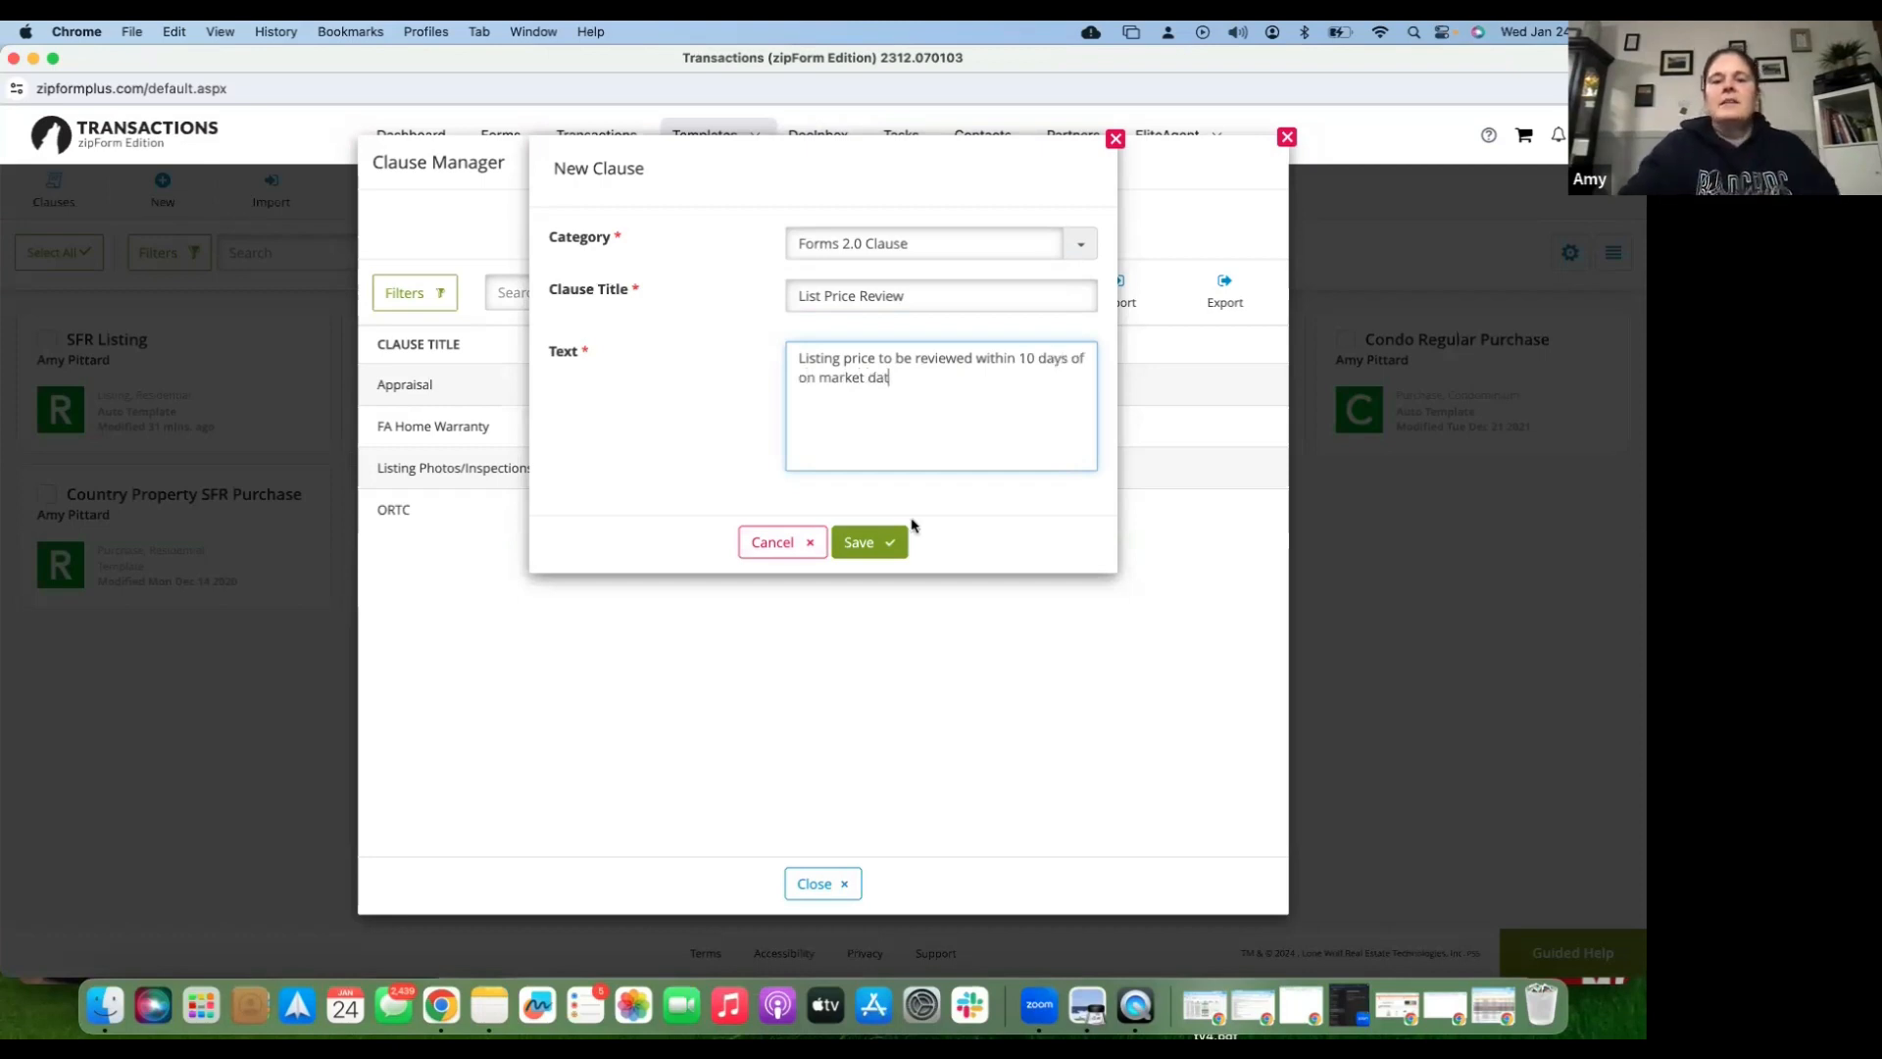
text(e)
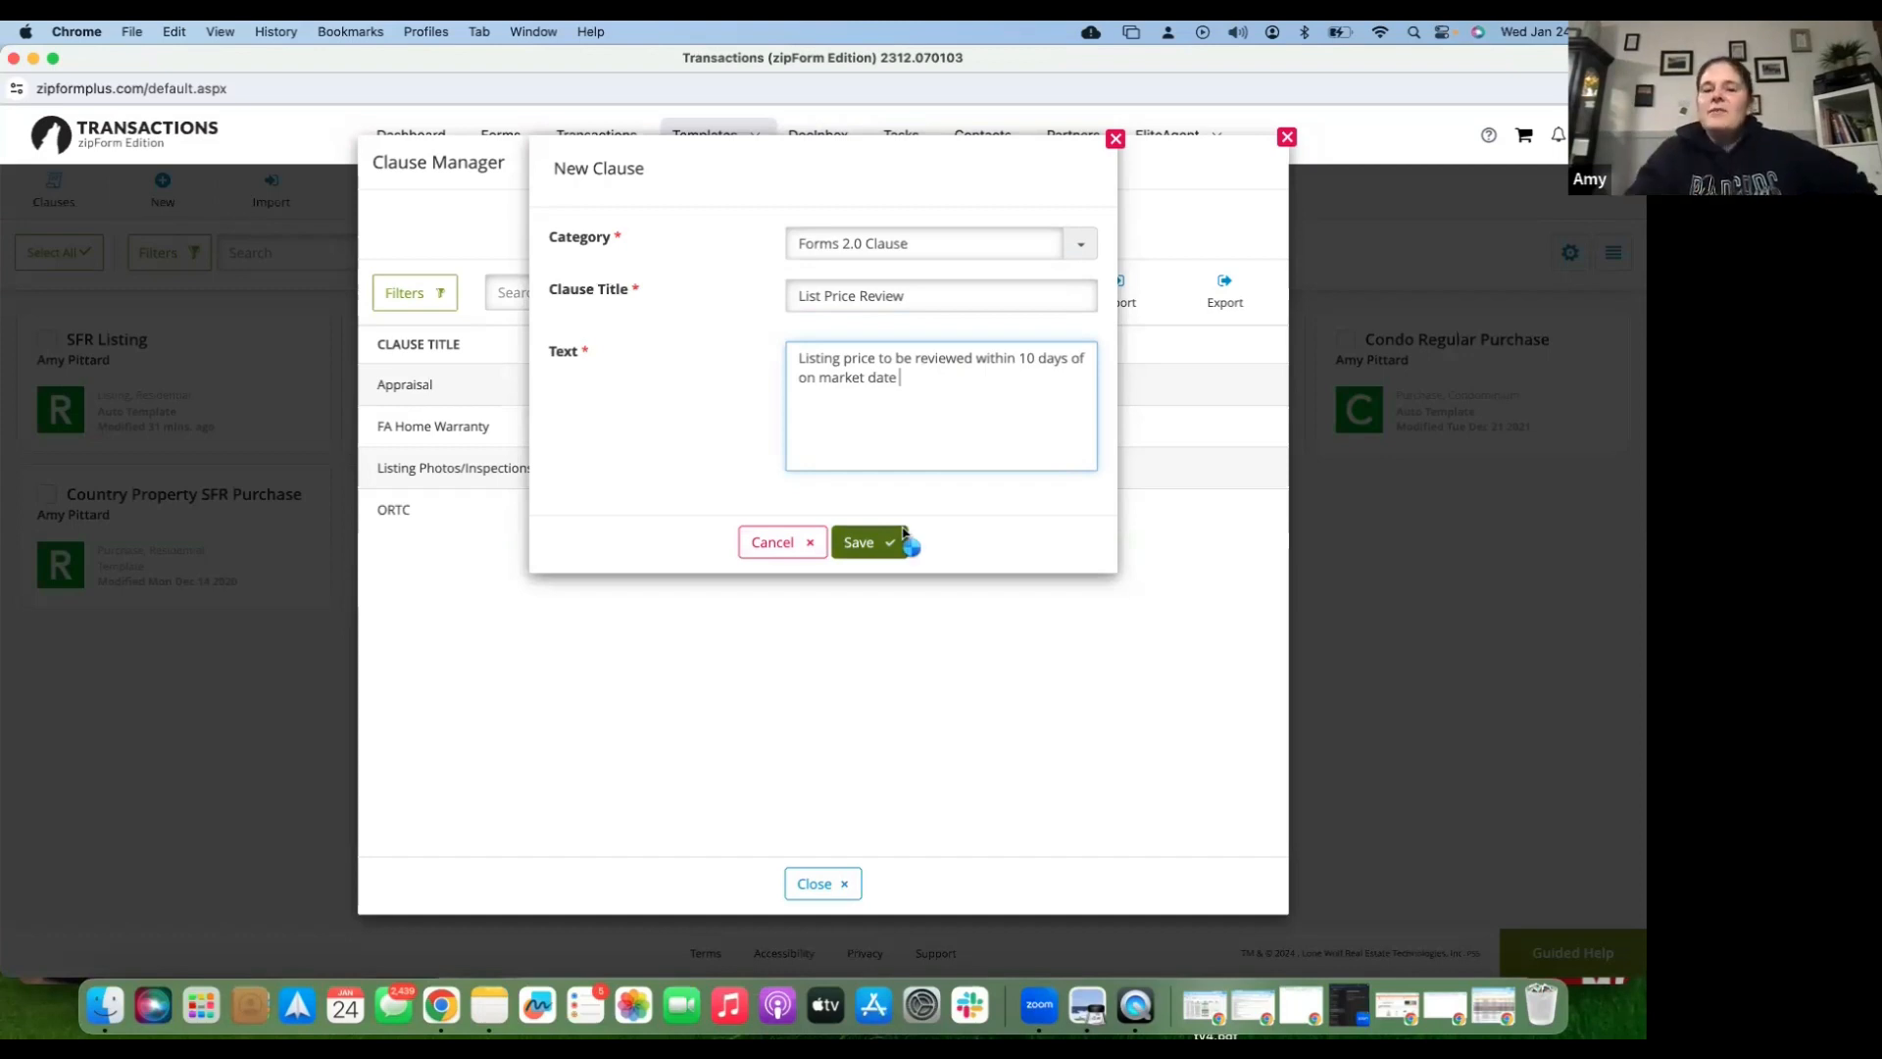
click(900, 540)
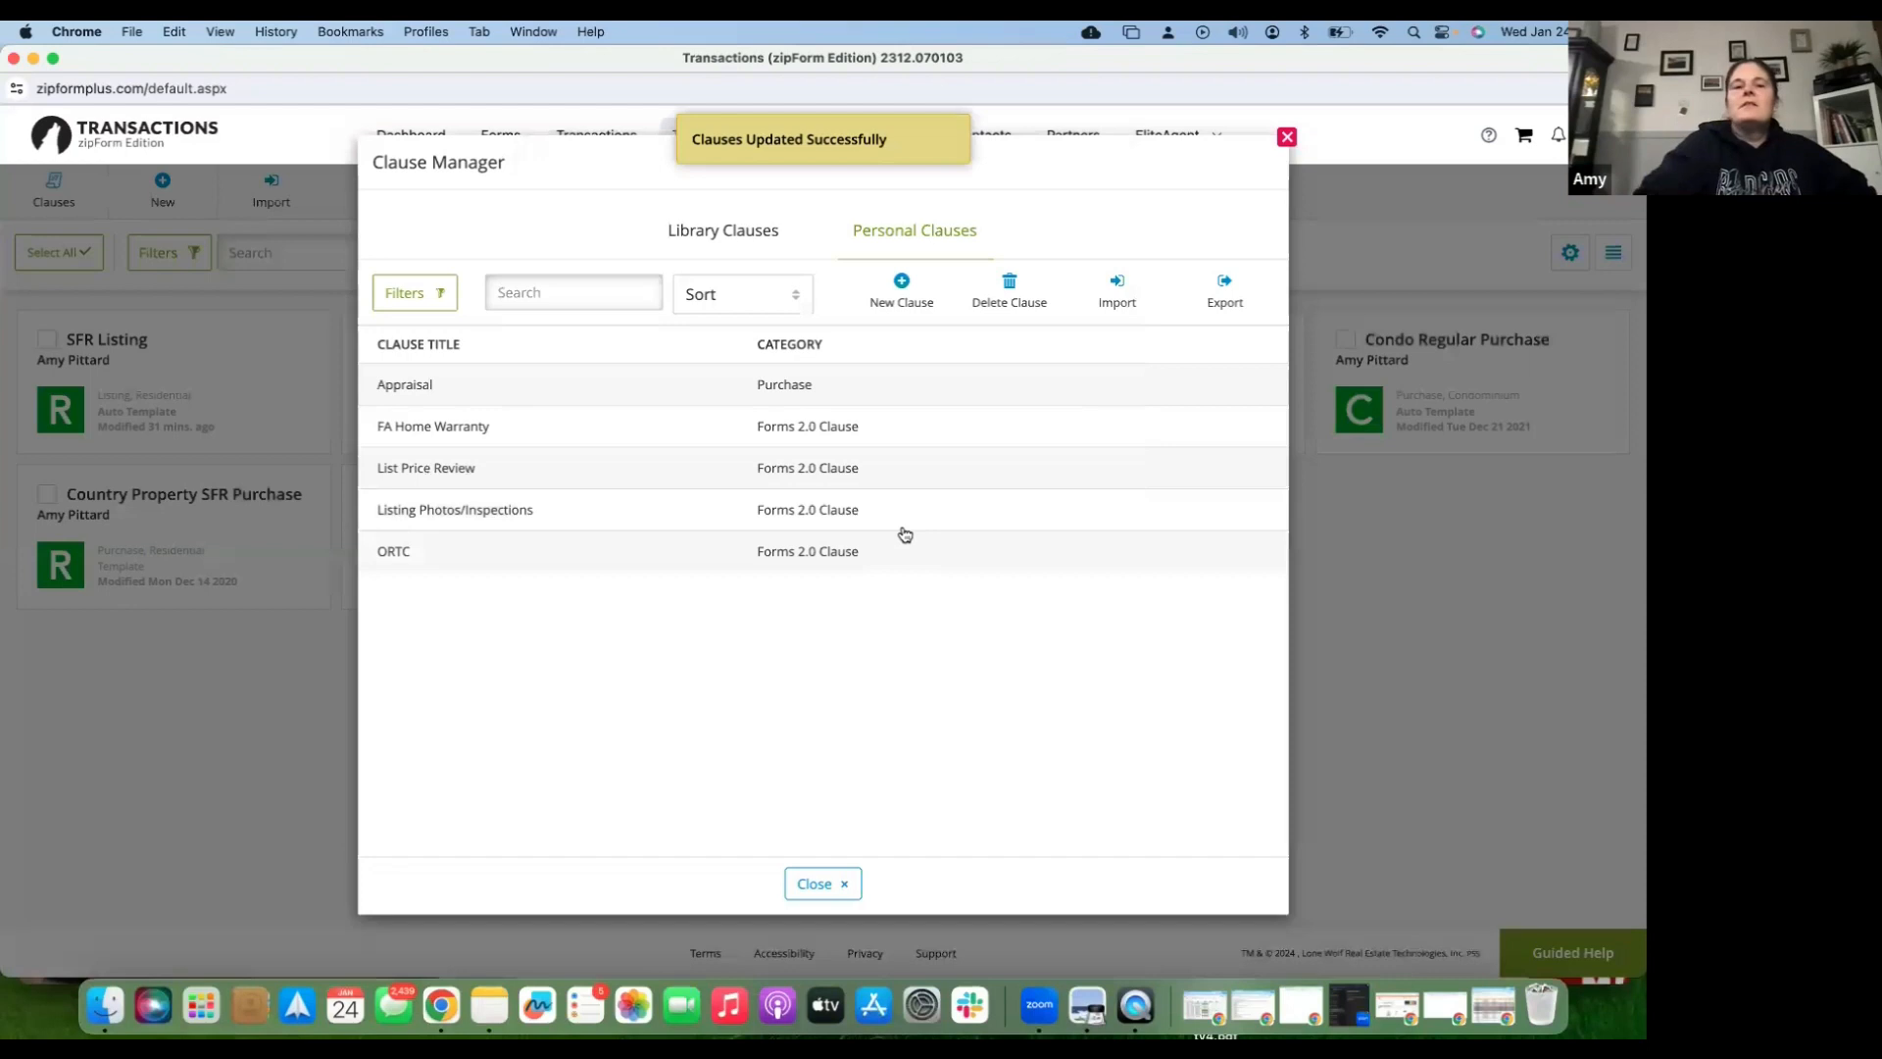
click(1287, 137)
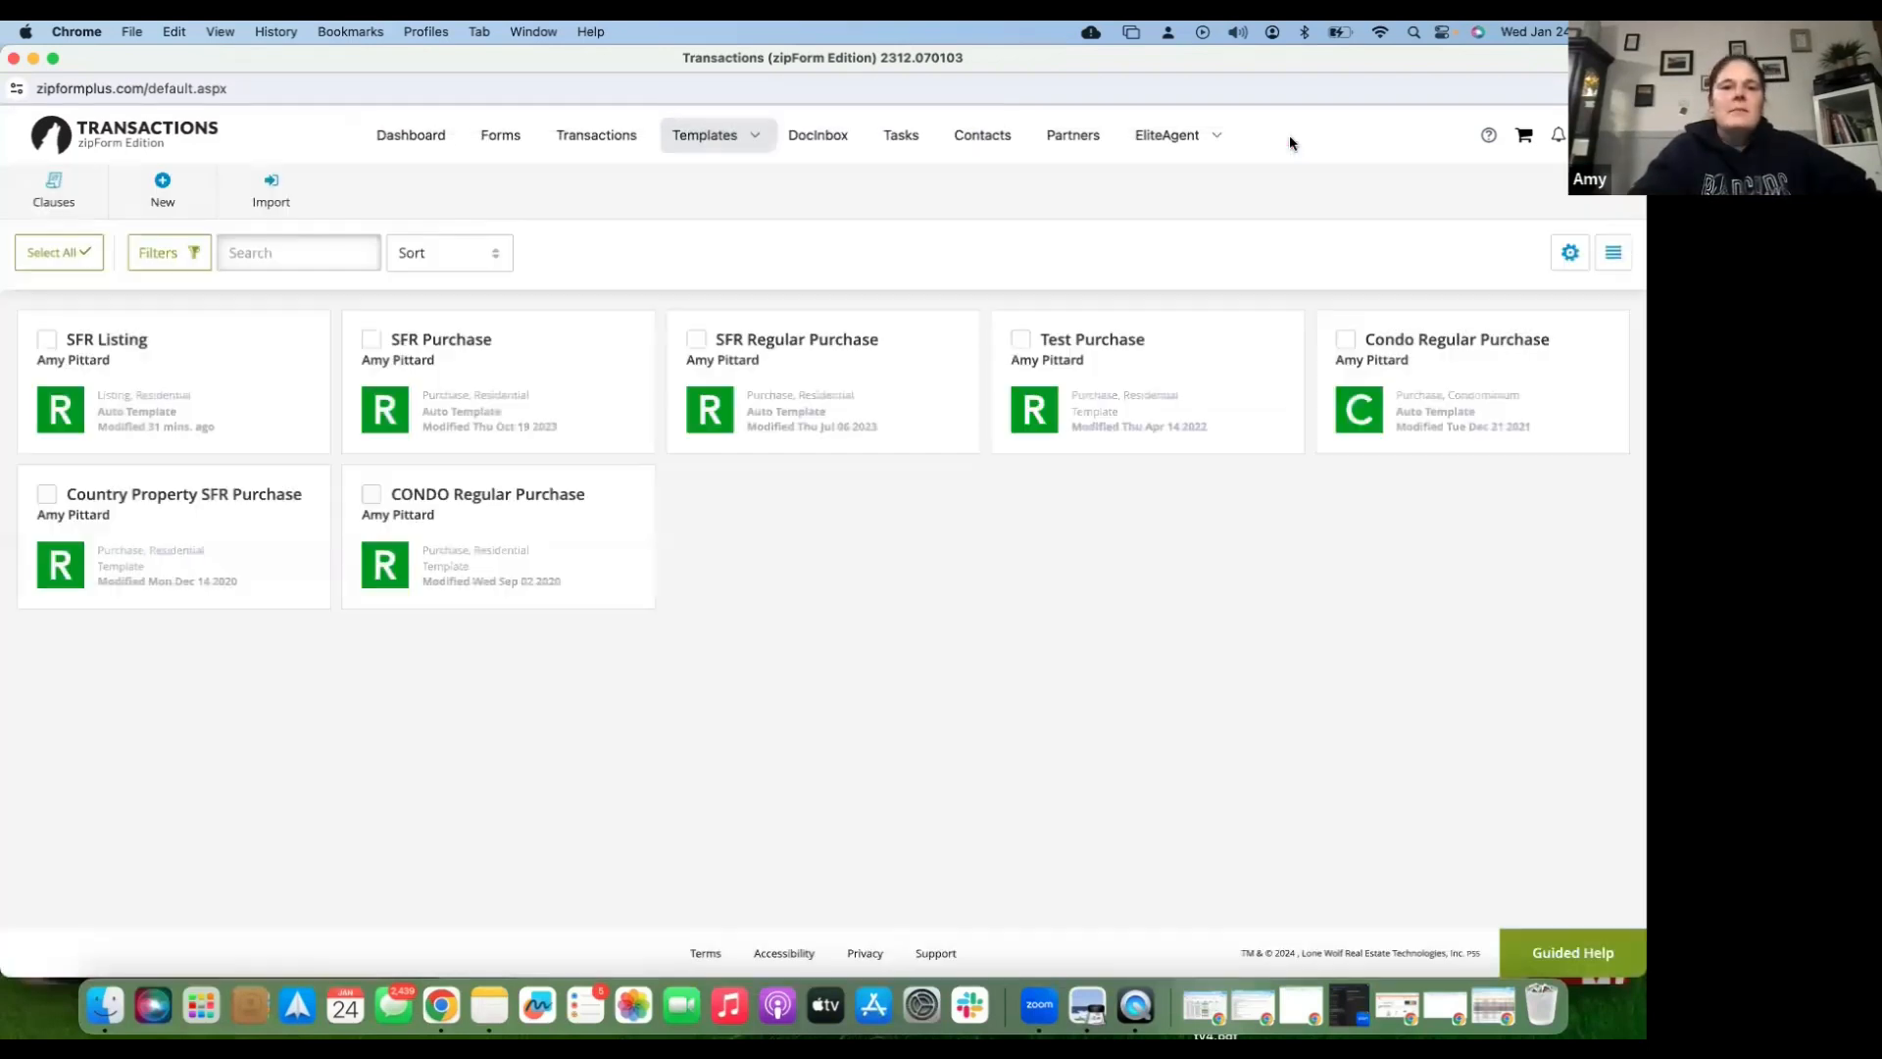
- Open the 123 Sample St. Documents tab and select Res. Listing Agmt. - Exclusive
click(595, 141)
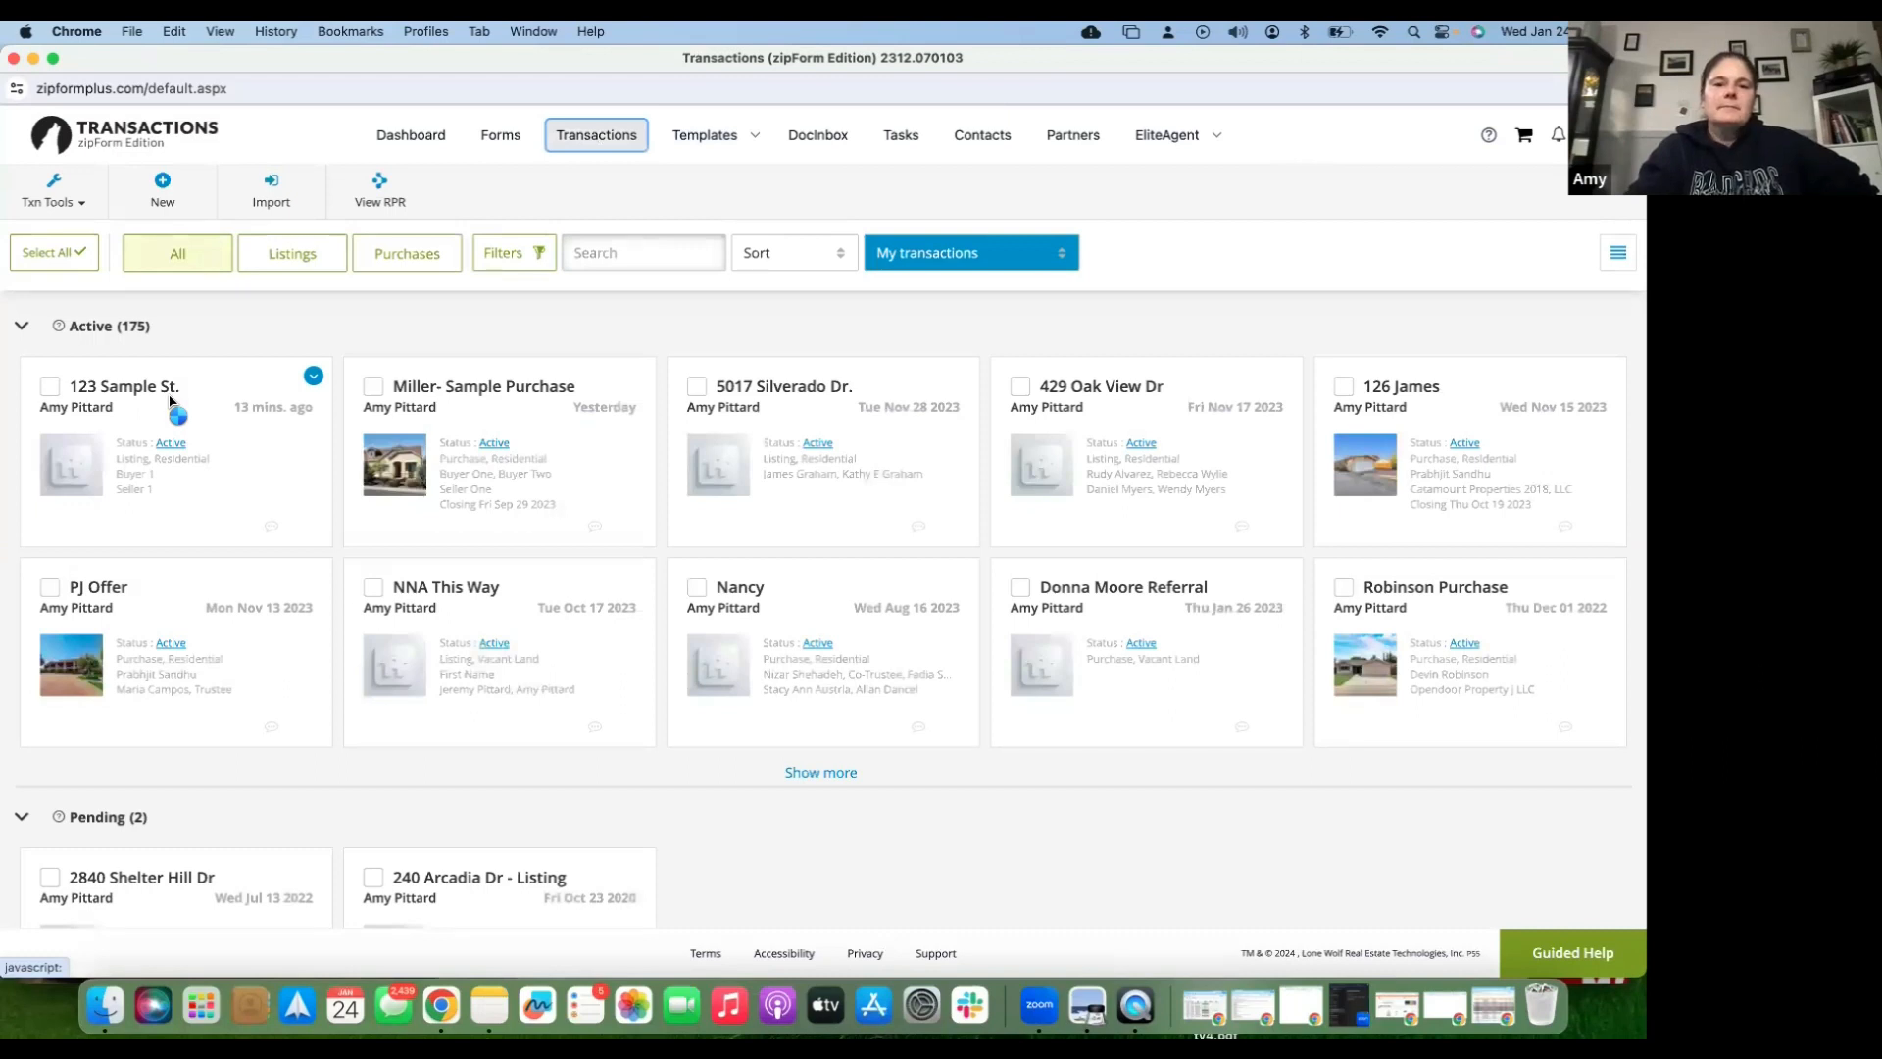
click(169, 400)
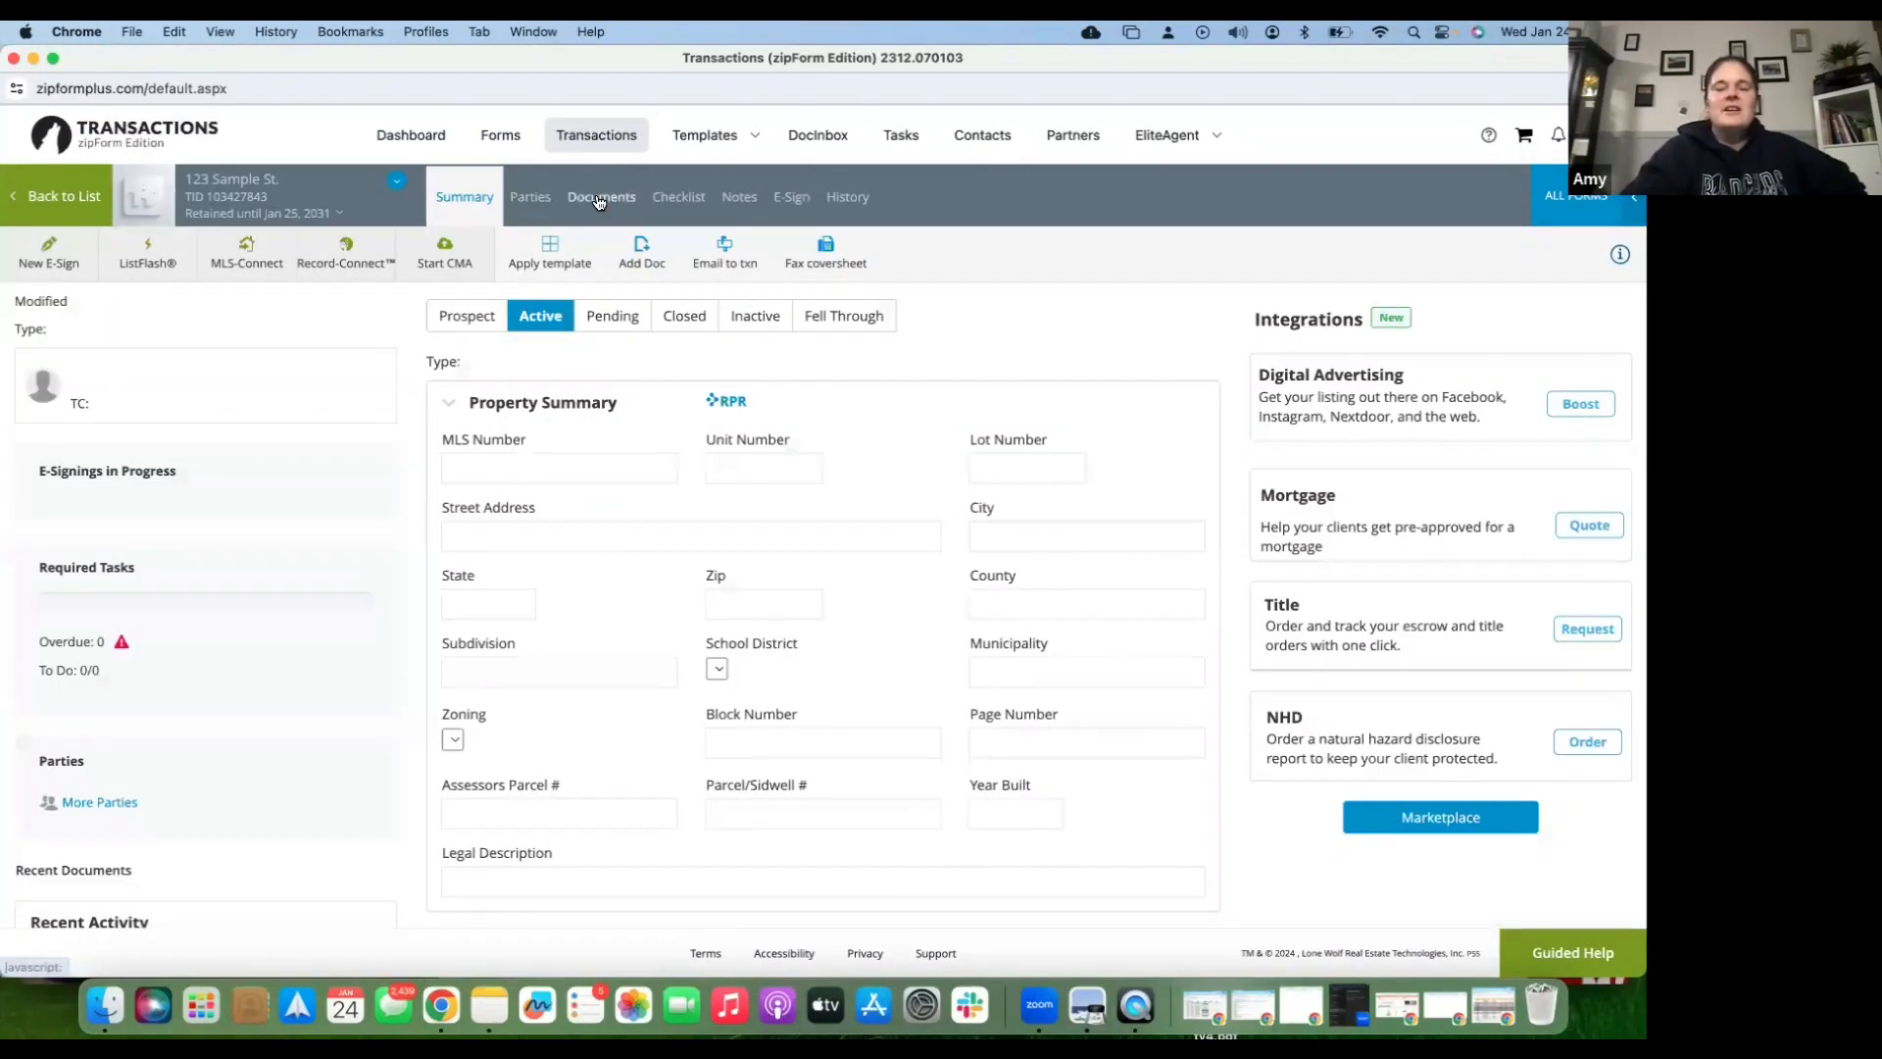
click(599, 202)
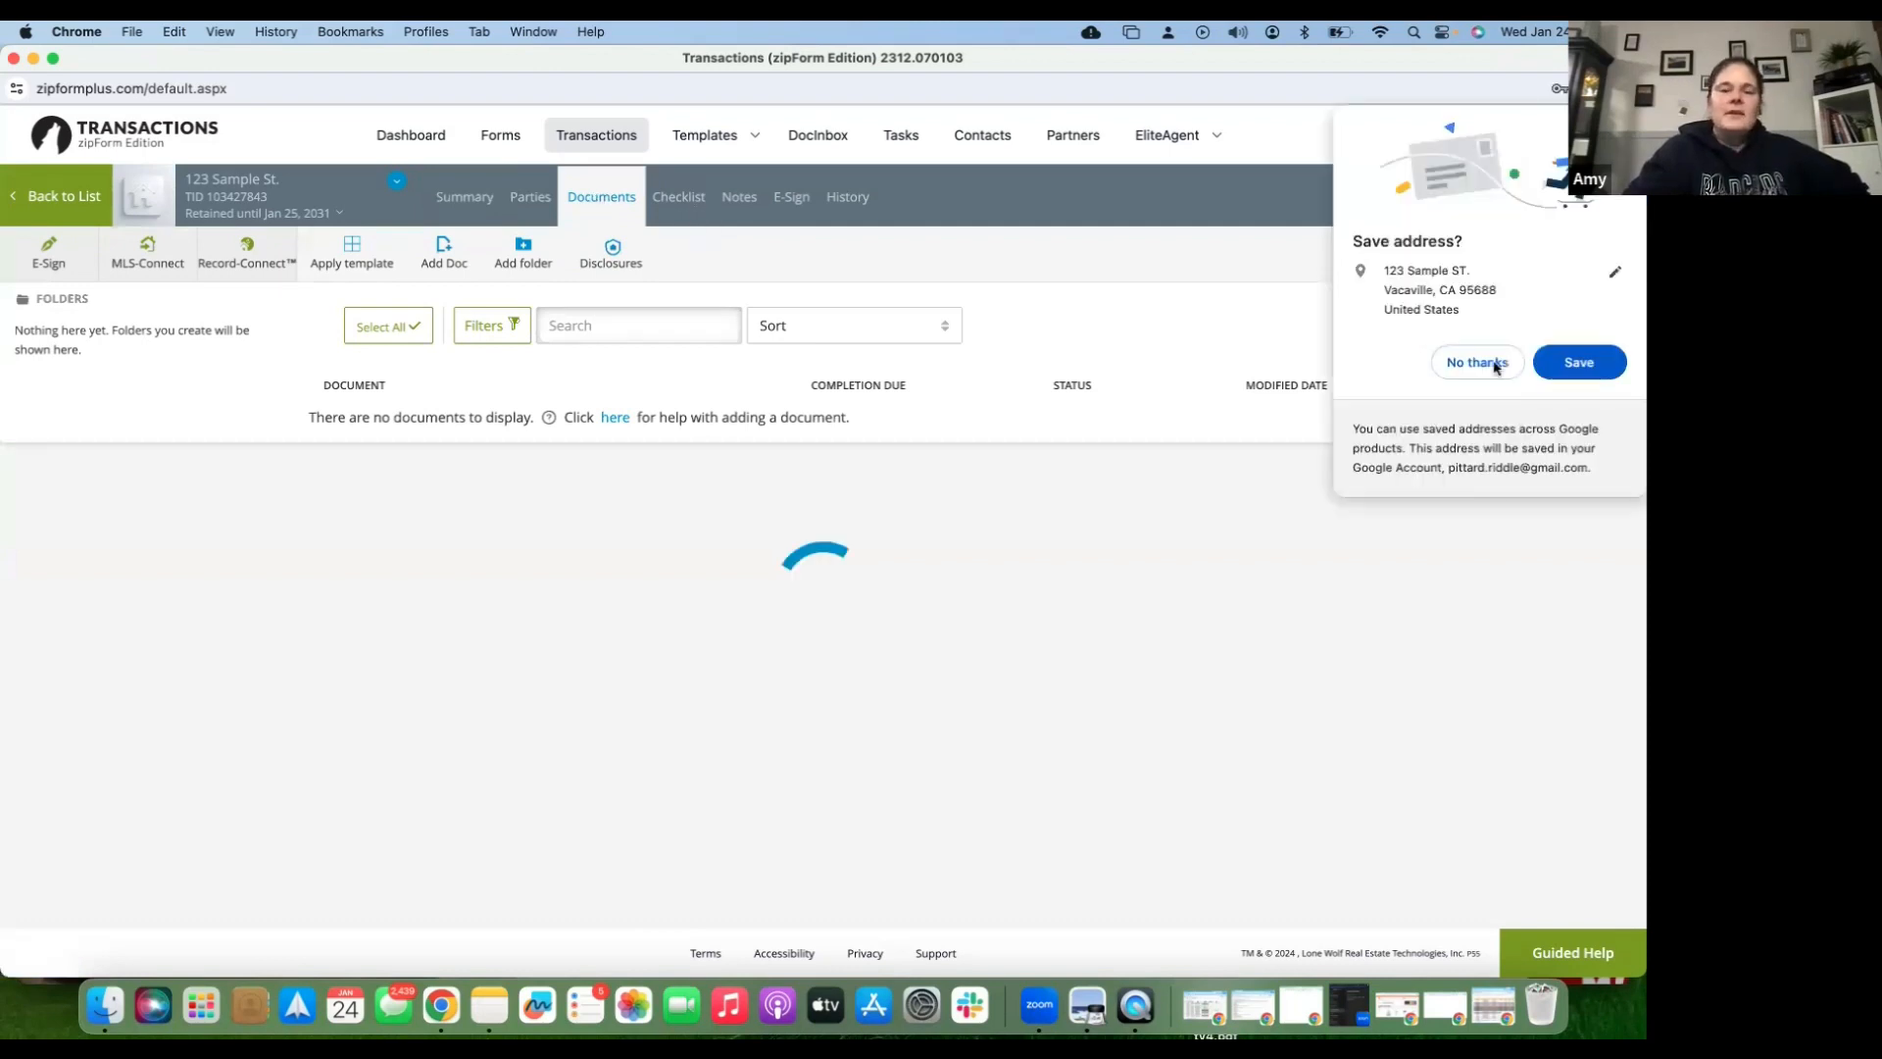
click(1494, 367)
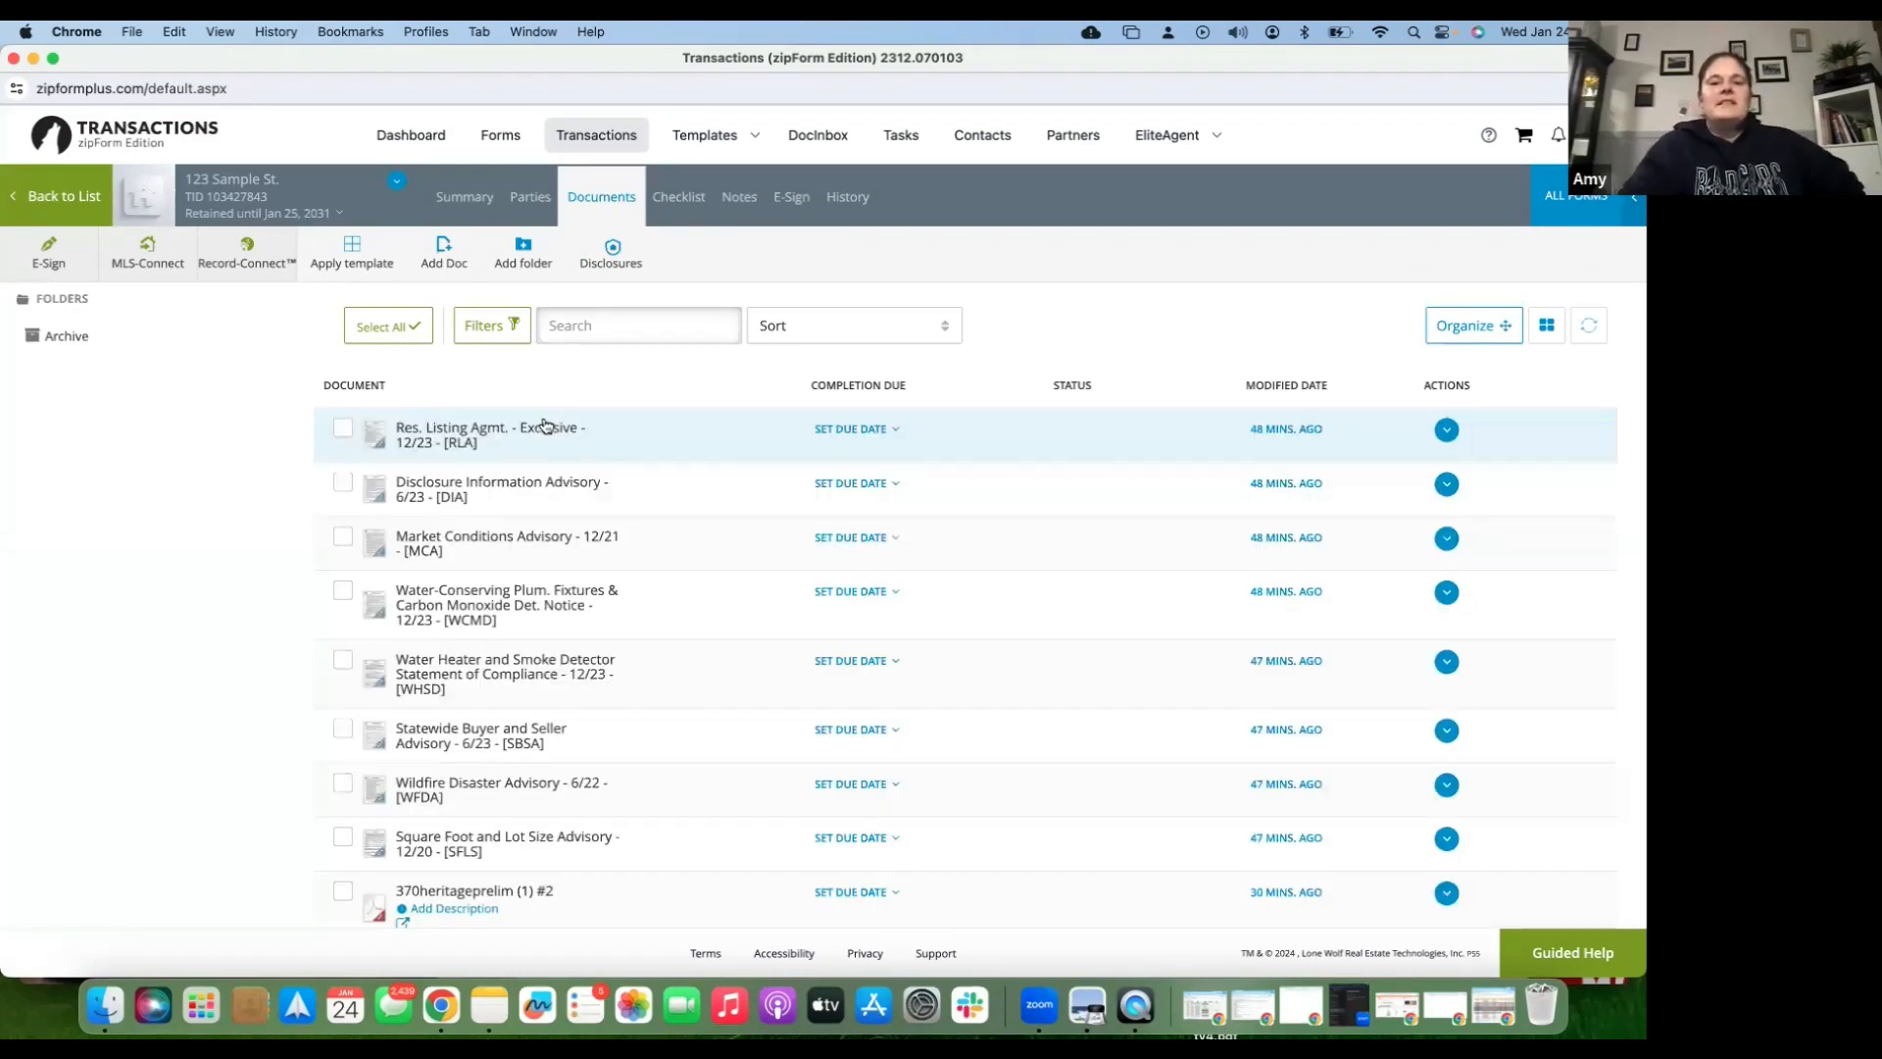
click(545, 425)
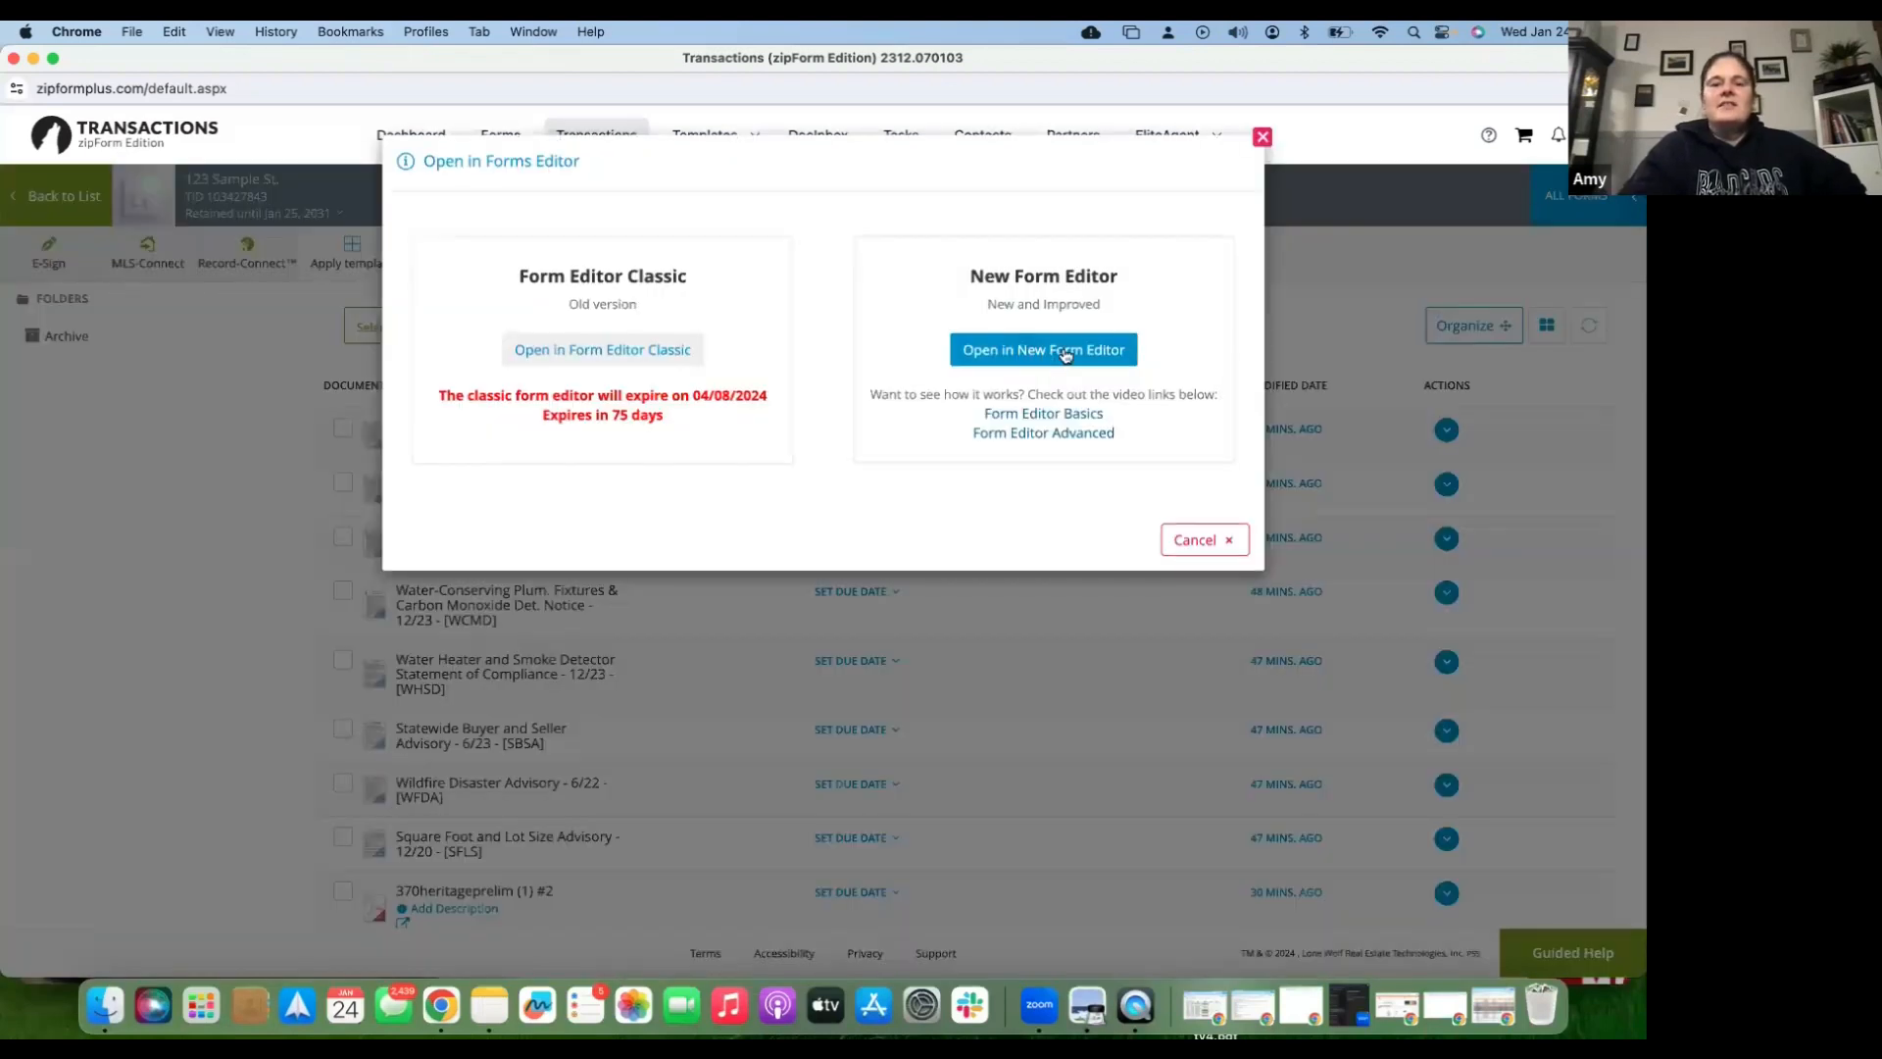
- Open the listing agreement in the New Form Editor with a fresh workspace and select the Exclusive Right to Sell Listing Terms field
click(1066, 354)
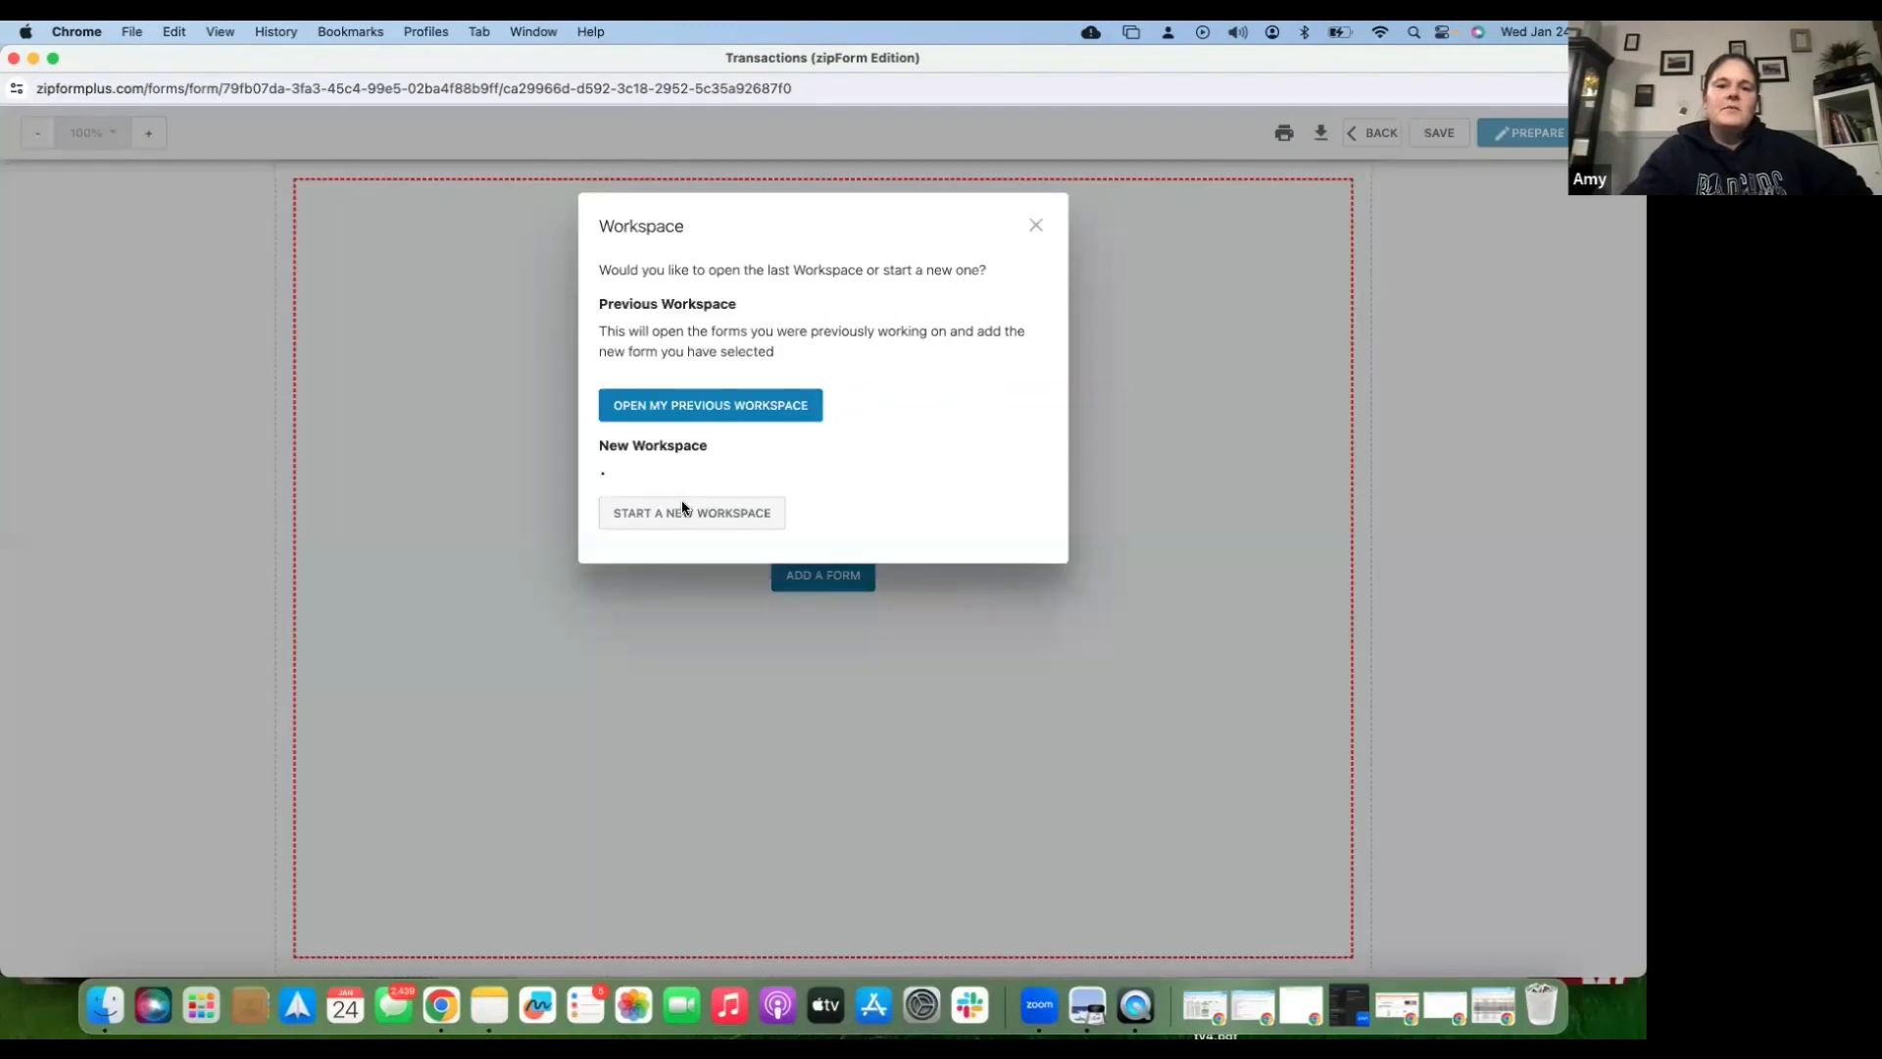
click(679, 514)
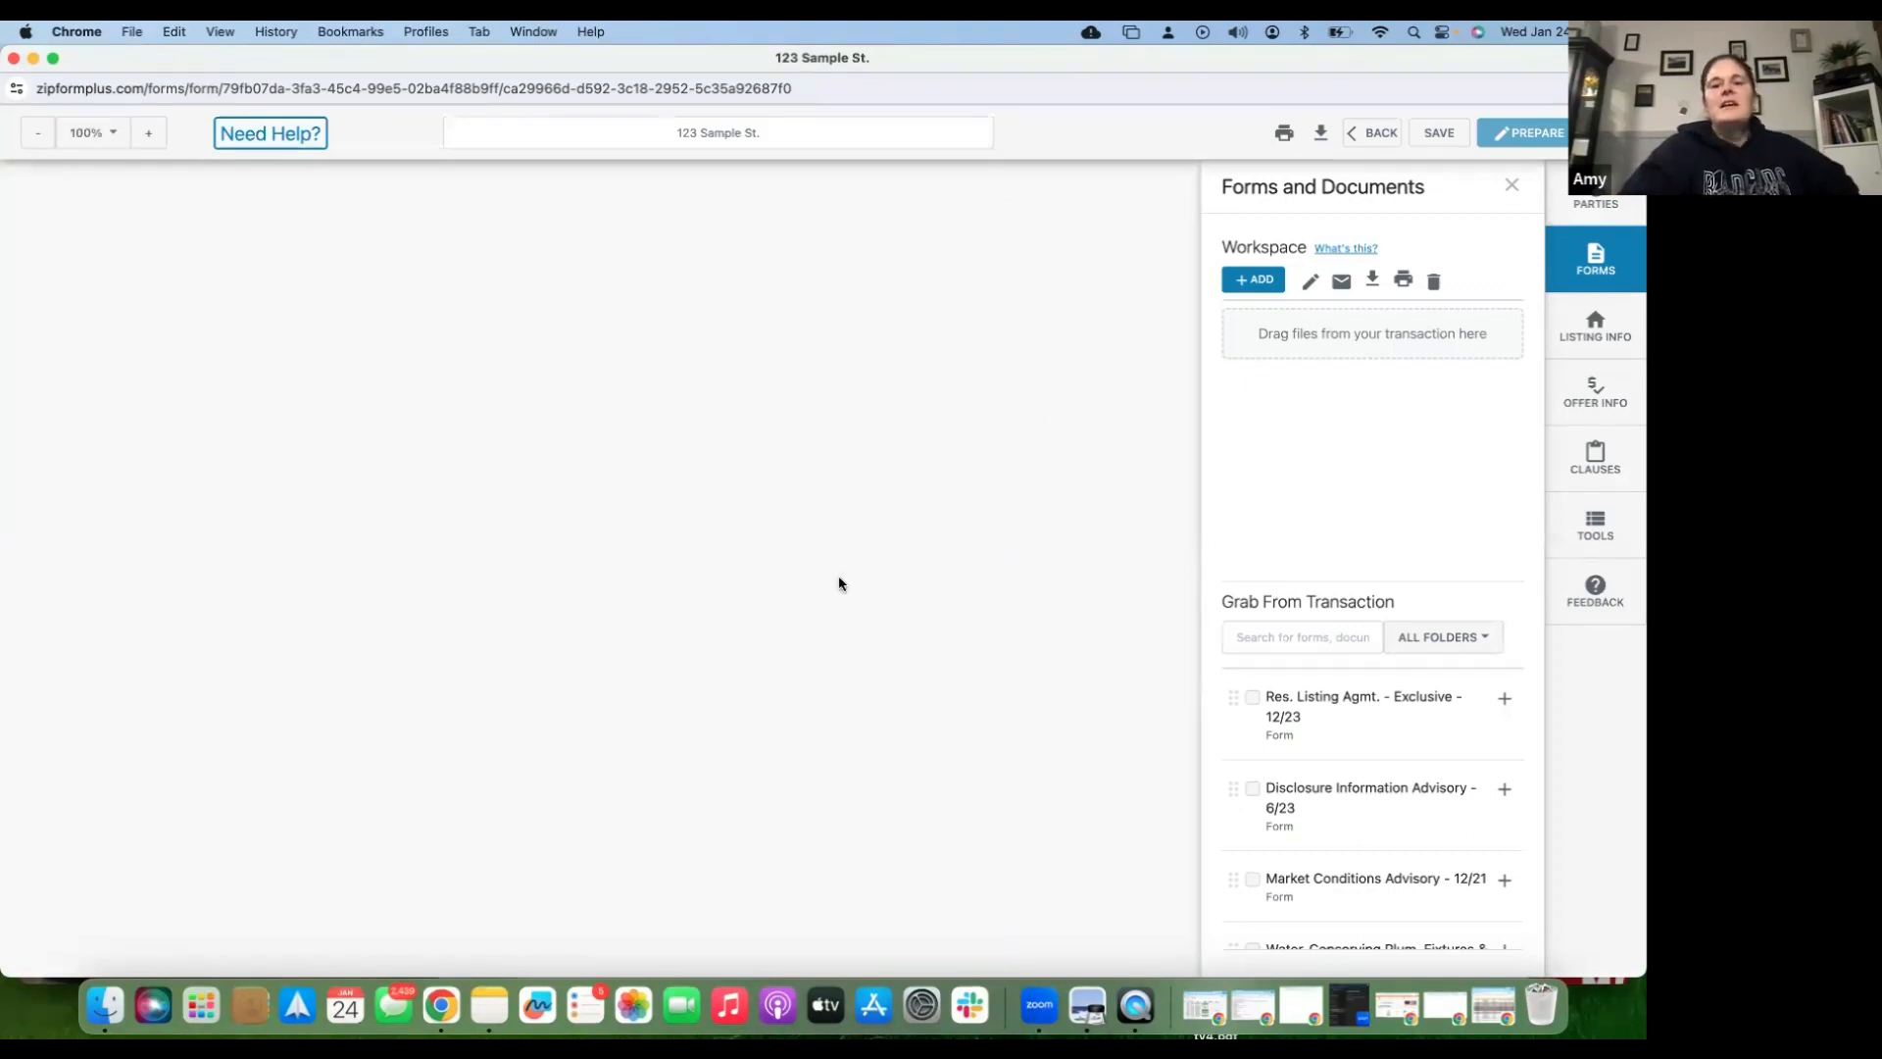
scroll(839, 583, down, 3)
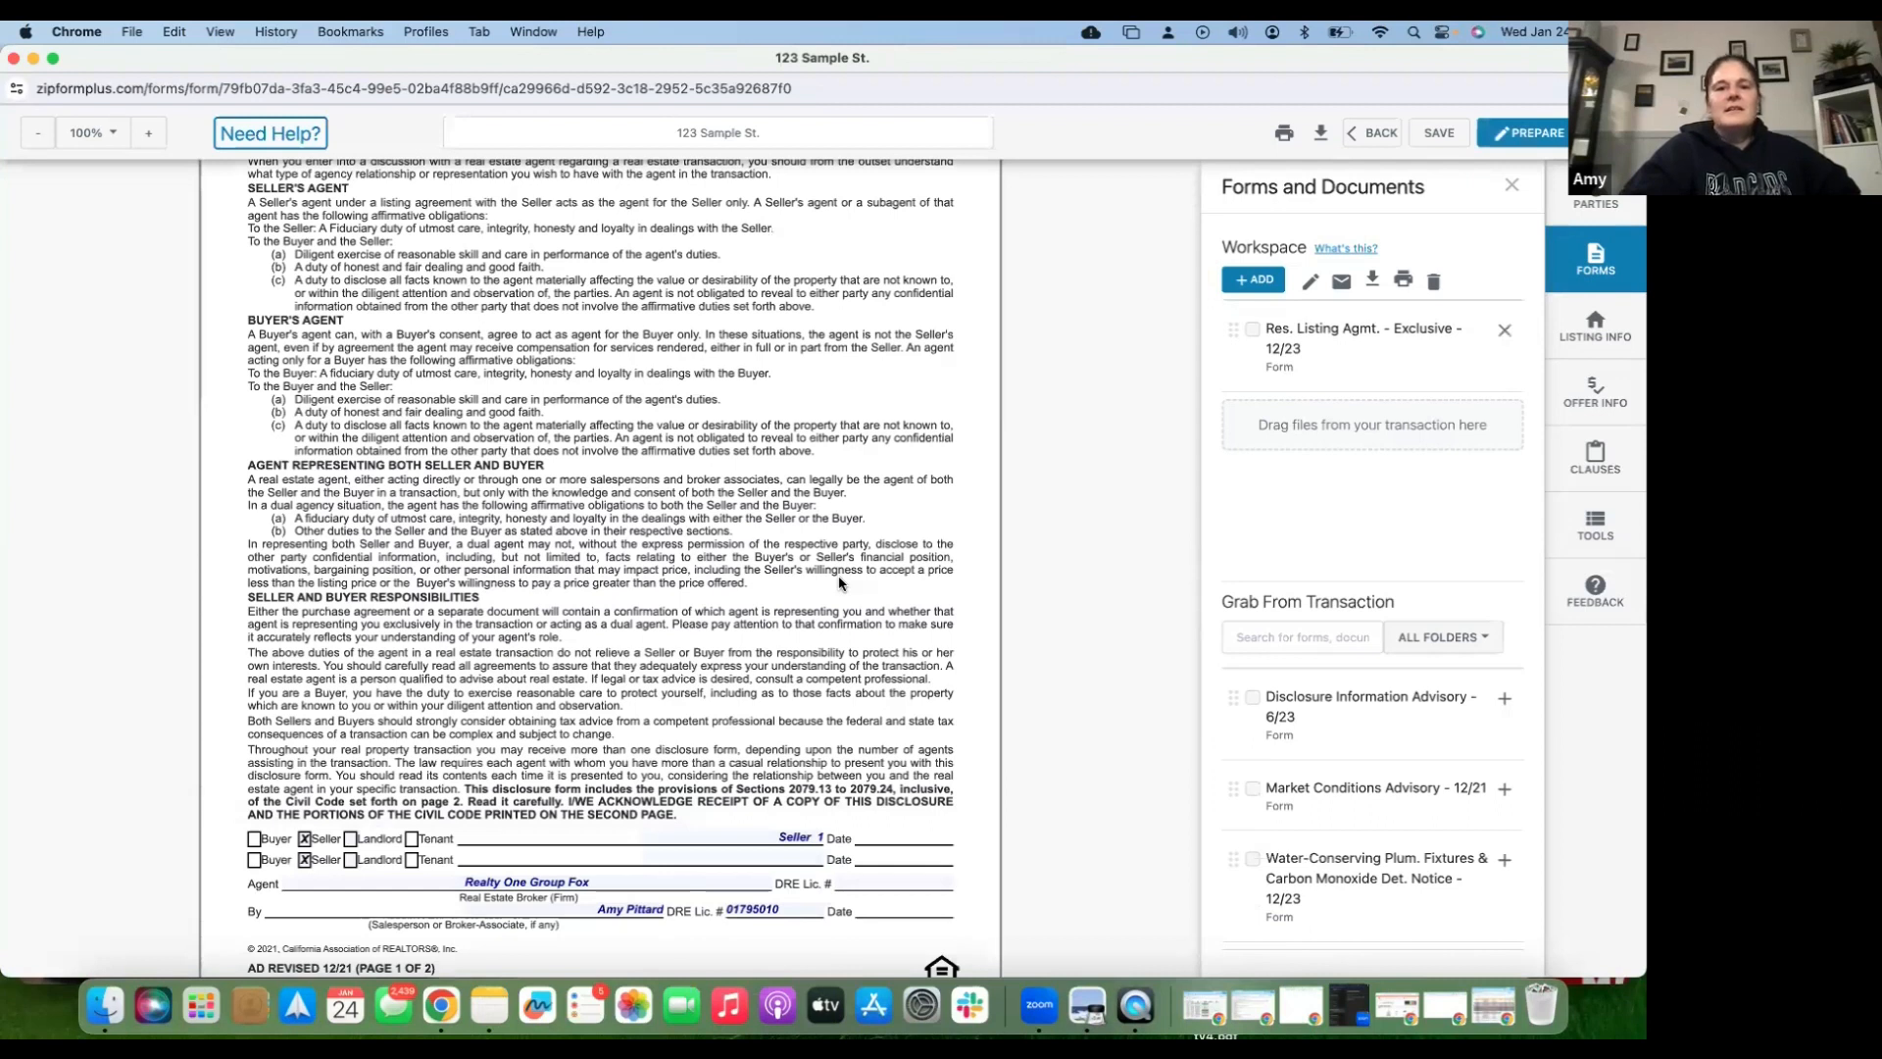
scroll(839, 598, up, 1)
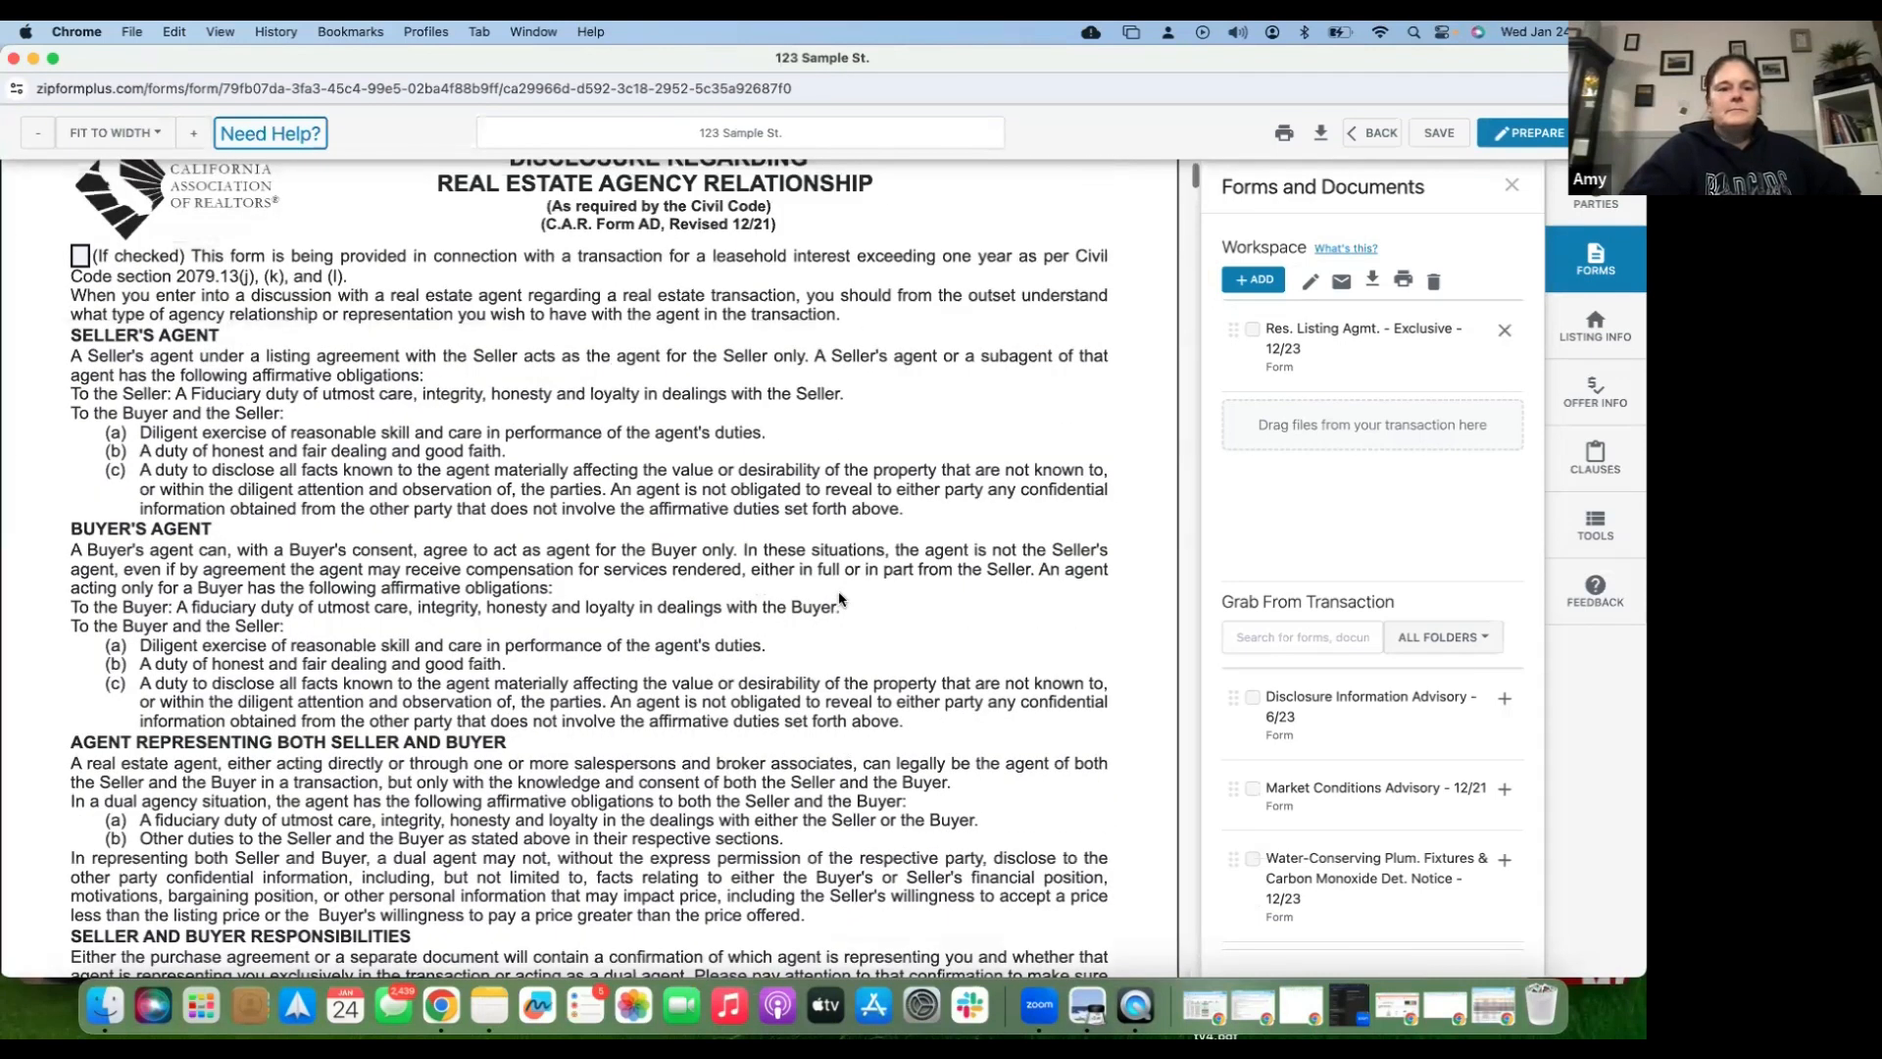
scroll(839, 598, down, 10)
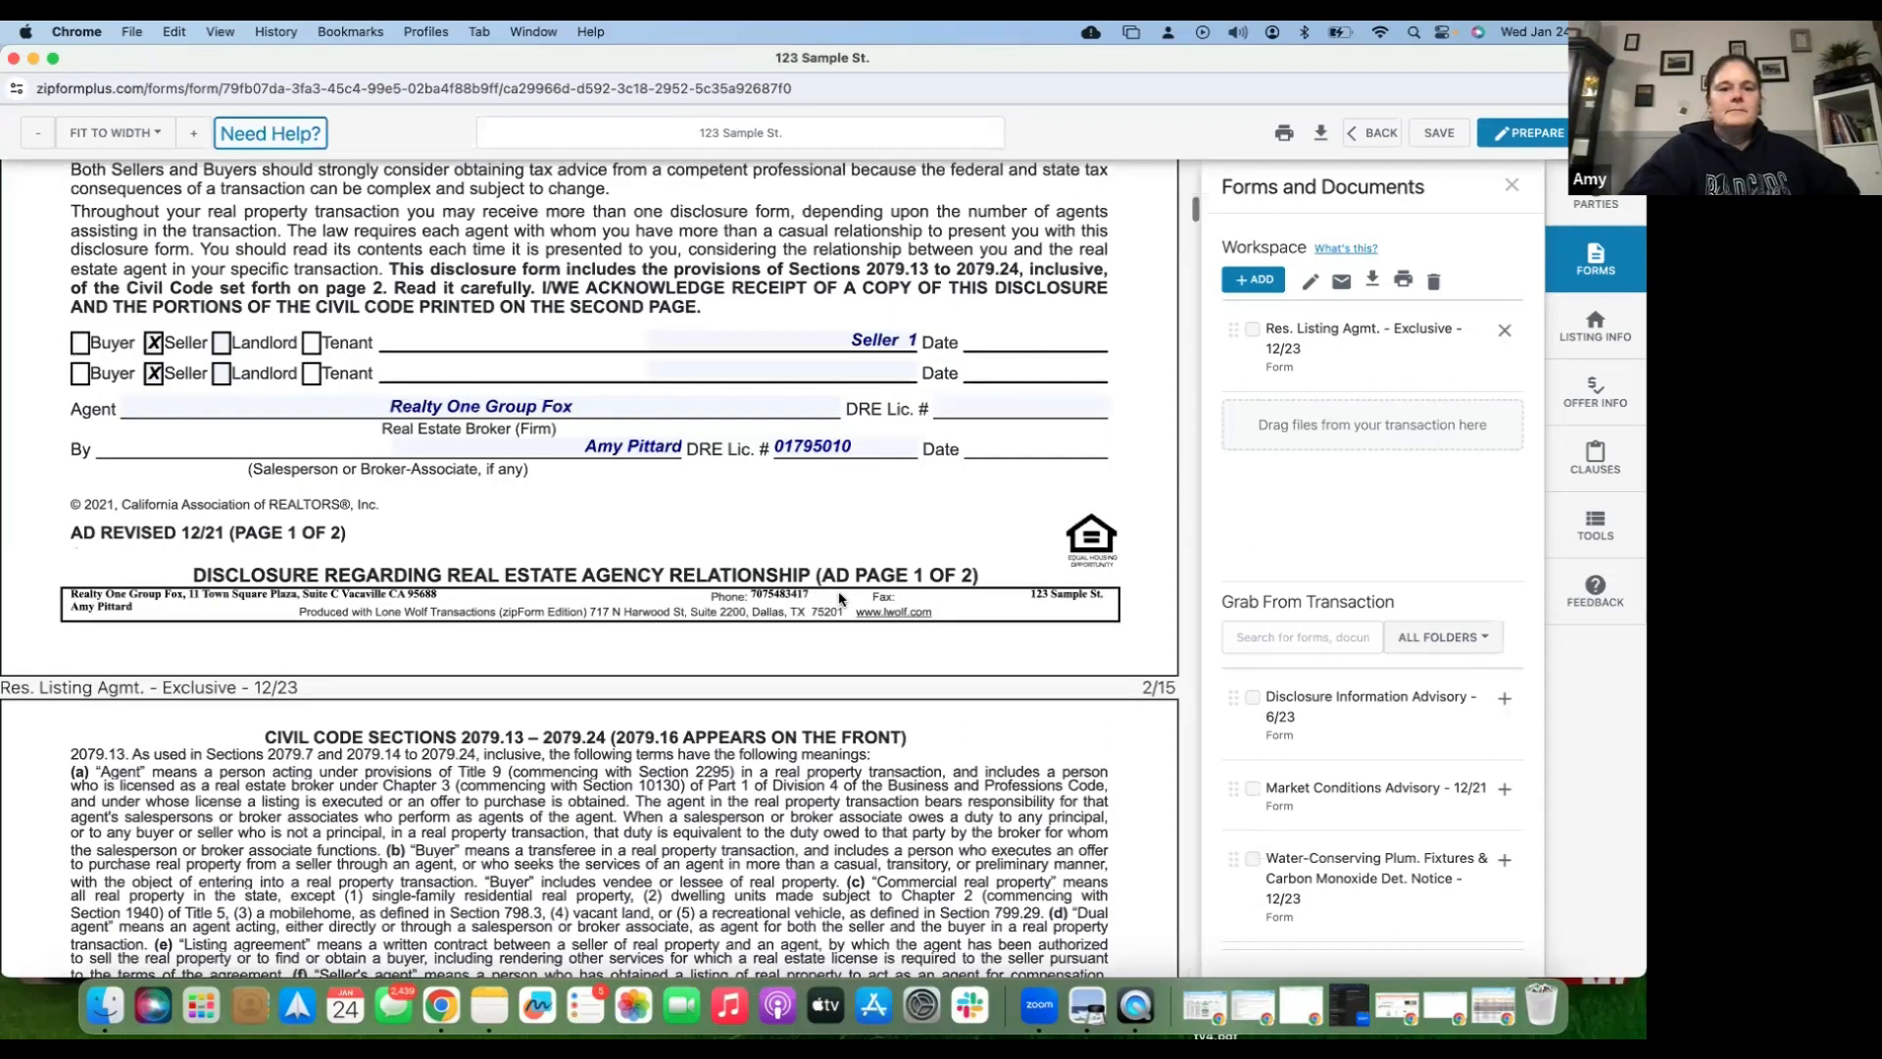
scroll(839, 598, down, 15)
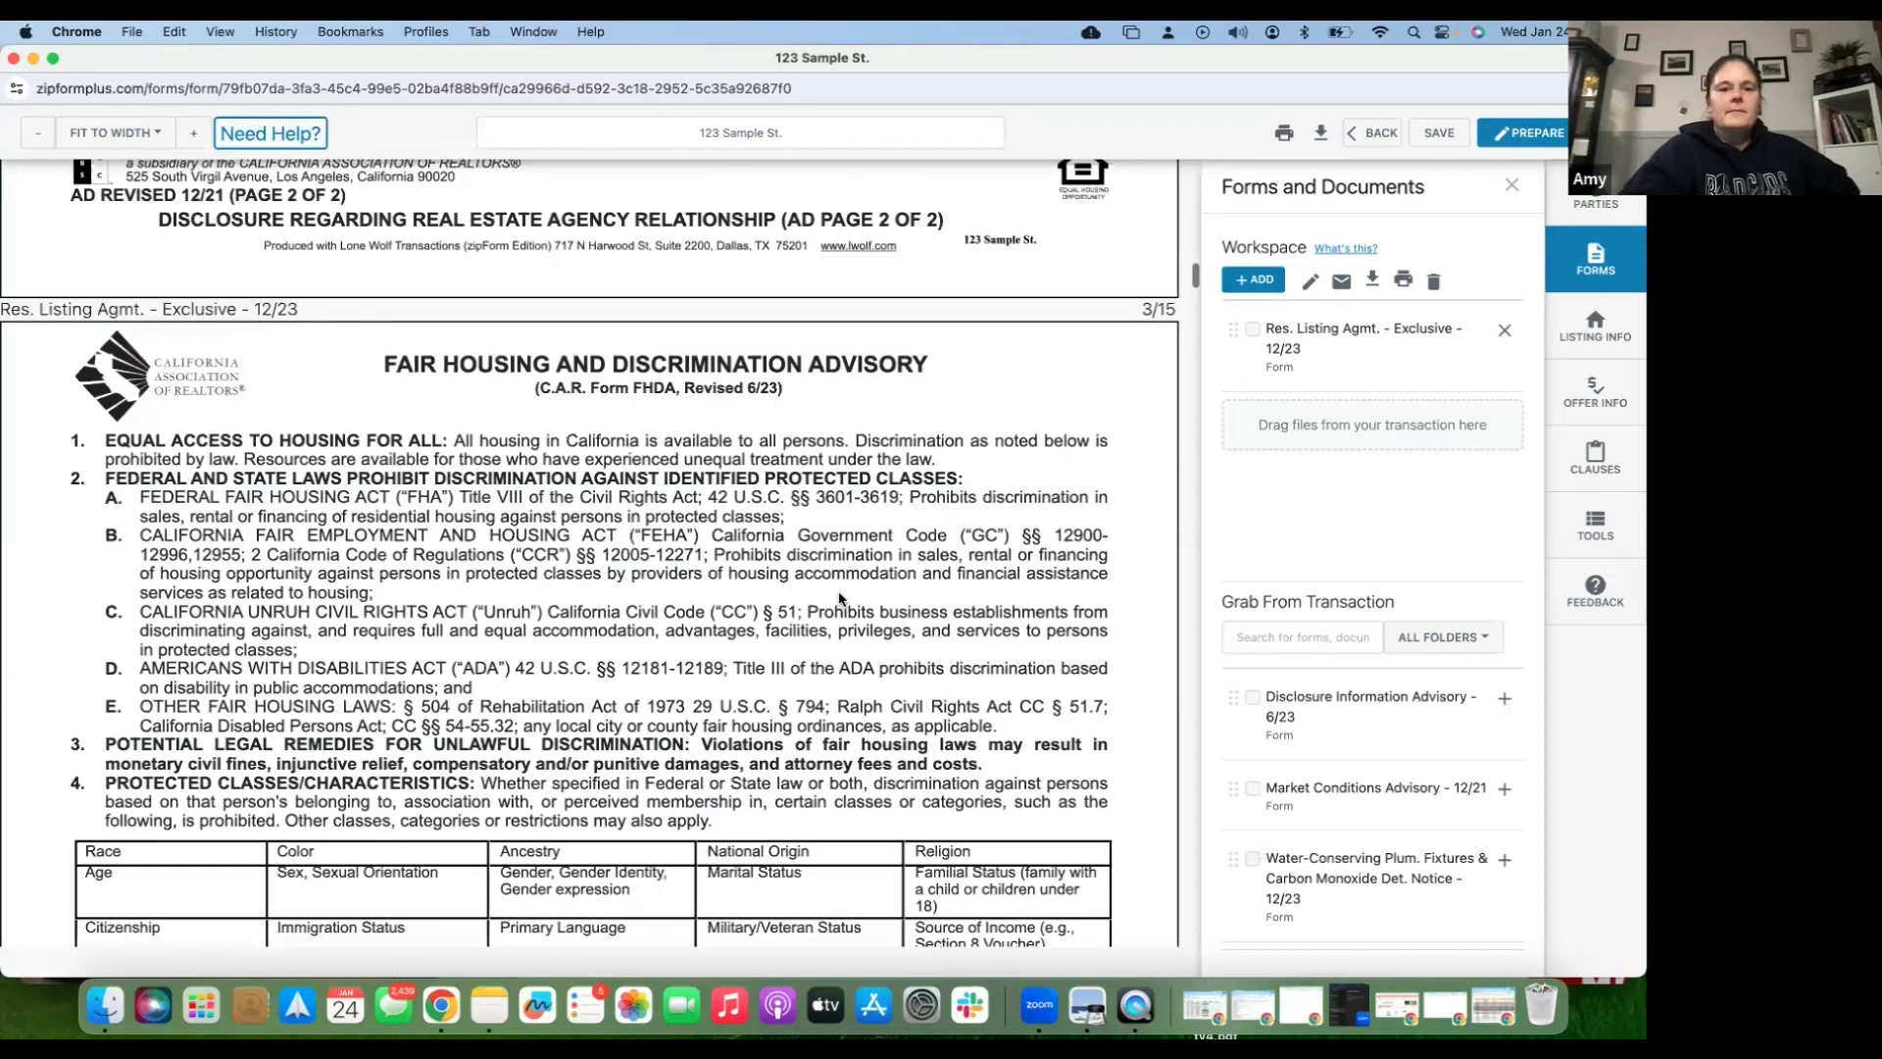
scroll(839, 598, down, 8)
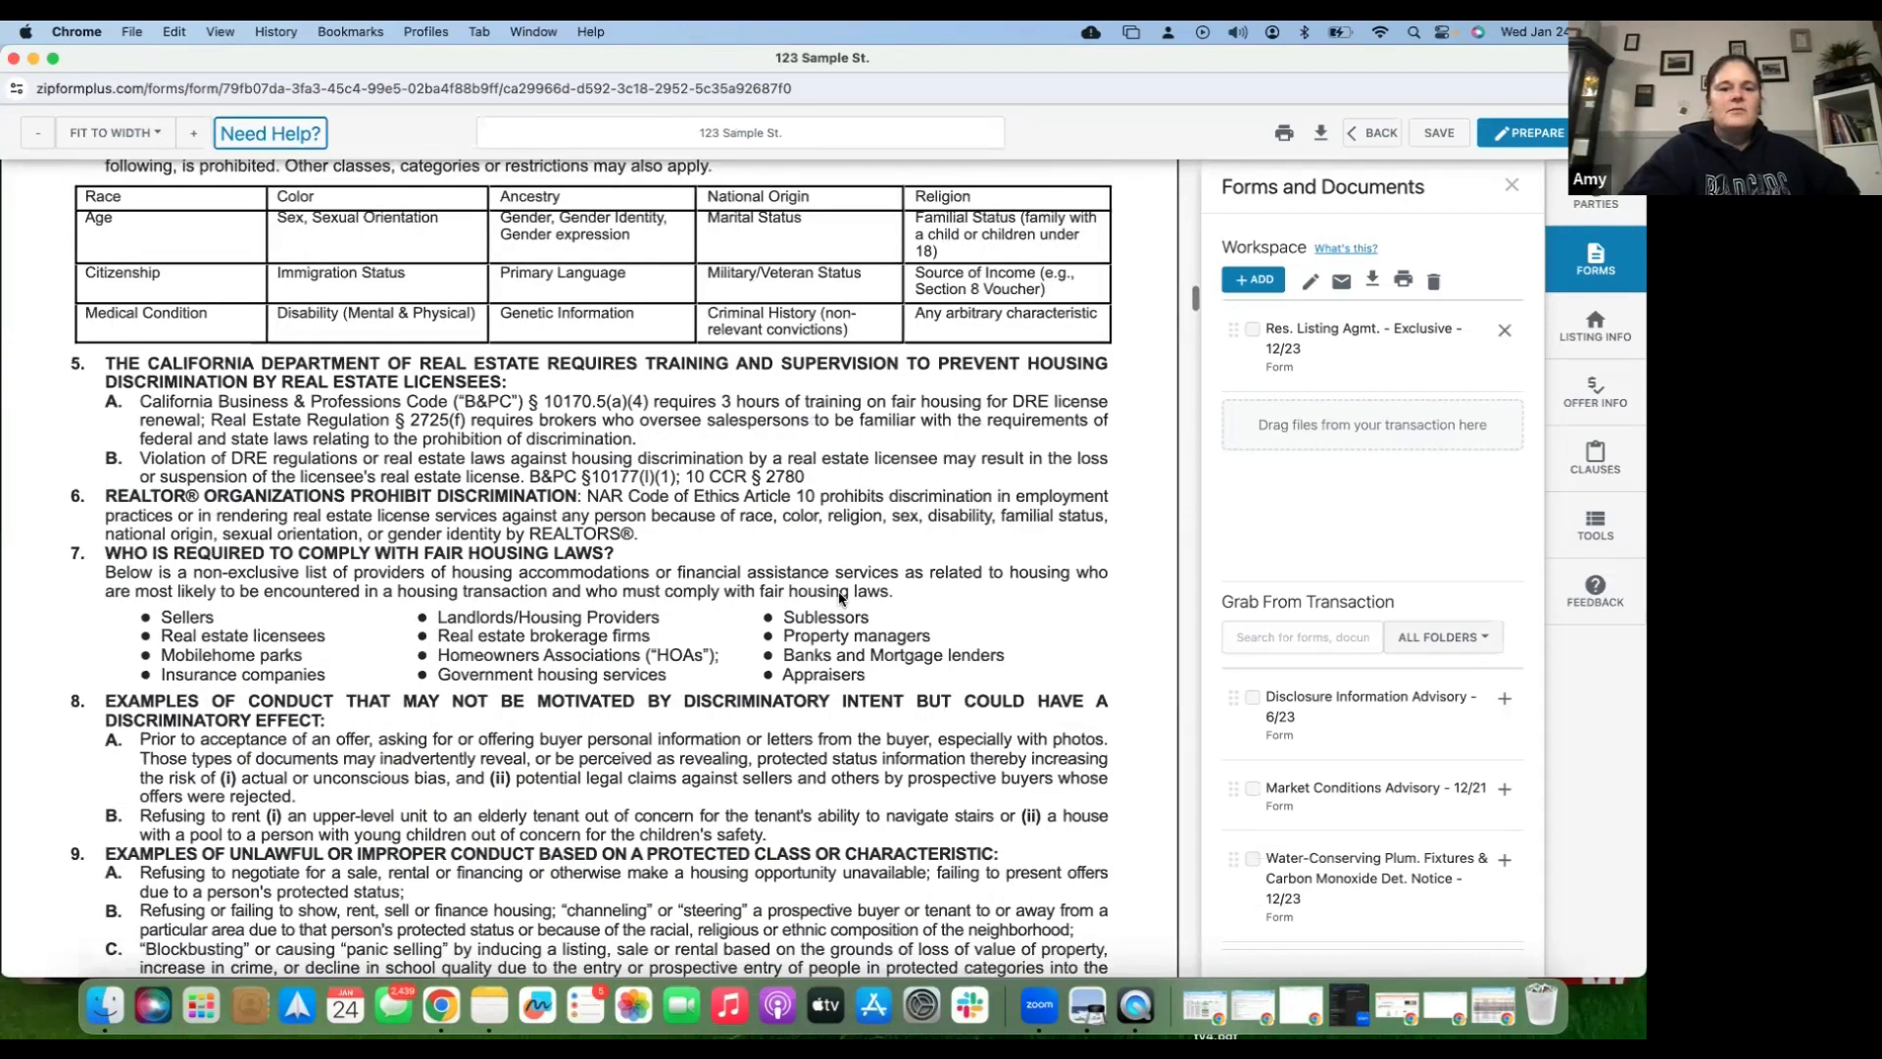
scroll(840, 597, down, 10)
scroll(788, 569, down, 10)
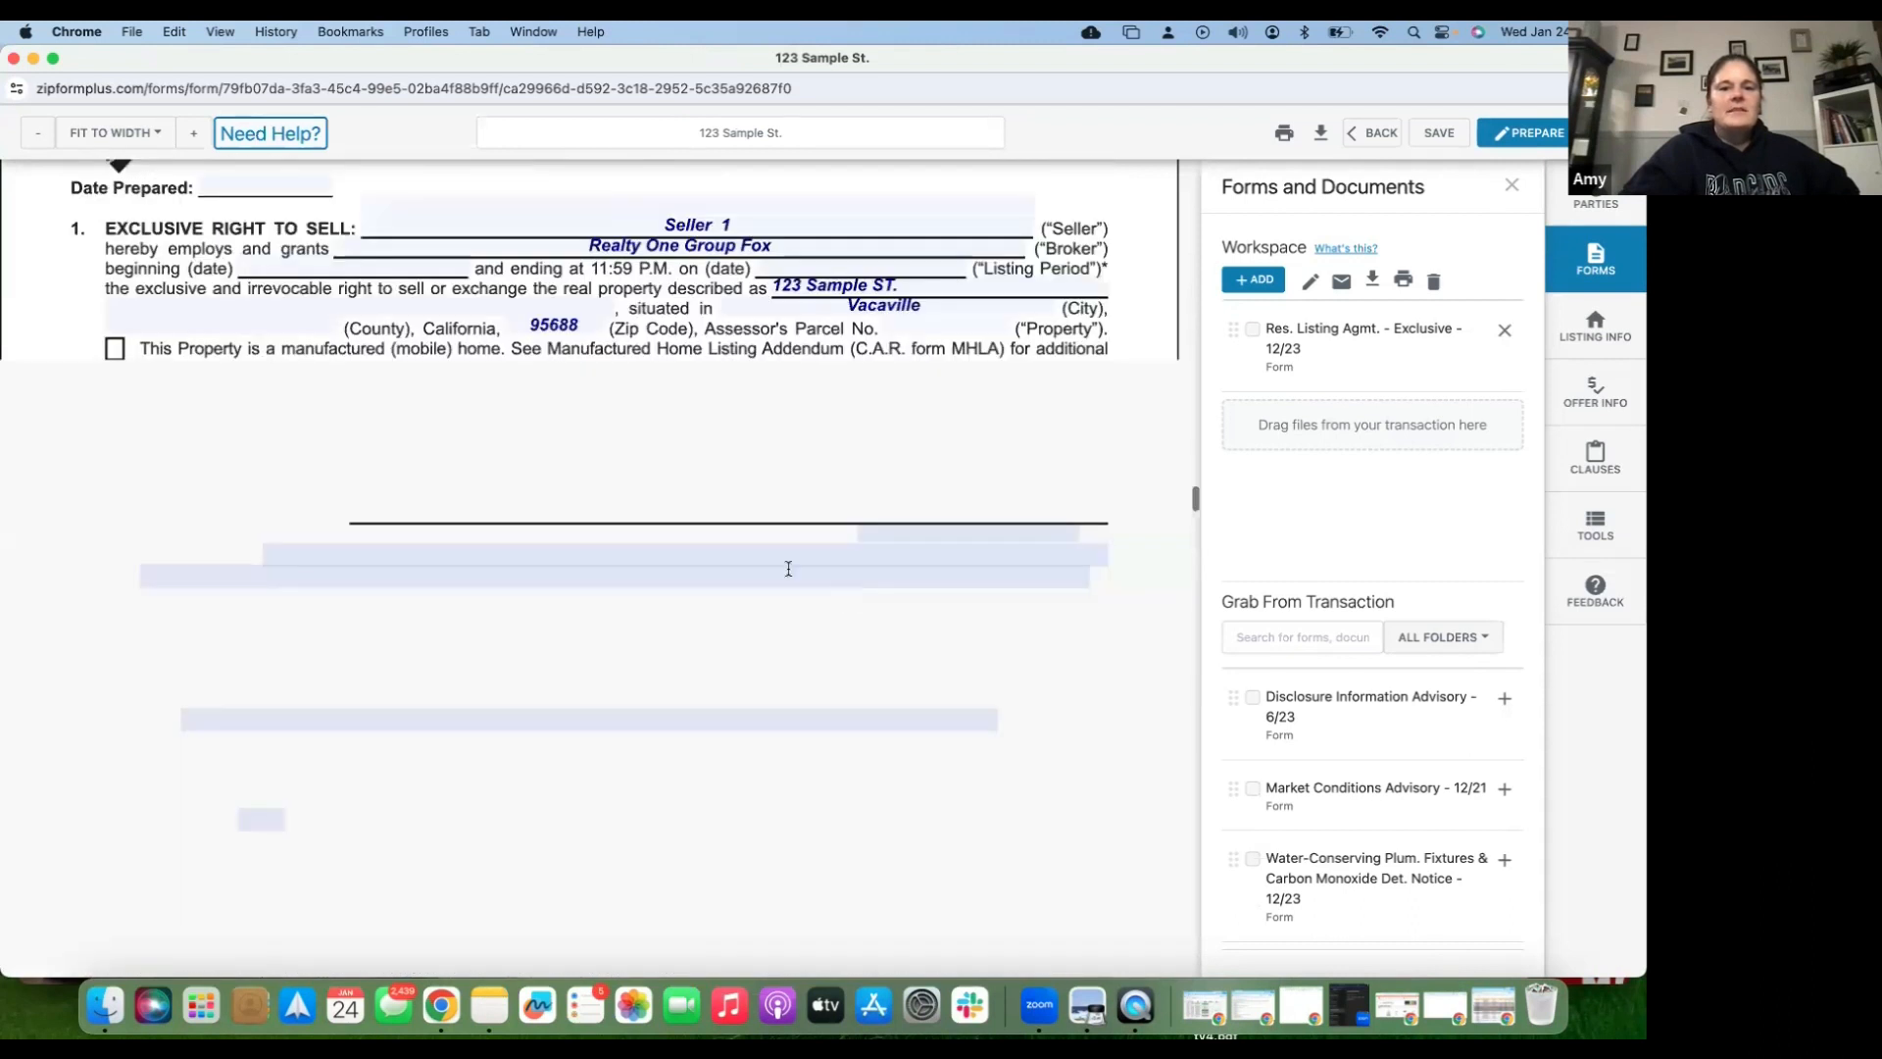
click(263, 556)
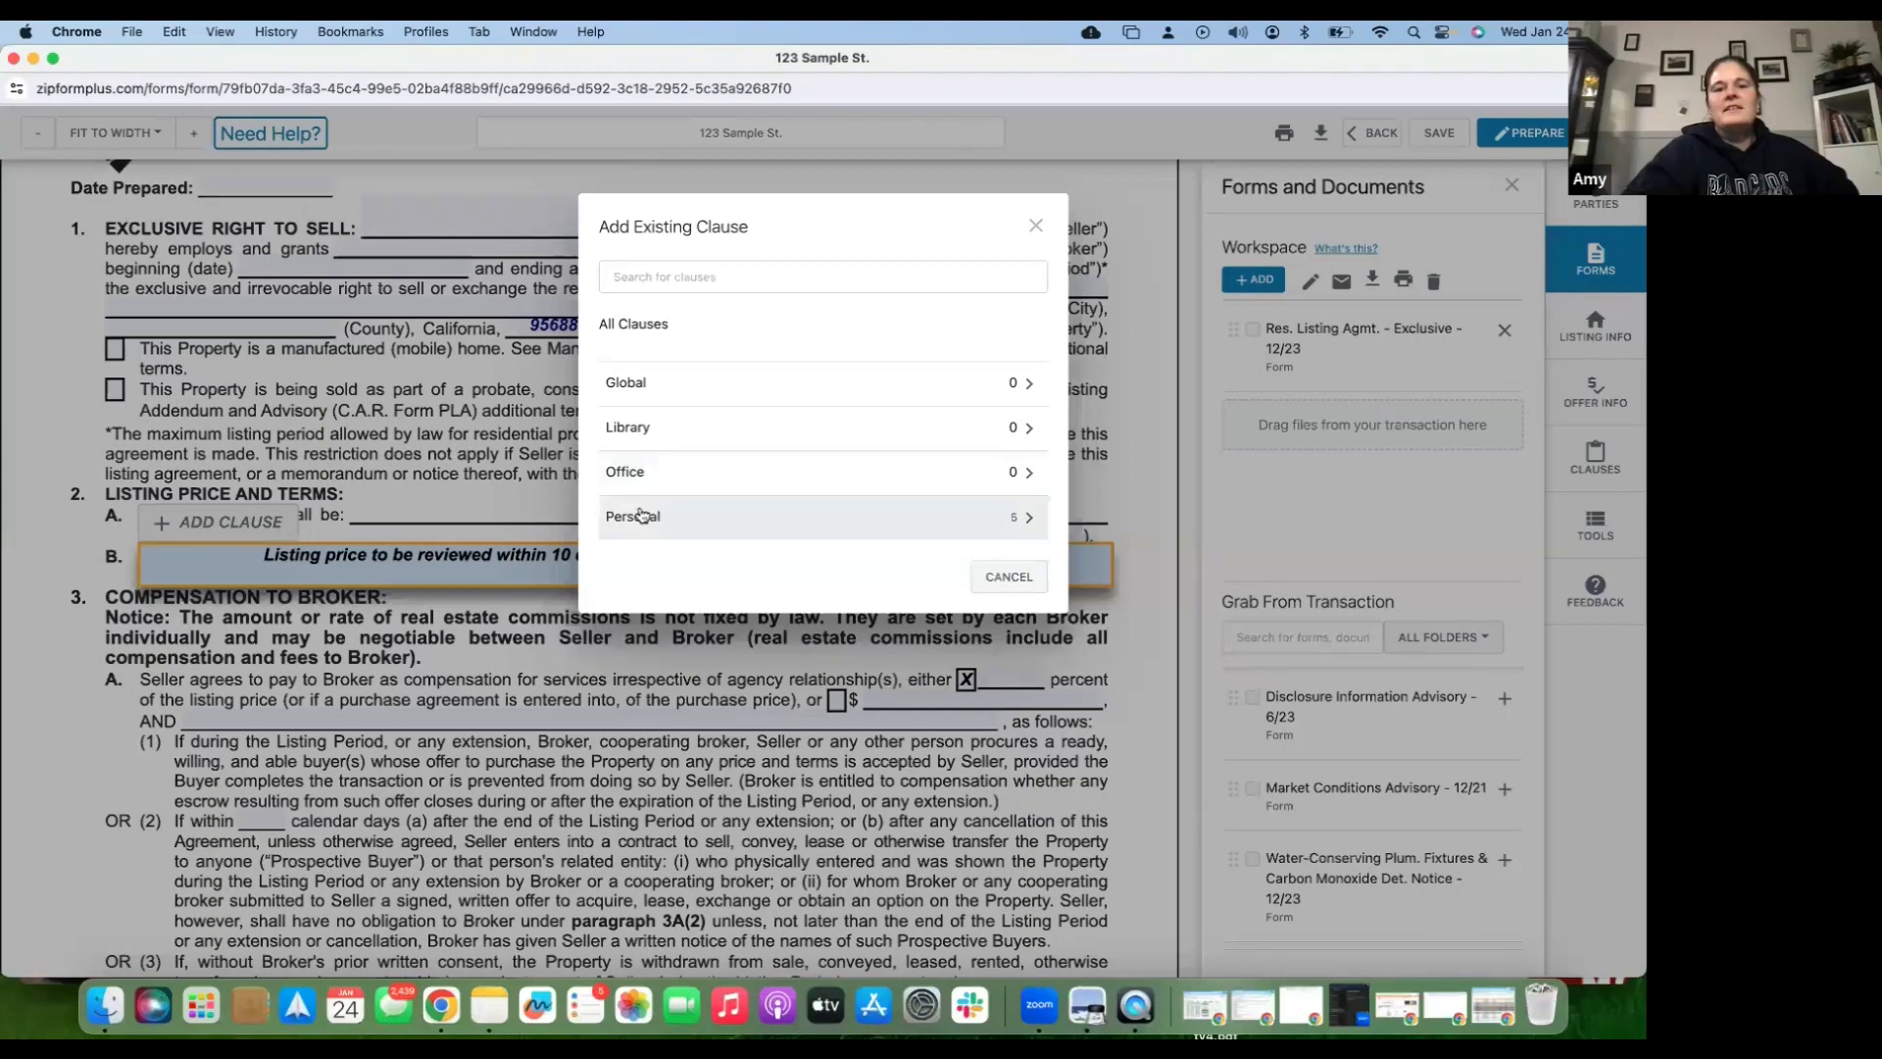
- Insert the List Price Review and Listing Photos/Inspections personal clauses into Listing Terms
click(642, 514)
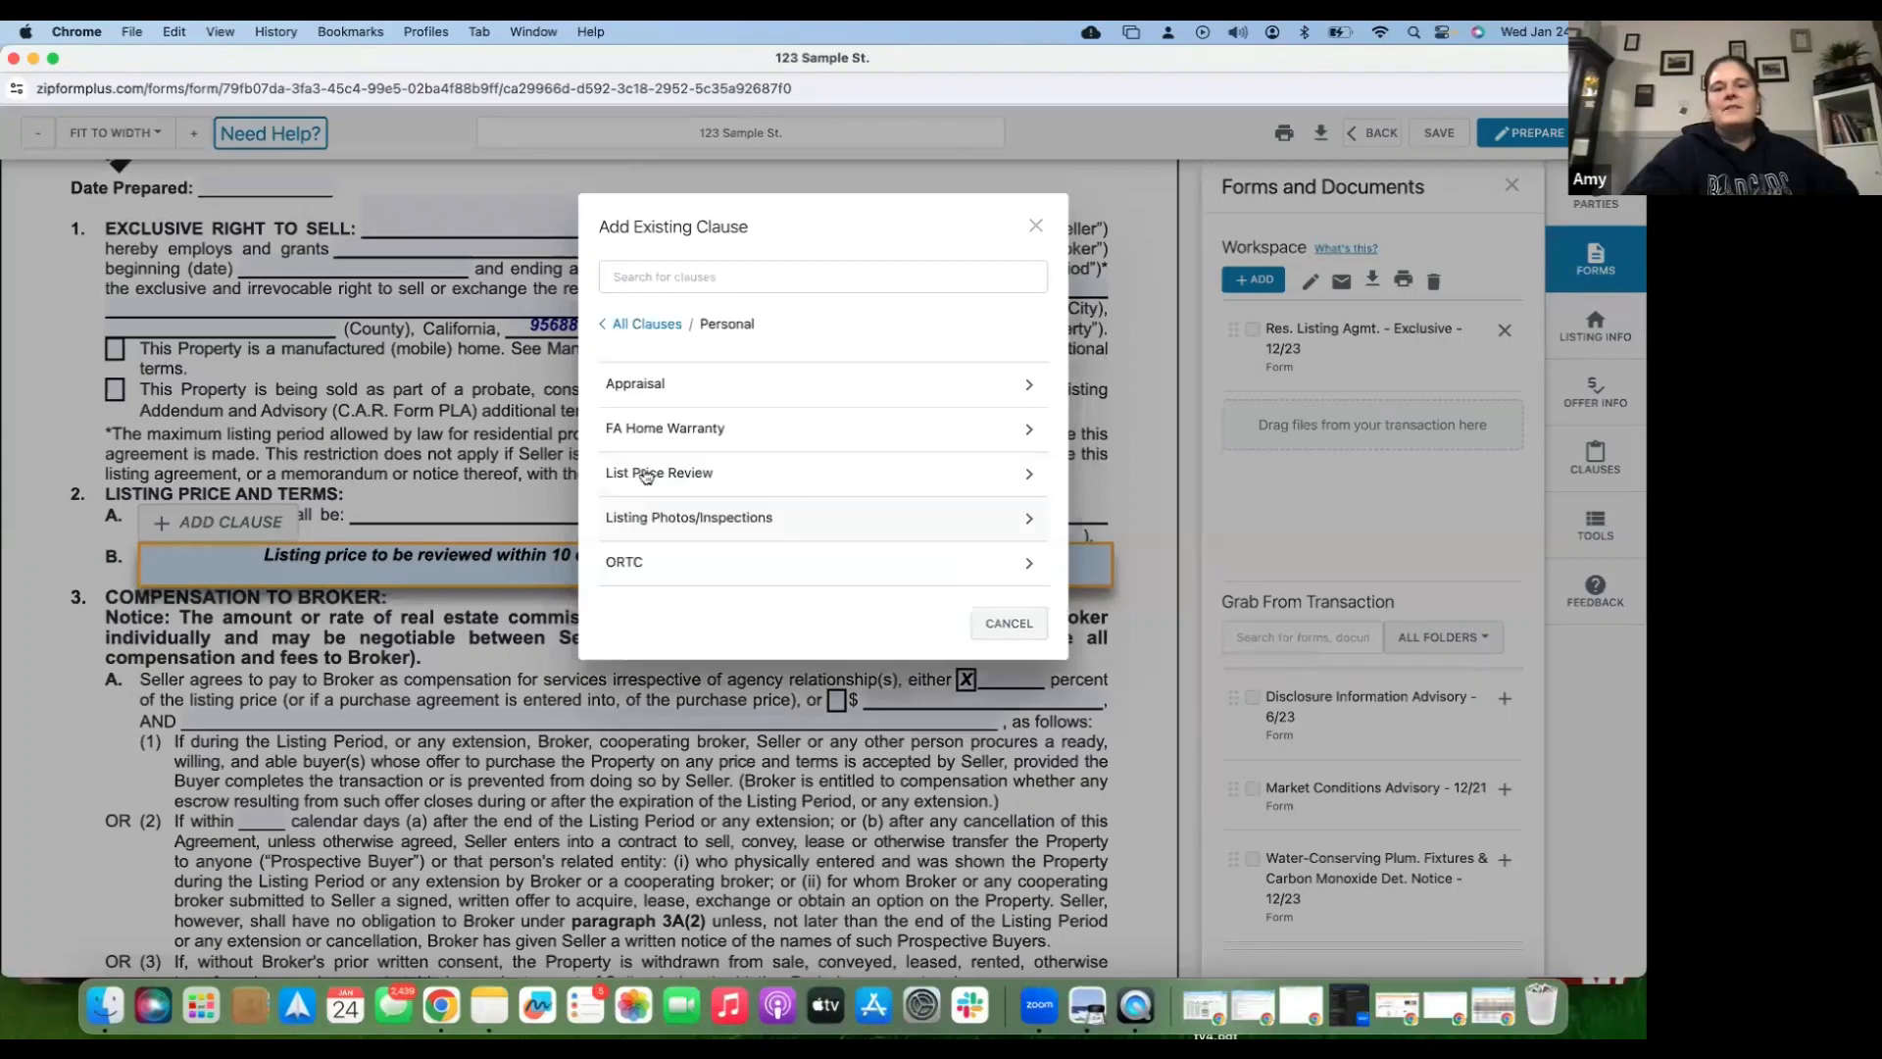
click(646, 474)
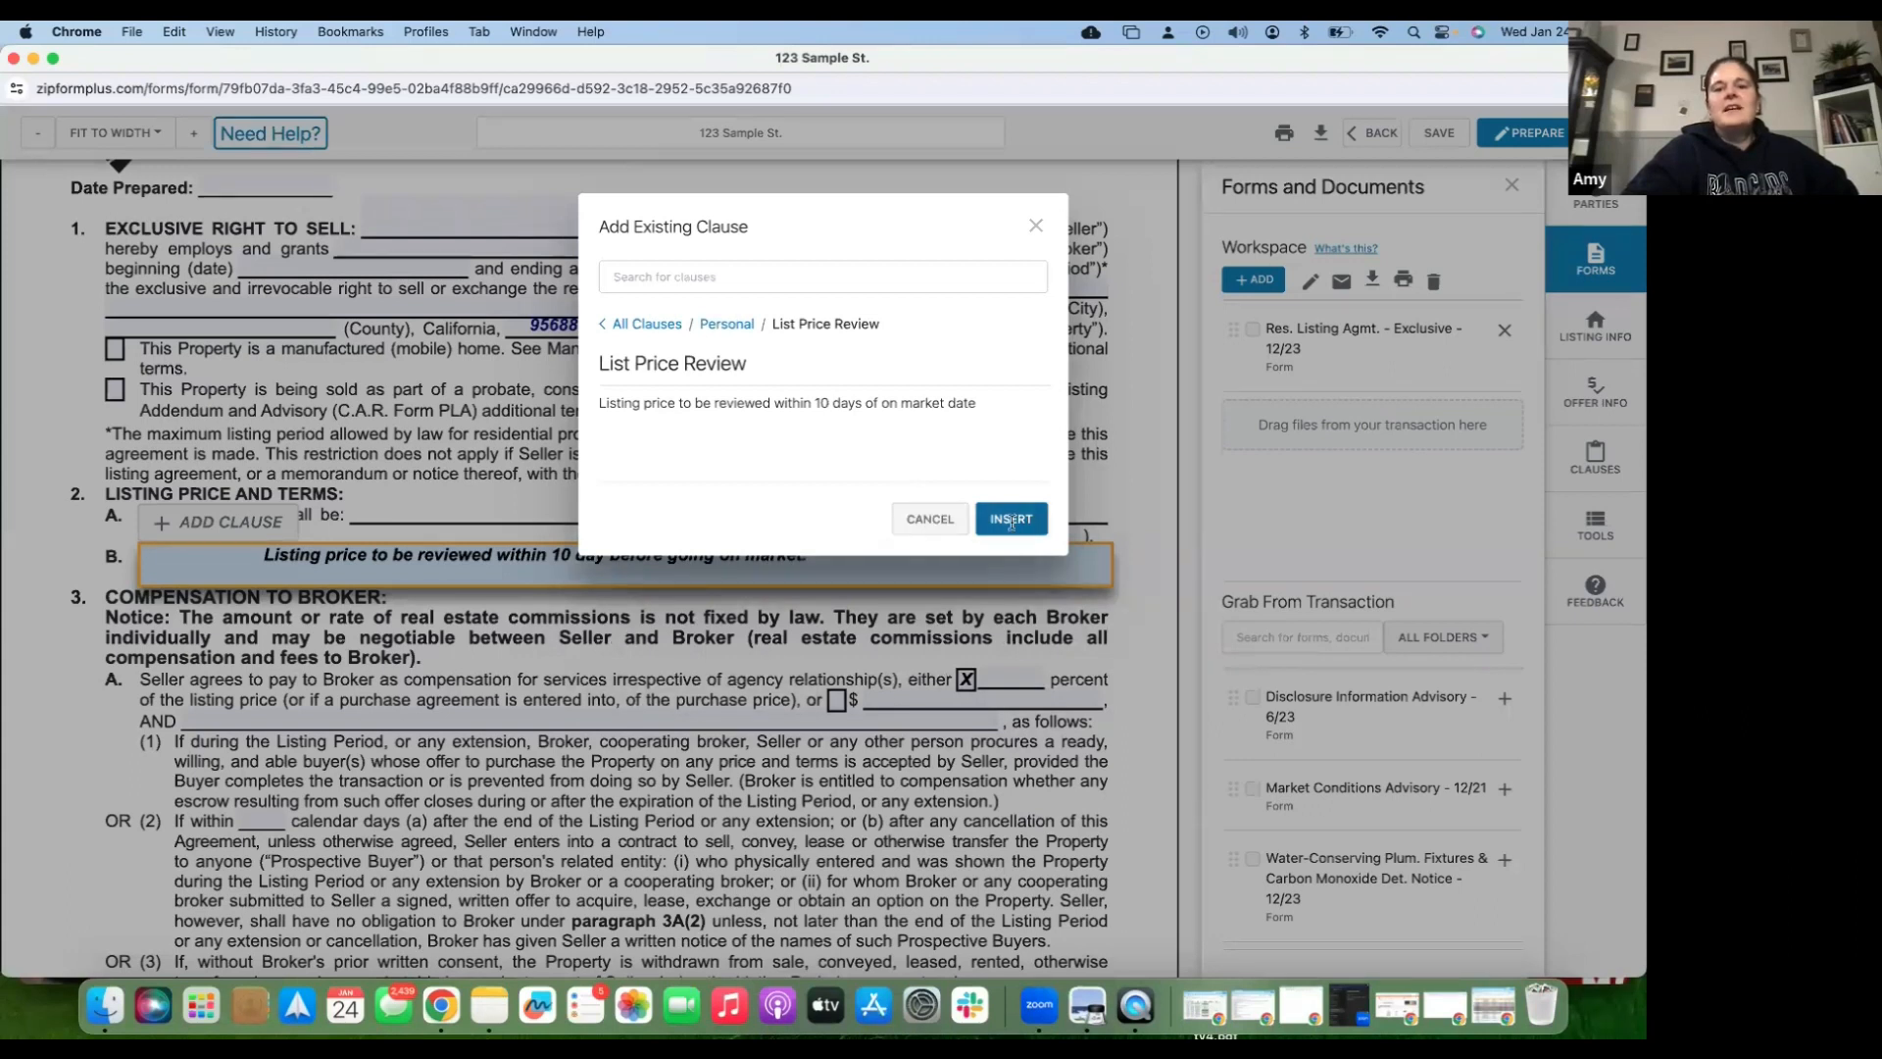
click(1010, 519)
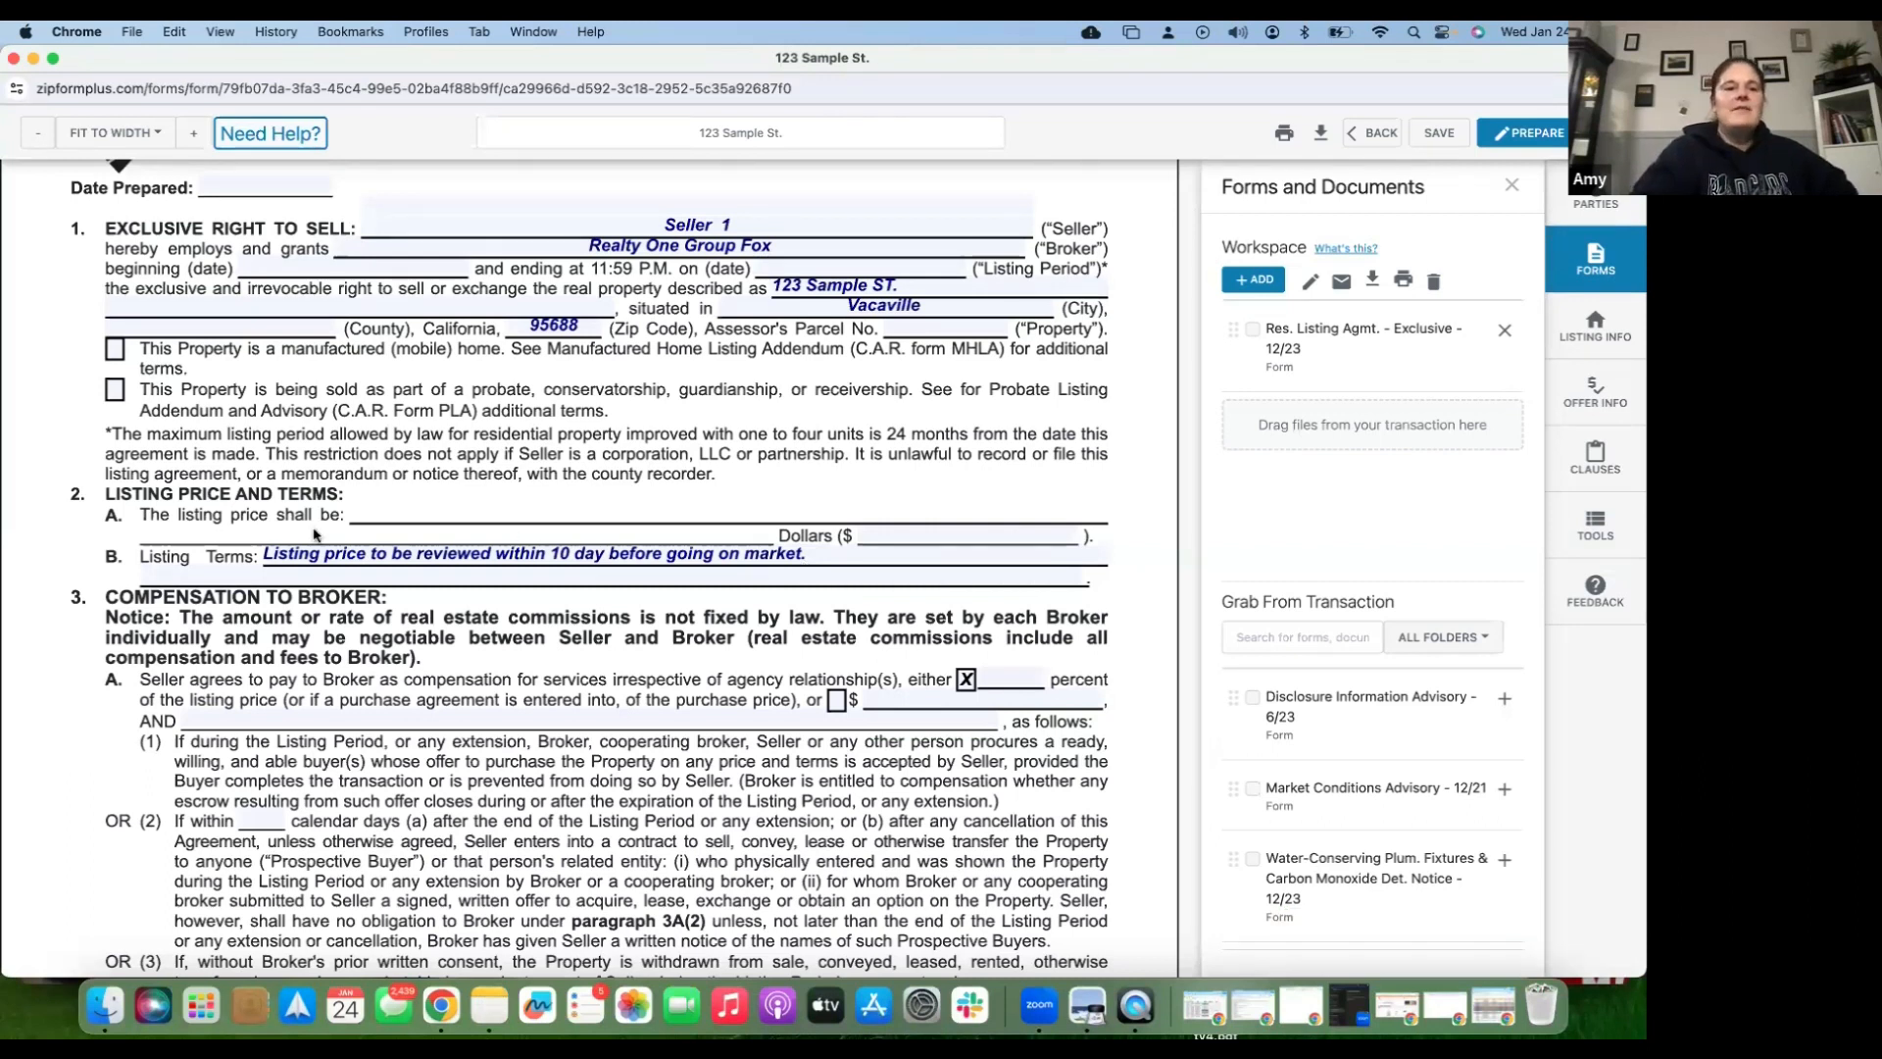
click(253, 527)
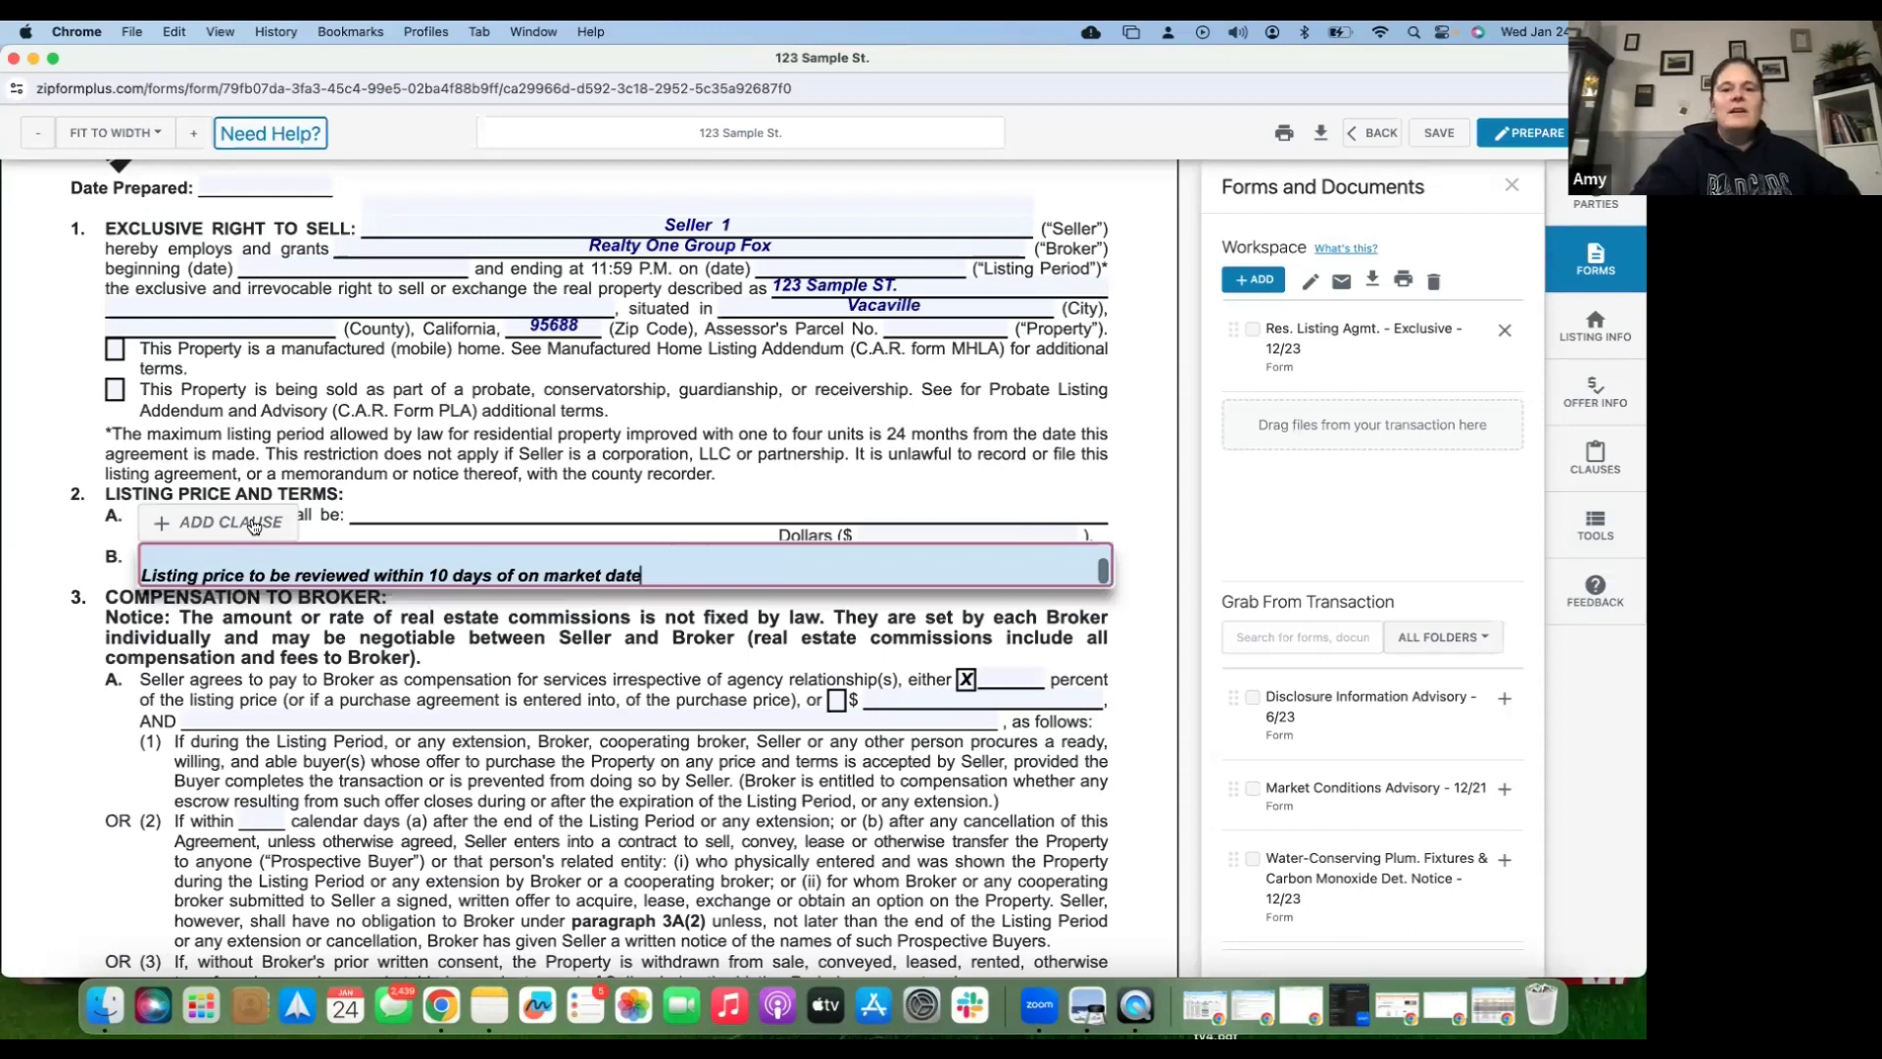
click(231, 522)
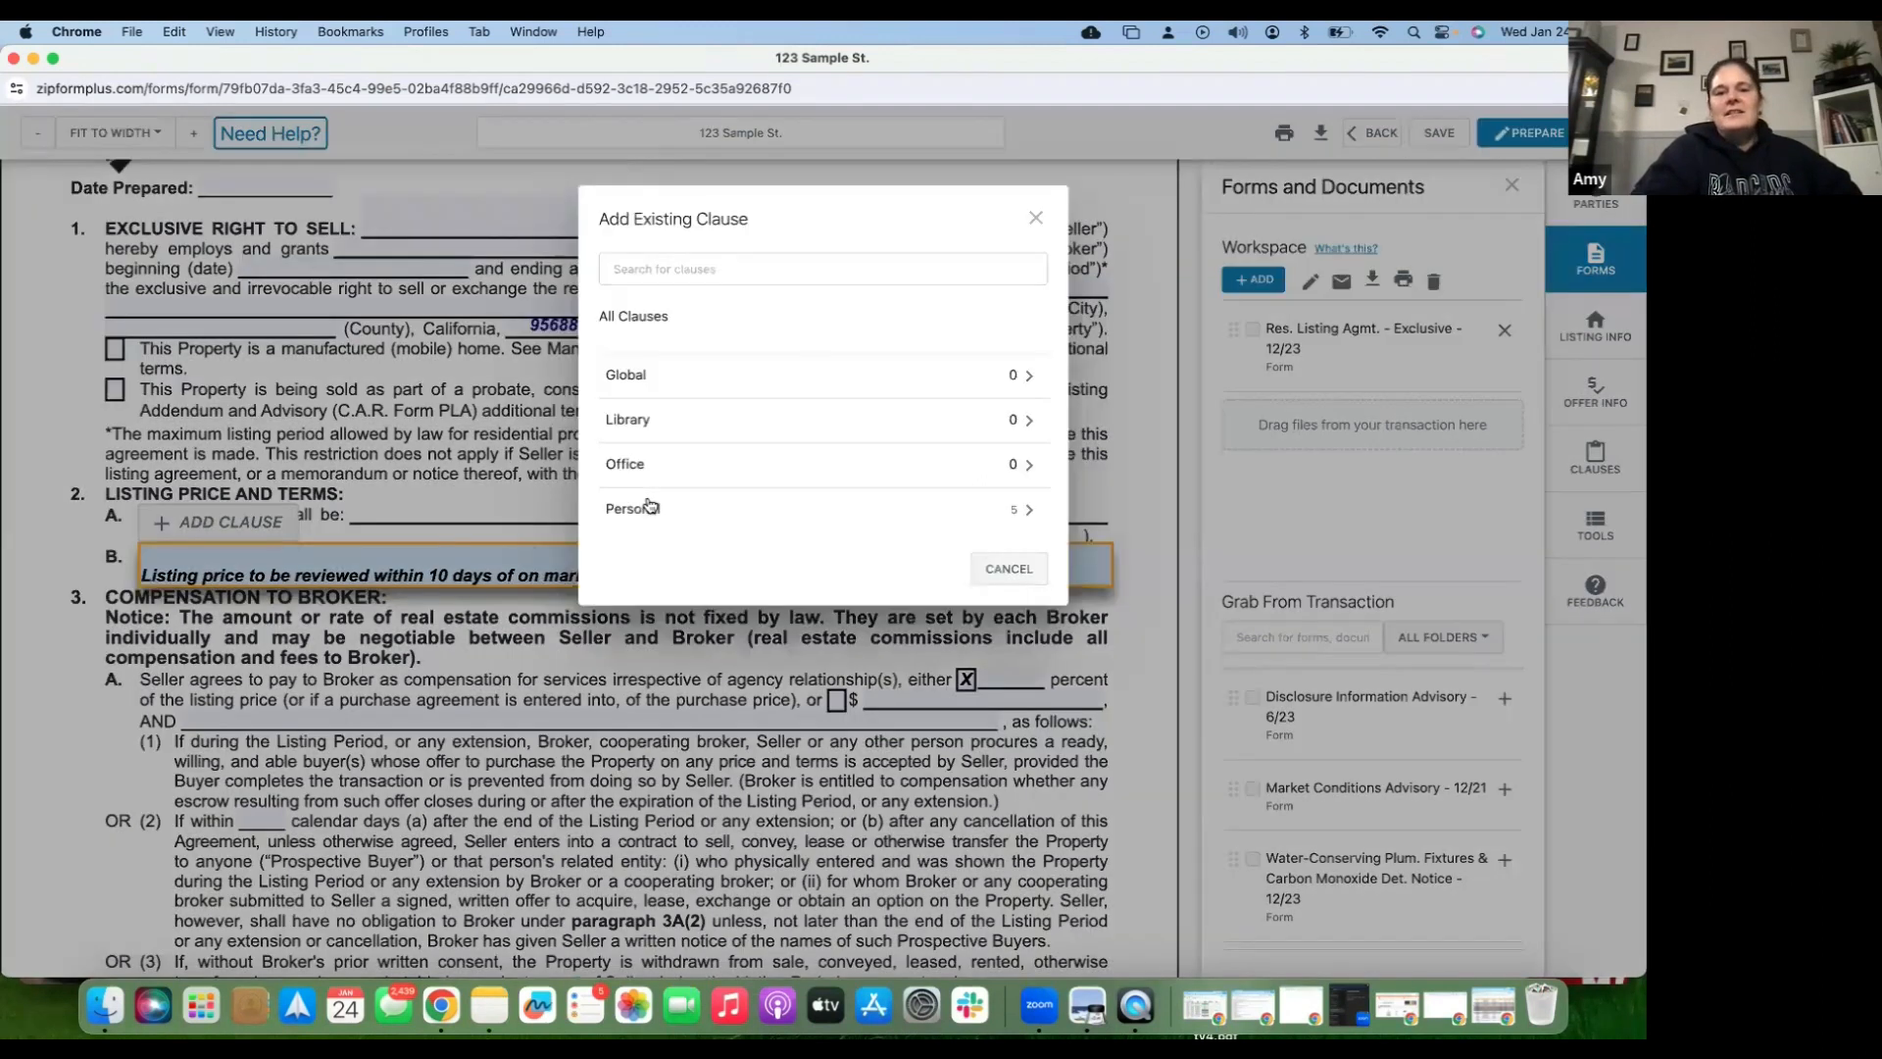
click(653, 509)
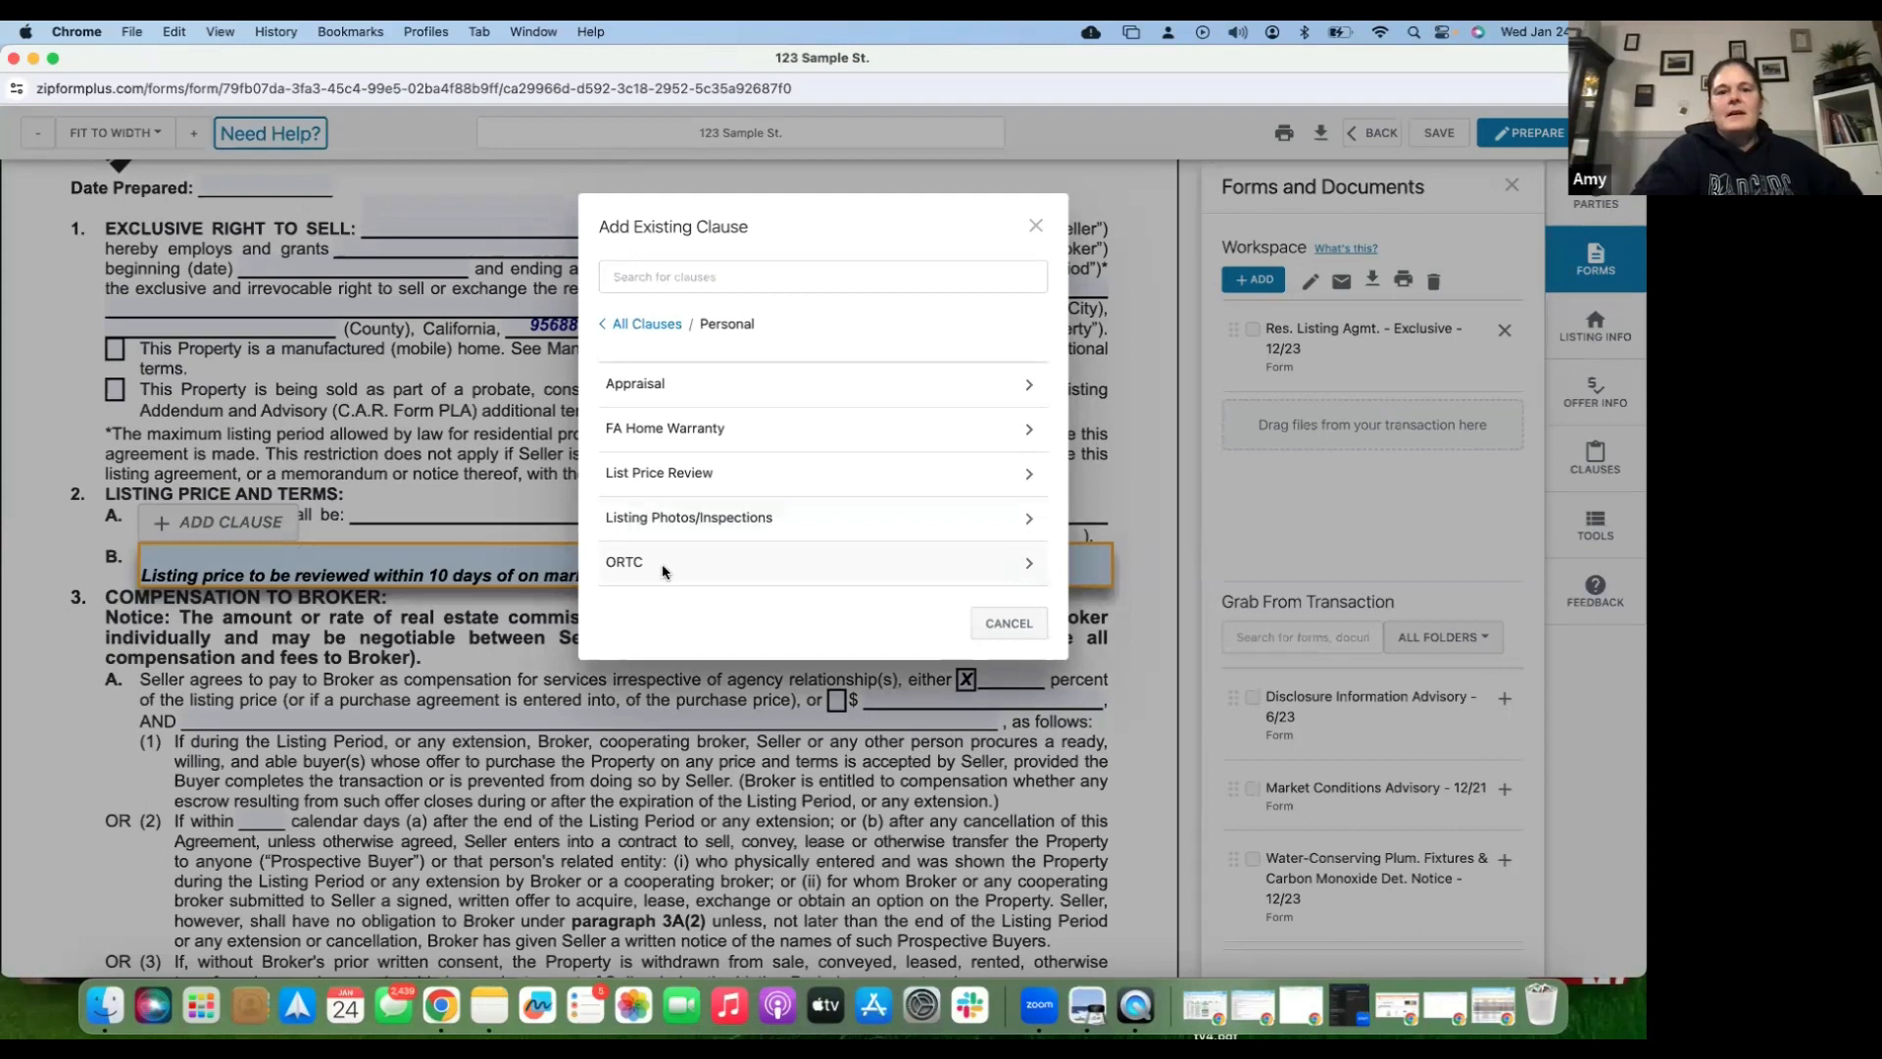
click(664, 573)
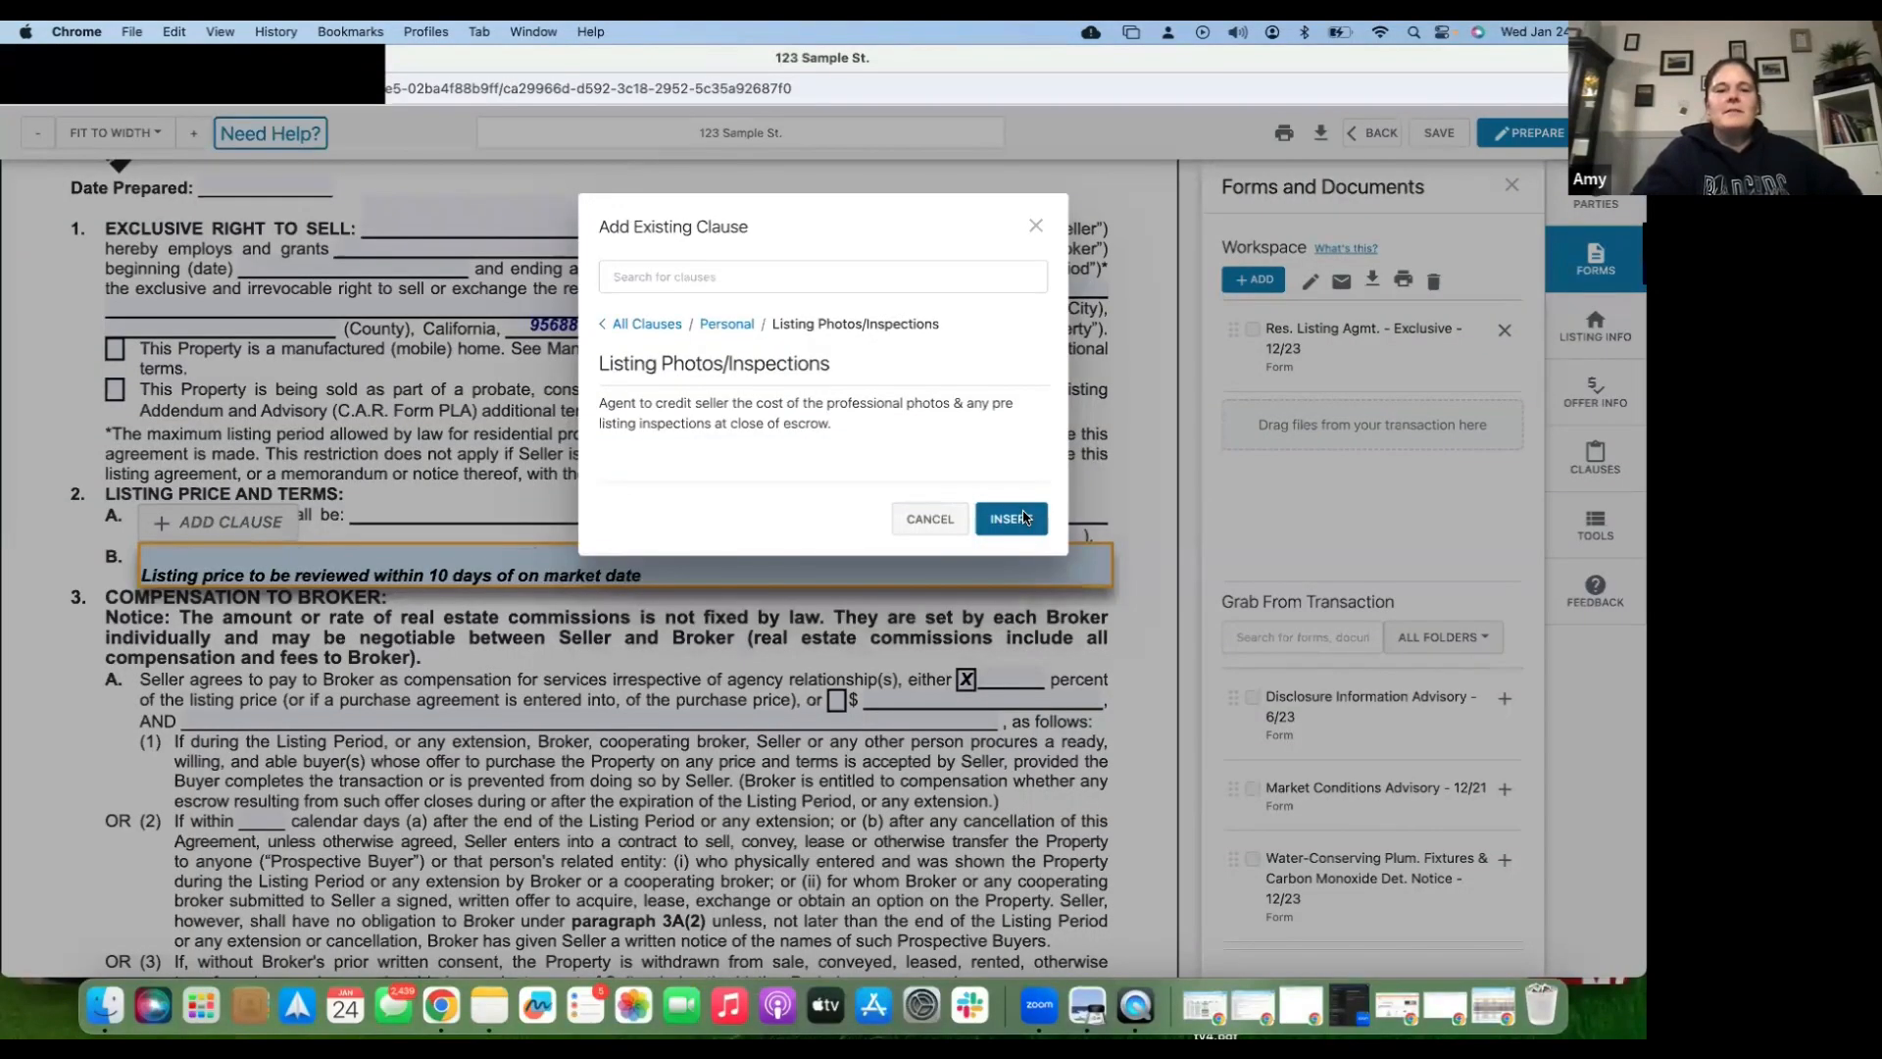
click(1023, 517)
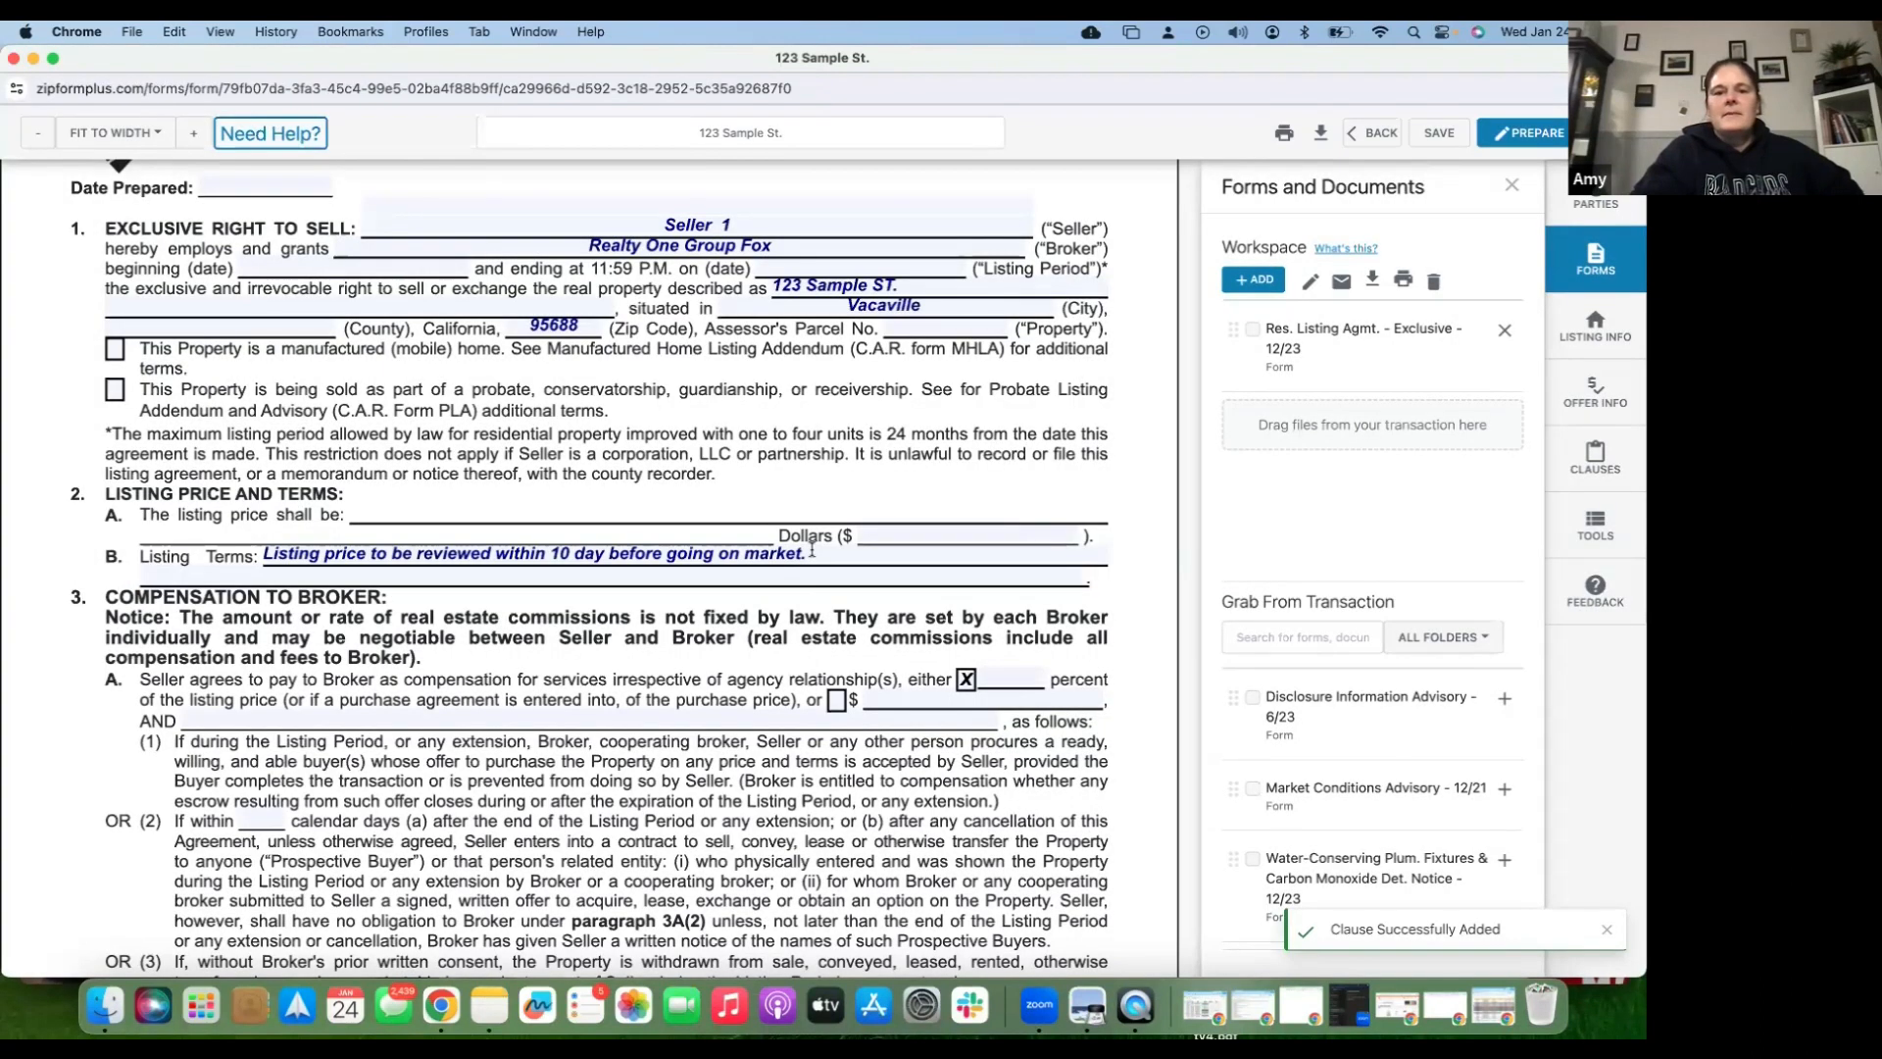
- Delete the List Price Review text so only the photos/inspections credit clause remains
click(602, 542)
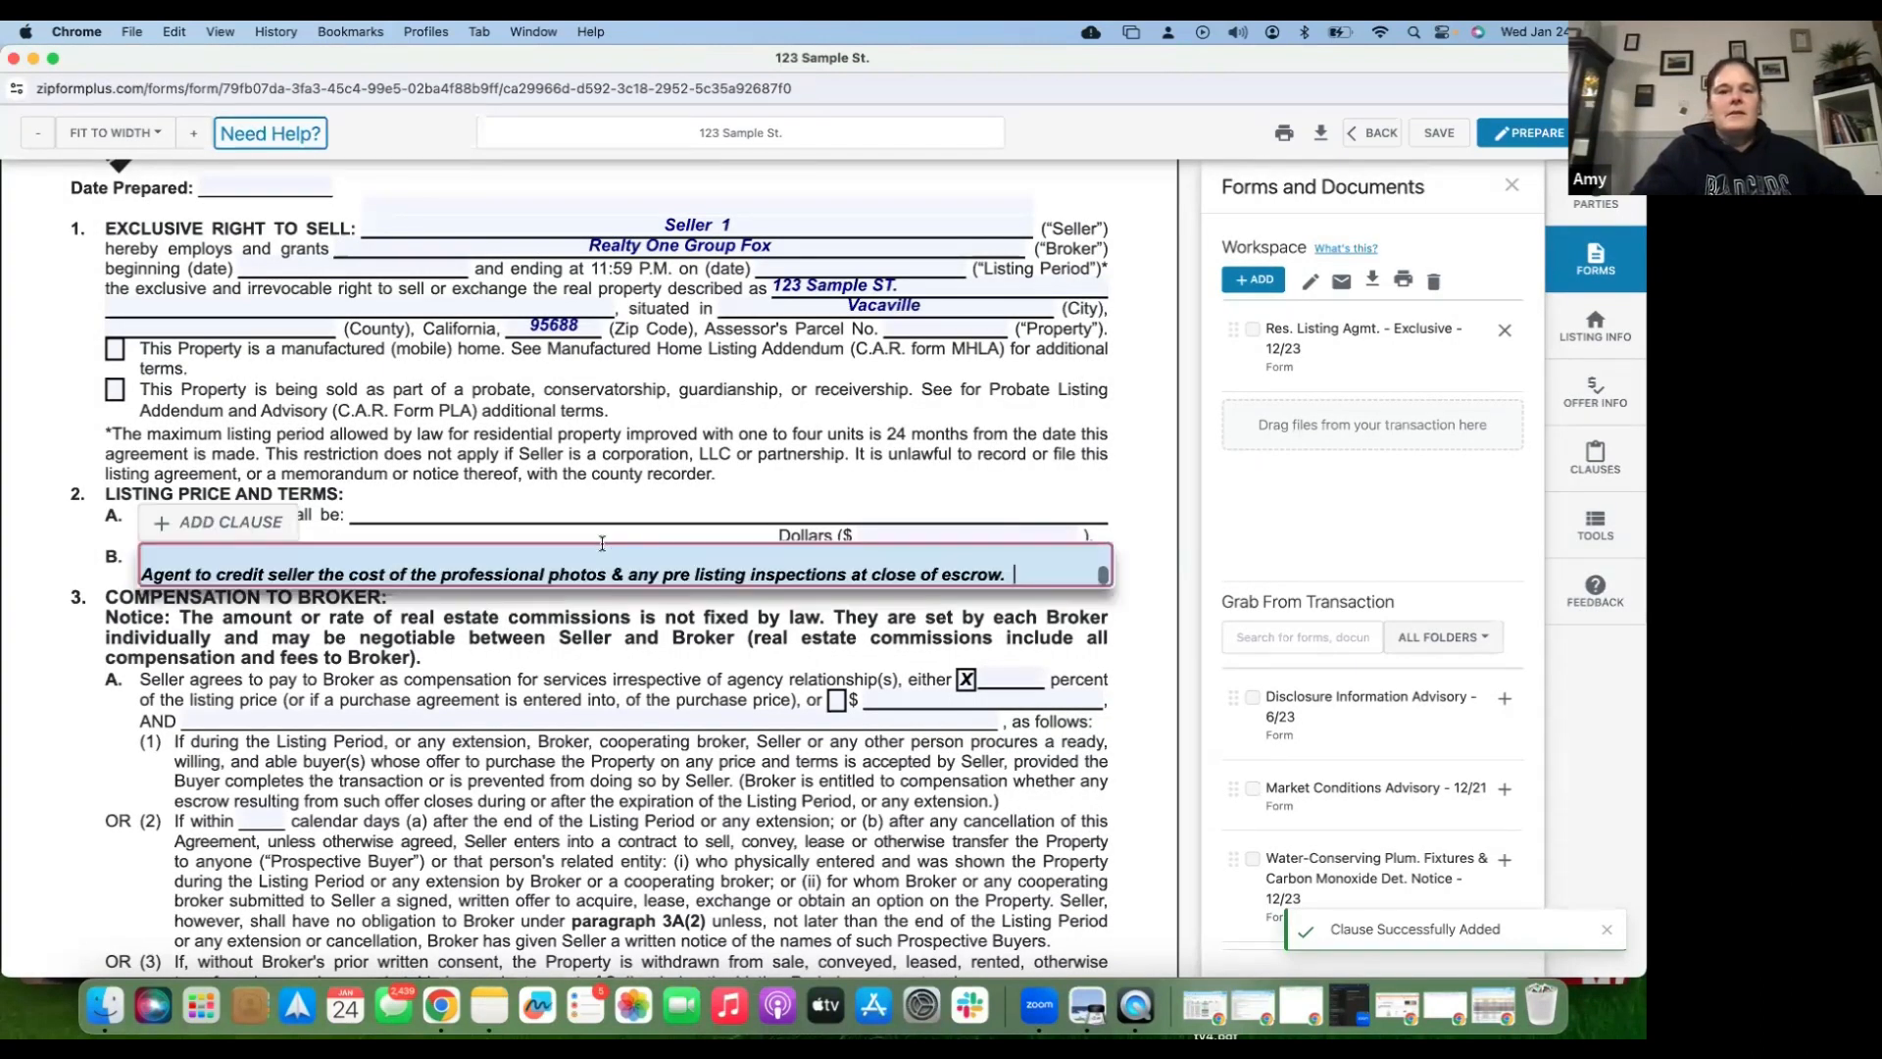
click(142, 575)
key(BackSpace)
key(BackSpace)
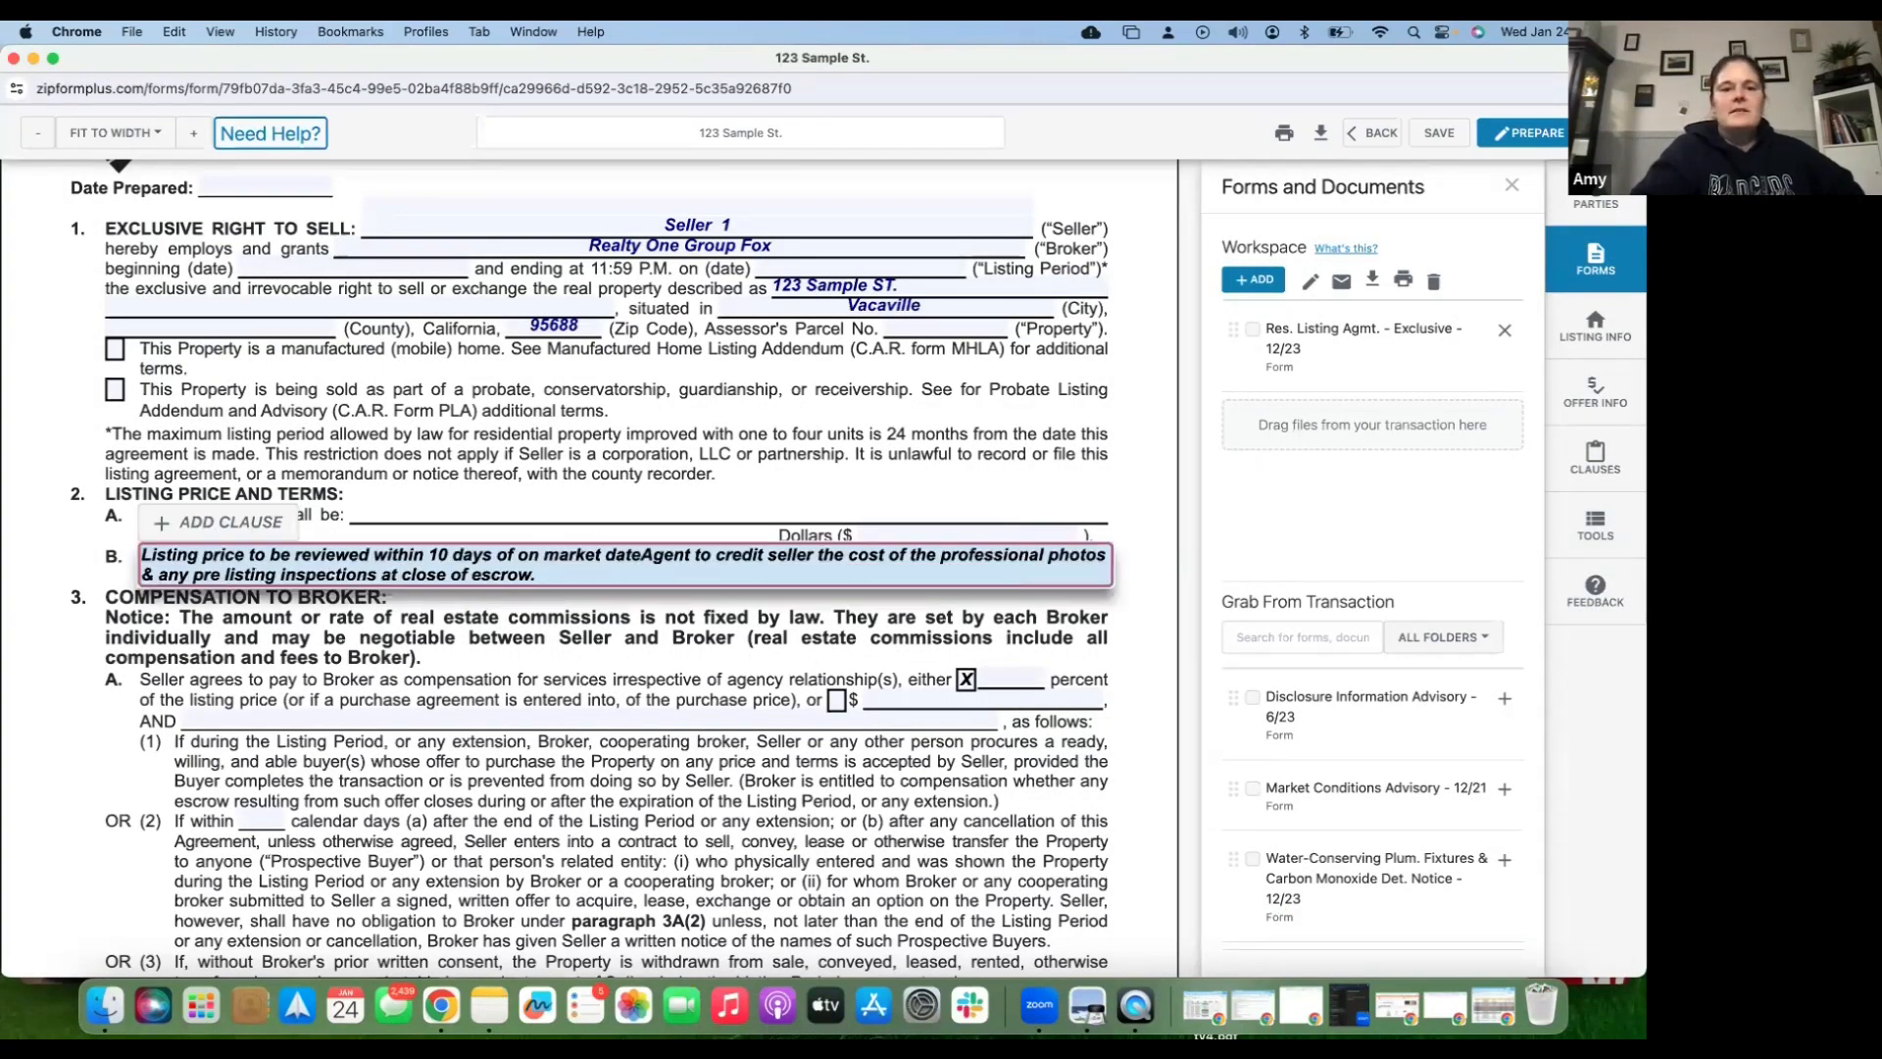
key(BackSpace)
key(BackSpace)
key(BackSpace)
key(BackSpace)
key(BackSpace)
key(BackSpace)
key(BackSpace)
key(BackSpace)
key(BackSpace)
key(BackSpace)
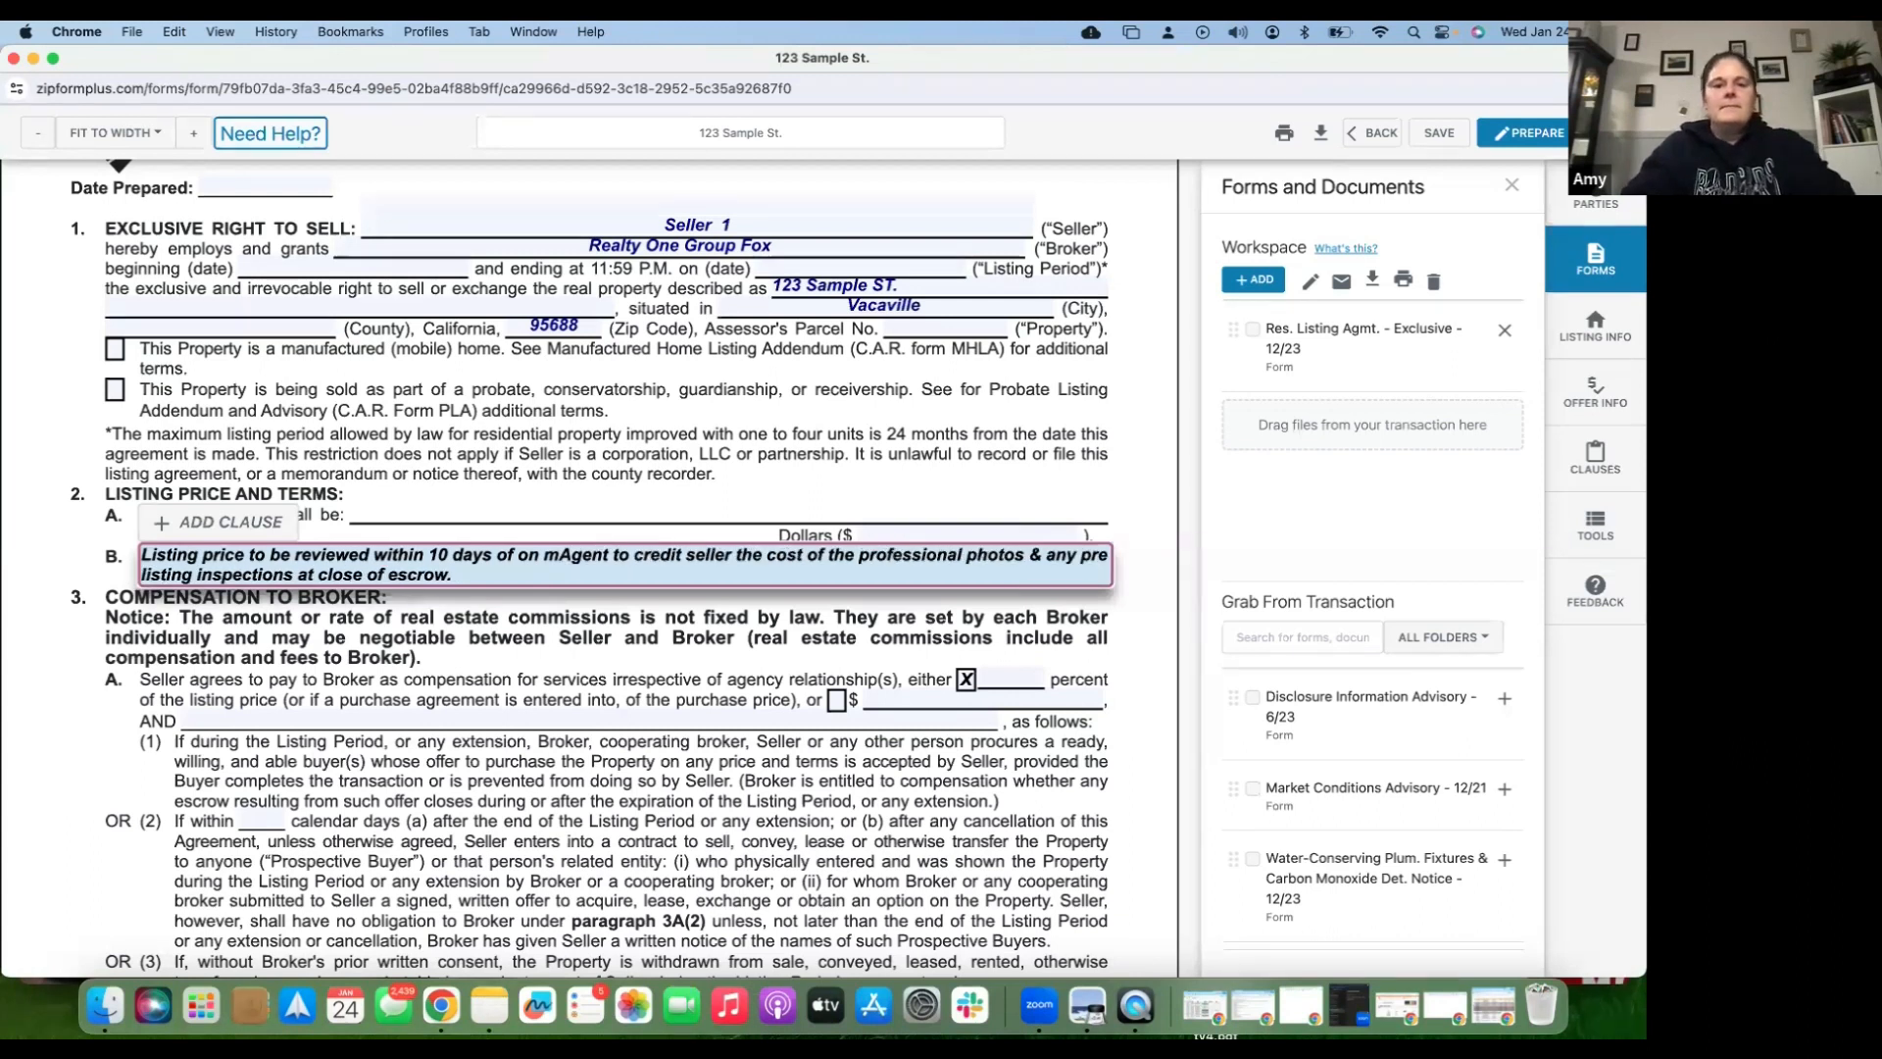
key(BackSpace)
key(BackSpace)
key(BackSpace)
key(BackSpace)
key(BackSpace)
key(BackSpace)
key(BackSpace)
key(BackSpace)
key(BackSpace)
key(BackSpace)
key(BackSpace)
key(BackSpace)
key(BackSpace)
key(BackSpace)
key(BackSpace)
key(BackSpace)
key(BackSpace)
key(BackSpace)
key(BackSpace)
key(BackSpace)
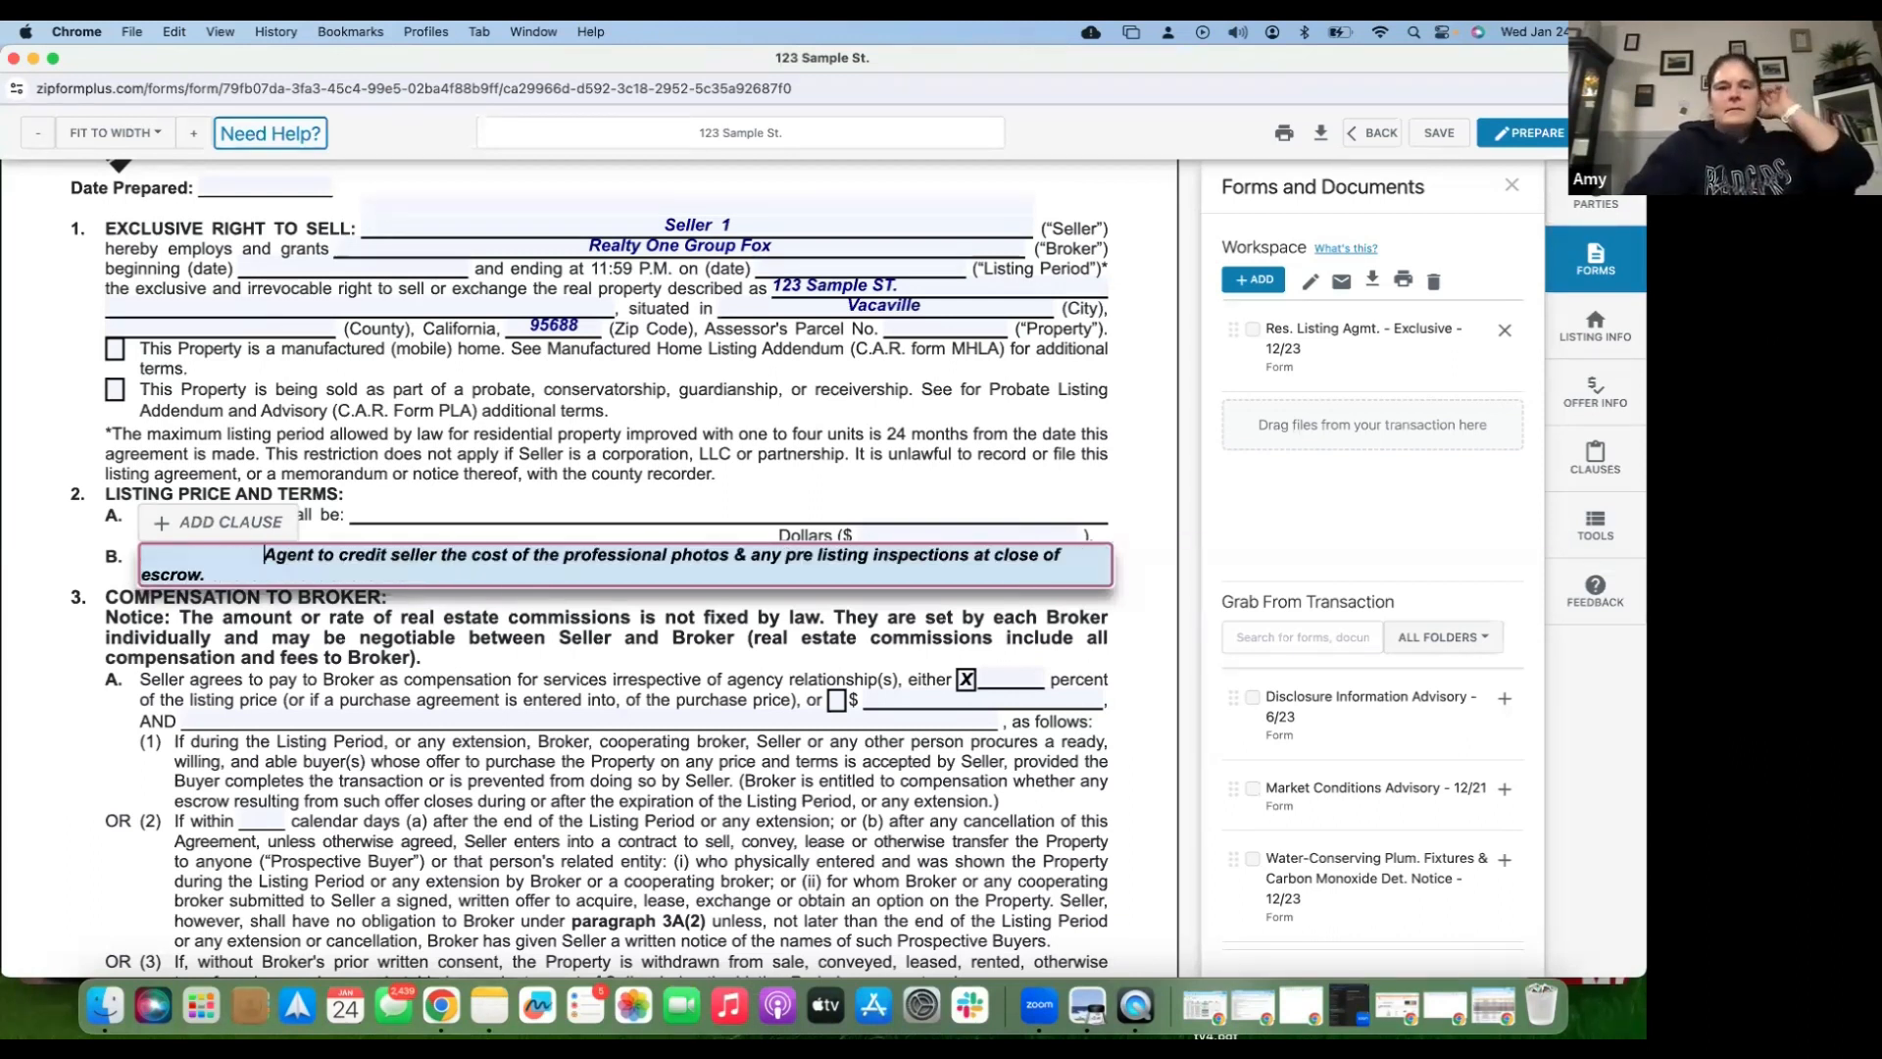
click(382, 519)
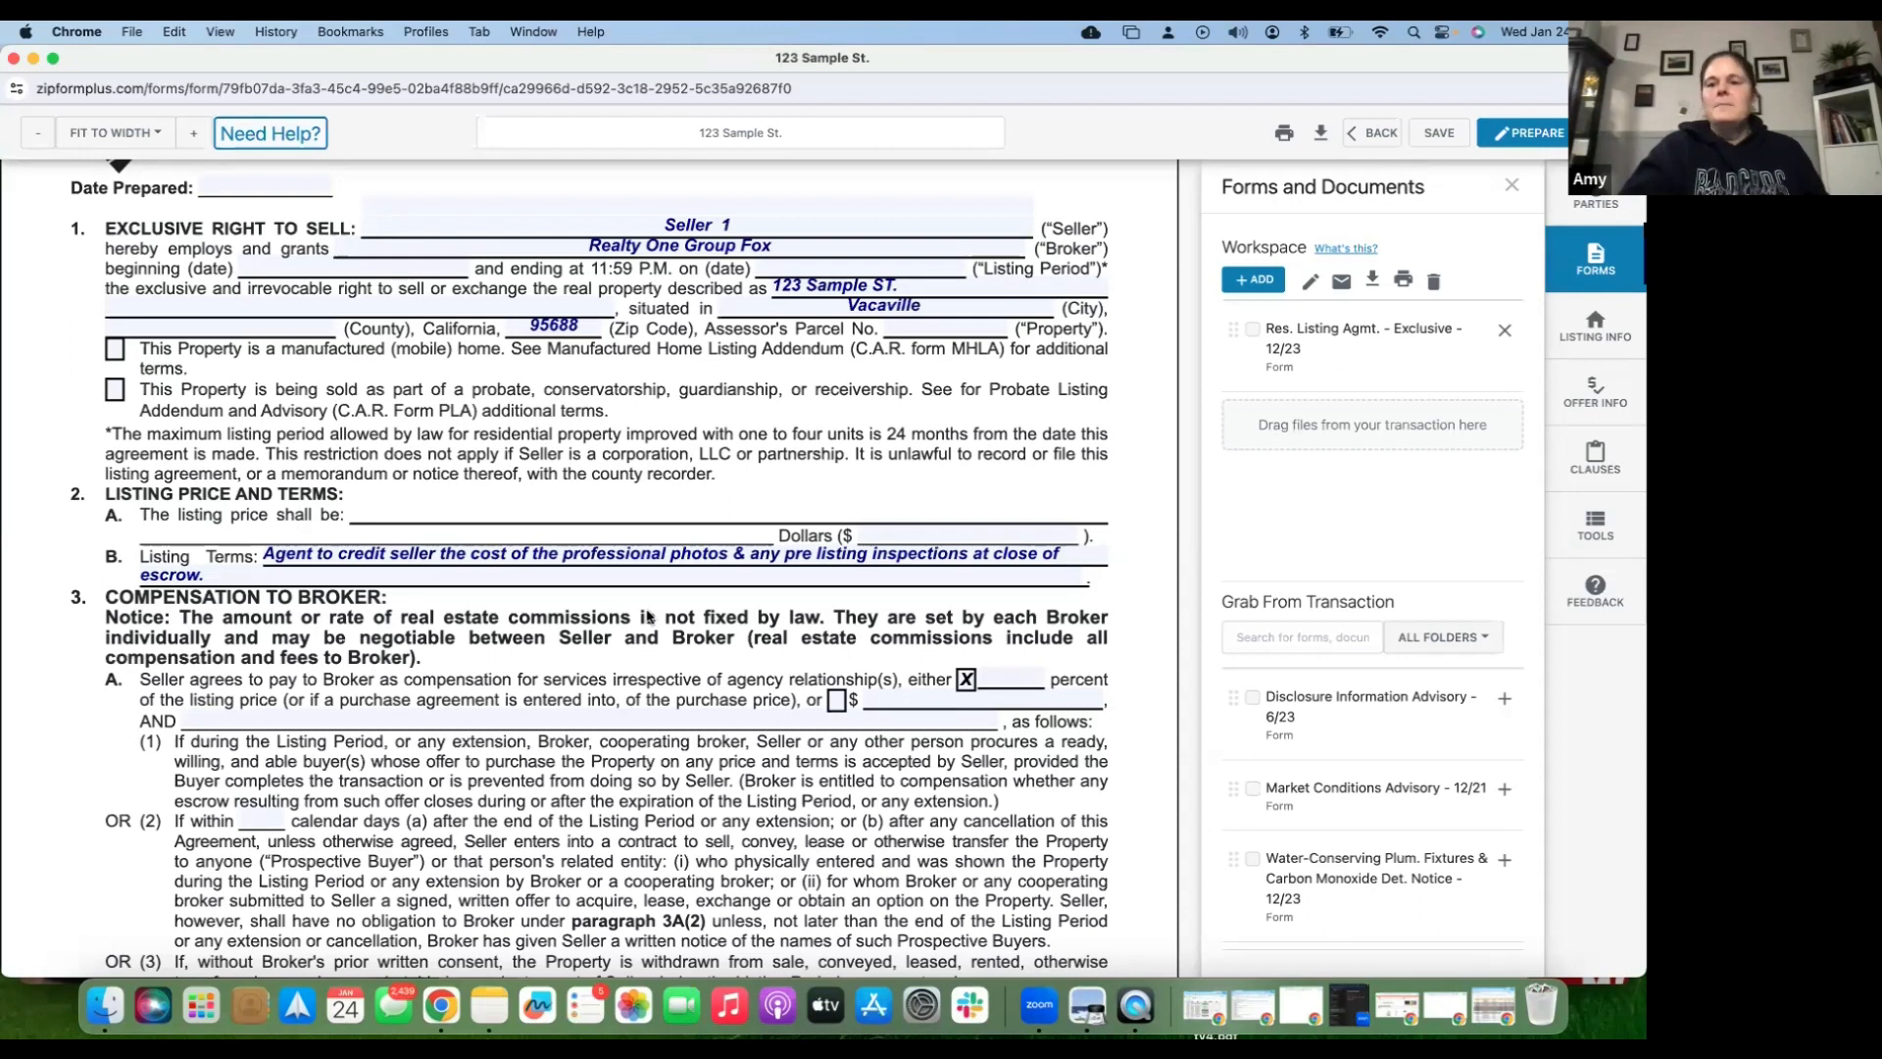
scroll(647, 617, up, 1)
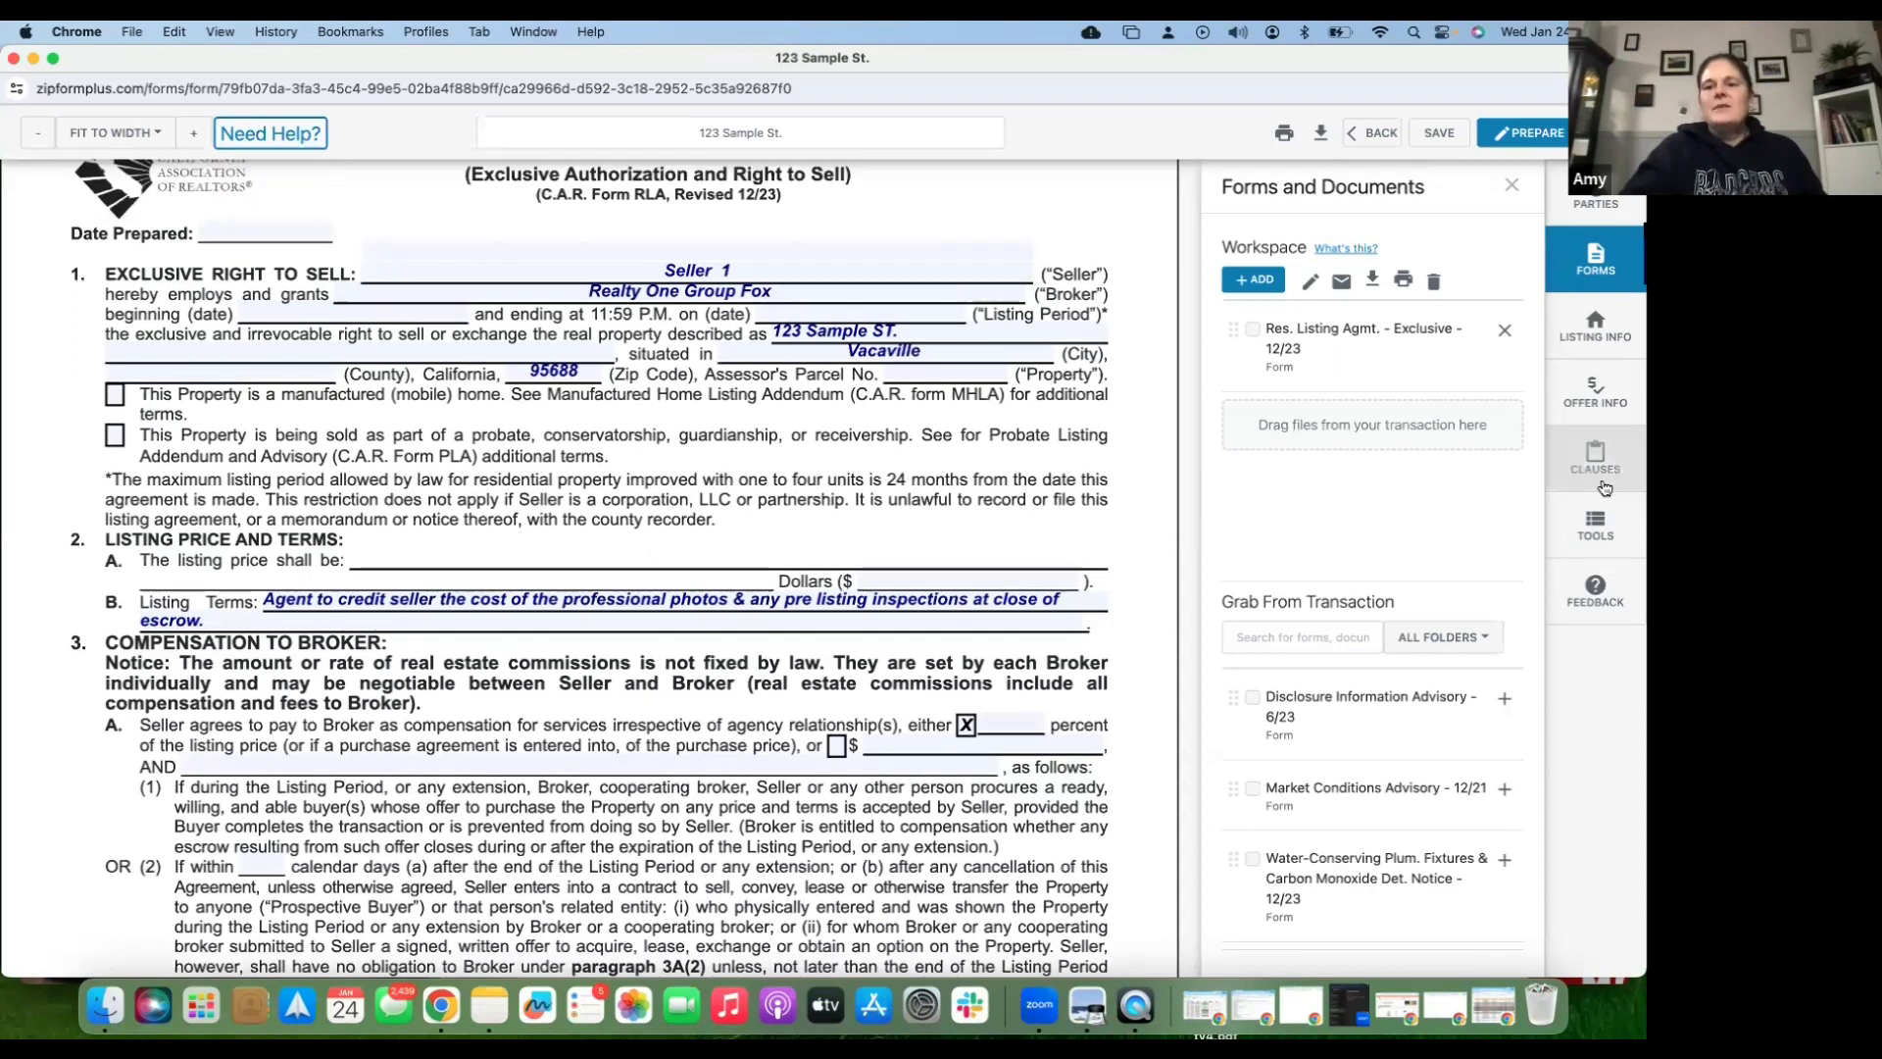
- Exit the listing agreement, discarding changes with NO in Save Changes
click(1604, 488)
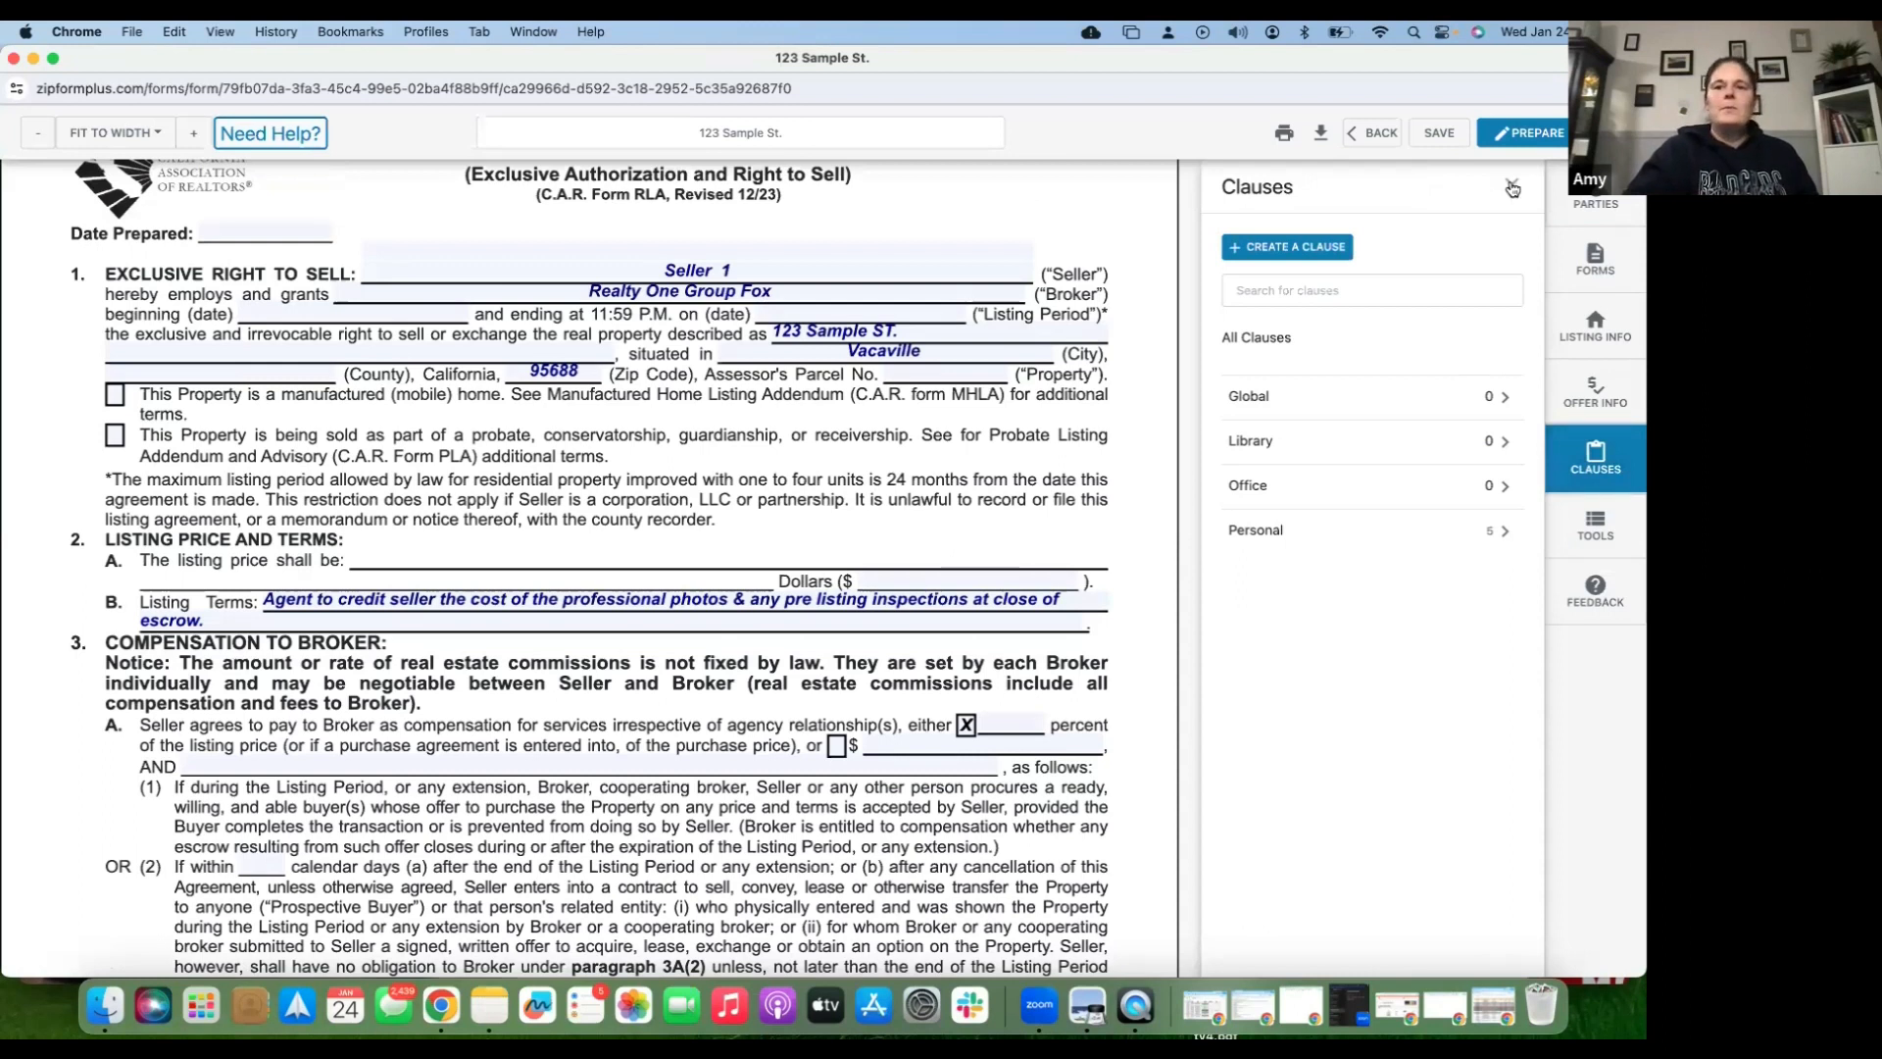
click(1376, 135)
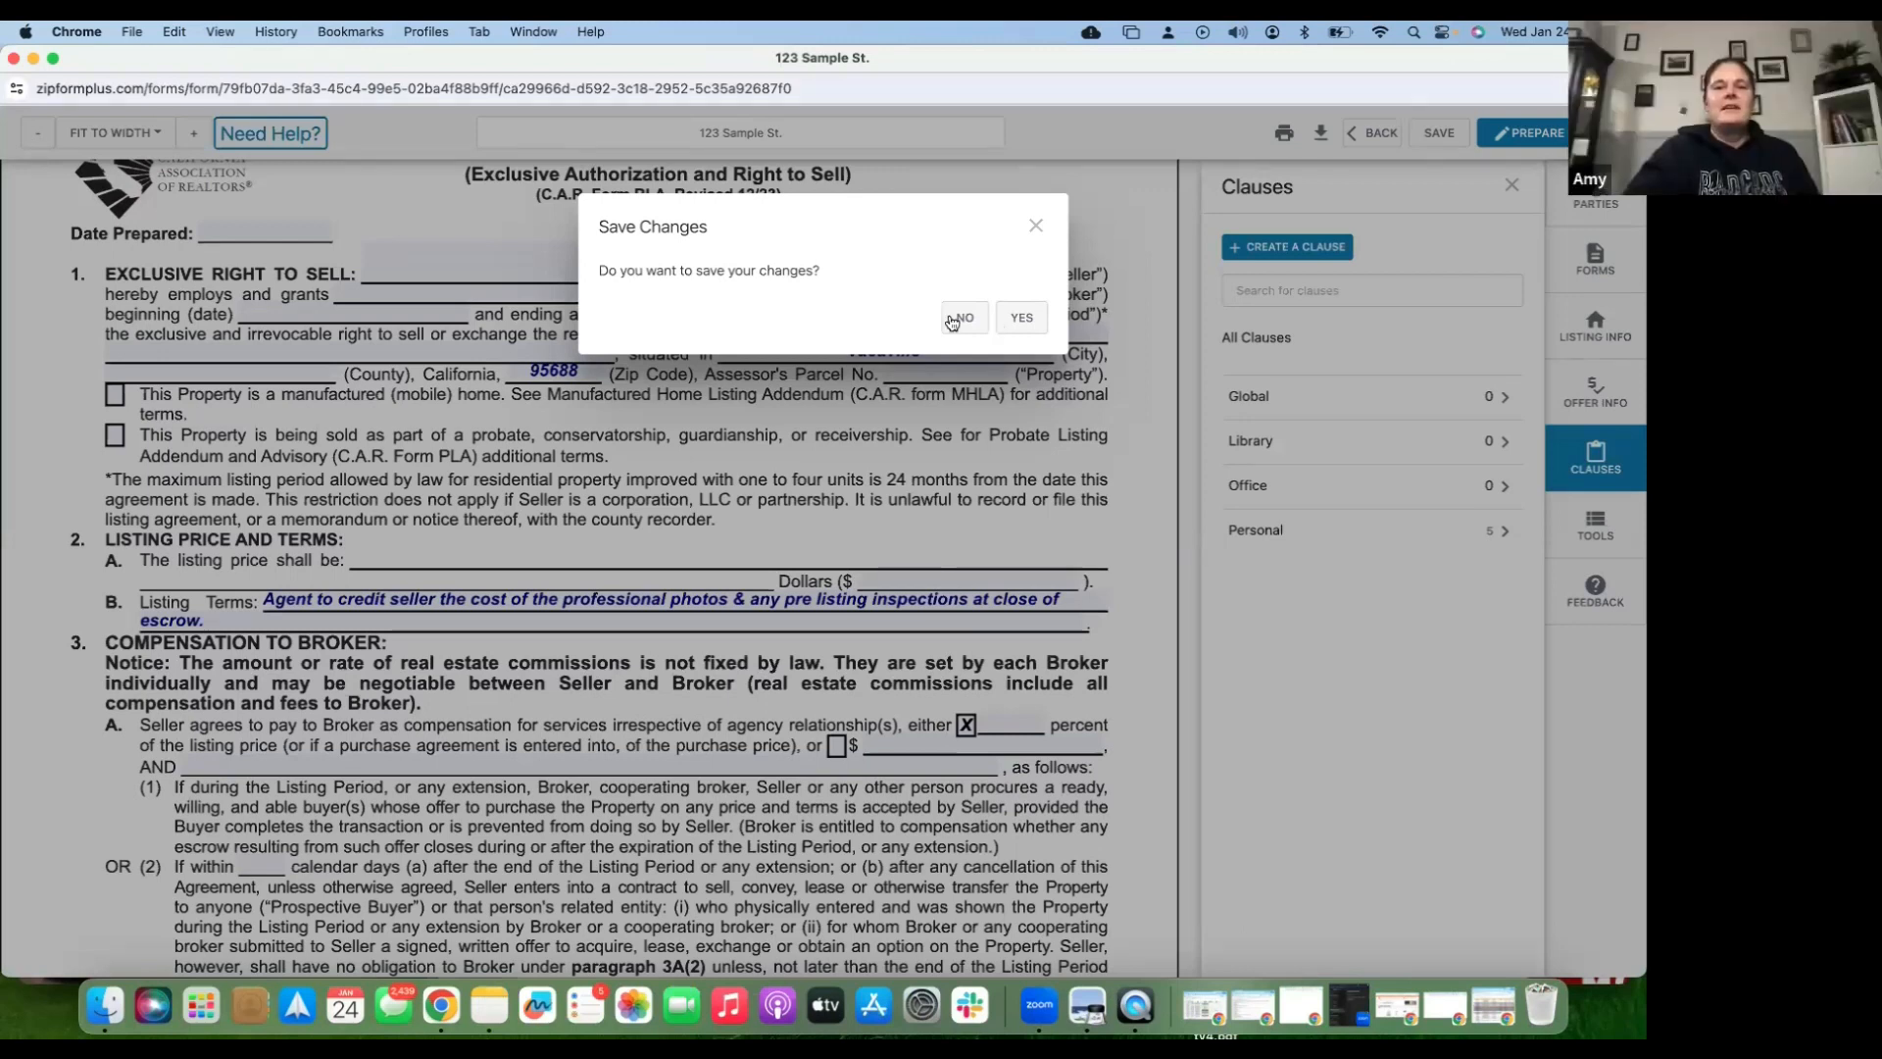
click(953, 320)
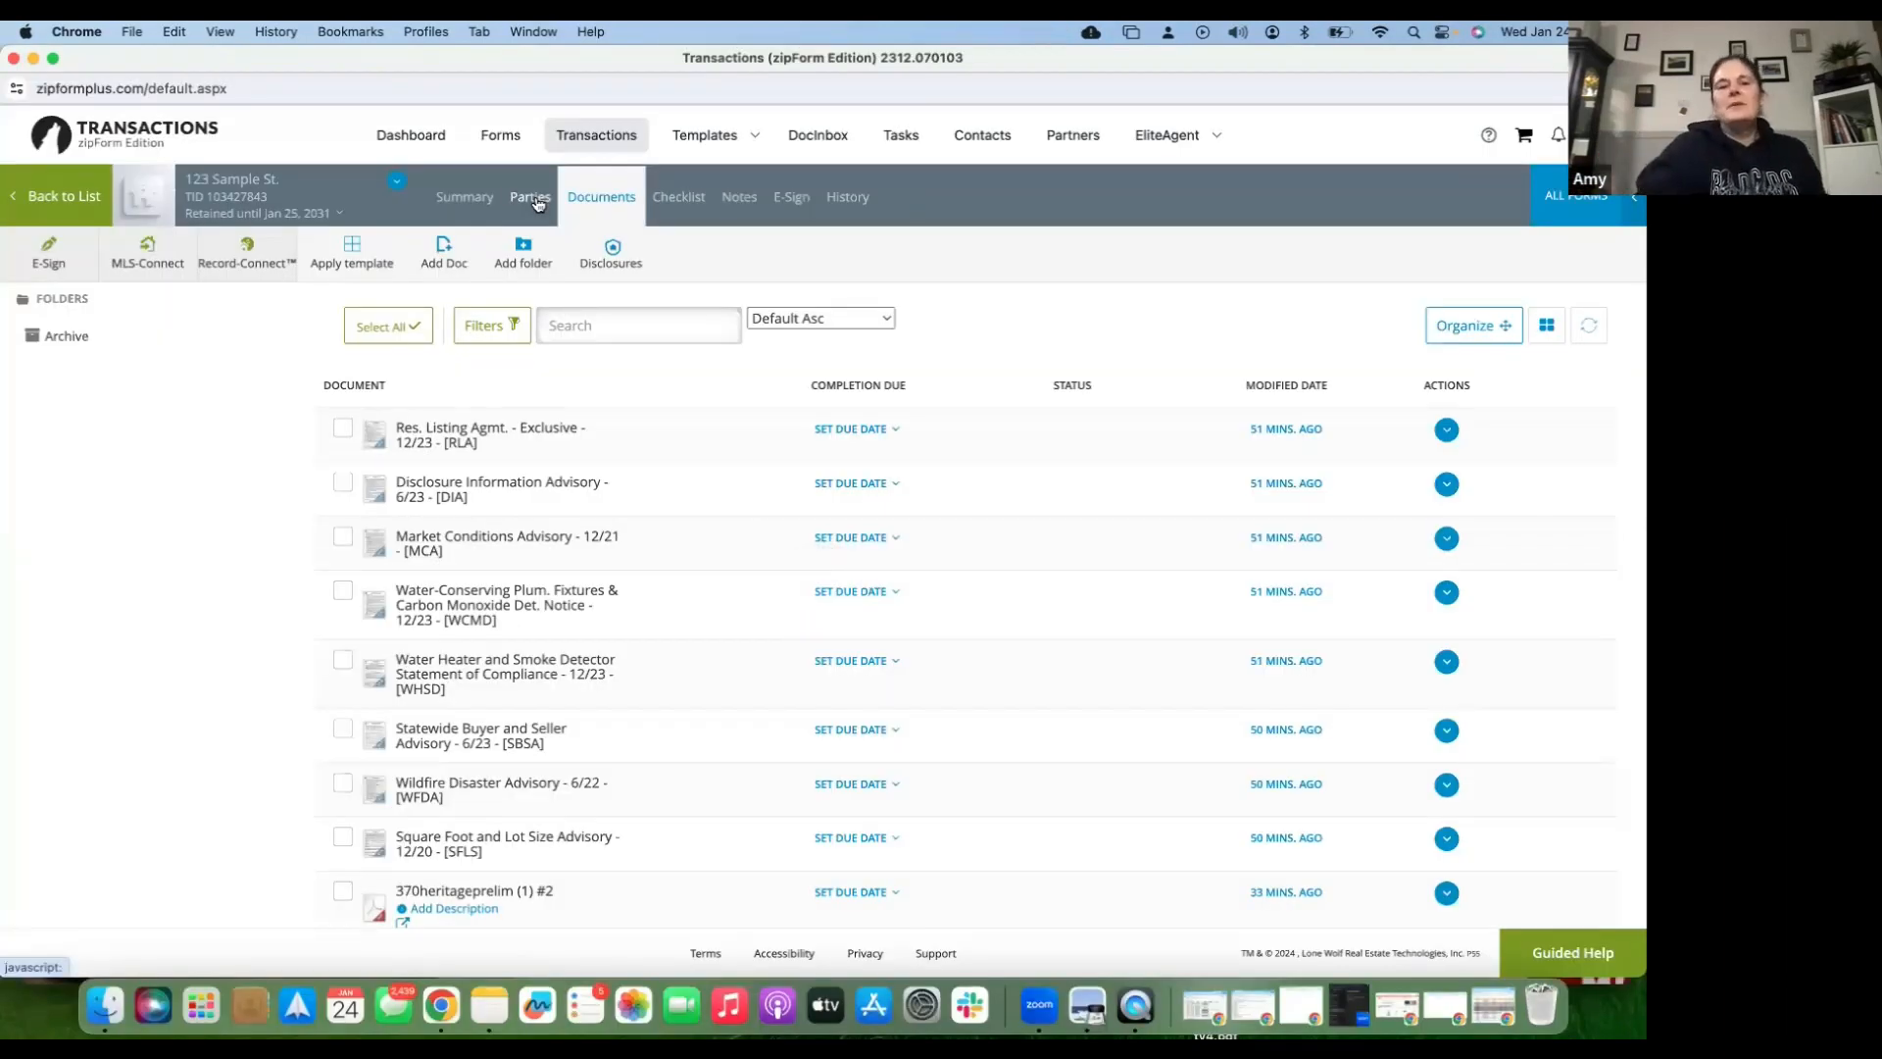
- Add a new party on the Parties tab with first name 'Seller' and last name 'Two'
click(537, 203)
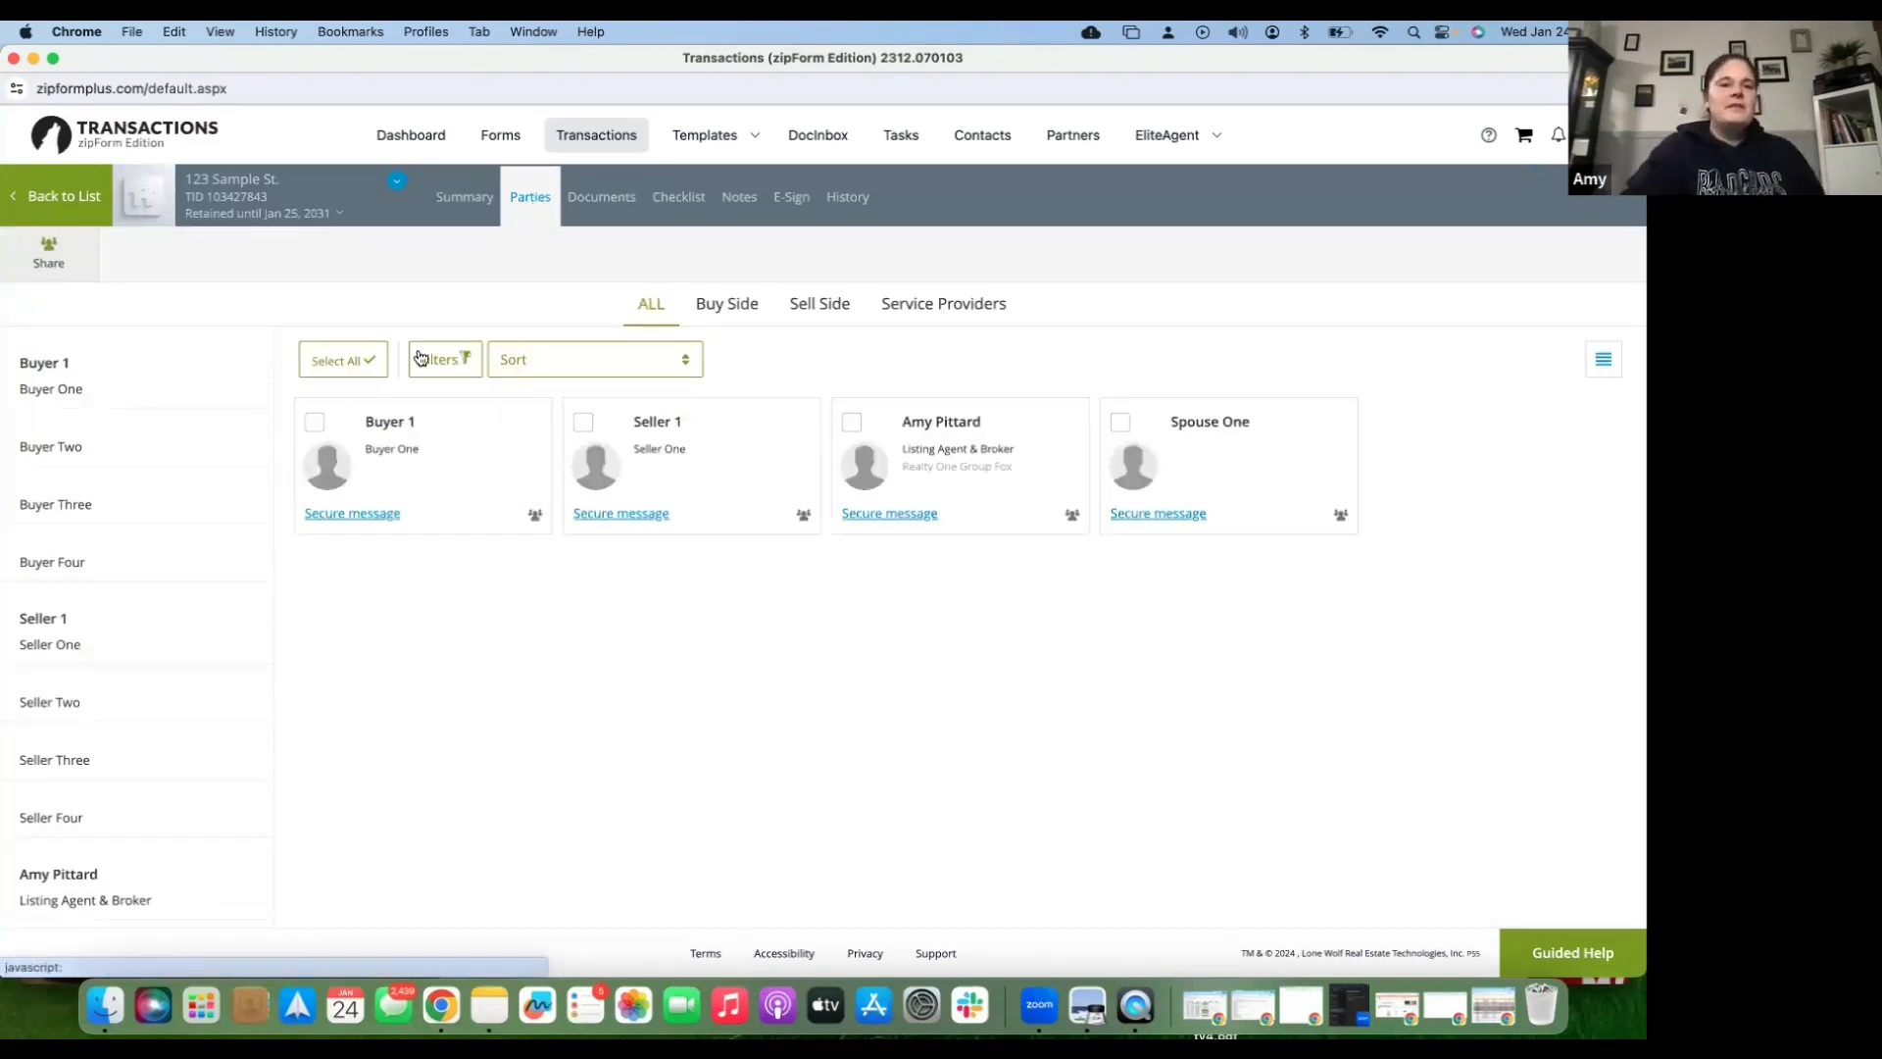
mouse_move(89, 708)
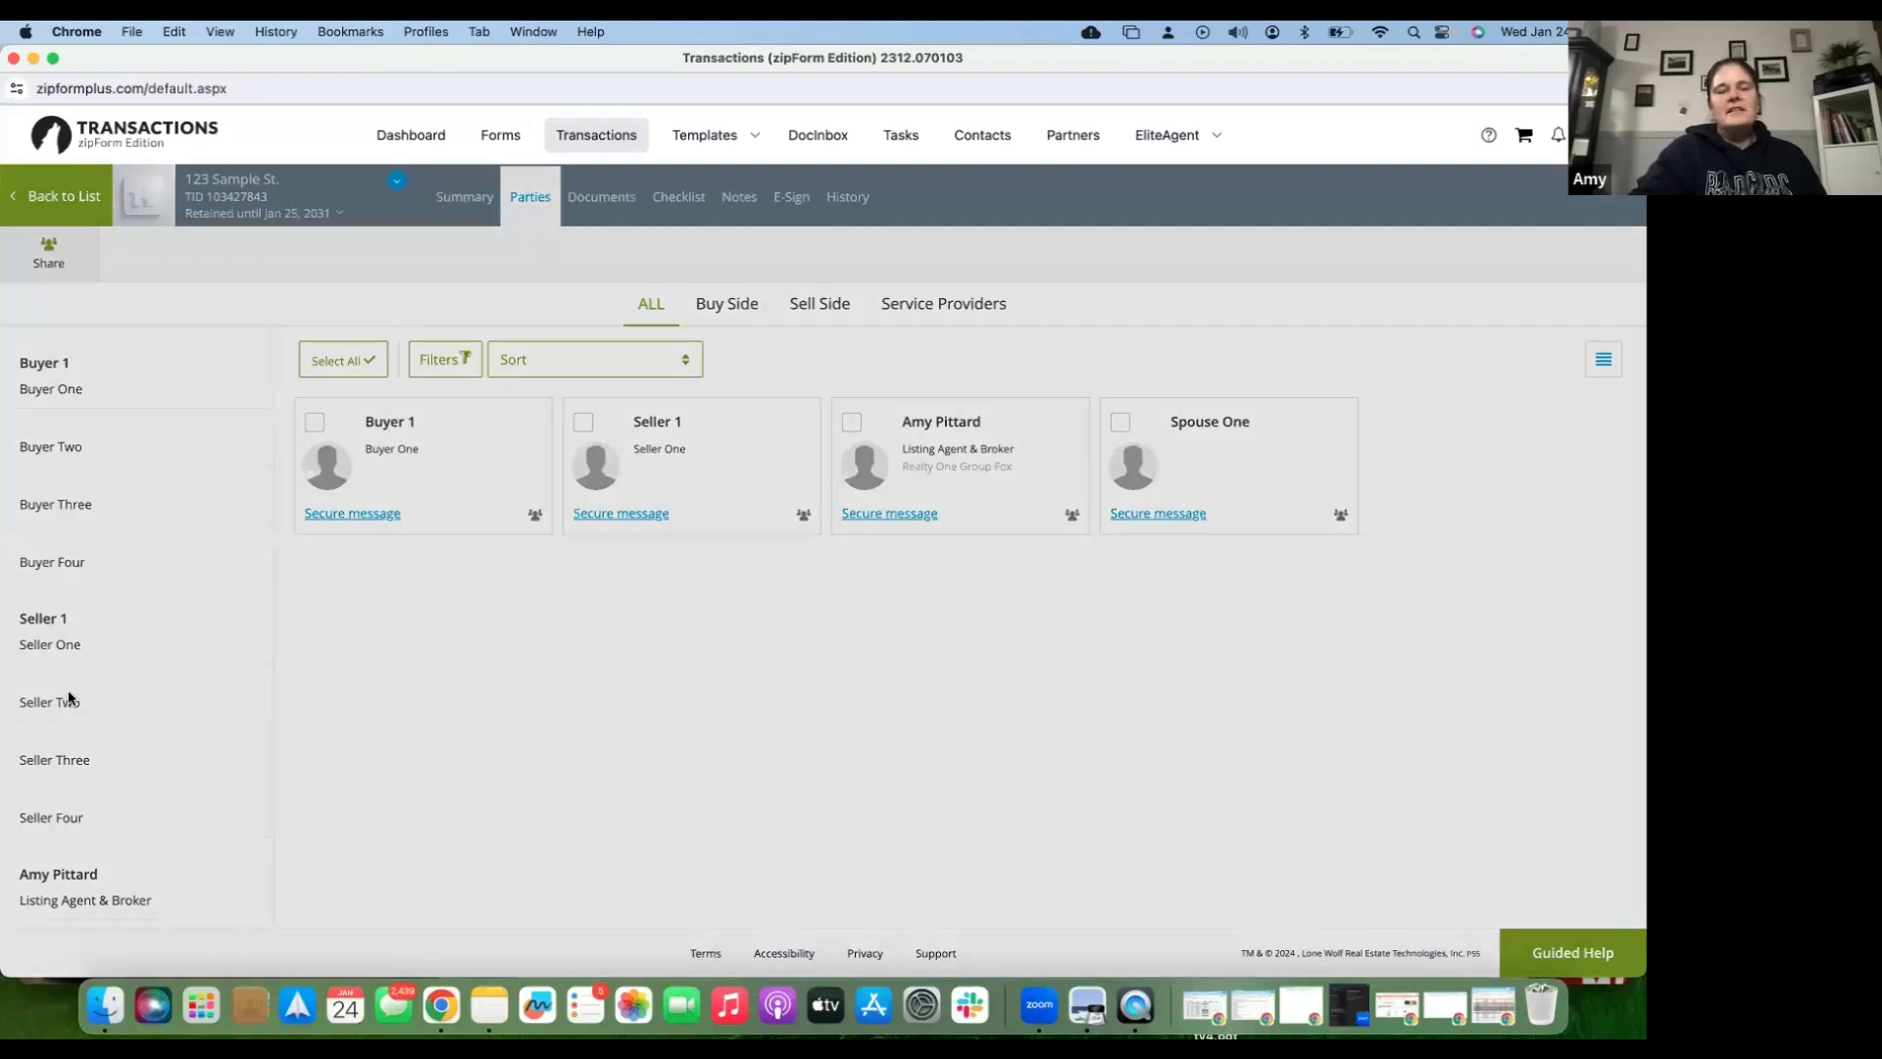
click(73, 699)
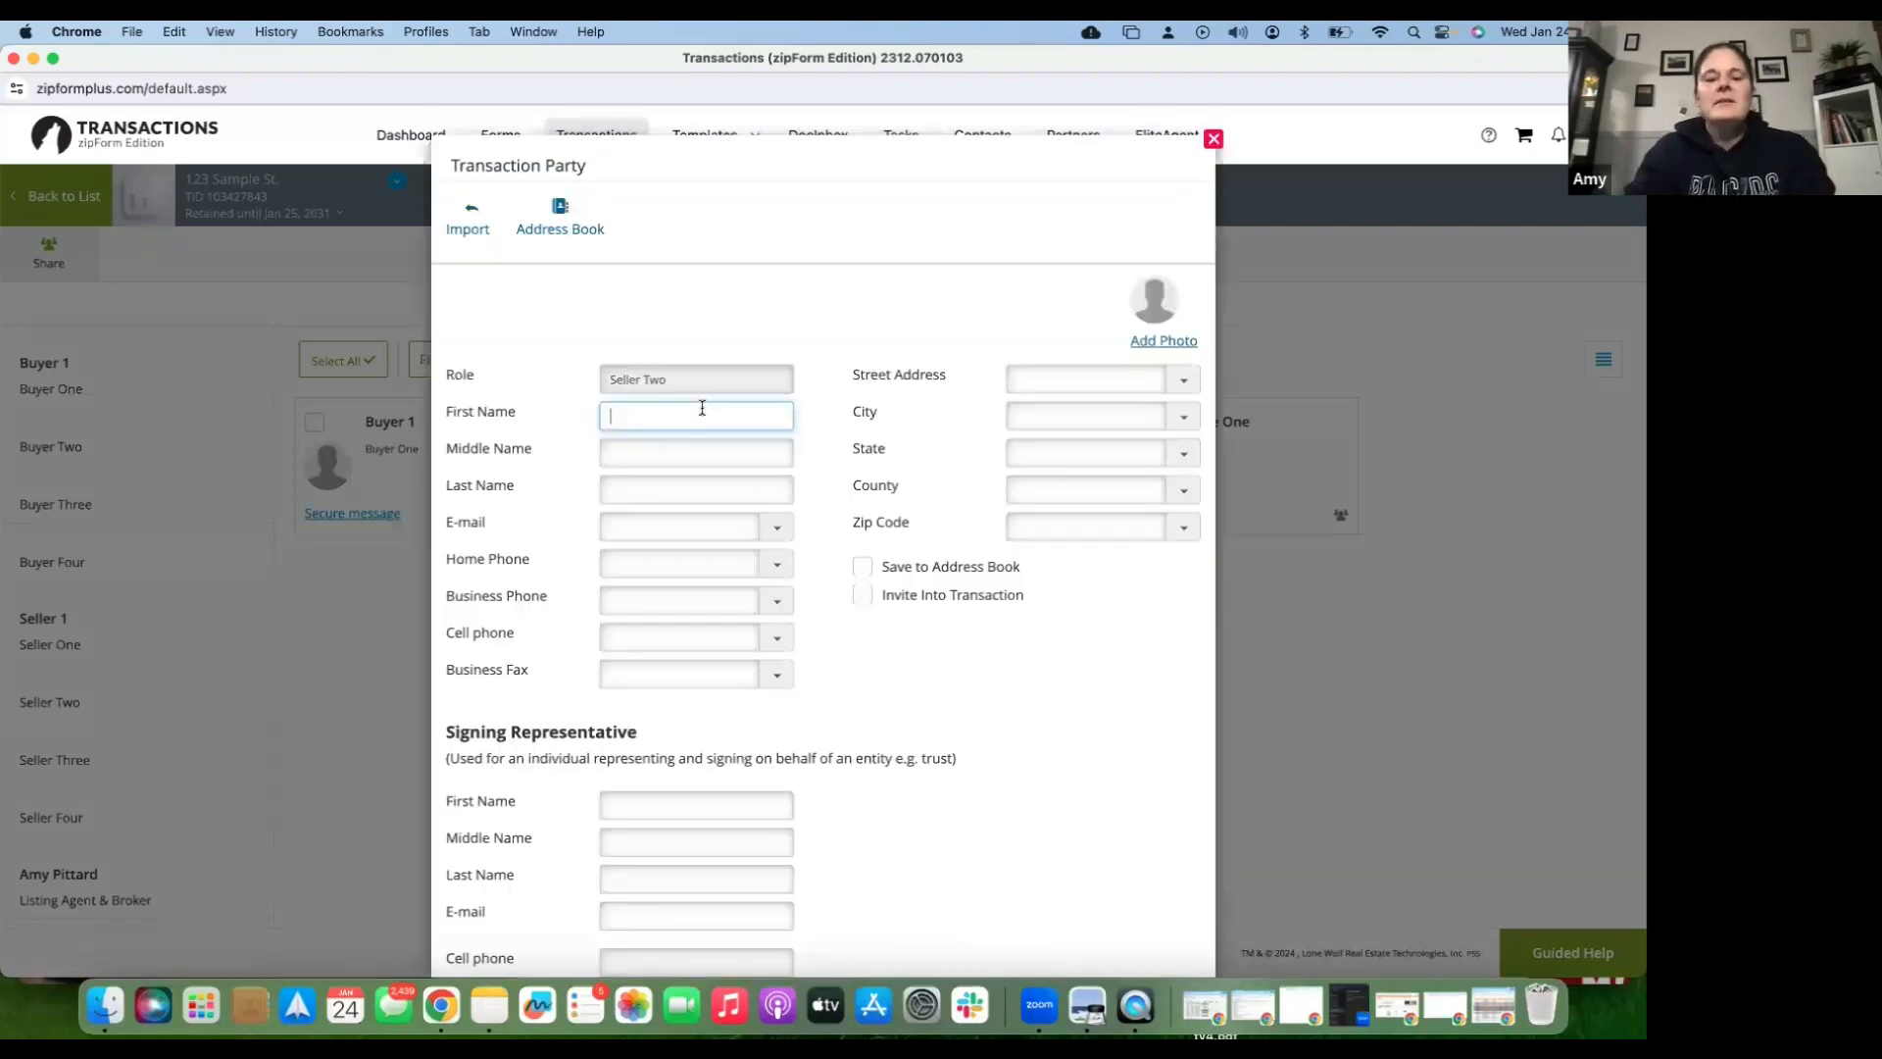
text(Seller)
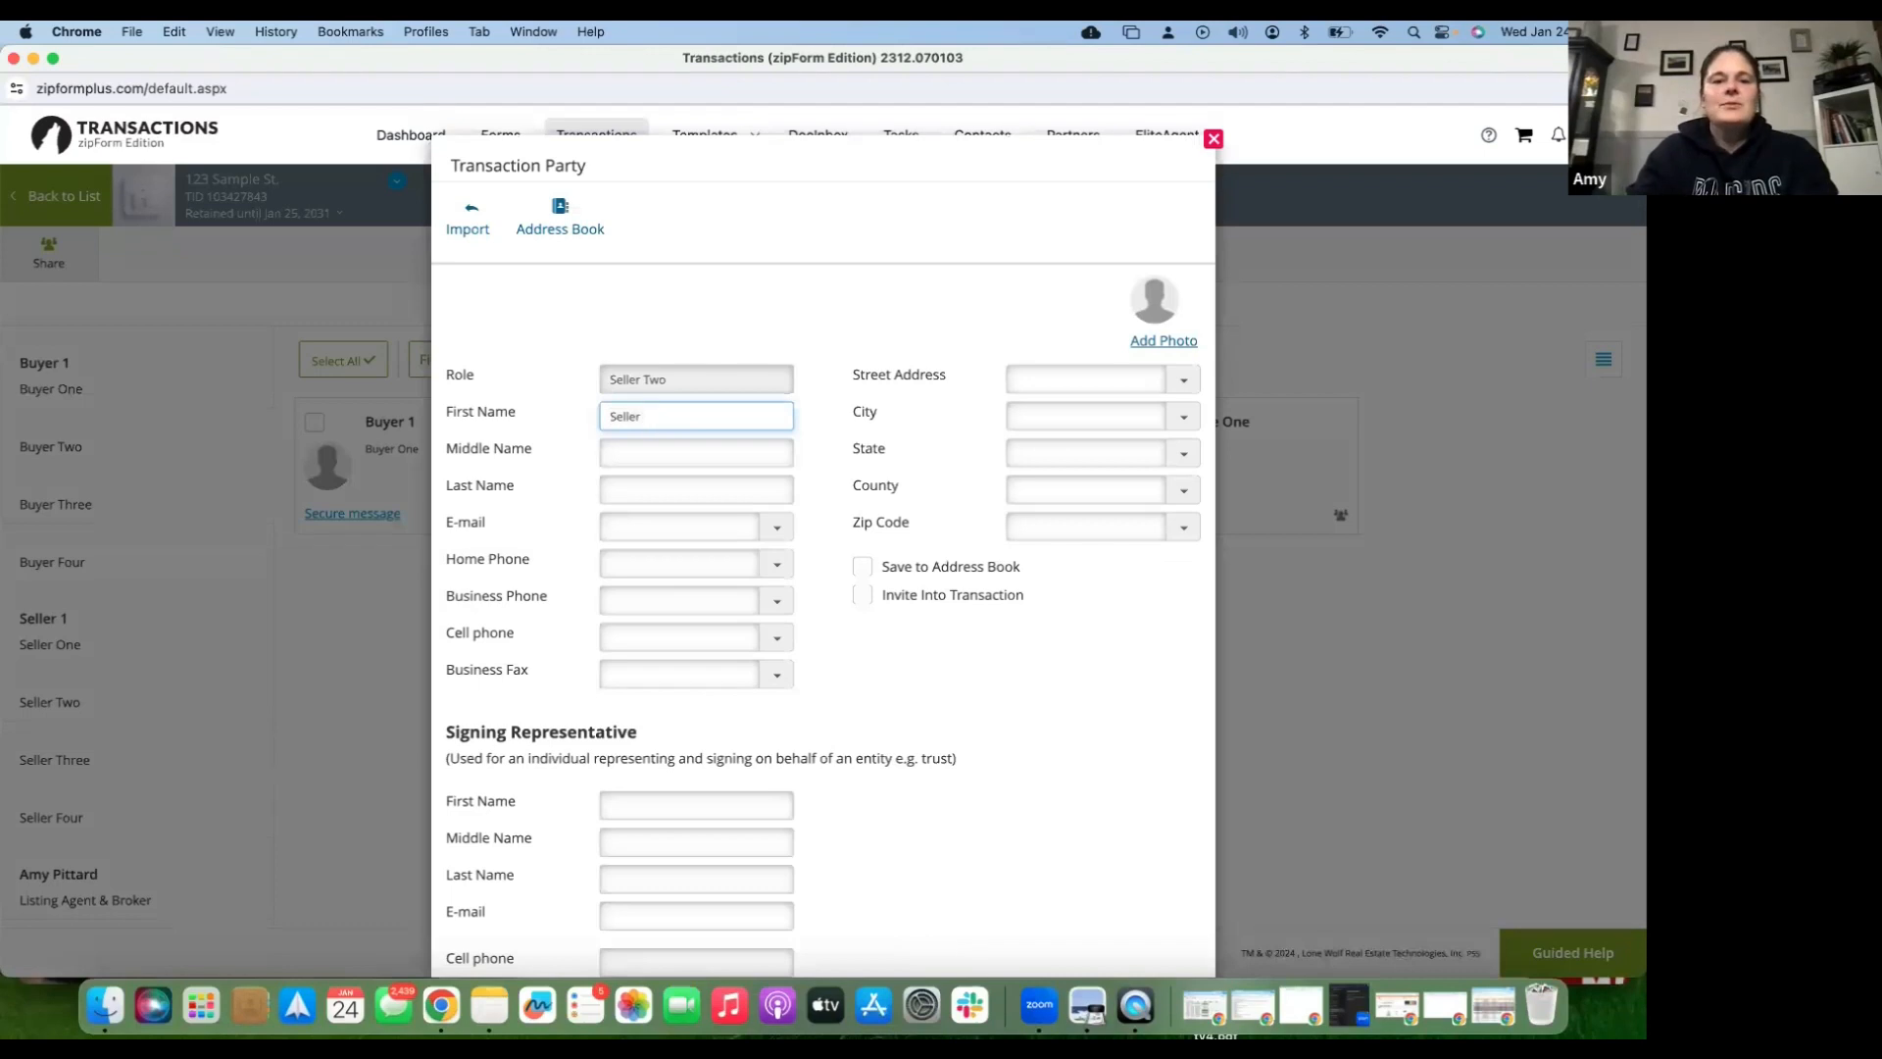
key(Tab)
key(Tab)
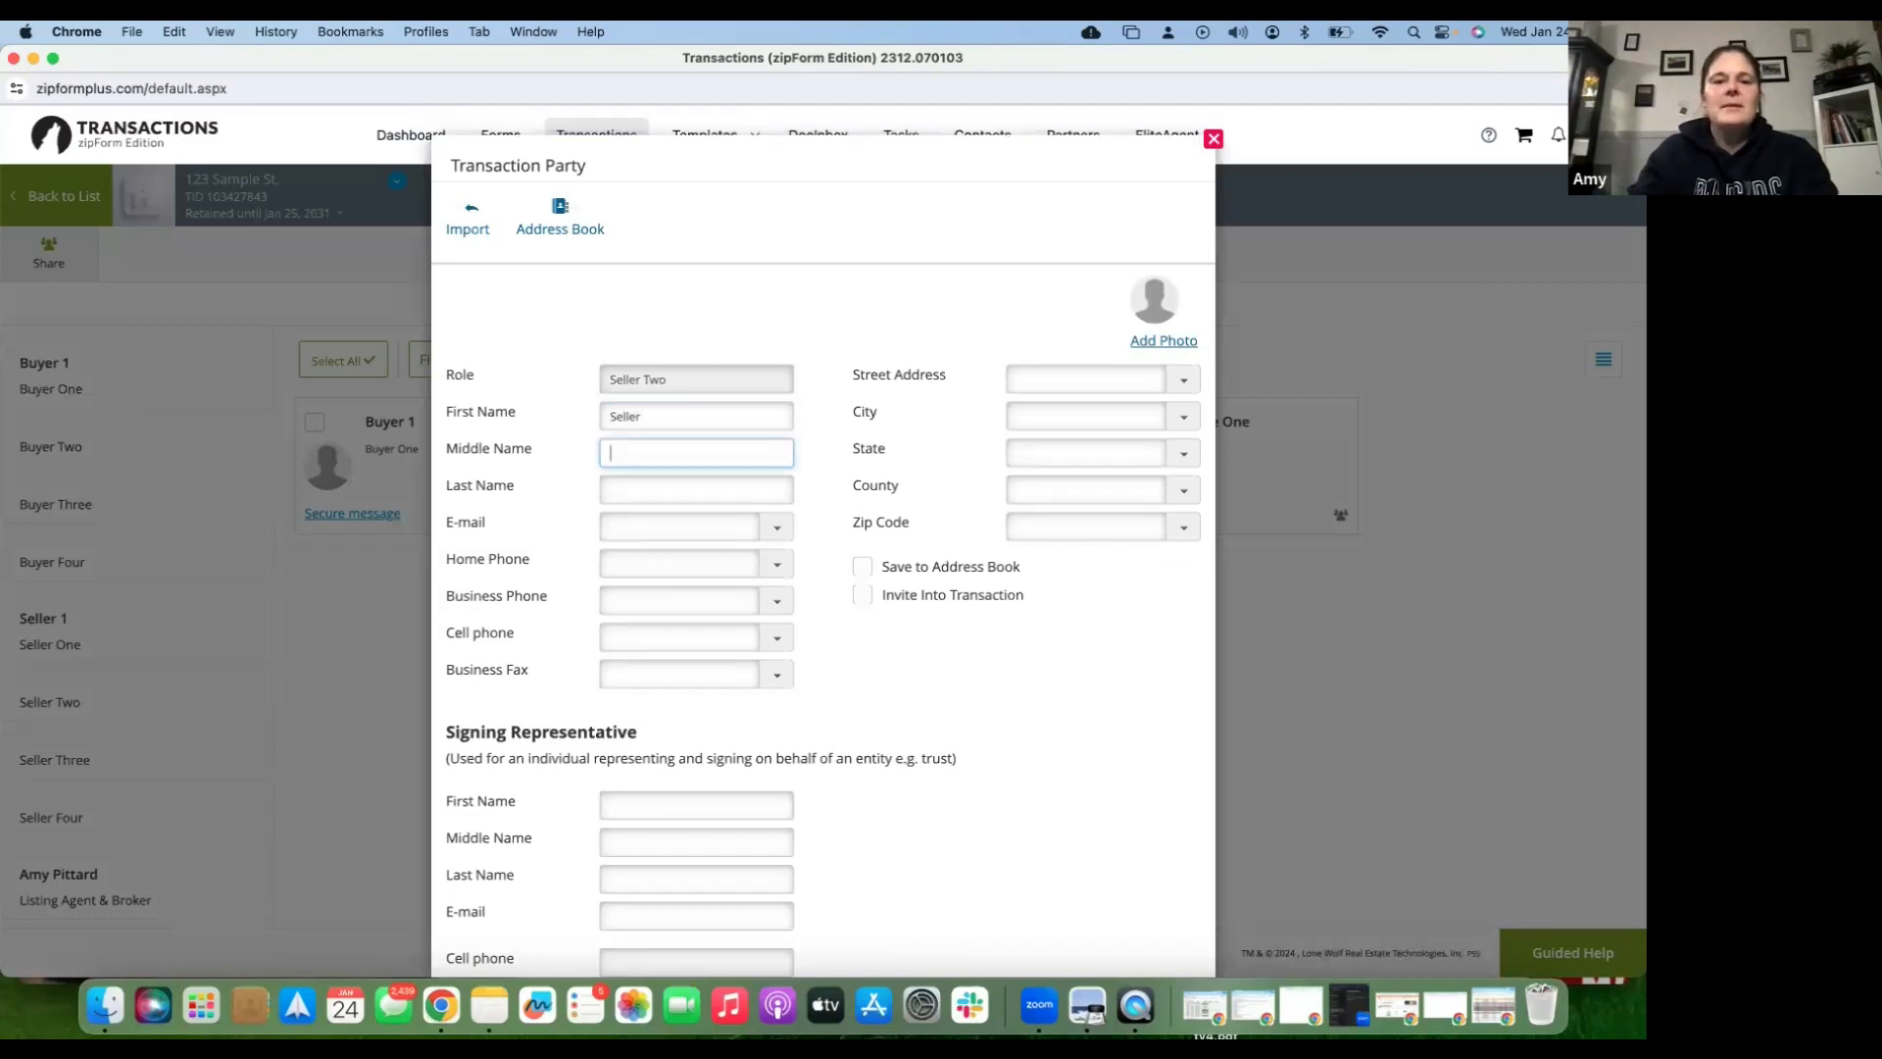
text(Two)
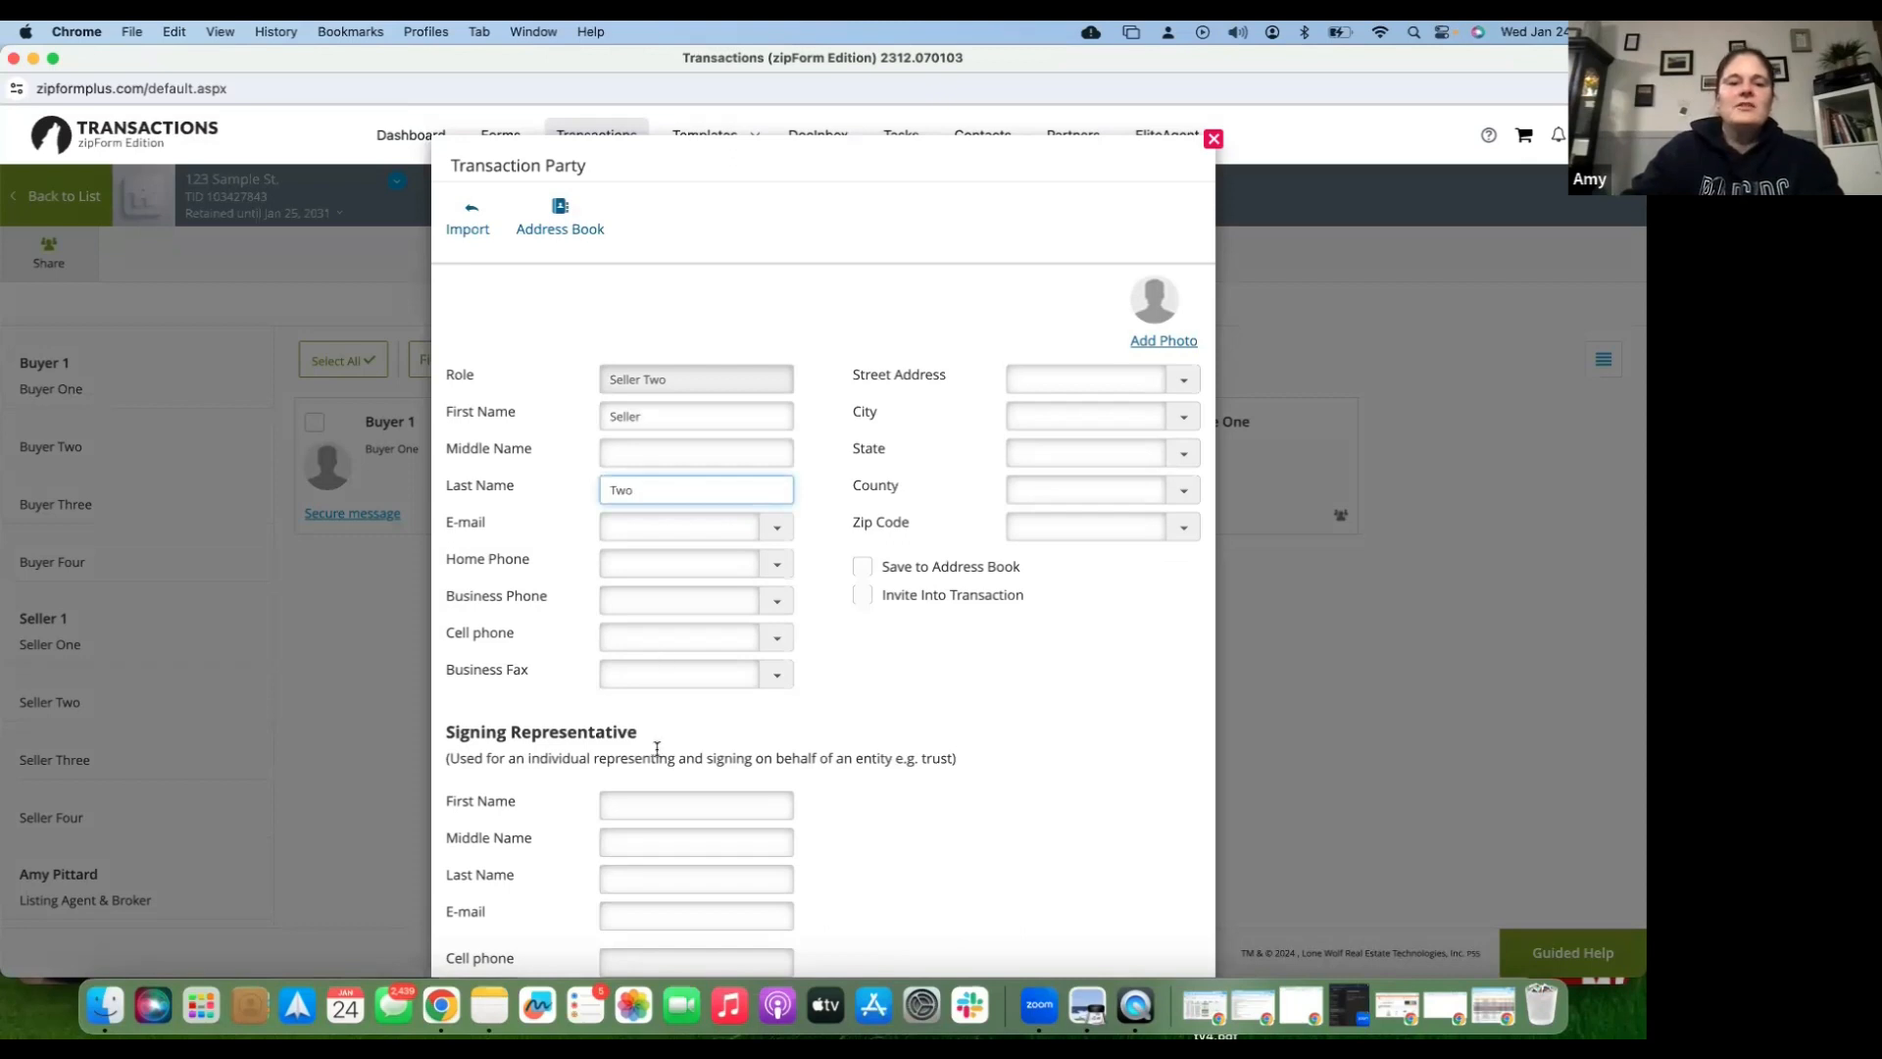
- Enter the new seller's e-mail address and save the party
scroll(657, 748, down, 1)
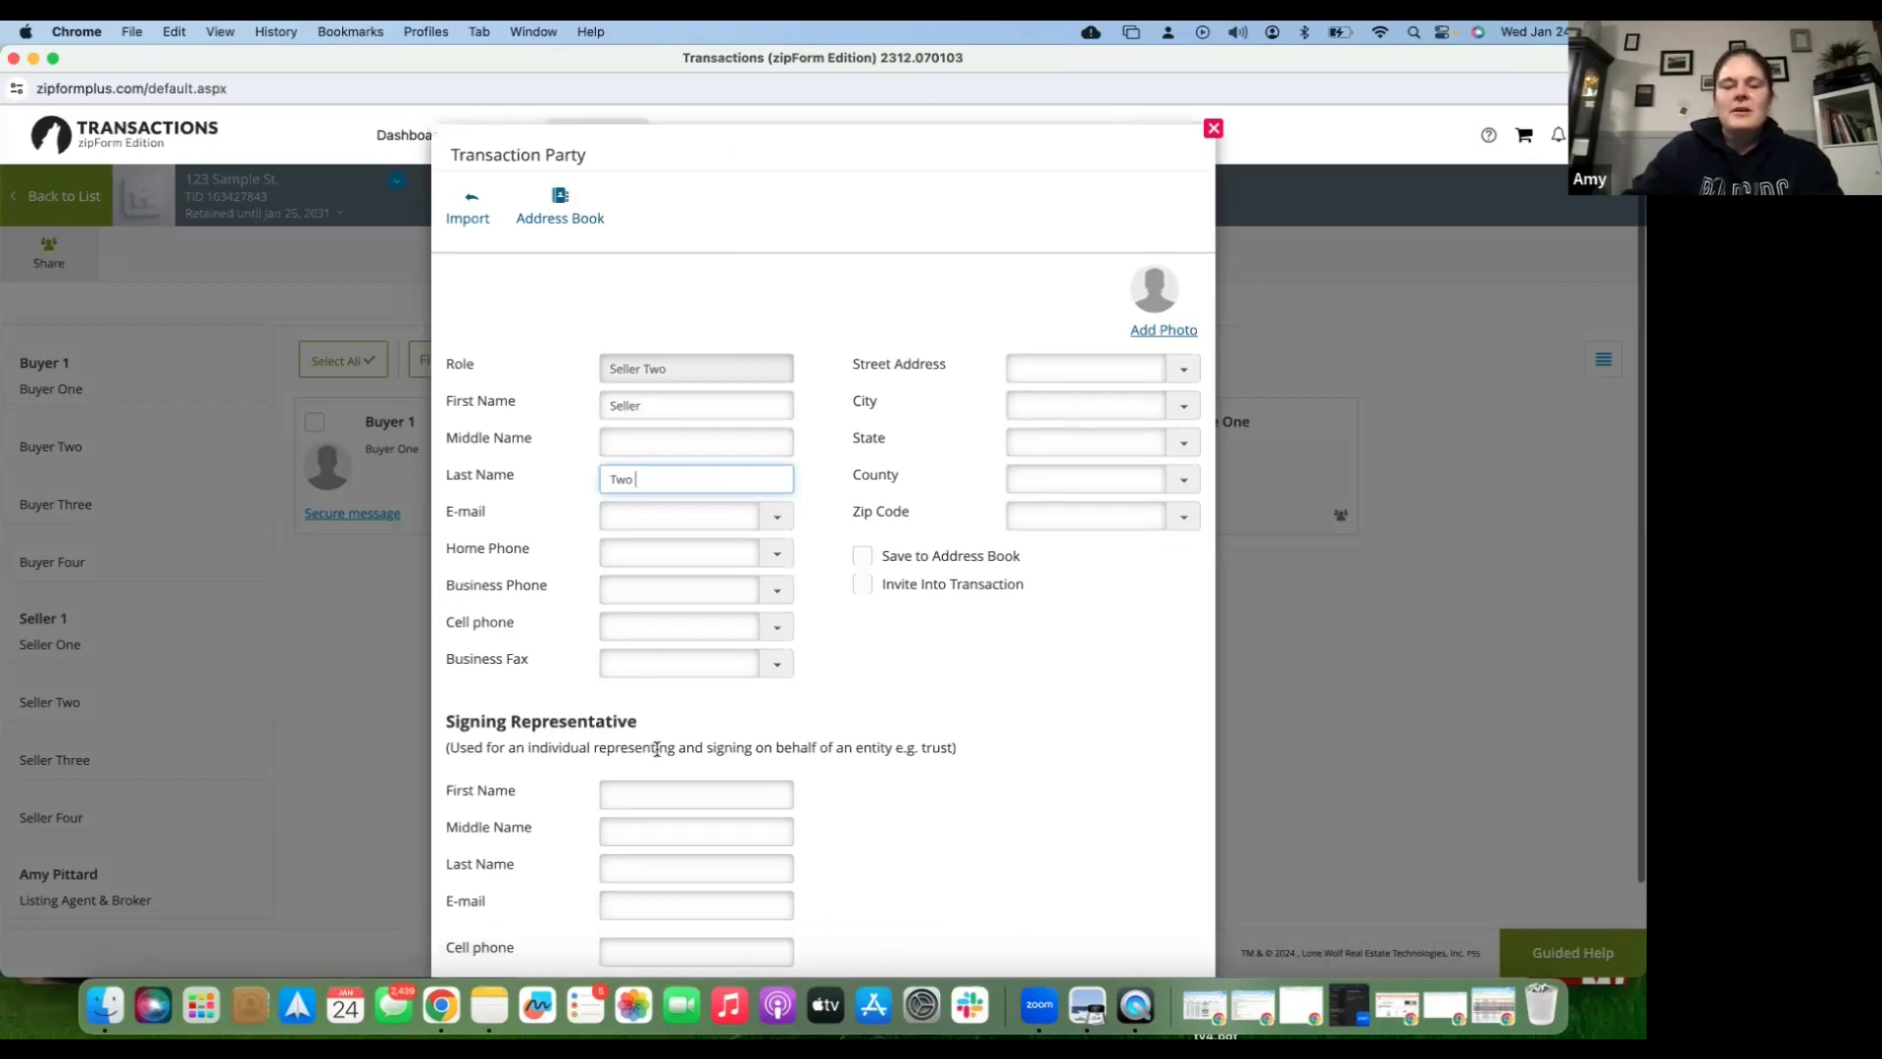
scroll(657, 747, down, 3)
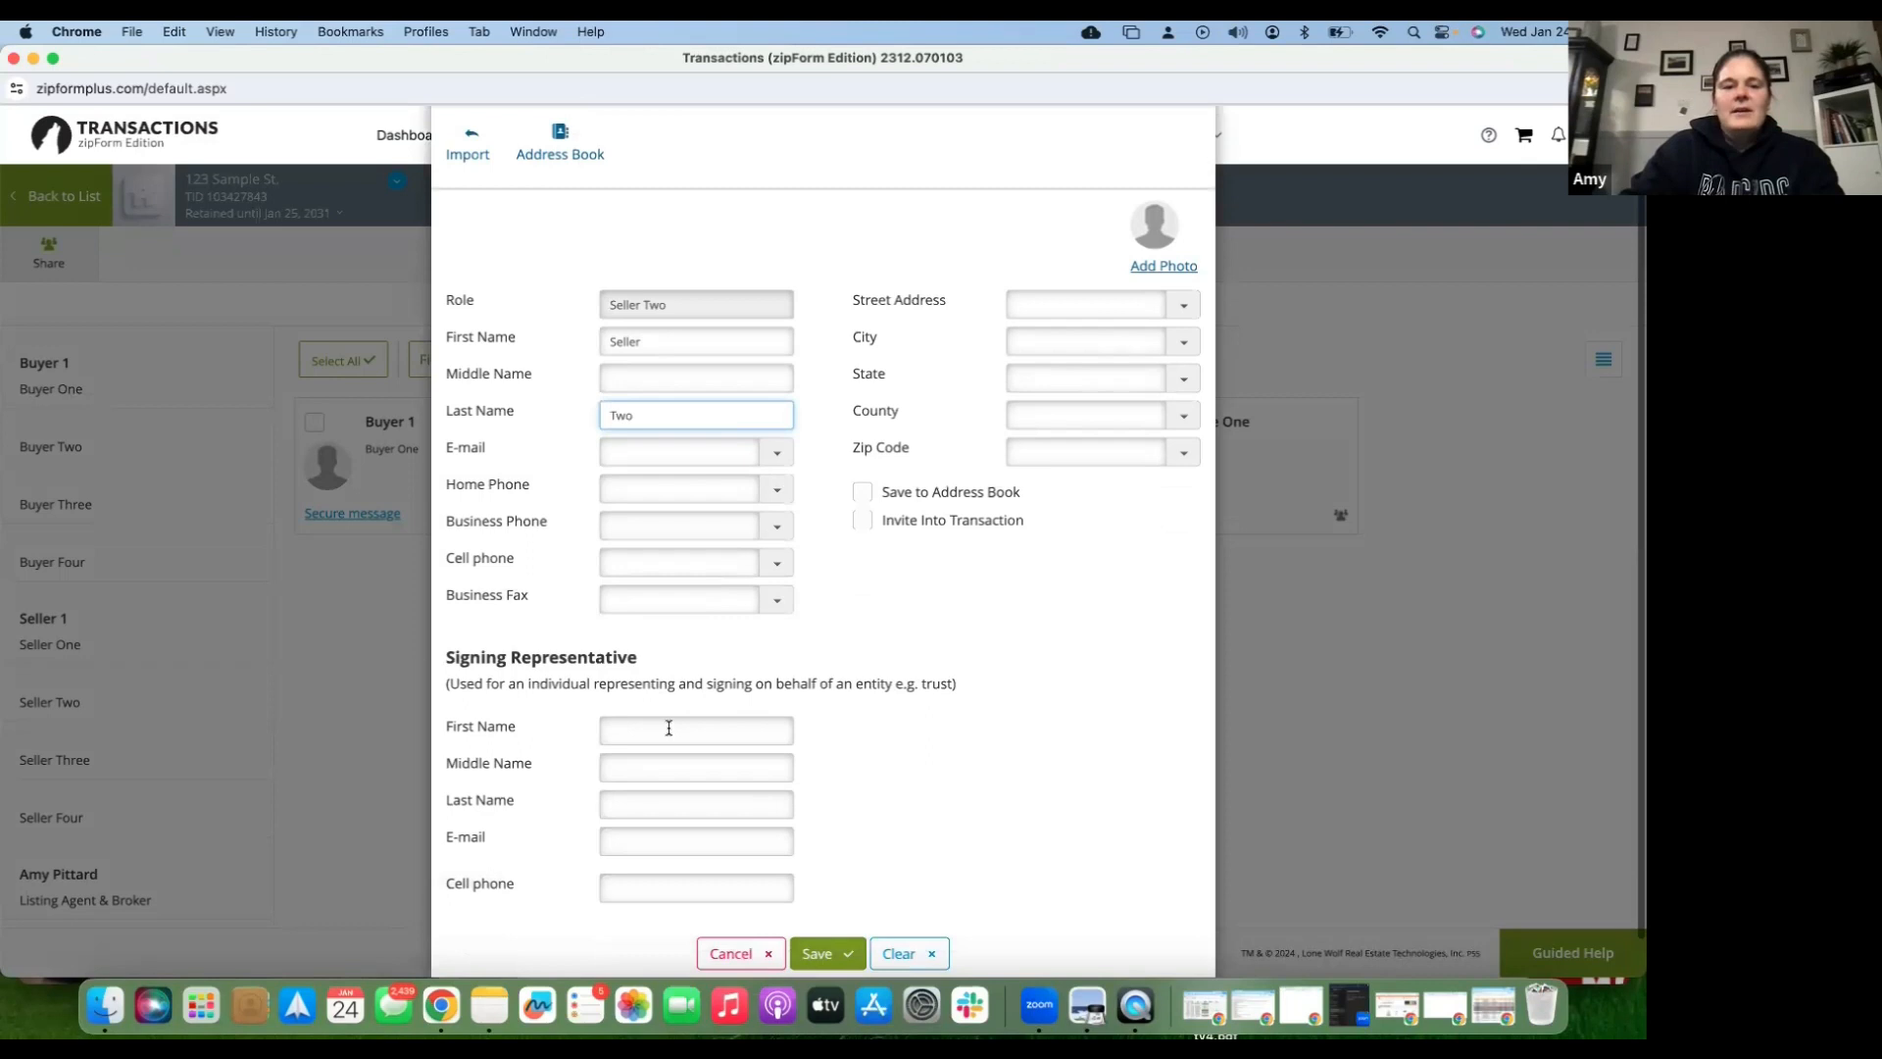
scroll(668, 727, down, 1)
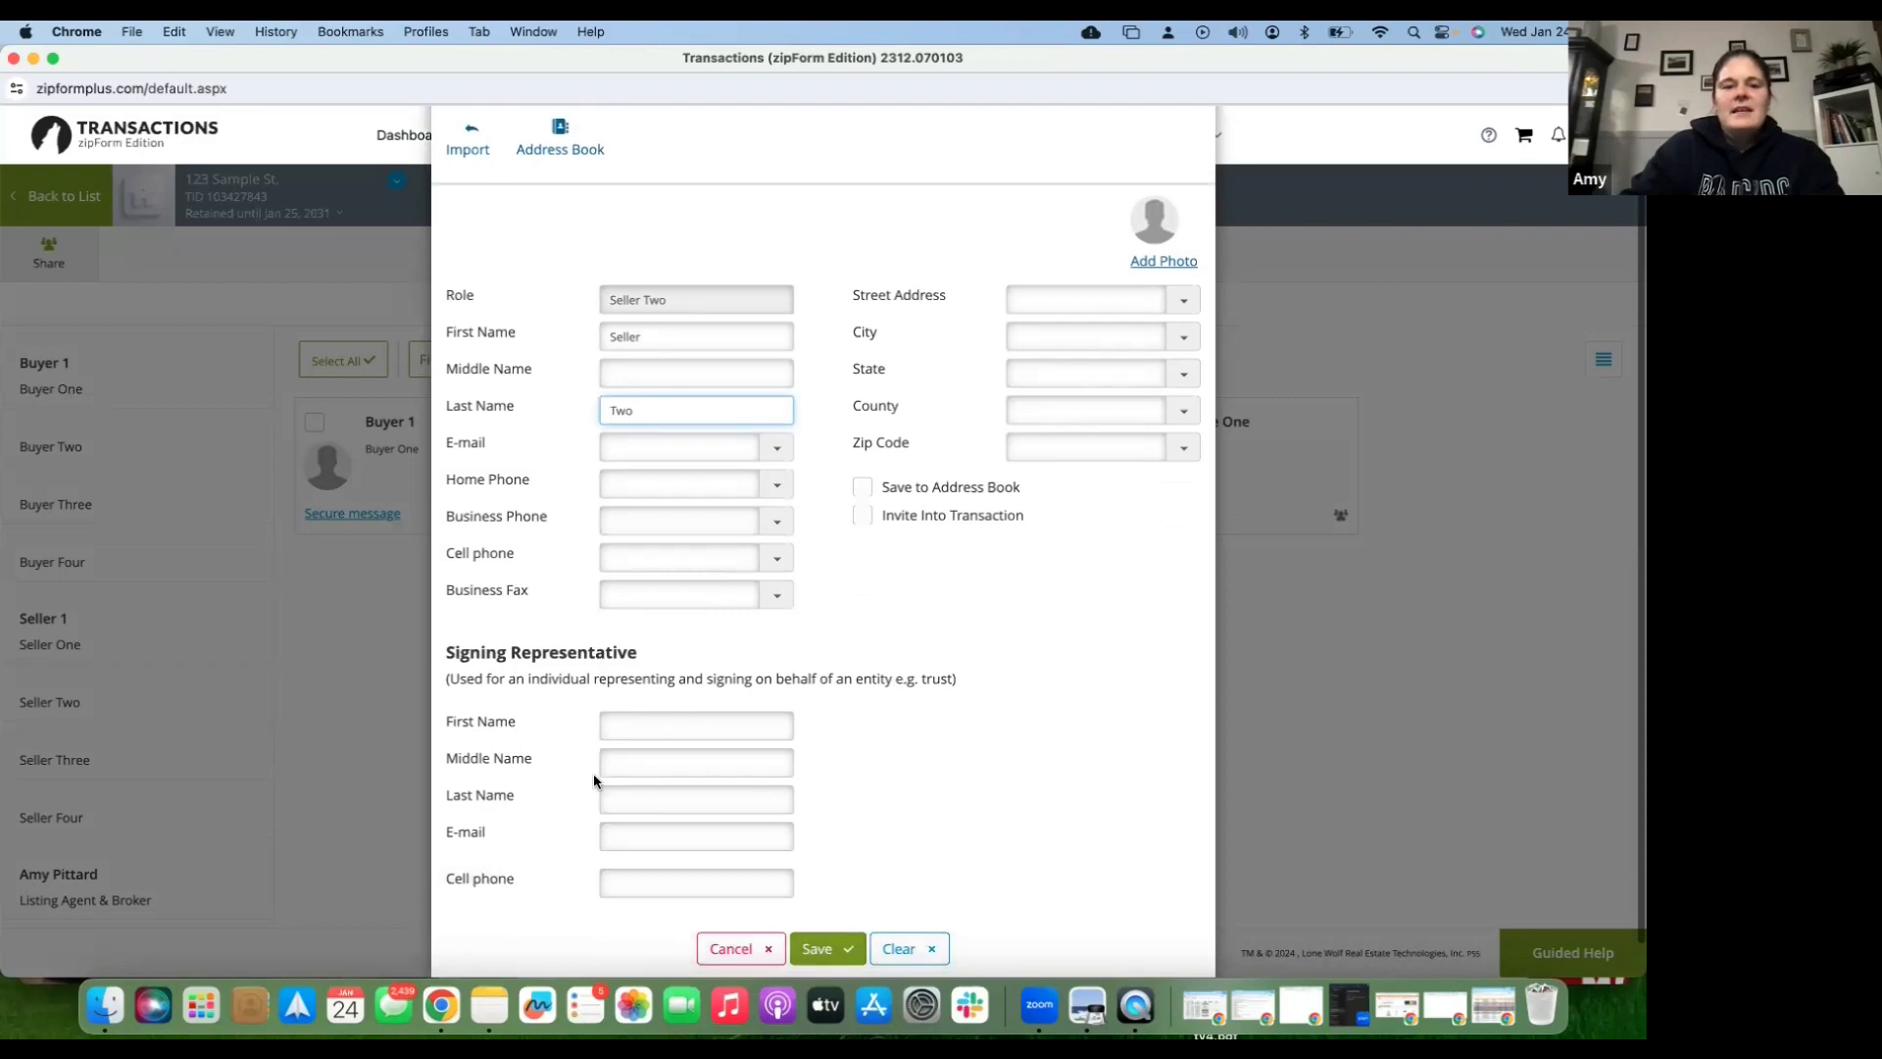
click(629, 447)
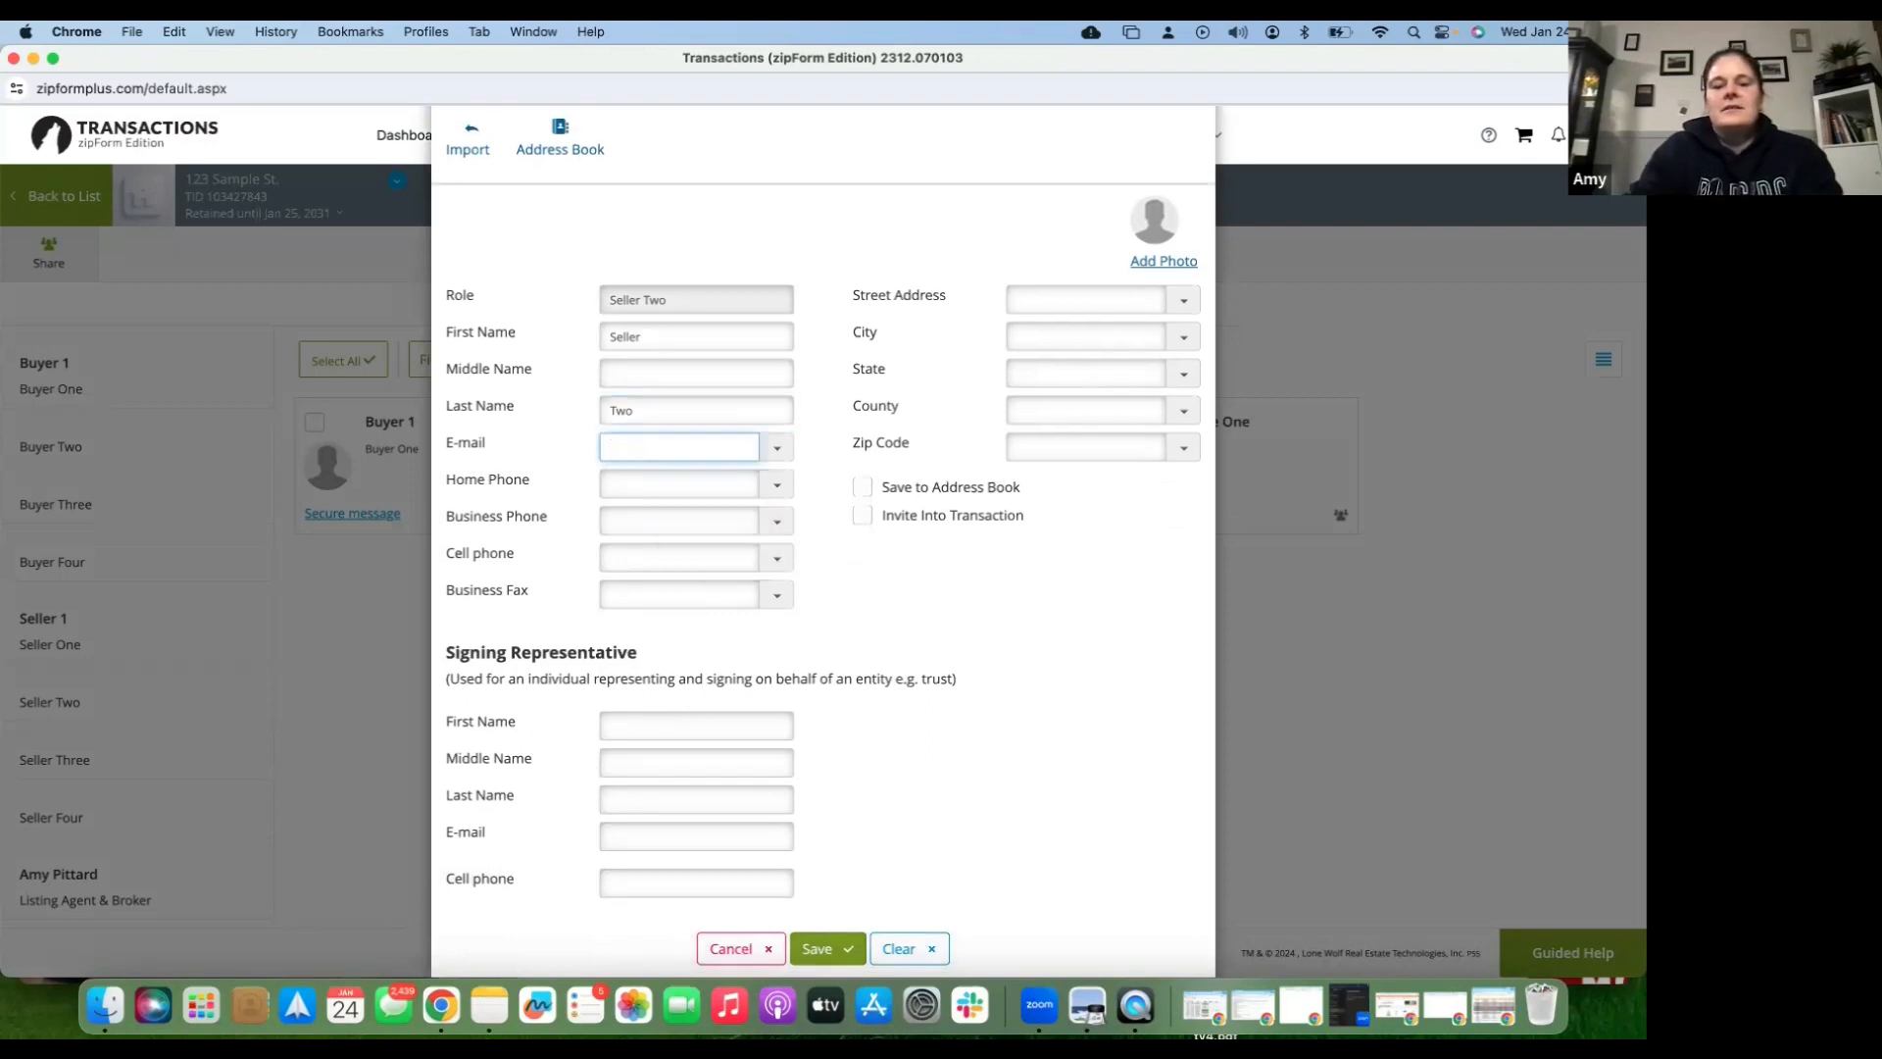
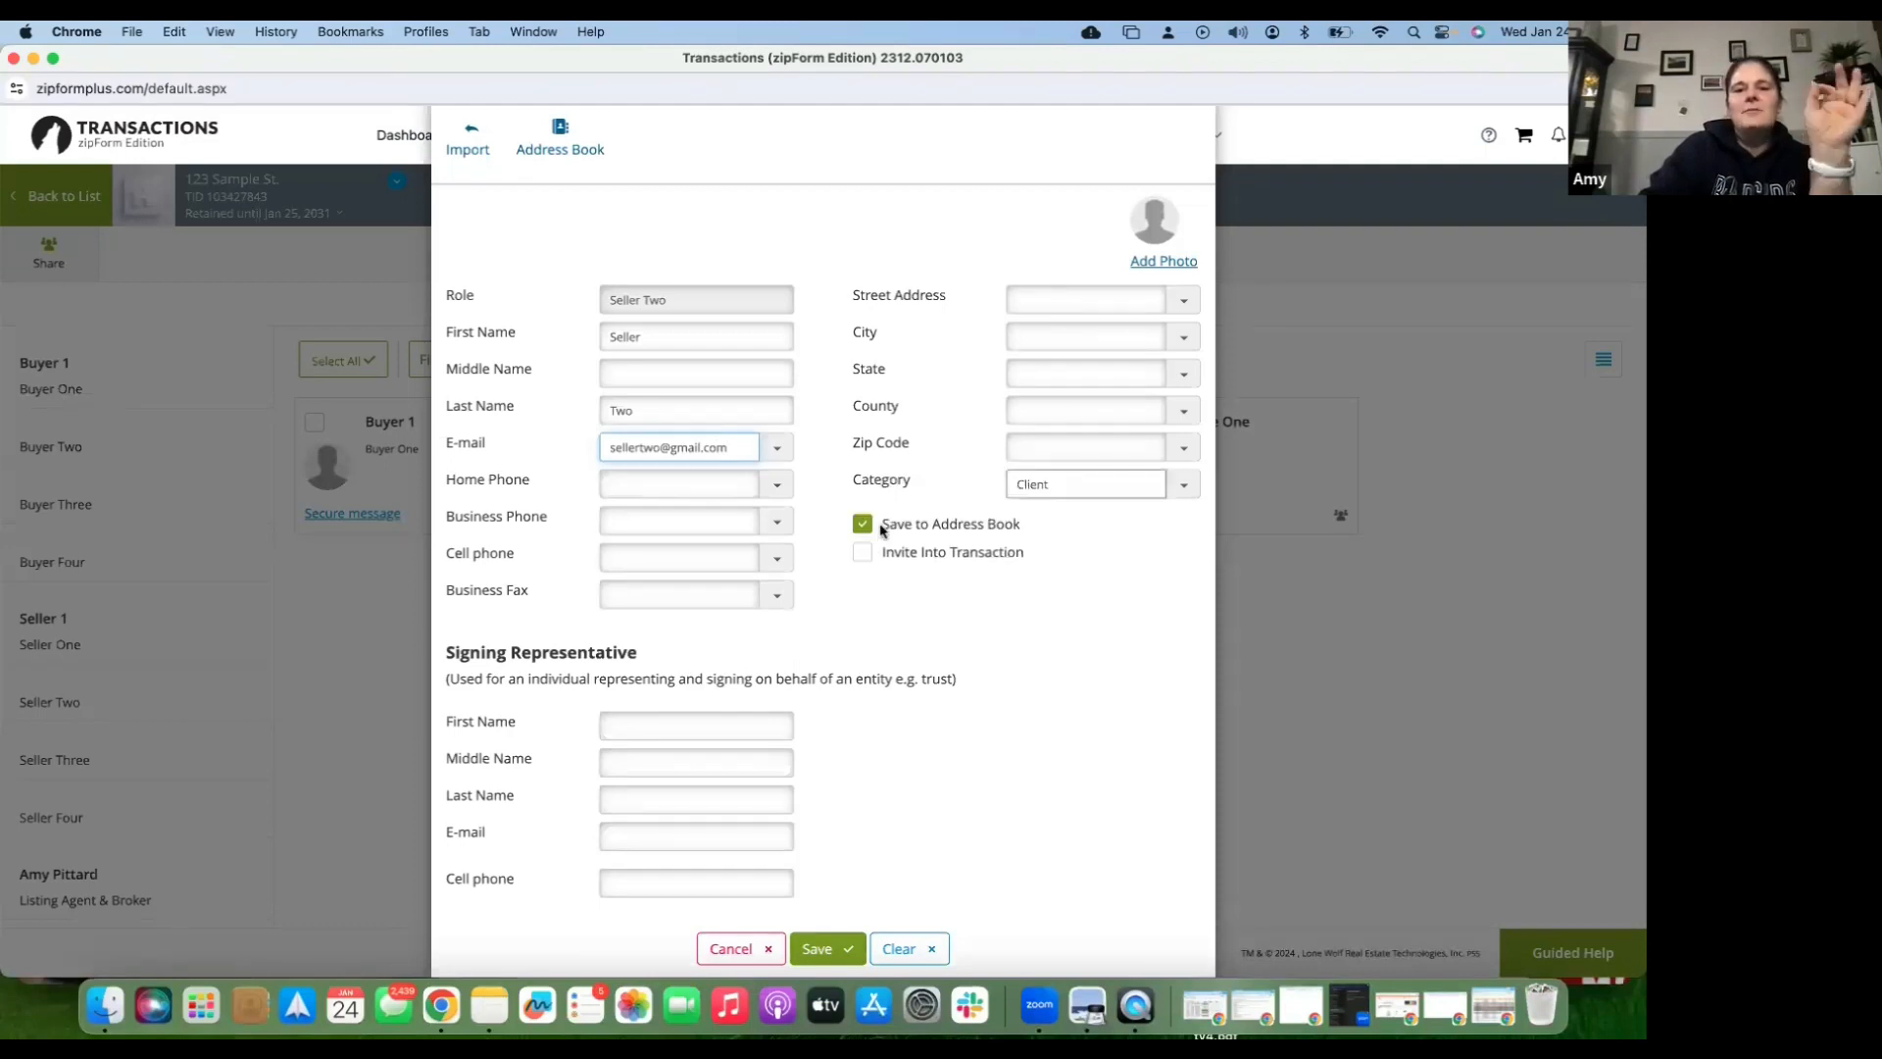
click(839, 954)
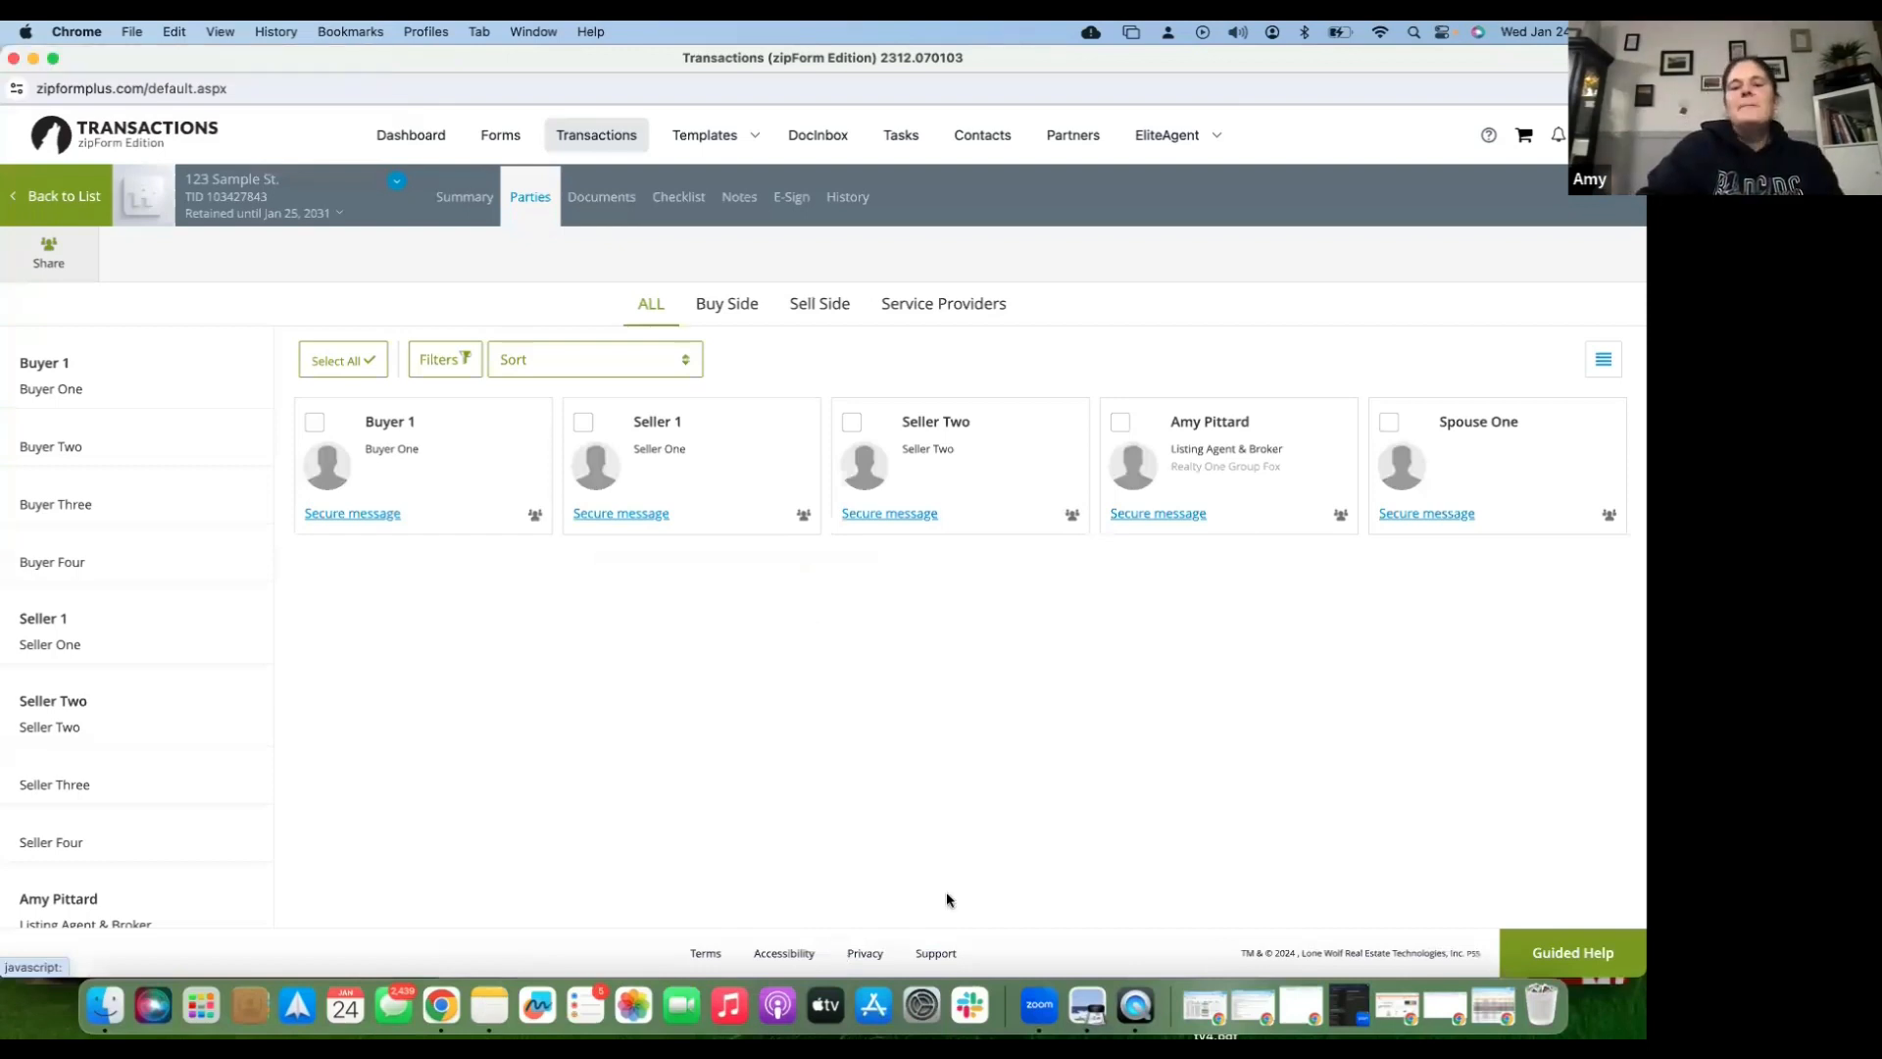
- Use MLS-Connect to find listing 223009199 with its property photo and save it
click(593, 205)
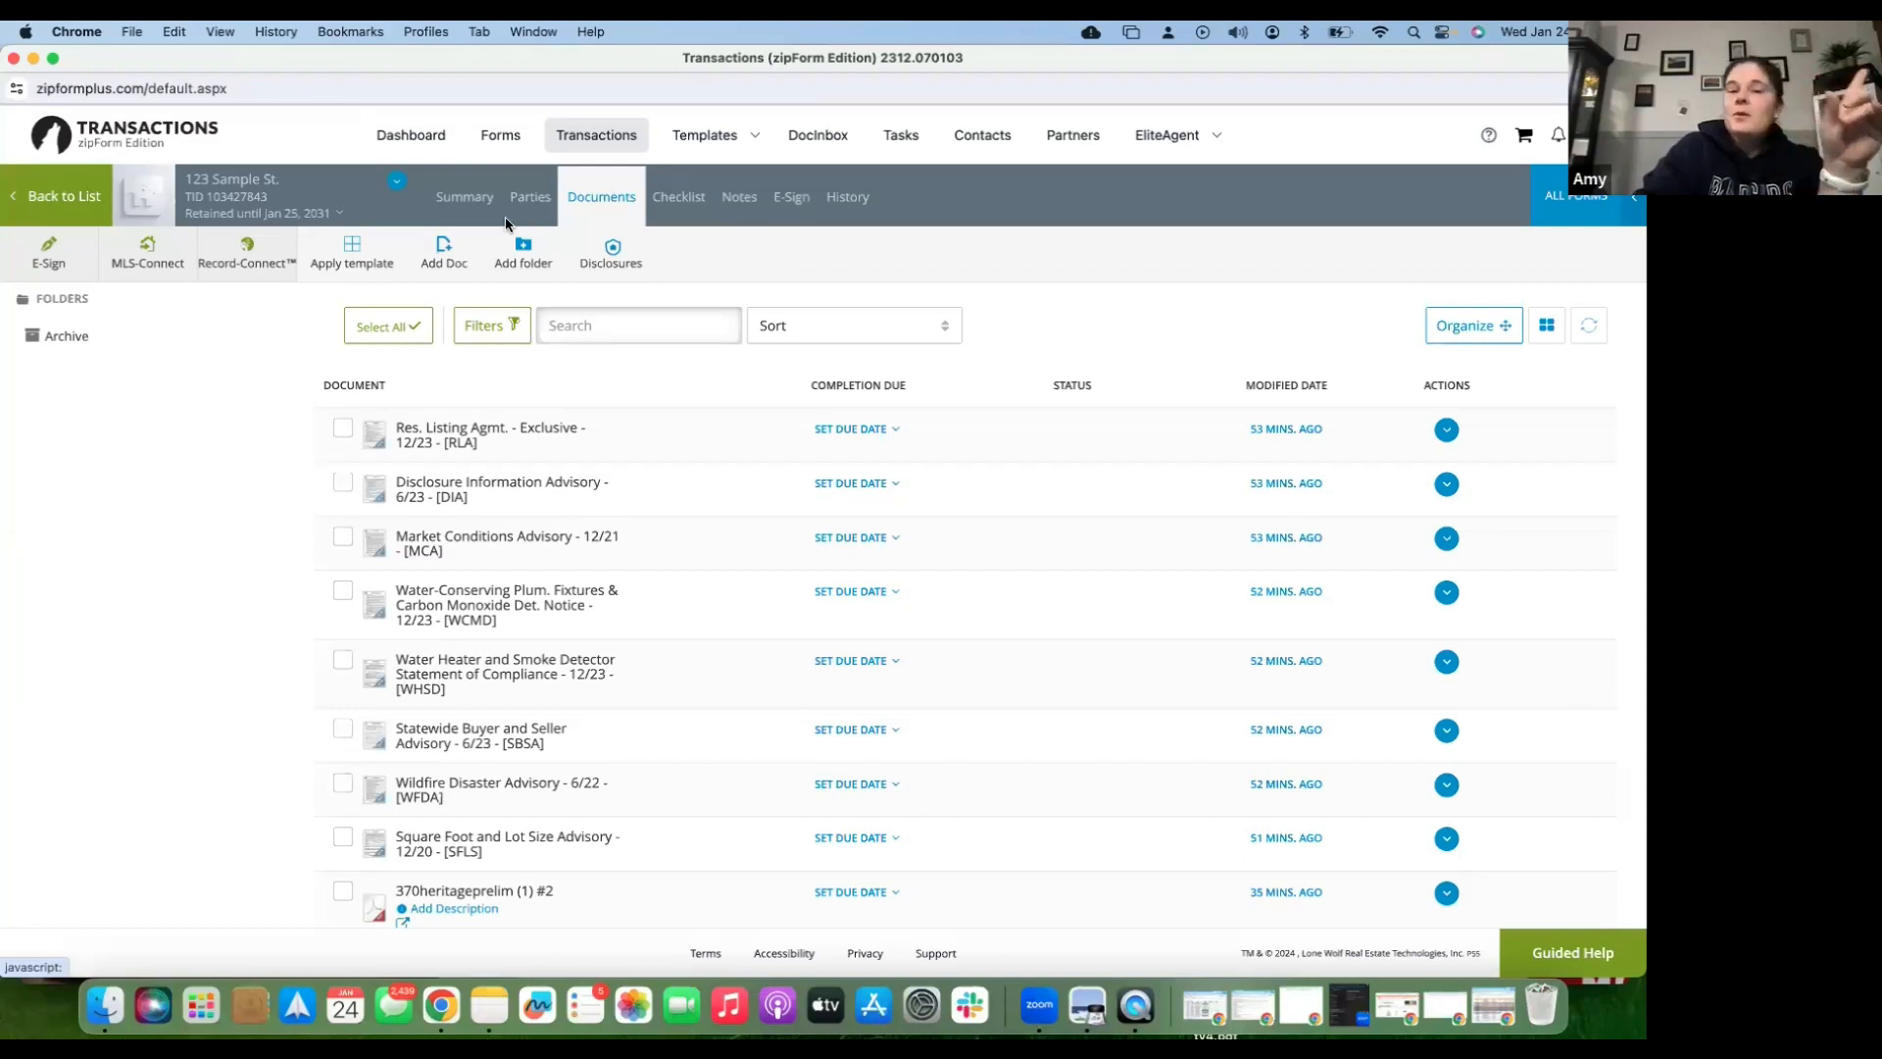
click(172, 275)
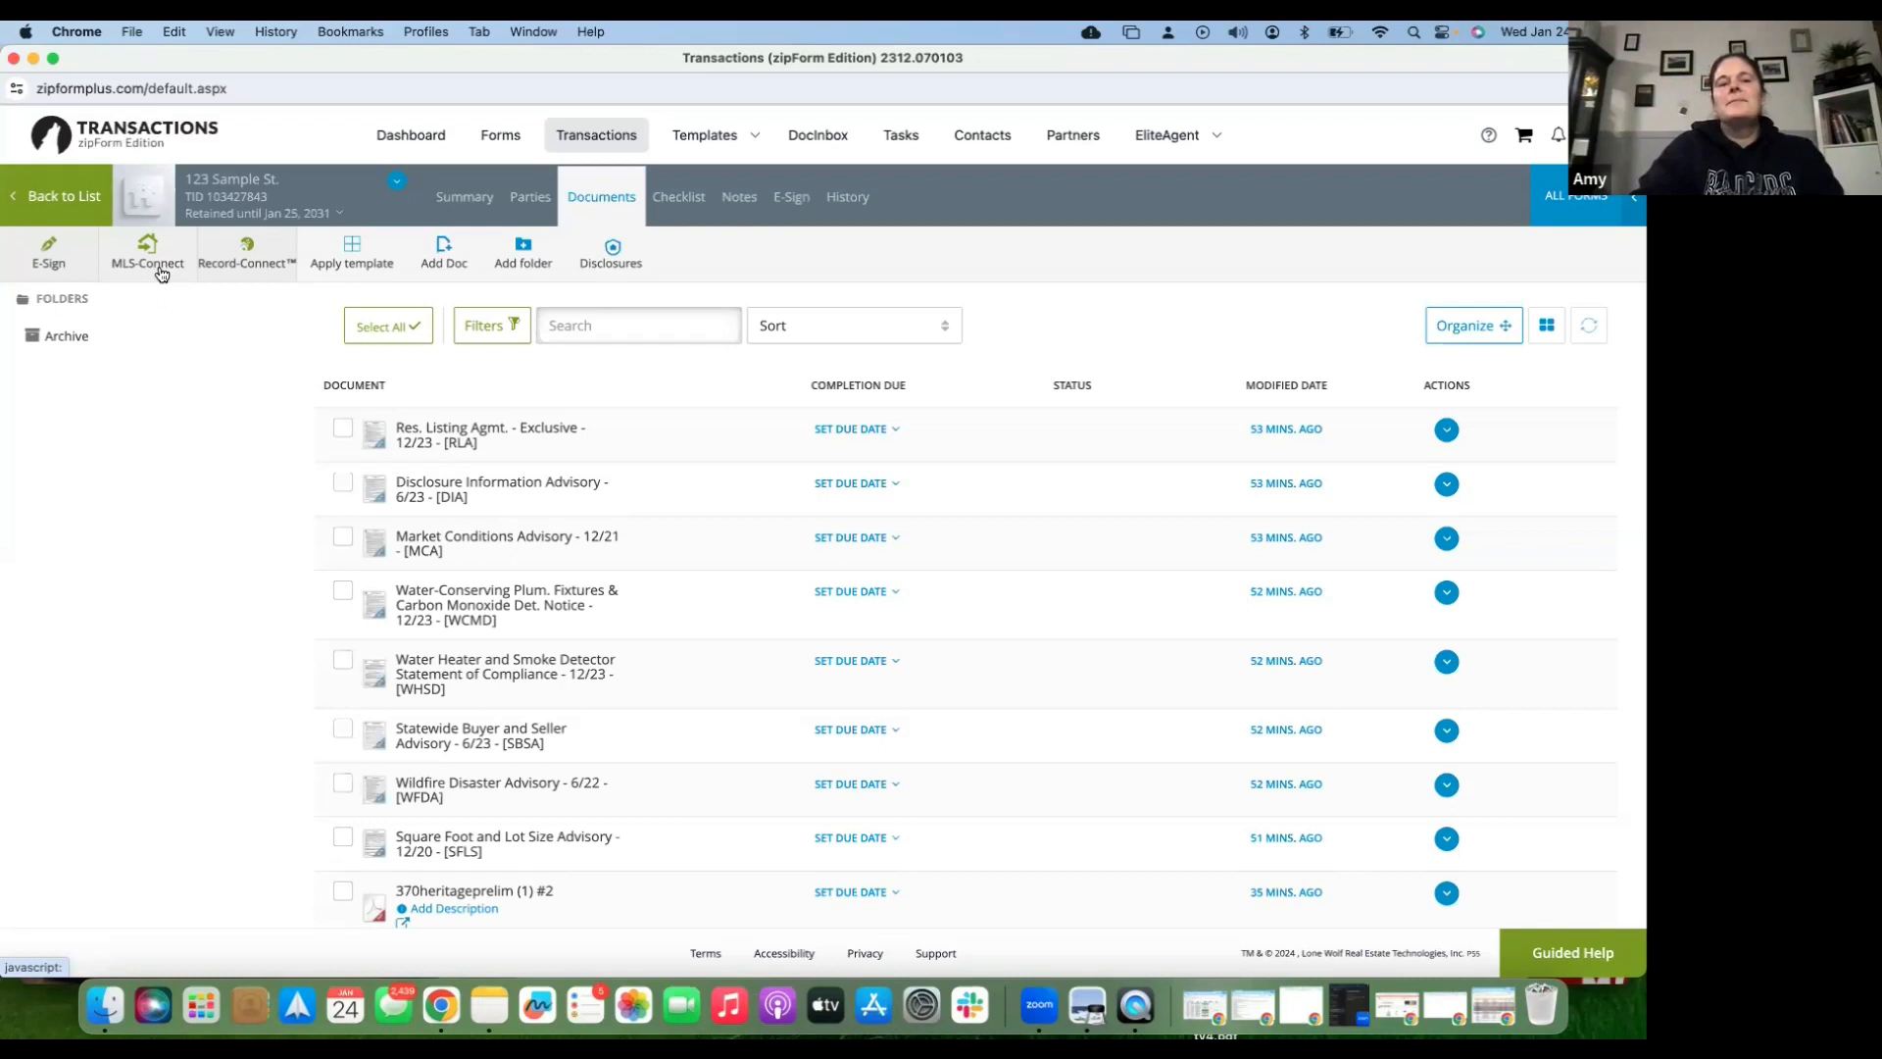
click(162, 273)
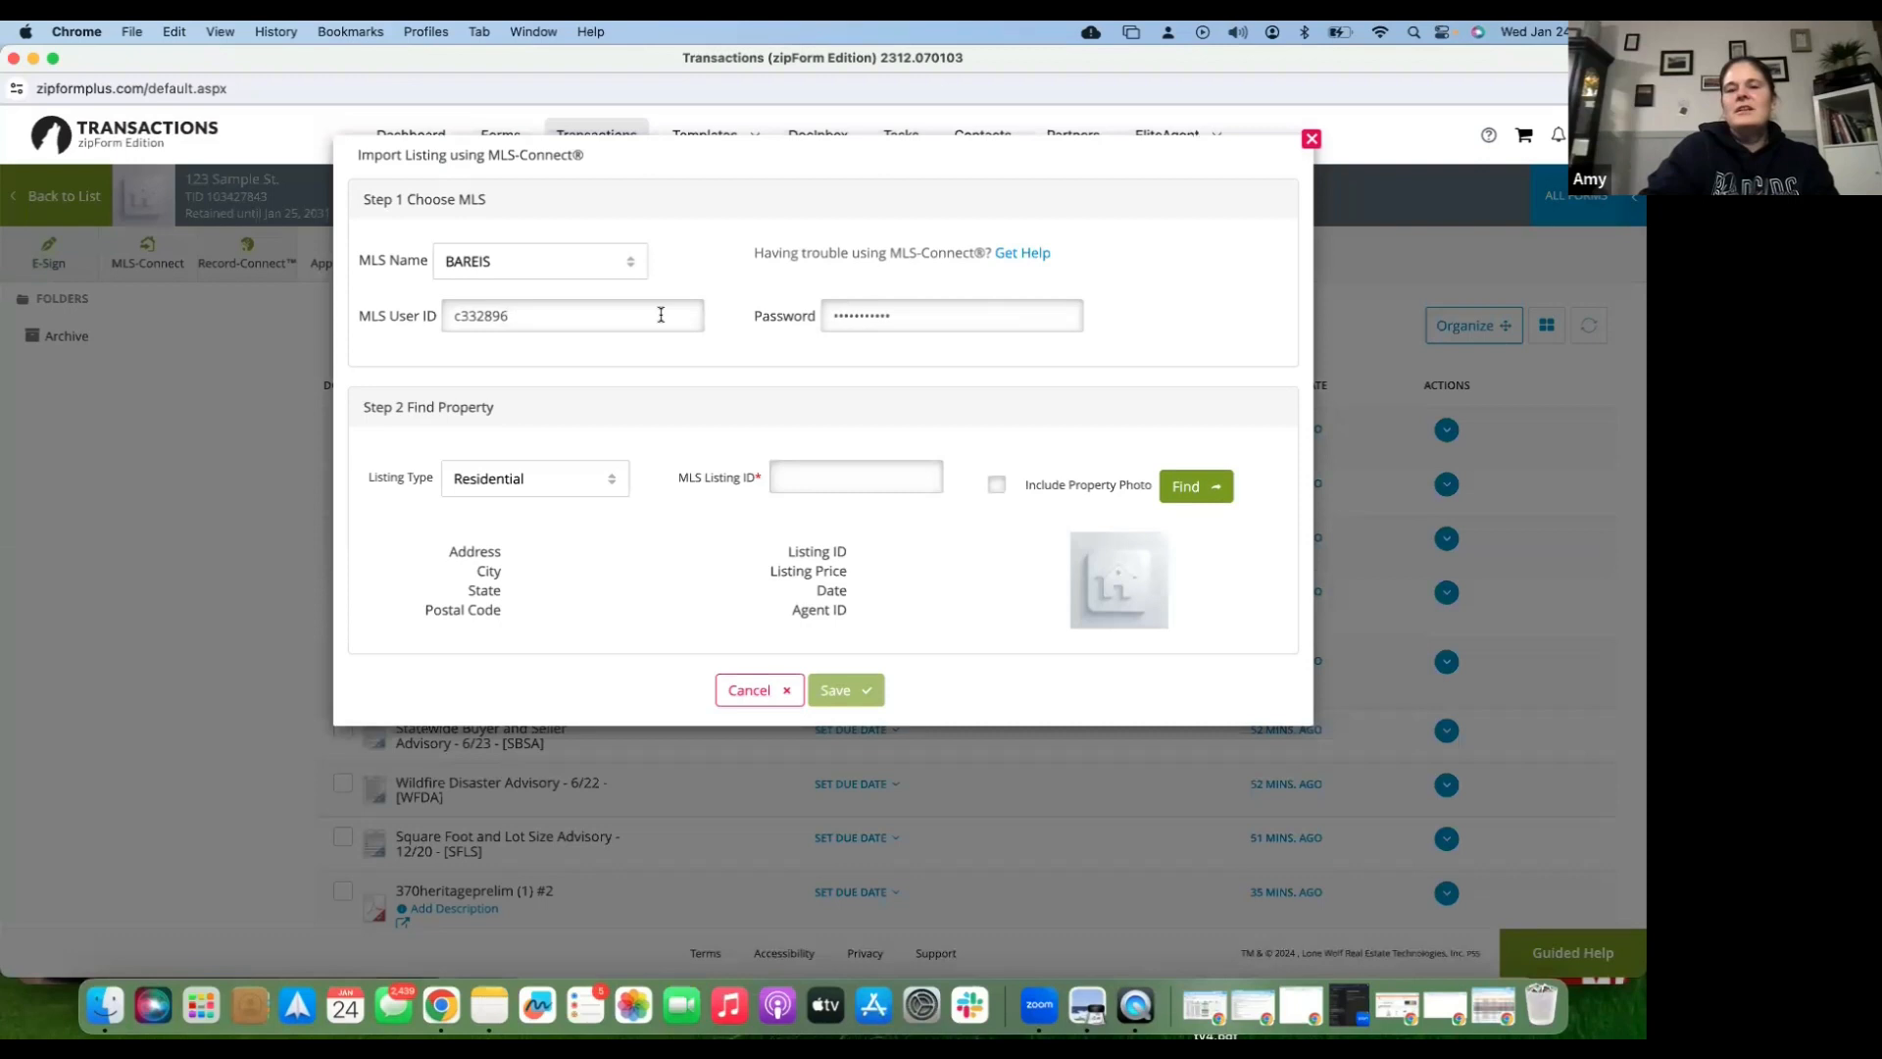
key(Tab)
click(843, 471)
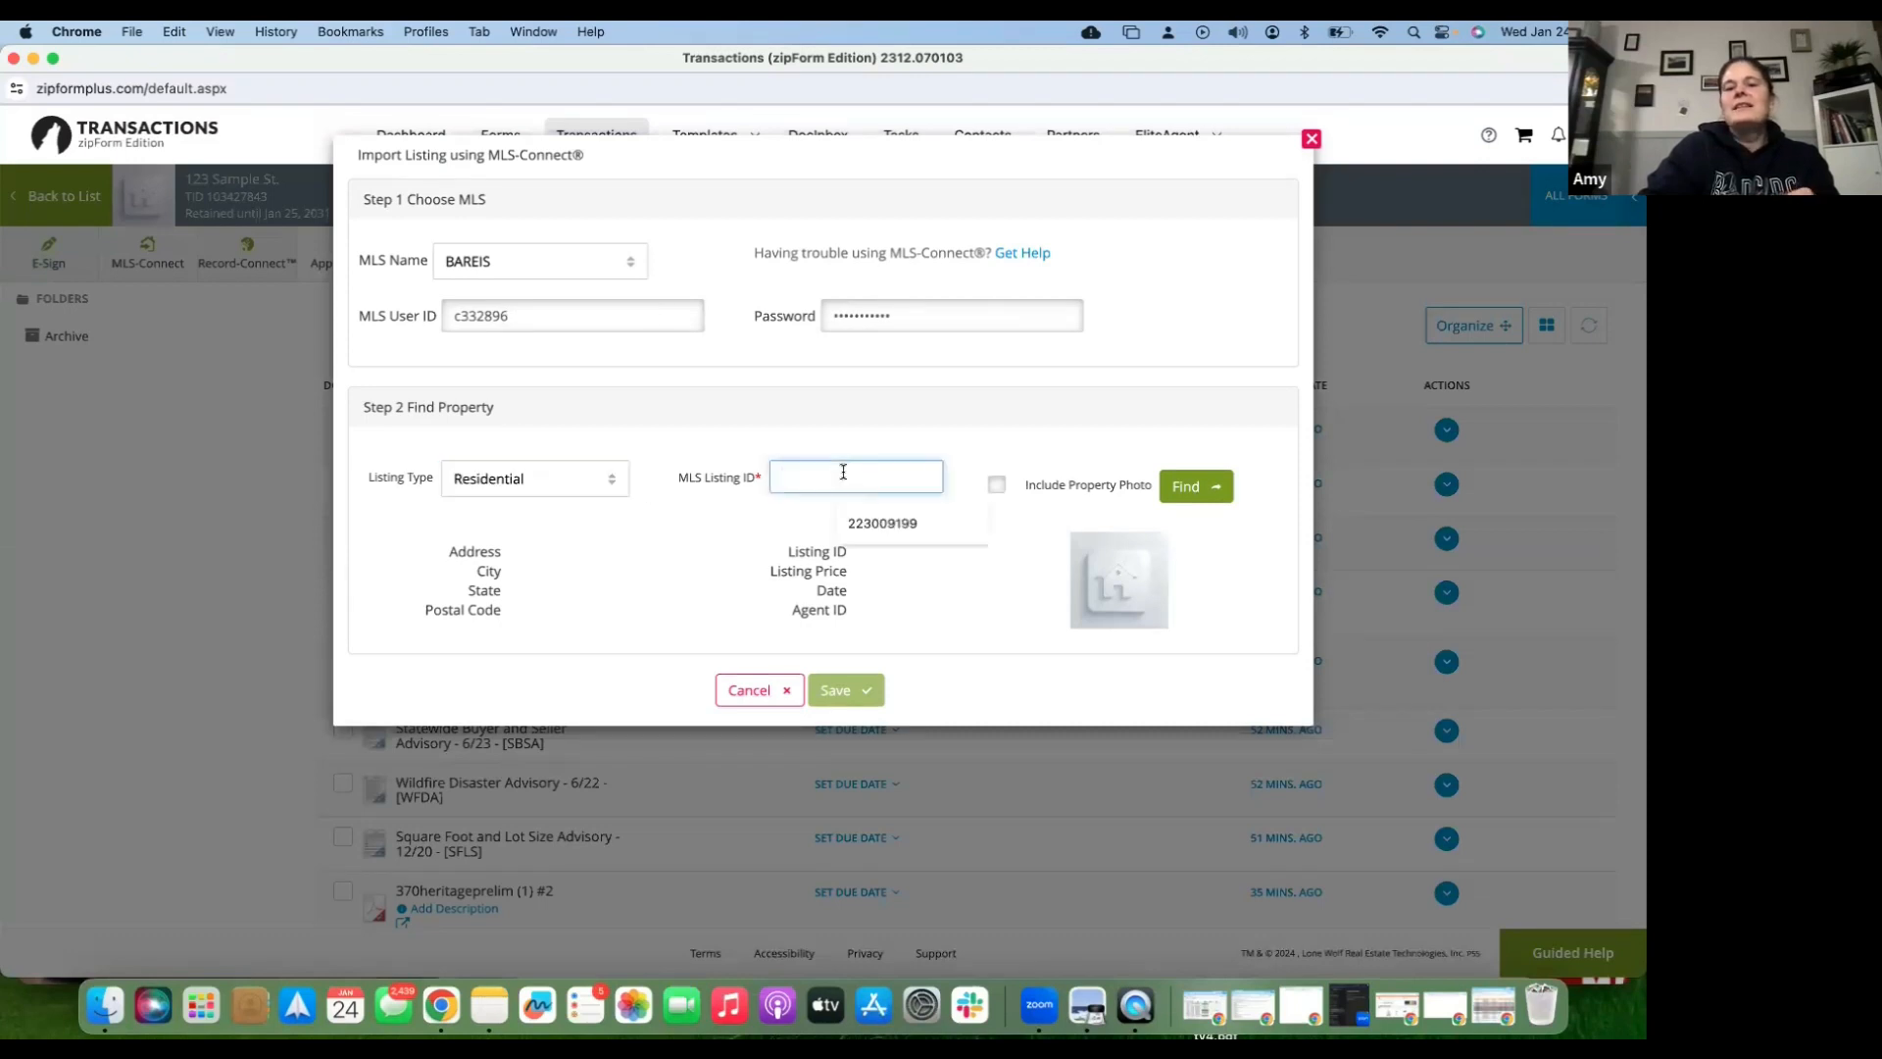
click(868, 526)
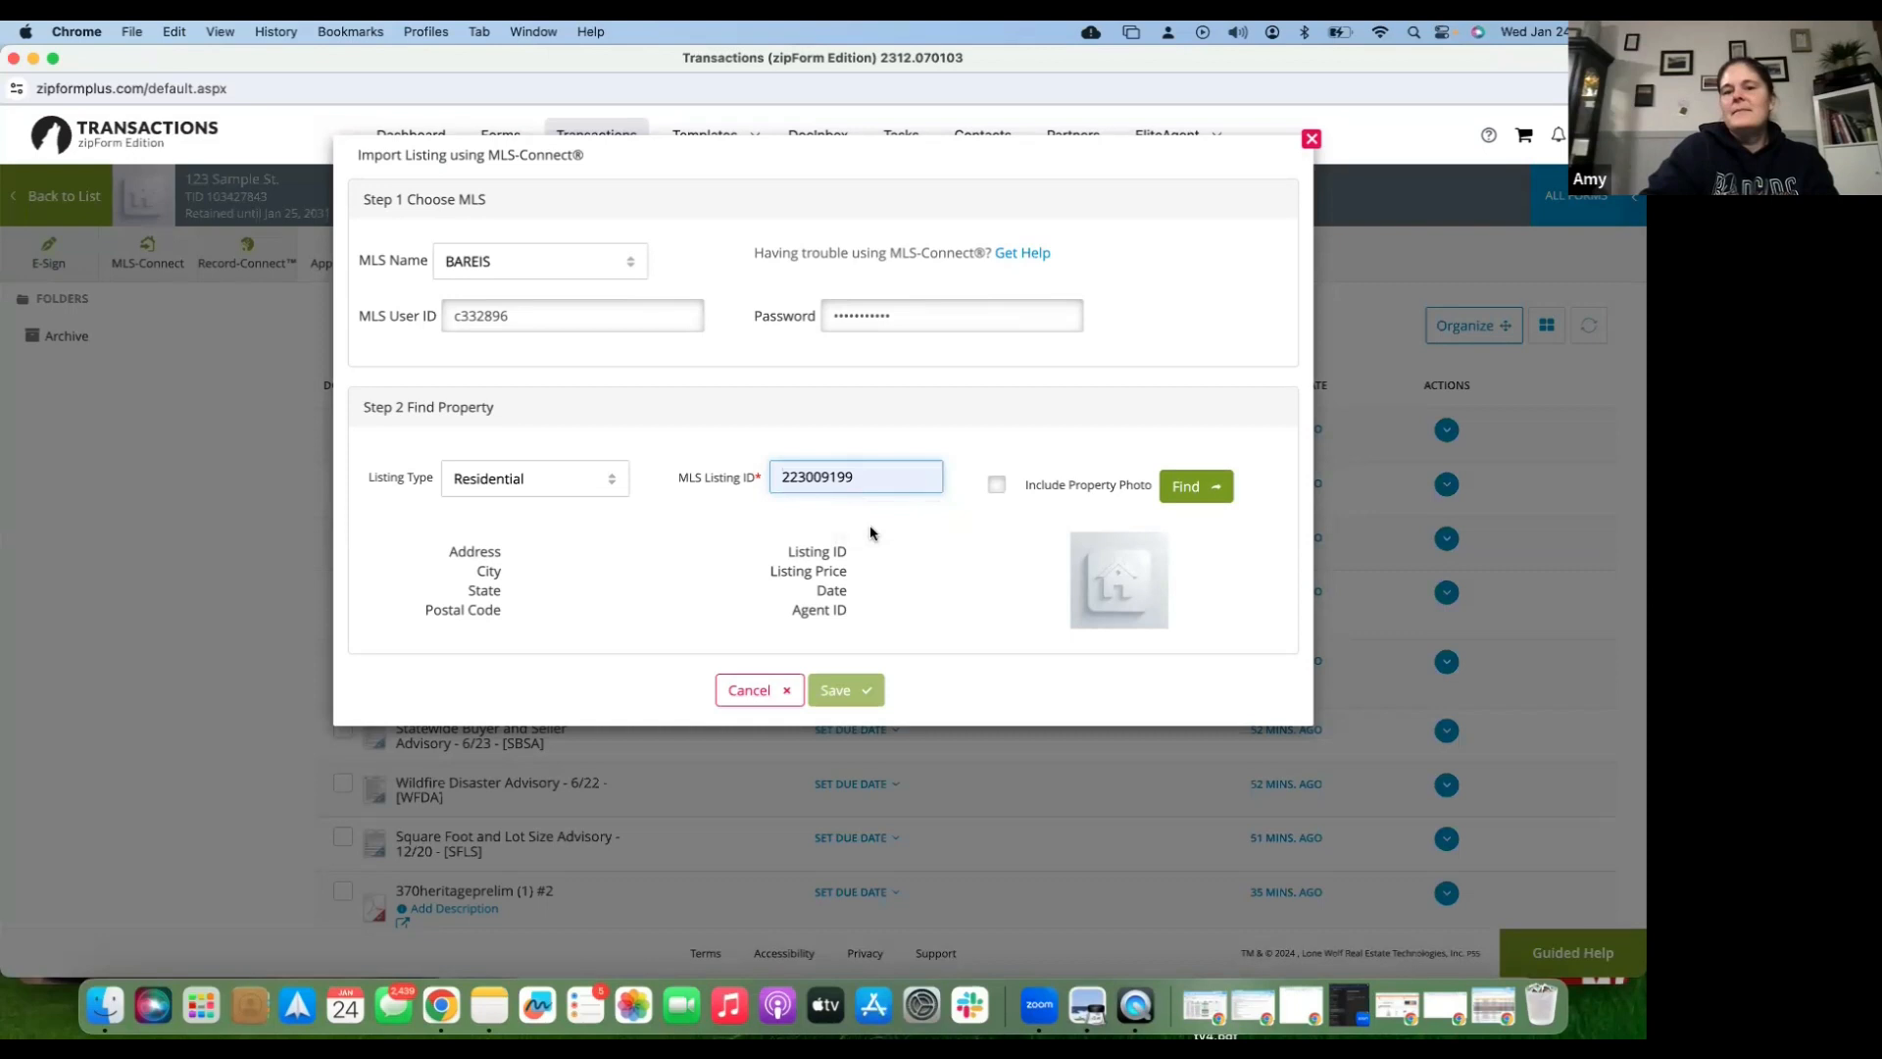
click(998, 487)
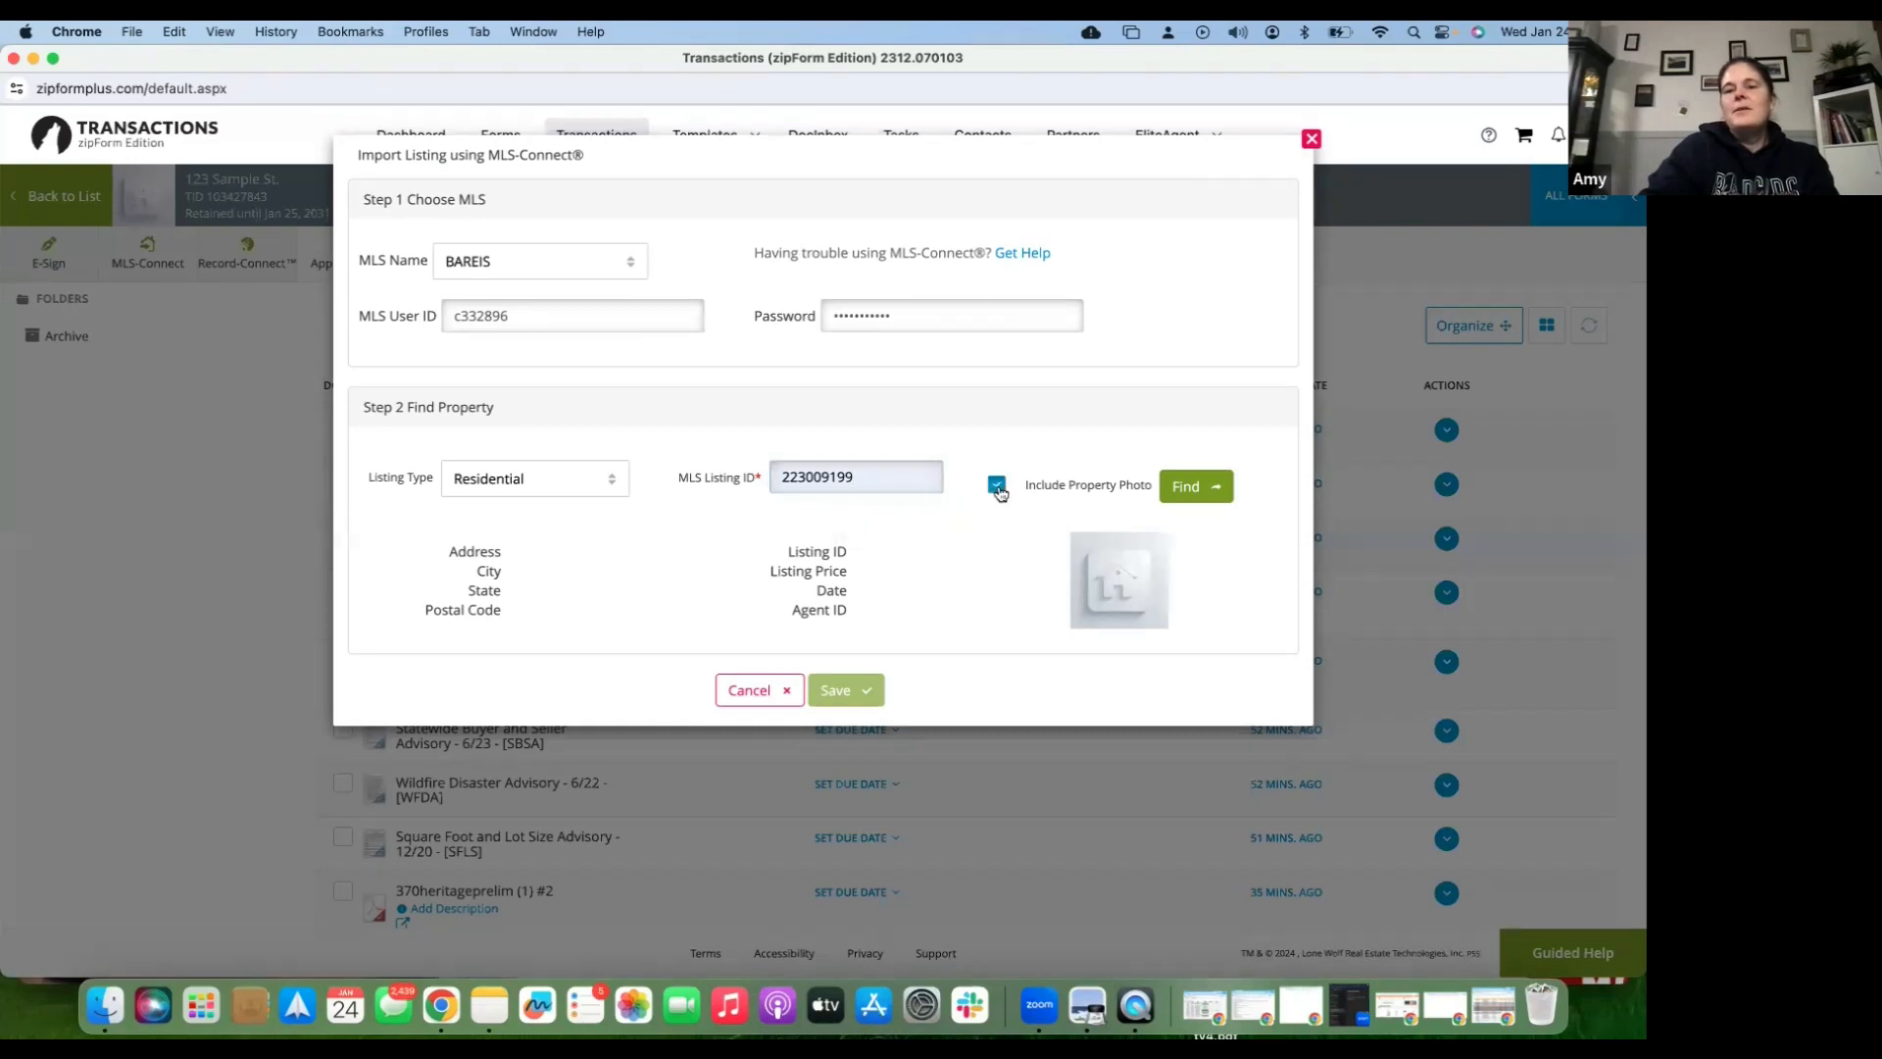
click(1201, 491)
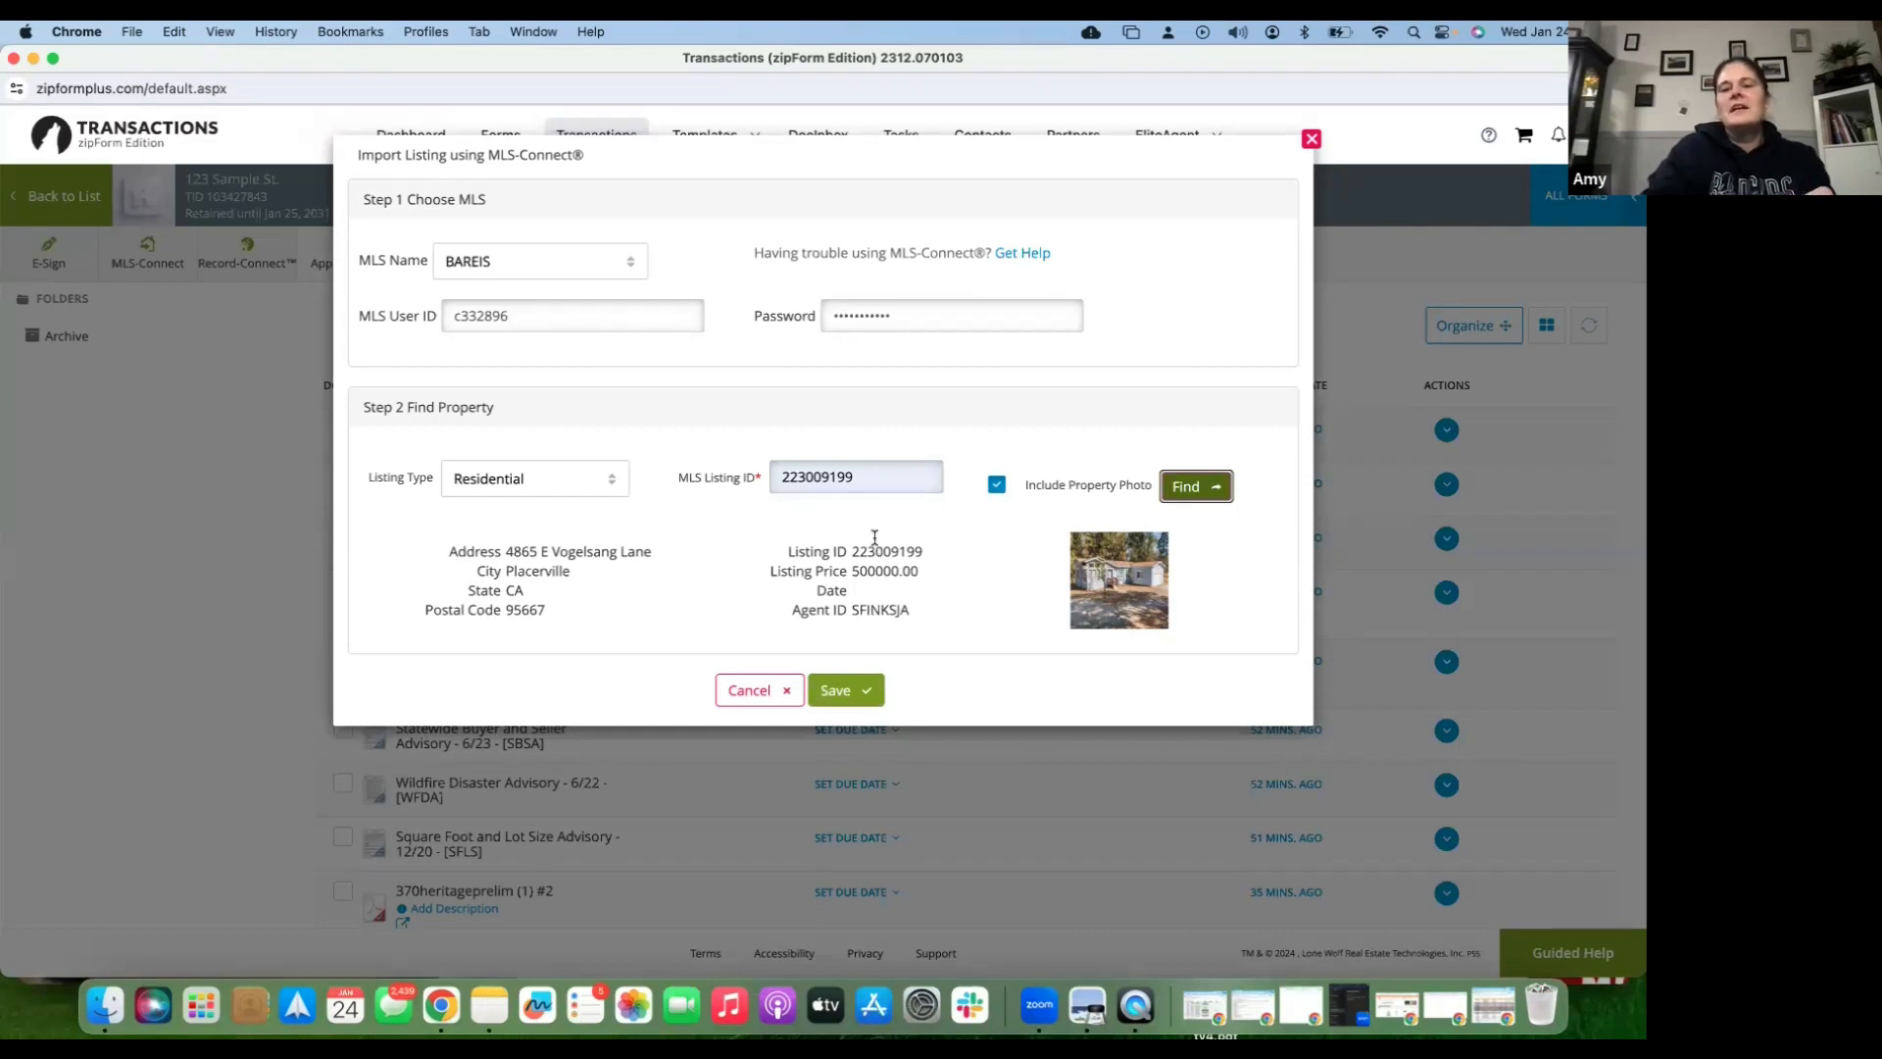
click(862, 692)
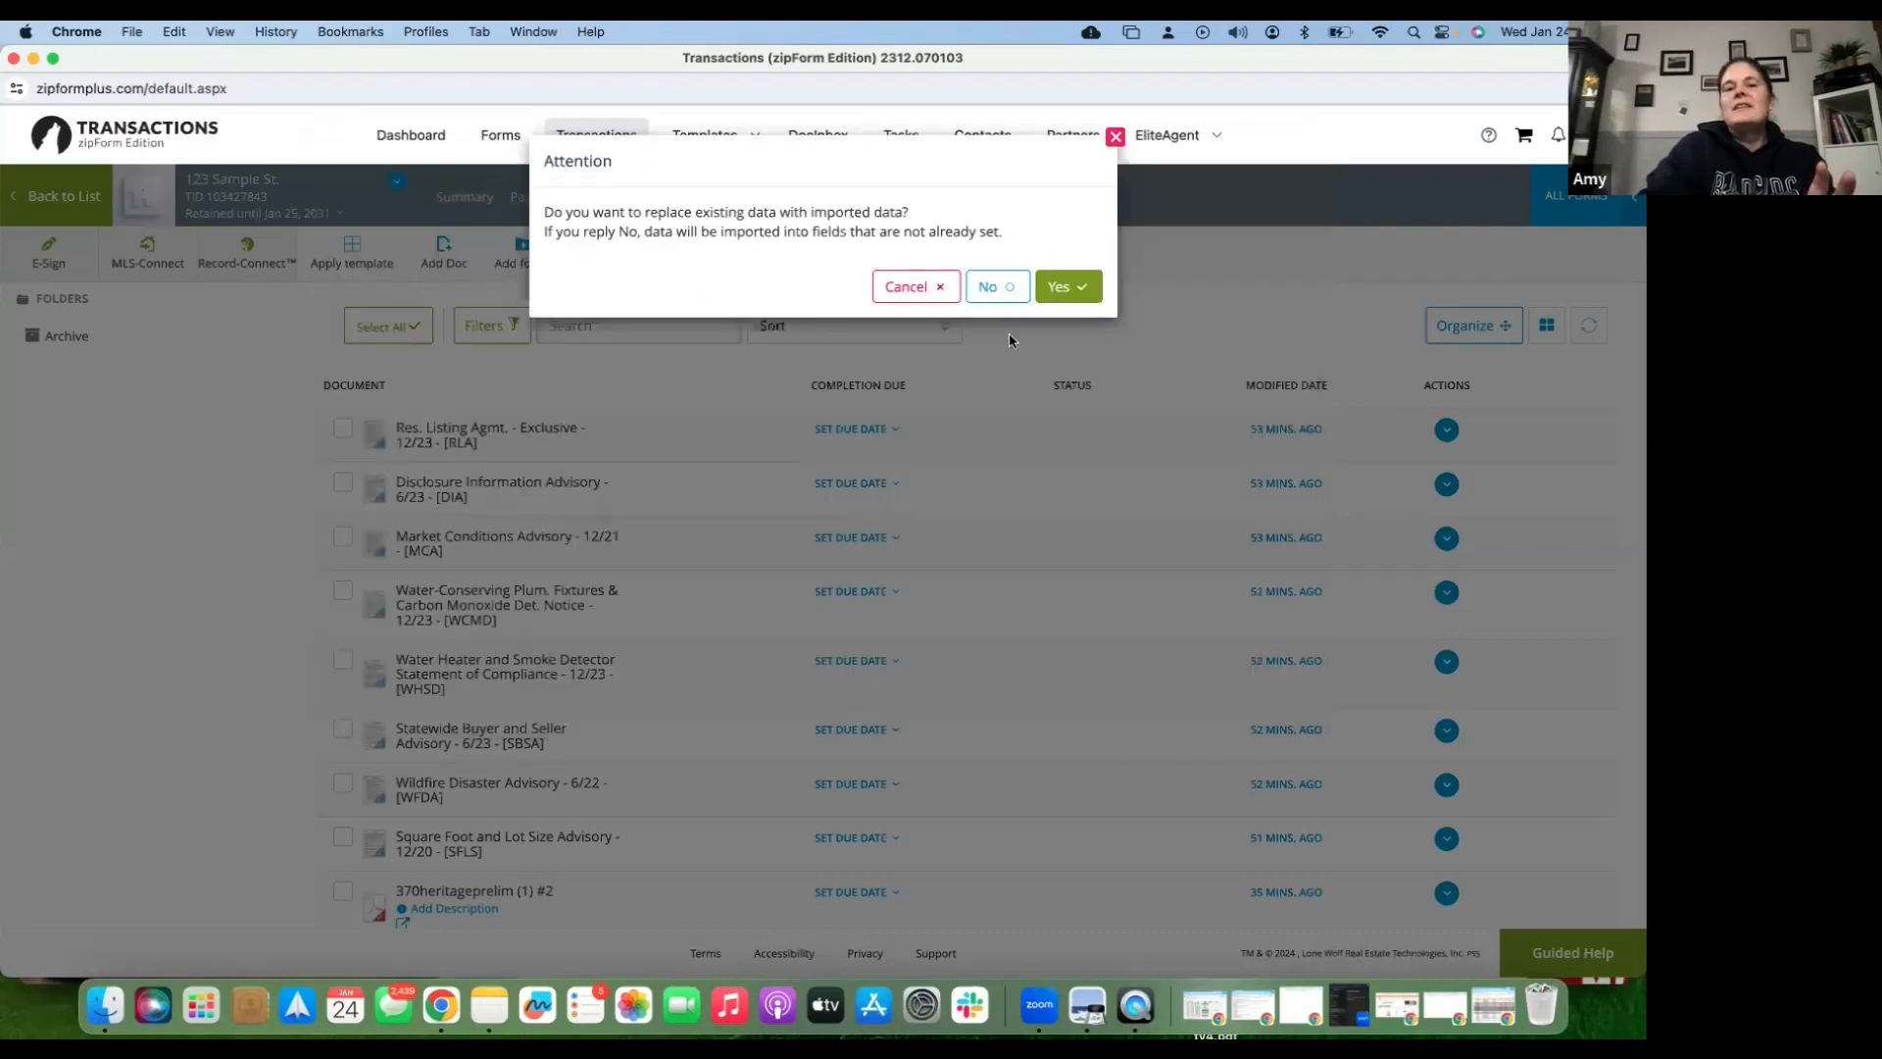
- Confirm replacing the transaction's data with the imported MLS listing, then return to the transaction list
click(1061, 287)
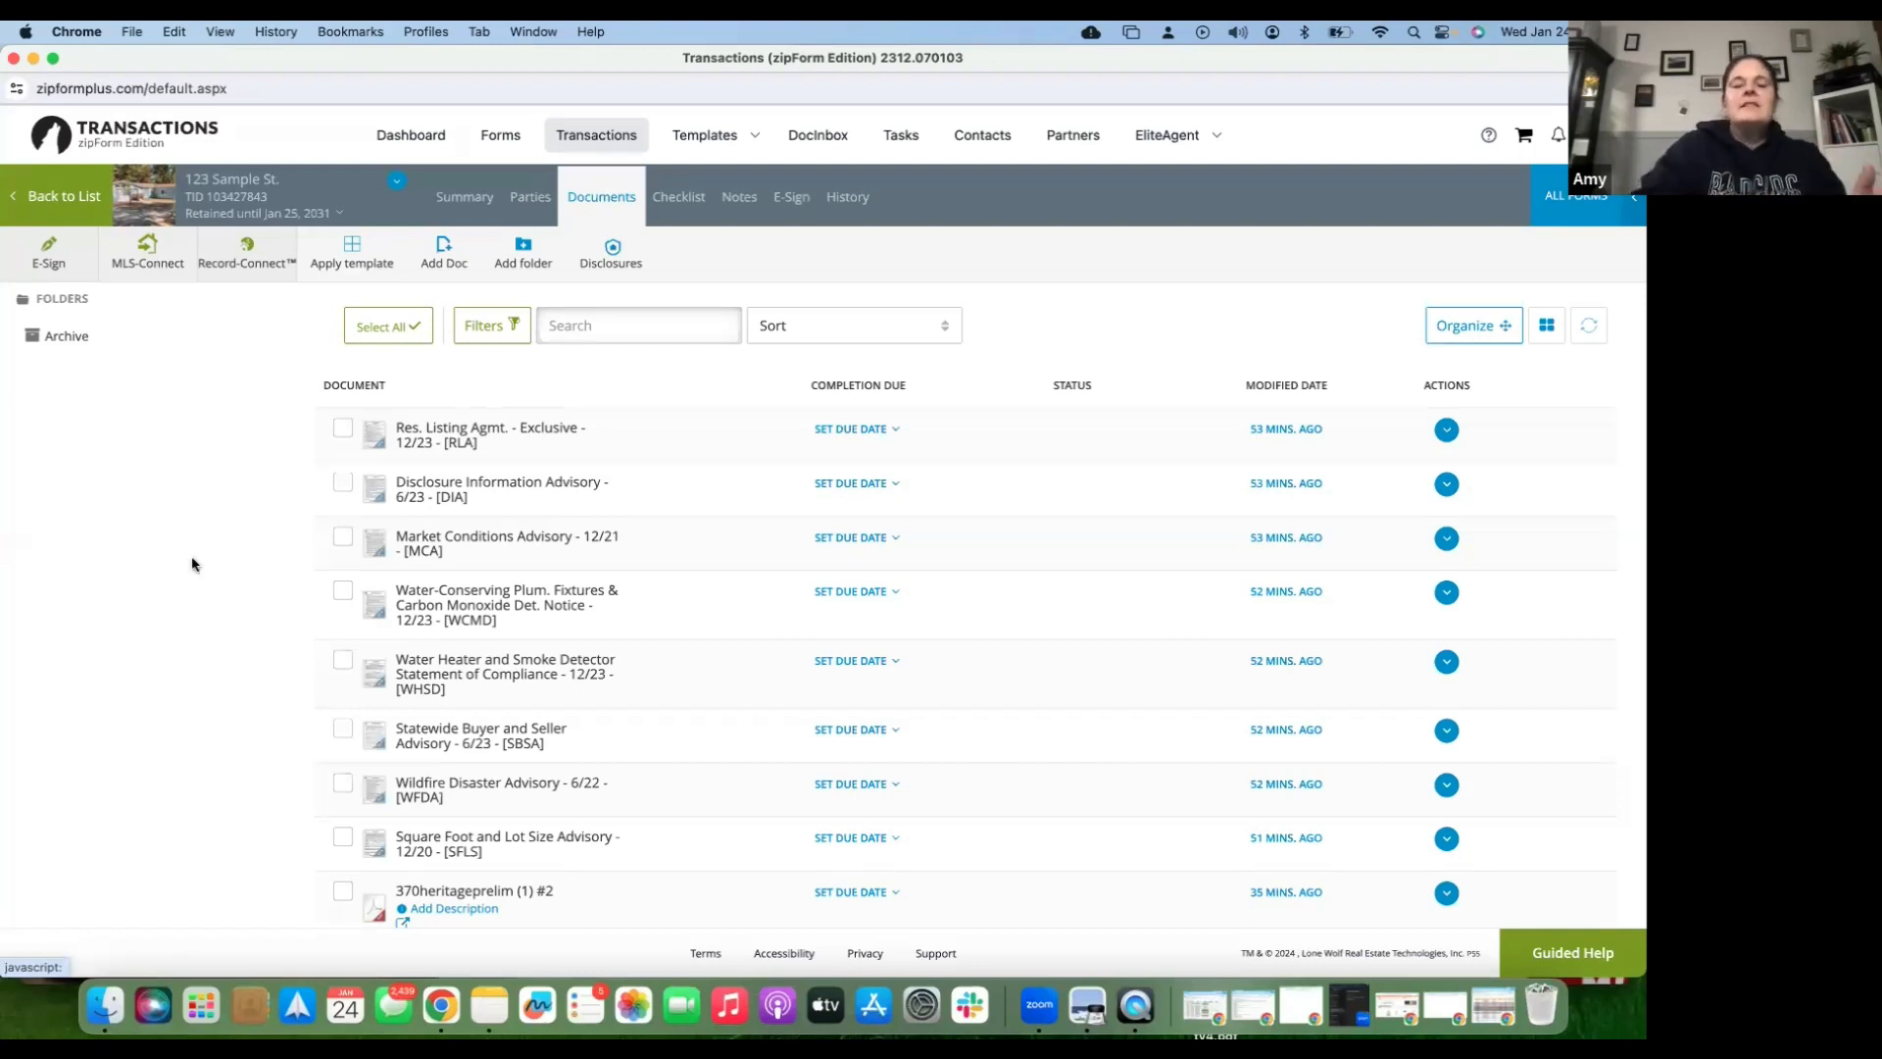
scroll(192, 565, down, 5)
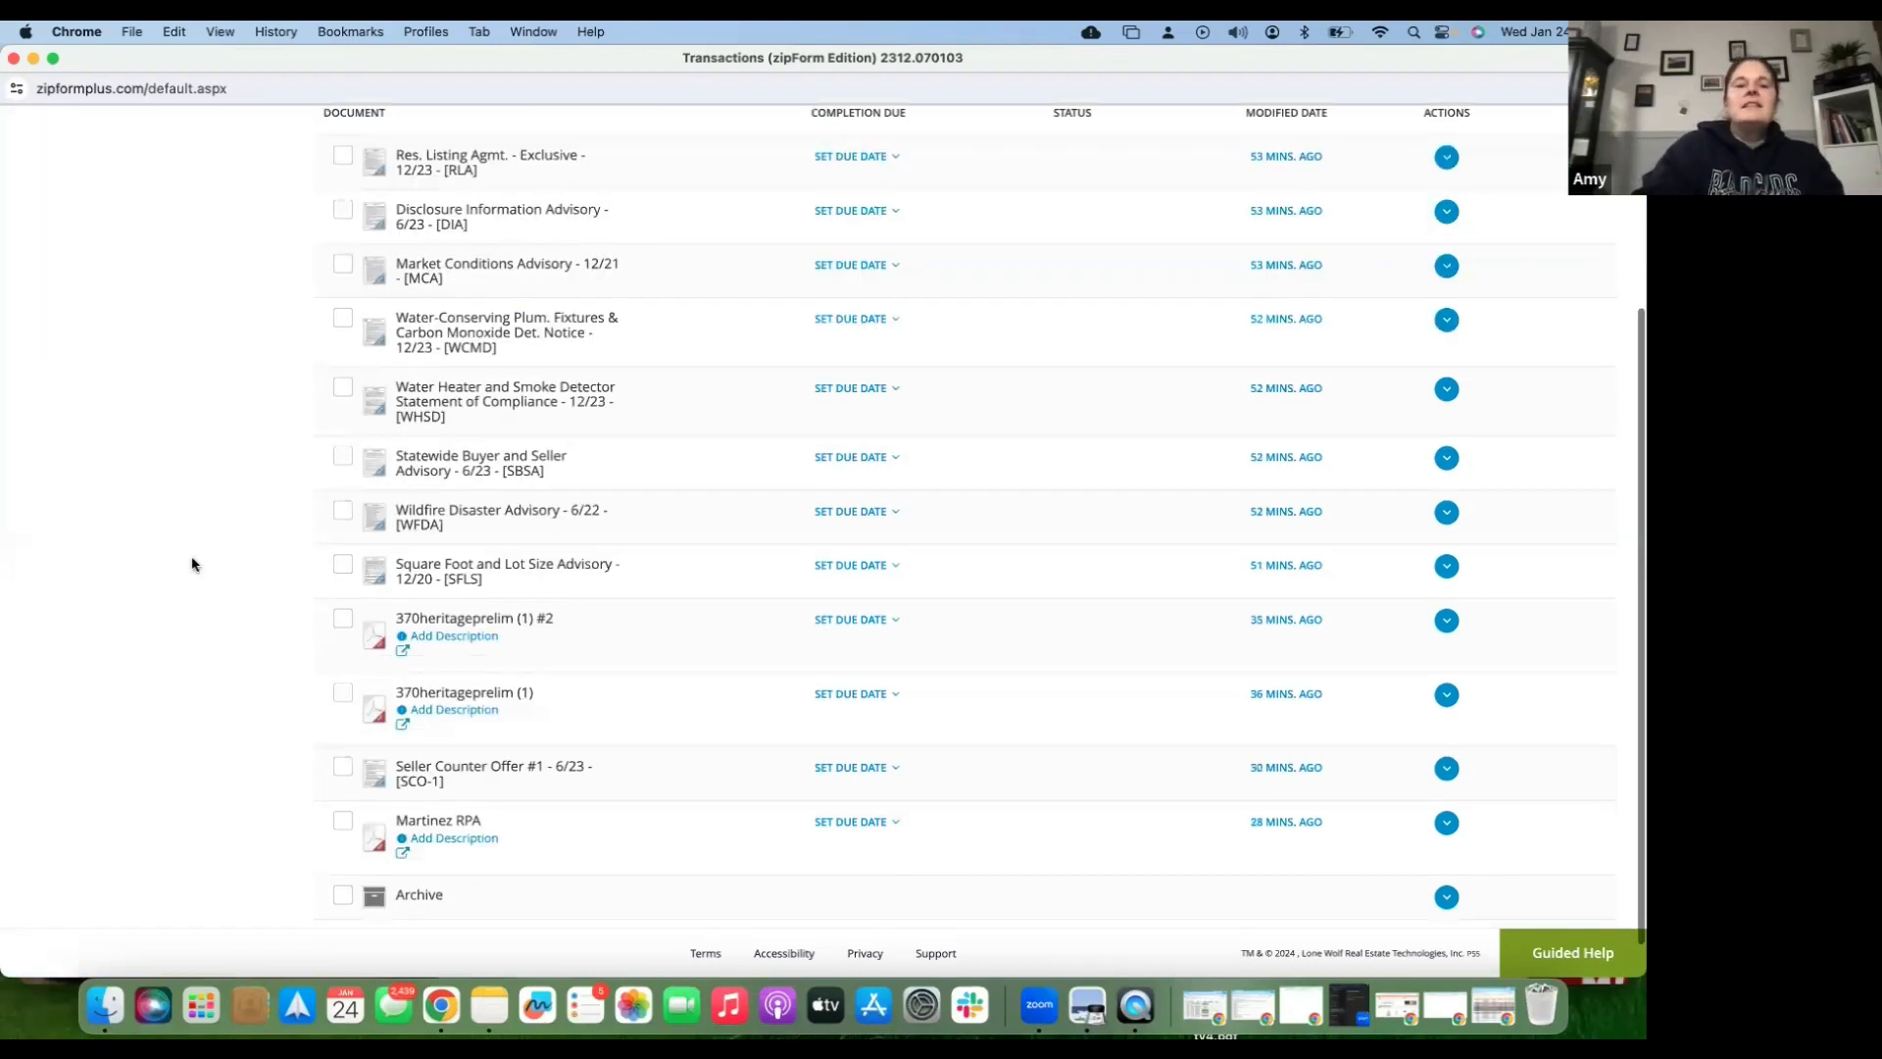
scroll(37, 192, up, 5)
click(37, 195)
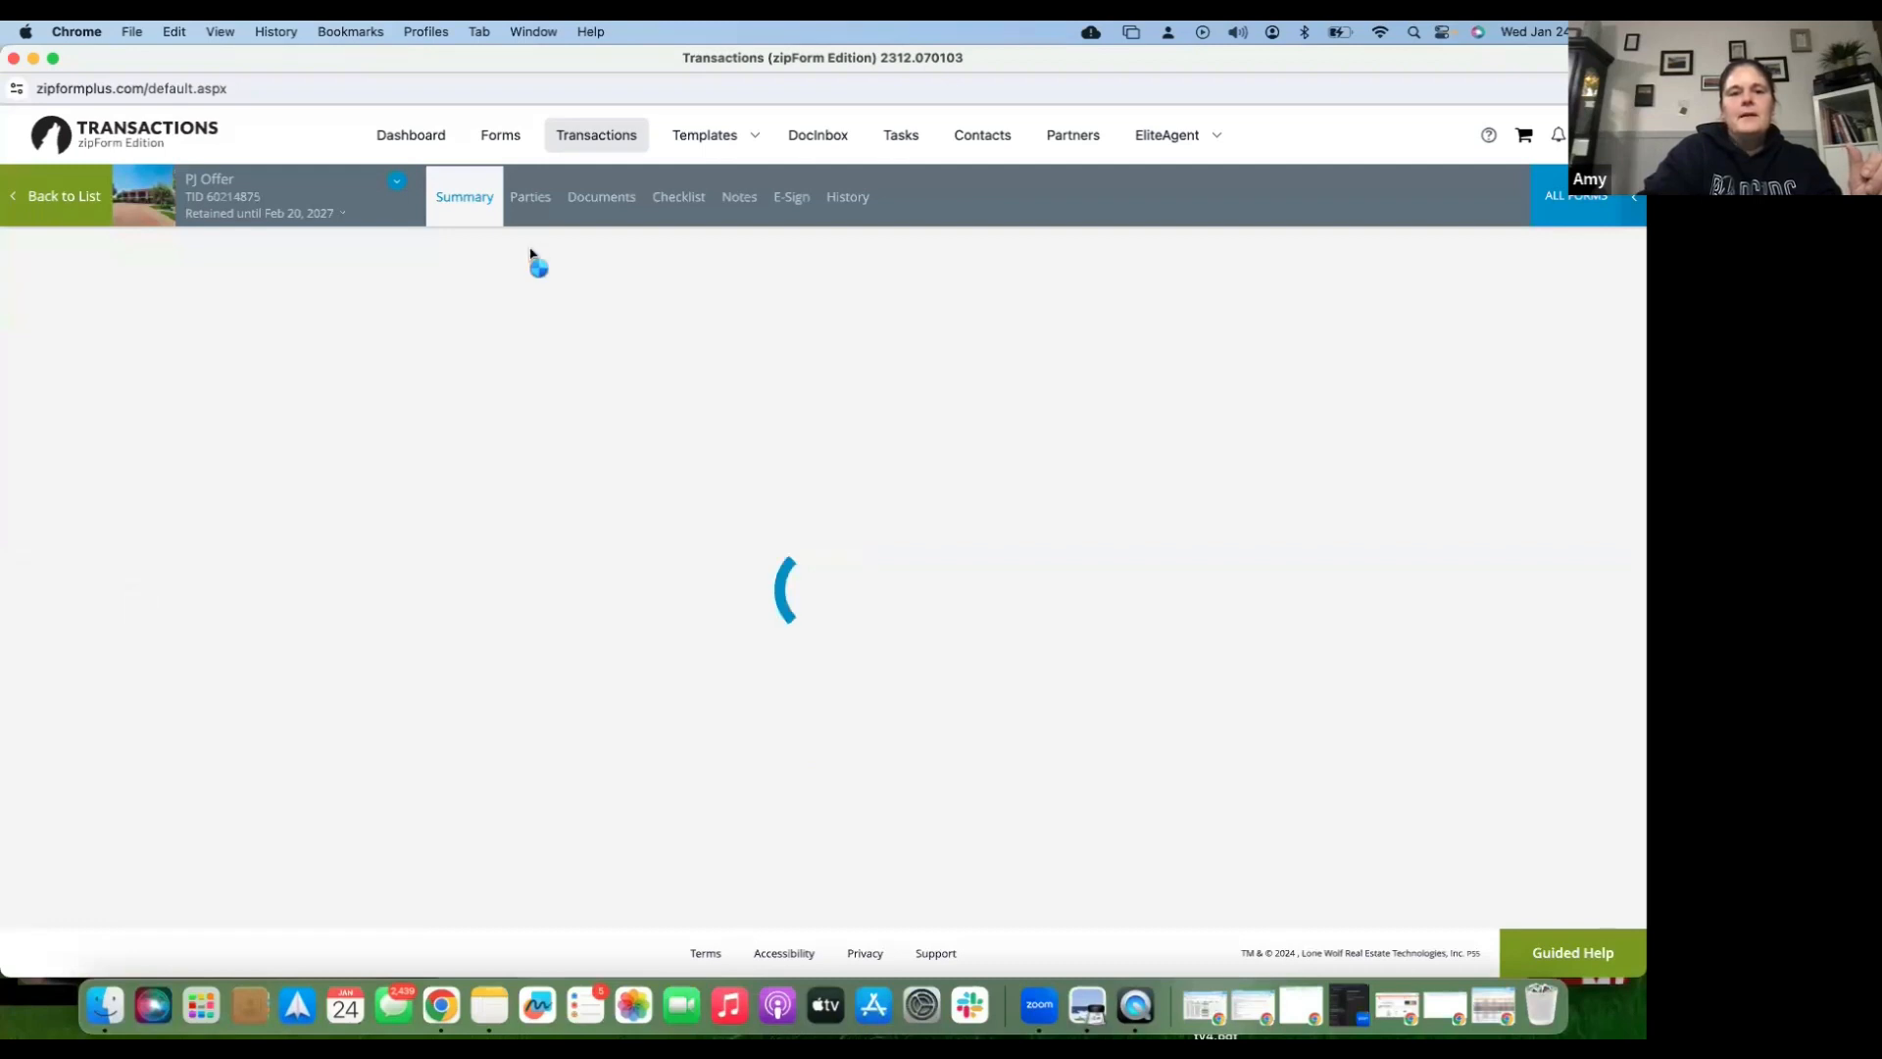
- Browse PJ Offer's folders (Coronavirus Property Entry, RPA and BCO, Cancellation, Hopkins Offer) and view sort options
click(613, 202)
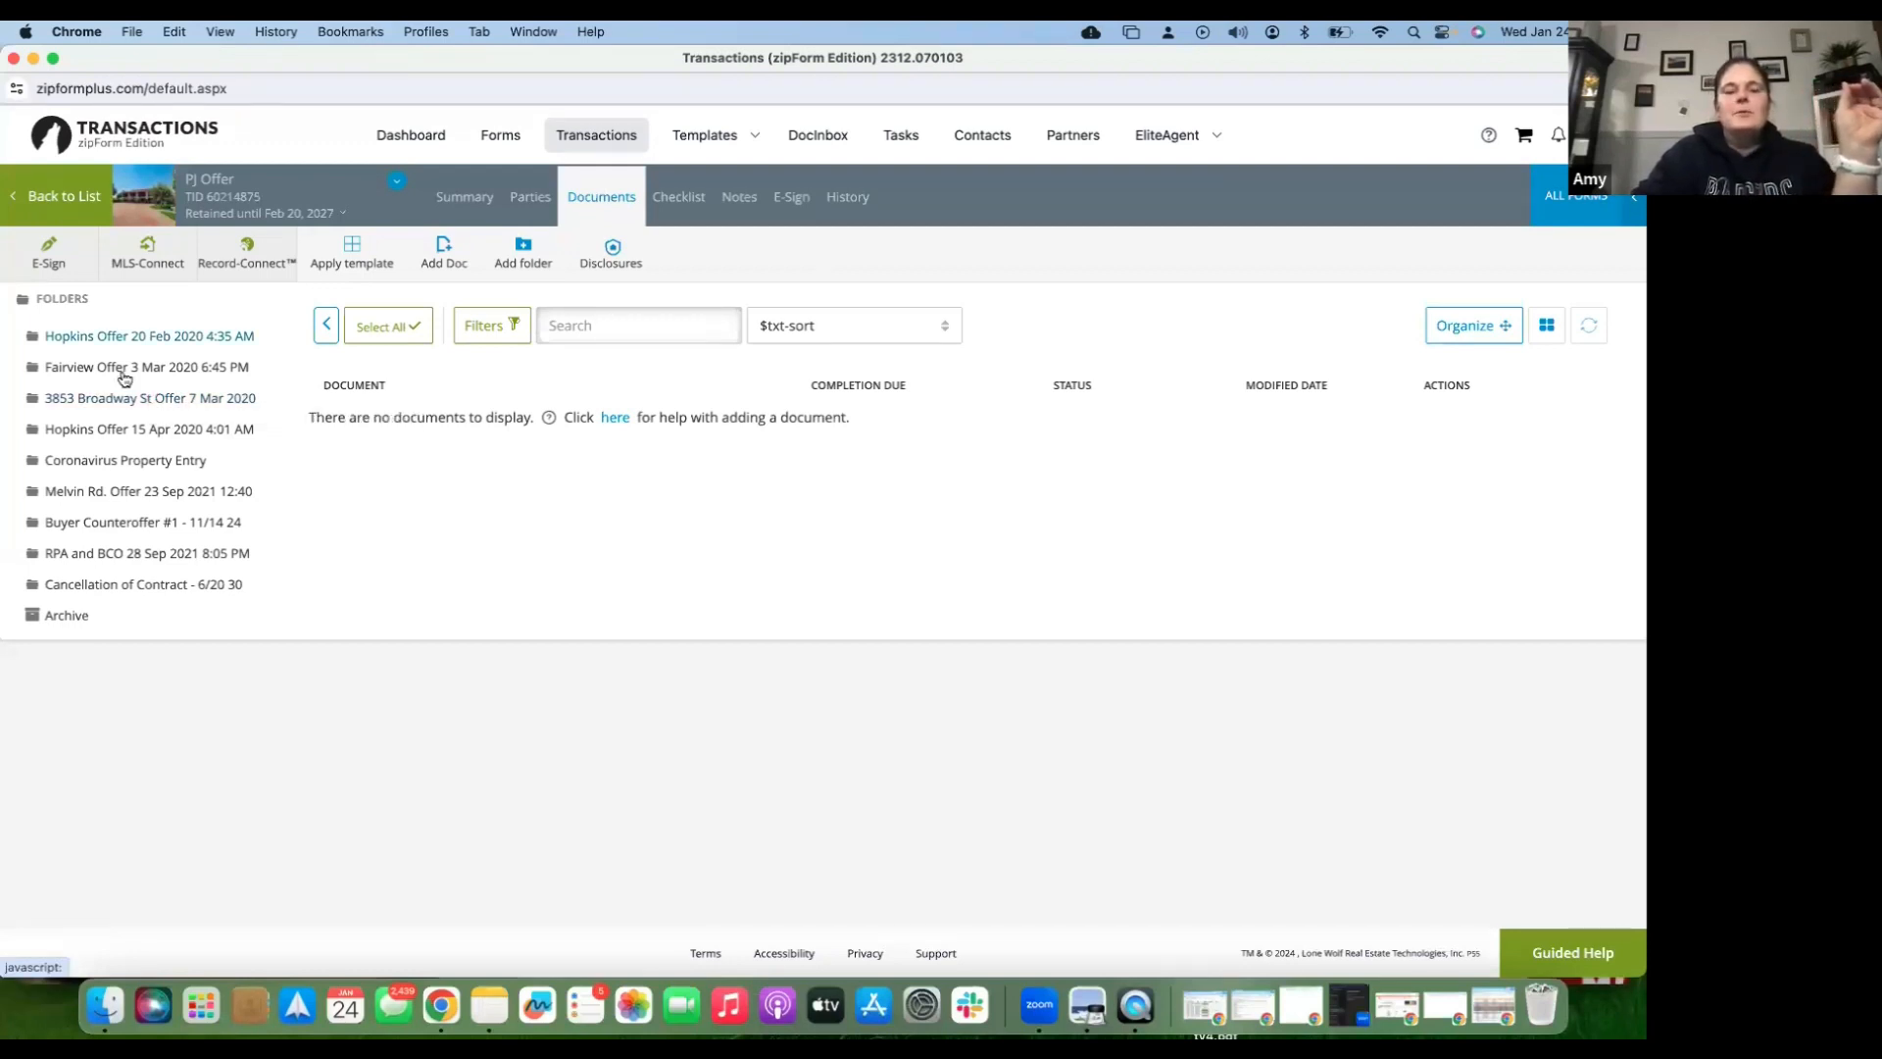
click(116, 464)
click(119, 568)
click(122, 588)
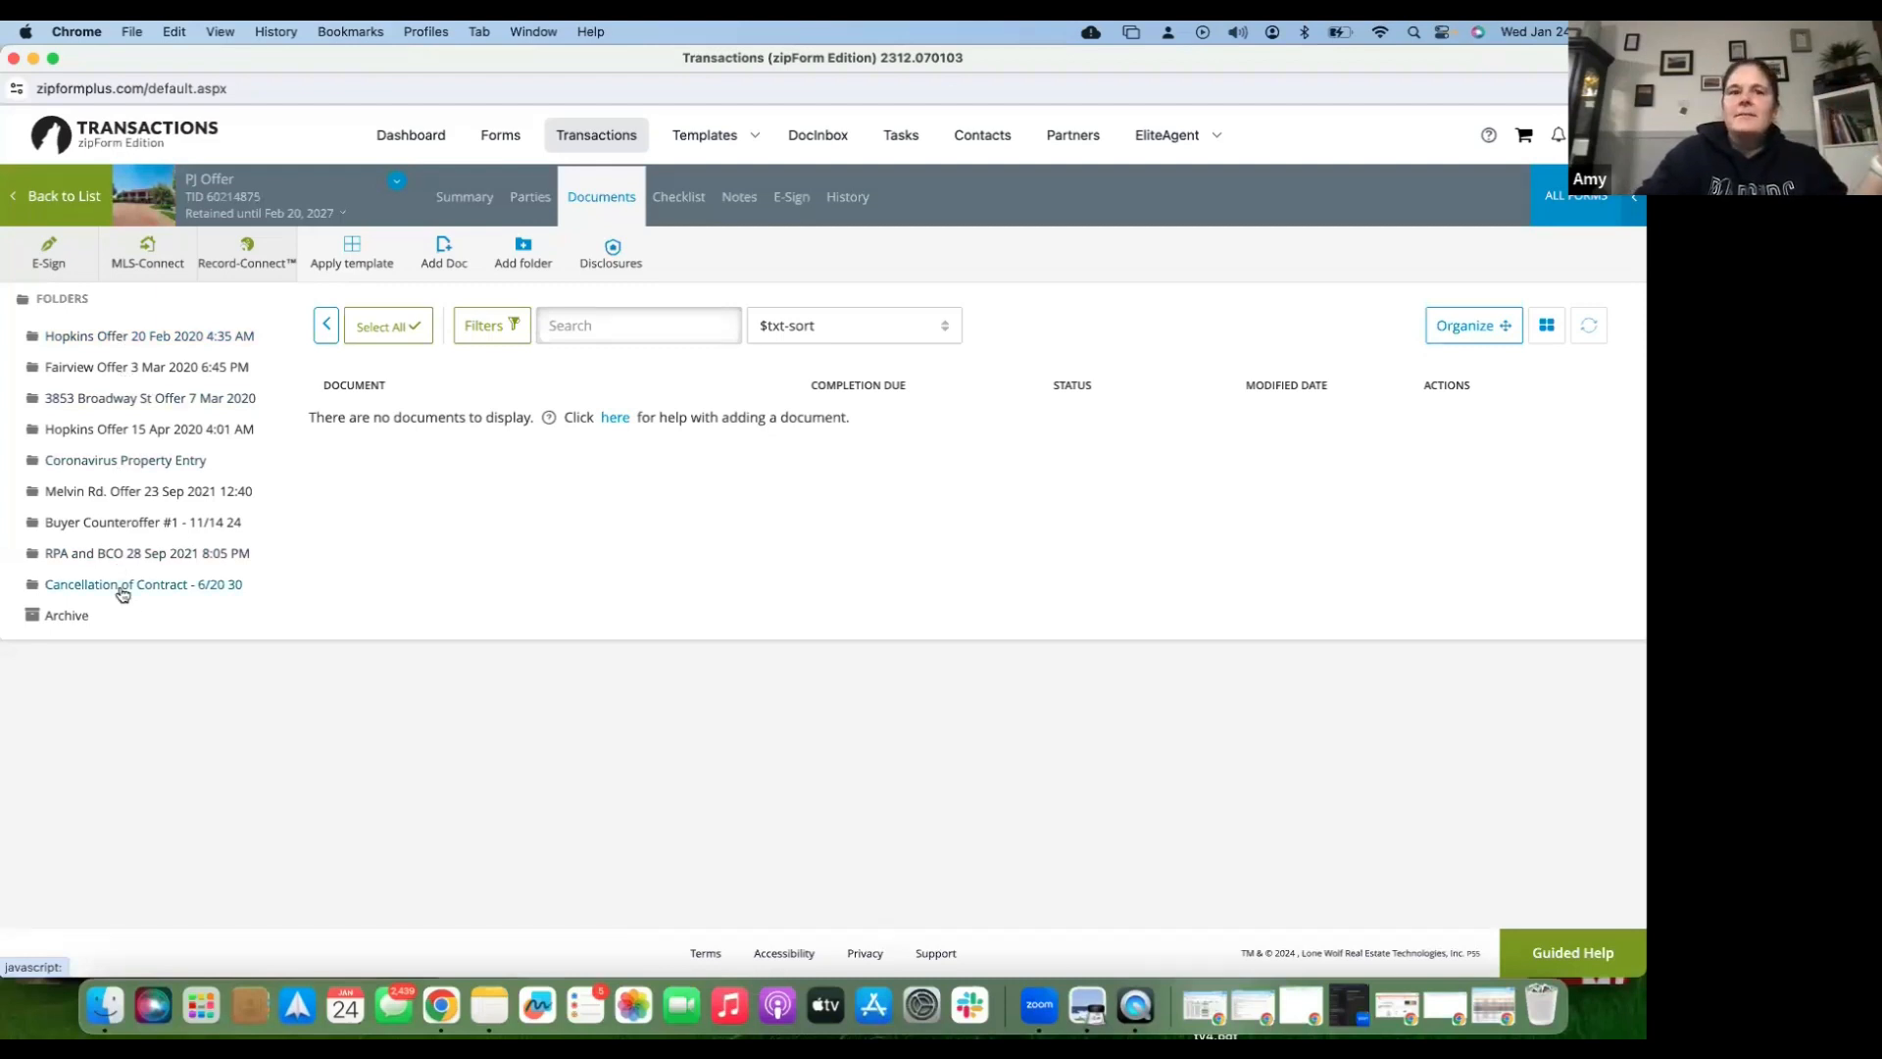
click(137, 342)
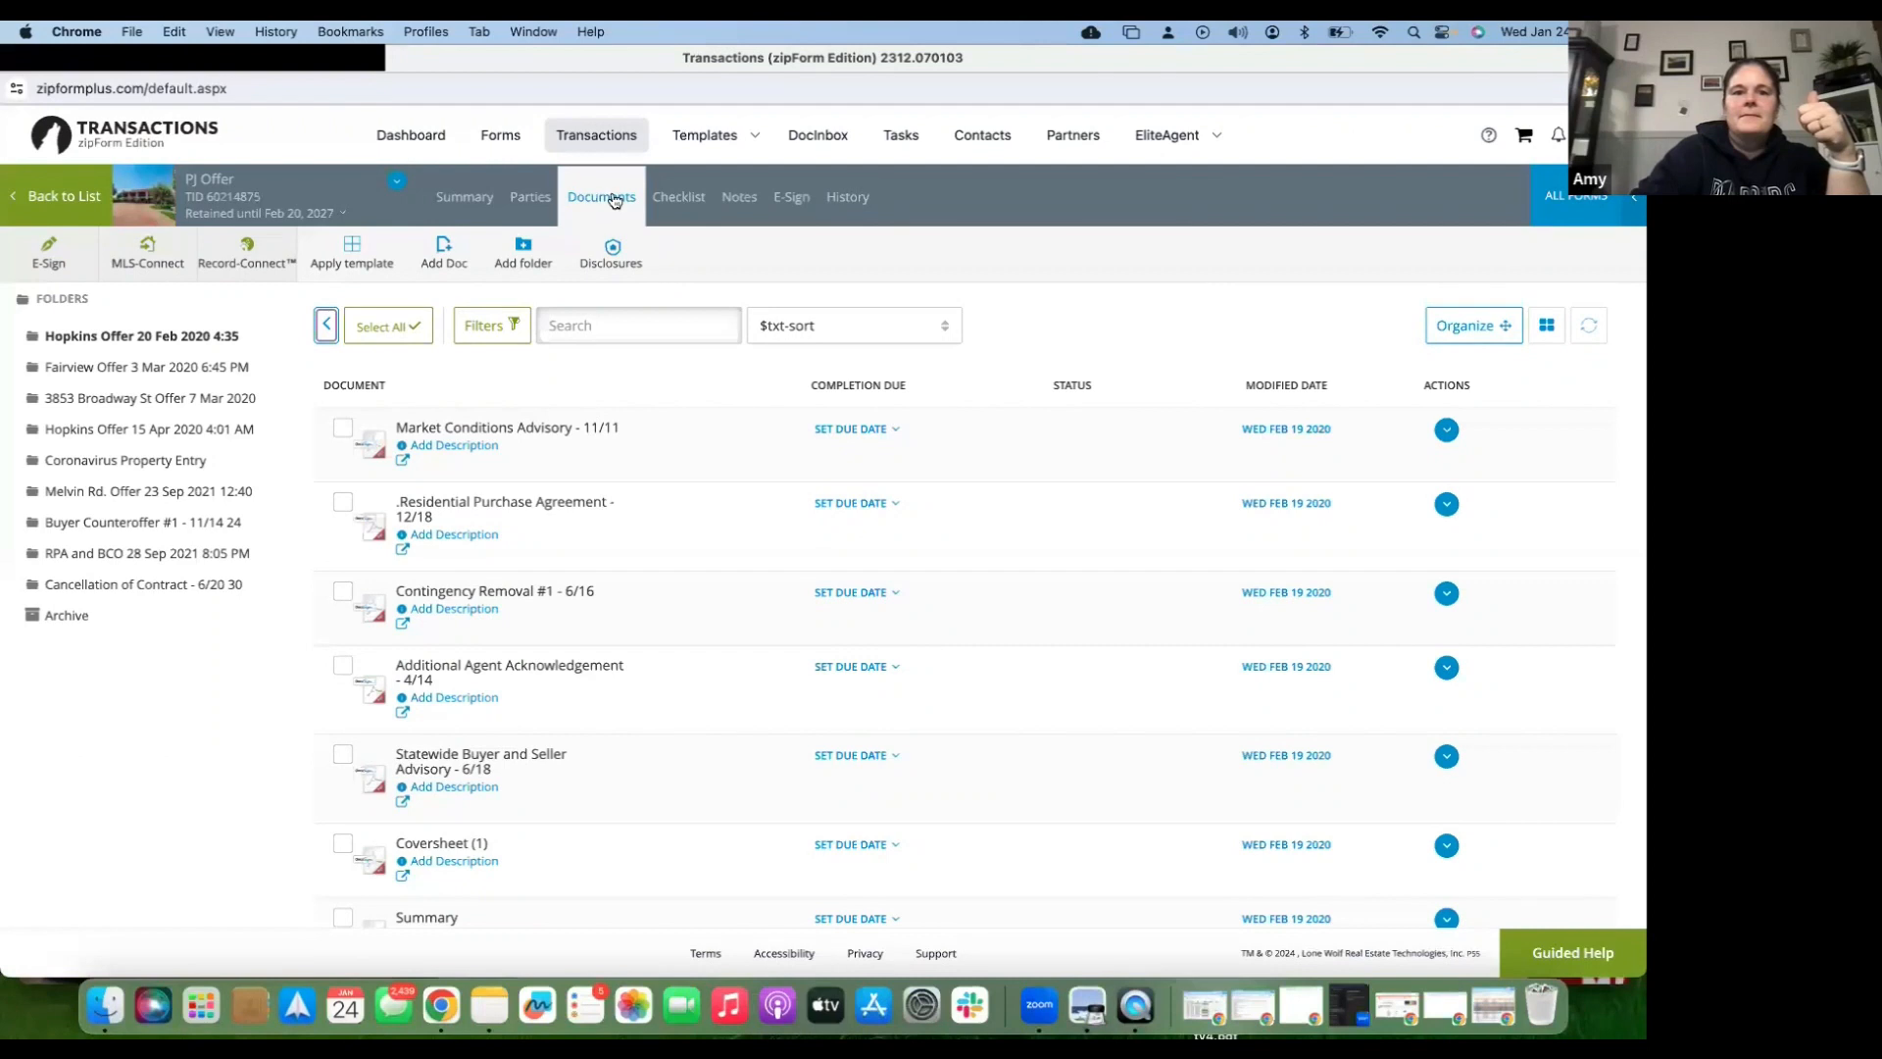
click(613, 201)
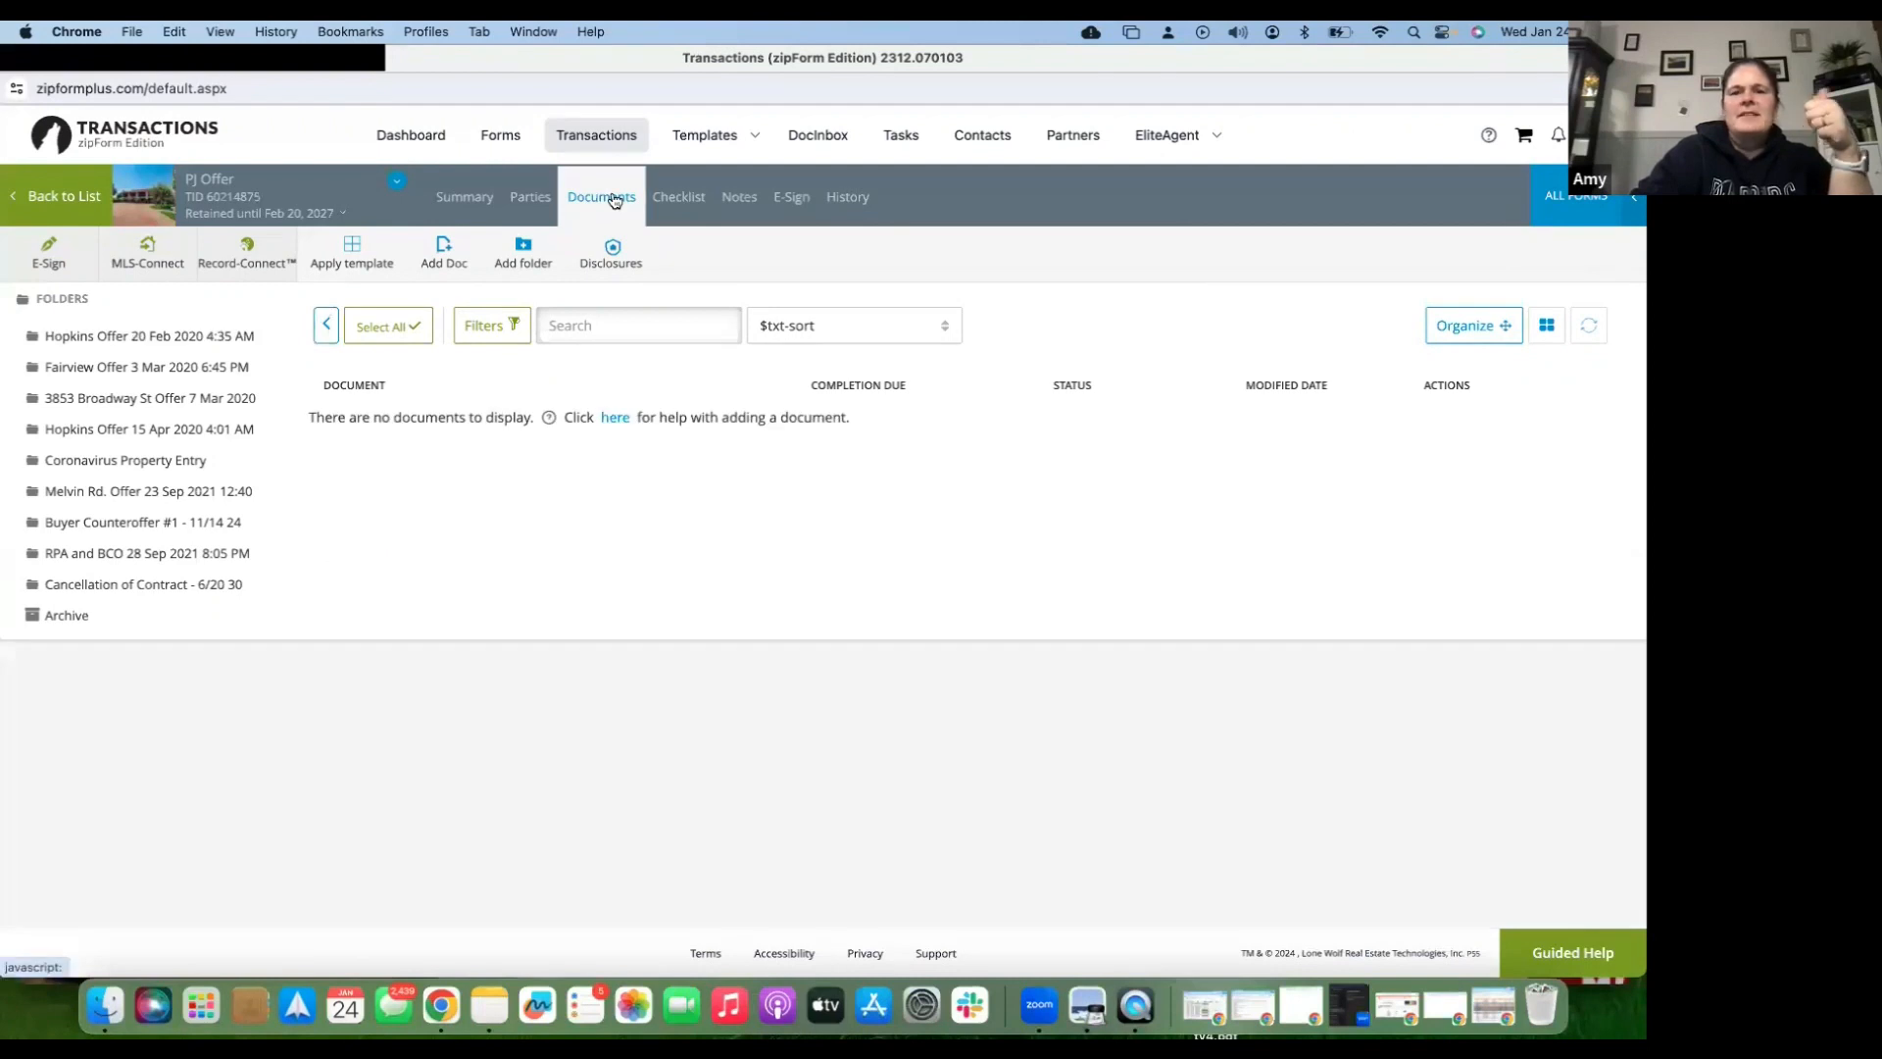
click(878, 335)
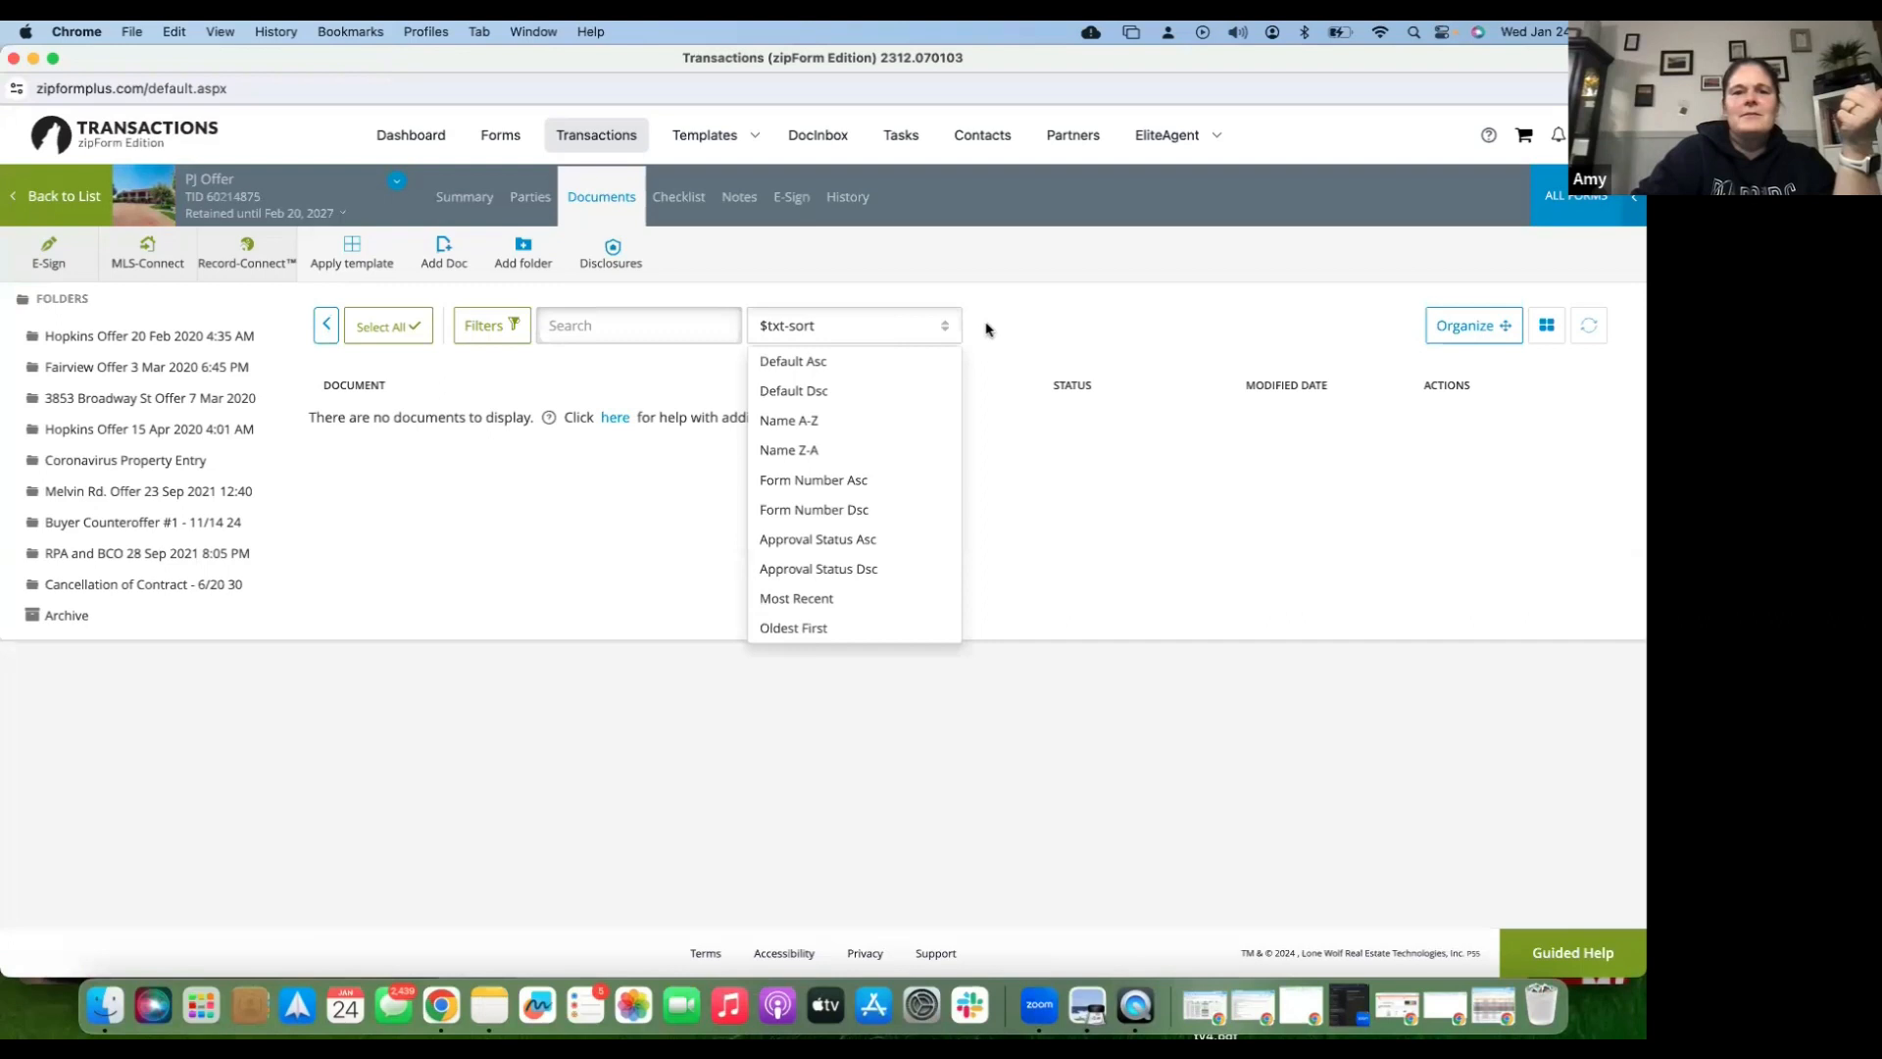